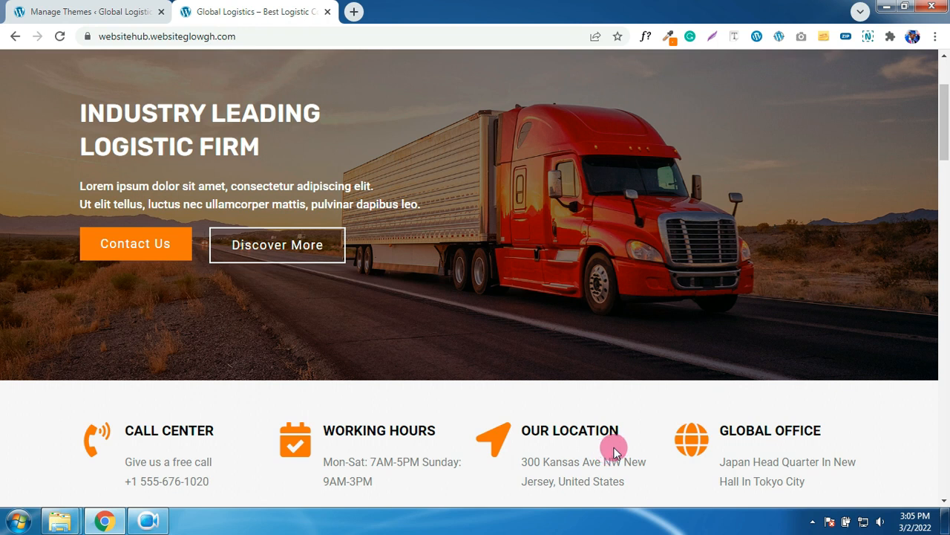
- Reload the Global Logistics home page and scroll through its content
{"action": "scroll", "coordinate": [623, 317], "scroll_direction": "up", "scroll_amount": 2}
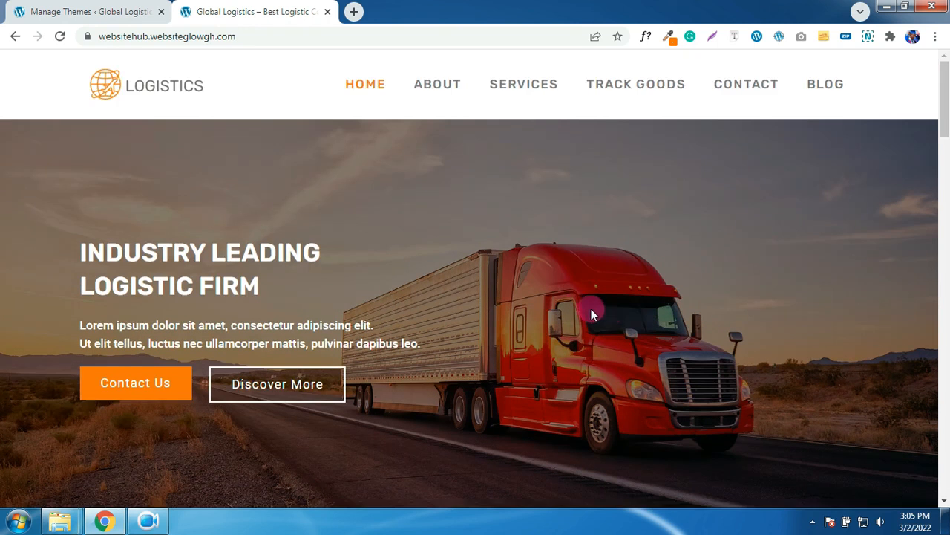
{"action": "left_click", "coordinate": [367, 86]}
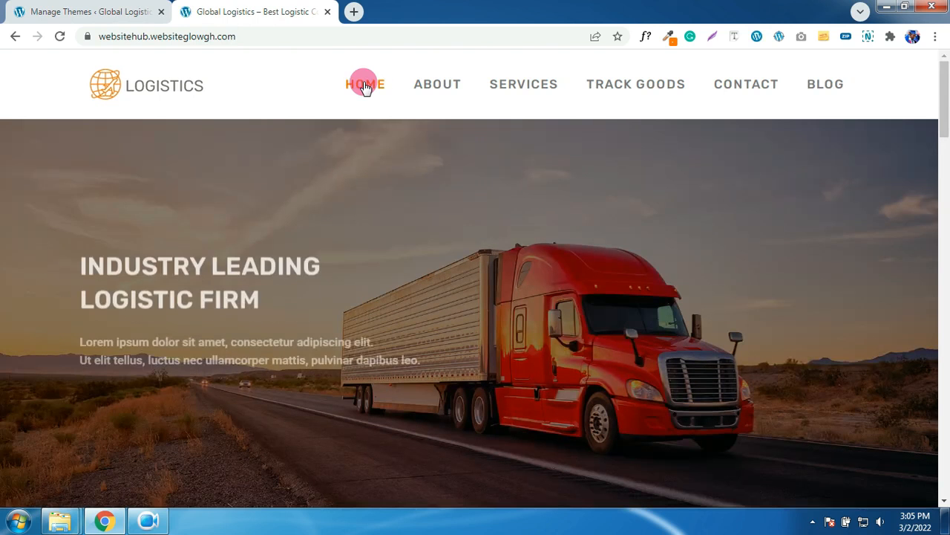
{"action": "scroll", "coordinate": [438, 298], "scroll_direction": "down", "scroll_amount": 2}
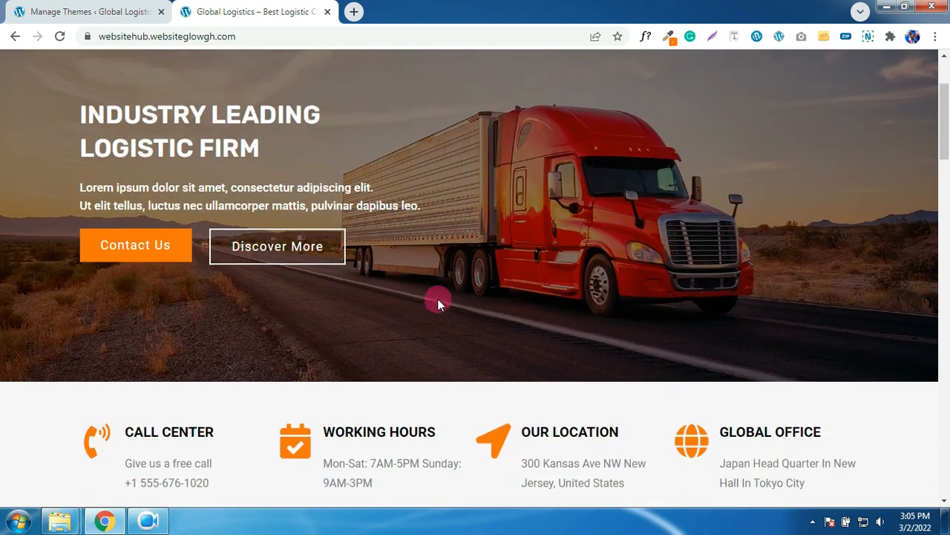
{"action": "scroll", "coordinate": [437, 298], "scroll_direction": "down", "scroll_amount": 2}
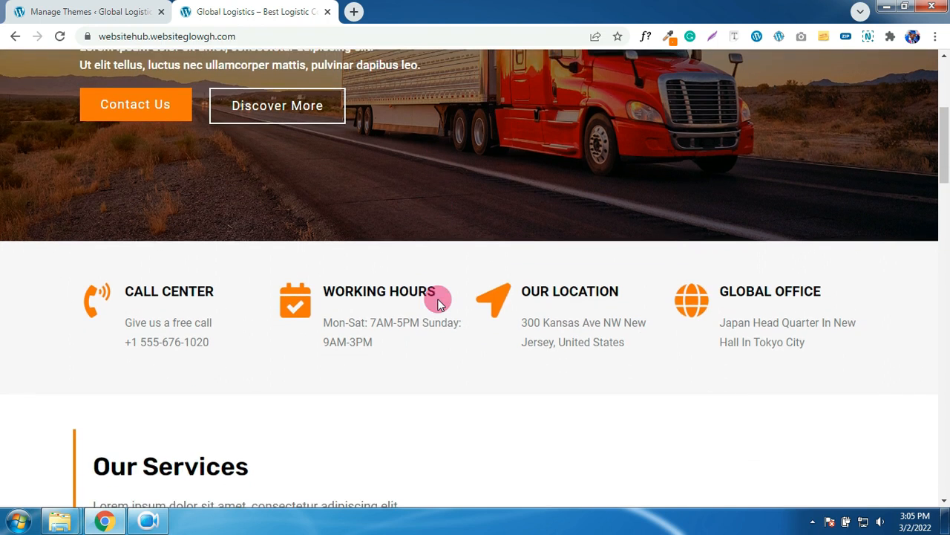
{"action": "scroll", "coordinate": [437, 303], "scroll_direction": "down", "scroll_amount": 3}
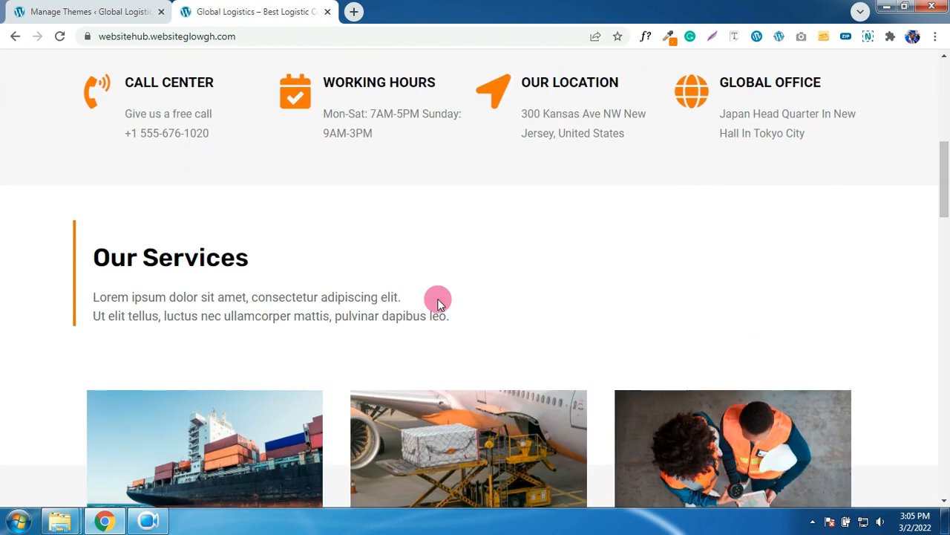
{"action": "scroll", "coordinate": [437, 303], "scroll_direction": "down", "scroll_amount": 3}
{"action": "scroll", "coordinate": [437, 303], "scroll_direction": "down", "scroll_amount": 2}
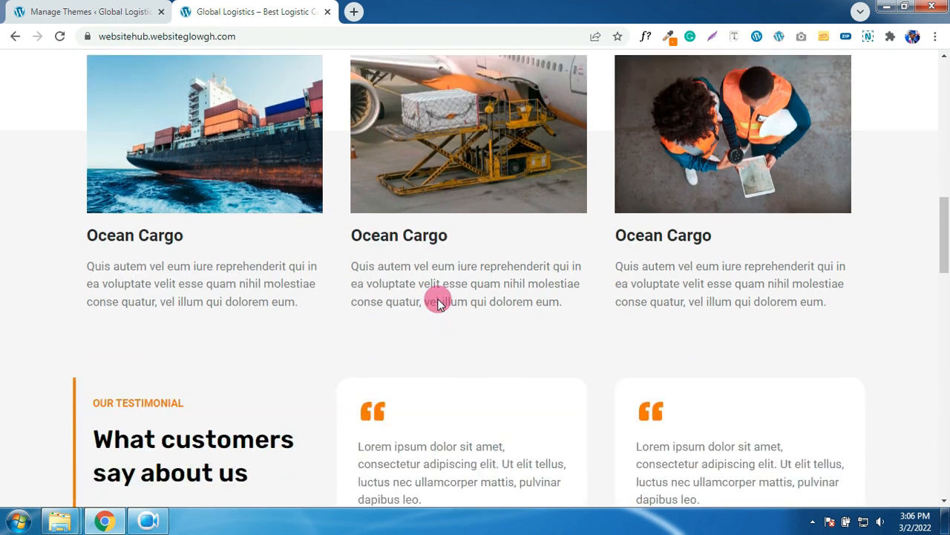
{"action": "scroll", "coordinate": [437, 303], "scroll_direction": "down", "scroll_amount": 1}
{"action": "scroll", "coordinate": [438, 303], "scroll_direction": "down", "scroll_amount": 3}
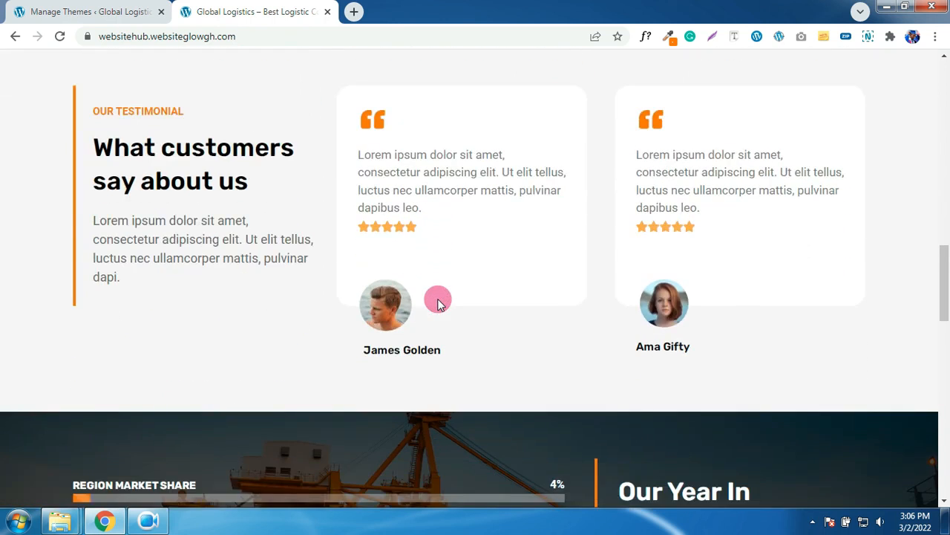
{"action": "scroll", "coordinate": [437, 303], "scroll_direction": "down", "scroll_amount": 1}
{"action": "scroll", "coordinate": [438, 300], "scroll_direction": "down", "scroll_amount": 2}
{"action": "scroll", "coordinate": [438, 300], "scroll_direction": "down", "scroll_amount": 2}
{"action": "scroll", "coordinate": [437, 303], "scroll_direction": "down", "scroll_amount": 2}
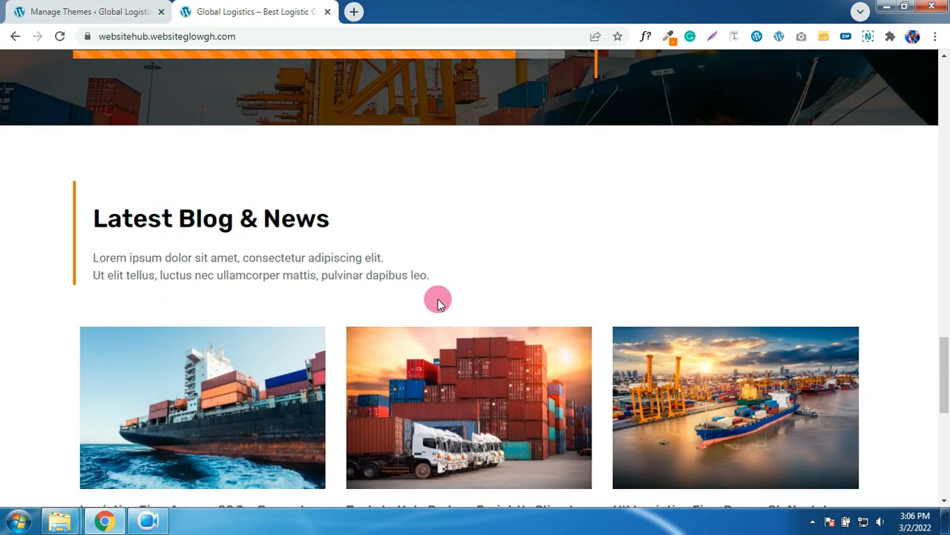
{"action": "scroll", "coordinate": [439, 303], "scroll_direction": "down", "scroll_amount": 2}
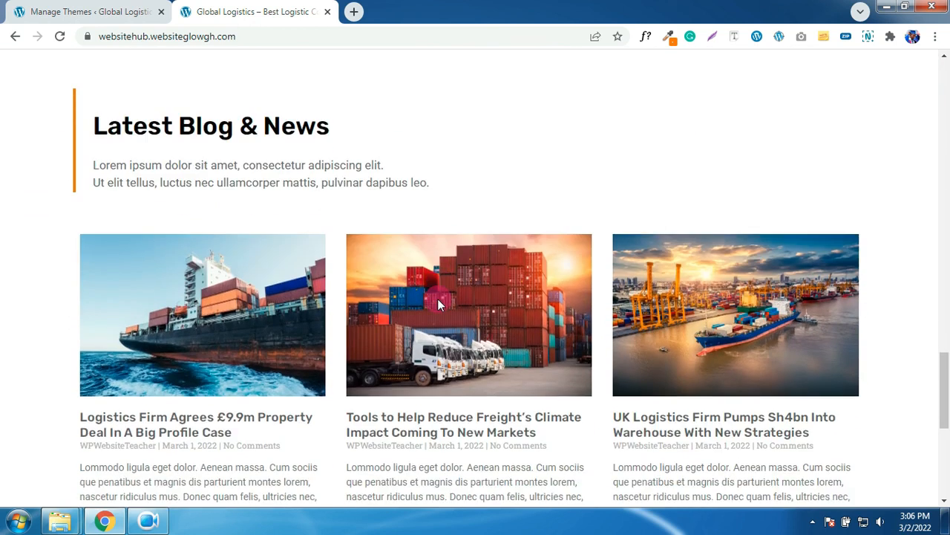
{"action": "scroll", "coordinate": [440, 303], "scroll_direction": "down", "scroll_amount": 2}
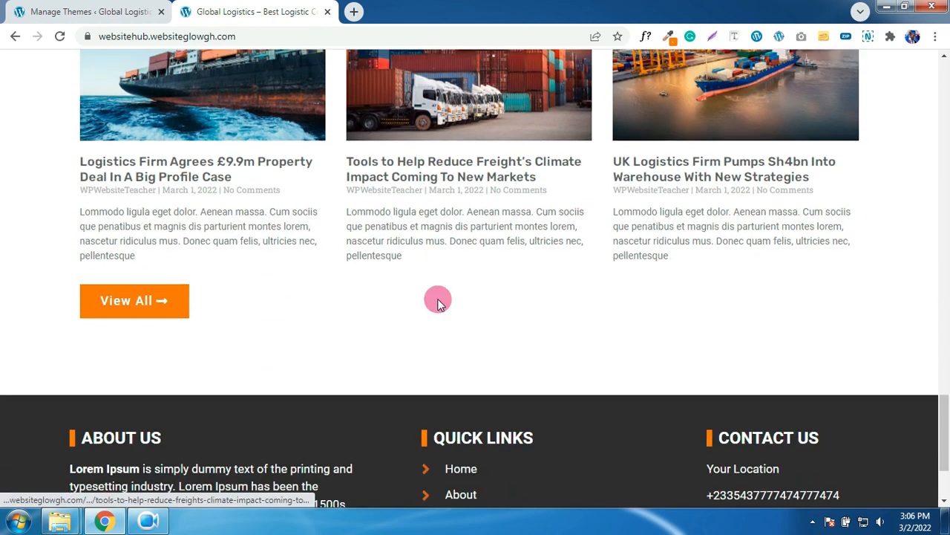
{"action": "scroll", "coordinate": [438, 303], "scroll_direction": "down", "scroll_amount": 2}
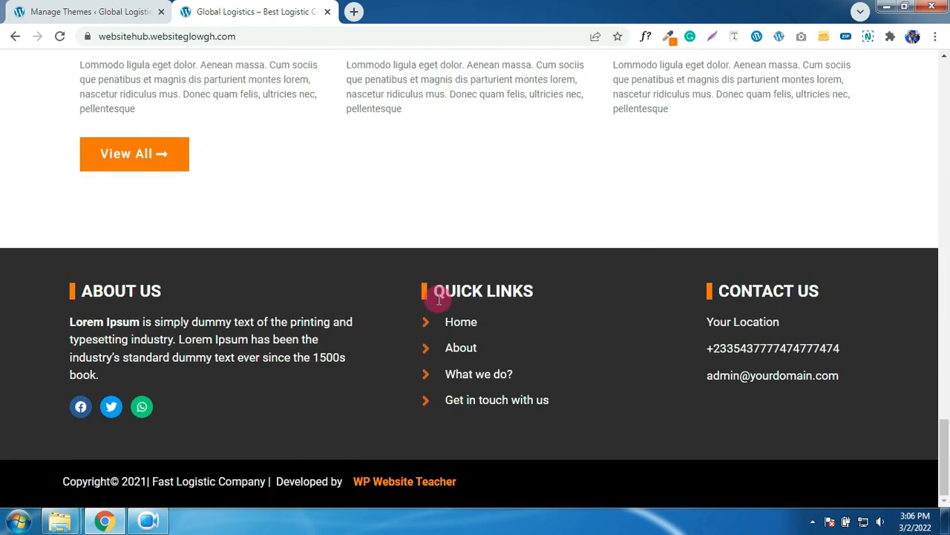
{"action": "scroll", "coordinate": [438, 299], "scroll_direction": "up", "scroll_amount": 15}
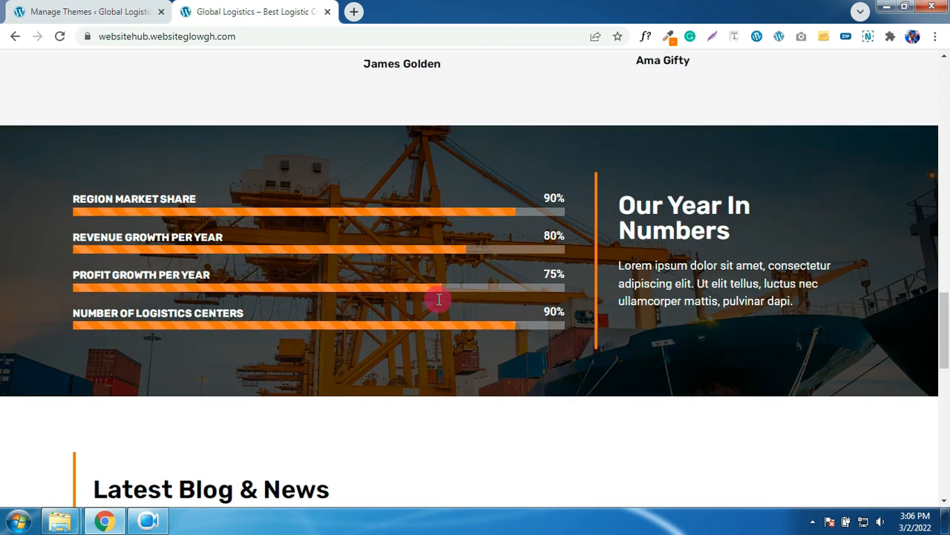
{"action": "scroll", "coordinate": [438, 299], "scroll_direction": "up", "scroll_amount": 15}
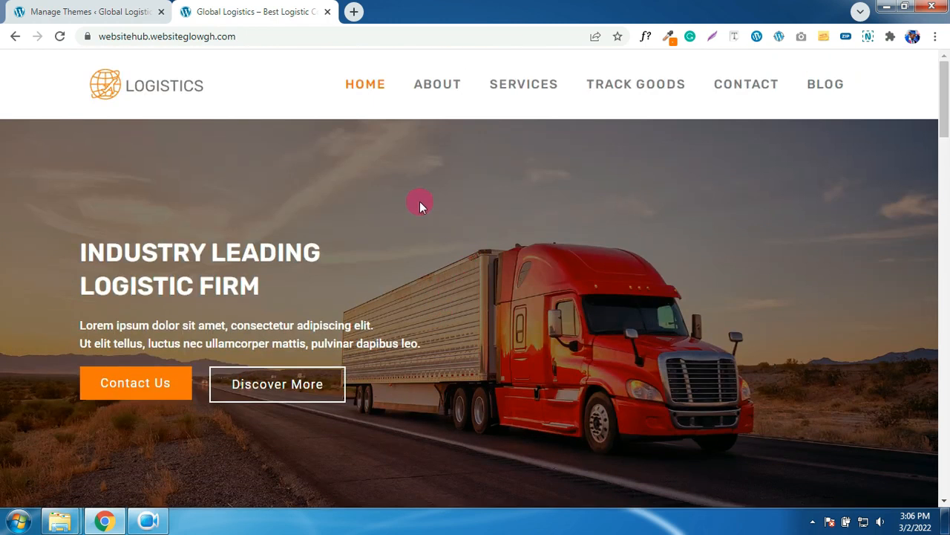
- Open the About page and scroll through it
{"action": "left_click", "coordinate": [438, 84]}
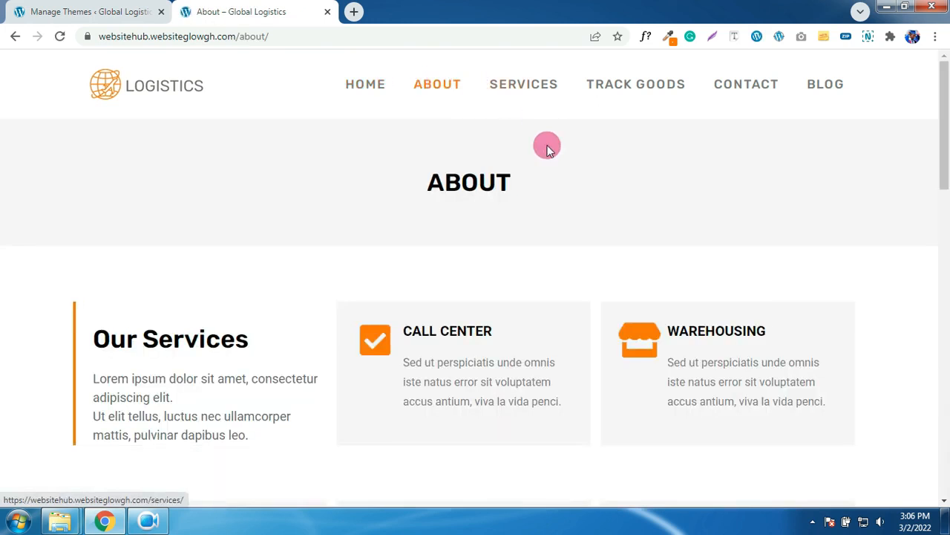
{"action": "scroll", "coordinate": [545, 183], "scroll_direction": "down", "scroll_amount": 3}
{"action": "scroll", "coordinate": [545, 180], "scroll_direction": "down", "scroll_amount": 3}
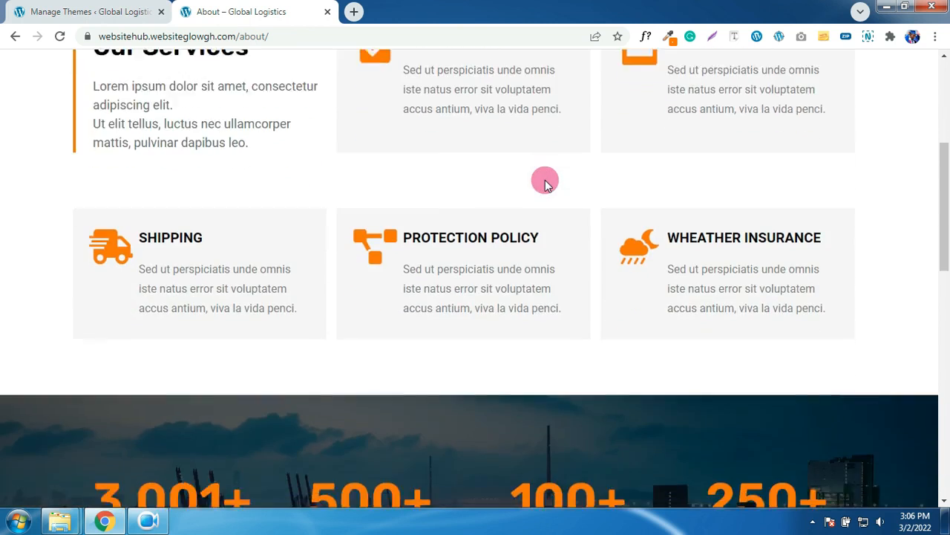
{"action": "scroll", "coordinate": [545, 179], "scroll_direction": "down", "scroll_amount": 3}
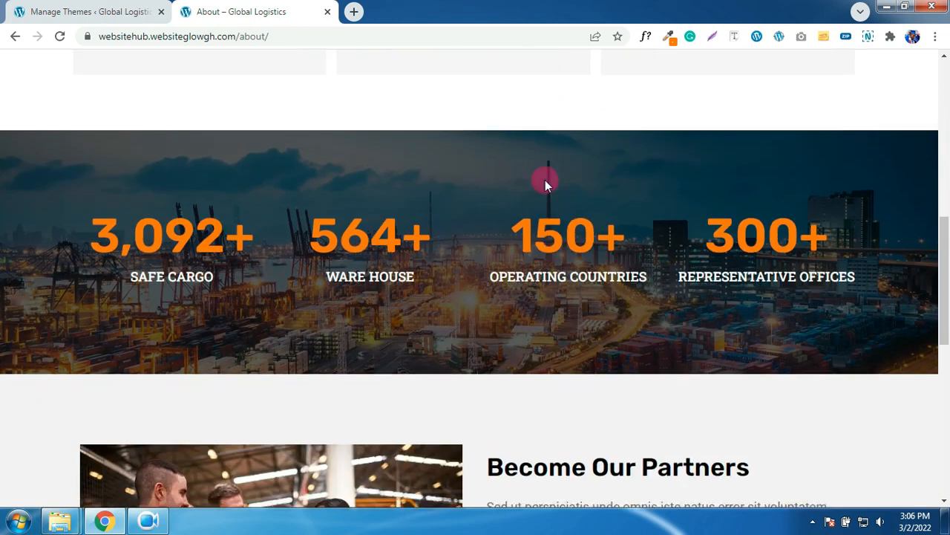
{"action": "scroll", "coordinate": [545, 179], "scroll_direction": "down", "scroll_amount": 2}
{"action": "scroll", "coordinate": [545, 179], "scroll_direction": "down", "scroll_amount": 4}
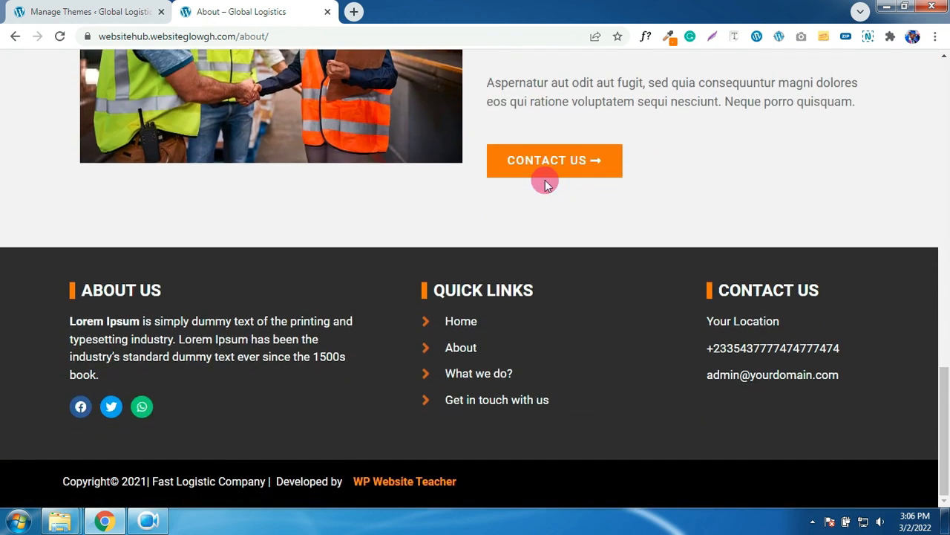
{"action": "scroll", "coordinate": [546, 184], "scroll_direction": "up", "scroll_amount": 15}
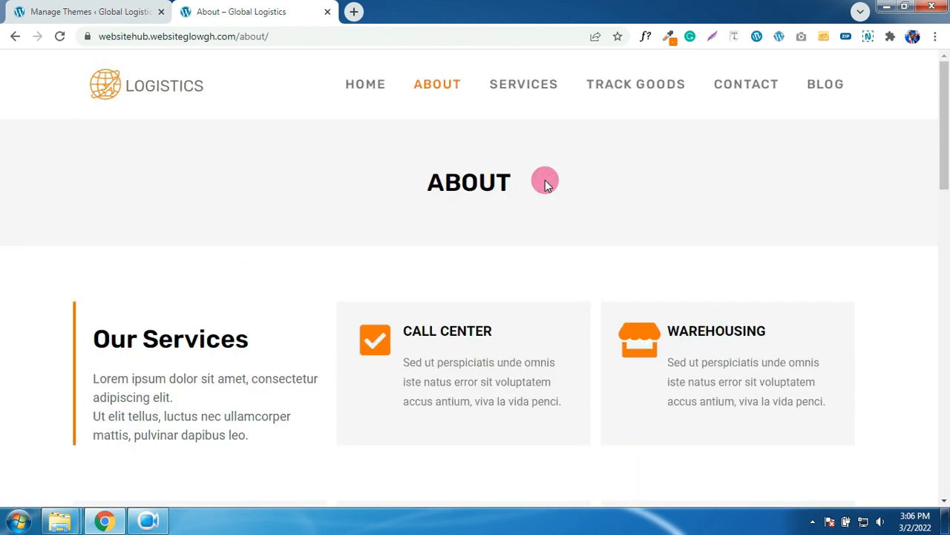
- Open the Services page and review Ocean Cargo, Fly Anywhere and Why Choose Us
{"action": "left_click", "coordinate": [535, 91]}
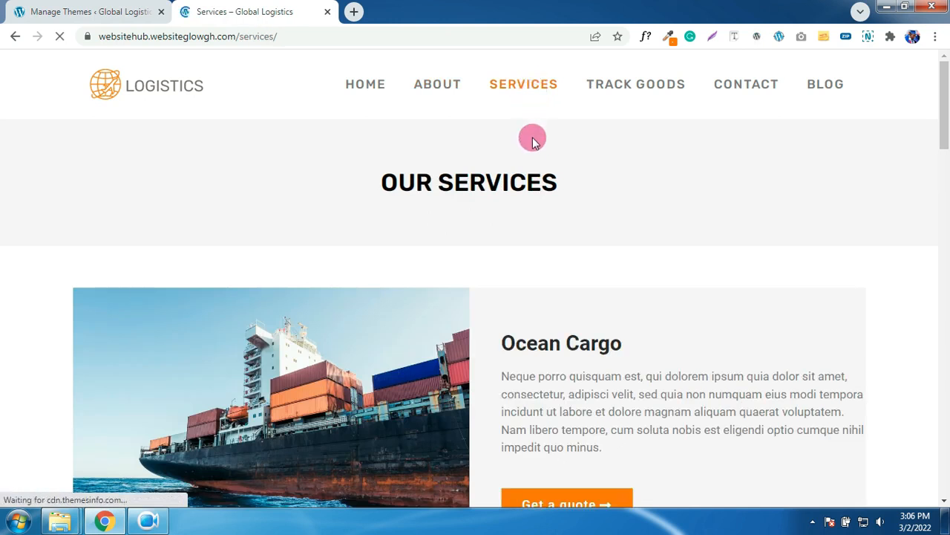
{"action": "scroll", "coordinate": [551, 157], "scroll_direction": "down", "scroll_amount": 6}
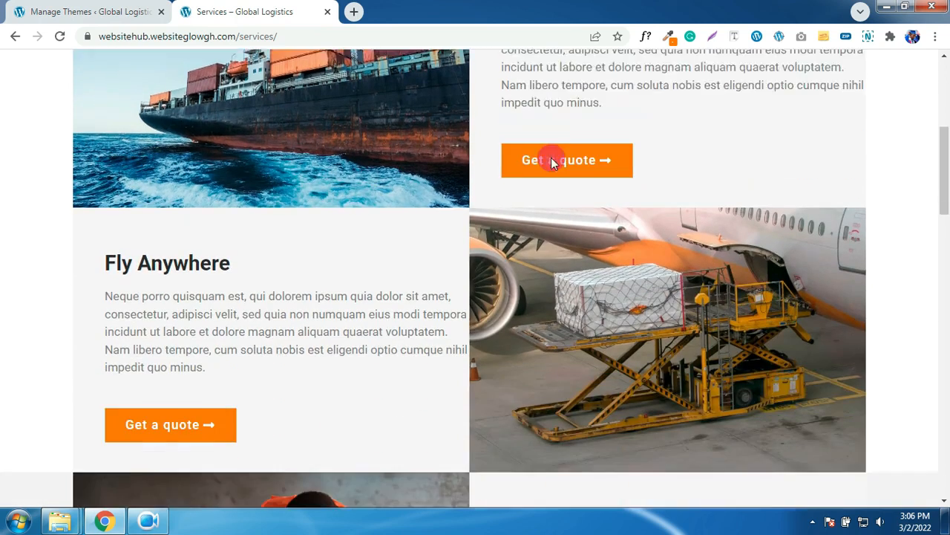
{"action": "scroll", "coordinate": [551, 157], "scroll_direction": "down", "scroll_amount": 7}
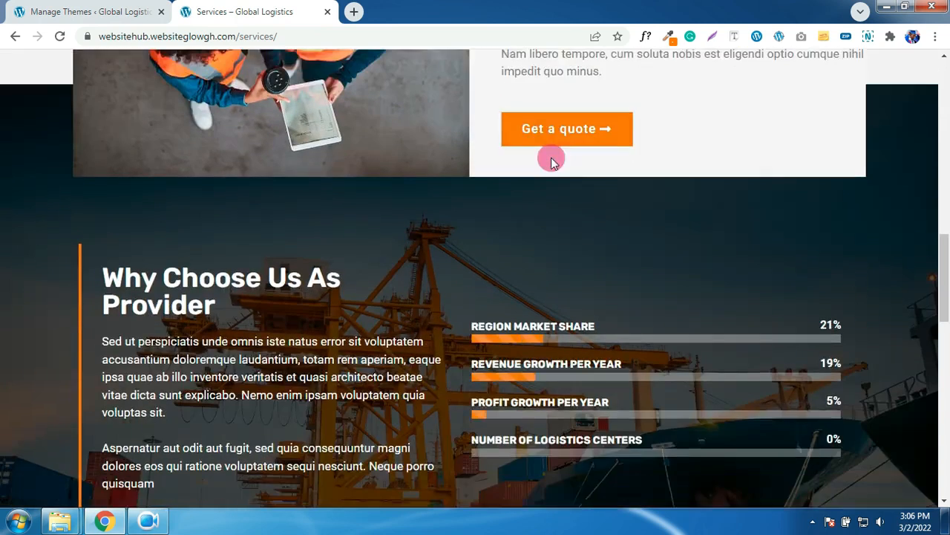
{"action": "scroll", "coordinate": [551, 162], "scroll_direction": "down", "scroll_amount": 5}
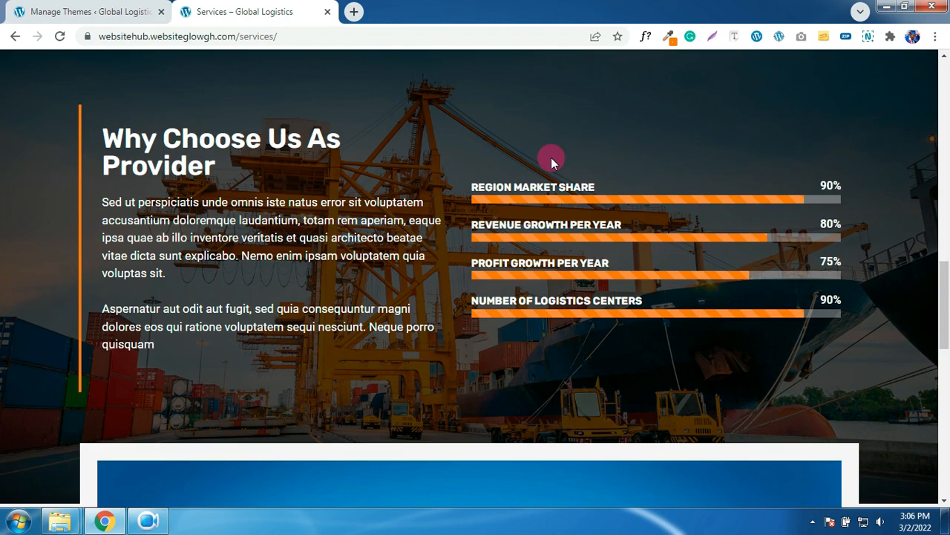
{"action": "scroll", "coordinate": [552, 162], "scroll_direction": "down", "scroll_amount": 5}
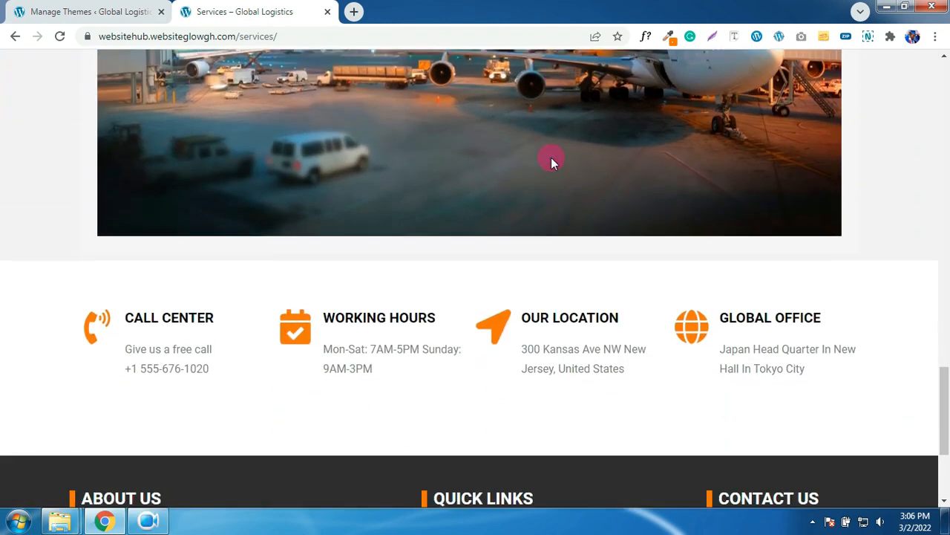
{"action": "scroll", "coordinate": [551, 157], "scroll_direction": "down", "scroll_amount": 3}
{"action": "scroll", "coordinate": [552, 158], "scroll_direction": "up", "scroll_amount": 10}
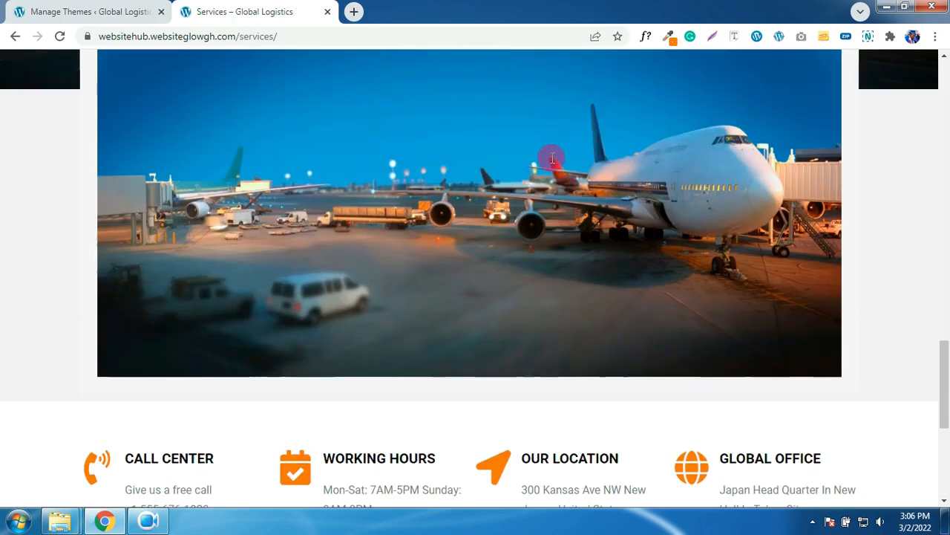
{"action": "scroll", "coordinate": [552, 157], "scroll_direction": "up", "scroll_amount": 15}
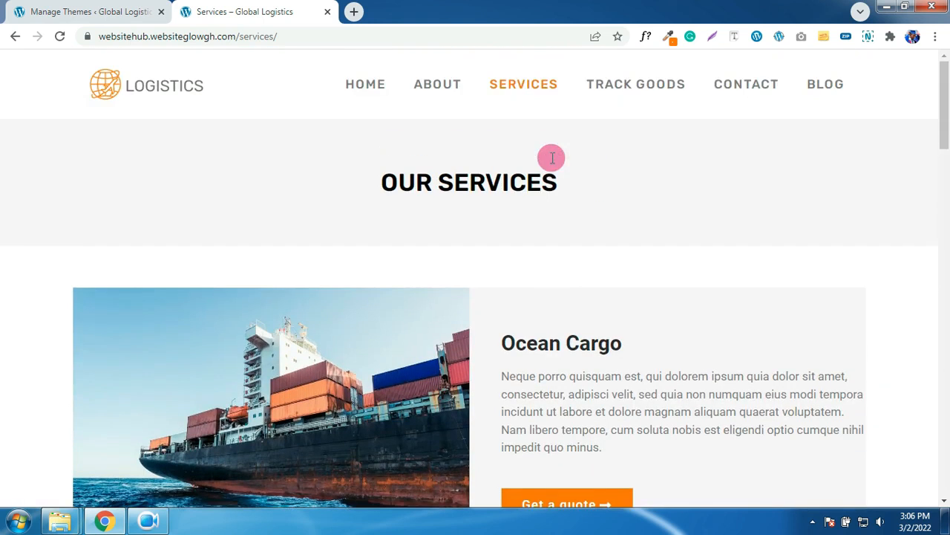
- On Track Goods, paste the consignment tracking number and look it up
{"action": "left_click", "coordinate": [632, 89]}
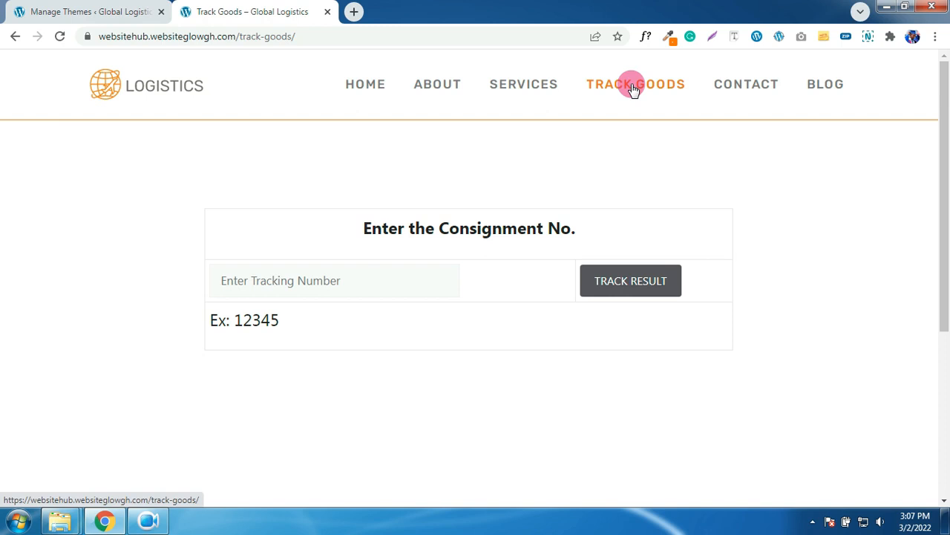
{"action": "left_click", "coordinate": [361, 285]}
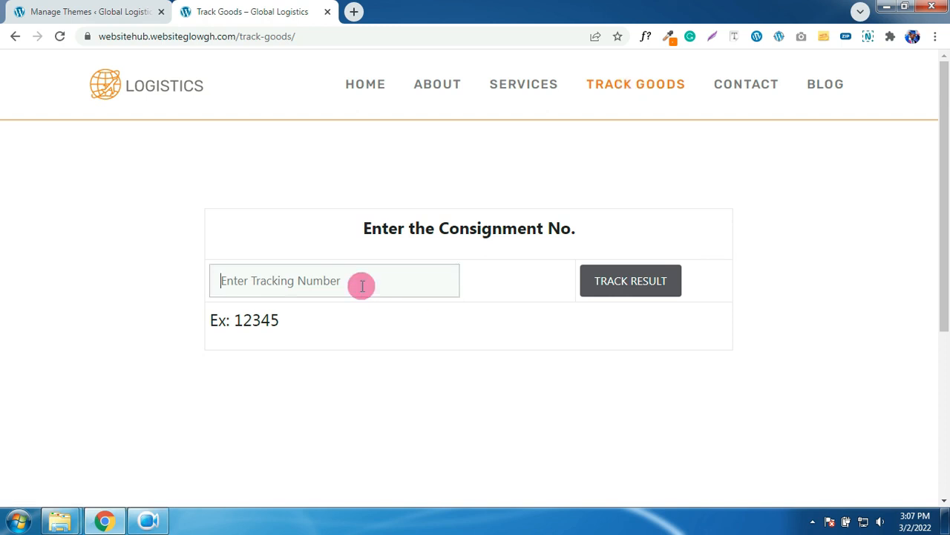
{"action": "left_click_drag", "start_coordinate": [320, 280], "coordinate": [219, 281]}
{"action": "key", "text": "BackSpace"}
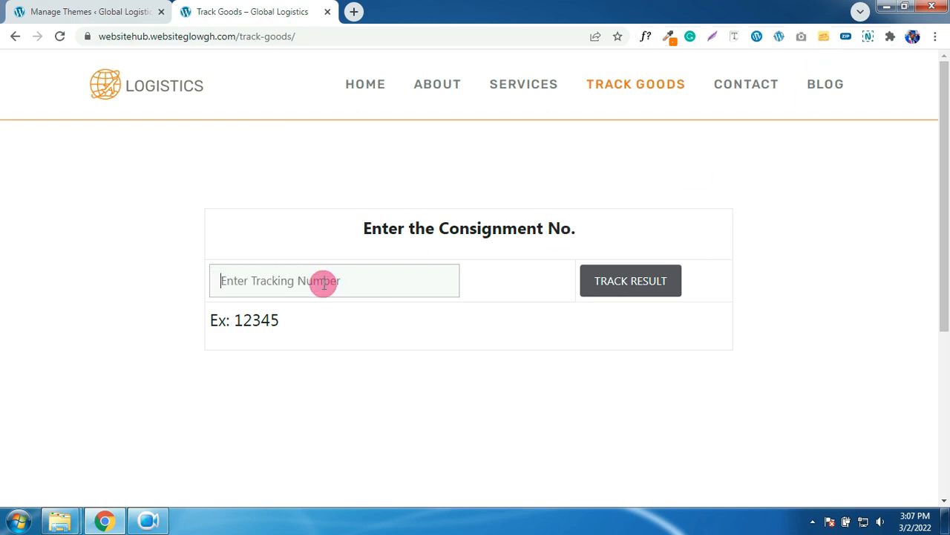
{"action": "key", "text": "ctrl+v"}
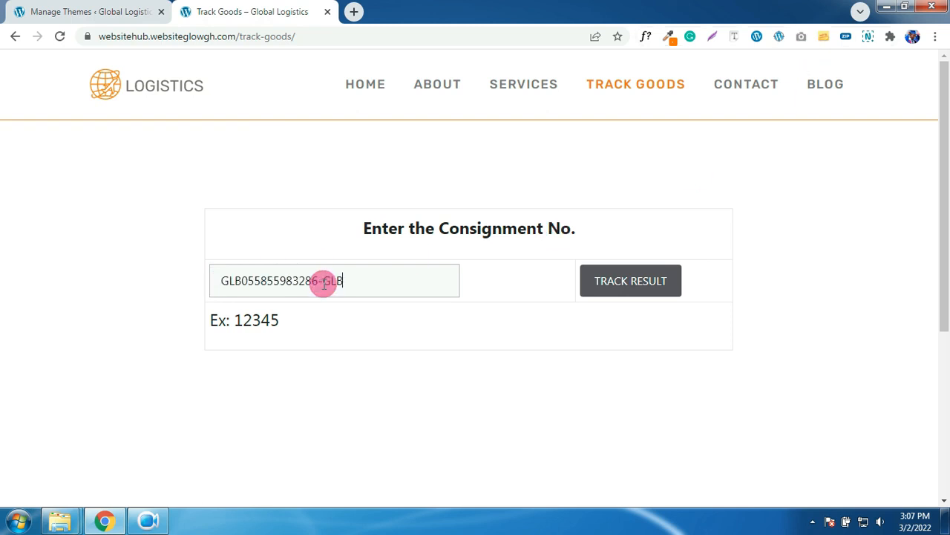
{"action": "left_click", "coordinate": [639, 286]}
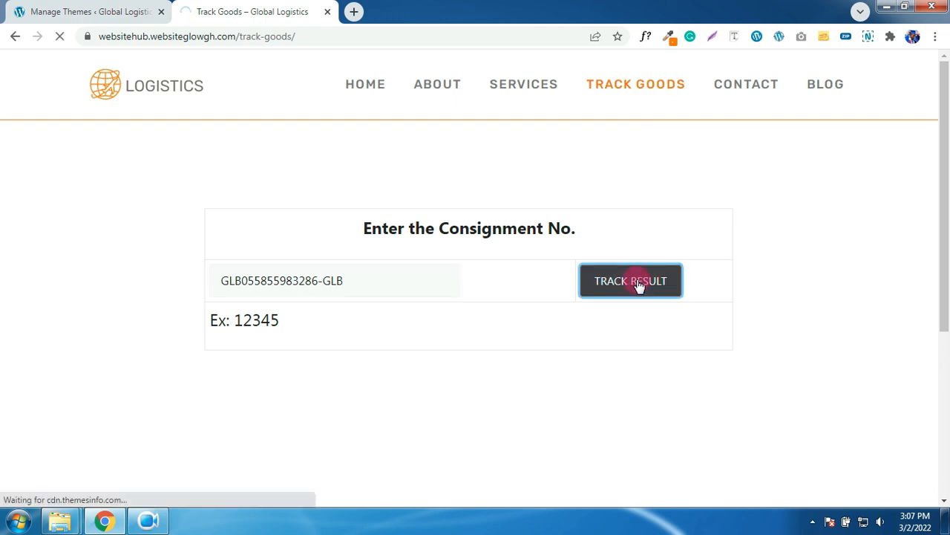
- Scroll through the invoice, shipper/receiver, shipment info and history in the results
{"action": "scroll", "coordinate": [621, 278], "scroll_direction": "down", "scroll_amount": 2}
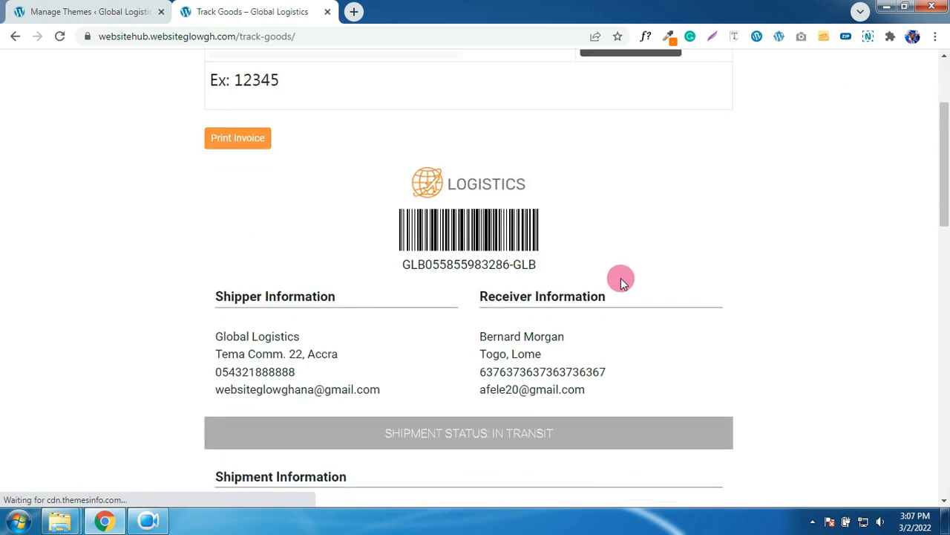
{"action": "scroll", "coordinate": [621, 277], "scroll_direction": "down", "scroll_amount": 3}
{"action": "scroll", "coordinate": [634, 272], "scroll_direction": "down", "scroll_amount": 2}
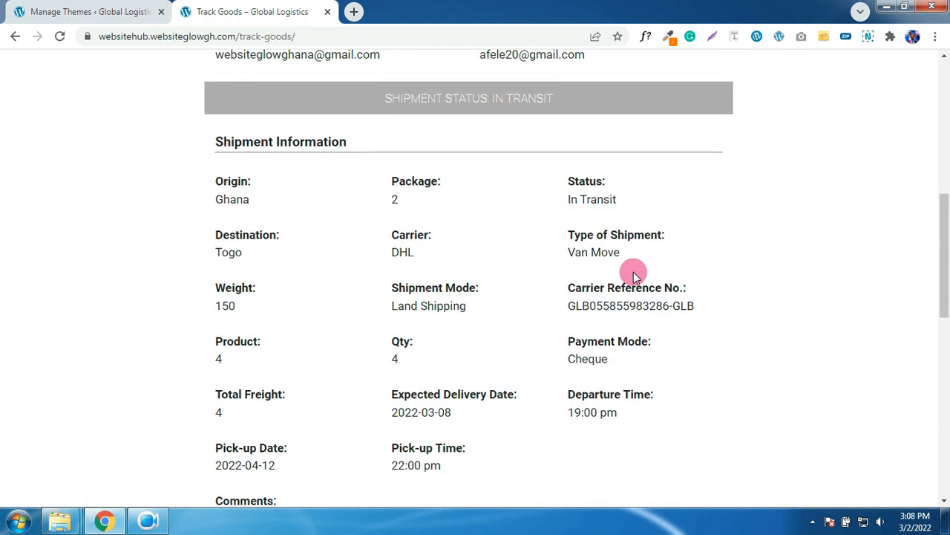
{"action": "scroll", "coordinate": [634, 272], "scroll_direction": "down", "scroll_amount": 6}
{"action": "scroll", "coordinate": [634, 272], "scroll_direction": "down", "scroll_amount": 2}
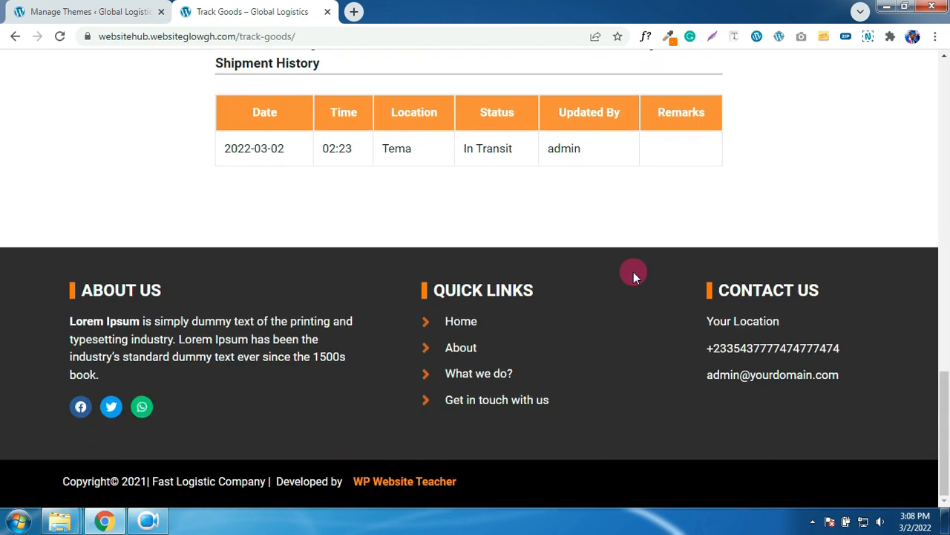
{"action": "scroll", "coordinate": [633, 271], "scroll_direction": "up", "scroll_amount": 8}
{"action": "scroll", "coordinate": [633, 274], "scroll_direction": "up", "scroll_amount": 5}
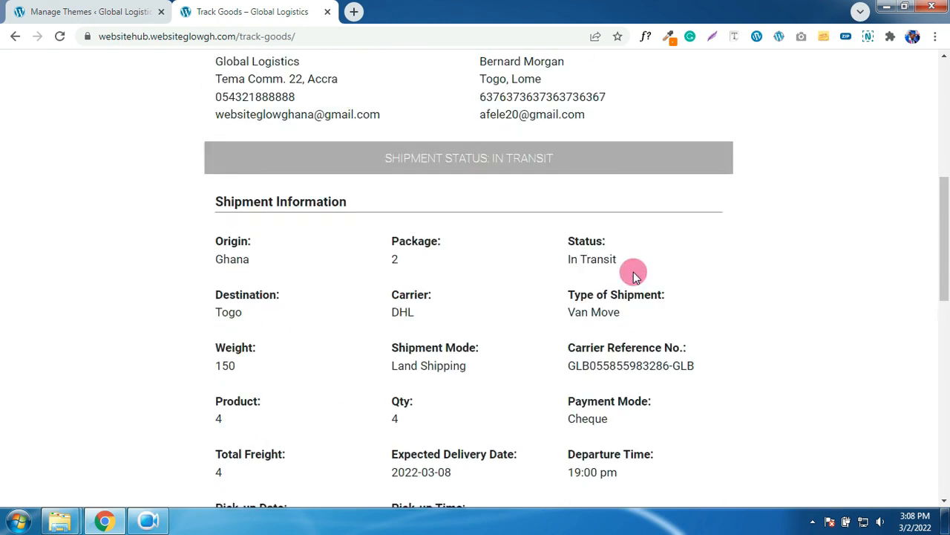
{"action": "scroll", "coordinate": [630, 277], "scroll_direction": "up", "scroll_amount": 2}
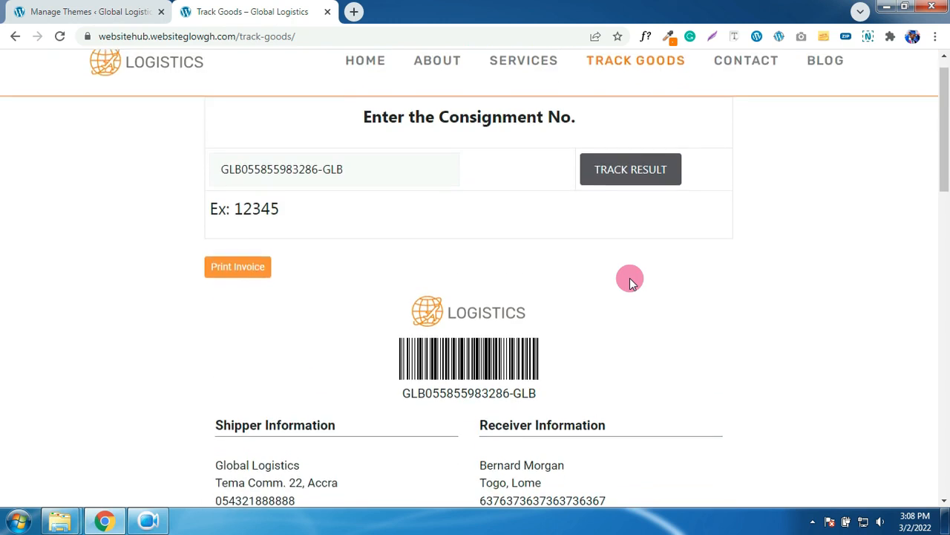
- Open the Contact page and scroll through it
{"action": "left_click", "coordinate": [756, 89]}
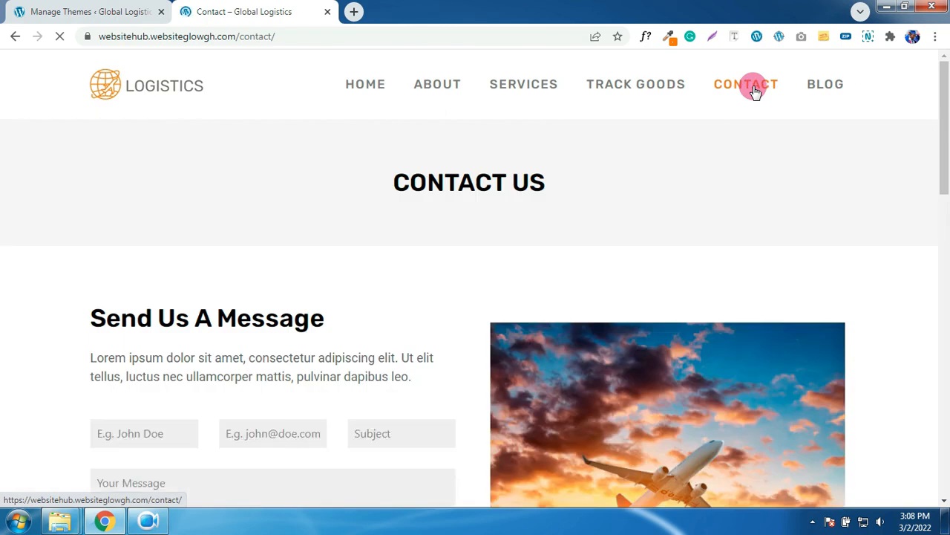
{"action": "scroll", "coordinate": [655, 214], "scroll_direction": "down", "scroll_amount": 3}
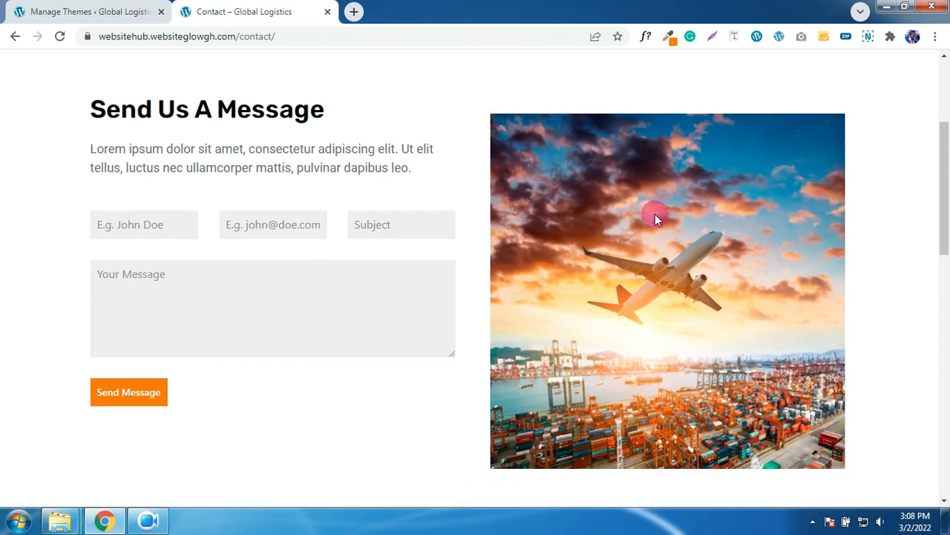
{"action": "scroll", "coordinate": [655, 214], "scroll_direction": "down", "scroll_amount": 3}
{"action": "scroll", "coordinate": [655, 214], "scroll_direction": "down", "scroll_amount": 2}
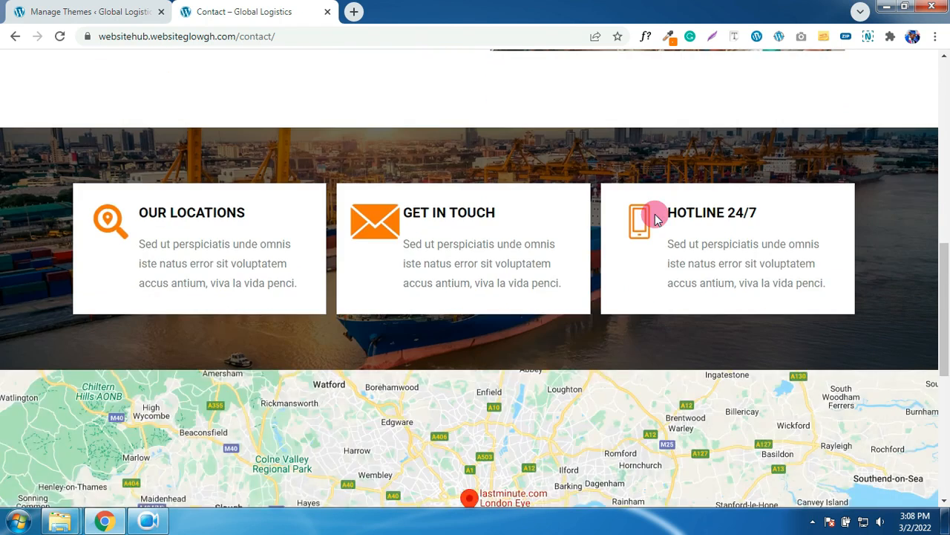
{"action": "scroll", "coordinate": [655, 215], "scroll_direction": "down", "scroll_amount": 1}
{"action": "scroll", "coordinate": [655, 215], "scroll_direction": "down", "scroll_amount": 2}
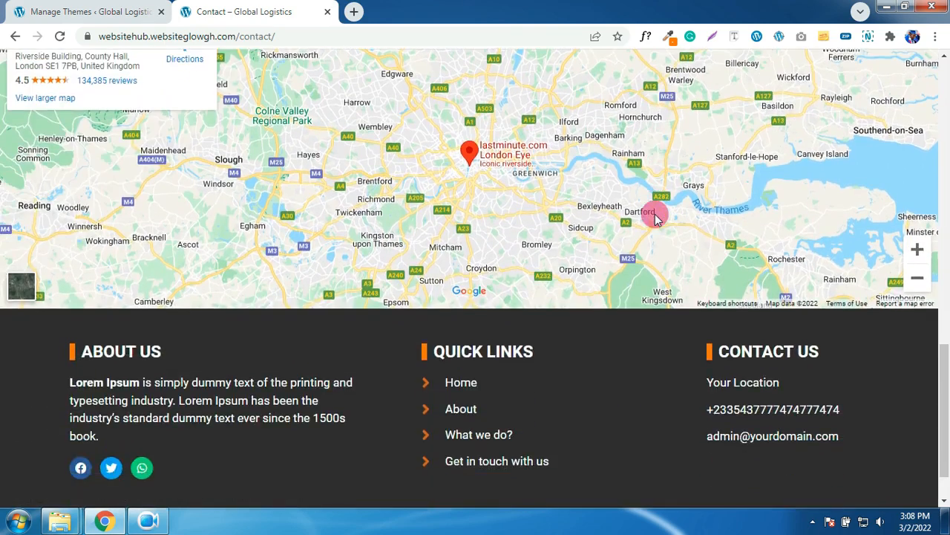
{"action": "scroll", "coordinate": [655, 215], "scroll_direction": "up", "scroll_amount": 1}
{"action": "scroll", "coordinate": [655, 215], "scroll_direction": "up", "scroll_amount": 10}
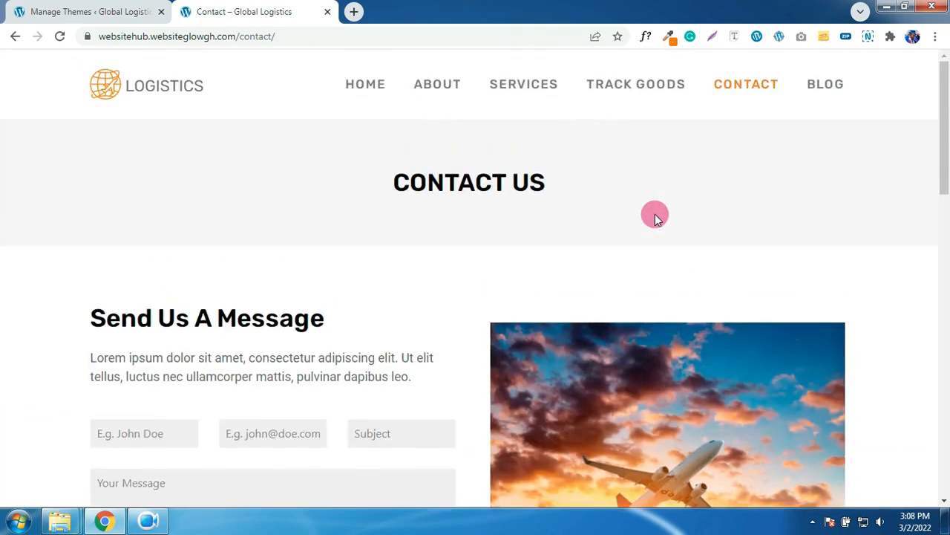
- Read the 'Tools to Help Reduce Freight's Climate Impact' blog post, then return Home
{"action": "left_click", "coordinate": [829, 90]}
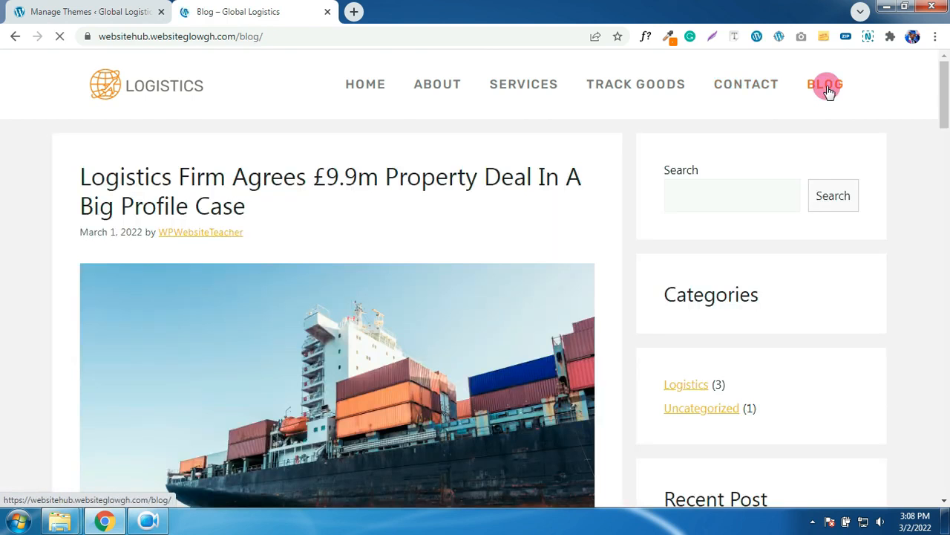
{"action": "scroll", "coordinate": [684, 233], "scroll_direction": "down", "scroll_amount": 4}
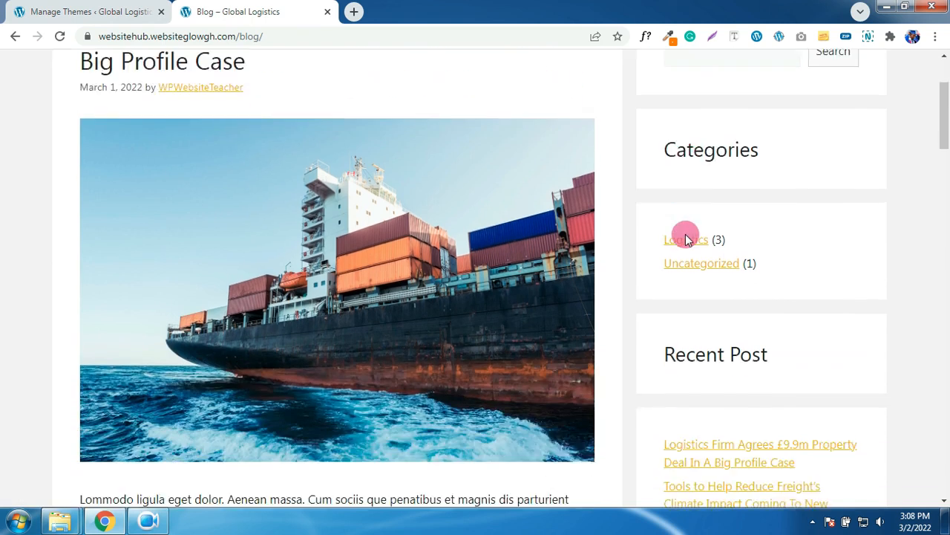
{"action": "scroll", "coordinate": [685, 234], "scroll_direction": "down", "scroll_amount": 8}
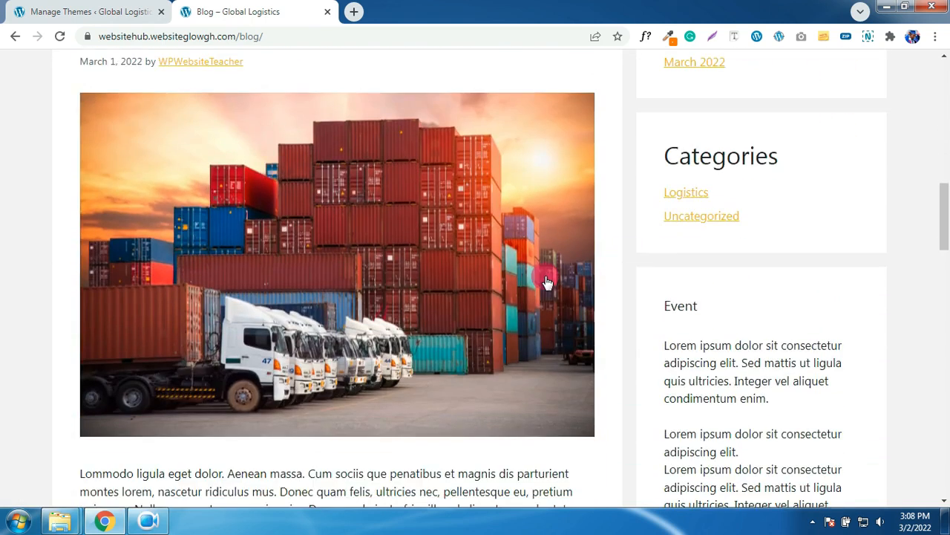
{"action": "left_click", "coordinate": [392, 281]}
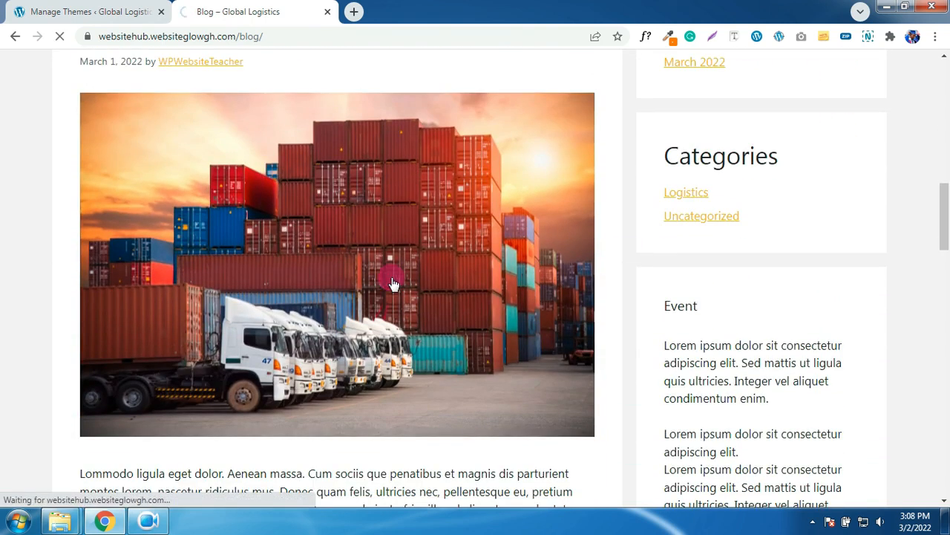
{"action": "scroll", "coordinate": [477, 278], "scroll_direction": "down", "scroll_amount": 5}
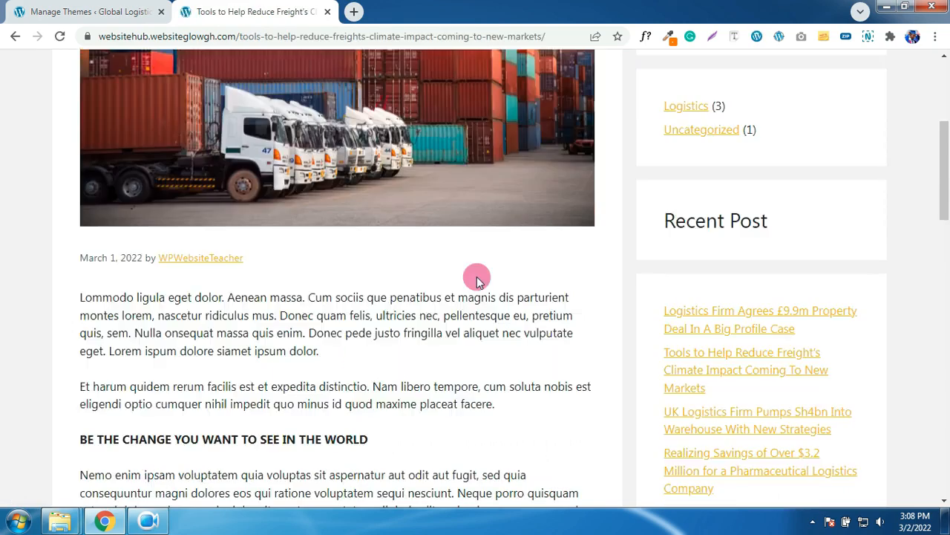
{"action": "scroll", "coordinate": [477, 281], "scroll_direction": "down", "scroll_amount": 7}
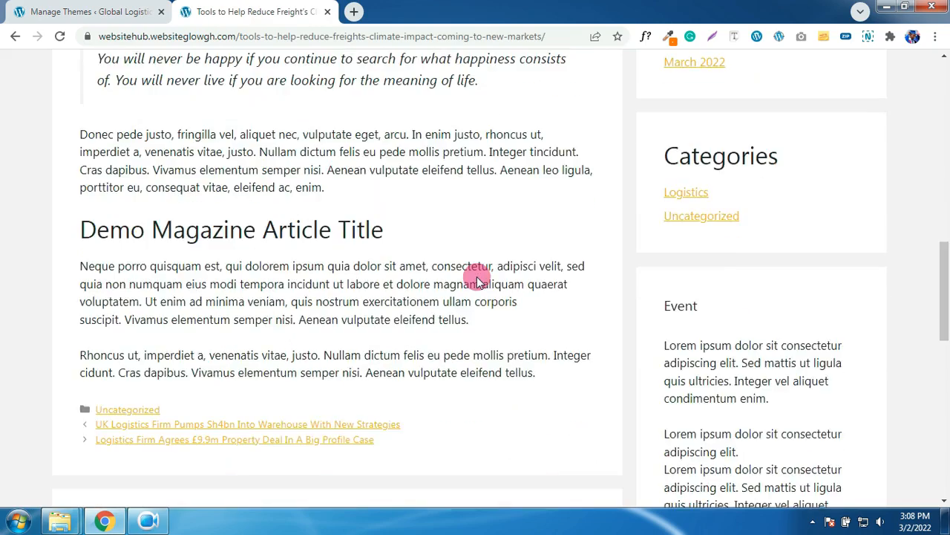
{"action": "scroll", "coordinate": [478, 281], "scroll_direction": "up", "scroll_amount": 11}
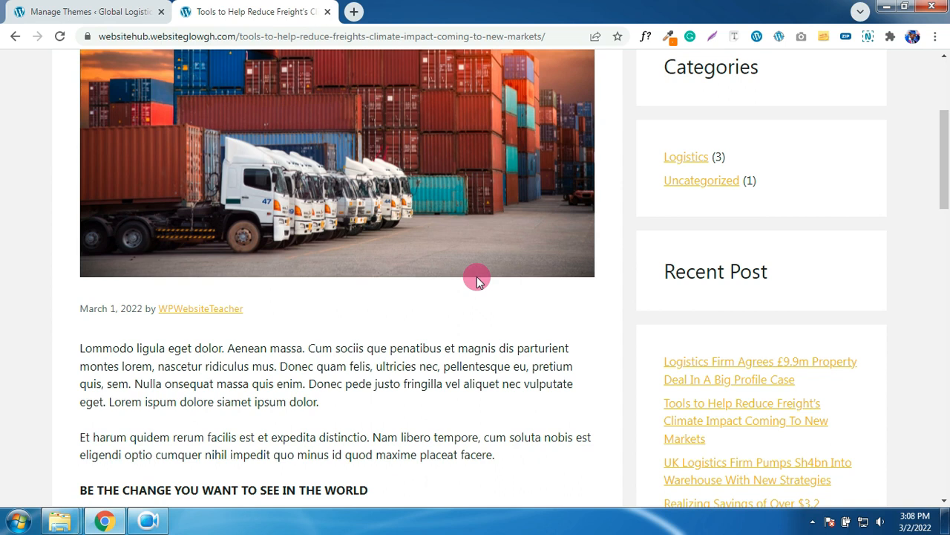
{"action": "scroll", "coordinate": [477, 278], "scroll_direction": "up", "scroll_amount": 3}
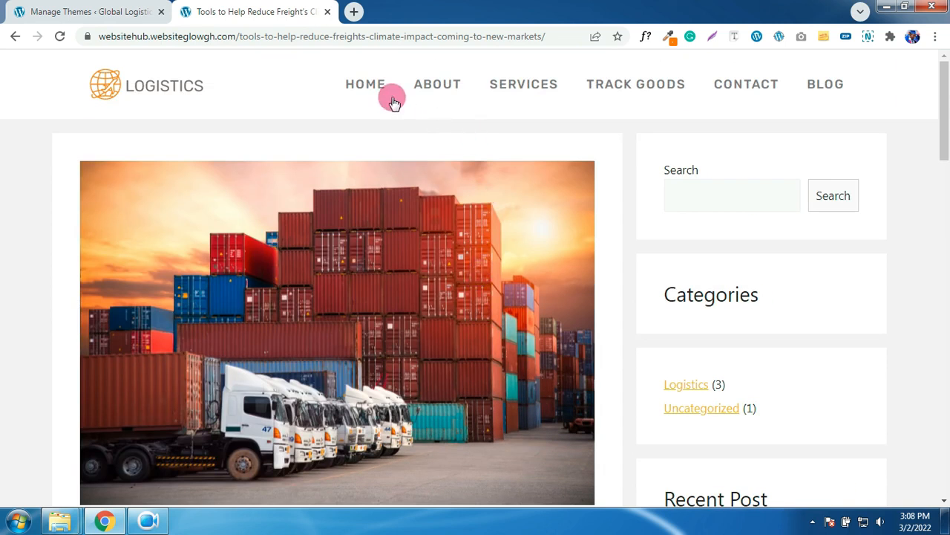
{"action": "left_click", "coordinate": [369, 90]}
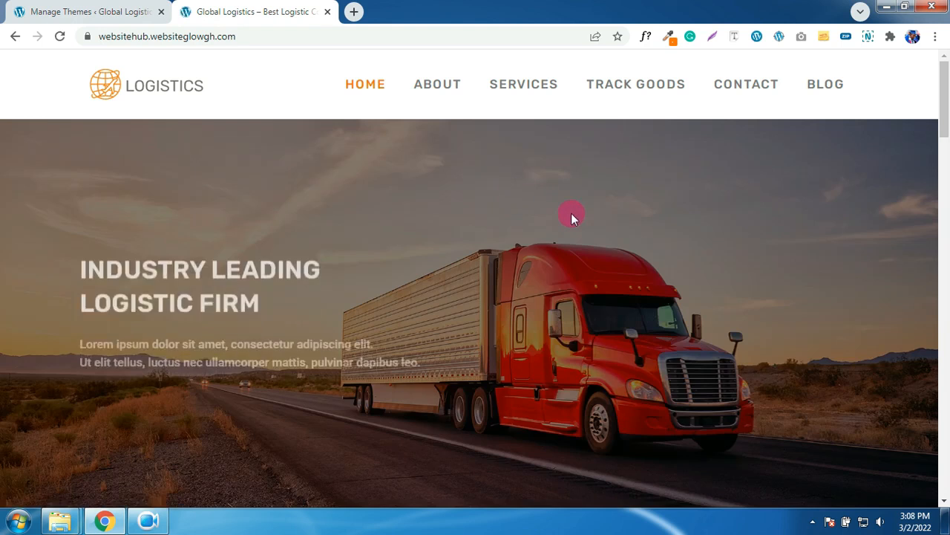
{"action": "left_click", "coordinate": [905, 8]}
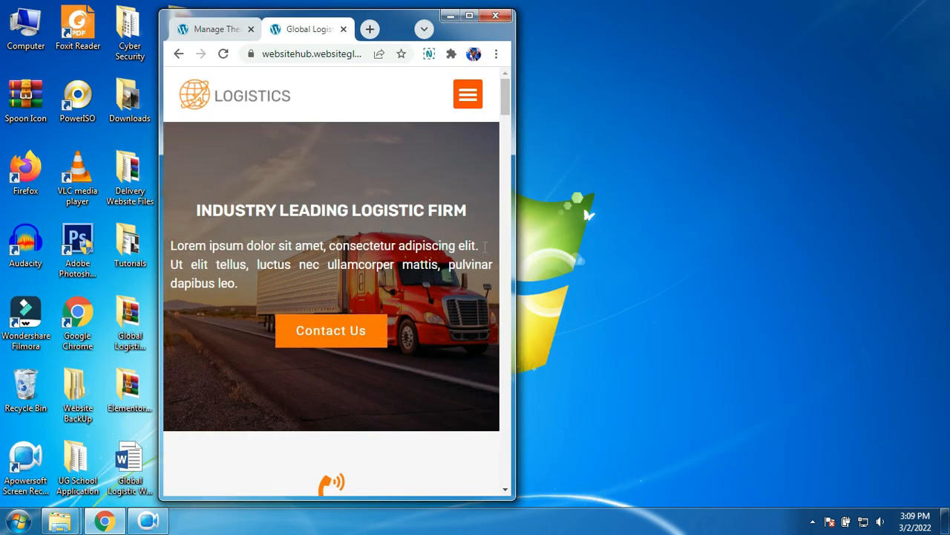
{"action": "scroll", "coordinate": [426, 243], "scroll_direction": "down", "scroll_amount": 1}
{"action": "scroll", "coordinate": [426, 242], "scroll_direction": "up", "scroll_amount": 1}
{"action": "left_click", "coordinate": [473, 109]}
{"action": "left_click", "coordinate": [471, 109]}
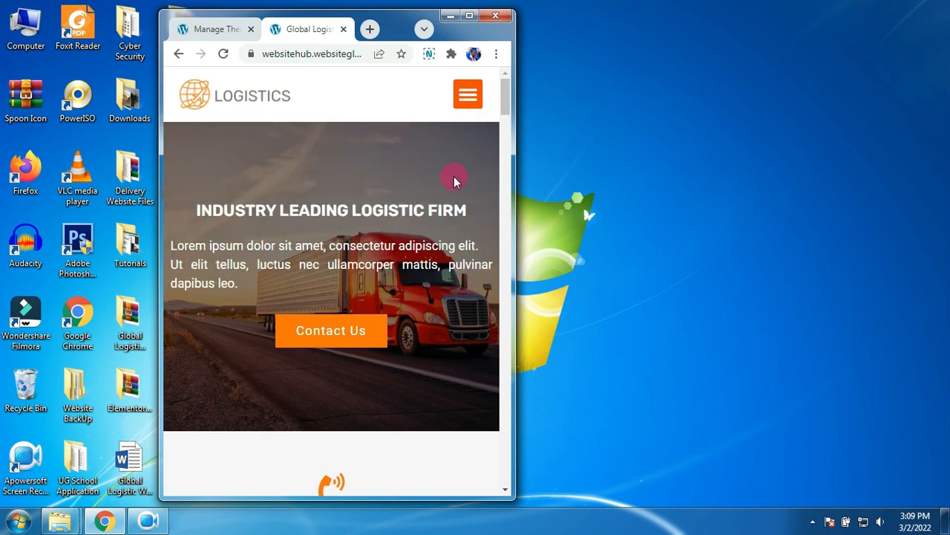
{"action": "scroll", "coordinate": [455, 182], "scroll_direction": "down", "scroll_amount": 3}
{"action": "scroll", "coordinate": [454, 192], "scroll_direction": "down", "scroll_amount": 12}
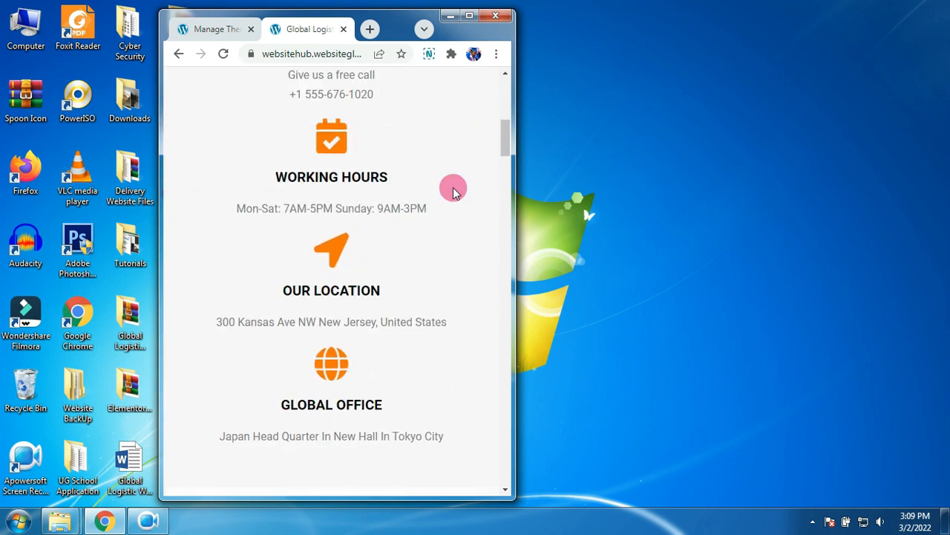
{"action": "scroll", "coordinate": [455, 191], "scroll_direction": "down", "scroll_amount": 12}
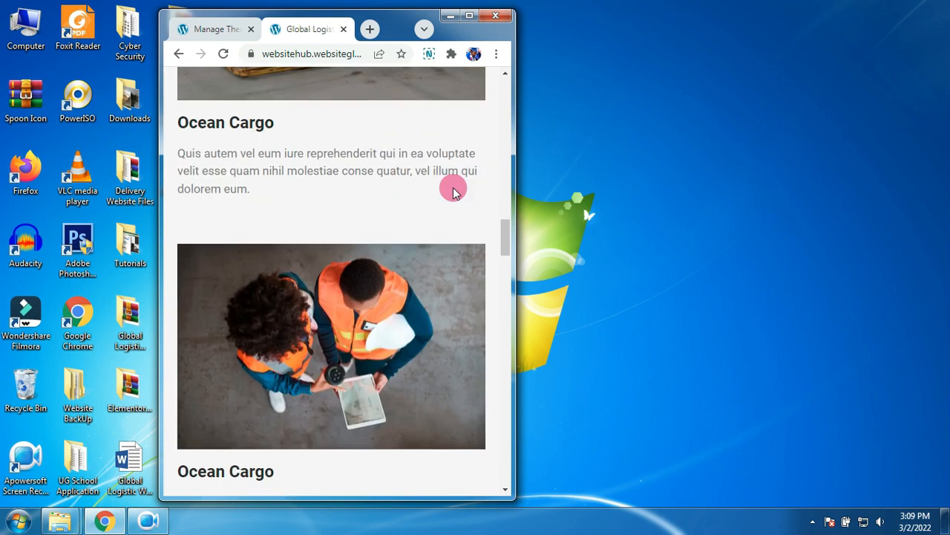
{"action": "scroll", "coordinate": [455, 191], "scroll_direction": "down", "scroll_amount": 2}
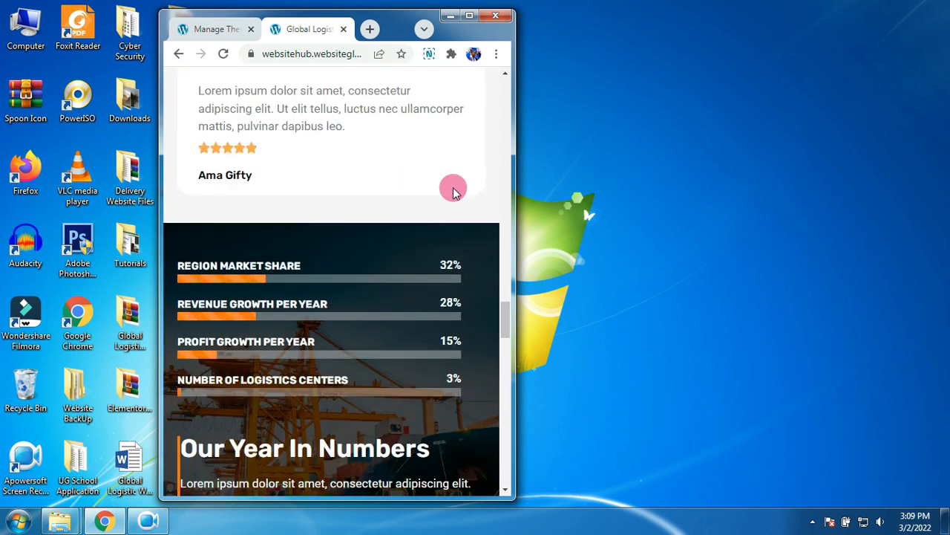
{"action": "scroll", "coordinate": [454, 191], "scroll_direction": "down", "scroll_amount": 4}
{"action": "scroll", "coordinate": [454, 191], "scroll_direction": "down", "scroll_amount": 7}
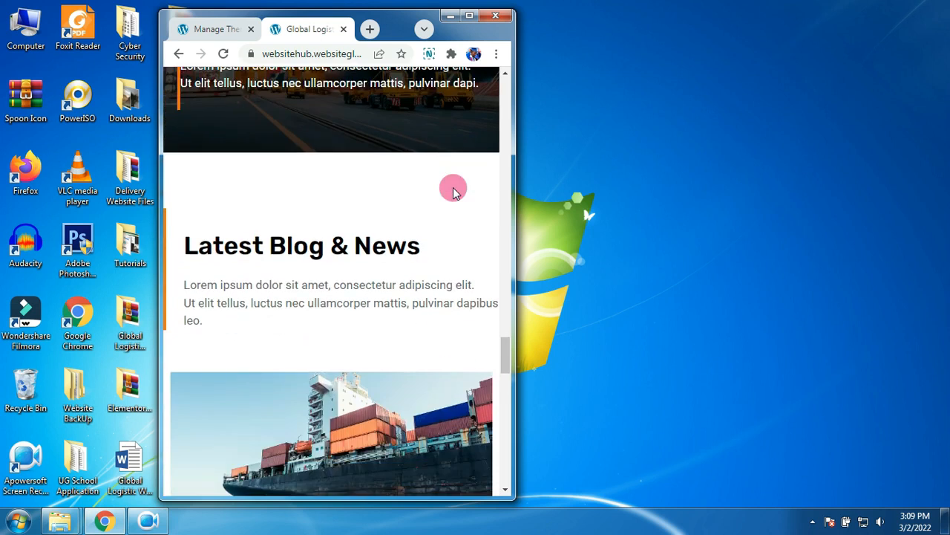
{"action": "scroll", "coordinate": [454, 191], "scroll_direction": "down", "scroll_amount": 5}
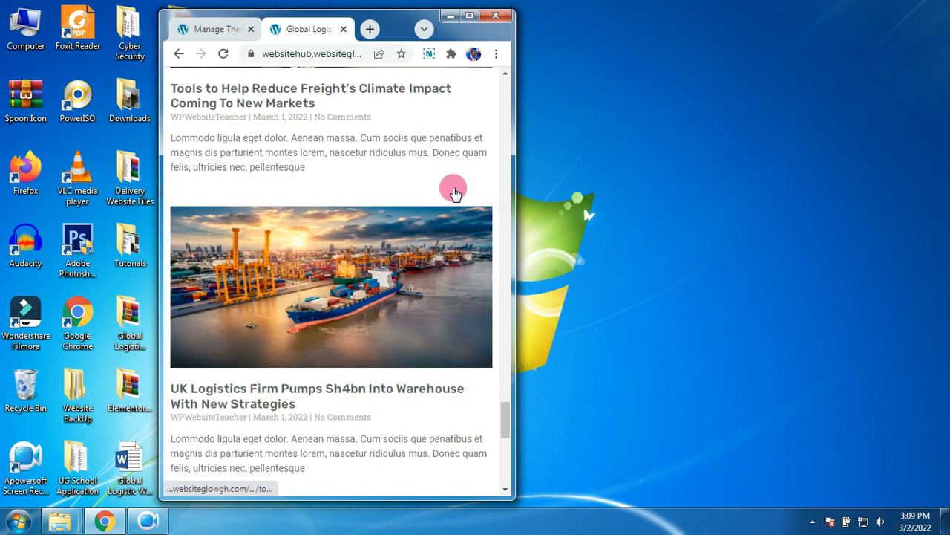
{"action": "left_click_drag", "start_coordinate": [515, 190], "coordinate": [727, 193]}
{"action": "scroll", "coordinate": [693, 198], "scroll_direction": "up", "scroll_amount": 10}
{"action": "scroll", "coordinate": [695, 199], "scroll_direction": "up", "scroll_amount": 15}
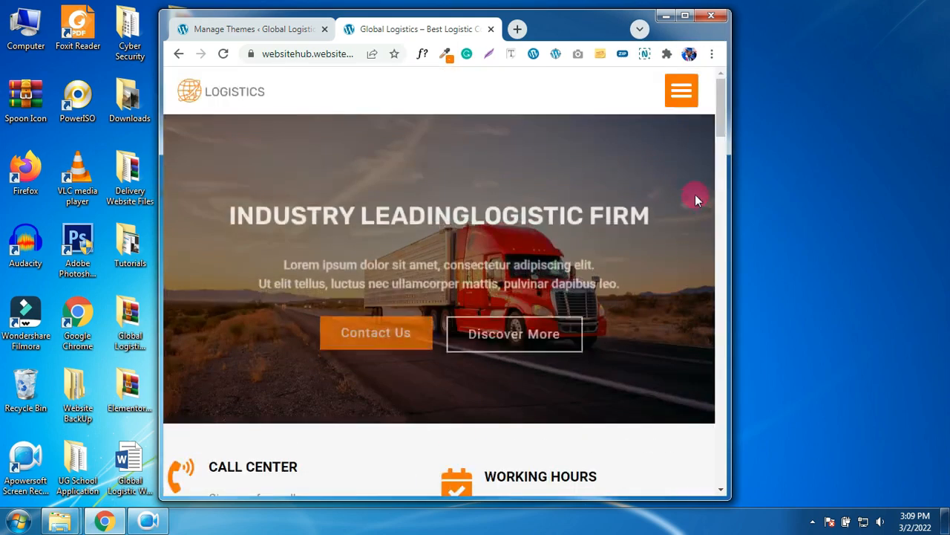
{"action": "left_click", "coordinate": [696, 104]}
{"action": "left_click", "coordinate": [698, 106]}
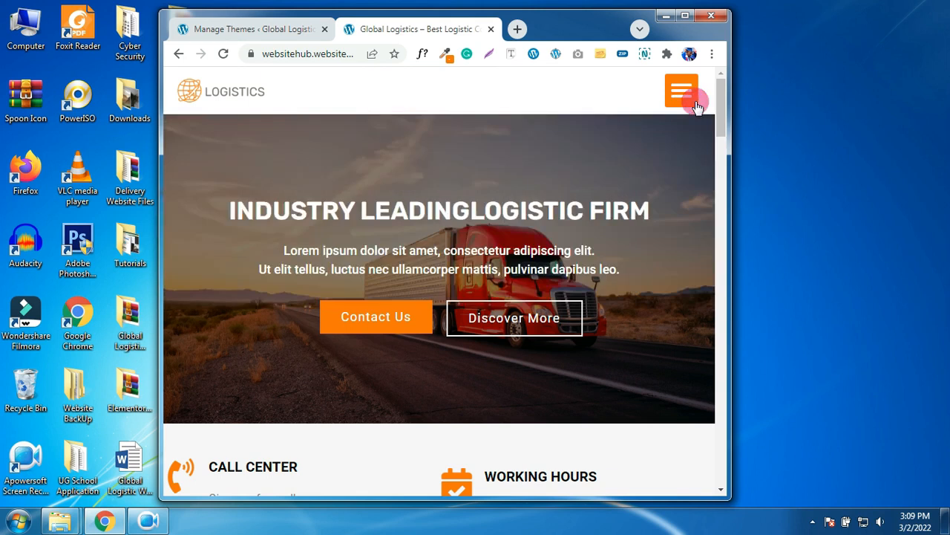
{"action": "left_click", "coordinate": [697, 107]}
{"action": "left_click", "coordinate": [695, 104]}
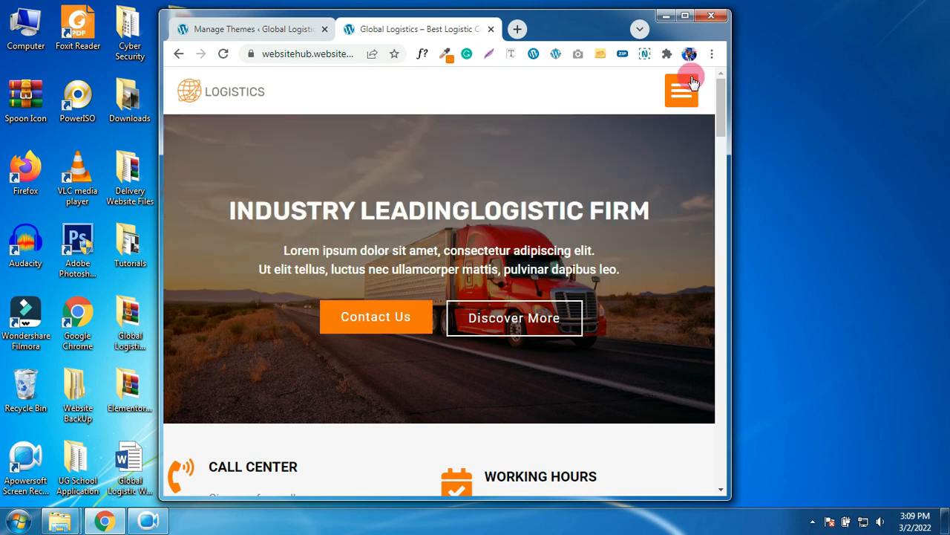
{"action": "left_click", "coordinate": [686, 18]}
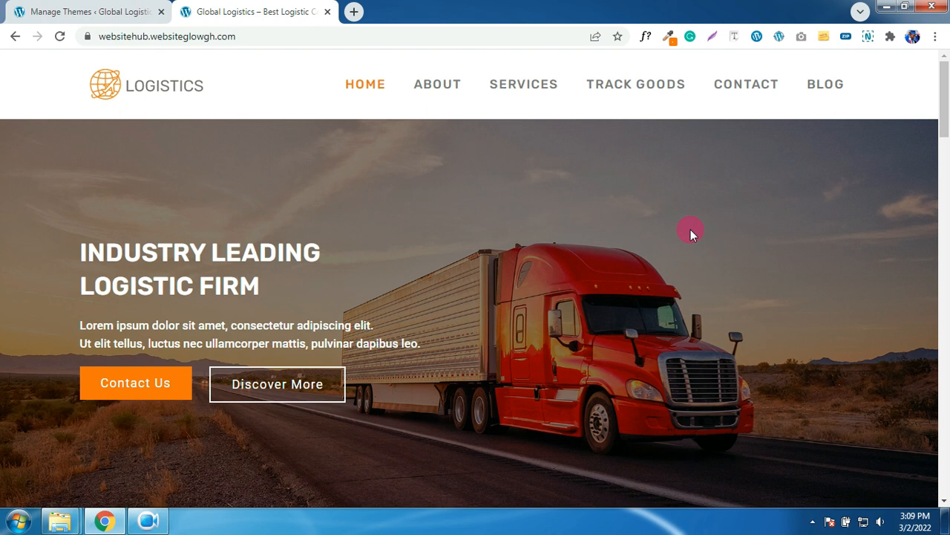
- Open the pasted Google Drive link for Global Logistics Website Files.rar in a new tab
{"action": "scroll", "coordinate": [383, 324], "scroll_direction": "down", "scroll_amount": 2}
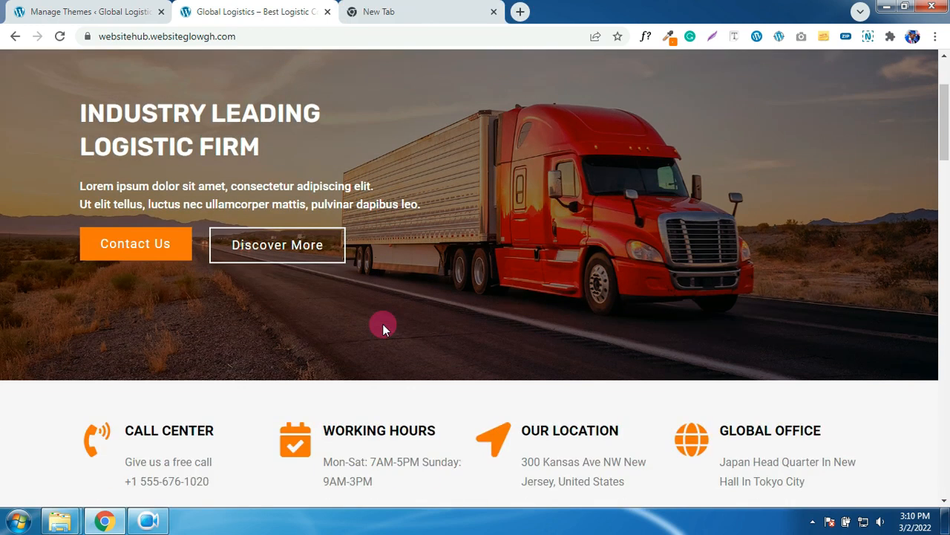
{"action": "scroll", "coordinate": [383, 324], "scroll_direction": "up", "scroll_amount": 2}
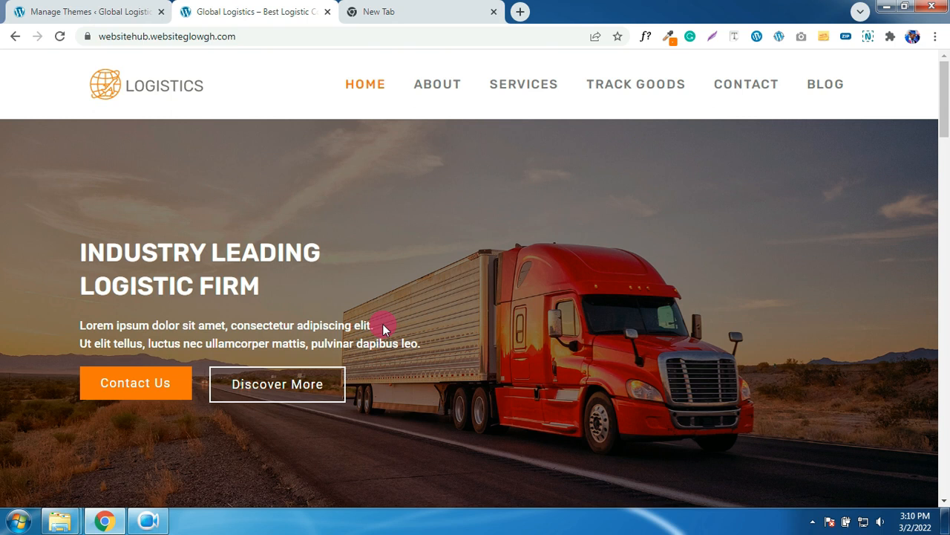
{"action": "left_click", "coordinate": [387, 15]}
{"action": "left_click", "coordinate": [326, 33]}
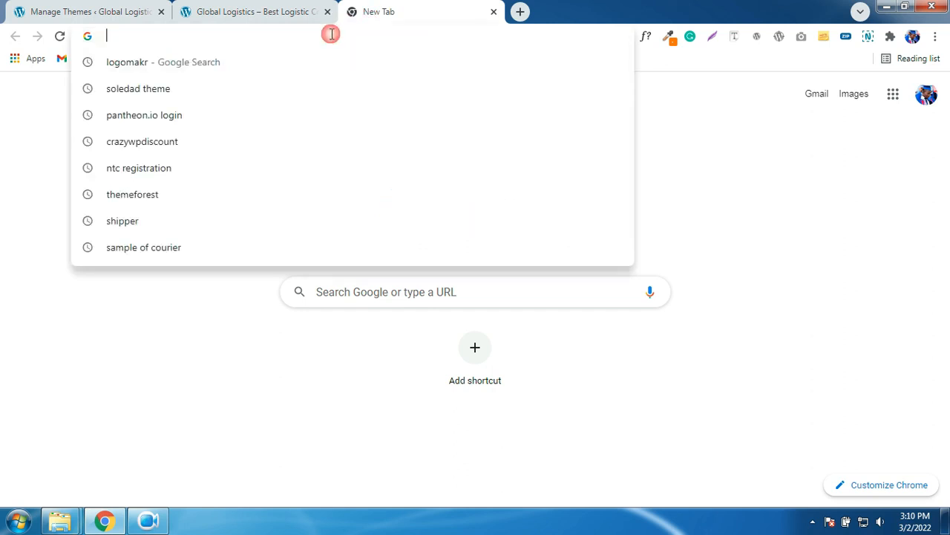
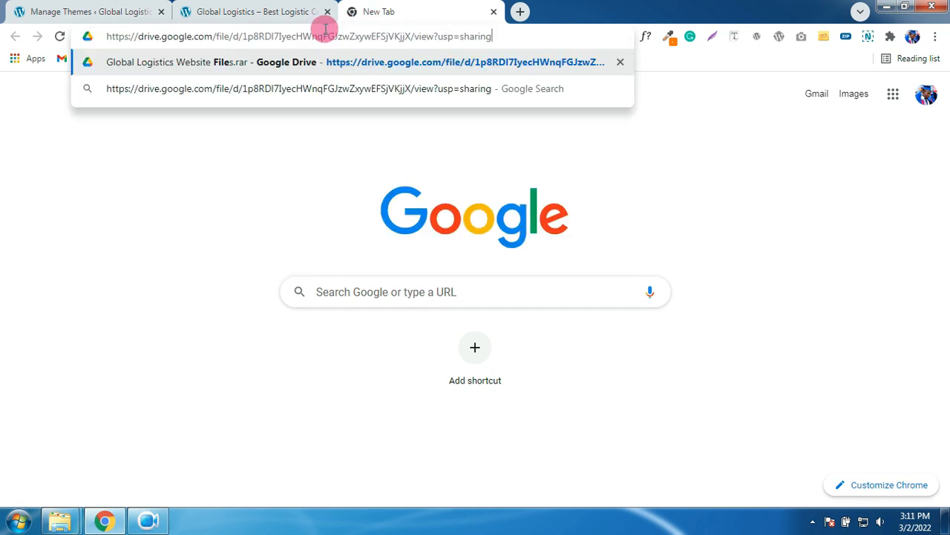
{"action": "key", "text": "Return"}
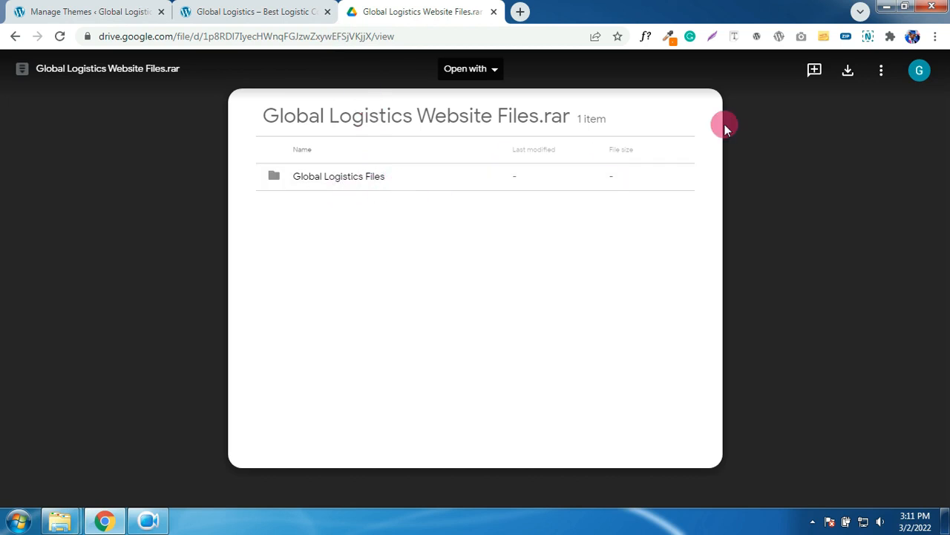
- Download the archive into the Global Logistics Website folder, close the tab and minimize Chrome
{"action": "left_click", "coordinate": [848, 70]}
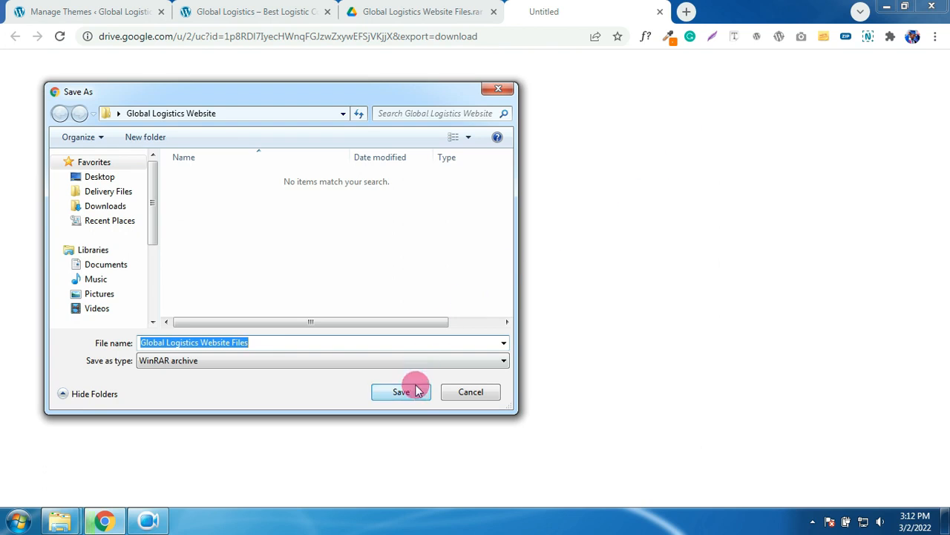
{"action": "left_click", "coordinate": [411, 394]}
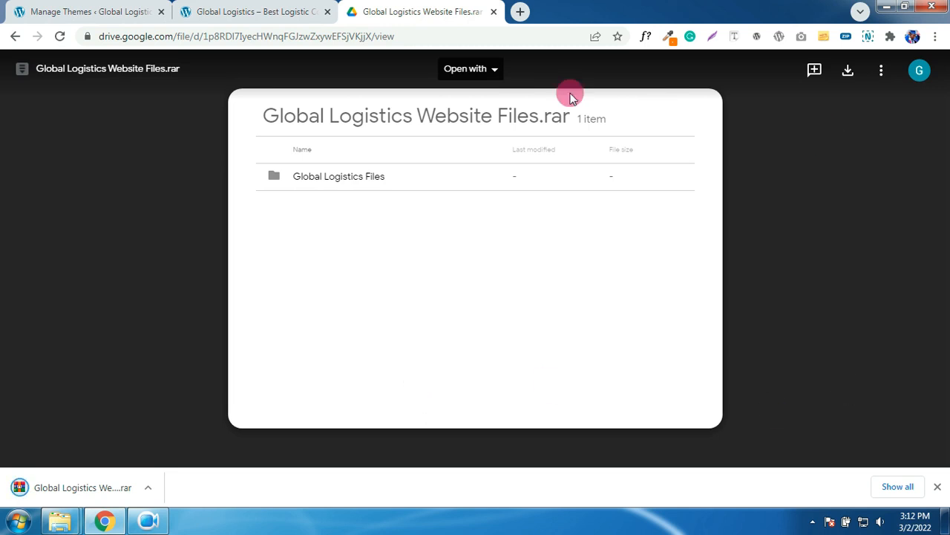
{"action": "left_click", "coordinate": [494, 12]}
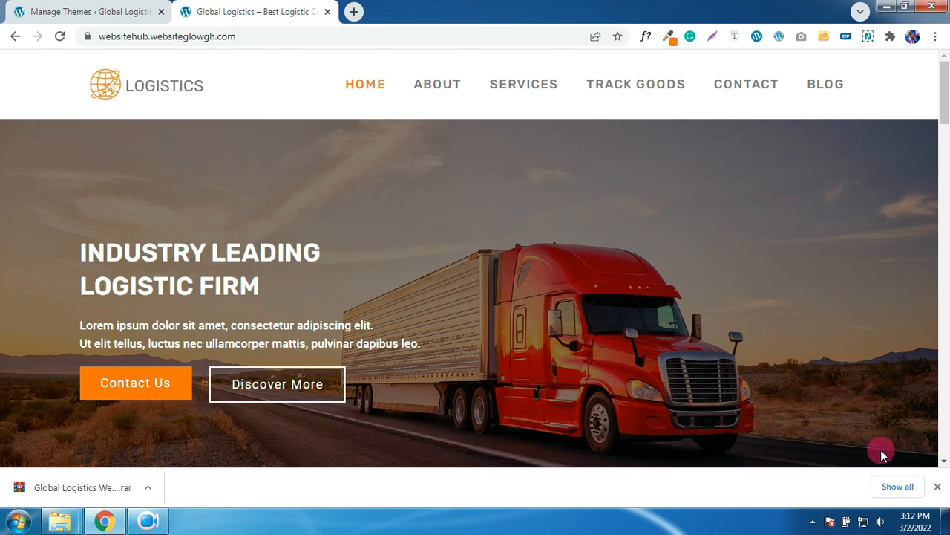
{"action": "left_click", "coordinate": [937, 486]}
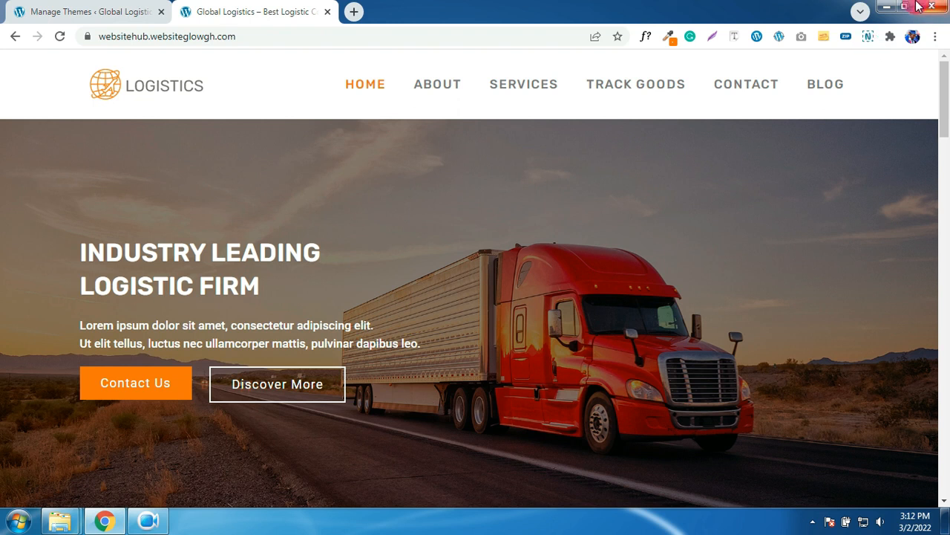
{"action": "left_click", "coordinate": [886, 7]}
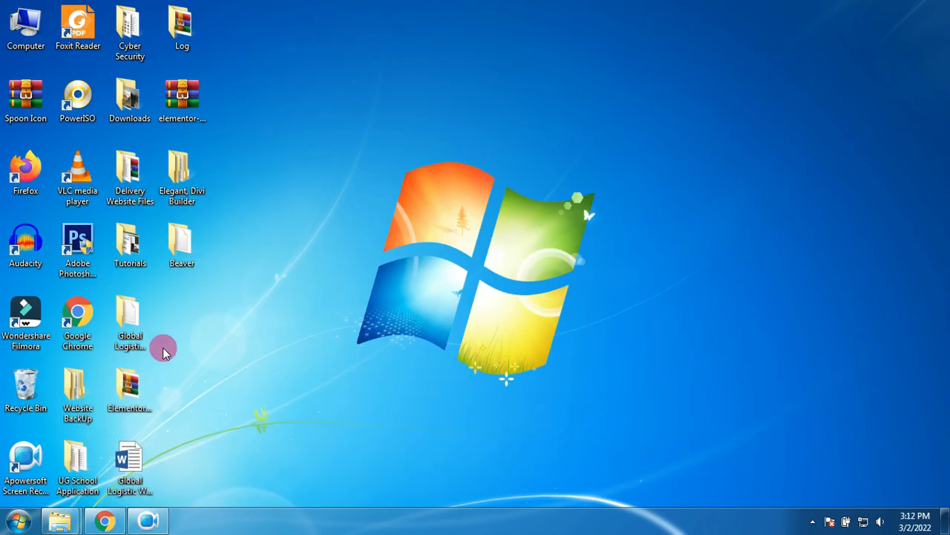
- Extract the downloaded archive inside the Global Logistics Website folder
{"action": "double_click", "coordinate": [126, 332]}
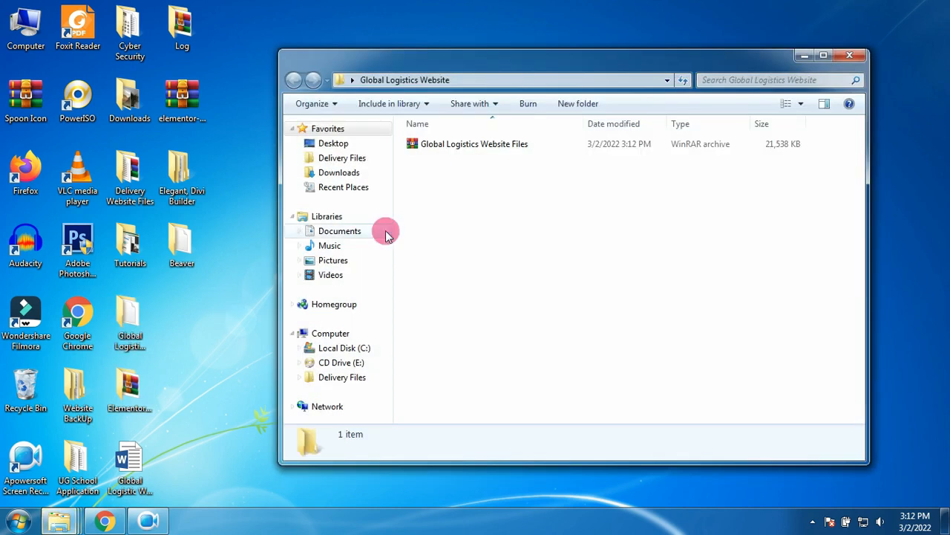
{"action": "right_click", "coordinate": [481, 149]}
{"action": "left_click", "coordinate": [542, 205]}
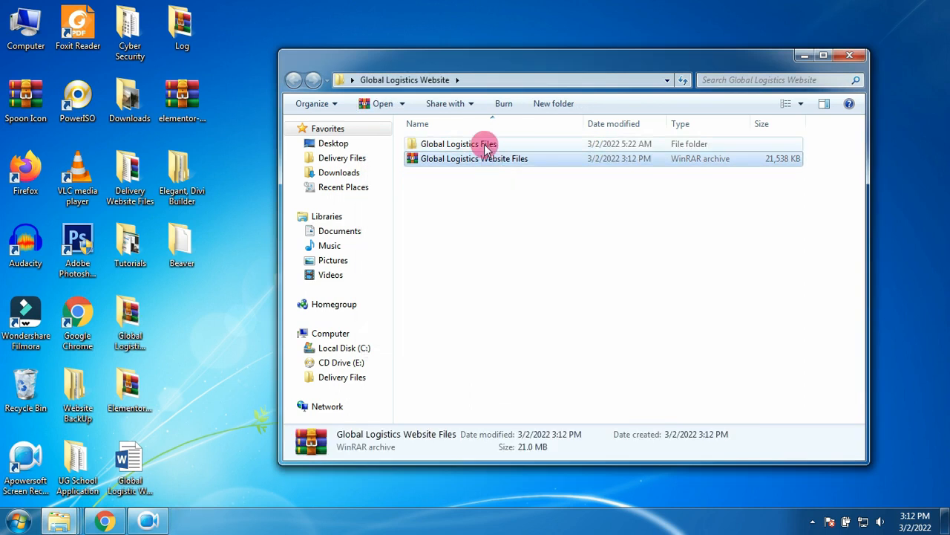
- Browse the Global Logistics Files subfolders, including Images and the Page Templates JSON files
{"action": "double_click", "coordinate": [487, 146]}
{"action": "left_click_drag", "start_coordinate": [466, 218], "coordinate": [450, 132]}
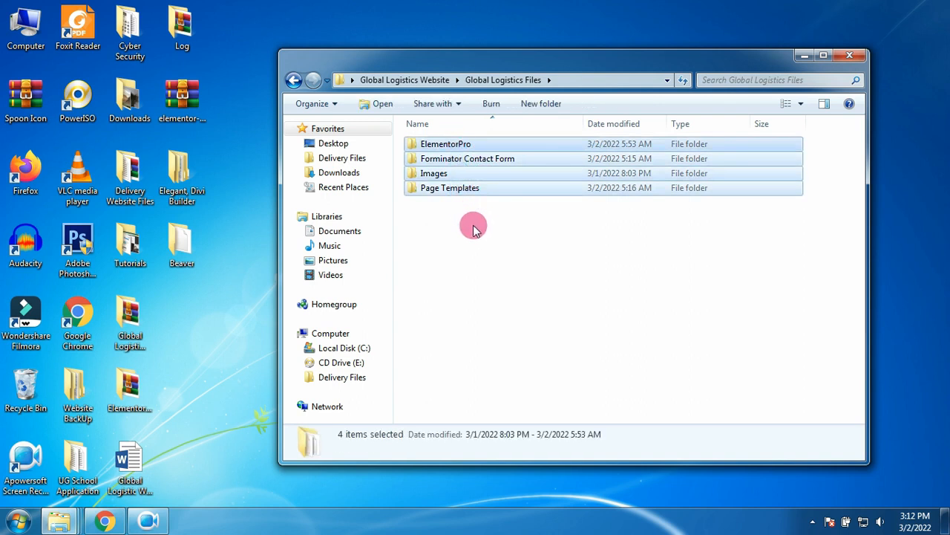
{"action": "left_click", "coordinate": [473, 161]}
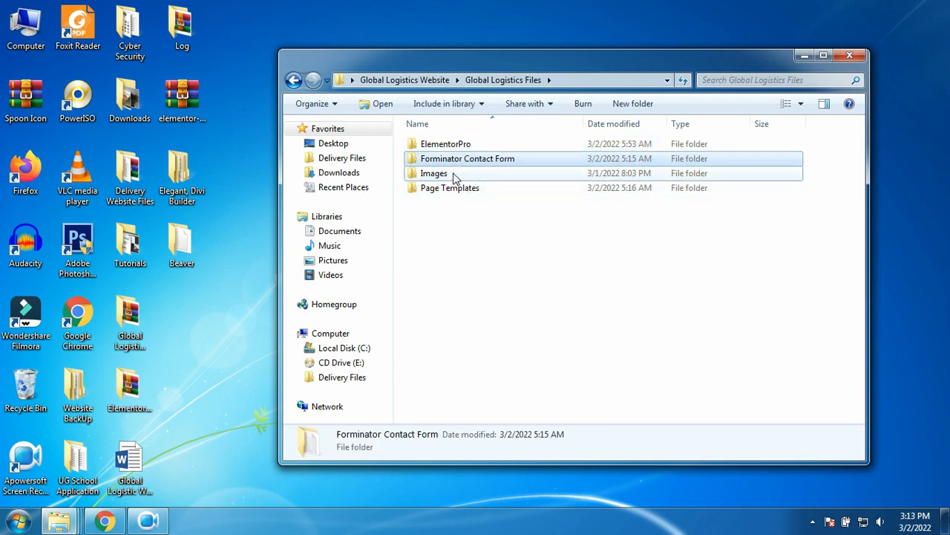
{"action": "double_click", "coordinate": [449, 175]}
{"action": "left_click", "coordinate": [453, 176]}
{"action": "left_click", "coordinate": [454, 188]}
{"action": "double_click", "coordinate": [455, 188]}
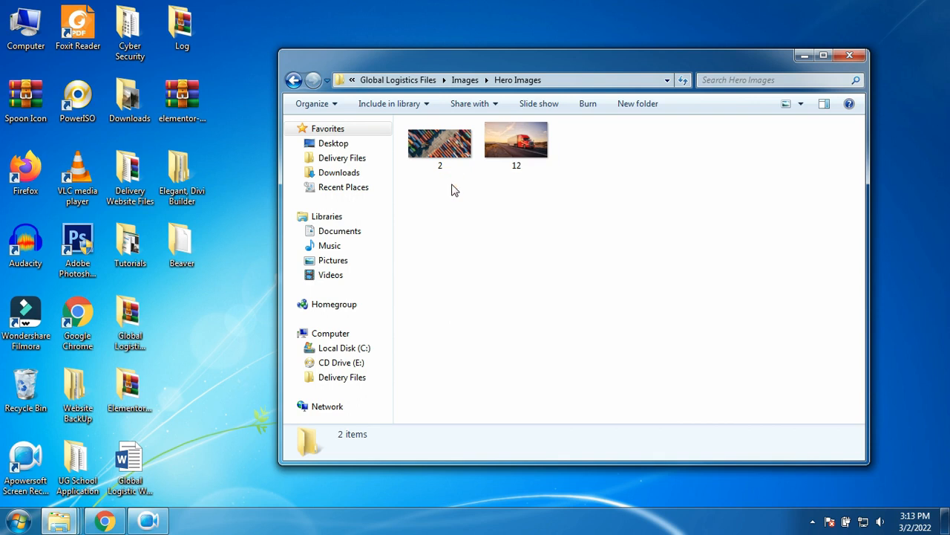
{"action": "left_click", "coordinate": [293, 82]}
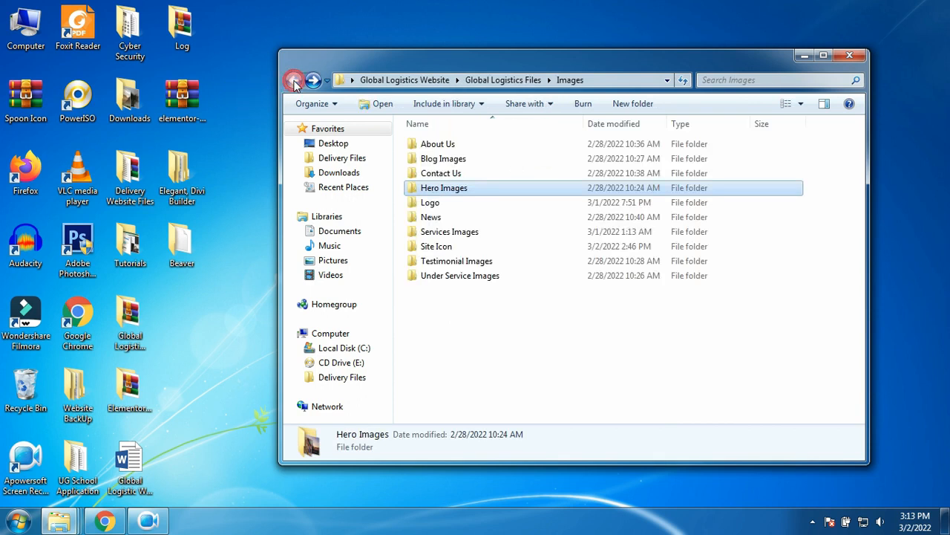
{"action": "left_click", "coordinate": [293, 82]}
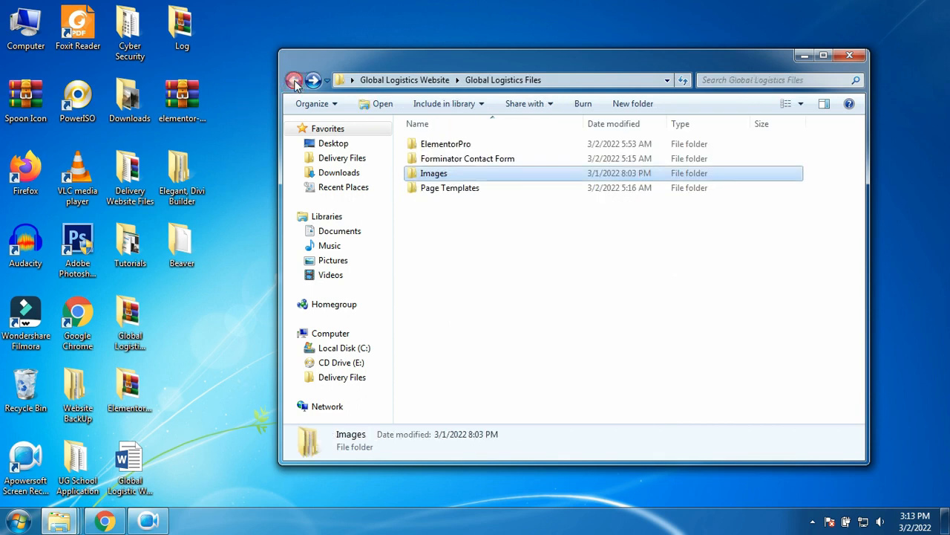
{"action": "double_click", "coordinate": [461, 190]}
{"action": "left_click_drag", "start_coordinate": [475, 276], "coordinate": [460, 136]}
{"action": "left_click_drag", "start_coordinate": [475, 288], "coordinate": [466, 156]}
{"action": "left_click", "coordinate": [292, 80]}
- Extract the Elementor-pro-package archive in the ElementorPro folder and bring Chrome back
{"action": "double_click", "coordinate": [444, 144]}
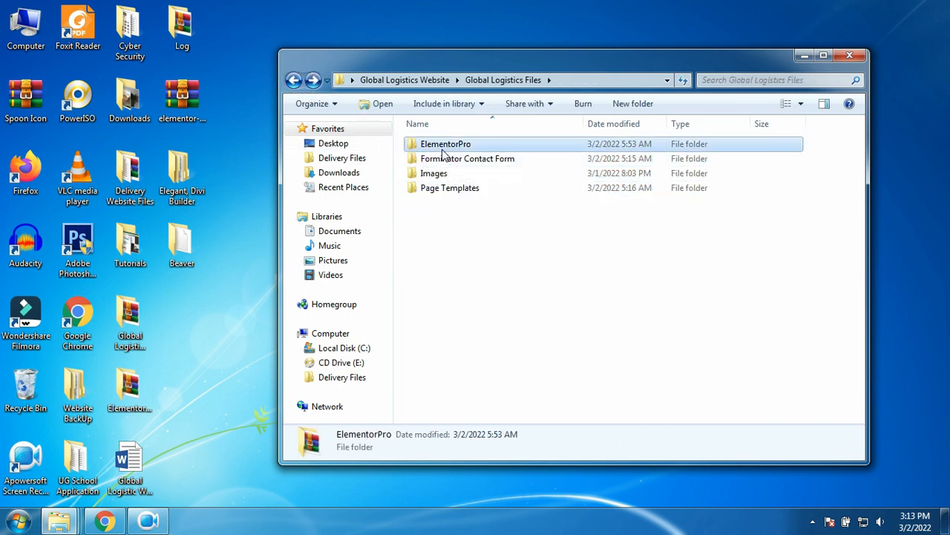
{"action": "left_click", "coordinate": [453, 145]}
{"action": "right_click", "coordinate": [455, 146]}
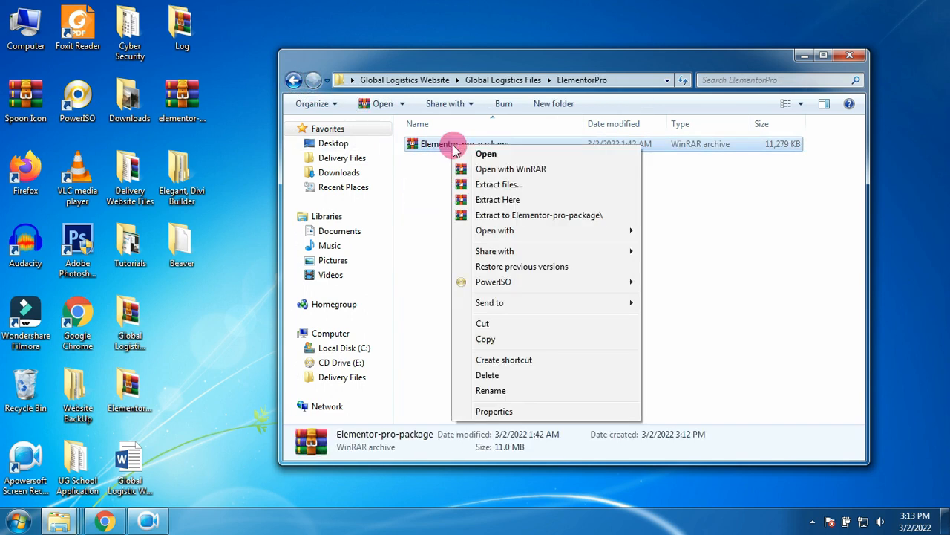
{"action": "left_click", "coordinate": [486, 198]}
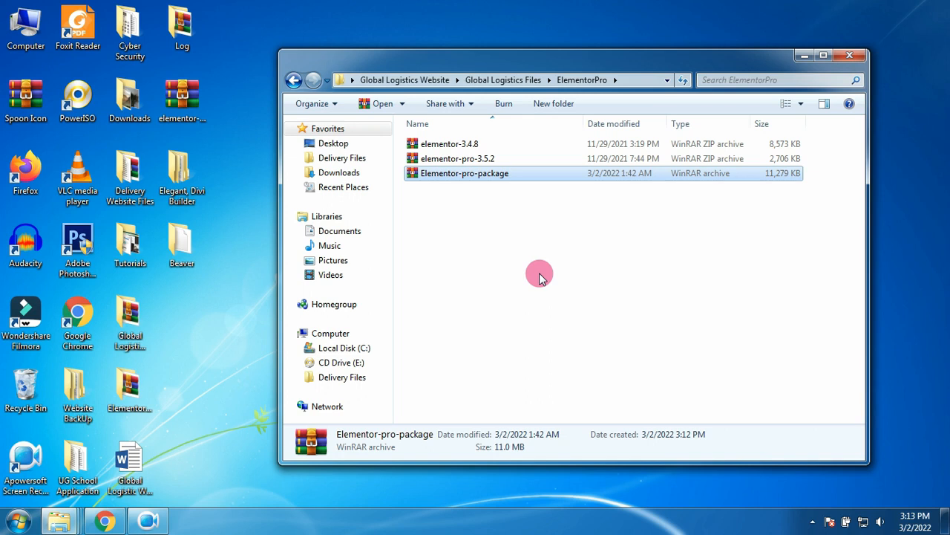
{"action": "left_click", "coordinate": [113, 524]}
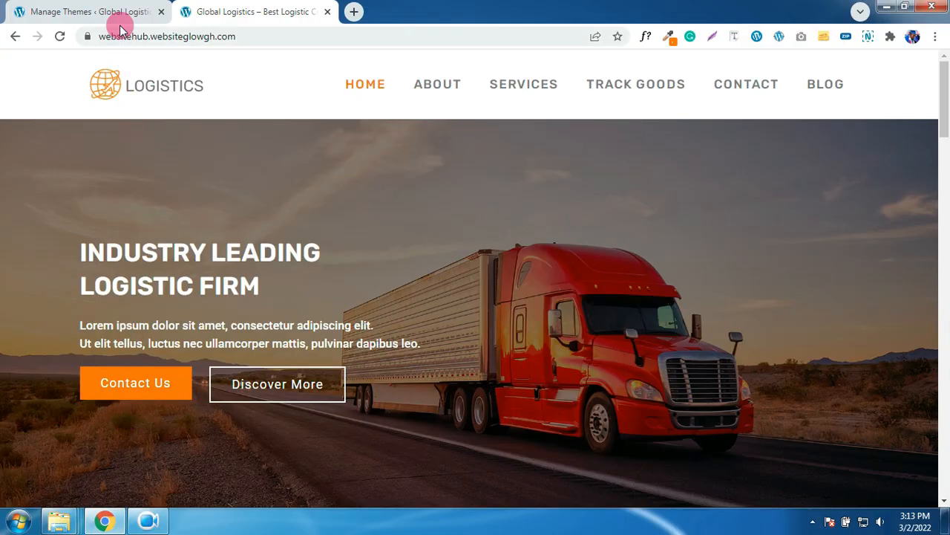
- Check the reference site and dev front page tabs, then return to the Themes admin page
{"action": "left_click", "coordinate": [113, 11]}
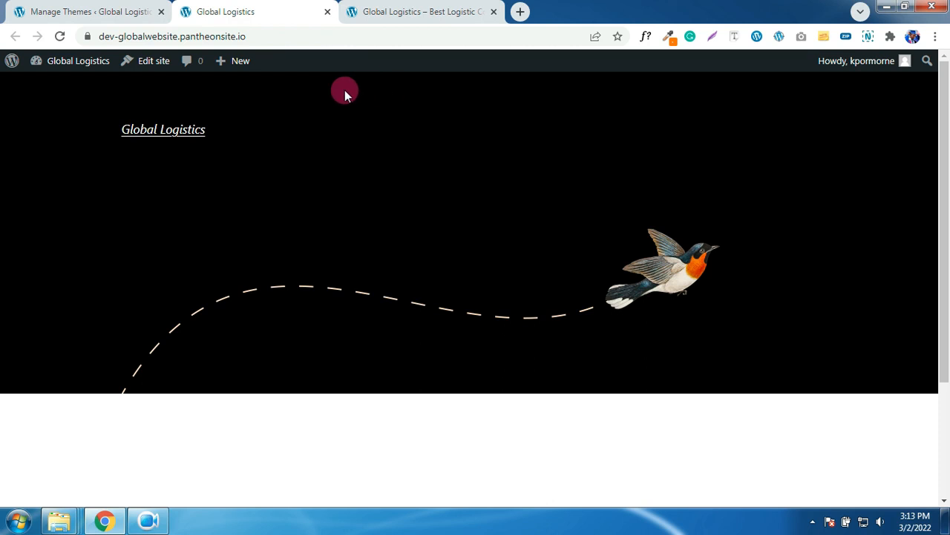
{"action": "left_click", "coordinate": [397, 11]}
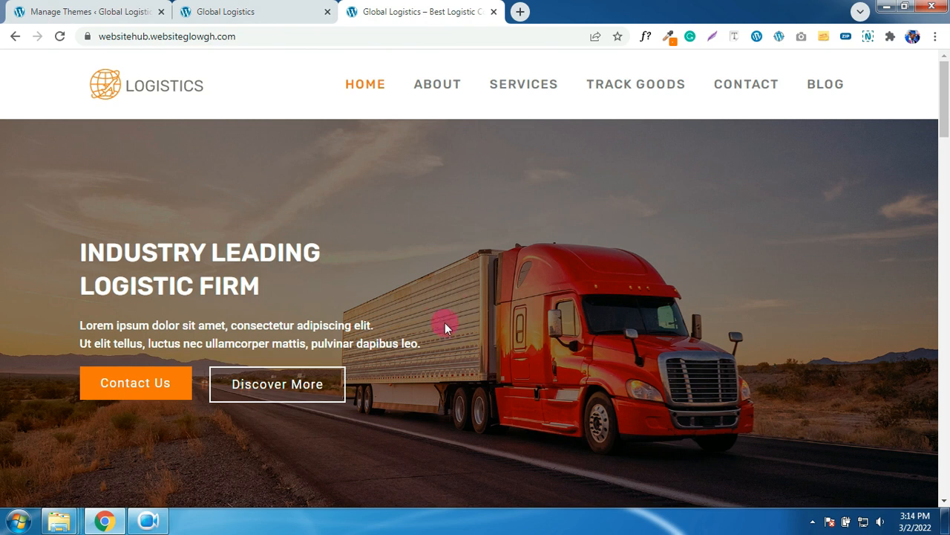
{"action": "left_click", "coordinate": [288, 9]}
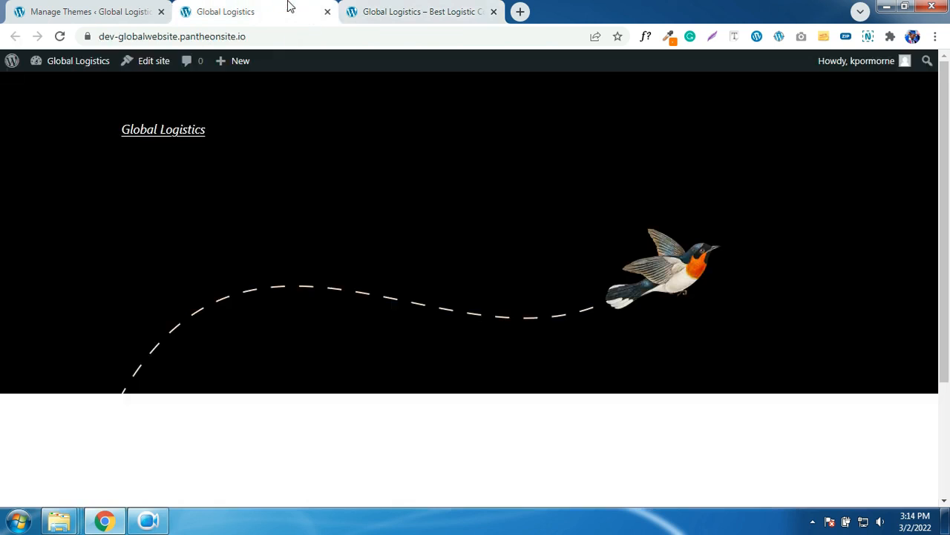
{"action": "left_click", "coordinate": [110, 6]}
{"action": "mouse_move", "coordinate": [110, 128]}
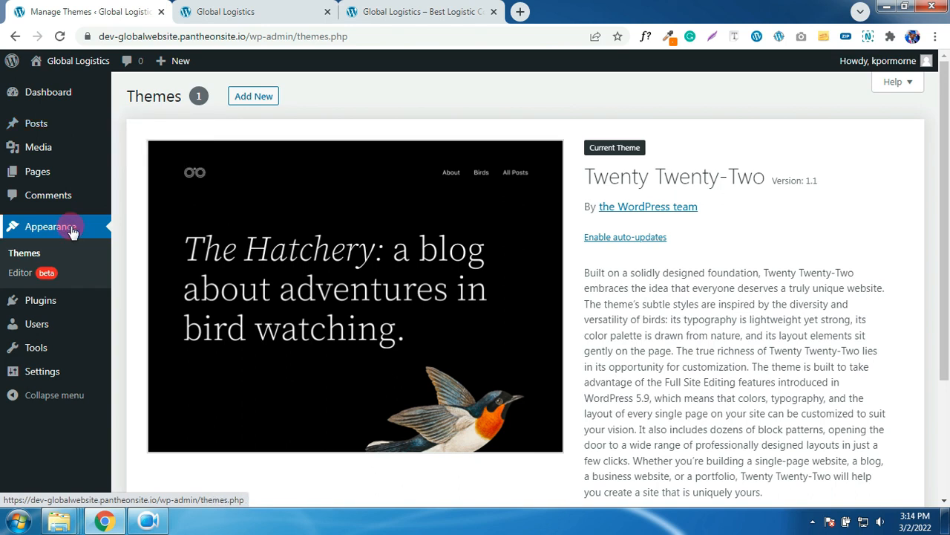
- Search for 'generate', then install and activate the GeneratePress theme
{"action": "left_click", "coordinate": [24, 264]}
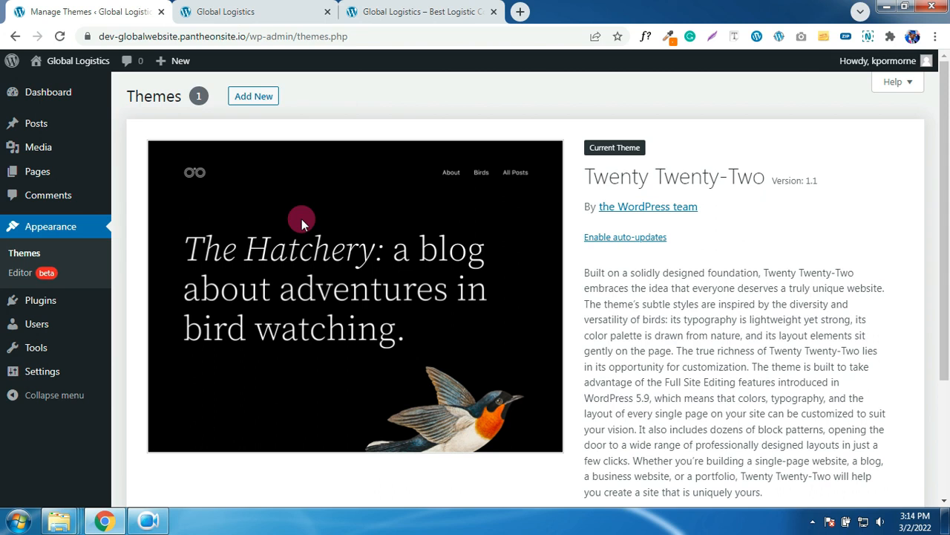
{"action": "left_click", "coordinate": [253, 104]}
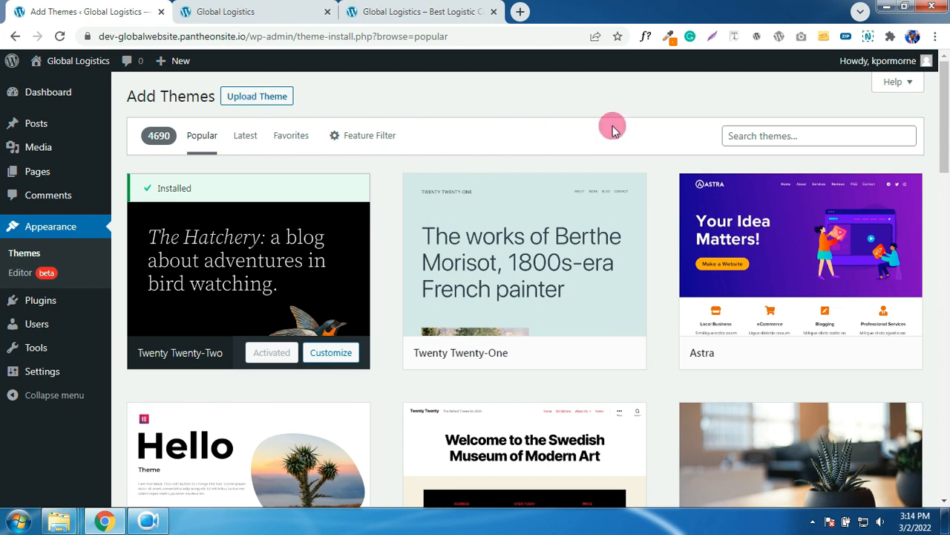
{"action": "left_click", "coordinate": [779, 130]}
{"action": "type", "text": "generate"}
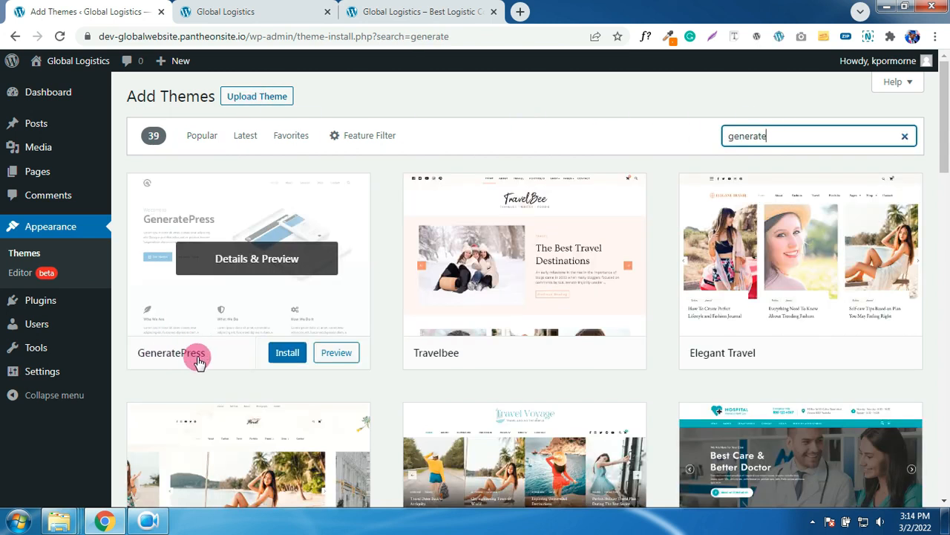
{"action": "left_click", "coordinate": [282, 359]}
{"action": "left_click", "coordinate": [282, 359]}
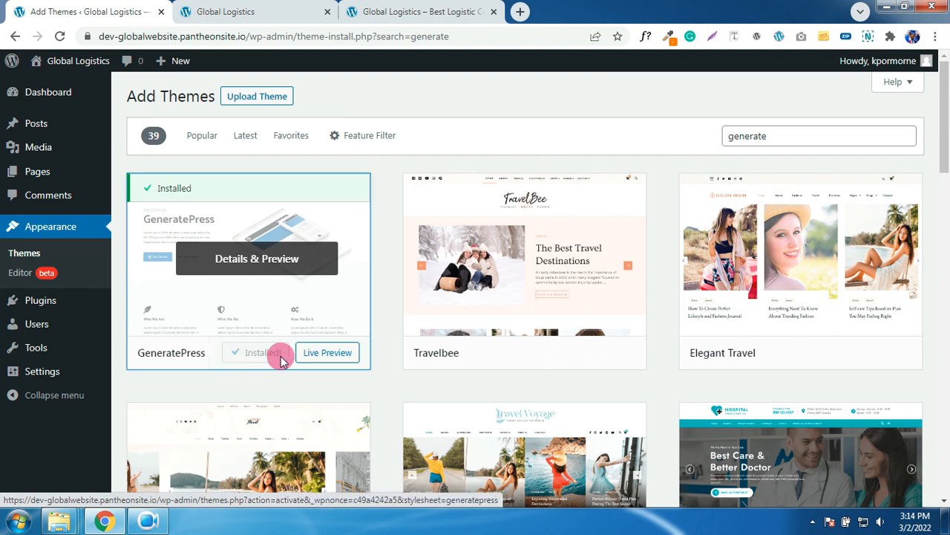
{"action": "left_click", "coordinate": [267, 355]}
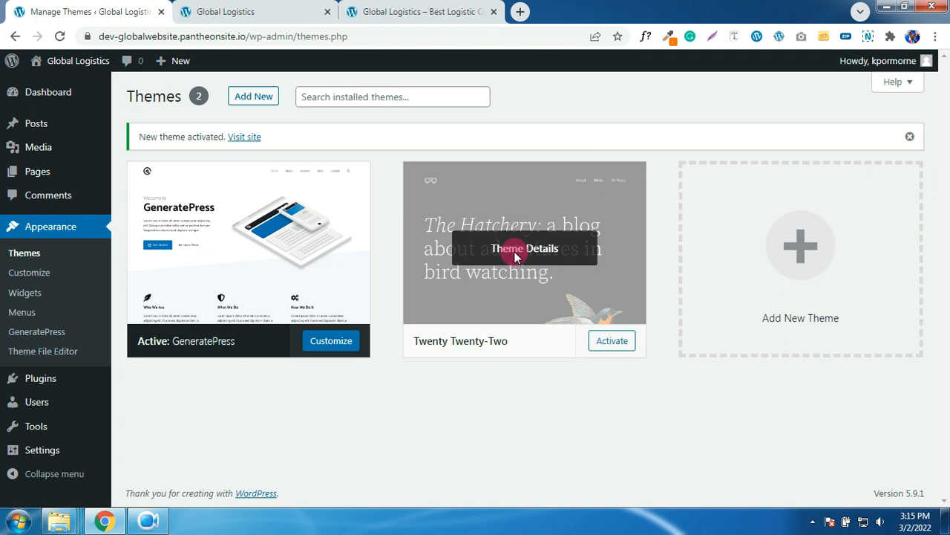
- Delete Twenty Twenty-Two, check the reloaded front page, then open the Customizer
{"action": "left_click", "coordinate": [515, 255]}
{"action": "left_click", "coordinate": [901, 476]}
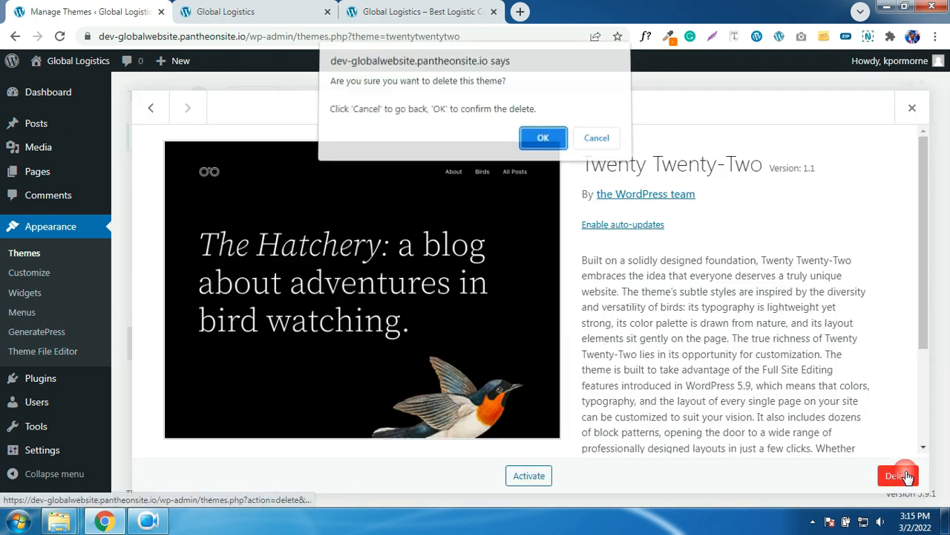
{"action": "left_click", "coordinate": [185, 13]}
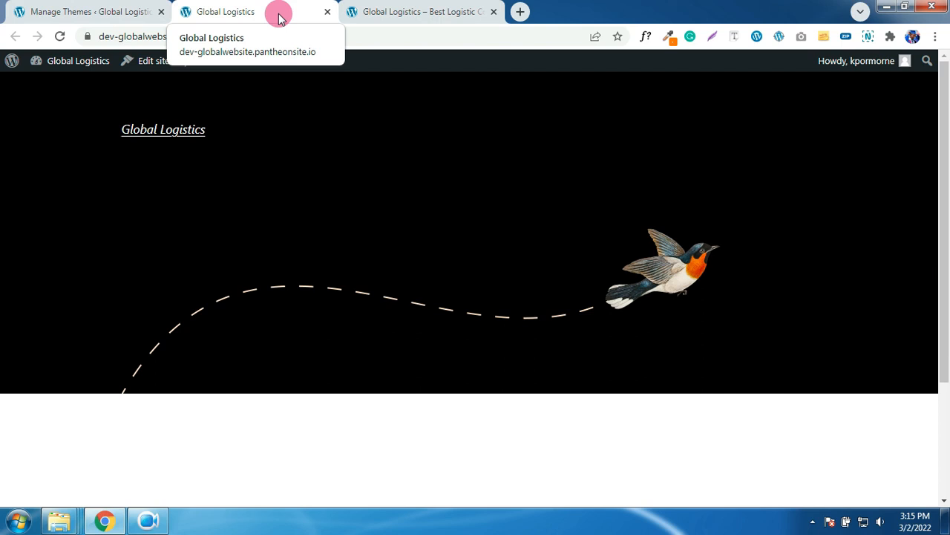
{"action": "key", "text": "F5"}
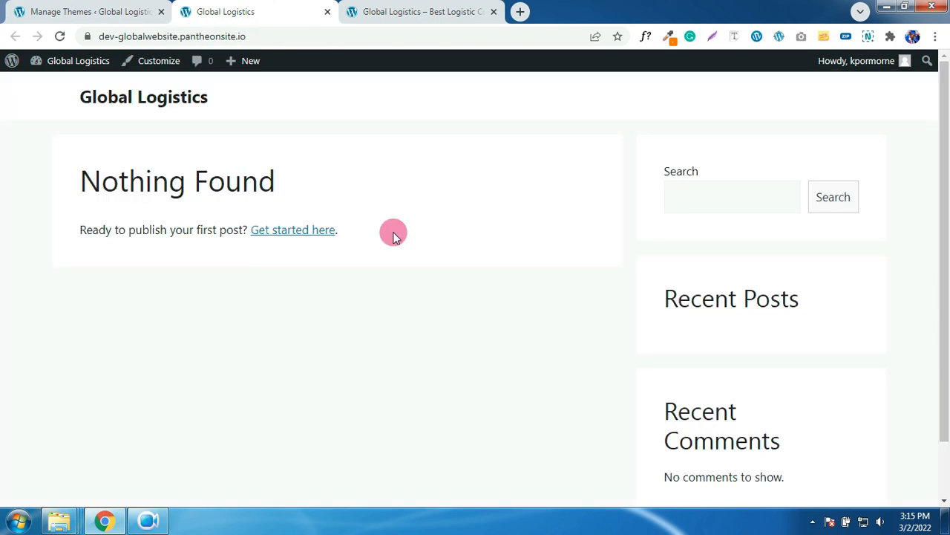
{"action": "left_click", "coordinate": [106, 10]}
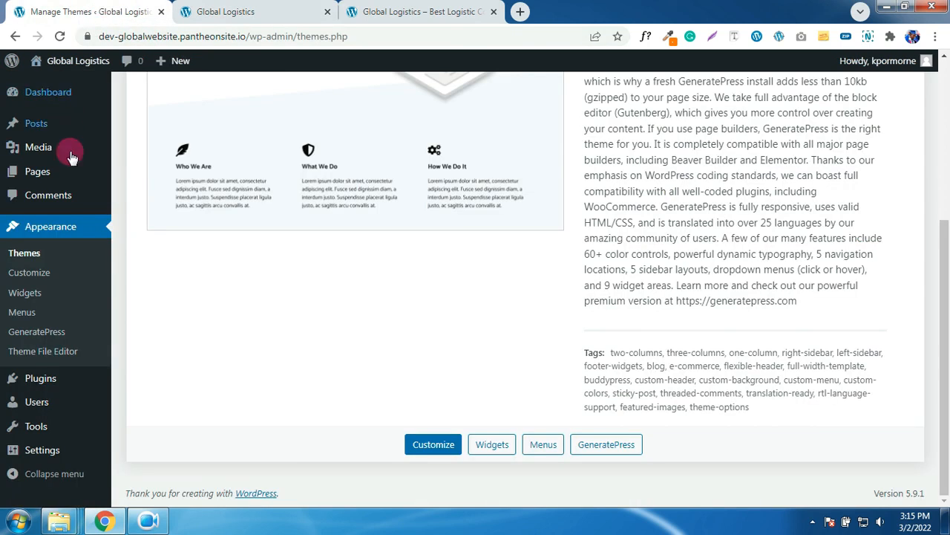
{"action": "scroll", "coordinate": [74, 210], "scroll_direction": "up", "scroll_amount": 2}
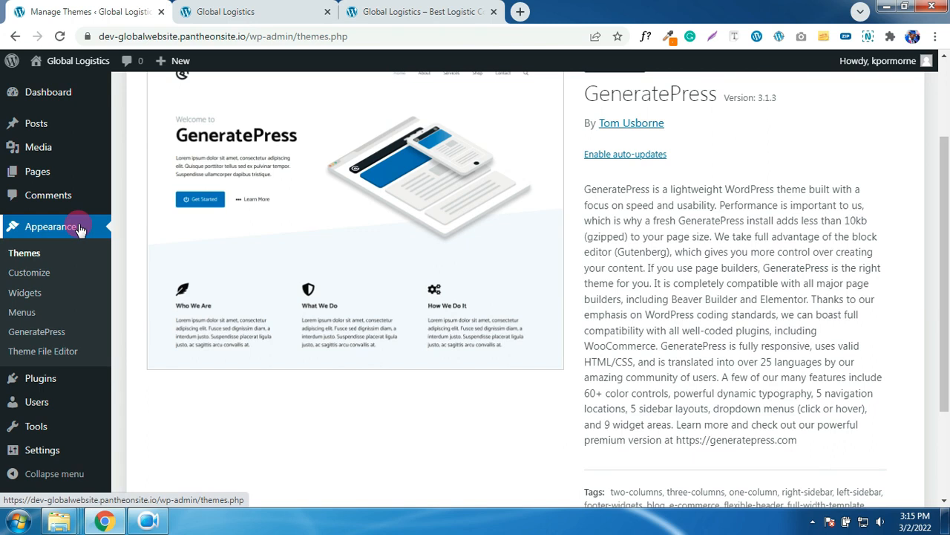
{"action": "left_click", "coordinate": [29, 275]}
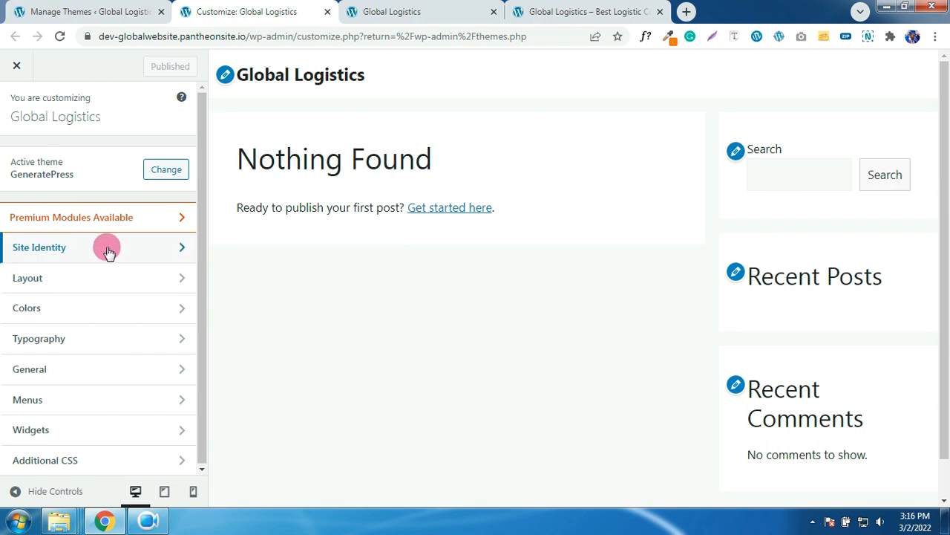
- Upload Site Icon.png from Images > Site Icon and accept it as the site icon
{"action": "left_click", "coordinate": [107, 253]}
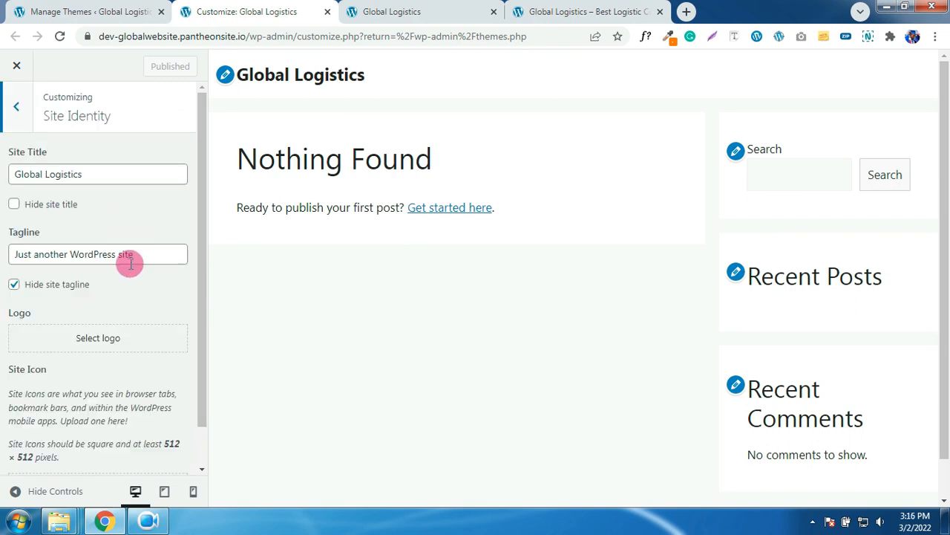
{"action": "scroll", "coordinate": [130, 275], "scroll_direction": "down", "scroll_amount": 1}
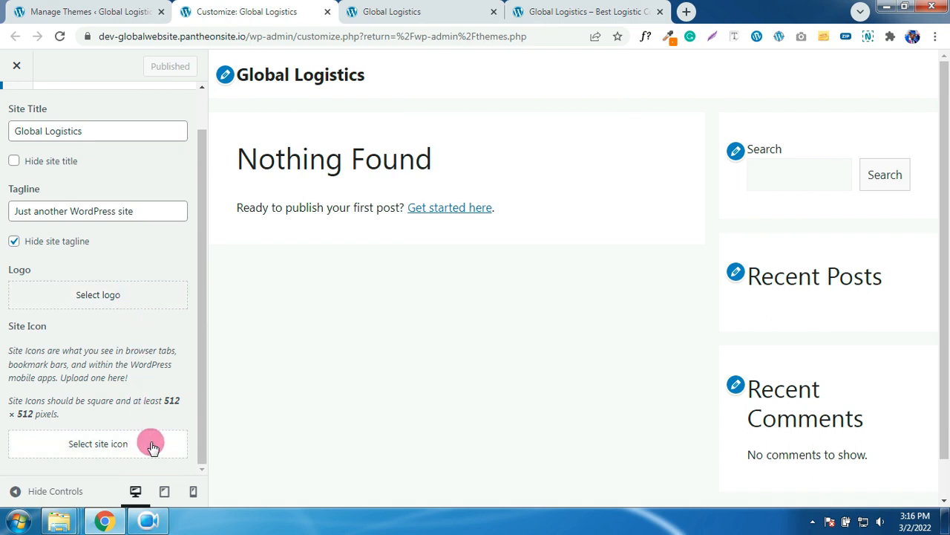
{"action": "left_click", "coordinate": [102, 446]}
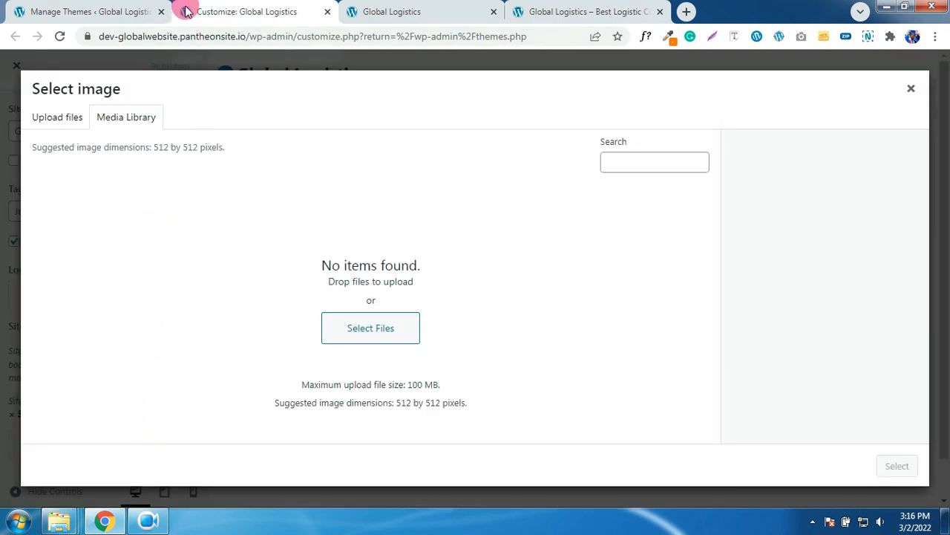
{"action": "left_click", "coordinate": [70, 121]}
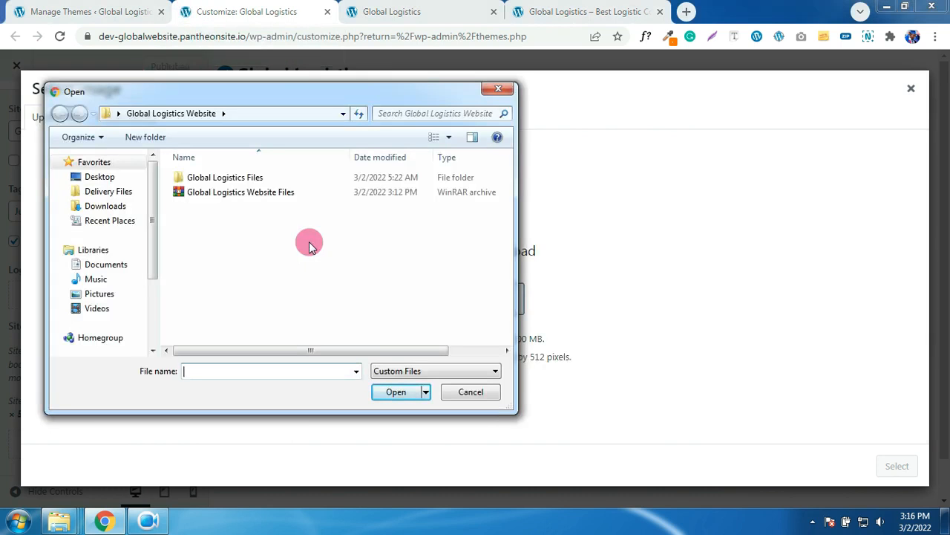
{"action": "double_click", "coordinate": [210, 177]}
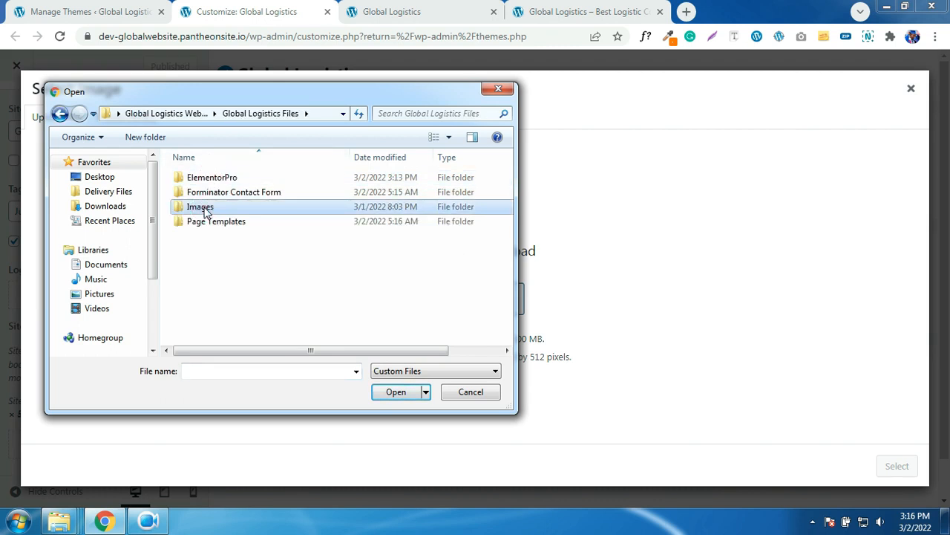
{"action": "double_click", "coordinate": [211, 208]}
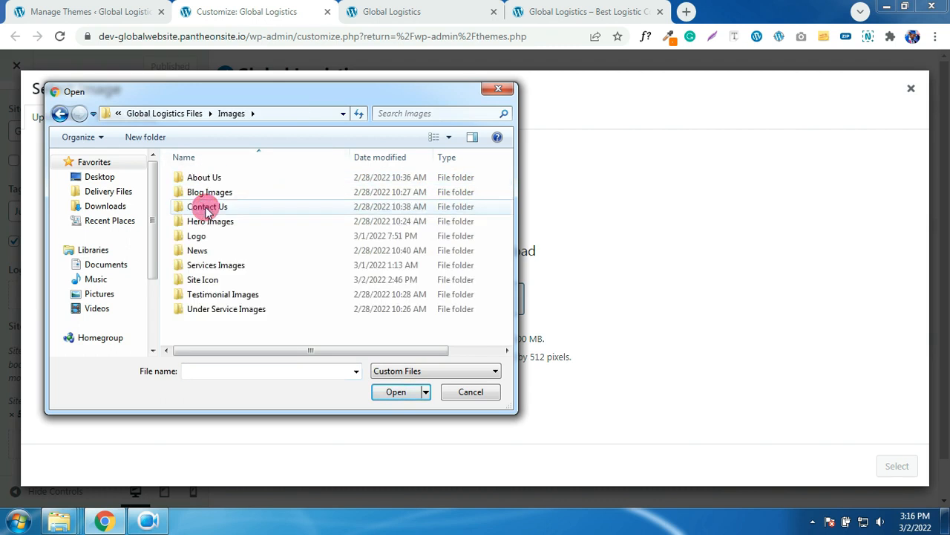
{"action": "double_click", "coordinate": [214, 283]}
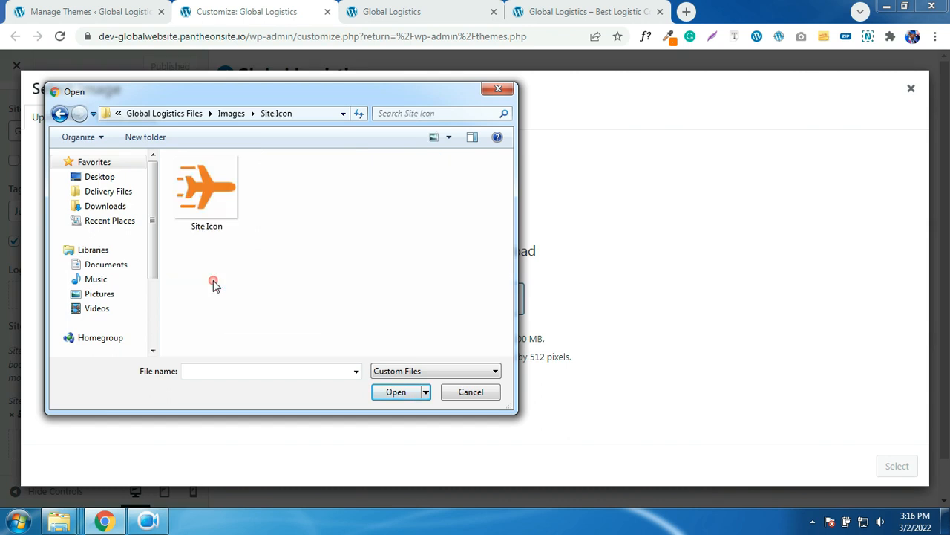
{"action": "double_click", "coordinate": [213, 195]}
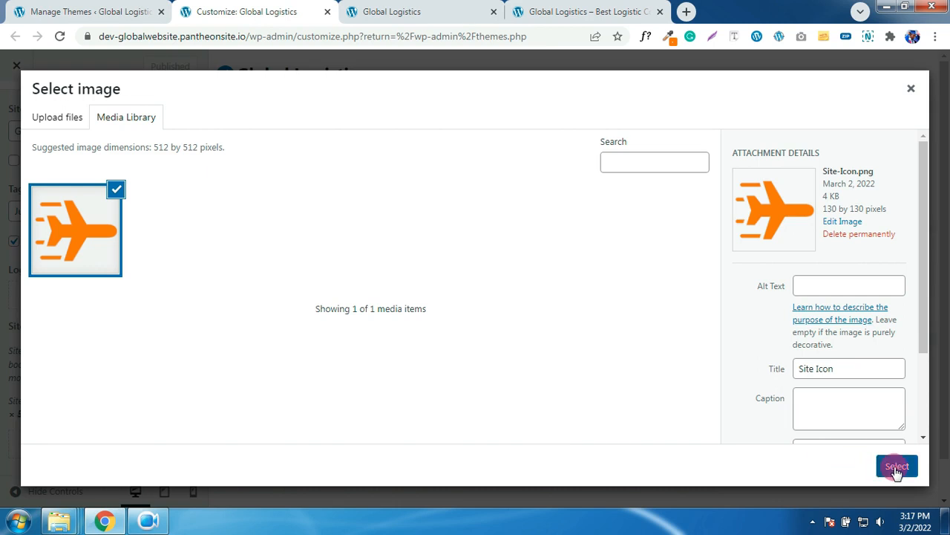
{"action": "left_click", "coordinate": [897, 466]}
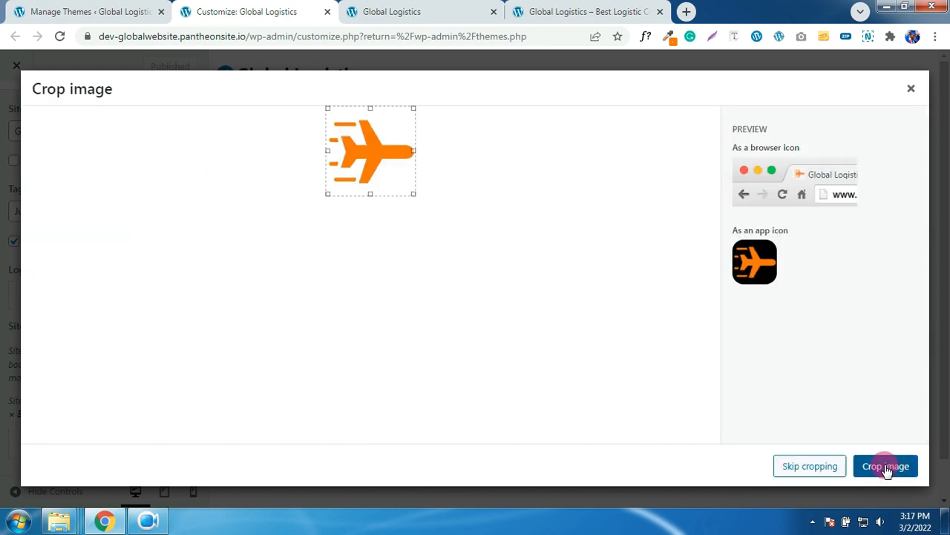
{"action": "left_click", "coordinate": [821, 469]}
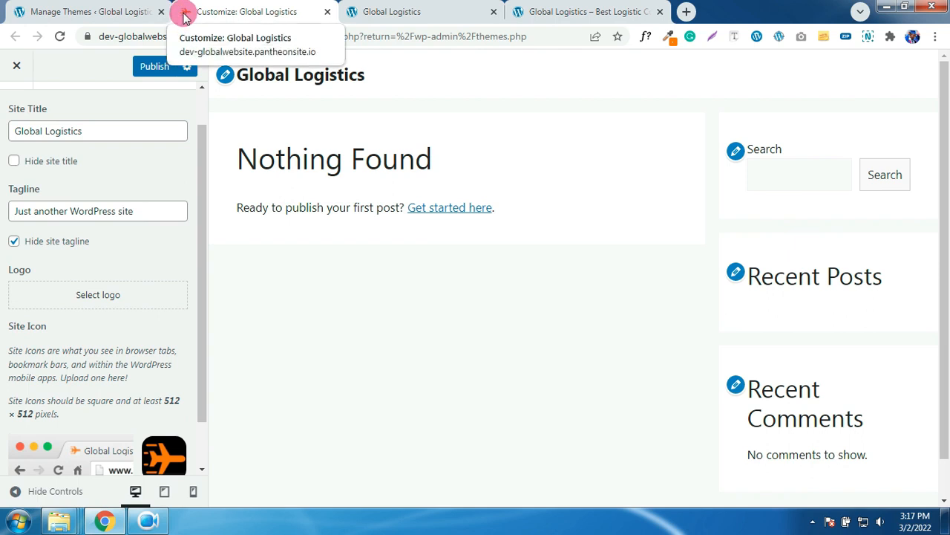
- Publish the site icon and Sidebar Layout set to Content (no sidebars), then exit the Customizer
{"action": "left_click", "coordinate": [150, 67]}
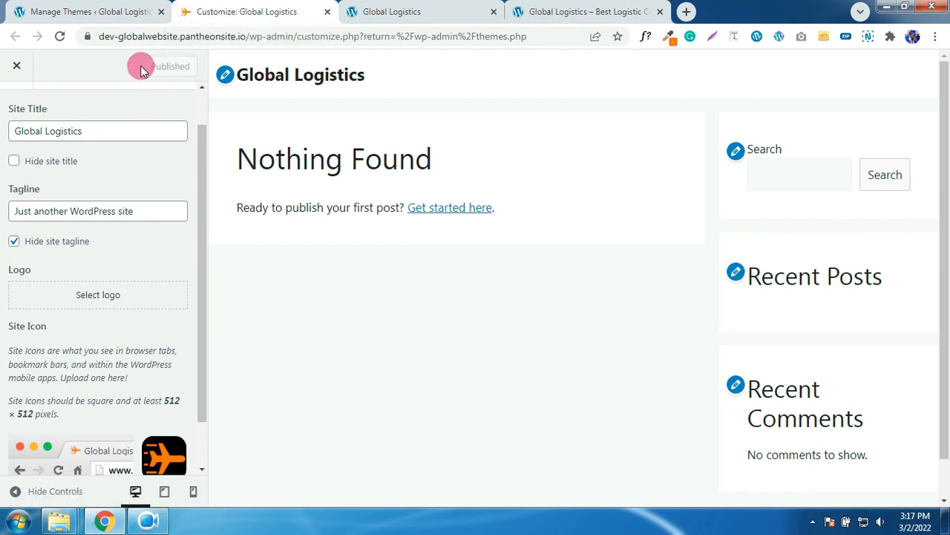
{"action": "left_click", "coordinate": [13, 95]}
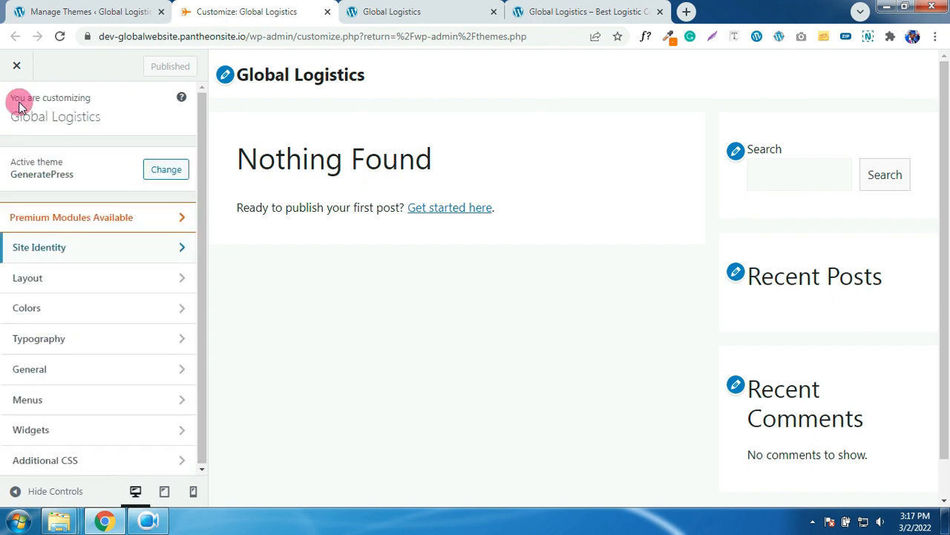
{"action": "left_click", "coordinate": [58, 283]}
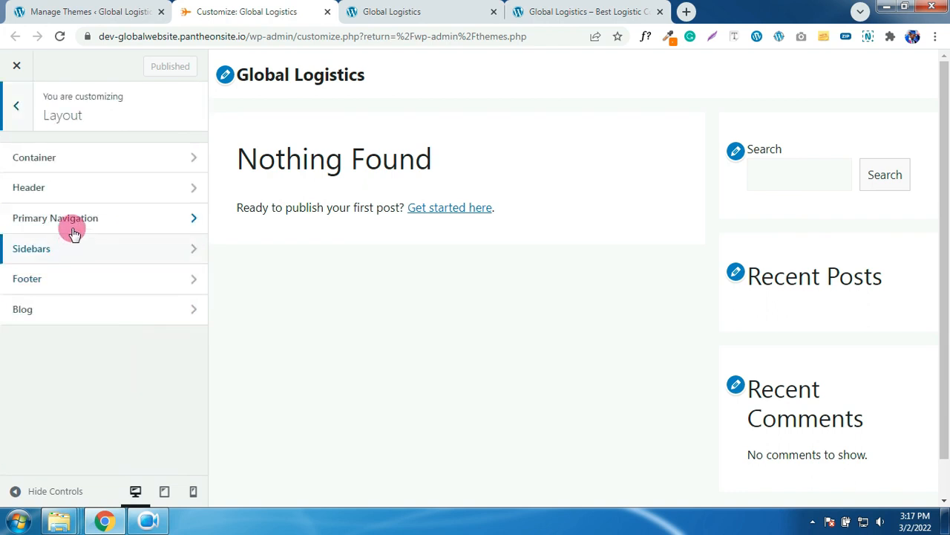
{"action": "left_click", "coordinate": [82, 250]}
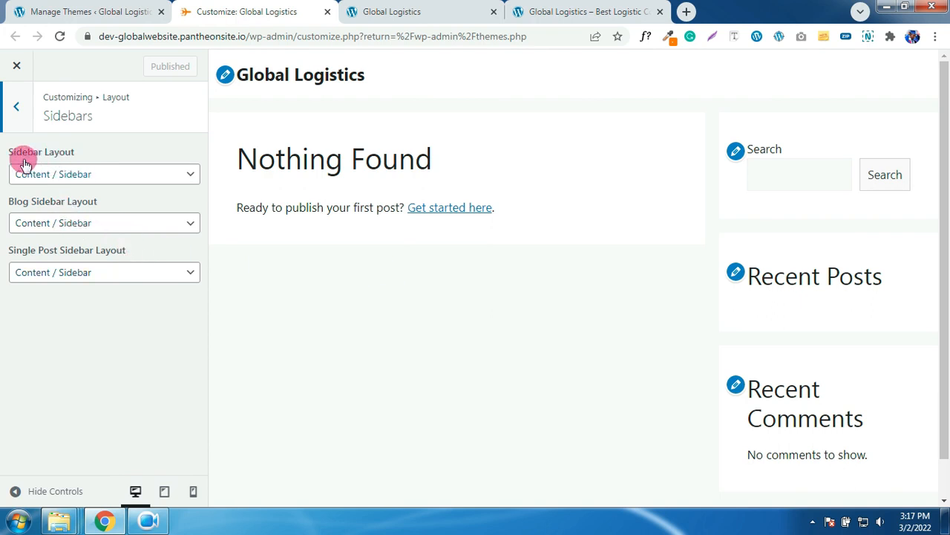
{"action": "left_click", "coordinate": [88, 177]}
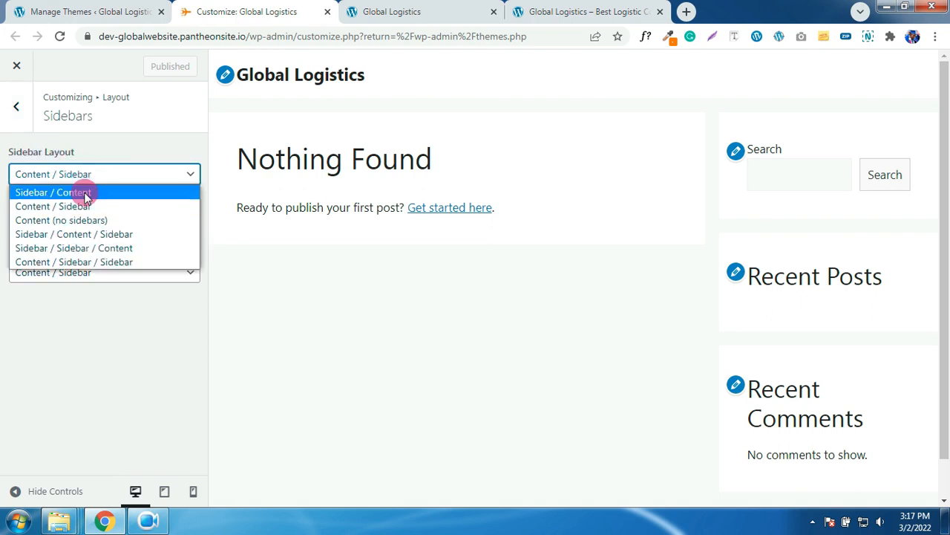
{"action": "left_click", "coordinate": [84, 221]}
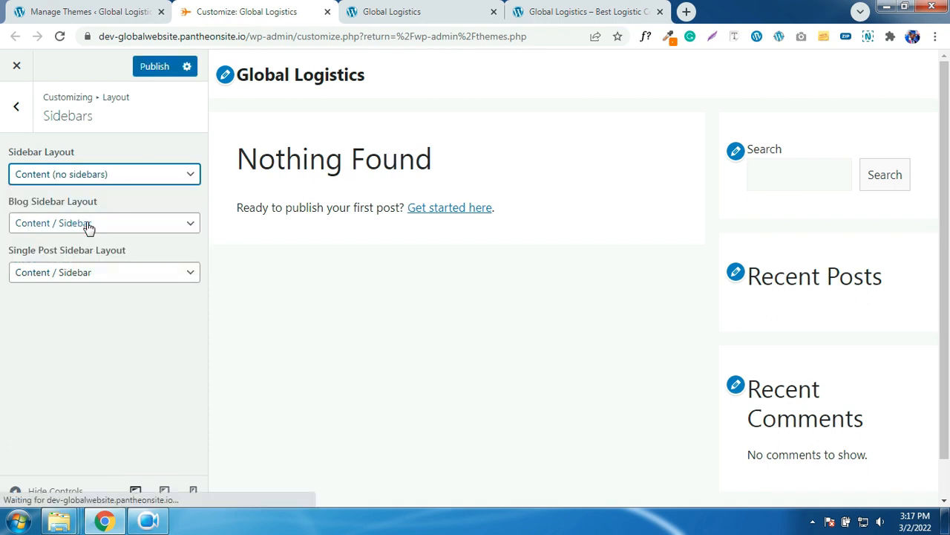
{"action": "left_click", "coordinate": [150, 71]}
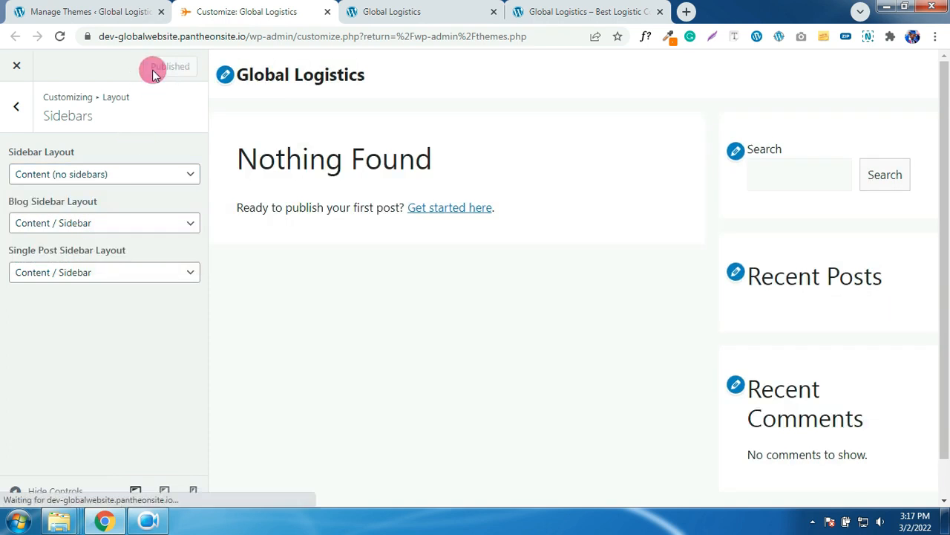
{"action": "left_click", "coordinate": [22, 70]}
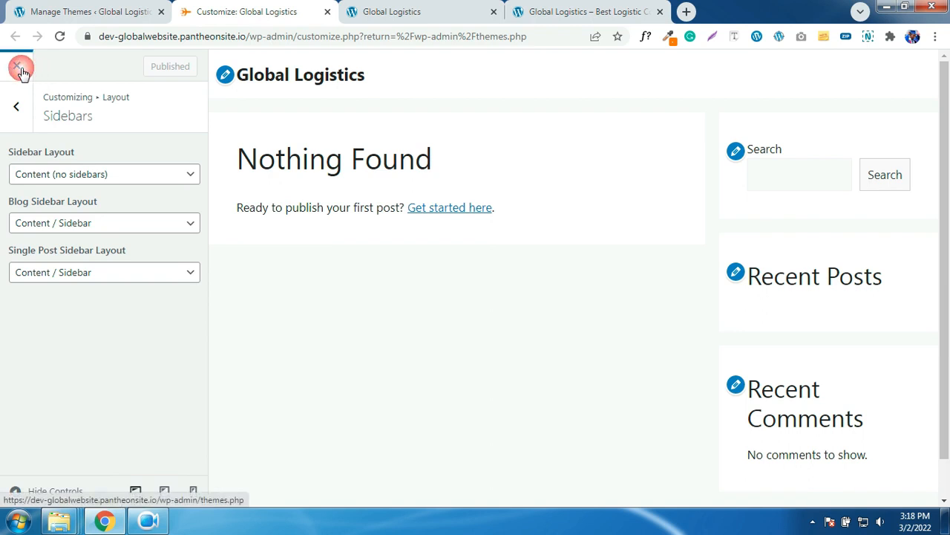
{"action": "left_click", "coordinate": [22, 70]}
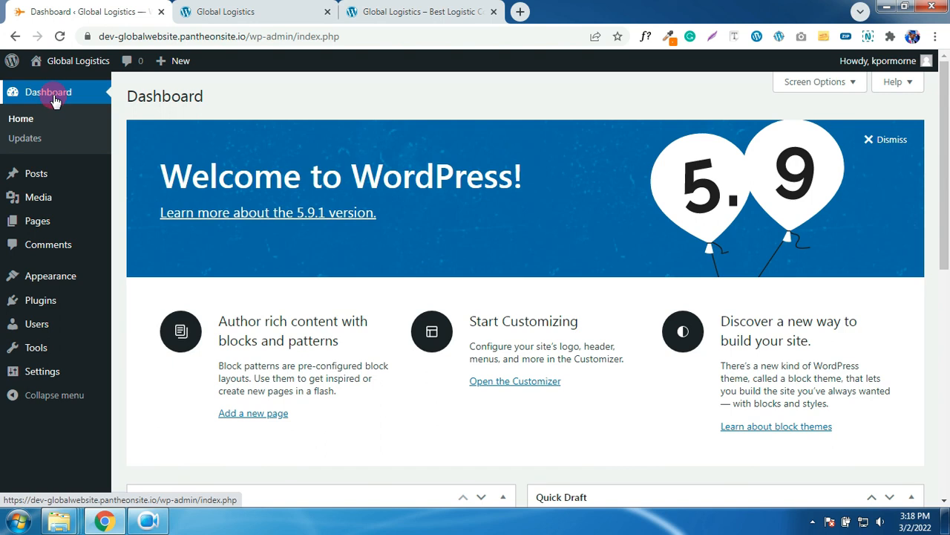
- Install the Classic Editor plugin from Plugins > Add New, without activating it
{"action": "left_click", "coordinate": [38, 303]}
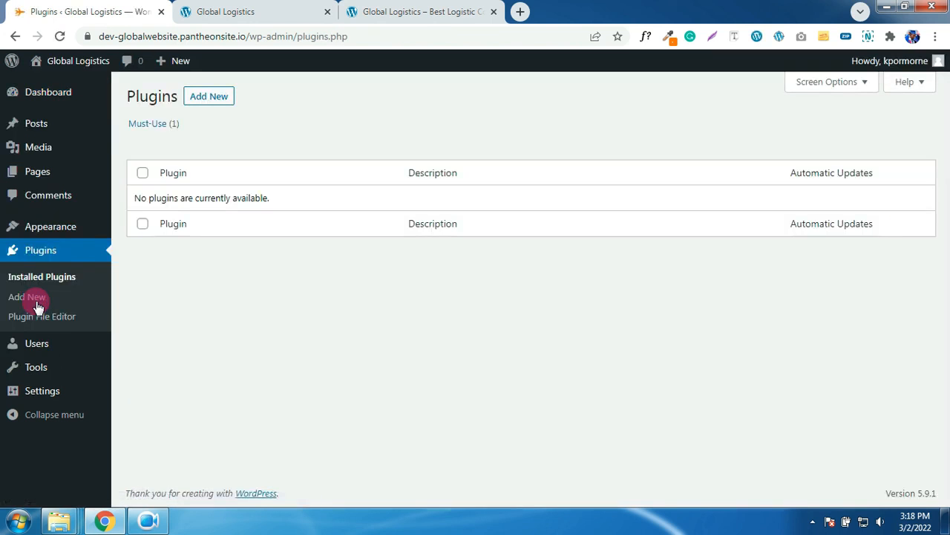
{"action": "left_click", "coordinate": [211, 98]}
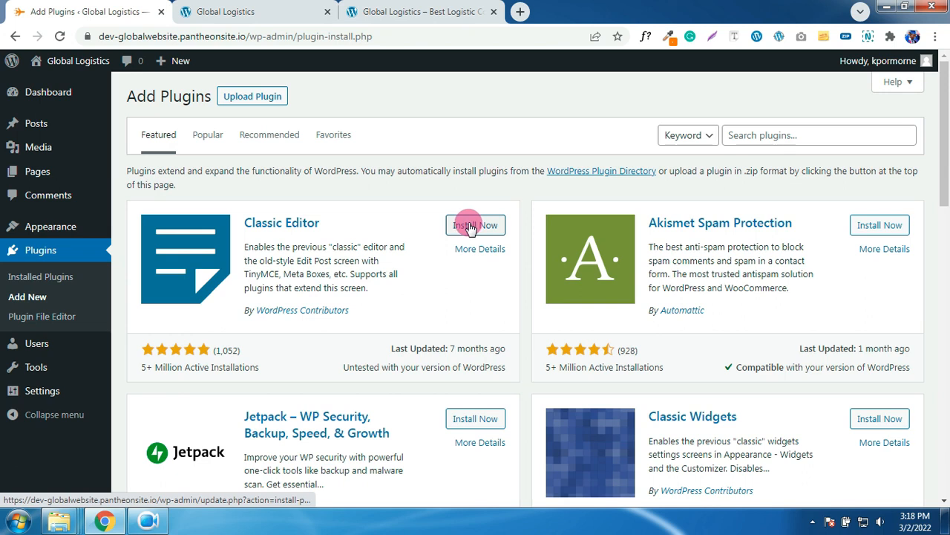
{"action": "left_click", "coordinate": [470, 229]}
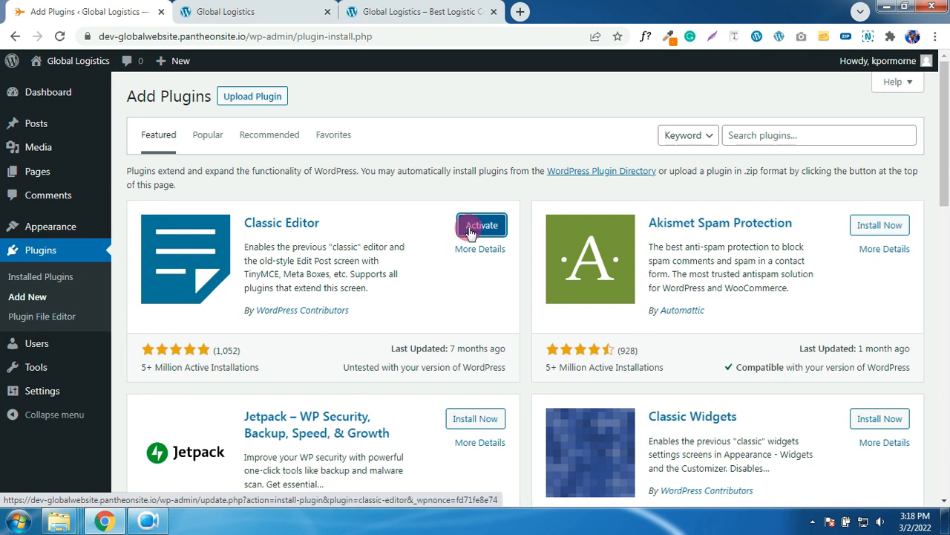
{"action": "left_click", "coordinate": [780, 135]}
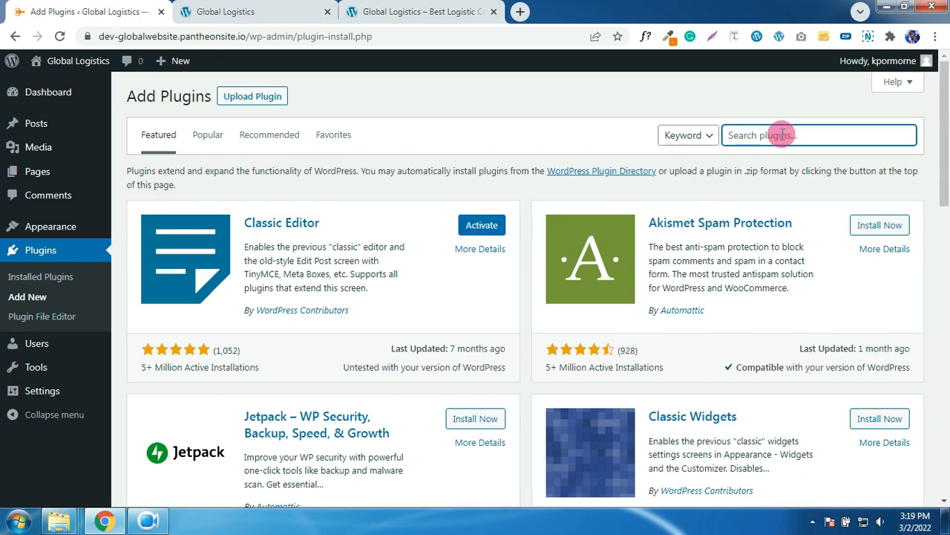
- Search for and install the Hide Admin Notices and ElementsKit Elementor addons plugins
{"action": "type", "text": "Hide admin notices"}
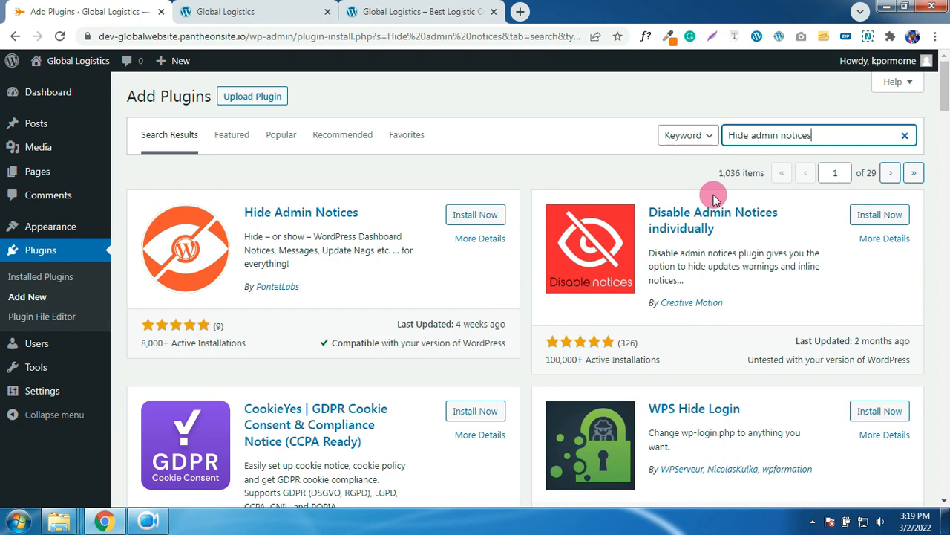
{"action": "left_click", "coordinate": [475, 214]}
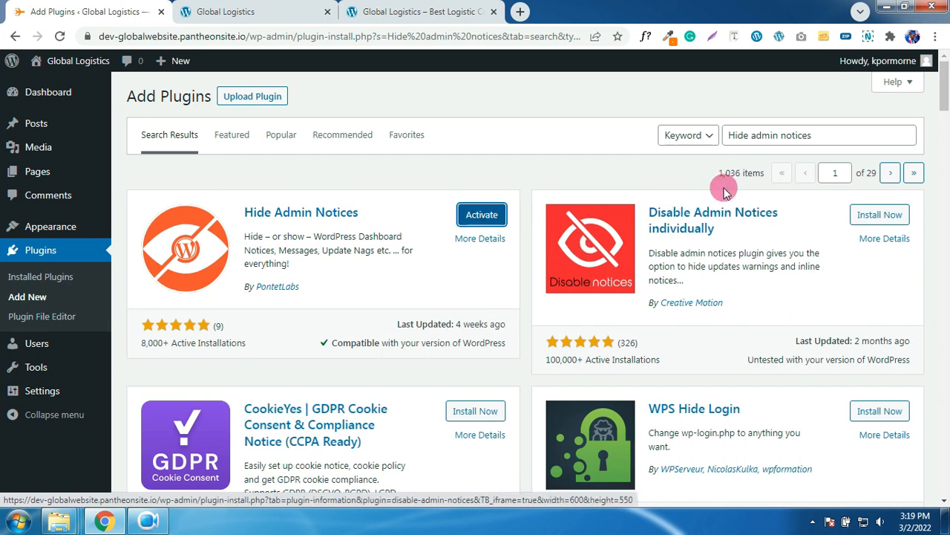
{"action": "left_click", "coordinate": [910, 135]}
{"action": "left_click", "coordinate": [759, 133]}
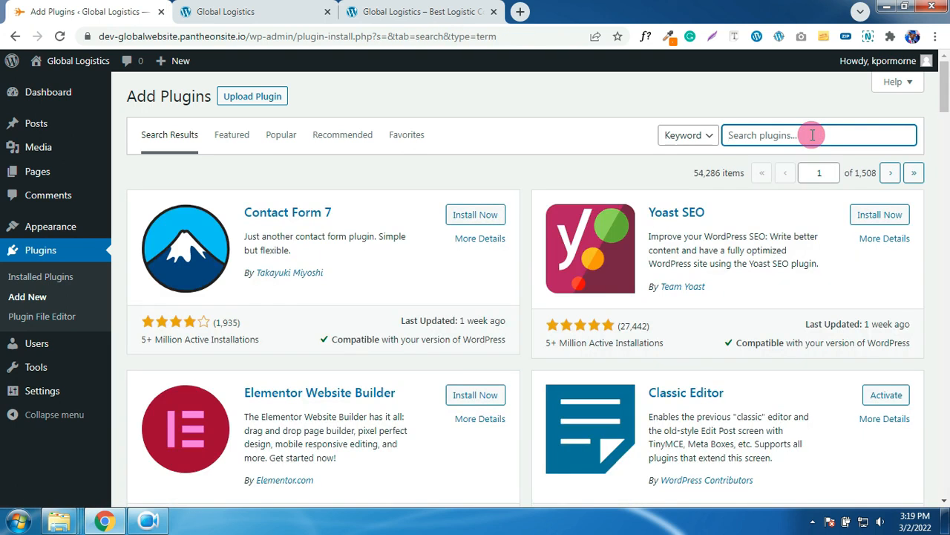
{"action": "type", "text": "elementor"}
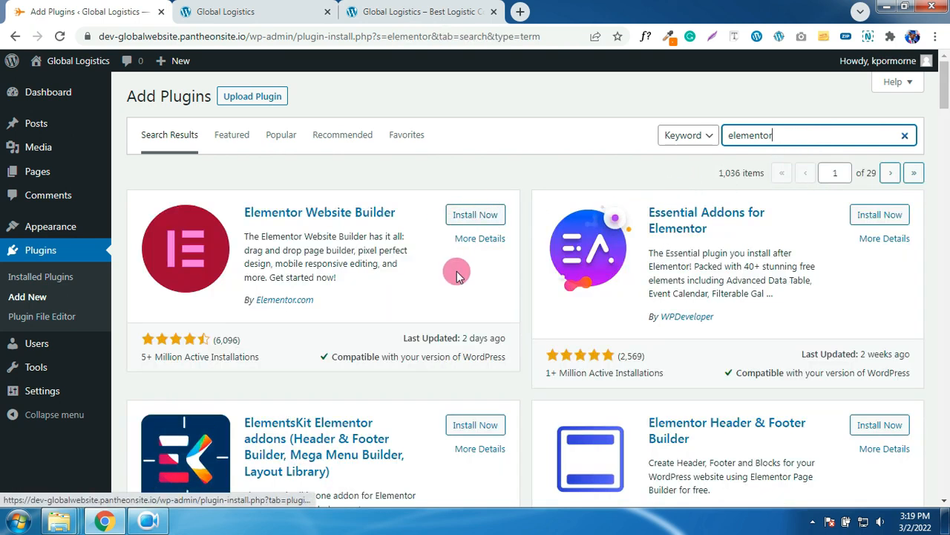
{"action": "scroll", "coordinate": [466, 273], "scroll_direction": "down", "scroll_amount": 1}
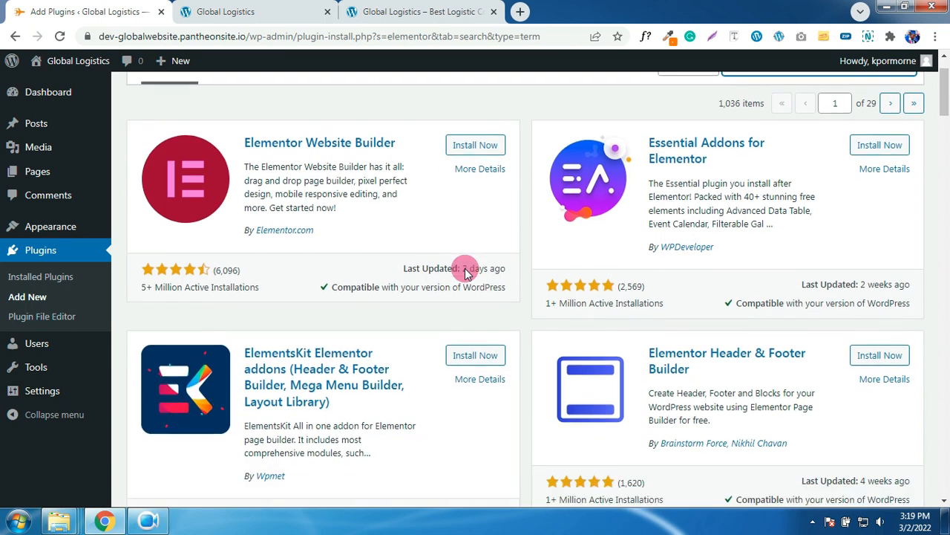
{"action": "left_click", "coordinate": [468, 357]}
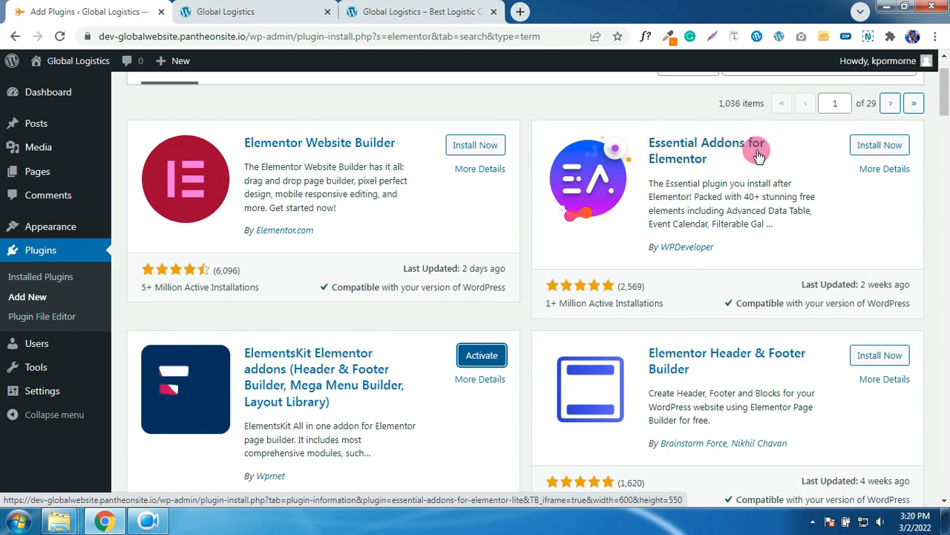
- Search 'wpcargo' and install the WPCargo Track & Trace plugin
{"action": "scroll", "coordinate": [748, 229], "scroll_direction": "down", "scroll_amount": 3}
{"action": "scroll", "coordinate": [749, 229], "scroll_direction": "up", "scroll_amount": 4}
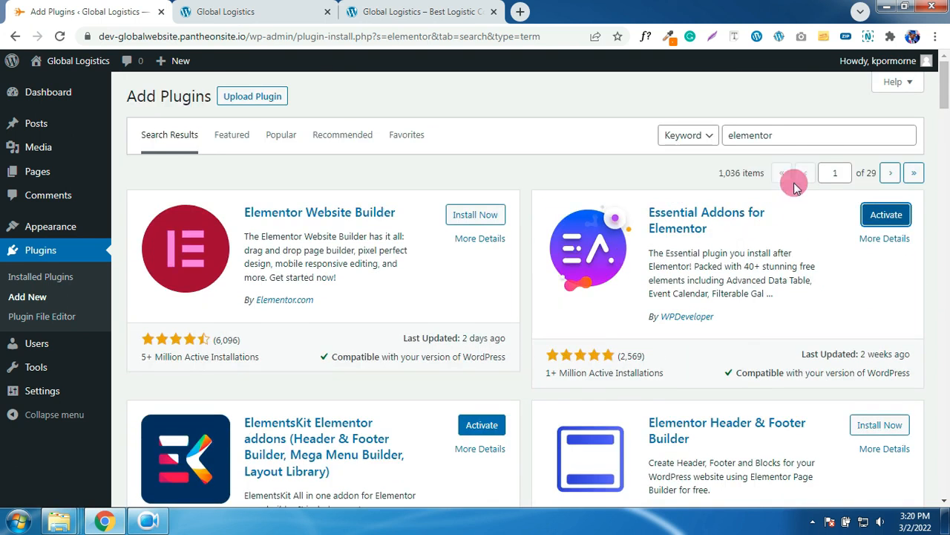
{"action": "left_click_drag", "start_coordinate": [799, 135], "coordinate": [723, 136]}
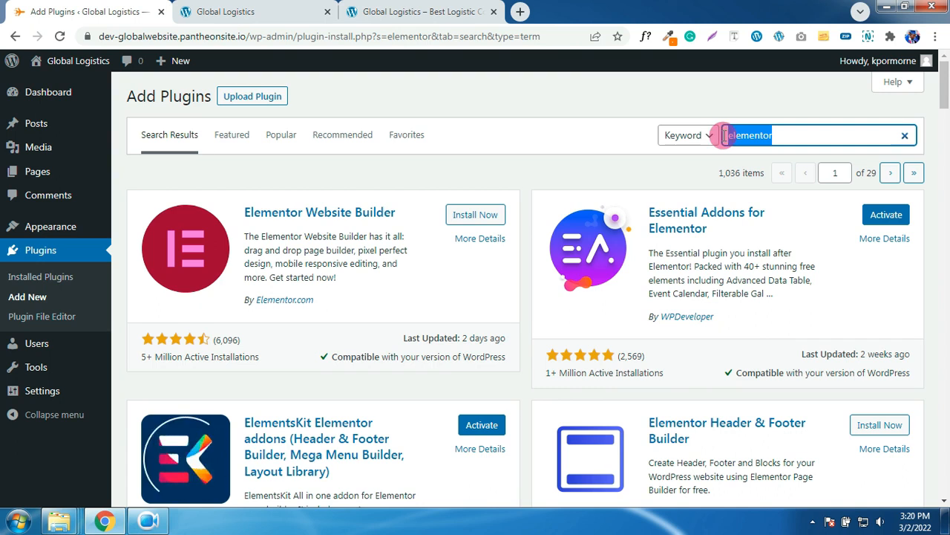
{"action": "type", "text": "wpcargo"}
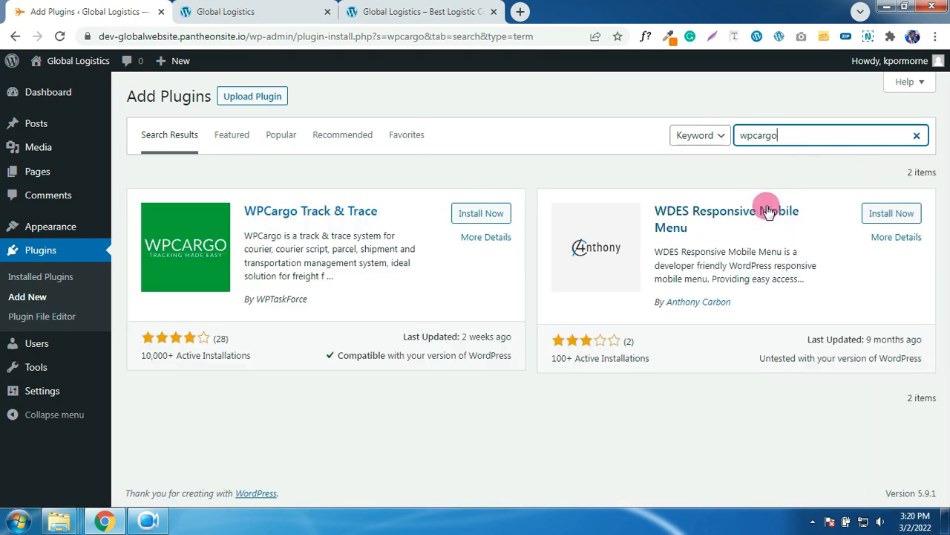
{"action": "left_click", "coordinate": [495, 218]}
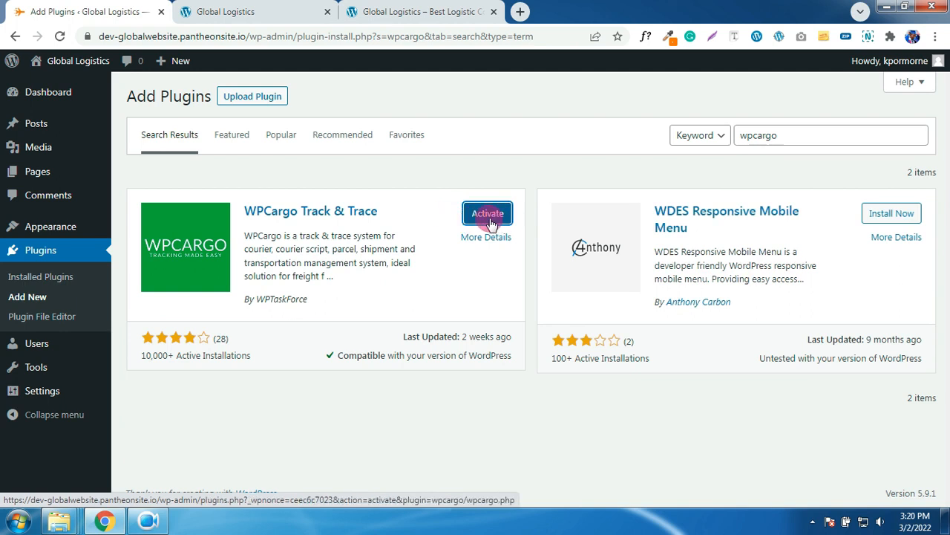
- Upload and install elementor-3.4.8.zip from the ElementorPro folder, then return to Add Plugins
{"action": "left_click", "coordinate": [265, 96]}
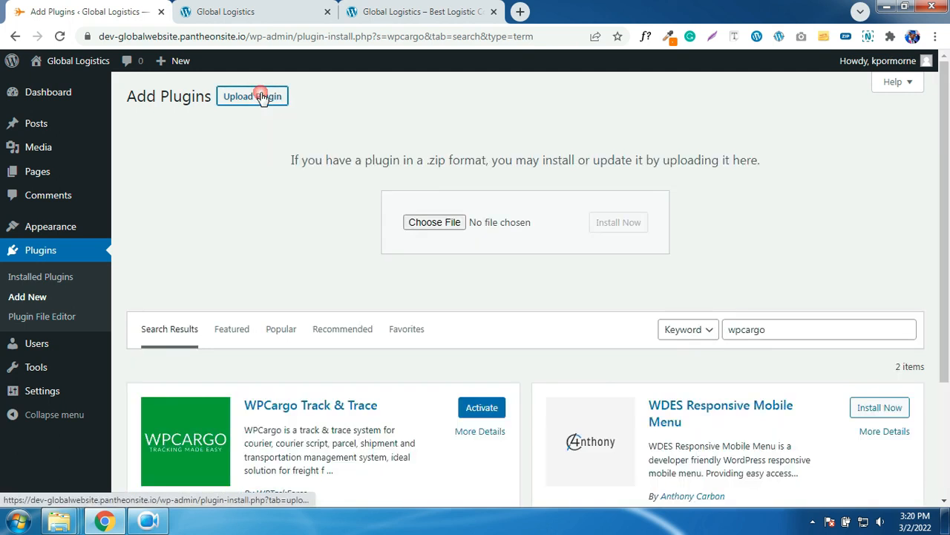
{"action": "left_click", "coordinate": [416, 222]}
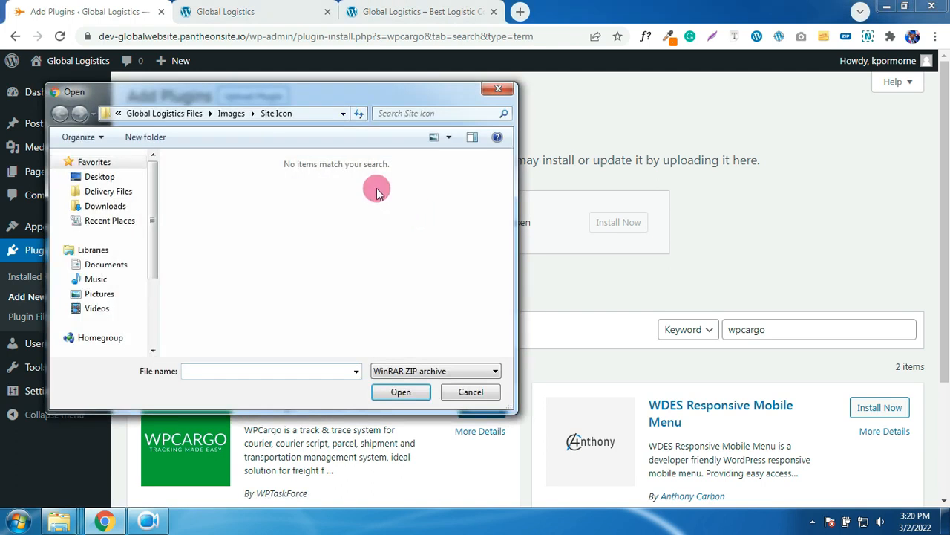
{"action": "left_click", "coordinate": [178, 116]}
{"action": "double_click", "coordinate": [222, 178]}
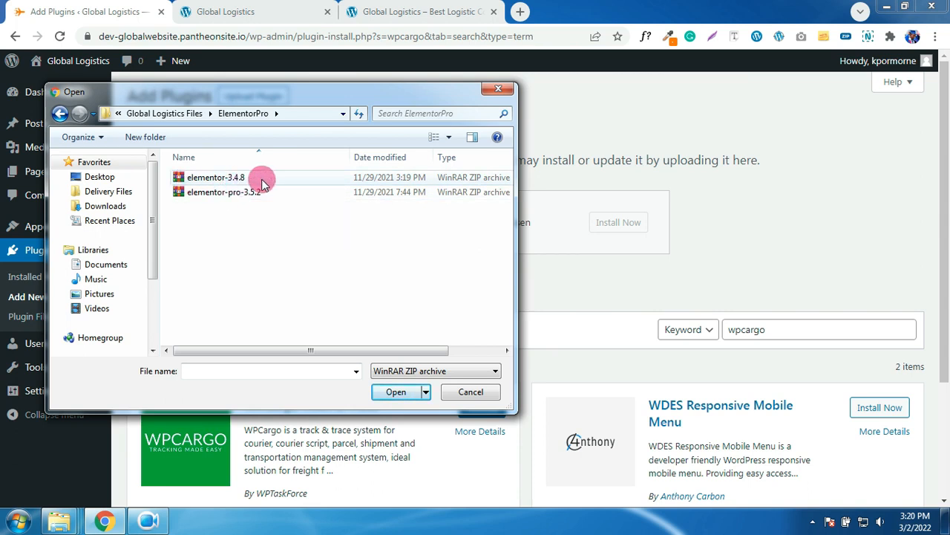
{"action": "double_click", "coordinate": [214, 181]}
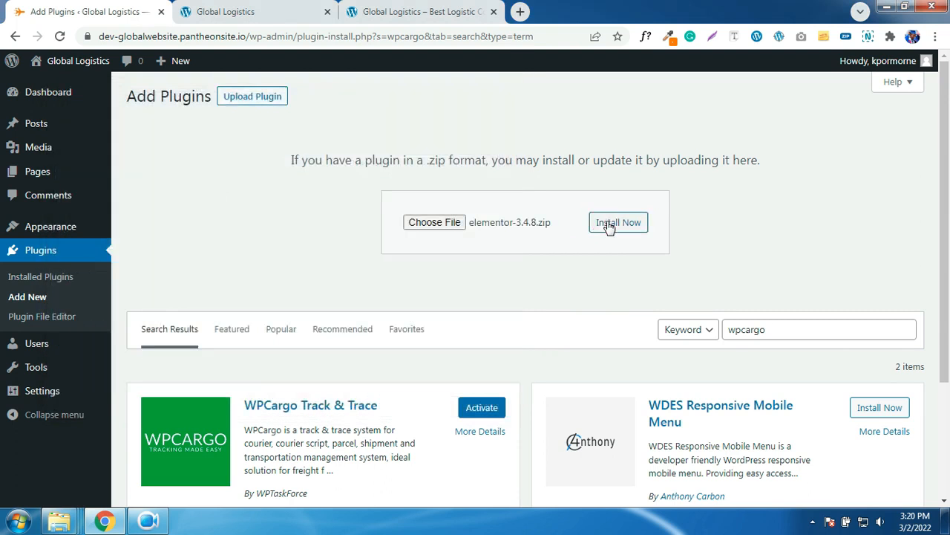
{"action": "left_click", "coordinate": [606, 224]}
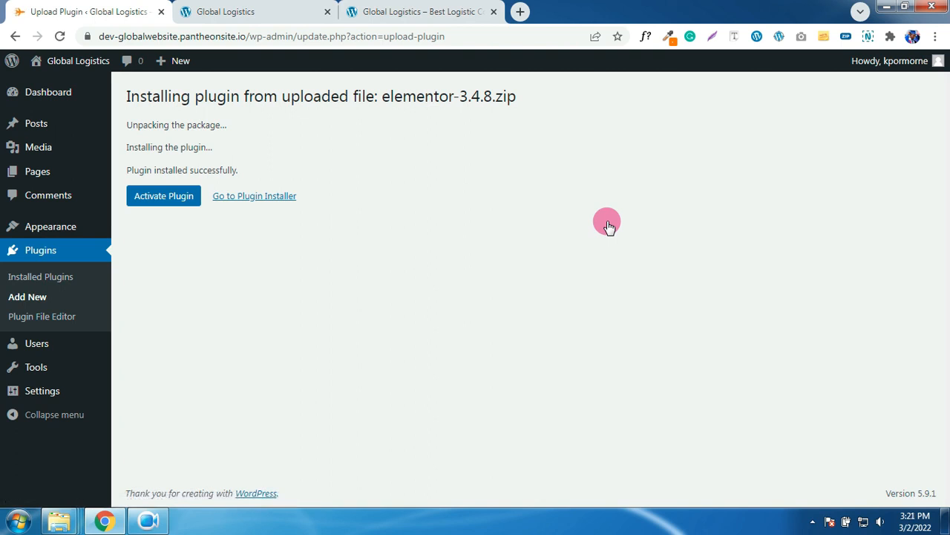
{"action": "left_click", "coordinate": [238, 202]}
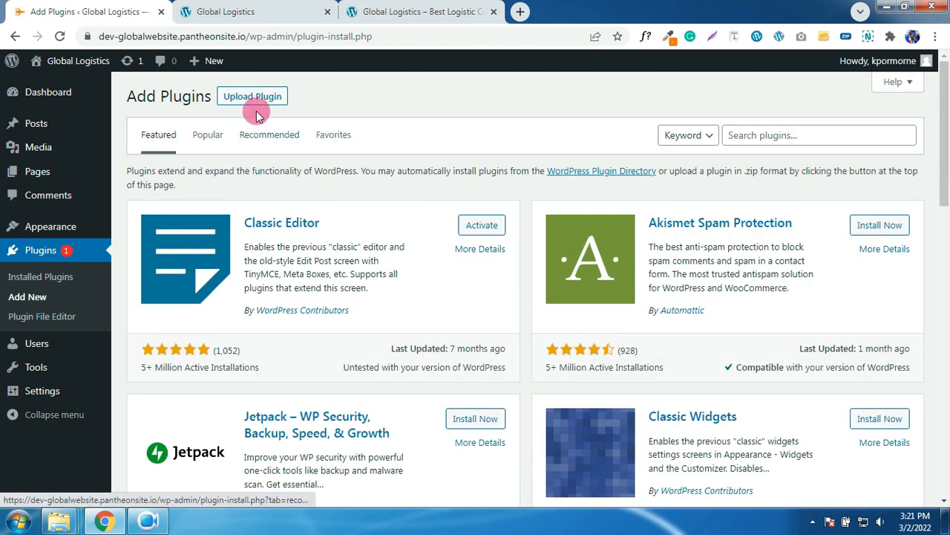
- Upload and install elementor-pro-3.5.2.zip, then view the Installed Plugins list
{"action": "left_click", "coordinate": [253, 98]}
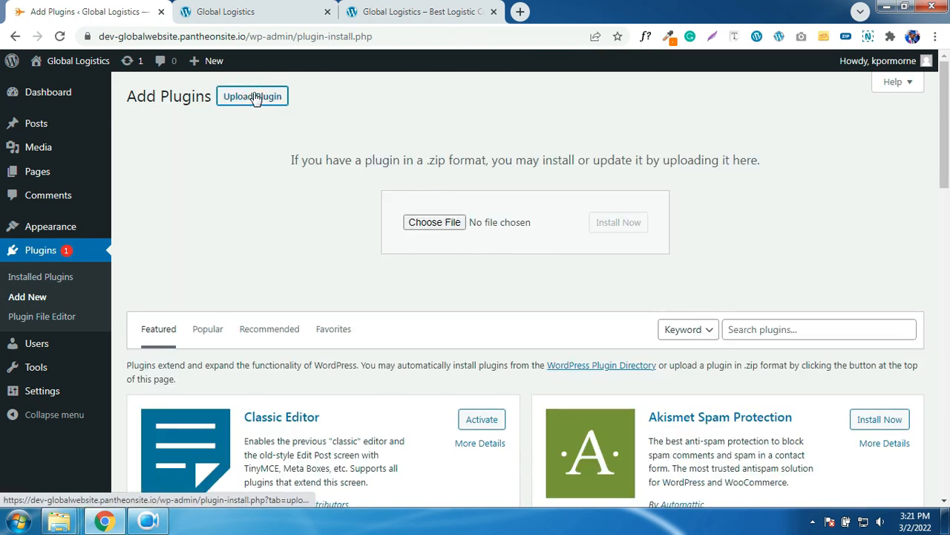
{"action": "left_click", "coordinate": [435, 223]}
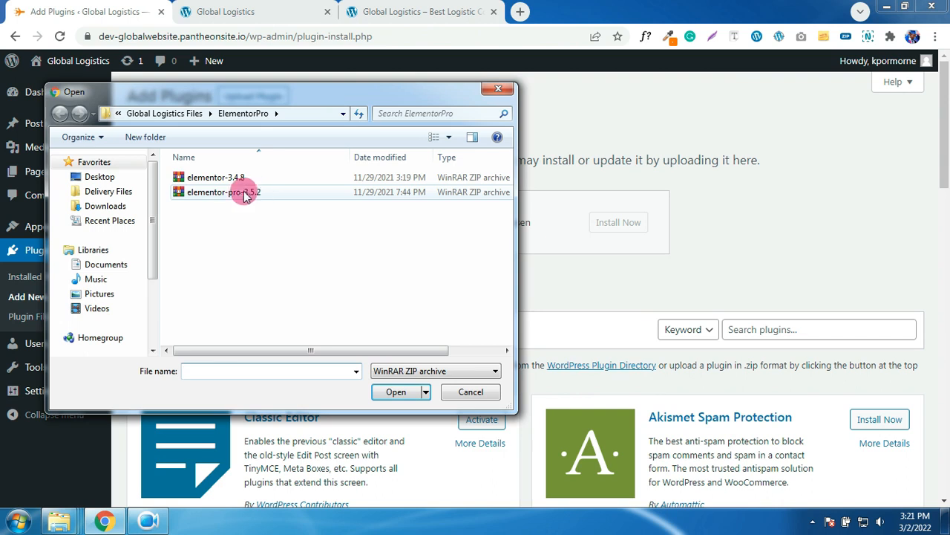
{"action": "left_click", "coordinate": [230, 196]}
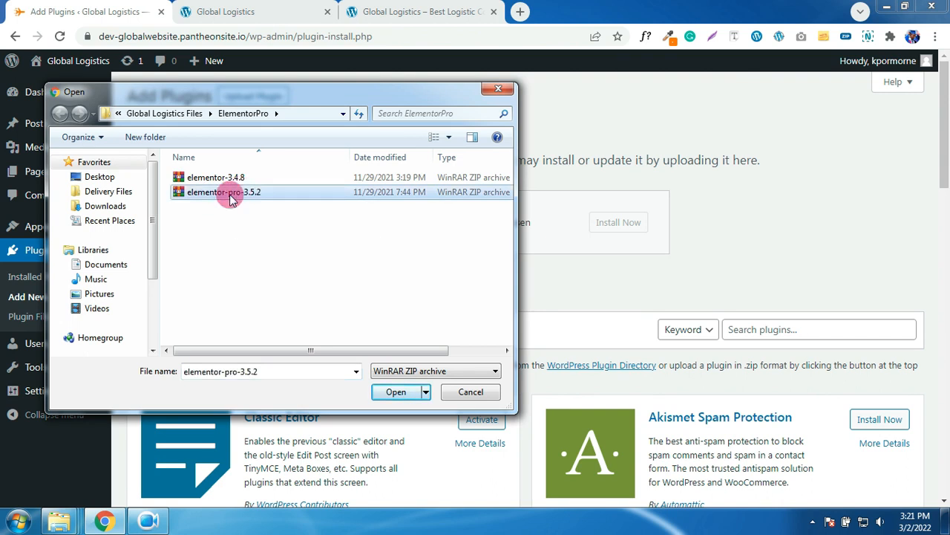
{"action": "left_click", "coordinate": [393, 389]}
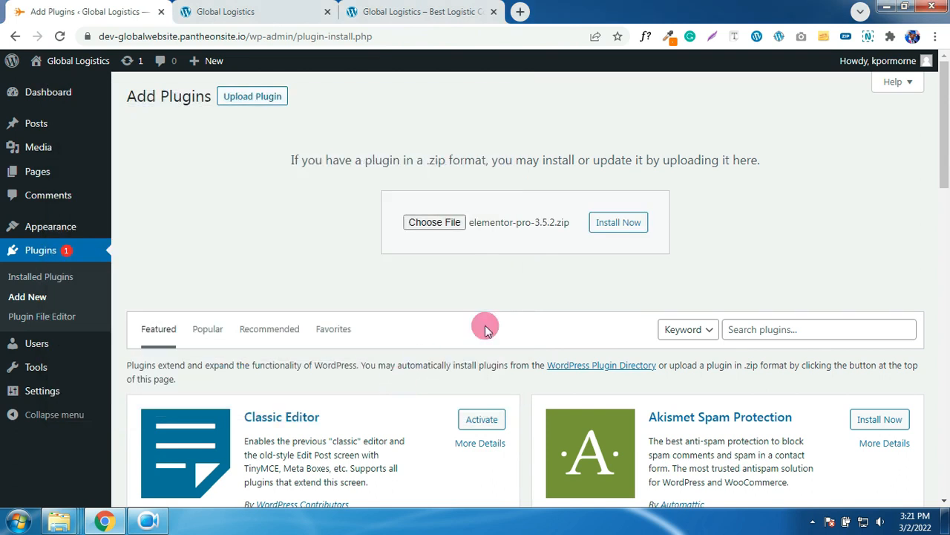
{"action": "left_click", "coordinate": [614, 233]}
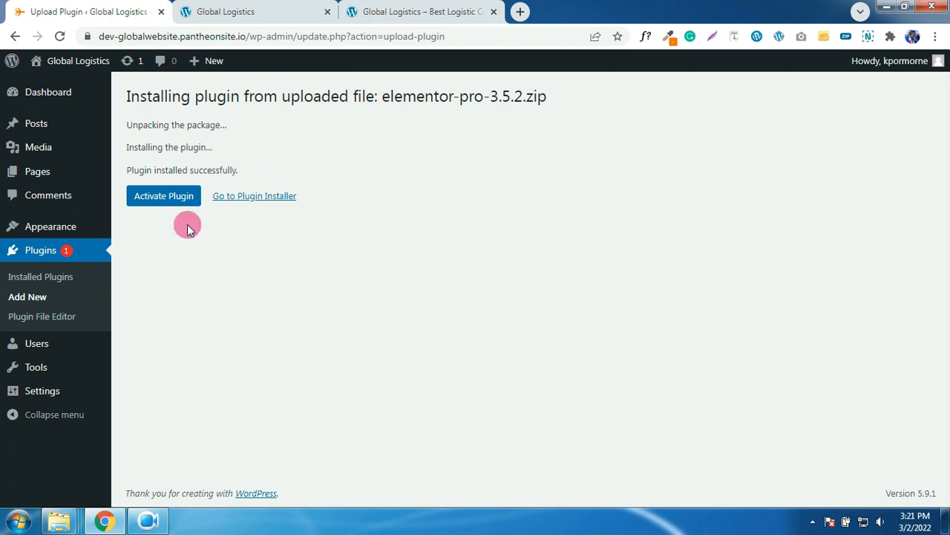
{"action": "left_click", "coordinate": [53, 280]}
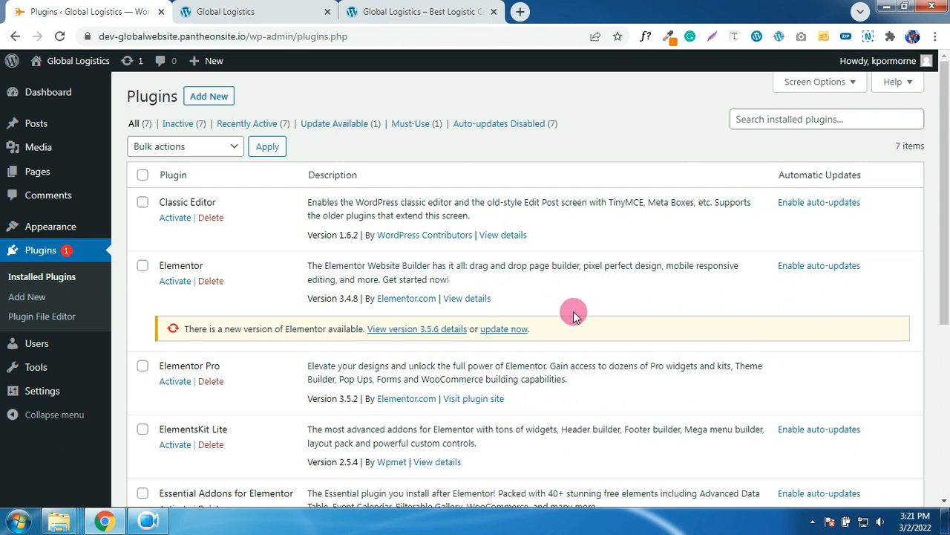
- Activate Hide Admin Notices in the Installed Plugins list
{"action": "scroll", "coordinate": [573, 315], "scroll_direction": "down", "scroll_amount": 1}
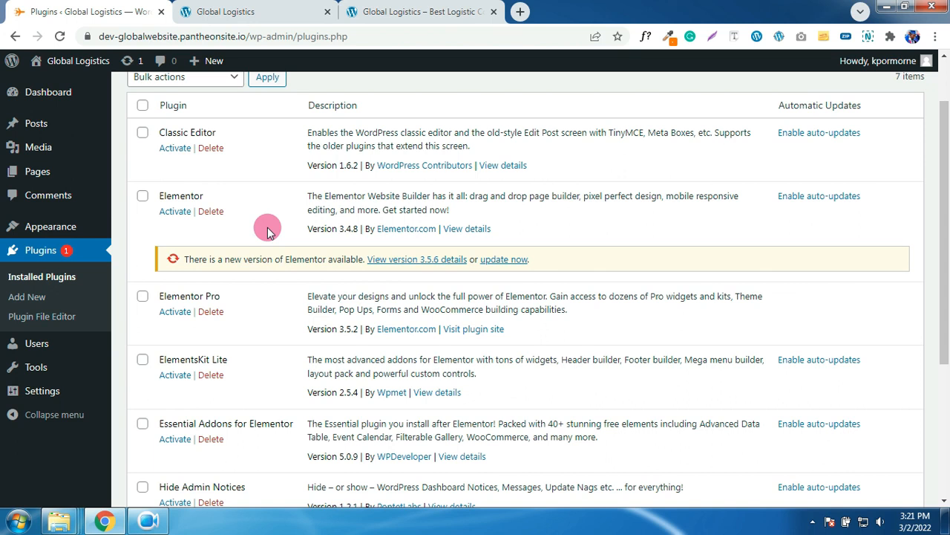
{"action": "scroll", "coordinate": [274, 232], "scroll_direction": "down", "scroll_amount": 1}
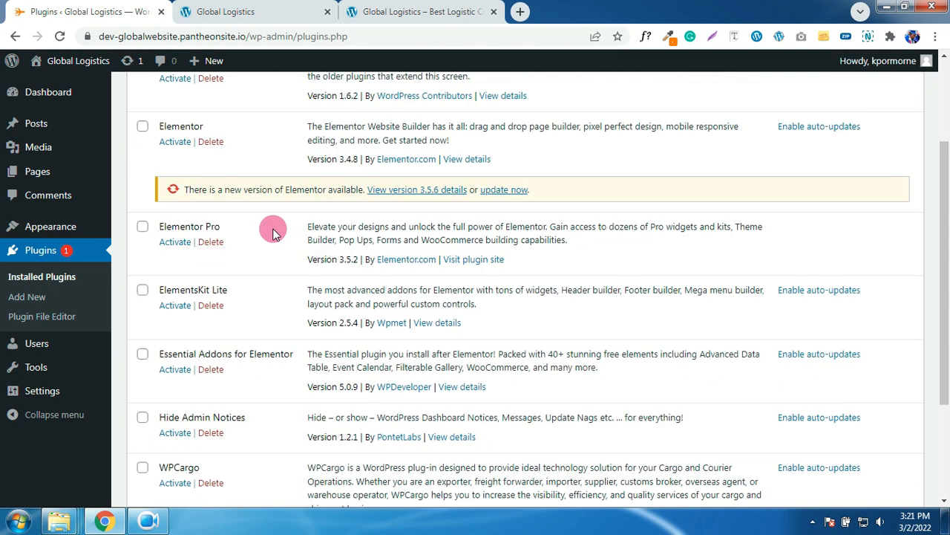
{"action": "scroll", "coordinate": [274, 232], "scroll_direction": "down", "scroll_amount": 2}
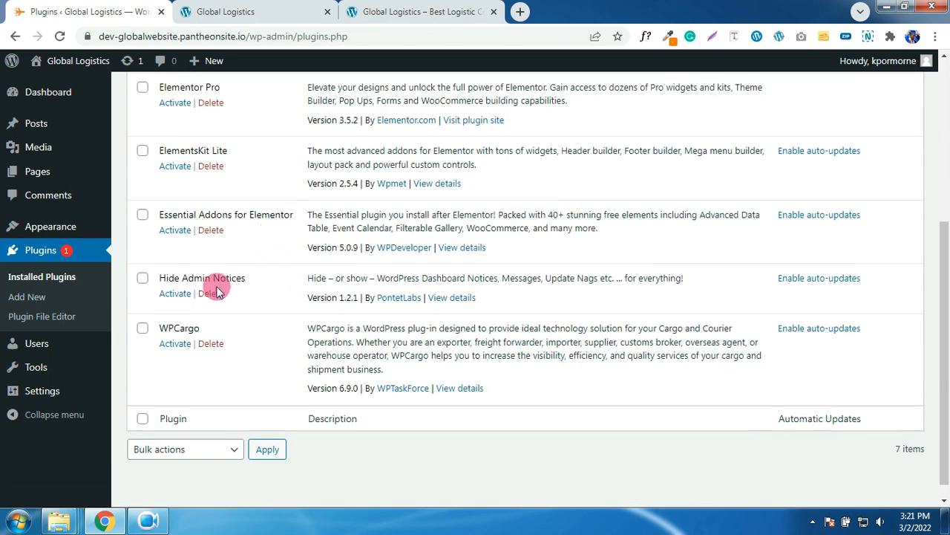
{"action": "left_click", "coordinate": [177, 293]}
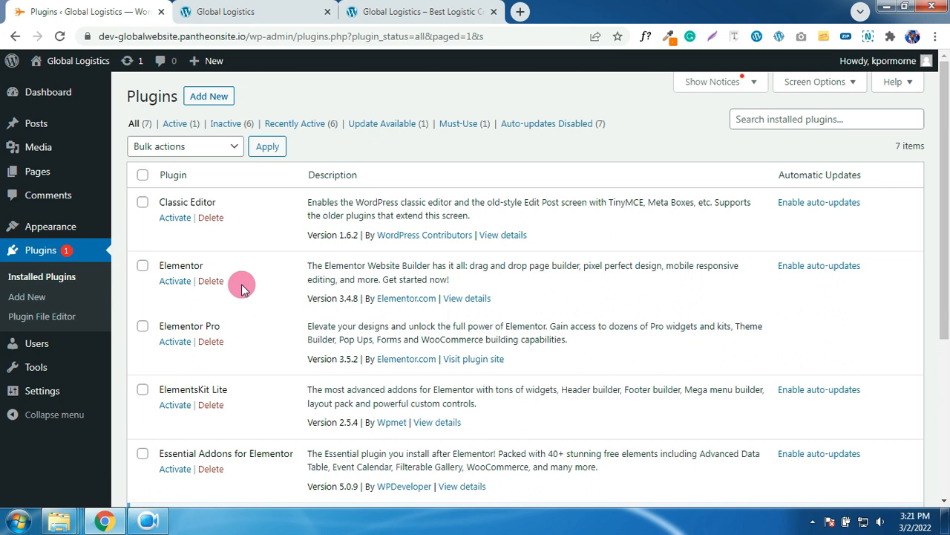
- Select all seven plugins and bulk-activate them with the Activate bulk action
{"action": "left_click", "coordinate": [144, 179]}
{"action": "scroll", "coordinate": [251, 221], "scroll_direction": "down", "scroll_amount": 4}
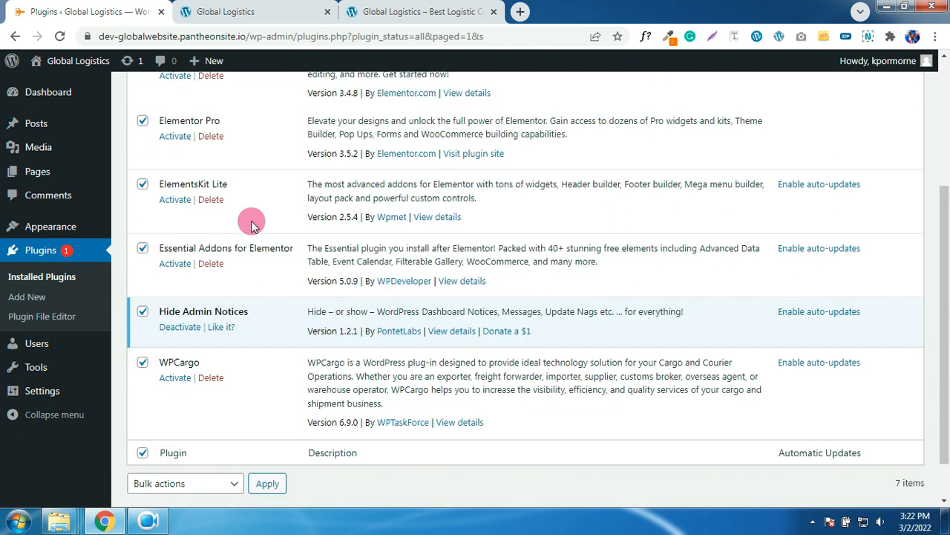
{"action": "scroll", "coordinate": [251, 226], "scroll_direction": "up", "scroll_amount": 5}
{"action": "left_click", "coordinate": [208, 153]}
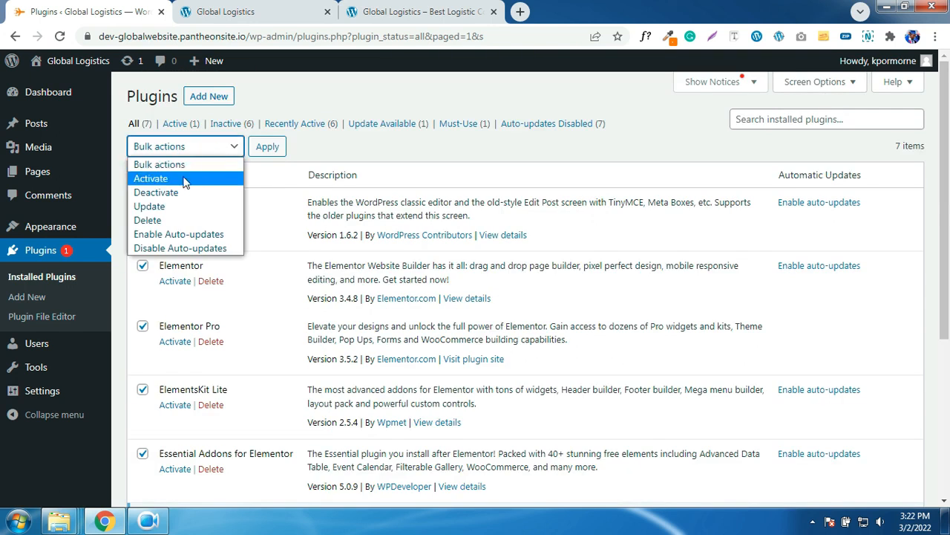
{"action": "left_click", "coordinate": [198, 178]}
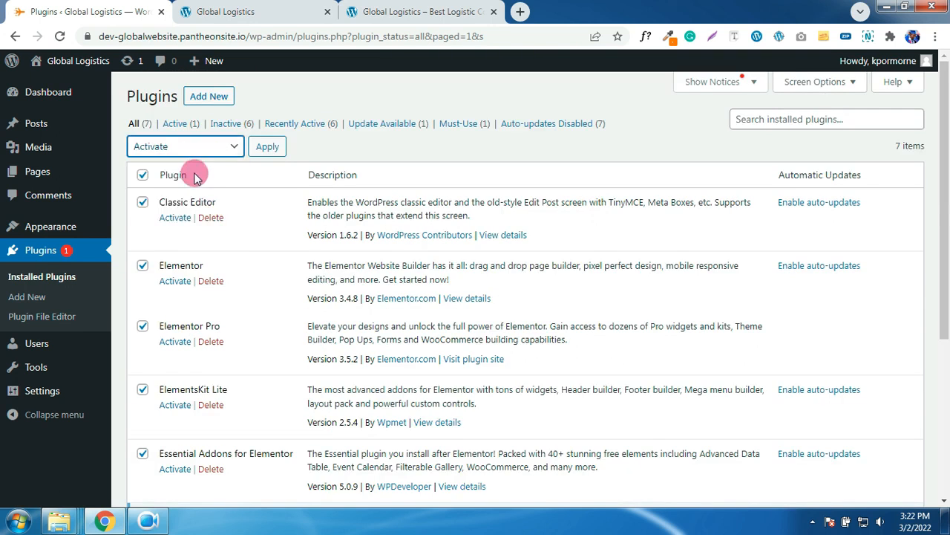
{"action": "left_click", "coordinate": [268, 148]}
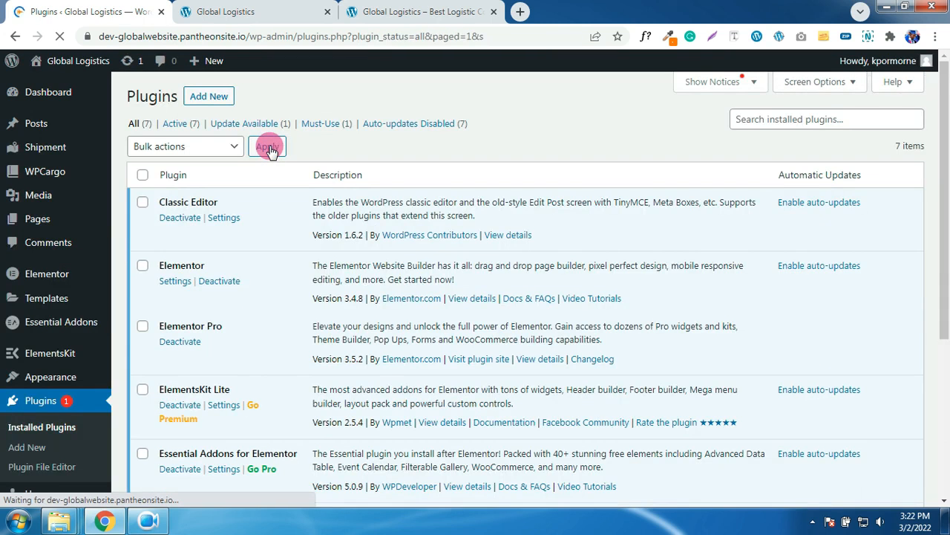
{"action": "scroll", "coordinate": [287, 287], "scroll_direction": "down", "scroll_amount": 2}
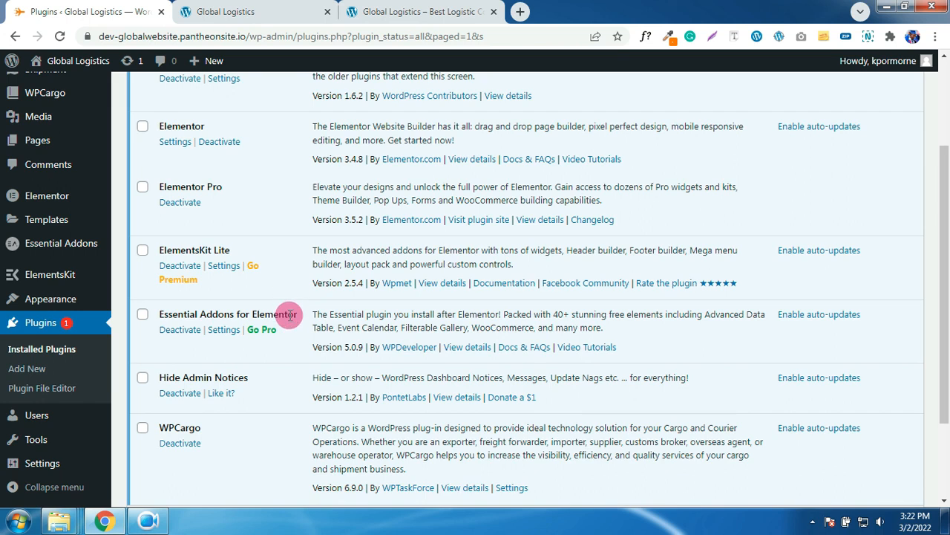
{"action": "scroll", "coordinate": [289, 314], "scroll_direction": "up", "scroll_amount": 2}
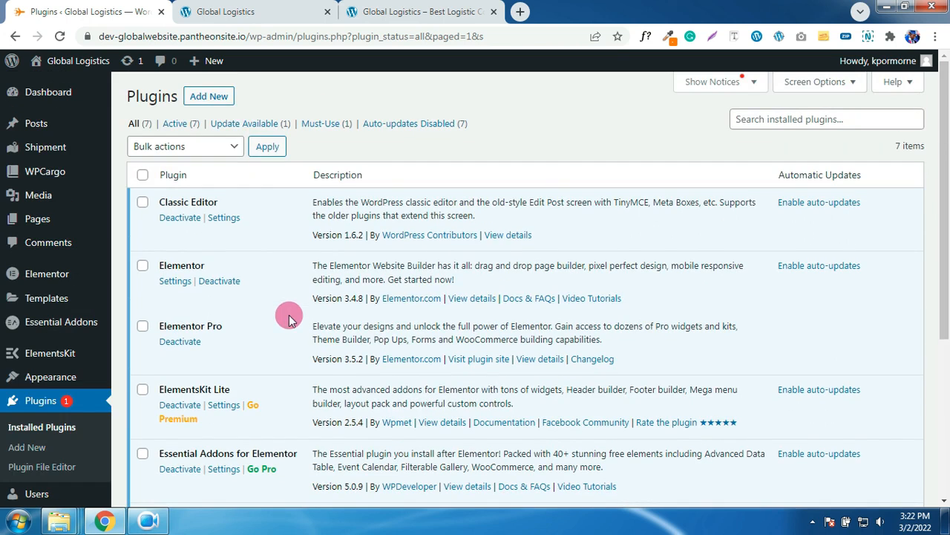
- Install and activate Forminator, then reload the Plugins list showing eight active plugins
{"action": "left_click", "coordinate": [216, 108]}
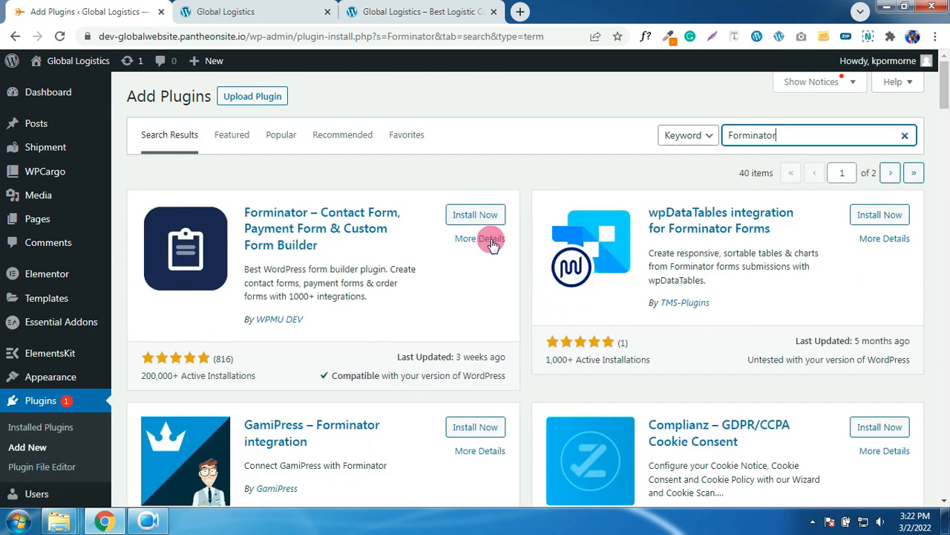
{"action": "left_click", "coordinate": [482, 215]}
{"action": "left_click", "coordinate": [484, 215]}
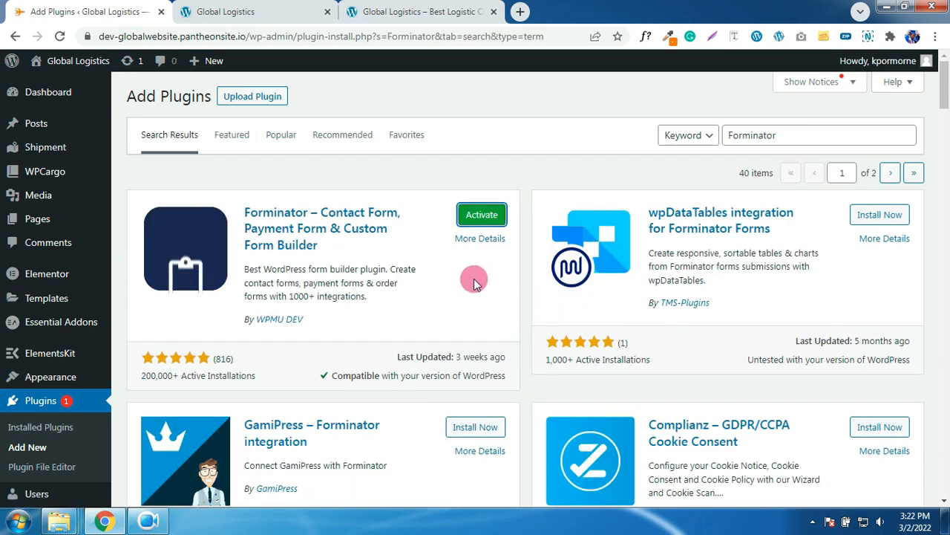
{"action": "left_click", "coordinate": [484, 216]}
{"action": "left_click", "coordinate": [483, 215]}
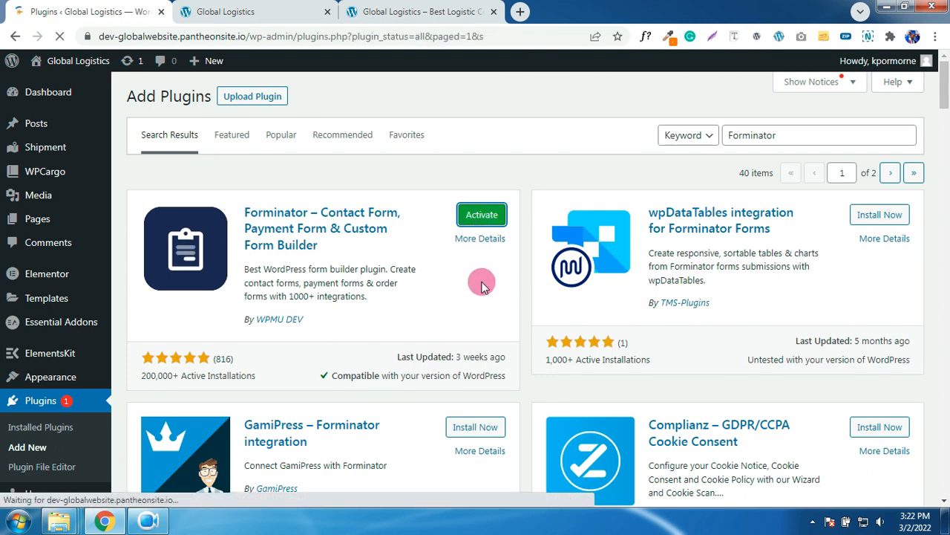
{"action": "scroll", "coordinate": [488, 323], "scroll_direction": "down", "scroll_amount": 5}
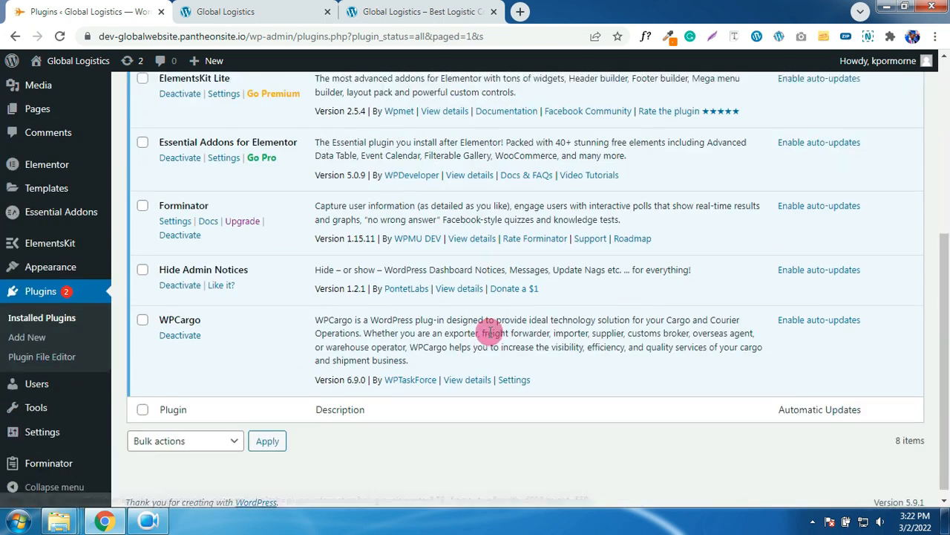
{"action": "scroll", "coordinate": [488, 326], "scroll_direction": "up", "scroll_amount": 5}
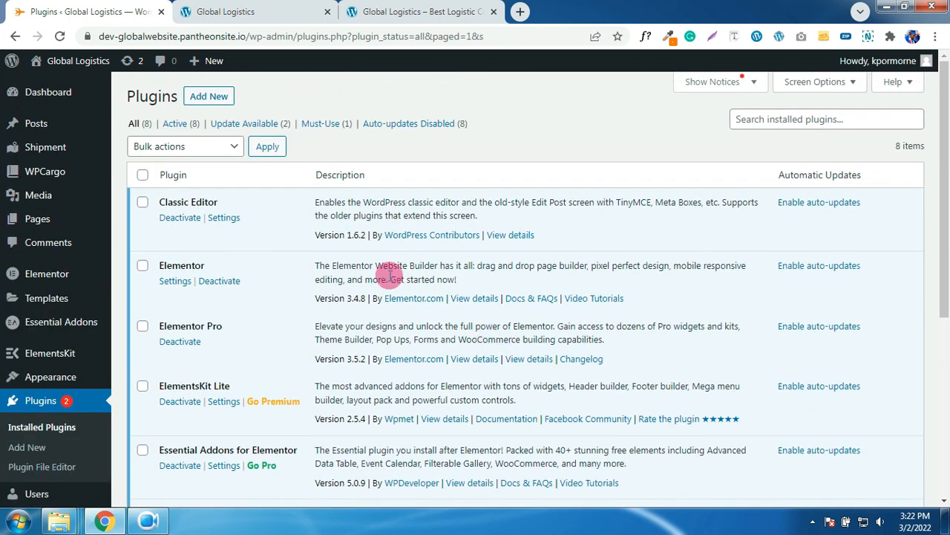
{"action": "left_click", "coordinate": [59, 37]}
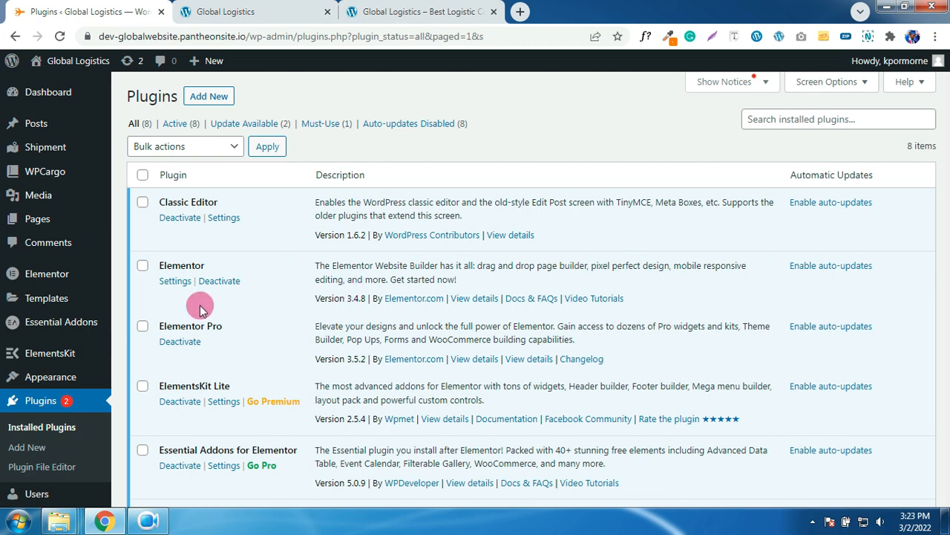
- In Elementor Settings, enable Landing Pages, Templates and Widgets as post types
{"action": "mouse_move", "coordinate": [43, 298]}
{"action": "mouse_move", "coordinate": [44, 275]}
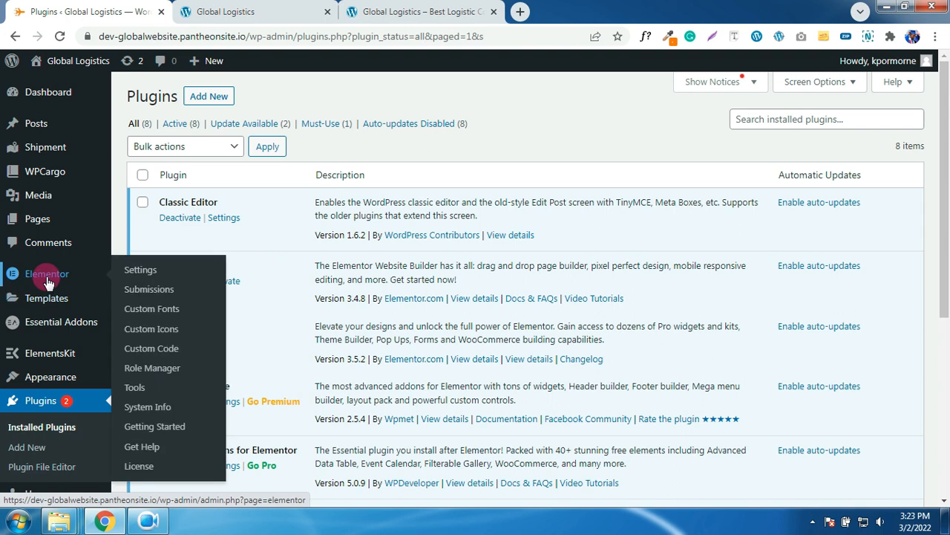
{"action": "left_click", "coordinate": [146, 278]}
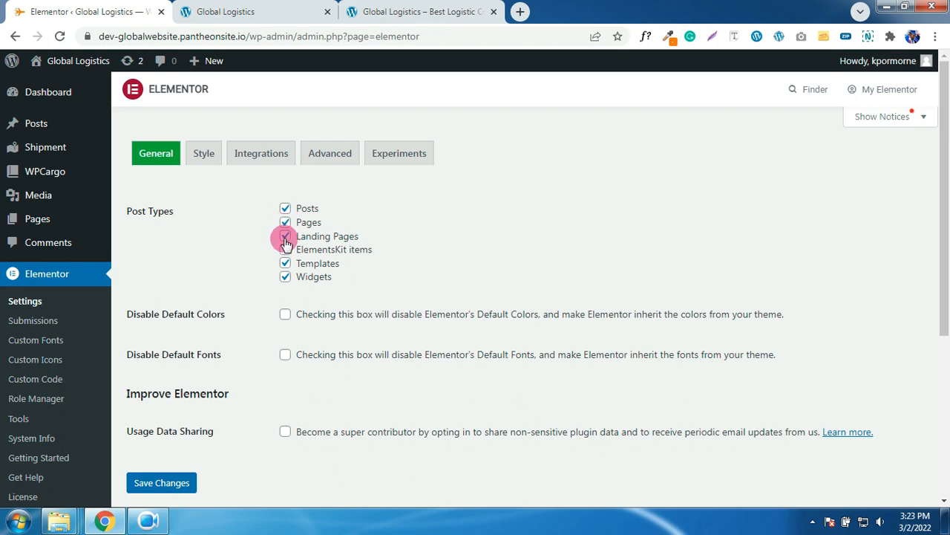
{"action": "left_click", "coordinate": [284, 237]}
{"action": "left_click", "coordinate": [284, 264]}
{"action": "left_click", "coordinate": [286, 264]}
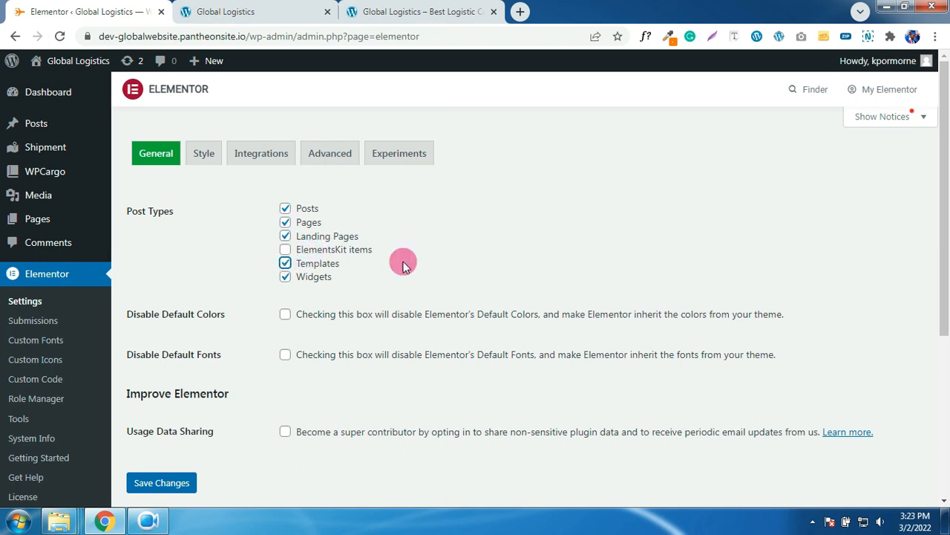
{"action": "left_click", "coordinate": [285, 277]}
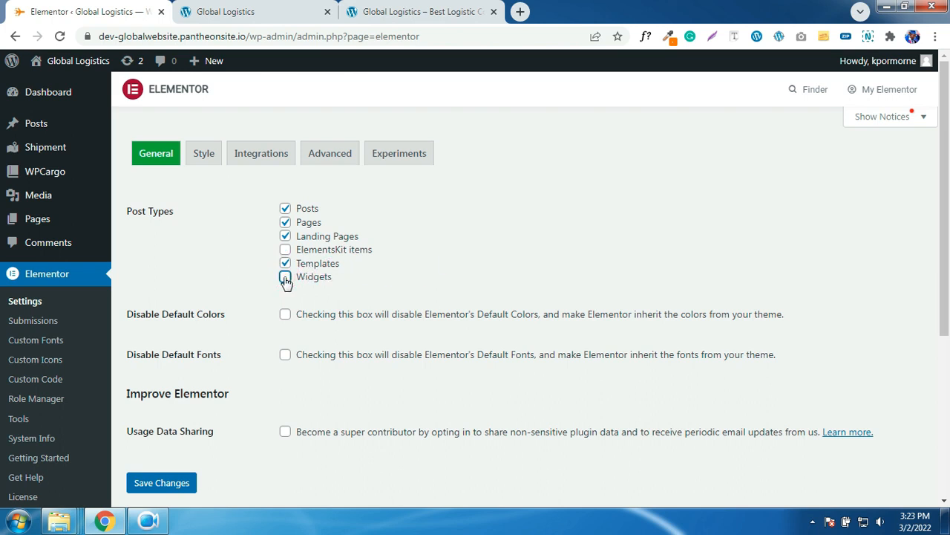
{"action": "left_click", "coordinate": [285, 277]}
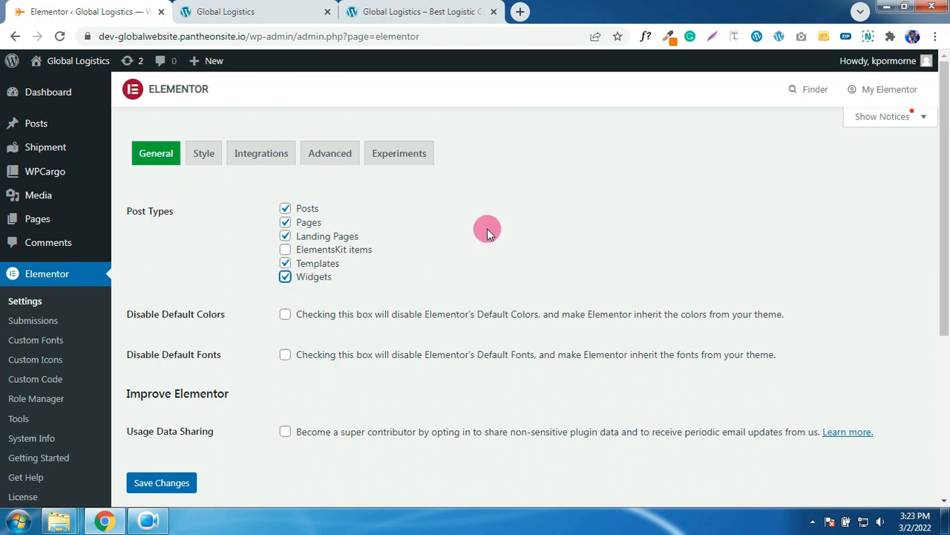
- Also enable Pages and ElementsKit items, then save the General settings
{"action": "left_click", "coordinate": [285, 222]}
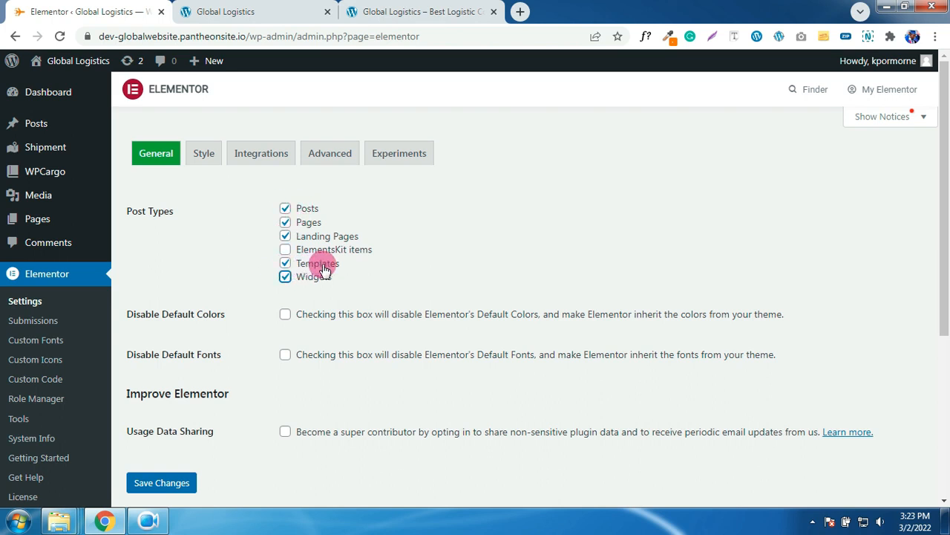
{"action": "left_click", "coordinate": [285, 251]}
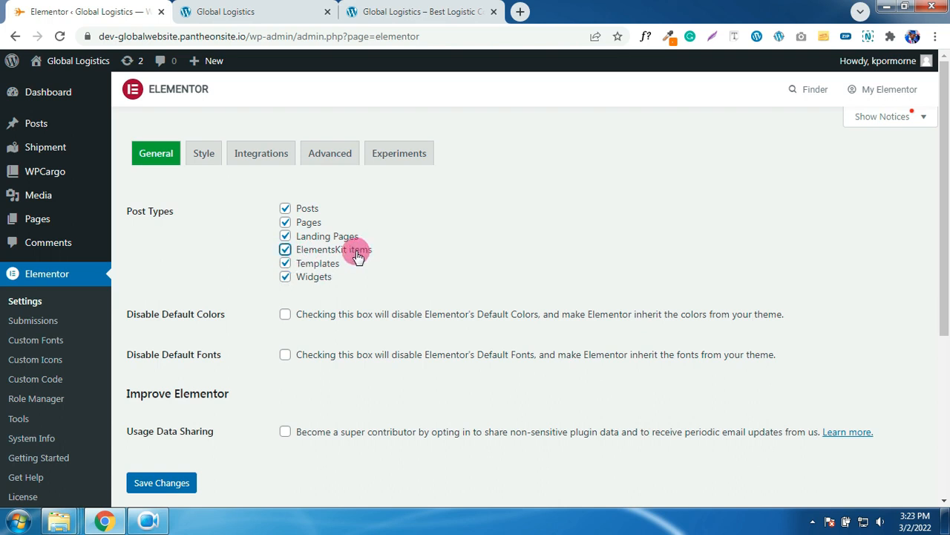
{"action": "scroll", "coordinate": [187, 471], "scroll_direction": "down", "scroll_amount": 1}
{"action": "scroll", "coordinate": [315, 362], "scroll_direction": "up", "scroll_amount": 1}
{"action": "scroll", "coordinate": [303, 361], "scroll_direction": "down", "scroll_amount": 1}
{"action": "left_click", "coordinate": [172, 413]}
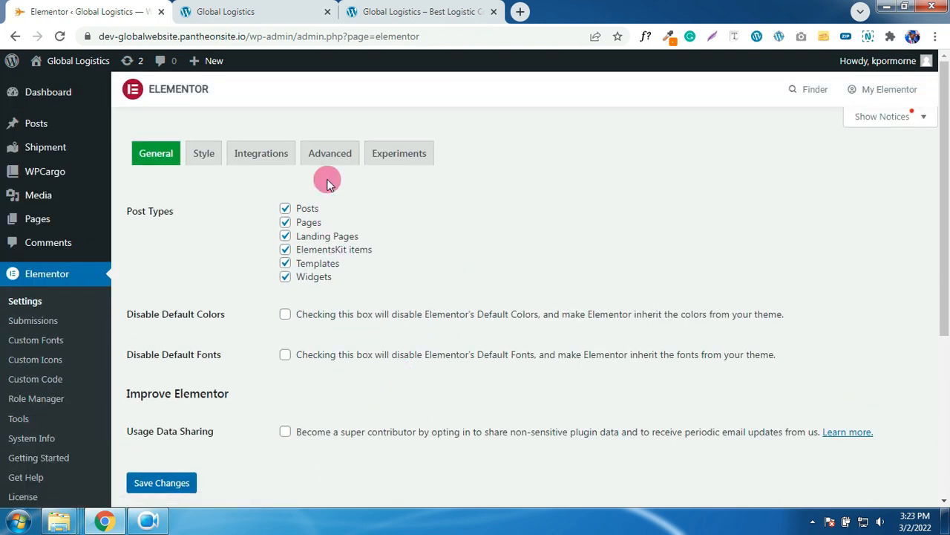
- Set Enable Unfiltered File Uploads to Enable and save Elementor's Advanced settings
{"action": "left_click", "coordinate": [330, 164]}
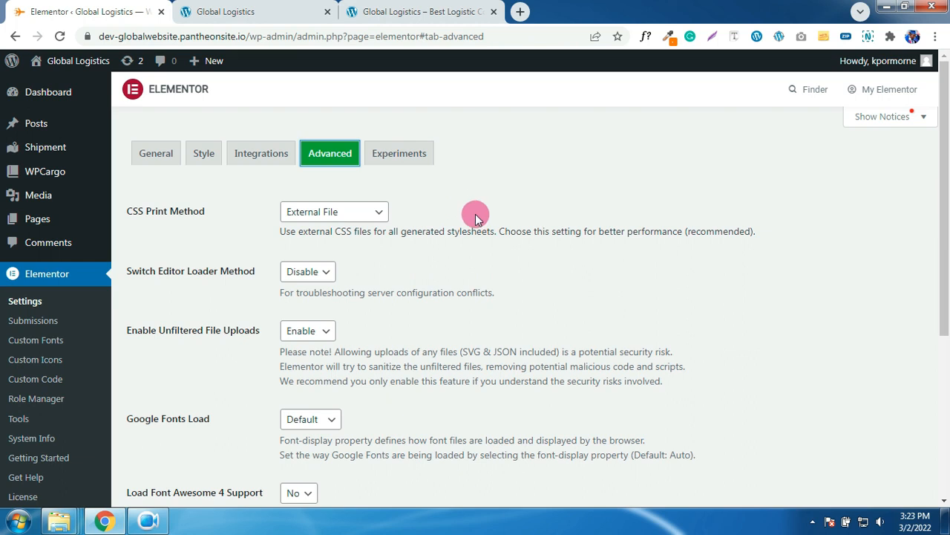
{"action": "left_click", "coordinate": [315, 331]}
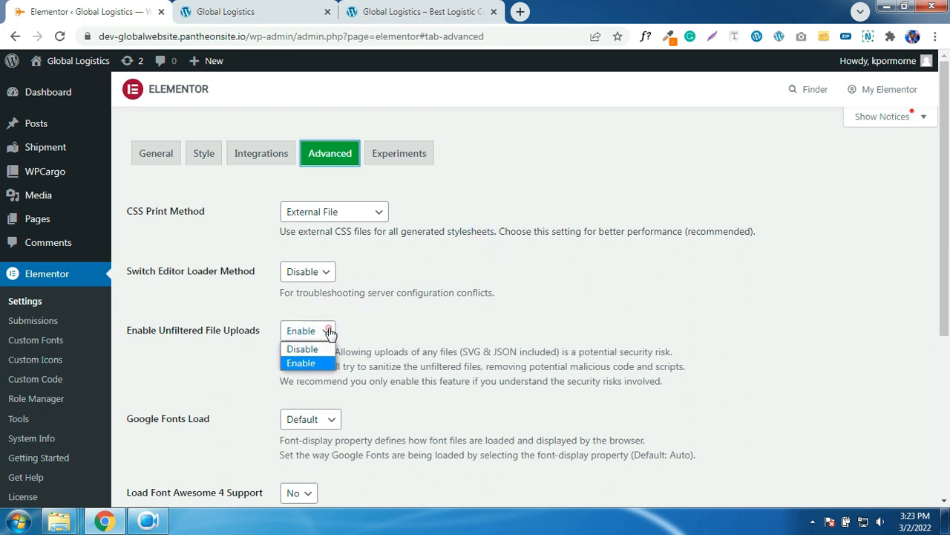
{"action": "left_click", "coordinate": [328, 330]}
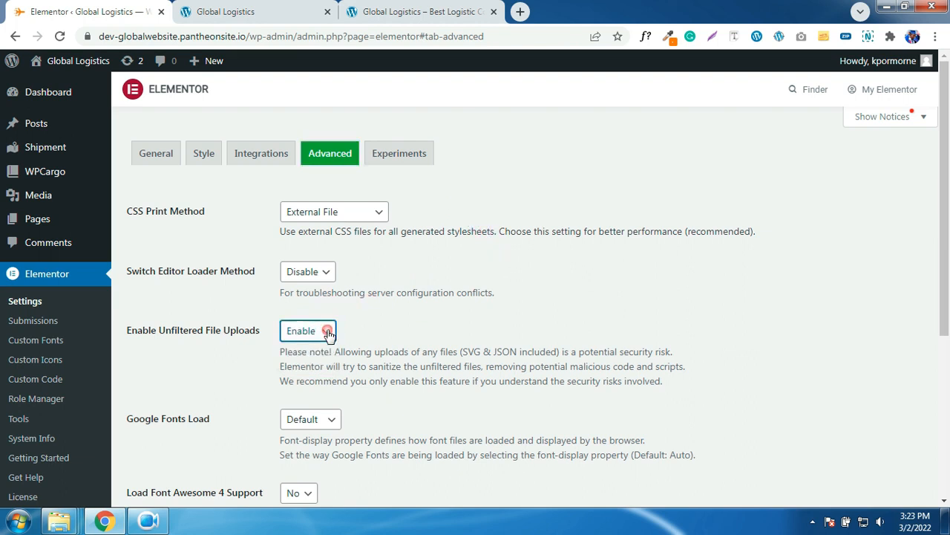
{"action": "left_click_drag", "start_coordinate": [121, 333], "coordinate": [224, 335]}
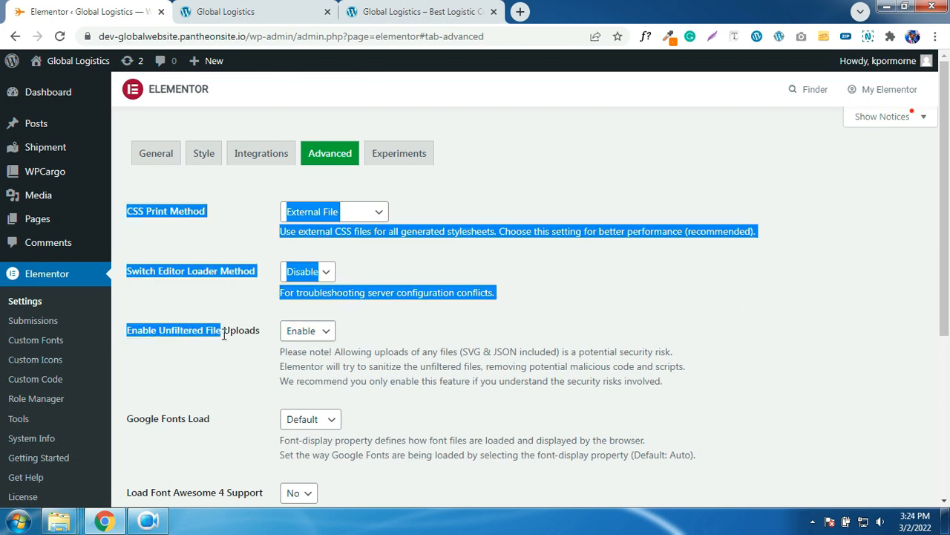
{"action": "left_click", "coordinate": [254, 335]}
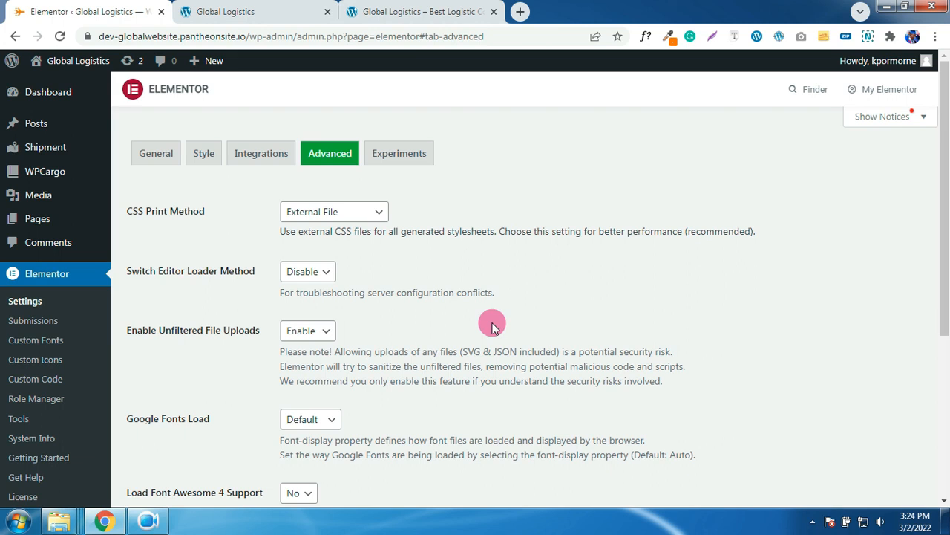
{"action": "left_click", "coordinate": [307, 336]}
{"action": "left_click", "coordinate": [357, 328]}
{"action": "scroll", "coordinate": [505, 397], "scroll_direction": "down", "scroll_amount": 4}
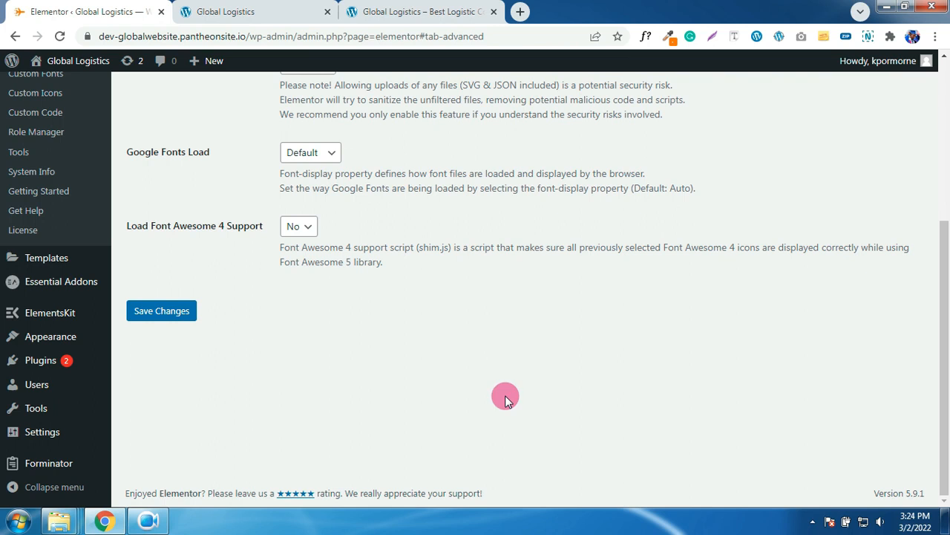
{"action": "left_click", "coordinate": [182, 314]}
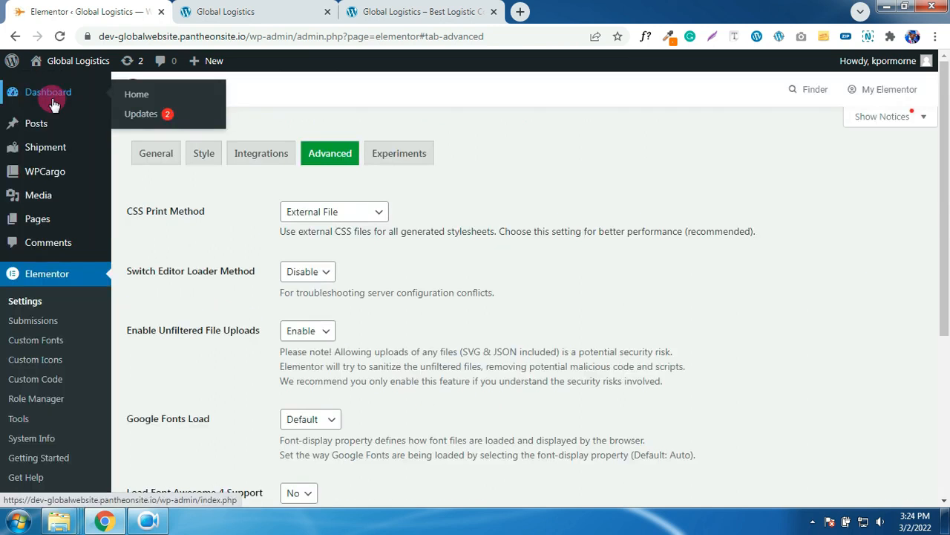
{"action": "left_click", "coordinate": [53, 104]}
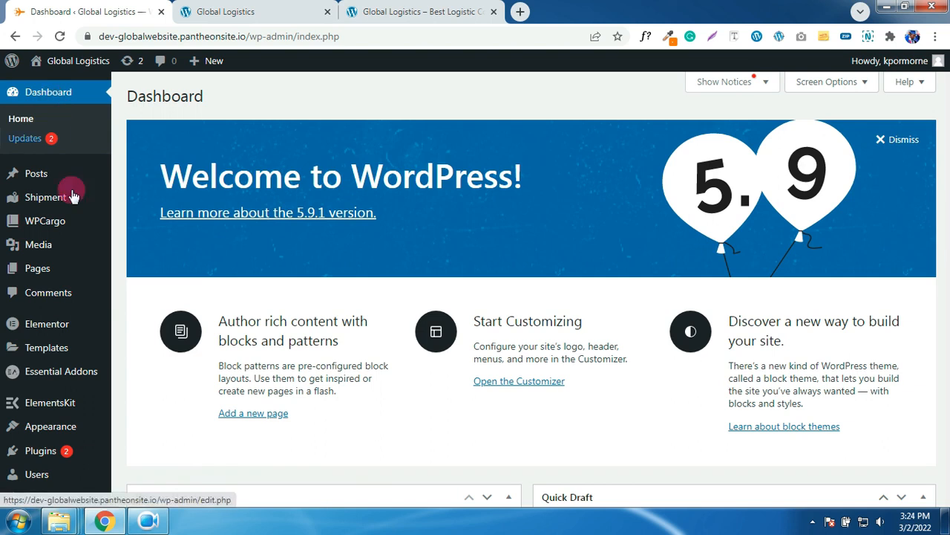
- Publish a new page titled 'Home' using the Elementor Full Width template
{"action": "left_click", "coordinate": [33, 269]}
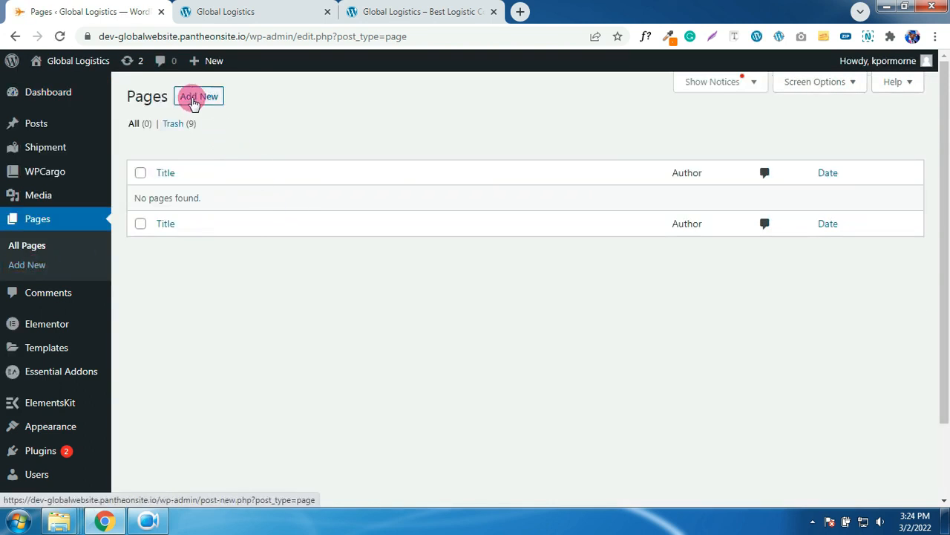
{"action": "left_click", "coordinate": [193, 102]}
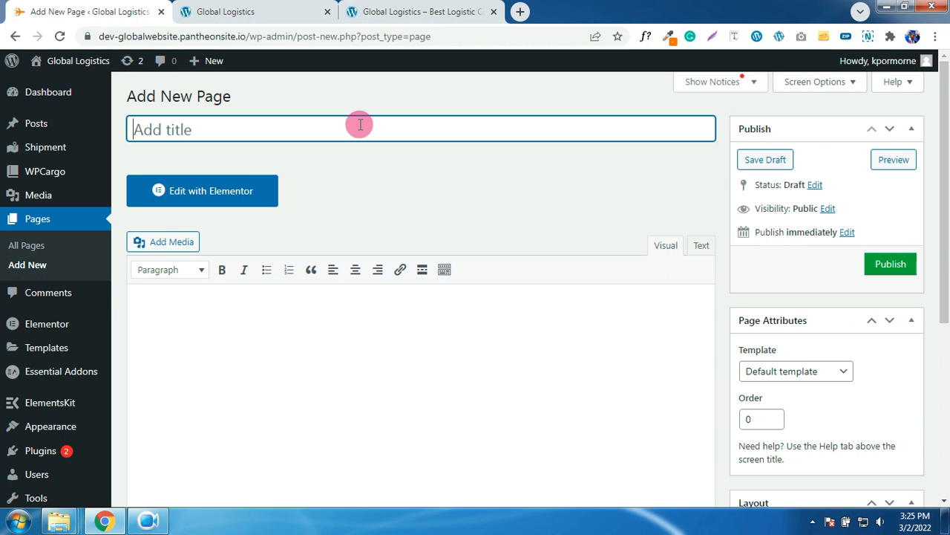
{"action": "type", "text": "Home"}
{"action": "left_click", "coordinate": [780, 369]}
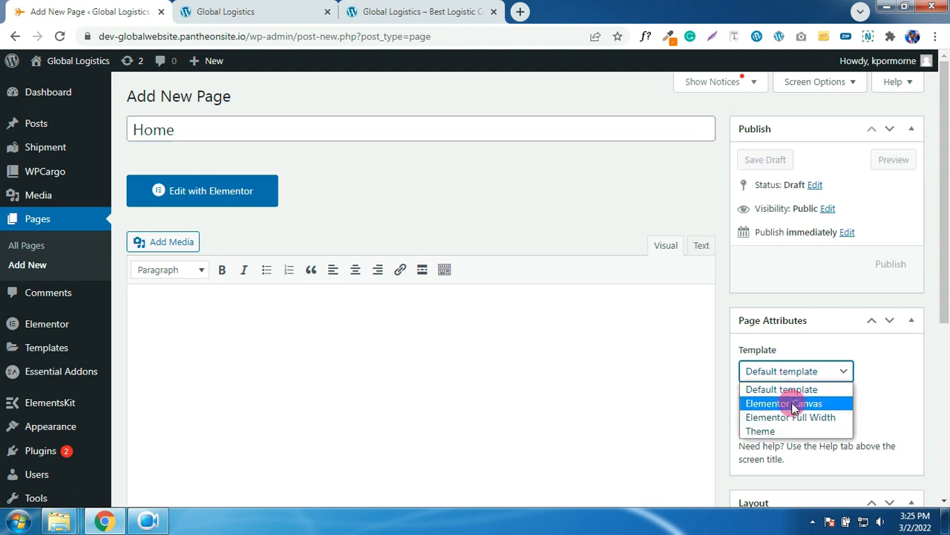
{"action": "left_click", "coordinate": [794, 417]}
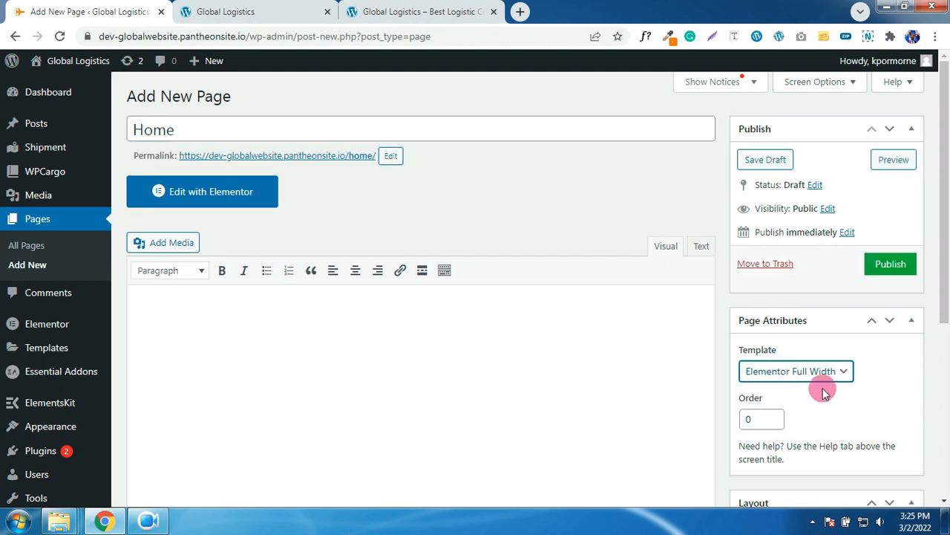
{"action": "left_click", "coordinate": [890, 267]}
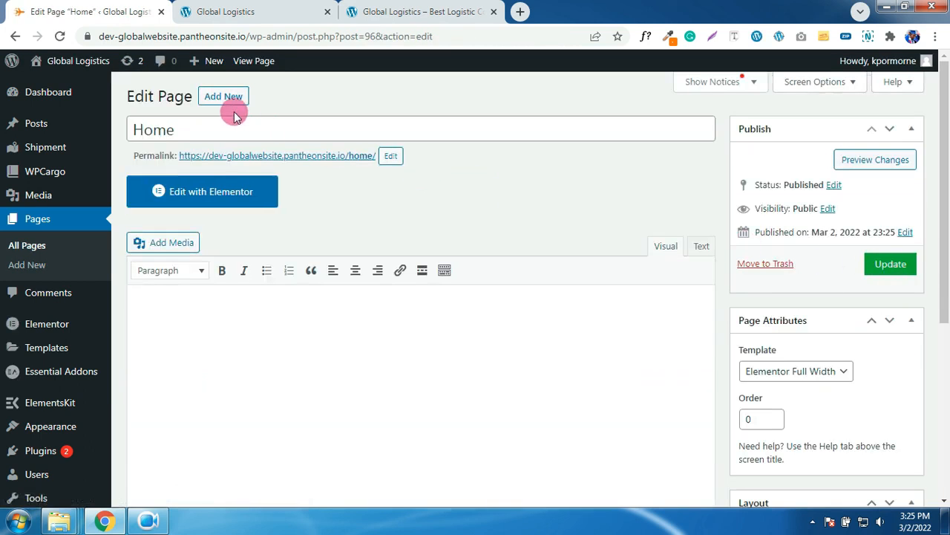
- Create and publish an About page using the Elementor Full Width template
{"action": "left_click", "coordinate": [222, 99]}
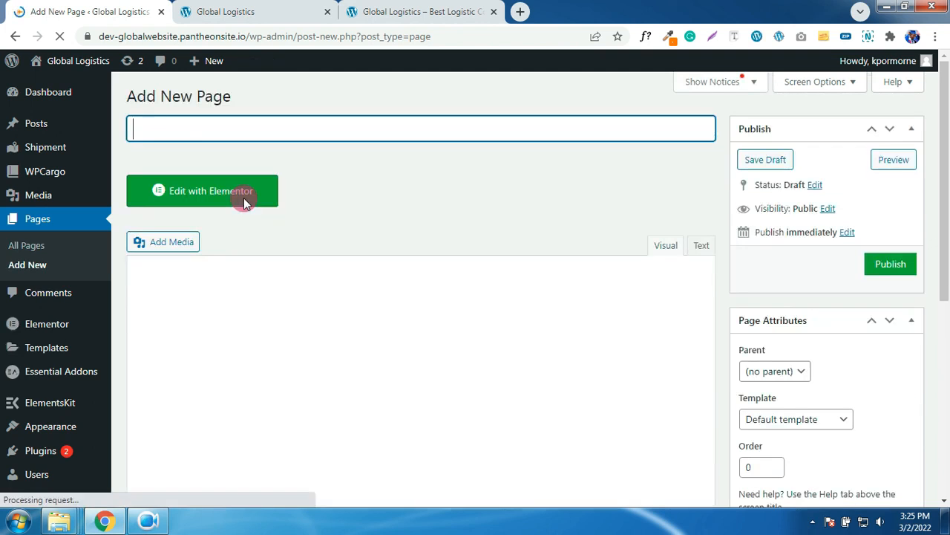
{"action": "type", "text": "About"}
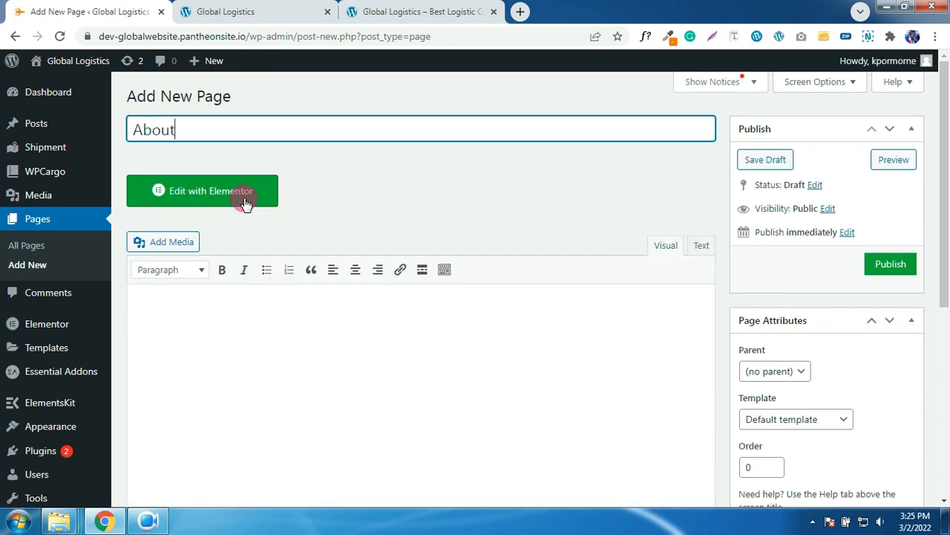
{"action": "left_click", "coordinate": [790, 425]}
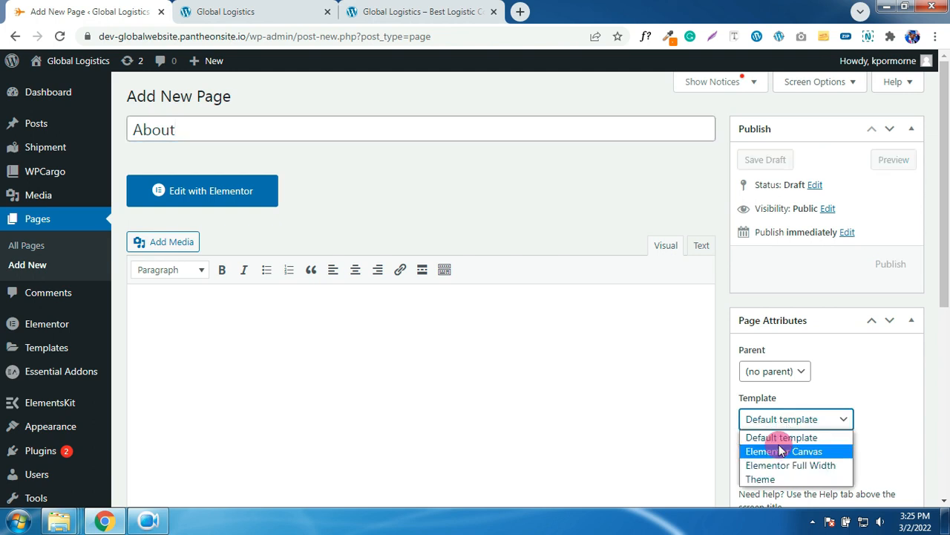
{"action": "left_click", "coordinate": [780, 464]}
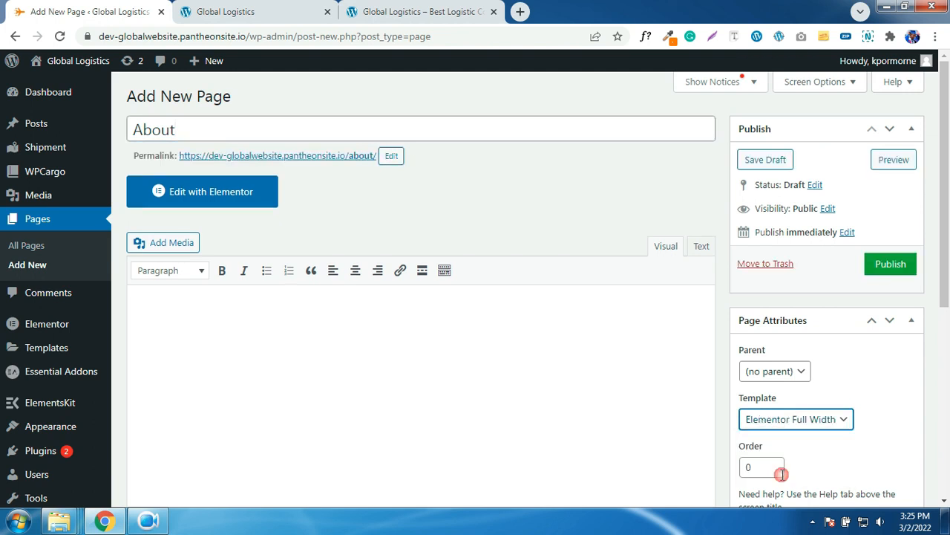
{"action": "left_click", "coordinate": [885, 266]}
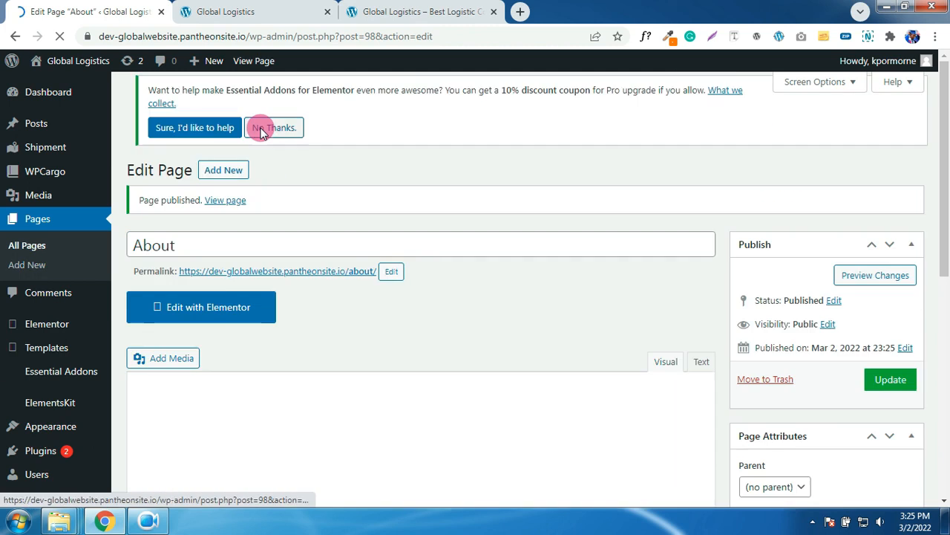
{"action": "left_click", "coordinate": [261, 130]}
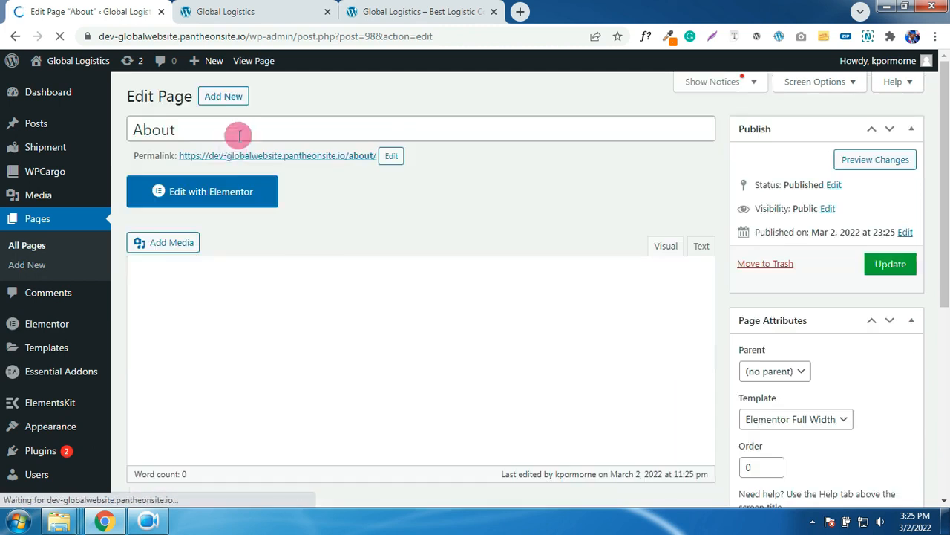
- Create and publish a Services page using the Elementor Full Width template
{"action": "left_click", "coordinate": [219, 101]}
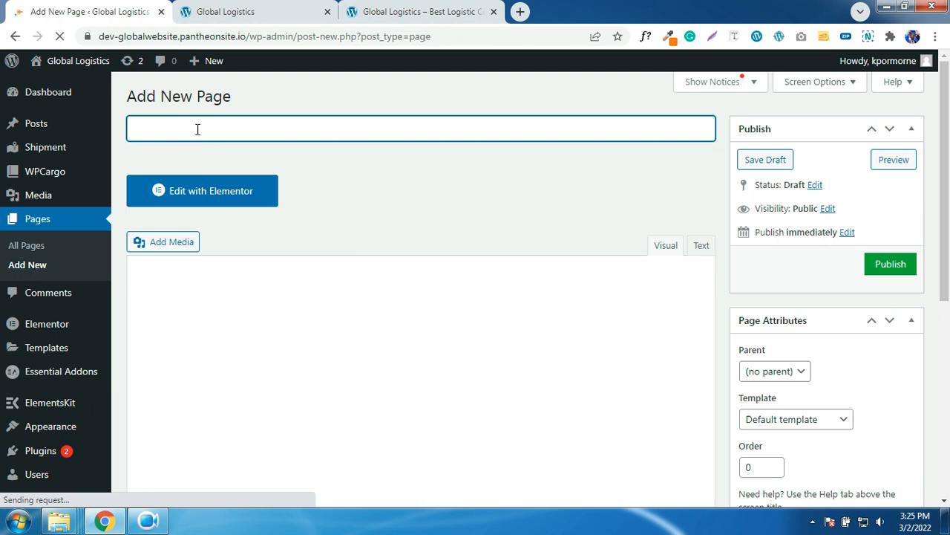
{"action": "type", "text": "Services"}
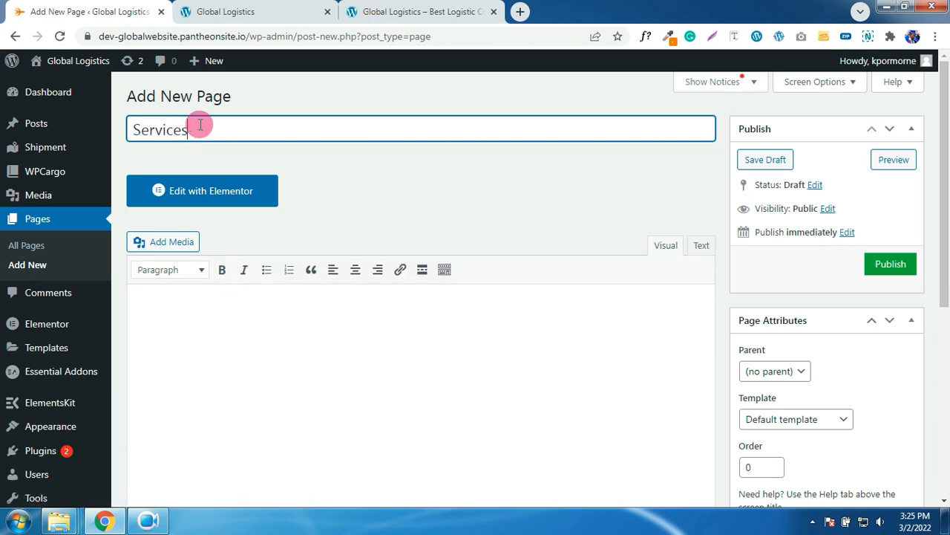
{"action": "left_click", "coordinate": [783, 422]}
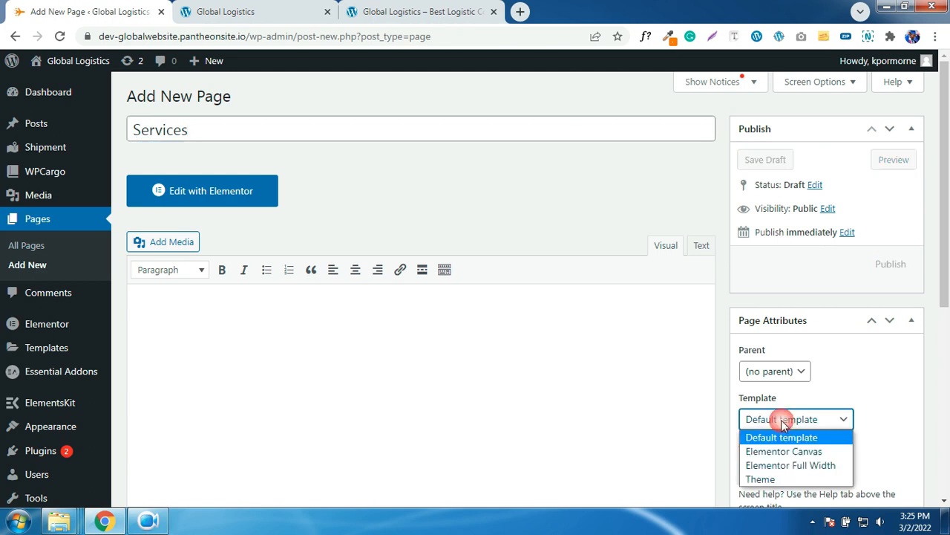
{"action": "left_click", "coordinate": [787, 465]}
{"action": "left_click", "coordinate": [891, 266]}
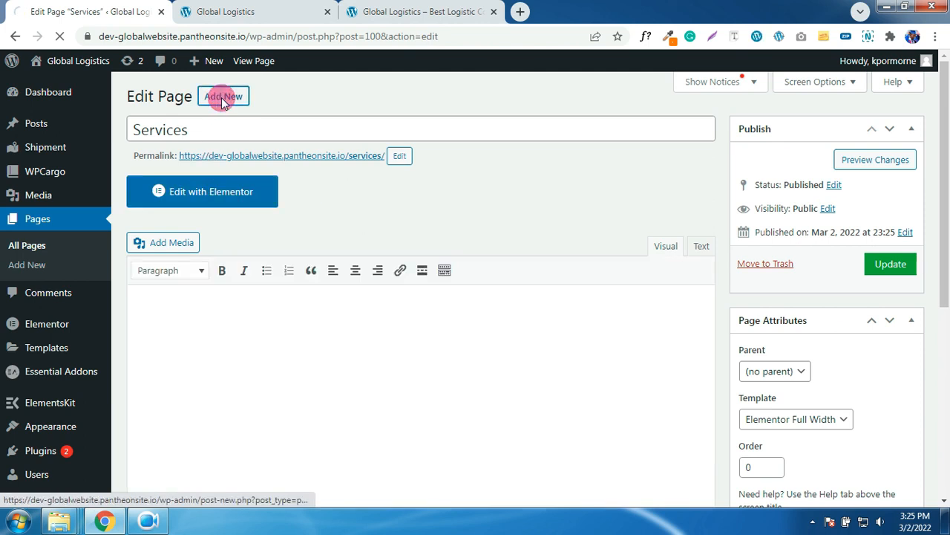
- Create and publish a Contact page using the Elementor Full Width template
{"action": "left_click", "coordinate": [223, 97]}
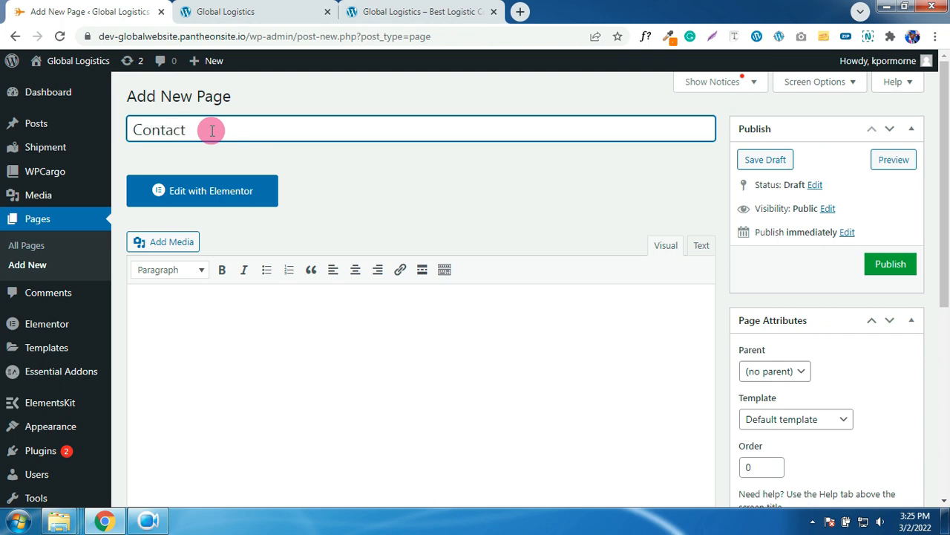
{"action": "left_click", "coordinate": [838, 420]}
{"action": "left_click", "coordinate": [803, 463]}
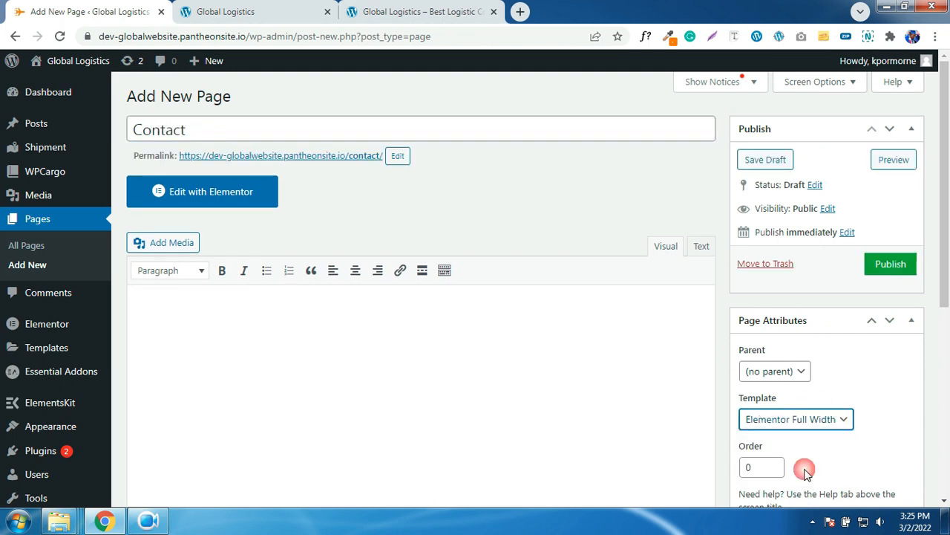
{"action": "left_click", "coordinate": [895, 264]}
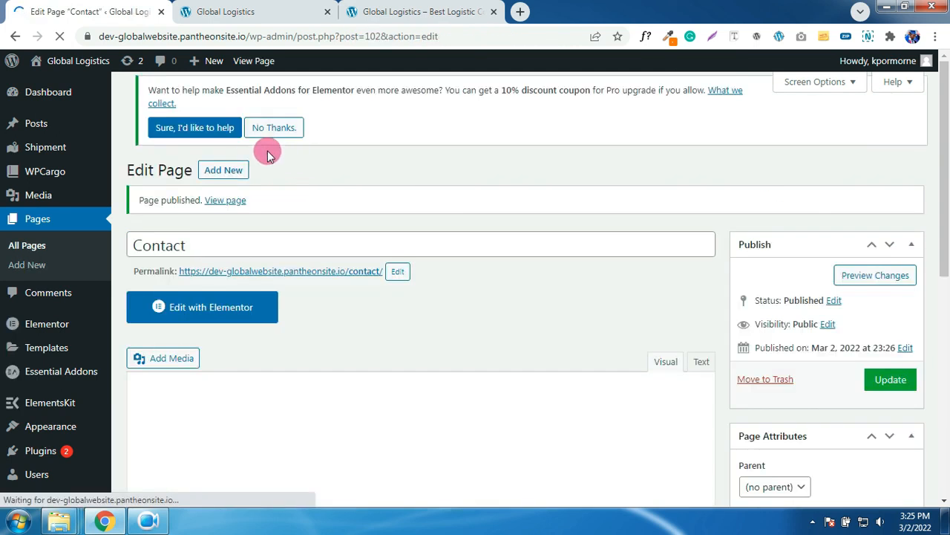
- Dismiss the Essential Addons notice and create a Blog page with the Default template
{"action": "left_click", "coordinate": [269, 185]}
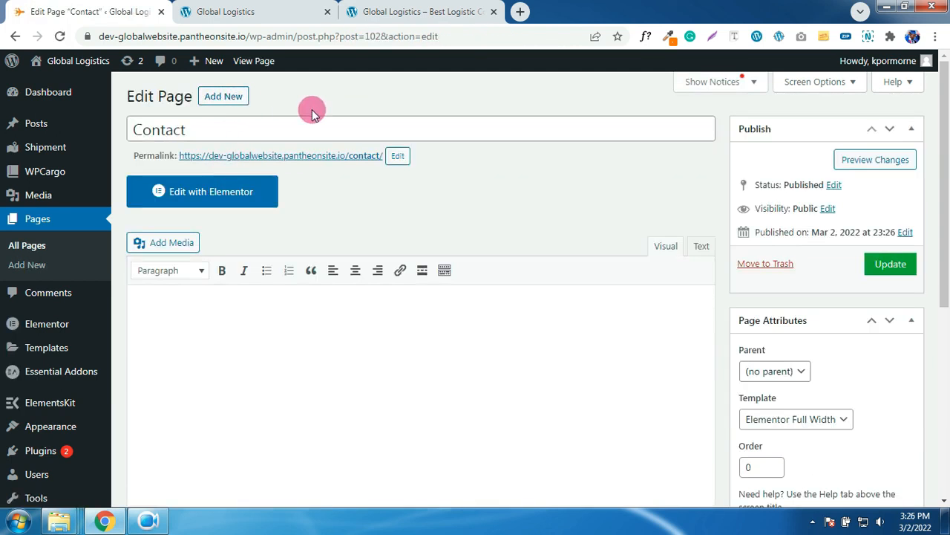
{"action": "left_click", "coordinate": [223, 95]}
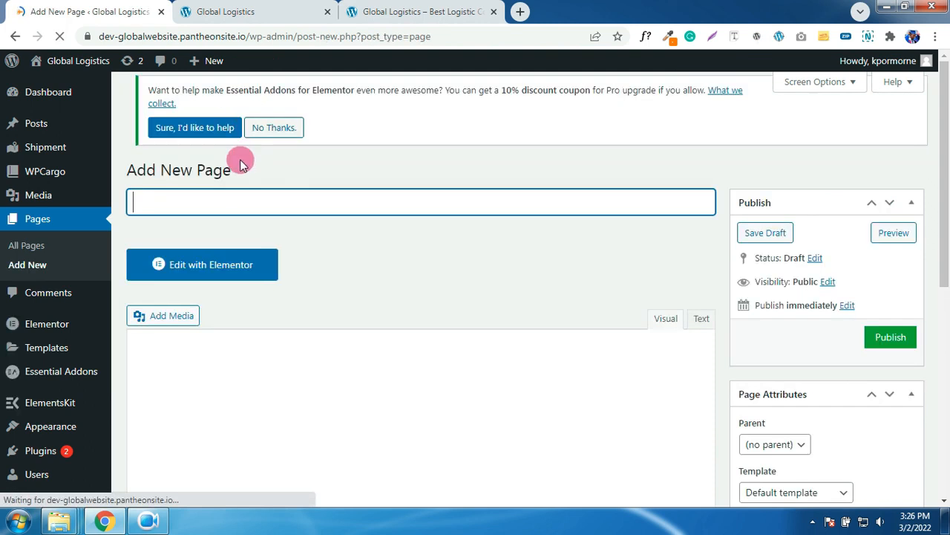
{"action": "left_click", "coordinate": [222, 131]}
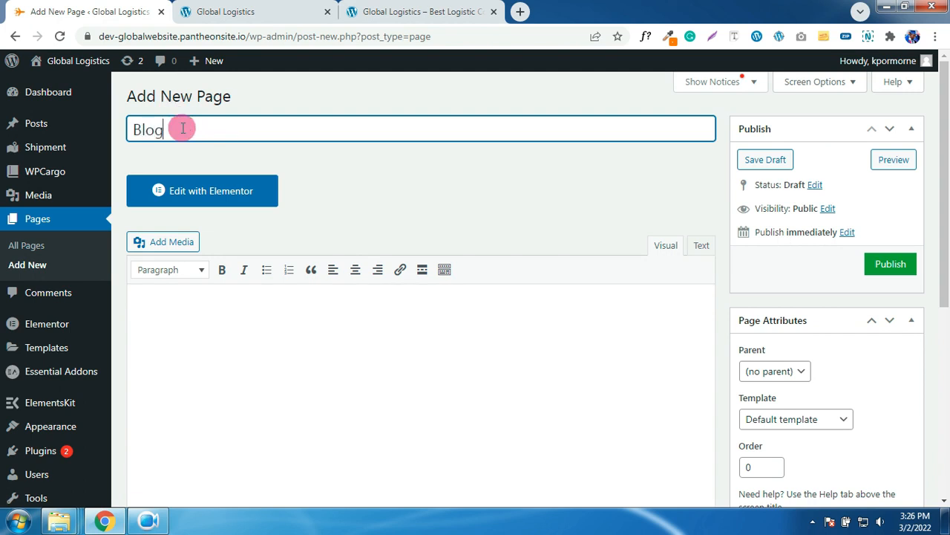
{"action": "left_click", "coordinate": [789, 421]}
{"action": "left_click", "coordinate": [823, 403]}
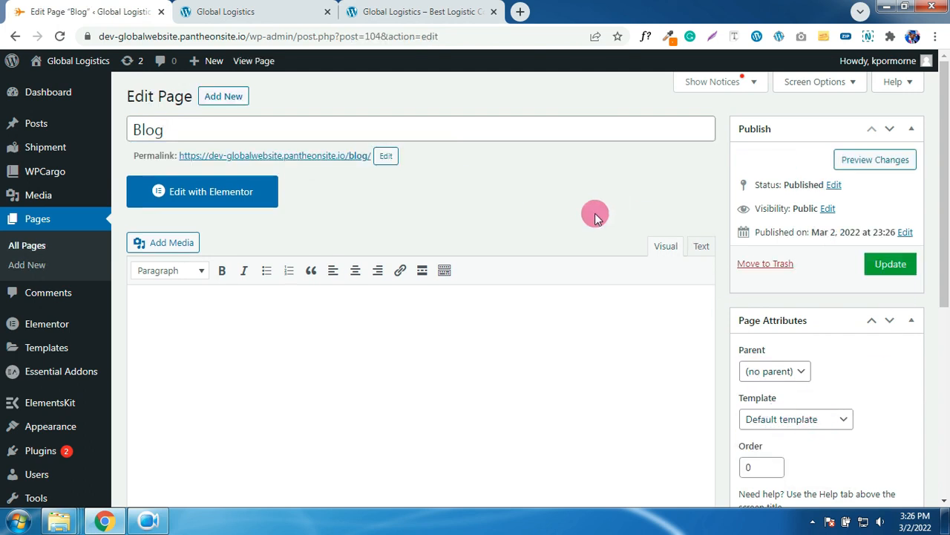
- Create a Track Packages page with the Elementor Full Width template and publish it
{"action": "left_click", "coordinate": [232, 104]}
{"action": "type", "text": "Track Packages"}
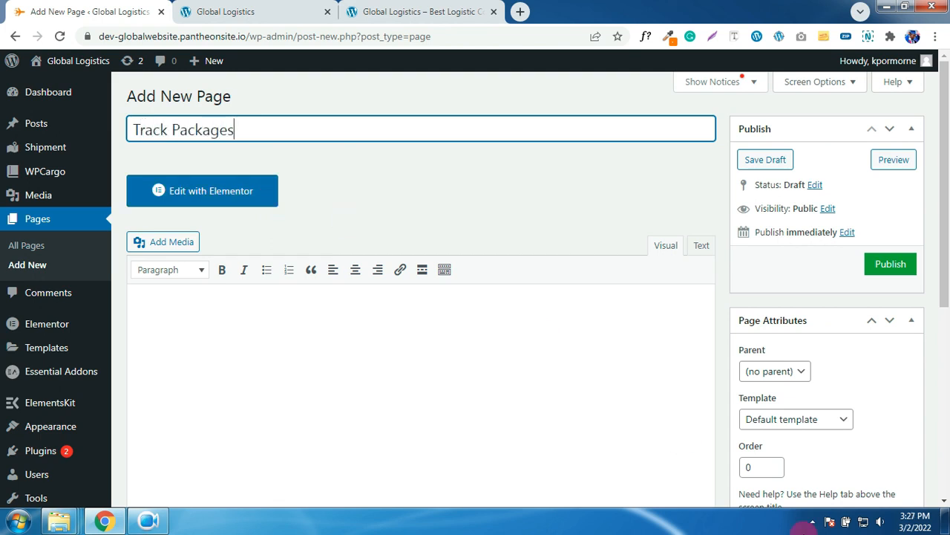
{"action": "left_click", "coordinate": [796, 418]}
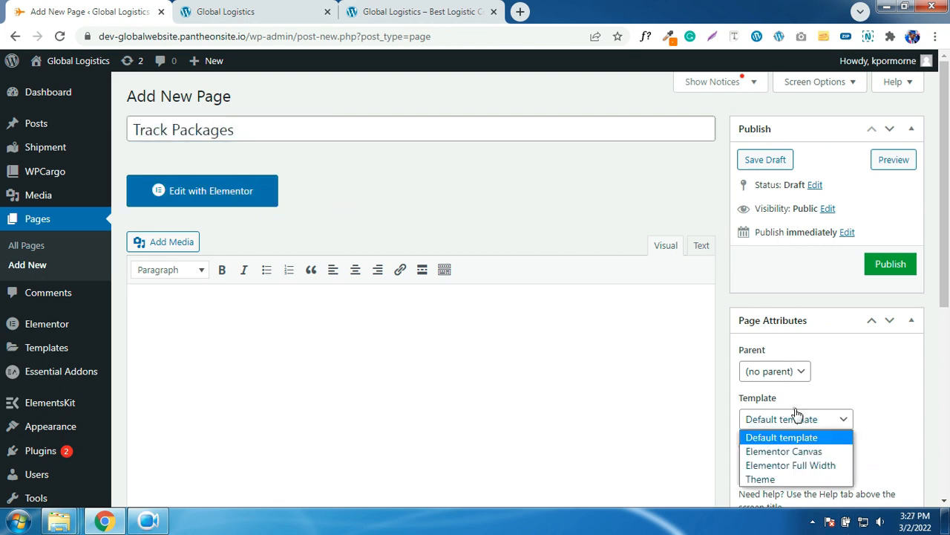
{"action": "left_click", "coordinate": [798, 465]}
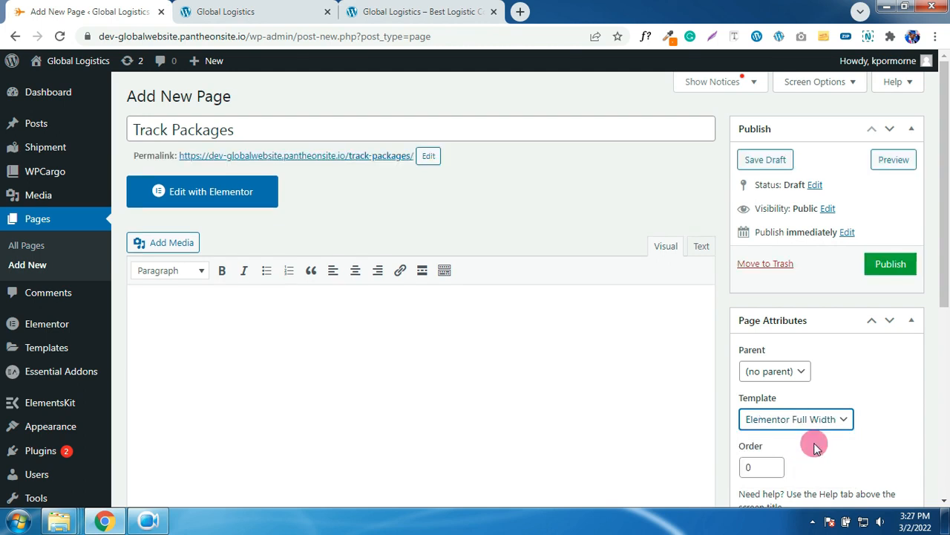
{"action": "left_click", "coordinate": [891, 266]}
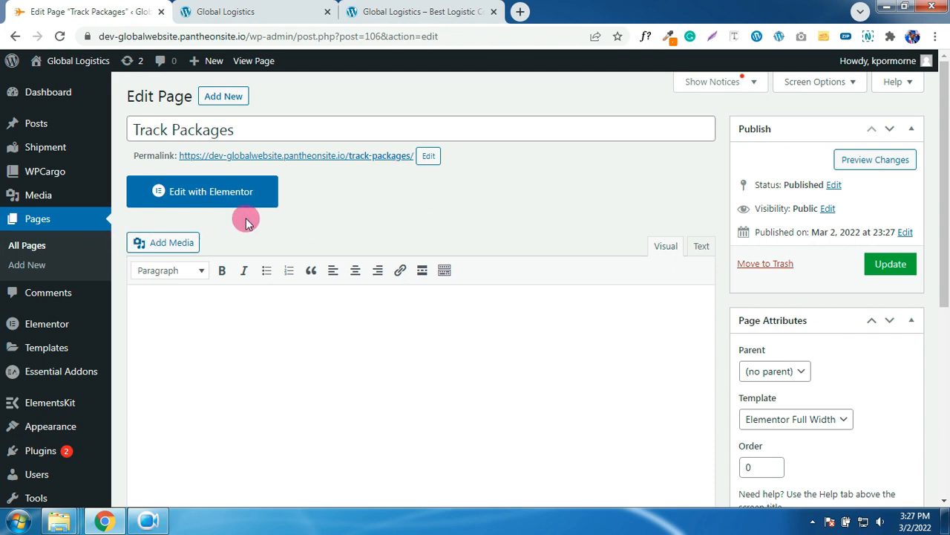
- Name a new navigation menu 'Main Menu' and create it
{"action": "mouse_move", "coordinate": [27, 428]}
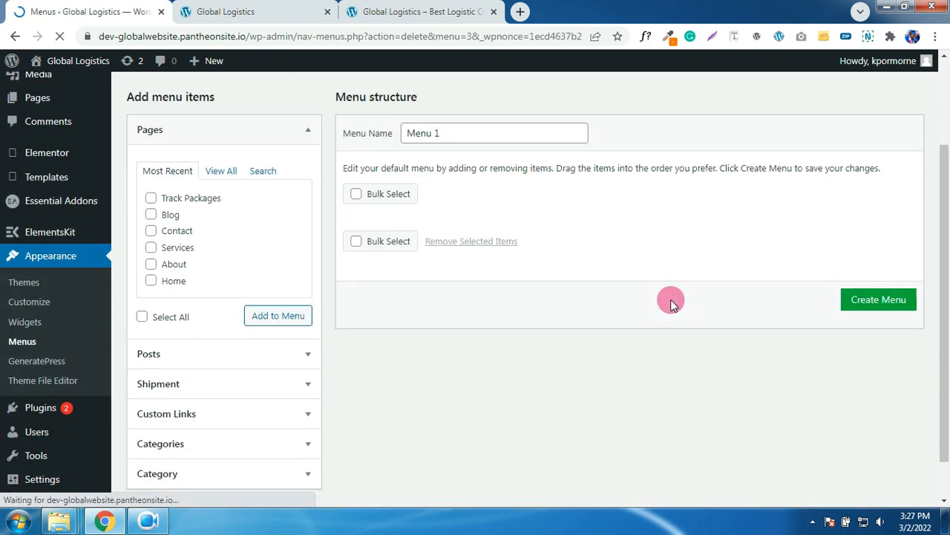
{"action": "scroll", "coordinate": [673, 300], "scroll_direction": "down", "scroll_amount": 1}
{"action": "scroll", "coordinate": [593, 285], "scroll_direction": "up", "scroll_amount": 2}
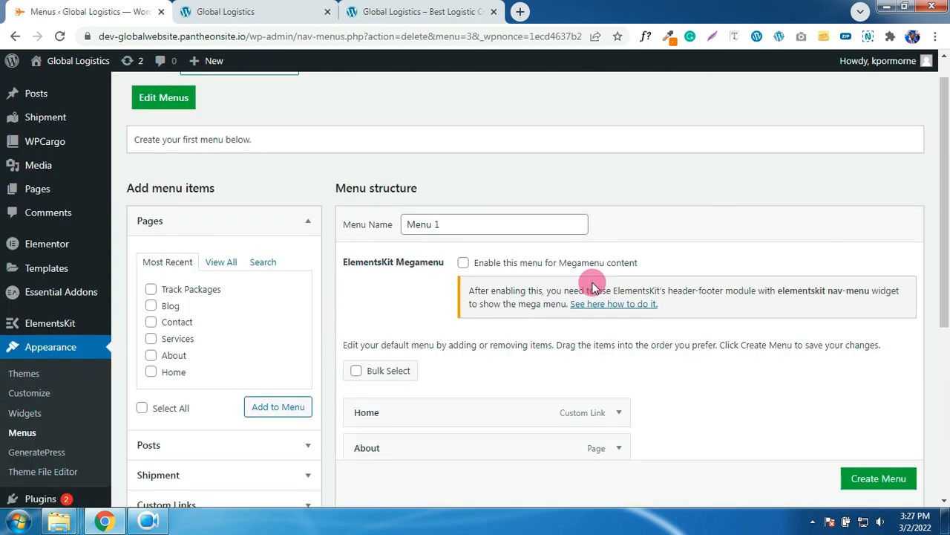
{"action": "scroll", "coordinate": [593, 286], "scroll_direction": "down", "scroll_amount": 2}
{"action": "scroll", "coordinate": [592, 282], "scroll_direction": "up", "scroll_amount": 1}
{"action": "scroll", "coordinate": [592, 282], "scroll_direction": "up", "scroll_amount": 1}
{"action": "left_click", "coordinate": [474, 224]}
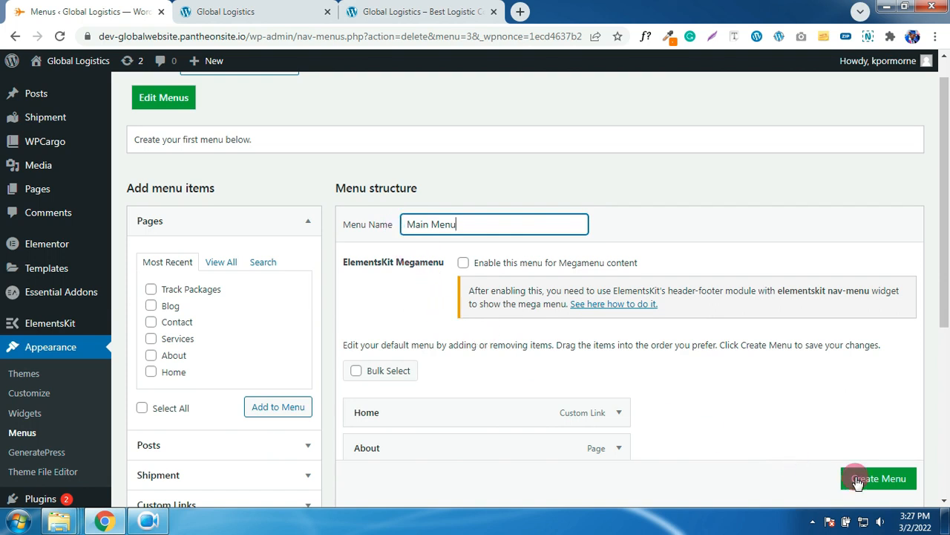
{"action": "scroll", "coordinate": [872, 484], "scroll_direction": "down", "scroll_amount": 1}
{"action": "left_click", "coordinate": [879, 478]}
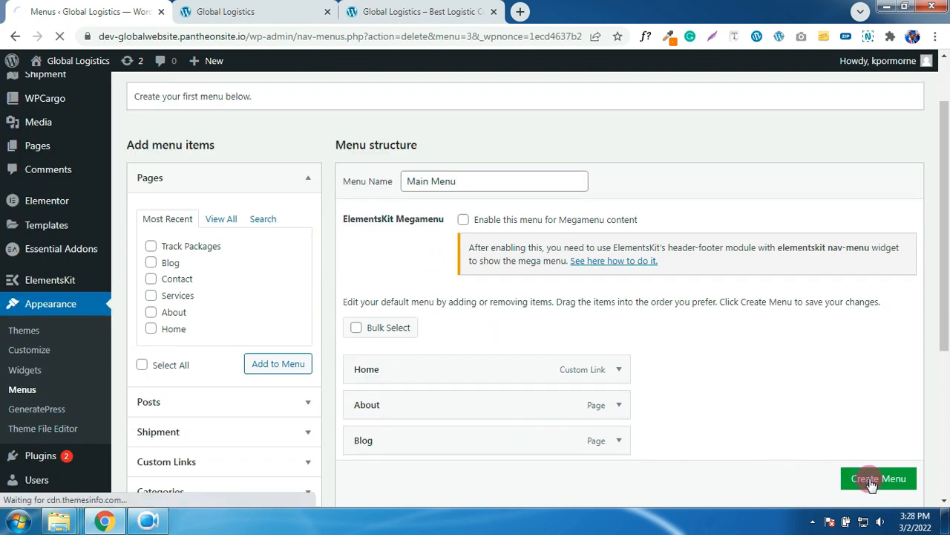
- Add all site pages to Main Menu, remove the Home custom link, and save
{"action": "scroll", "coordinate": [756, 423], "scroll_direction": "down", "scroll_amount": 3}
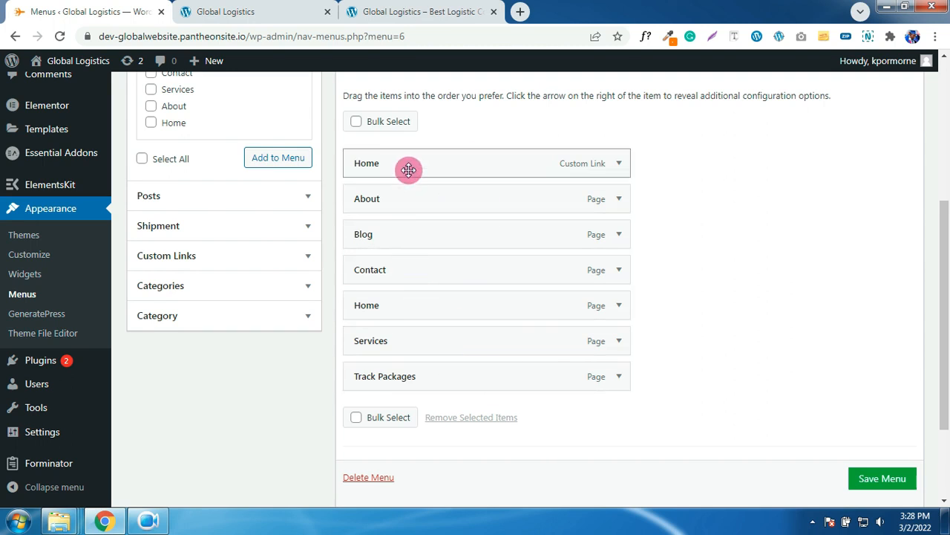
{"action": "scroll", "coordinate": [431, 358], "scroll_direction": "up", "scroll_amount": 2}
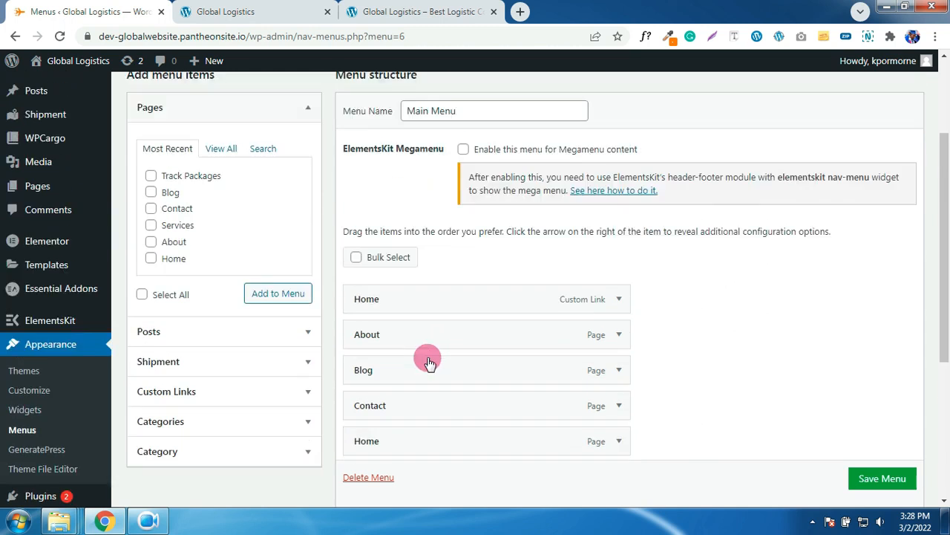
{"action": "left_click", "coordinate": [221, 153]}
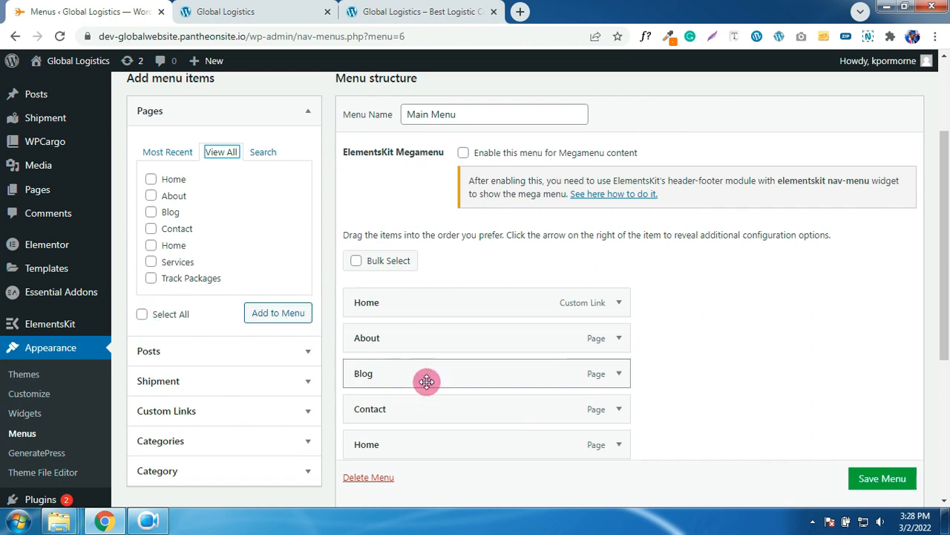
{"action": "scroll", "coordinate": [437, 414], "scroll_direction": "down", "scroll_amount": 2}
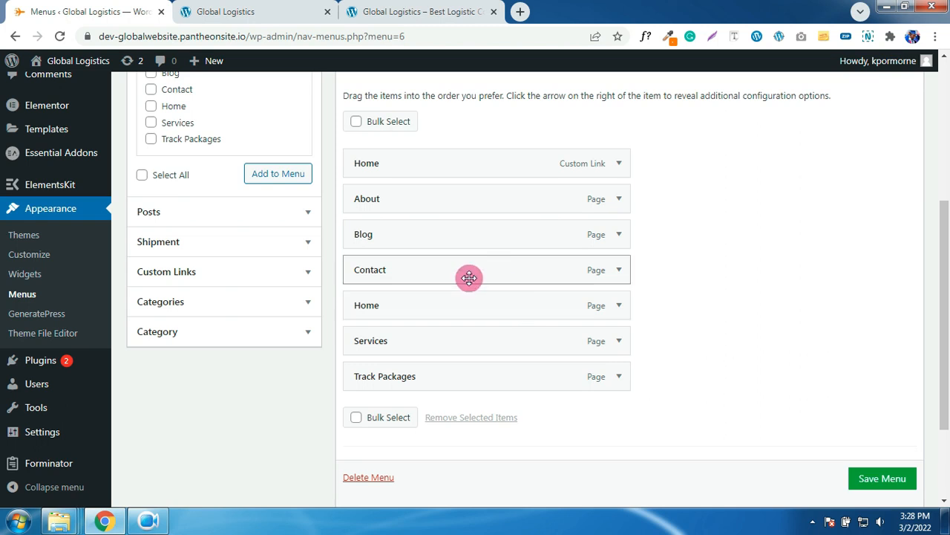
{"action": "left_click", "coordinate": [618, 164]}
{"action": "left_click", "coordinate": [376, 303]}
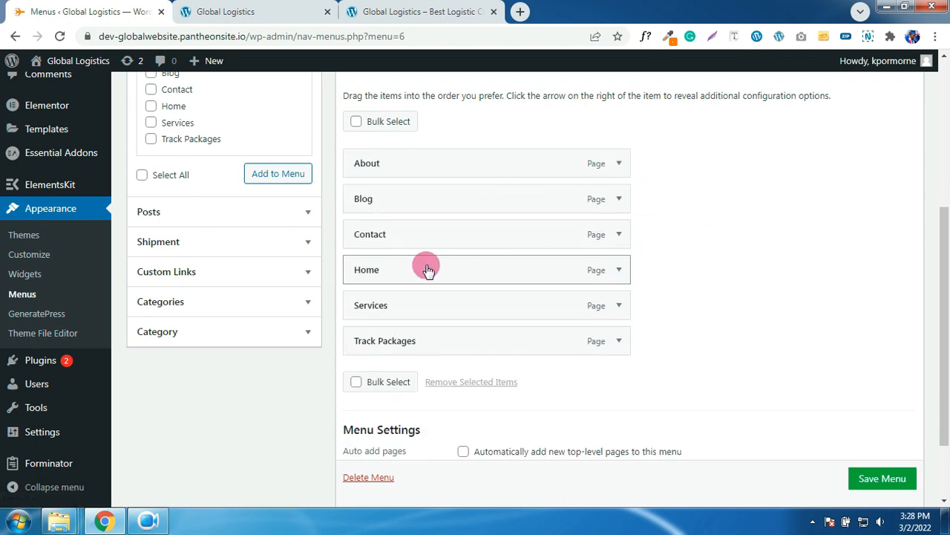
{"action": "left_click", "coordinate": [882, 478]}
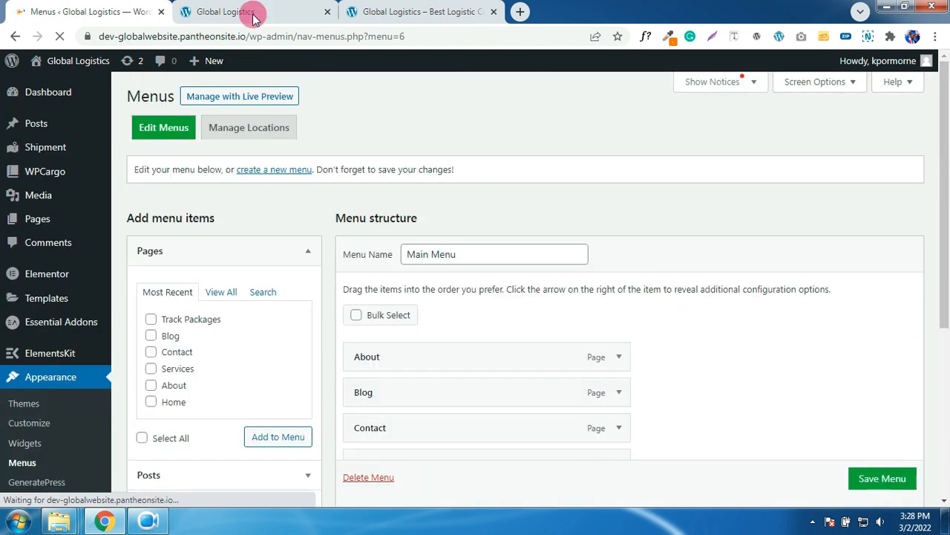
- Reload the live site to check the new menu, then return to the menu editor
{"action": "left_click", "coordinate": [252, 16]}
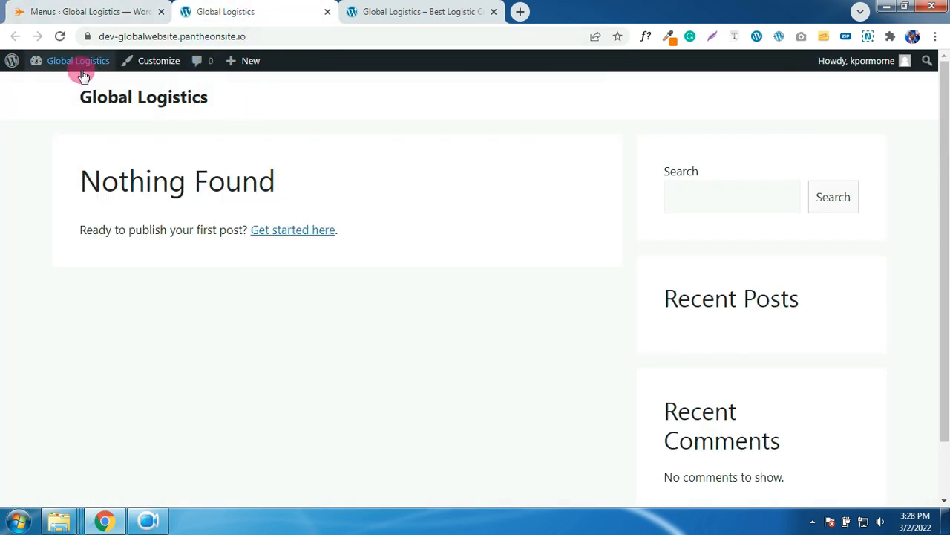
{"action": "left_click", "coordinate": [61, 37]}
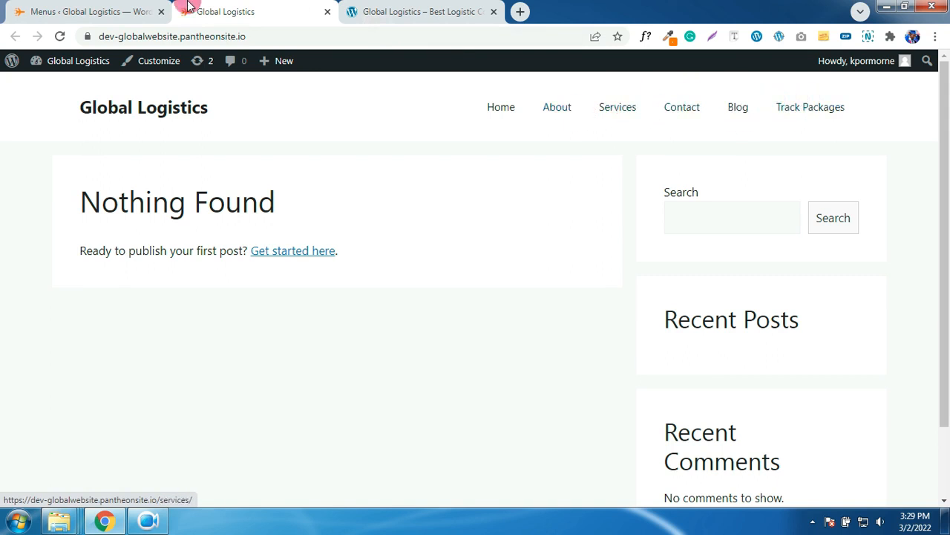
{"action": "left_click", "coordinate": [126, 11]}
{"action": "scroll", "coordinate": [692, 312], "scroll_direction": "down", "scroll_amount": 3}
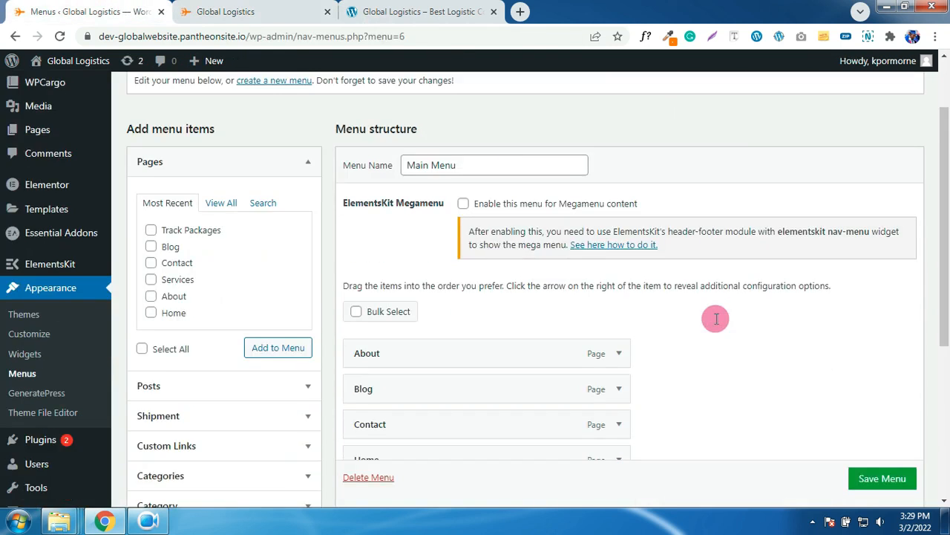
{"action": "scroll", "coordinate": [681, 291], "scroll_direction": "down", "scroll_amount": 1}
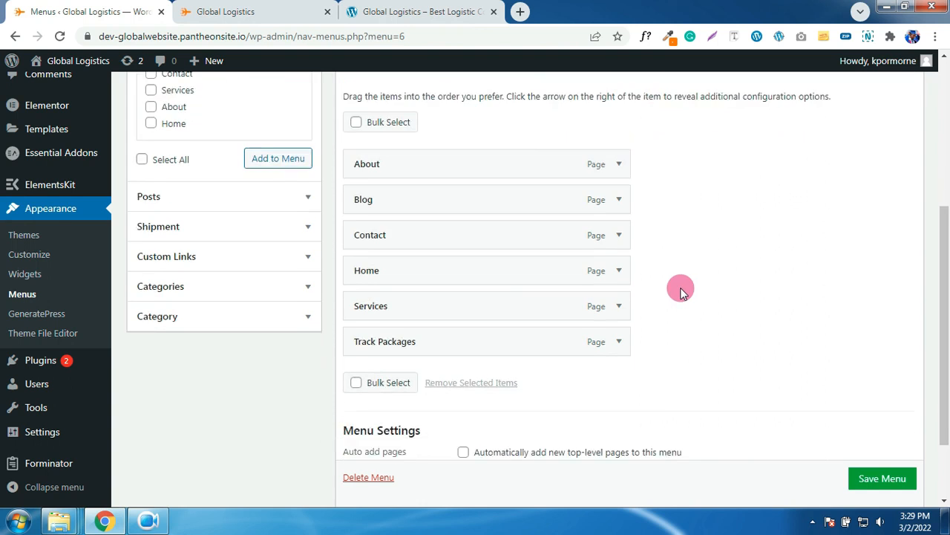
{"action": "scroll", "coordinate": [681, 291], "scroll_direction": "up", "scroll_amount": 1}
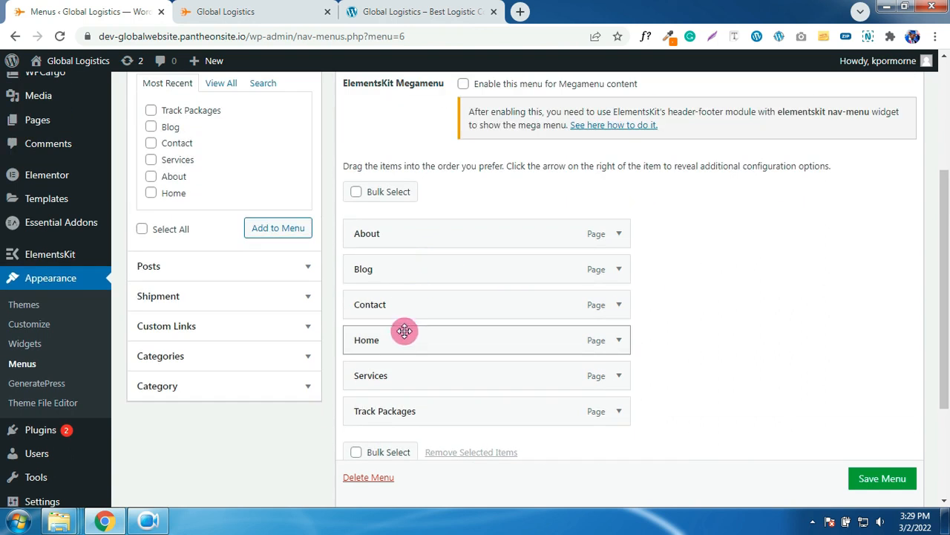
- Reorder the menu items to Home, About, Services, Track Packages, Contact, Blog
{"action": "left_click_drag", "start_coordinate": [404, 343], "coordinate": [405, 227]}
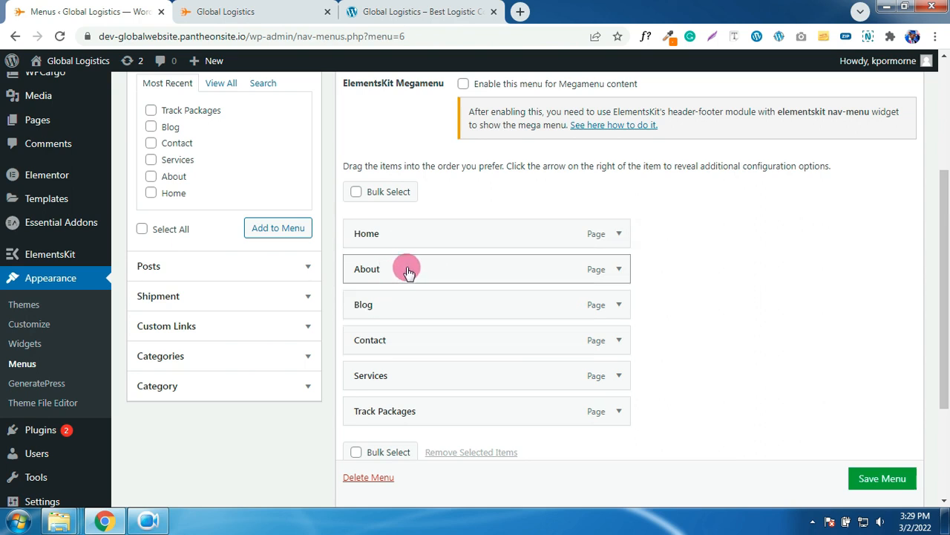
{"action": "left_click_drag", "start_coordinate": [391, 373], "coordinate": [412, 305]}
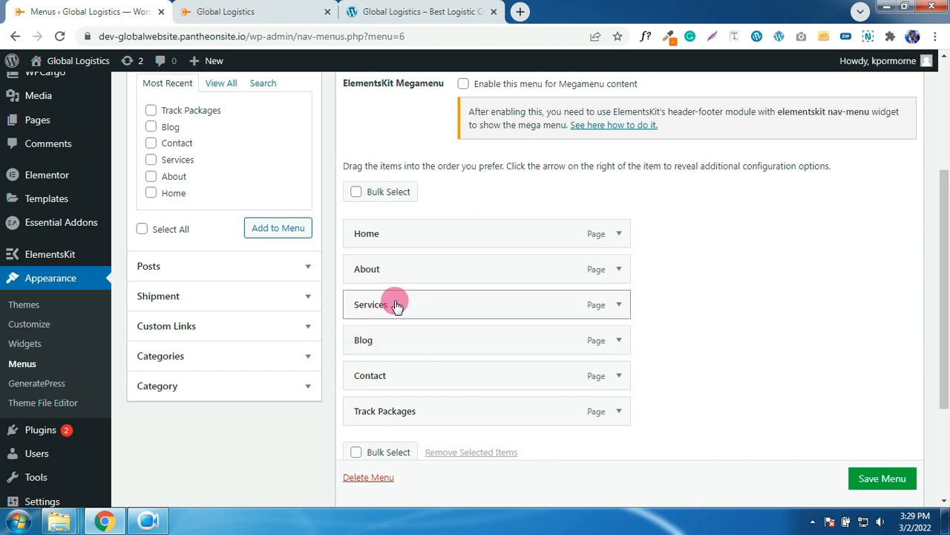
{"action": "left_click_drag", "start_coordinate": [392, 307], "coordinate": [468, 308]}
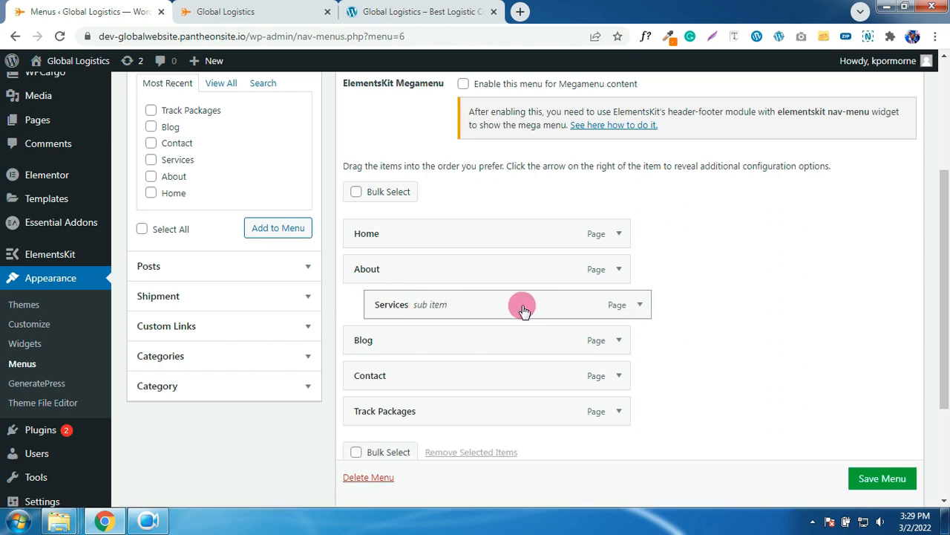
{"action": "mouse_move", "coordinate": [512, 312]}
{"action": "left_mouse_down"}
{"action": "mouse_move", "coordinate": [480, 311]}
{"action": "mouse_move", "coordinate": [505, 311]}
{"action": "left_mouse_up"}
{"action": "scroll", "coordinate": [516, 317], "scroll_direction": "down", "scroll_amount": 1}
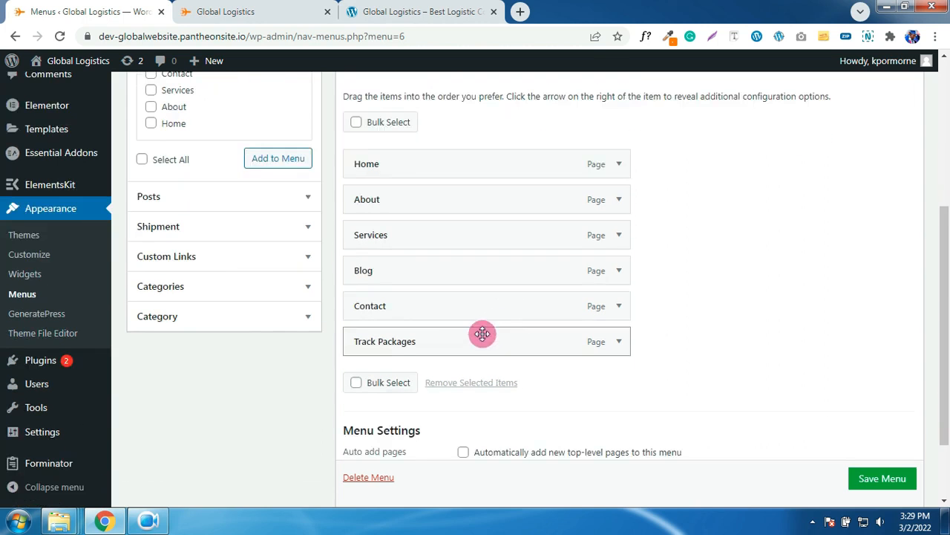
{"action": "left_click_drag", "start_coordinate": [443, 349], "coordinate": [443, 270]}
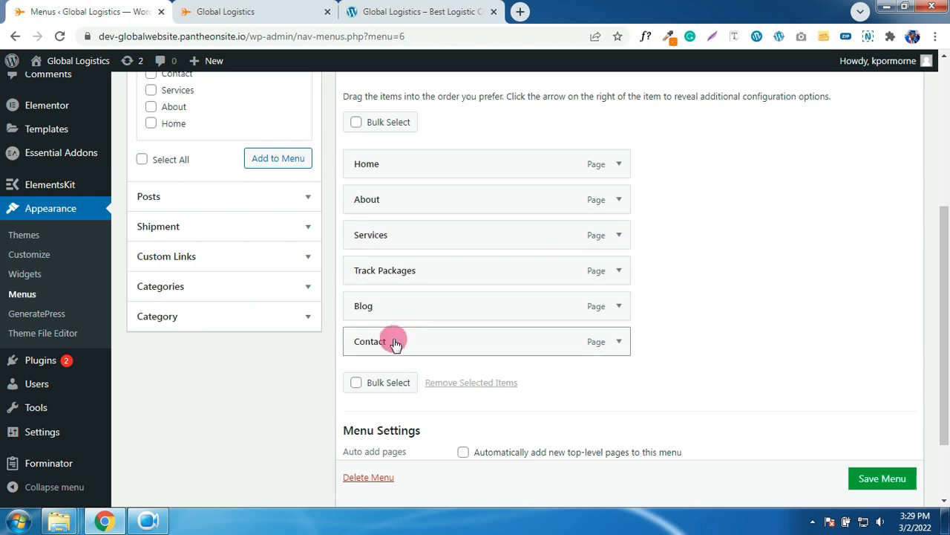
{"action": "left_click_drag", "start_coordinate": [396, 347], "coordinate": [384, 305]}
- Set Primary Menu as the menu's display location and recheck the live site
{"action": "scroll", "coordinate": [661, 329], "scroll_direction": "down", "scroll_amount": 2}
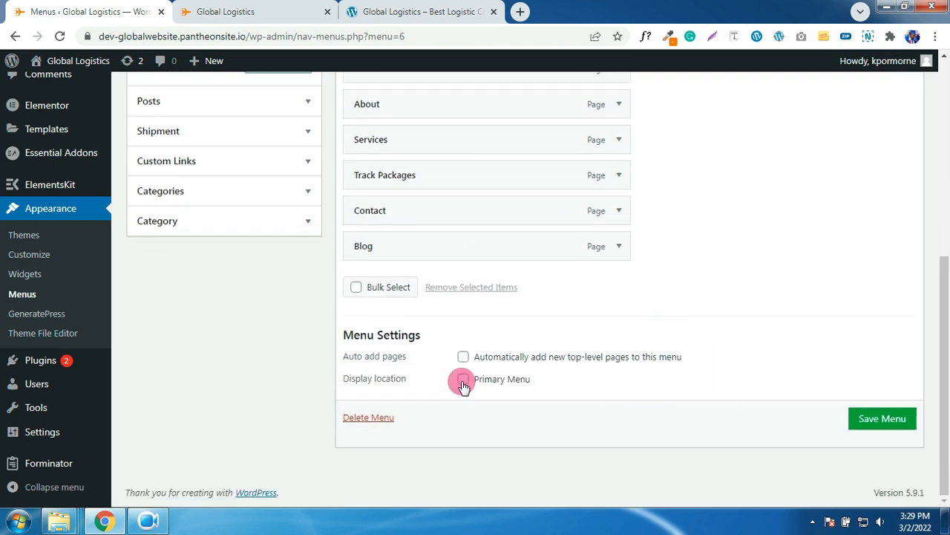
{"action": "left_click", "coordinate": [462, 380]}
{"action": "scroll", "coordinate": [646, 136], "scroll_direction": "up", "scroll_amount": 5}
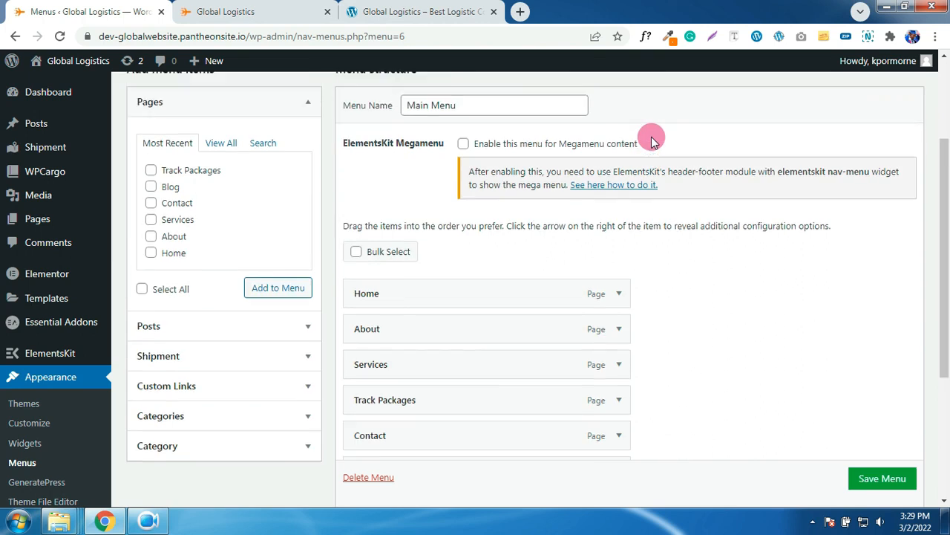
{"action": "left_click", "coordinate": [266, 6]}
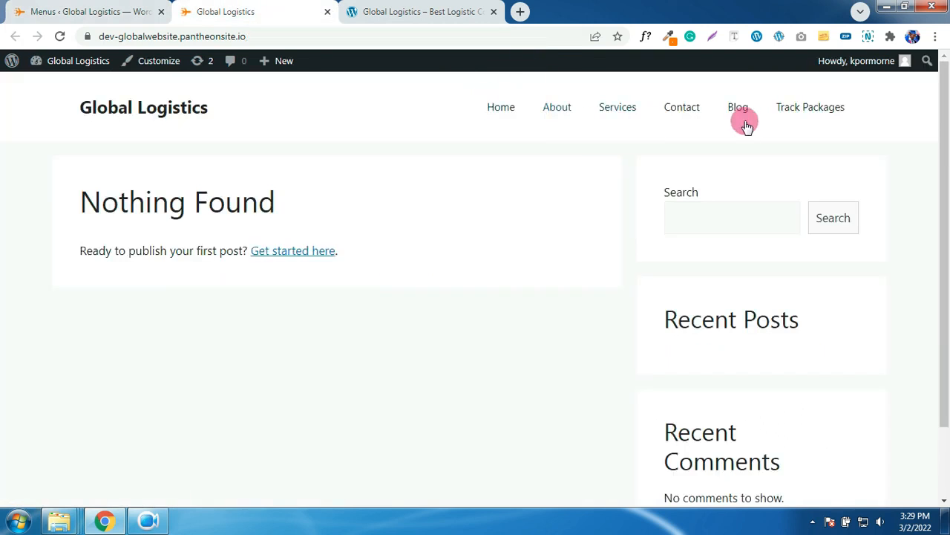
{"action": "left_click", "coordinate": [123, 12]}
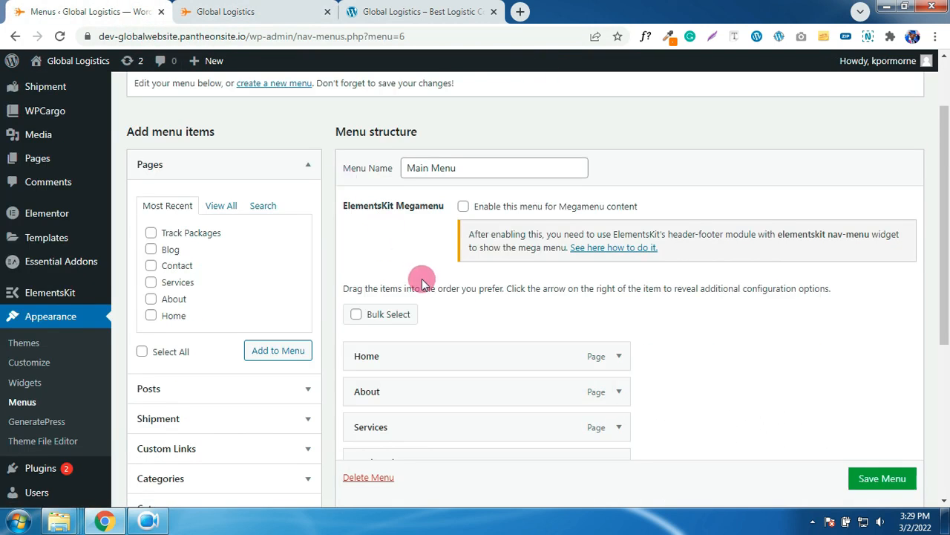
{"action": "scroll", "coordinate": [421, 272], "scroll_direction": "down", "scroll_amount": 3}
{"action": "scroll", "coordinate": [449, 333], "scroll_direction": "down", "scroll_amount": 2}
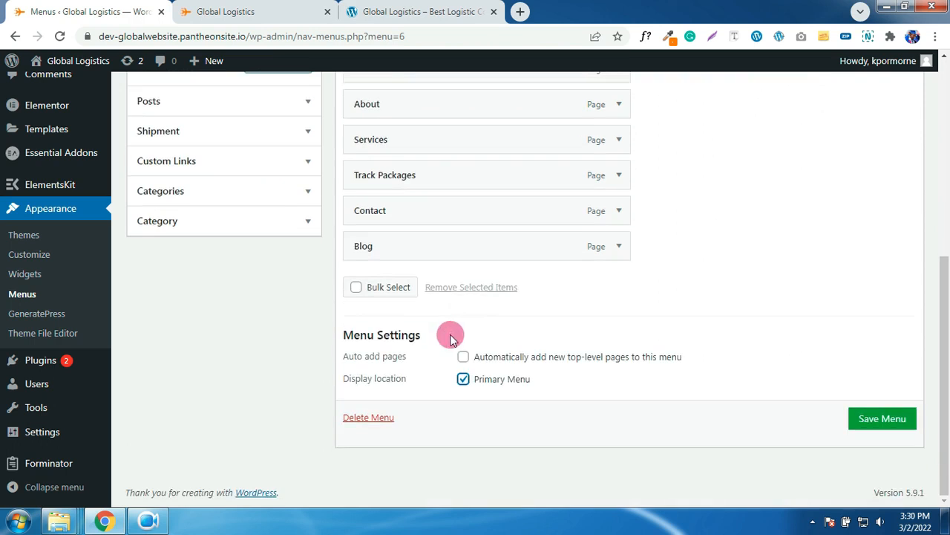
- Save the reordered Main Menu and reload the live site to confirm the header order
{"action": "left_click", "coordinate": [871, 428]}
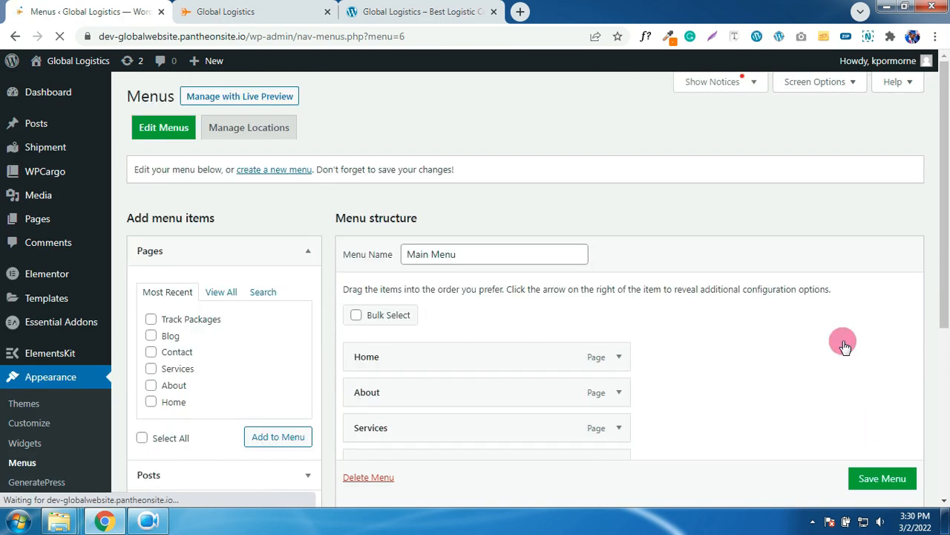
{"action": "left_click", "coordinate": [258, 16]}
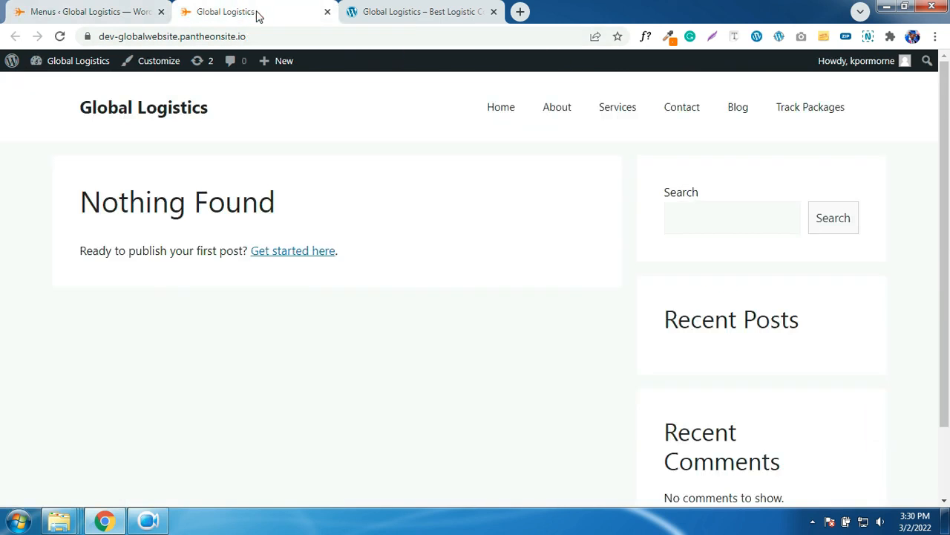
{"action": "left_click", "coordinate": [57, 36]}
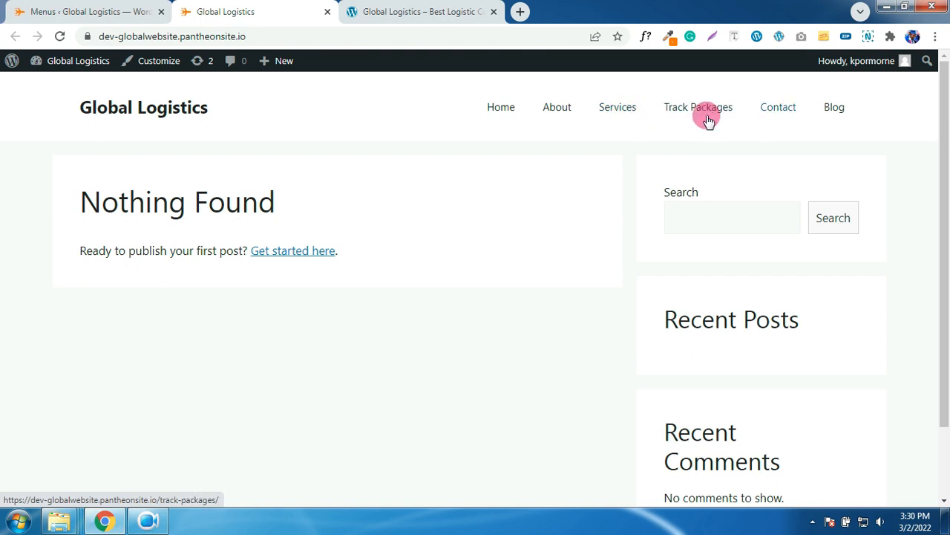
{"action": "left_click", "coordinate": [133, 8]}
{"action": "scroll", "coordinate": [127, 186], "scroll_direction": "down", "scroll_amount": 2}
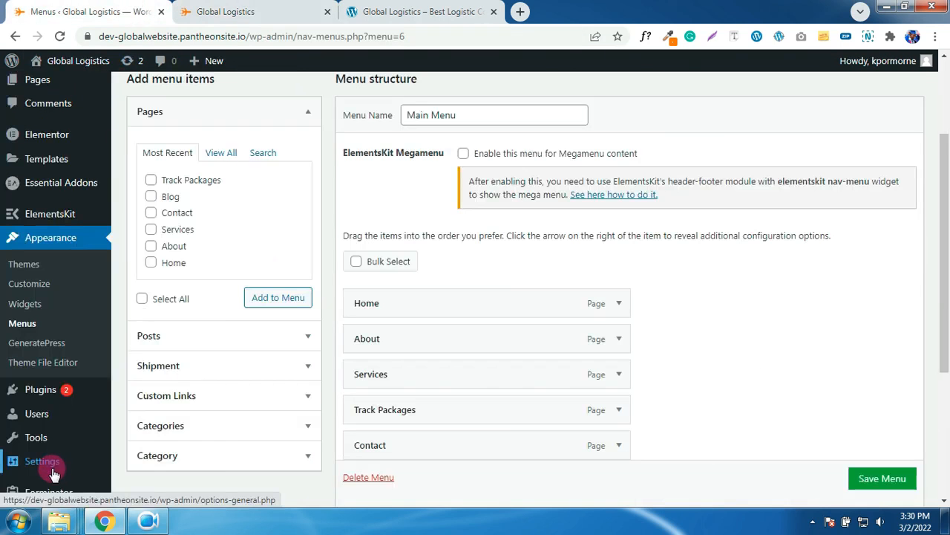
{"action": "mouse_move", "coordinate": [53, 473]}
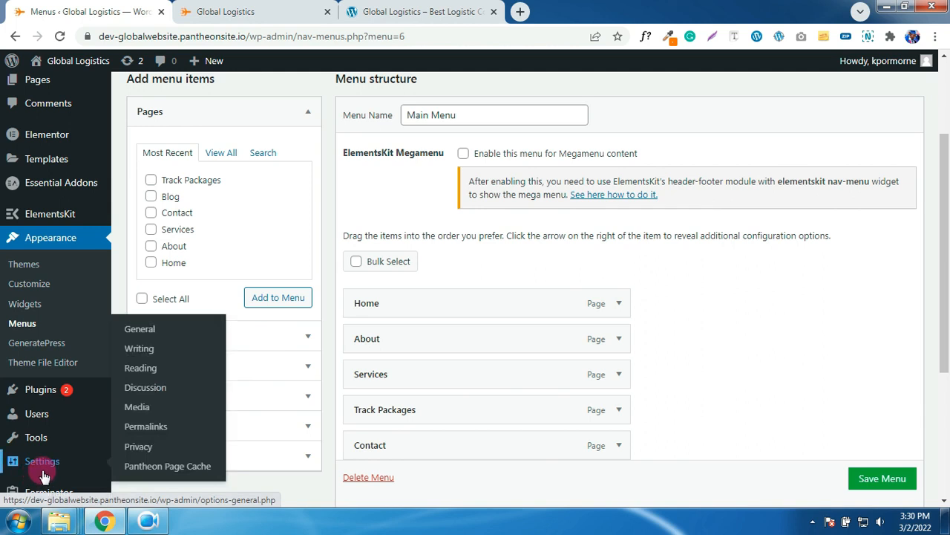
- Replace the tagline with 'The best courier company in Ghana' in General Settings and save
{"action": "left_click", "coordinate": [143, 336]}
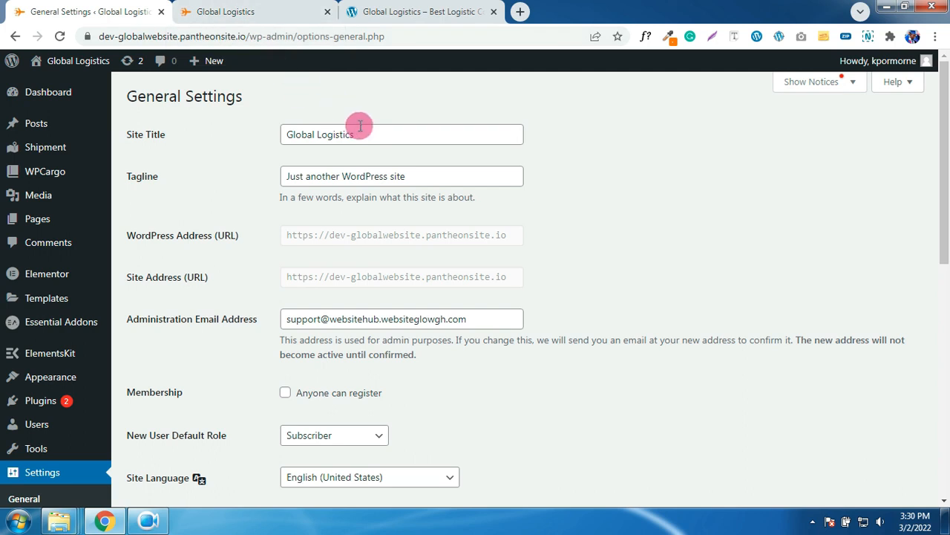
{"action": "left_click", "coordinate": [396, 178]}
{"action": "left_click_drag", "start_coordinate": [418, 176], "coordinate": [275, 180]}
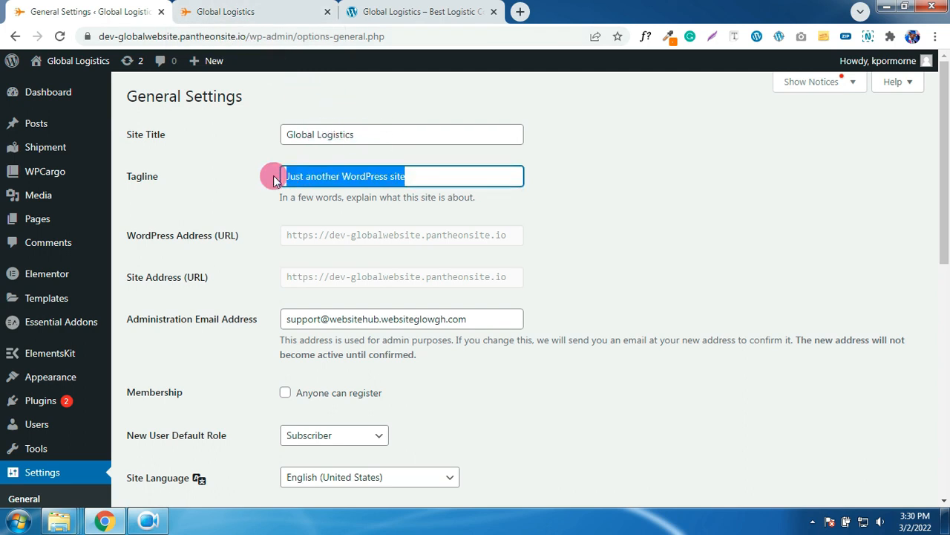
{"action": "type", "text": "The best courier company in Ghana"}
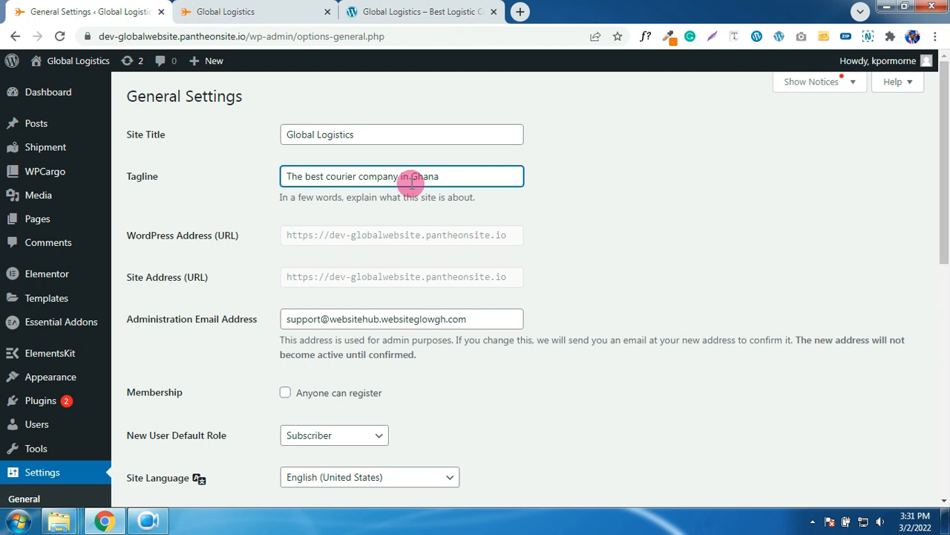
{"action": "scroll", "coordinate": [483, 223], "scroll_direction": "down", "scroll_amount": 10}
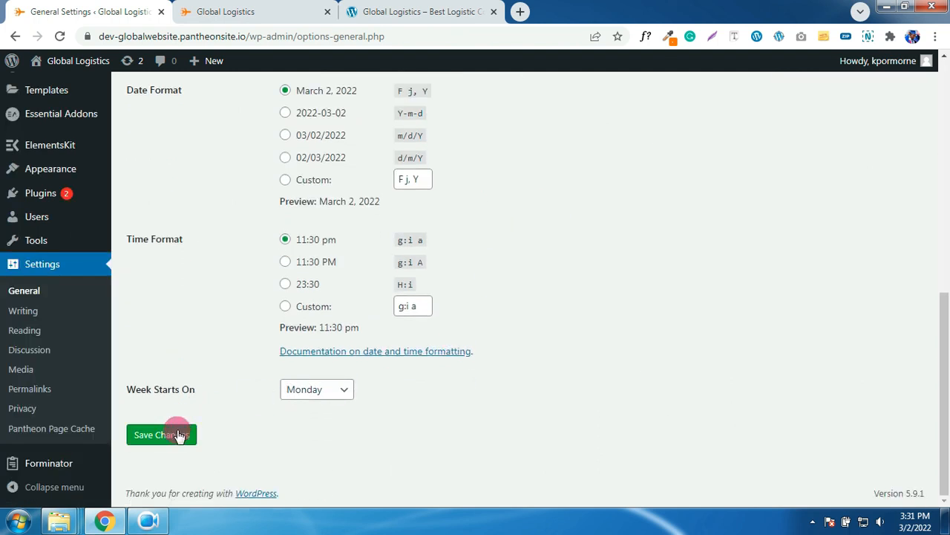
{"action": "left_click", "coordinate": [178, 432]}
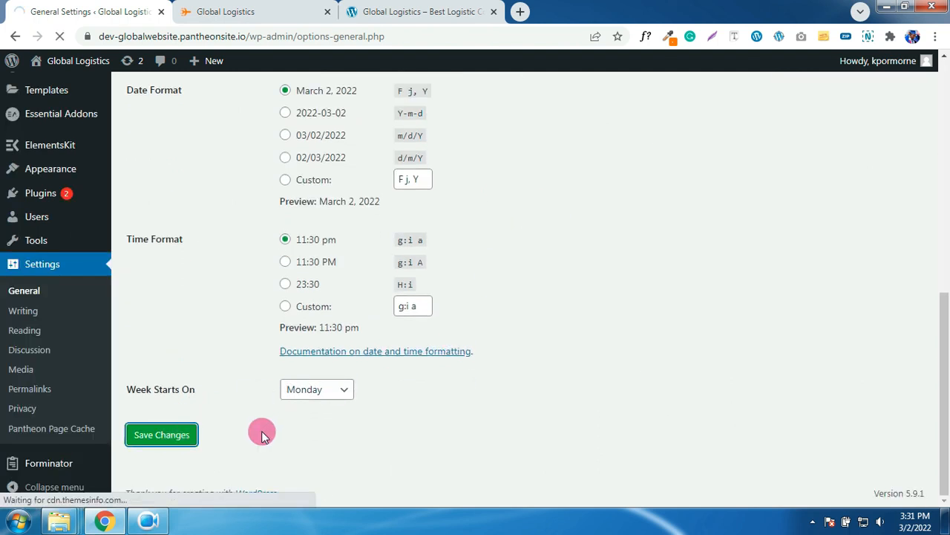
{"action": "scroll", "coordinate": [186, 421], "scroll_direction": "down", "scroll_amount": 3}
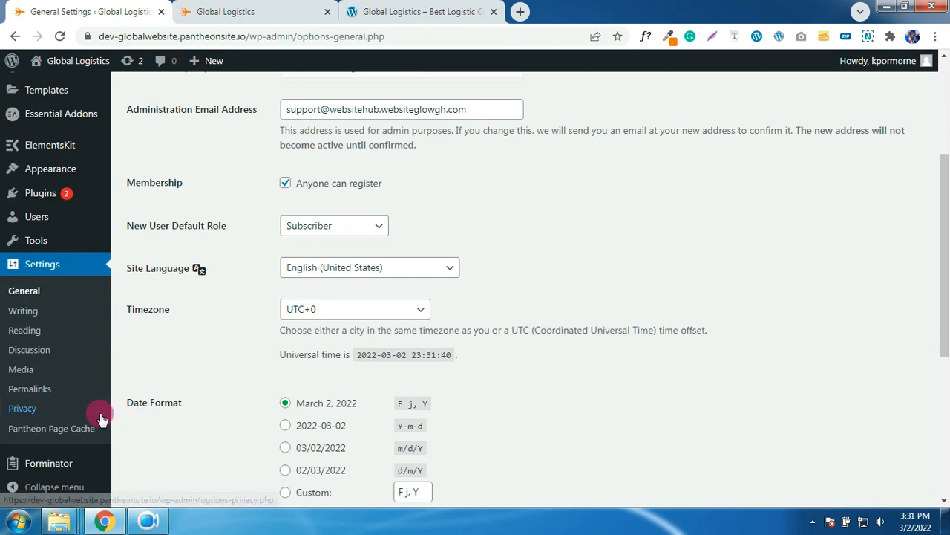
- Set the homepage to the static Home page and the posts page to Blog
{"action": "left_click", "coordinate": [25, 330]}
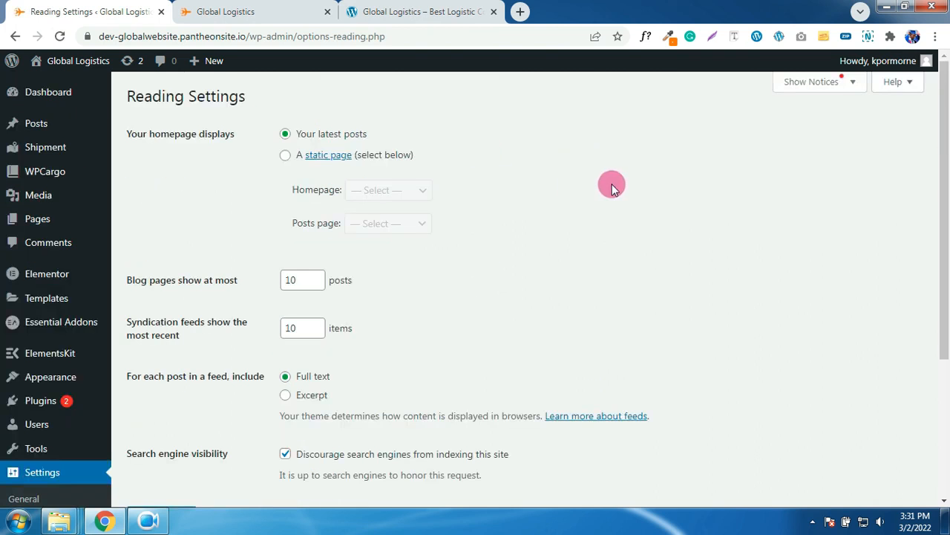
{"action": "left_click", "coordinate": [287, 157]}
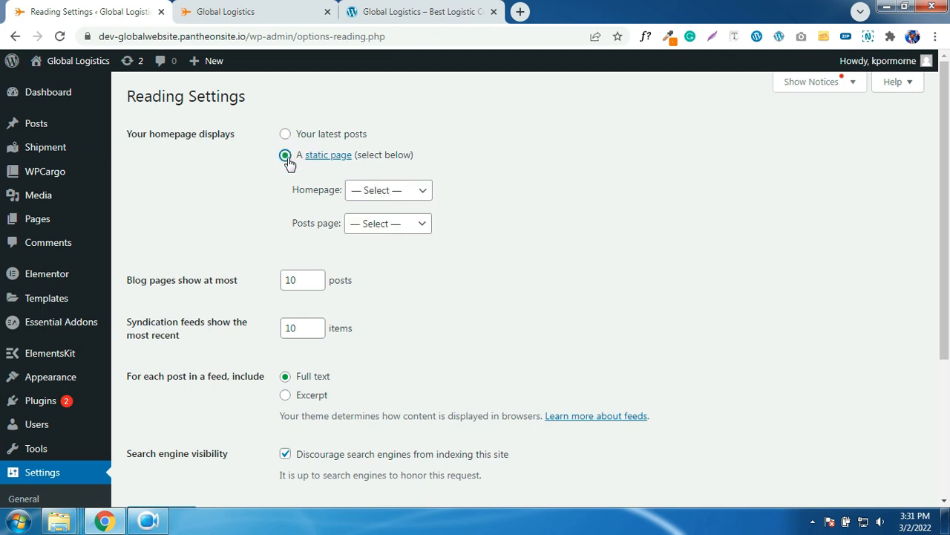
{"action": "left_click", "coordinate": [387, 192]}
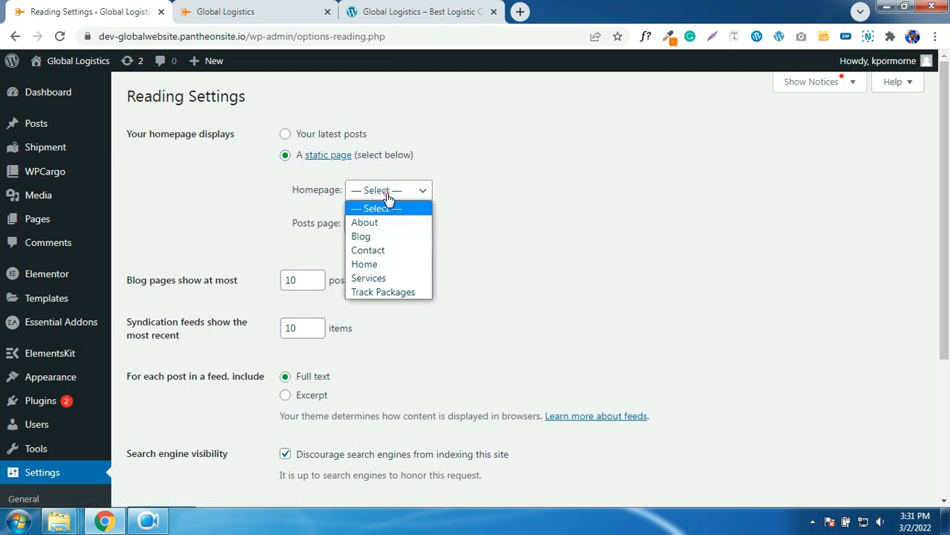
{"action": "left_click", "coordinate": [378, 265]}
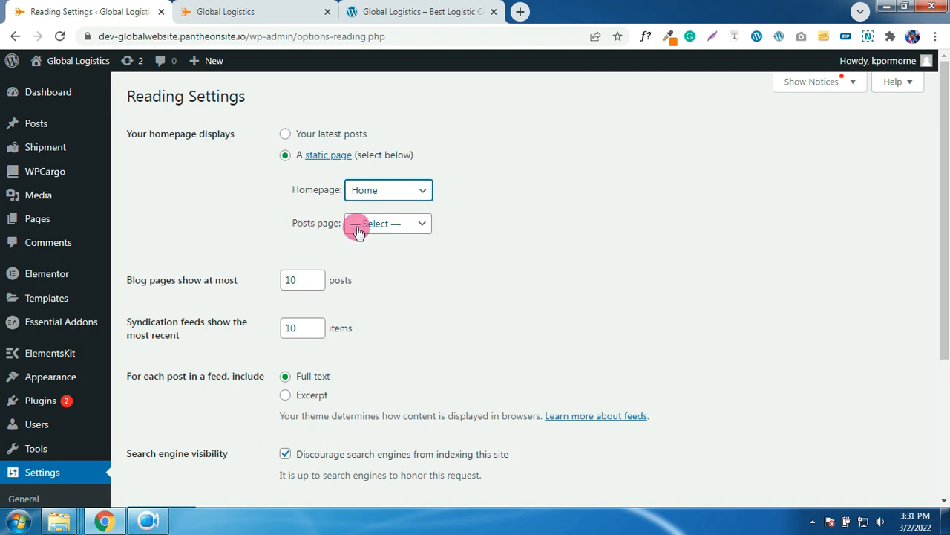
{"action": "left_click", "coordinate": [357, 230]}
{"action": "left_click", "coordinate": [365, 271]}
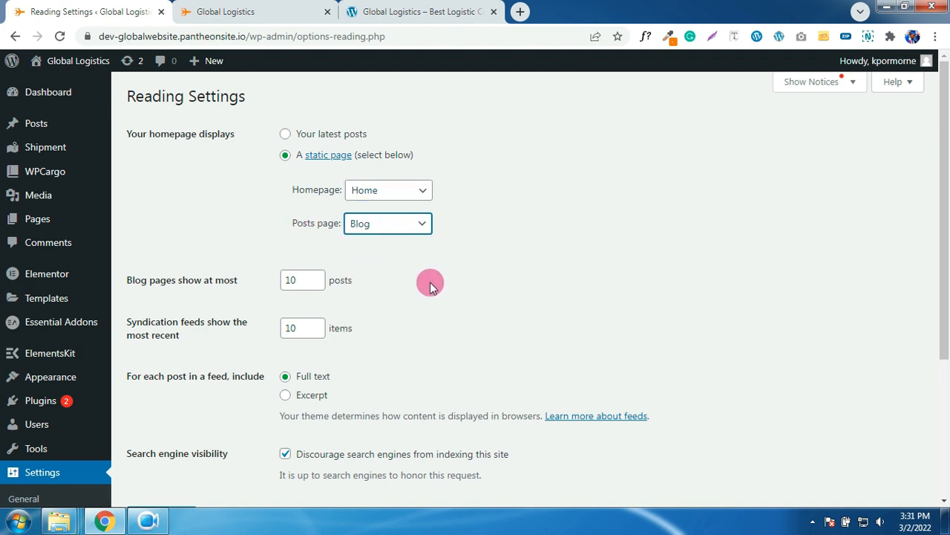
{"action": "scroll", "coordinate": [434, 291], "scroll_direction": "down", "scroll_amount": 3}
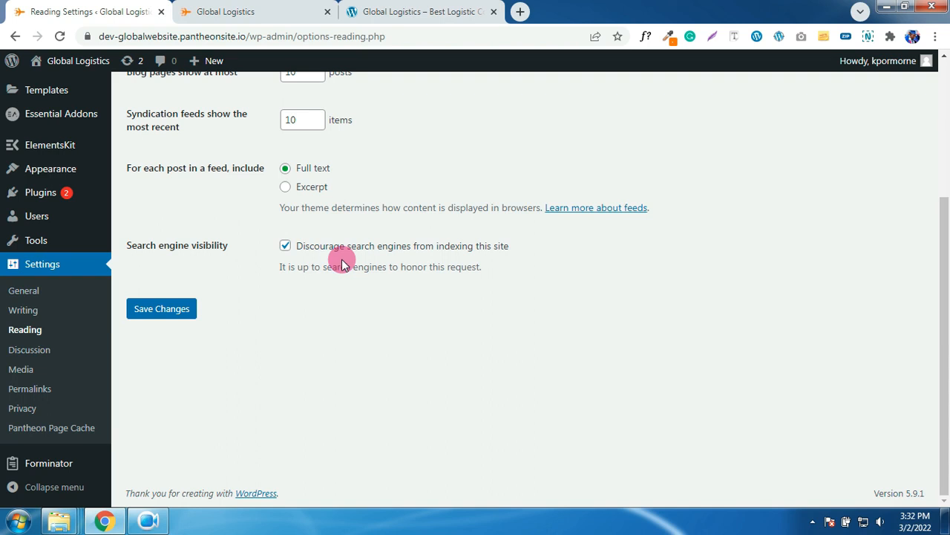
- Leave search engine indexing discouraged and save the Reading settings
{"action": "left_click_drag", "start_coordinate": [269, 251], "coordinate": [276, 228]}
{"action": "left_click_drag", "start_coordinate": [271, 273], "coordinate": [261, 240]}
{"action": "left_click", "coordinate": [285, 246]}
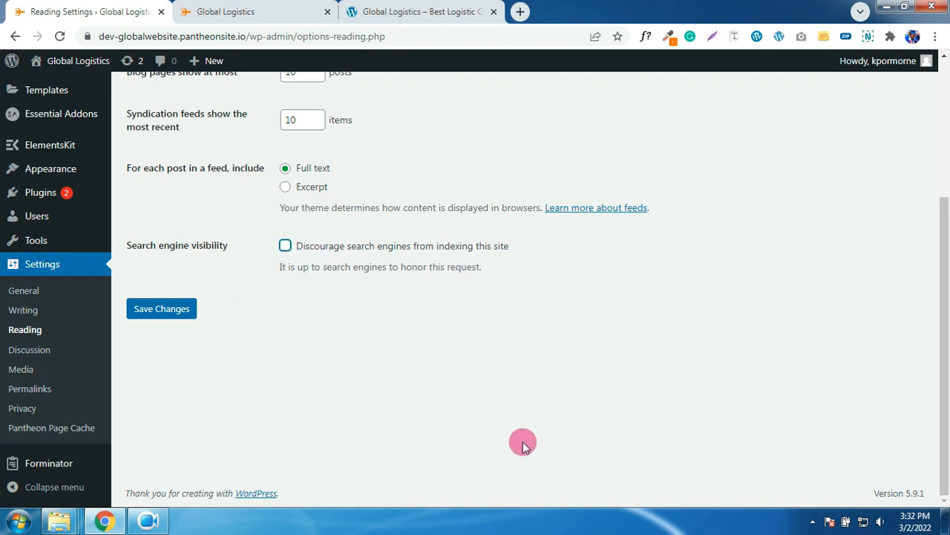
{"action": "left_click", "coordinate": [286, 245]}
{"action": "left_click", "coordinate": [170, 317]}
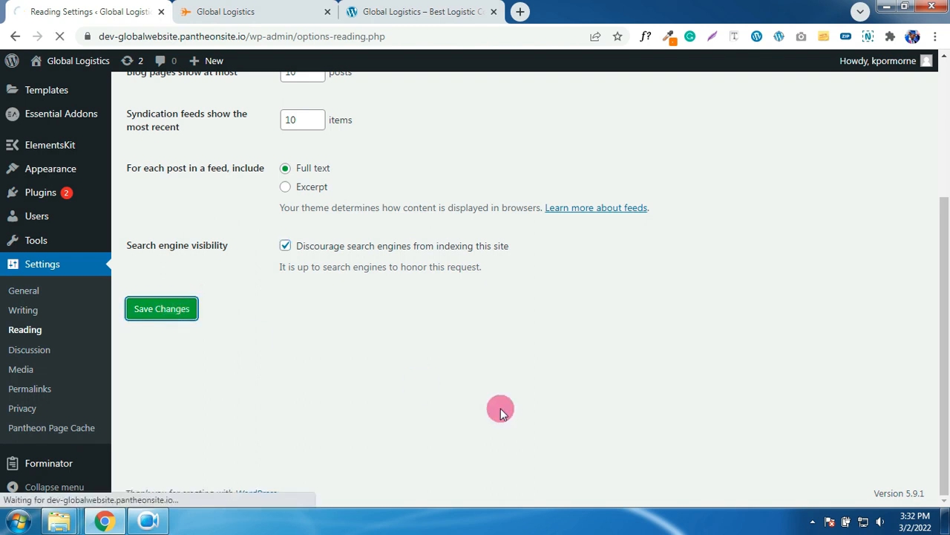
{"action": "scroll", "coordinate": [567, 422], "scroll_direction": "down", "scroll_amount": 5}
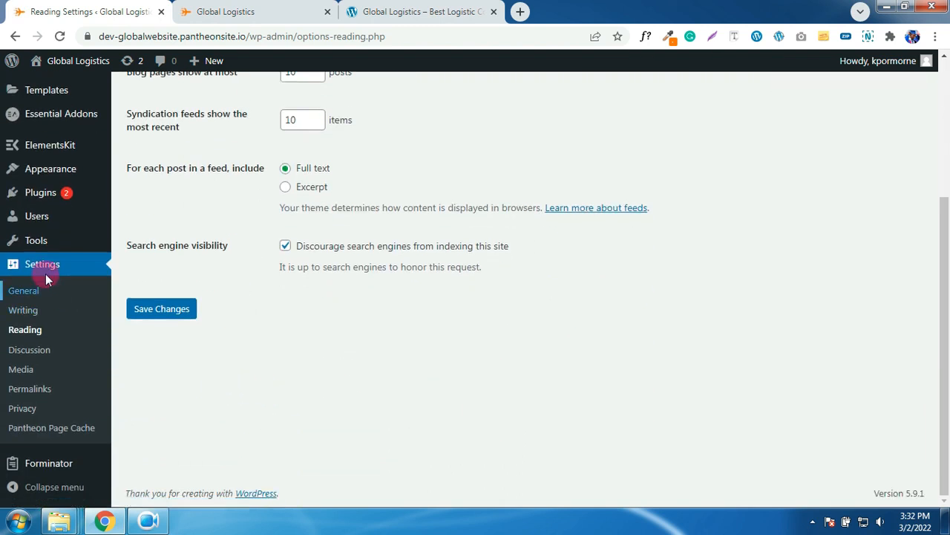
- Save permalinks with the Post name structure /%postname%/ and return to the Dashboard
{"action": "left_click", "coordinate": [29, 389]}
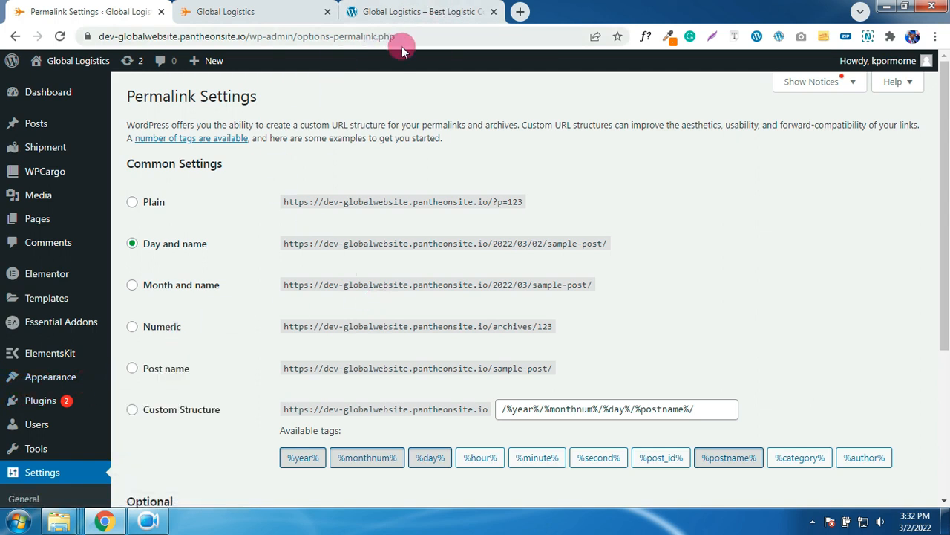
{"action": "left_click_drag", "start_coordinate": [424, 35], "coordinate": [117, 37]}
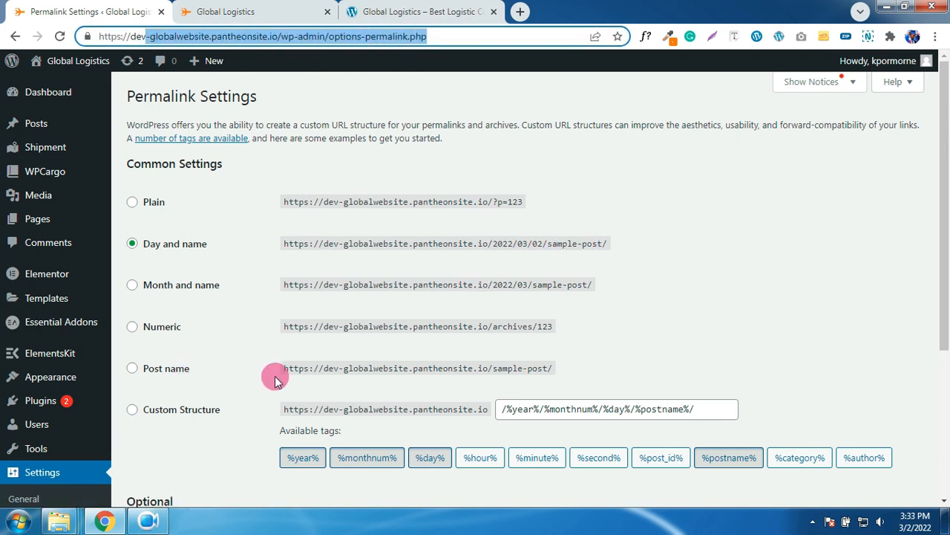
{"action": "left_click", "coordinate": [134, 372]}
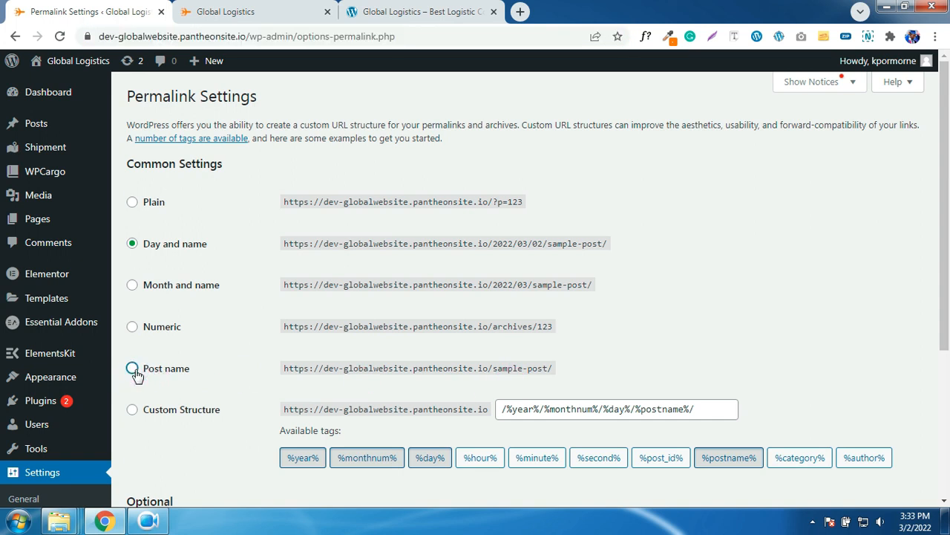
{"action": "scroll", "coordinate": [284, 372], "scroll_direction": "down", "scroll_amount": 3}
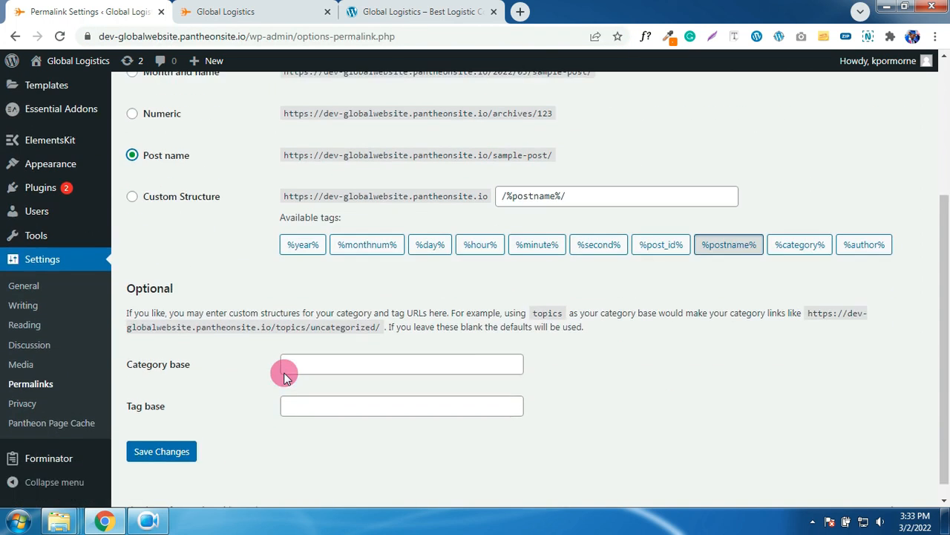
{"action": "left_click", "coordinate": [161, 436]}
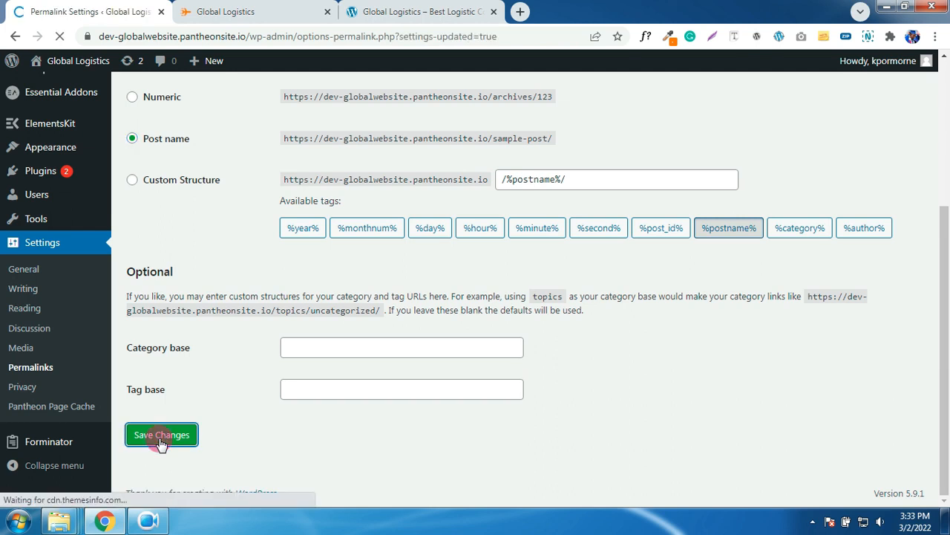
{"action": "mouse_move", "coordinate": [54, 96]}
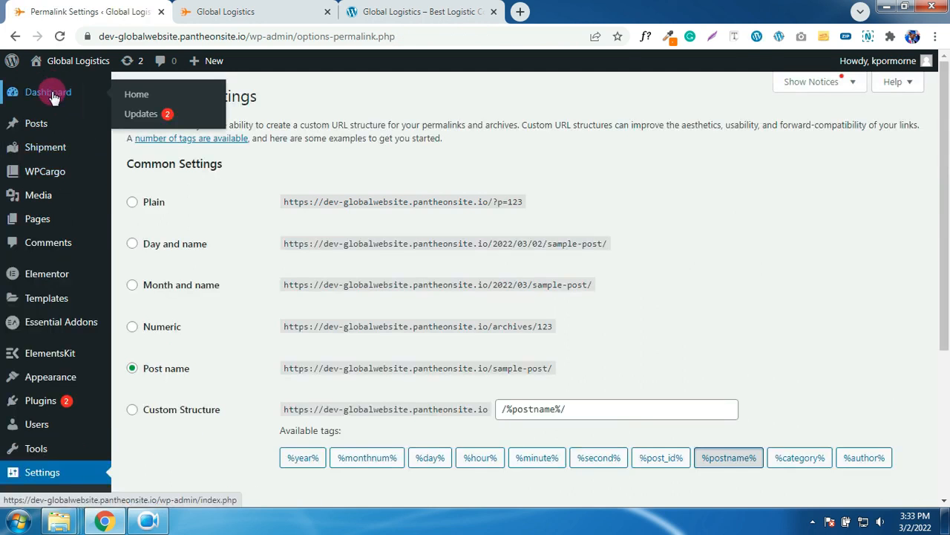
{"action": "left_click", "coordinate": [52, 95]}
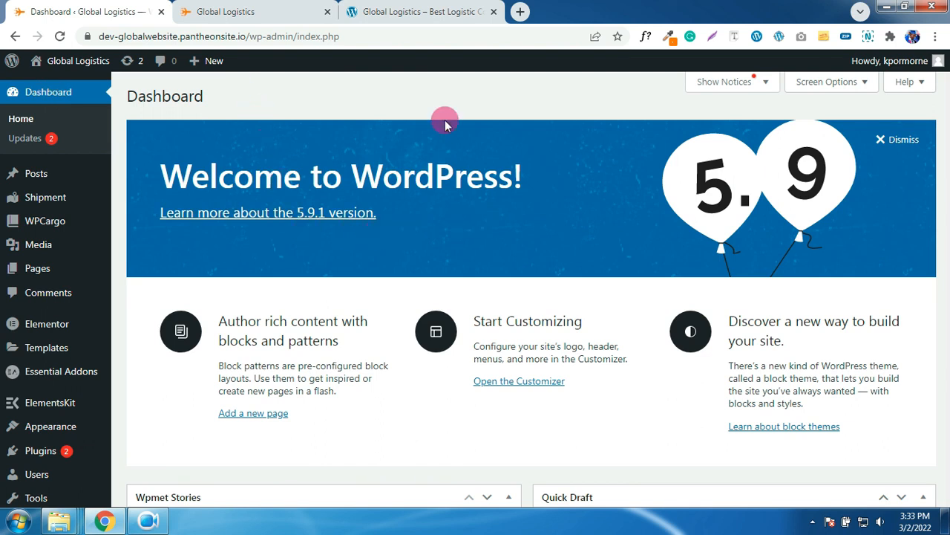
{"action": "left_click", "coordinate": [261, 10]}
{"action": "left_click", "coordinate": [61, 37]}
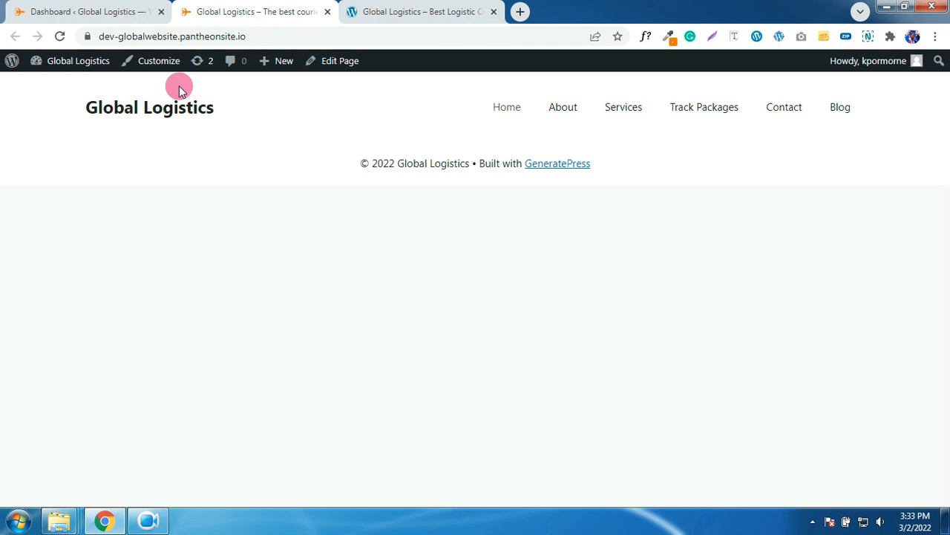
{"action": "left_click", "coordinate": [381, 9]}
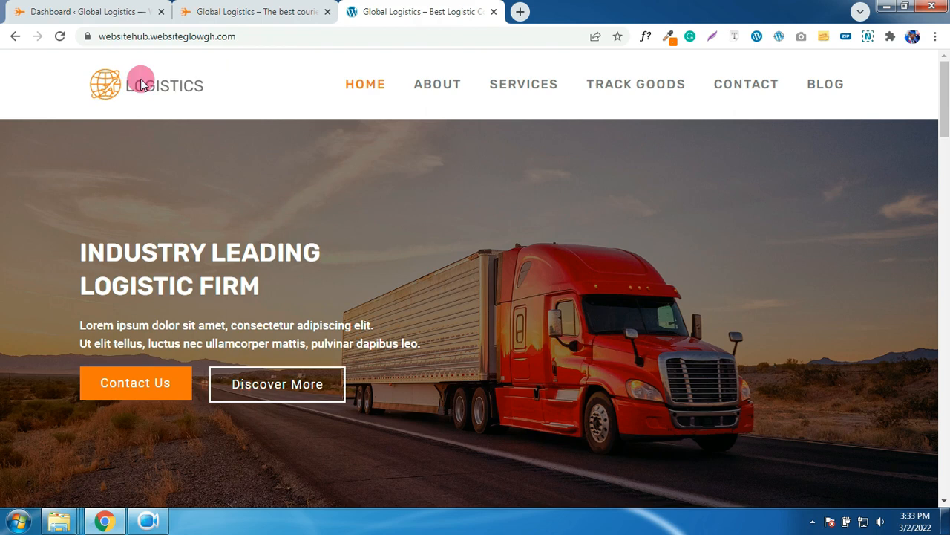
{"action": "scroll", "coordinate": [808, 351], "scroll_direction": "down", "scroll_amount": 20}
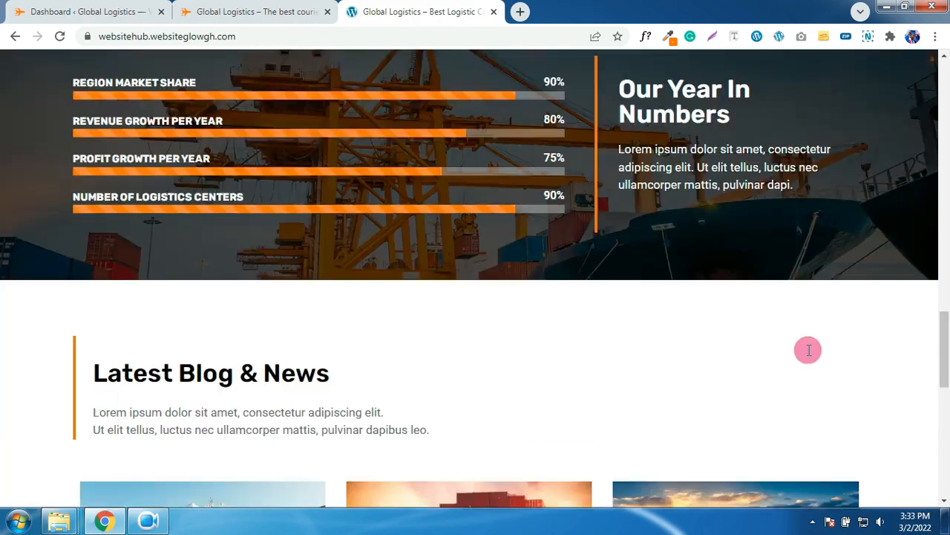
{"action": "scroll", "coordinate": [808, 351], "scroll_direction": "down", "scroll_amount": 3}
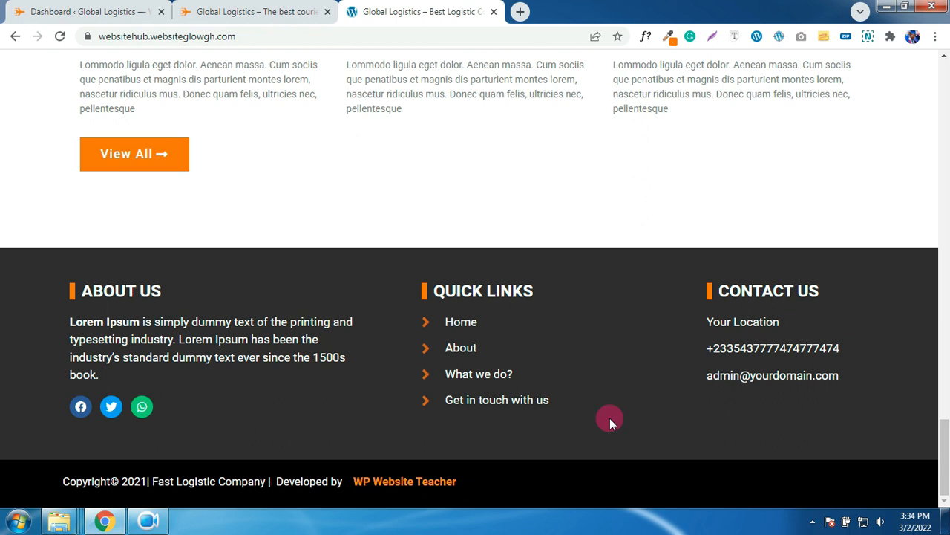
- Create a new Elementor template of type Header named 'Header' from Saved Templates
{"action": "left_click", "coordinate": [63, 11]}
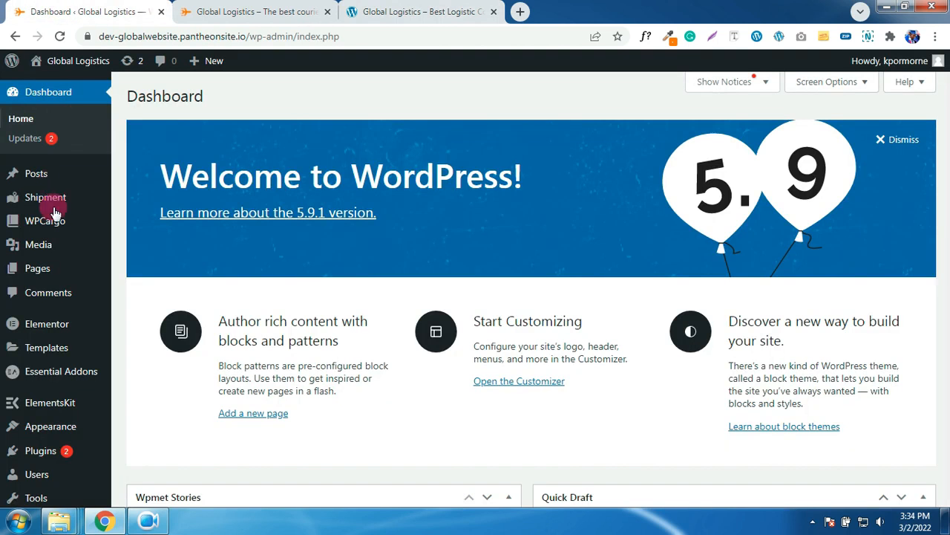
{"action": "mouse_move", "coordinate": [53, 346]}
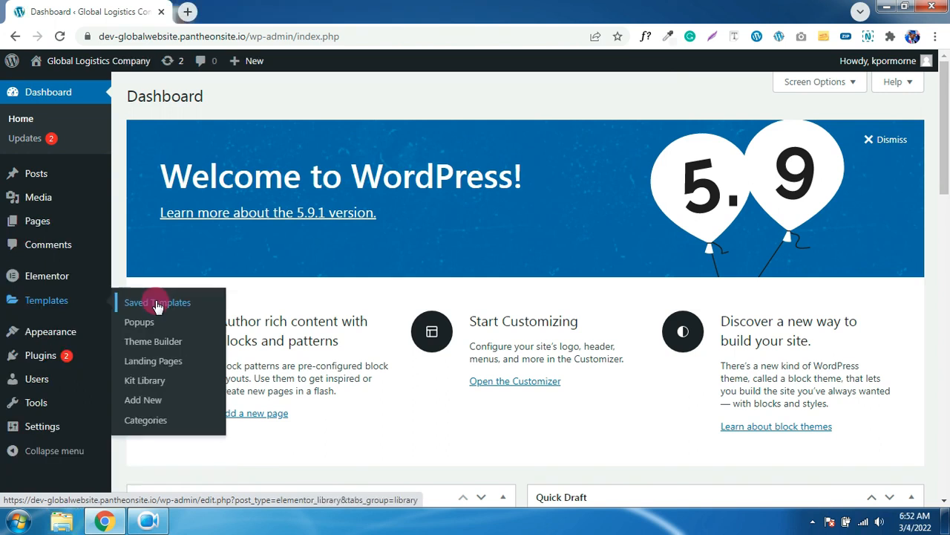
{"action": "left_click", "coordinate": [158, 304]}
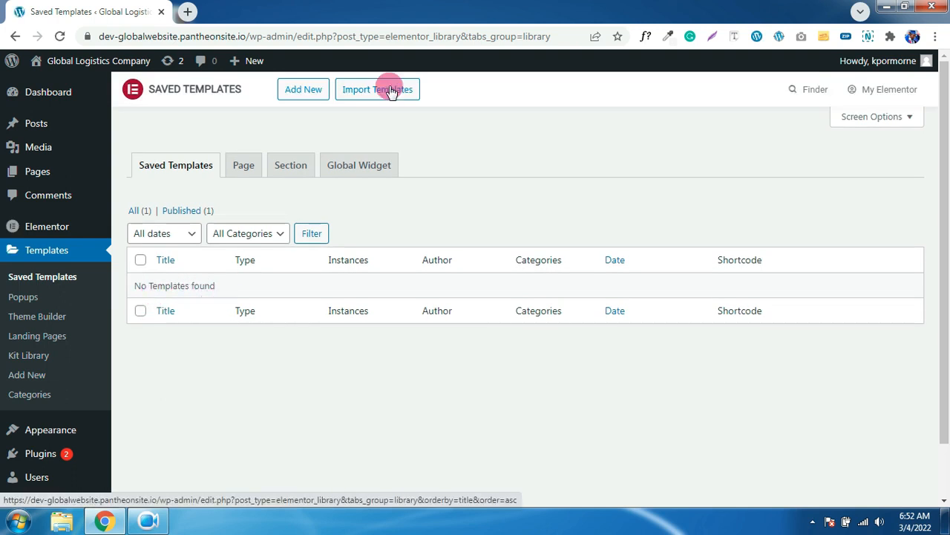
{"action": "left_click", "coordinate": [306, 89]}
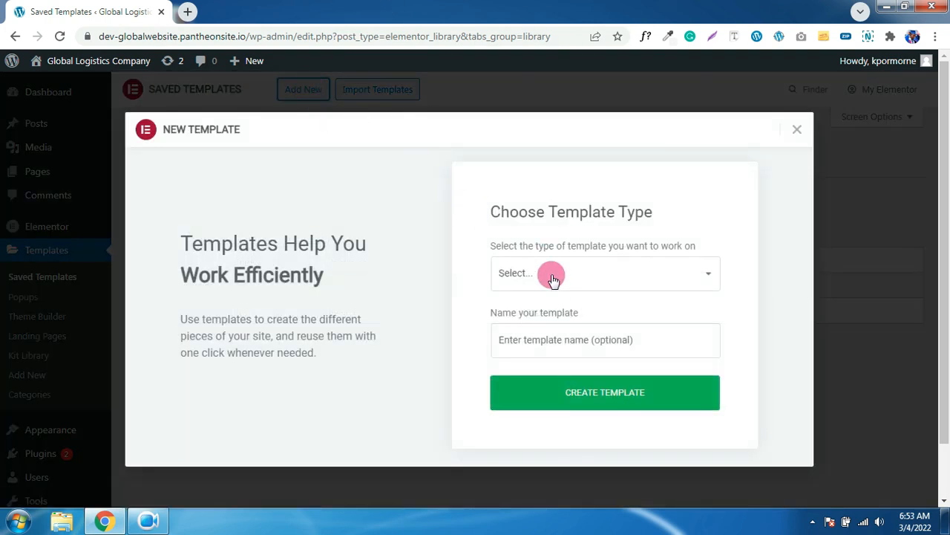
{"action": "left_click", "coordinate": [549, 275]}
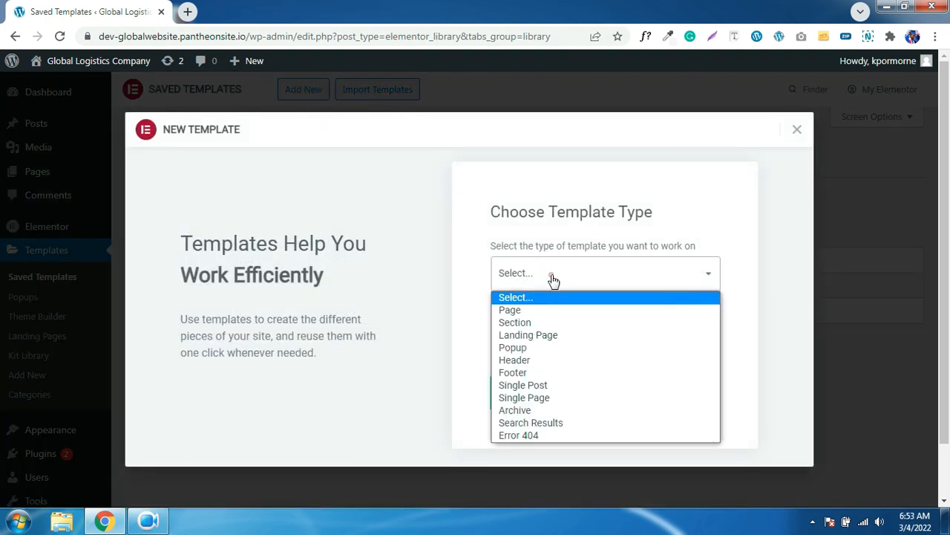
{"action": "left_click", "coordinate": [538, 361]}
{"action": "left_click", "coordinate": [553, 340]}
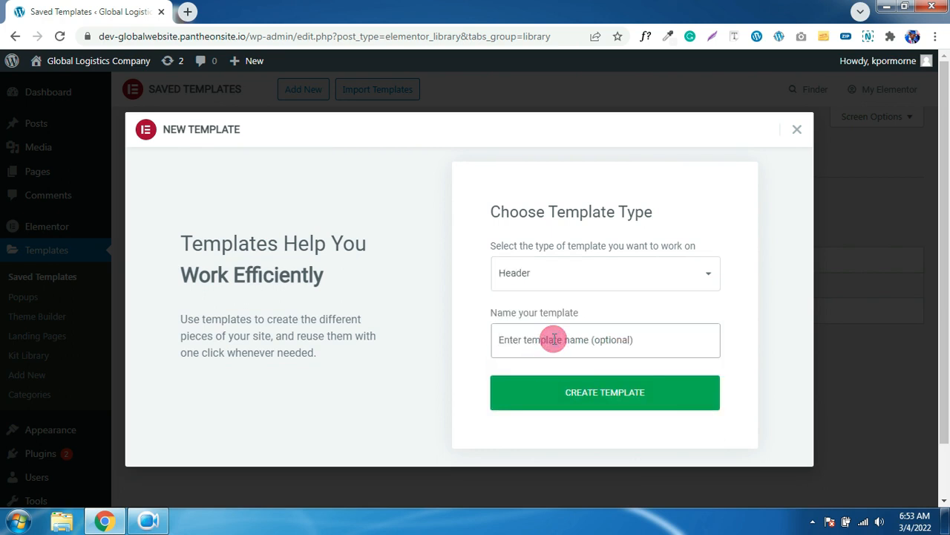
{"action": "type", "text": "Header"}
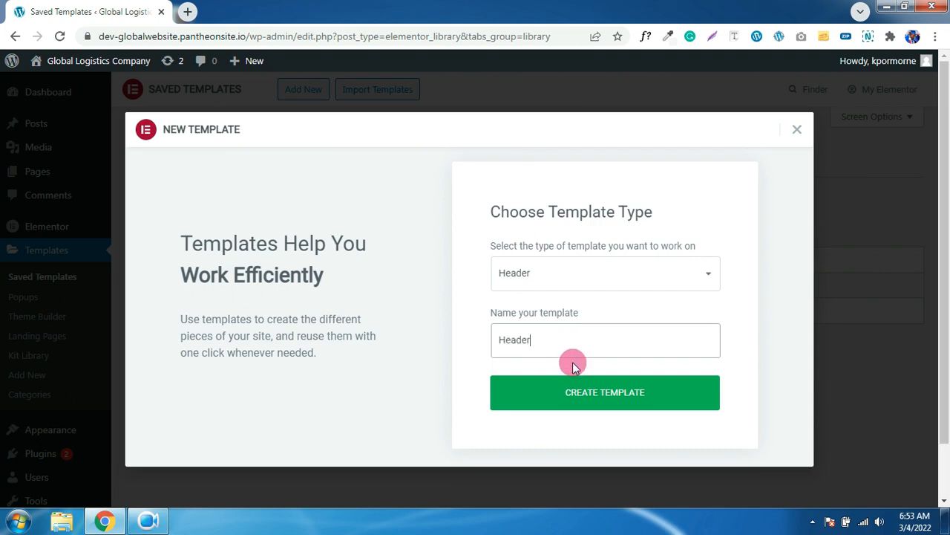
{"action": "left_click", "coordinate": [635, 408]}
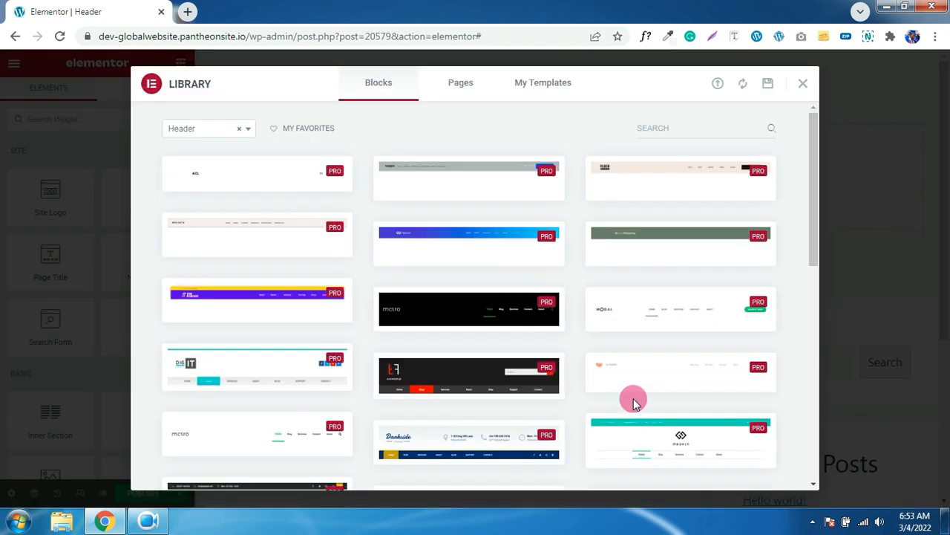
- Import the Responsive Header.json template file into the Elementor template library
{"action": "mouse_move", "coordinate": [590, 324]}
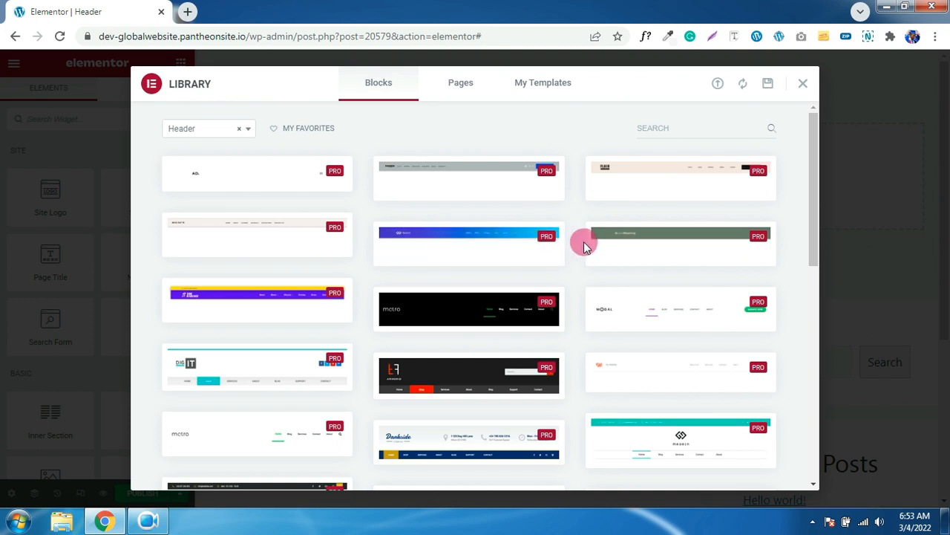
{"action": "left_click", "coordinate": [803, 84]}
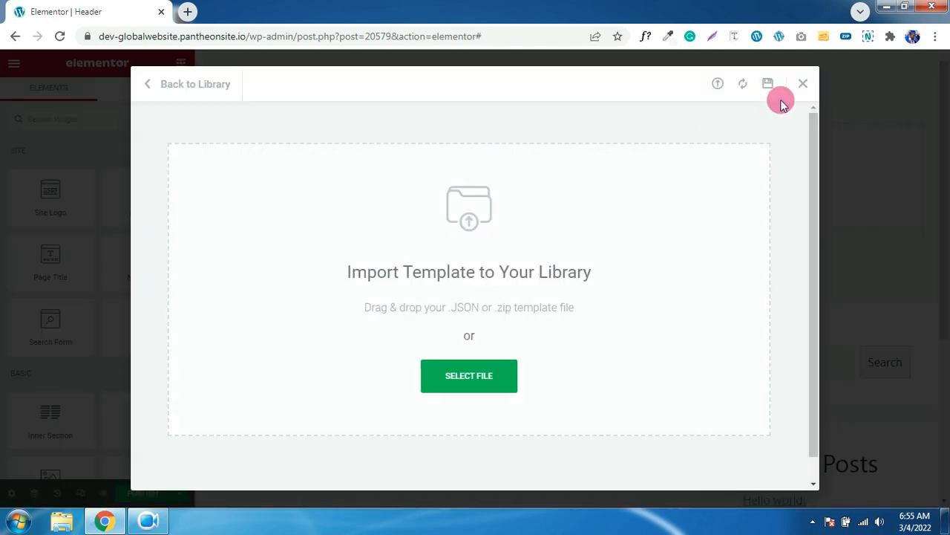
{"action": "left_click", "coordinate": [804, 85]}
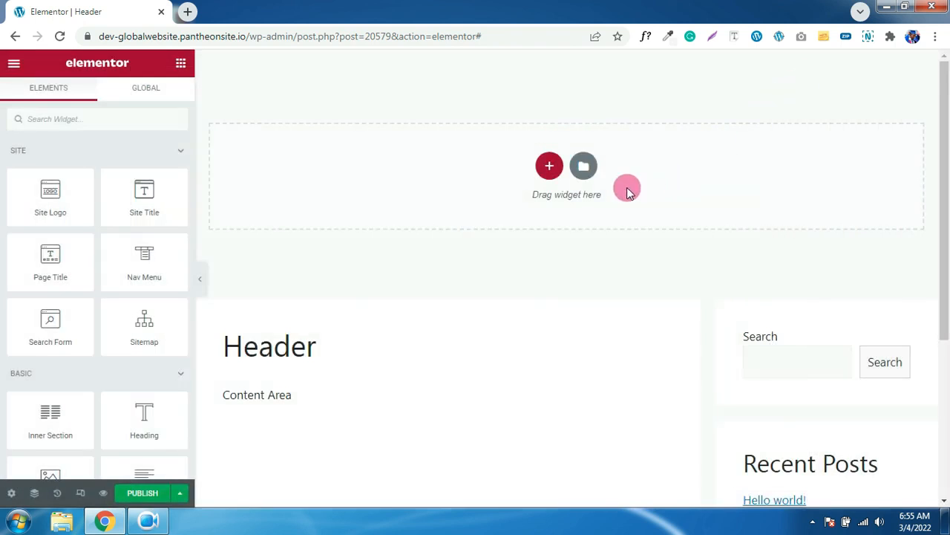
{"action": "left_click", "coordinate": [587, 177]}
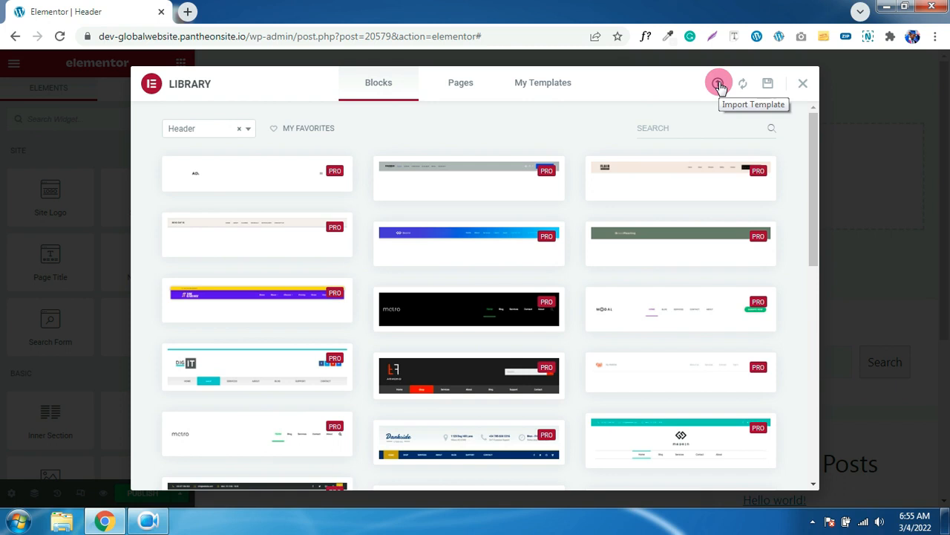
{"action": "left_click", "coordinate": [719, 85]}
{"action": "left_click", "coordinate": [479, 377]}
{"action": "left_click", "coordinate": [217, 238]}
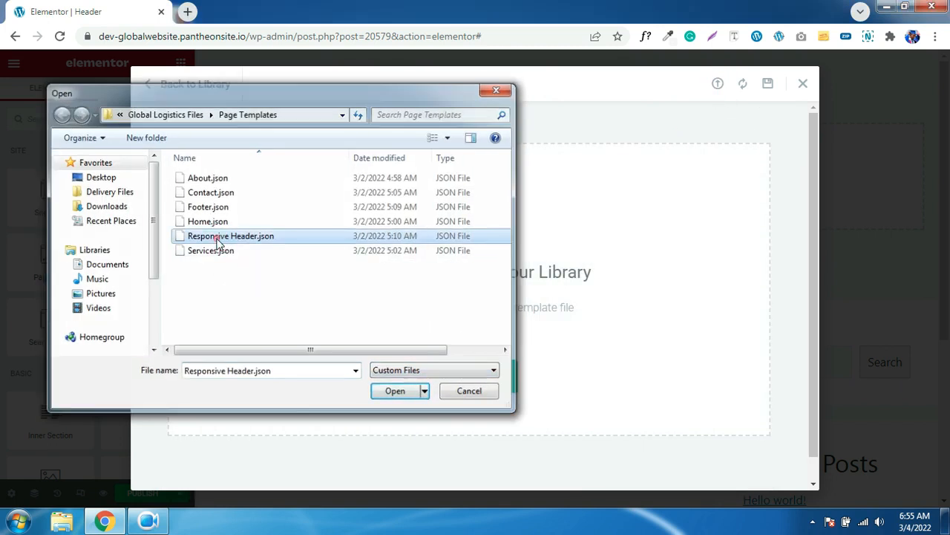
{"action": "double_click", "coordinate": [218, 237]}
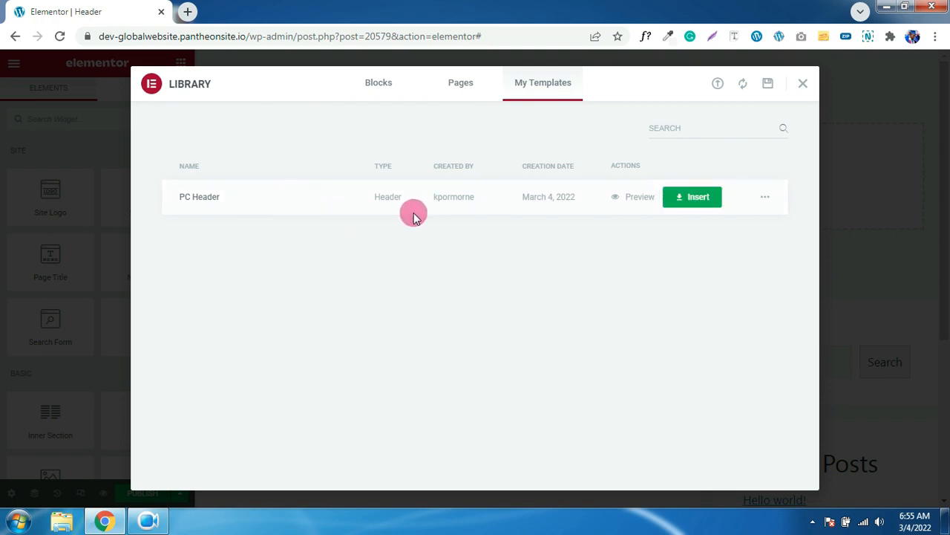
- Insert the PC Header template into the section, accepting its document settings
{"action": "left_click", "coordinate": [689, 205]}
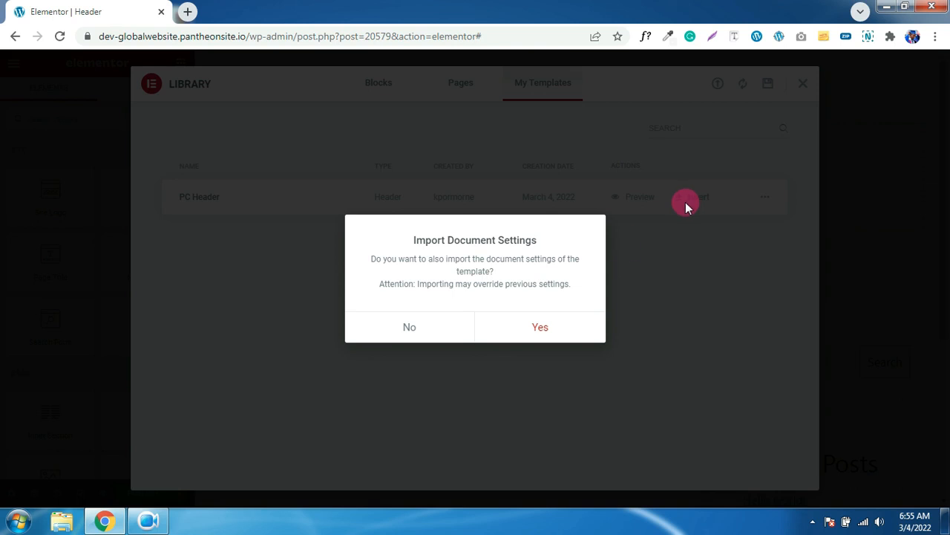
{"action": "left_click", "coordinate": [542, 331]}
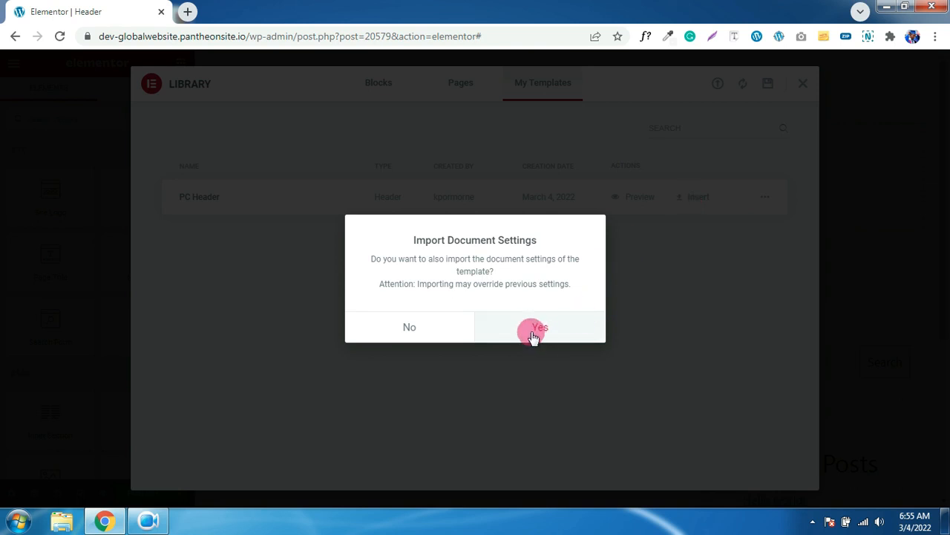
{"action": "left_click", "coordinate": [533, 332]}
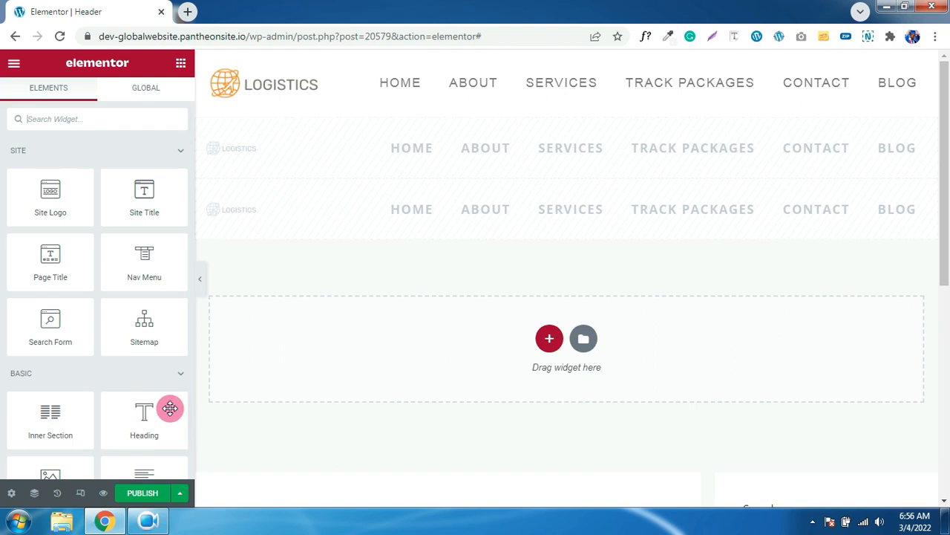
- Preview the header at tablet and mobile widths, then return to desktop width
{"action": "left_click", "coordinate": [79, 493]}
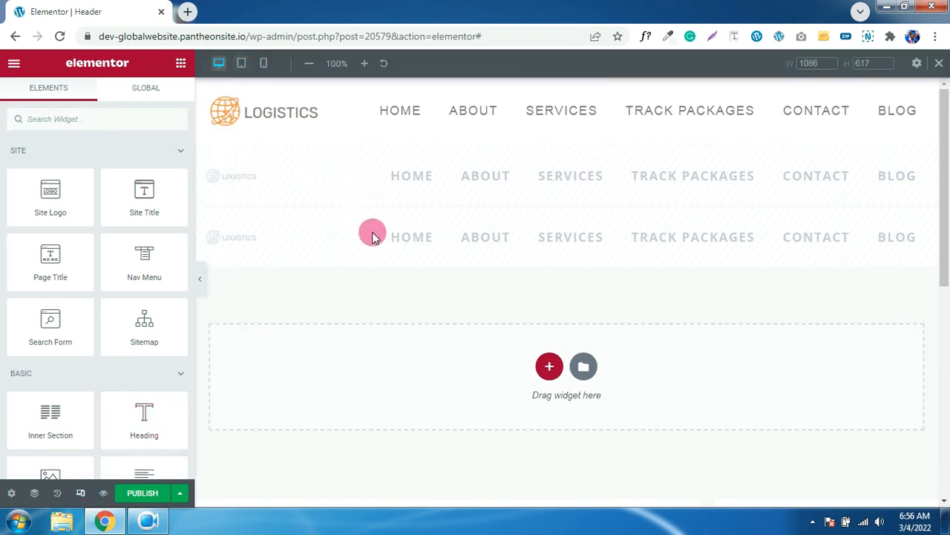
{"action": "left_click", "coordinate": [242, 65]}
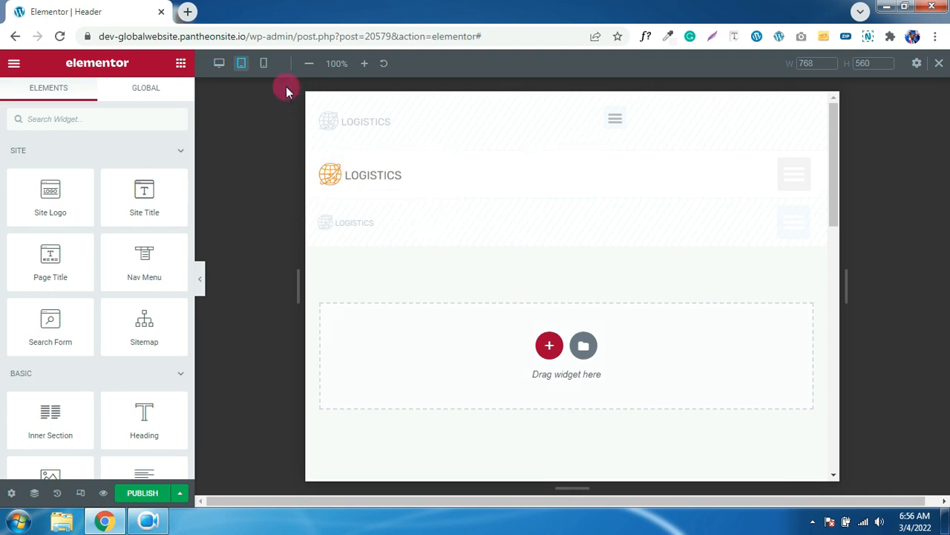
{"action": "left_click", "coordinate": [265, 64]}
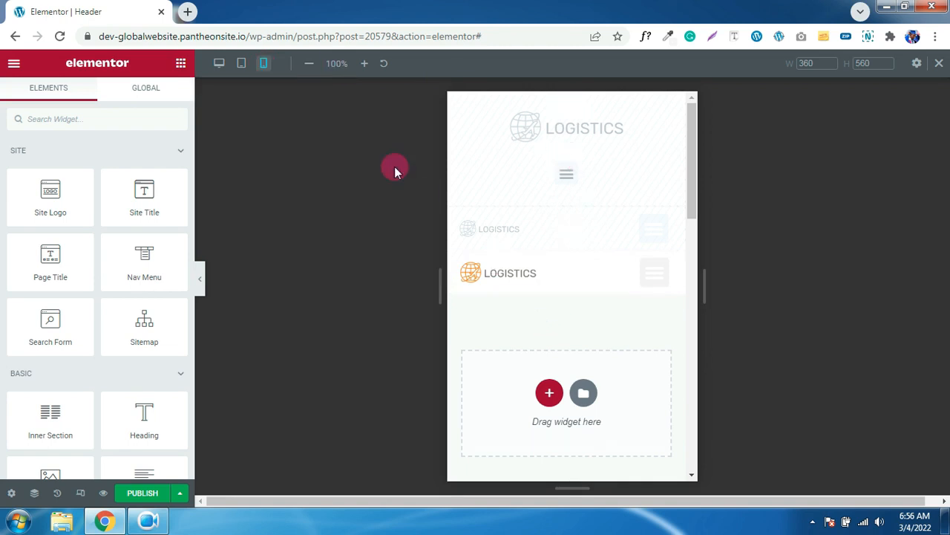
{"action": "left_click", "coordinate": [220, 66]}
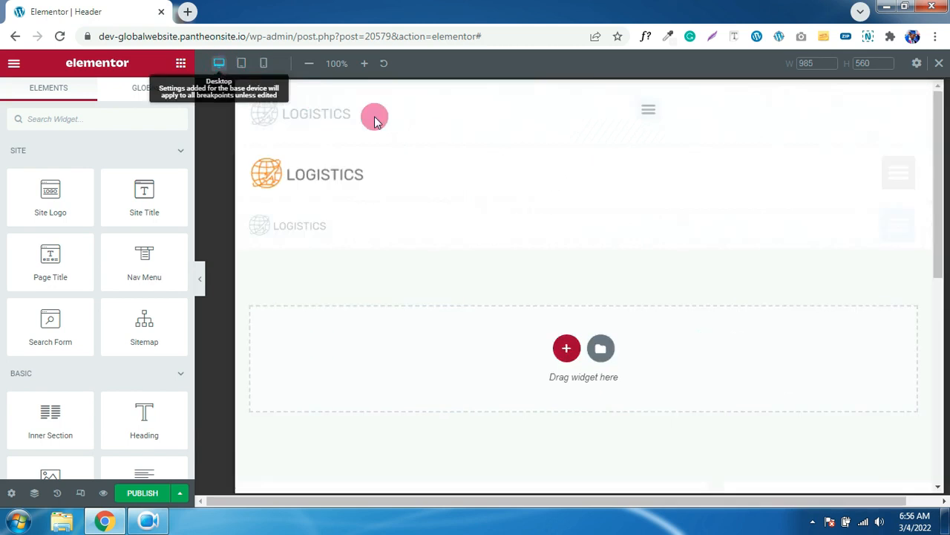
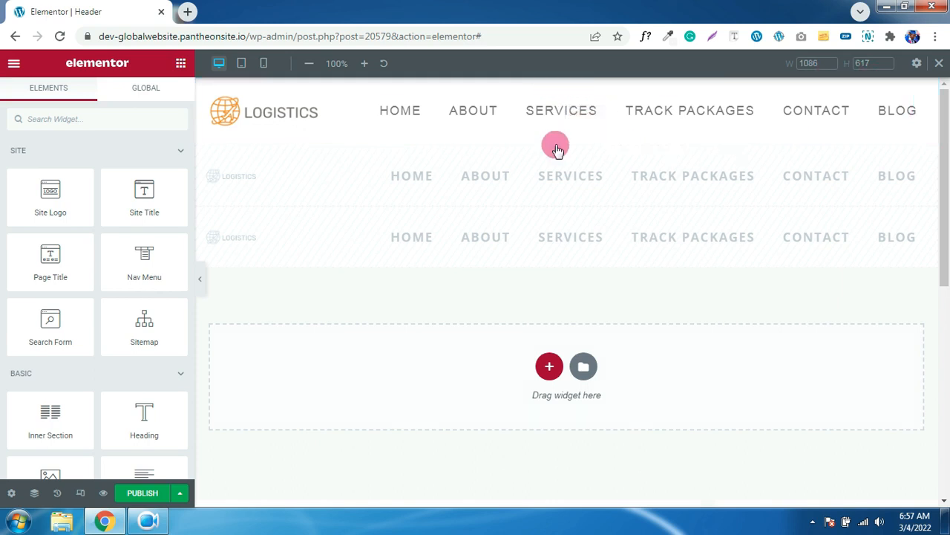
- Inspect the header section, logo and nav menu widgets, then open the logo's image chooser
{"action": "left_click", "coordinate": [566, 88]}
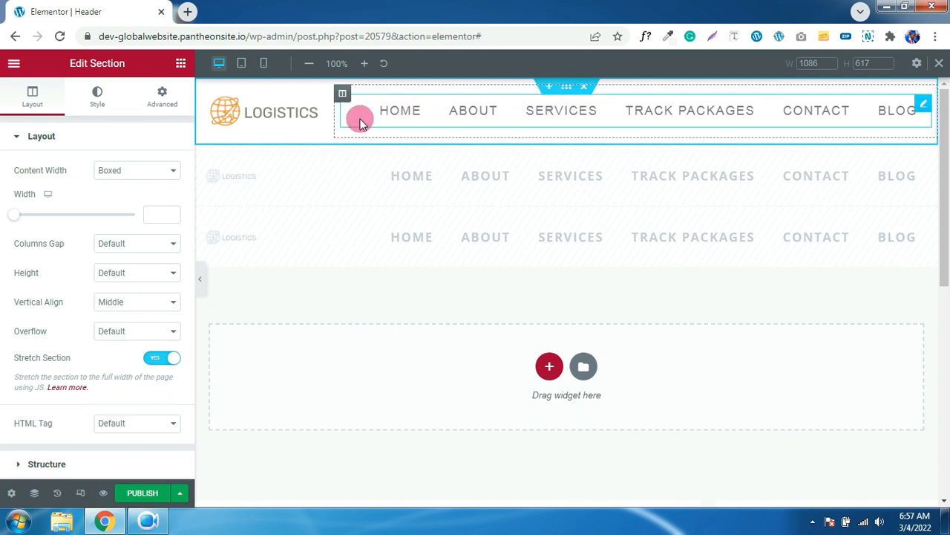
{"action": "left_click", "coordinate": [278, 115]}
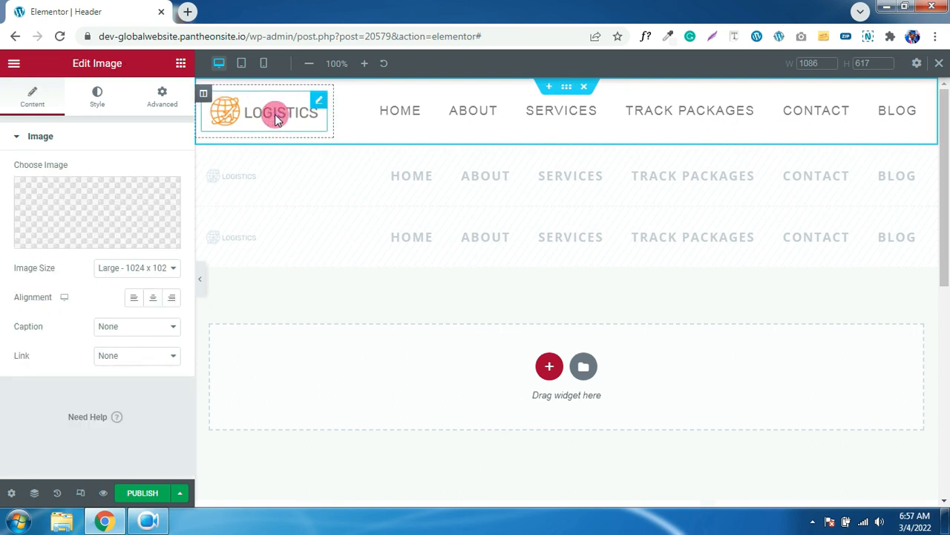
{"action": "left_click", "coordinate": [181, 64]}
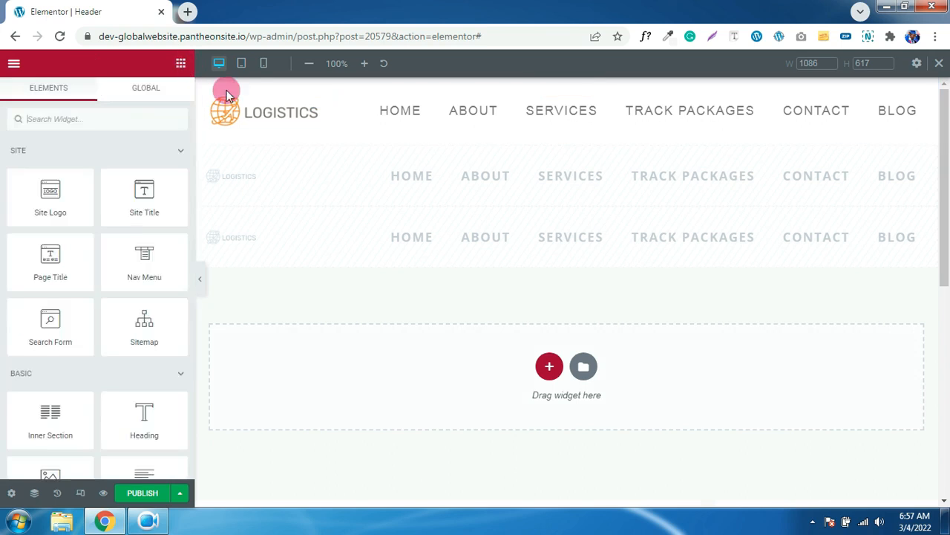
{"action": "left_click", "coordinate": [272, 113]}
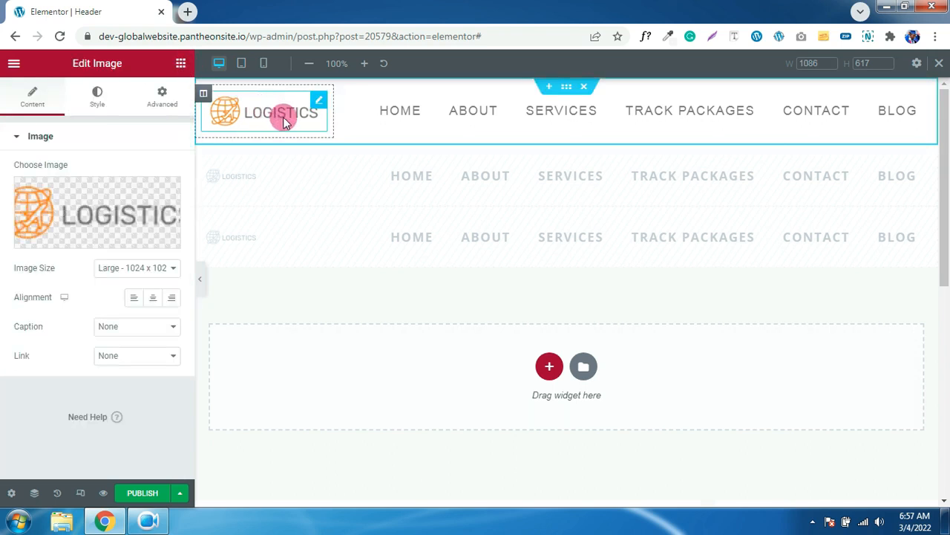
{"action": "left_click", "coordinate": [511, 113]}
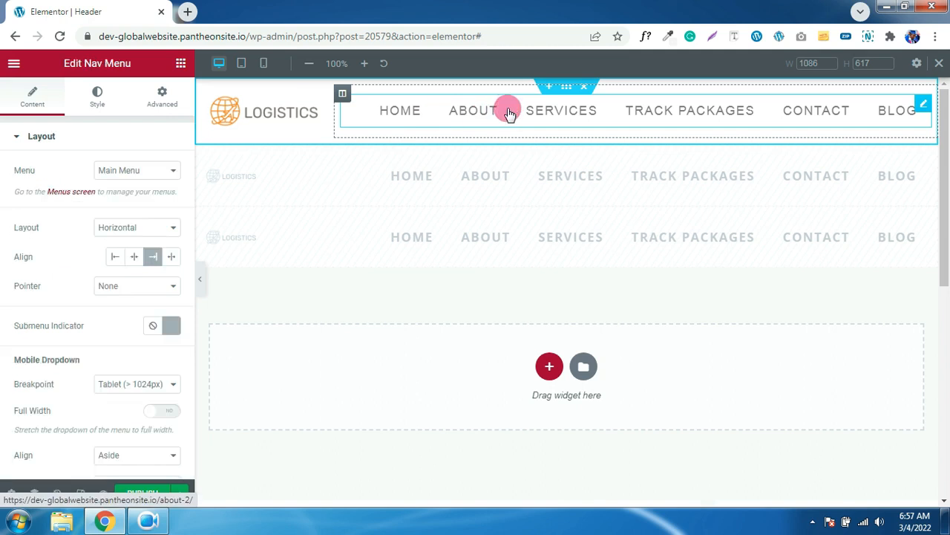
{"action": "left_click", "coordinate": [181, 64]}
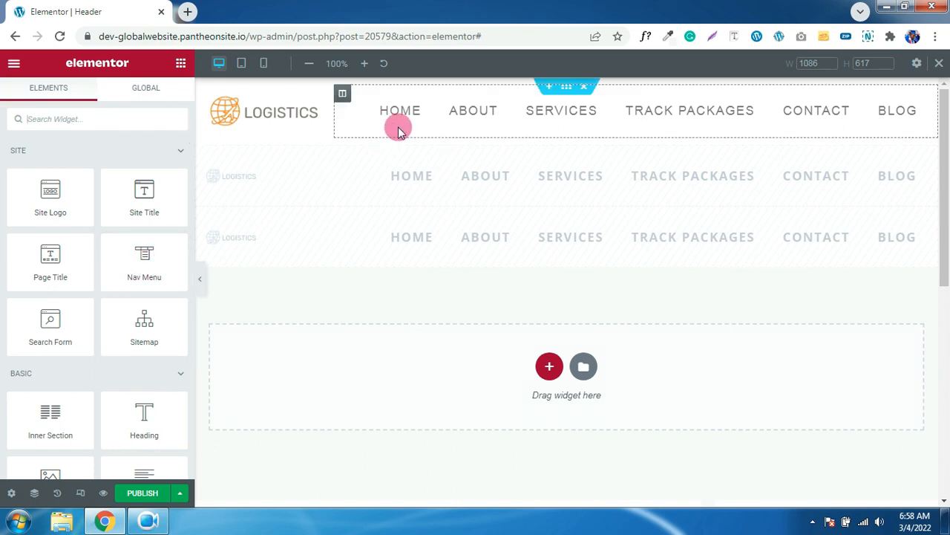
{"action": "left_click", "coordinate": [304, 115]}
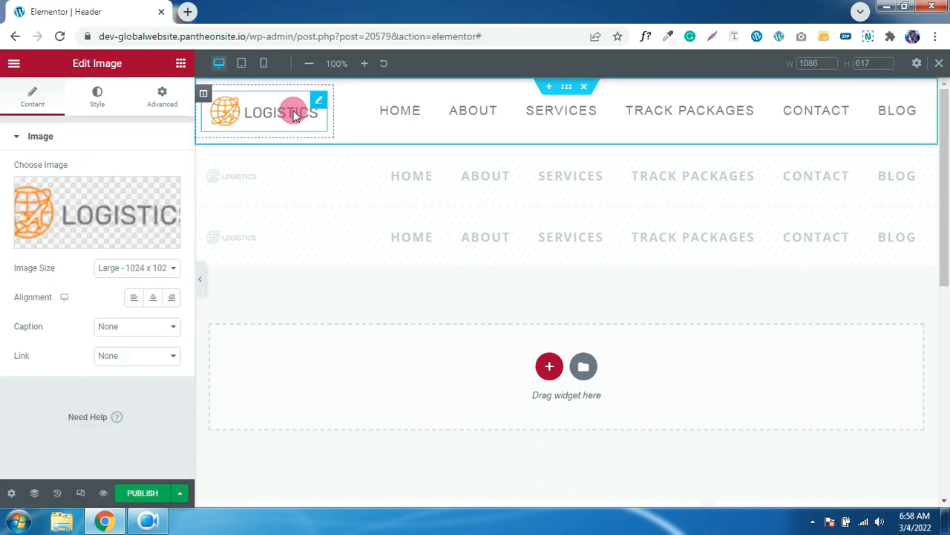
{"action": "left_click", "coordinate": [127, 195]}
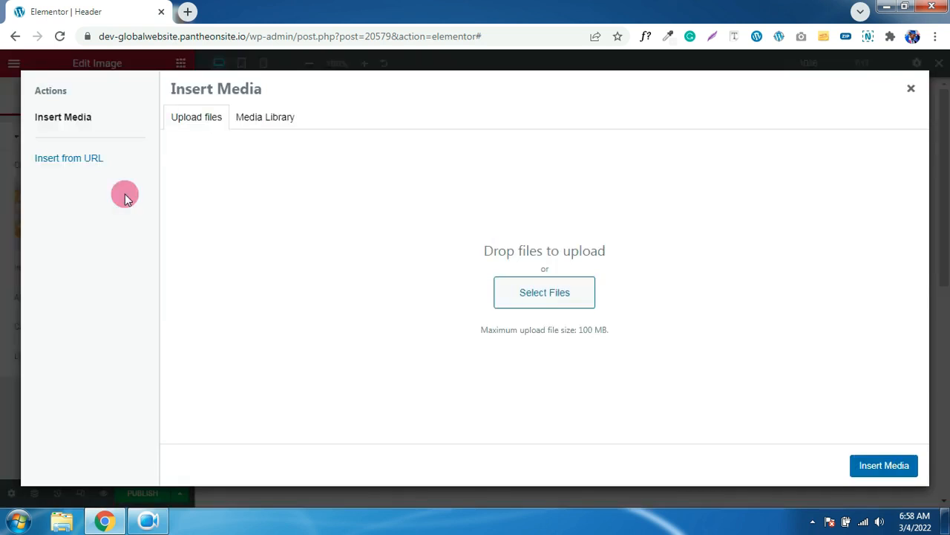
- Browse the Media Library and Upload files tabs, then close the dialog, keeping the current logo
{"action": "left_click", "coordinate": [266, 118]}
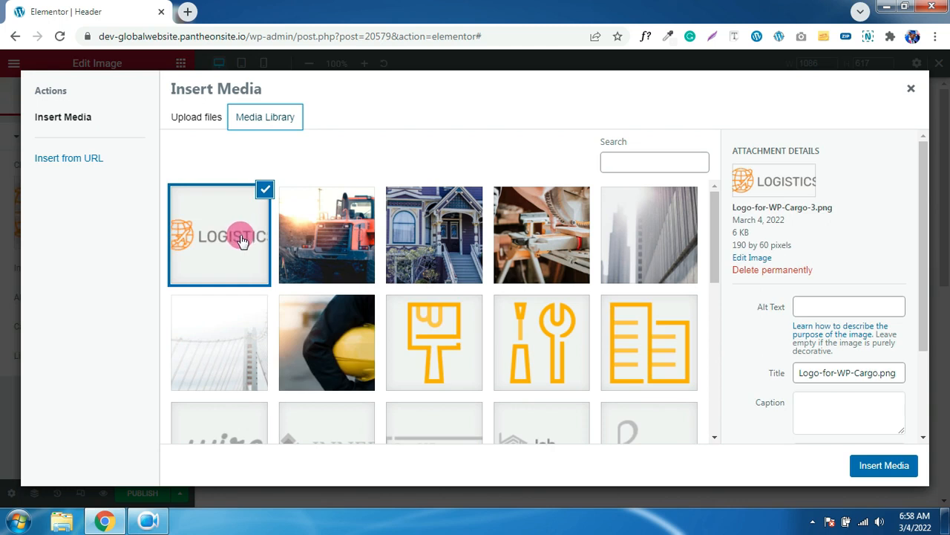
{"action": "left_click", "coordinate": [202, 121]}
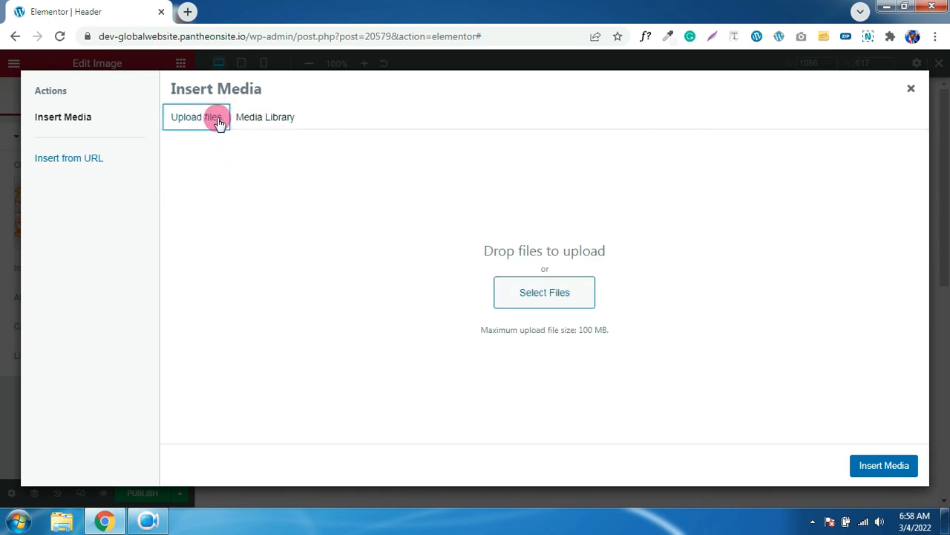
{"action": "left_click", "coordinate": [912, 90]}
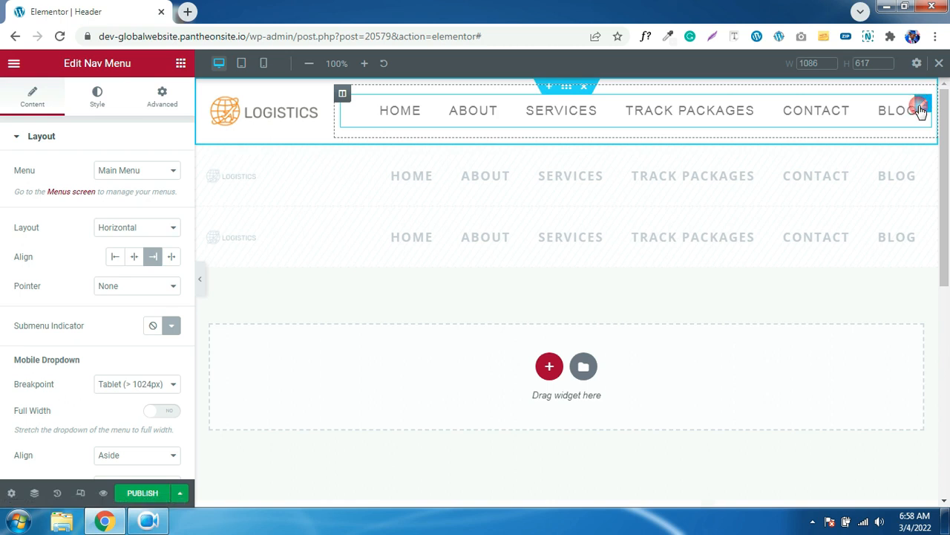
- Try left alignment for the menu items, then restore right alignment
{"action": "left_click", "coordinate": [116, 260]}
{"action": "left_click", "coordinate": [158, 260]}
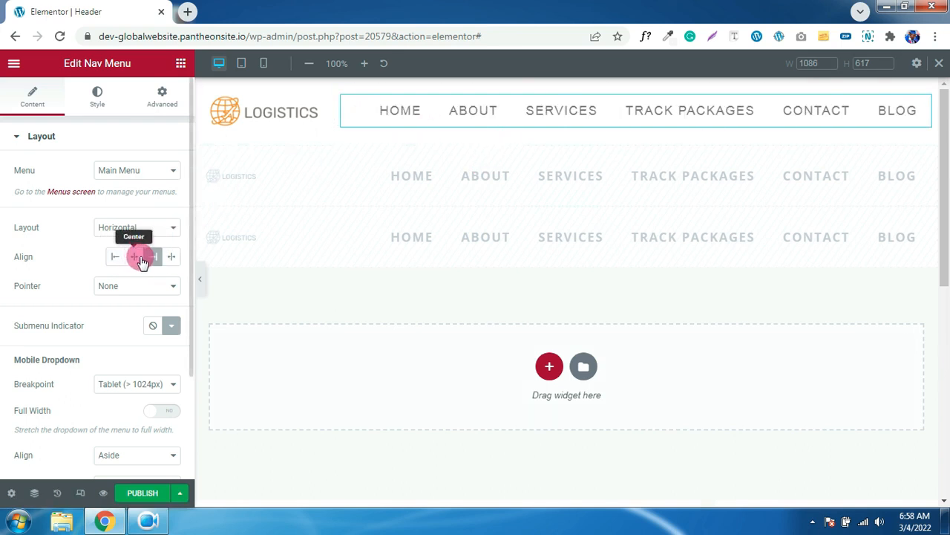
{"action": "scroll", "coordinate": [132, 259], "scroll_direction": "down", "scroll_amount": 2}
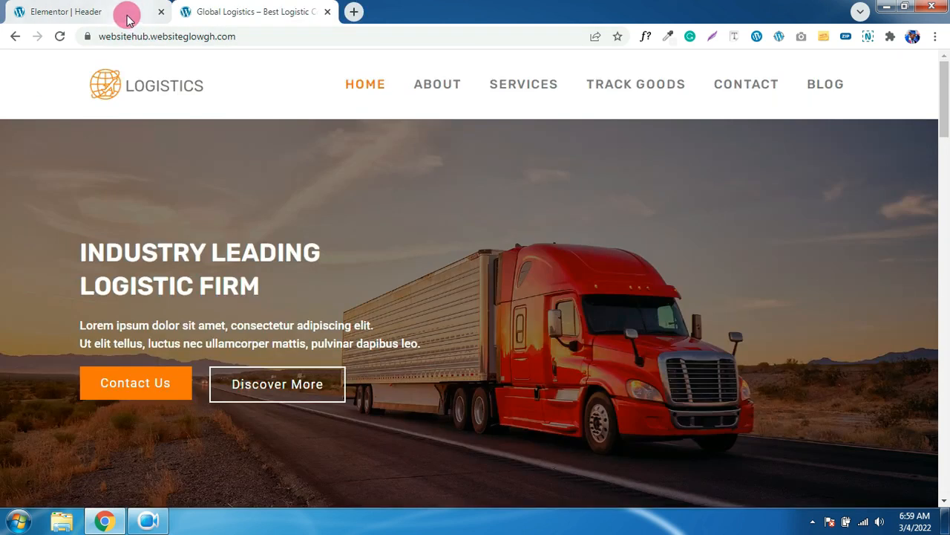
{"action": "left_click", "coordinate": [127, 19]}
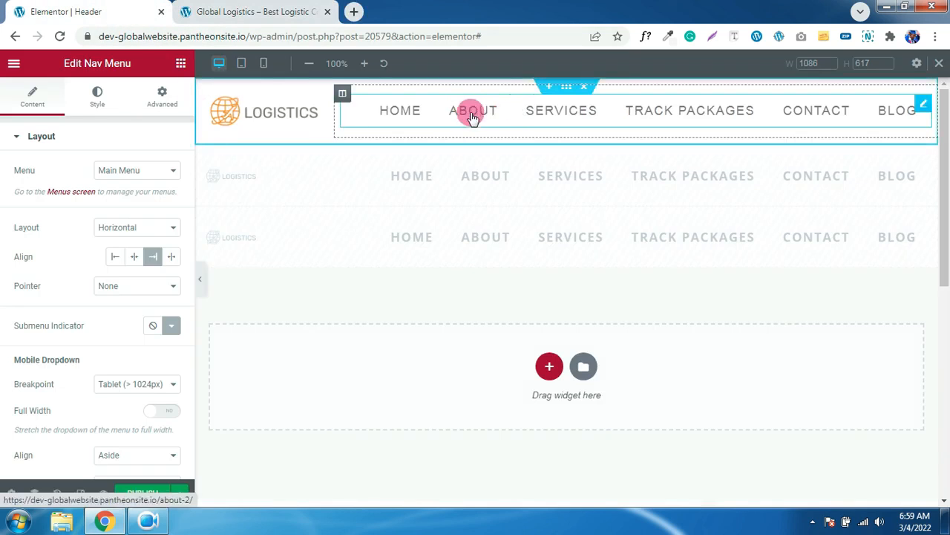
- View the menu's style settings, leave normal text colour #7A7A7A, and switch to Hover
{"action": "left_click", "coordinate": [99, 97]}
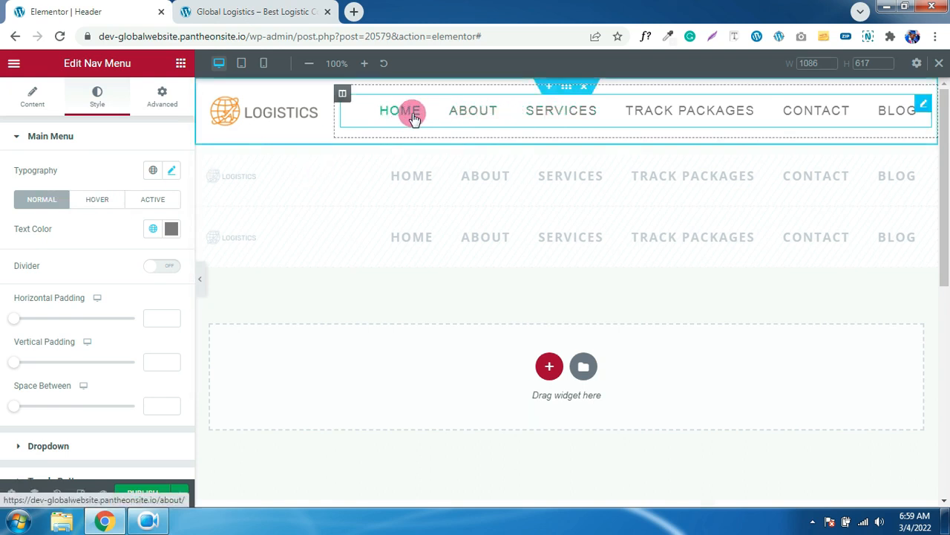
{"action": "left_click", "coordinate": [171, 229]}
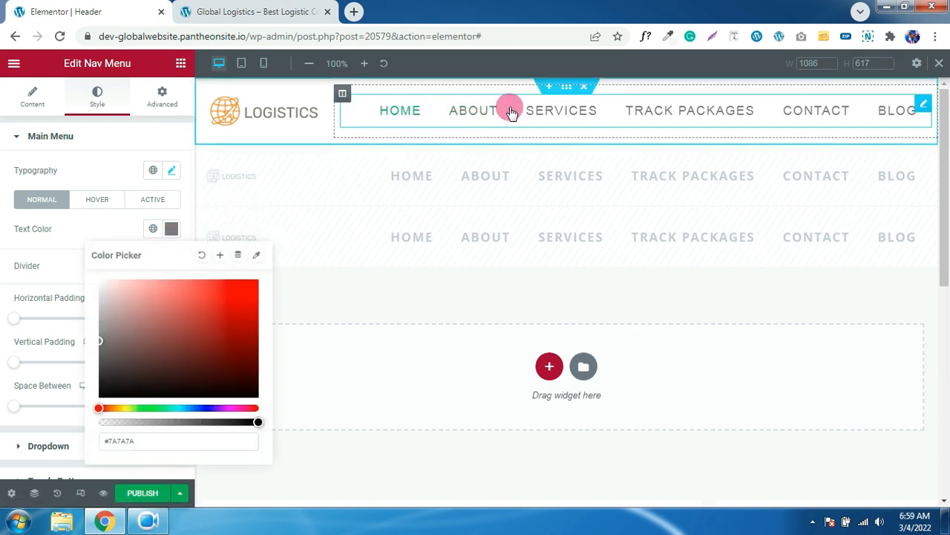
{"action": "left_click", "coordinate": [92, 228]}
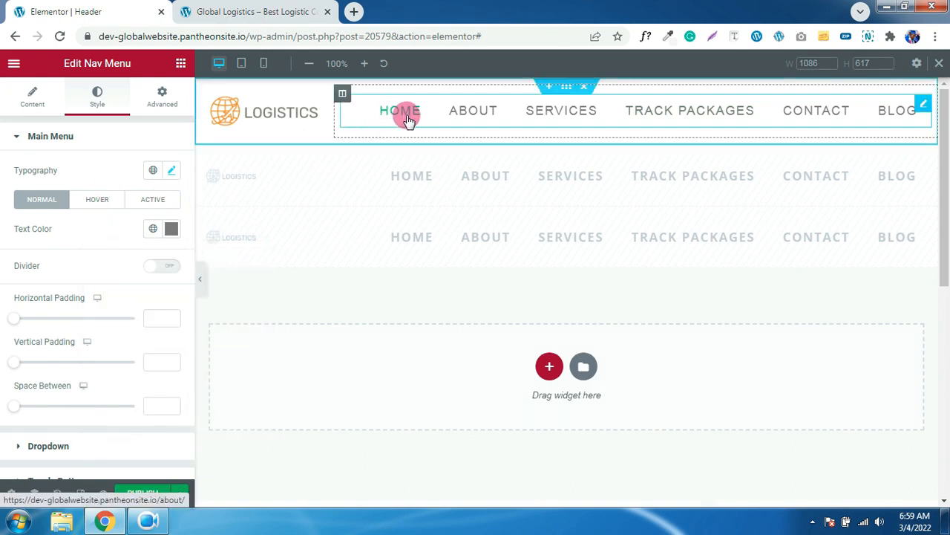
{"action": "left_click", "coordinate": [97, 199]}
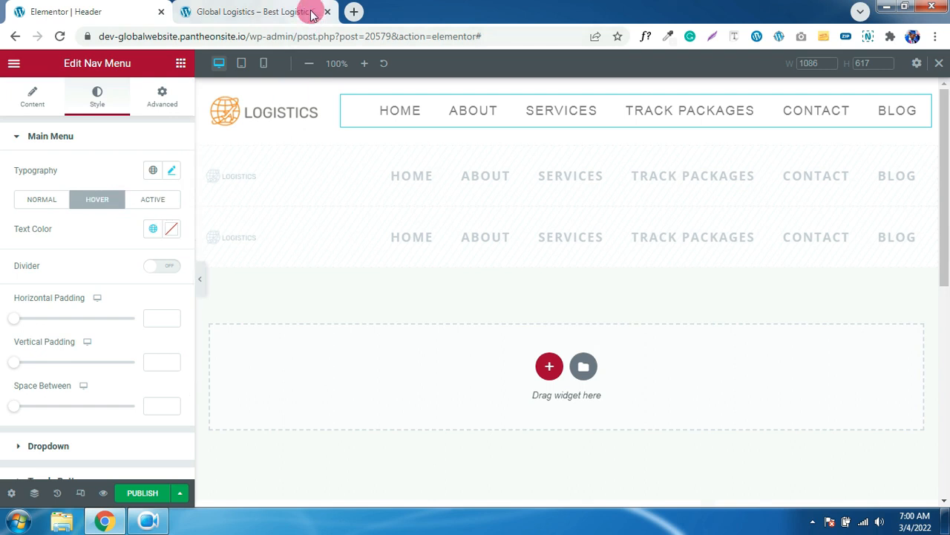
- Copy the orange #EA7B26 from the live site's location icon with the eyedropper extension
{"action": "left_click", "coordinate": [287, 11]}
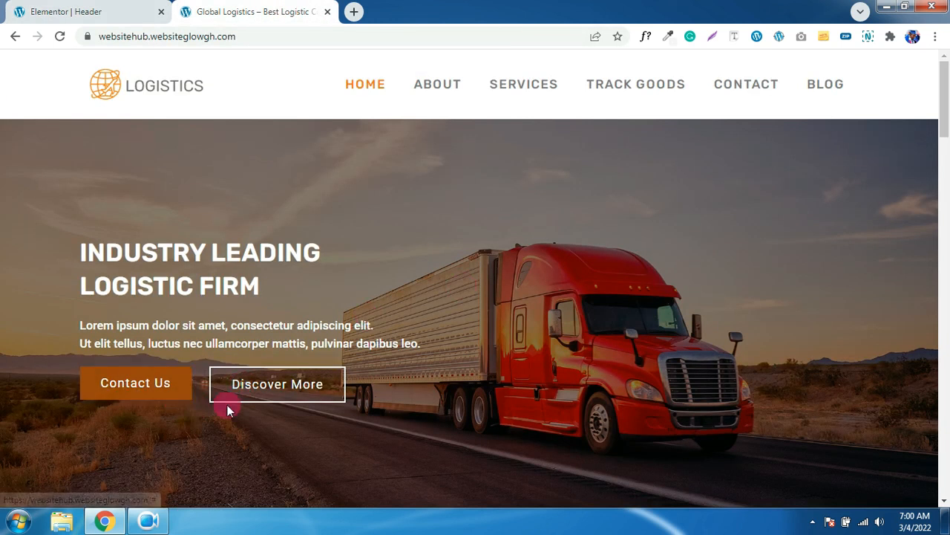
{"action": "scroll", "coordinate": [506, 297], "scroll_direction": "down", "scroll_amount": 3}
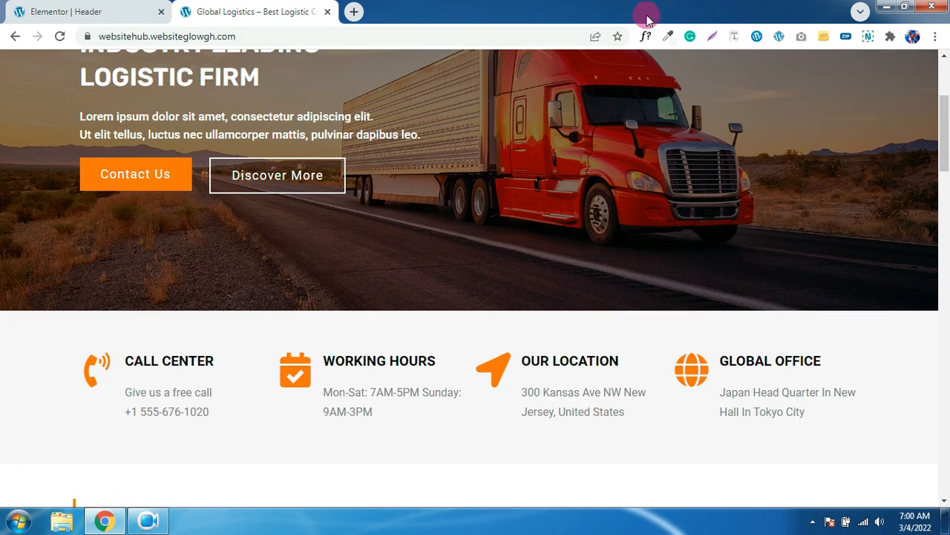
{"action": "left_click", "coordinate": [668, 40]}
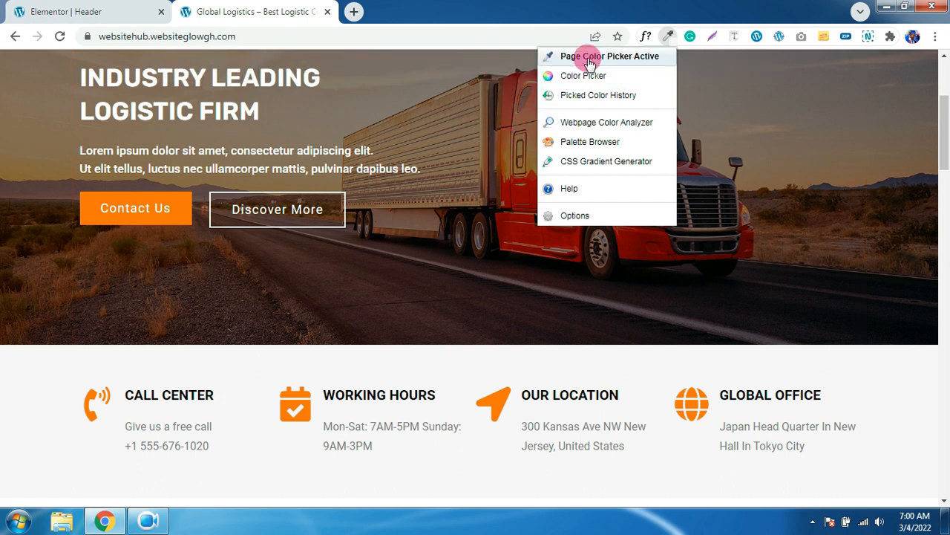
{"action": "left_click", "coordinate": [492, 403]}
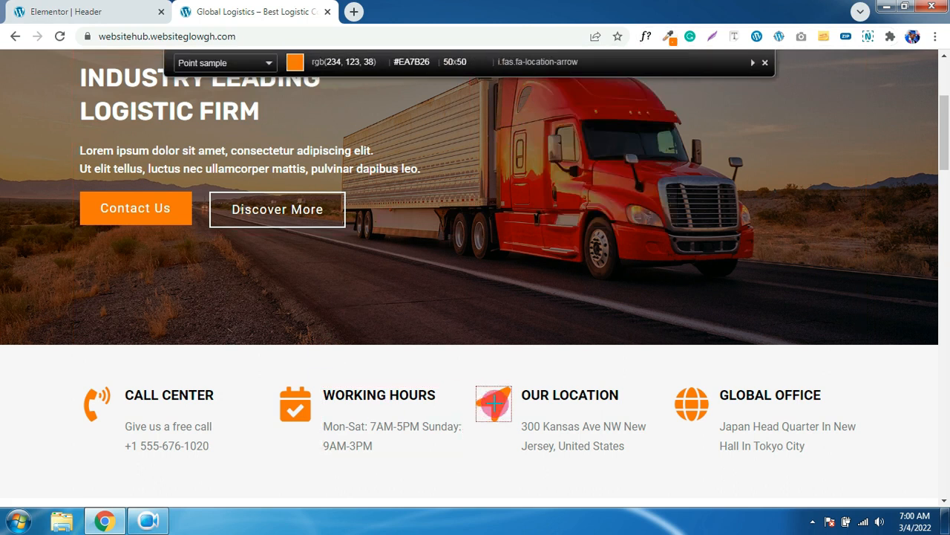
{"action": "left_click", "coordinate": [494, 404]}
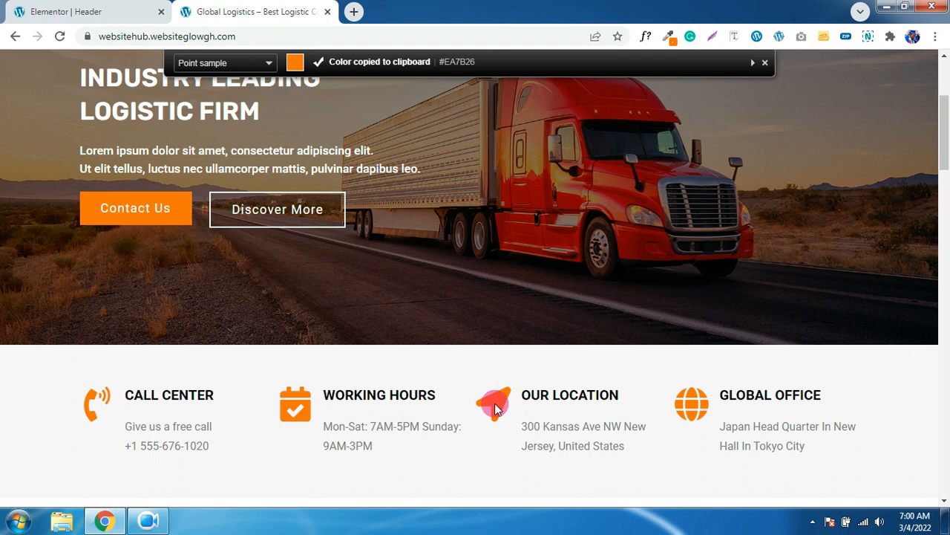
{"action": "scroll", "coordinate": [223, 89], "scroll_direction": "down", "scroll_amount": 1}
{"action": "left_click", "coordinate": [126, 12]}
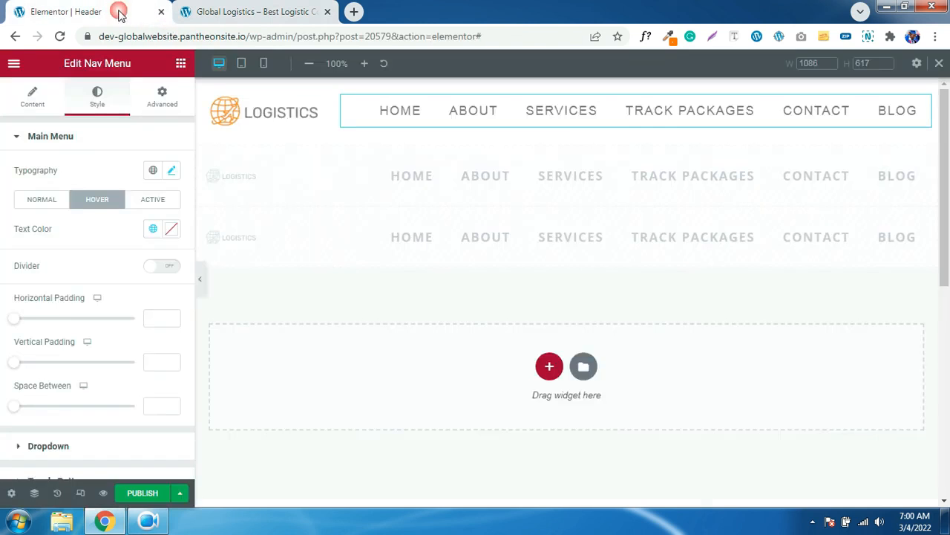
- Set the menu hover text colour to #EA7B26 and save it as a new global colour
{"action": "left_click", "coordinate": [170, 229]}
{"action": "left_click_drag", "start_coordinate": [141, 441], "coordinate": [89, 447]}
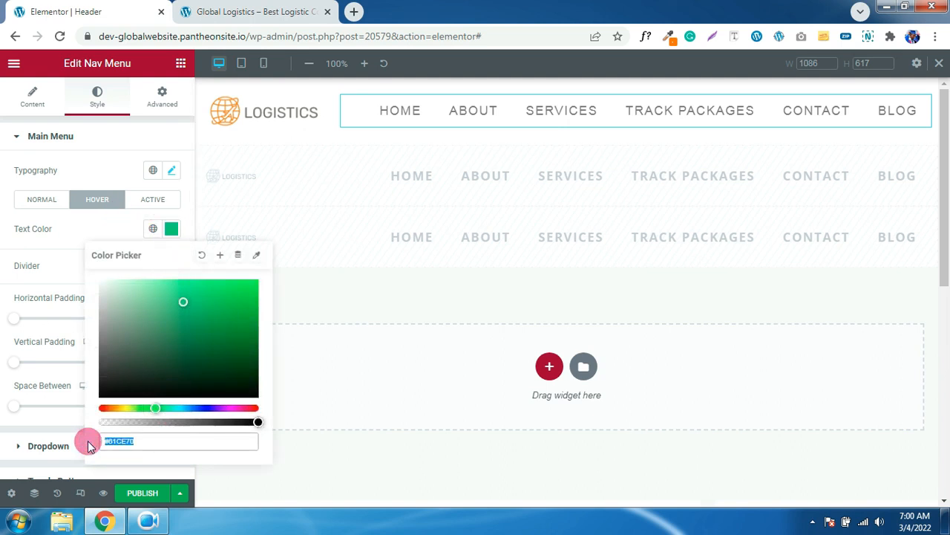
{"action": "key", "text": "ctrl+v"}
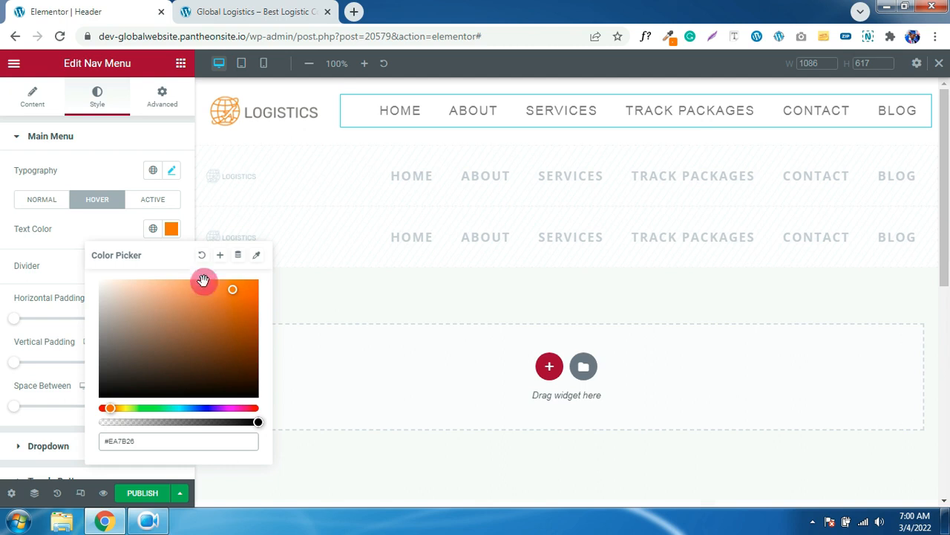
{"action": "left_click", "coordinate": [219, 254]}
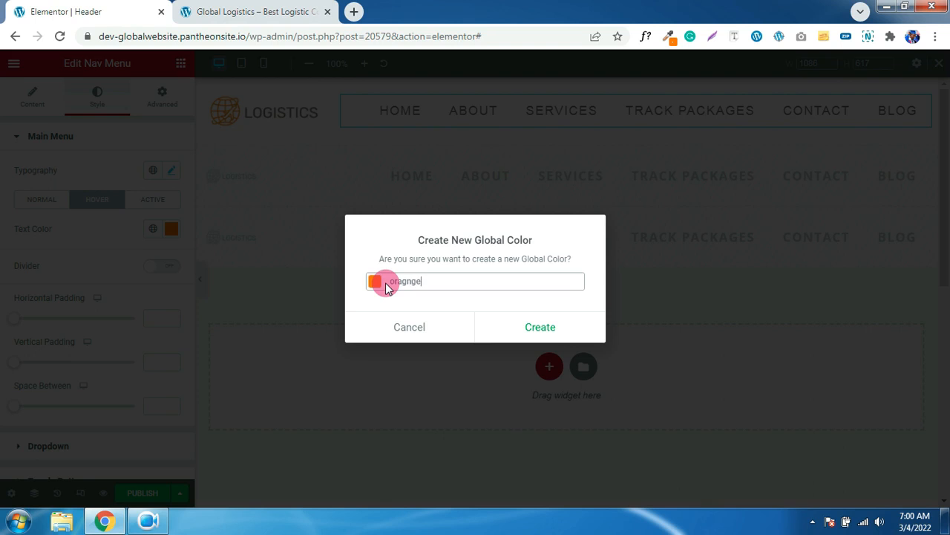
{"action": "left_click", "coordinate": [541, 325]}
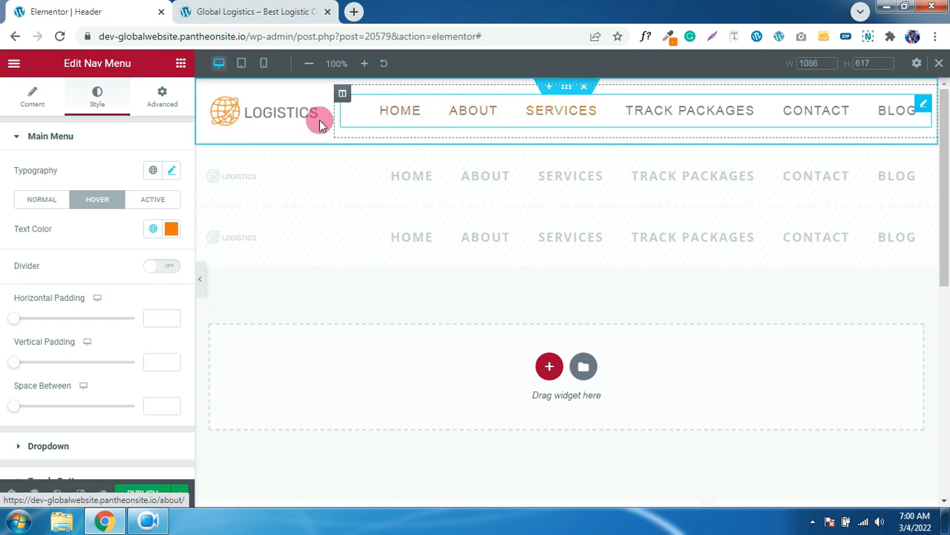
- Make the active menu item text the saved orange global colour
{"action": "left_click", "coordinate": [153, 200]}
{"action": "left_click", "coordinate": [153, 229]}
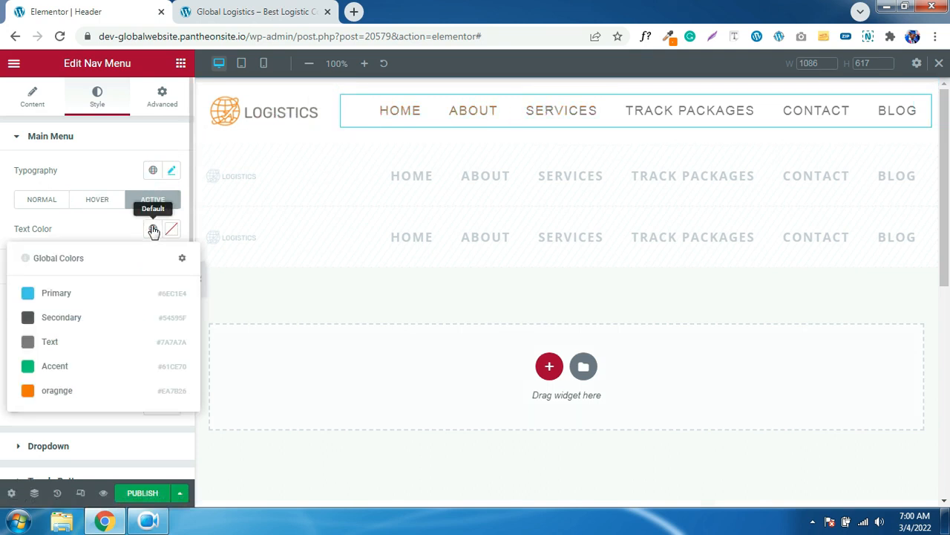
{"action": "left_click", "coordinate": [60, 392]}
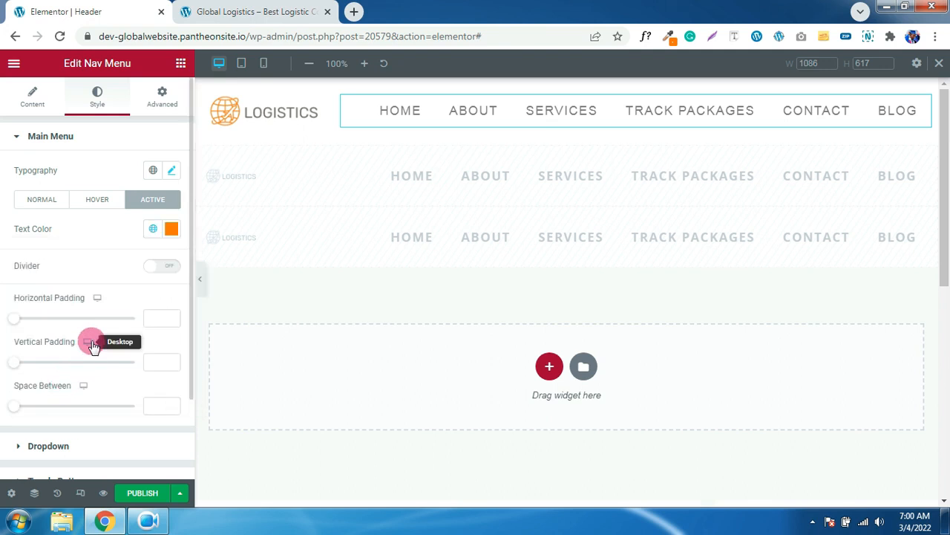
{"action": "scroll", "coordinate": [85, 275], "scroll_direction": "down", "scroll_amount": 1}
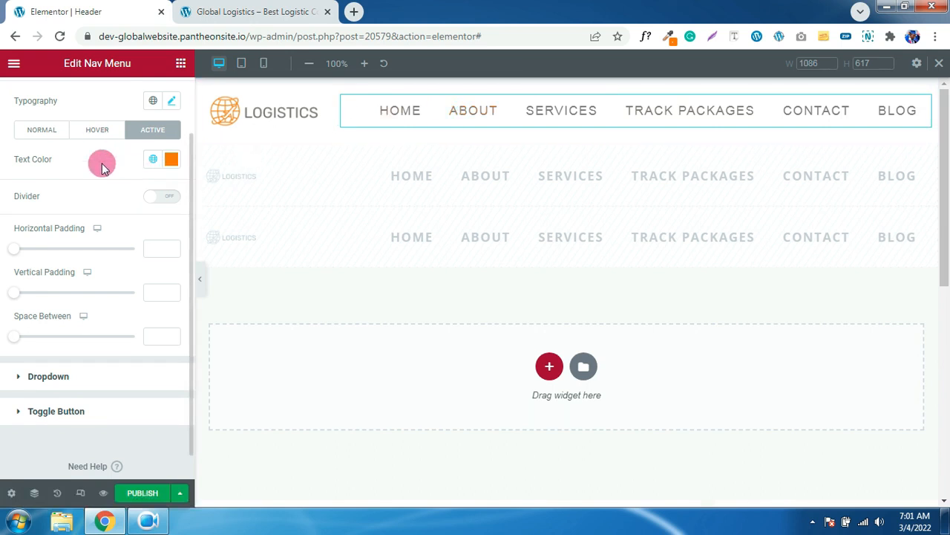
{"action": "scroll", "coordinate": [119, 157], "scroll_direction": "up", "scroll_amount": 1}
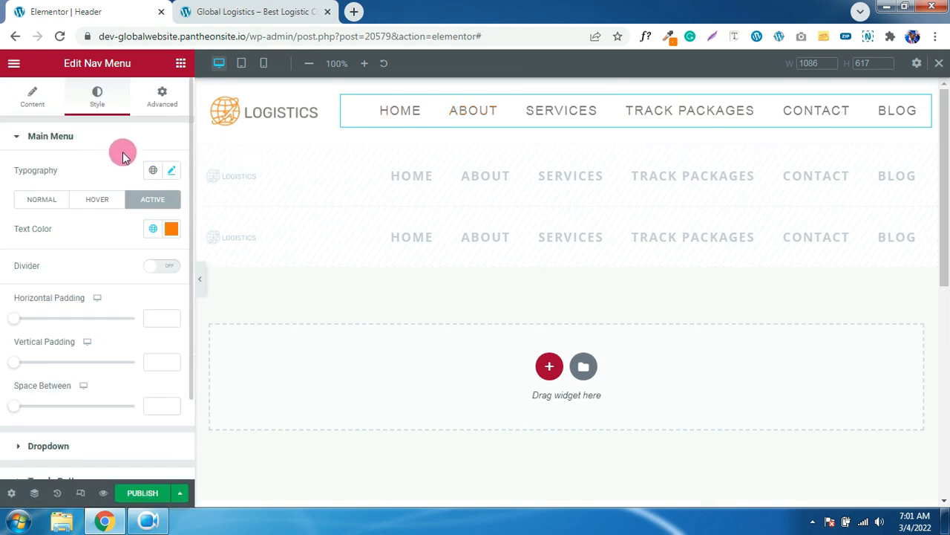
- Review the menu typography (Rubik, 18 px, weight 500, uppercase), then turn on responsive preview
{"action": "left_click", "coordinate": [170, 173]}
{"action": "left_click", "coordinate": [145, 282]}
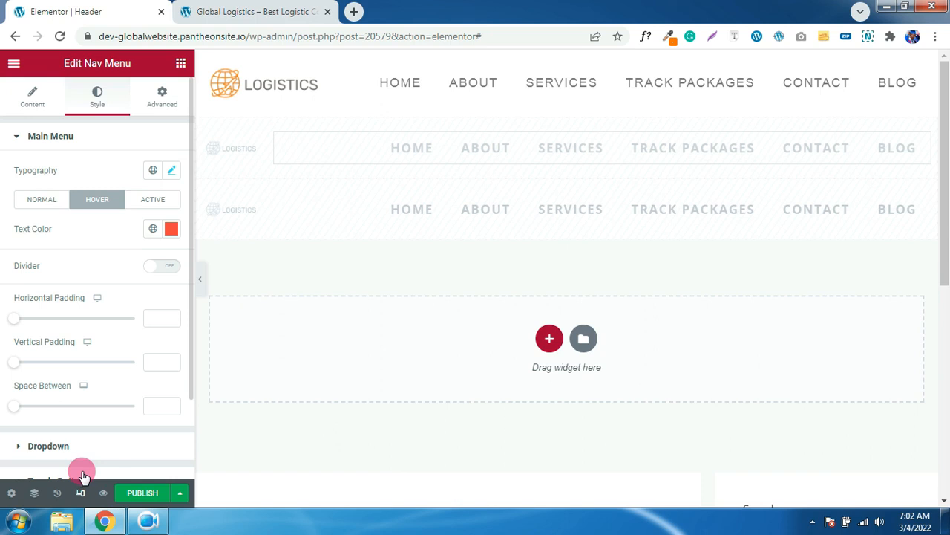
{"action": "left_click", "coordinate": [82, 493]}
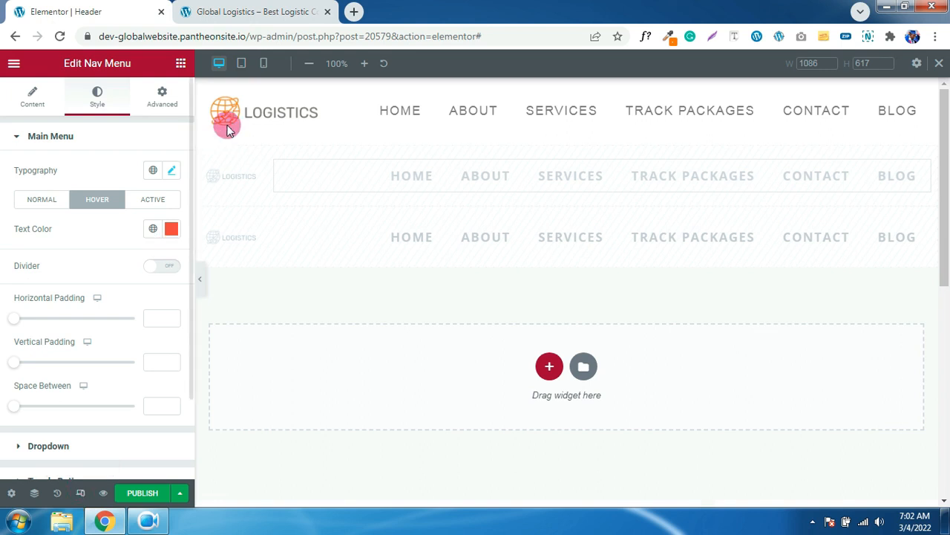
- Preview the header at 768 px tablet width and bring up the nav menu's style settings
{"action": "left_click", "coordinate": [242, 65]}
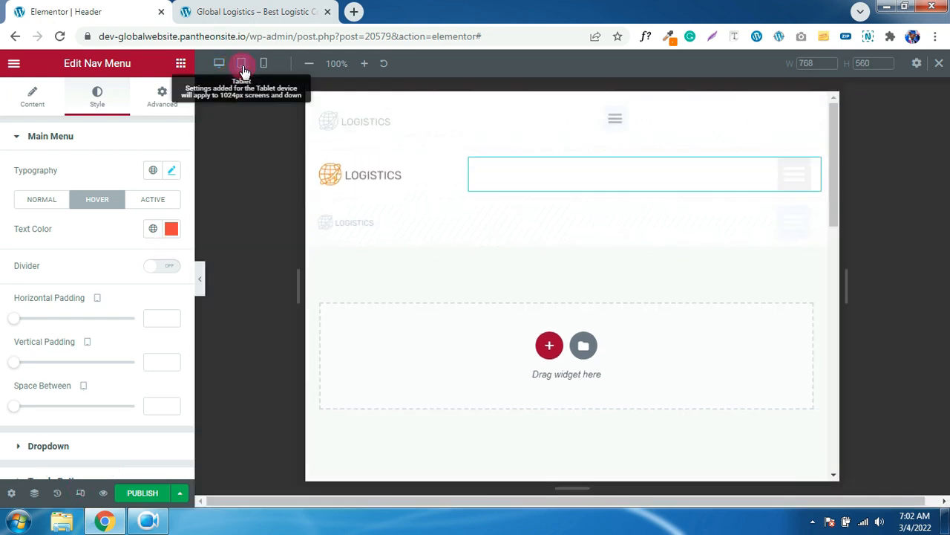
{"action": "left_click", "coordinate": [371, 182]}
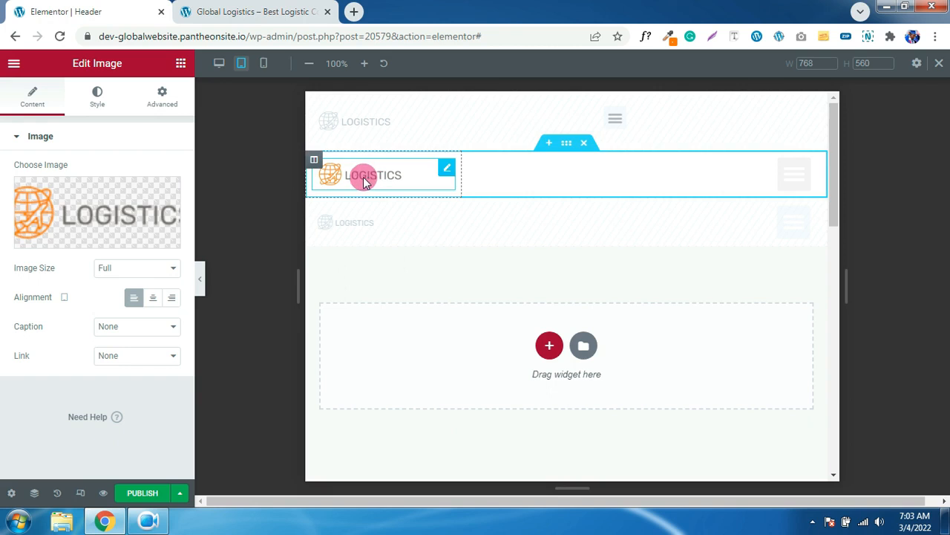
{"action": "left_click", "coordinate": [815, 169]}
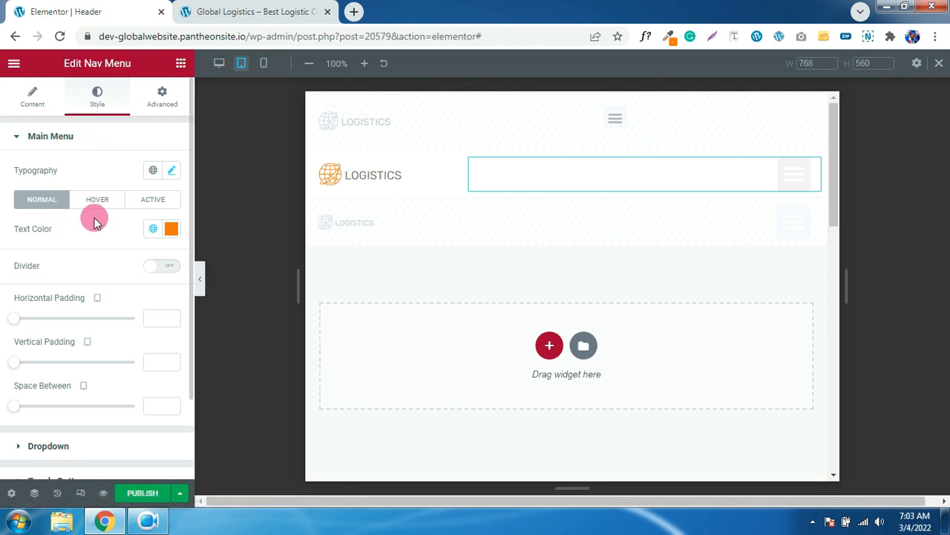
{"action": "scroll", "coordinate": [94, 226], "scroll_direction": "down", "scroll_amount": 3}
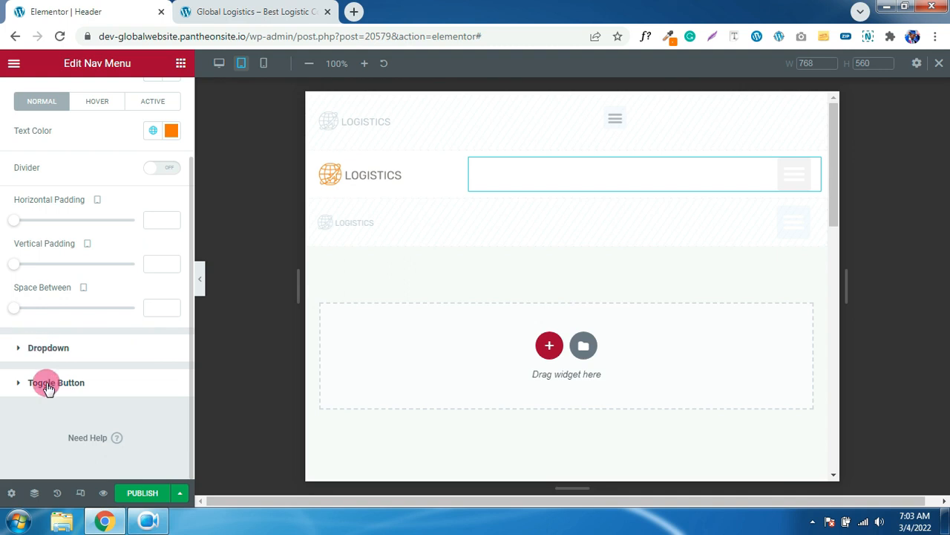
- Give the tablet toggle button an orange global-colour background in Normal and Hover states
{"action": "left_click", "coordinate": [46, 385]}
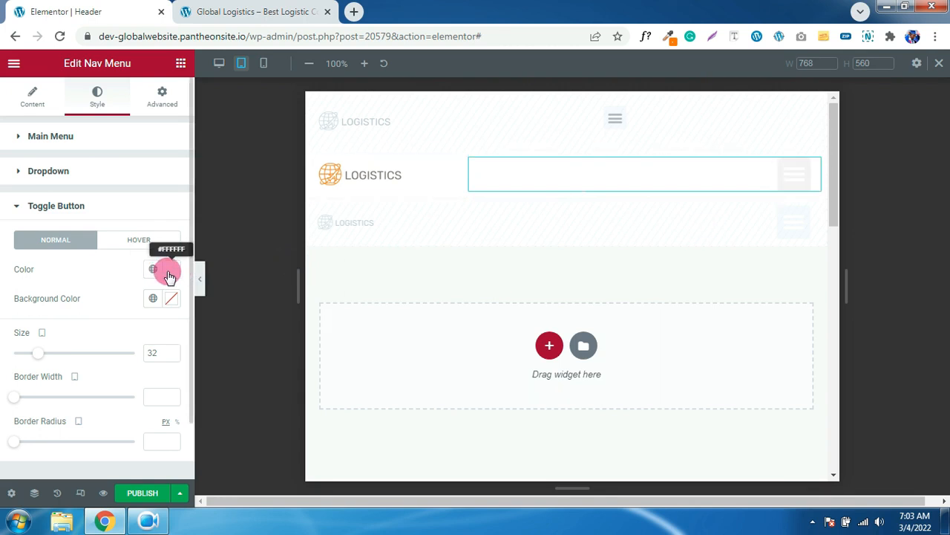
{"action": "left_click", "coordinate": [153, 300]}
{"action": "left_click", "coordinate": [44, 456]}
{"action": "left_click", "coordinate": [144, 240]}
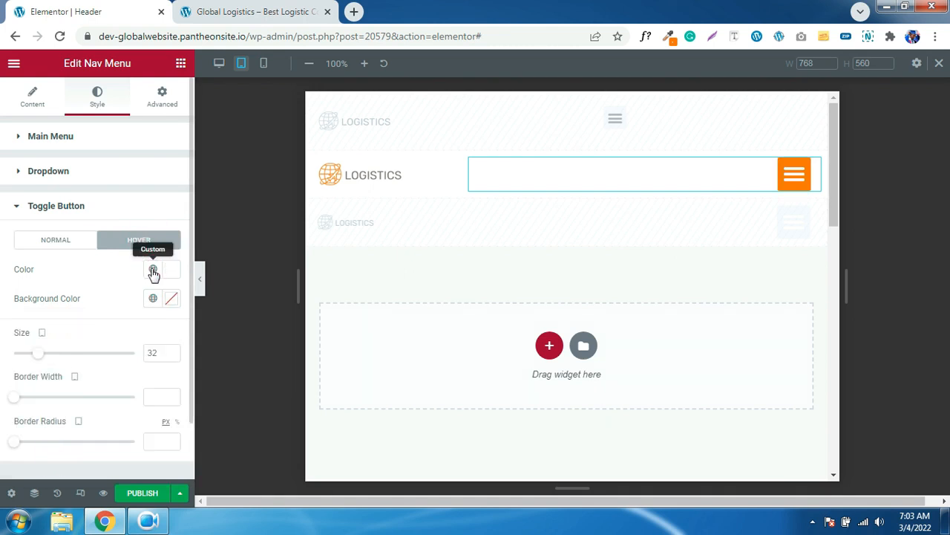
{"action": "left_click", "coordinate": [153, 271]}
{"action": "left_click", "coordinate": [107, 266]}
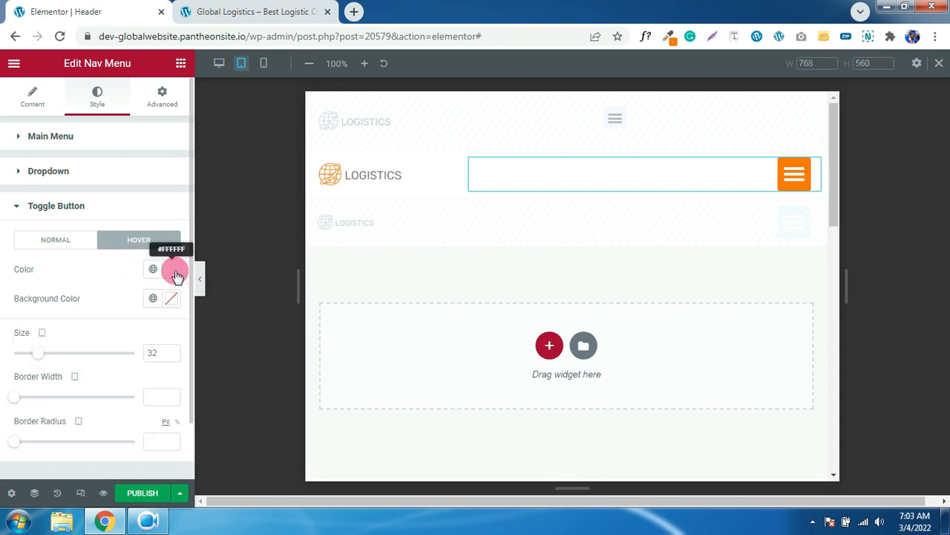
{"action": "left_click", "coordinate": [153, 298]}
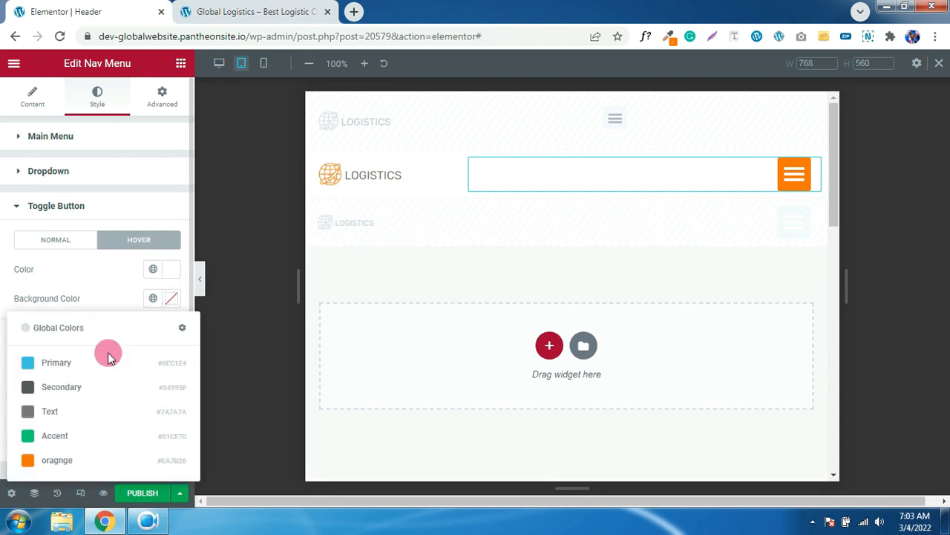
{"action": "left_click", "coordinate": [64, 459]}
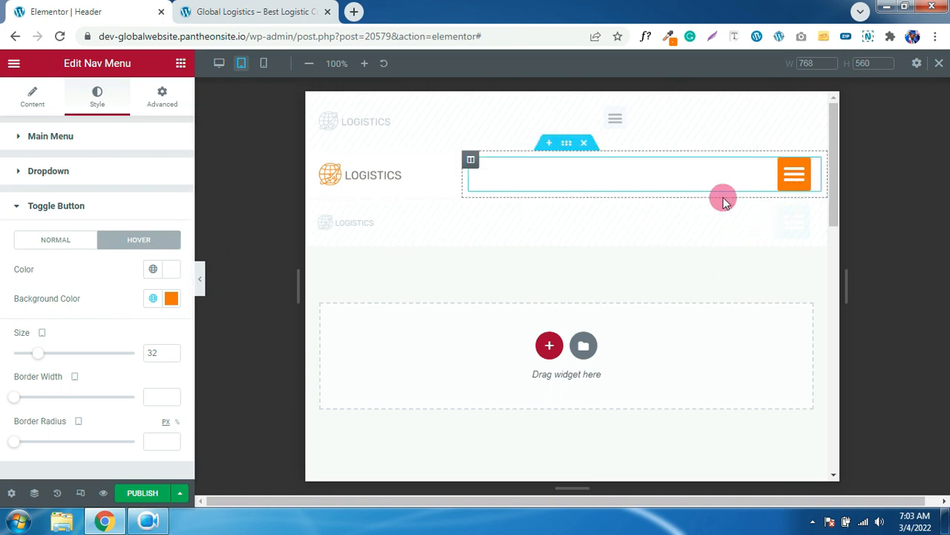
- Test the toggle's dropdown in the preview, leave it open, and expand the Dropdown style settings
{"action": "left_click", "coordinate": [785, 190]}
{"action": "left_click", "coordinate": [786, 192]}
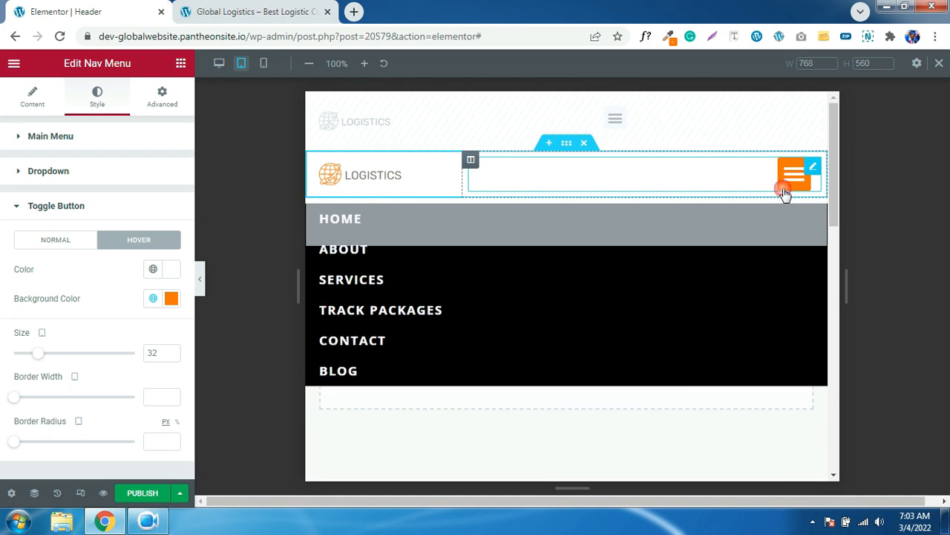
{"action": "left_click", "coordinate": [785, 192]}
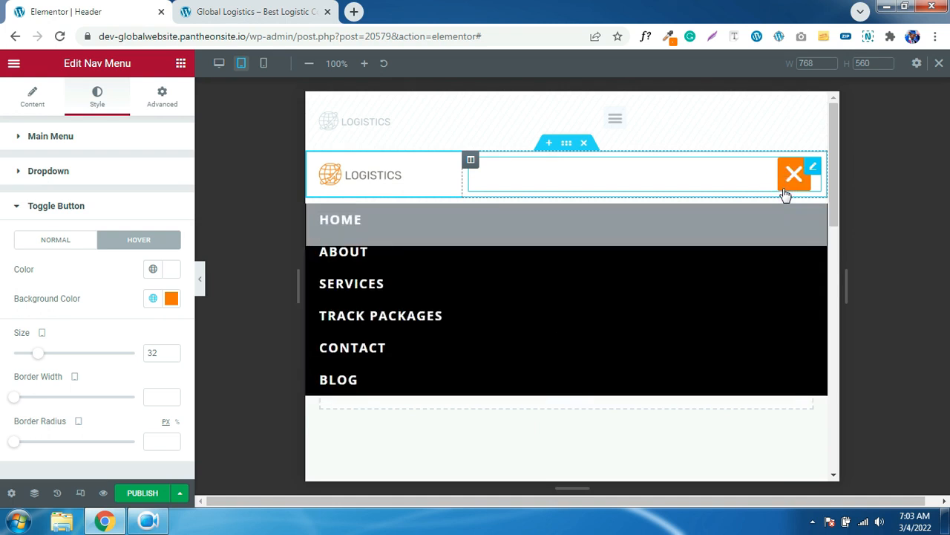
{"action": "left_click", "coordinate": [786, 192]}
{"action": "left_click", "coordinate": [786, 192]}
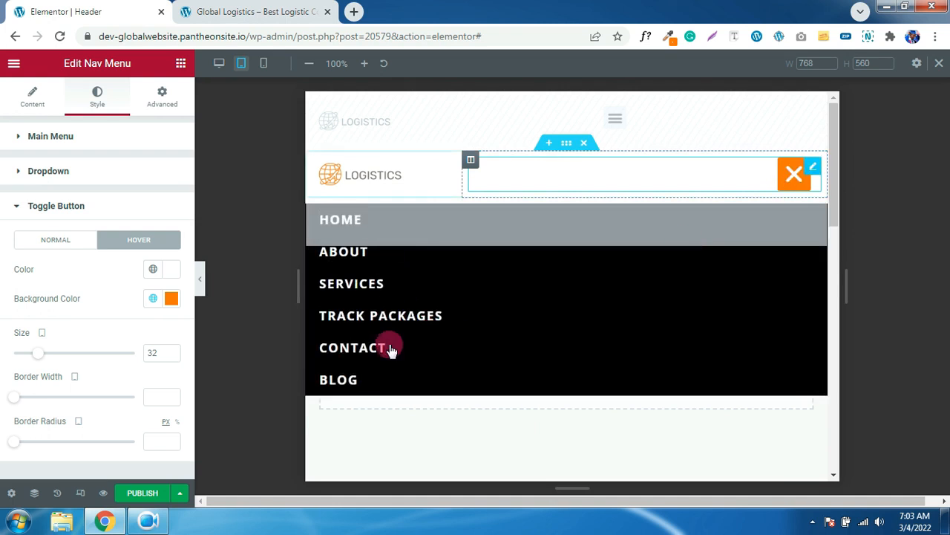
{"action": "left_click", "coordinate": [795, 178]}
{"action": "left_click", "coordinate": [795, 178]}
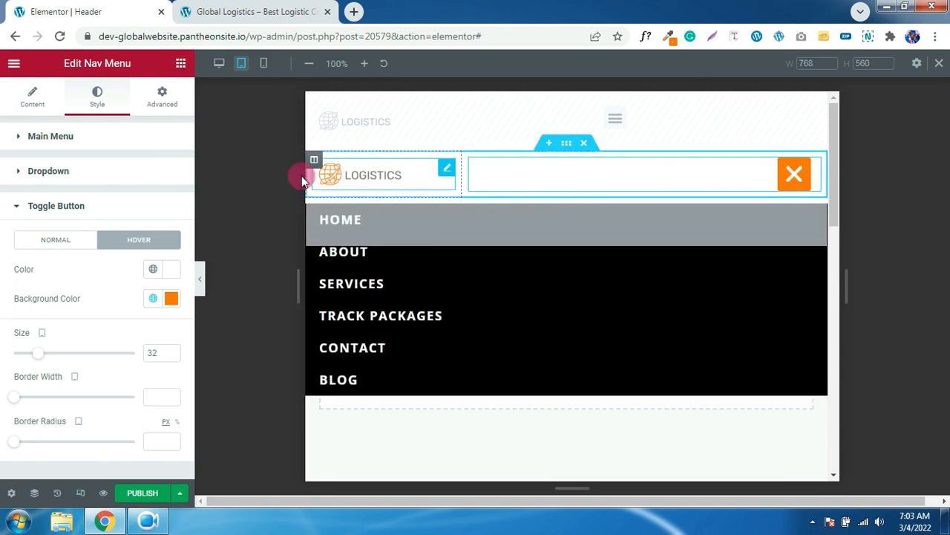
{"action": "left_click", "coordinate": [48, 174]}
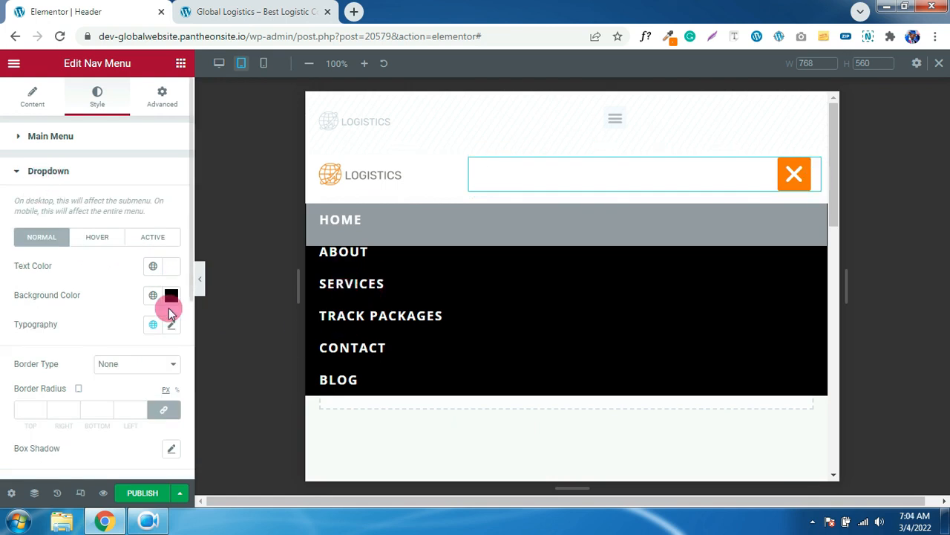
- Set the dropdown's Hover and Active text colours to the orange global colour
{"action": "left_click", "coordinate": [93, 237]}
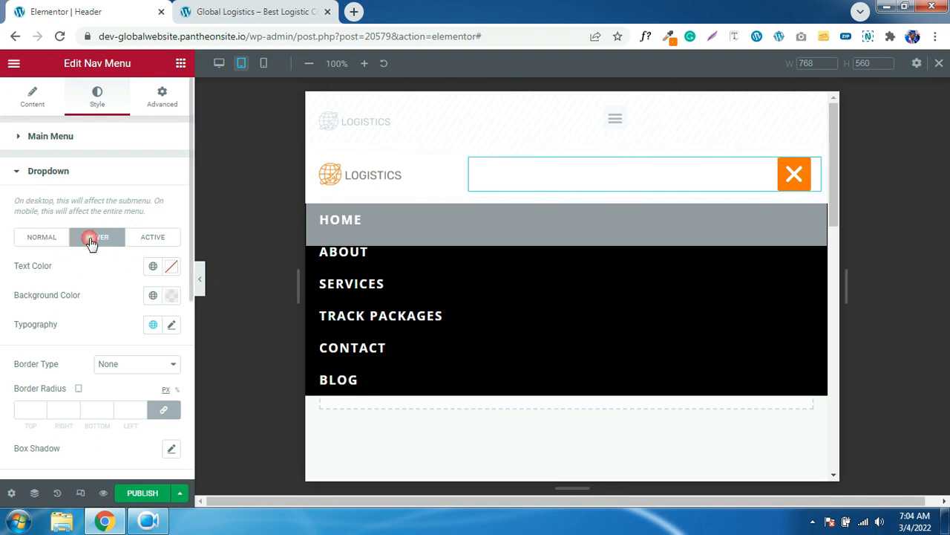
{"action": "left_click", "coordinate": [153, 269]}
{"action": "left_click", "coordinate": [79, 429]}
{"action": "left_click", "coordinate": [171, 294]}
{"action": "left_click", "coordinate": [187, 258]}
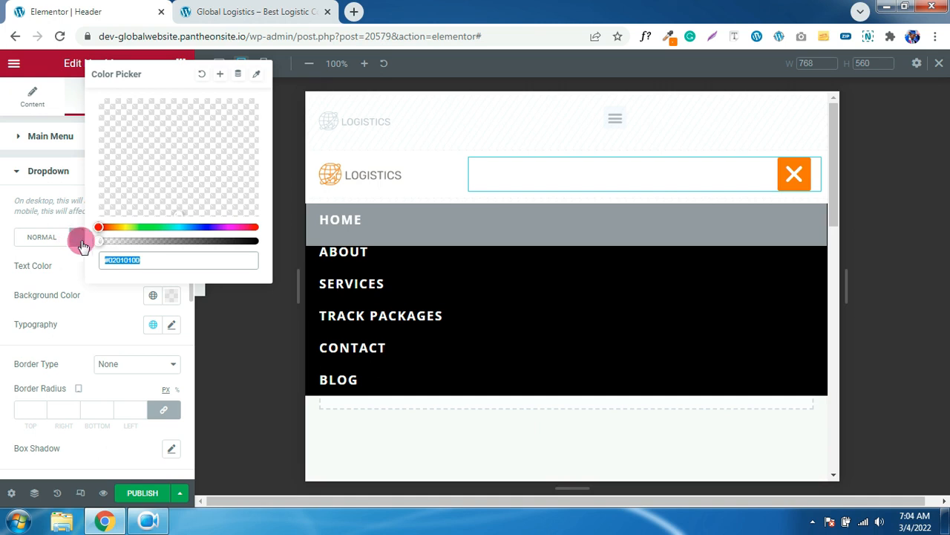
{"action": "left_click", "coordinate": [76, 273]}
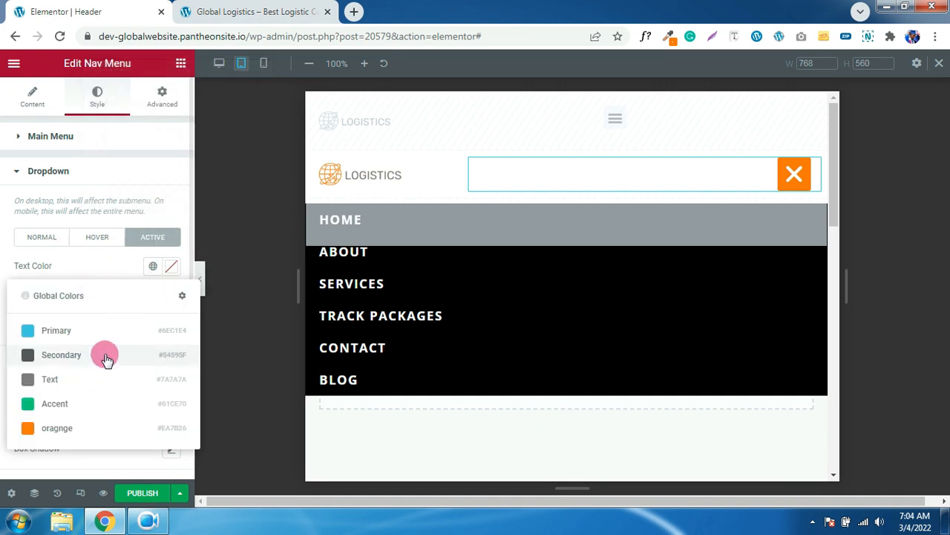
{"action": "left_click", "coordinate": [56, 430]}
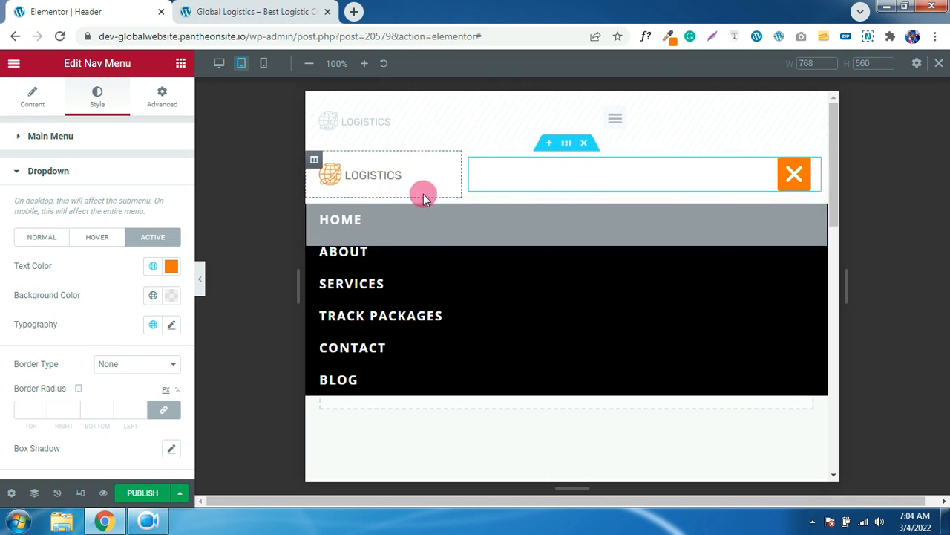
- Set the dropdown Distance to 9 and close the dropdown in the preview
{"action": "scroll", "coordinate": [117, 297], "scroll_direction": "down", "scroll_amount": 4}
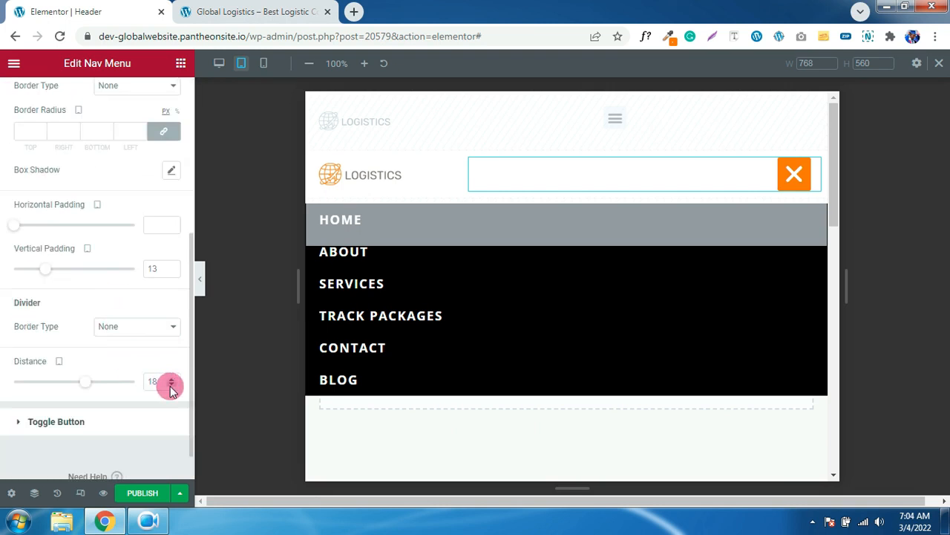
{"action": "left_click", "coordinate": [170, 385]}
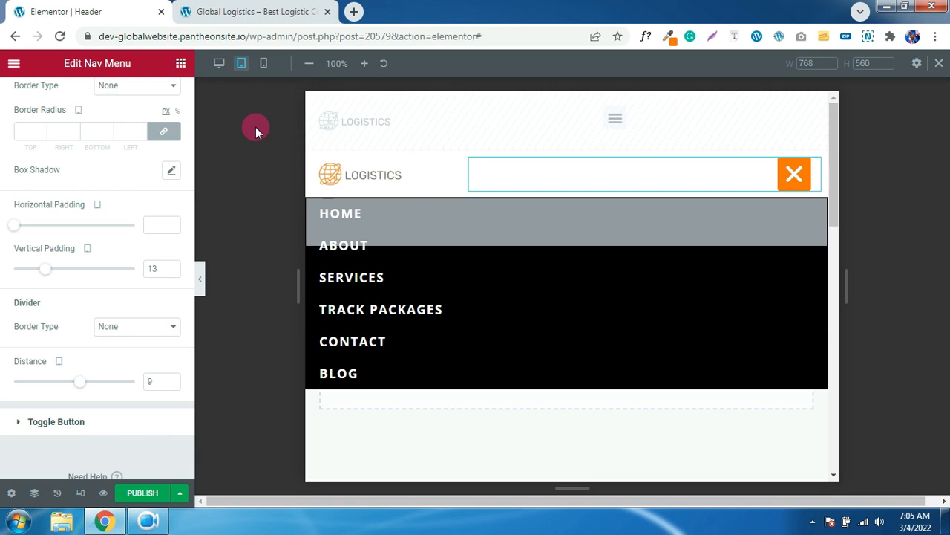
{"action": "left_click", "coordinate": [789, 186]}
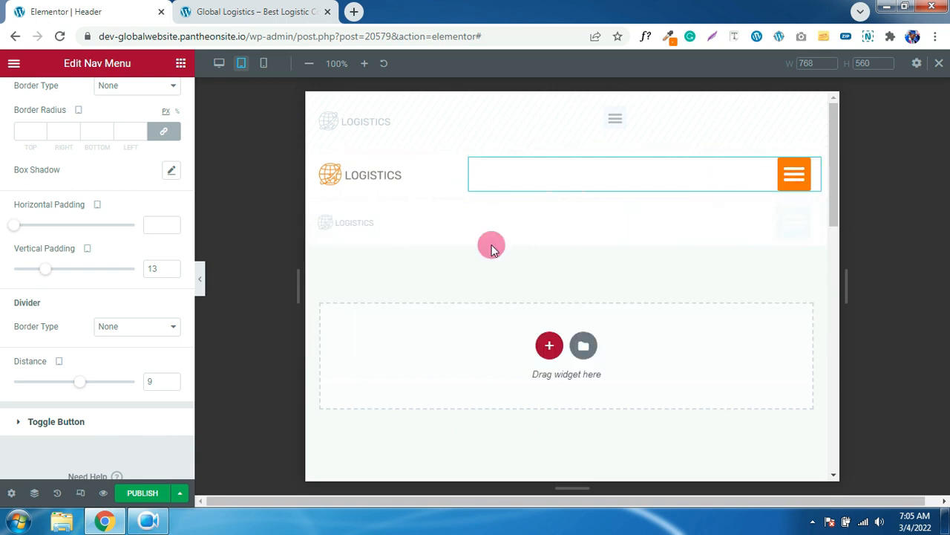
- Preview the header at 360 px mobile width and check the nav menu dropdown
{"action": "left_click", "coordinate": [262, 65]}
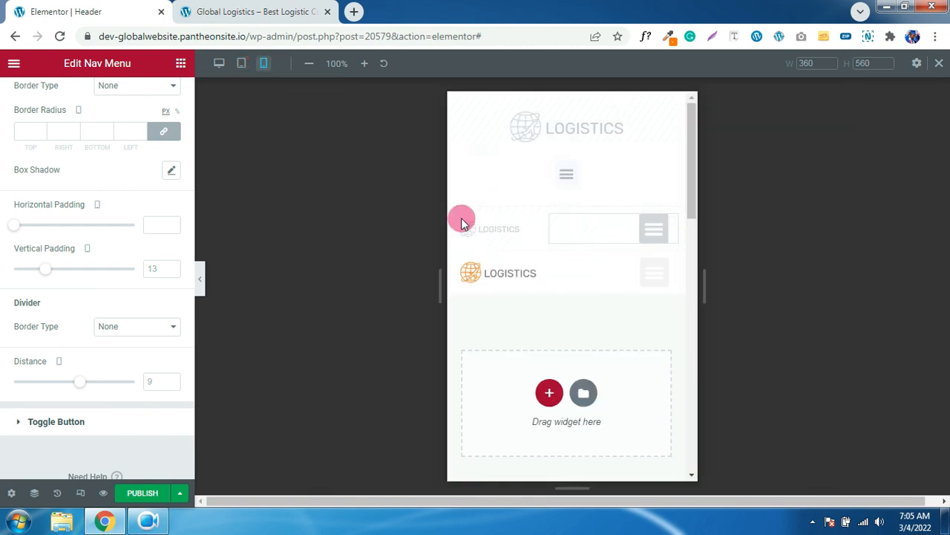
{"action": "left_click", "coordinate": [530, 281]}
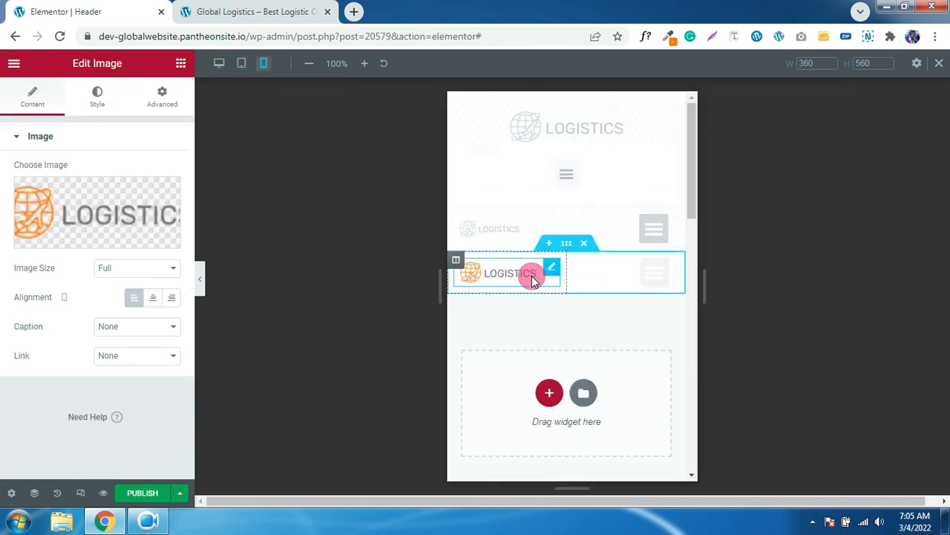
{"action": "left_click", "coordinate": [658, 276]}
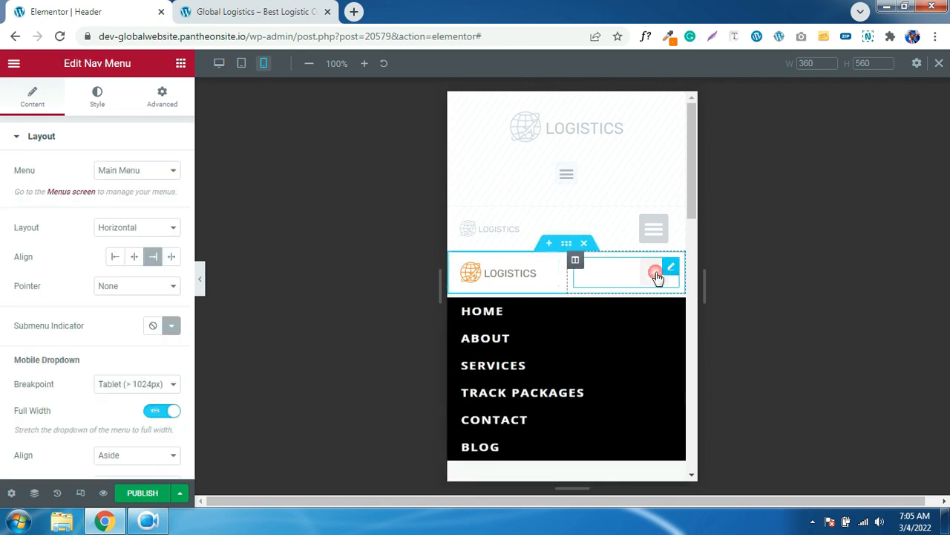
{"action": "left_click", "coordinate": [650, 272]}
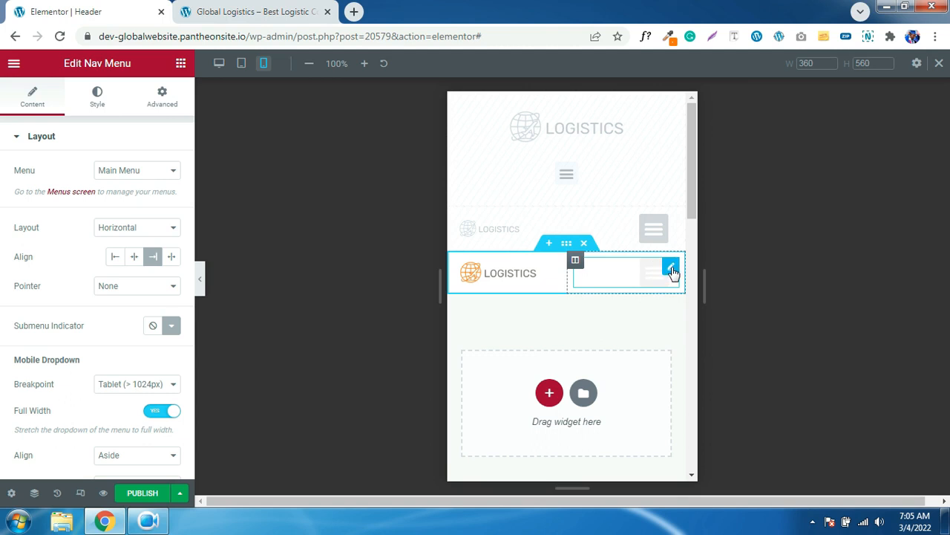
- Give the mobile toggle button an orange background in Normal and Hover, then reopen the dropdown
{"action": "left_click", "coordinate": [92, 109]}
{"action": "scroll", "coordinate": [93, 265], "scroll_direction": "down", "scroll_amount": 2}
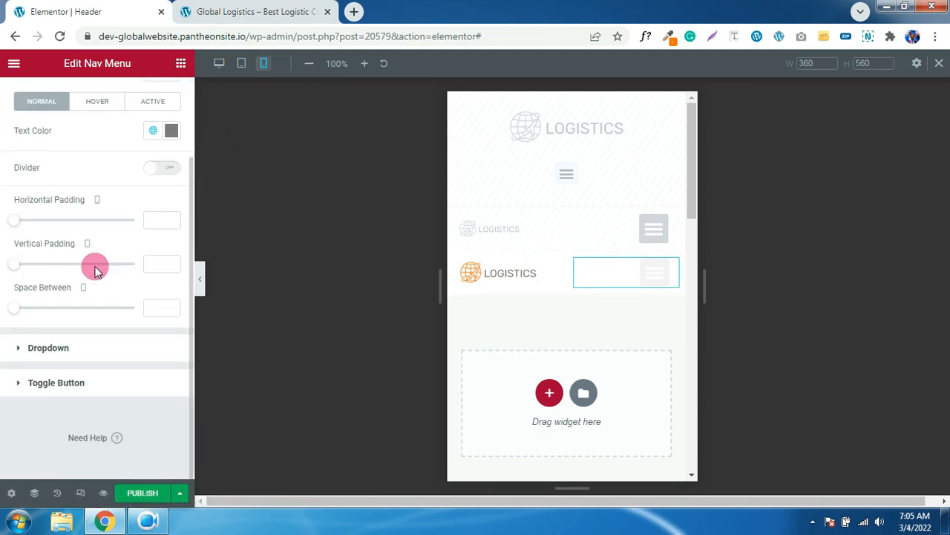
{"action": "left_click", "coordinate": [54, 386]}
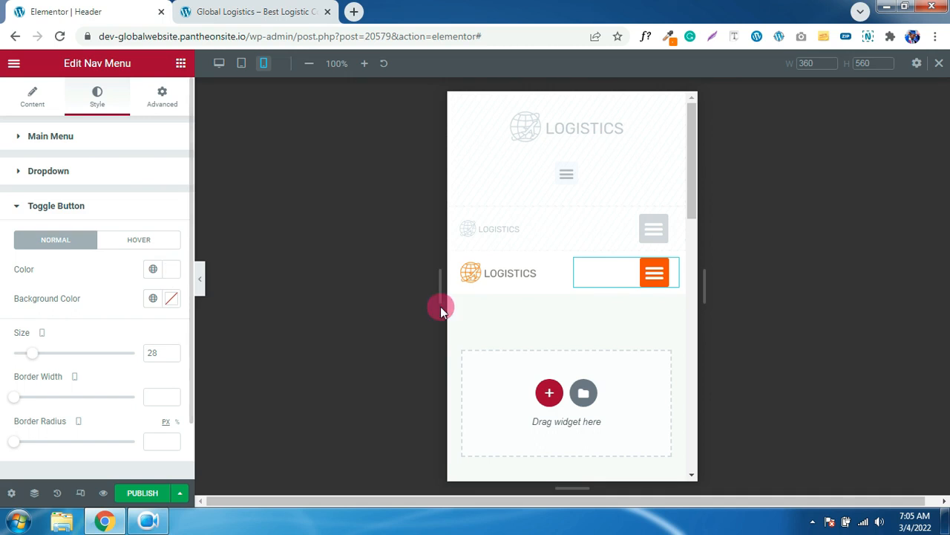
{"action": "left_click", "coordinate": [153, 298]}
{"action": "left_click", "coordinate": [63, 458]}
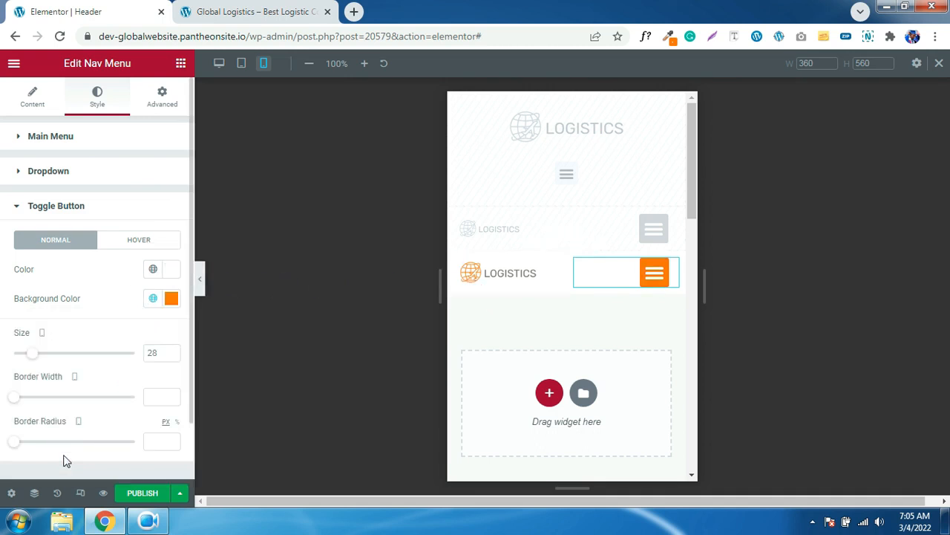
{"action": "left_click", "coordinate": [124, 241]}
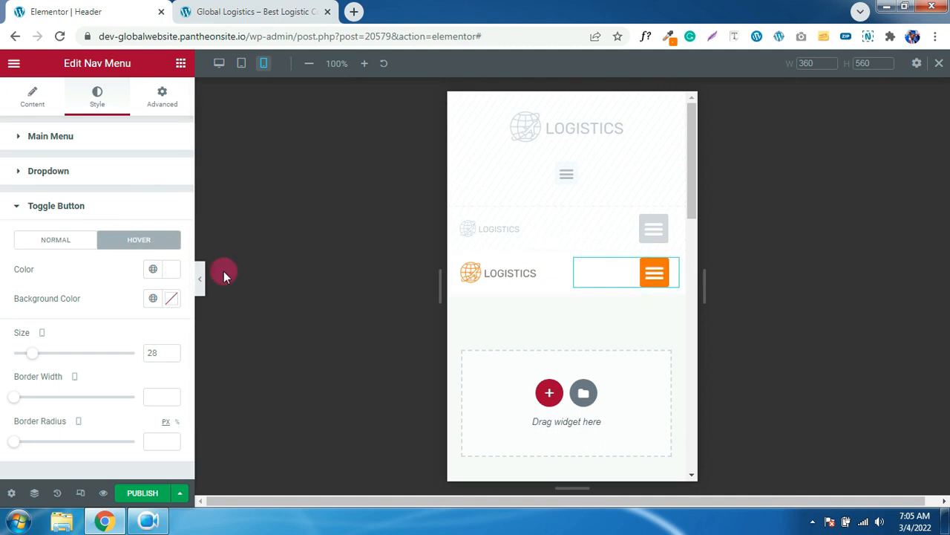
{"action": "left_click", "coordinate": [152, 298]}
{"action": "left_click", "coordinate": [62, 458]}
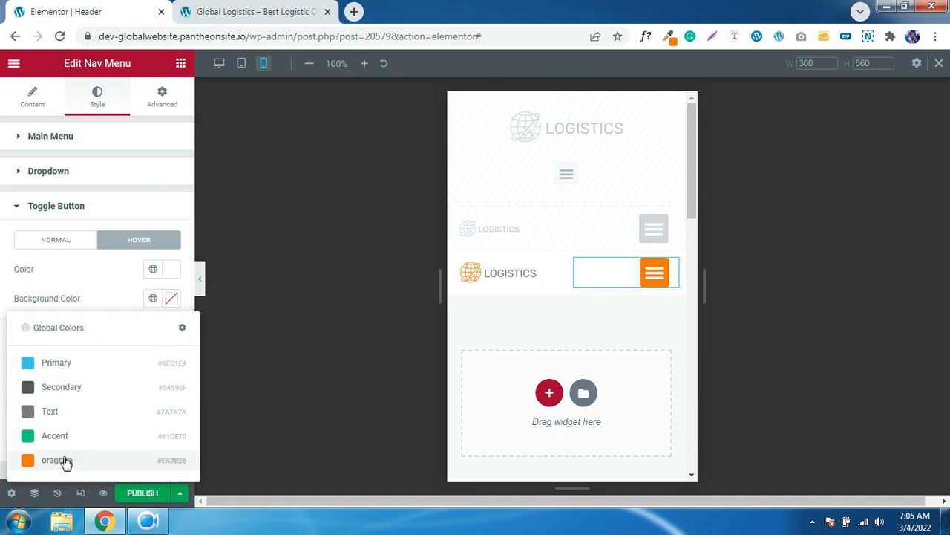
{"action": "left_click", "coordinate": [653, 275]}
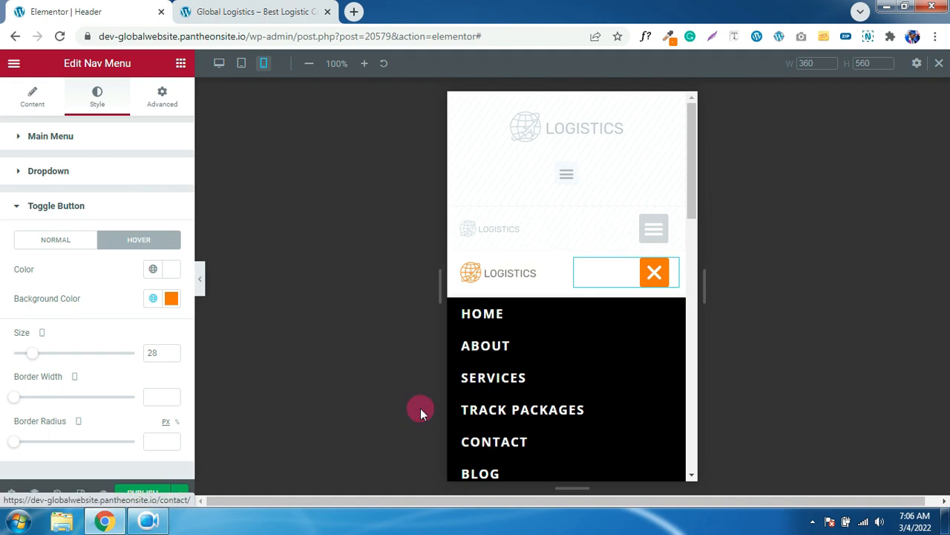
- Make the dropdown items' hover and active text the orange global colour
{"action": "left_click", "coordinate": [49, 172]}
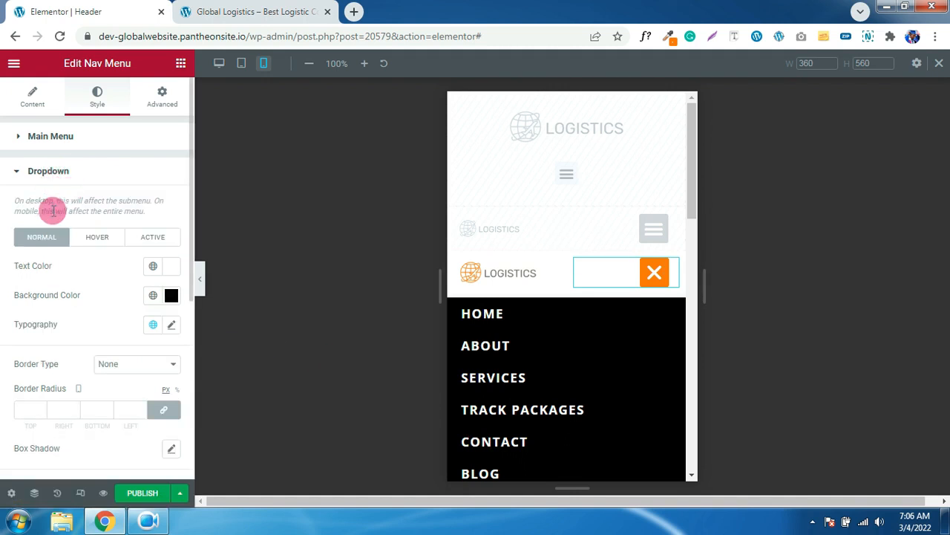
{"action": "left_click", "coordinate": [57, 245]}
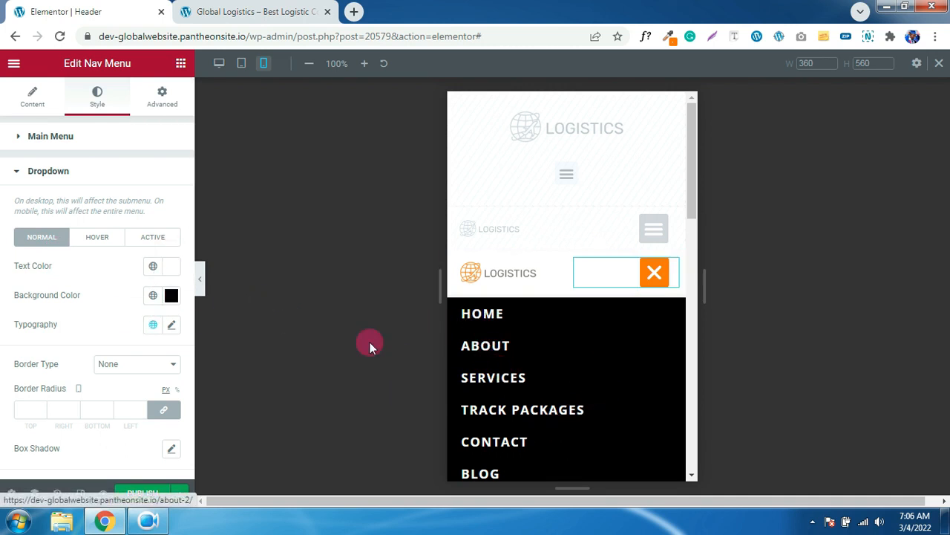
{"action": "left_click", "coordinate": [97, 236]}
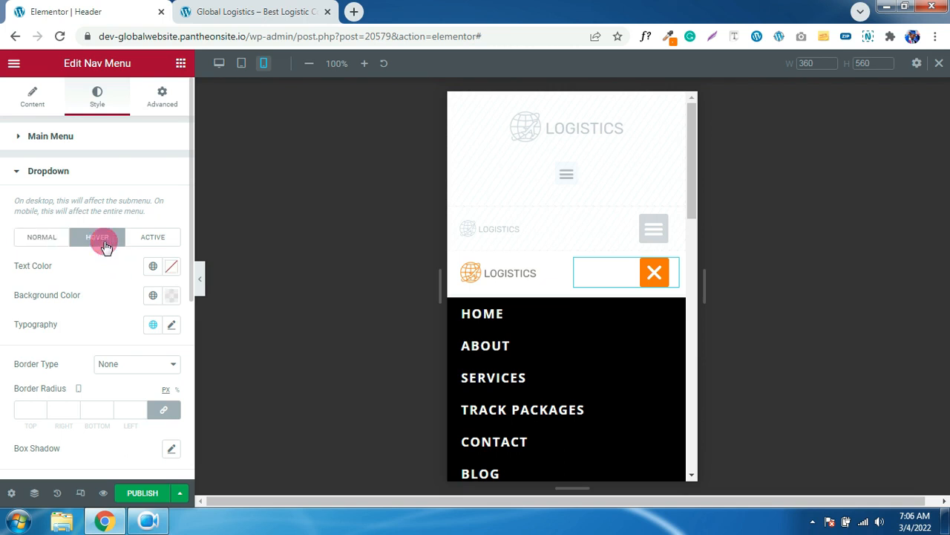
{"action": "left_click", "coordinate": [154, 269]}
{"action": "left_click", "coordinate": [116, 431]}
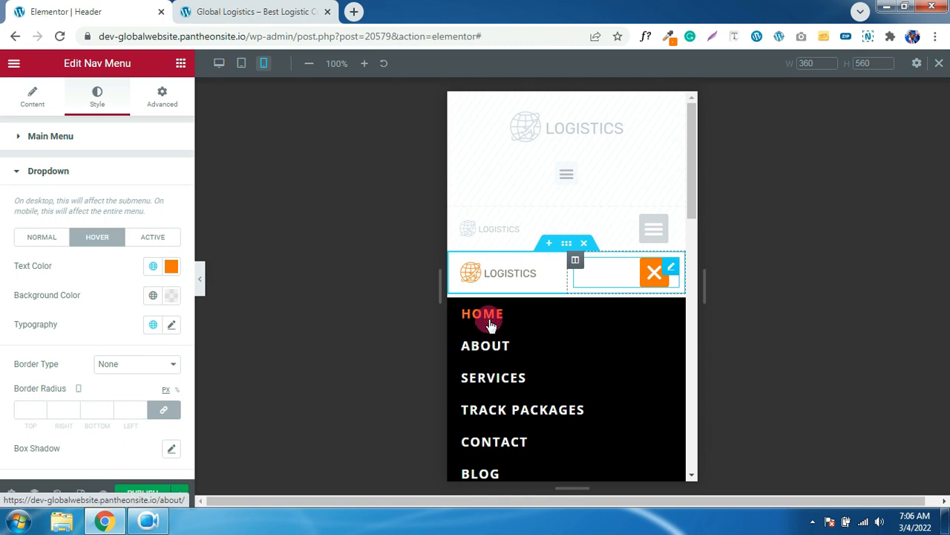
{"action": "left_click", "coordinate": [172, 295]}
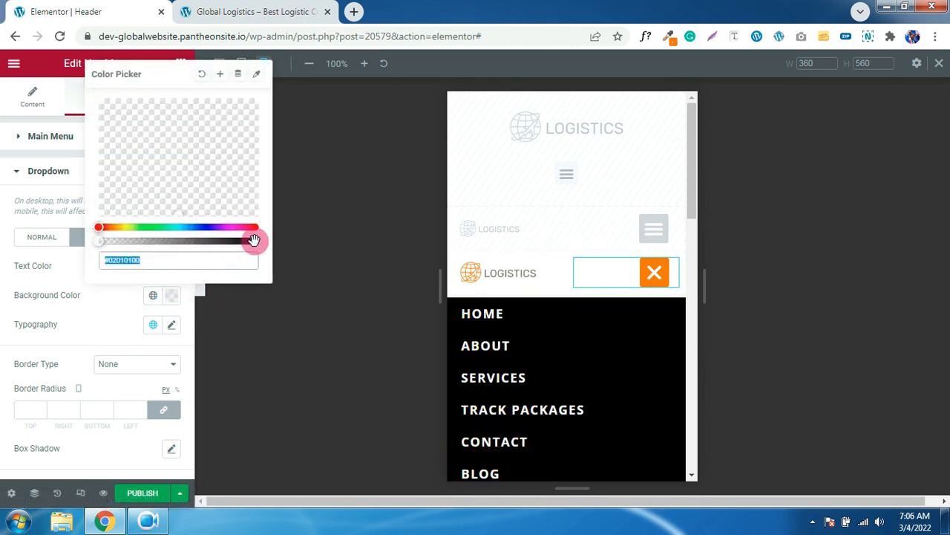
{"action": "left_click", "coordinate": [73, 278]}
{"action": "left_click", "coordinate": [153, 237]}
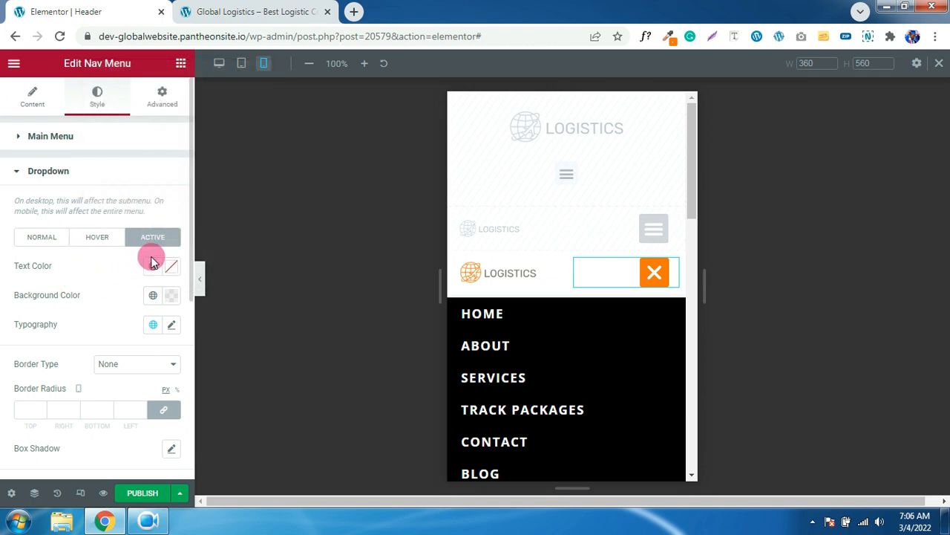
{"action": "left_click", "coordinate": [152, 266]}
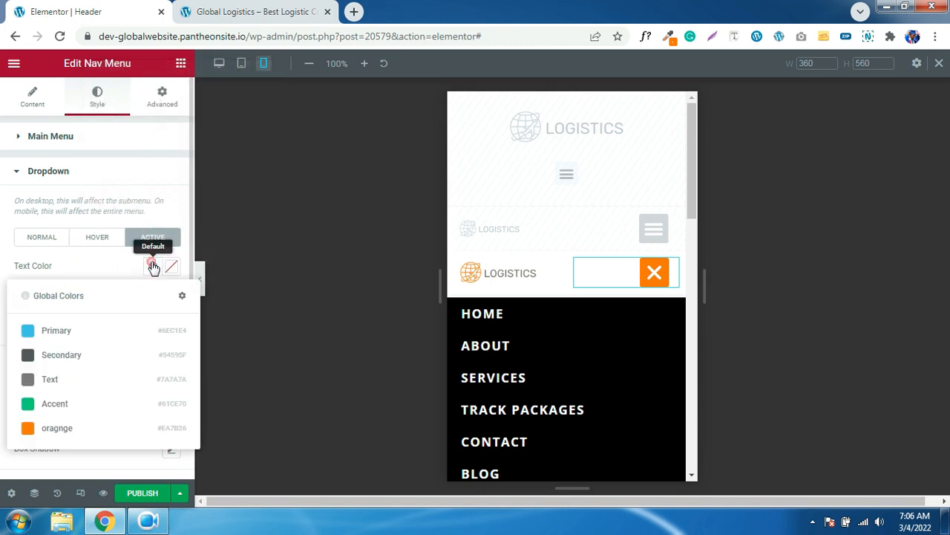
{"action": "left_click", "coordinate": [52, 428]}
{"action": "left_click", "coordinate": [176, 300]}
{"action": "left_click", "coordinate": [84, 310]}
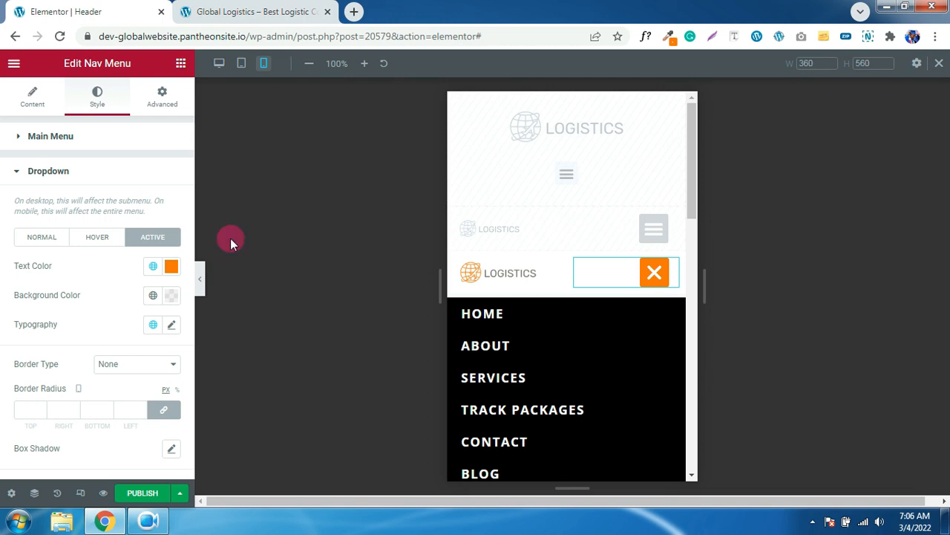
- Lower the dropdown item distance from 15 to 11 and close the preview's mobile menu
{"action": "scroll", "coordinate": [103, 286], "scroll_direction": "down", "scroll_amount": 1}
{"action": "scroll", "coordinate": [103, 286], "scroll_direction": "down", "scroll_amount": 3}
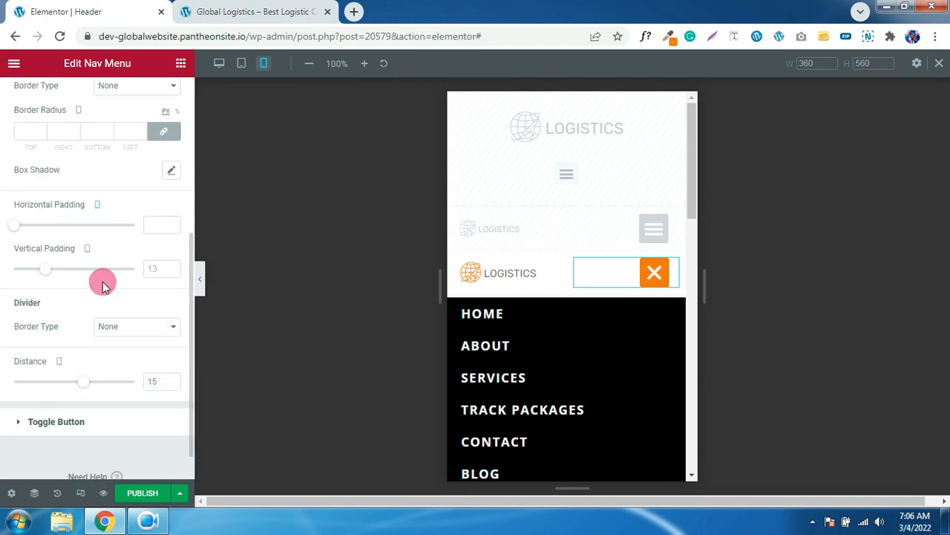
{"action": "left_click", "coordinate": [171, 385]}
{"action": "left_click", "coordinate": [171, 385]}
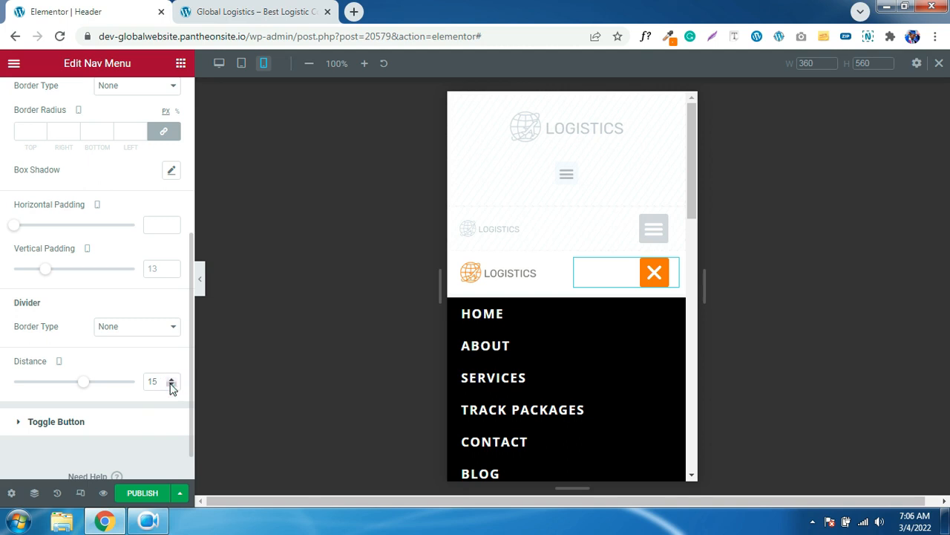
{"action": "left_click", "coordinate": [171, 386]}
{"action": "left_click", "coordinate": [170, 386]}
{"action": "left_click", "coordinate": [145, 493]}
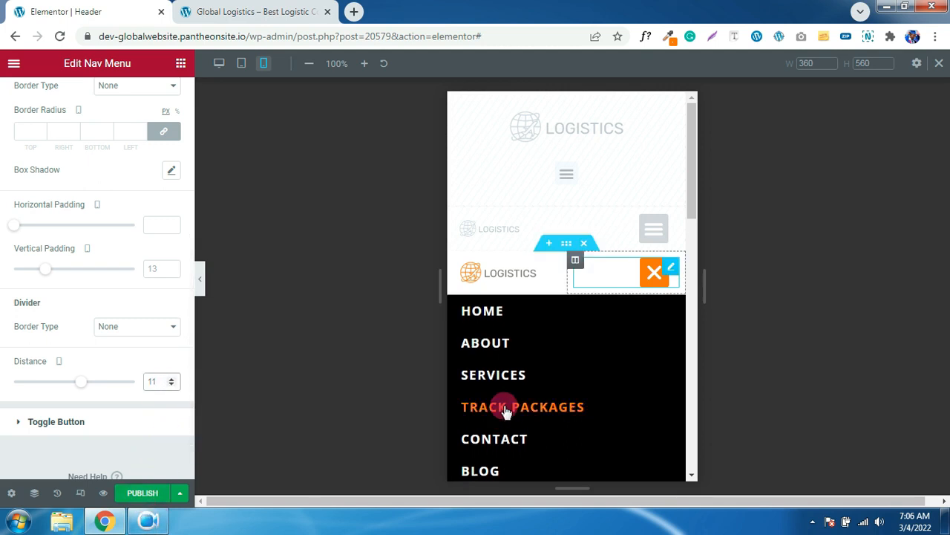
{"action": "left_click", "coordinate": [651, 281]}
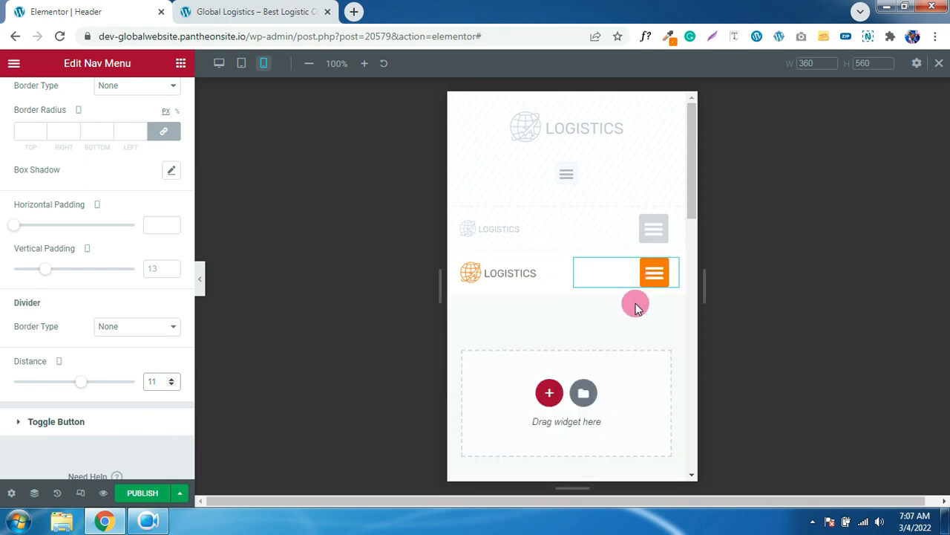
- Hide the desktop header section on tablet and mobile
{"action": "left_click", "coordinate": [220, 65]}
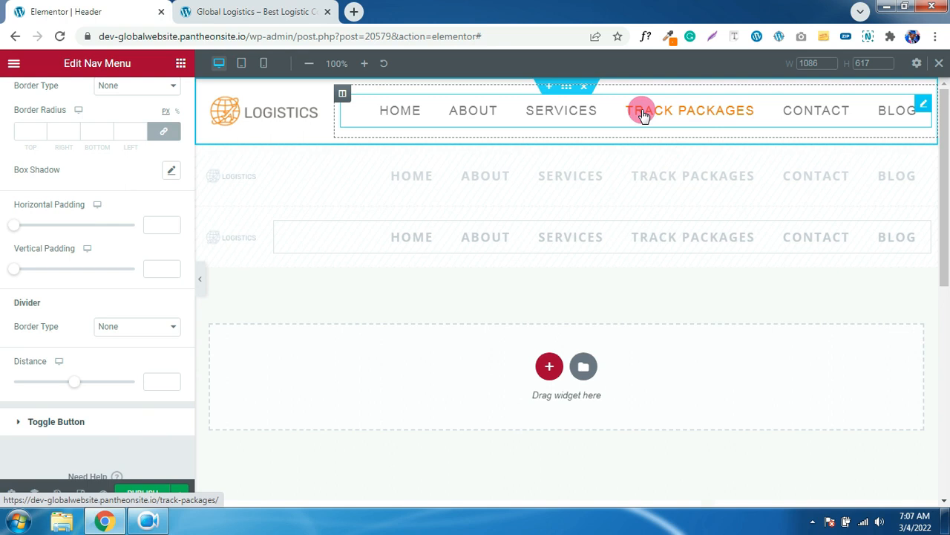
{"action": "left_click", "coordinate": [566, 89]}
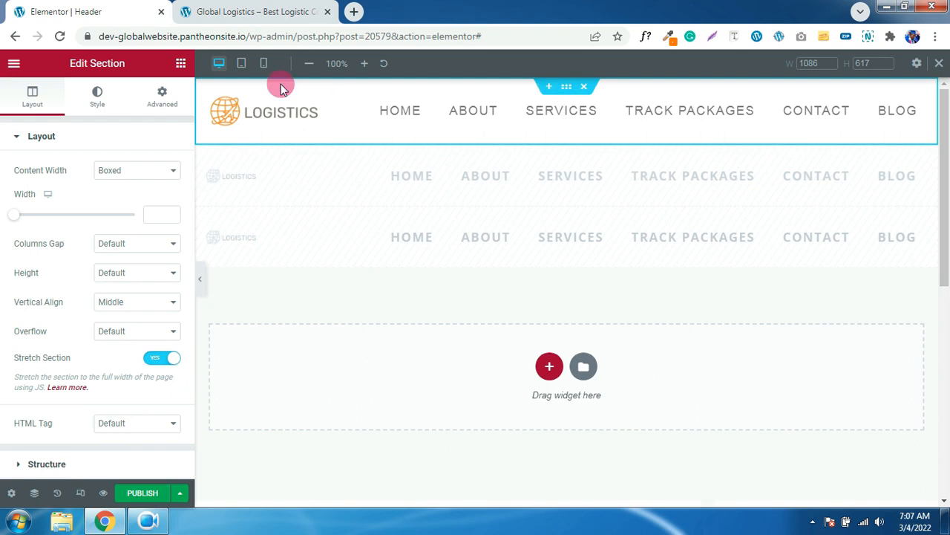
{"action": "left_click", "coordinate": [167, 101]}
{"action": "left_click", "coordinate": [167, 104]}
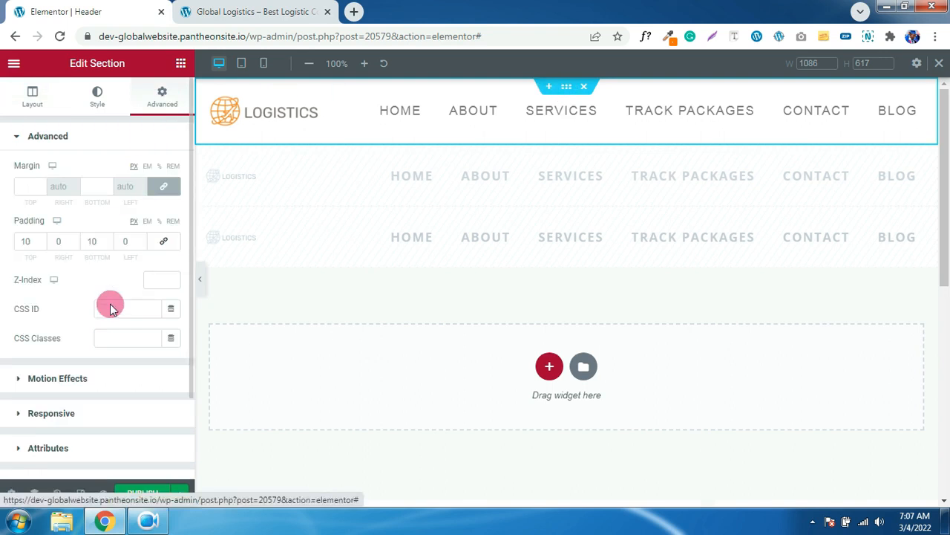
{"action": "left_click", "coordinate": [52, 413]}
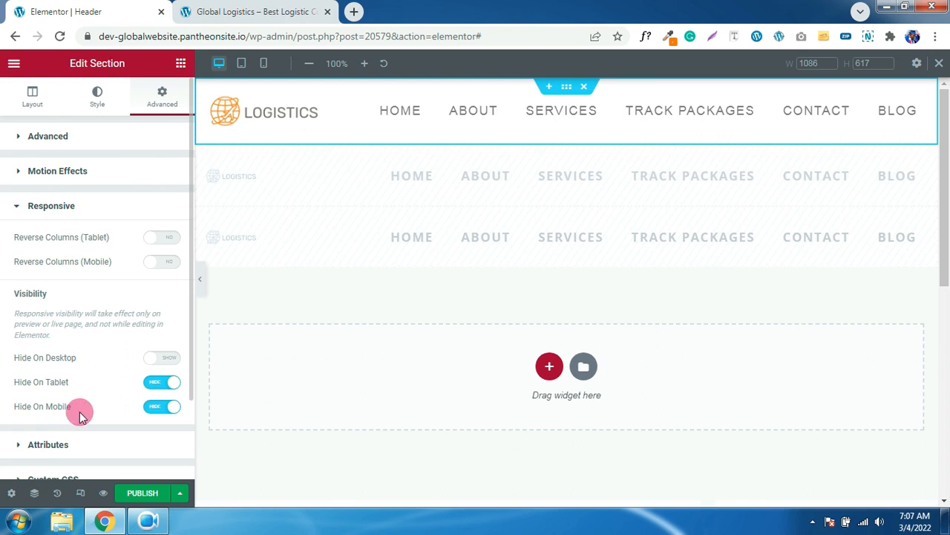
{"action": "left_click", "coordinate": [162, 383]}
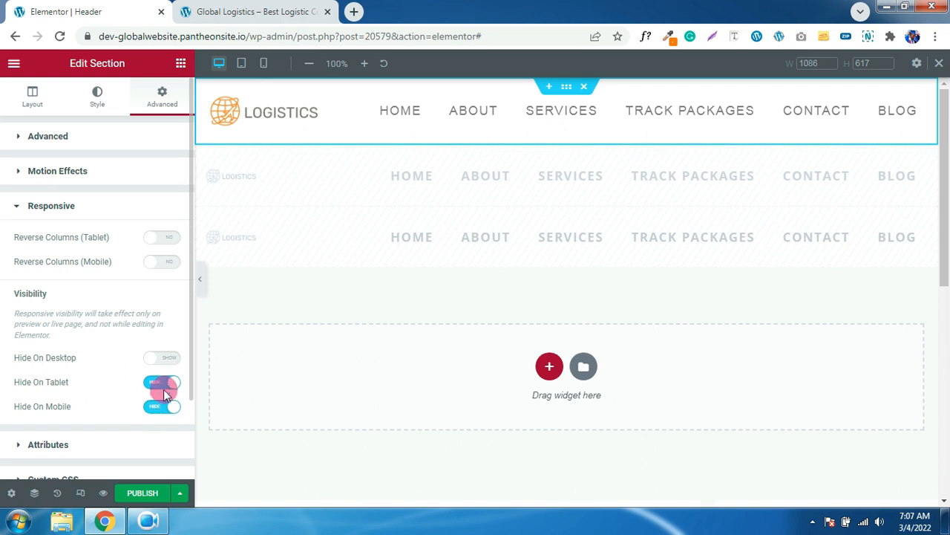
{"action": "left_click", "coordinate": [158, 384]}
- Hide the tablet header section on desktop
{"action": "left_click", "coordinate": [241, 63]}
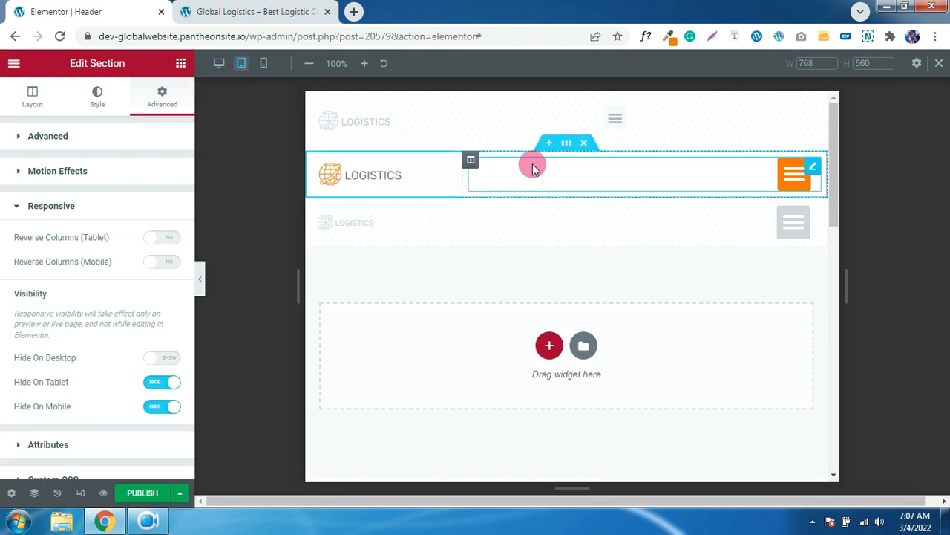
{"action": "left_click", "coordinate": [567, 143]}
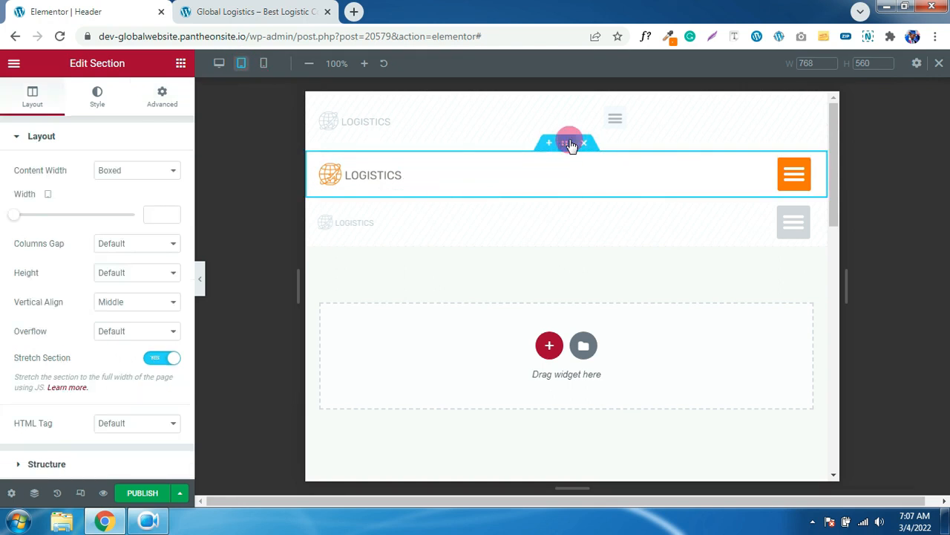
{"action": "left_click", "coordinate": [162, 96]}
{"action": "left_click", "coordinate": [108, 318]}
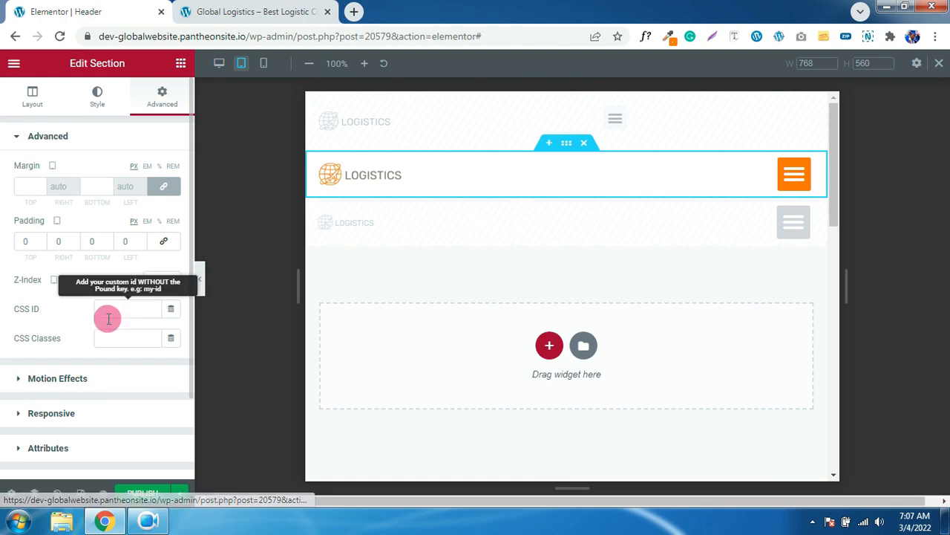
{"action": "left_click", "coordinate": [65, 413]}
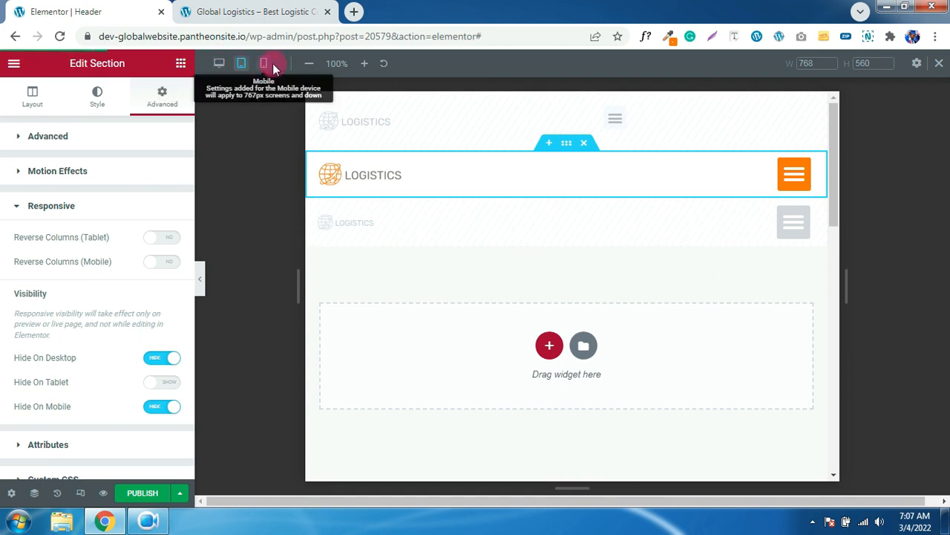
{"action": "left_click", "coordinate": [163, 358]}
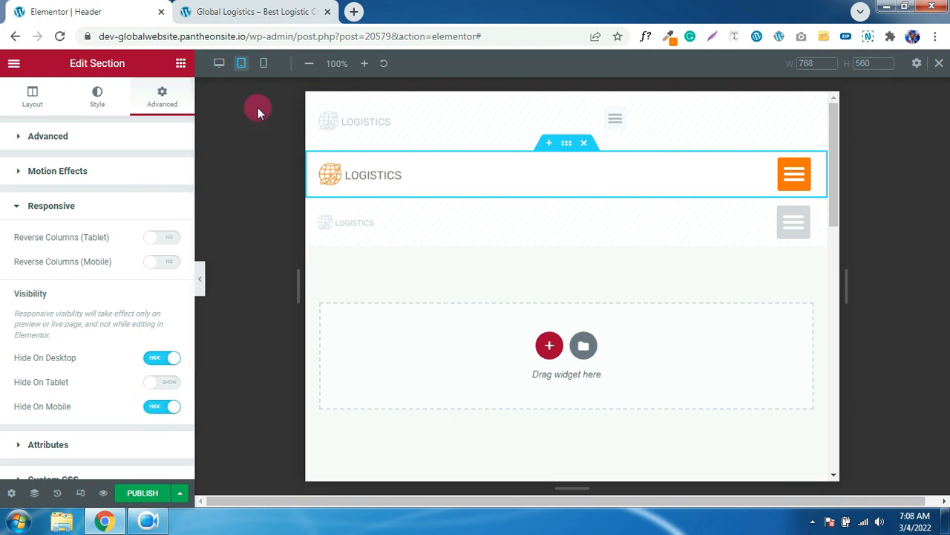
- Review the mobile header section's visibility settings and publish the header template
{"action": "left_click", "coordinate": [263, 65]}
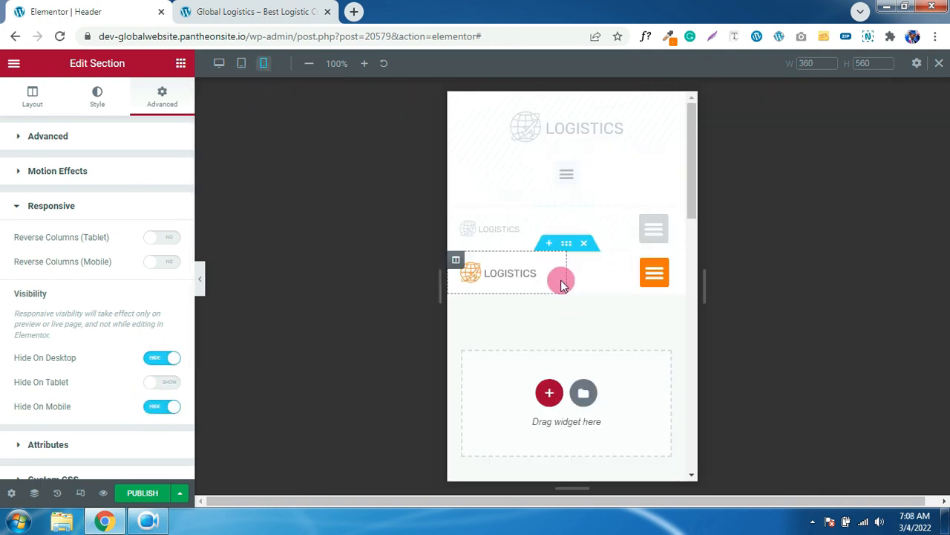
{"action": "left_click", "coordinate": [566, 245]}
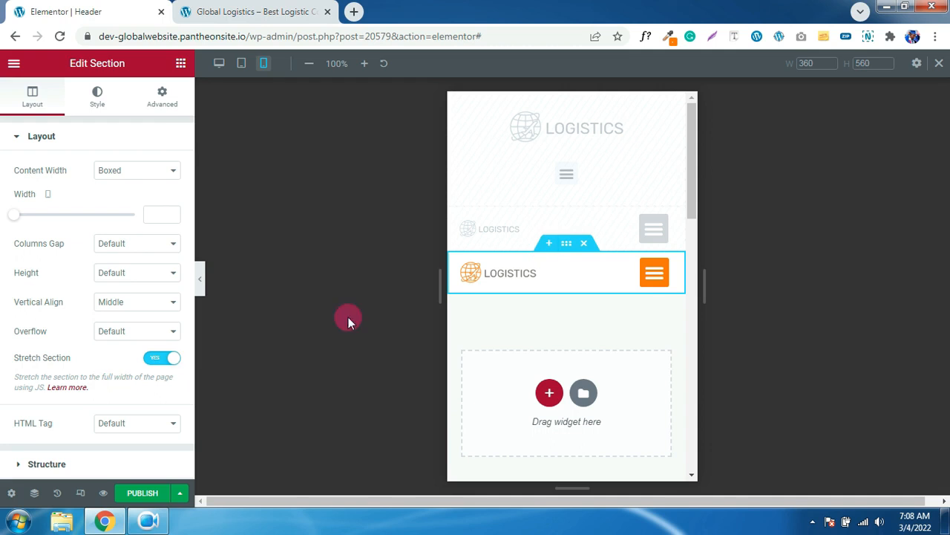
{"action": "left_click", "coordinate": [159, 111]}
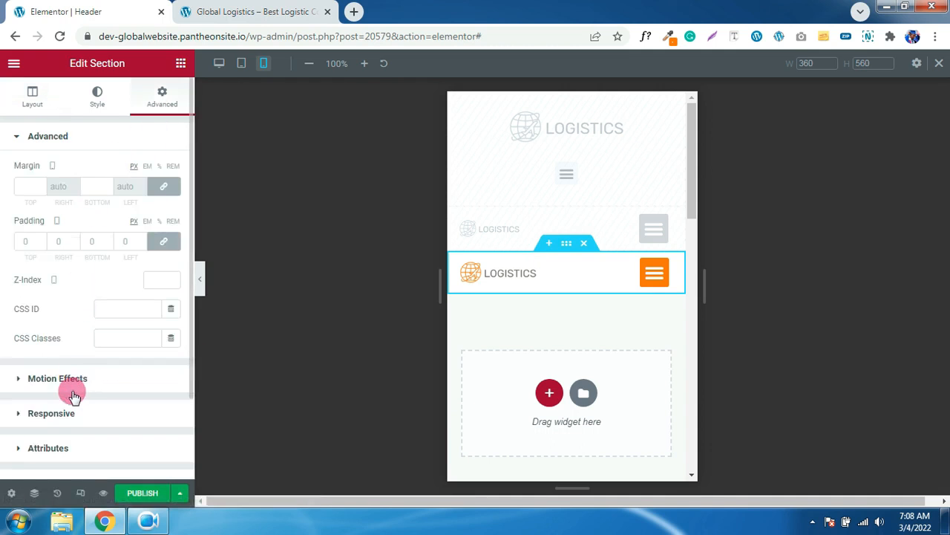
{"action": "left_click", "coordinate": [60, 414]}
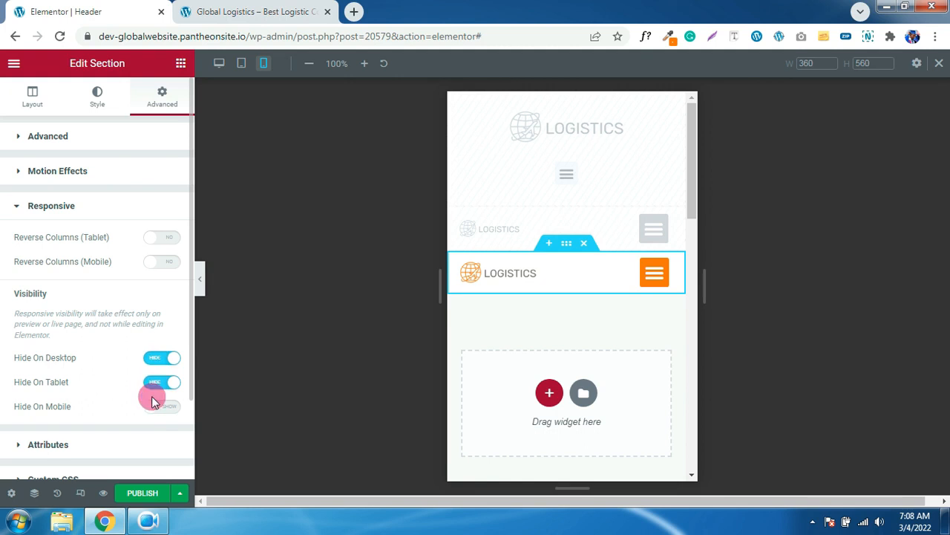
{"action": "left_click", "coordinate": [142, 490]}
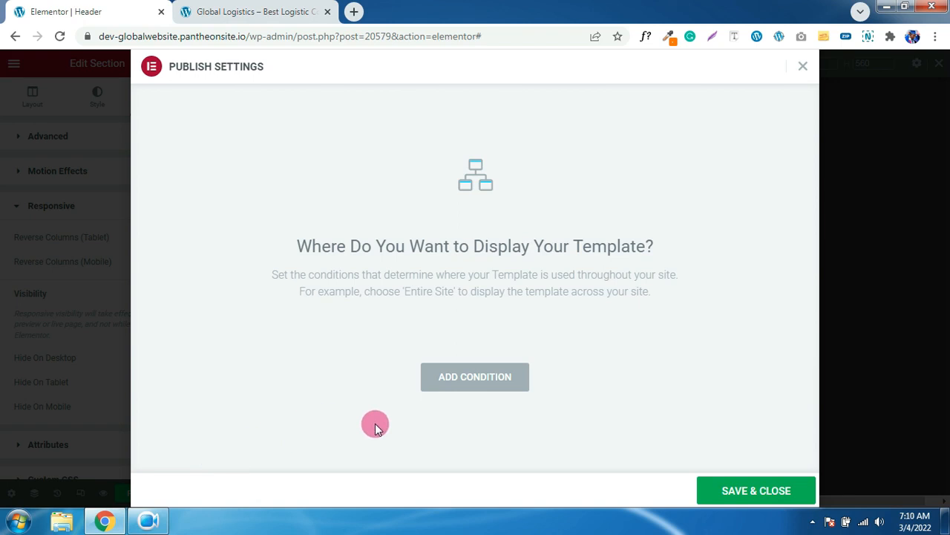
- Set the header to display on the Entire Site, save, and view it on the live site
{"action": "left_click", "coordinate": [460, 386]}
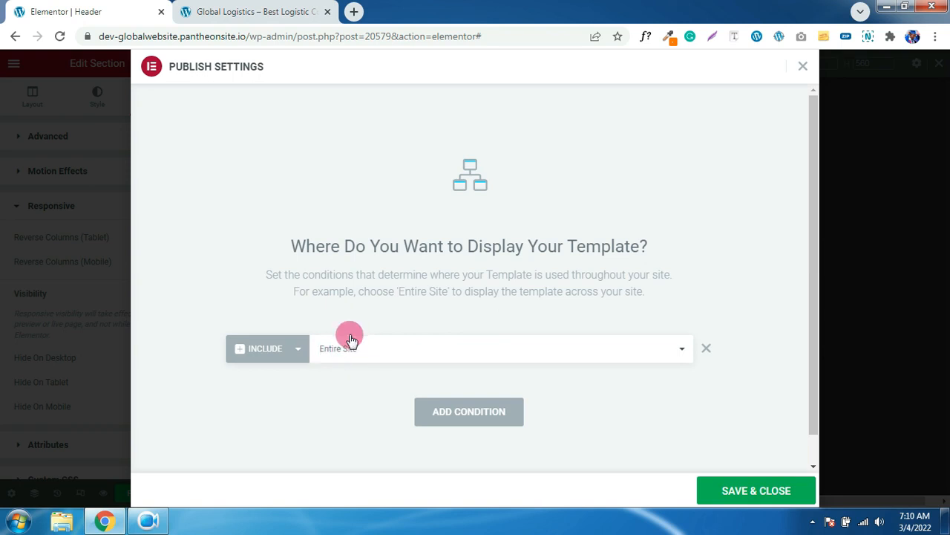
{"action": "left_click", "coordinate": [394, 352]}
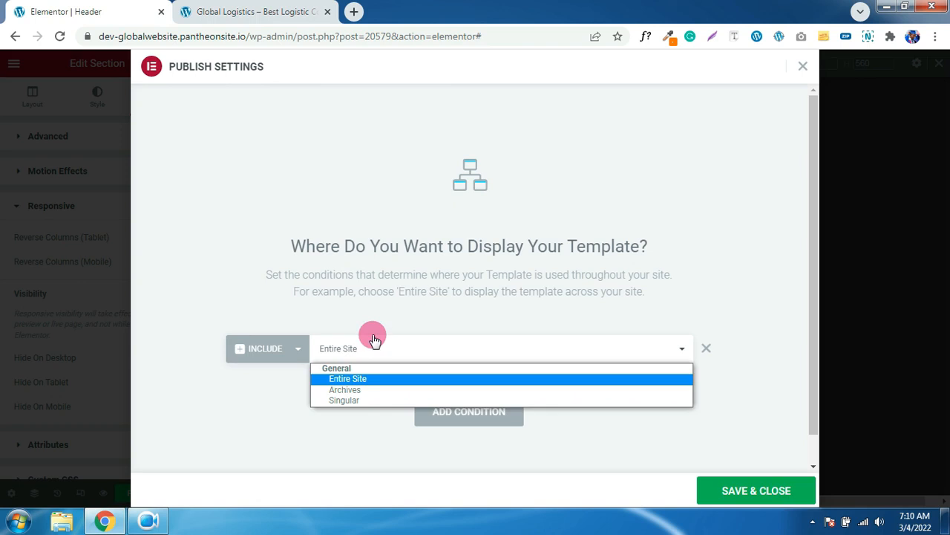
{"action": "left_click", "coordinate": [377, 341]}
{"action": "left_click", "coordinate": [728, 492]}
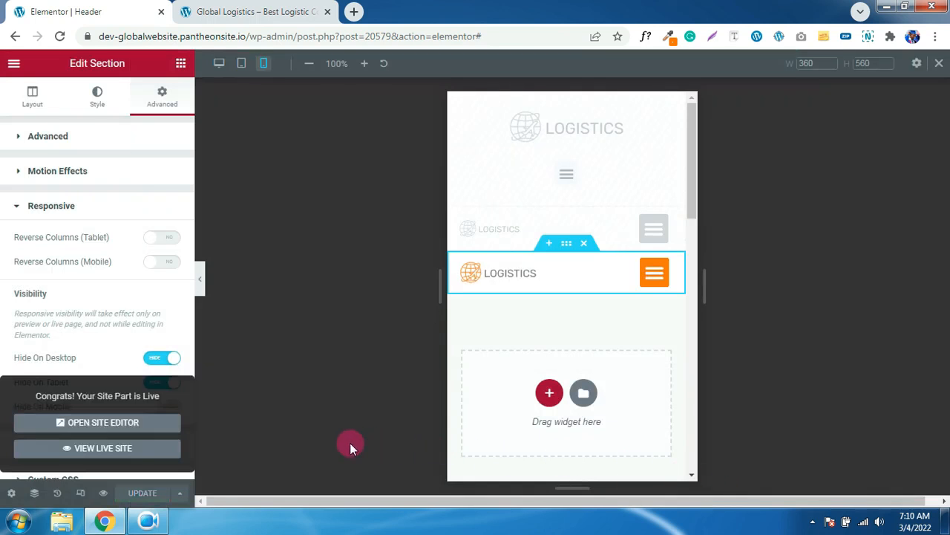
{"action": "left_click", "coordinate": [128, 449]}
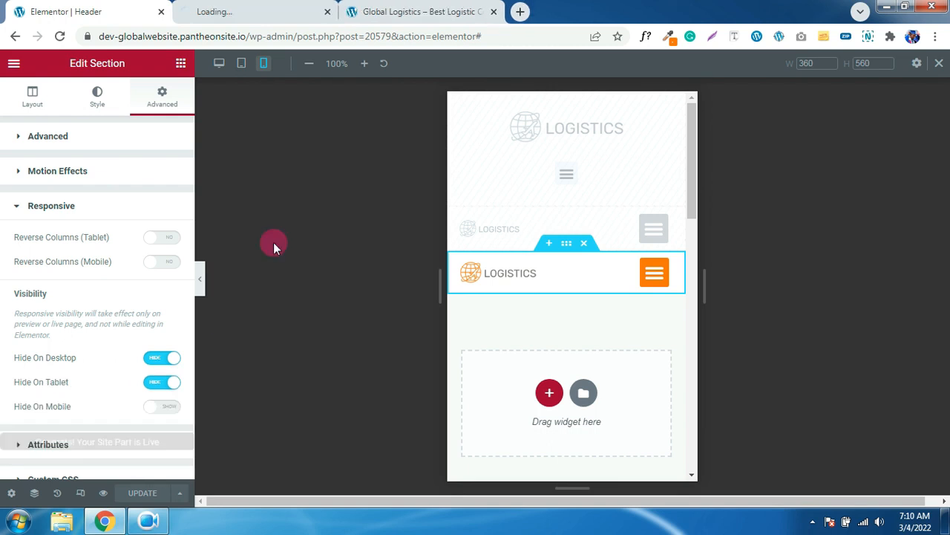
{"action": "left_click", "coordinate": [261, 17]}
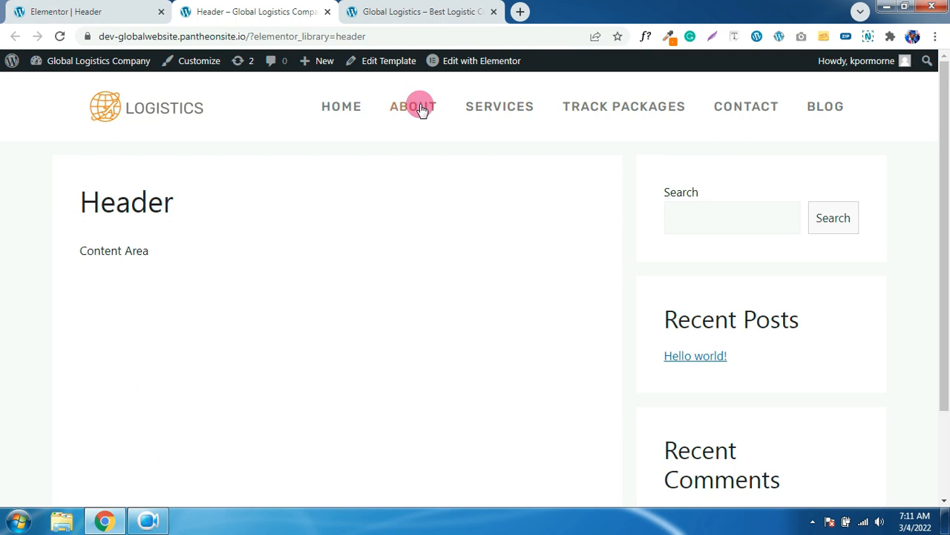
- Exit the Elementor header editor to the dashboard and go to Templates > Saved Templates
{"action": "left_click", "coordinate": [105, 10]}
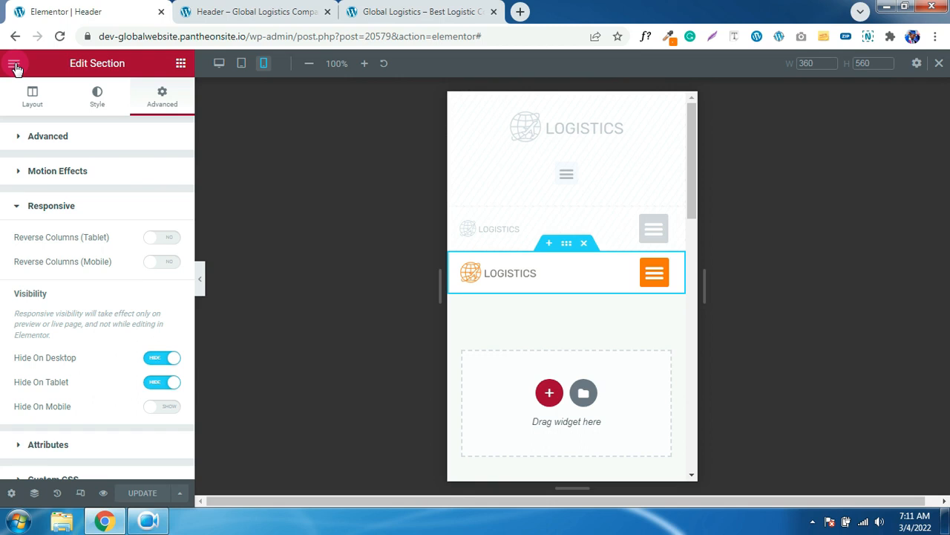
{"action": "left_click", "coordinate": [14, 64]}
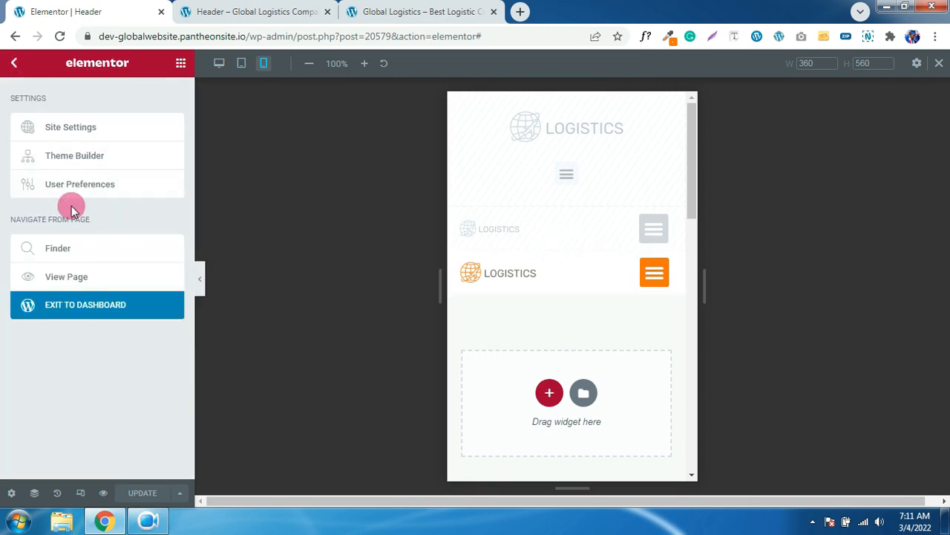
{"action": "left_click", "coordinate": [79, 311]}
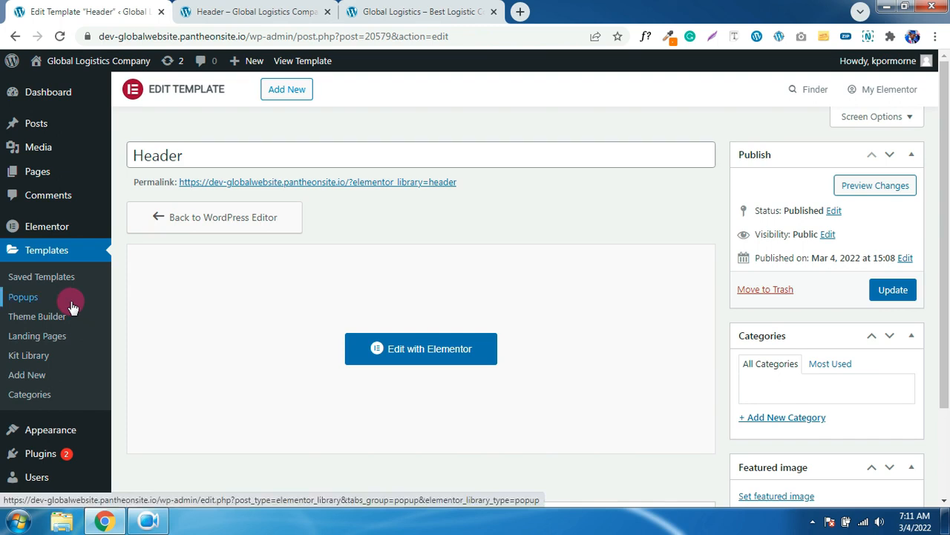
{"action": "left_click", "coordinate": [45, 285]}
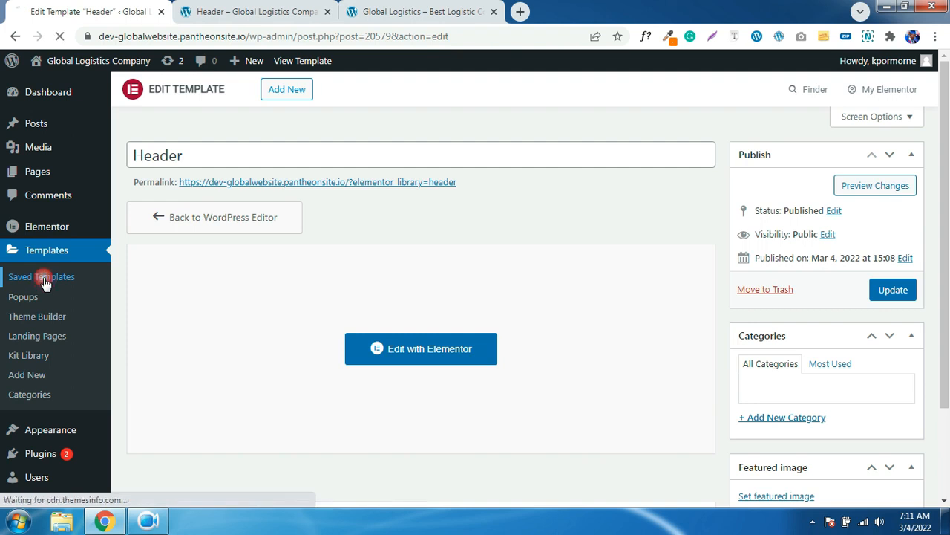
- Create a new Footer-type template named 'Footer'
{"action": "left_click", "coordinate": [302, 89]}
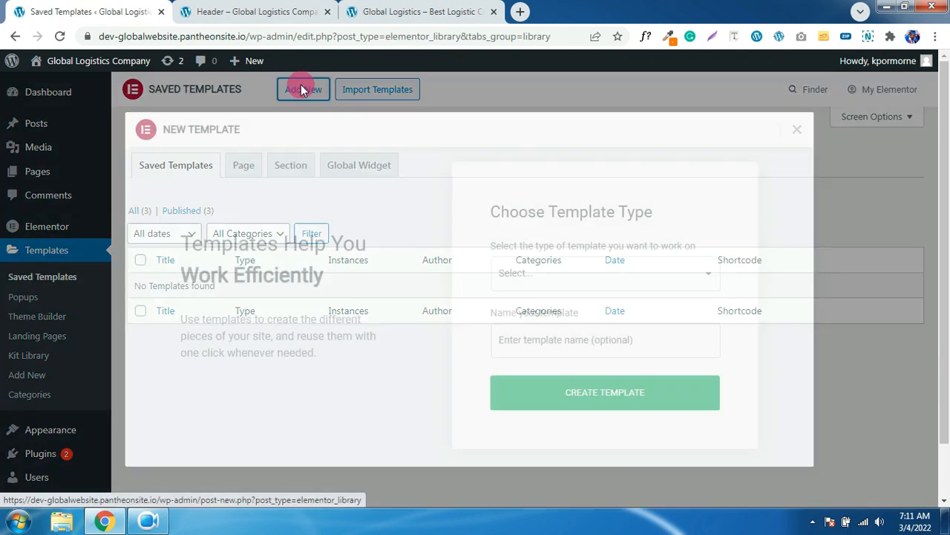
{"action": "left_click", "coordinate": [572, 273]}
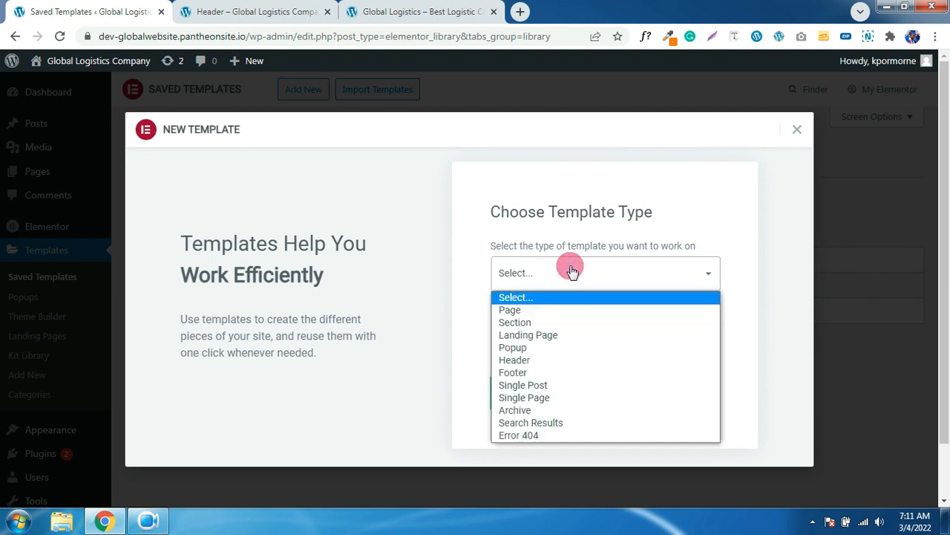
{"action": "left_click", "coordinate": [538, 372]}
{"action": "left_click", "coordinate": [537, 343]}
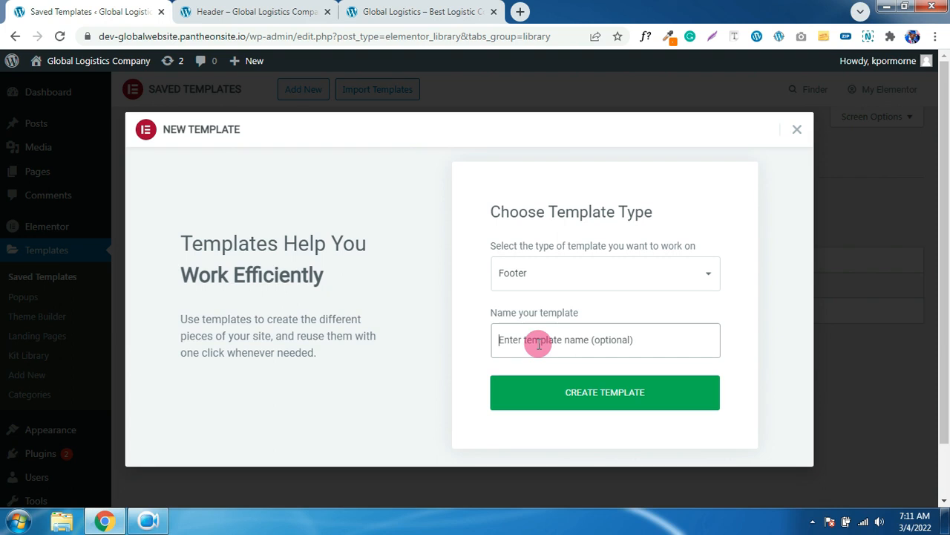
{"action": "type", "text": "Footer"}
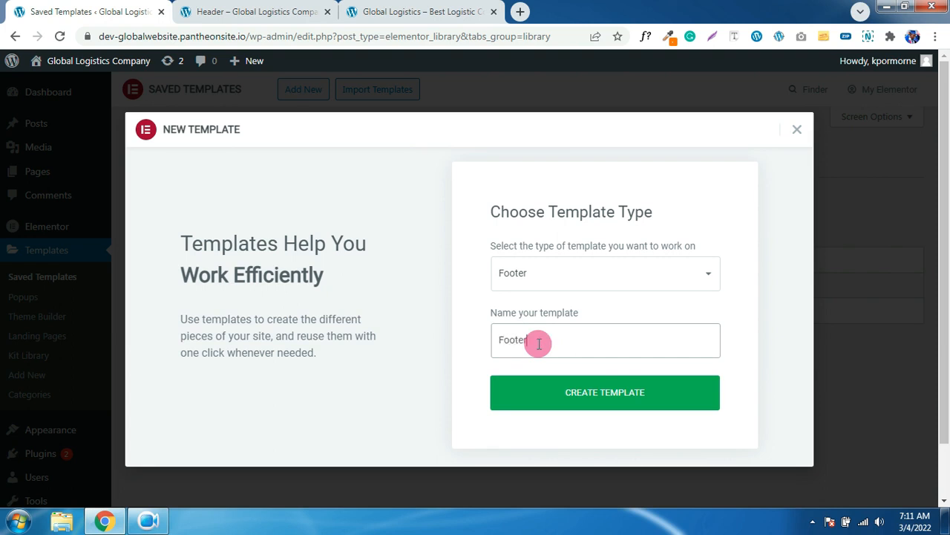
{"action": "left_click", "coordinate": [622, 398]}
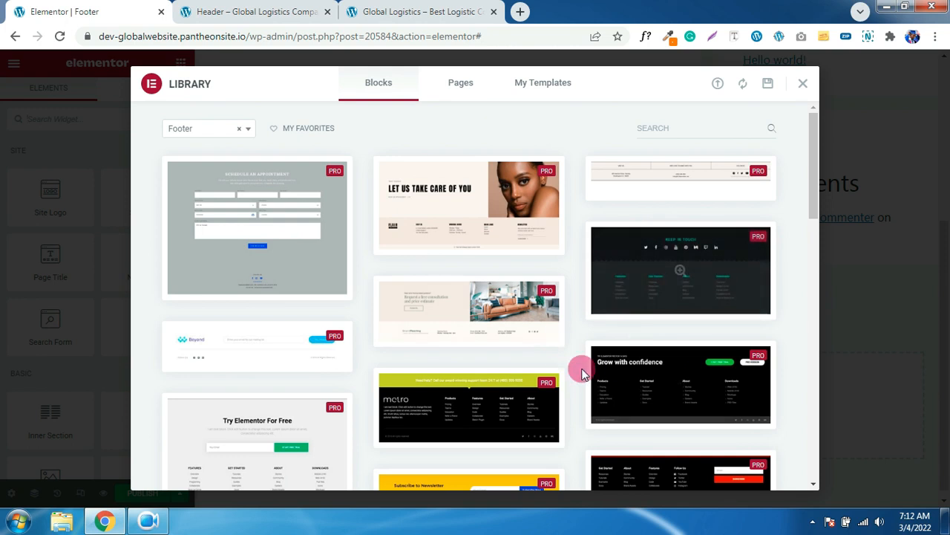
- Import Footer.json and insert the Footer 2 design into the Footer template
{"action": "left_click", "coordinate": [802, 84]}
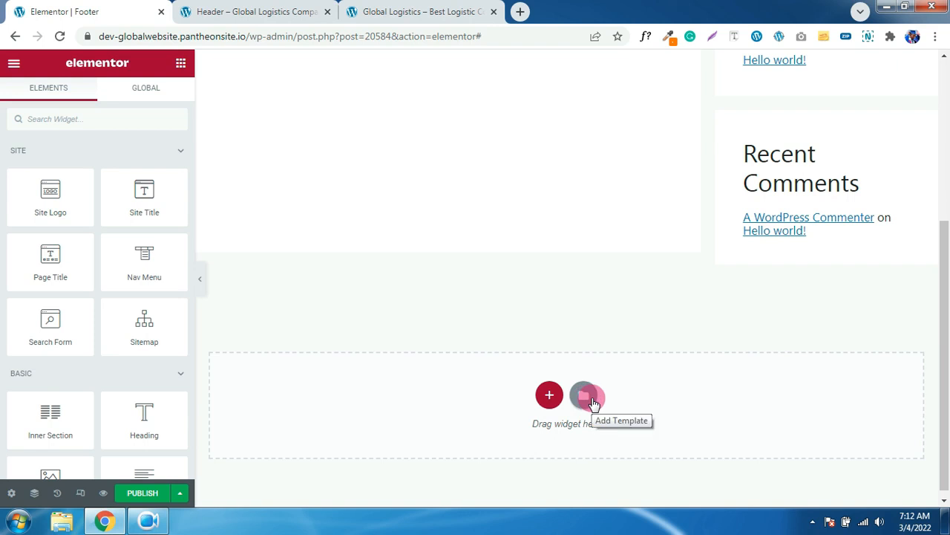
{"action": "left_click", "coordinate": [587, 397]}
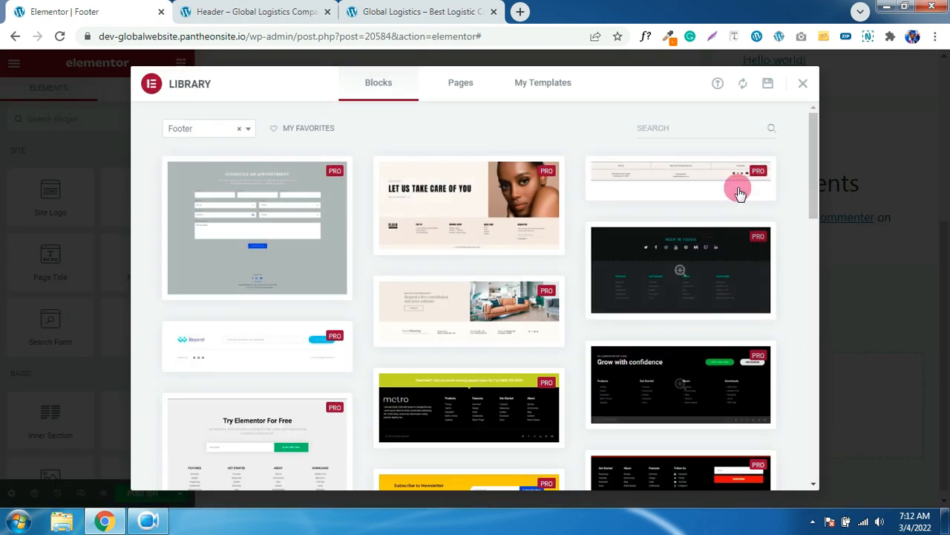
{"action": "left_click", "coordinate": [717, 83]}
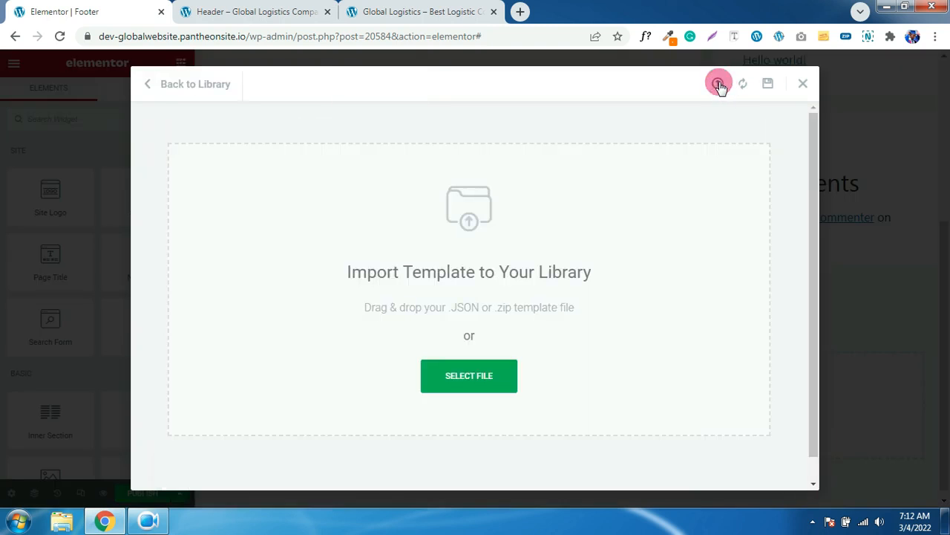
{"action": "left_click", "coordinate": [450, 377]}
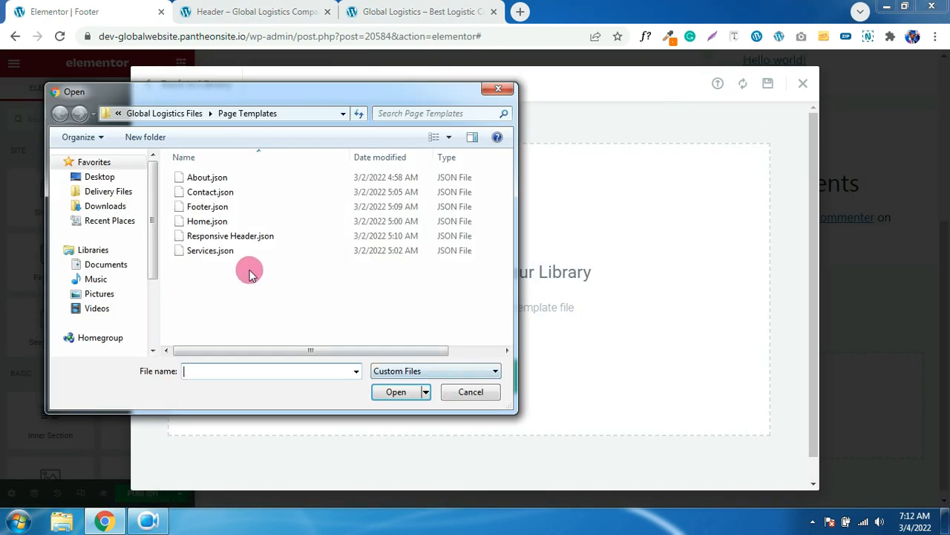
{"action": "double_click", "coordinate": [208, 210]}
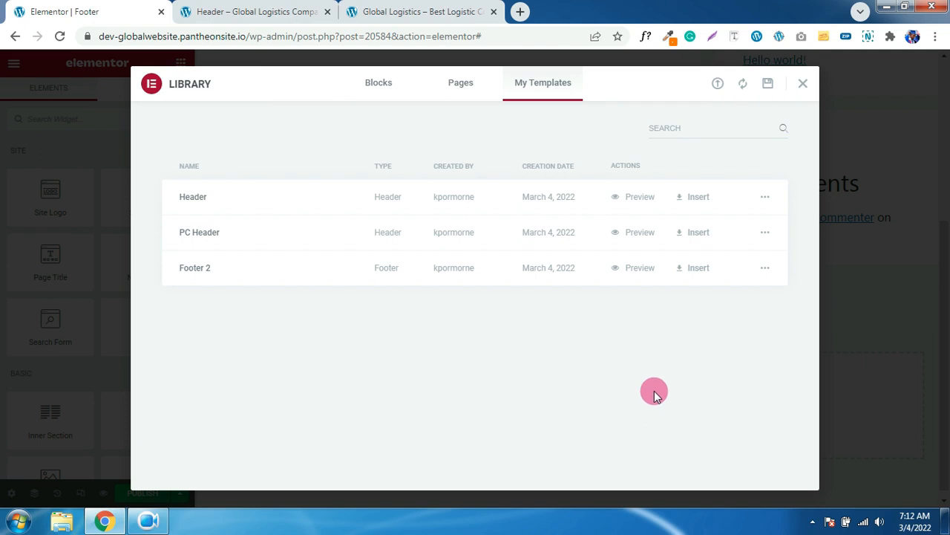
{"action": "left_click", "coordinate": [685, 271]}
{"action": "left_click", "coordinate": [551, 324]}
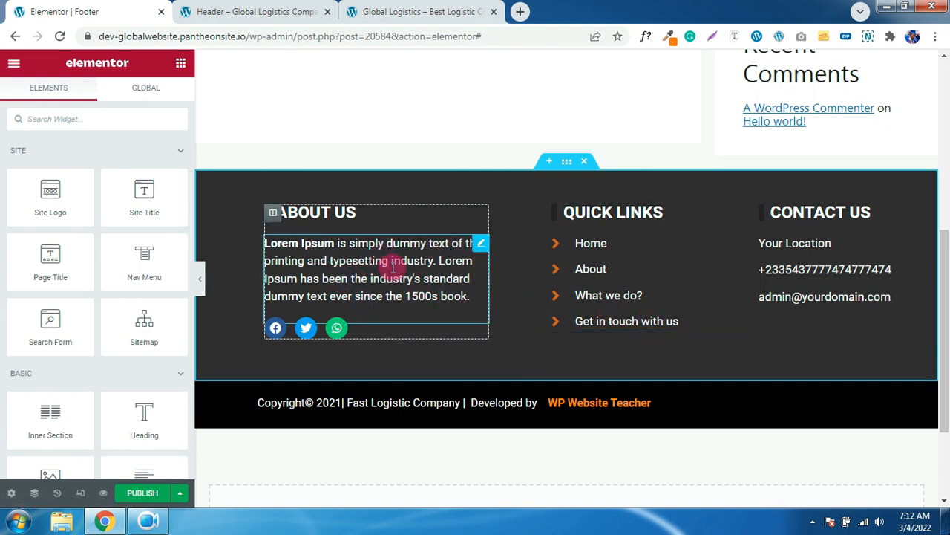
{"action": "left_click", "coordinate": [415, 13]}
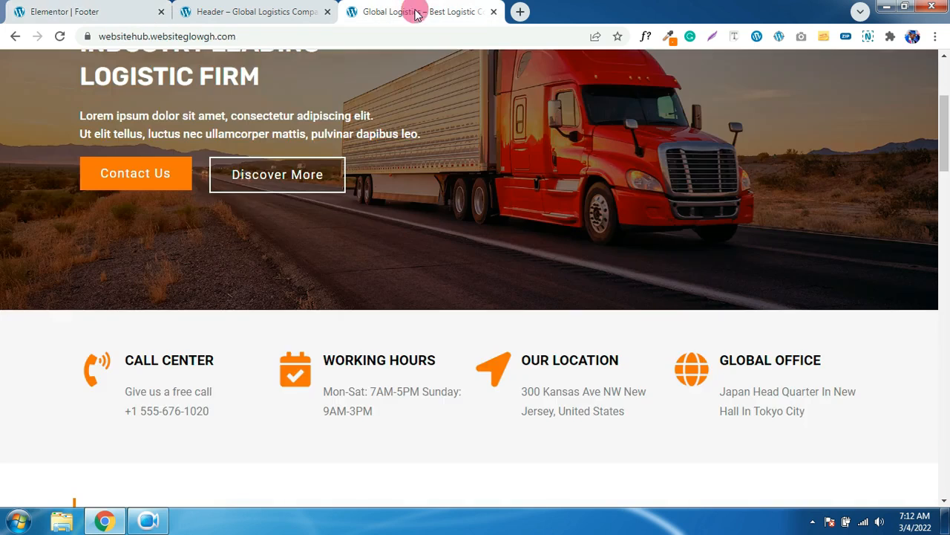
{"action": "scroll", "coordinate": [514, 305], "scroll_direction": "down", "scroll_amount": 20}
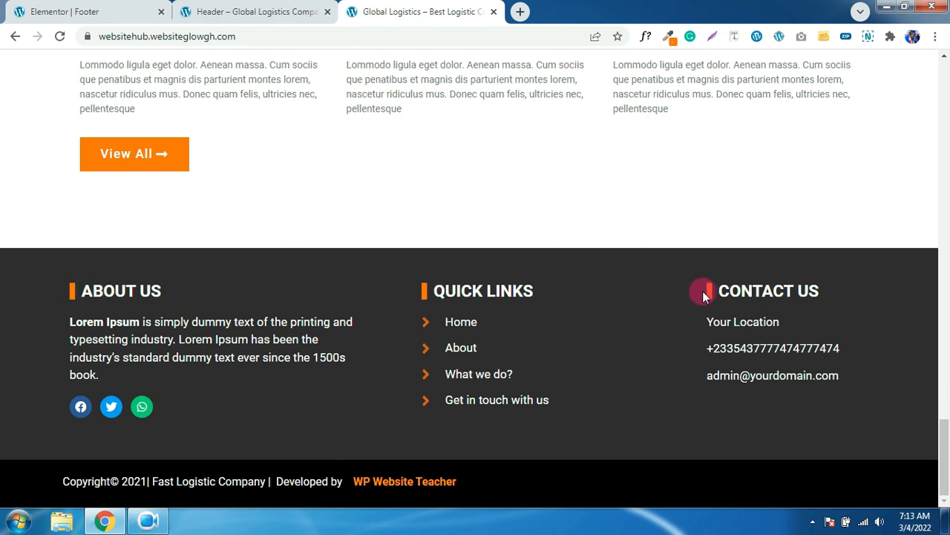
{"action": "left_click", "coordinate": [288, 12]}
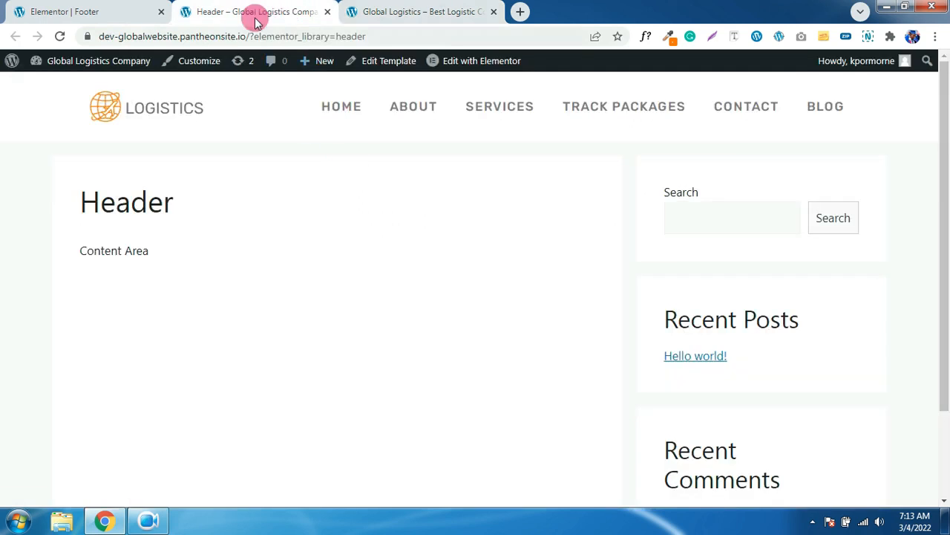
{"action": "left_click", "coordinate": [136, 15]}
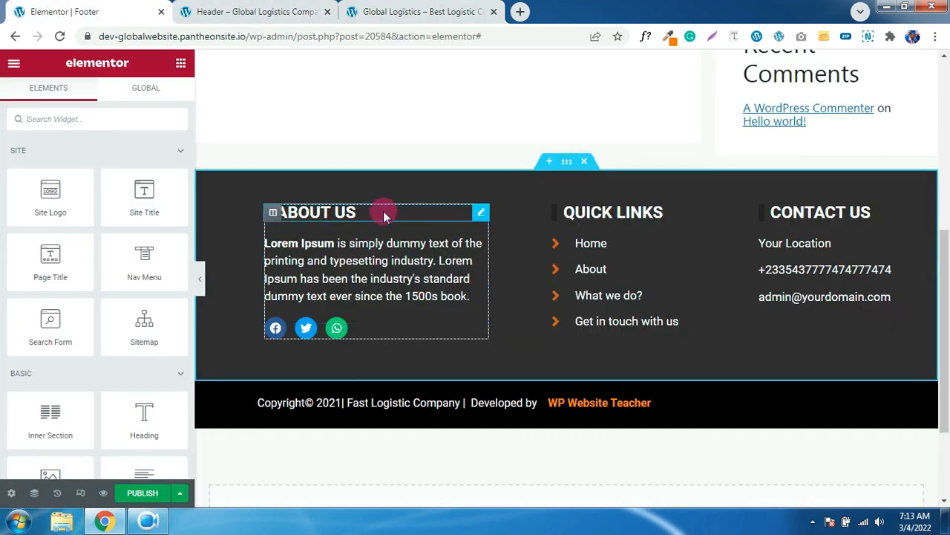
- Give the ABOUT US heading's left border the orange global colour
{"action": "left_click", "coordinate": [479, 215]}
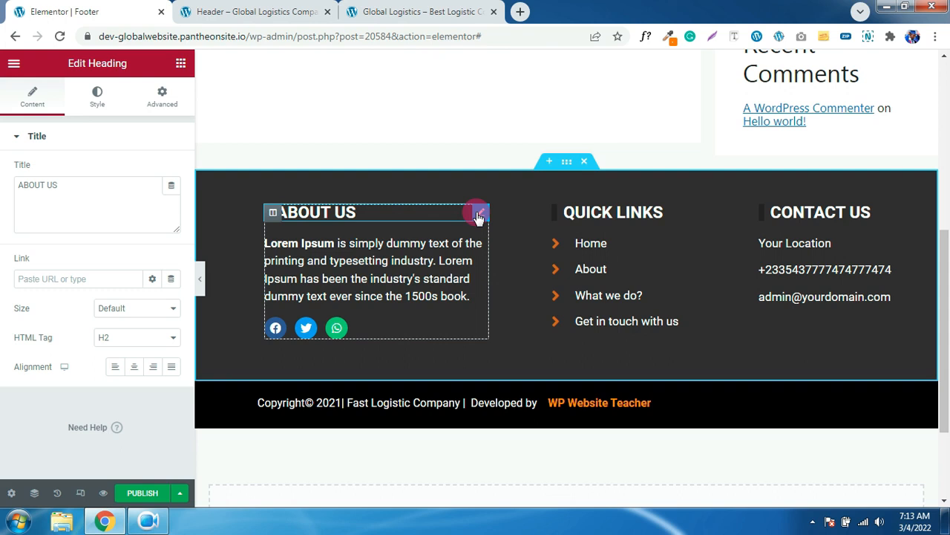
{"action": "left_click", "coordinate": [166, 101]}
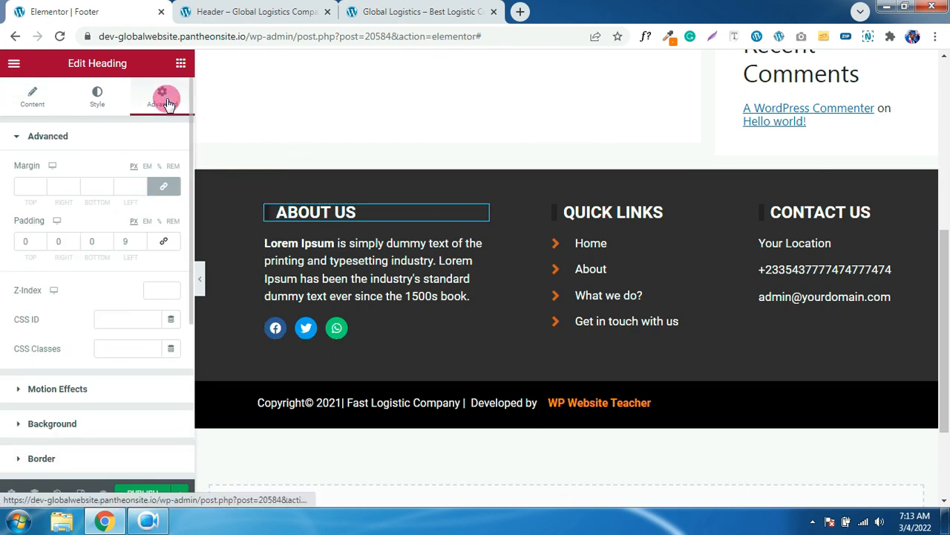
{"action": "scroll", "coordinate": [127, 228], "scroll_direction": "down", "scroll_amount": 2}
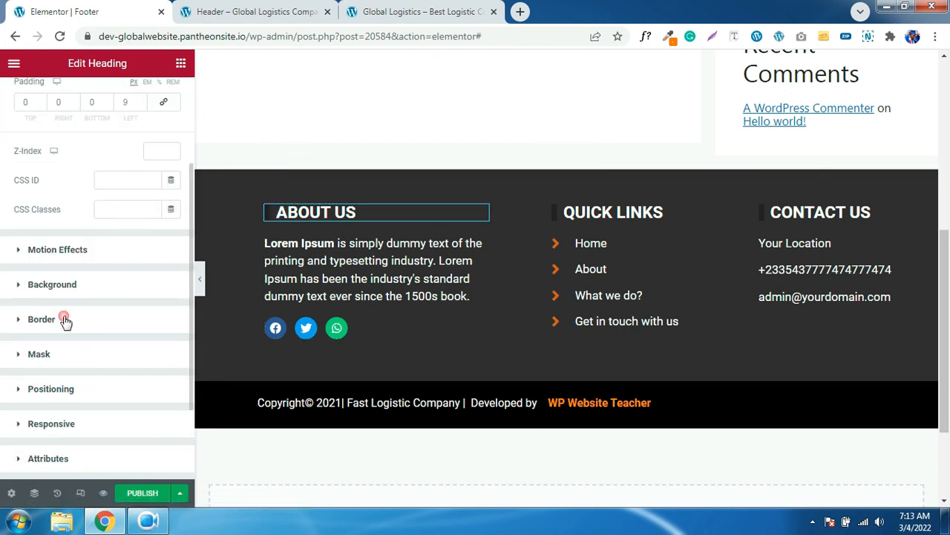
{"action": "left_click", "coordinate": [41, 319]}
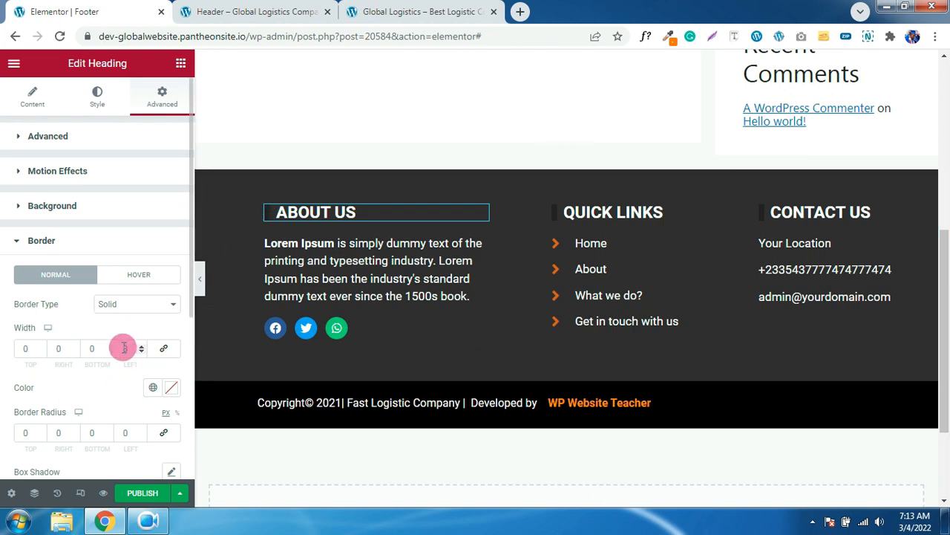
{"action": "left_click", "coordinate": [153, 388]}
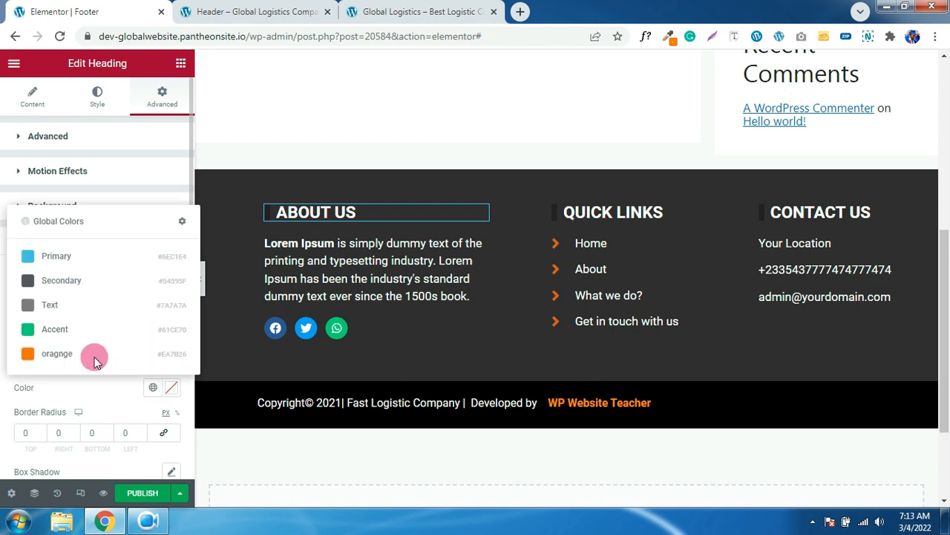
{"action": "left_click", "coordinate": [59, 352]}
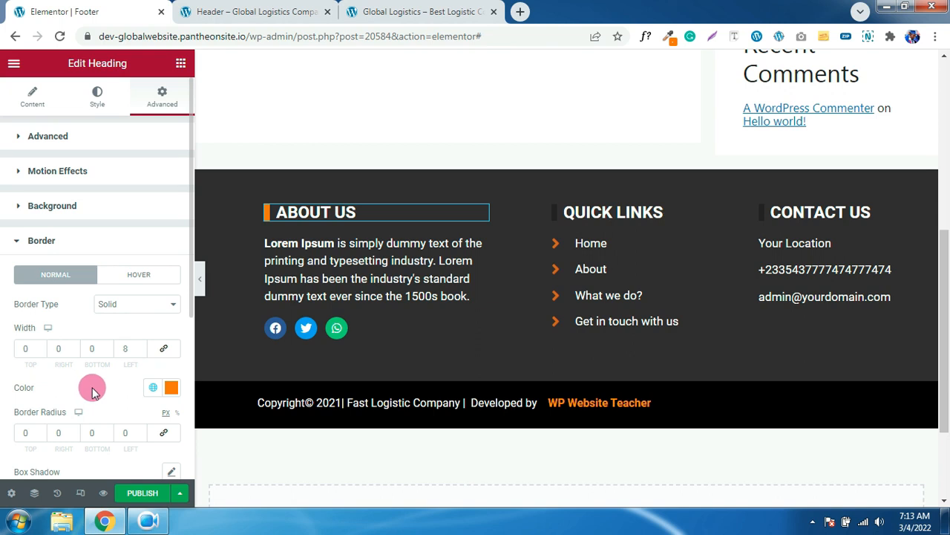
{"action": "left_click", "coordinate": [153, 388]}
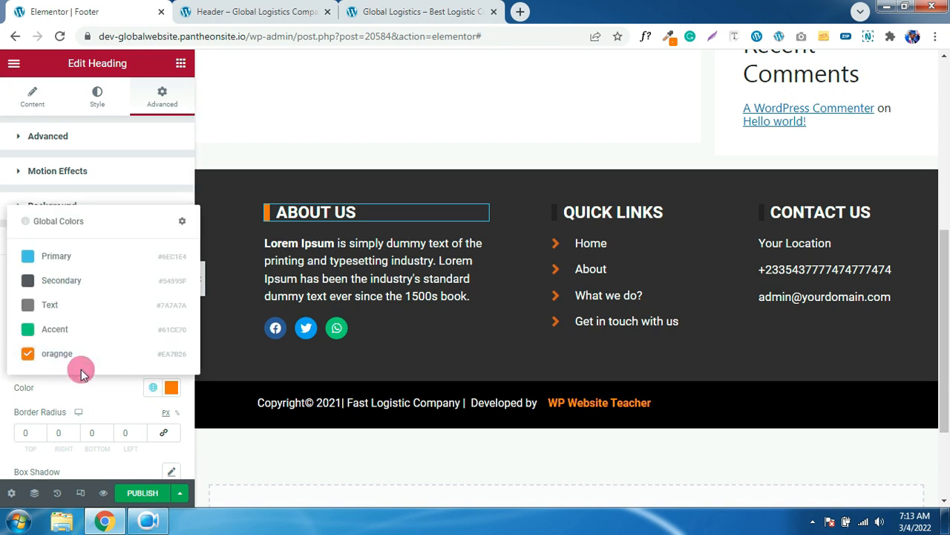
{"action": "left_click", "coordinate": [91, 391]}
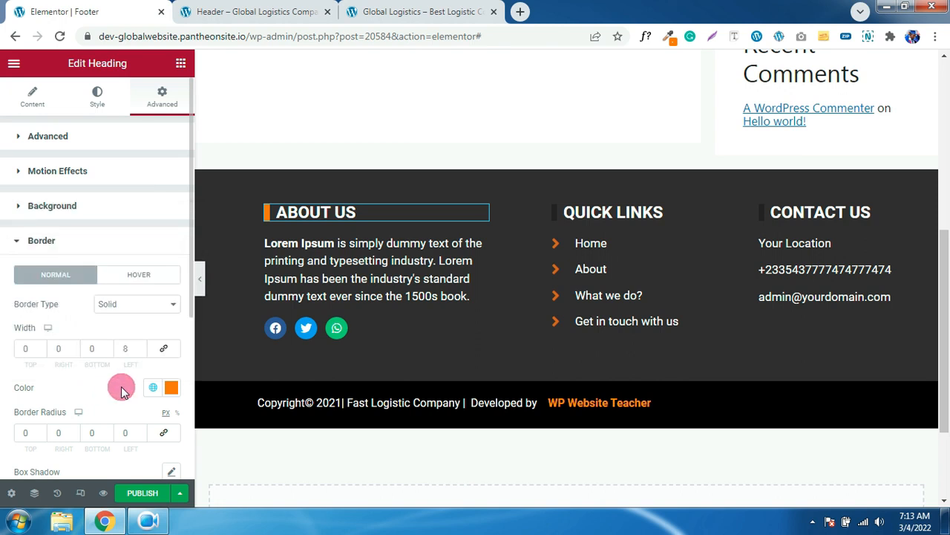
- Copy the ABOUT US heading style and paste it onto QUICK LINKS and CONTACT US
{"action": "right_click", "coordinate": [413, 211]}
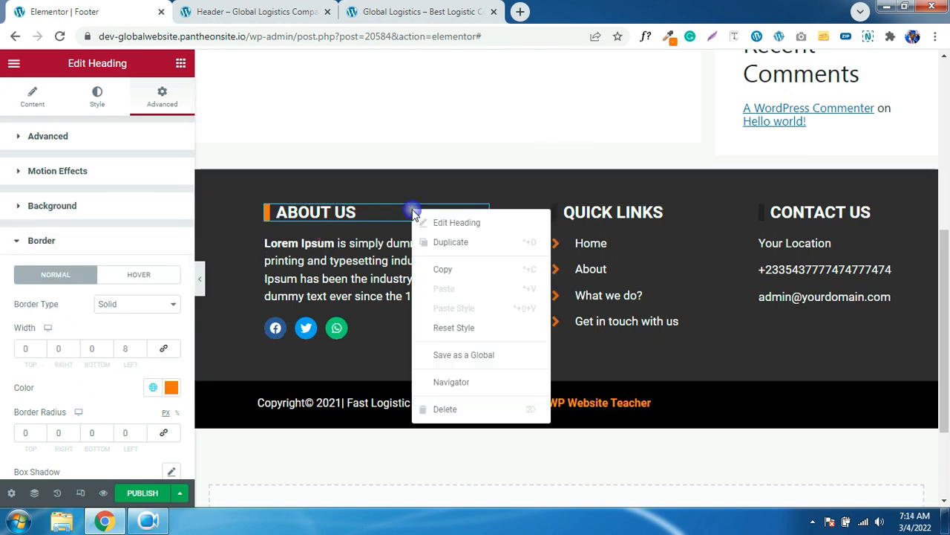
{"action": "left_click", "coordinate": [441, 272]}
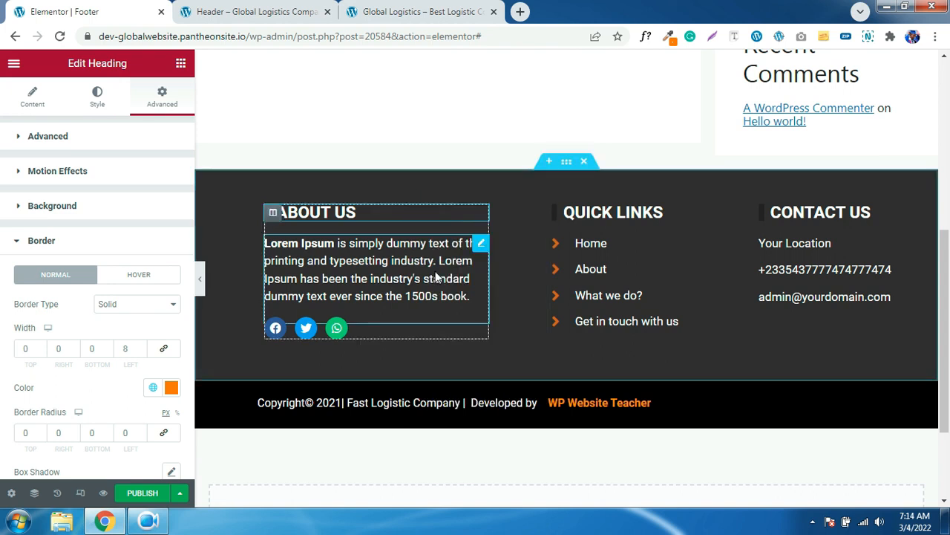
{"action": "right_click", "coordinate": [590, 213]}
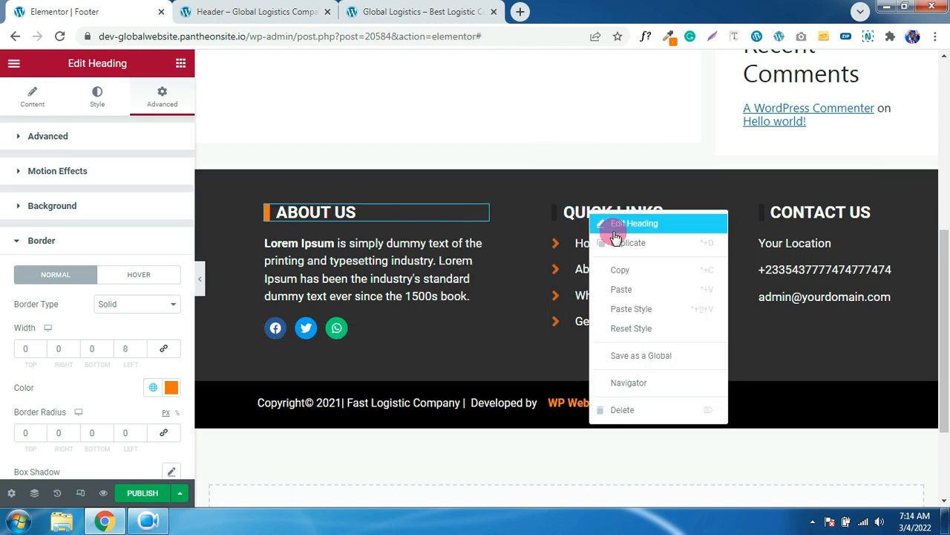
{"action": "left_click", "coordinate": [629, 309]}
{"action": "right_click", "coordinate": [848, 217]}
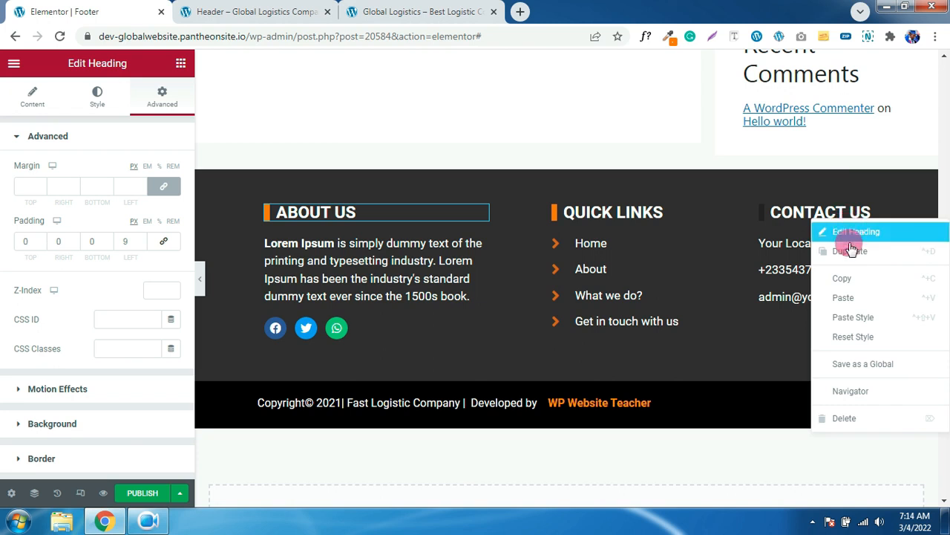
{"action": "left_click", "coordinate": [852, 320]}
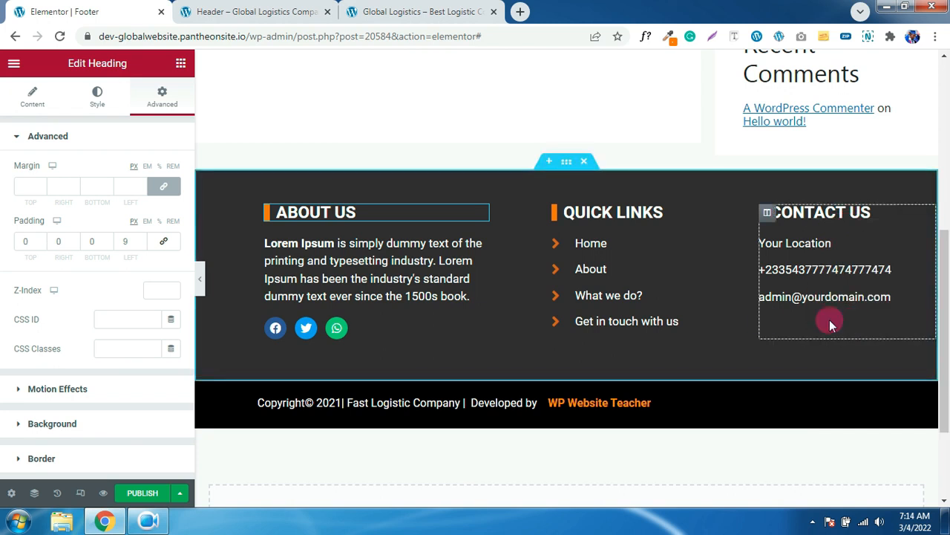
{"action": "scroll", "coordinate": [684, 325], "scroll_direction": "down", "scroll_amount": 1}
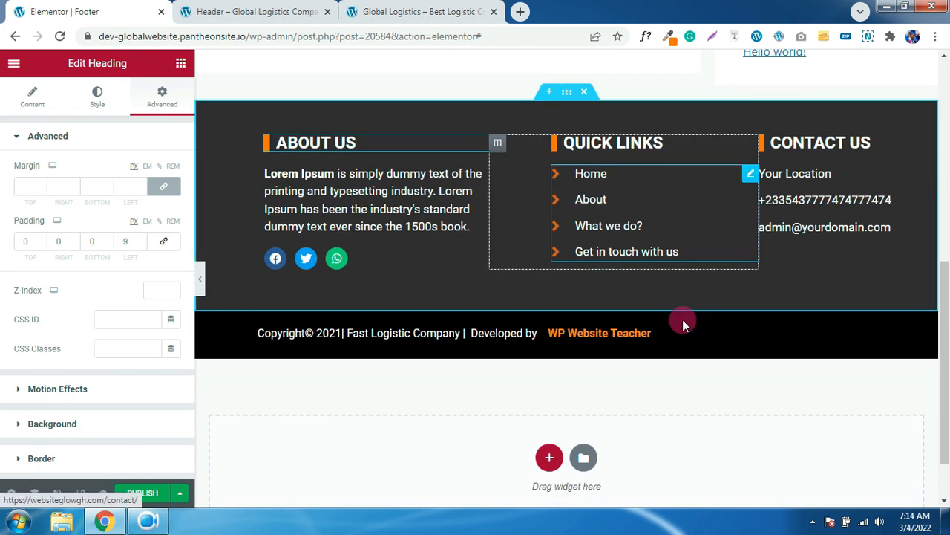
- Inspect the About Us paragraph and the Quick Links list's Home item settings
{"action": "scroll", "coordinate": [685, 325], "scroll_direction": "up", "scroll_amount": 2}
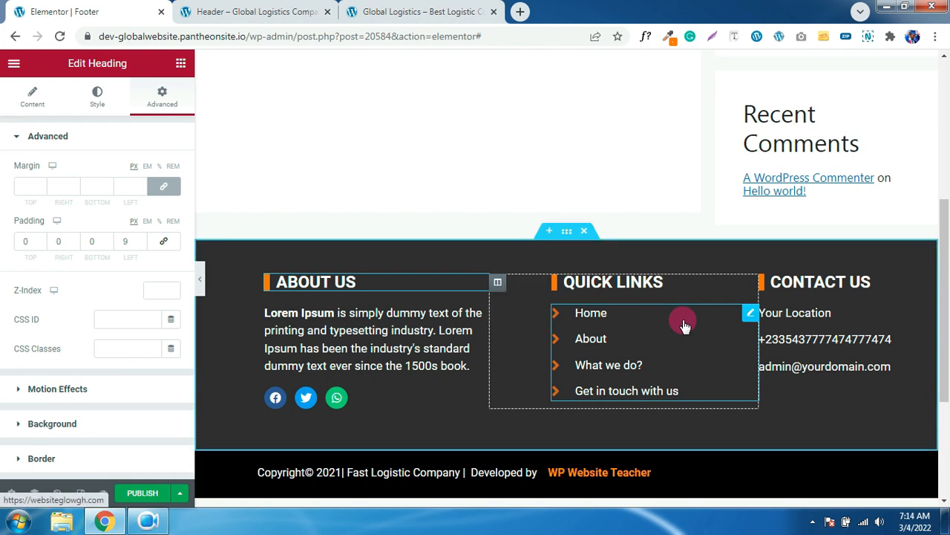
{"action": "left_click", "coordinate": [438, 329]}
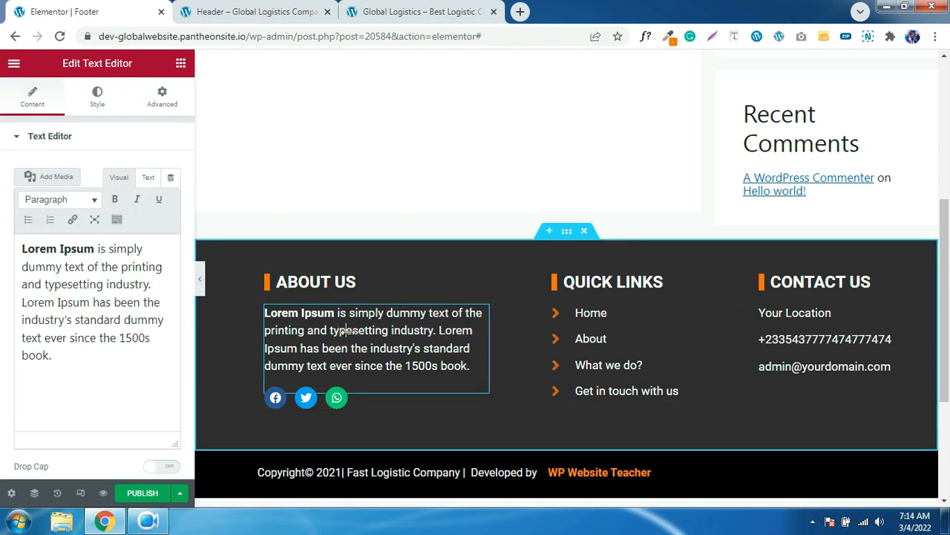
{"action": "left_click_drag", "start_coordinate": [104, 364], "coordinate": [21, 249]}
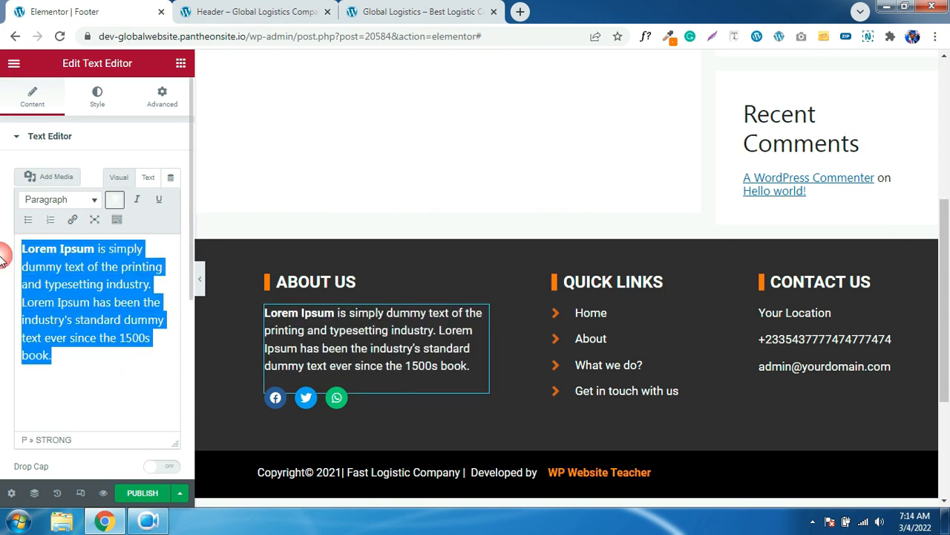
{"action": "left_click", "coordinate": [385, 334]}
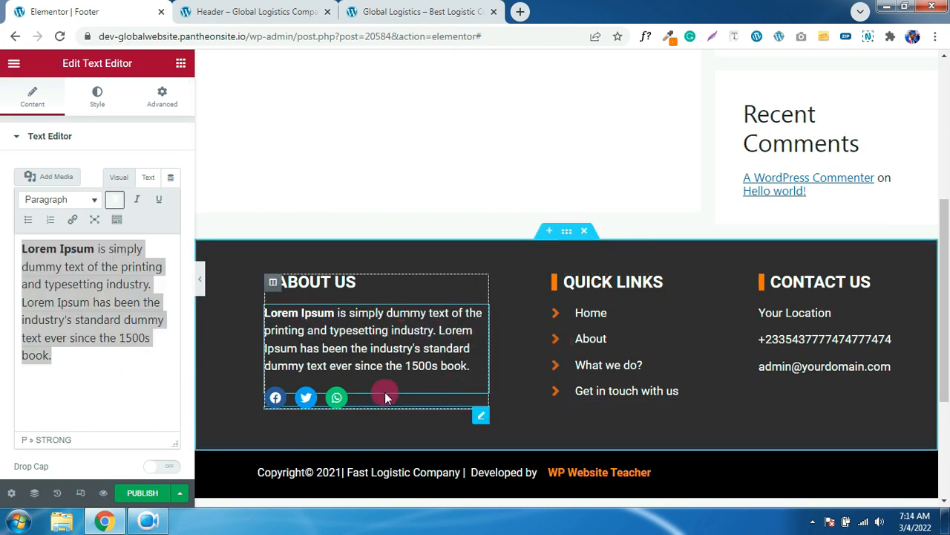
{"action": "left_click", "coordinate": [614, 325]}
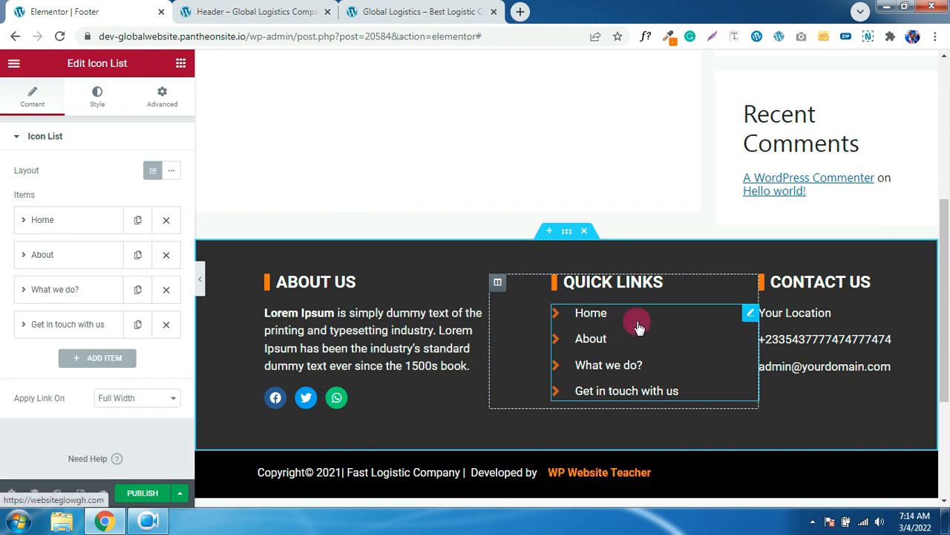
{"action": "left_click", "coordinate": [618, 314]}
{"action": "left_click", "coordinate": [623, 314]}
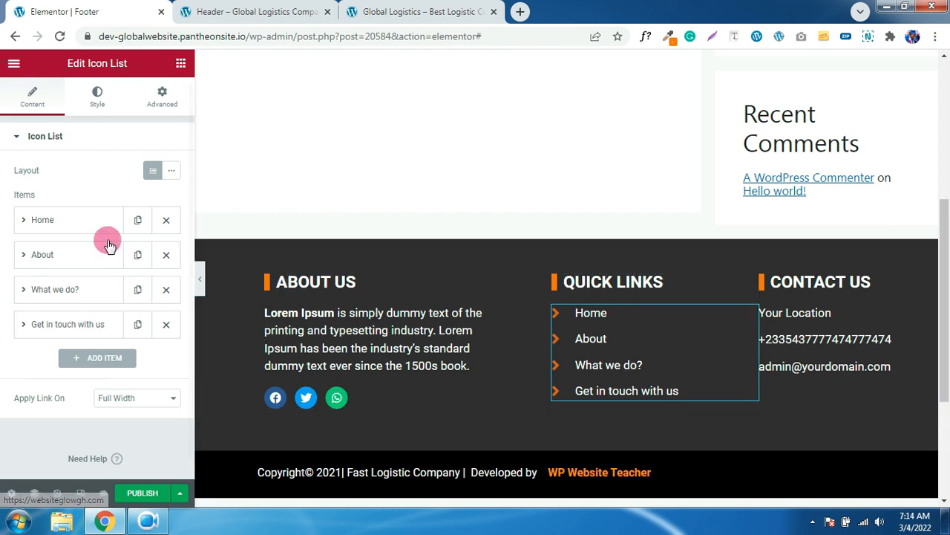
{"action": "left_click", "coordinate": [64, 221]}
{"action": "left_click", "coordinate": [64, 220]}
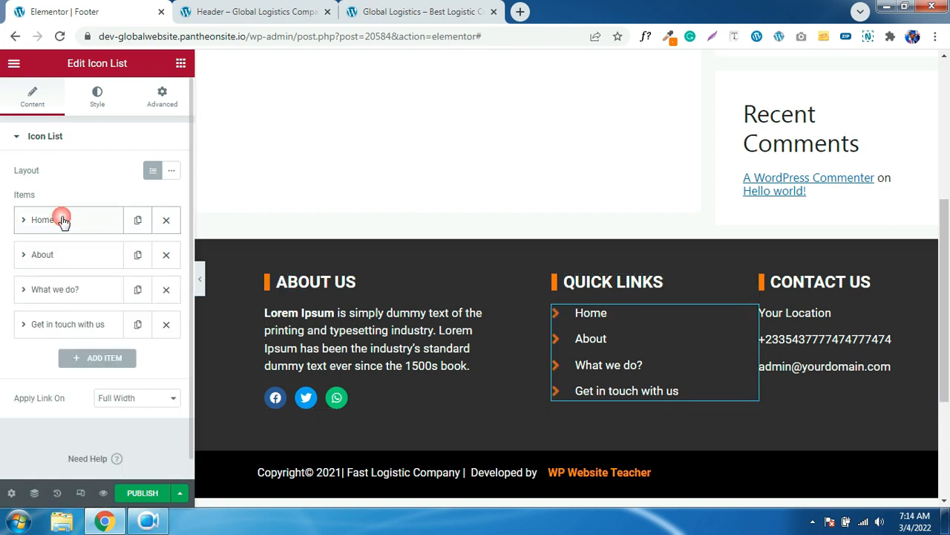
{"action": "left_click", "coordinate": [64, 220]}
{"action": "left_click", "coordinate": [64, 221]}
{"action": "left_click", "coordinate": [572, 336]}
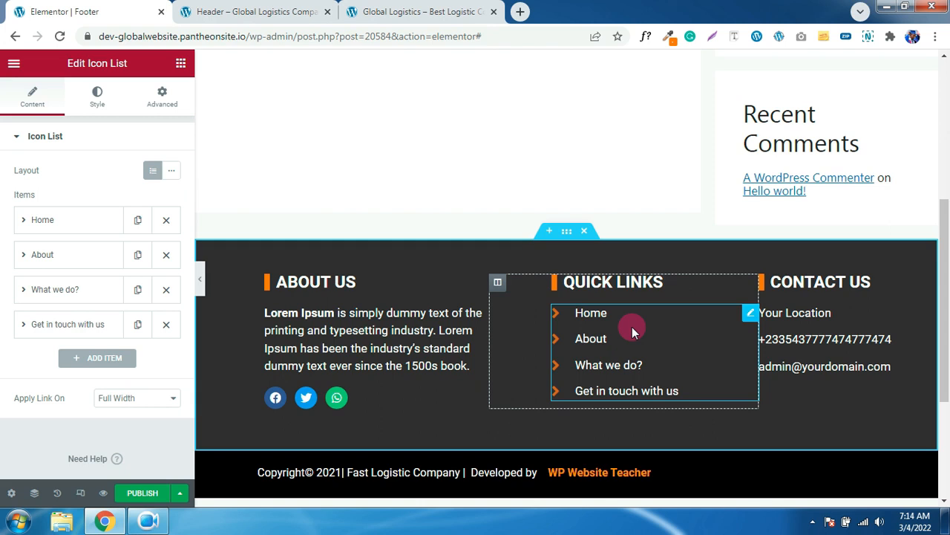
- Link the Quick Links Home item to the site's Home page
{"action": "left_click", "coordinate": [80, 221]}
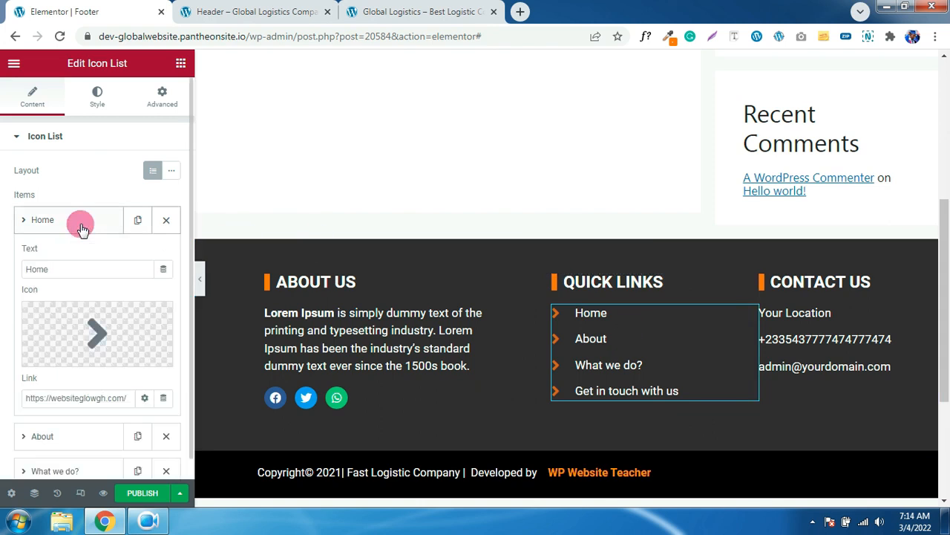
{"action": "left_click", "coordinate": [87, 400]}
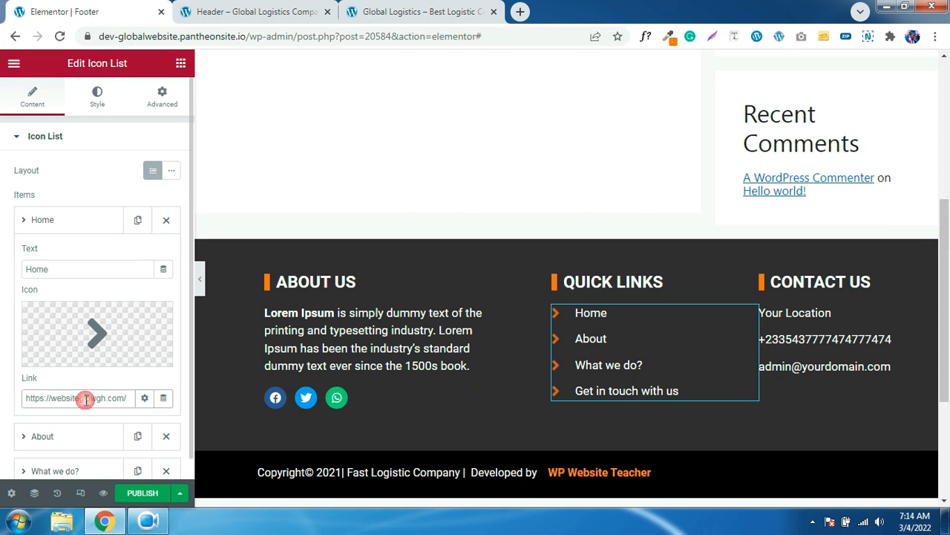
{"action": "key", "text": "ctrl+a"}
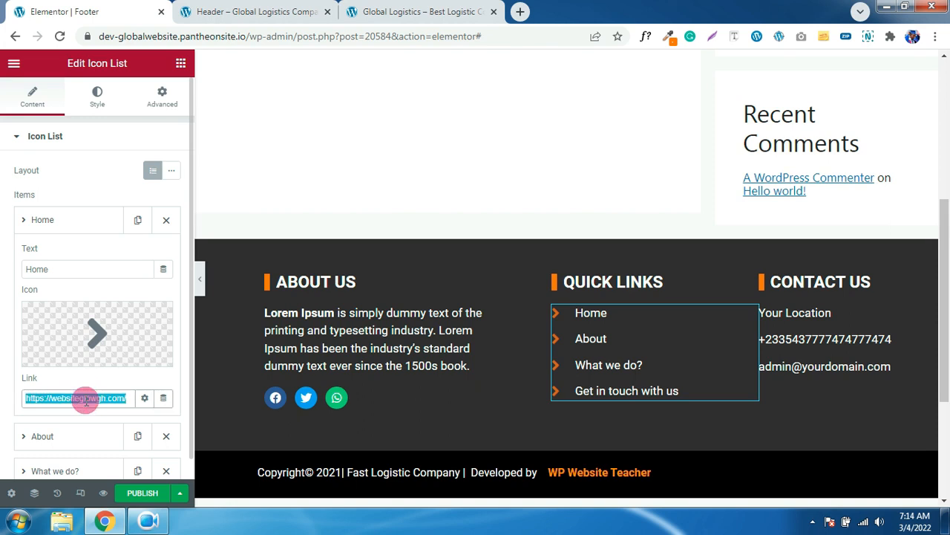
{"action": "type", "text": "home"}
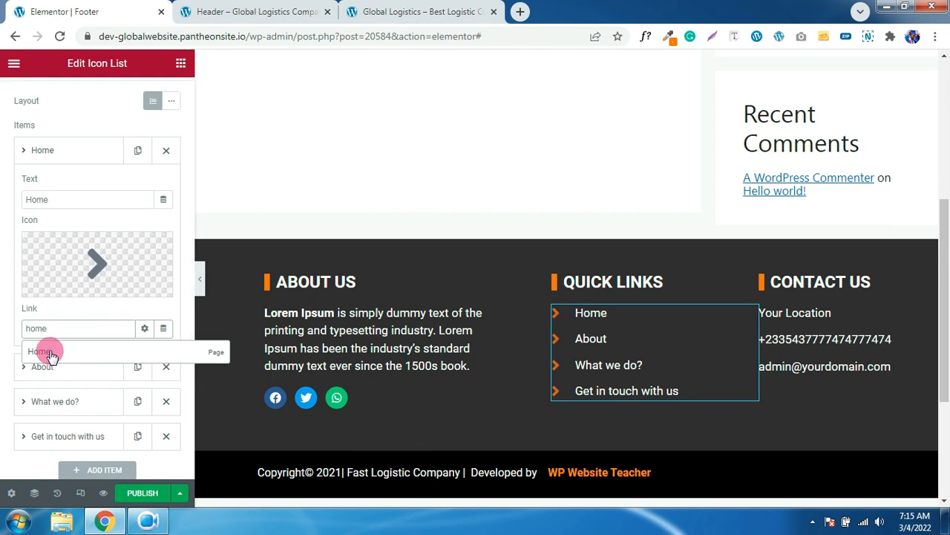
{"action": "left_click", "coordinate": [51, 354]}
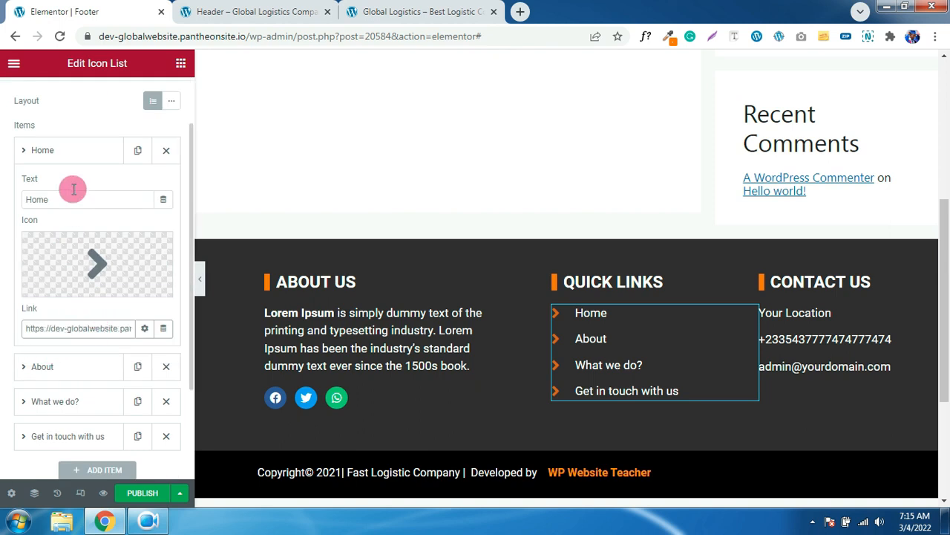
{"action": "left_click", "coordinate": [59, 158]}
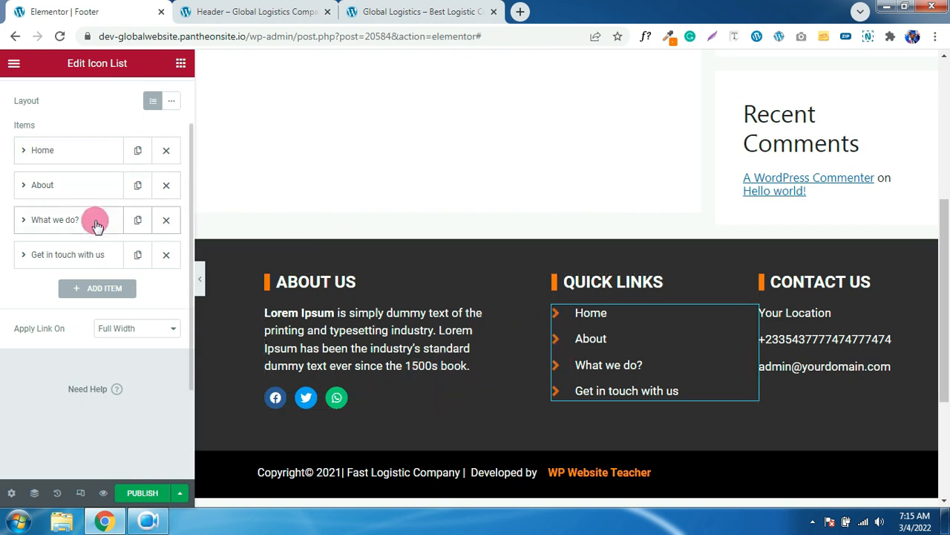
- Link the About item to the site's About page, keeping its arrow icon
{"action": "left_click", "coordinate": [65, 192]}
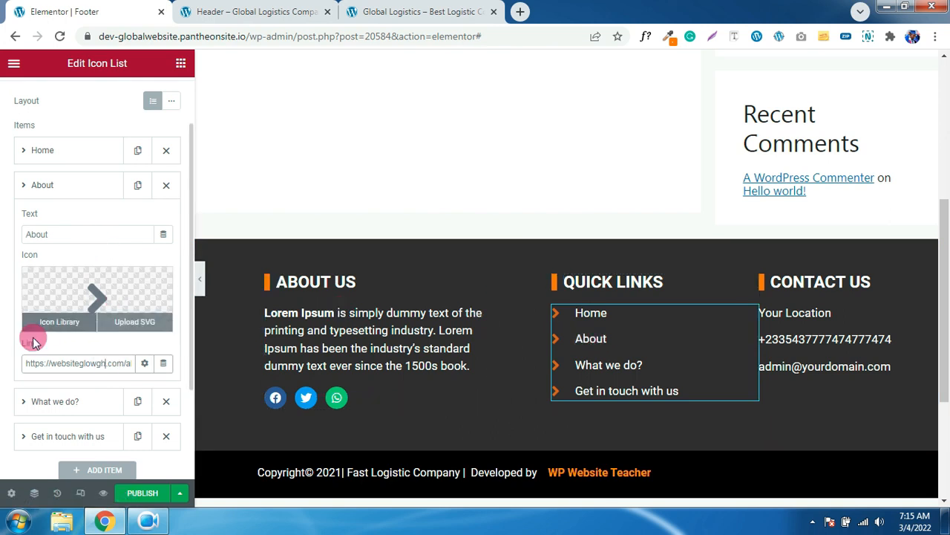
{"action": "triple_click", "coordinate": [101, 369]}
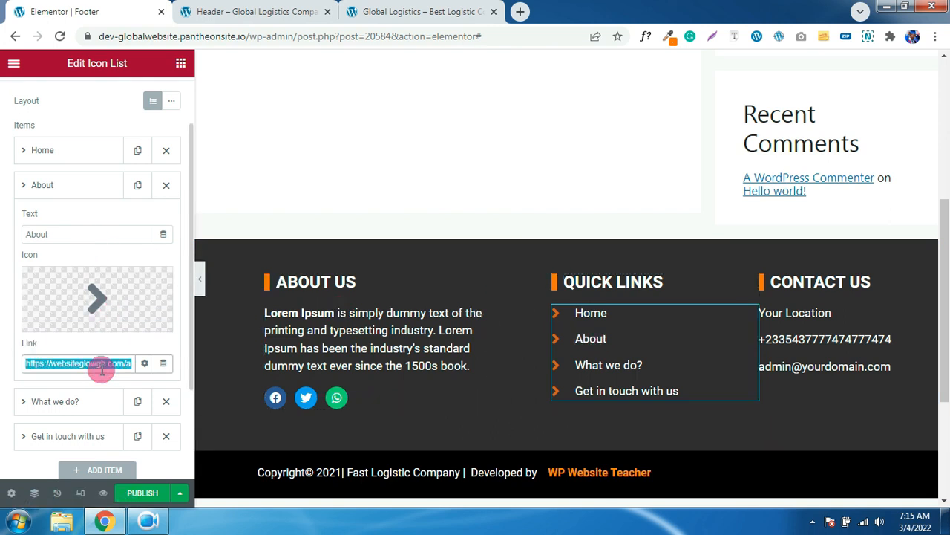
{"action": "type", "text": "s"}
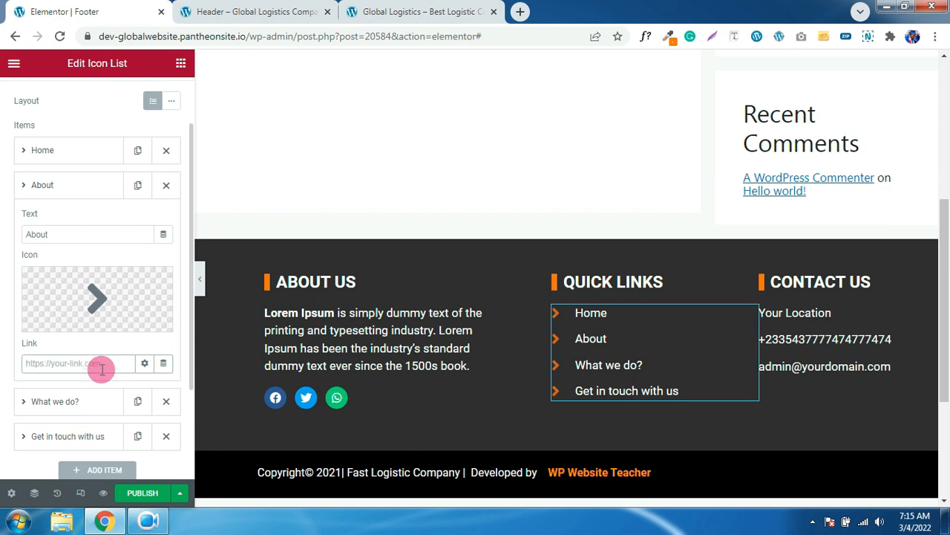
{"action": "type", "text": "BOUT"}
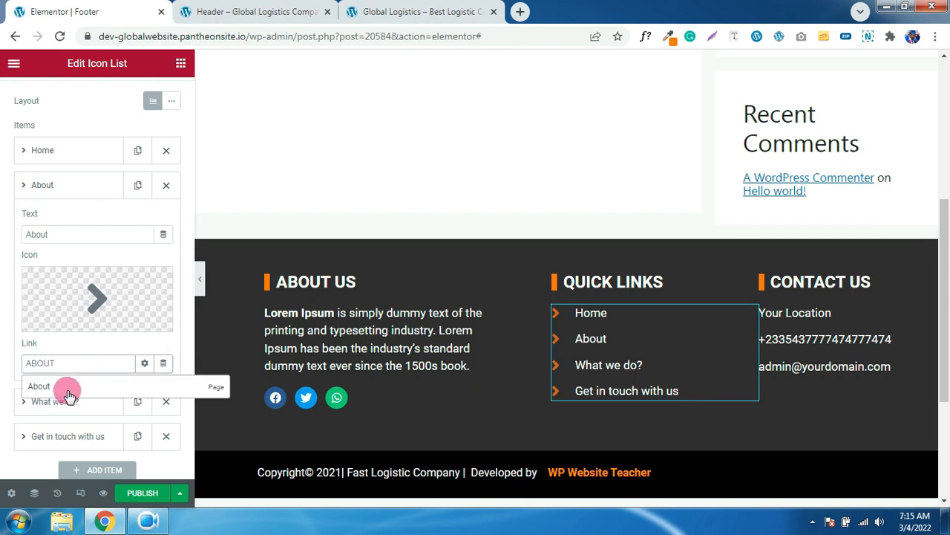
{"action": "left_click", "coordinate": [69, 389]}
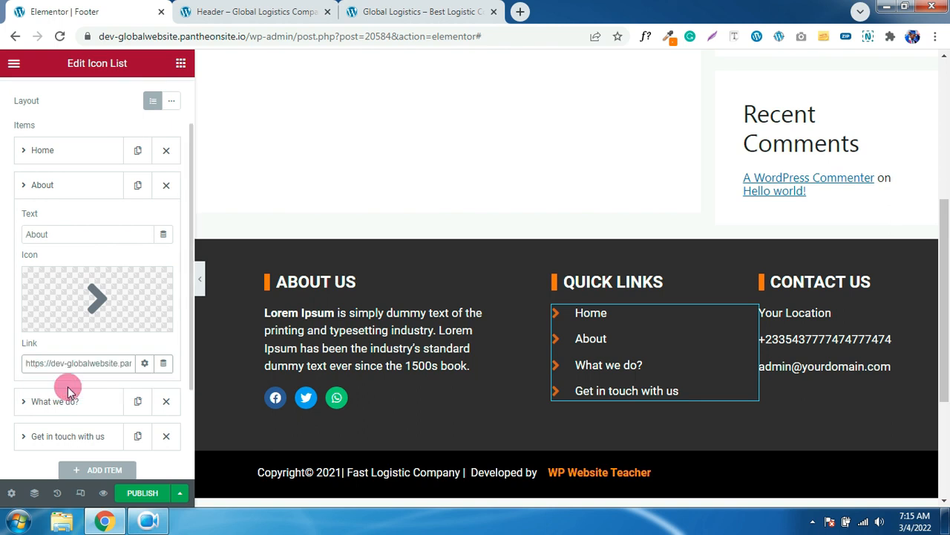
{"action": "left_click", "coordinate": [97, 302]}
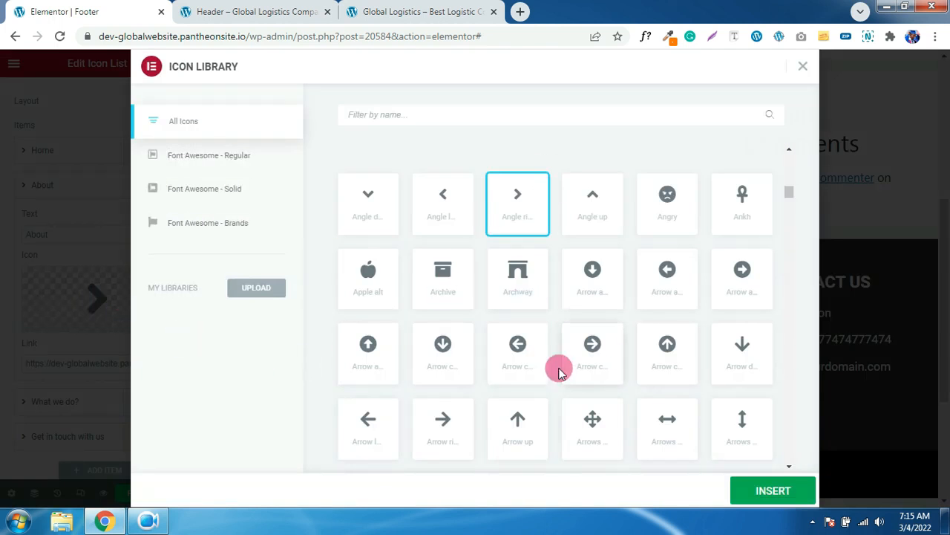
{"action": "left_click", "coordinate": [805, 68]}
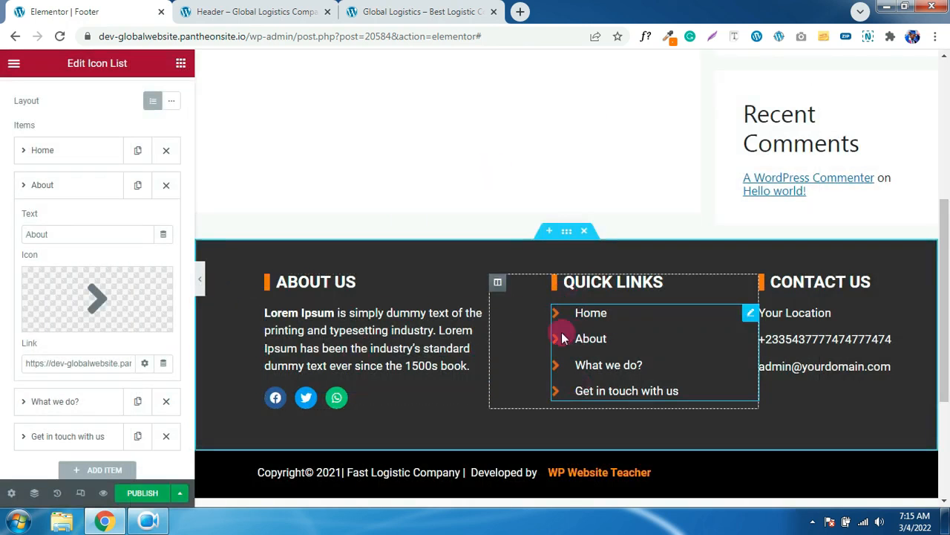
{"action": "left_click", "coordinate": [558, 363]}
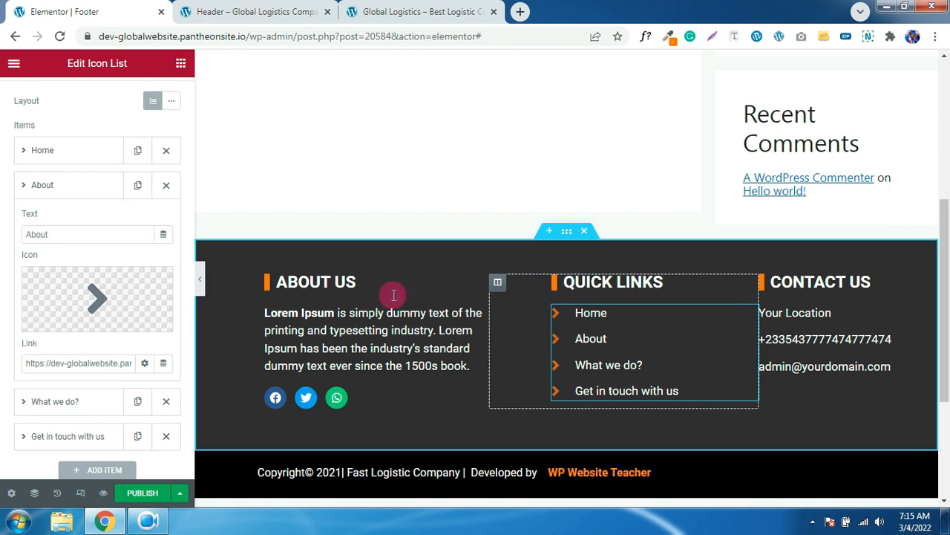
{"action": "left_click", "coordinate": [96, 107]}
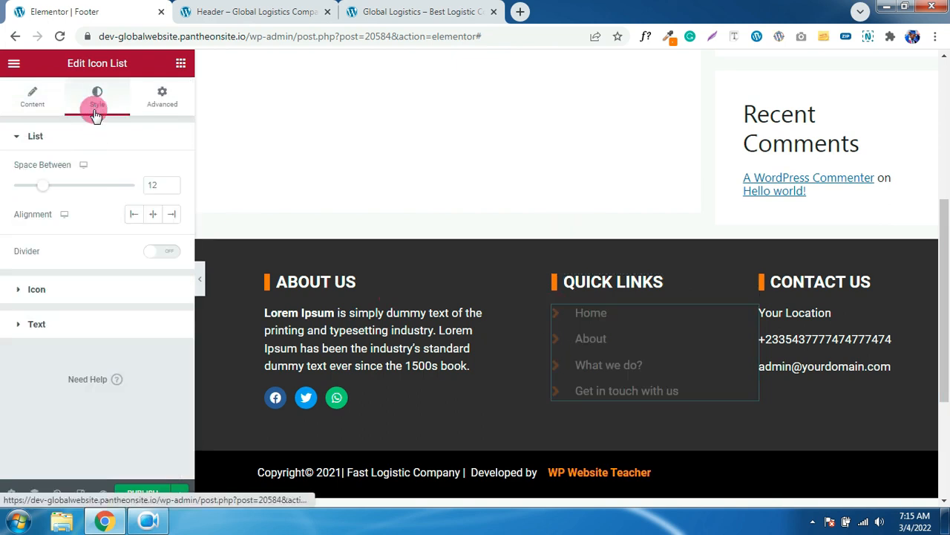
{"action": "left_click", "coordinate": [64, 287]}
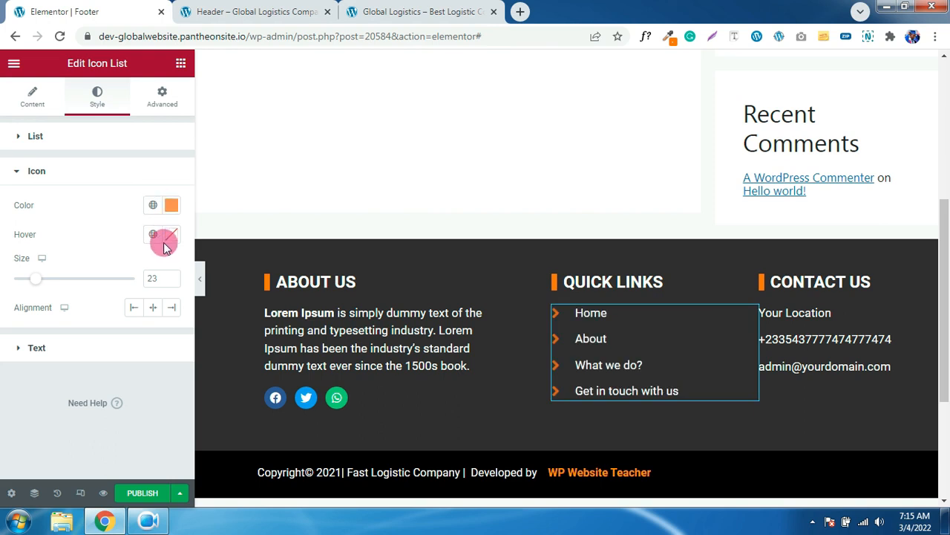
{"action": "left_click", "coordinate": [173, 276]}
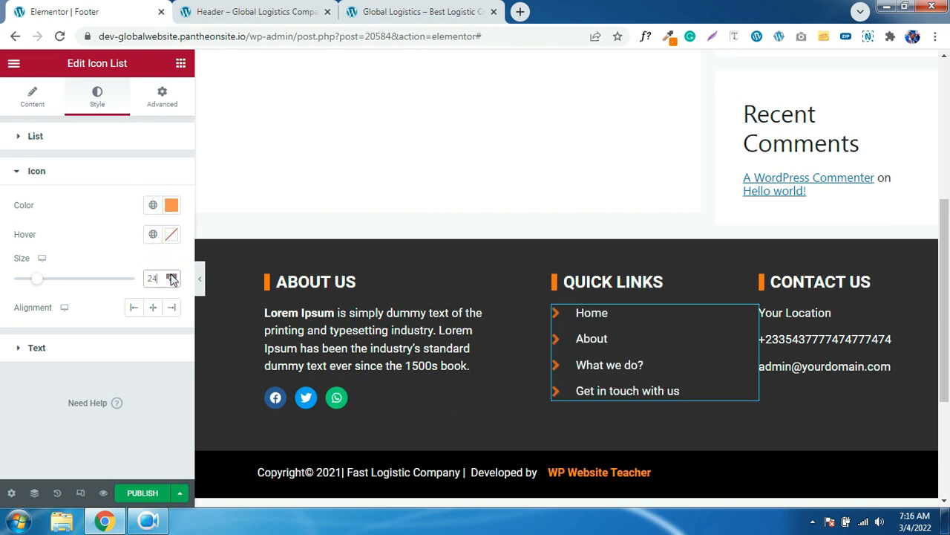
{"action": "left_click", "coordinate": [170, 282]}
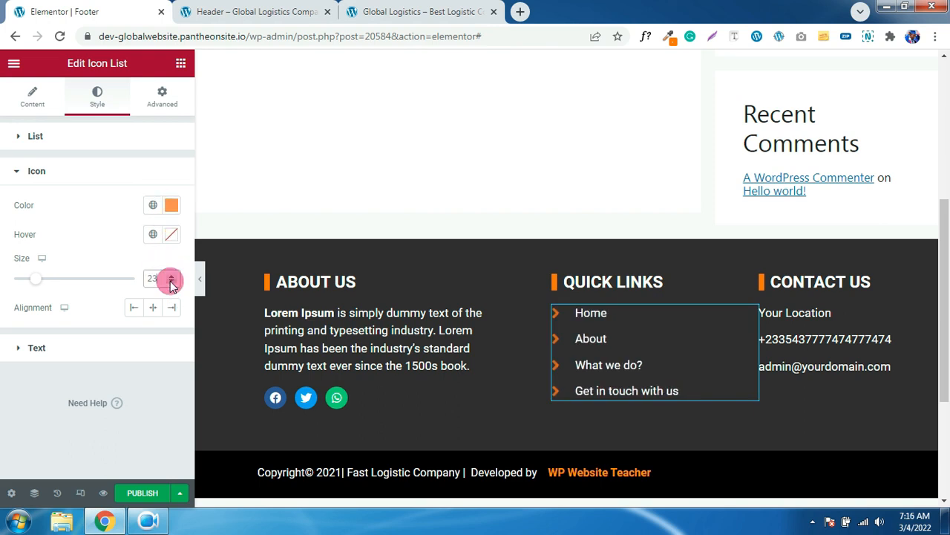
{"action": "left_click", "coordinate": [843, 360]}
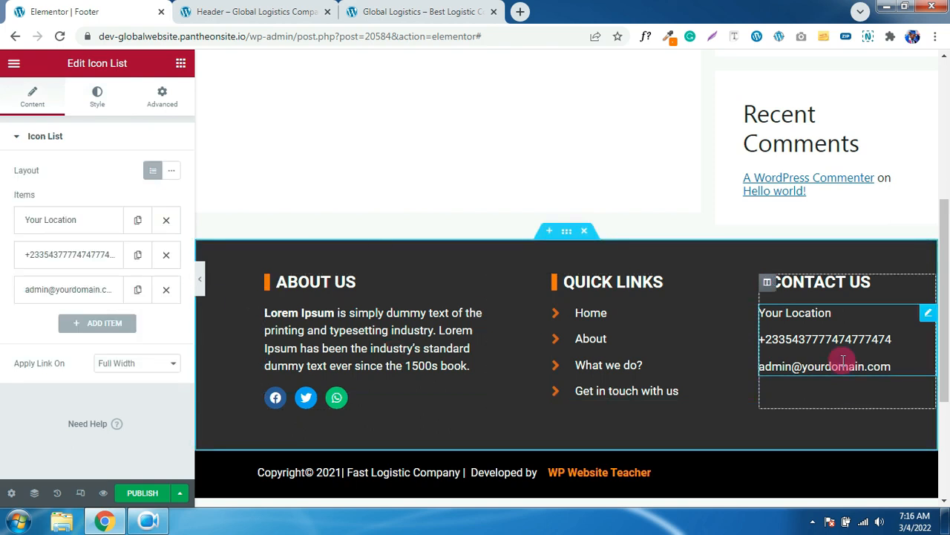
{"action": "left_click", "coordinate": [69, 220]}
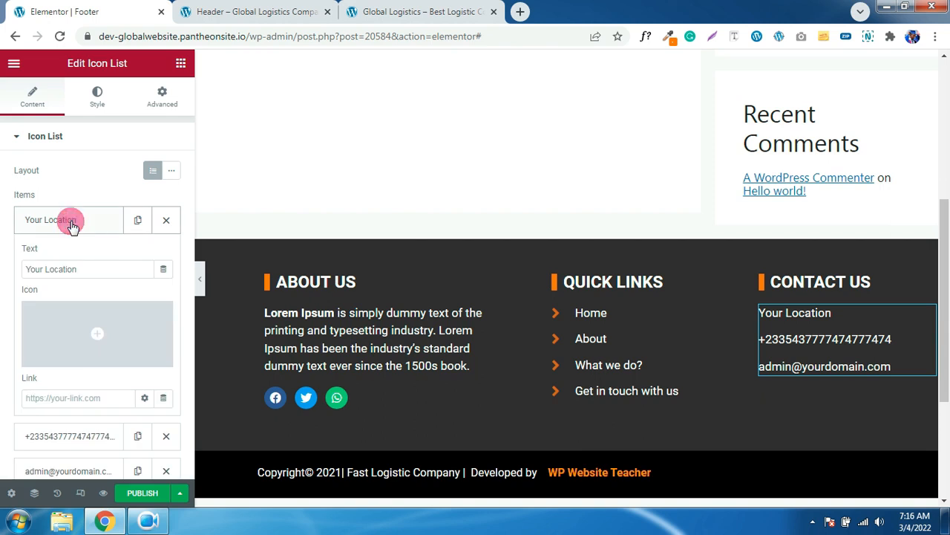
{"action": "left_click", "coordinate": [88, 264]}
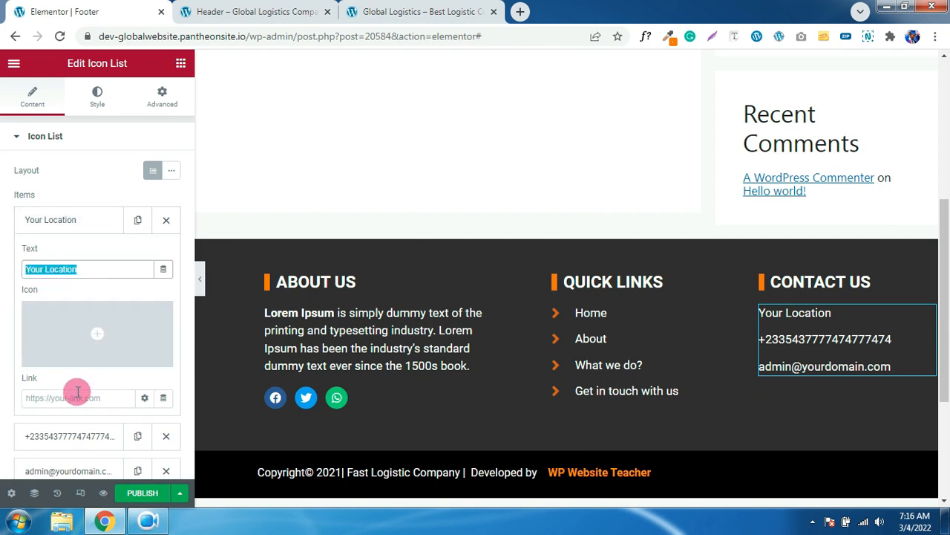
{"action": "left_click", "coordinate": [79, 234]}
{"action": "scroll", "coordinate": [714, 399], "scroll_direction": "down", "scroll_amount": 1}
{"action": "scroll", "coordinate": [713, 401], "scroll_direction": "down", "scroll_amount": 1}
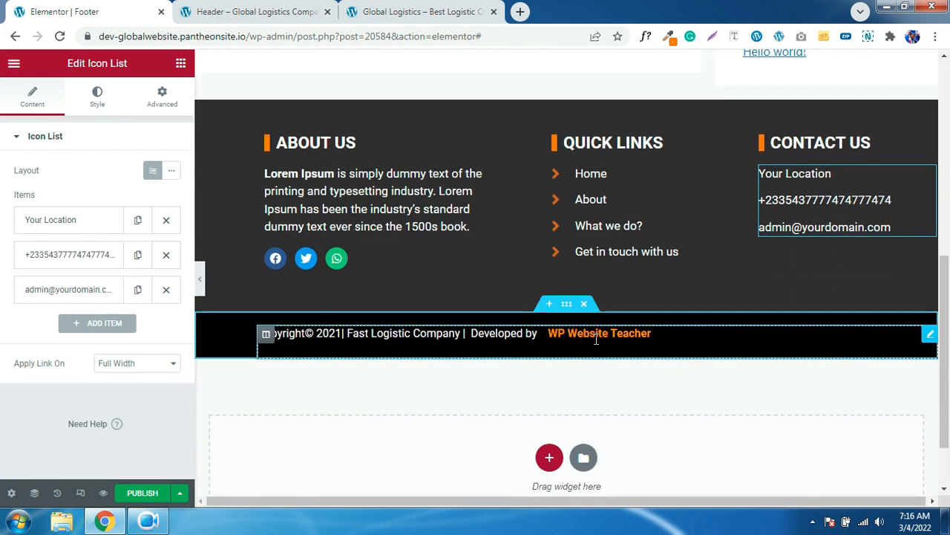
- Change 'Fast' to 'Global' and 'Logistic' to 'Logistics' in the copyright line
{"action": "left_click", "coordinate": [595, 338]}
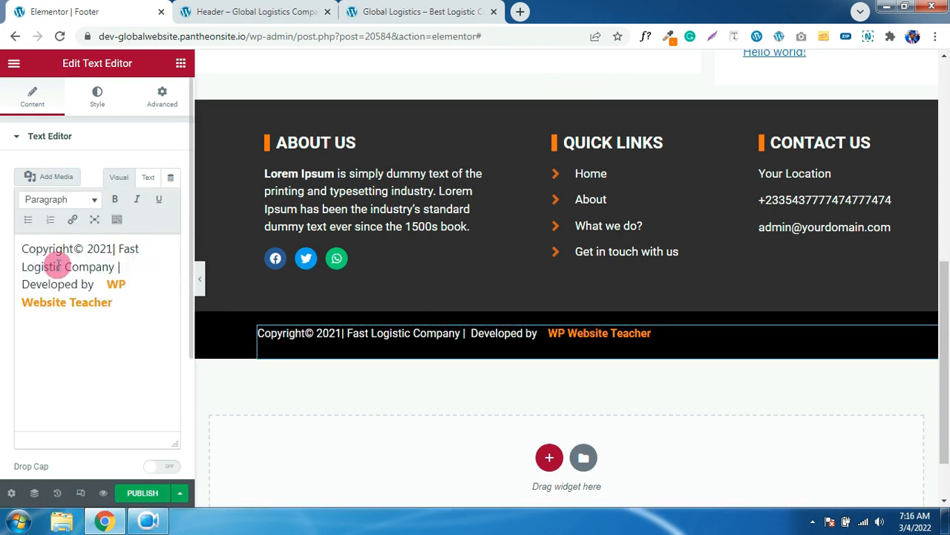
{"action": "double_click", "coordinate": [145, 248]}
{"action": "type", "text": "Global"}
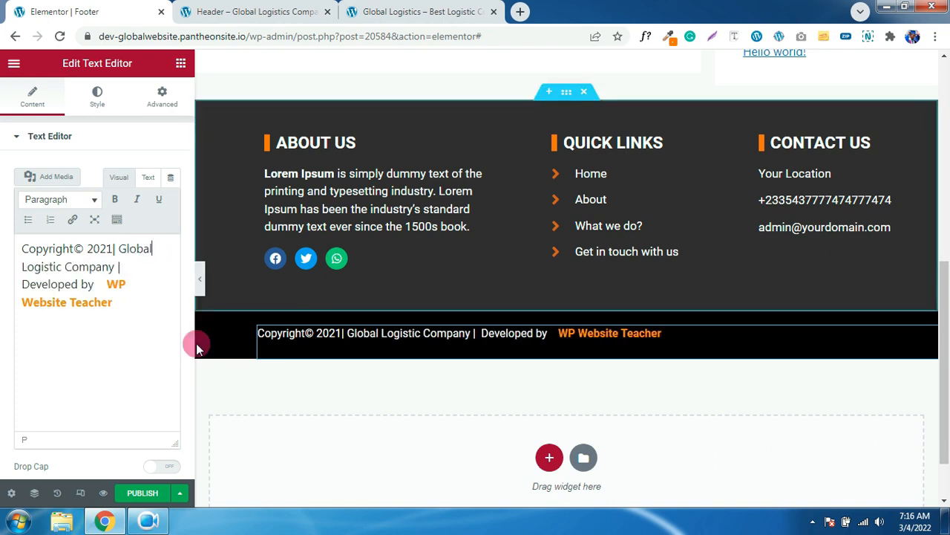
{"action": "left_click", "coordinate": [64, 268]}
{"action": "type", "text": "s"}
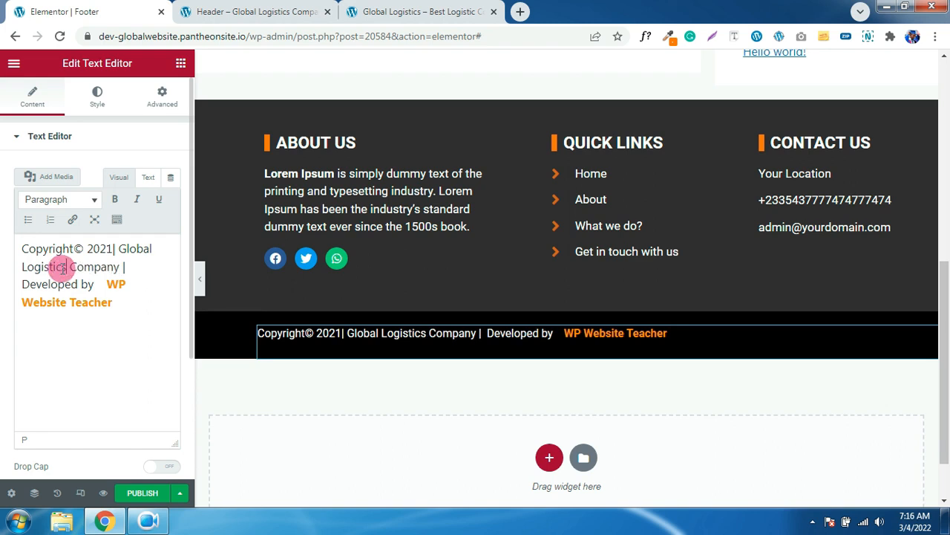
{"action": "left_click", "coordinate": [116, 284]}
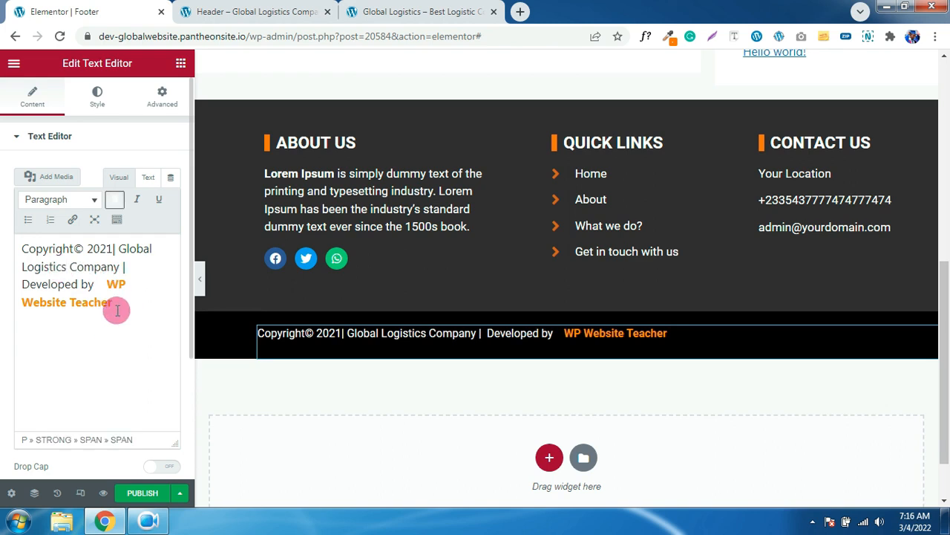
{"action": "left_click_drag", "start_coordinate": [100, 306], "coordinate": [109, 277]}
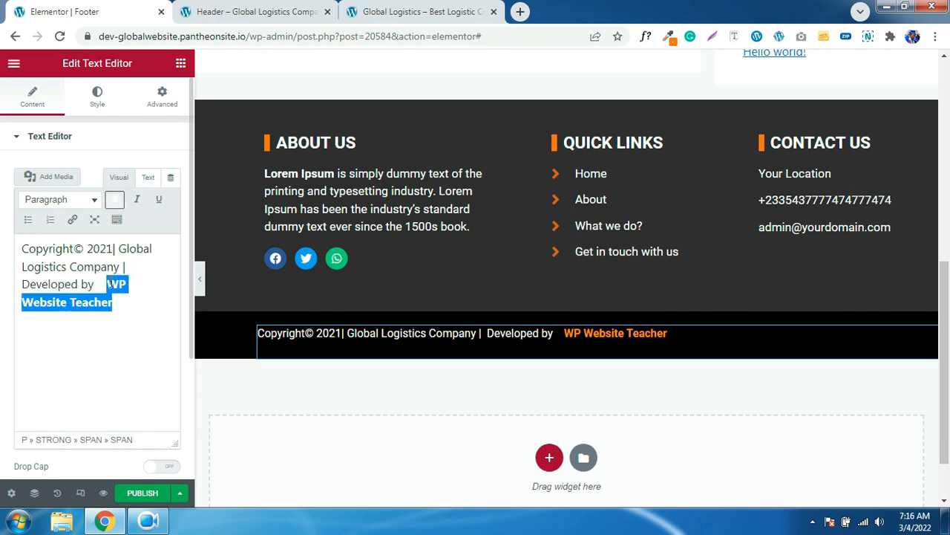
{"action": "left_click", "coordinate": [78, 222]}
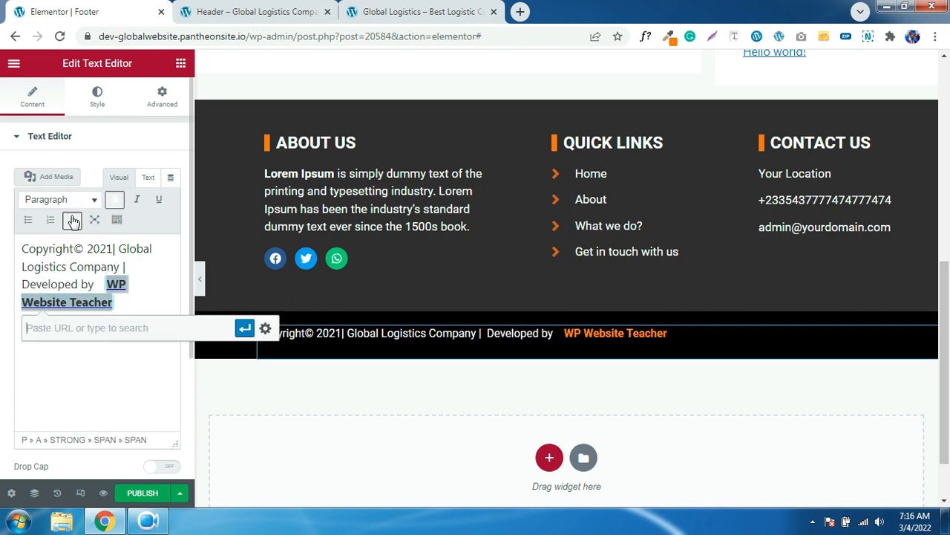
{"action": "left_click", "coordinate": [159, 324]}
{"action": "type", "text": "https://websiteglowgh.com"}
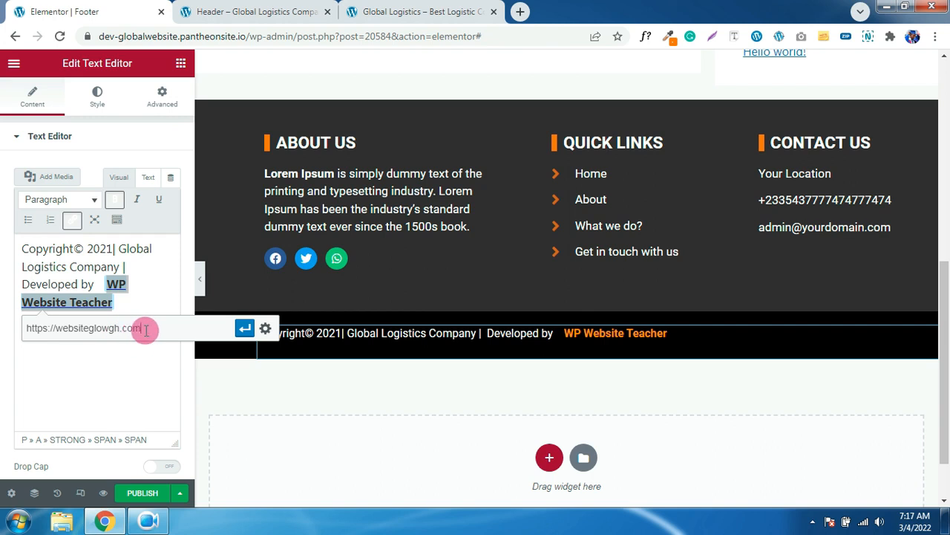
{"action": "left_click", "coordinate": [264, 329]}
{"action": "left_click", "coordinate": [377, 167]}
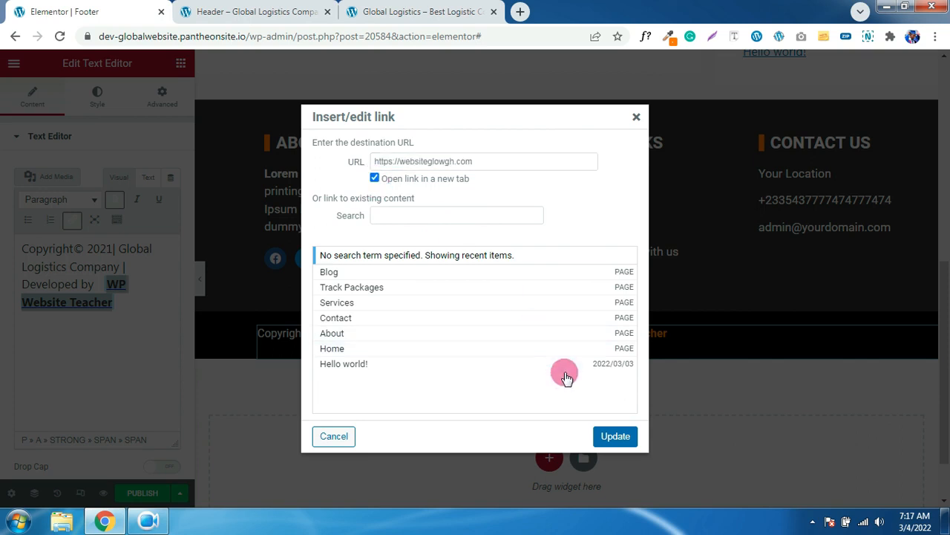
{"action": "left_click", "coordinate": [615, 437]}
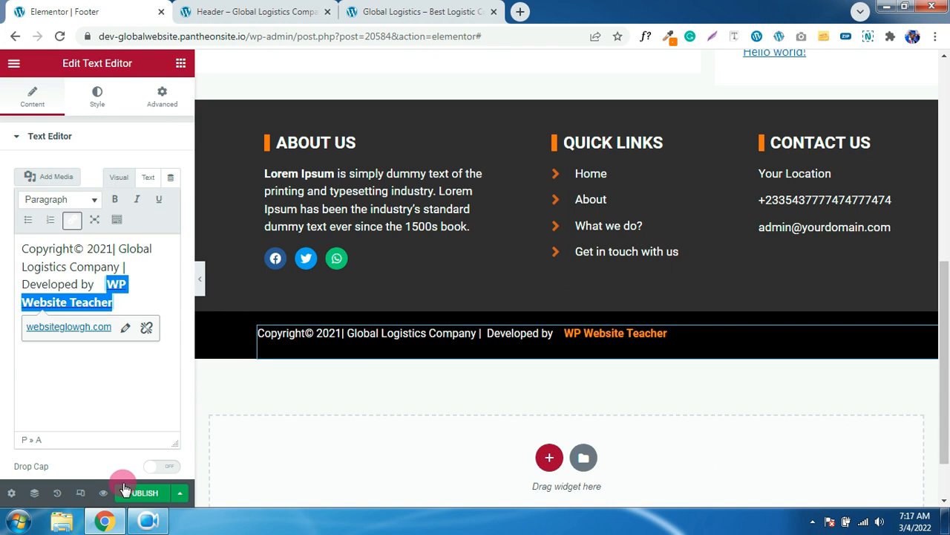
- Check the footer in the tablet and mobile responsive previews
{"action": "left_click", "coordinate": [80, 492]}
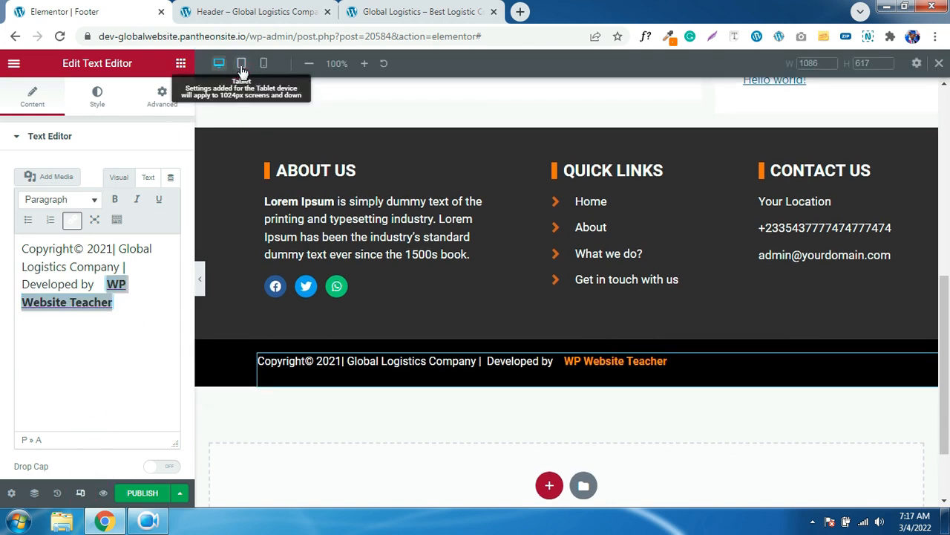
{"action": "left_click", "coordinate": [241, 63]}
{"action": "scroll", "coordinate": [558, 346], "scroll_direction": "down", "scroll_amount": 3}
{"action": "scroll", "coordinate": [557, 346], "scroll_direction": "up", "scroll_amount": 3}
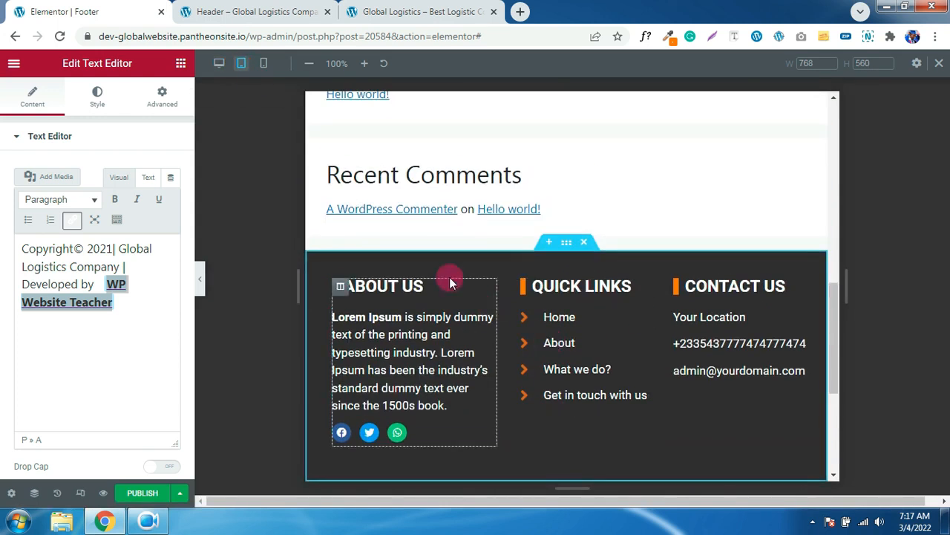
{"action": "left_click", "coordinate": [264, 63]}
{"action": "scroll", "coordinate": [657, 303], "scroll_direction": "down", "scroll_amount": 10}
{"action": "scroll", "coordinate": [658, 307], "scroll_direction": "up", "scroll_amount": 5}
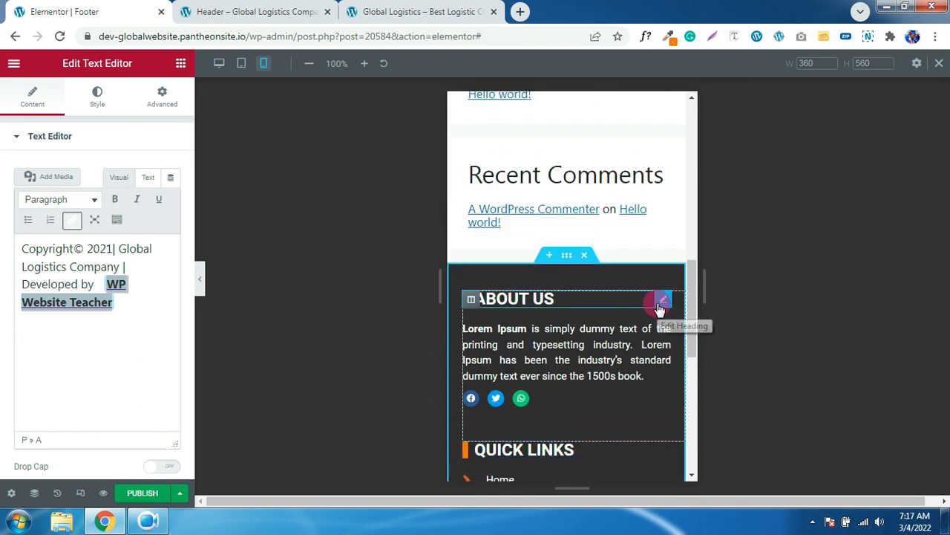
{"action": "scroll", "coordinate": [658, 308], "scroll_direction": "down", "scroll_amount": 2}
- Publish the footer template with an Include > Entire Site display condition
{"action": "left_click", "coordinate": [151, 496]}
{"action": "left_click", "coordinate": [469, 380]}
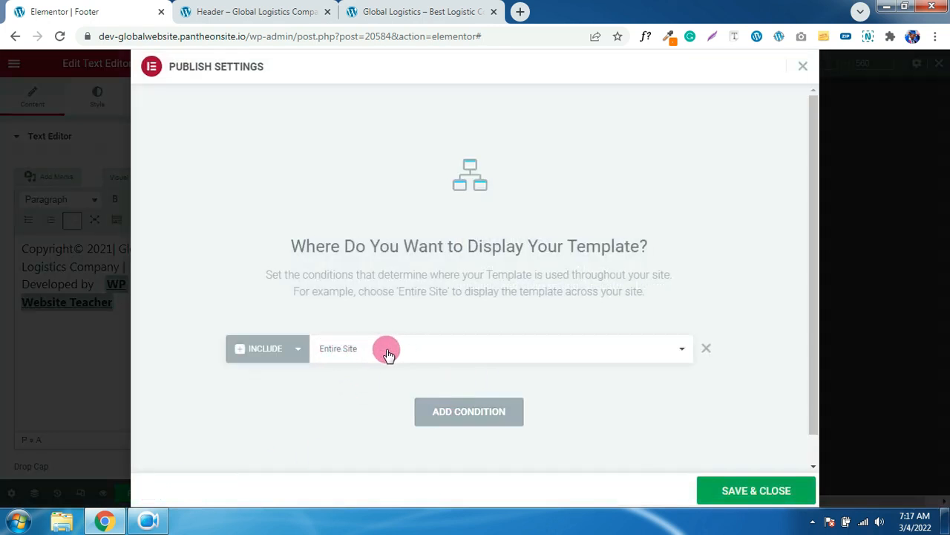
{"action": "left_click", "coordinate": [770, 493]}
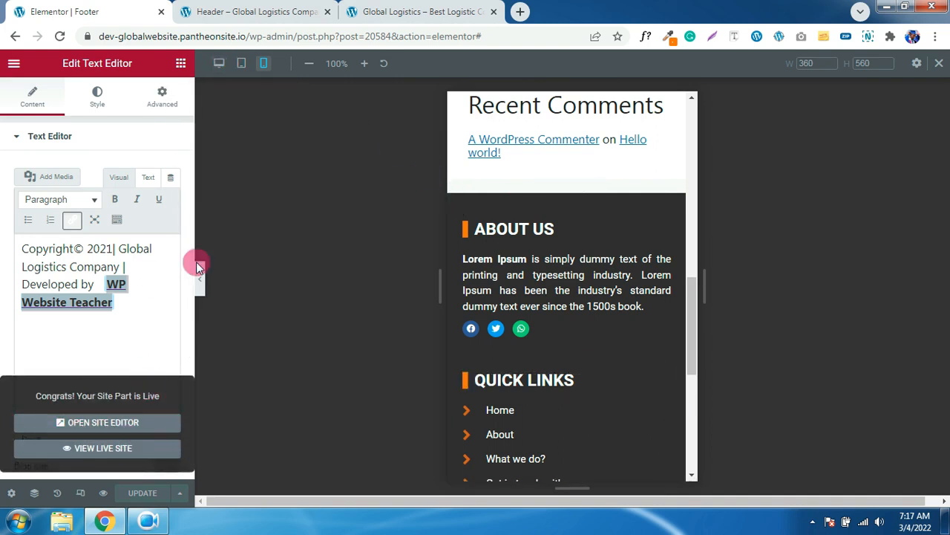
- Reload the Header page and scroll down to the updated Global Logistics Company footer
{"action": "left_click", "coordinate": [228, 9]}
{"action": "left_click", "coordinate": [60, 37]}
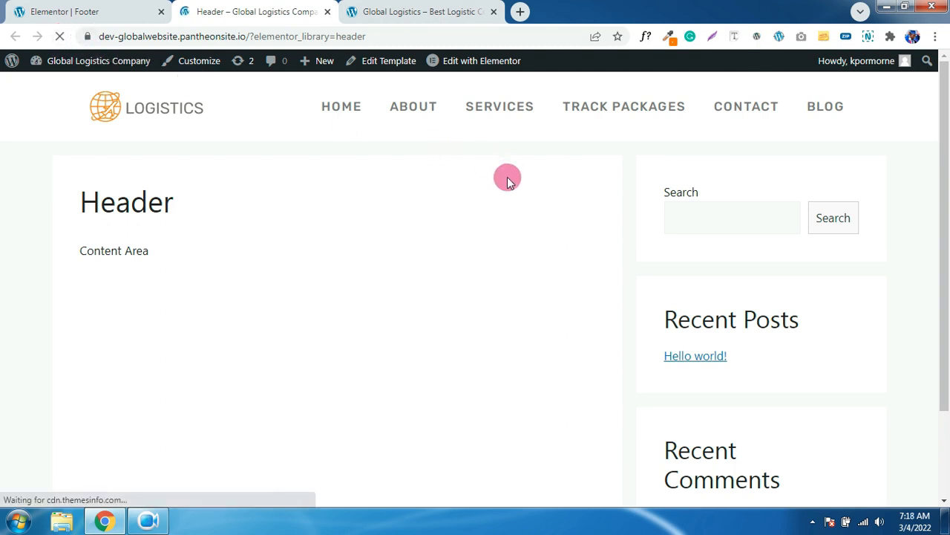
{"action": "scroll", "coordinate": [507, 180], "scroll_direction": "down", "scroll_amount": 4}
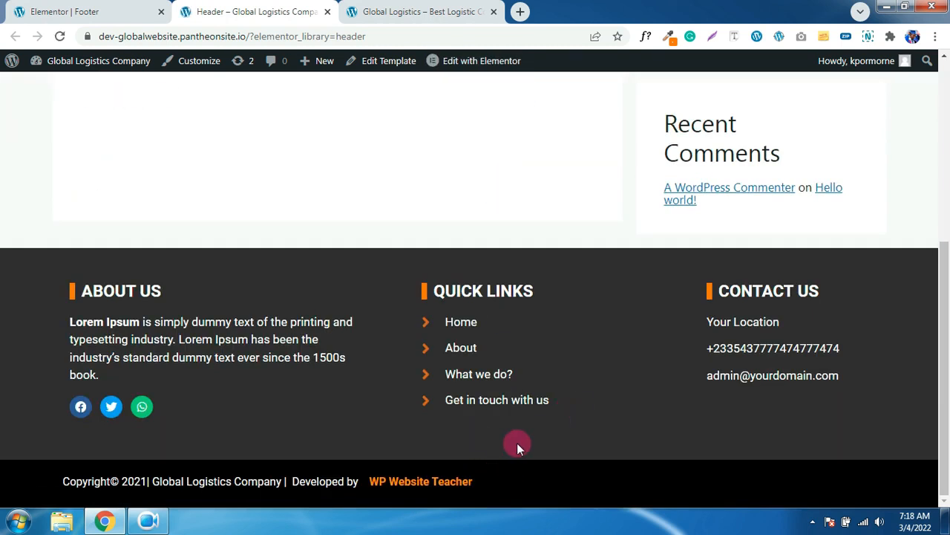
- Follow the WP Website Teacher footer credit and scroll through the Websiteglowgh site
{"action": "left_click", "coordinate": [433, 484]}
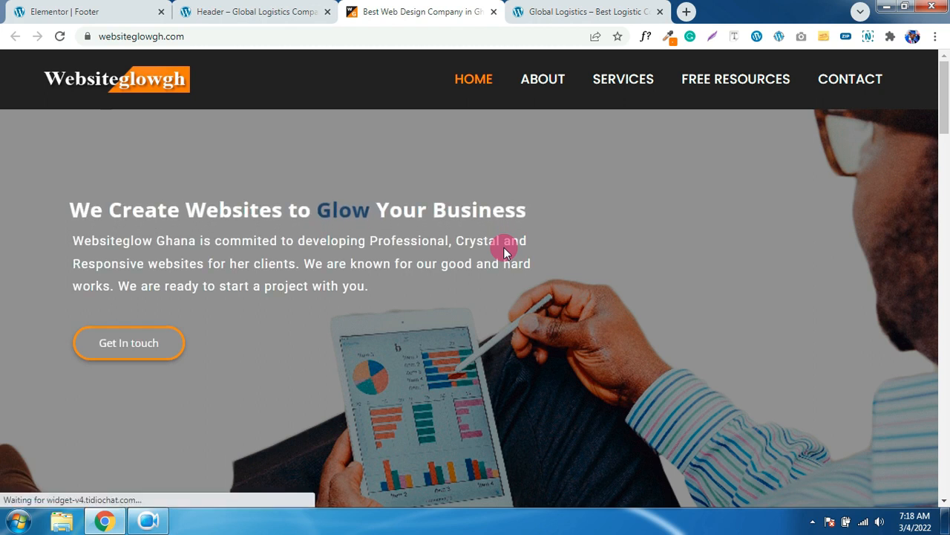
{"action": "scroll", "coordinate": [503, 252], "scroll_direction": "down", "scroll_amount": 6}
{"action": "scroll", "coordinate": [503, 253], "scroll_direction": "down", "scroll_amount": 5}
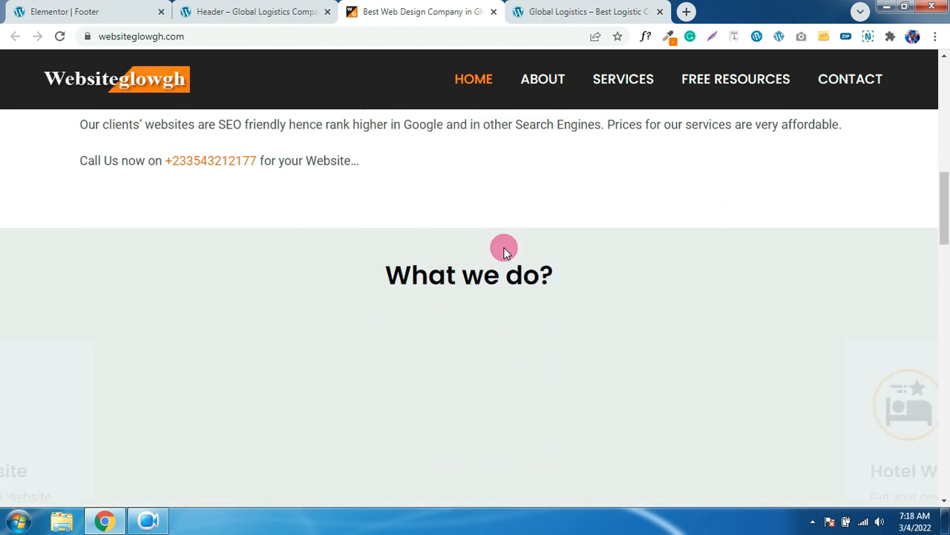
{"action": "scroll", "coordinate": [503, 253], "scroll_direction": "down", "scroll_amount": 3}
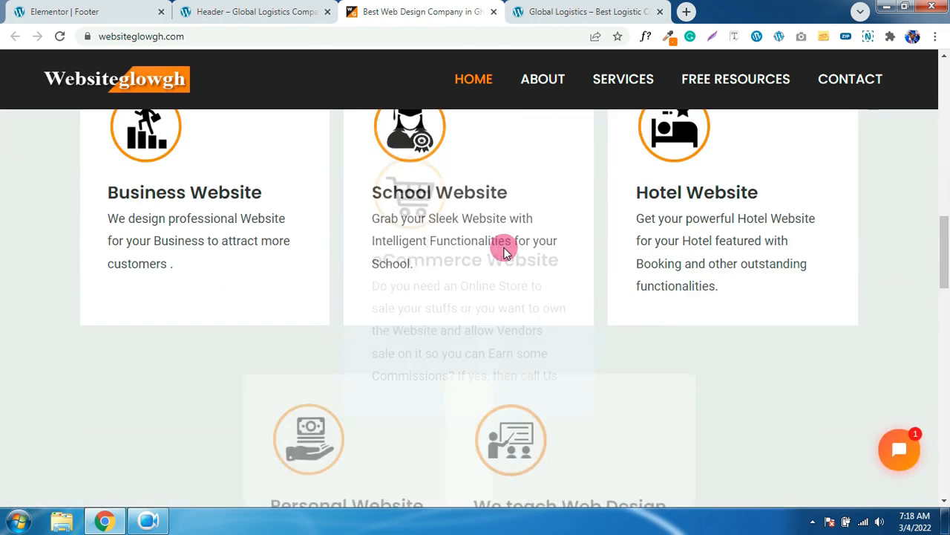
{"action": "scroll", "coordinate": [504, 252], "scroll_direction": "down", "scroll_amount": 10}
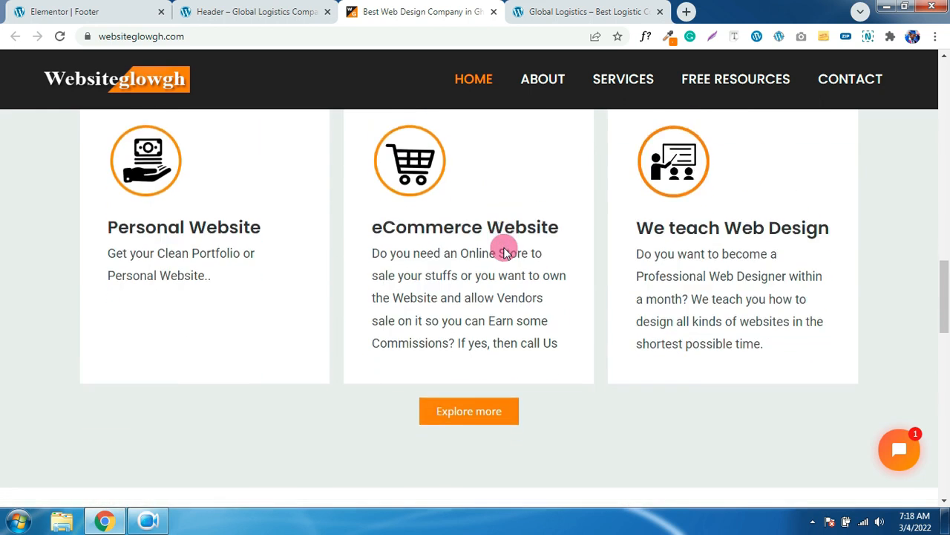
{"action": "scroll", "coordinate": [503, 253], "scroll_direction": "down", "scroll_amount": 6}
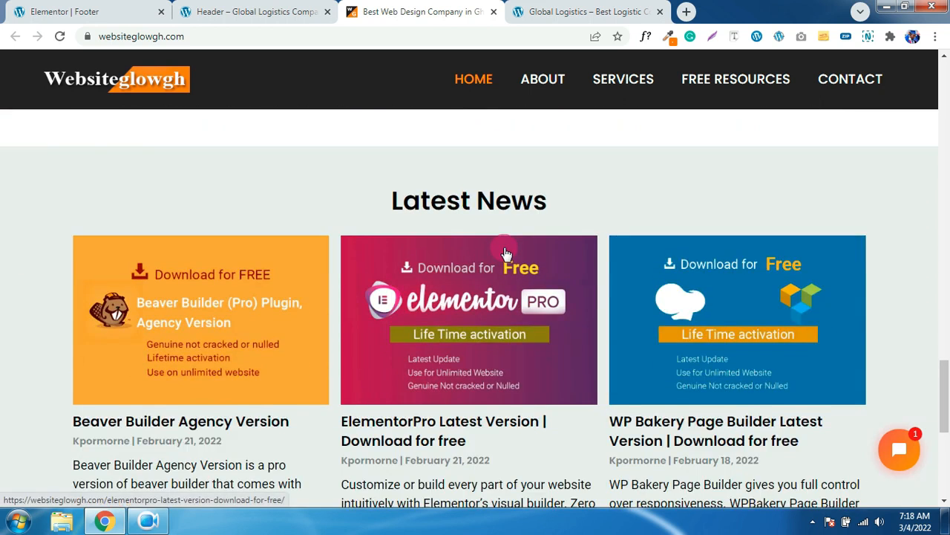
{"action": "scroll", "coordinate": [503, 253], "scroll_direction": "down", "scroll_amount": 2}
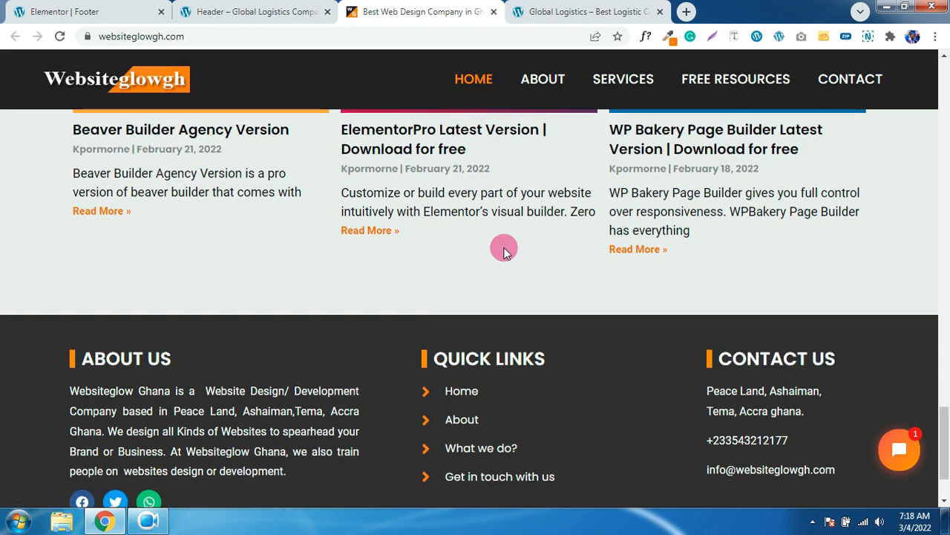
{"action": "scroll", "coordinate": [504, 253], "scroll_direction": "up", "scroll_amount": 10}
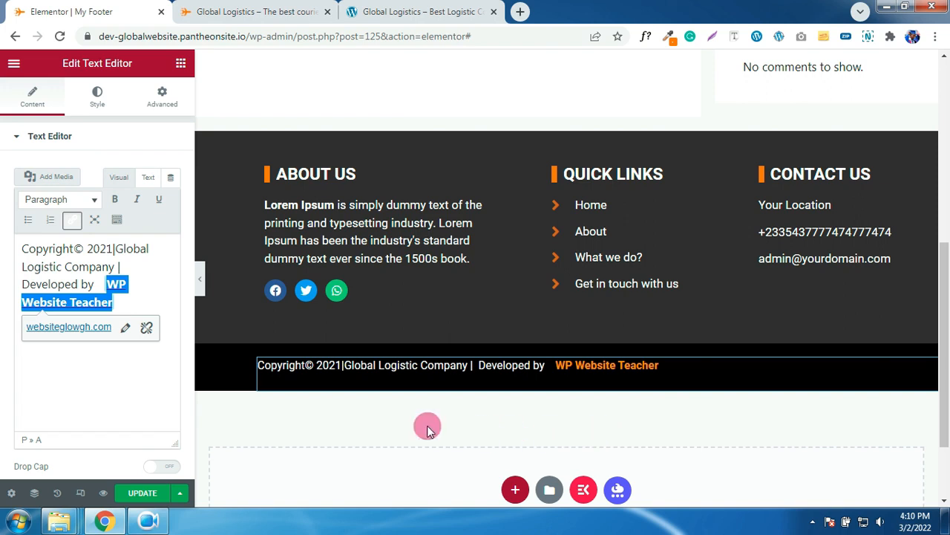
- Update the footer, exit Elementor to the dashboard, and go to Posts > All Posts
{"action": "left_click", "coordinate": [144, 494]}
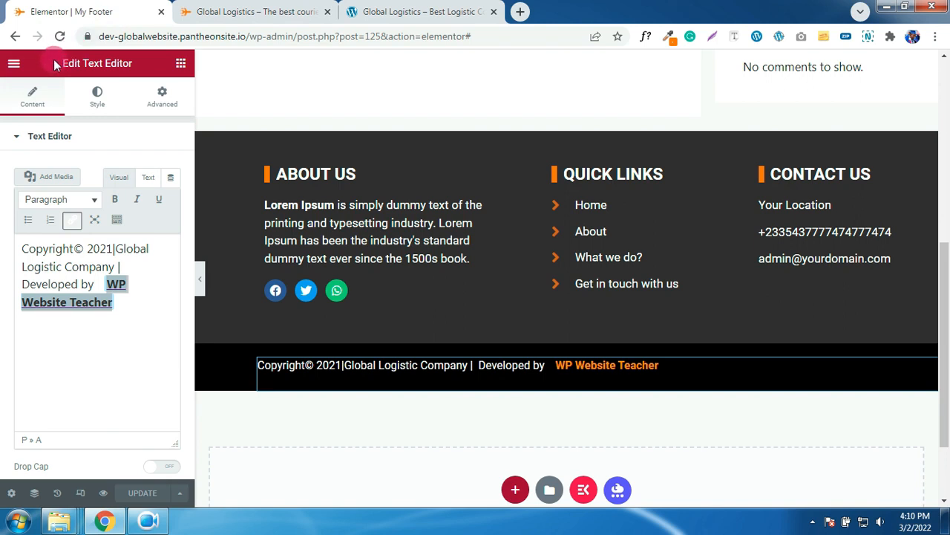
{"action": "left_click", "coordinate": [15, 65]}
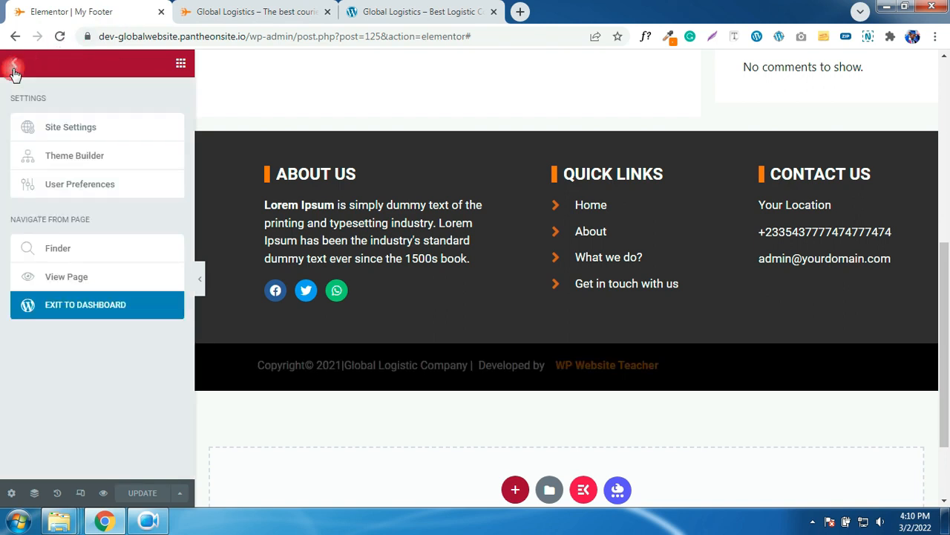
{"action": "left_click", "coordinate": [54, 306]}
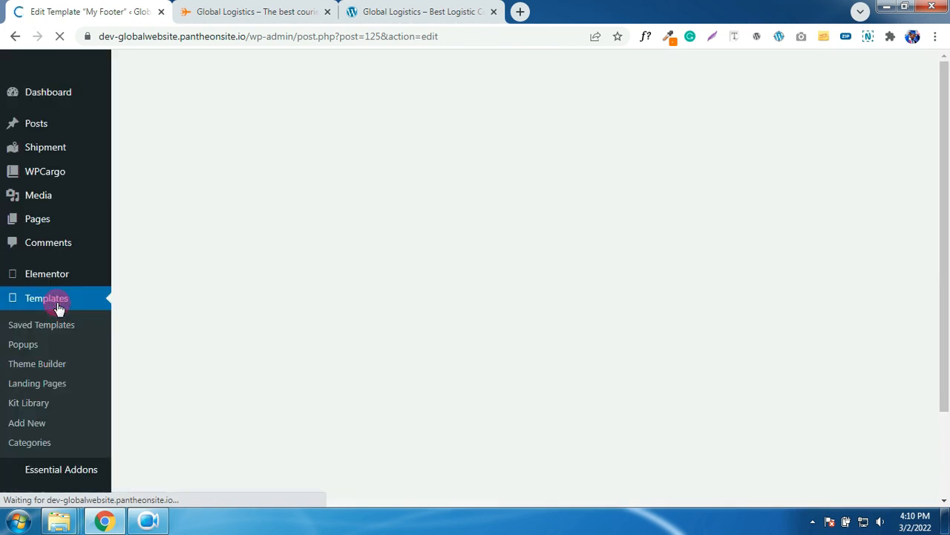
{"action": "mouse_move", "coordinate": [39, 125]}
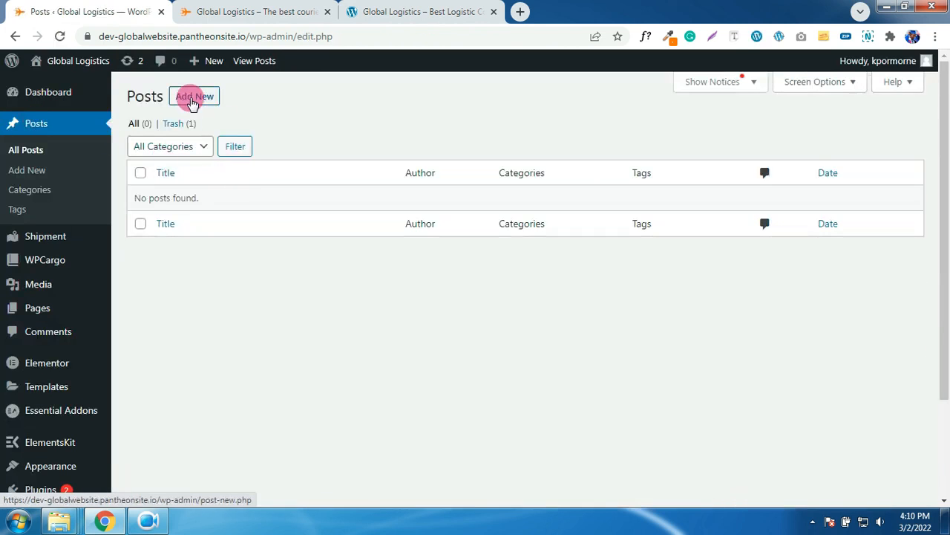
- Add a Delivery category under Posts > Categories, then begin a new post
{"action": "left_click", "coordinate": [193, 98]}
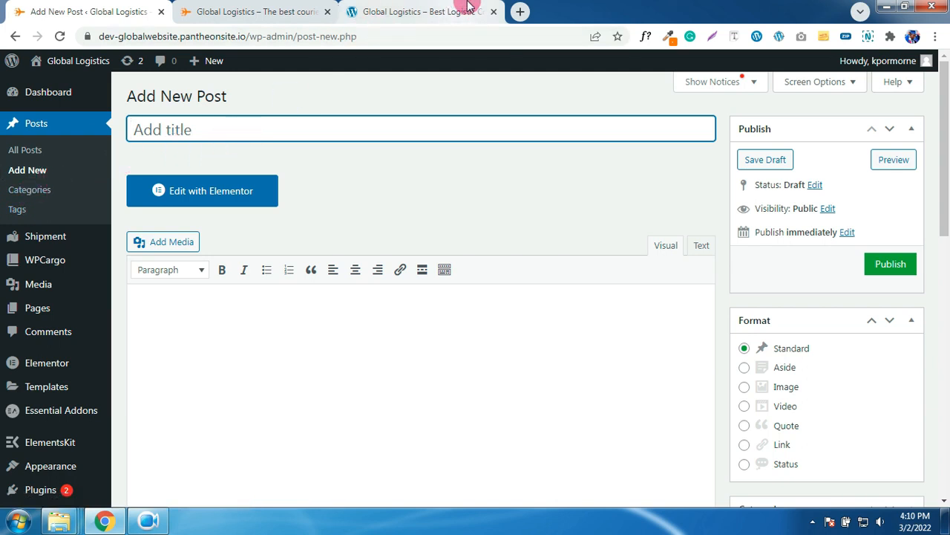
{"action": "left_click", "coordinate": [29, 191]}
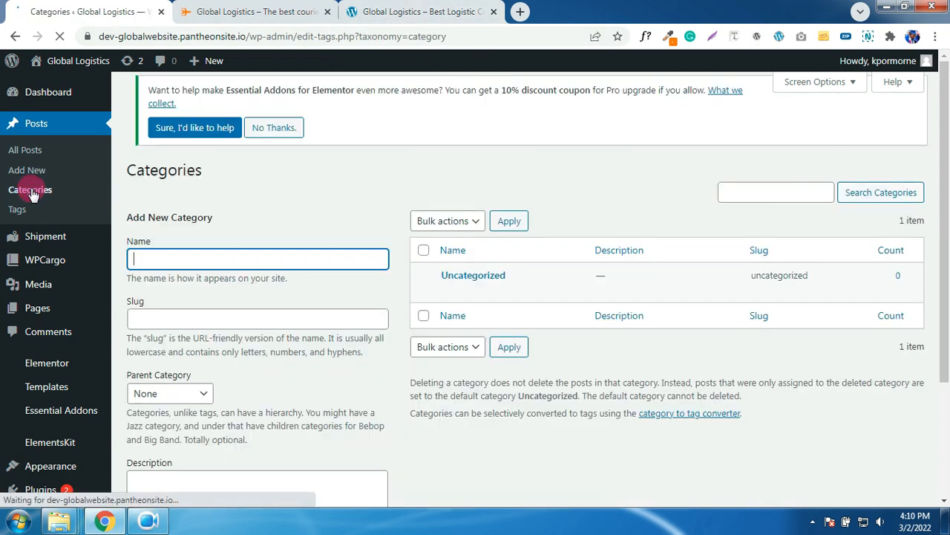
{"action": "left_click", "coordinate": [198, 184]}
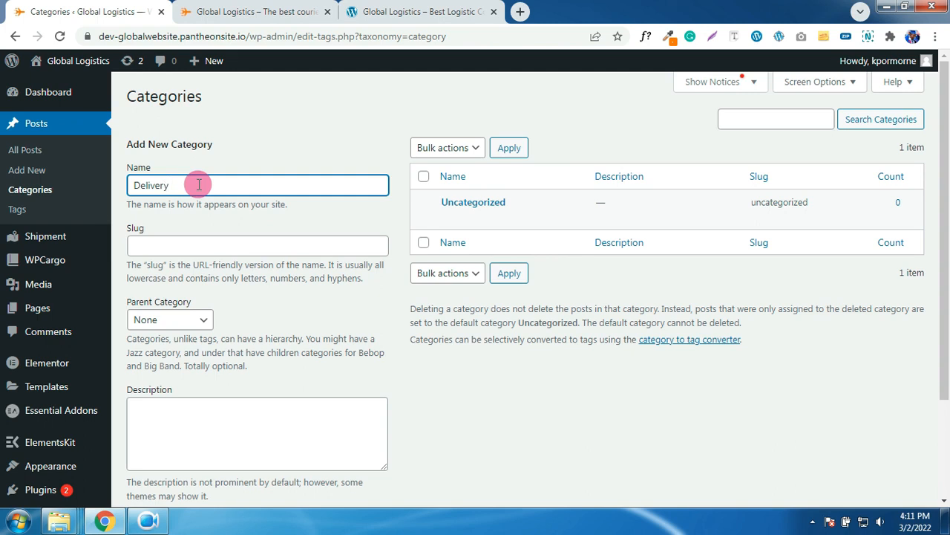
{"action": "left_click", "coordinate": [218, 248]}
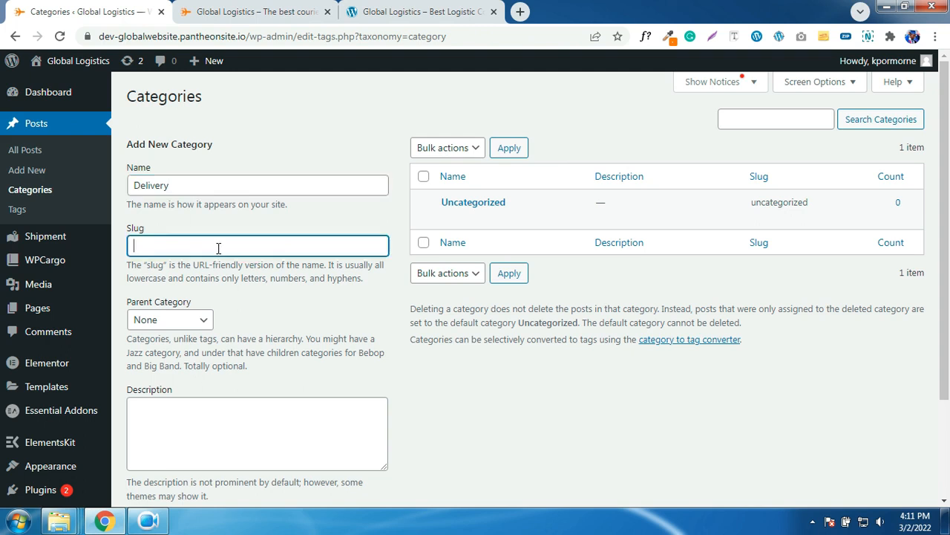
{"action": "scroll", "coordinate": [263, 329], "scroll_direction": "down", "scroll_amount": 3}
{"action": "left_click", "coordinate": [183, 398]}
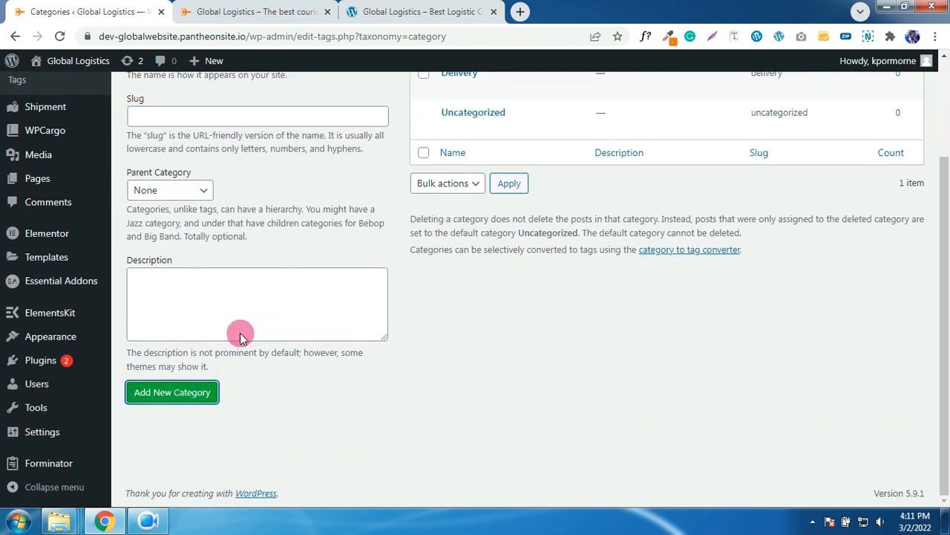
{"action": "scroll", "coordinate": [632, 297], "scroll_direction": "up", "scroll_amount": 1}
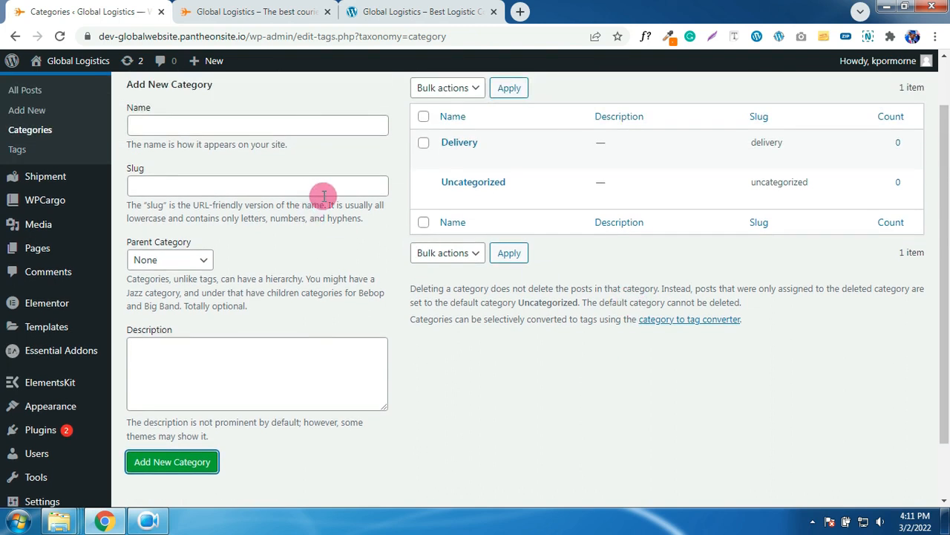
{"action": "scroll", "coordinate": [345, 191], "scroll_direction": "up", "scroll_amount": 1}
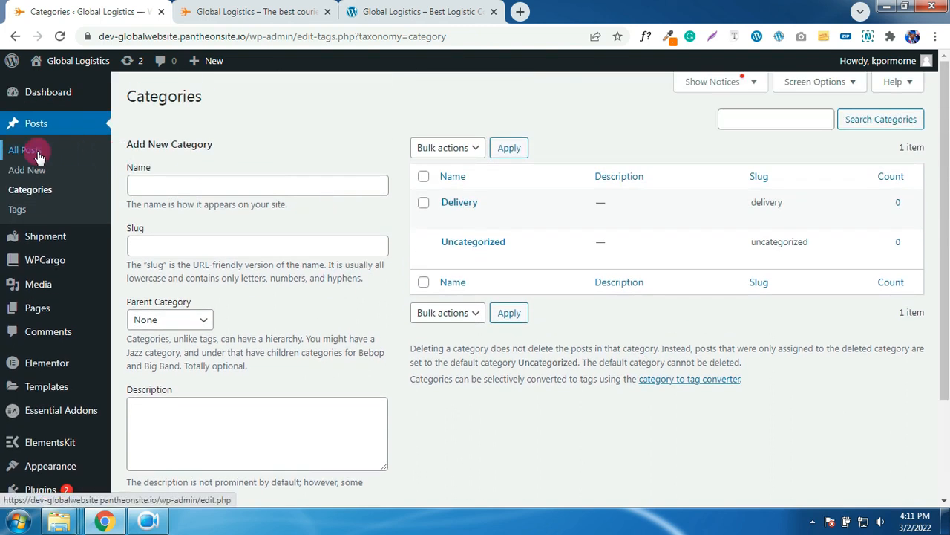
{"action": "left_click", "coordinate": [30, 173]}
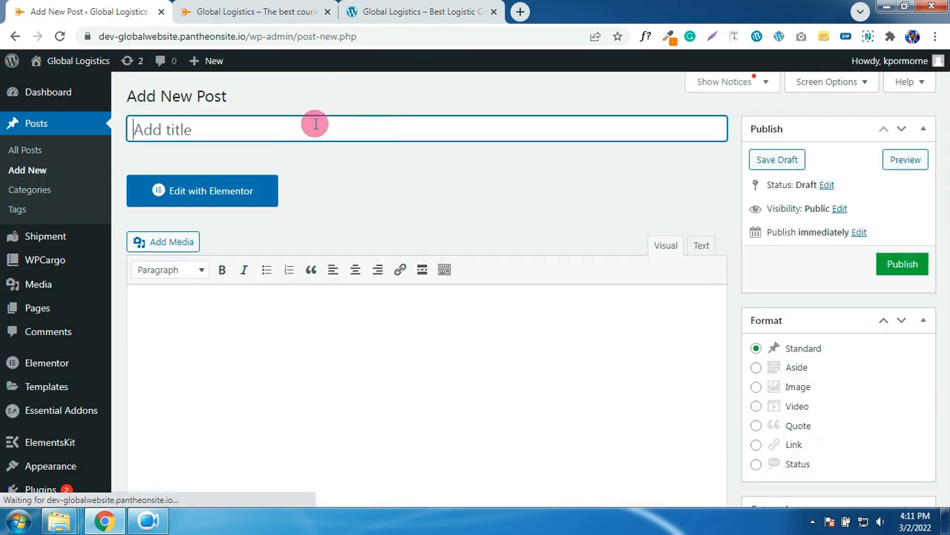
- Copy the first demo blog post's title and paste it as the new post's title
{"action": "left_click", "coordinate": [435, 17]}
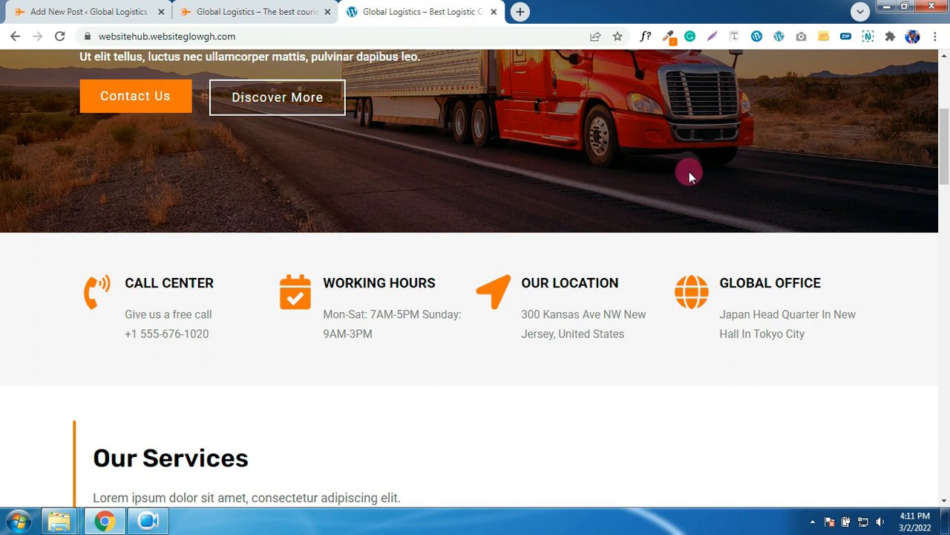
{"action": "scroll", "coordinate": [675, 174], "scroll_direction": "up", "scroll_amount": 5}
{"action": "left_click", "coordinate": [828, 90]}
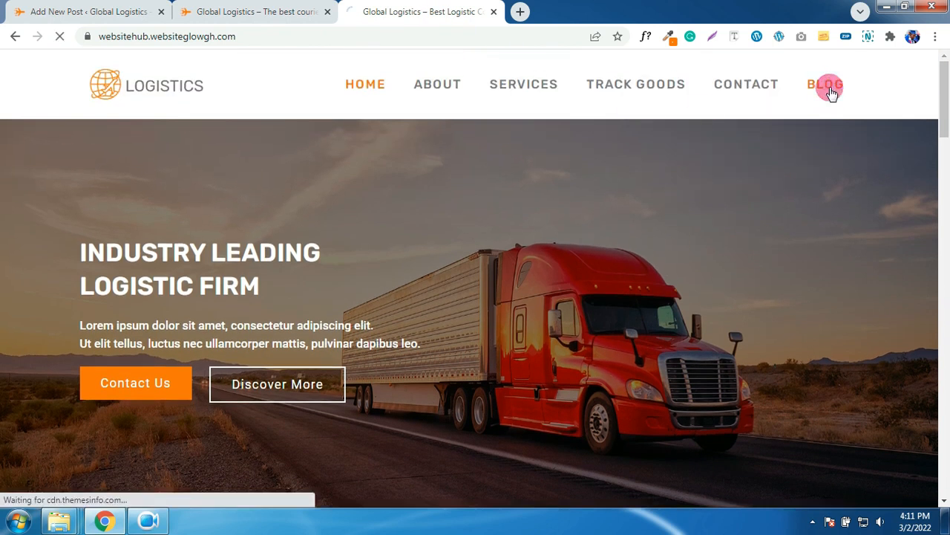
{"action": "right_click", "coordinate": [128, 174]}
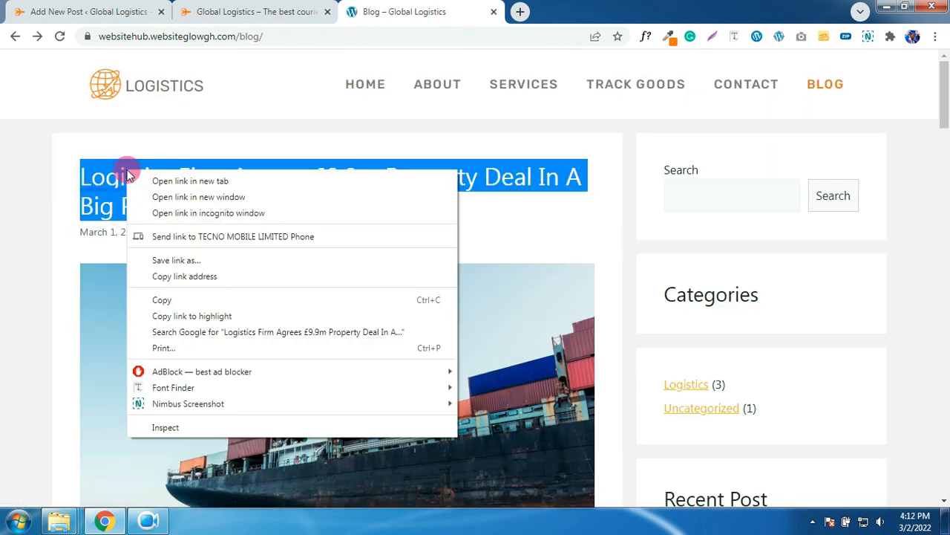
{"action": "left_click", "coordinate": [183, 305]}
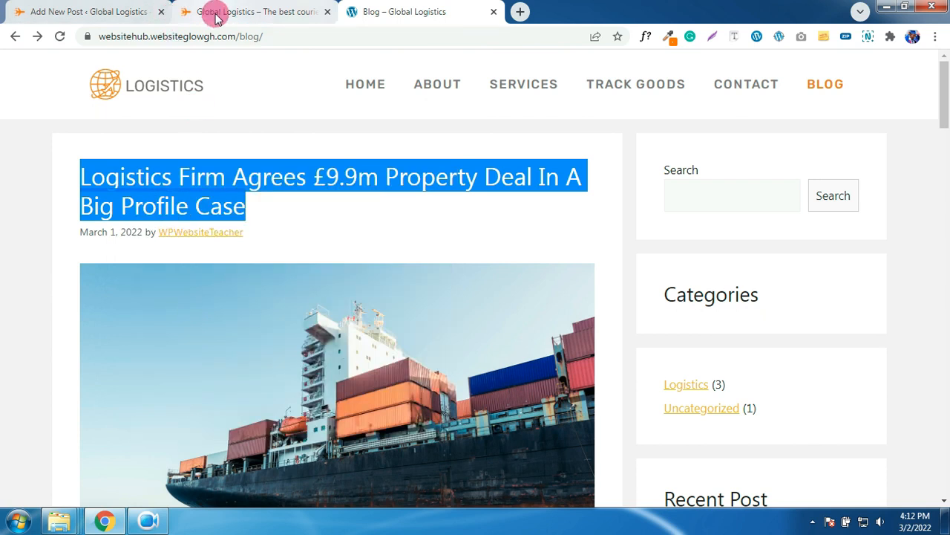
{"action": "left_click", "coordinate": [115, 12]}
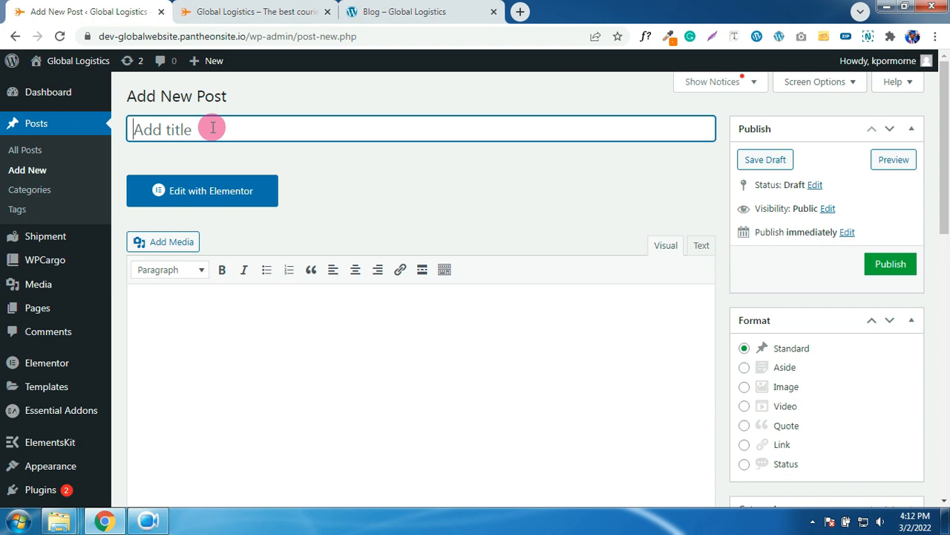
{"action": "key", "text": "ctrl+v"}
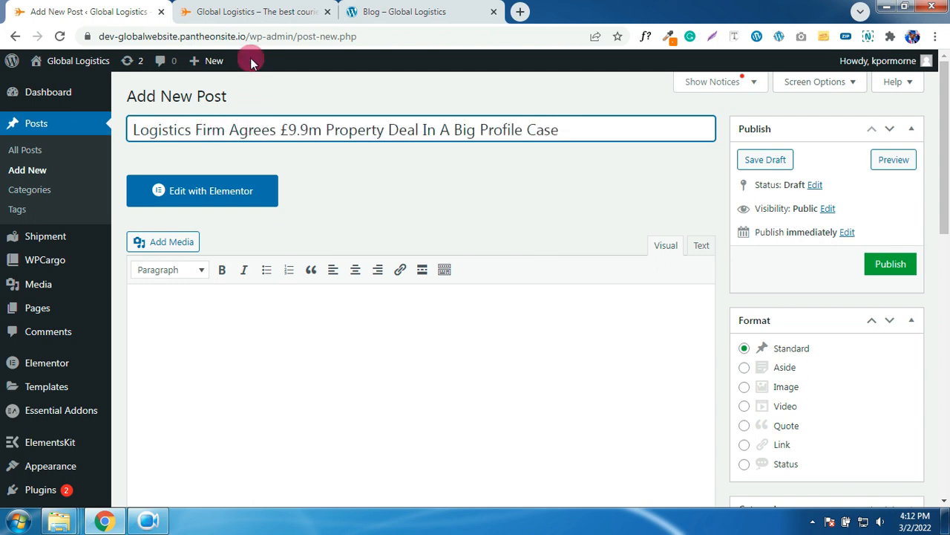
- Copy the demo article's body text and paste it into the post body
{"action": "left_click", "coordinate": [250, 11]}
{"action": "left_click", "coordinate": [401, 16]}
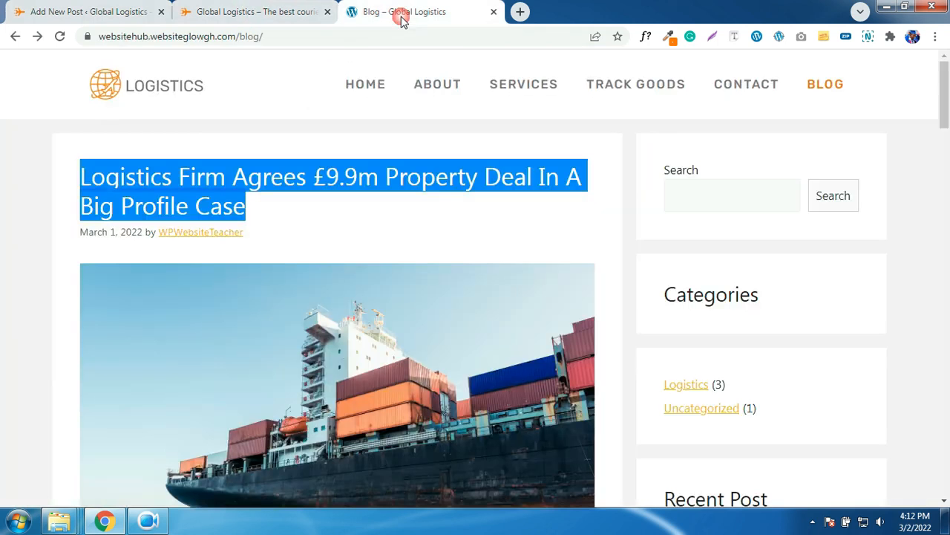
{"action": "scroll", "coordinate": [373, 194], "scroll_direction": "down", "scroll_amount": 5}
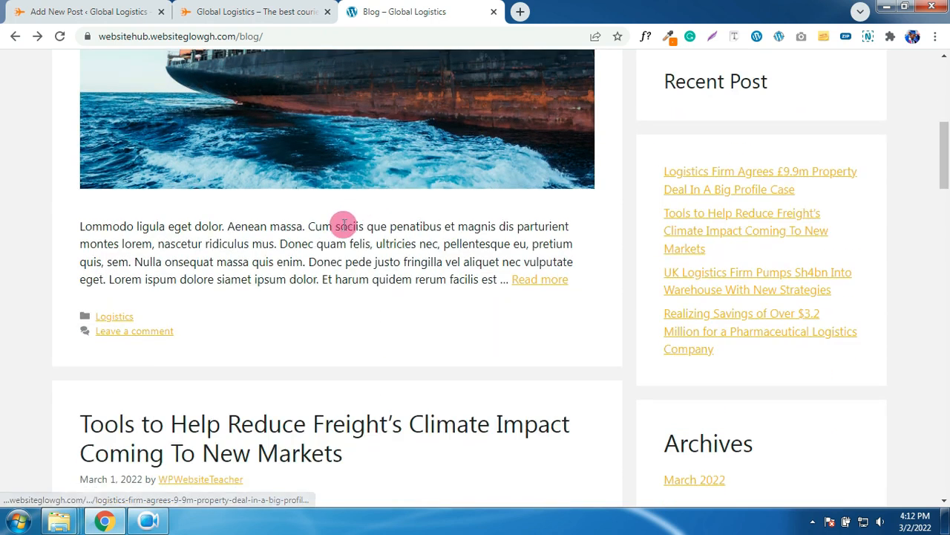
{"action": "scroll", "coordinate": [282, 247], "scroll_direction": "up", "scroll_amount": 3}
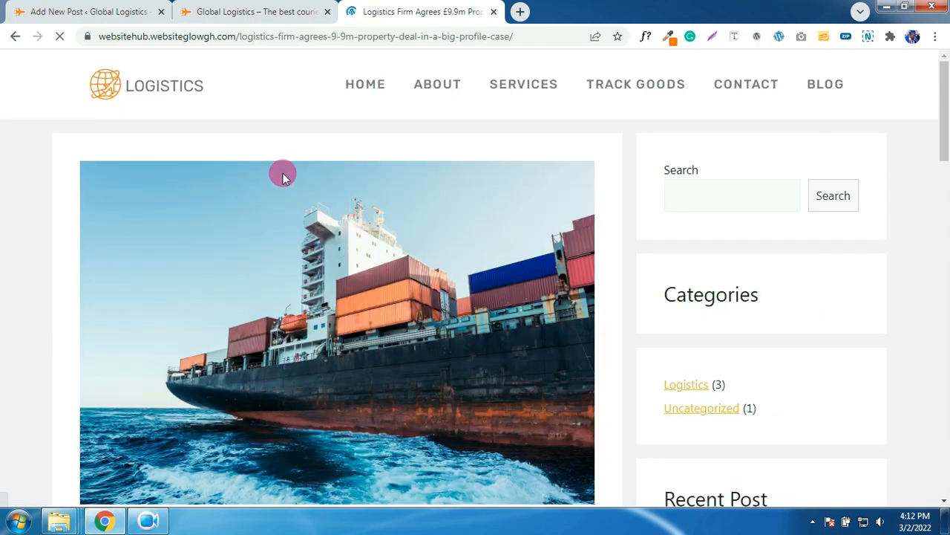
{"action": "scroll", "coordinate": [282, 173], "scroll_direction": "down", "scroll_amount": 7}
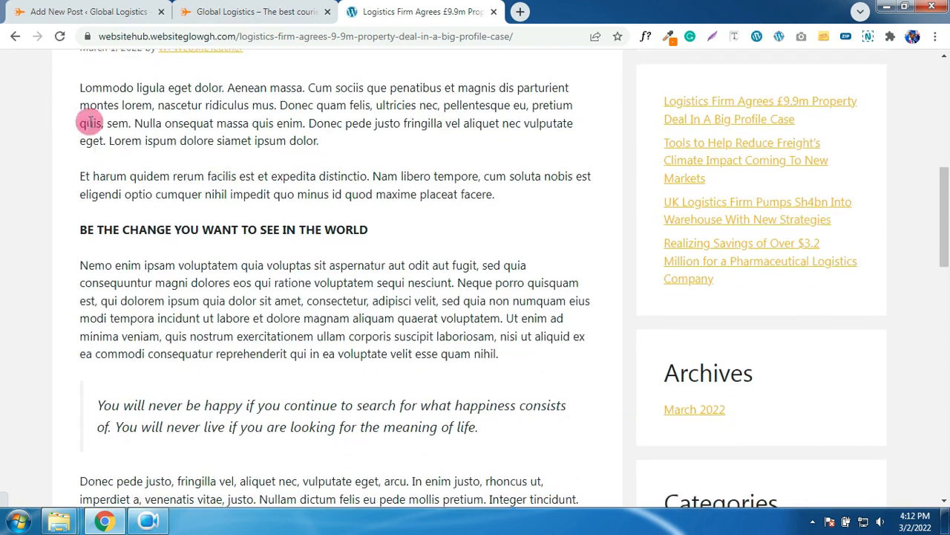
{"action": "left_click_drag", "start_coordinate": [71, 84], "coordinate": [418, 438]}
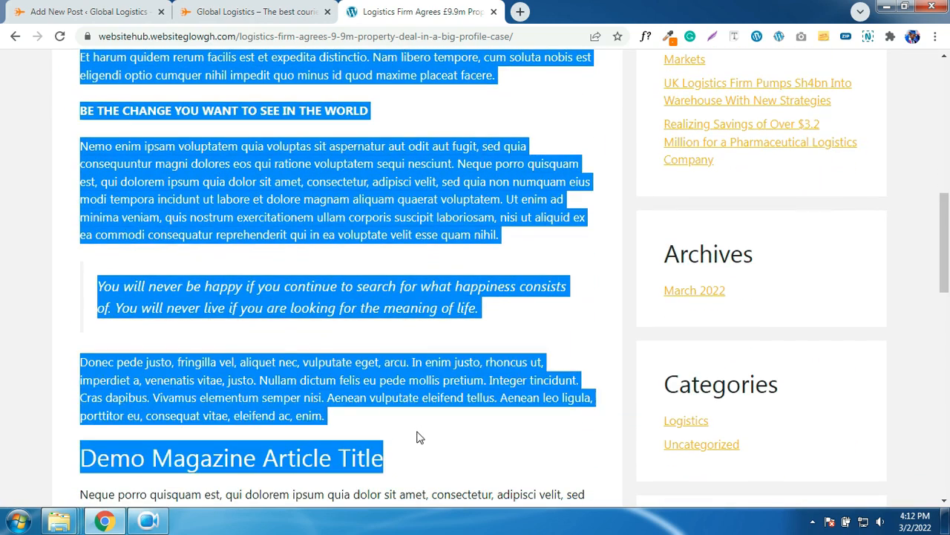
{"action": "right_click", "coordinate": [285, 214]}
{"action": "left_click", "coordinate": [324, 220]}
{"action": "left_click", "coordinate": [136, 8]}
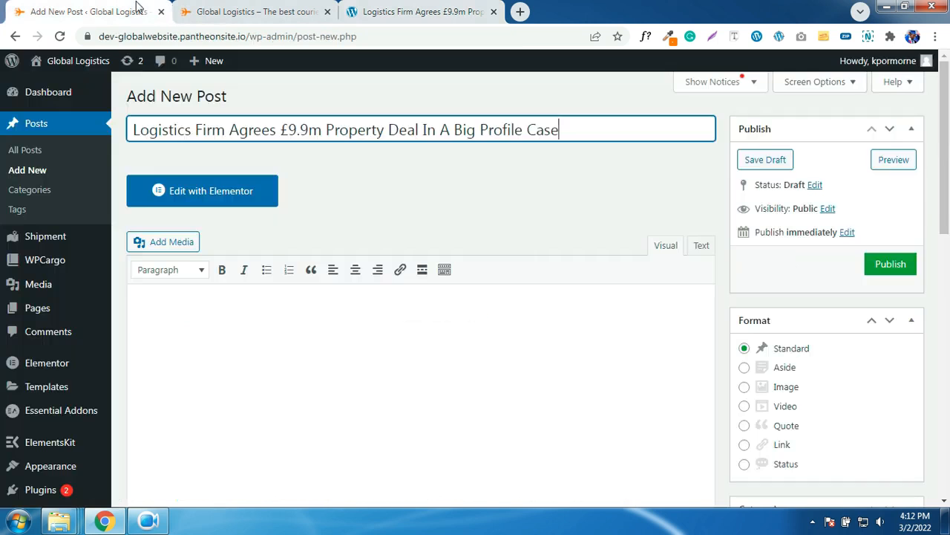
{"action": "scroll", "coordinate": [290, 319], "scroll_direction": "down", "scroll_amount": 2}
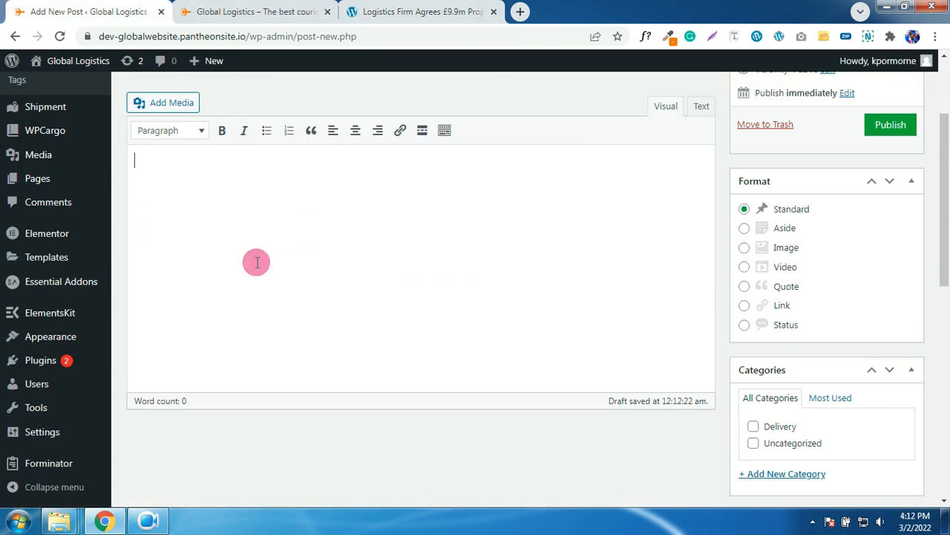
{"action": "key", "text": "ctrl+v"}
{"action": "scroll", "coordinate": [329, 237], "scroll_direction": "up", "scroll_amount": 1}
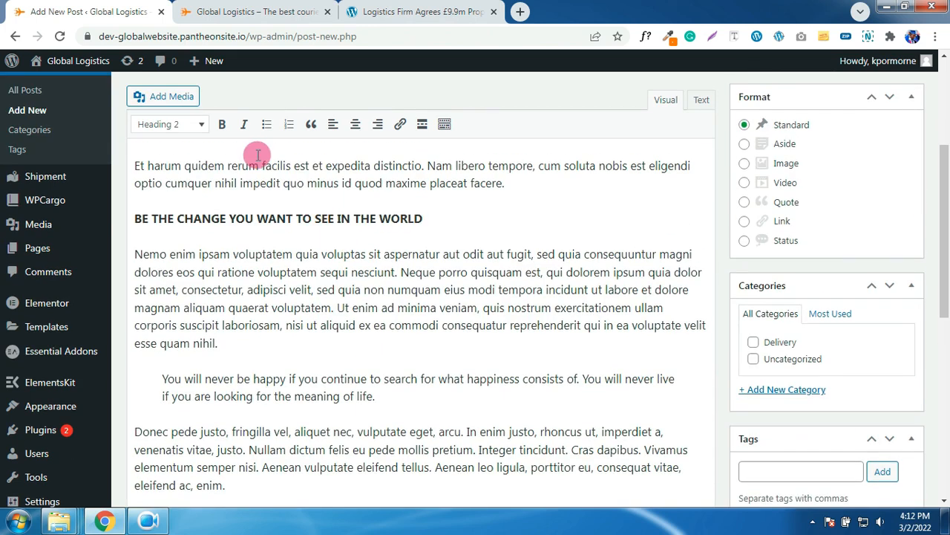
{"action": "scroll", "coordinate": [305, 209], "scroll_direction": "down", "scroll_amount": 1}
{"action": "scroll", "coordinate": [305, 209], "scroll_direction": "up", "scroll_amount": 1}
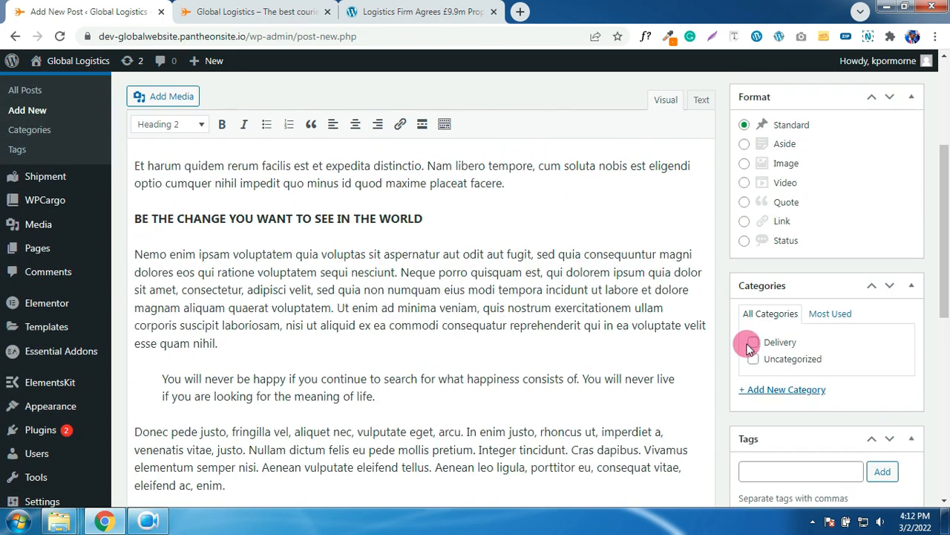
{"action": "scroll", "coordinate": [752, 349], "scroll_direction": "down", "scroll_amount": 1}
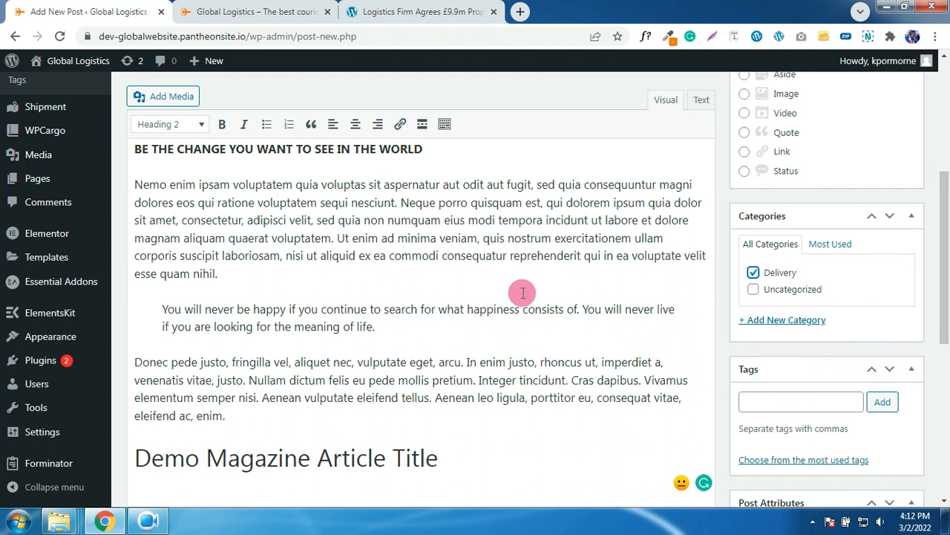
{"action": "scroll", "coordinate": [520, 291], "scroll_direction": "up", "scroll_amount": 1}
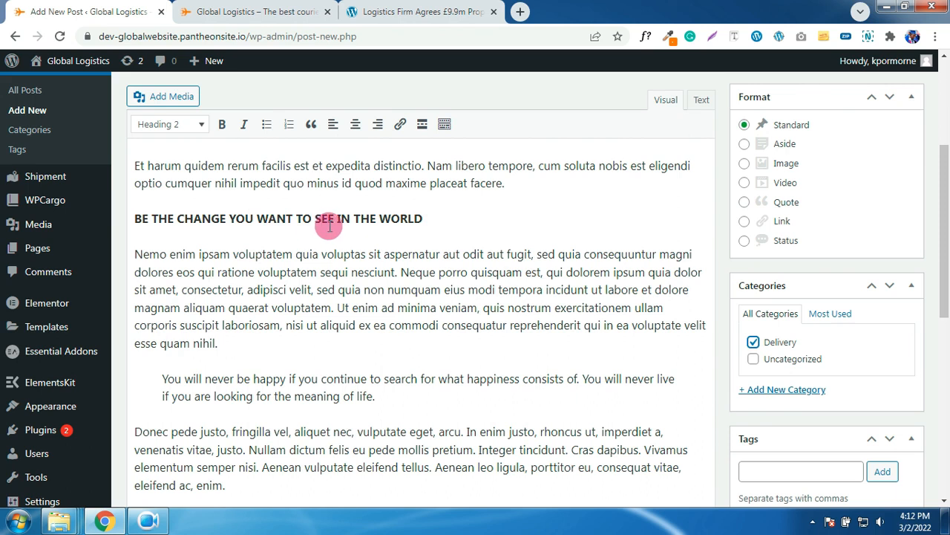
{"action": "scroll", "coordinate": [825, 392], "scroll_direction": "down", "scroll_amount": 8}
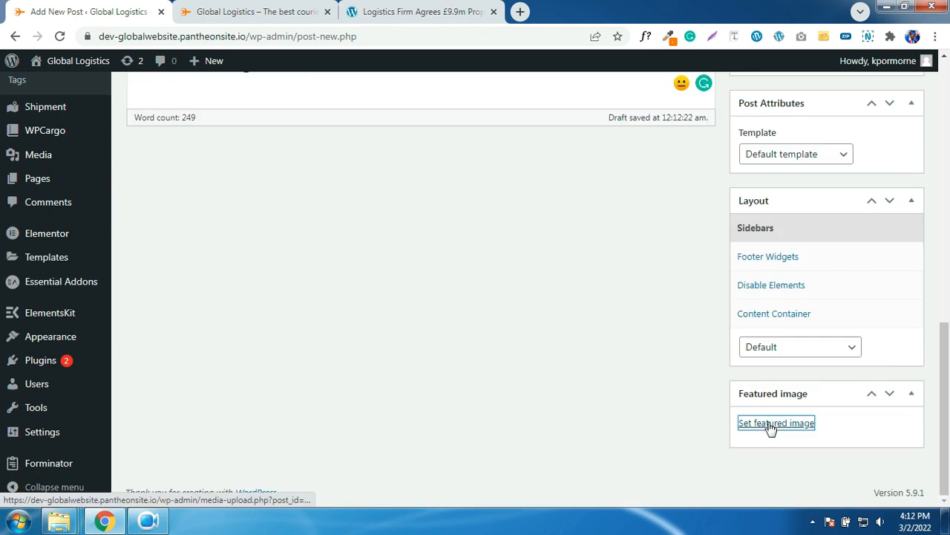
- Upload Images/News/4.jpg as the featured image and publish the Logistics Firm post
{"action": "left_click", "coordinate": [772, 429]}
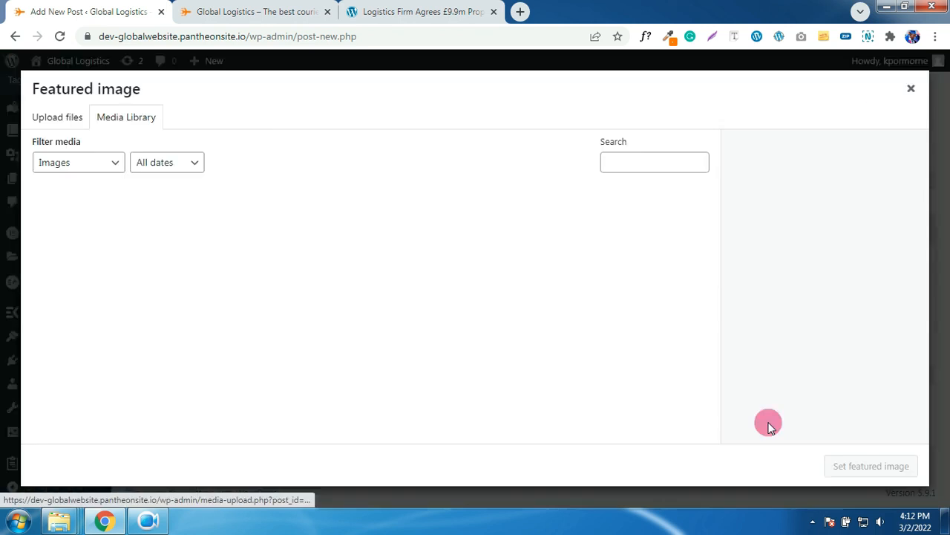
{"action": "left_click", "coordinate": [57, 119]}
{"action": "left_click", "coordinate": [508, 310]}
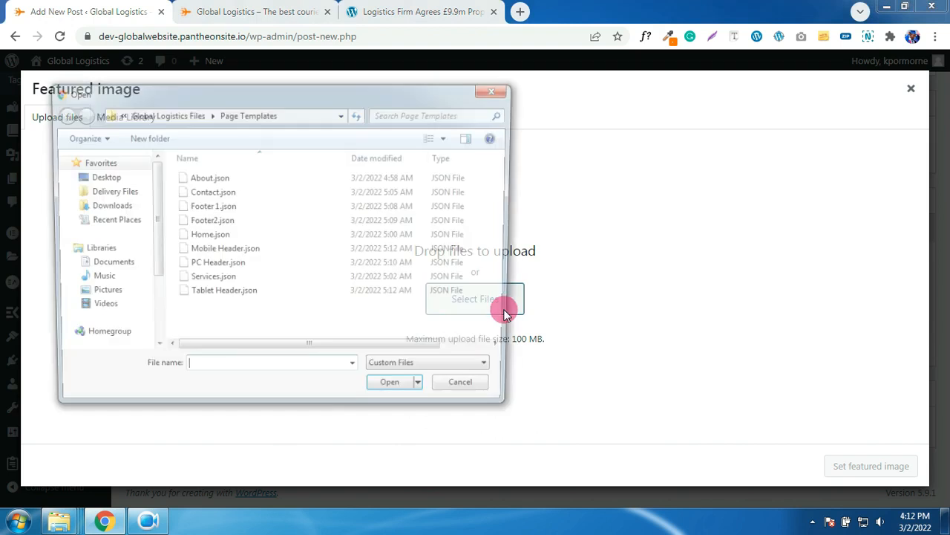
{"action": "left_click", "coordinate": [160, 115]}
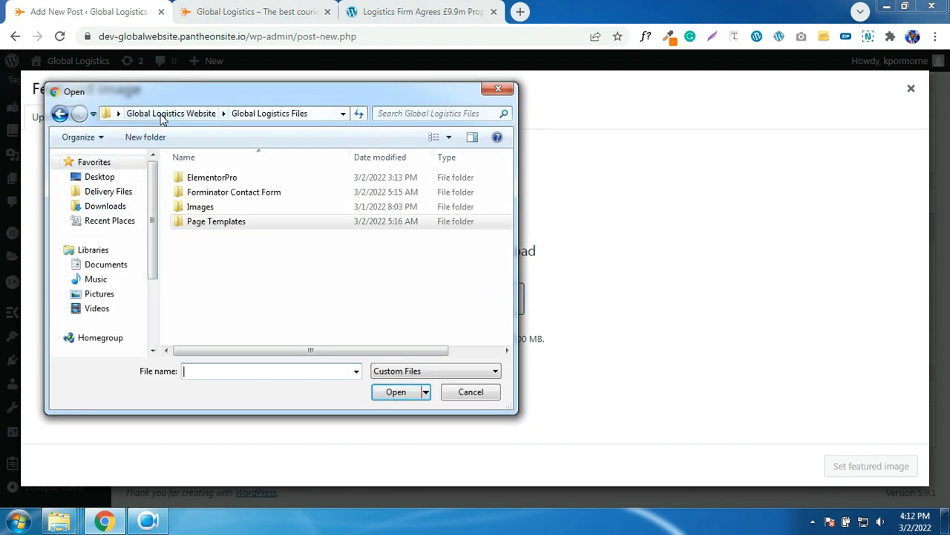
{"action": "double_click", "coordinate": [238, 207]}
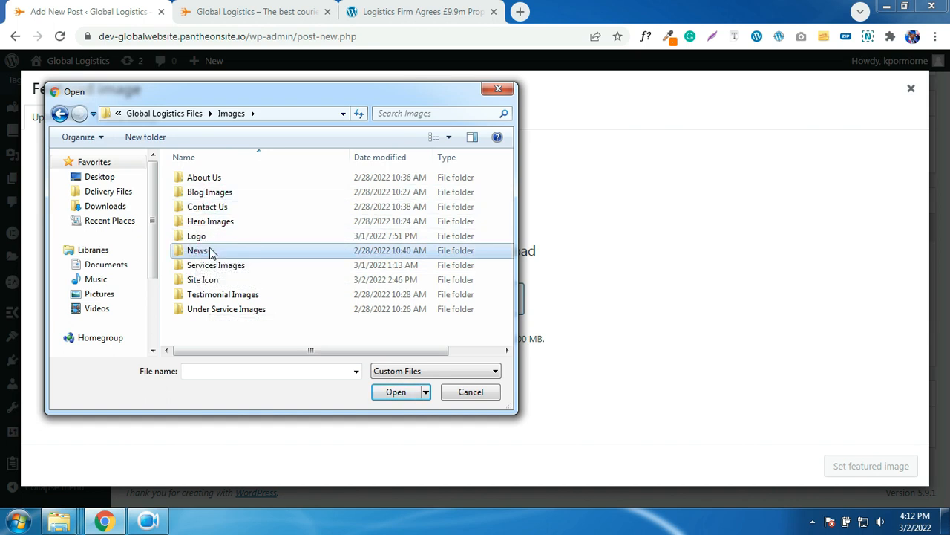
{"action": "double_click", "coordinate": [198, 251]}
{"action": "double_click", "coordinate": [286, 205]}
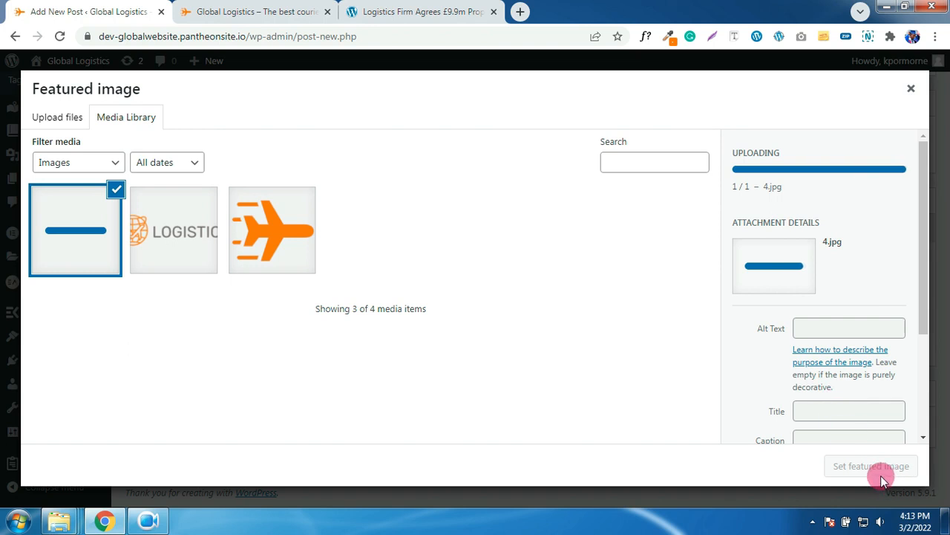
{"action": "left_click", "coordinate": [872, 466]}
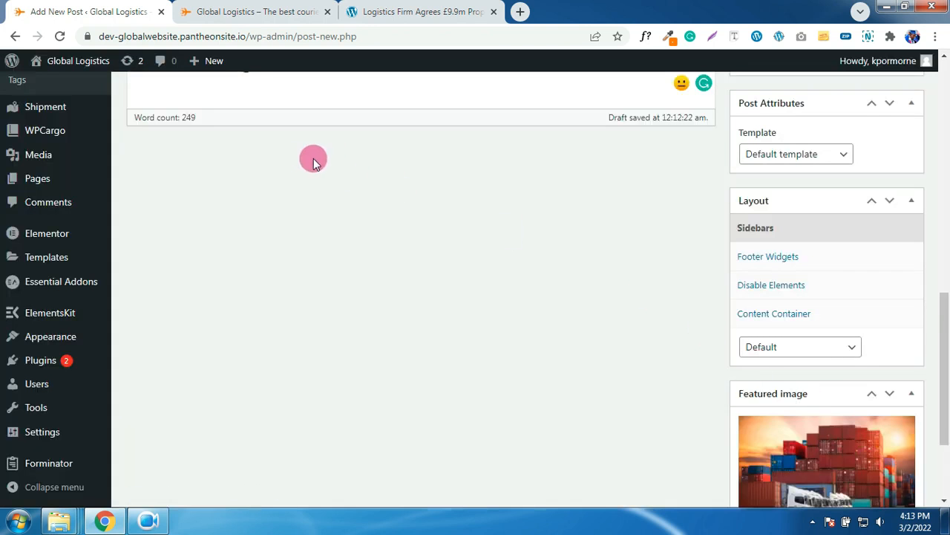
{"action": "scroll", "coordinate": [399, 228], "scroll_direction": "up", "scroll_amount": 15}
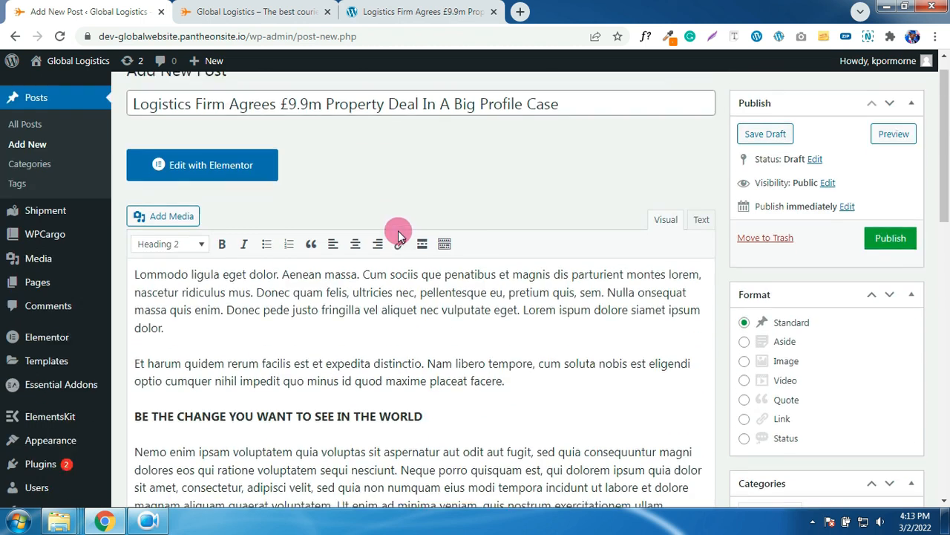
{"action": "scroll", "coordinate": [399, 234], "scroll_direction": "down", "scroll_amount": 1}
{"action": "left_click", "coordinate": [891, 202]}
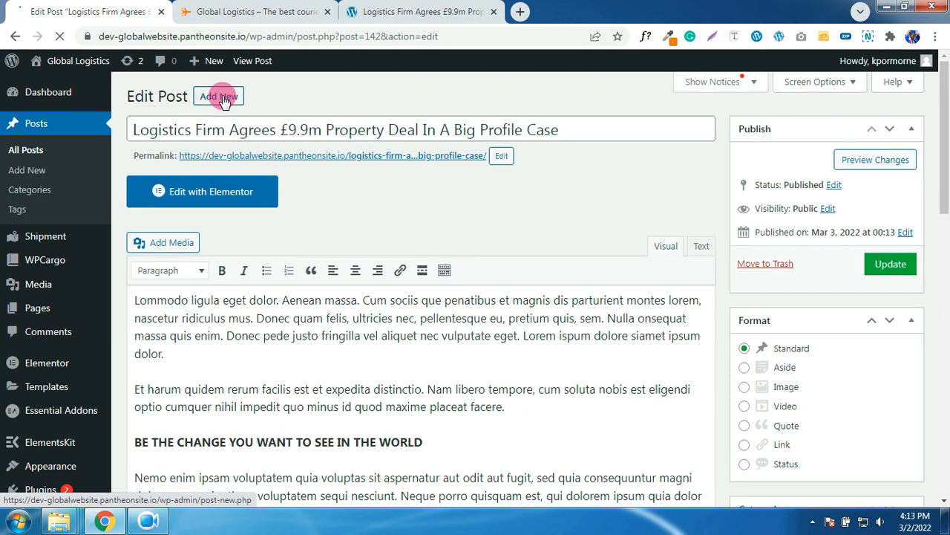
- Start another new post and paste the copied article text into its body
{"action": "left_click", "coordinate": [222, 101]}
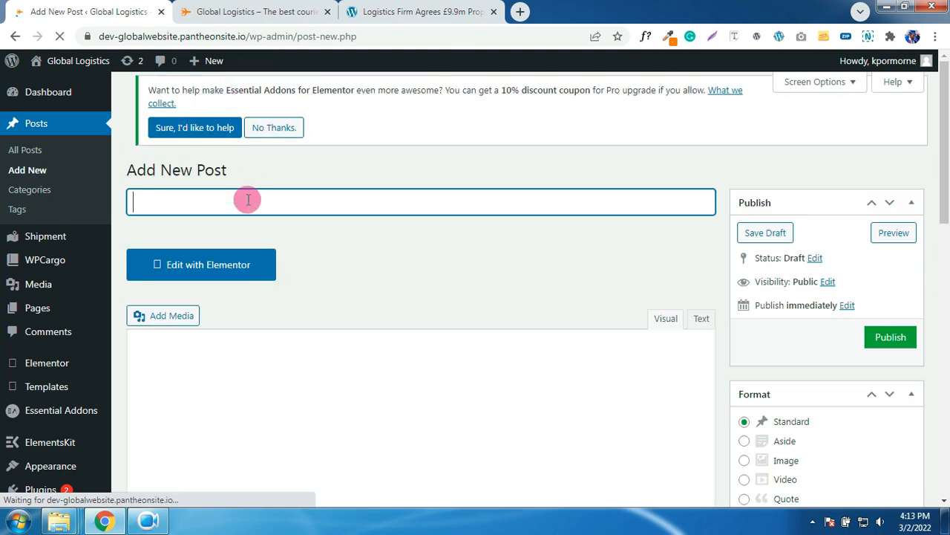
{"action": "left_click", "coordinate": [386, 12]}
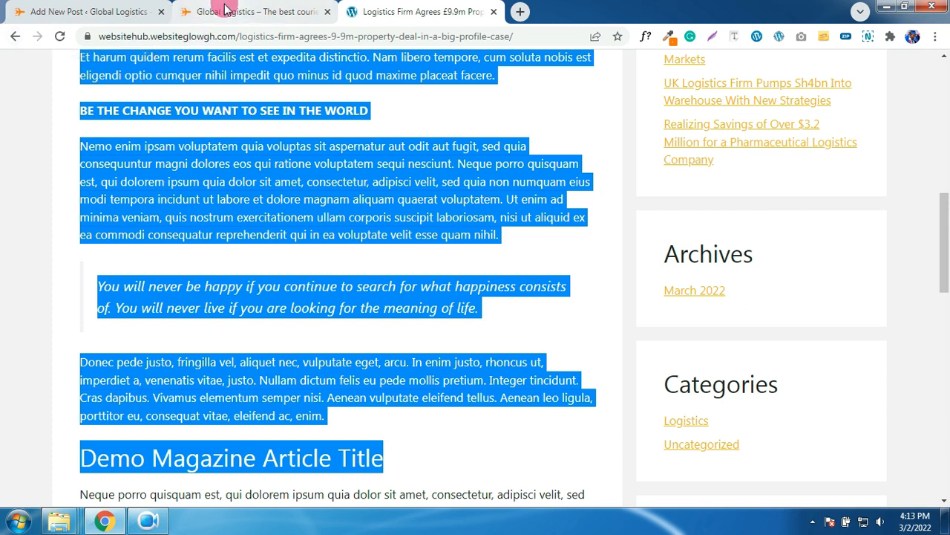
{"action": "left_click", "coordinate": [89, 12]}
{"action": "left_click", "coordinate": [283, 343]}
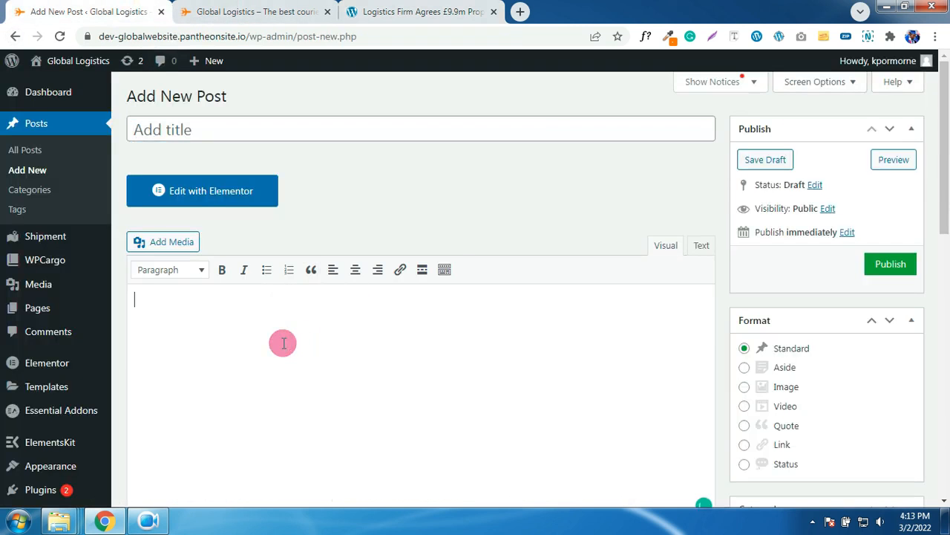
{"action": "key", "text": "ctrl+v"}
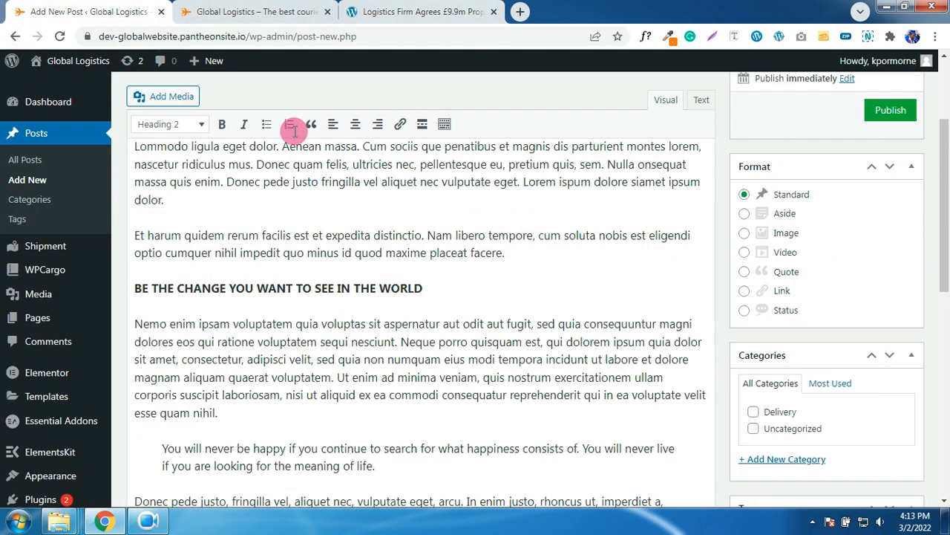
- Paste the 'Tools to Help Reduce Freight's Climate Impact' title from the demo blog and tick Delivery
{"action": "left_click", "coordinate": [295, 13]}
{"action": "left_click", "coordinate": [385, 12]}
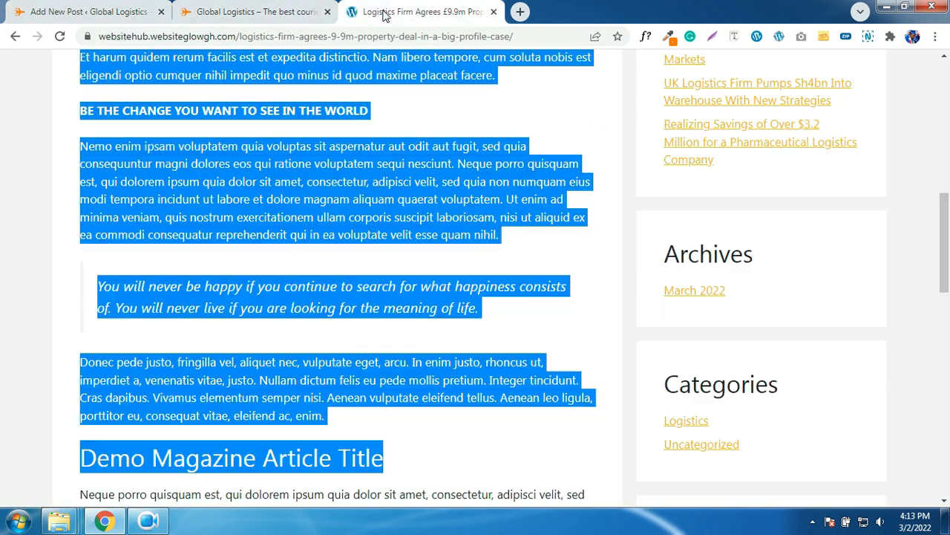
{"action": "scroll", "coordinate": [349, 151], "scroll_direction": "up", "scroll_amount": 10}
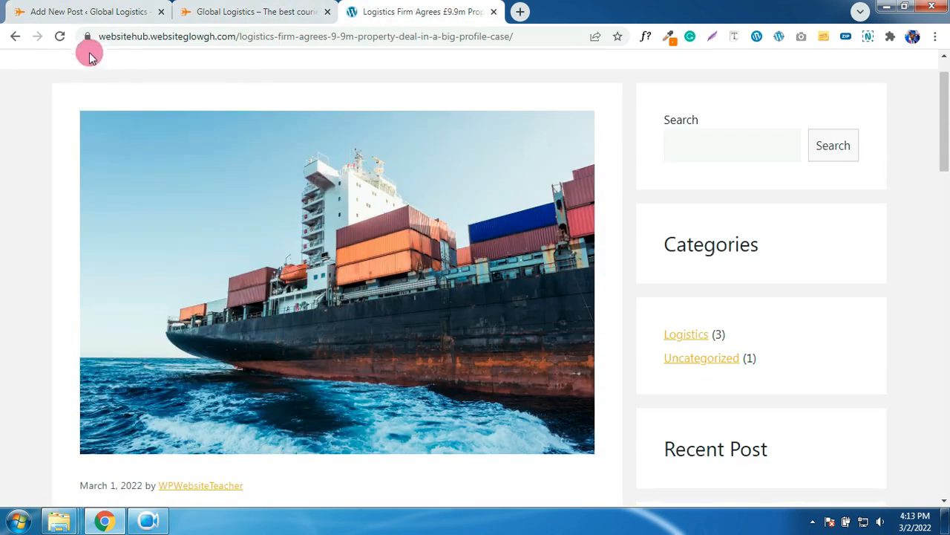
{"action": "left_click", "coordinate": [16, 38]}
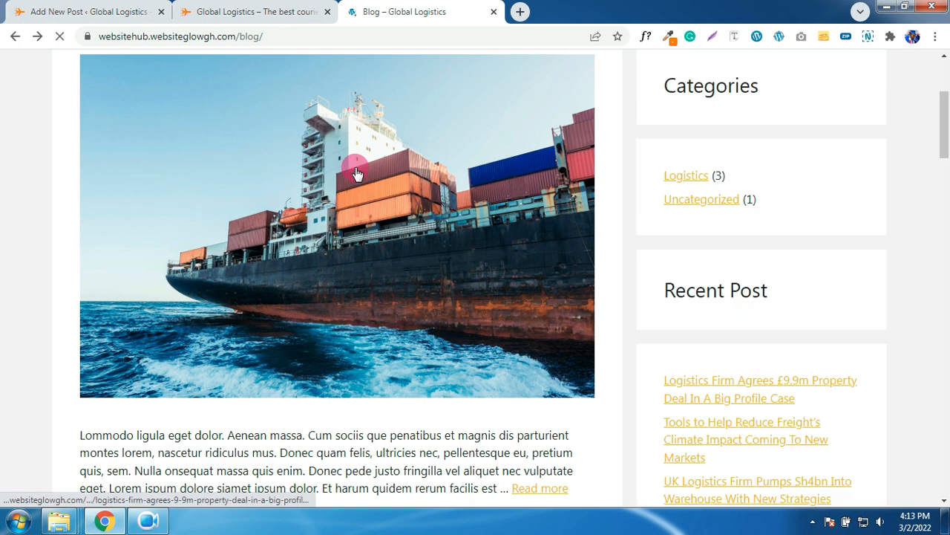
{"action": "scroll", "coordinate": [361, 185], "scroll_direction": "down", "scroll_amount": 12}
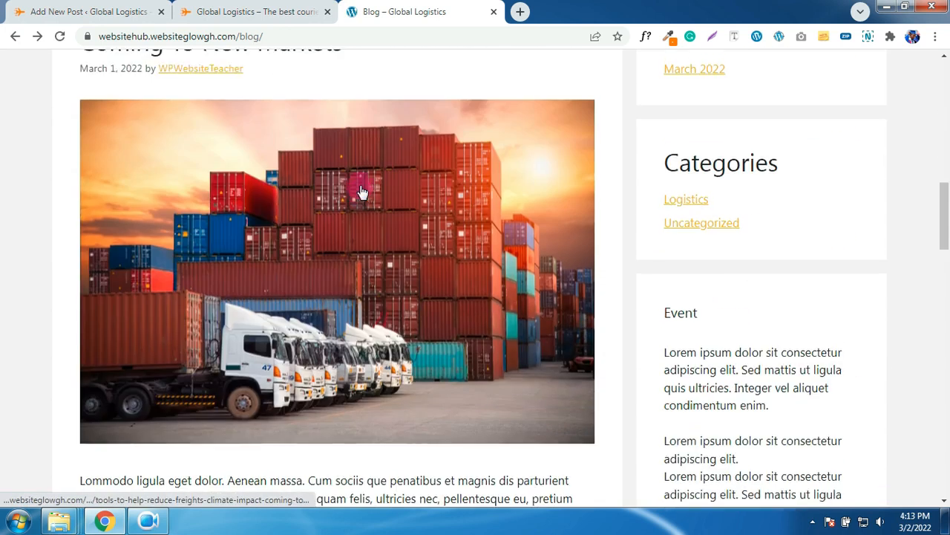
{"action": "scroll", "coordinate": [326, 187], "scroll_direction": "up", "scroll_amount": 2}
{"action": "left_click_drag", "start_coordinate": [321, 185], "coordinate": [79, 153]}
{"action": "right_click", "coordinate": [108, 150]}
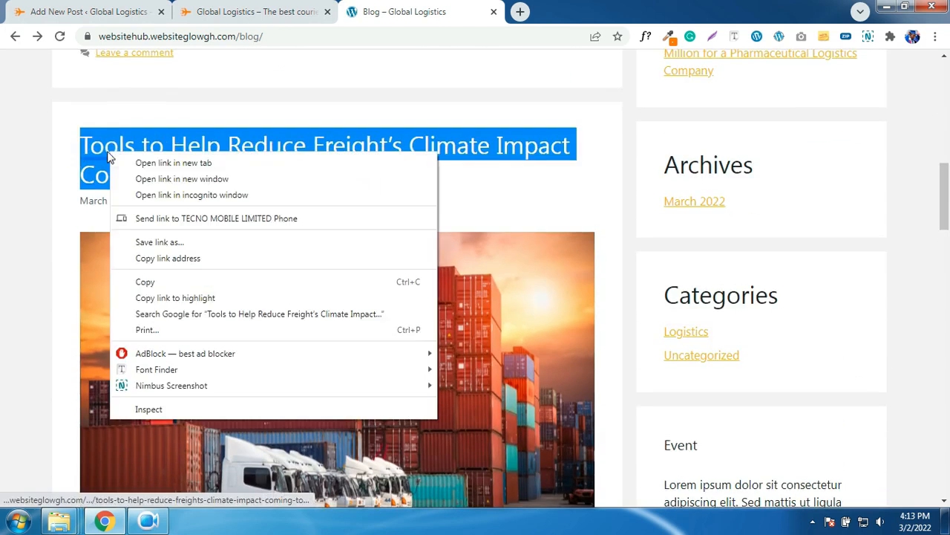
{"action": "left_click", "coordinate": [157, 283]}
{"action": "left_click", "coordinate": [99, 12]}
{"action": "scroll", "coordinate": [266, 184], "scroll_direction": "up", "scroll_amount": 2}
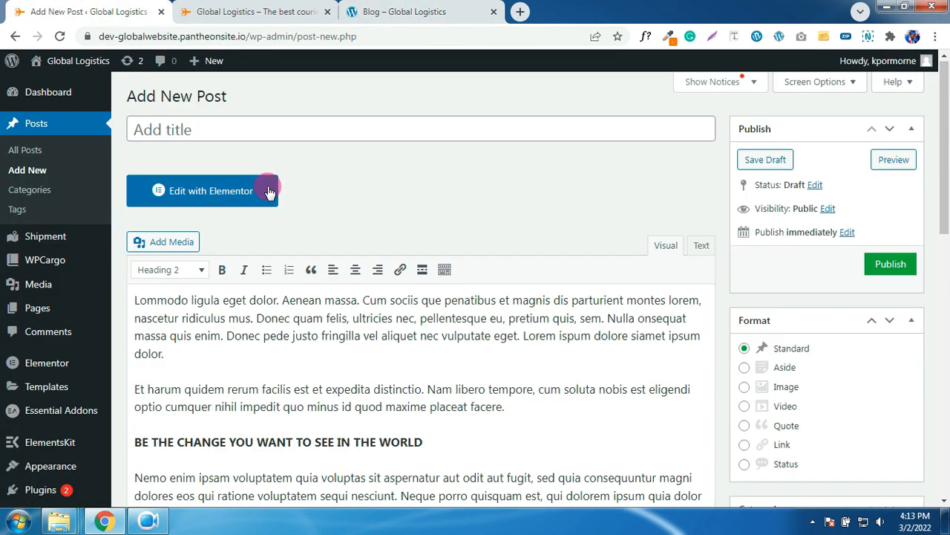
{"action": "left_click", "coordinate": [275, 137]}
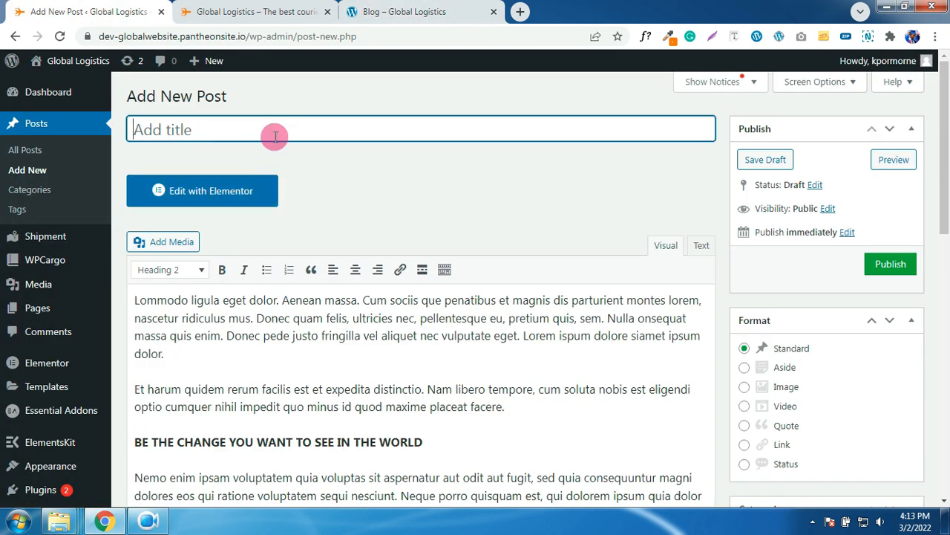
{"action": "key", "text": "ctrl+v"}
{"action": "scroll", "coordinate": [543, 180], "scroll_direction": "down", "scroll_amount": 4}
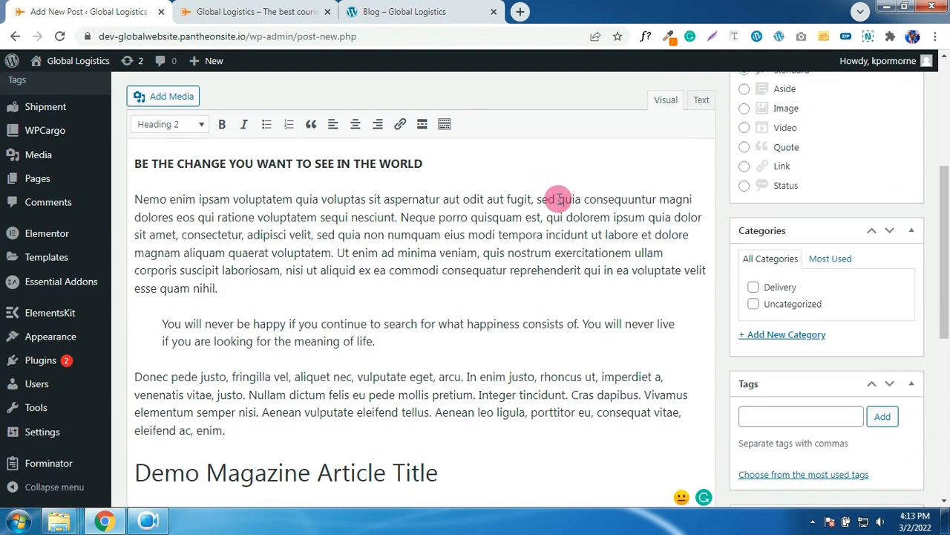
{"action": "left_click", "coordinate": [753, 291]}
{"action": "scroll", "coordinate": [759, 303], "scroll_direction": "down", "scroll_amount": 6}
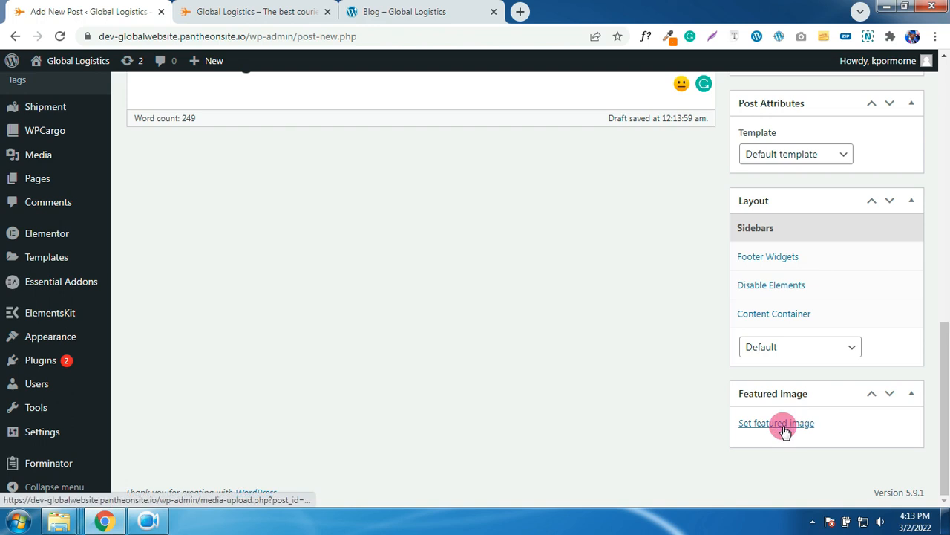
- Upload image 5 as the featured image and publish the Tools to Help post
{"action": "left_click", "coordinate": [781, 430]}
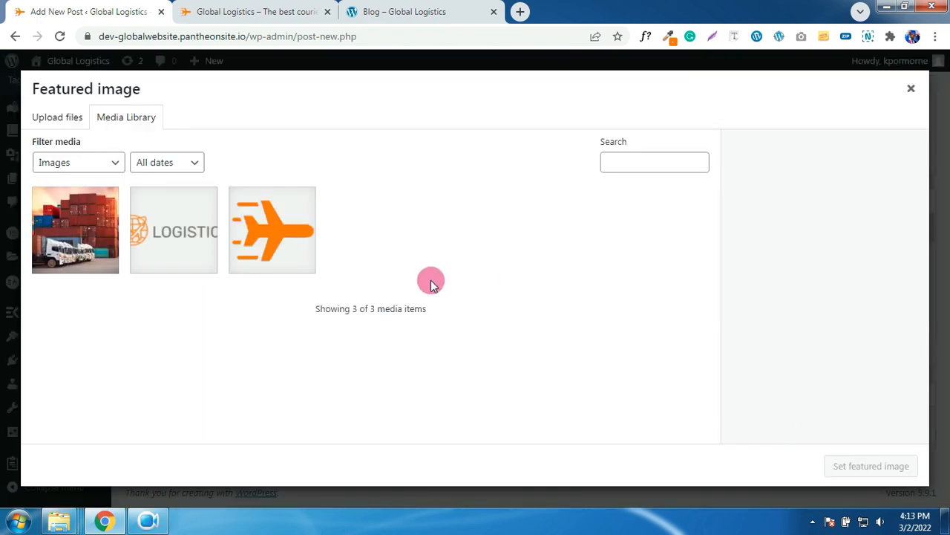
{"action": "left_click", "coordinate": [64, 119]}
{"action": "left_click", "coordinate": [475, 298]}
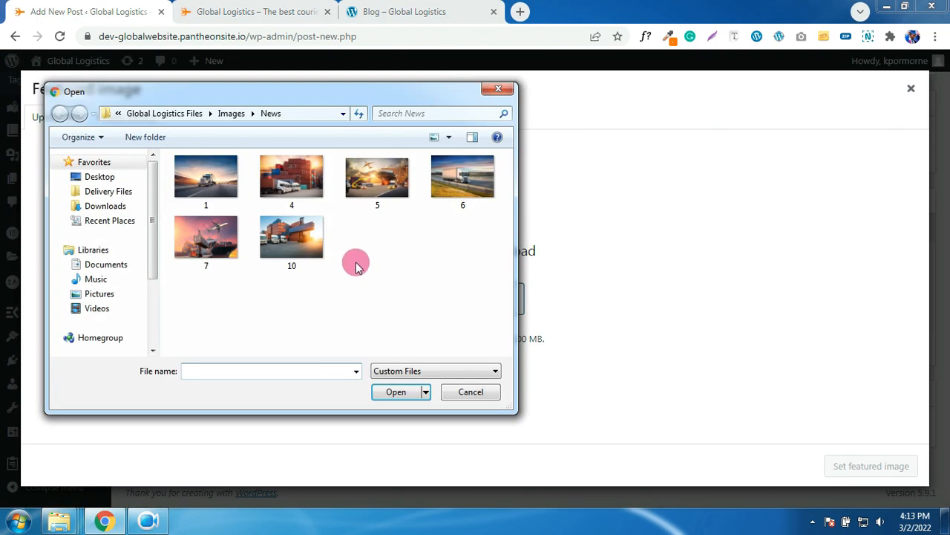
{"action": "left_click", "coordinate": [210, 184]}
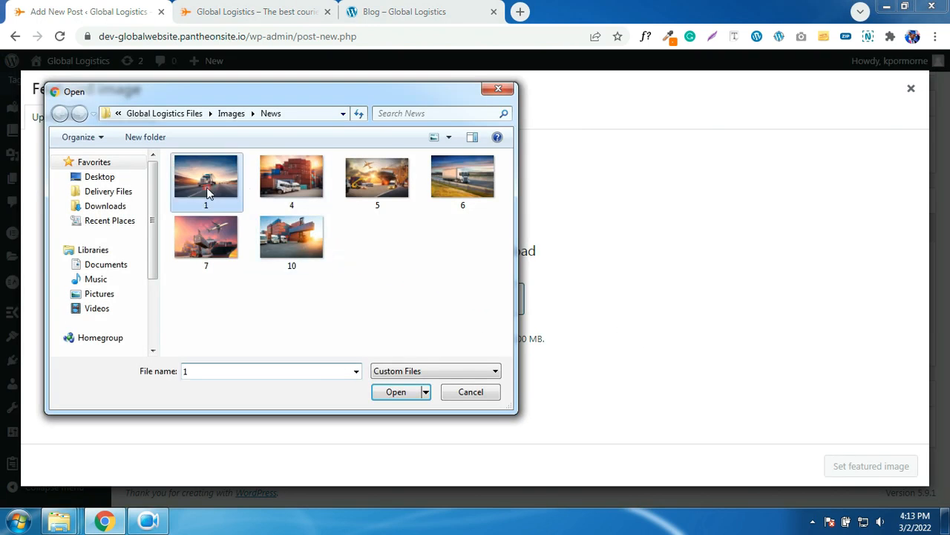
{"action": "left_click", "coordinate": [375, 193]}
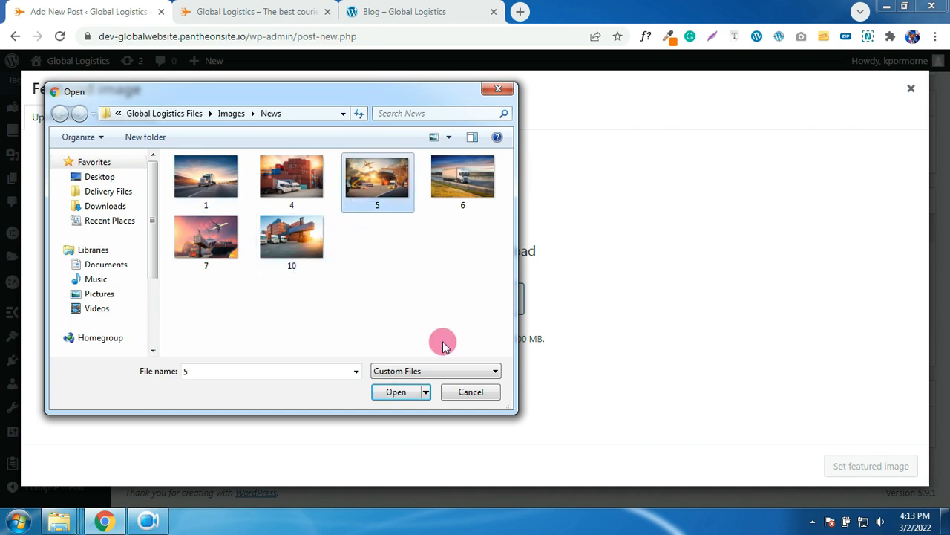
{"action": "left_click", "coordinate": [405, 392]}
{"action": "scroll", "coordinate": [837, 405], "scroll_direction": "down", "scroll_amount": 2}
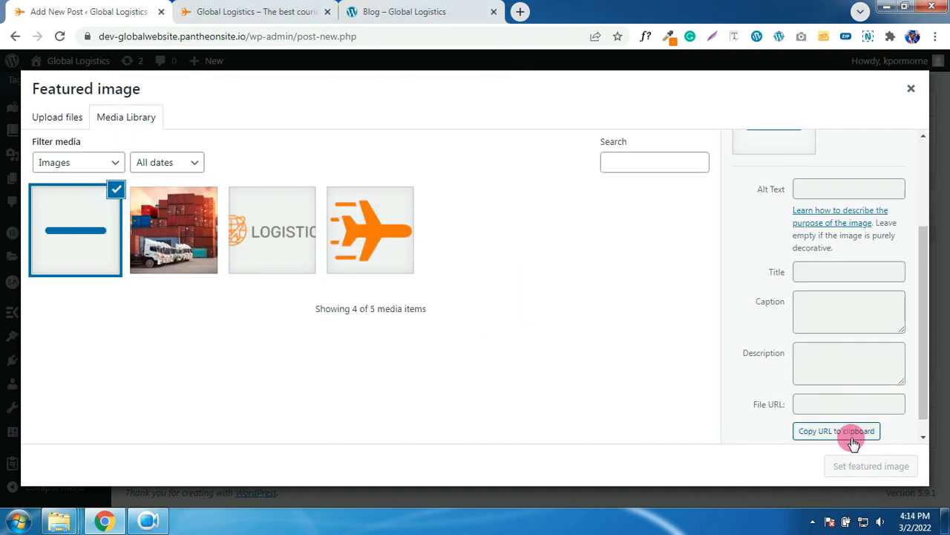
{"action": "left_click", "coordinate": [869, 468]}
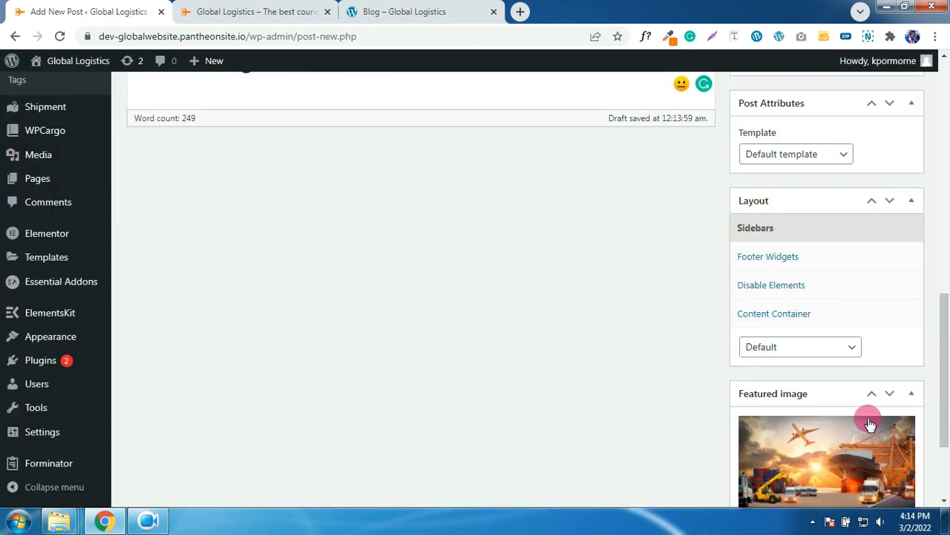
{"action": "scroll", "coordinate": [831, 290], "scroll_direction": "up", "scroll_amount": 5}
{"action": "scroll", "coordinate": [831, 266], "scroll_direction": "up", "scroll_amount": 5}
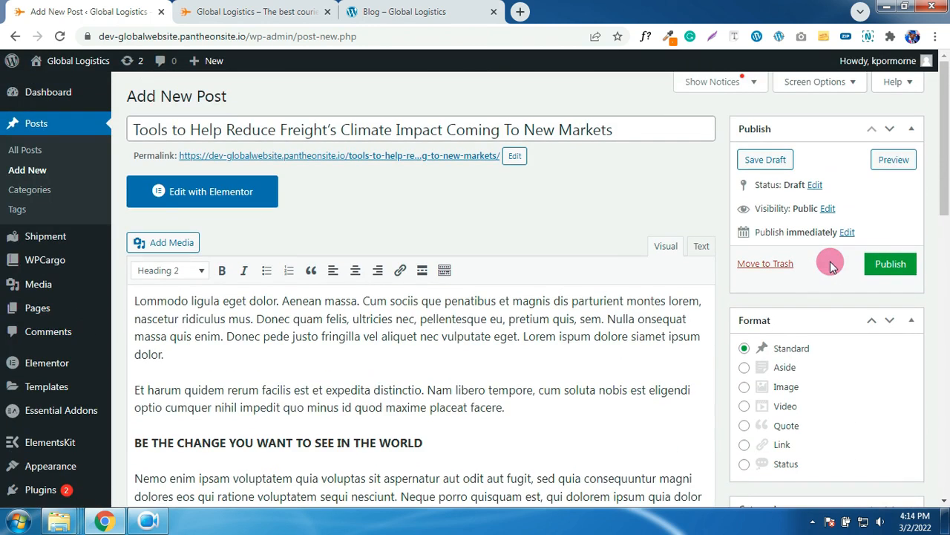
{"action": "left_click", "coordinate": [876, 263]}
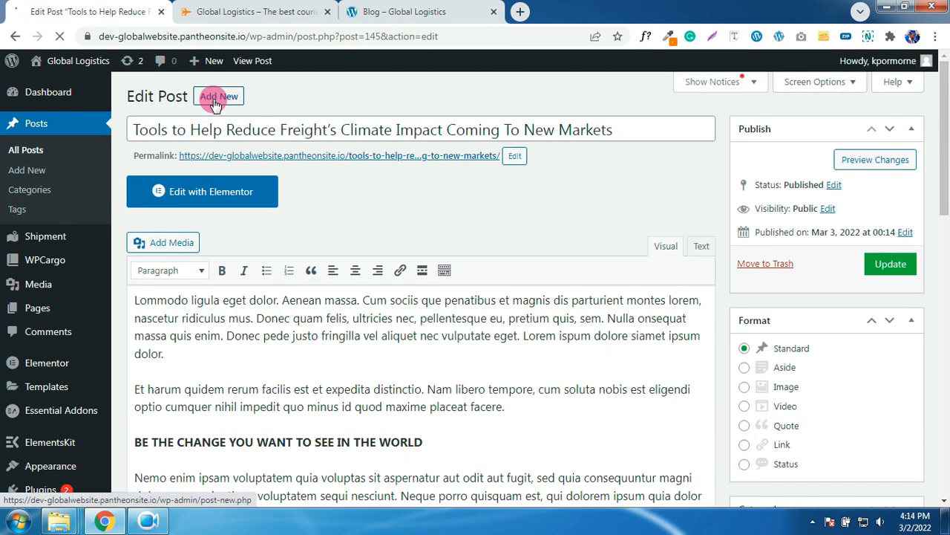
- Start a third post and paste the 'UK Logistics Firm Pumps Sh4bn Into Warehouse' title from the demo blog
{"action": "left_click", "coordinate": [214, 102]}
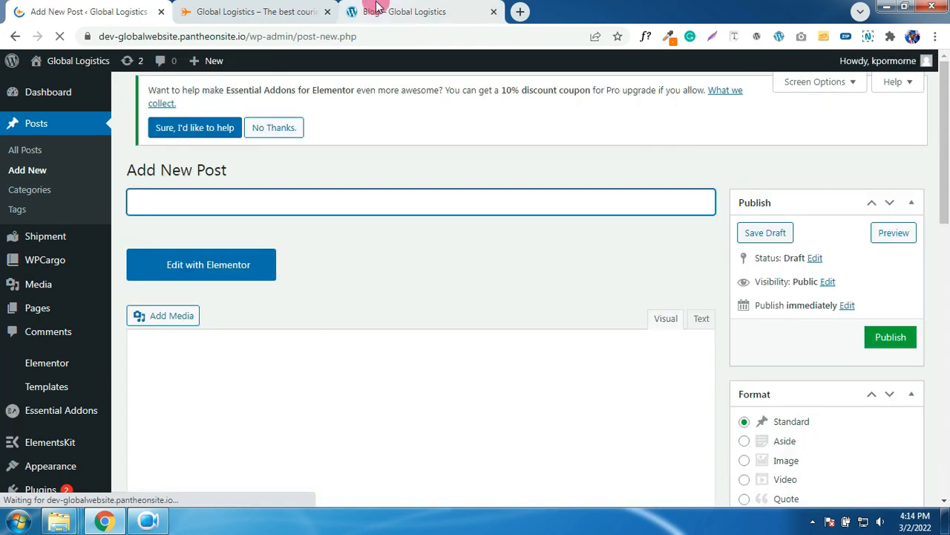
{"action": "left_click", "coordinate": [373, 11]}
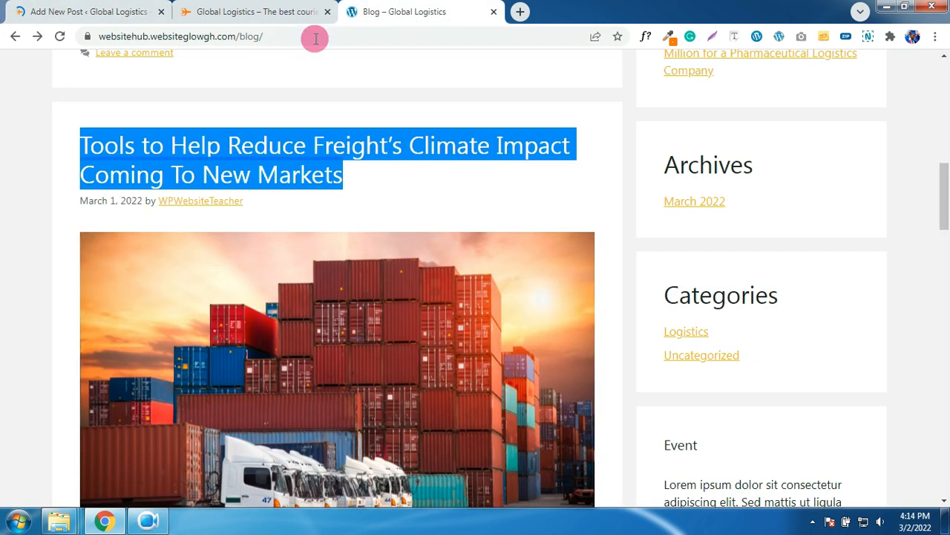
{"action": "scroll", "coordinate": [380, 286], "scroll_direction": "down", "scroll_amount": 7}
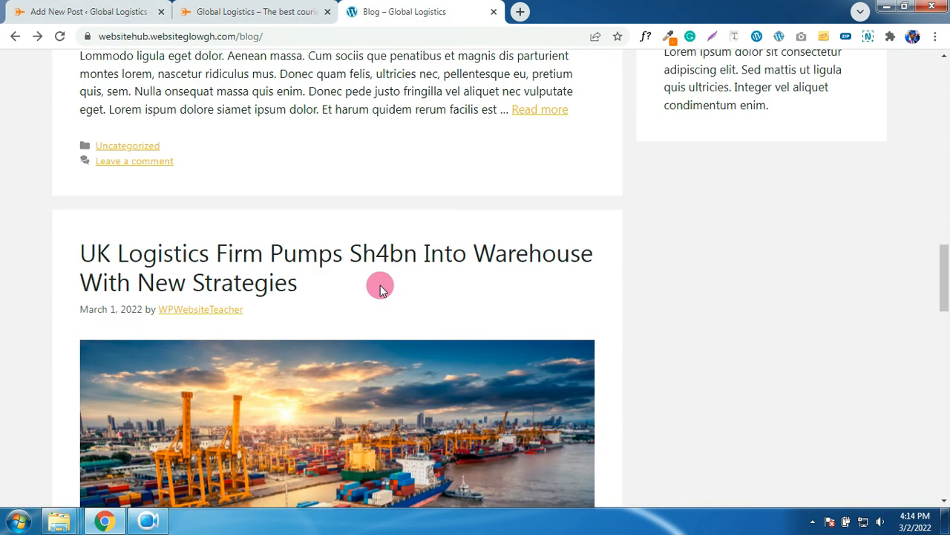
{"action": "left_click_drag", "start_coordinate": [313, 291], "coordinate": [84, 258]}
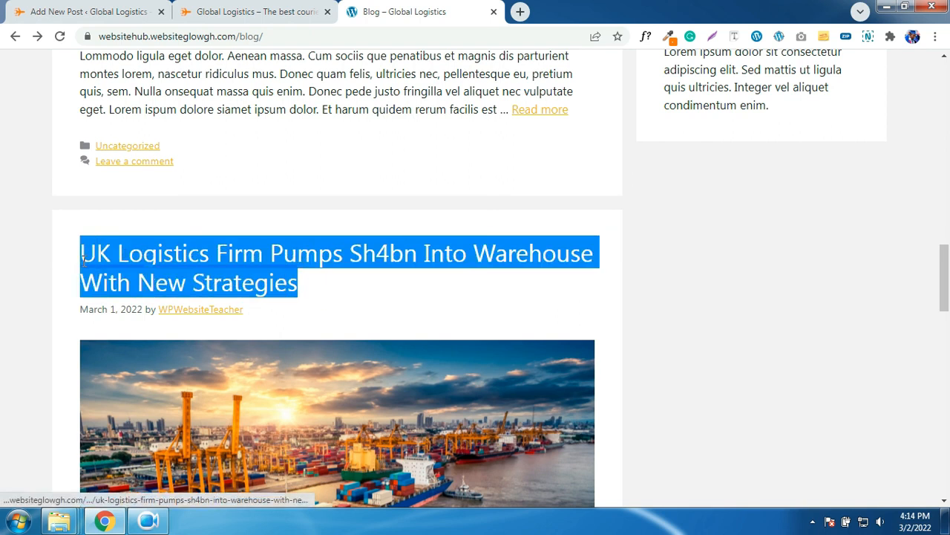
{"action": "right_click", "coordinate": [132, 276]}
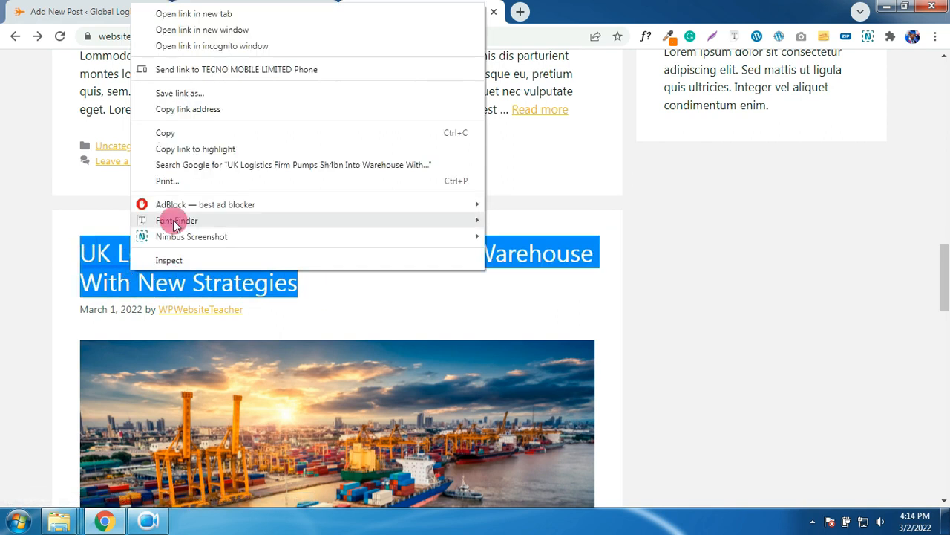
{"action": "left_click", "coordinate": [170, 134]}
{"action": "left_click", "coordinate": [131, 13]}
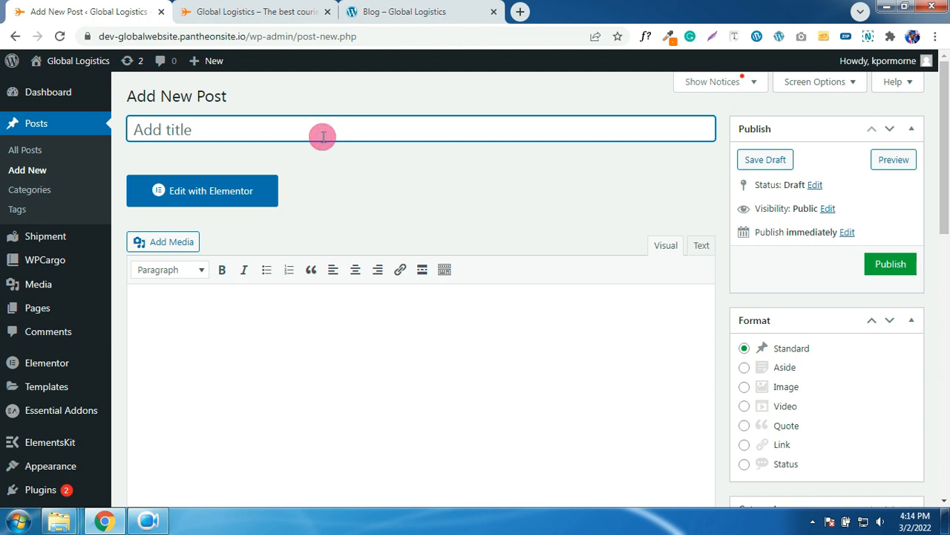
{"action": "key", "text": "ctrl+v"}
- Copy the demo article's heading, paragraphs and happiness quote
{"action": "left_click", "coordinate": [290, 11]}
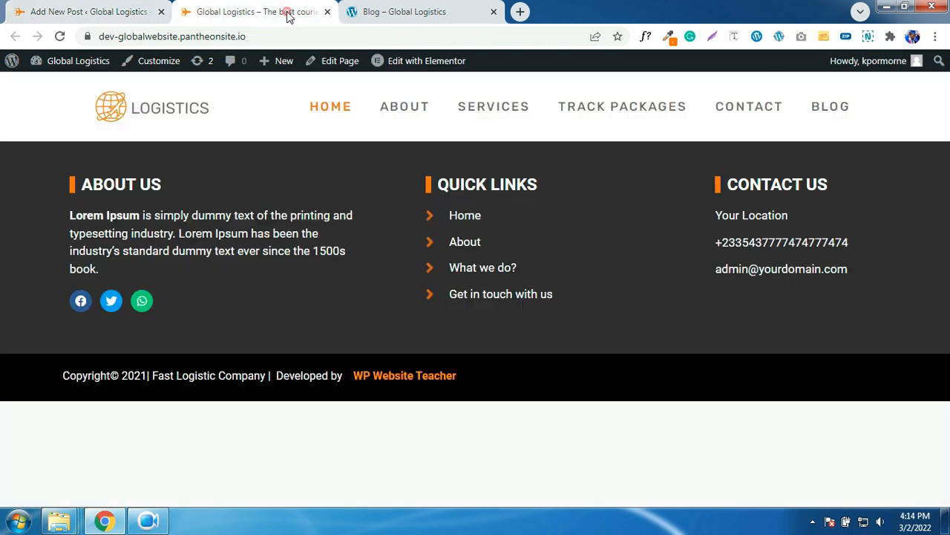
{"action": "left_click", "coordinate": [379, 12]}
{"action": "scroll", "coordinate": [336, 192], "scroll_direction": "up", "scroll_amount": 2}
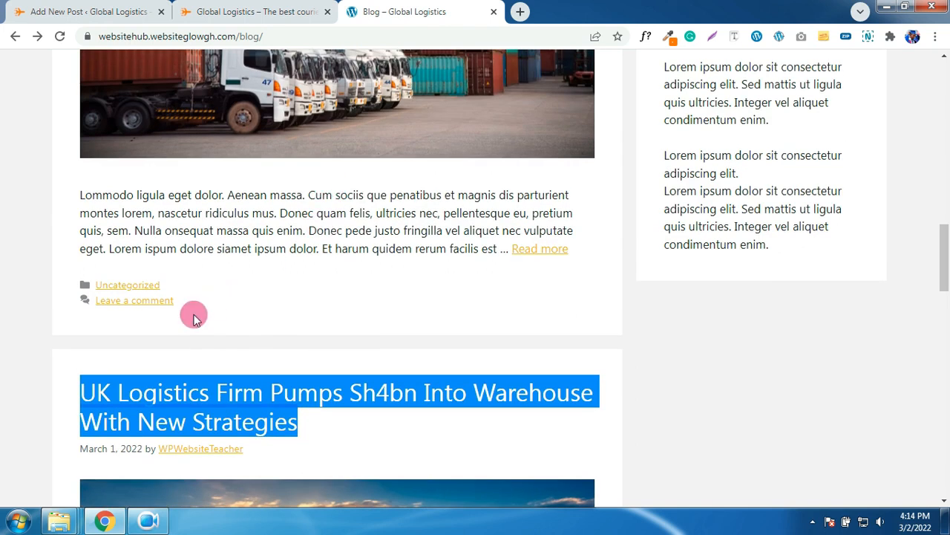
{"action": "left_click", "coordinate": [312, 154]}
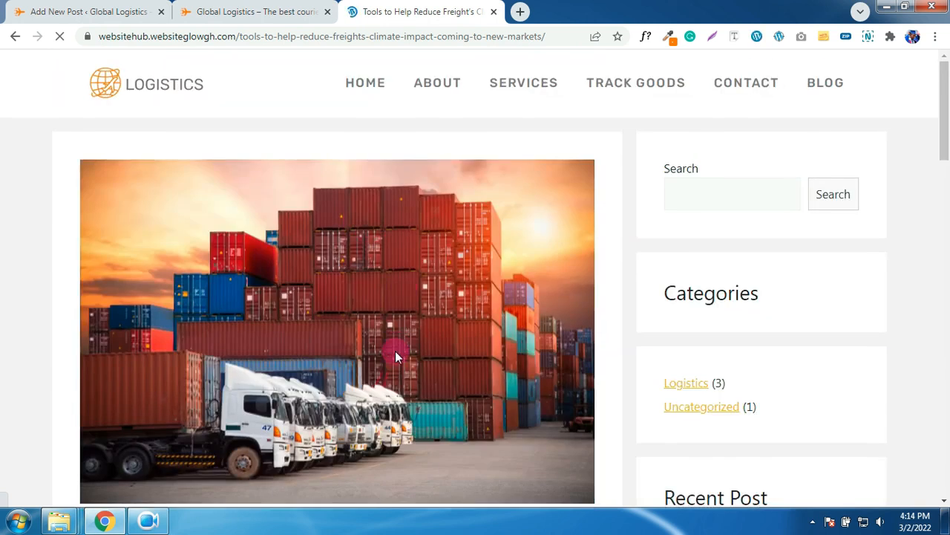
{"action": "scroll", "coordinate": [395, 352], "scroll_direction": "down", "scroll_amount": 8}
{"action": "left_click_drag", "start_coordinate": [87, 160], "coordinate": [365, 469]}
{"action": "right_click", "coordinate": [303, 264]}
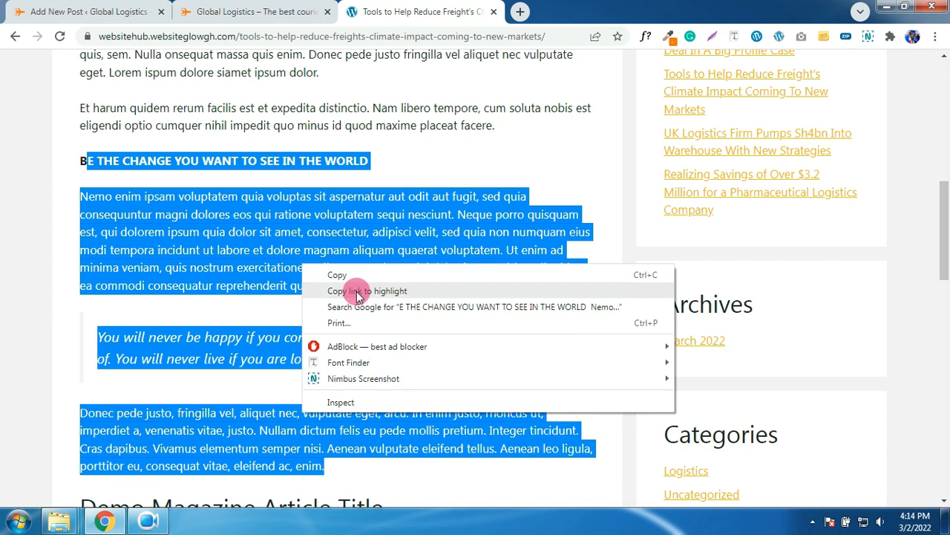
{"action": "left_click", "coordinate": [333, 275]}
- Paste the copied article text into the UK Logistics post body
{"action": "left_click", "coordinate": [132, 7]}
{"action": "left_click", "coordinate": [254, 312]}
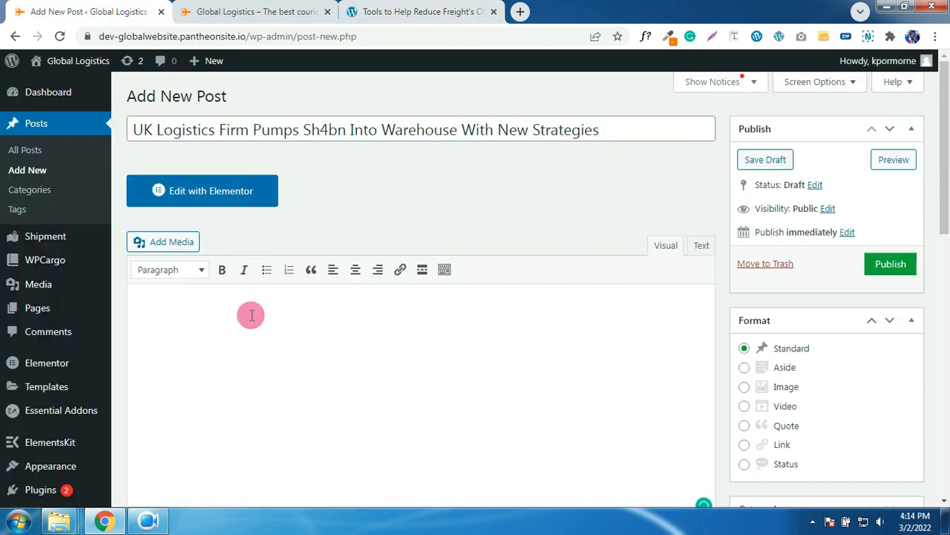
{"action": "key", "text": "ctrl+v"}
{"action": "scroll", "coordinate": [284, 311], "scroll_direction": "down", "scroll_amount": 3}
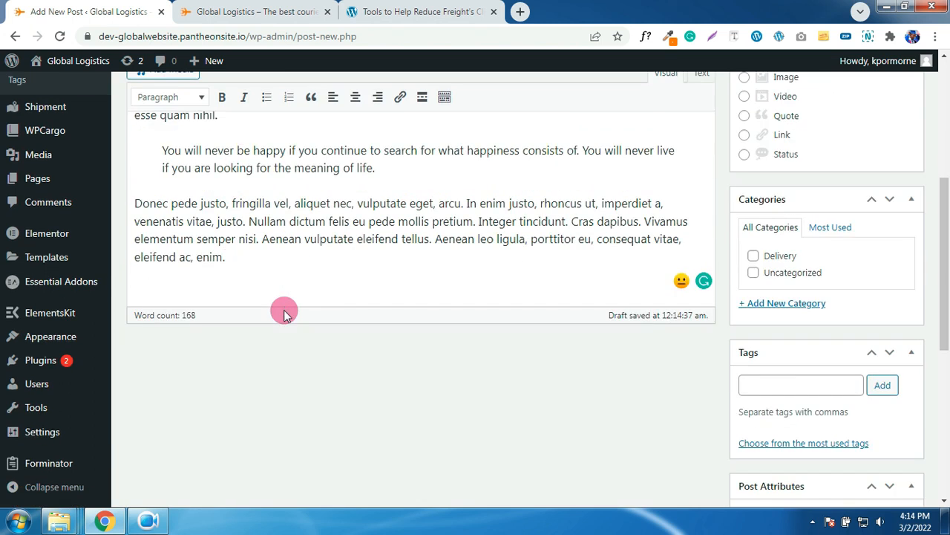
{"action": "scroll", "coordinate": [283, 309], "scroll_direction": "up", "scroll_amount": 1}
{"action": "scroll", "coordinate": [283, 310], "scroll_direction": "down", "scroll_amount": 2}
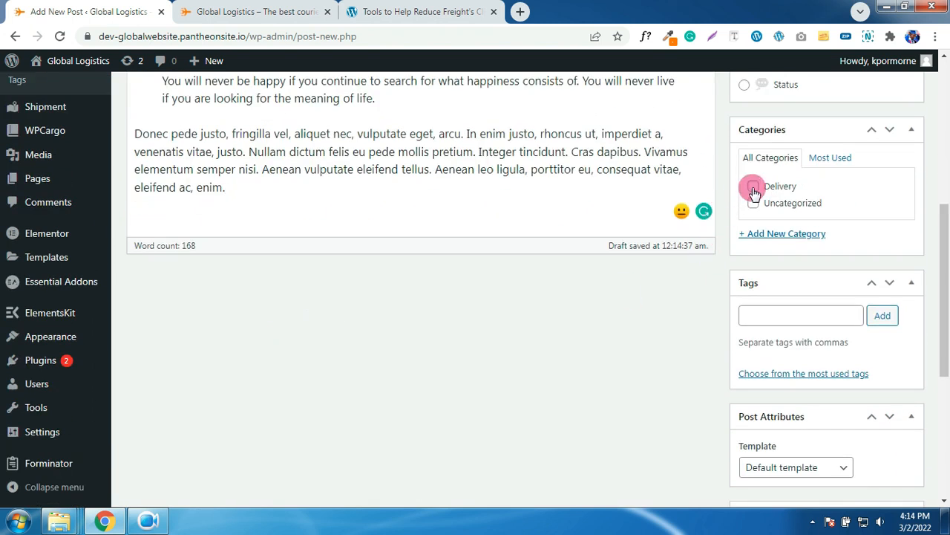
{"action": "scroll", "coordinate": [834, 259], "scroll_direction": "down", "scroll_amount": 4}
- Upload image 10.jpg from the News folder and set it as the post's featured image
{"action": "left_click", "coordinate": [791, 459]}
{"action": "left_click", "coordinate": [64, 119]}
{"action": "left_click", "coordinate": [515, 300]}
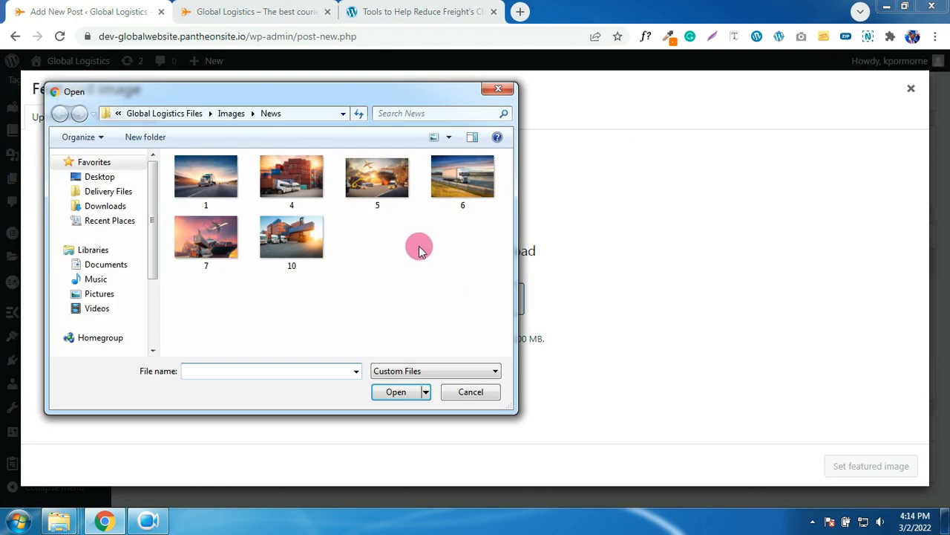
{"action": "left_click", "coordinate": [292, 180]}
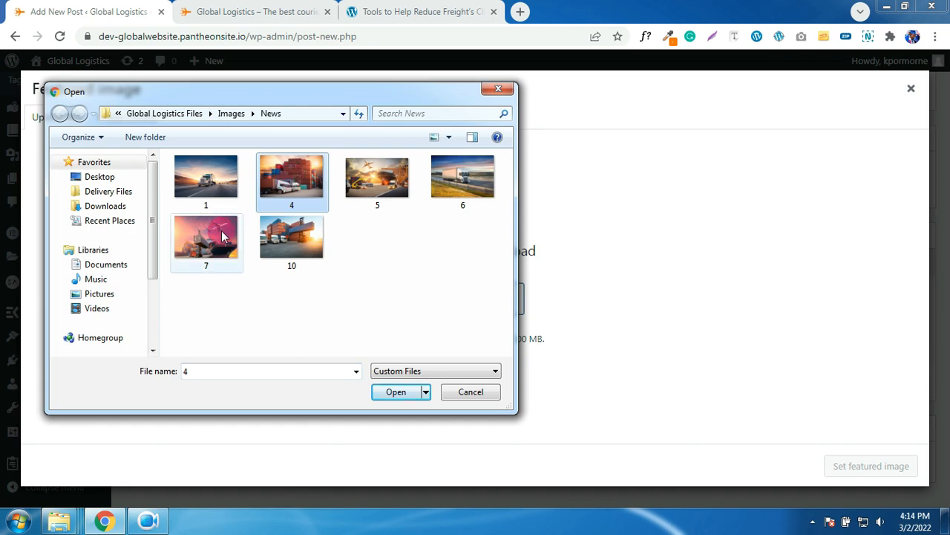
{"action": "left_click", "coordinate": [280, 236]}
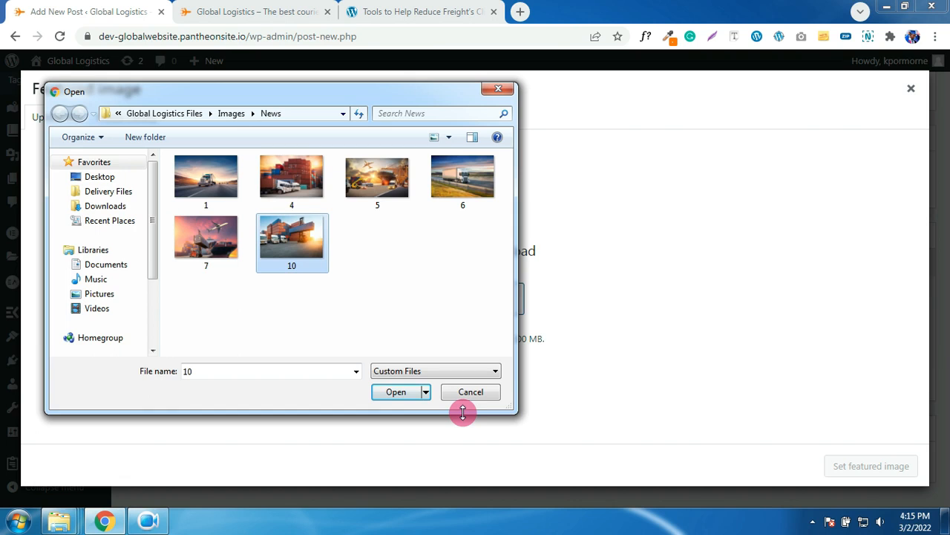
{"action": "left_click", "coordinate": [406, 393]}
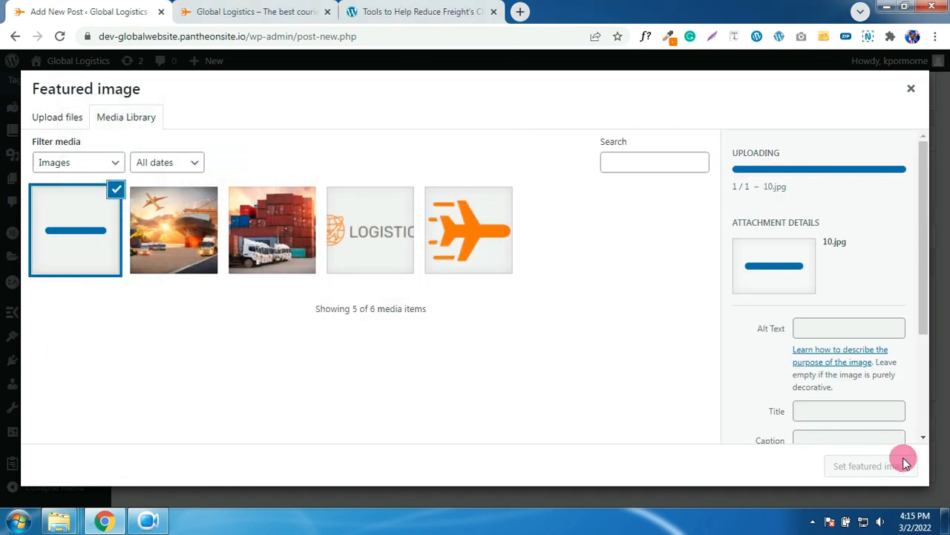
{"action": "scroll", "coordinate": [845, 405], "scroll_direction": "down", "scroll_amount": 1}
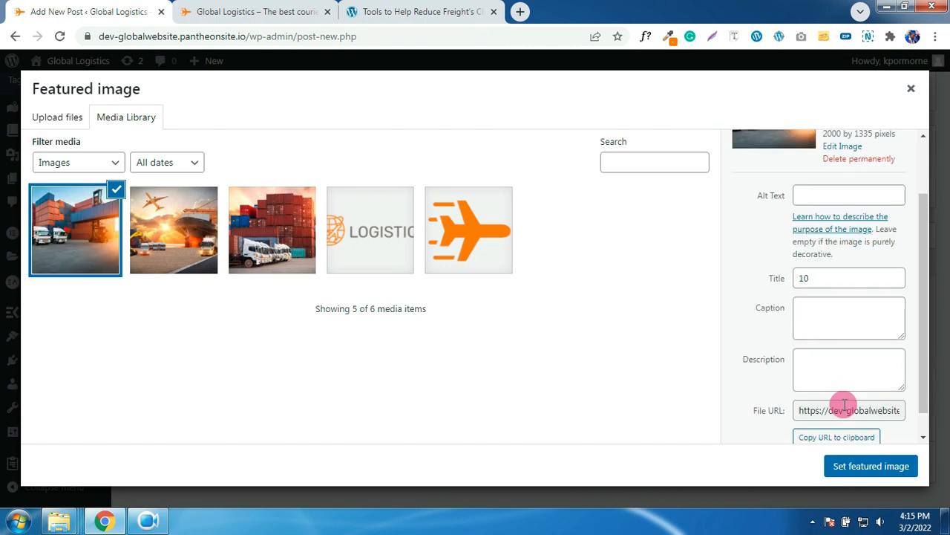
{"action": "left_click", "coordinate": [859, 466]}
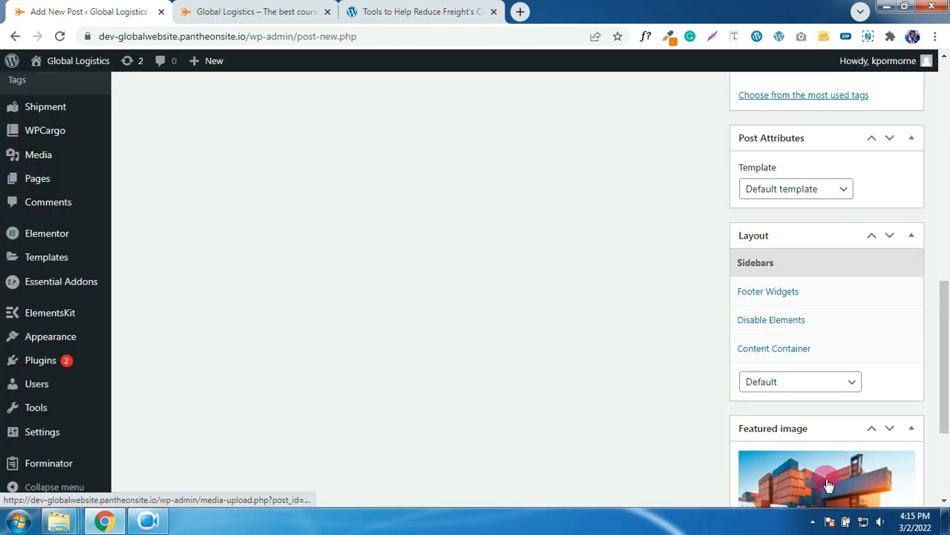
{"action": "left_click", "coordinate": [416, 11]}
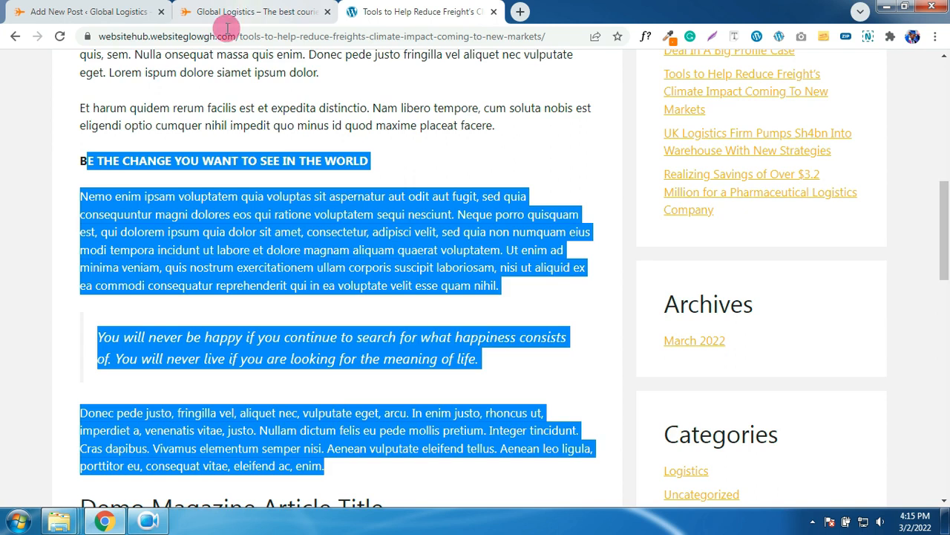
{"action": "scroll", "coordinate": [279, 135], "scroll_direction": "up", "scroll_amount": 7}
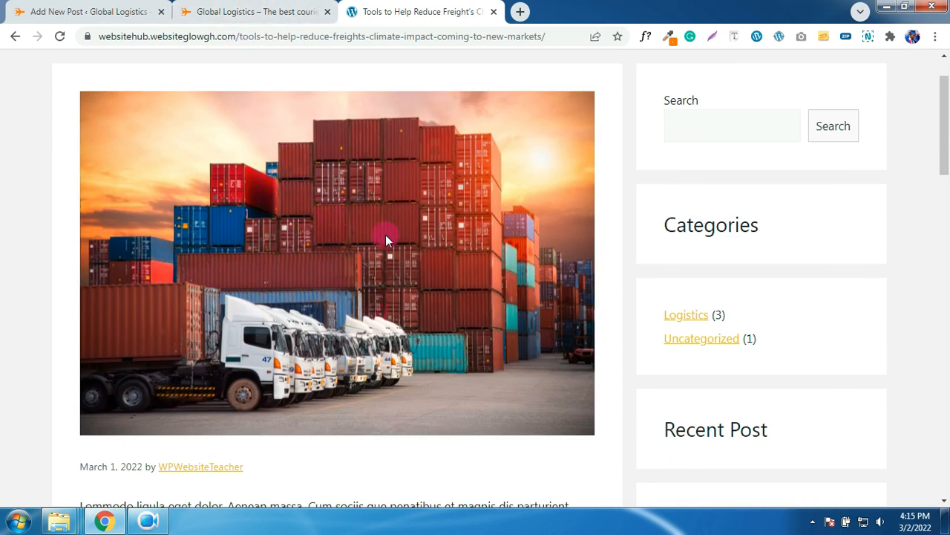
{"action": "left_click", "coordinate": [101, 12]}
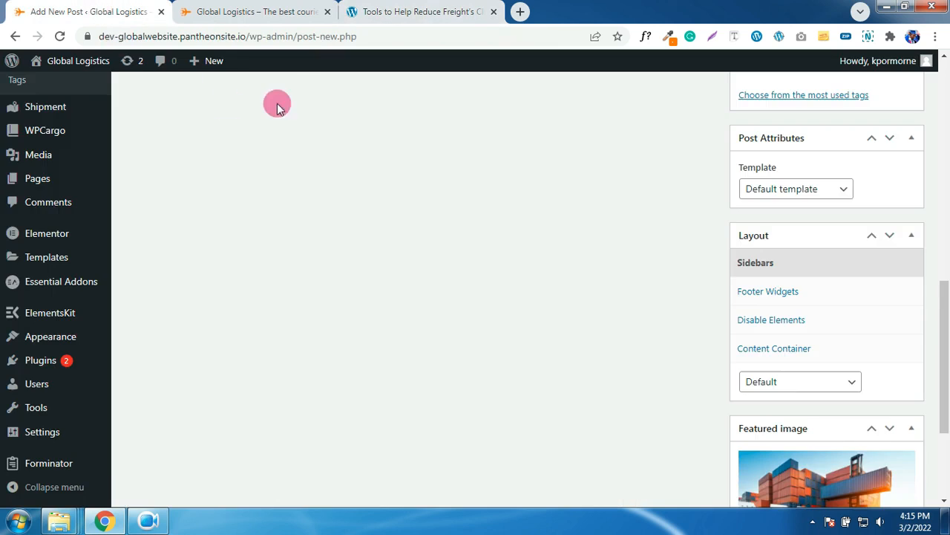
{"action": "scroll", "coordinate": [394, 206], "scroll_direction": "up", "scroll_amount": 5}
{"action": "scroll", "coordinate": [394, 206], "scroll_direction": "up", "scroll_amount": 5}
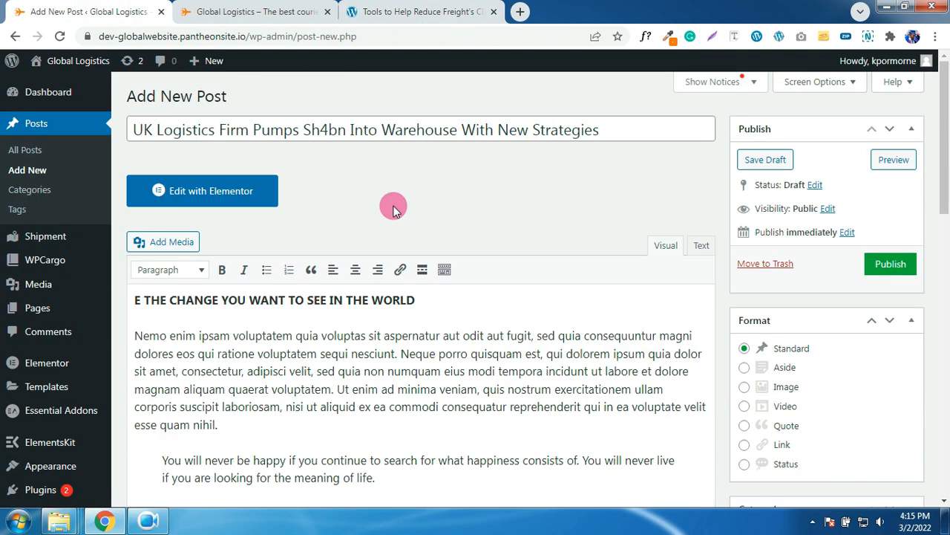
{"action": "left_click", "coordinate": [262, 10]}
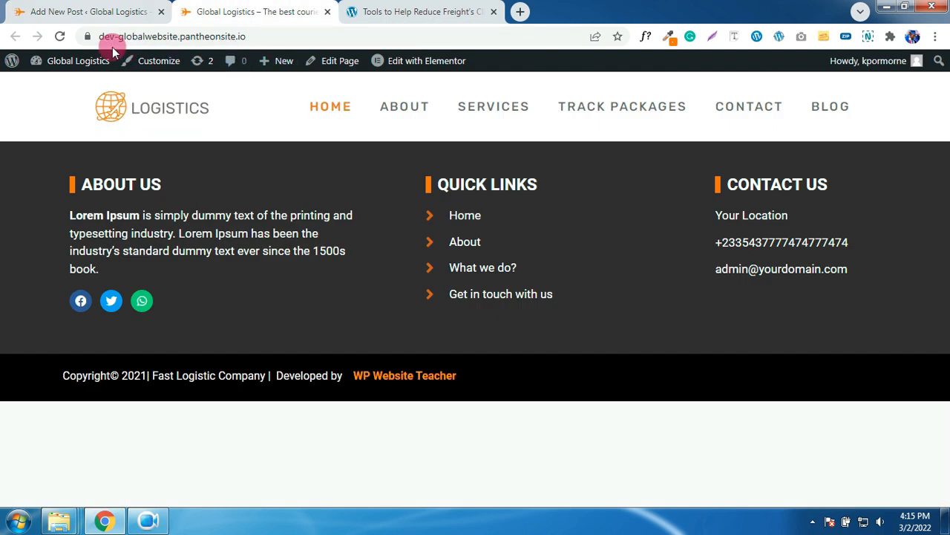
{"action": "left_click", "coordinate": [60, 37]}
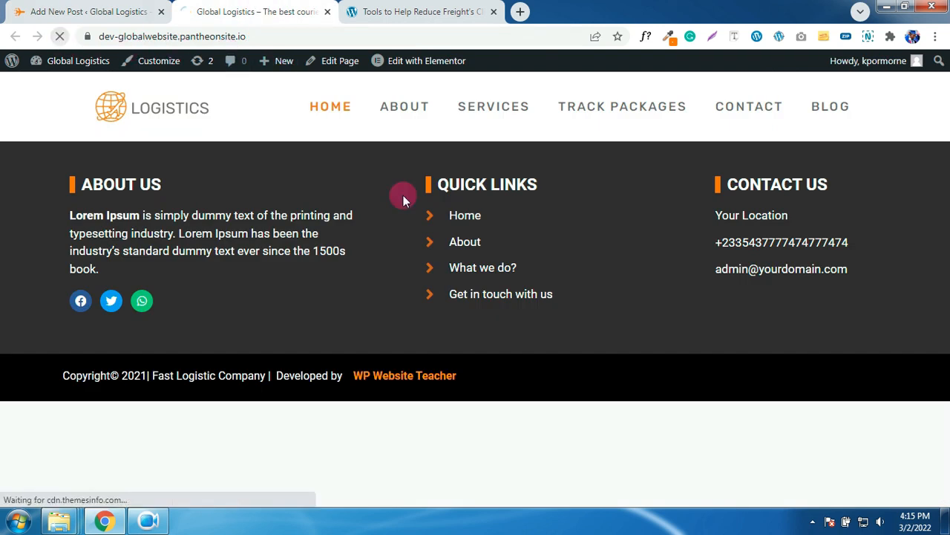
{"action": "left_click", "coordinate": [830, 109]}
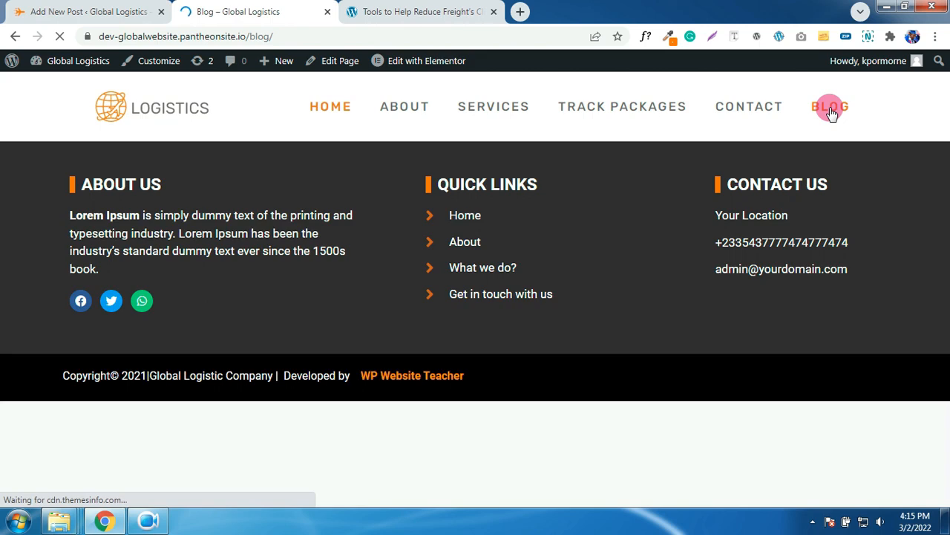
{"action": "scroll", "coordinate": [523, 256], "scroll_direction": "down", "scroll_amount": 10}
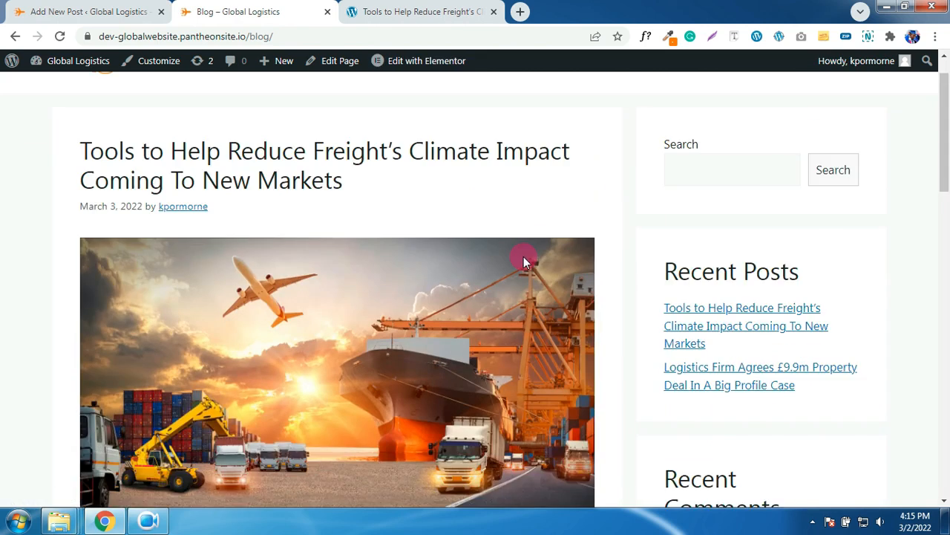
{"action": "scroll", "coordinate": [523, 261], "scroll_direction": "down", "scroll_amount": 6}
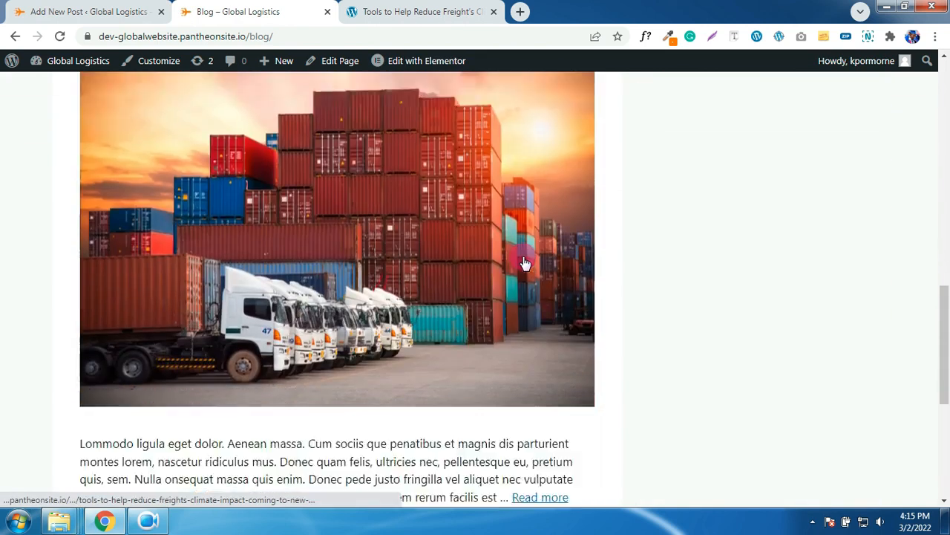
{"action": "scroll", "coordinate": [524, 262], "scroll_direction": "up", "scroll_amount": 8}
{"action": "scroll", "coordinate": [524, 262], "scroll_direction": "up", "scroll_amount": 7}
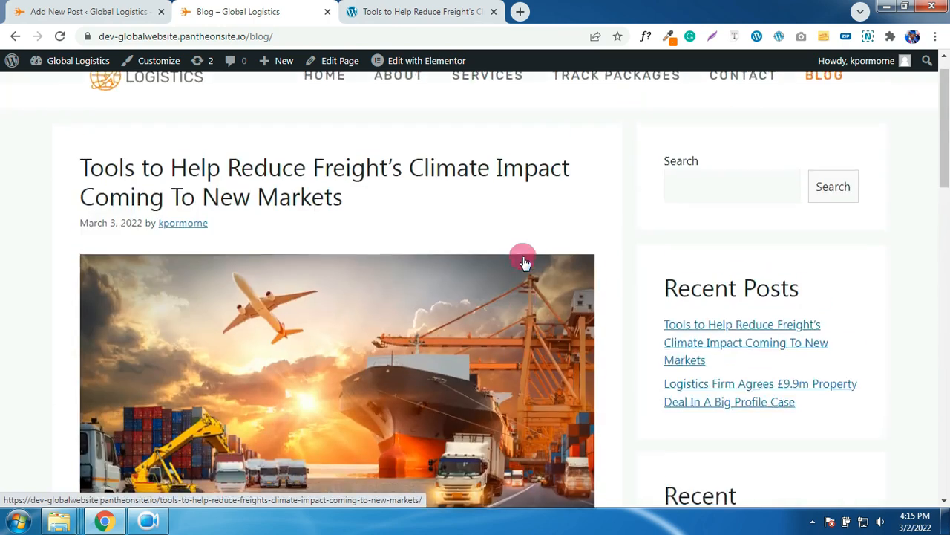
{"action": "scroll", "coordinate": [523, 261], "scroll_direction": "down", "scroll_amount": 7}
{"action": "scroll", "coordinate": [524, 261], "scroll_direction": "down", "scroll_amount": 8}
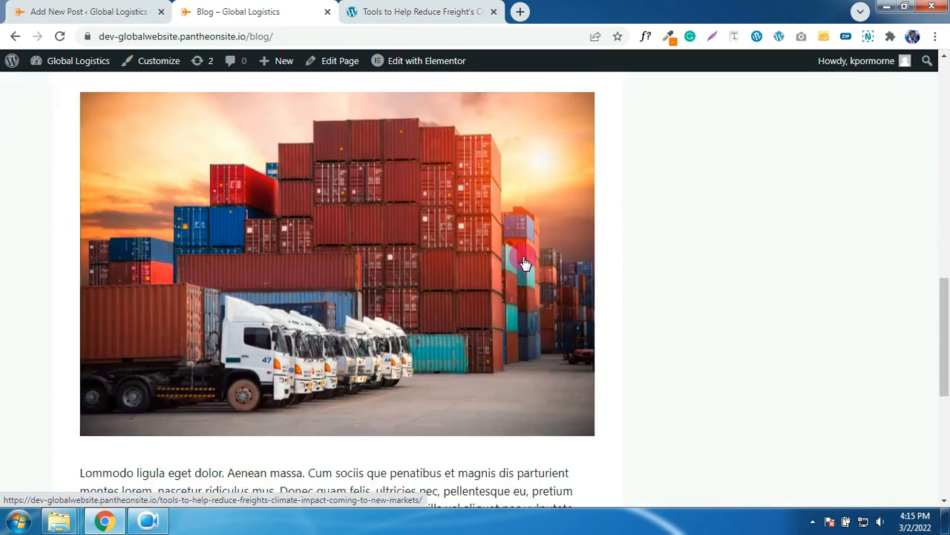
{"action": "scroll", "coordinate": [523, 262], "scroll_direction": "up", "scroll_amount": 3}
{"action": "scroll", "coordinate": [523, 260], "scroll_direction": "up", "scroll_amount": 10}
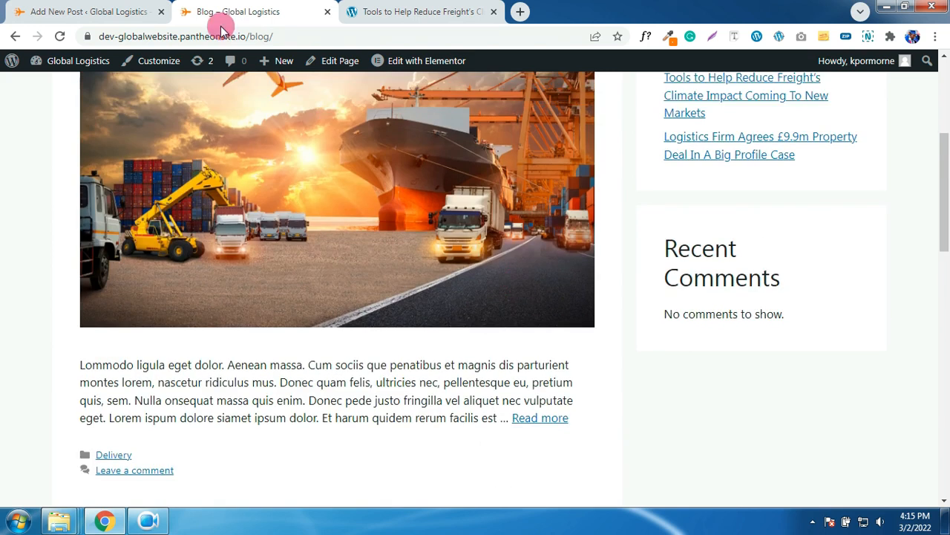
{"action": "left_click", "coordinate": [146, 8]}
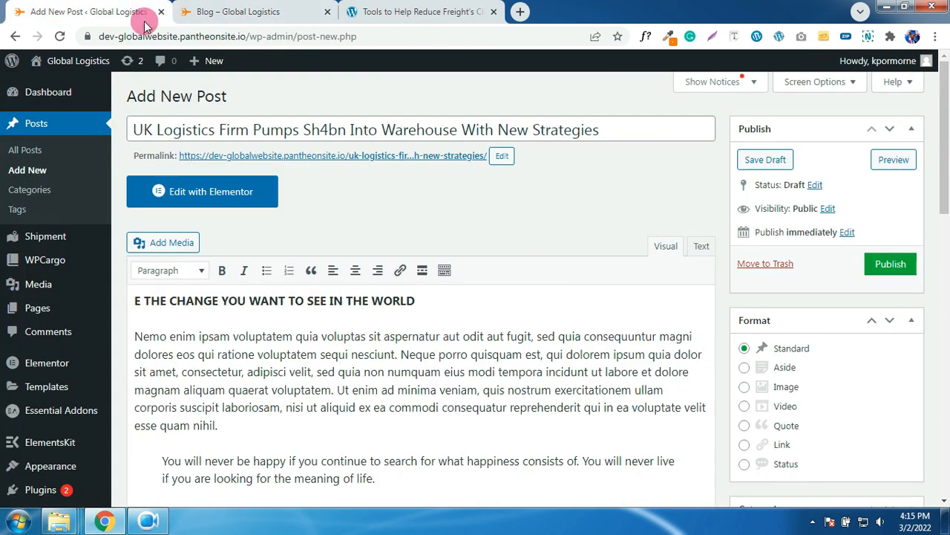
- Publish the UK Logistics Firm post and confirm it appears at the top of the reloaded Blog page
{"action": "left_click", "coordinate": [888, 264]}
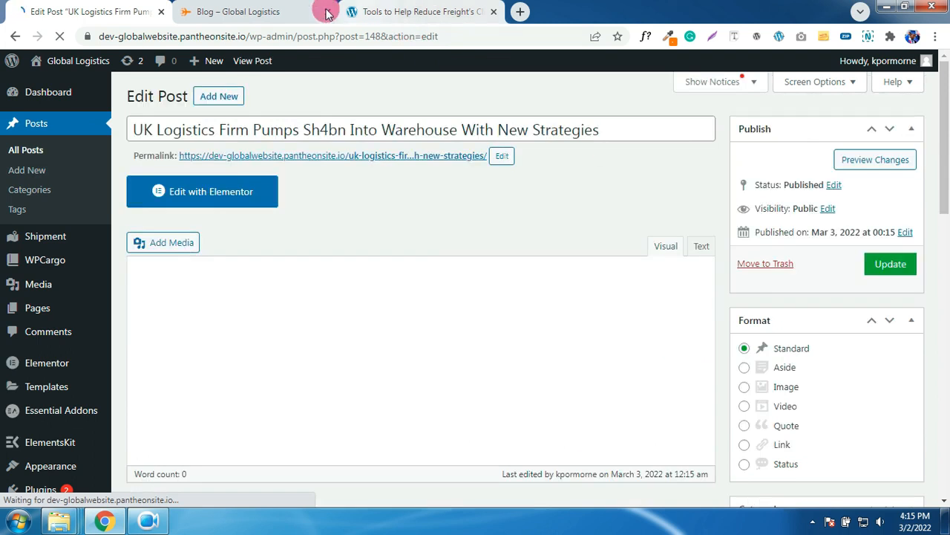
{"action": "left_click", "coordinate": [312, 11]}
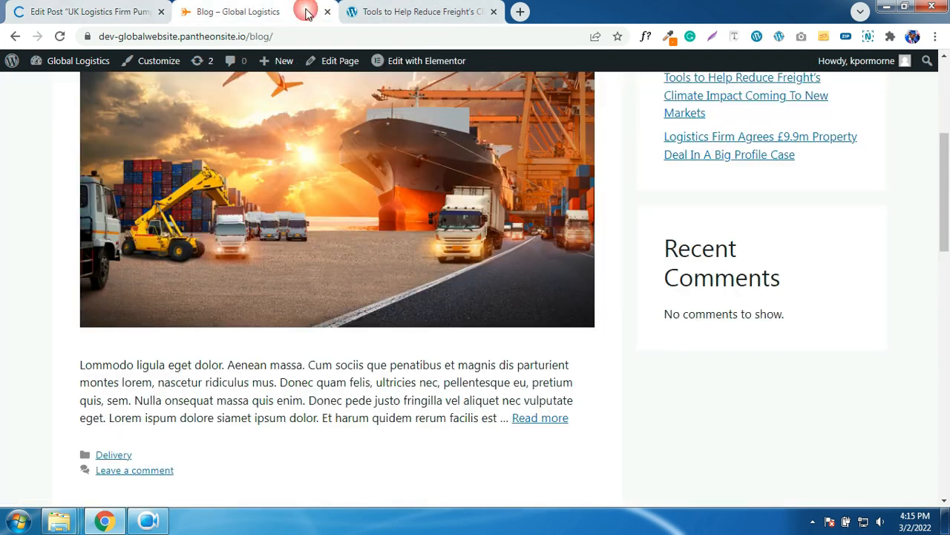
{"action": "left_click", "coordinate": [61, 37]}
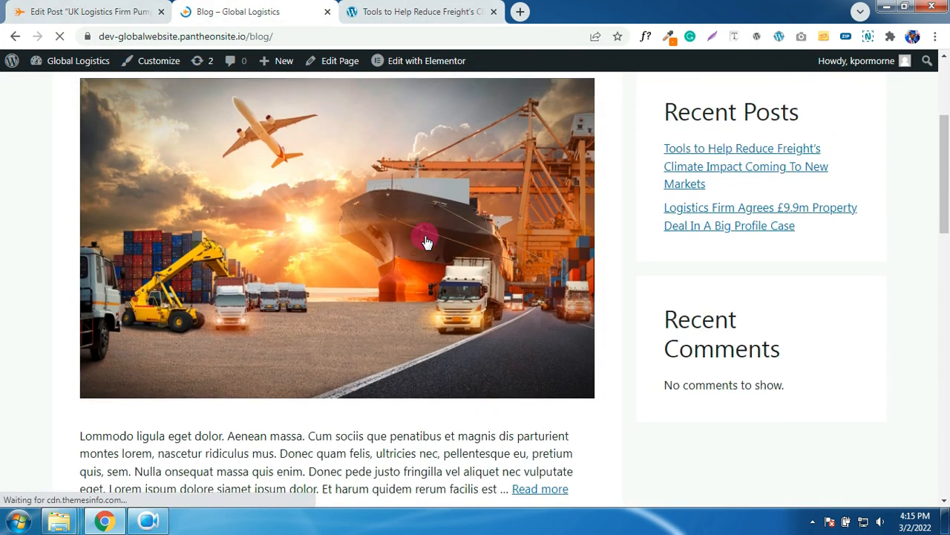
{"action": "scroll", "coordinate": [422, 235], "scroll_direction": "down", "scroll_amount": 5}
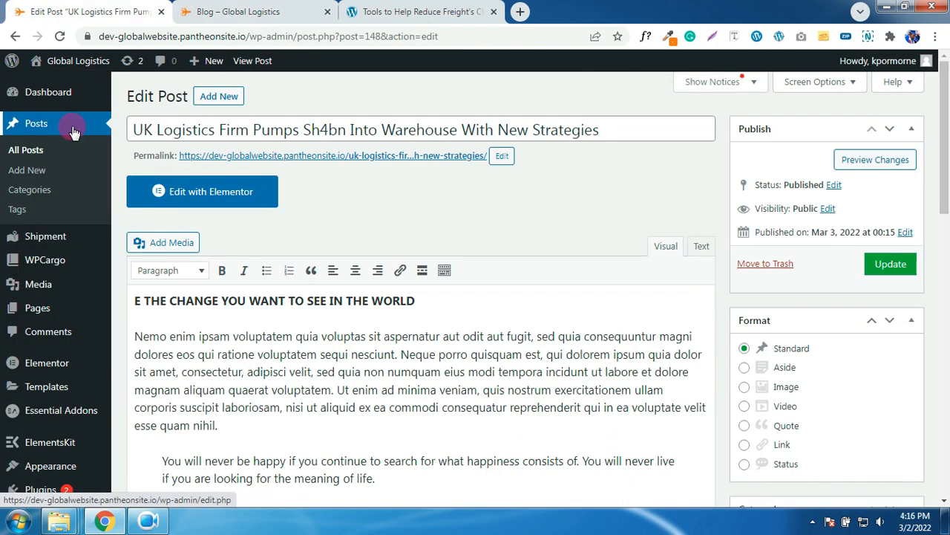
{"action": "left_click", "coordinate": [236, 11]}
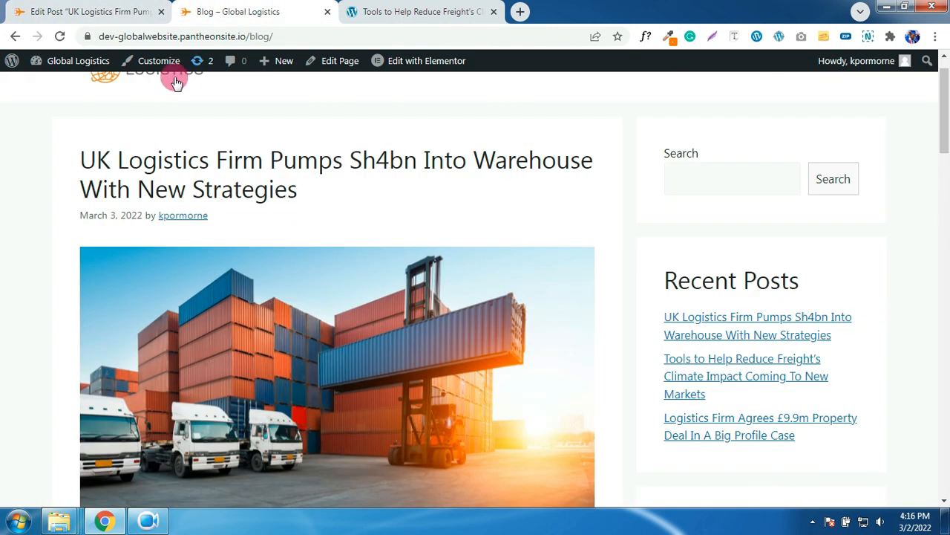
{"action": "scroll", "coordinate": [239, 152], "scroll_direction": "up", "scroll_amount": 2}
{"action": "left_click", "coordinate": [335, 113]}
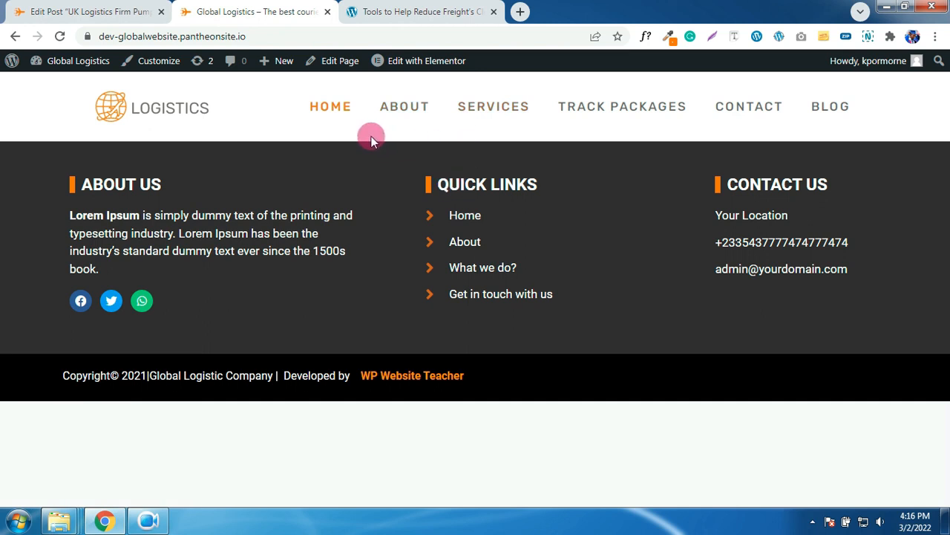
{"action": "left_click", "coordinate": [103, 12]}
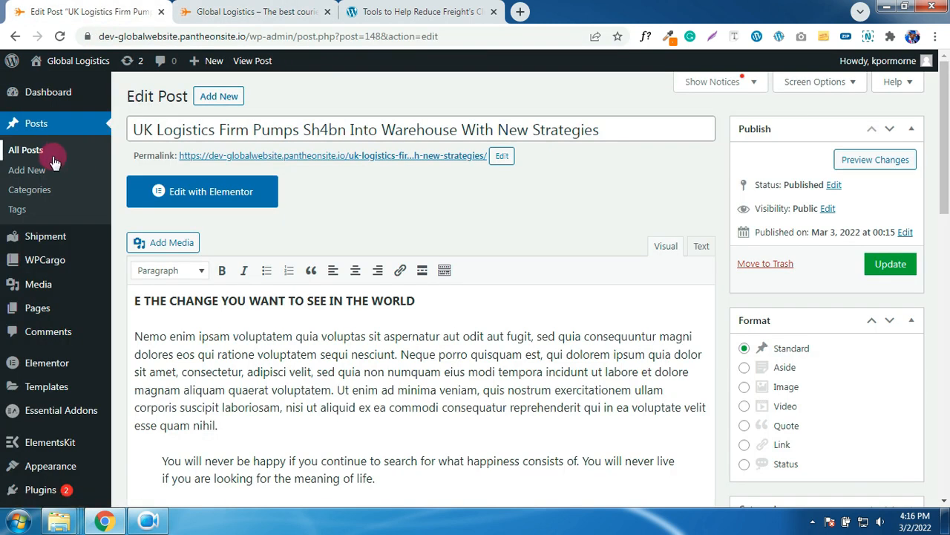
- From All Pages, open the Home page's editor in a new tab and launch Edit with Elementor
{"action": "left_click", "coordinate": [43, 312]}
{"action": "left_click", "coordinate": [43, 311]}
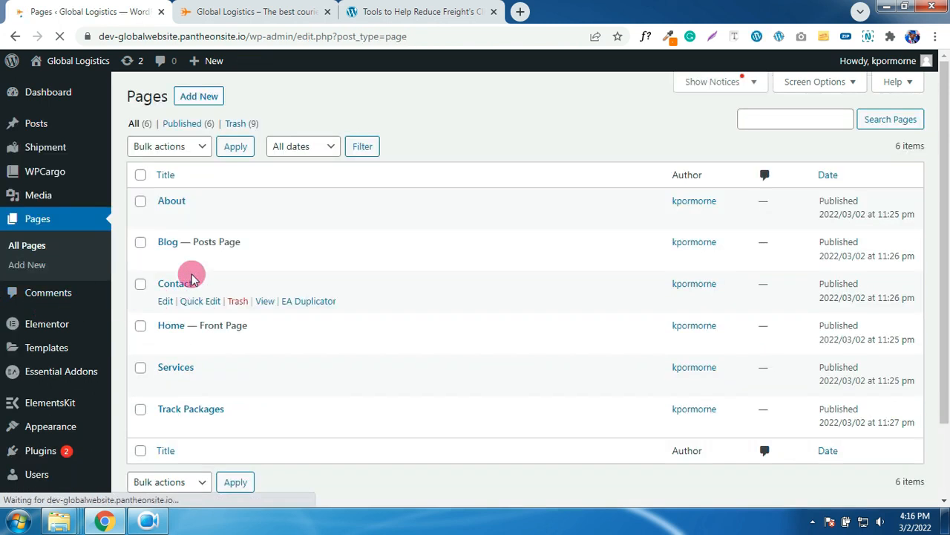
{"action": "scroll", "coordinate": [191, 277], "scroll_direction": "down", "scroll_amount": 2}
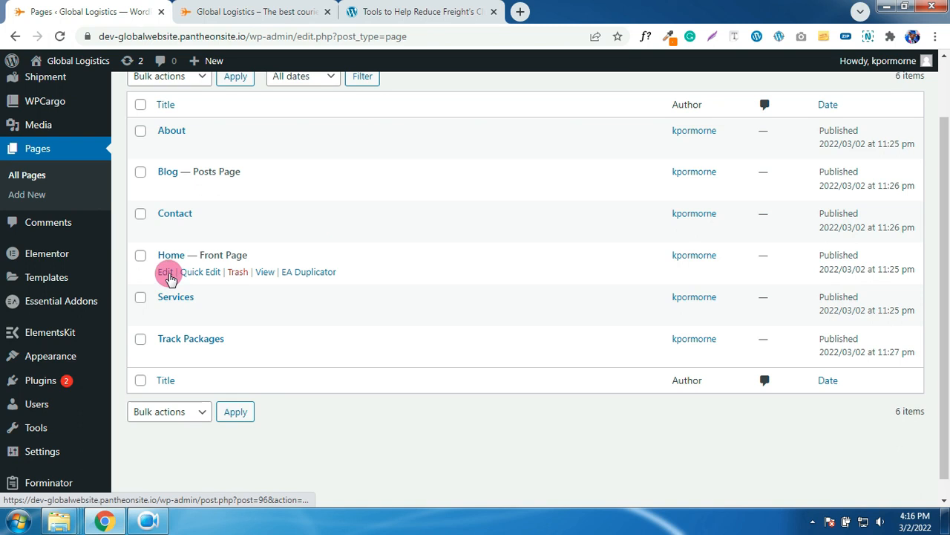
{"action": "middle_click", "coordinate": [165, 272]}
{"action": "left_click", "coordinate": [268, 6]}
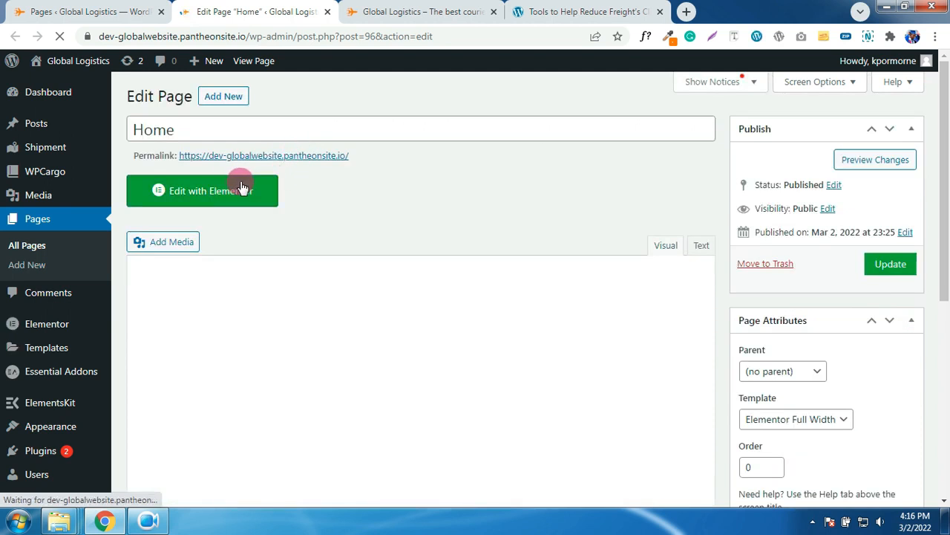
{"action": "left_click", "coordinate": [235, 193]}
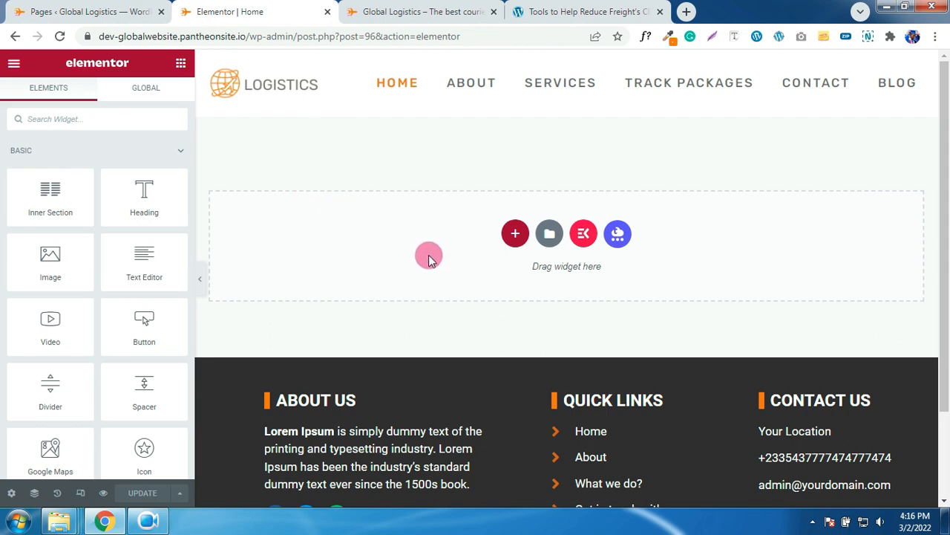
{"action": "scroll", "coordinate": [428, 255], "scroll_direction": "down", "scroll_amount": 1}
{"action": "scroll", "coordinate": [429, 264], "scroll_direction": "up", "scroll_amount": 1}
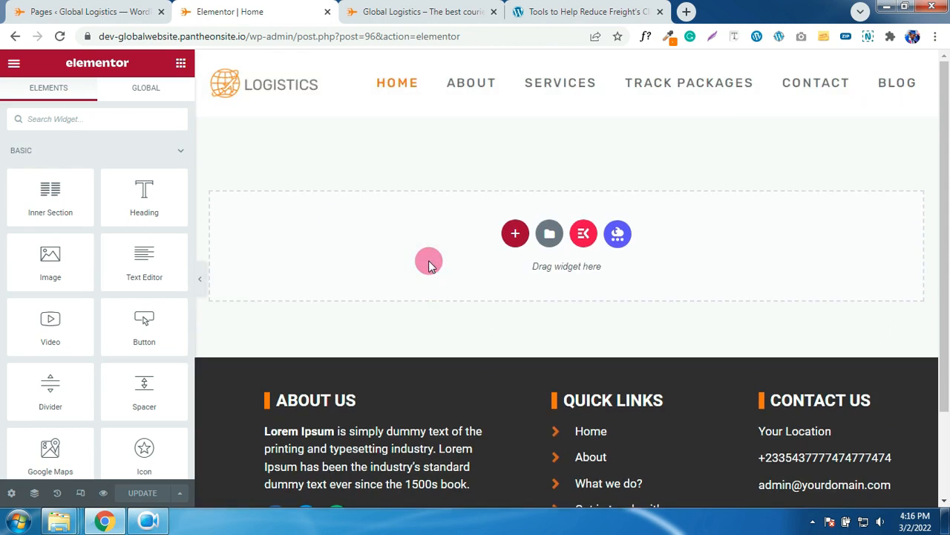
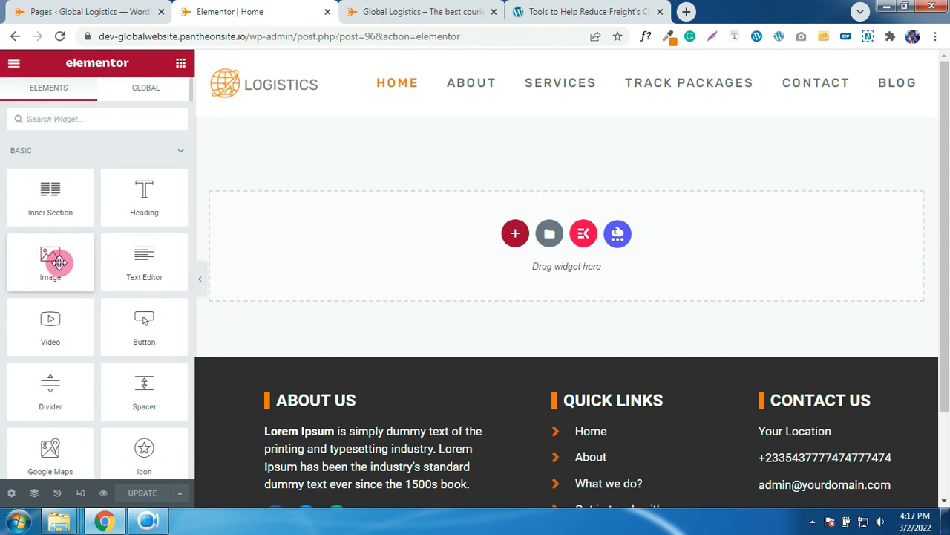
- Drag an Image widget toward the page, start a new section, then view the live Global Logistics site
{"action": "left_click_drag", "start_coordinate": [52, 261], "coordinate": [518, 241]}
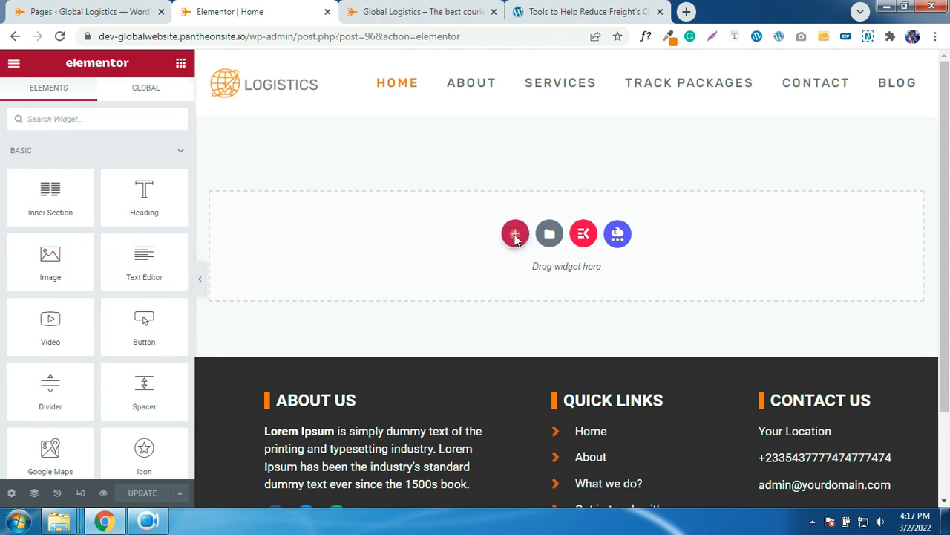
{"action": "left_click", "coordinate": [515, 234]}
{"action": "left_click", "coordinate": [427, 12]}
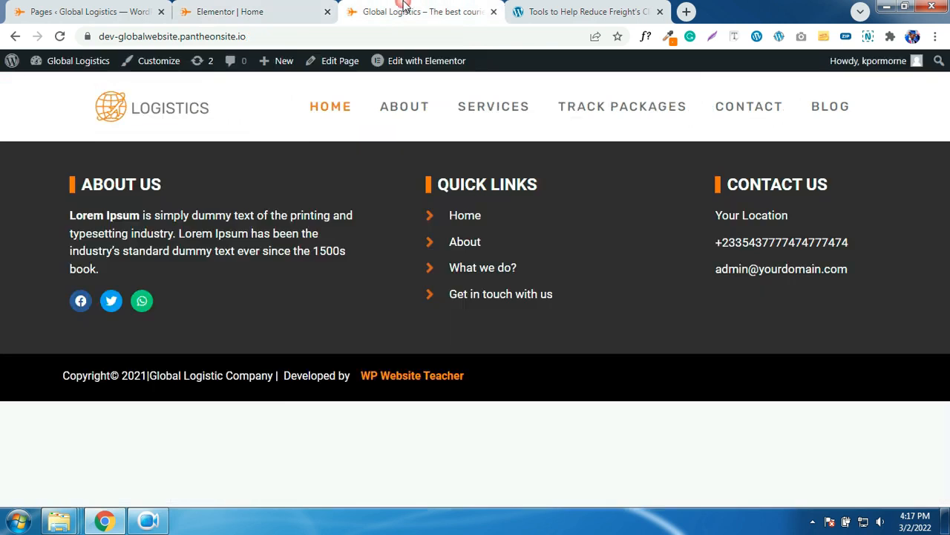
- Load the reference logistics site's home page, scroll through its sections, and return to Elementor
{"action": "left_click", "coordinate": [552, 12]}
{"action": "scroll", "coordinate": [359, 222], "scroll_direction": "up", "scroll_amount": 1}
{"action": "left_click", "coordinate": [362, 87]}
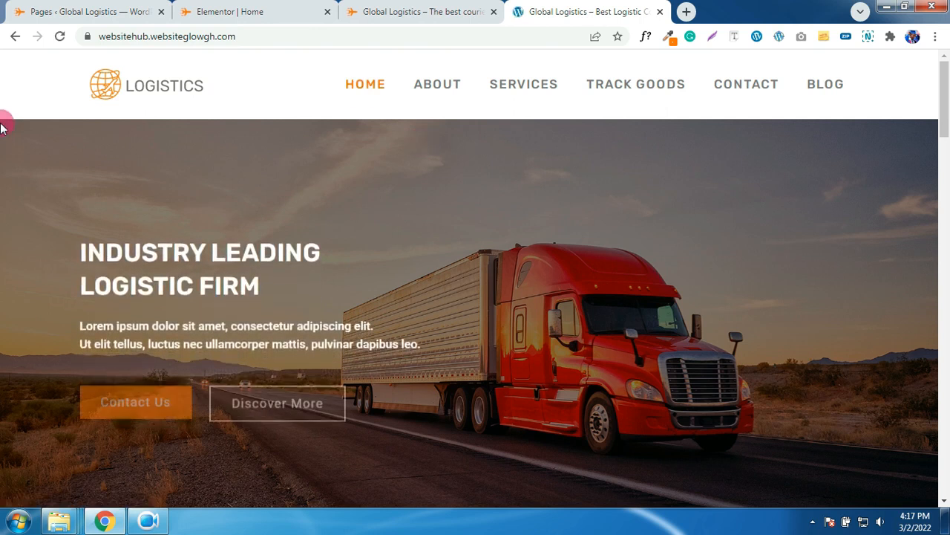
{"action": "scroll", "coordinate": [919, 245], "scroll_direction": "down", "scroll_amount": 3}
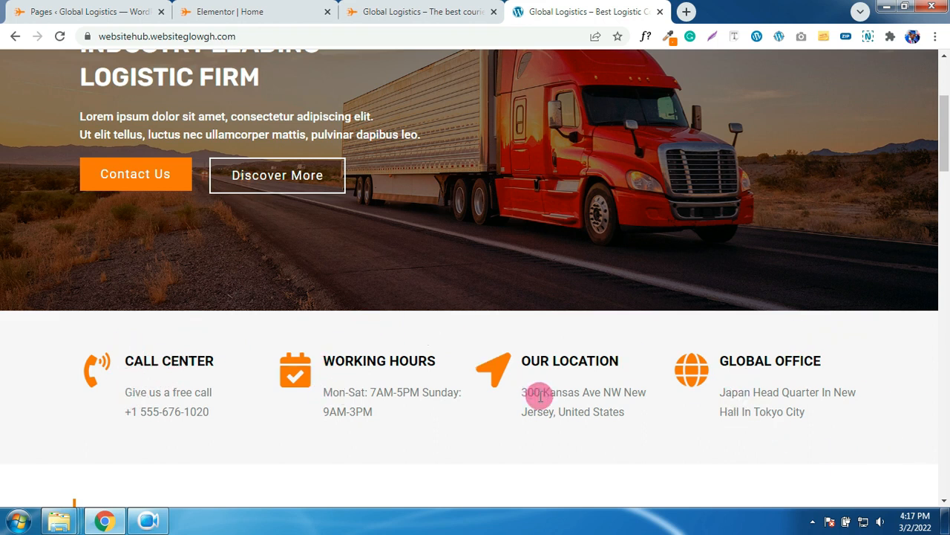
{"action": "scroll", "coordinate": [716, 397], "scroll_direction": "down", "scroll_amount": 5}
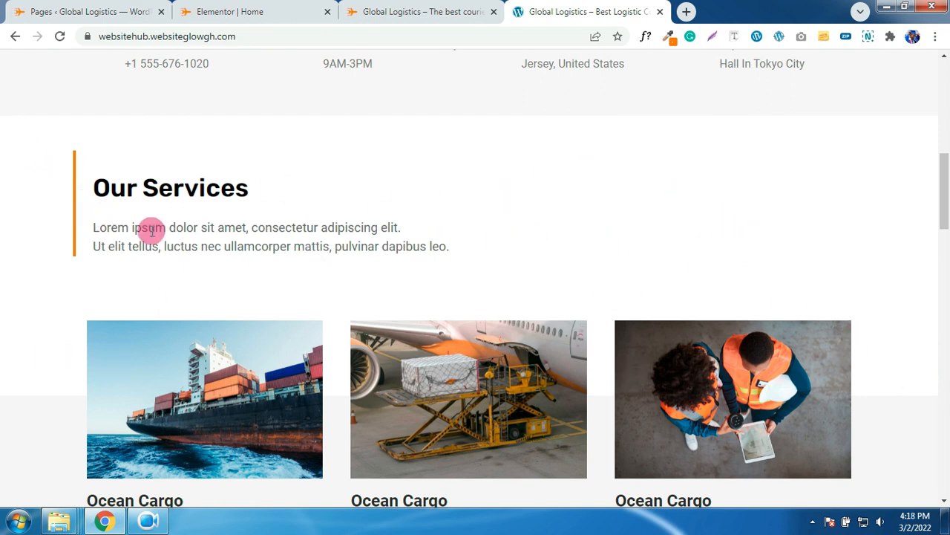
{"action": "scroll", "coordinate": [483, 244], "scroll_direction": "down", "scroll_amount": 2}
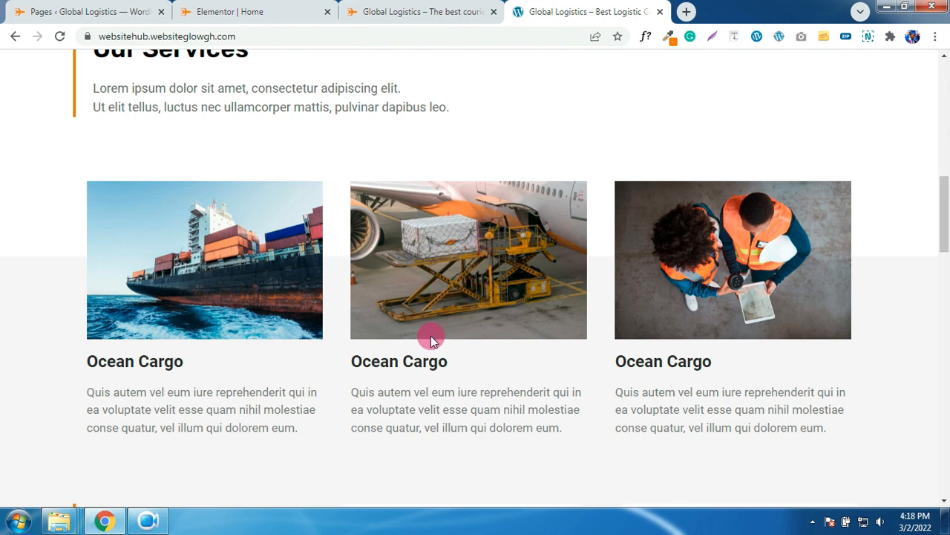
{"action": "scroll", "coordinate": [257, 255], "scroll_direction": "down", "scroll_amount": 1}
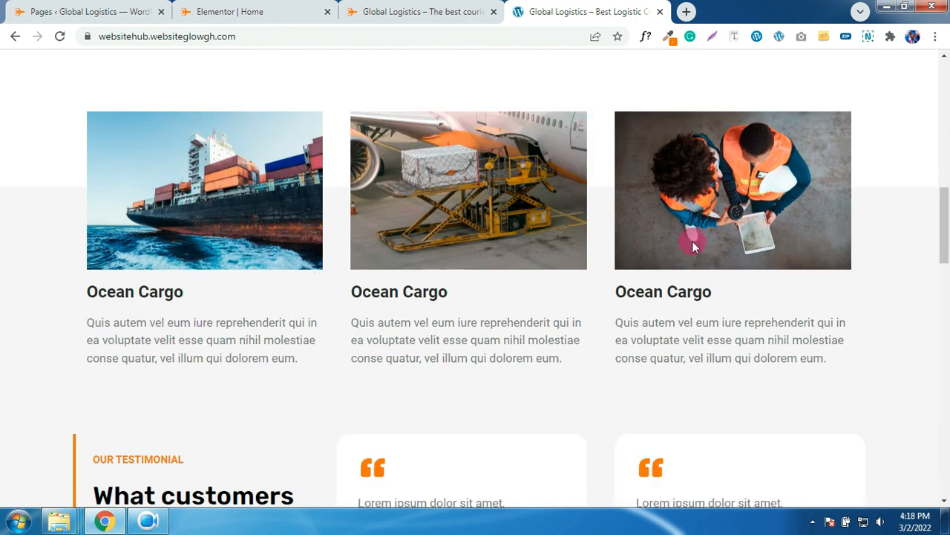
{"action": "scroll", "coordinate": [516, 129], "scroll_direction": "up", "scroll_amount": 2}
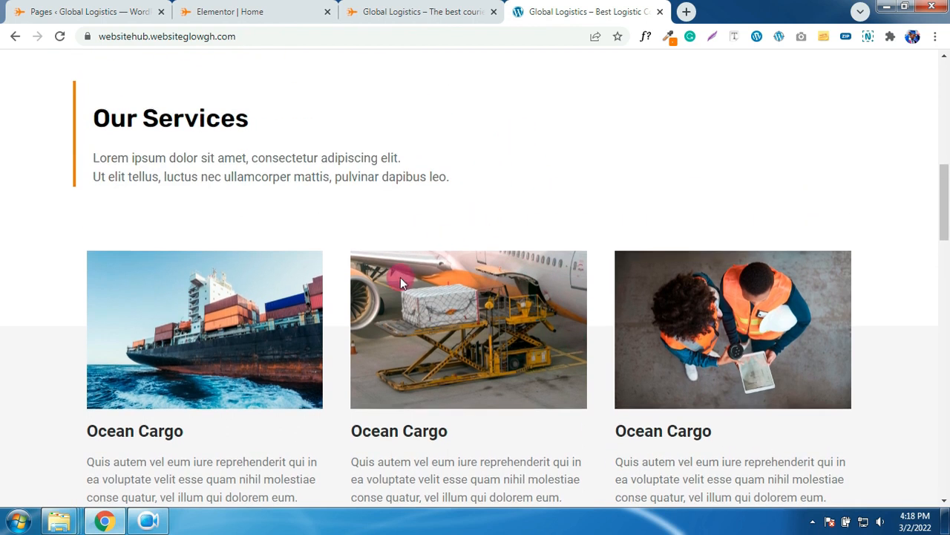
{"action": "scroll", "coordinate": [418, 193], "scroll_direction": "down", "scroll_amount": 6}
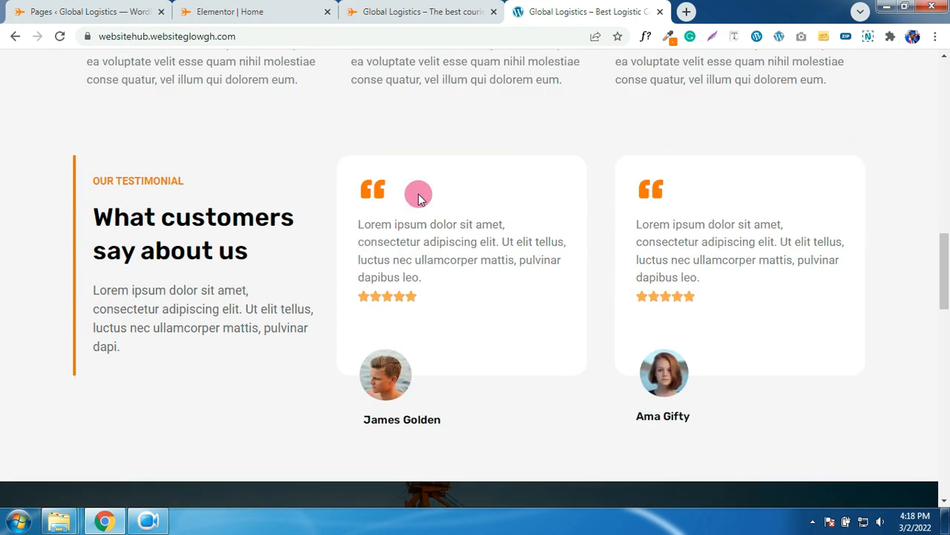
{"action": "scroll", "coordinate": [59, 122], "scroll_direction": "up", "scroll_amount": 4}
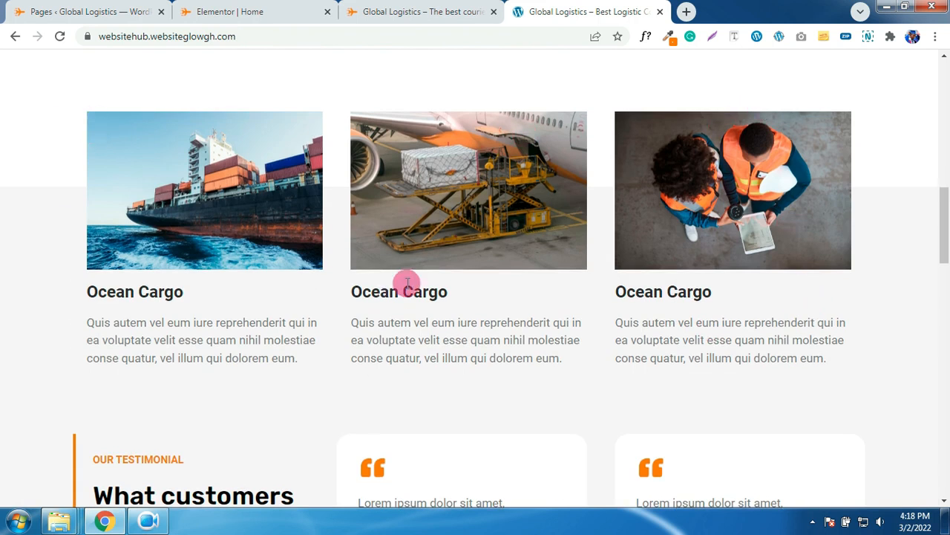
{"action": "scroll", "coordinate": [401, 291], "scroll_direction": "down", "scroll_amount": 2}
{"action": "scroll", "coordinate": [355, 343], "scroll_direction": "down", "scroll_amount": 6}
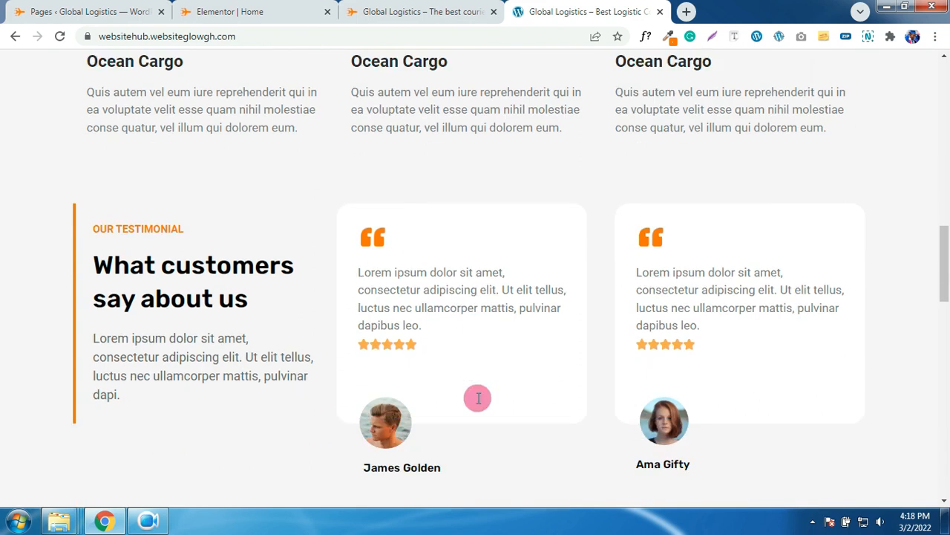
{"action": "scroll", "coordinate": [401, 354], "scroll_direction": "down", "scroll_amount": 1}
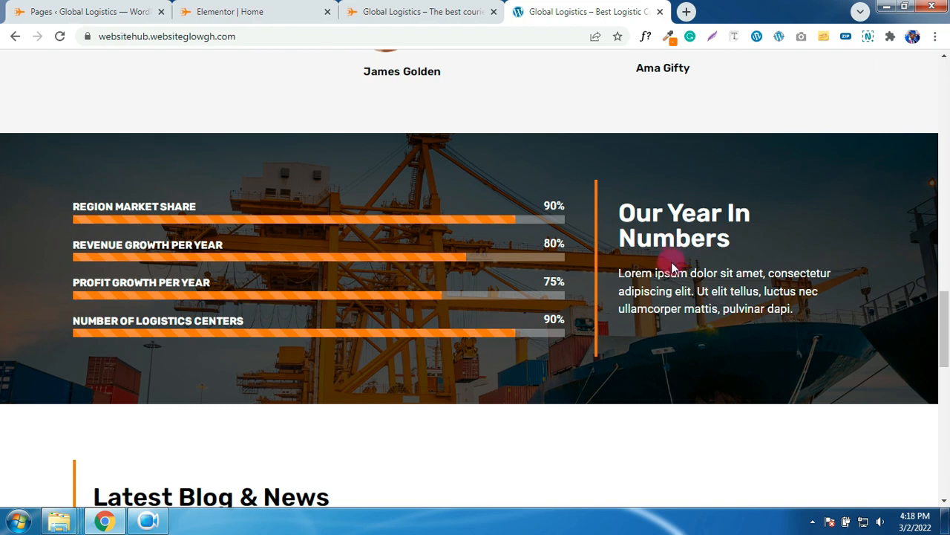
{"action": "scroll", "coordinate": [672, 263], "scroll_direction": "down", "scroll_amount": 4}
{"action": "scroll", "coordinate": [705, 285], "scroll_direction": "down", "scroll_amount": 3}
{"action": "scroll", "coordinate": [705, 284], "scroll_direction": "up", "scroll_amount": 5}
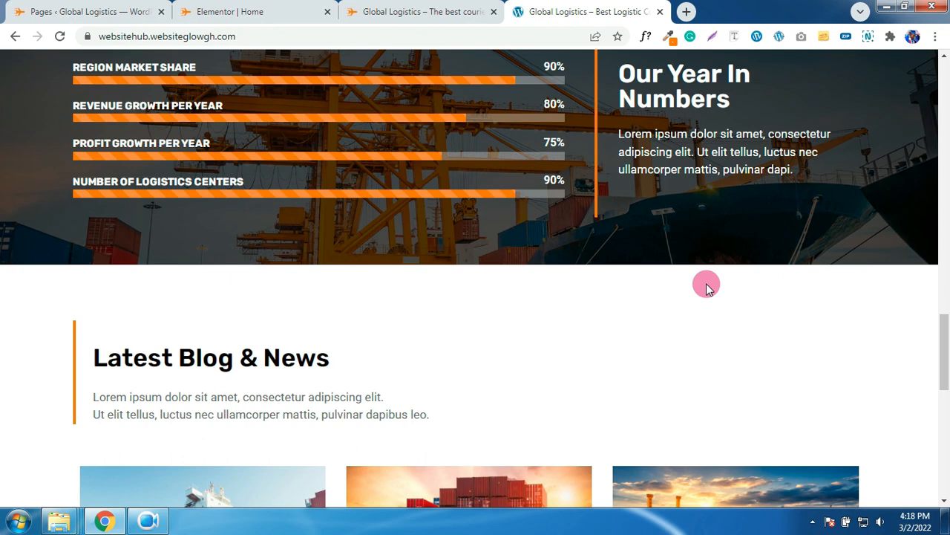
{"action": "scroll", "coordinate": [583, 236], "scroll_direction": "up", "scroll_amount": 10}
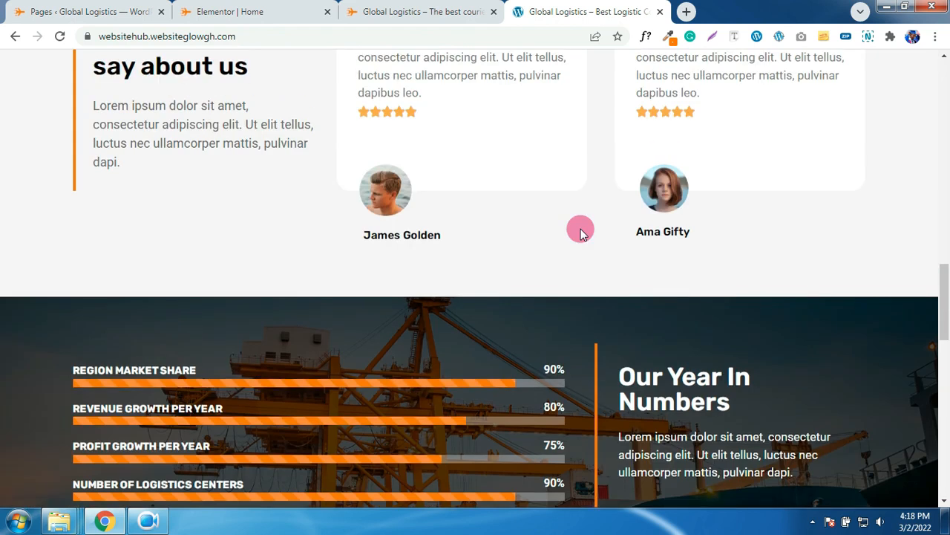
{"action": "scroll", "coordinate": [582, 232], "scroll_direction": "up", "scroll_amount": 10}
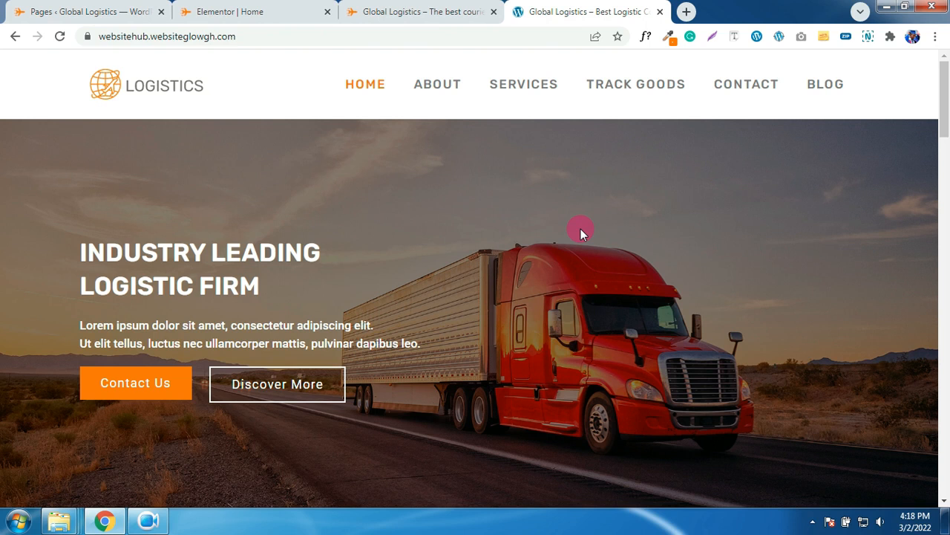
{"action": "left_click", "coordinate": [273, 15]}
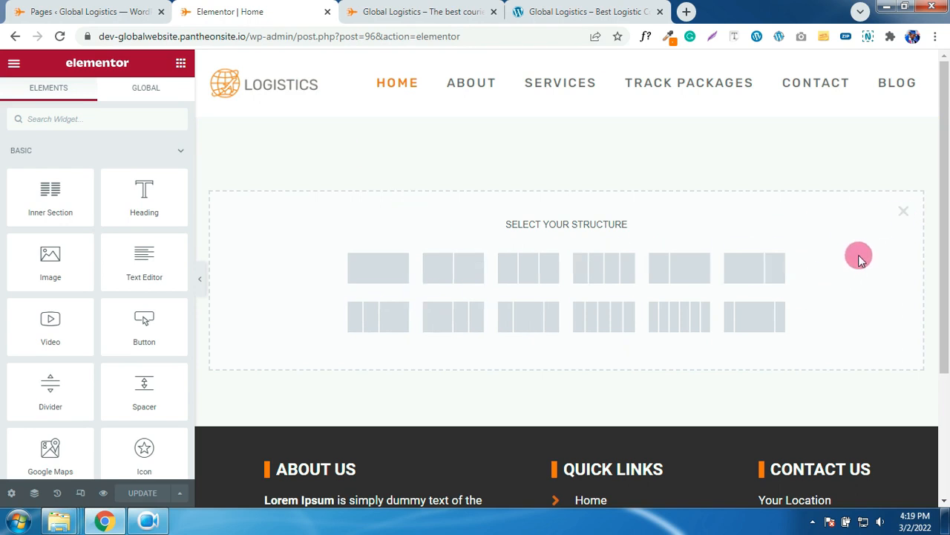
- Add a single-column section with Stretch Section on, then check the live home page
{"action": "scroll", "coordinate": [859, 256], "scroll_direction": "down", "scroll_amount": 1}
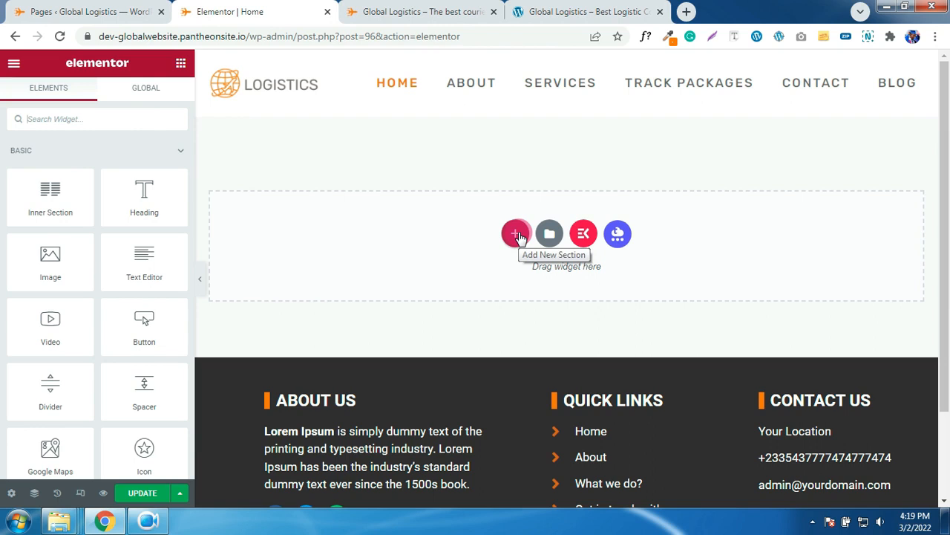
{"action": "left_click", "coordinate": [518, 234]}
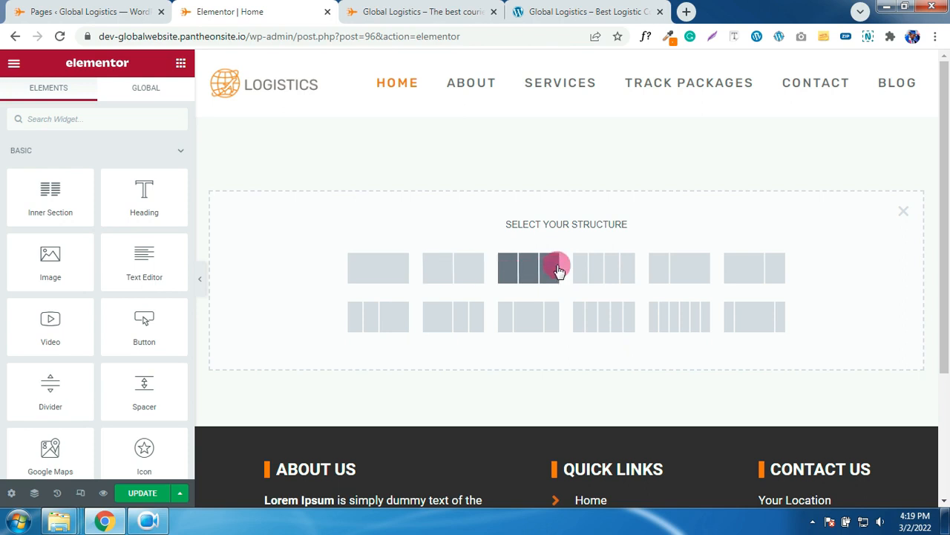
{"action": "left_click", "coordinate": [386, 277]}
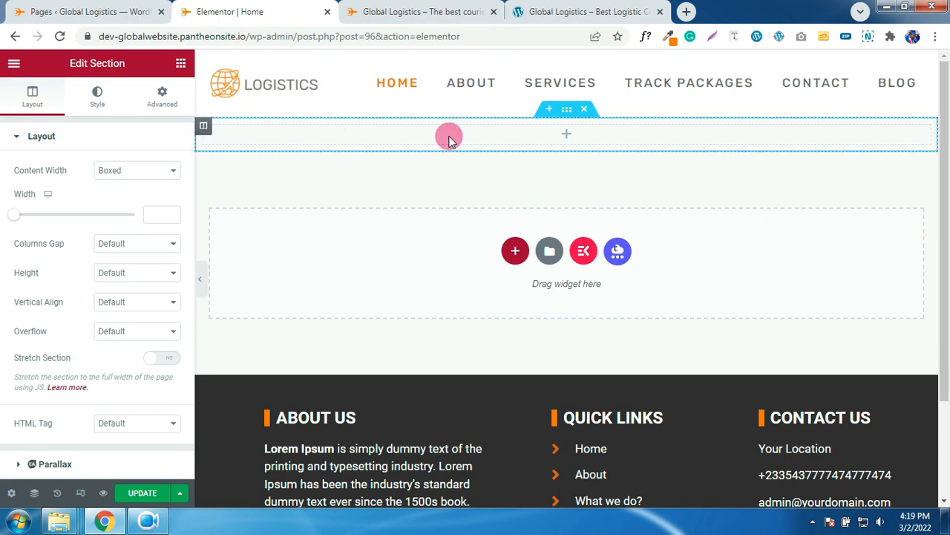
{"action": "left_click", "coordinate": [567, 113]}
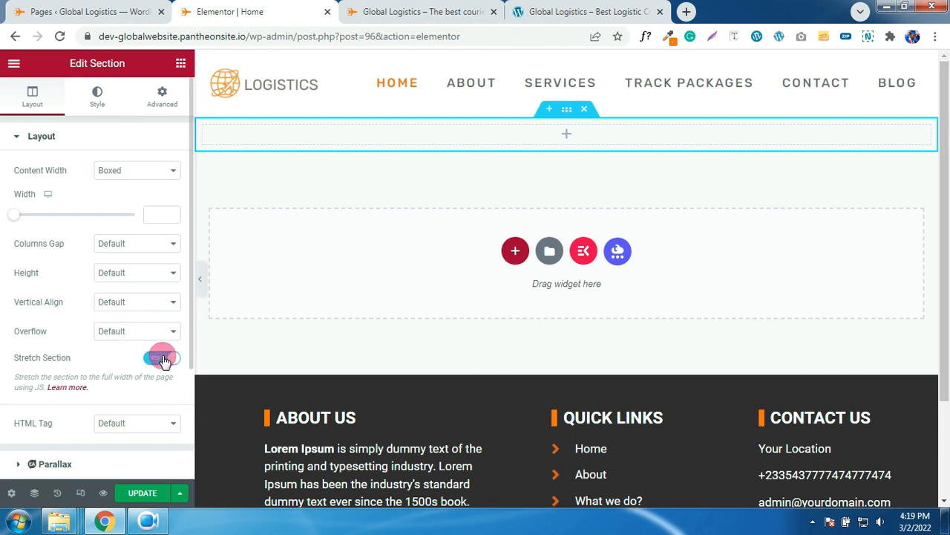
{"action": "left_click", "coordinate": [144, 170]}
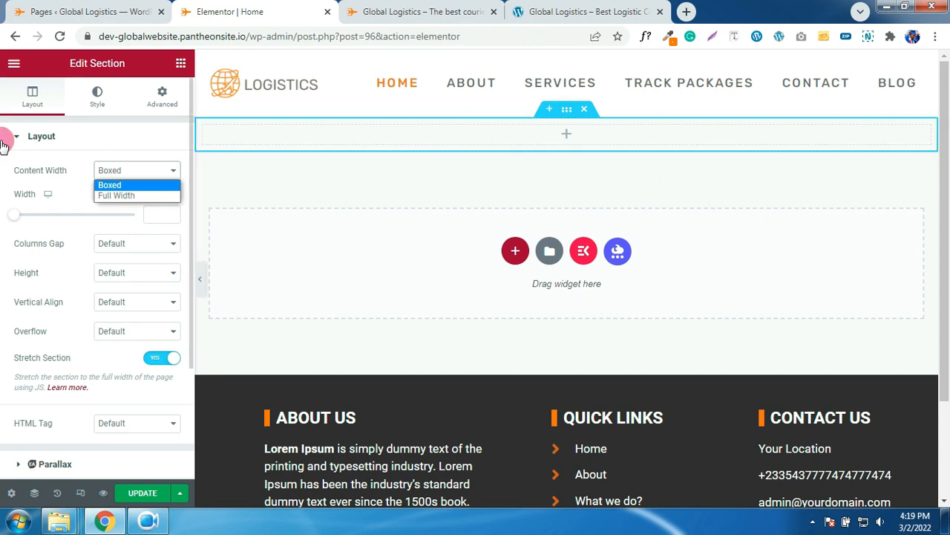
{"action": "left_click", "coordinate": [446, 9]}
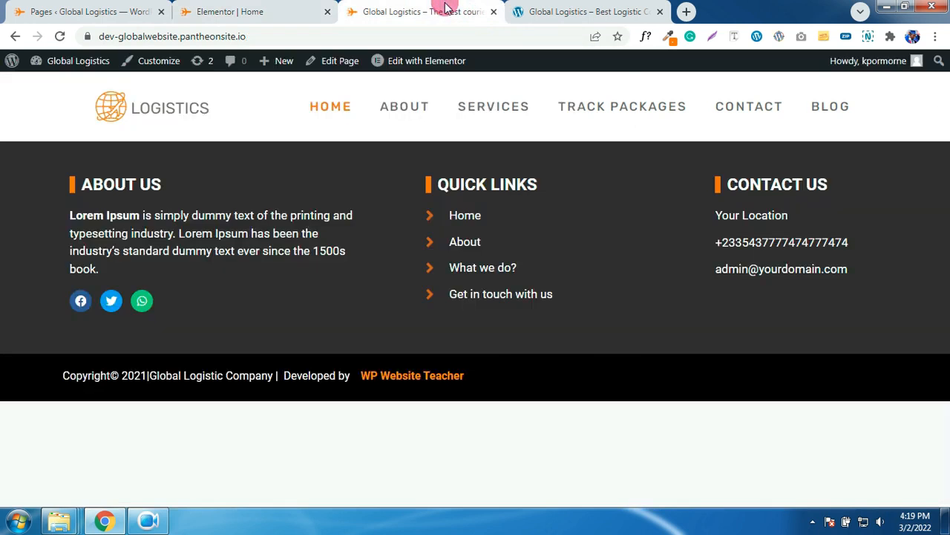
- Glance at the reference site again, then keep the section's content width Boxed
{"action": "left_click", "coordinate": [576, 9]}
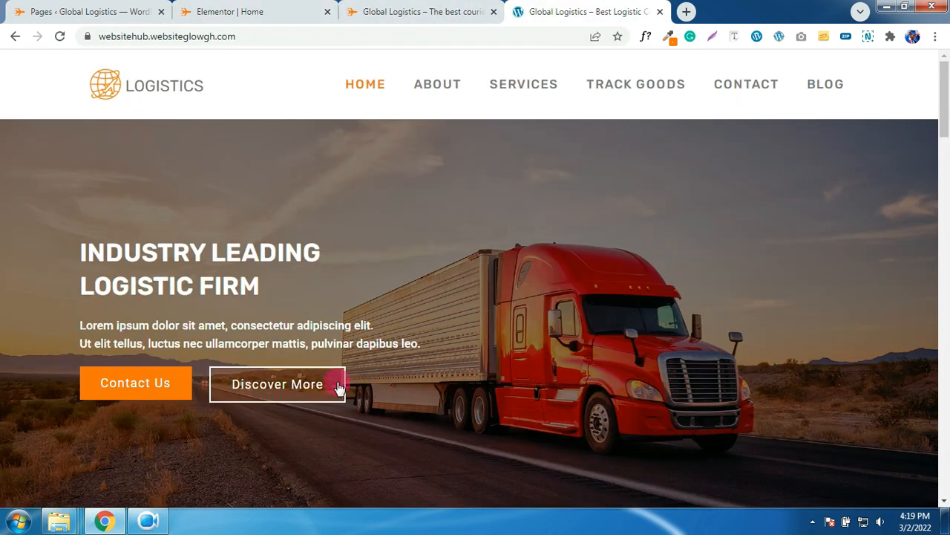
{"action": "scroll", "coordinate": [378, 361], "scroll_direction": "down", "scroll_amount": 5}
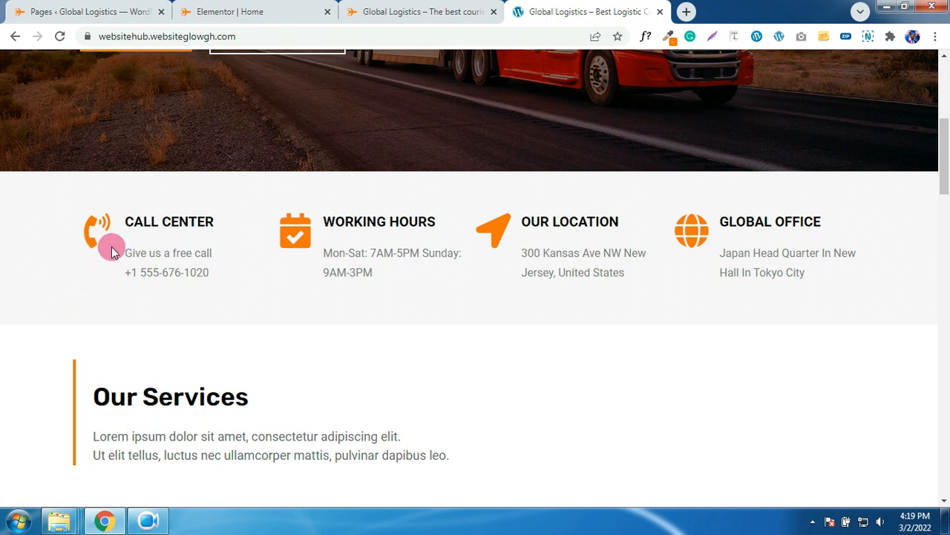
{"action": "left_click", "coordinate": [225, 7]}
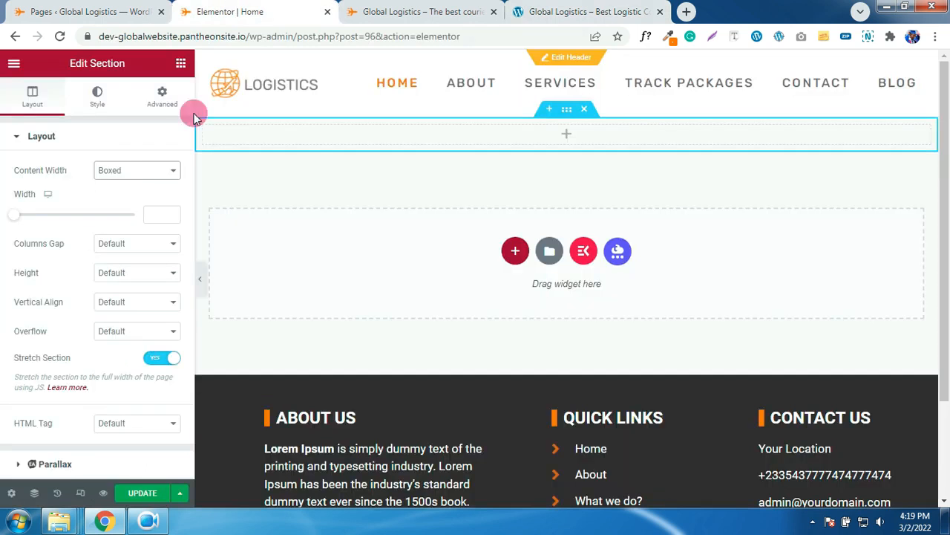
{"action": "left_click", "coordinate": [136, 175]}
{"action": "left_click", "coordinate": [136, 183]}
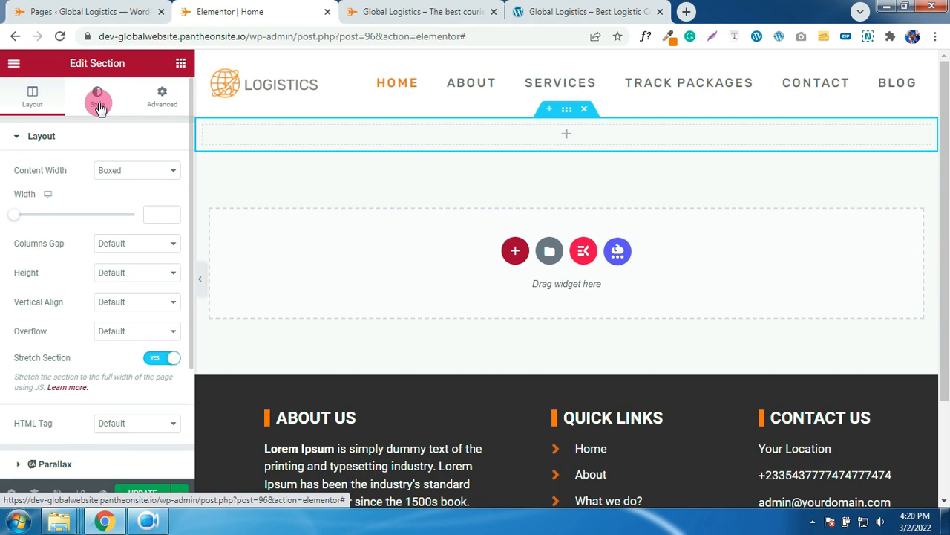
- Give the section a Min Height of 441 px with column position Middle
{"action": "left_click", "coordinate": [156, 102]}
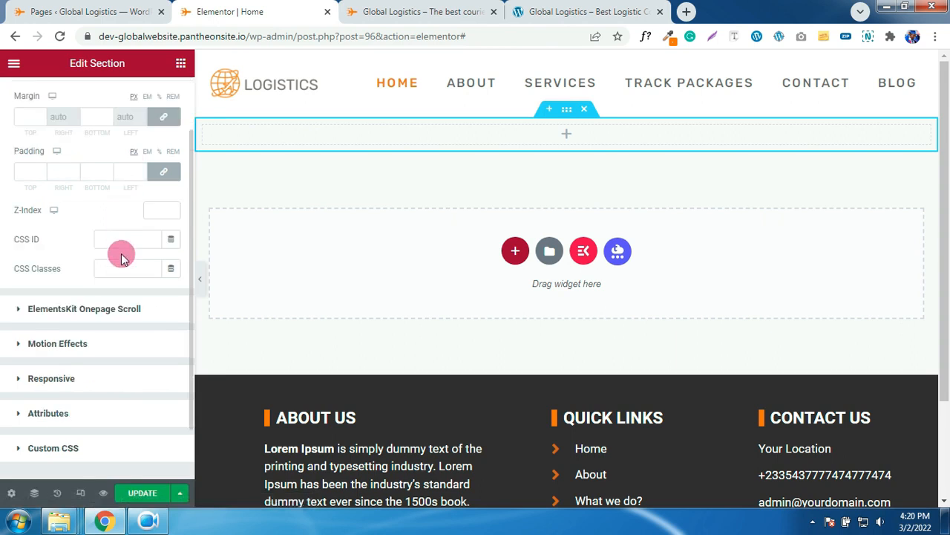
{"action": "scroll", "coordinate": [127, 241], "scroll_direction": "down", "scroll_amount": 2}
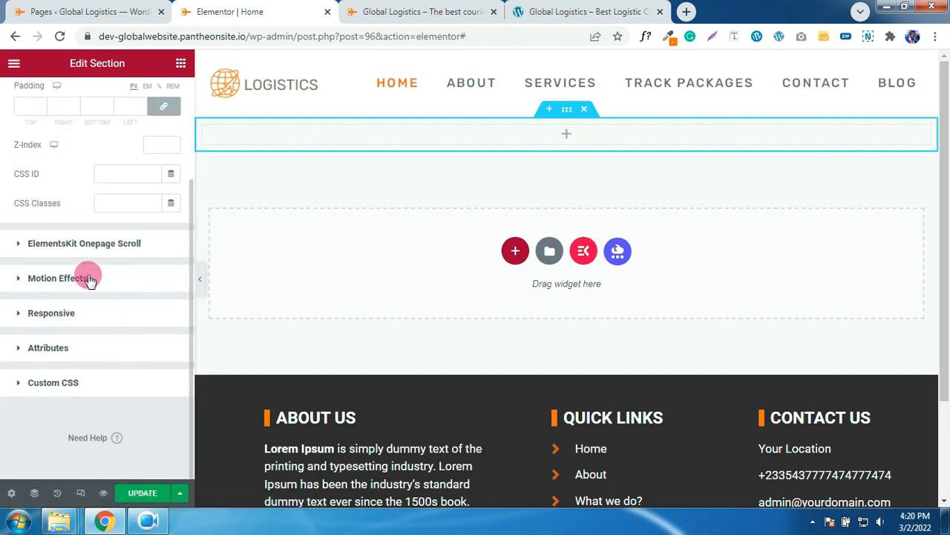
{"action": "scroll", "coordinate": [88, 278], "scroll_direction": "up", "scroll_amount": 3}
{"action": "left_click", "coordinate": [35, 104]}
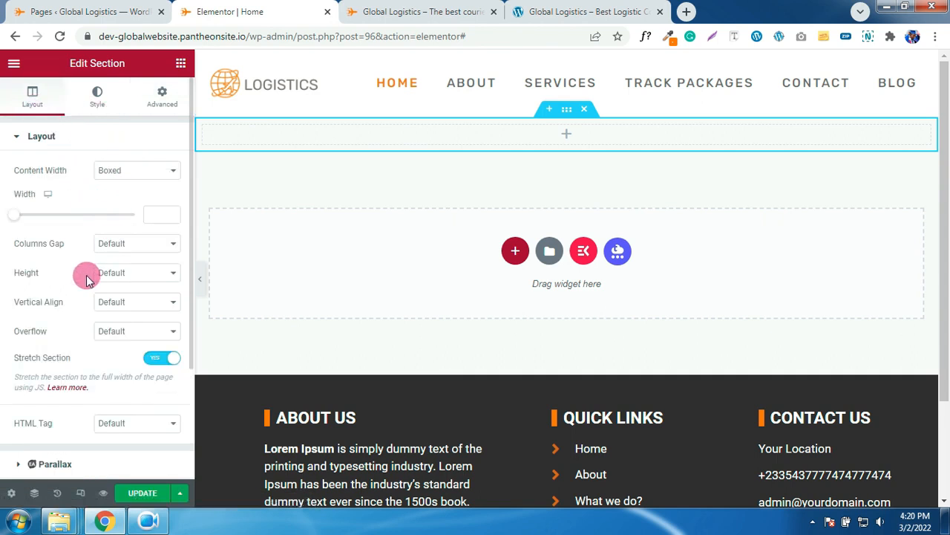
{"action": "left_click", "coordinate": [138, 275]}
{"action": "left_click", "coordinate": [119, 308]}
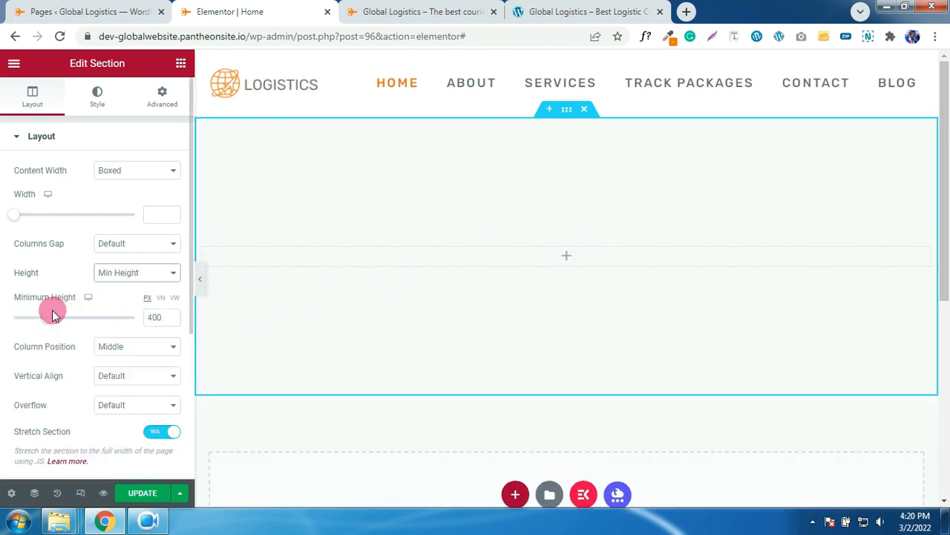
{"action": "mouse_move", "coordinate": [45, 318]}
{"action": "left_mouse_down"}
{"action": "mouse_move", "coordinate": [67, 320]}
{"action": "mouse_move", "coordinate": [23, 322]}
{"action": "mouse_move", "coordinate": [53, 319]}
{"action": "left_mouse_up"}
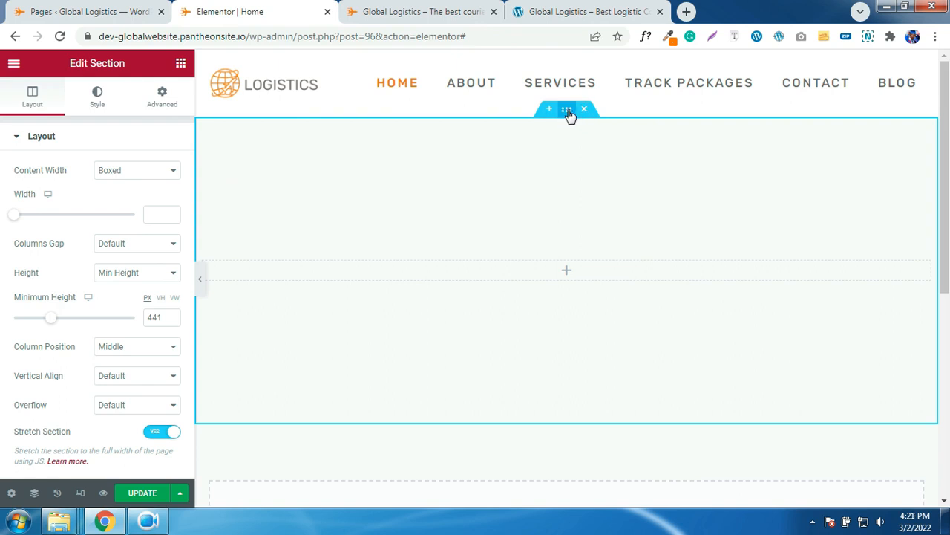
- Try red and blue Classic background colours on the section, then clear the colour
{"action": "left_click", "coordinate": [97, 98]}
{"action": "left_click", "coordinate": [169, 231]}
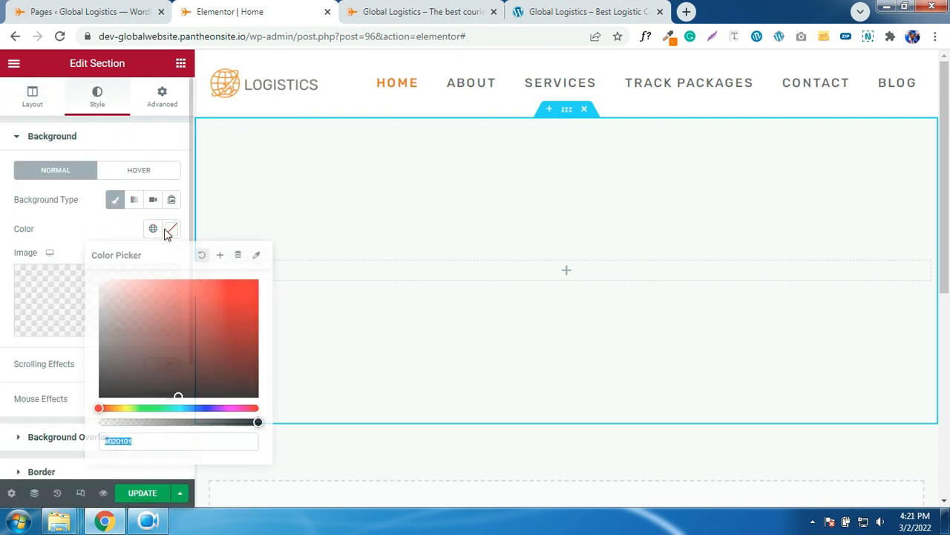
{"action": "left_click_drag", "start_coordinate": [219, 335], "coordinate": [127, 364]}
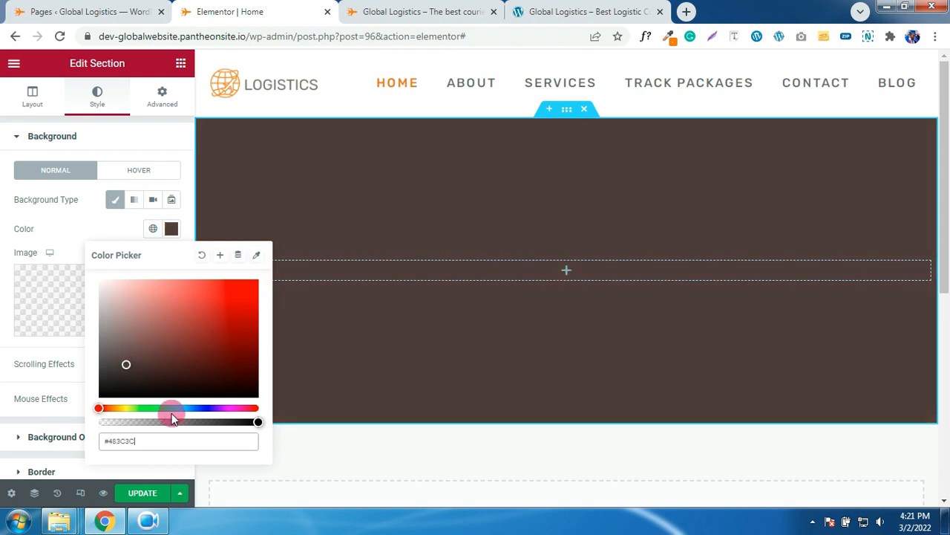
{"action": "left_click_drag", "start_coordinate": [161, 408], "coordinate": [200, 408]}
{"action": "left_click_drag", "start_coordinate": [178, 341], "coordinate": [202, 350]}
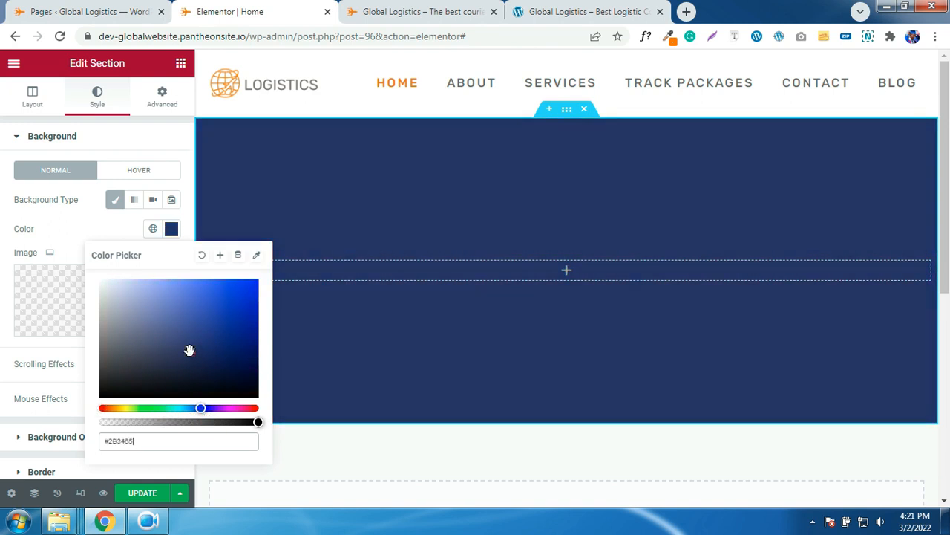
{"action": "left_click", "coordinate": [122, 235]}
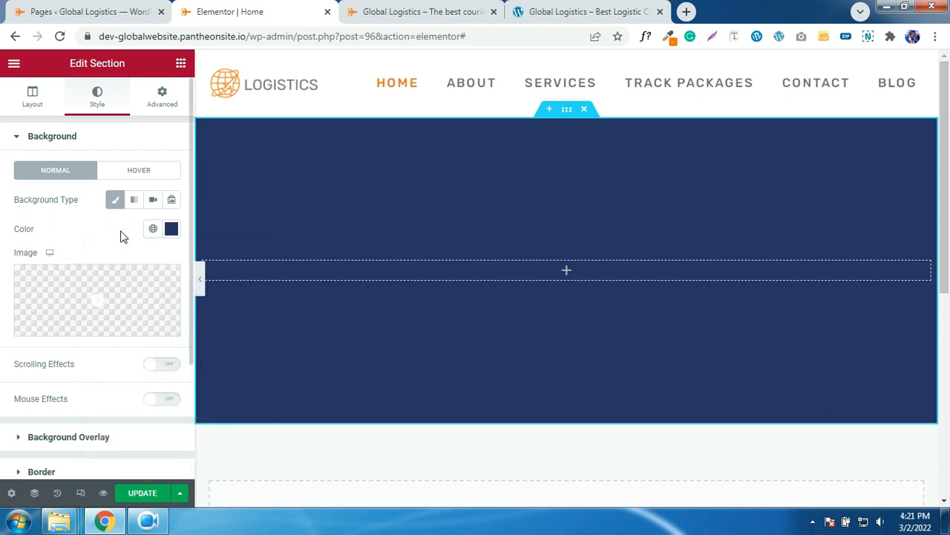
{"action": "left_click", "coordinate": [173, 233]}
{"action": "left_click", "coordinate": [200, 253]}
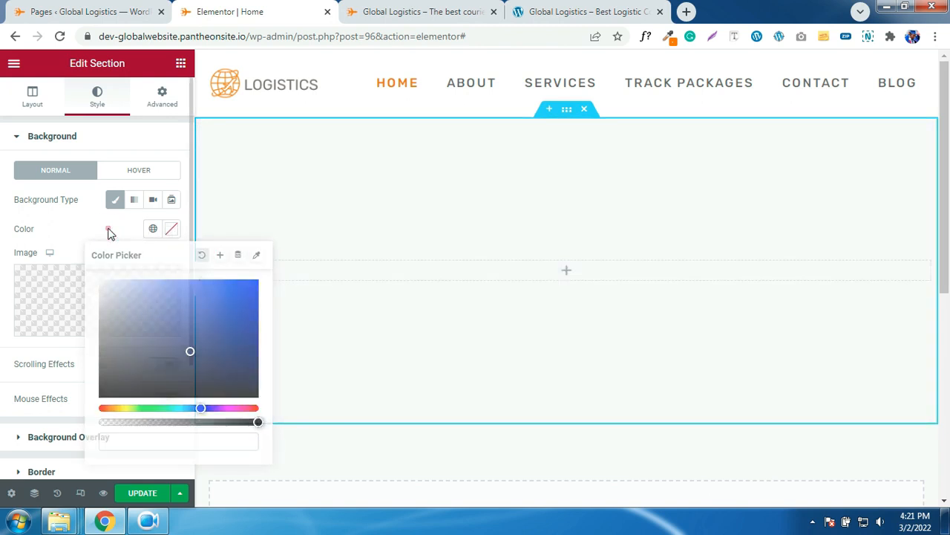
- Try a blue linear gradient background with second stop at 93 and a 150° angle
{"action": "left_click", "coordinate": [134, 200]}
{"action": "left_click", "coordinate": [168, 236]}
{"action": "left_click_drag", "start_coordinate": [195, 297], "coordinate": [227, 281]}
{"action": "left_click", "coordinate": [112, 230]}
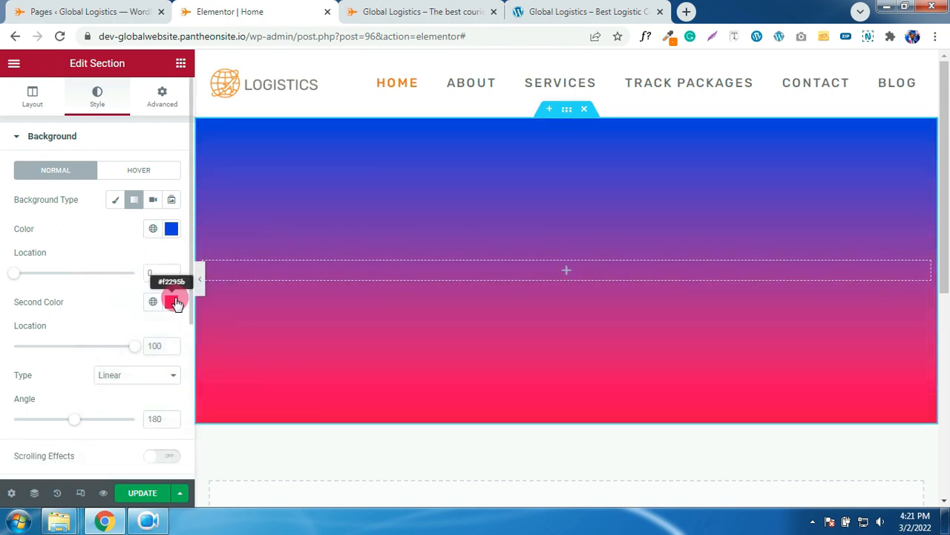
{"action": "left_click_drag", "start_coordinate": [15, 275], "coordinate": [34, 275]}
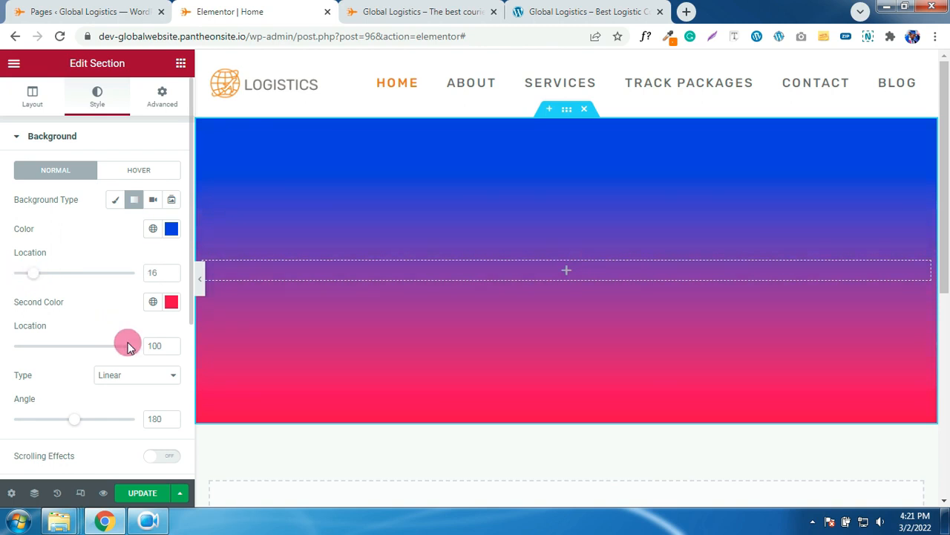
{"action": "mouse_move", "coordinate": [137, 352]}
{"action": "left_mouse_down"}
{"action": "mouse_move", "coordinate": [101, 354]}
{"action": "mouse_move", "coordinate": [129, 353]}
{"action": "left_mouse_up"}
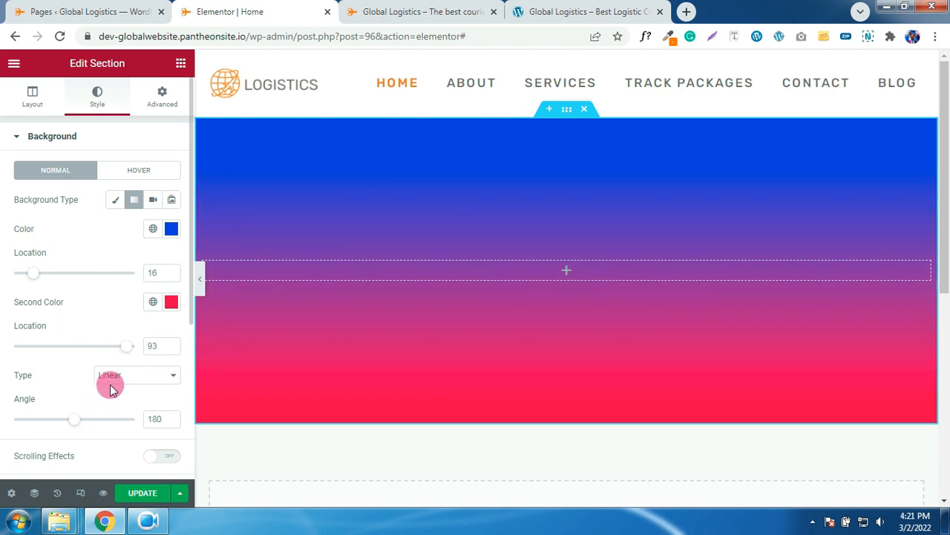
{"action": "left_click", "coordinate": [111, 379]}
{"action": "left_click", "coordinate": [111, 401]}
{"action": "left_click", "coordinate": [119, 379]}
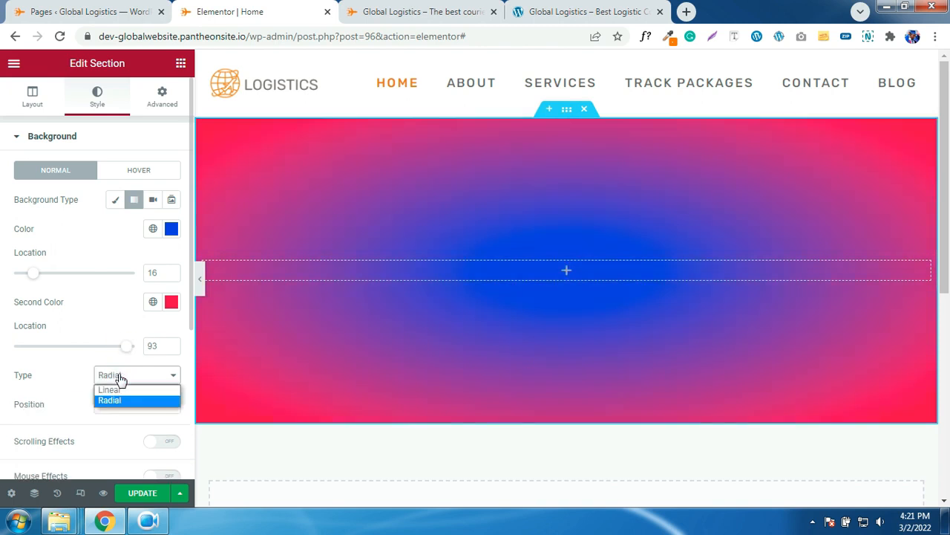
{"action": "left_click", "coordinate": [113, 390]}
{"action": "mouse_move", "coordinate": [73, 419]}
{"action": "left_mouse_down"}
{"action": "mouse_move", "coordinate": [82, 424]}
{"action": "mouse_move", "coordinate": [43, 424]}
{"action": "mouse_move", "coordinate": [65, 427]}
{"action": "left_mouse_up"}
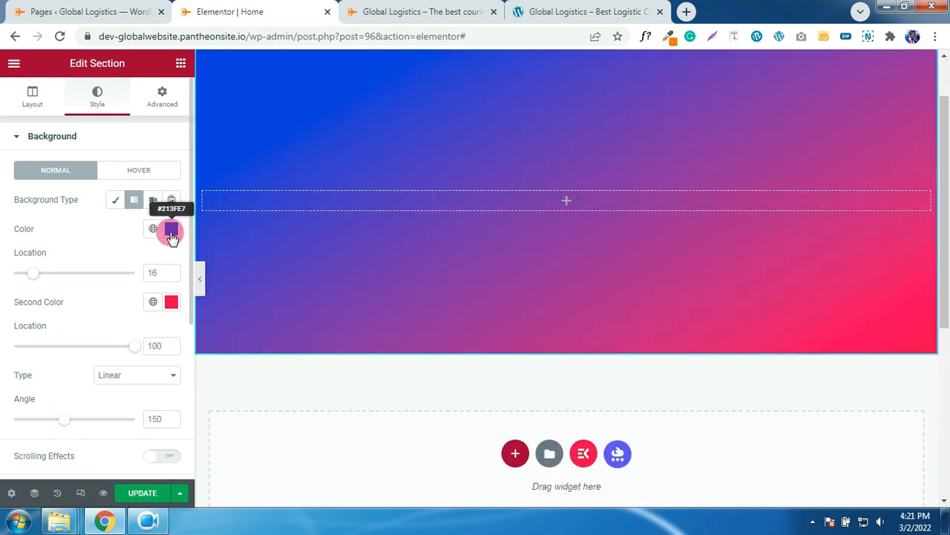
- Clear both gradient colours and switch the background type to Video
{"action": "left_click", "coordinate": [171, 231]}
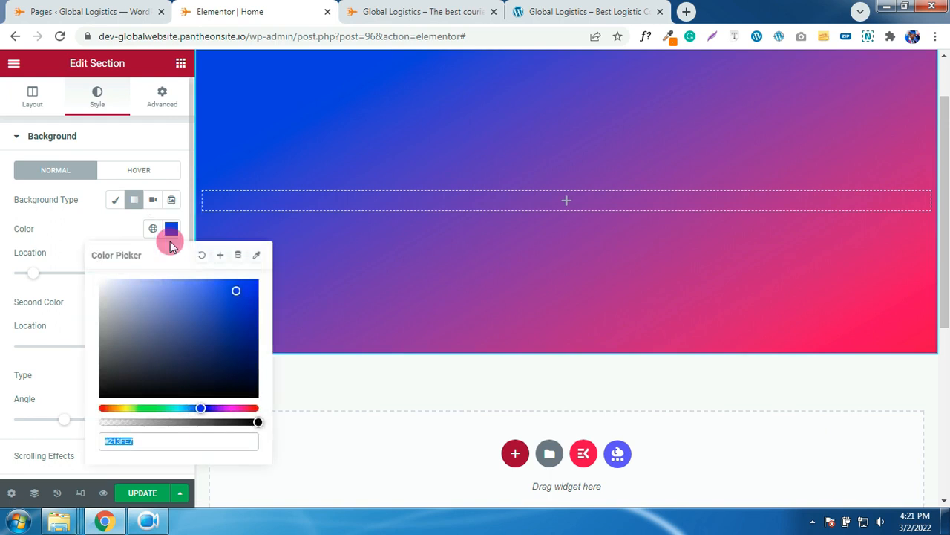
{"action": "left_click", "coordinate": [199, 254]}
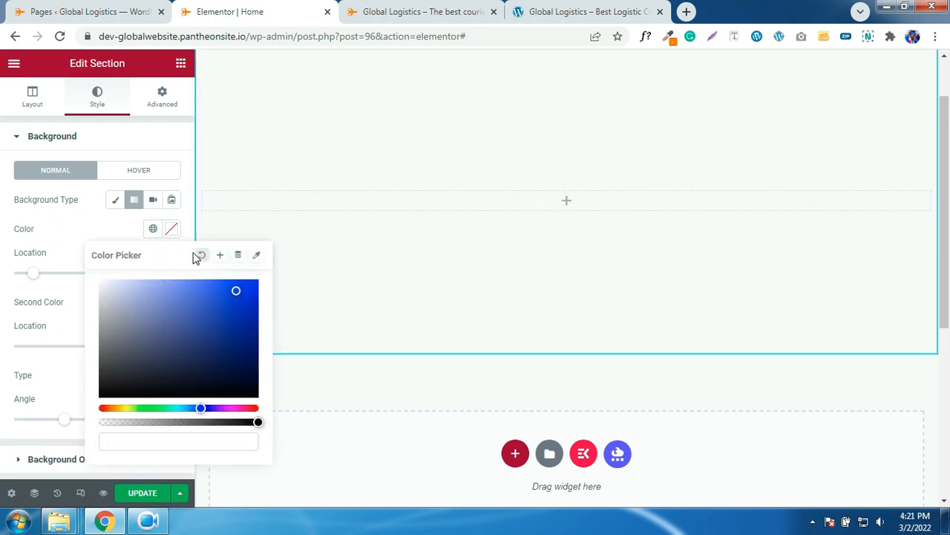
{"action": "left_click", "coordinate": [104, 239]}
{"action": "left_click", "coordinate": [171, 303]}
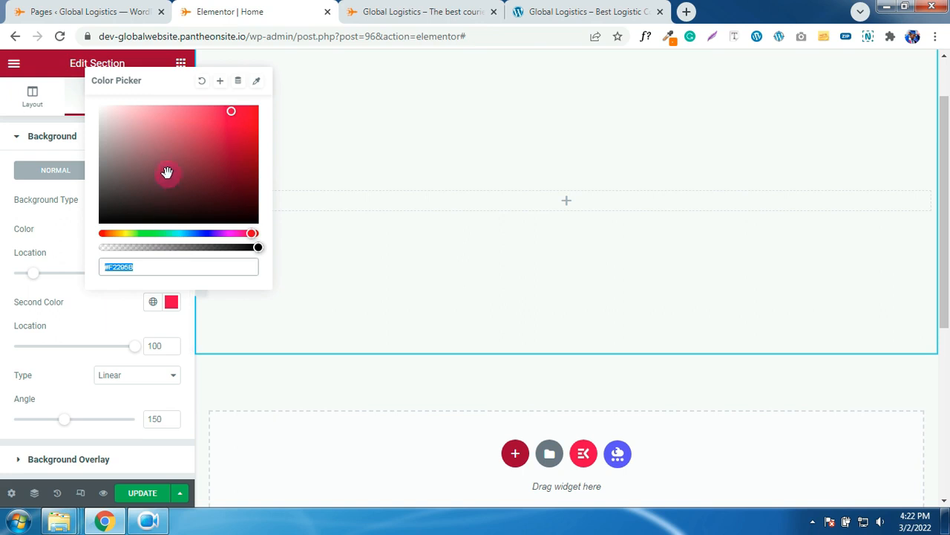
{"action": "left_click", "coordinate": [202, 80]}
{"action": "left_click", "coordinate": [78, 229]}
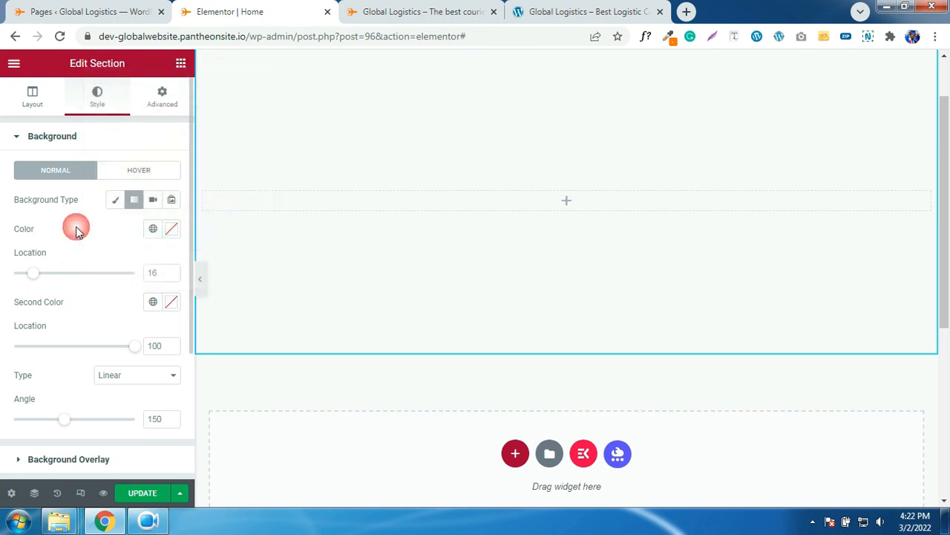
{"action": "left_click", "coordinate": [152, 200]}
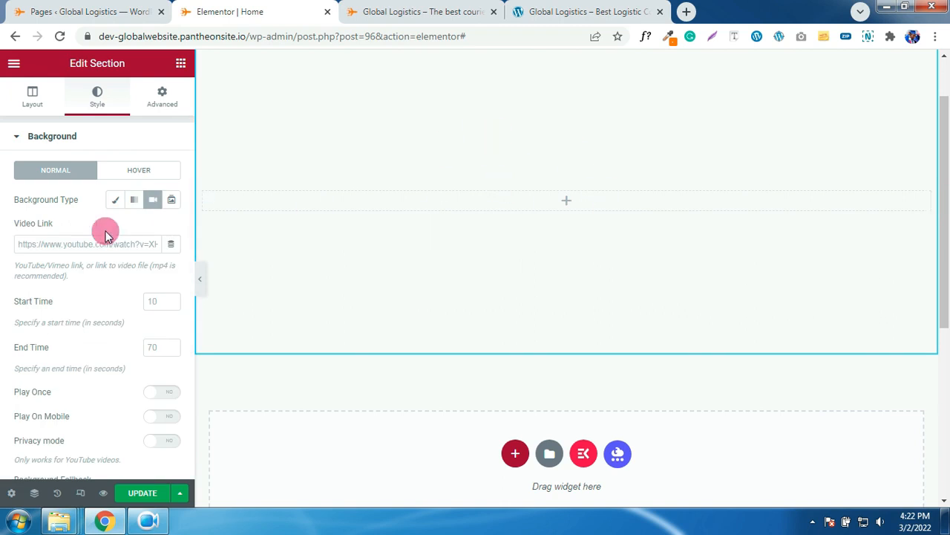
- Set a Classic background using the container yard photo from the Media Library
{"action": "left_click", "coordinate": [114, 204]}
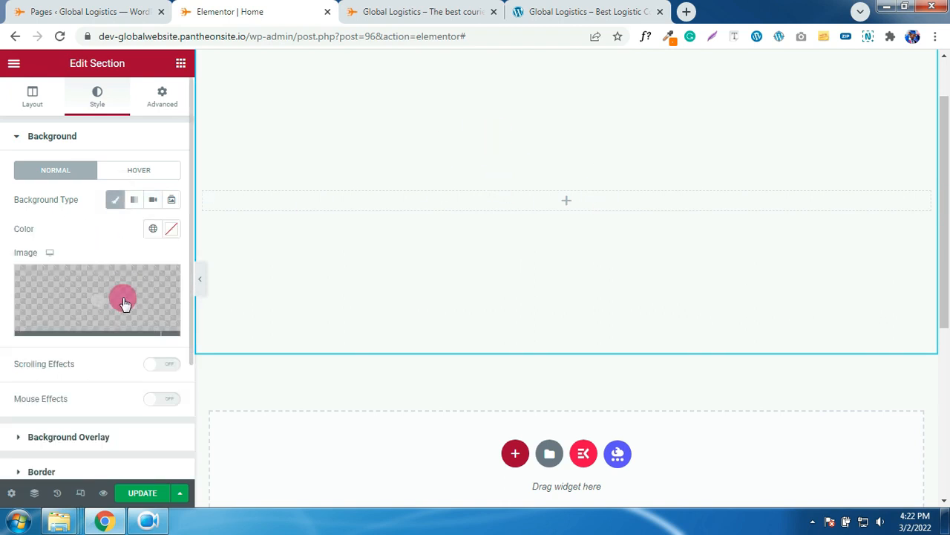
{"action": "left_click", "coordinate": [121, 297]}
{"action": "left_click", "coordinate": [251, 217]}
{"action": "left_click", "coordinate": [884, 465]}
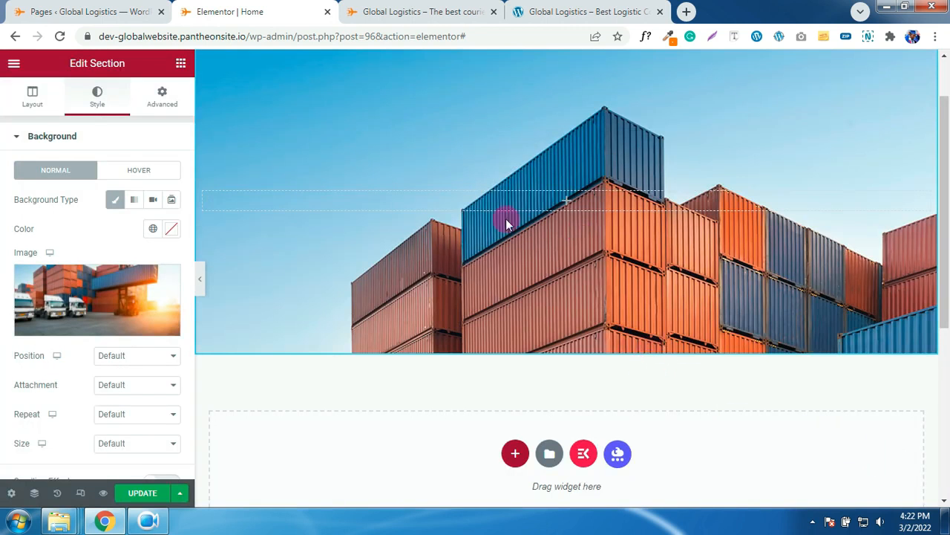
- Set the background image to Center Center, No-repeat and Cover
{"action": "left_click", "coordinate": [158, 355]}
{"action": "left_click", "coordinate": [124, 381]}
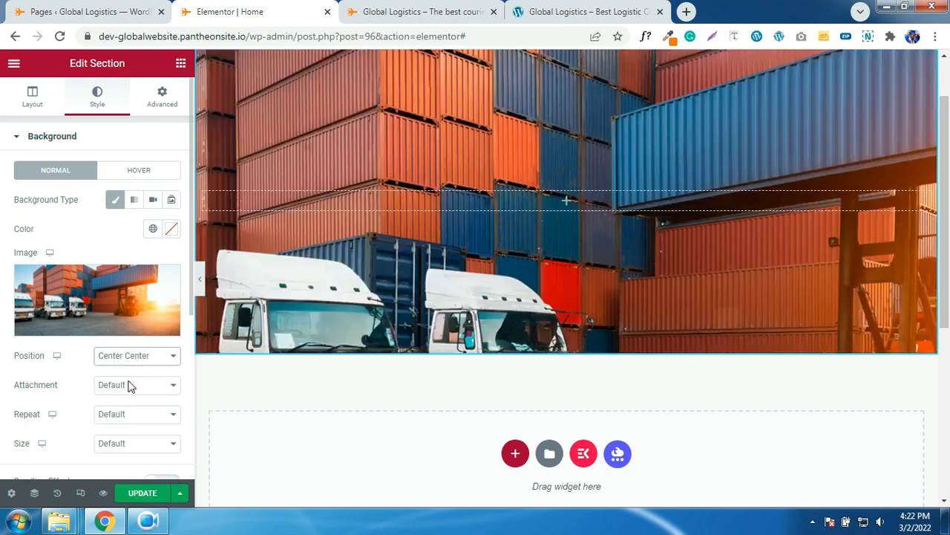
{"action": "left_click", "coordinate": [123, 421]}
{"action": "left_click", "coordinate": [124, 439]}
{"action": "left_click", "coordinate": [121, 417]}
{"action": "left_click", "coordinate": [122, 440]}
{"action": "left_click", "coordinate": [123, 443]}
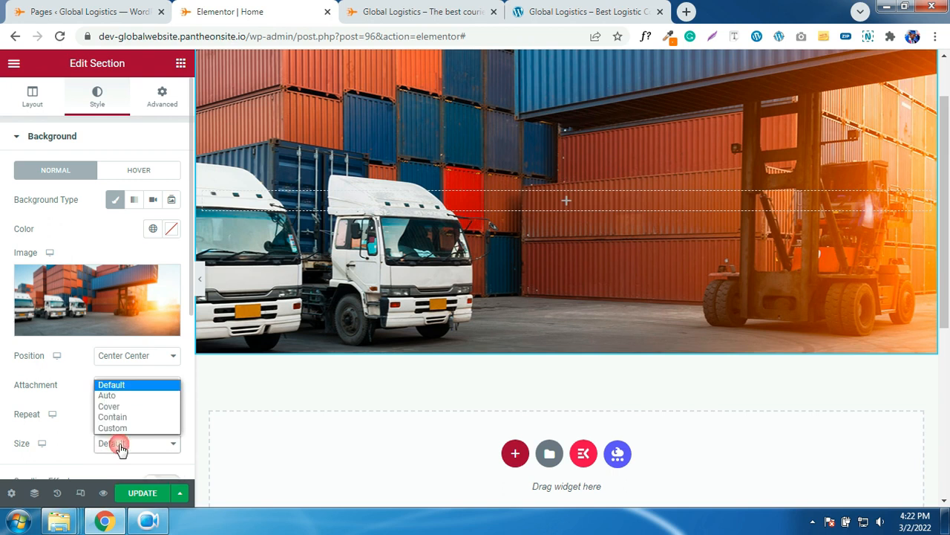
{"action": "left_click", "coordinate": [112, 408]}
{"action": "scroll", "coordinate": [628, 241], "scroll_direction": "up", "scroll_amount": 2}
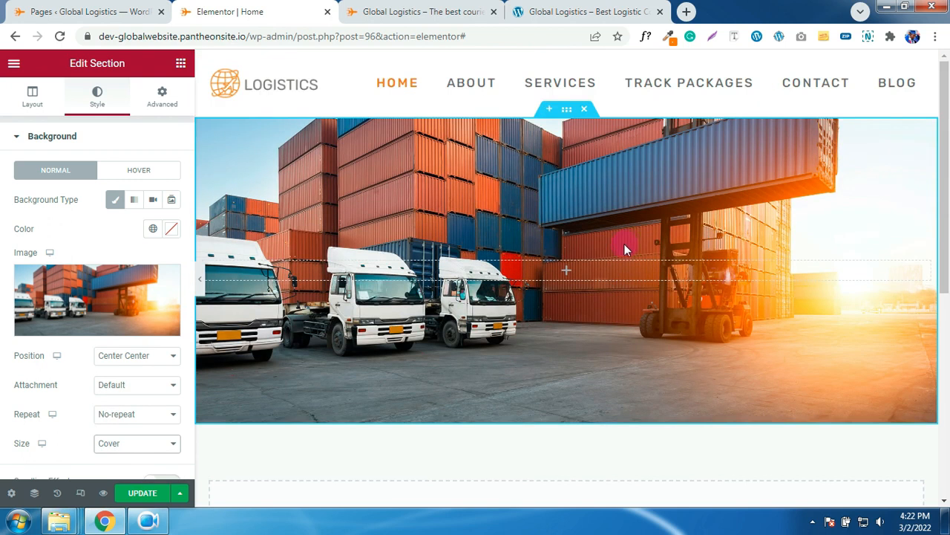
{"action": "left_click", "coordinate": [179, 65]}
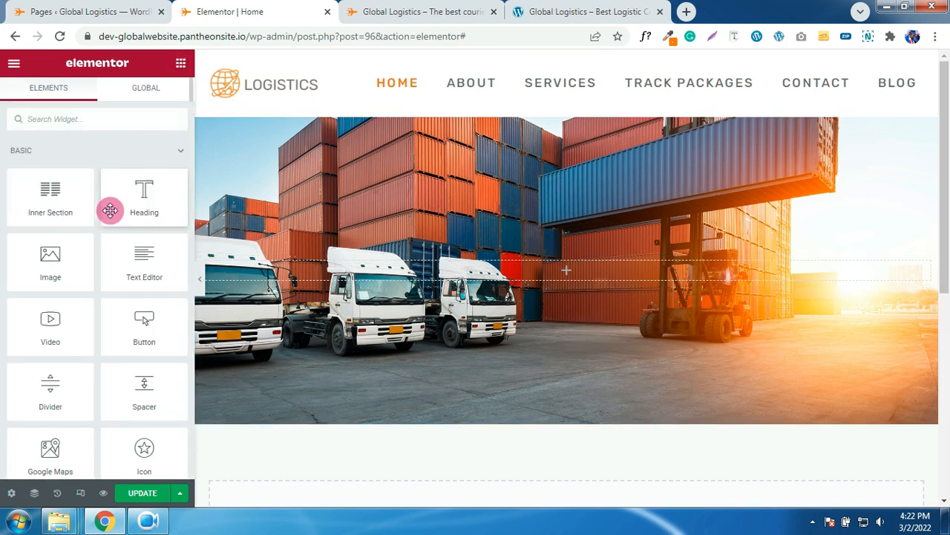
- Add a Heading widget to the hero and make its text white
{"action": "left_click_drag", "start_coordinate": [124, 197], "coordinate": [177, 269]}
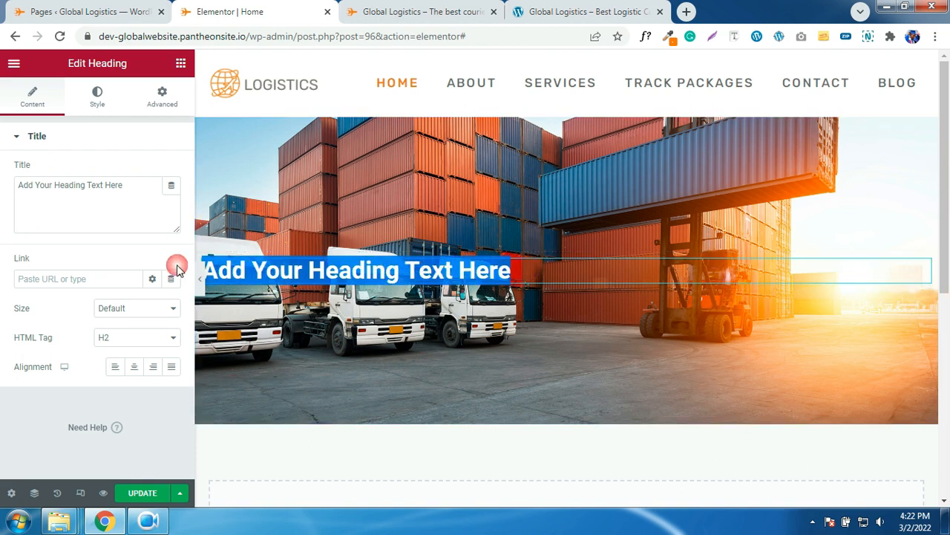
{"action": "triple_click", "coordinate": [509, 273]}
{"action": "left_click", "coordinate": [96, 107]}
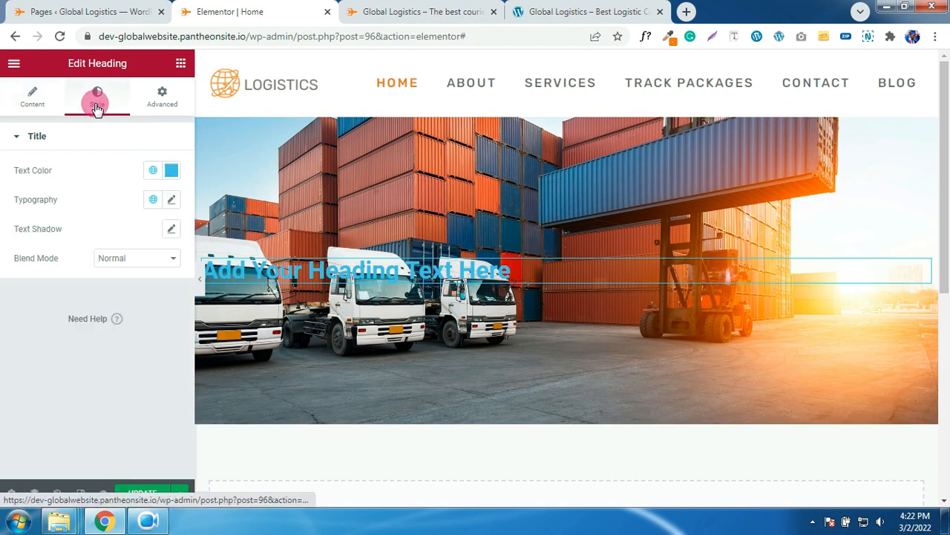
{"action": "left_click", "coordinate": [31, 108]}
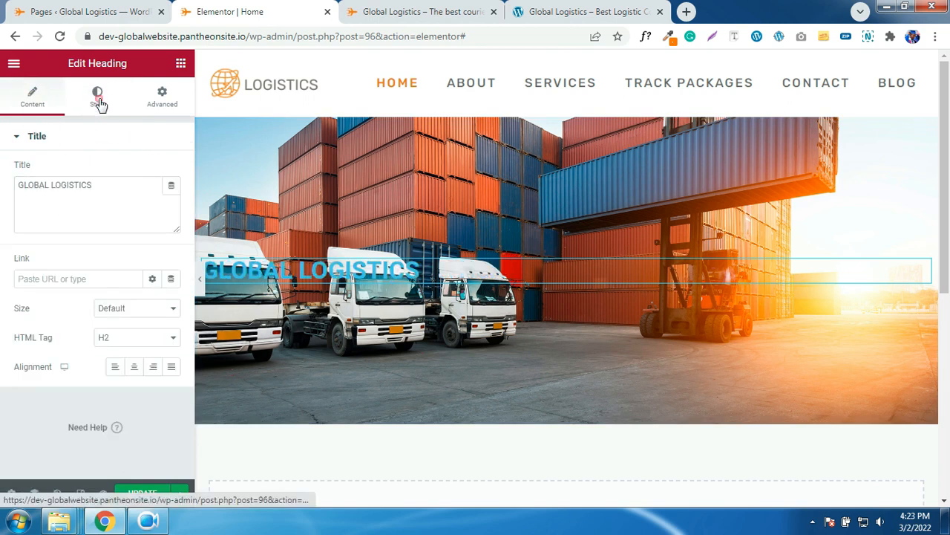
{"action": "left_click", "coordinate": [98, 104]}
{"action": "left_click", "coordinate": [172, 171]}
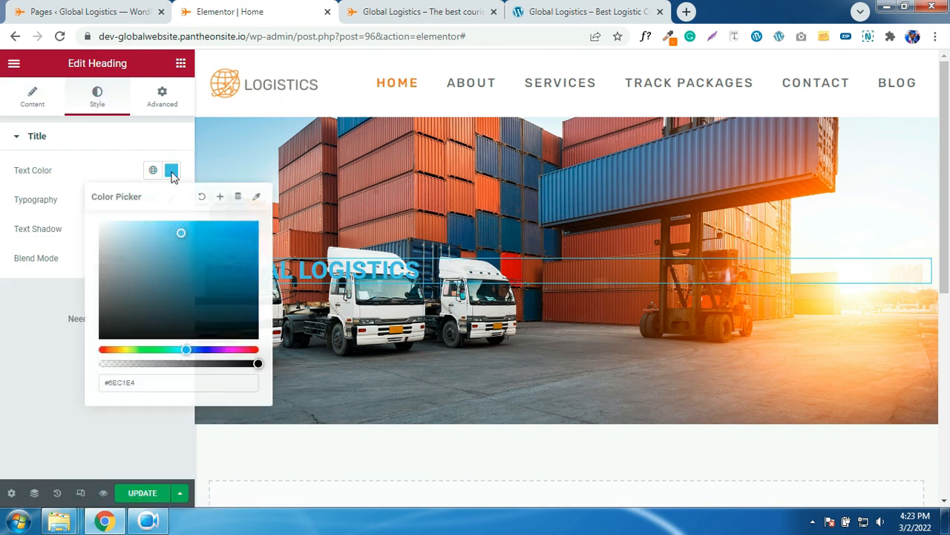
{"action": "left_click_drag", "start_coordinate": [149, 233], "coordinate": [73, 199]}
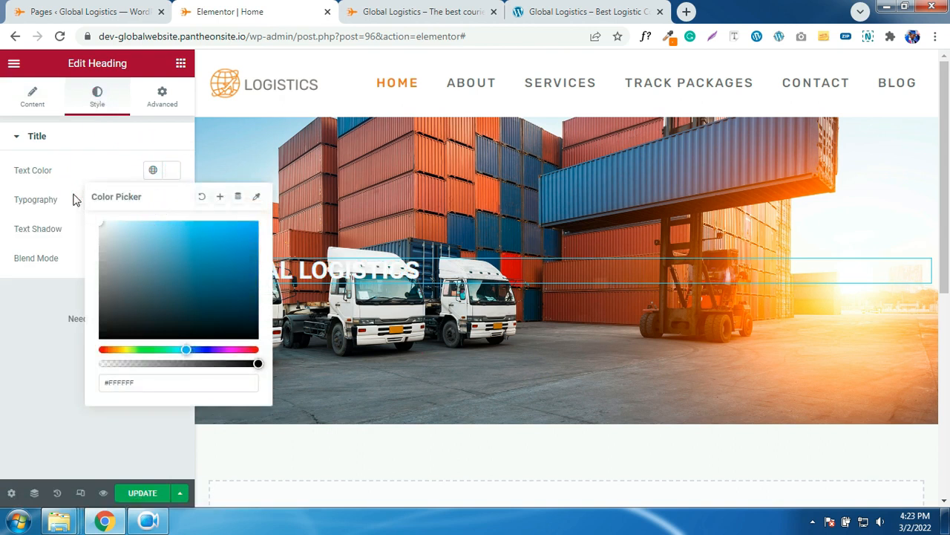
{"action": "left_click", "coordinate": [89, 165]}
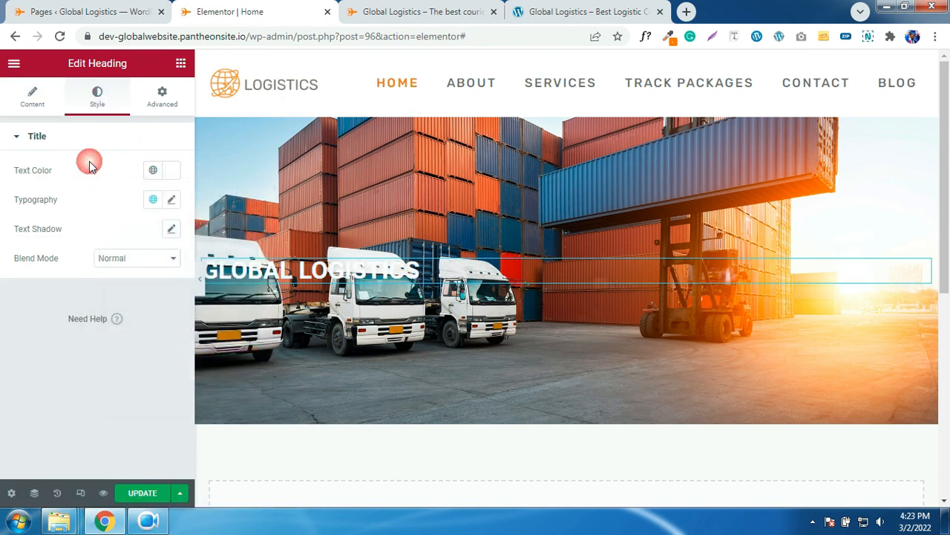
- Enlarge the heading's font size in its Typography settings
{"action": "left_click", "coordinate": [174, 202]}
{"action": "left_click", "coordinate": [165, 308]}
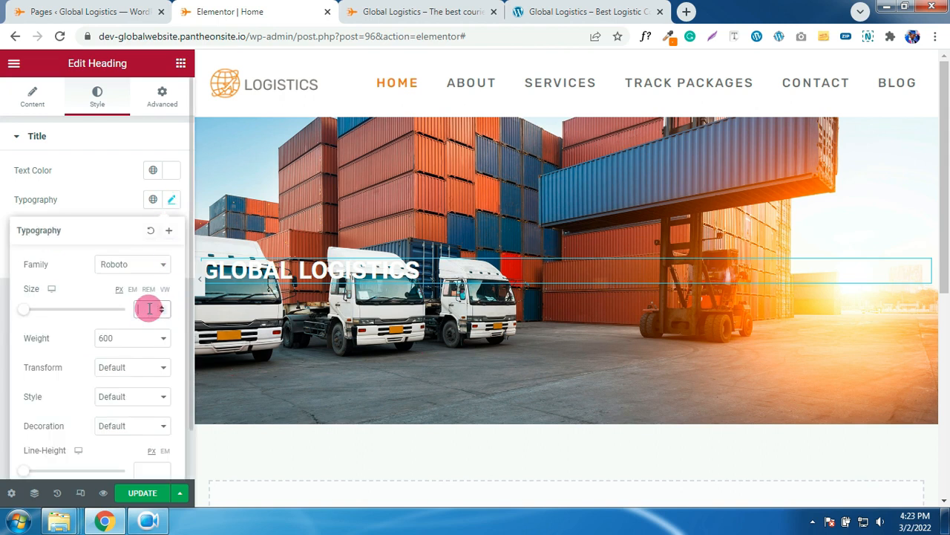
{"action": "type", "text": "25"}
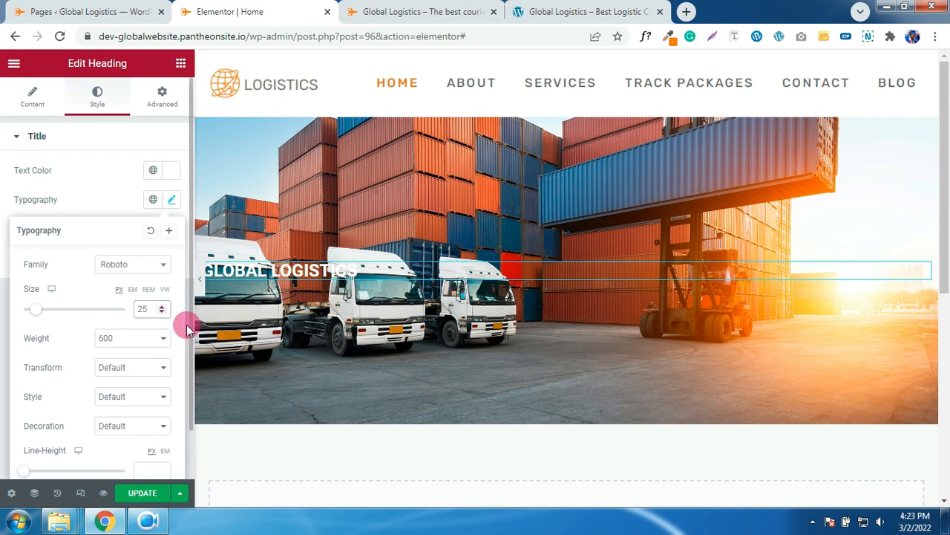
{"action": "left_click_drag", "start_coordinate": [35, 312], "coordinate": [53, 314]}
{"action": "left_click", "coordinate": [95, 174]}
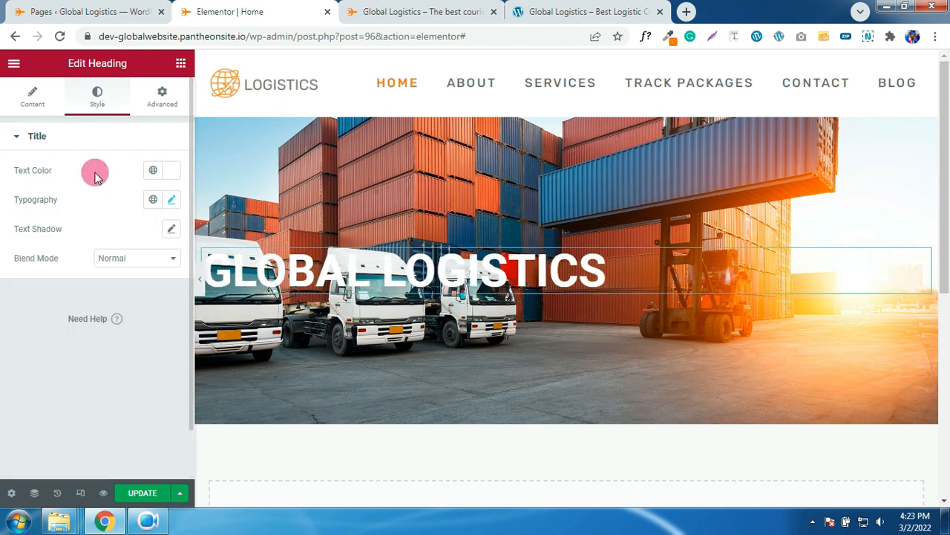
- Set the heading's font weight to 800 and centre-align it
{"action": "left_click", "coordinate": [171, 200]}
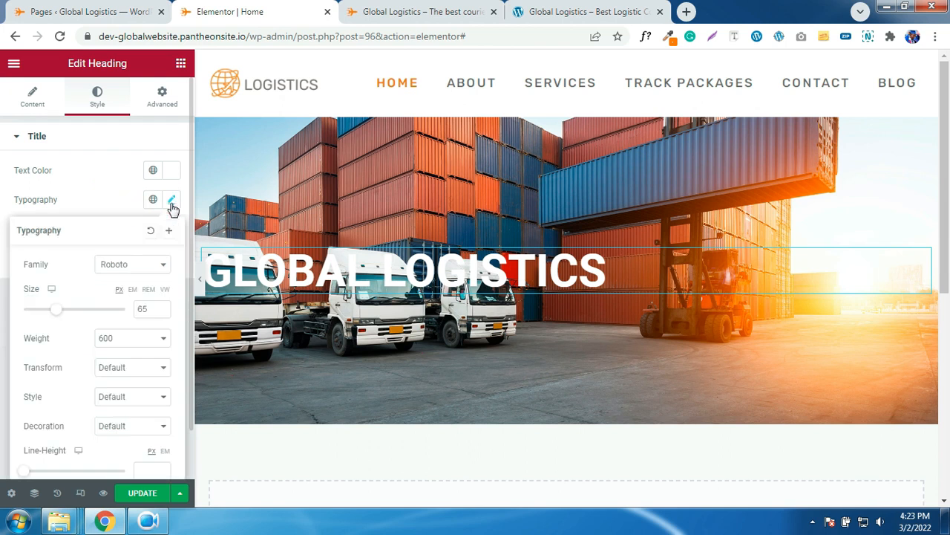
{"action": "left_click", "coordinate": [147, 340]}
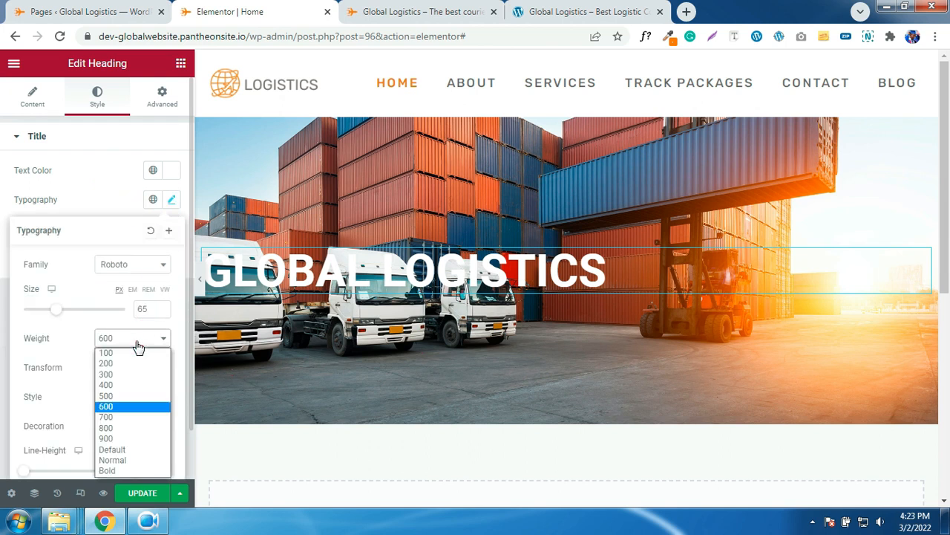
{"action": "left_click", "coordinate": [112, 427]}
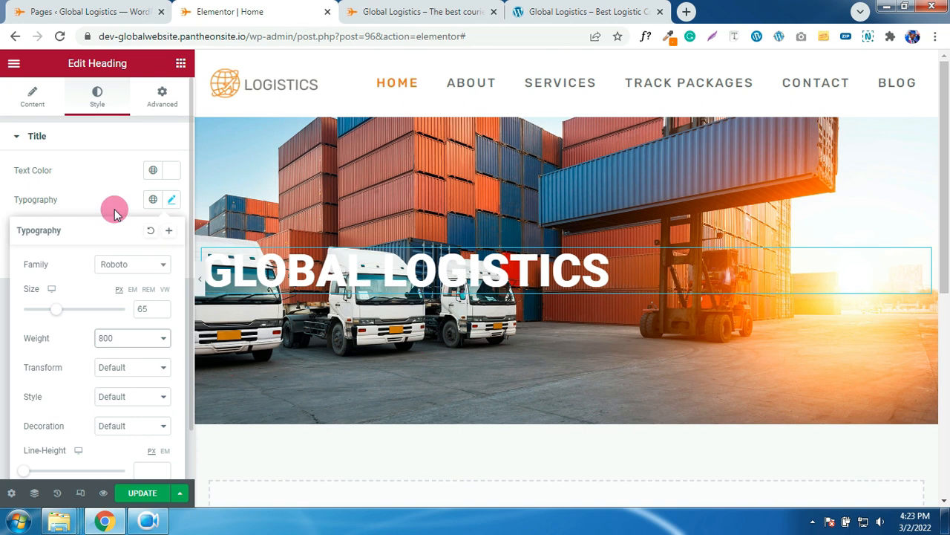
{"action": "left_click", "coordinate": [113, 205]}
{"action": "left_click", "coordinate": [36, 106]}
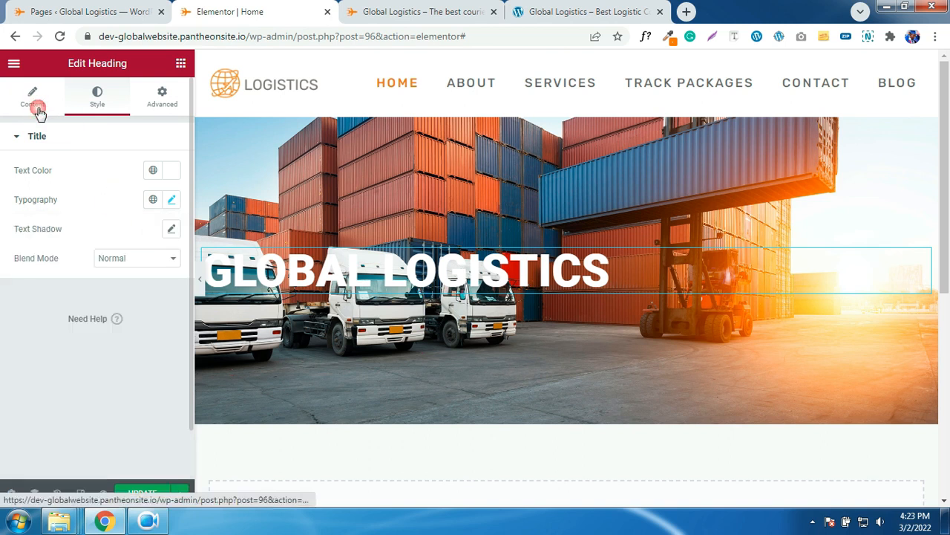
{"action": "left_click", "coordinate": [136, 360]}
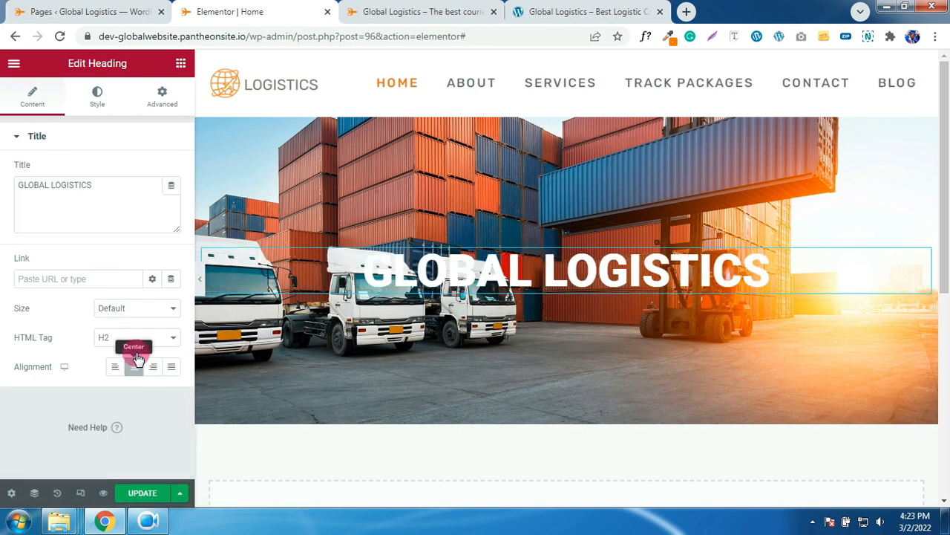
{"action": "left_click", "coordinate": [110, 145]}
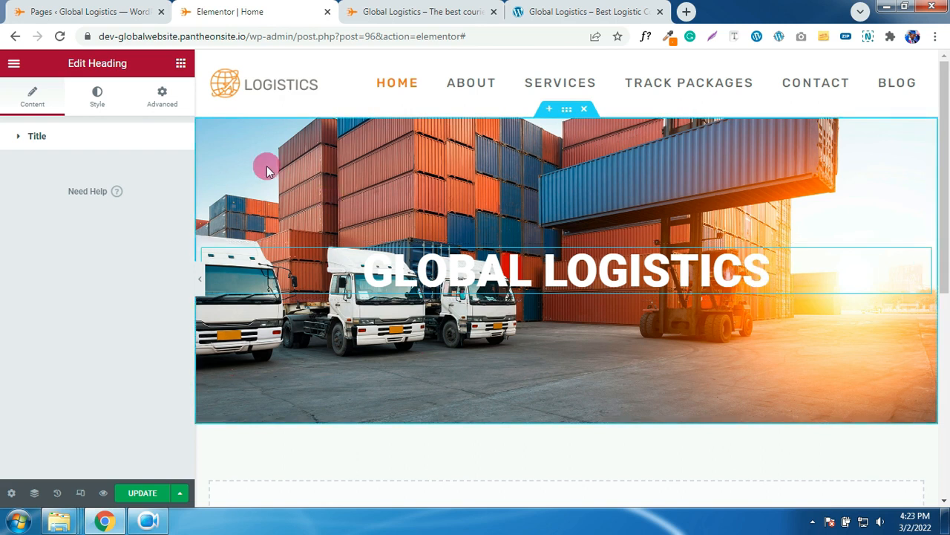
- Add a Classic black #000000 overlay at 0.68 opacity over the hero photo
{"action": "left_click", "coordinate": [759, 269]}
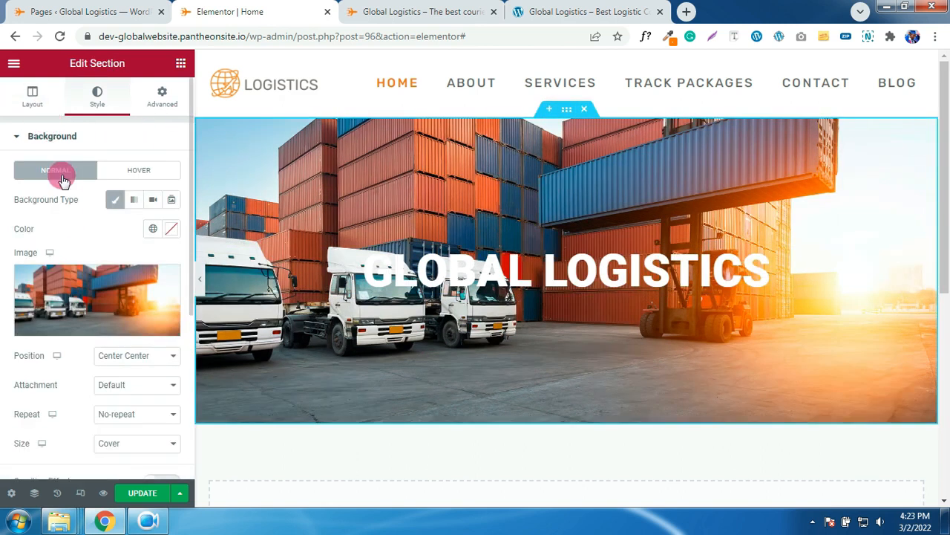
{"action": "scroll", "coordinate": [83, 280], "scroll_direction": "down", "scroll_amount": 2}
{"action": "scroll", "coordinate": [81, 284], "scroll_direction": "down", "scroll_amount": 1}
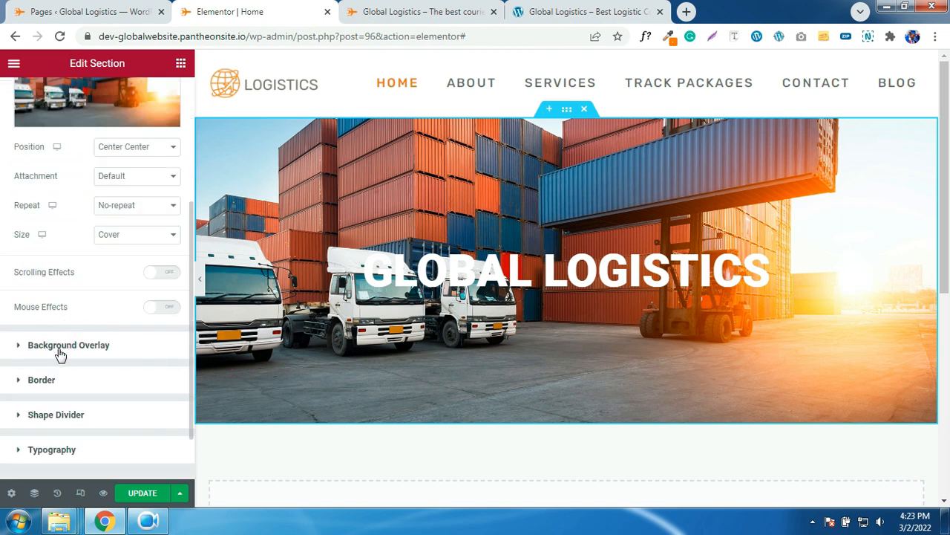
{"action": "left_click", "coordinate": [59, 352]}
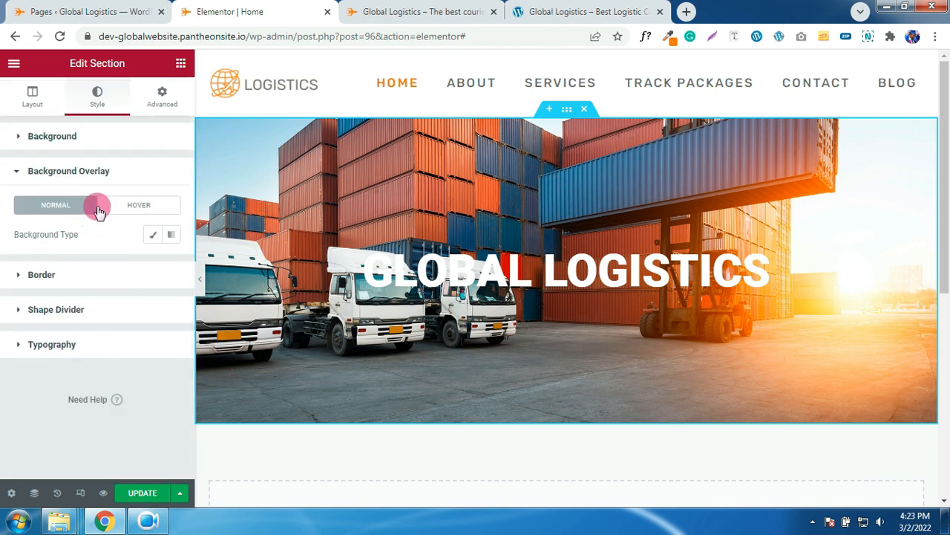
{"action": "left_click", "coordinate": [153, 236]}
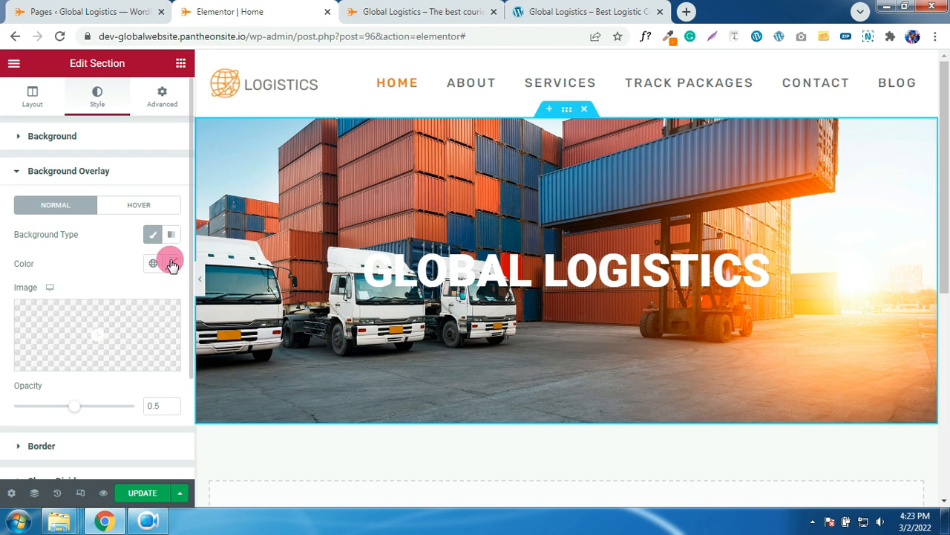
{"action": "left_click", "coordinate": [171, 263]}
{"action": "left_click_drag", "start_coordinate": [126, 329], "coordinate": [90, 467]}
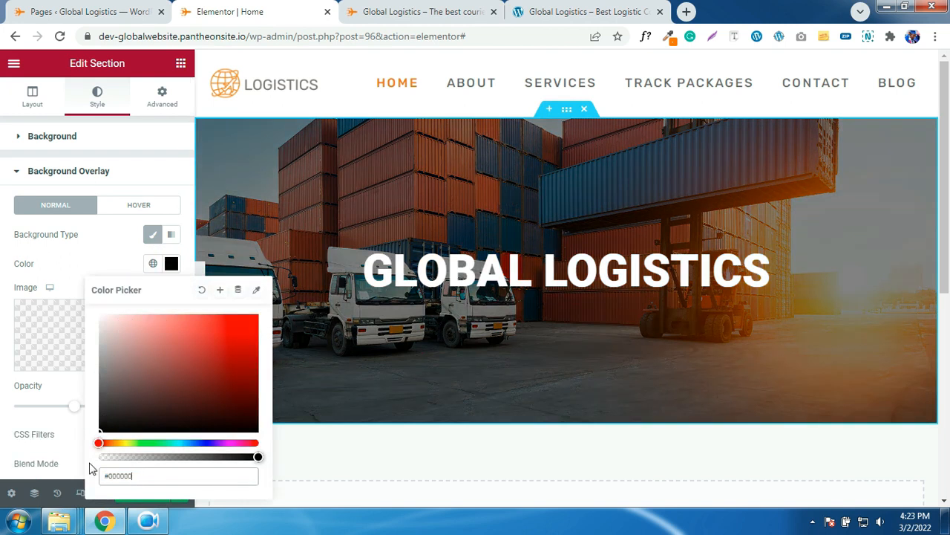
{"action": "left_click", "coordinate": [68, 265]}
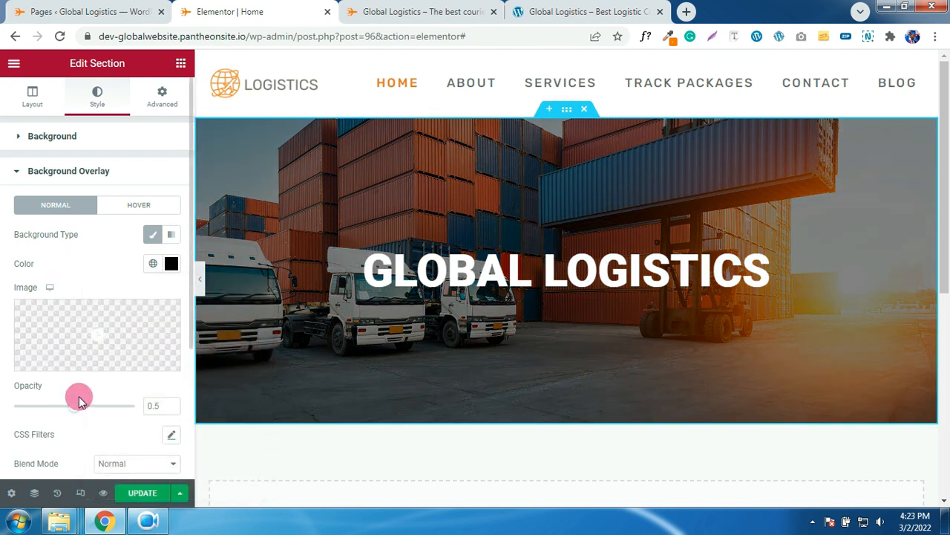
{"action": "left_click_drag", "start_coordinate": [80, 413], "coordinate": [102, 422]}
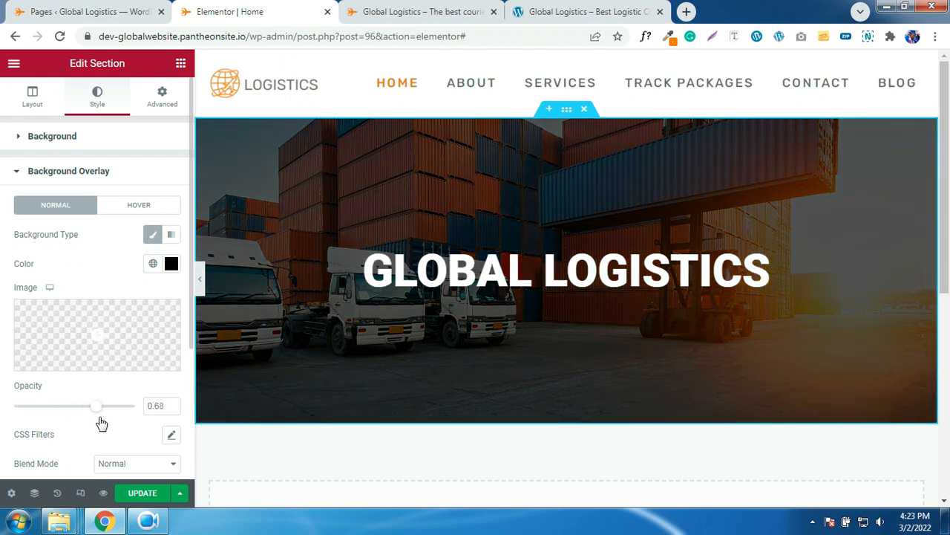
{"action": "left_click", "coordinate": [162, 98]}
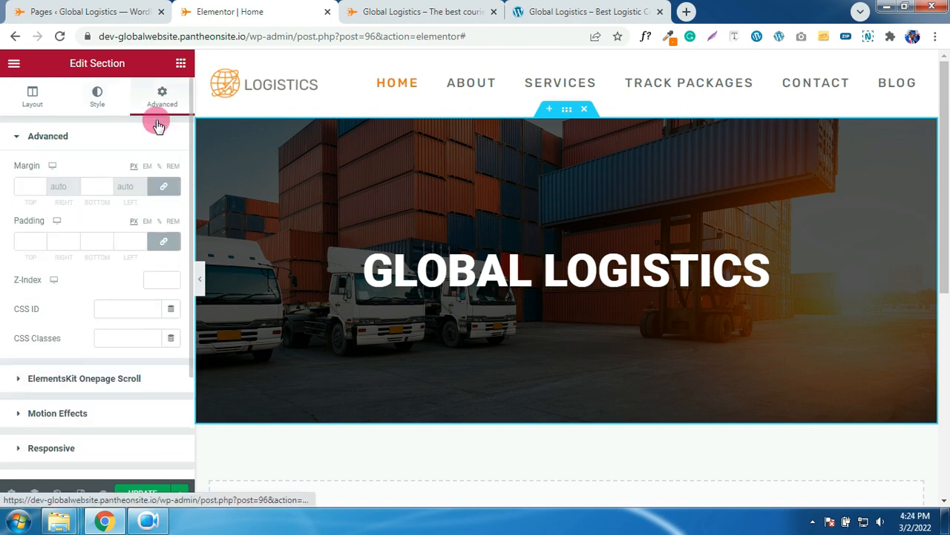
- Give the heading a slow Fade In Up entrance and drag a Button widget below it
{"action": "left_click", "coordinate": [57, 414]}
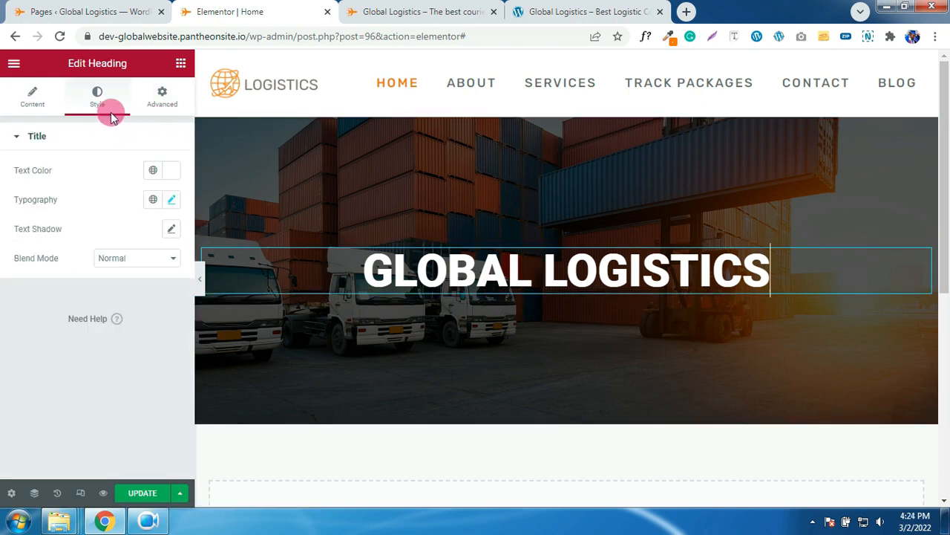
{"action": "left_click", "coordinate": [173, 99]}
{"action": "scroll", "coordinate": [82, 375], "scroll_direction": "down", "scroll_amount": 1}
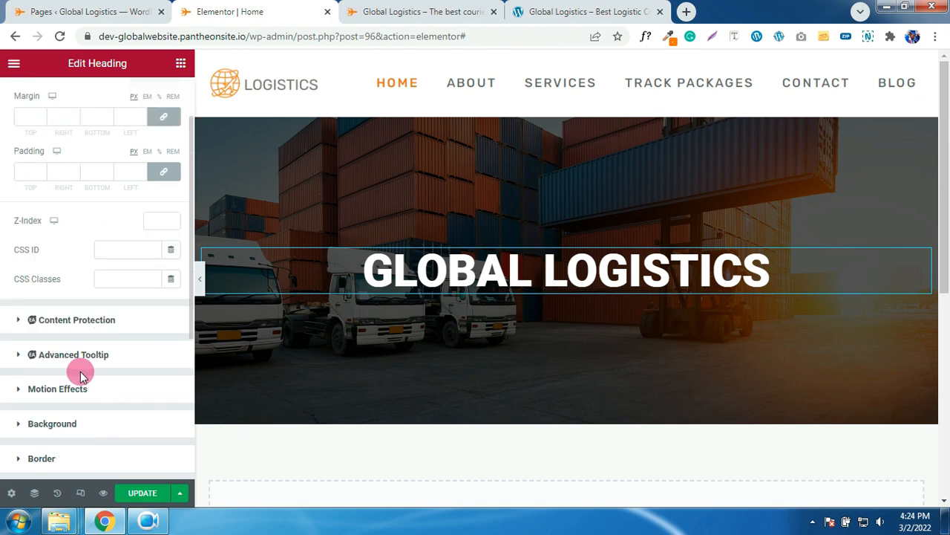
{"action": "left_click", "coordinate": [63, 392]}
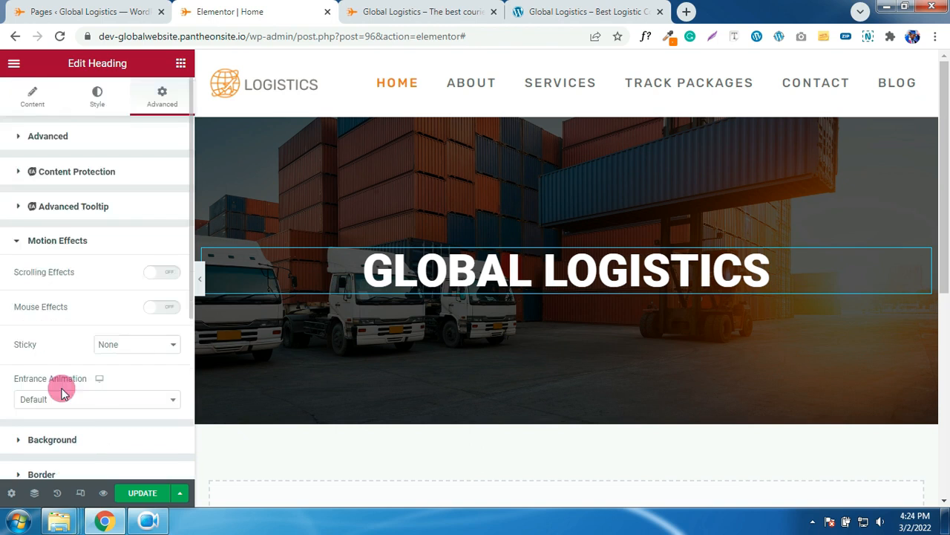
{"action": "left_click", "coordinate": [88, 401]}
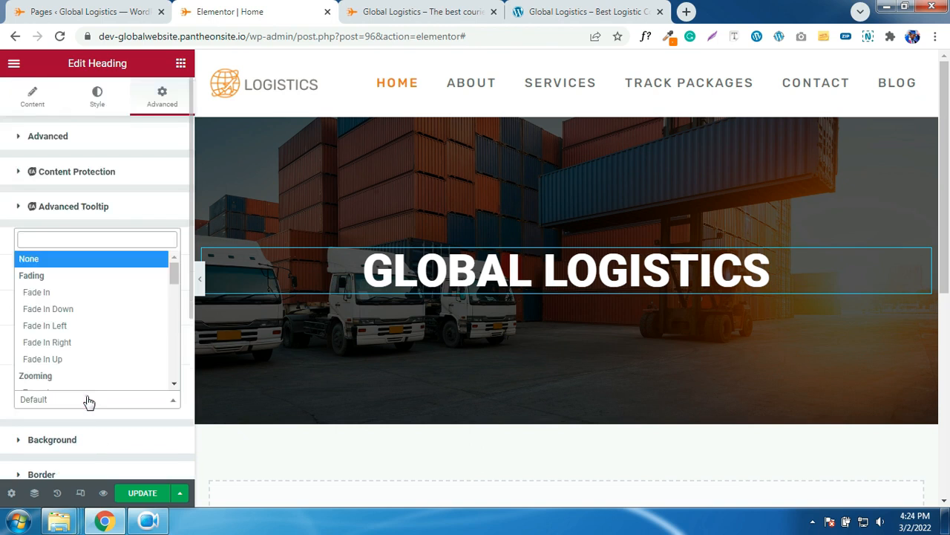
{"action": "left_click", "coordinate": [57, 360]}
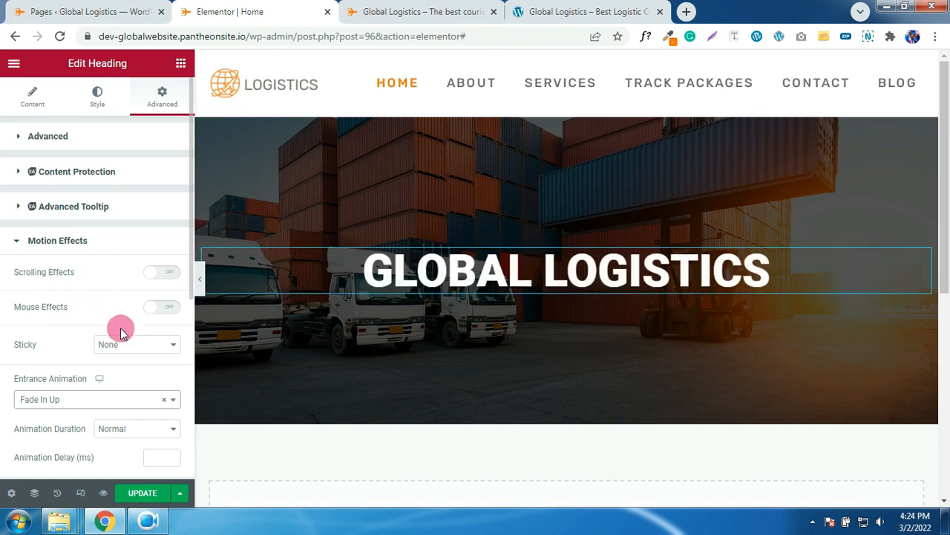
{"action": "left_click", "coordinate": [123, 431]}
{"action": "left_click", "coordinate": [116, 443]}
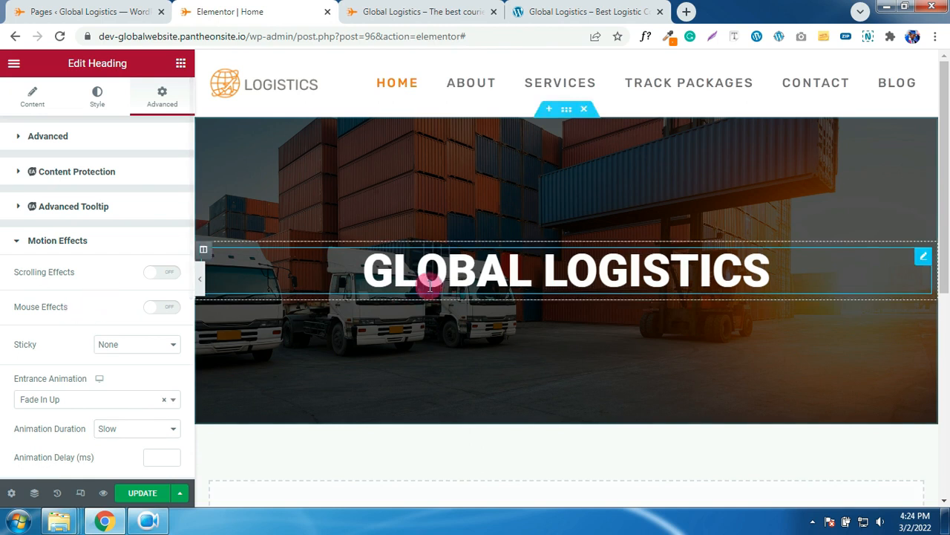
{"action": "left_click", "coordinate": [181, 64]}
{"action": "left_click_drag", "start_coordinate": [143, 325], "coordinate": [500, 283]}
- Make the button a centred, Medium CONTACT US with a circled arrow icon after the label
{"action": "triple_click", "coordinate": [96, 194]}
{"action": "type", "text": "CONTACT US"}
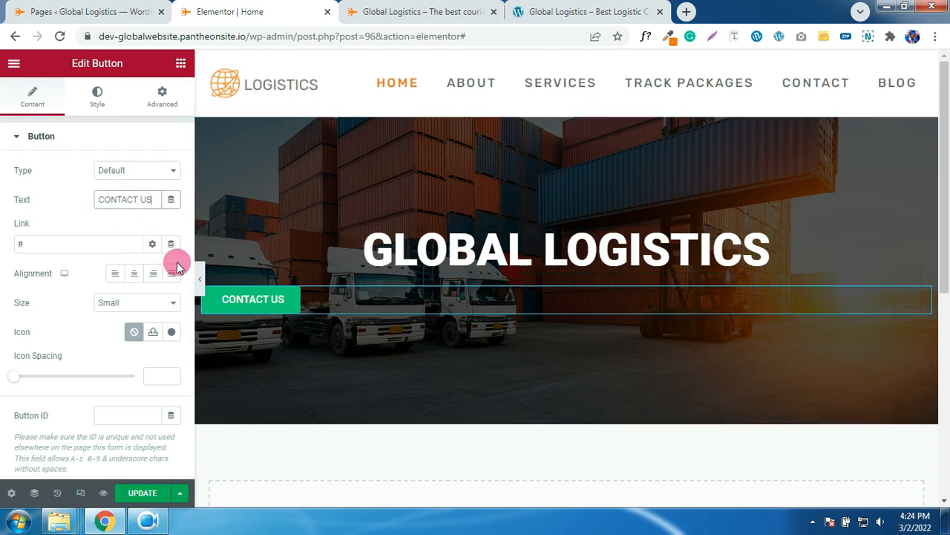
{"action": "left_click", "coordinate": [135, 273]}
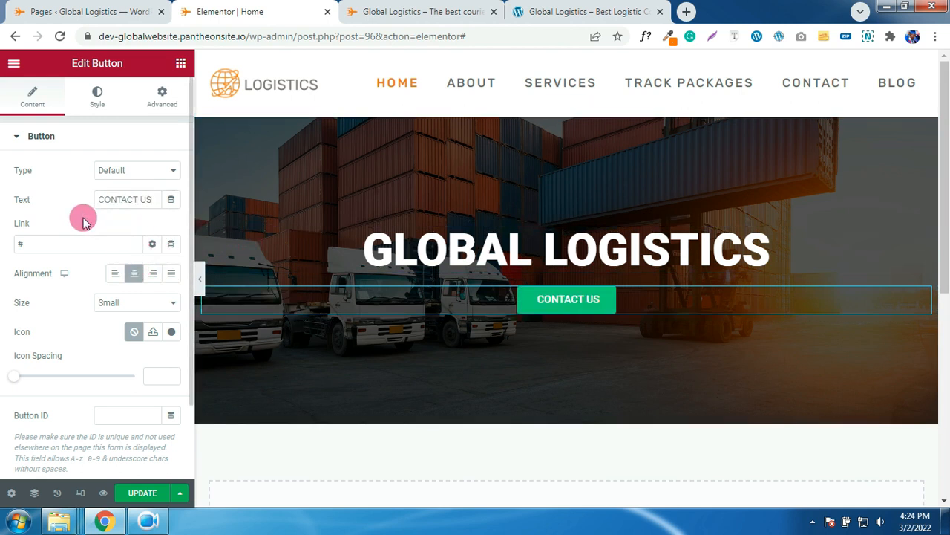
{"action": "left_click", "coordinate": [169, 334]}
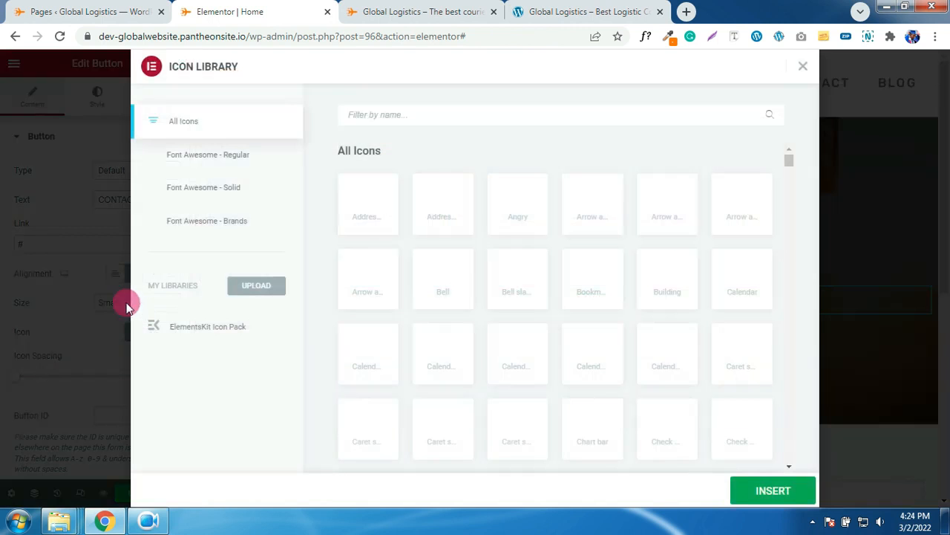
{"action": "left_click", "coordinate": [85, 306]}
{"action": "left_click", "coordinate": [114, 303]}
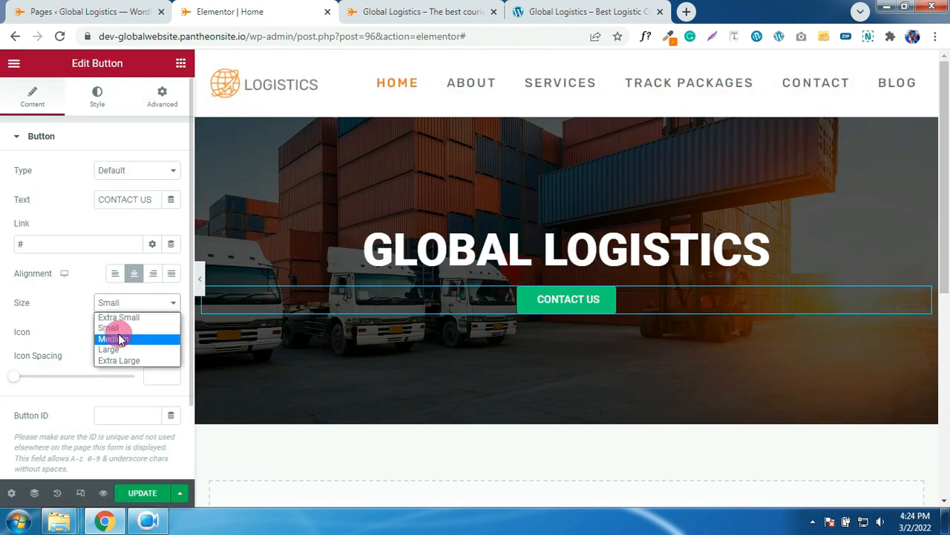
{"action": "left_click", "coordinate": [117, 337]}
{"action": "left_click", "coordinate": [170, 332]}
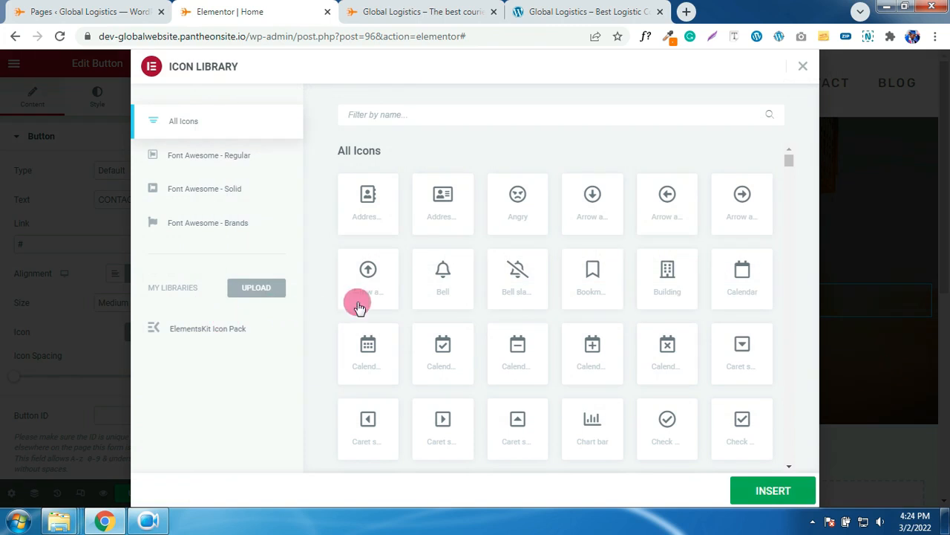
{"action": "left_click", "coordinate": [742, 195]}
{"action": "left_click", "coordinate": [747, 492]}
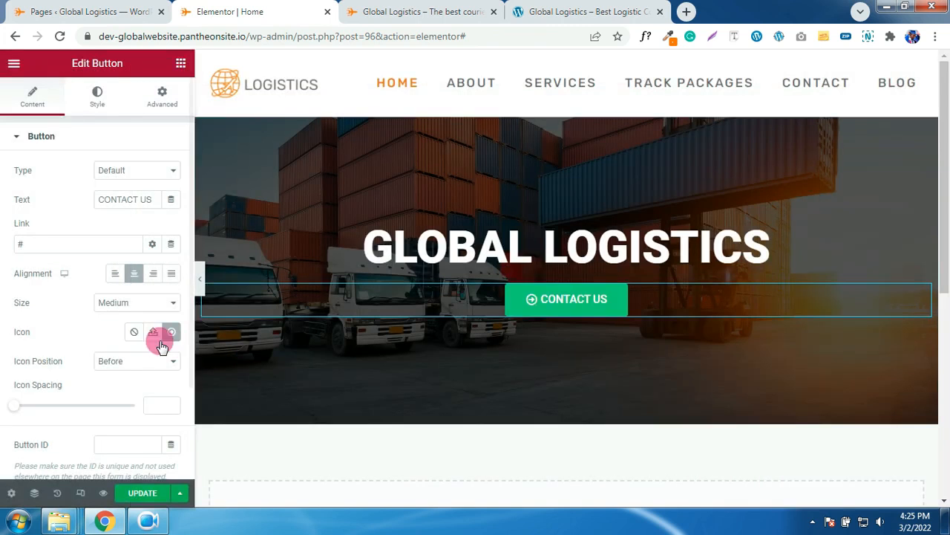
{"action": "left_click", "coordinate": [134, 362]}
{"action": "left_click", "coordinate": [134, 386]}
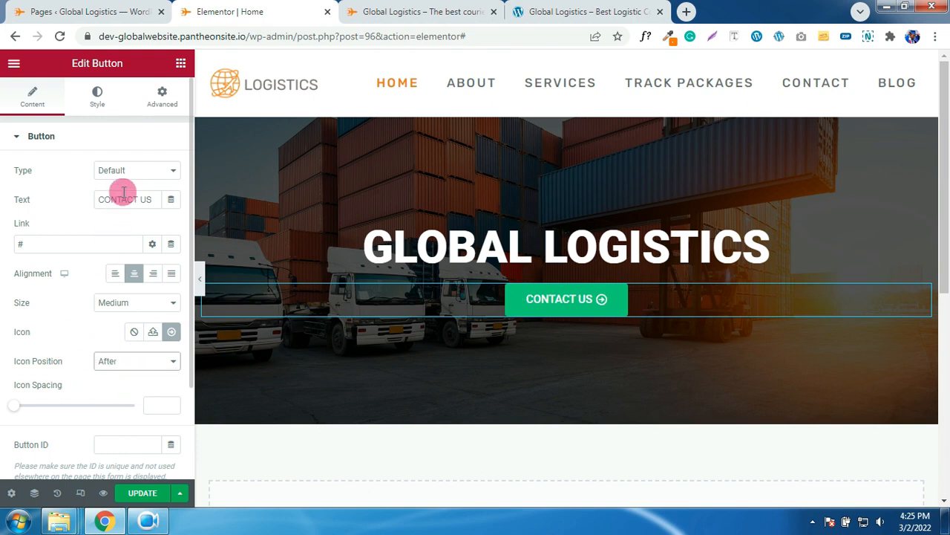
{"action": "left_click", "coordinate": [99, 104]}
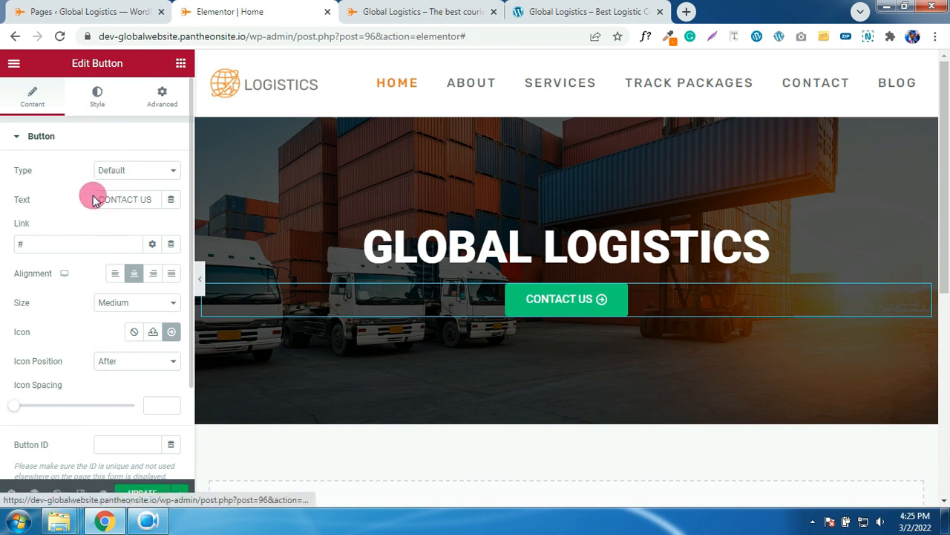
- Change the Contact Us button background from green to a deep red
{"action": "left_click", "coordinate": [171, 318]}
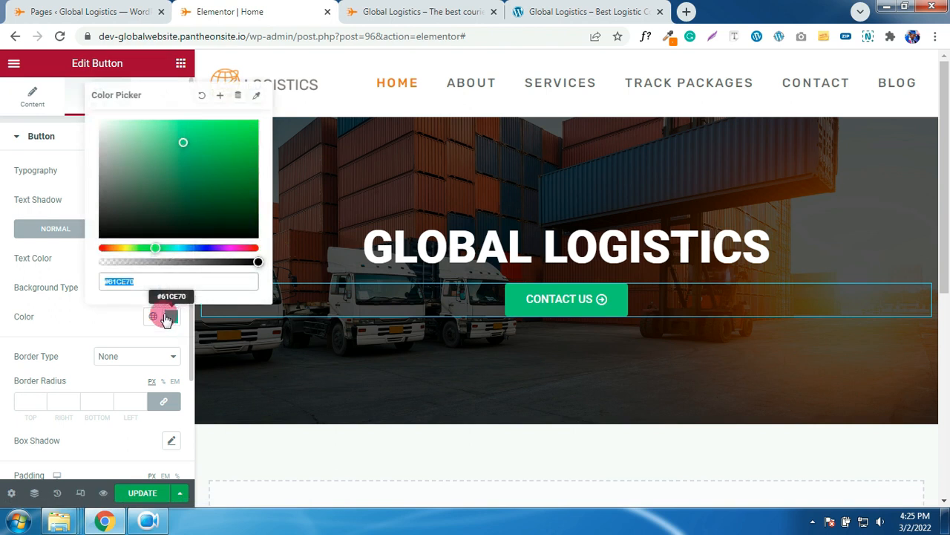
{"action": "left_click_drag", "start_coordinate": [120, 248], "coordinate": [98, 248]}
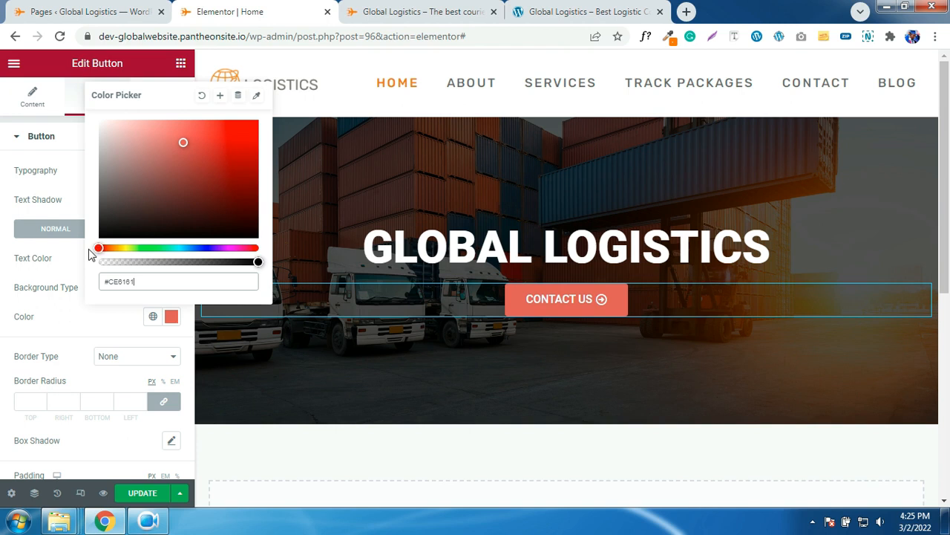
{"action": "left_click_drag", "start_coordinate": [183, 145], "coordinate": [233, 167]}
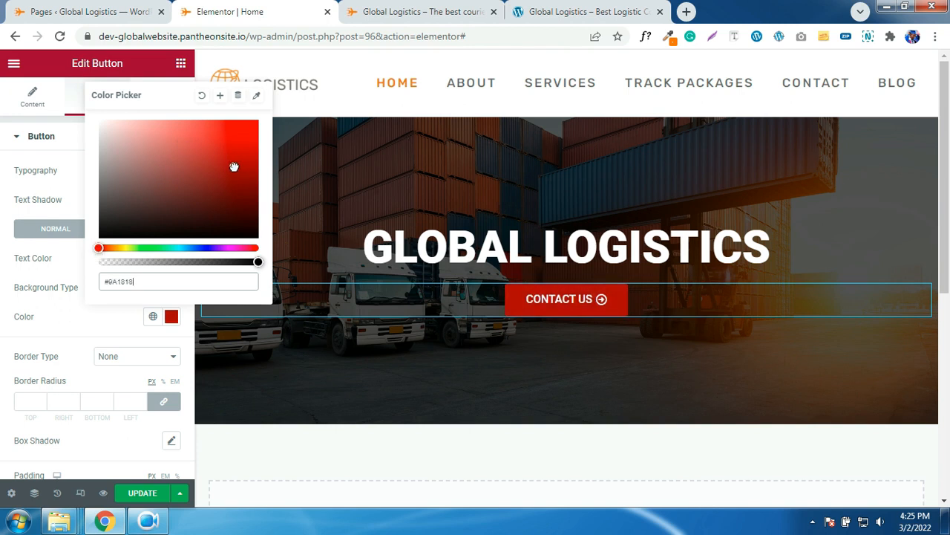
{"action": "left_click", "coordinate": [88, 311]}
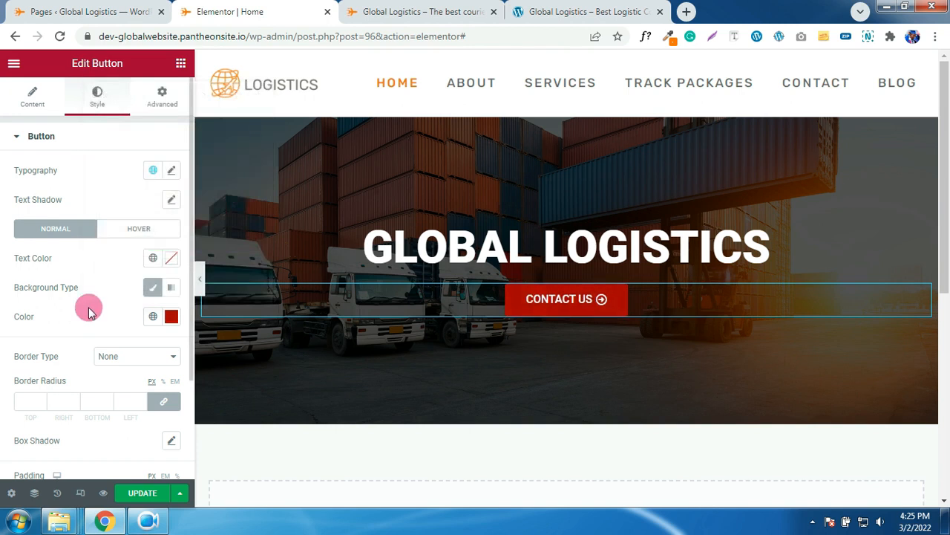
- Give the button a Pulse Grow hover animation
{"action": "left_click", "coordinate": [134, 236]}
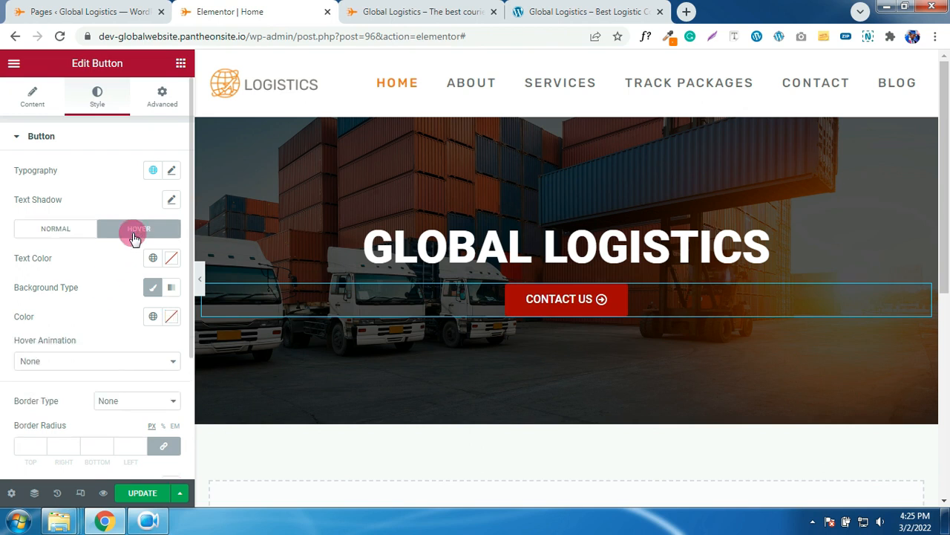
{"action": "left_click", "coordinate": [95, 361]}
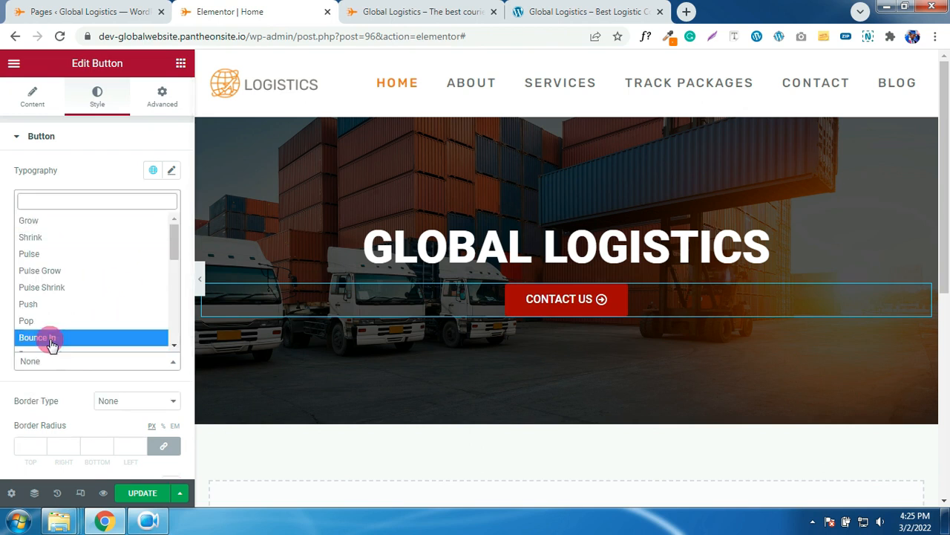
{"action": "left_click", "coordinate": [33, 272]}
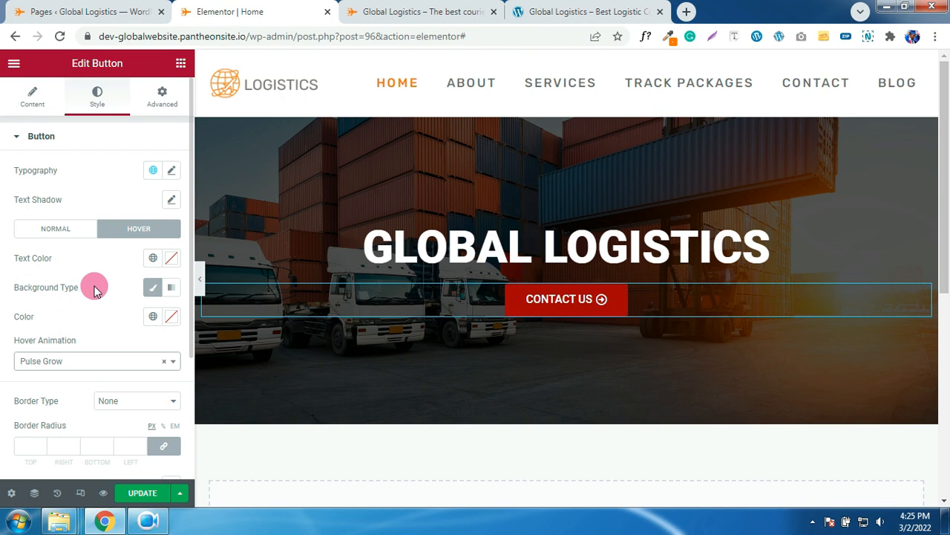
{"action": "scroll", "coordinate": [94, 290], "scroll_direction": "down", "scroll_amount": 2}
{"action": "scroll", "coordinate": [94, 290], "scroll_direction": "up", "scroll_amount": 2}
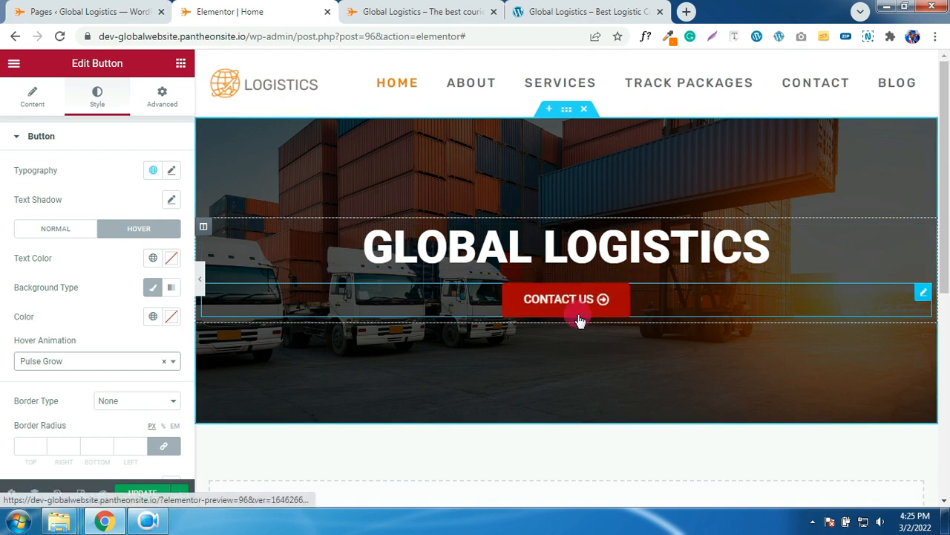
{"action": "scroll", "coordinate": [555, 304], "scroll_direction": "down", "scroll_amount": 2}
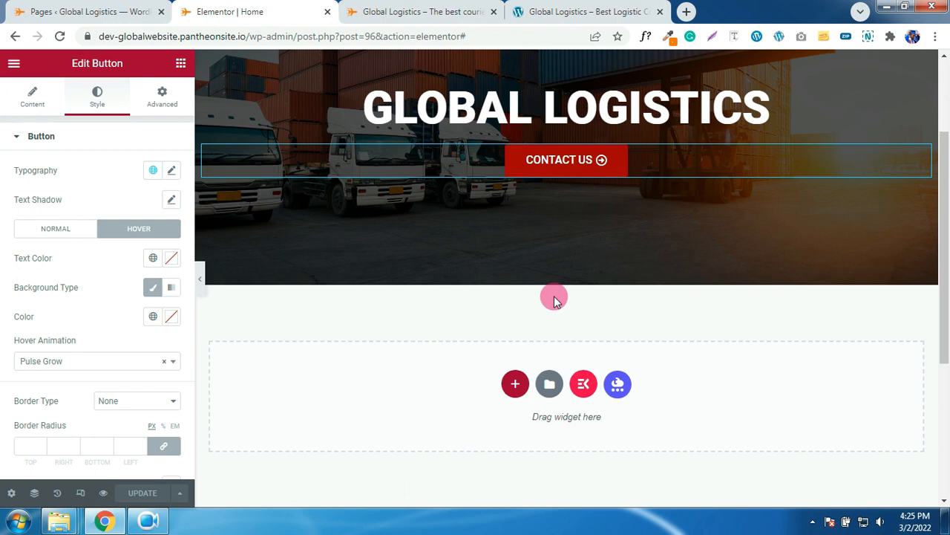
{"action": "scroll", "coordinate": [573, 242], "scroll_direction": "up", "scroll_amount": 2}
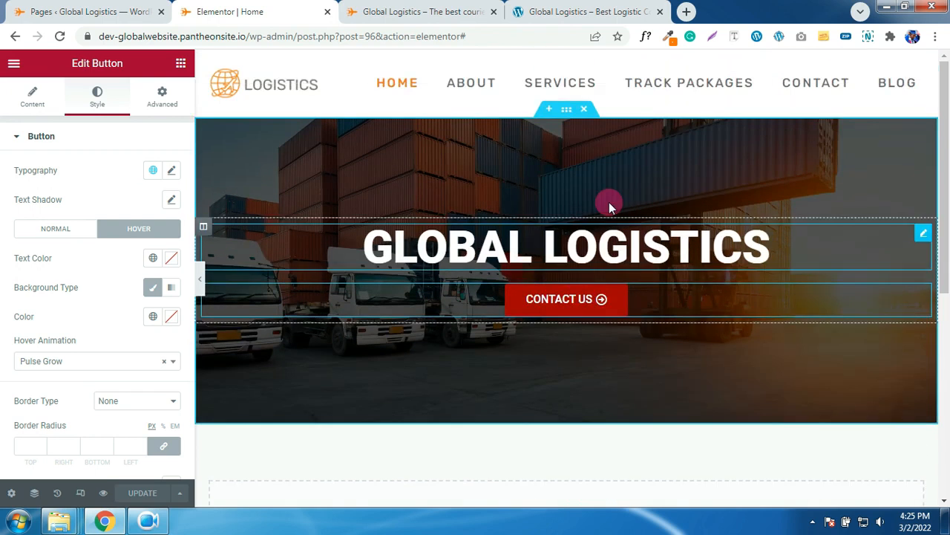
- Delete the old hero section, then import Home.json from Page Templates and insert it with its document settings
{"action": "left_click", "coordinate": [585, 110]}
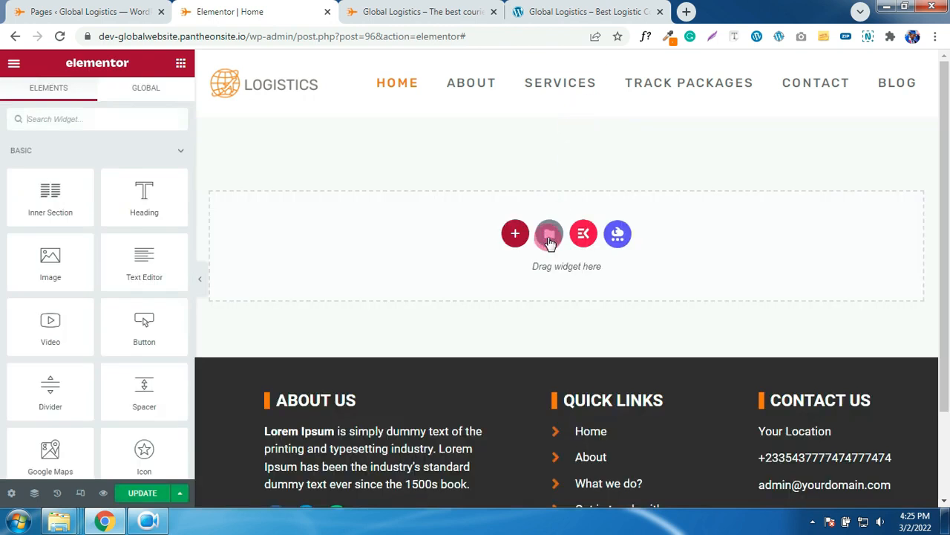
{"action": "left_click", "coordinate": [549, 235]}
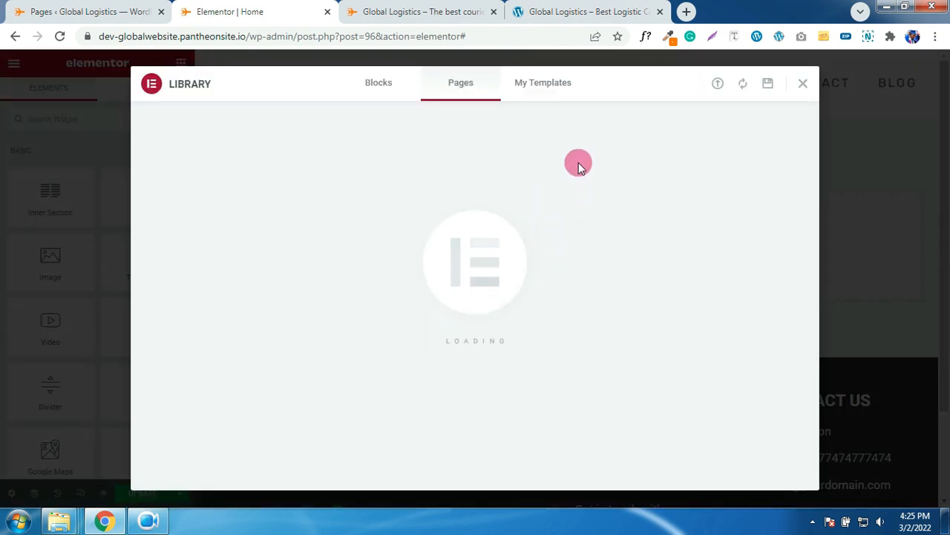
{"action": "left_click", "coordinate": [717, 85]}
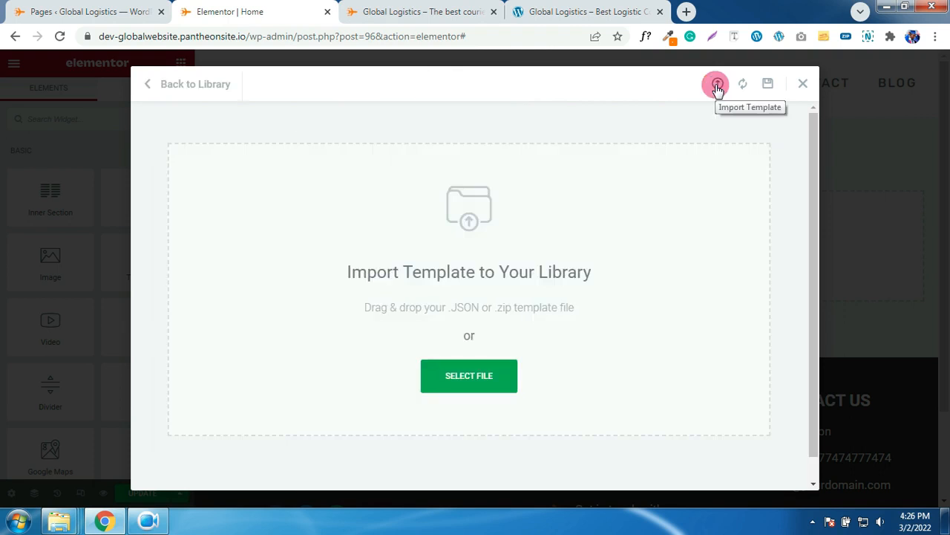
{"action": "left_click", "coordinate": [486, 375]}
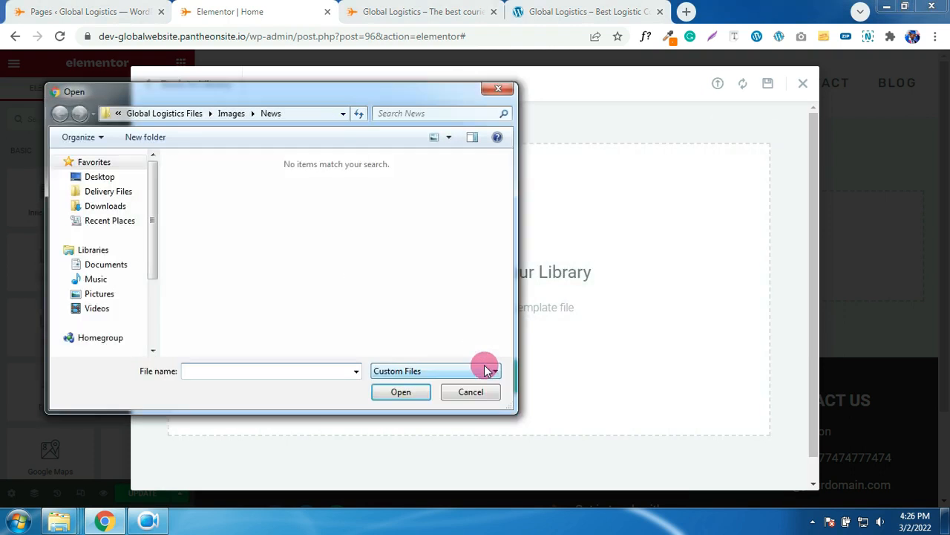
{"action": "left_click", "coordinate": [171, 113]}
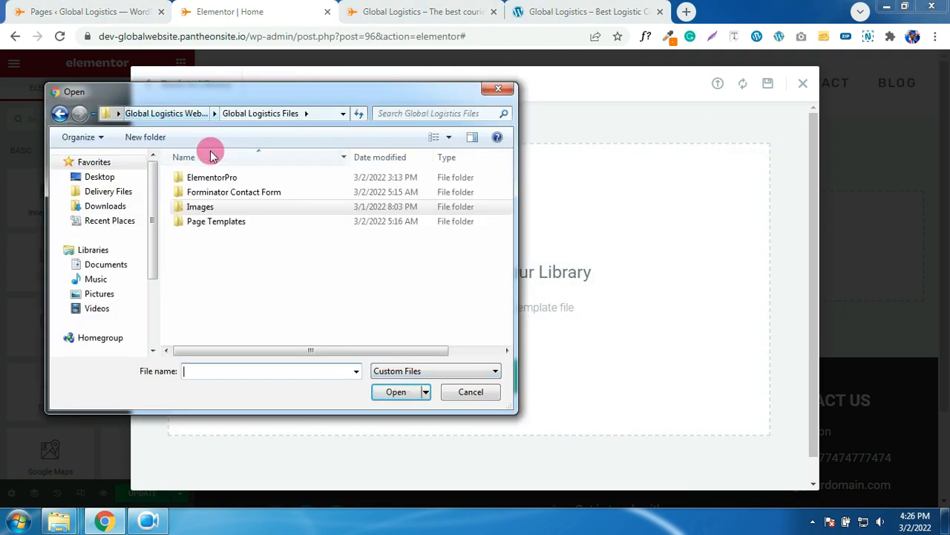
{"action": "double_click", "coordinate": [208, 221]}
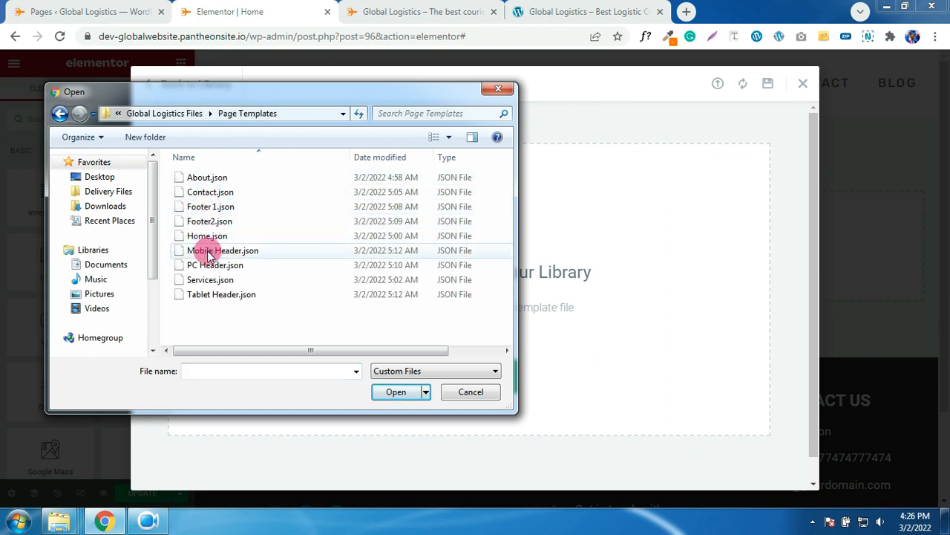
{"action": "double_click", "coordinate": [202, 238]}
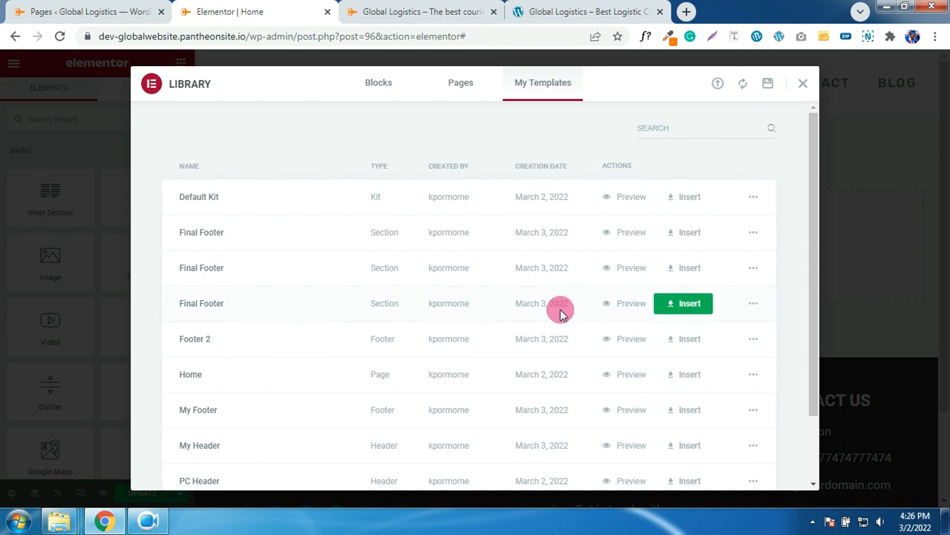
{"action": "left_click", "coordinate": [691, 374]}
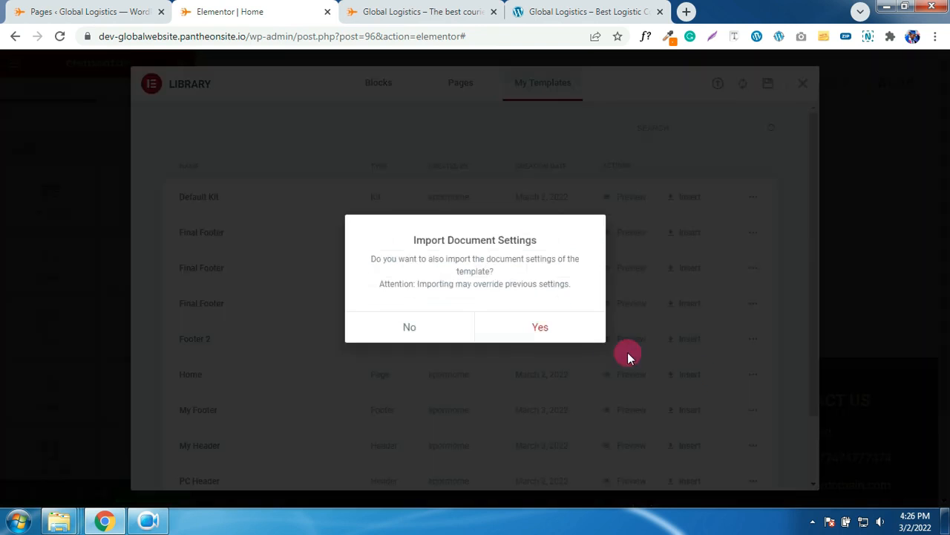
{"action": "left_click", "coordinate": [568, 334]}
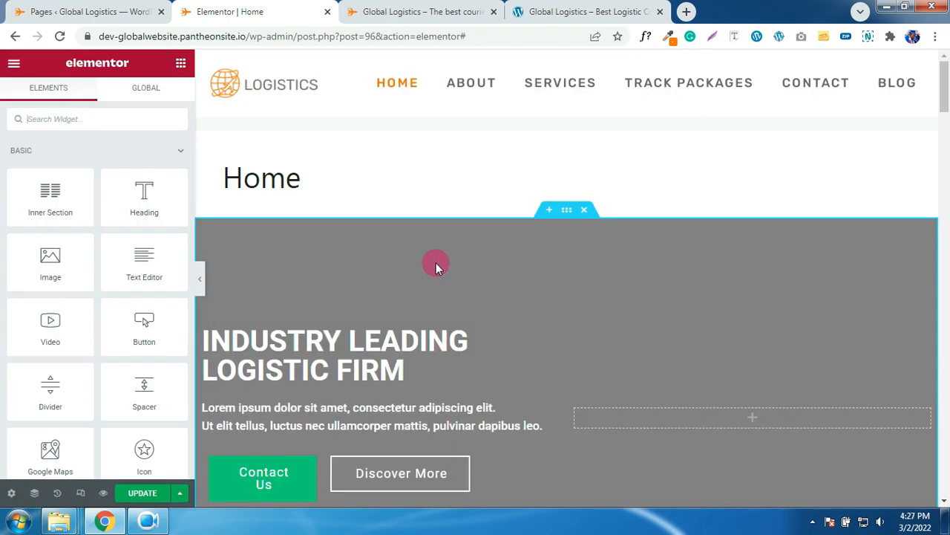
- Turn on Hide Title in the Home page settings, then go to the Pages list
{"action": "left_click_drag", "start_coordinate": [313, 183], "coordinate": [239, 178]}
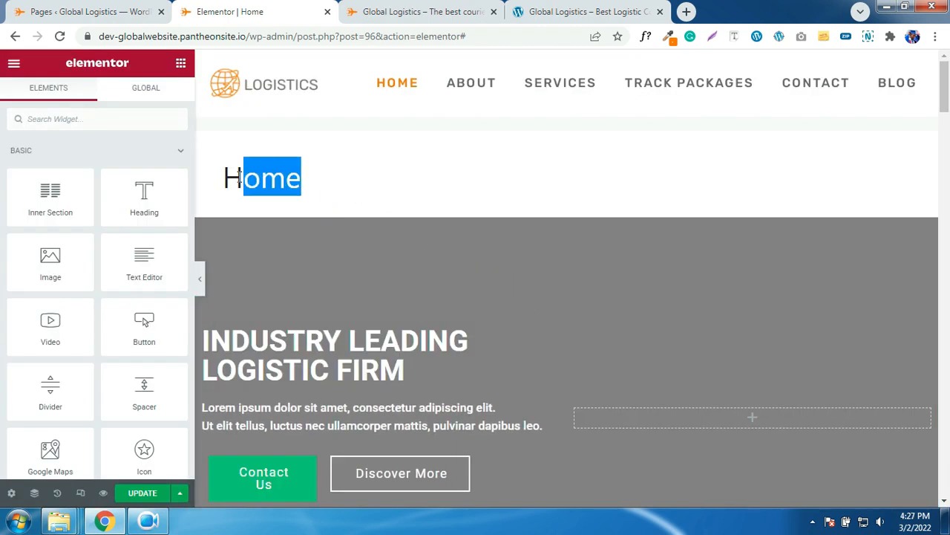
{"action": "left_click", "coordinate": [11, 494]}
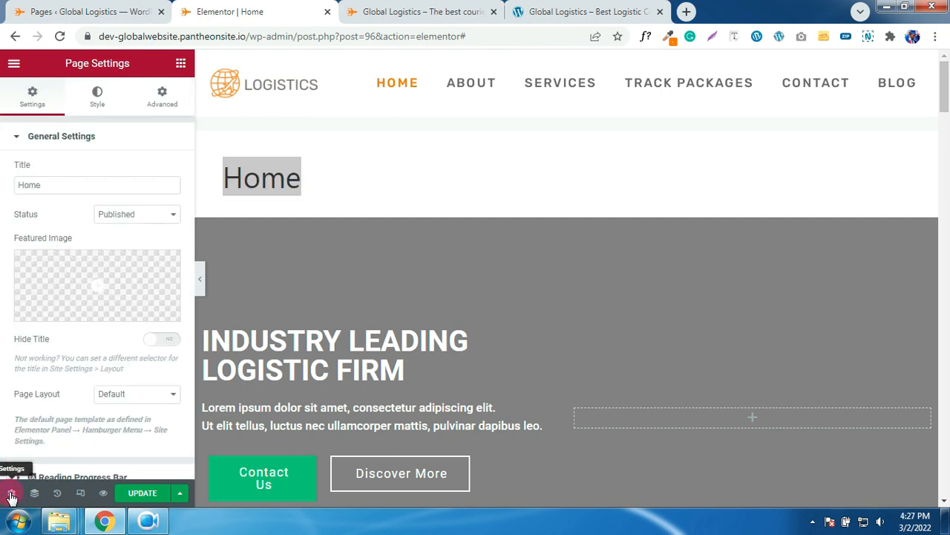
{"action": "left_click", "coordinate": [160, 343]}
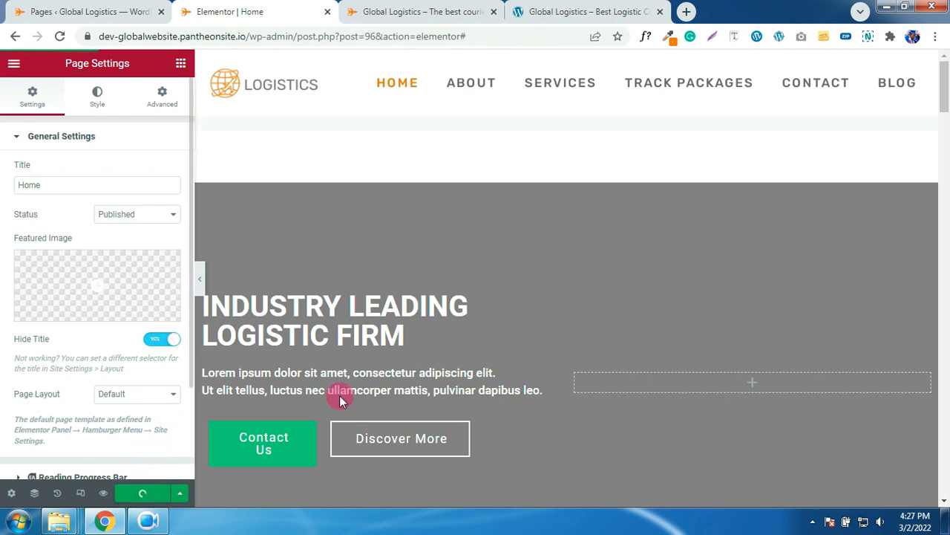
{"action": "scroll", "coordinate": [380, 386], "scroll_direction": "down", "scroll_amount": 5}
{"action": "scroll", "coordinate": [379, 387], "scroll_direction": "down", "scroll_amount": 10}
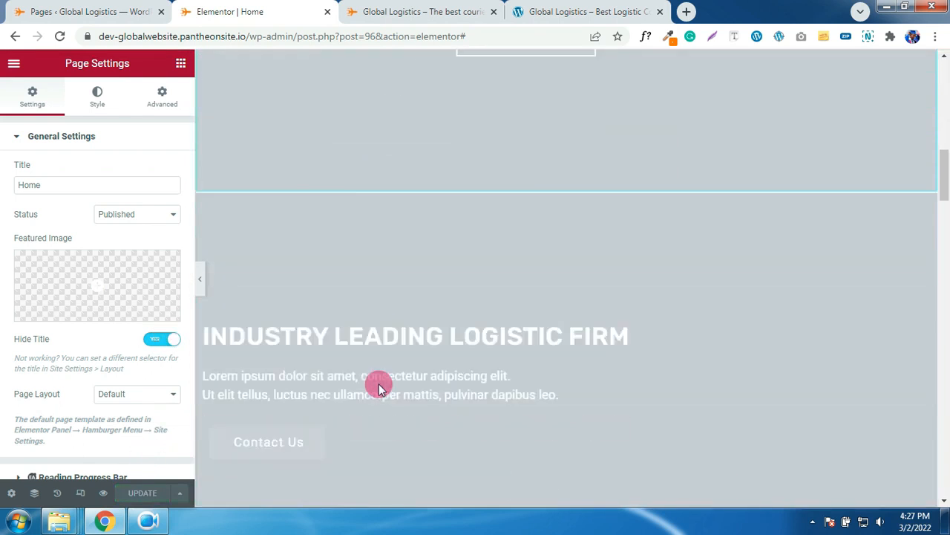
{"action": "scroll", "coordinate": [379, 384], "scroll_direction": "up", "scroll_amount": 5}
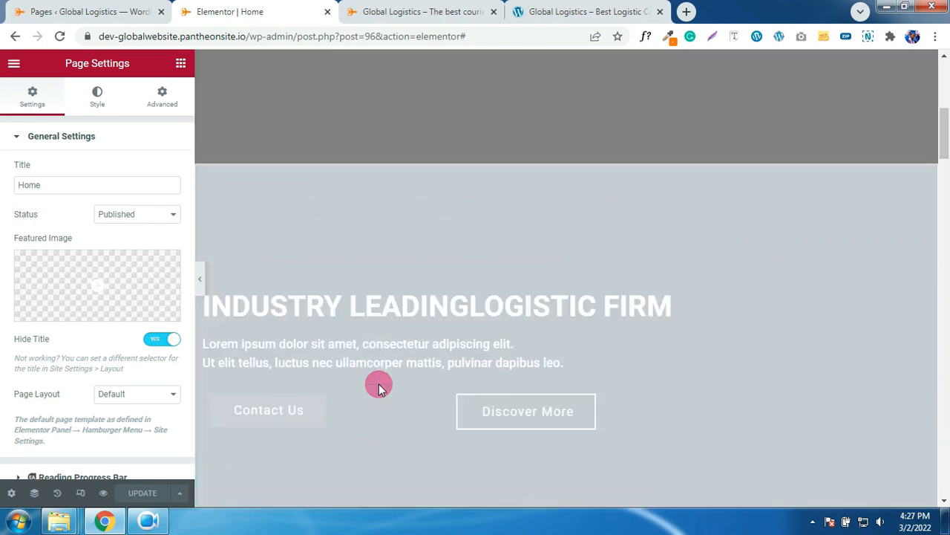
{"action": "scroll", "coordinate": [402, 374], "scroll_direction": "down", "scroll_amount": 15}
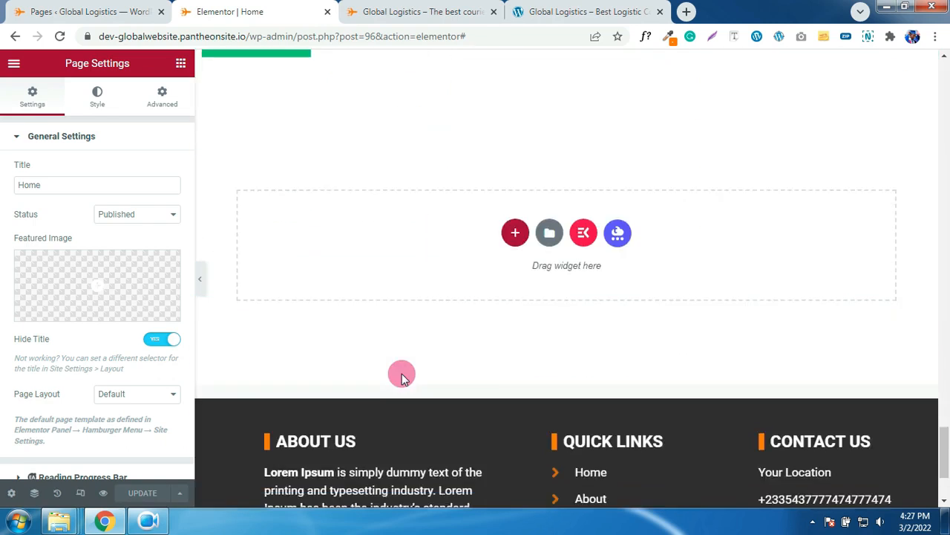
{"action": "scroll", "coordinate": [401, 374], "scroll_direction": "up", "scroll_amount": 10}
{"action": "scroll", "coordinate": [401, 373], "scroll_direction": "up", "scroll_amount": 15}
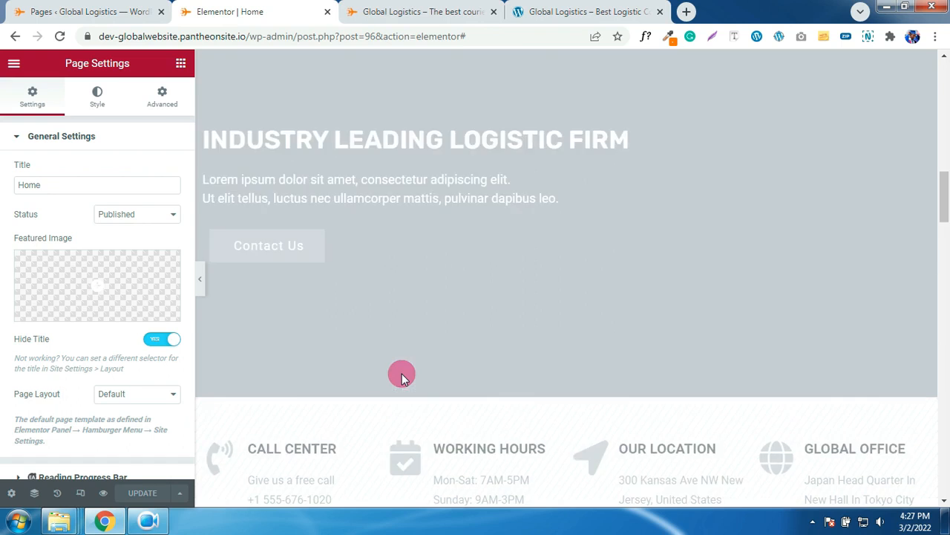
{"action": "scroll", "coordinate": [404, 374], "scroll_direction": "up", "scroll_amount": 2}
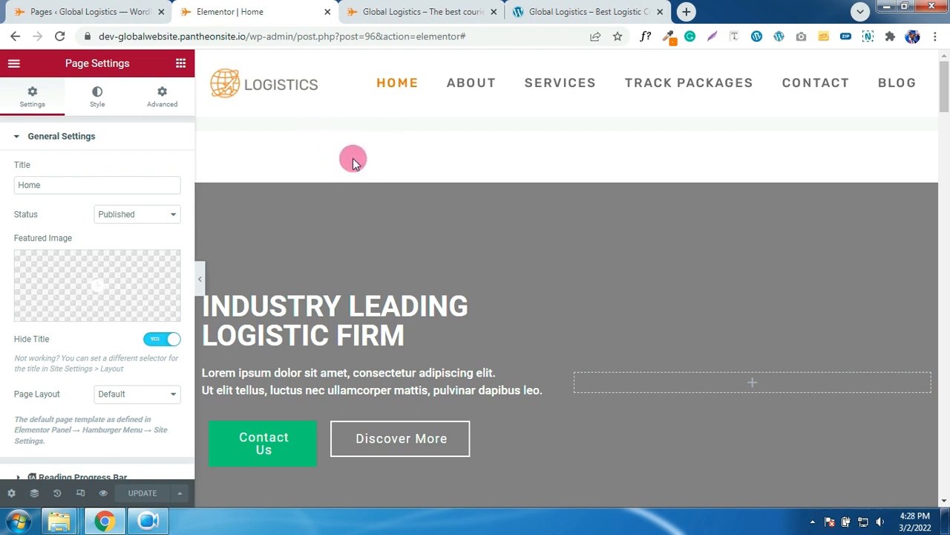
{"action": "left_click", "coordinate": [105, 13]}
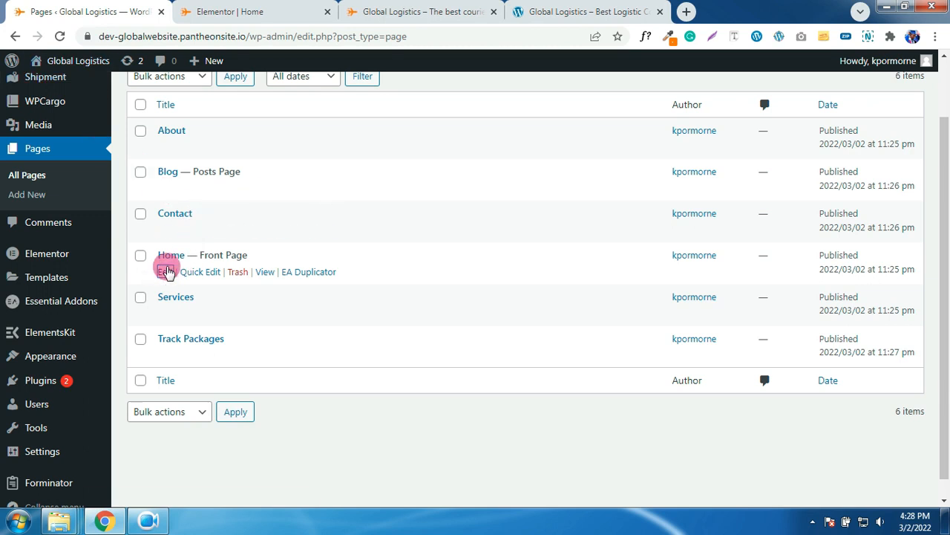
- Open the Home page and set its template to Elementor Full Width
{"action": "left_click", "coordinate": [165, 274]}
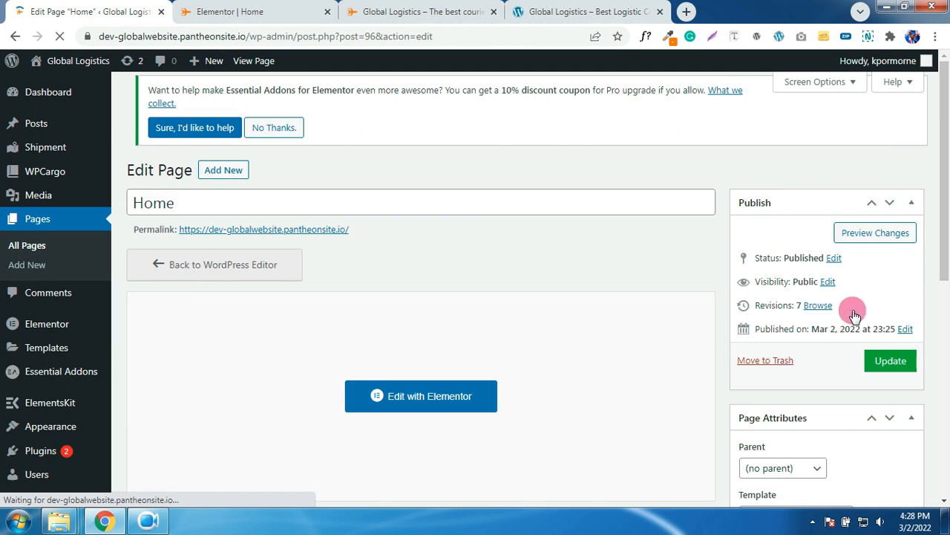
{"action": "scroll", "coordinate": [839, 329], "scroll_direction": "down", "scroll_amount": 2}
{"action": "scroll", "coordinate": [839, 331], "scroll_direction": "up", "scroll_amount": 2}
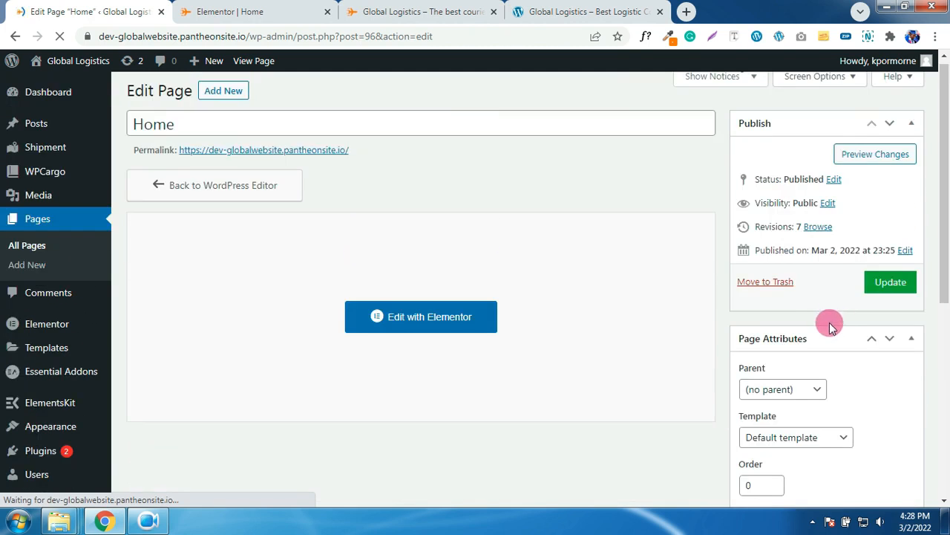
{"action": "scroll", "coordinate": [826, 329], "scroll_direction": "down", "scroll_amount": 2}
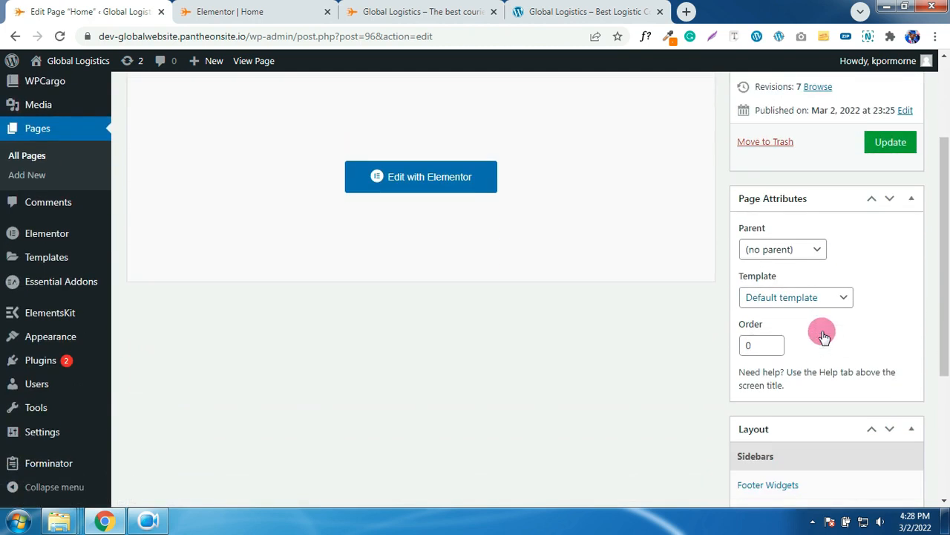
{"action": "left_click", "coordinate": [804, 312]}
{"action": "left_click", "coordinate": [798, 346]}
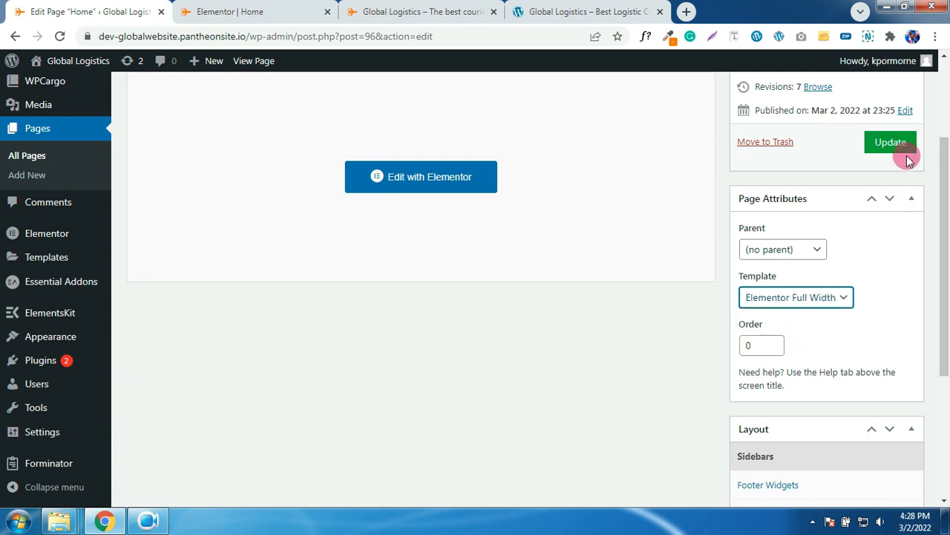
- Set No Sidebars and a Full Width content container, disable the content title, and update
{"action": "scroll", "coordinate": [865, 283], "scroll_direction": "down", "scroll_amount": 3}
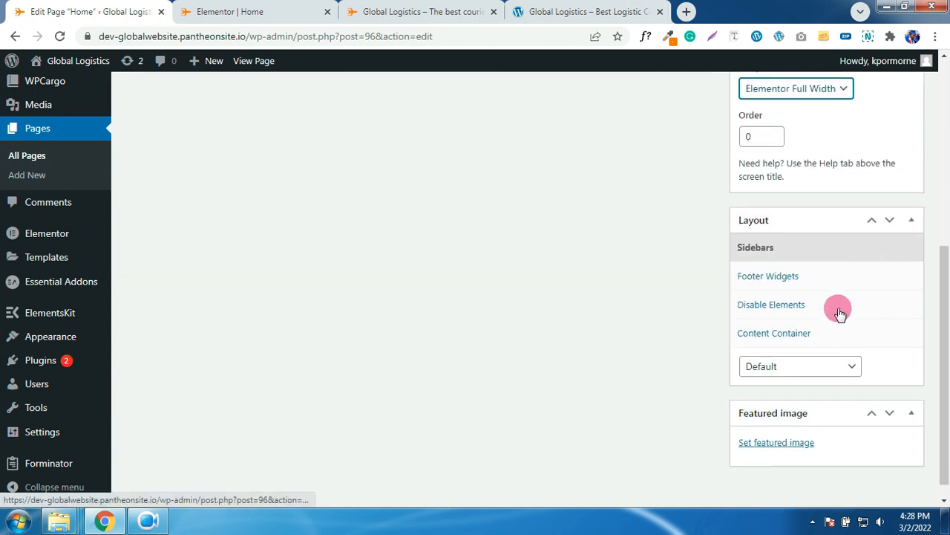
{"action": "left_click", "coordinate": [807, 367]}
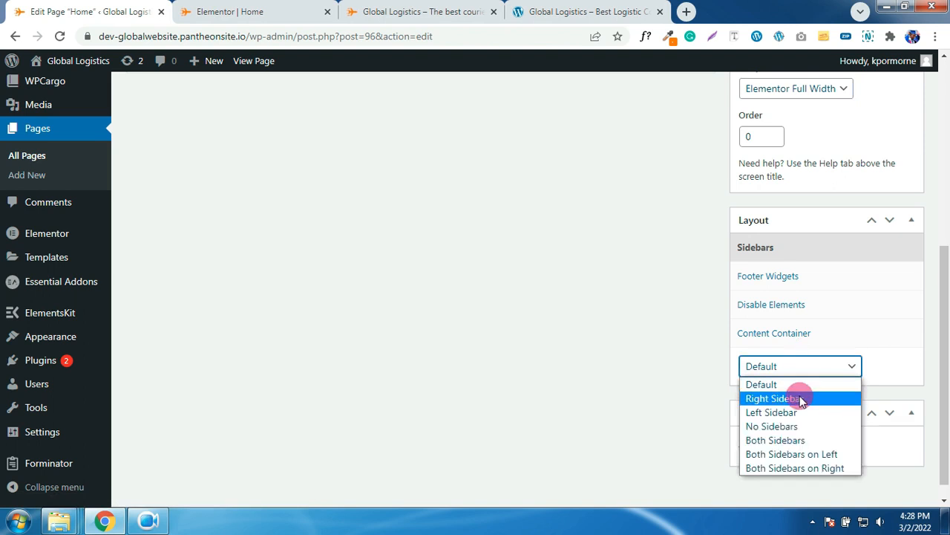
{"action": "left_click", "coordinate": [791, 426]}
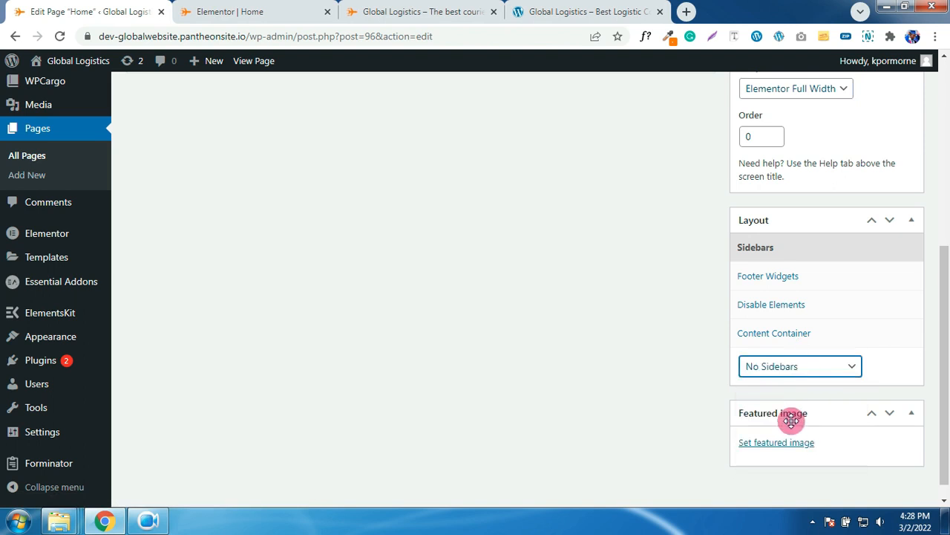
{"action": "left_click", "coordinate": [778, 333]}
{"action": "left_click", "coordinate": [779, 384]}
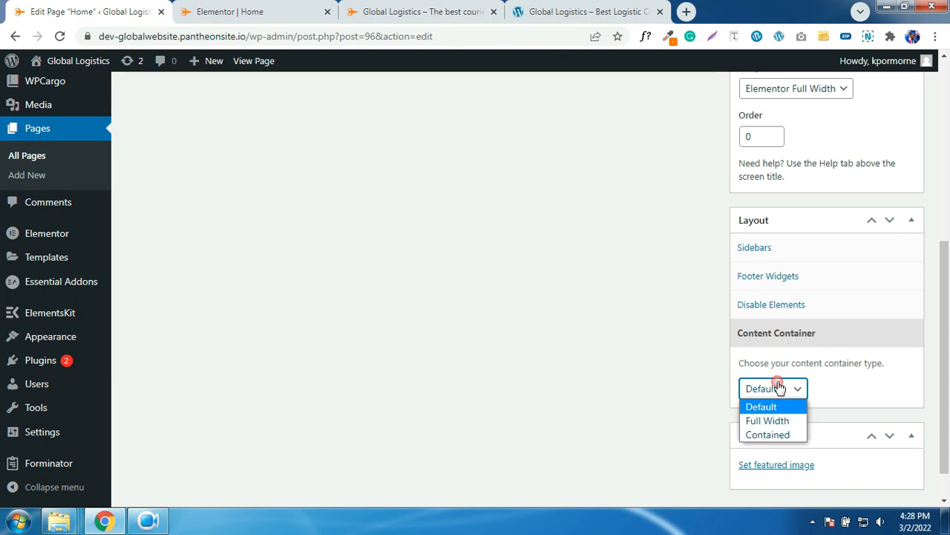
{"action": "left_click", "coordinate": [777, 420]}
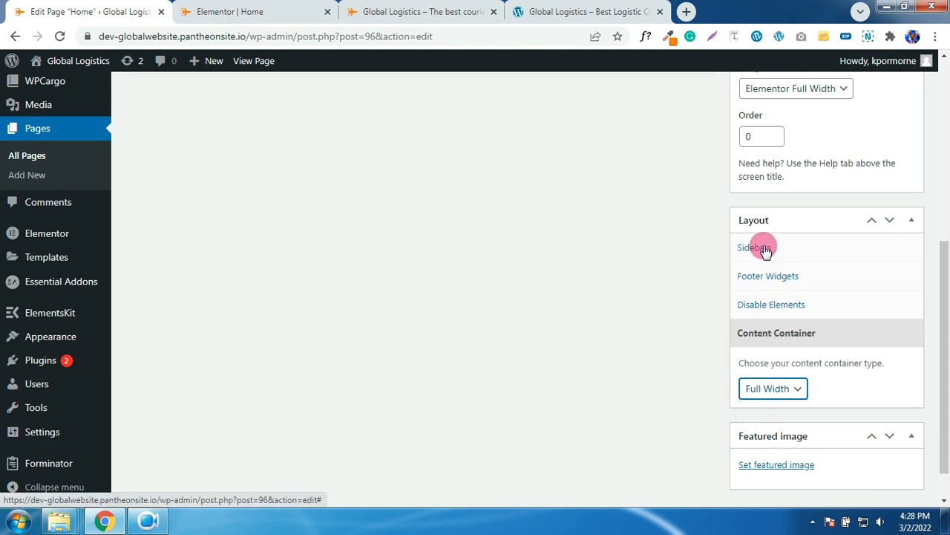
{"action": "left_click", "coordinate": [764, 306]}
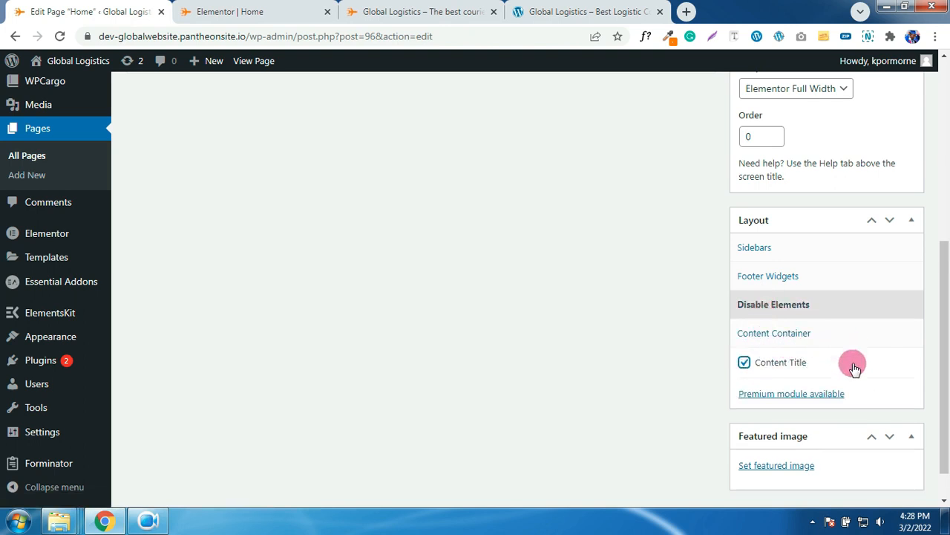
{"action": "scroll", "coordinate": [851, 363], "scroll_direction": "up", "scroll_amount": 5}
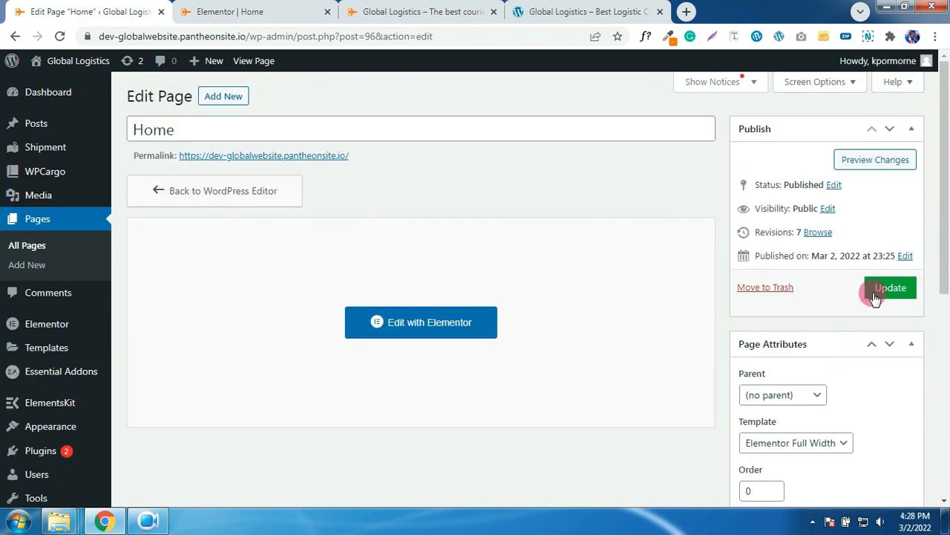
{"action": "left_click", "coordinate": [878, 291]}
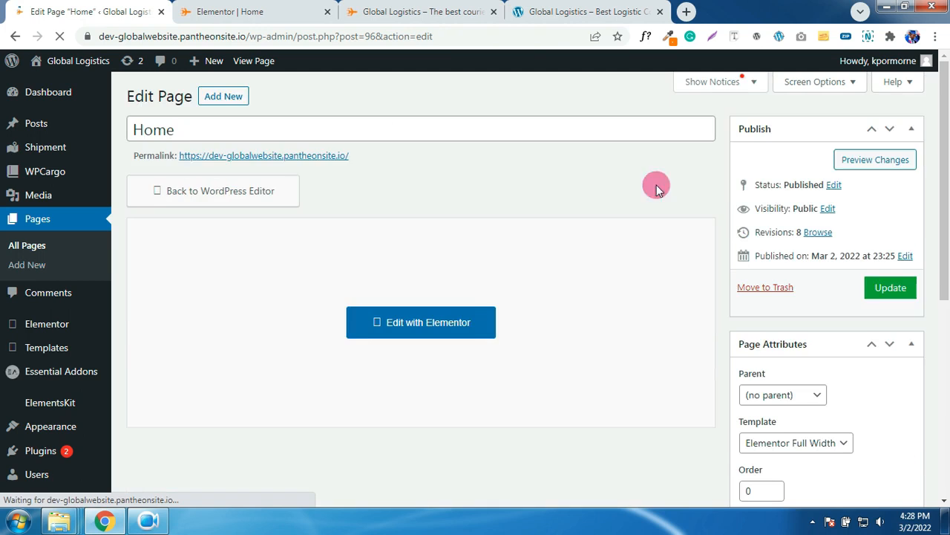
- Reload the Elementor editor and set the red truck photo as the hero section's background image
{"action": "left_click", "coordinate": [270, 7]}
{"action": "left_click", "coordinate": [60, 35]}
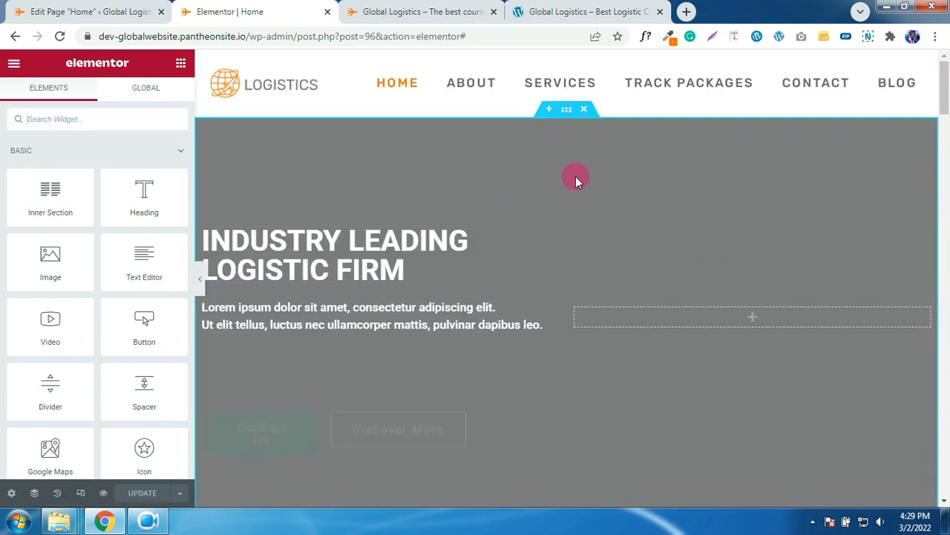
{"action": "left_click", "coordinate": [576, 176]}
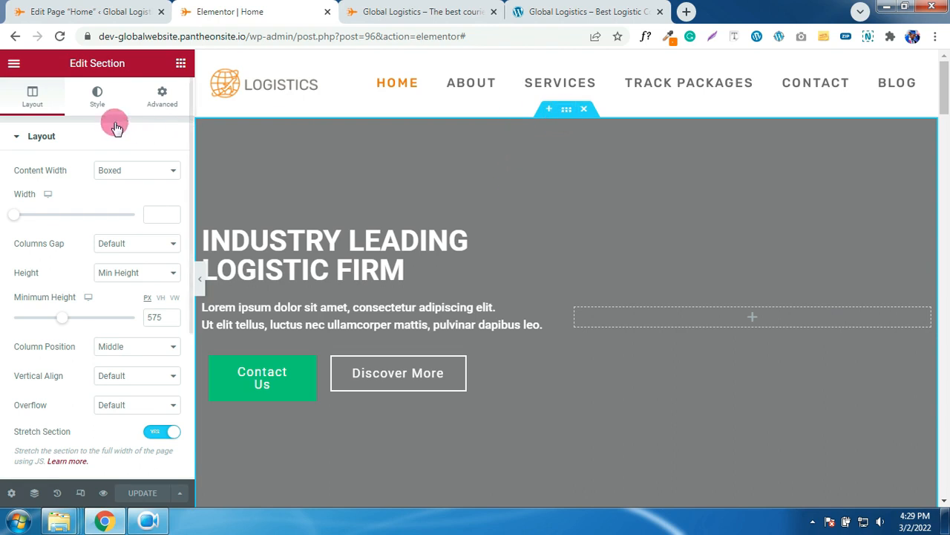
{"action": "left_click", "coordinate": [95, 110]}
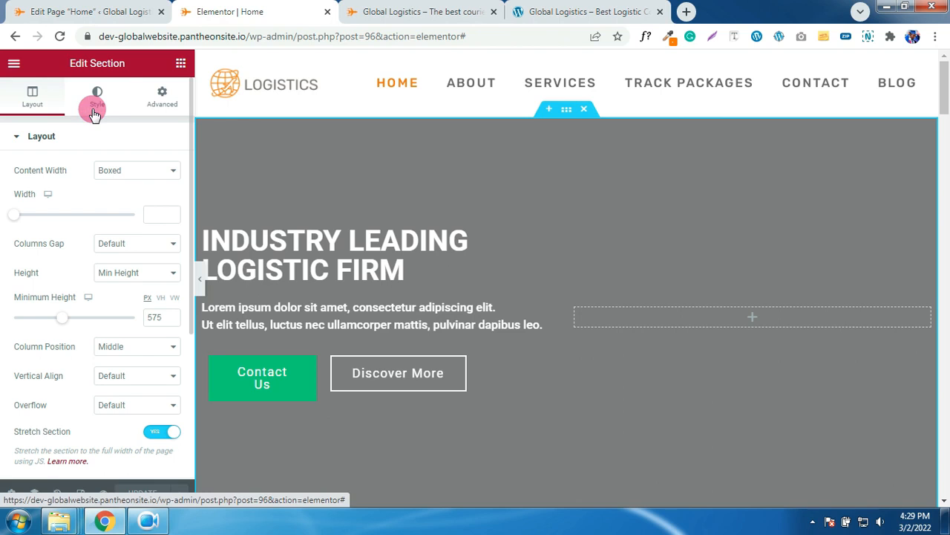
{"action": "left_click", "coordinate": [95, 110]}
{"action": "left_click", "coordinate": [108, 287]}
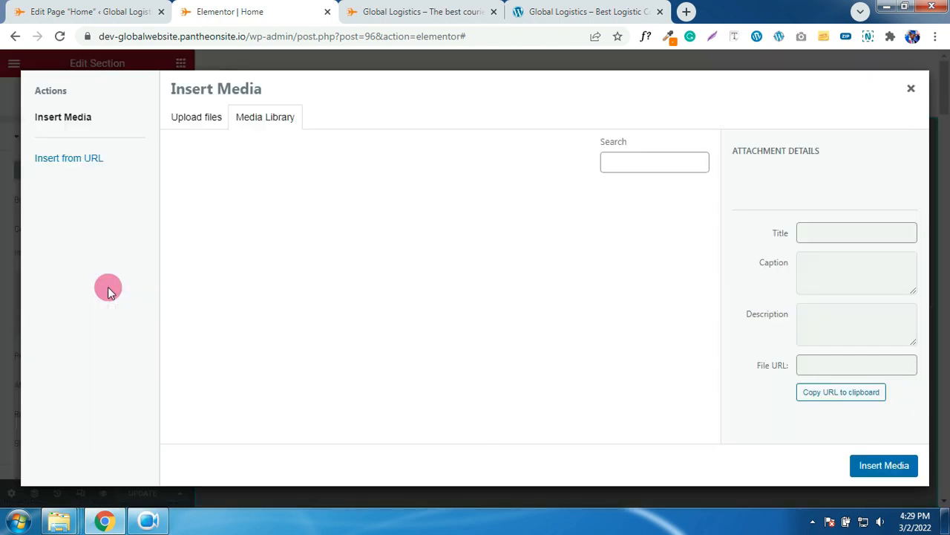
{"action": "scroll", "coordinate": [321, 278], "scroll_direction": "down", "scroll_amount": 3}
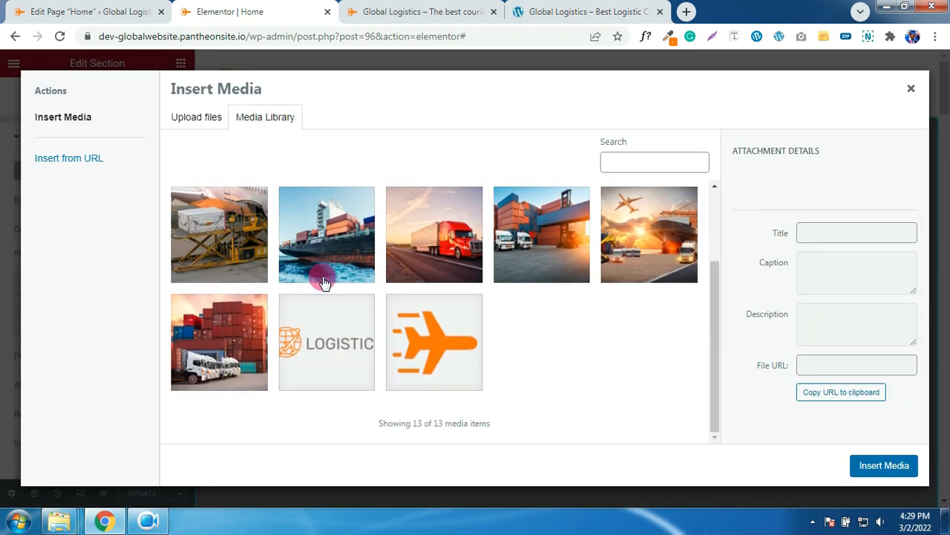
{"action": "left_click", "coordinate": [412, 246]}
{"action": "left_click", "coordinate": [861, 466]}
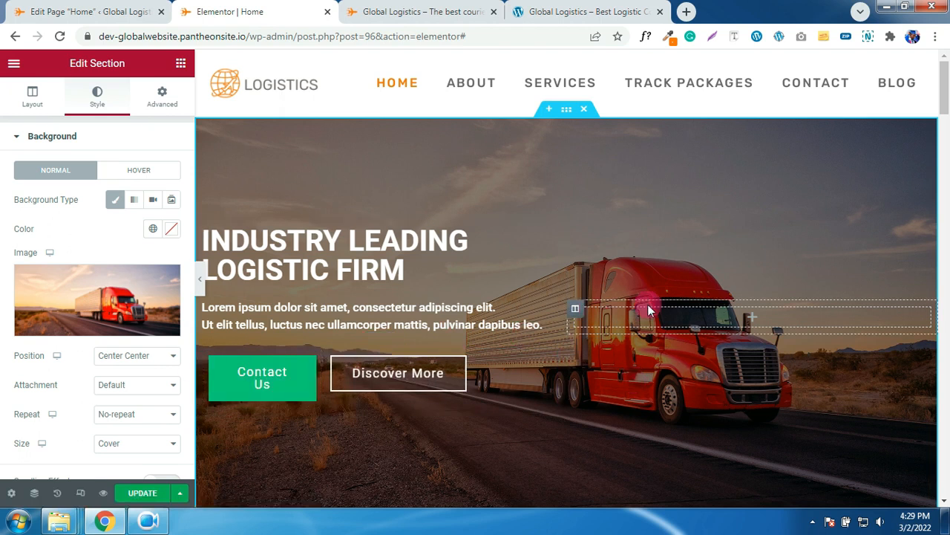
{"action": "scroll", "coordinate": [684, 310], "scroll_direction": "down", "scroll_amount": 2}
{"action": "scroll", "coordinate": [684, 311], "scroll_direction": "up", "scroll_amount": 1}
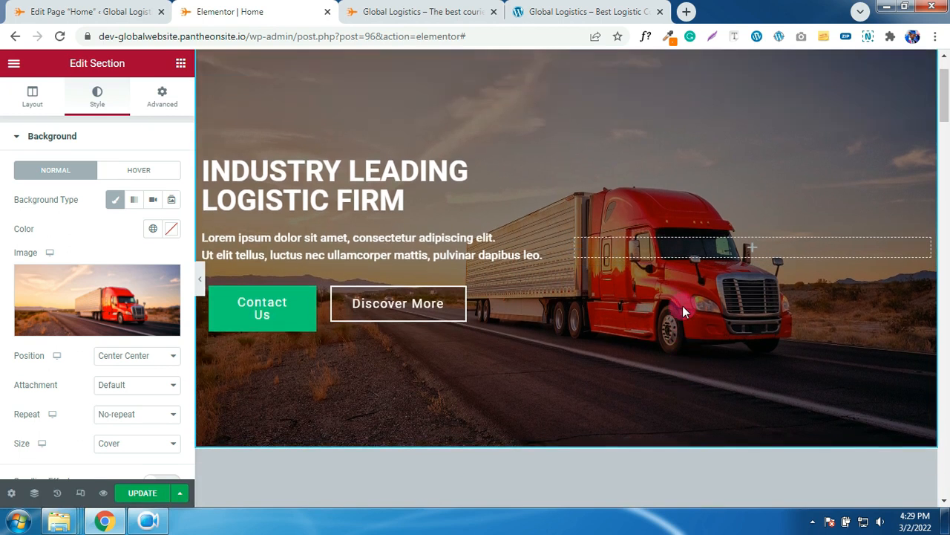
{"action": "scroll", "coordinate": [682, 306], "scroll_direction": "up", "scroll_amount": 1}
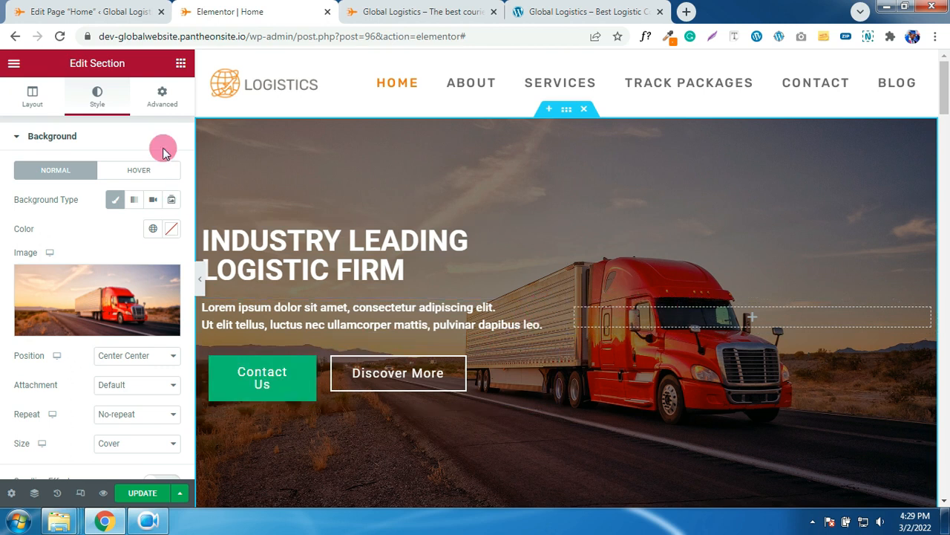
- Link the Contact Us button to the Contact page and left-align it
{"action": "left_click", "coordinate": [279, 381]}
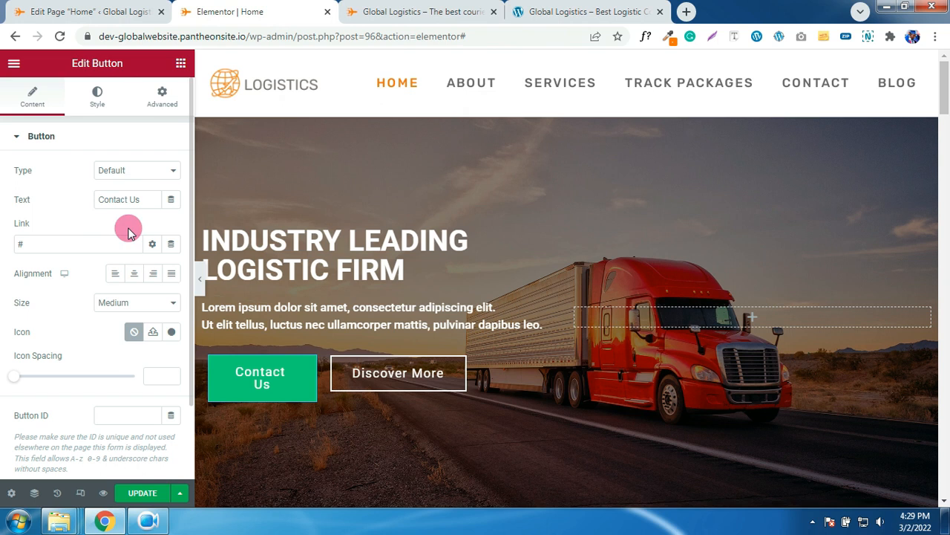
{"action": "left_click", "coordinate": [52, 247]}
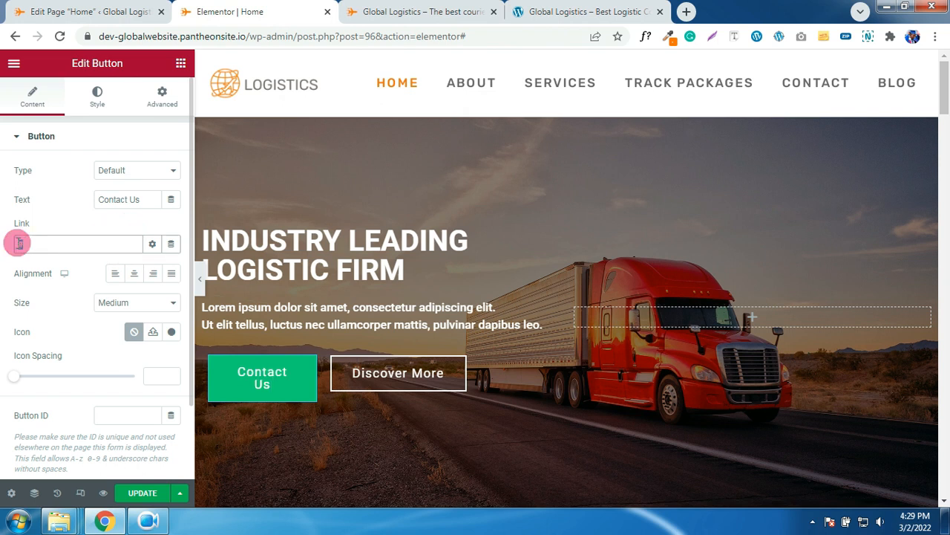
{"action": "type", "text": "CON"}
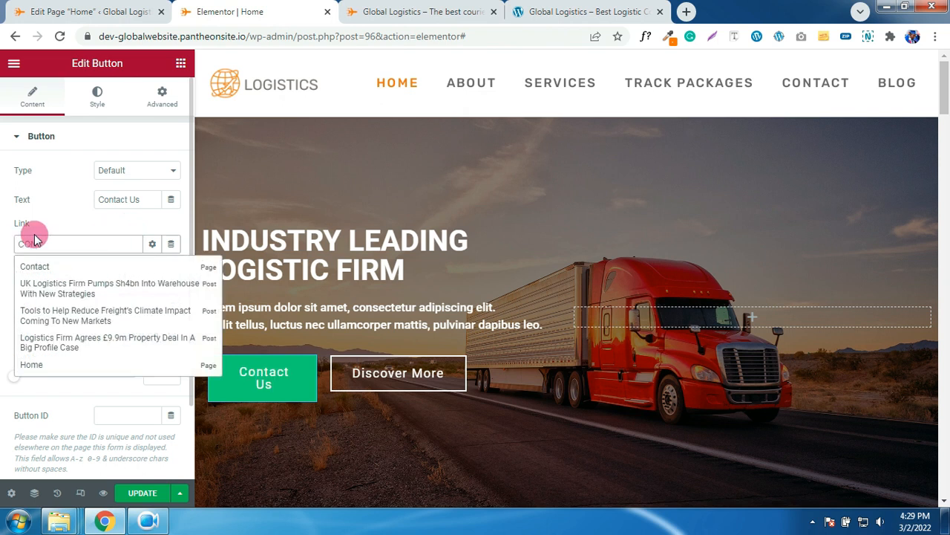
{"action": "left_click", "coordinate": [95, 260]}
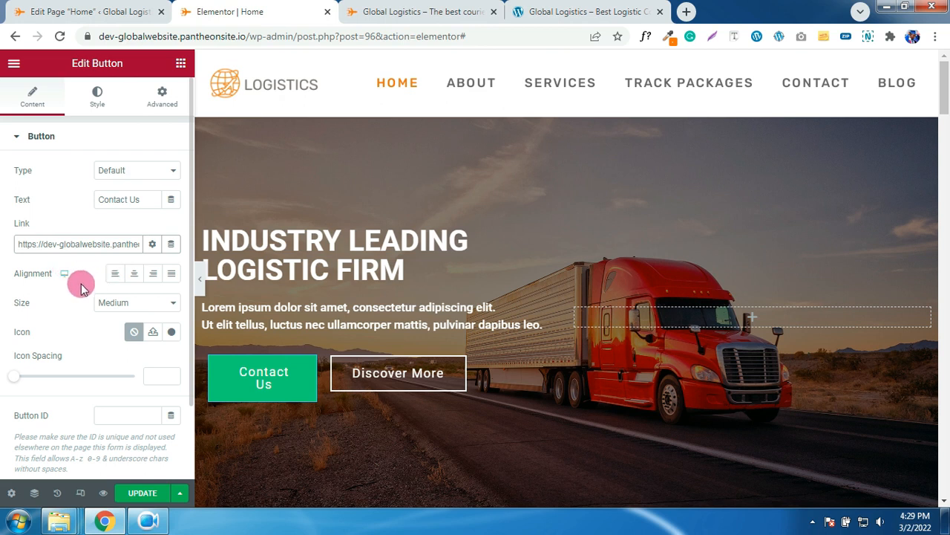
{"action": "left_click", "coordinate": [112, 276]}
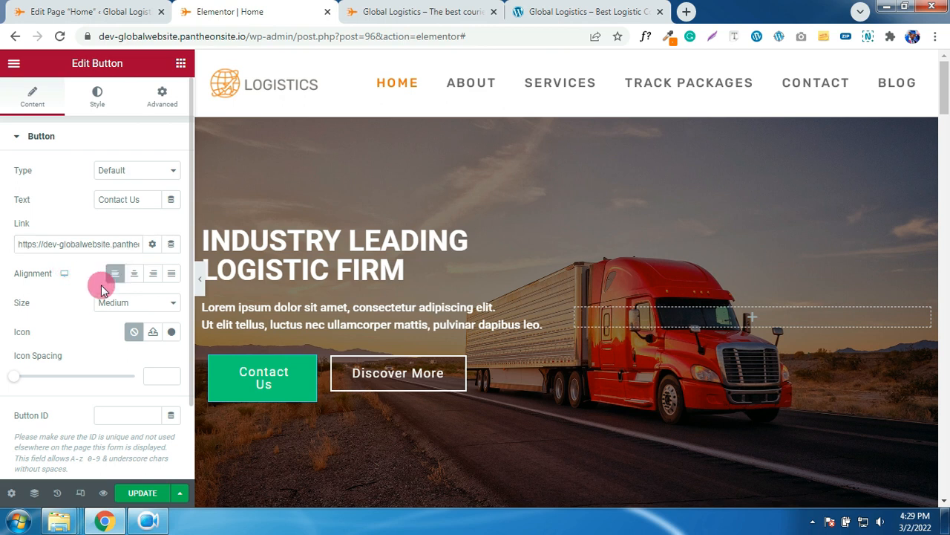
{"action": "scroll", "coordinate": [83, 211], "scroll_direction": "down", "scroll_amount": 2}
{"action": "scroll", "coordinate": [83, 193], "scroll_direction": "up", "scroll_amount": 2}
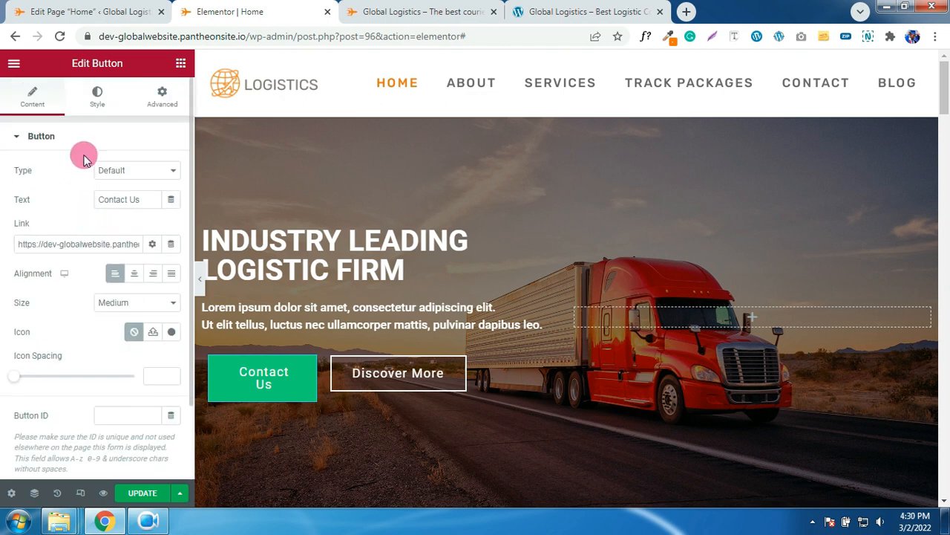
- Give the button white text on the global ORANGE background
{"action": "left_click", "coordinate": [99, 102]}
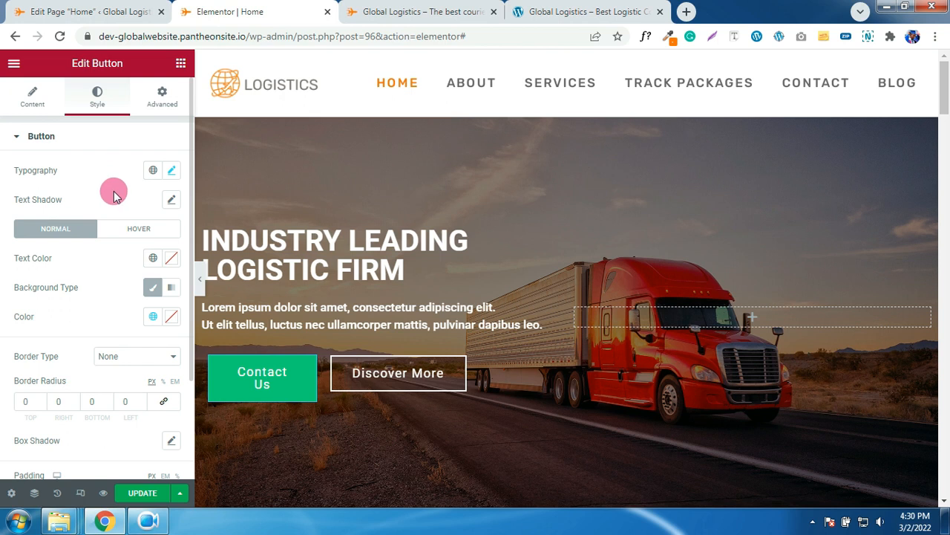
{"action": "left_click", "coordinate": [172, 258]}
{"action": "left_click_drag", "start_coordinate": [125, 335], "coordinate": [71, 271]}
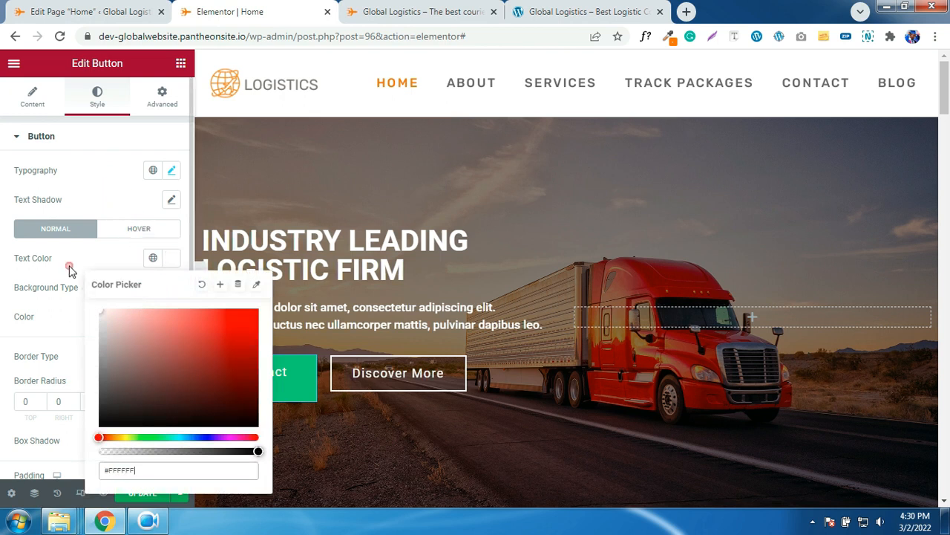
{"action": "left_click", "coordinate": [71, 271]}
{"action": "left_click", "coordinate": [151, 318]}
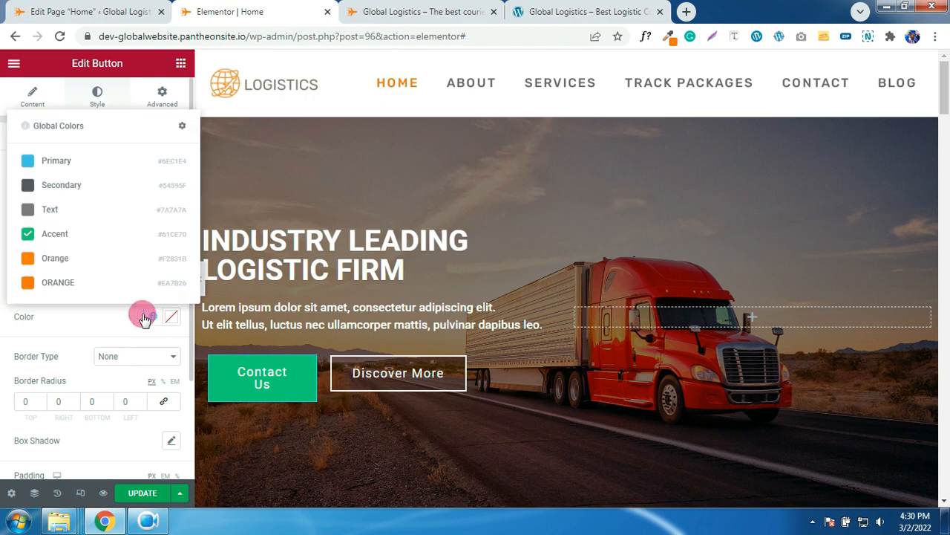
{"action": "left_click", "coordinate": [62, 280]}
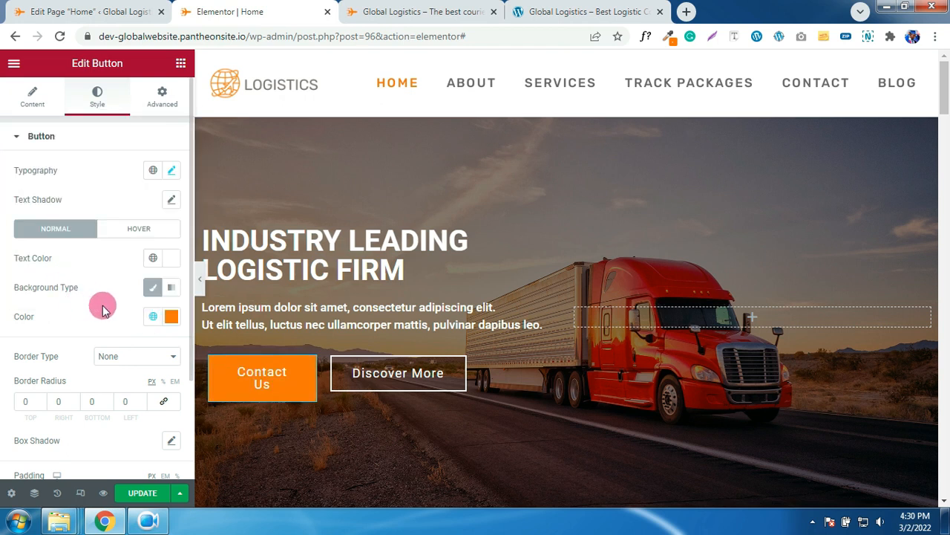
- Set the button's hover text colour to white
{"action": "left_click", "coordinate": [132, 231]}
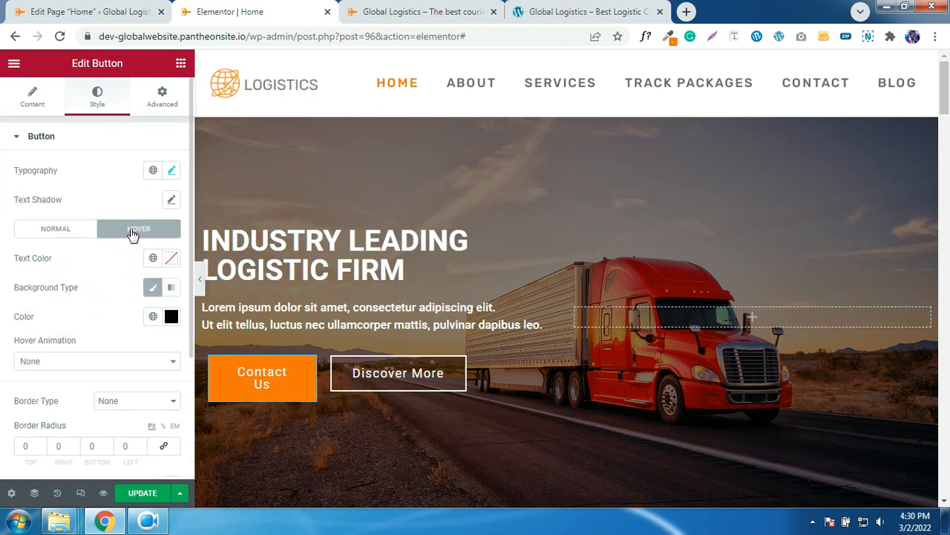
{"action": "left_click", "coordinate": [152, 258]}
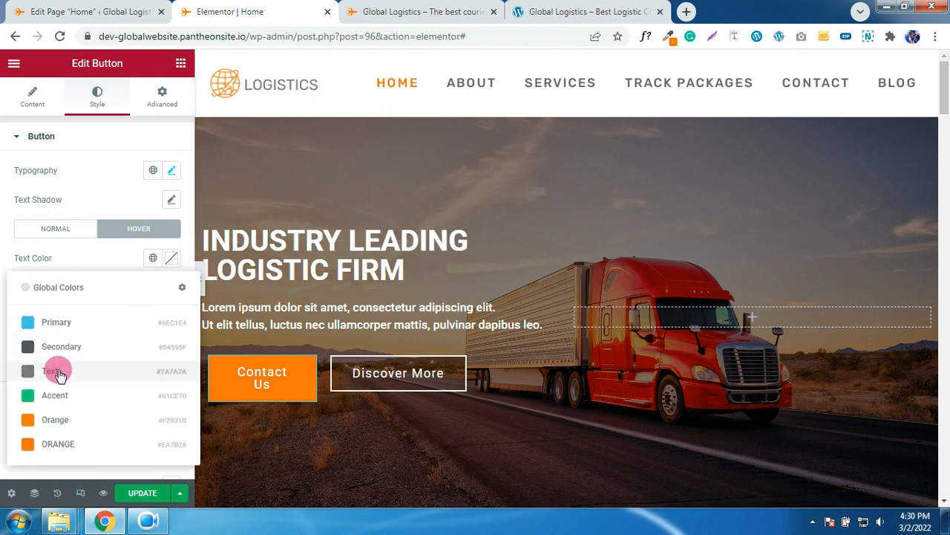
{"action": "left_click", "coordinate": [125, 245]}
{"action": "left_click", "coordinate": [170, 257]}
{"action": "left_click", "coordinate": [102, 311]}
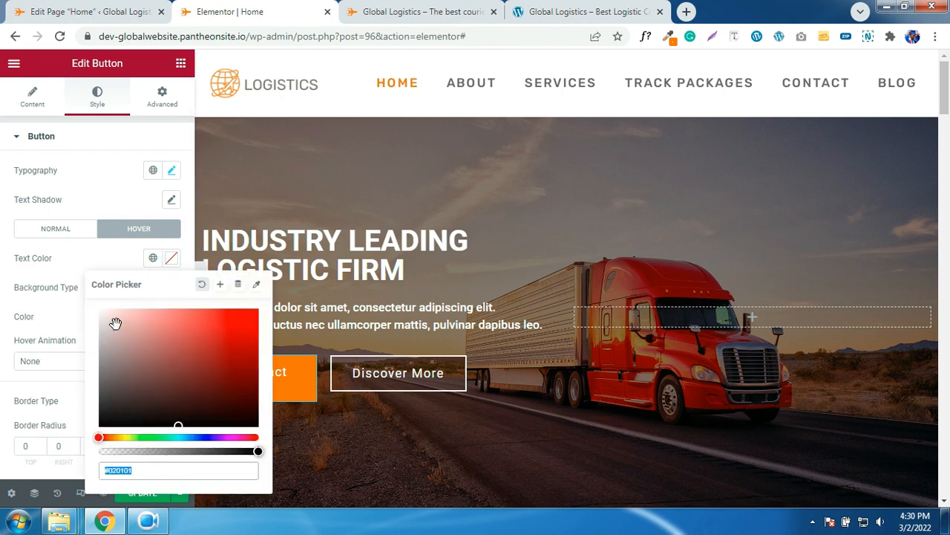
{"action": "left_click", "coordinate": [82, 267]}
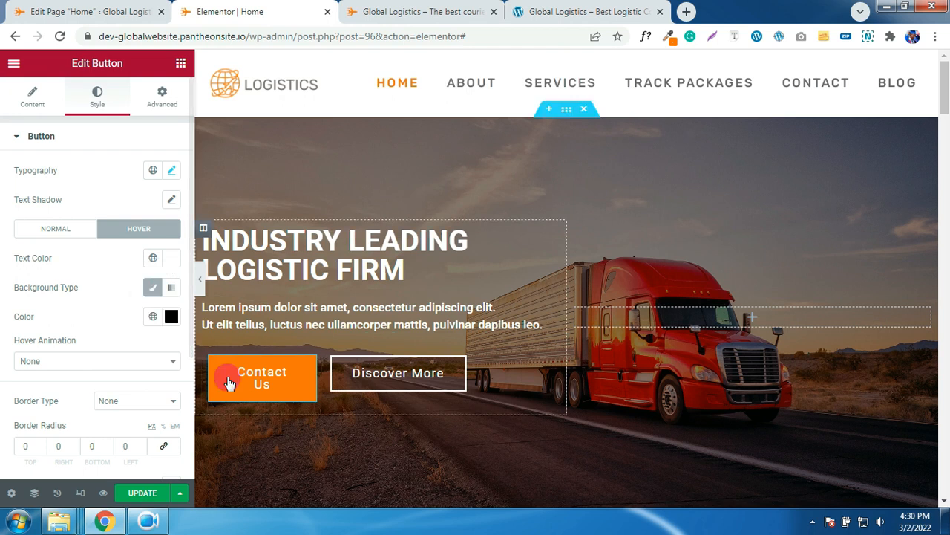
- Link the Discover More button to the Services page
{"action": "left_click", "coordinate": [450, 375]}
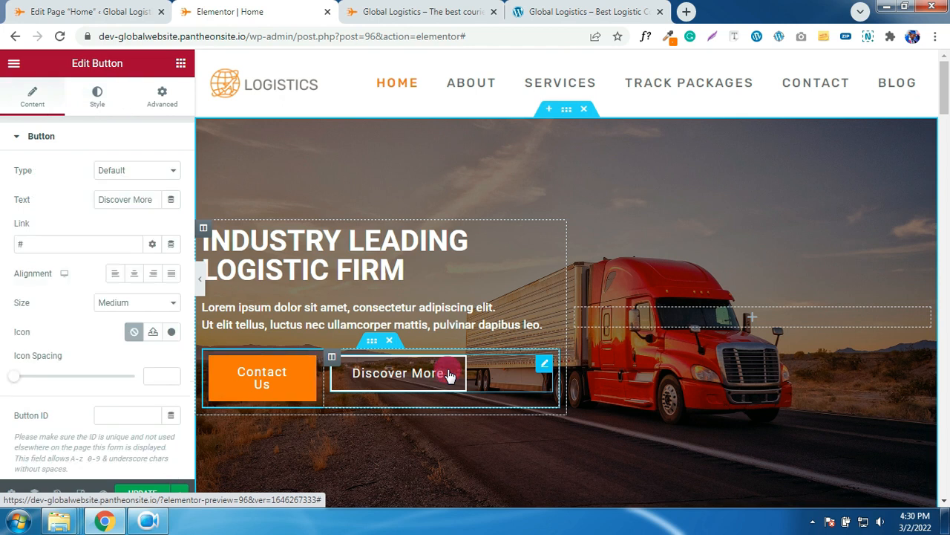
{"action": "left_click_drag", "start_coordinate": [60, 244], "coordinate": [20, 245]}
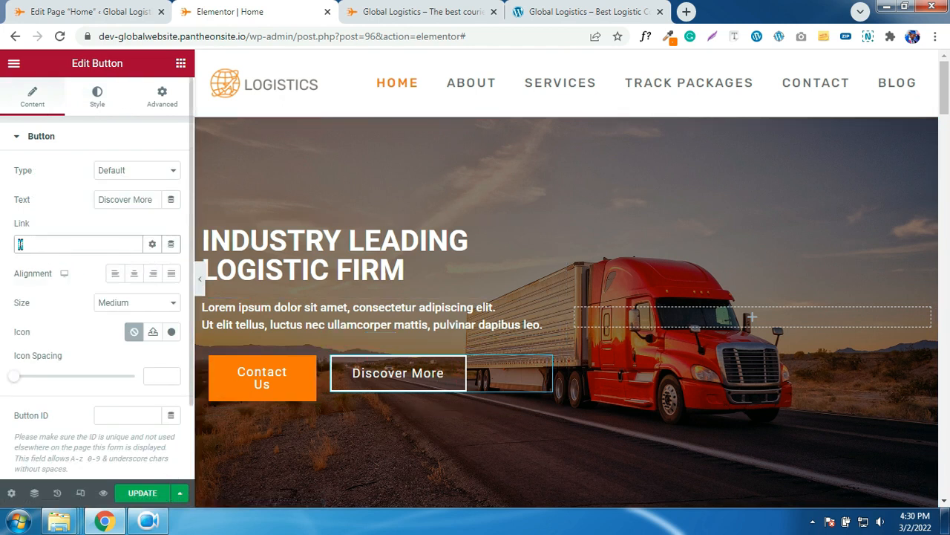
{"action": "type", "text": "S"}
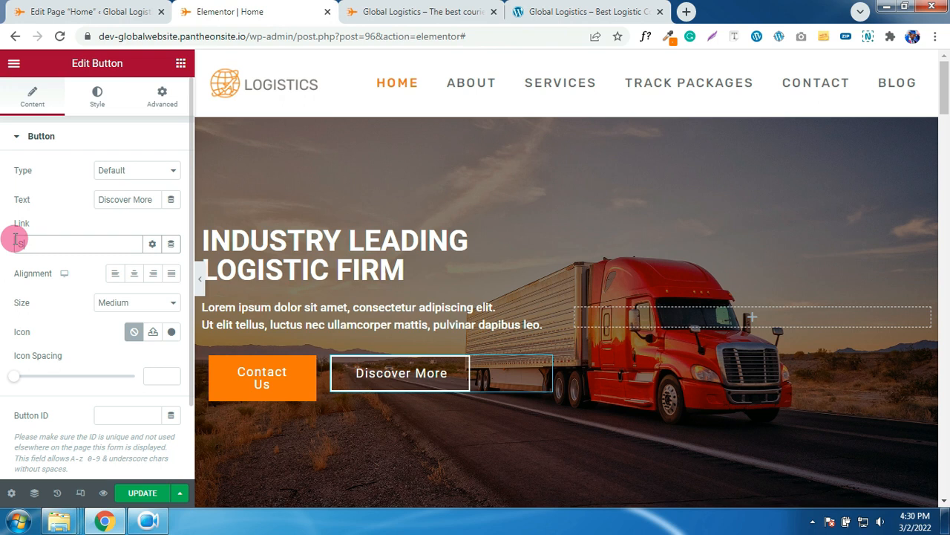
{"action": "type", "text": "ERVI"}
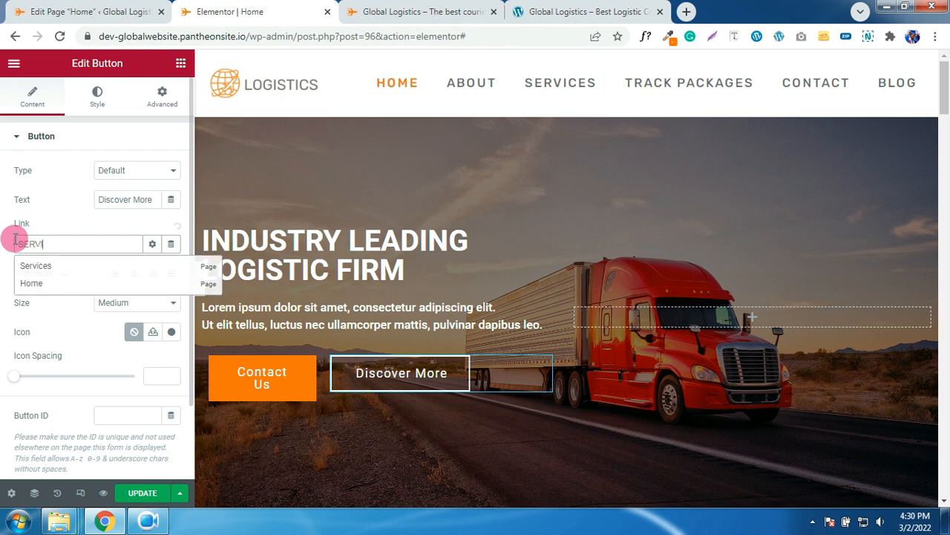
{"action": "left_click", "coordinate": [38, 266]}
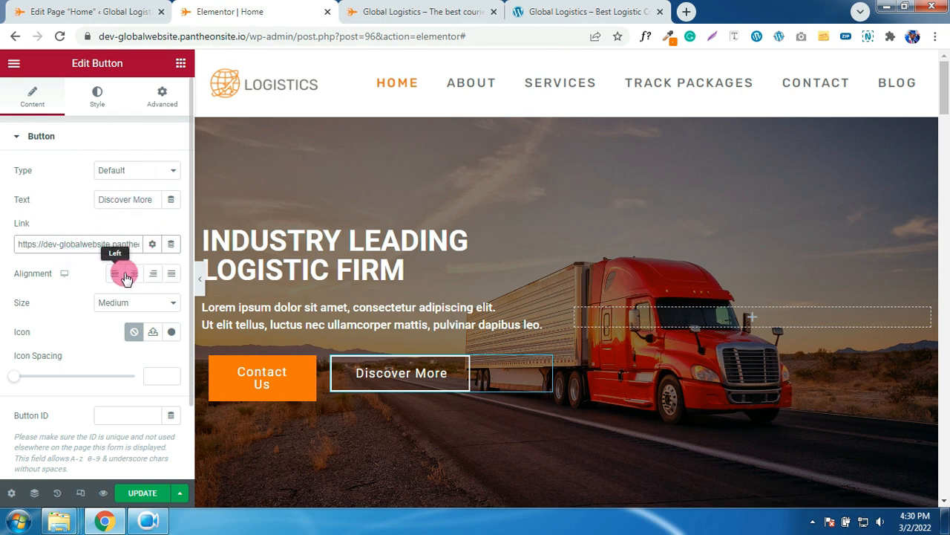
- Give Discover More a global ORANGE hover background with white hover text
{"action": "left_click", "coordinate": [97, 110]}
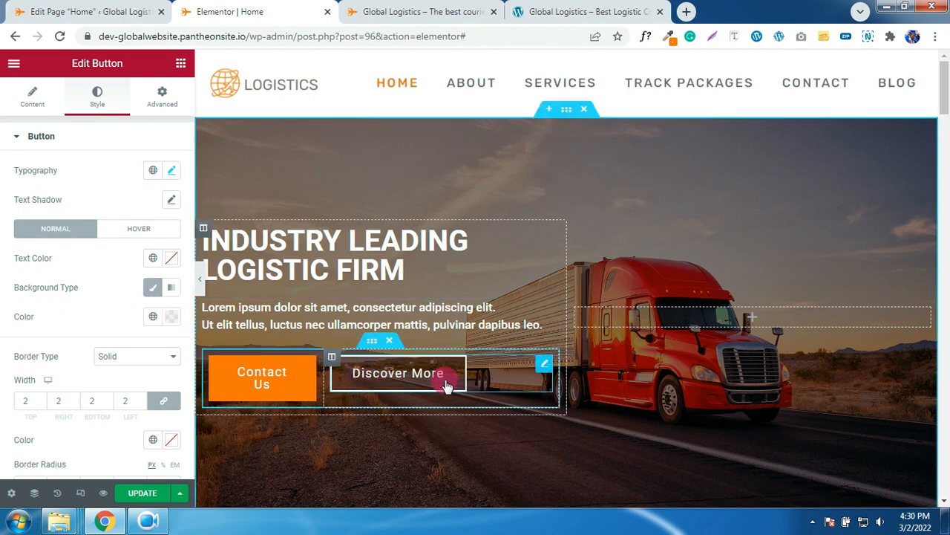
{"action": "left_click", "coordinate": [172, 318]}
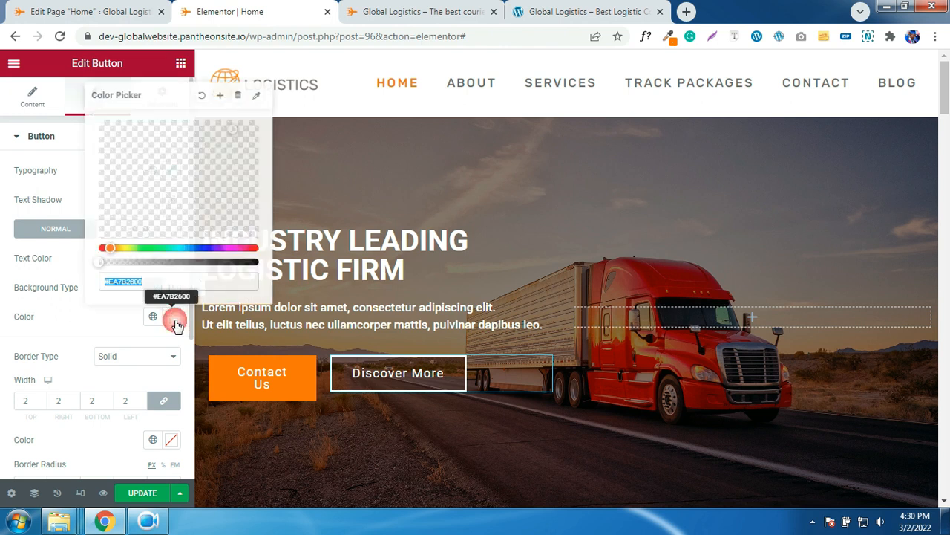
{"action": "left_click", "coordinate": [174, 322]}
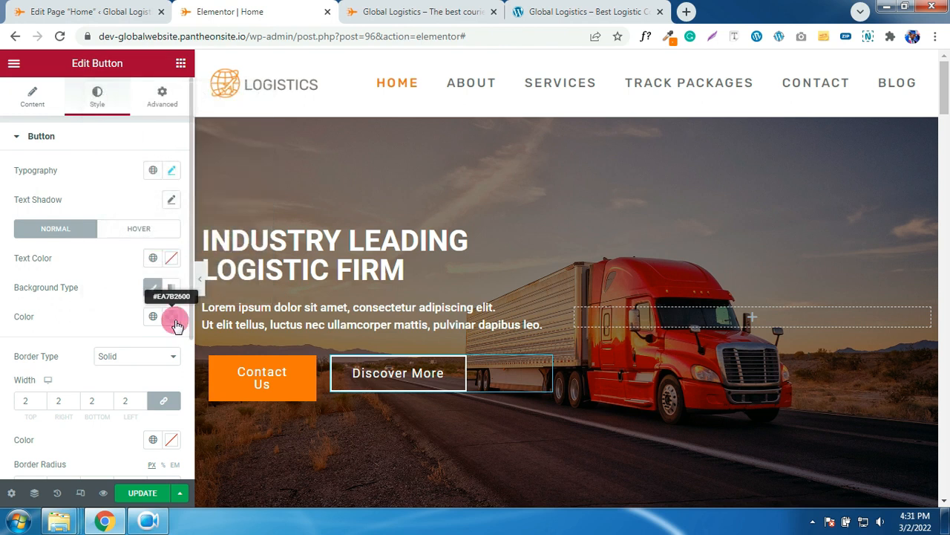
{"action": "left_click", "coordinate": [170, 260]}
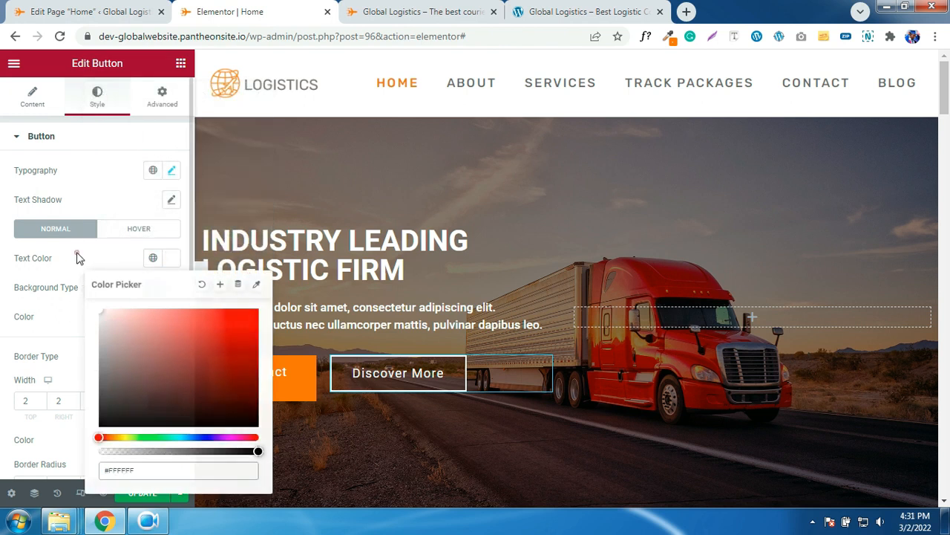
{"action": "left_click", "coordinate": [121, 229]}
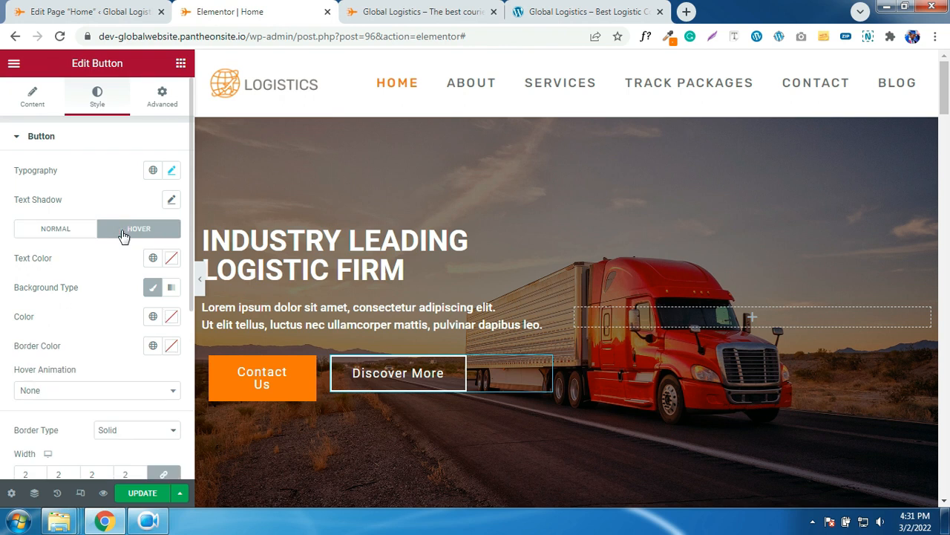
{"action": "left_click", "coordinate": [153, 318]}
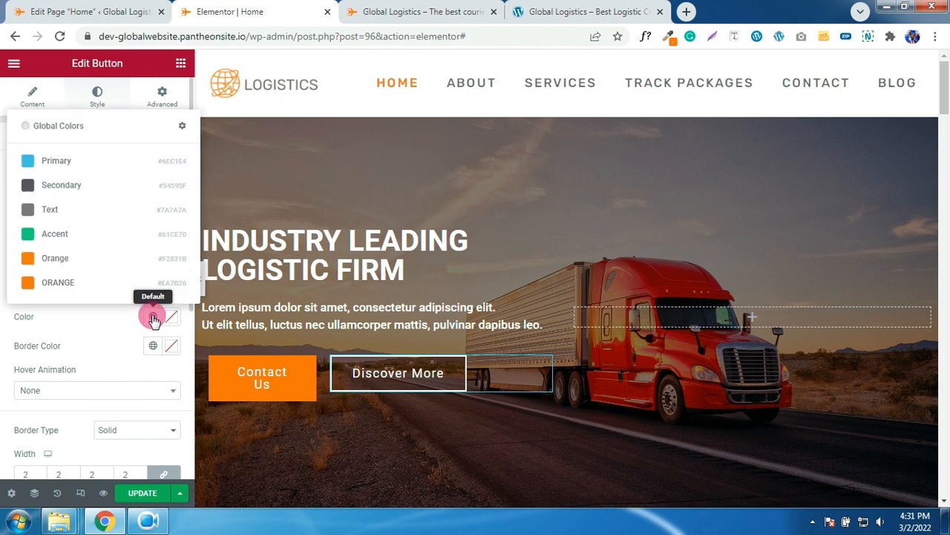
{"action": "left_click", "coordinate": [60, 288]}
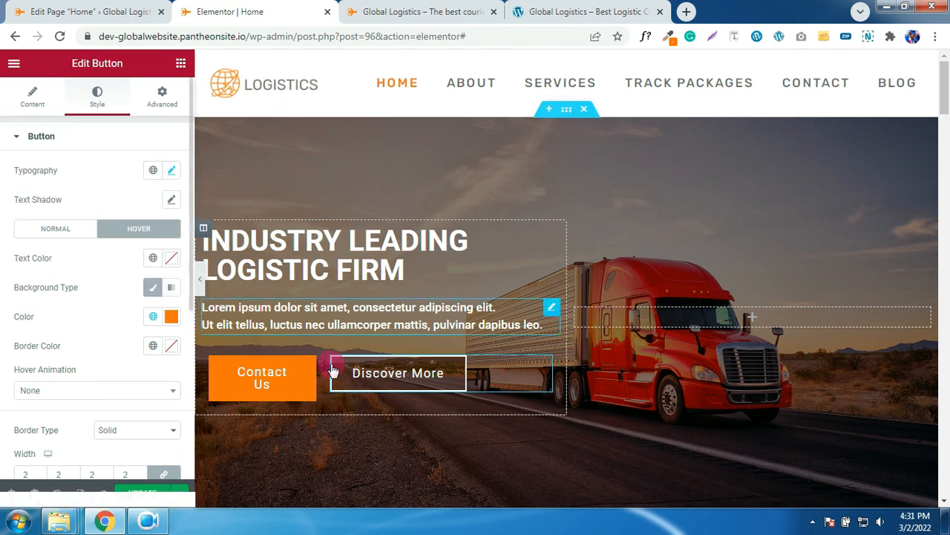
{"action": "left_click", "coordinate": [375, 383]}
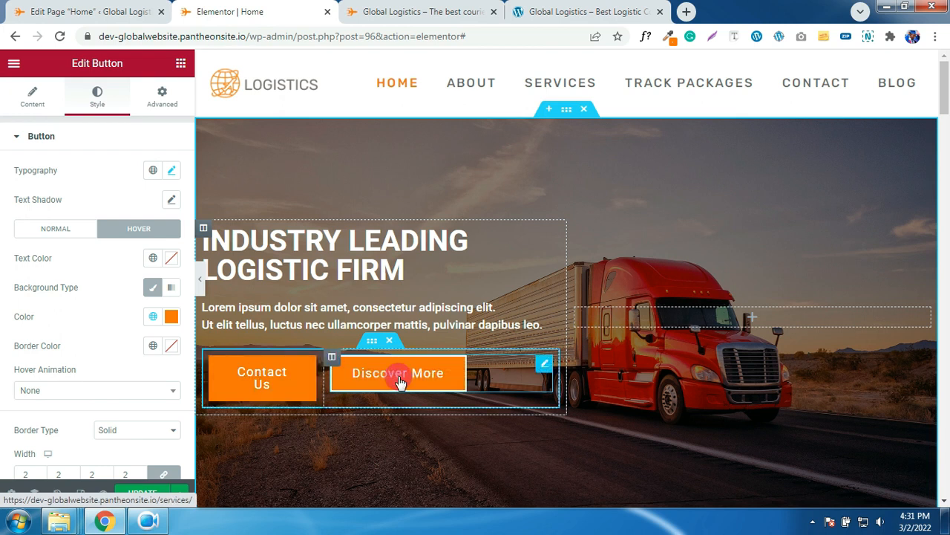
{"action": "left_click", "coordinate": [172, 258]}
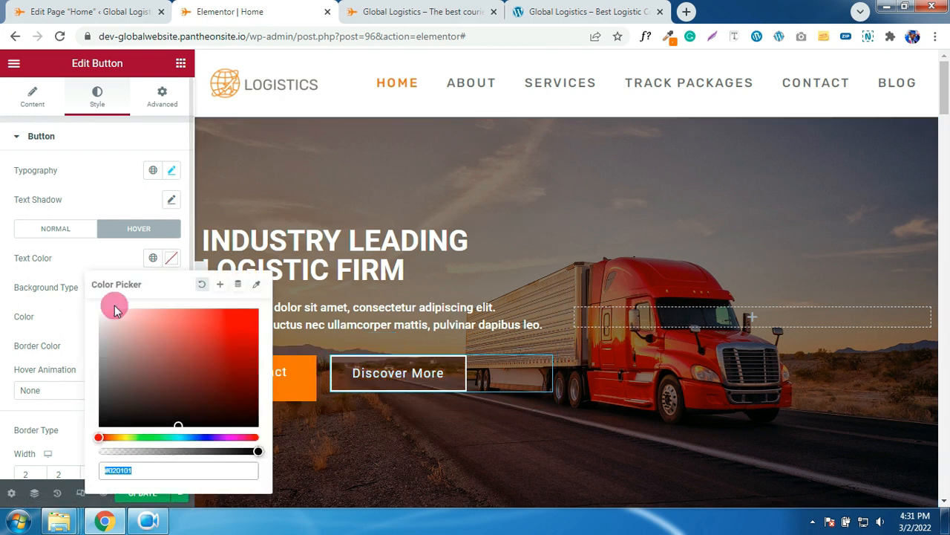
{"action": "left_click", "coordinate": [76, 257]}
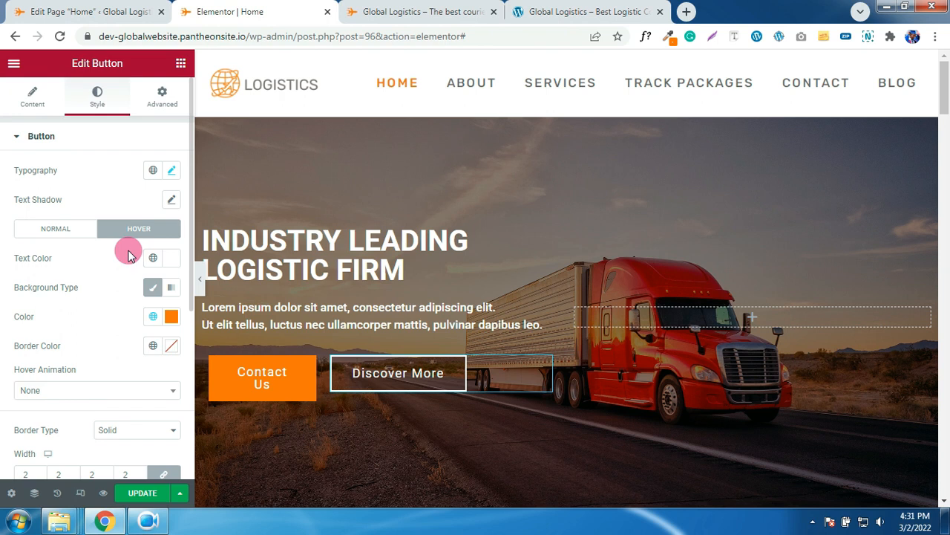
{"action": "scroll", "coordinate": [127, 280], "scroll_direction": "down", "scroll_amount": 1}
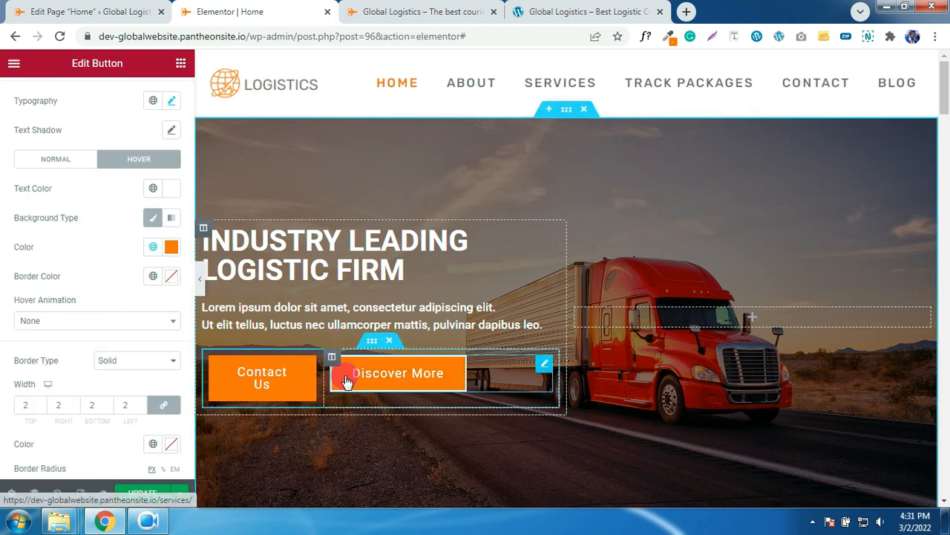
- Save the Home page changes with Update
{"action": "left_click", "coordinate": [143, 494]}
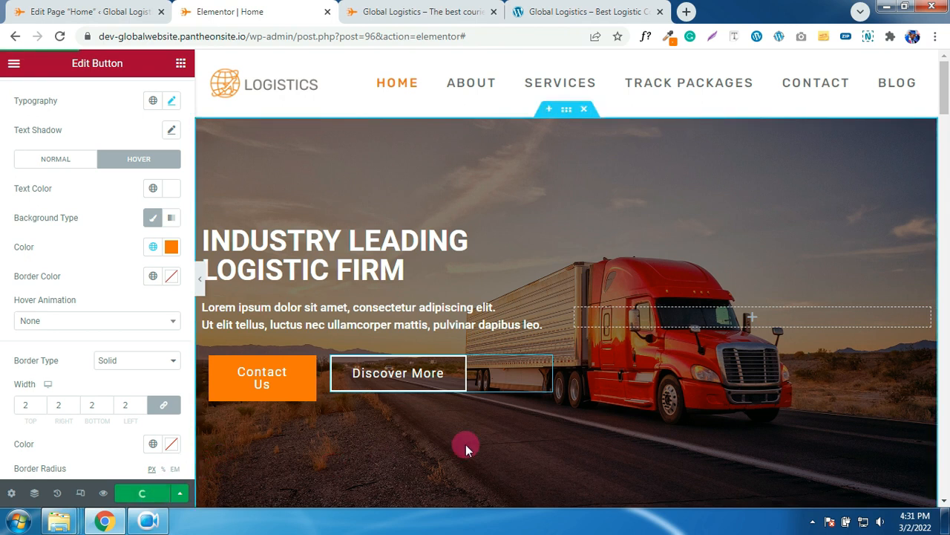
{"action": "scroll", "coordinate": [466, 444], "scroll_direction": "down", "scroll_amount": 1}
{"action": "scroll", "coordinate": [466, 444], "scroll_direction": "up", "scroll_amount": 1}
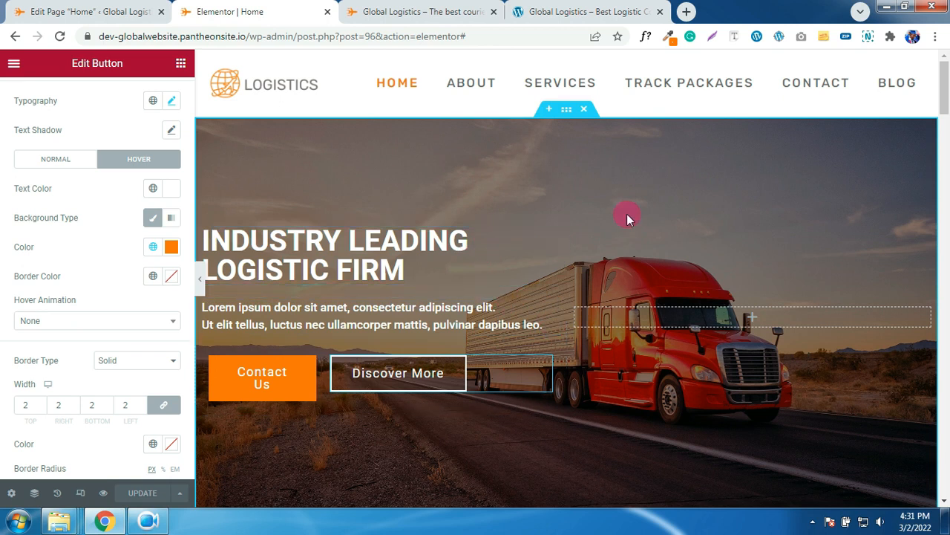
- Raise the hero section's black overlay opacity to 0.76 and update the page
{"action": "left_click", "coordinate": [568, 112]}
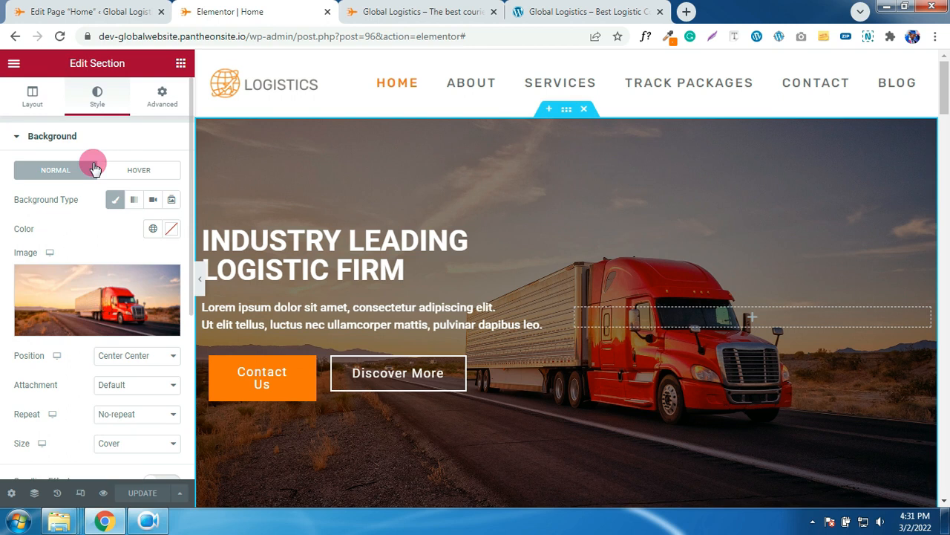
{"action": "scroll", "coordinate": [92, 306], "scroll_direction": "down", "scroll_amount": 3}
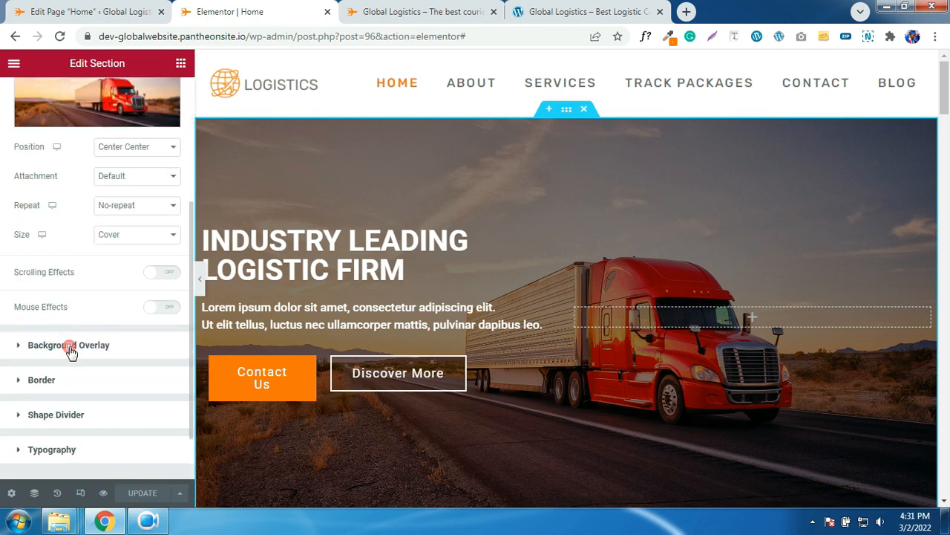
{"action": "left_click", "coordinate": [71, 349]}
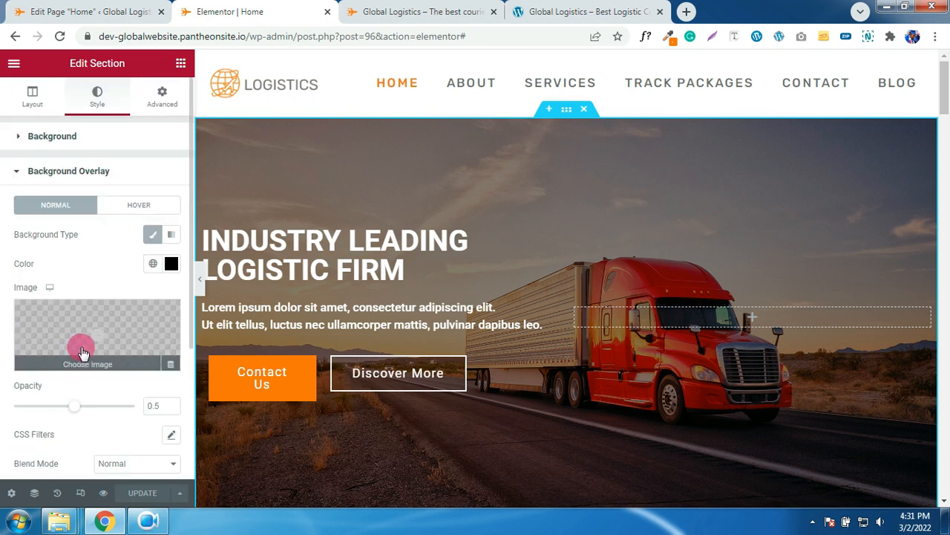
{"action": "left_click", "coordinate": [170, 403]}
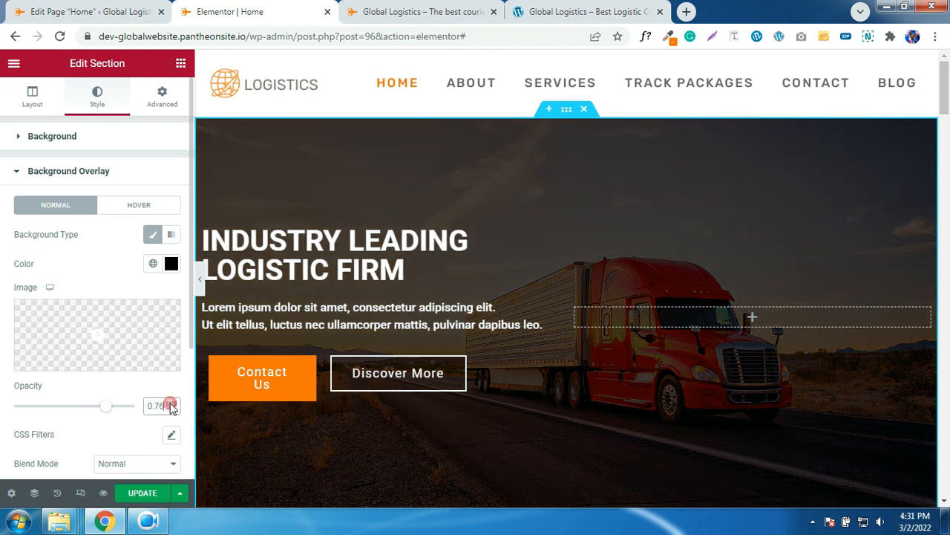
{"action": "left_click", "coordinate": [141, 492]}
{"action": "scroll", "coordinate": [554, 381], "scroll_direction": "down", "scroll_amount": 3}
{"action": "scroll", "coordinate": [554, 381], "scroll_direction": "down", "scroll_amount": 9}
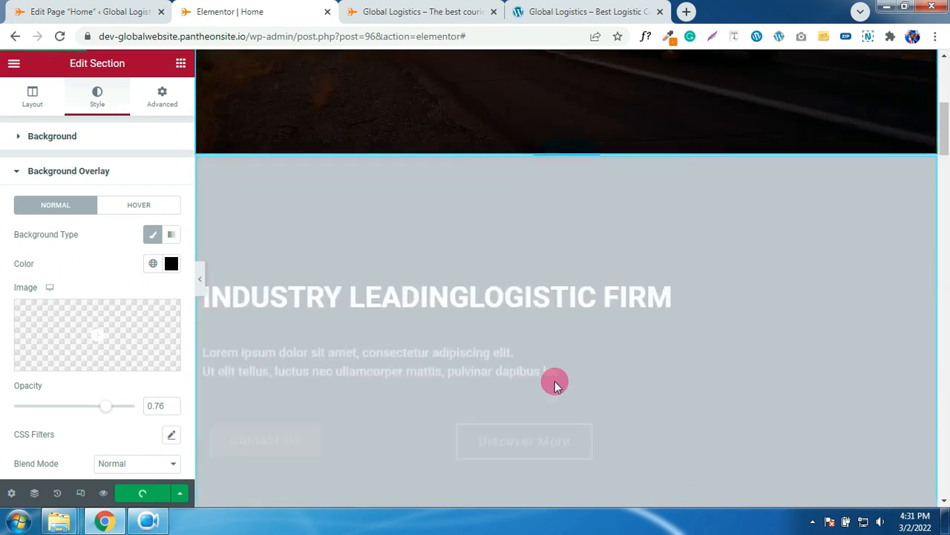
- Make the Call Center icon box's icon the global ORANGE colour
{"action": "scroll", "coordinate": [554, 381], "scroll_direction": "down", "scroll_amount": 5}
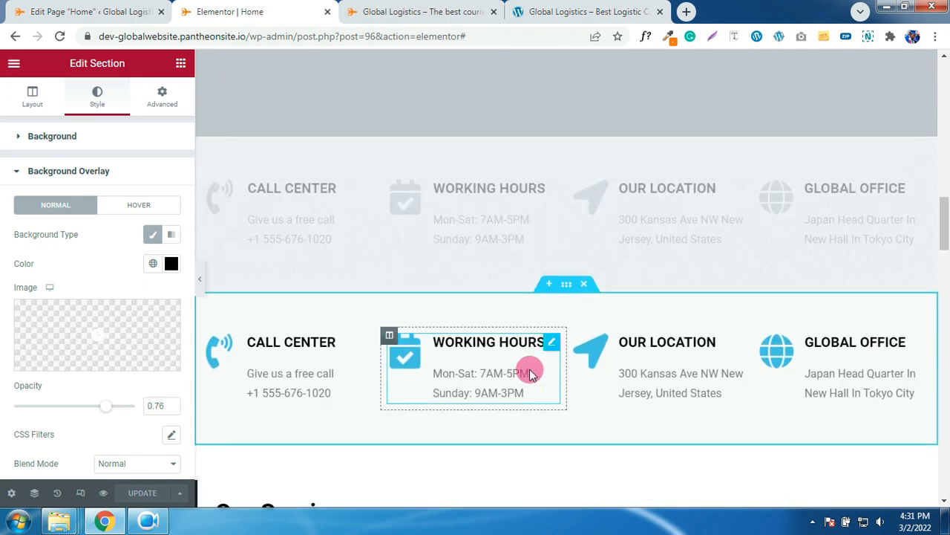
{"action": "left_click", "coordinate": [222, 344]}
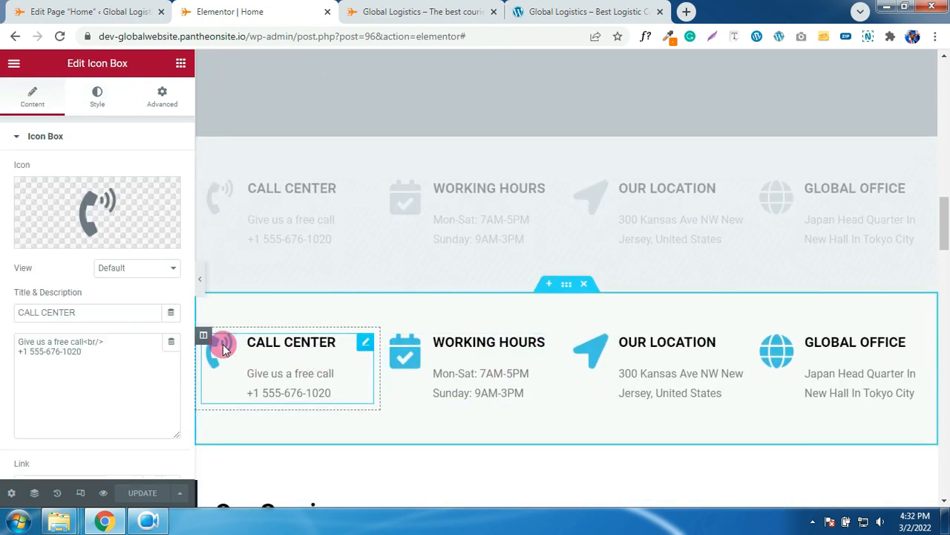
{"action": "left_click", "coordinate": [99, 102]}
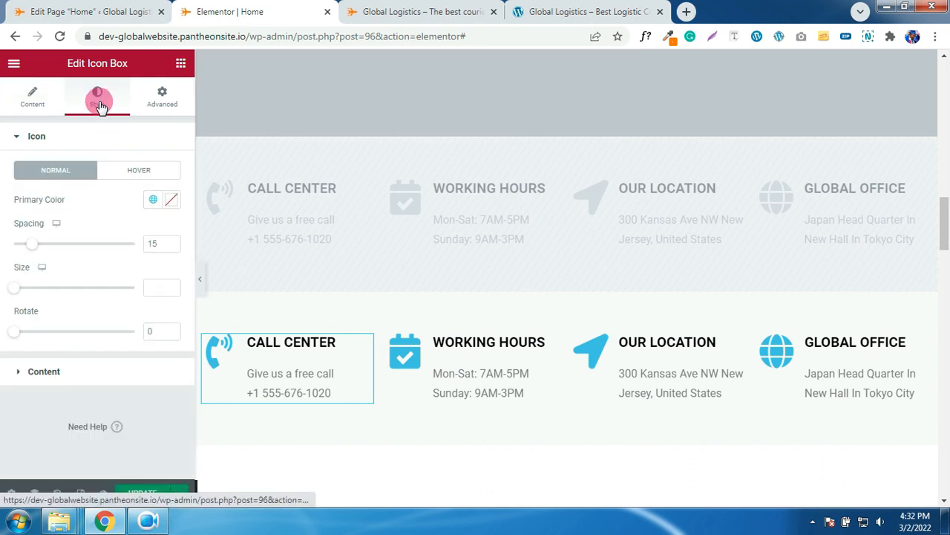
{"action": "left_click", "coordinate": [152, 201]}
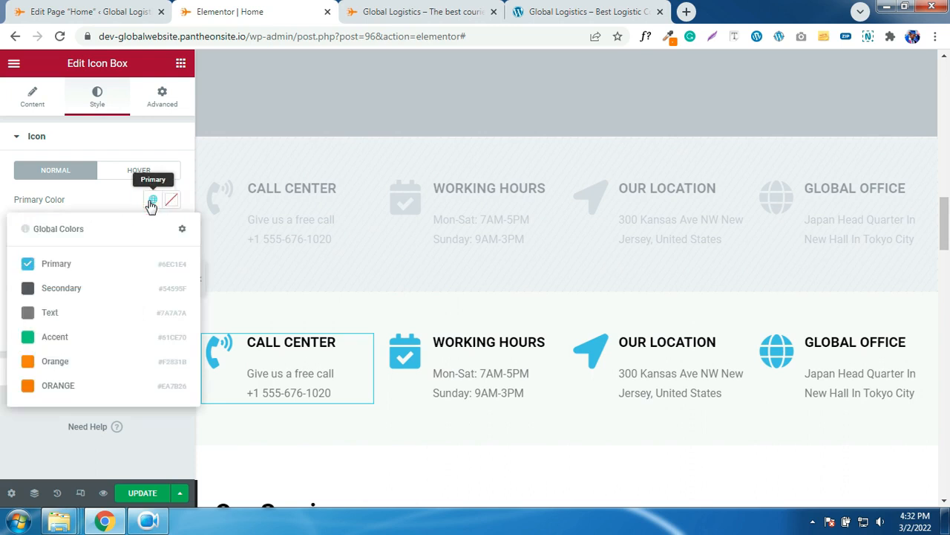
{"action": "left_click", "coordinate": [41, 385]}
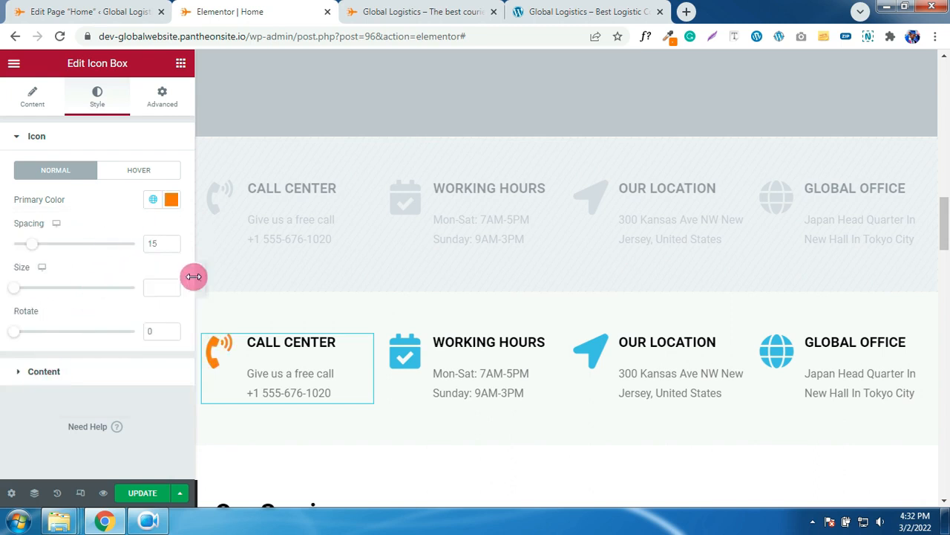
{"action": "left_click", "coordinate": [149, 182]}
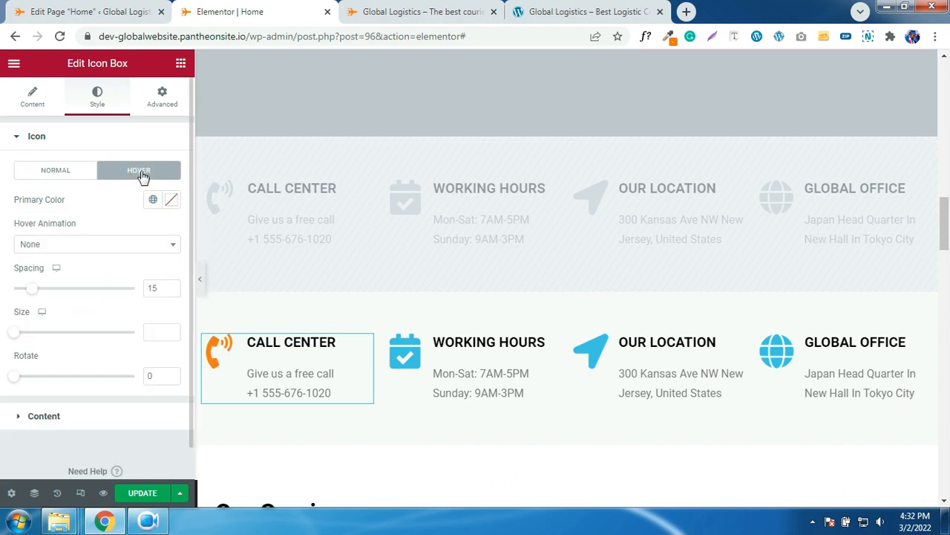
- Copy Call Center's style and paste it onto Working Hours, Our Location and Global Office
{"action": "right_click", "coordinate": [214, 353]}
{"action": "left_click", "coordinate": [249, 353]}
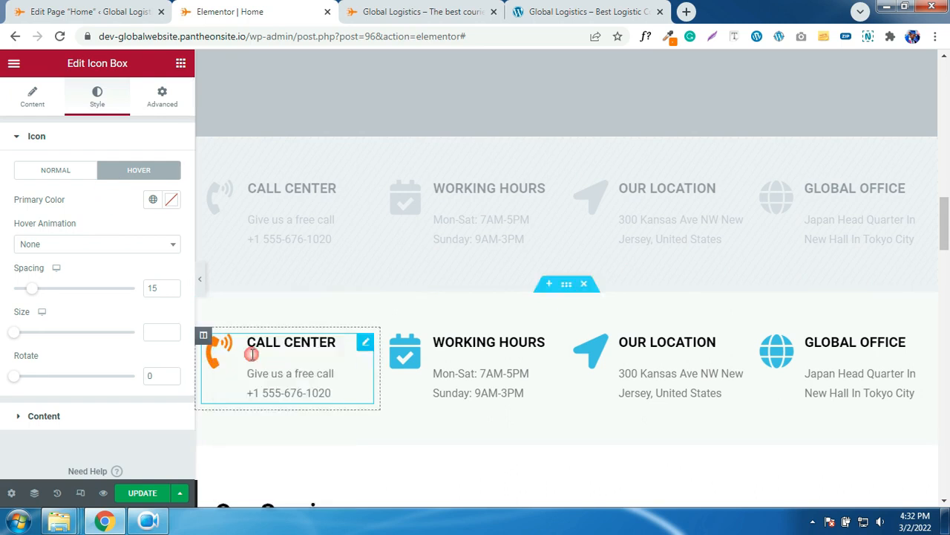
{"action": "right_click", "coordinate": [439, 350]}
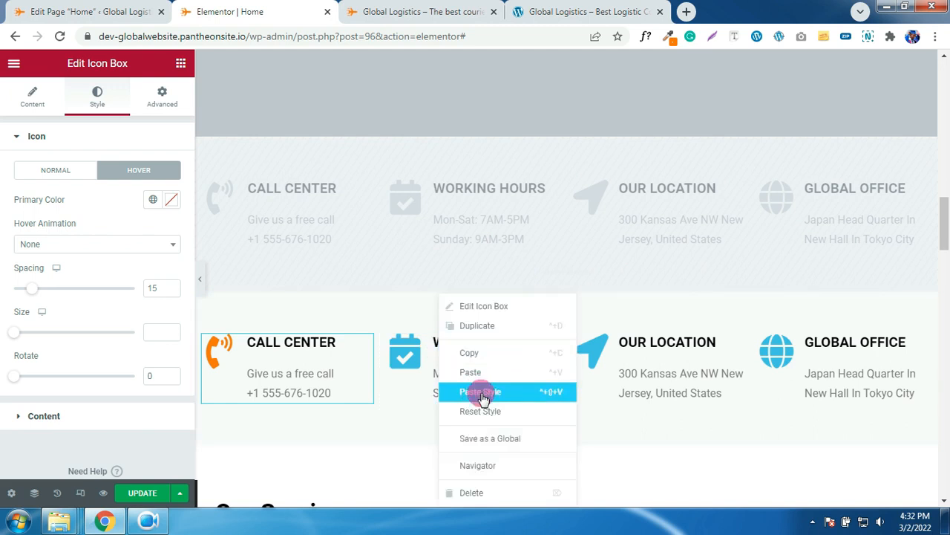
{"action": "left_click", "coordinate": [480, 391]}
{"action": "right_click", "coordinate": [646, 364]}
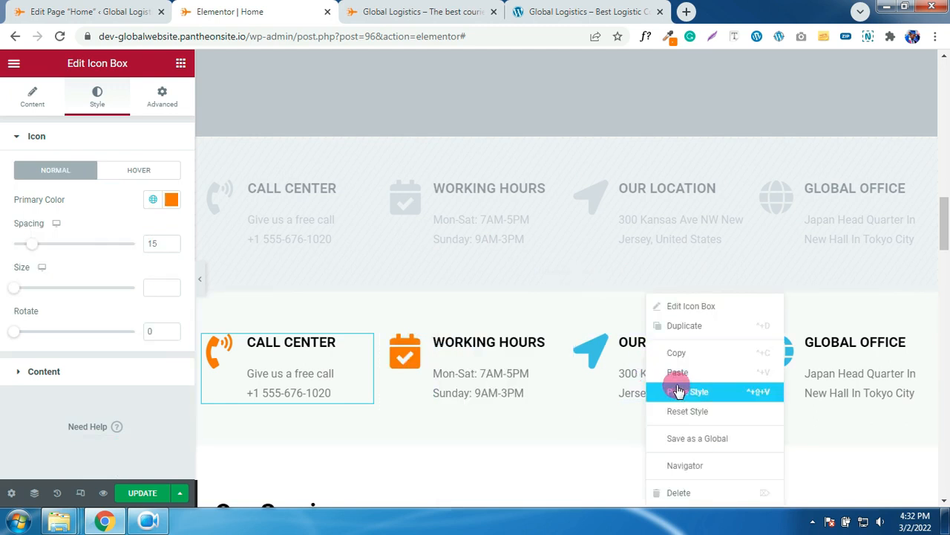
{"action": "left_click", "coordinate": [677, 392]}
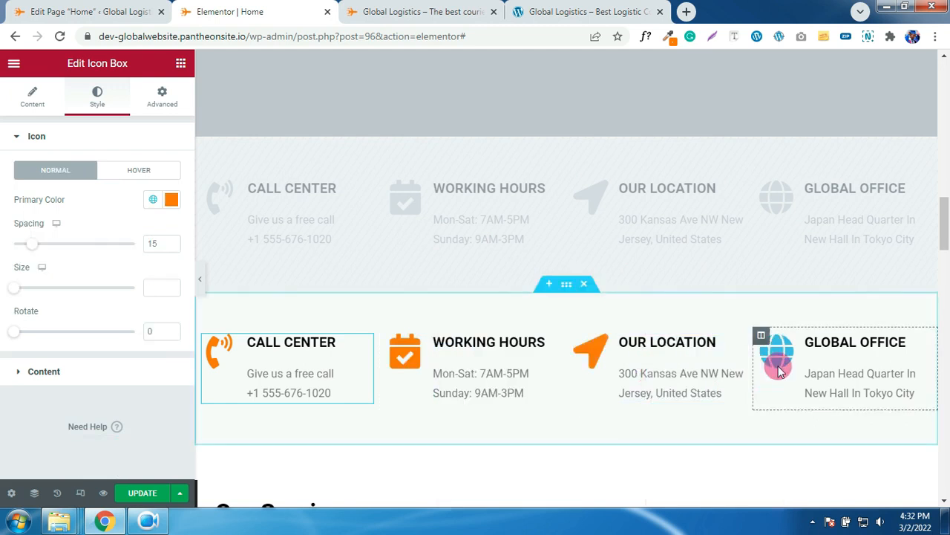
{"action": "right_click", "coordinate": [796, 361]}
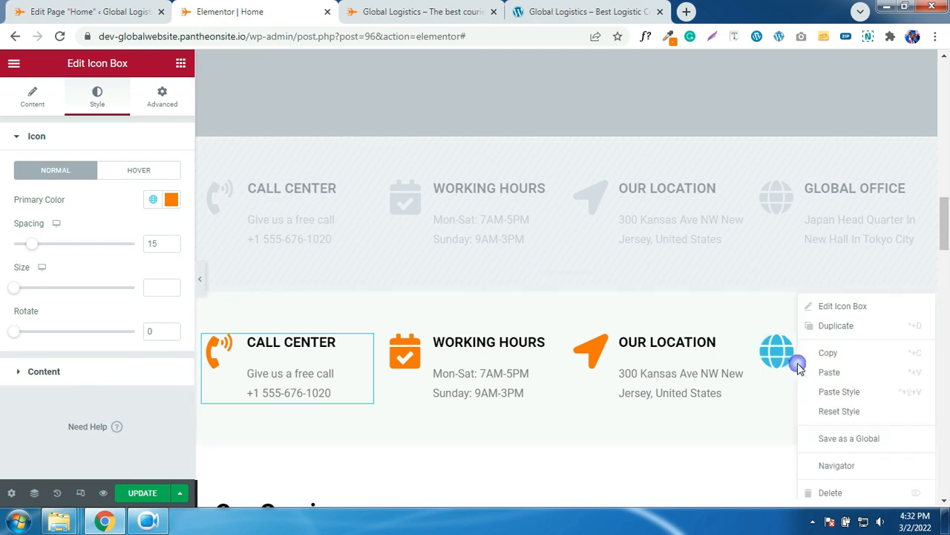
{"action": "left_click", "coordinate": [838, 401]}
{"action": "scroll", "coordinate": [723, 392], "scroll_direction": "down", "scroll_amount": 3}
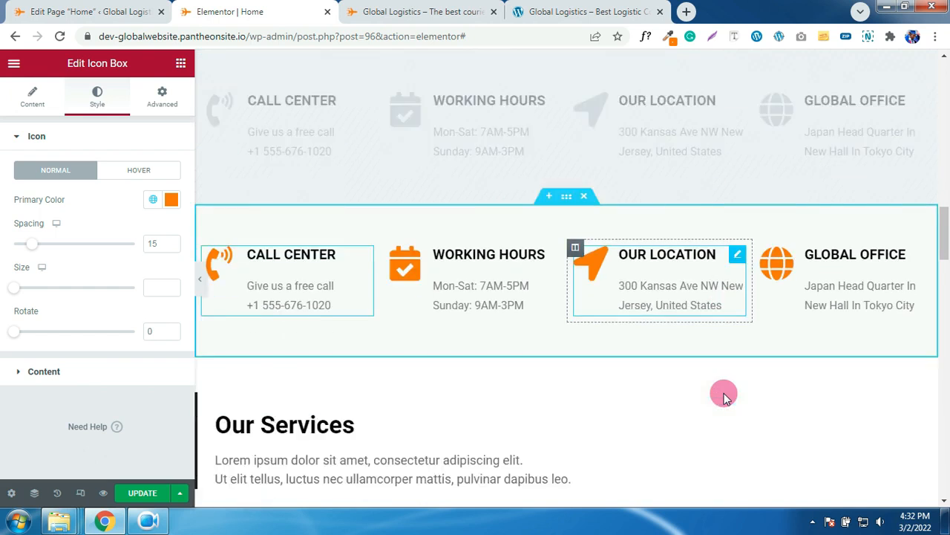
{"action": "scroll", "coordinate": [655, 391], "scroll_direction": "down", "scroll_amount": 2}
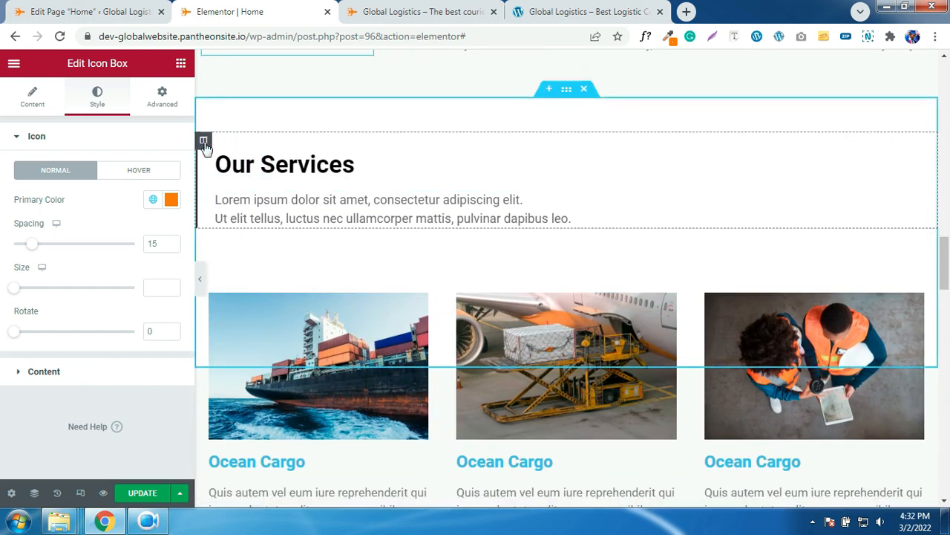
- Add a 4 px left border in global ORANGE to the Our Services column
{"action": "left_click", "coordinate": [204, 141]}
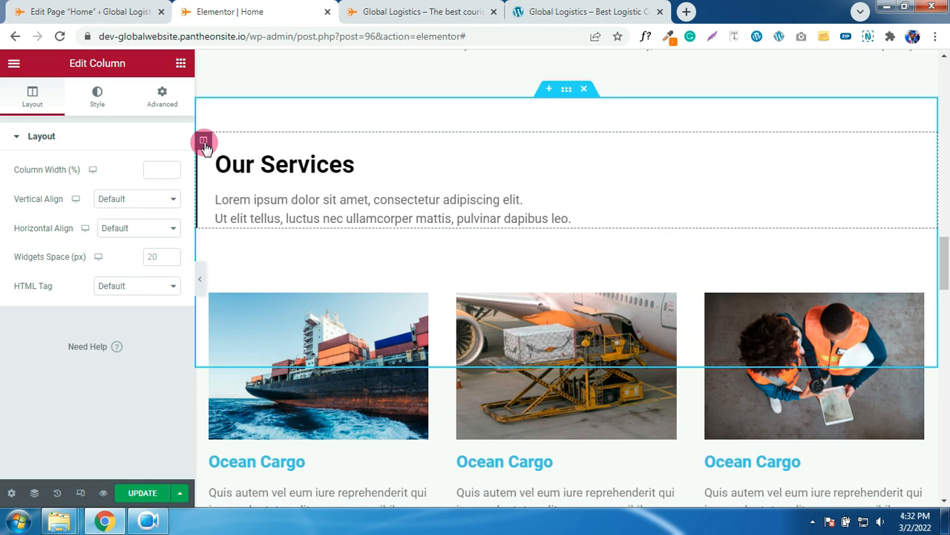
{"action": "left_click", "coordinate": [99, 103]}
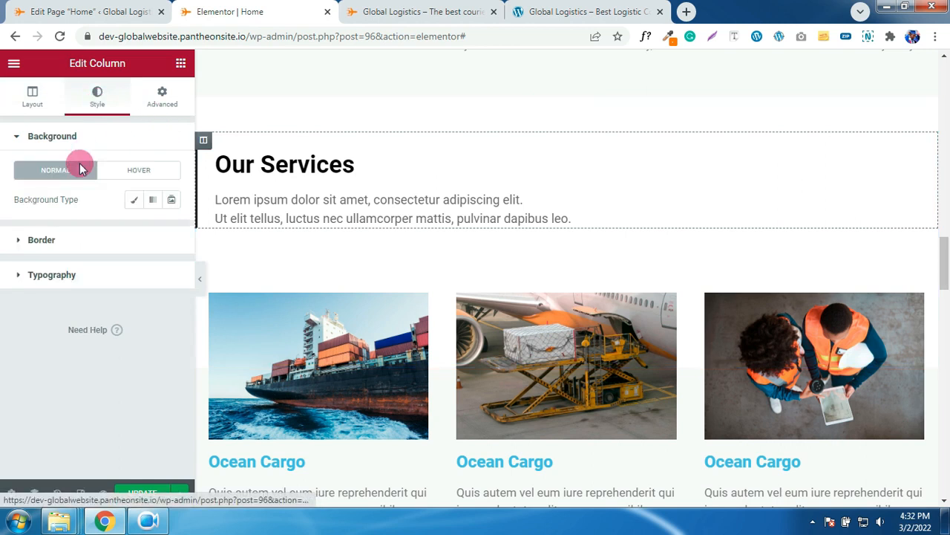
{"action": "left_click", "coordinate": [63, 242]}
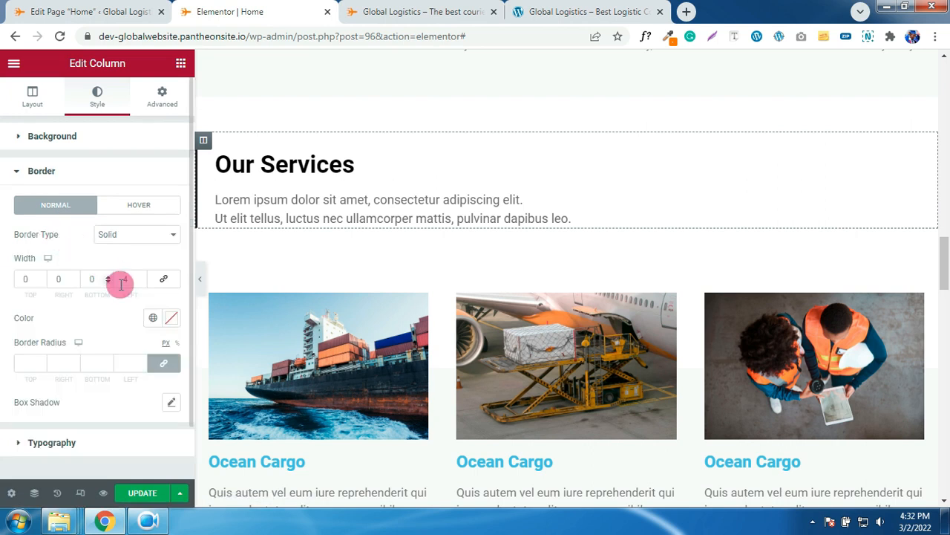
{"action": "left_click", "coordinate": [153, 319]}
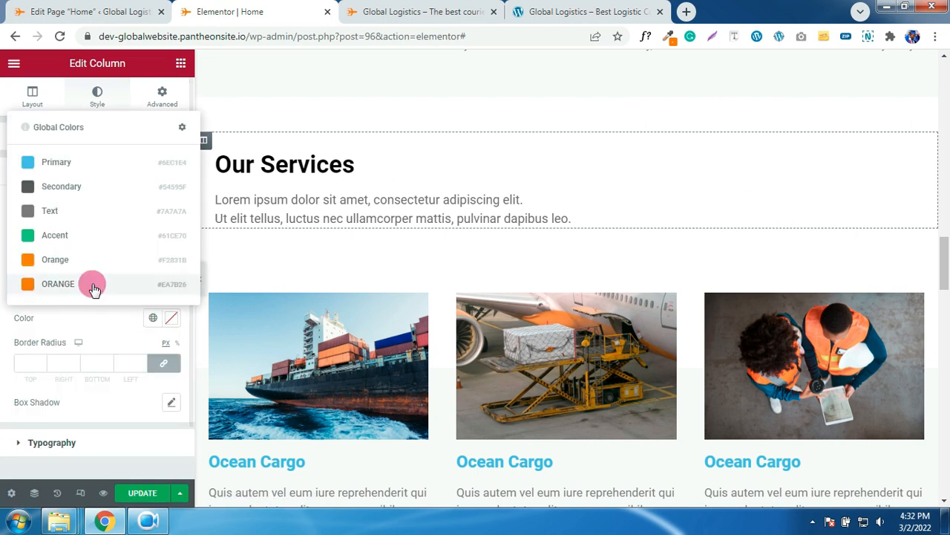
{"action": "left_click", "coordinate": [71, 286]}
{"action": "scroll", "coordinate": [390, 275], "scroll_direction": "down", "scroll_amount": 3}
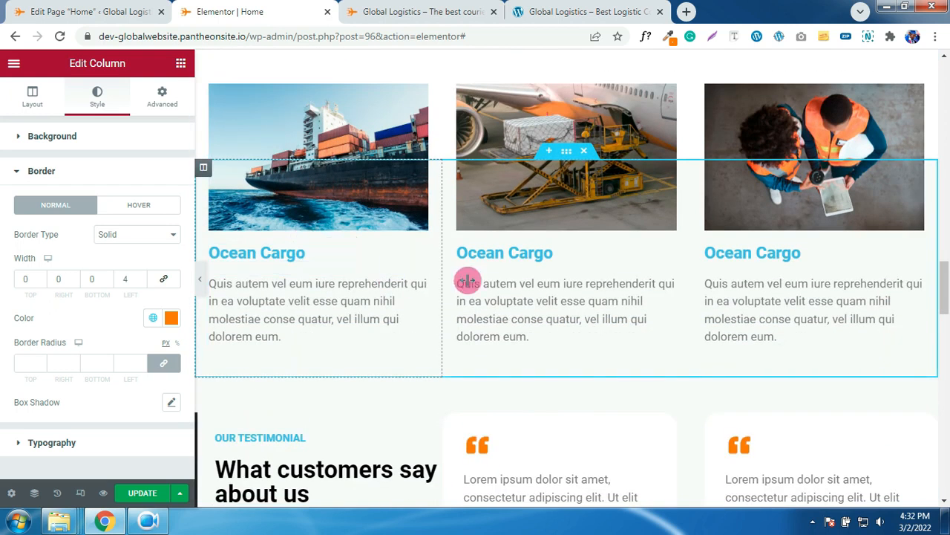
- Set the first Ocean Cargo heading's text colour to black (#000000)
{"action": "left_click", "coordinate": [670, 249]}
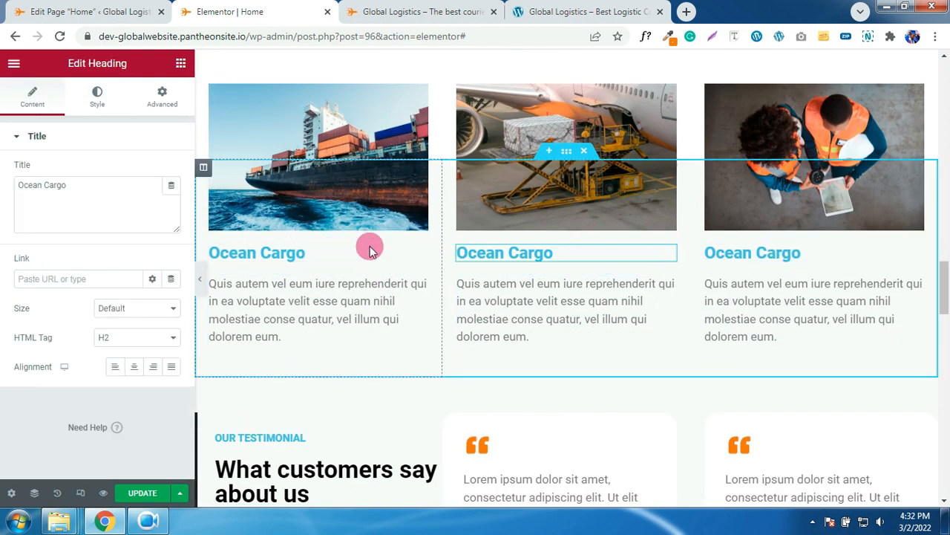
{"action": "left_click", "coordinate": [320, 256]}
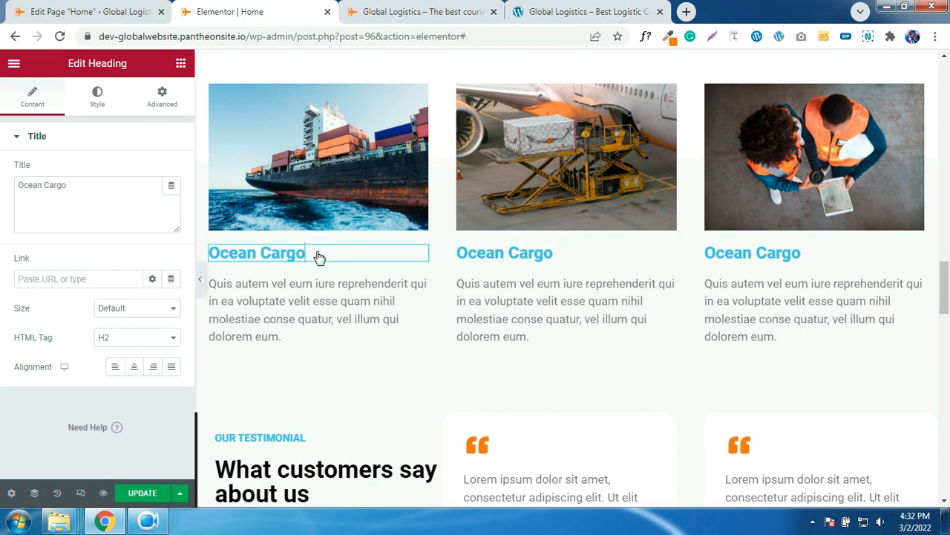
{"action": "left_click", "coordinate": [99, 106]}
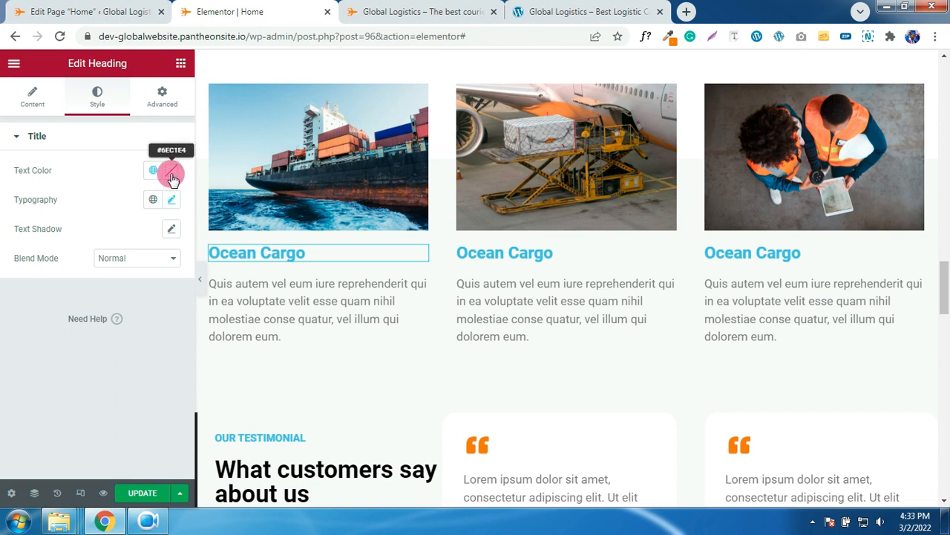
{"action": "left_click", "coordinate": [172, 173]}
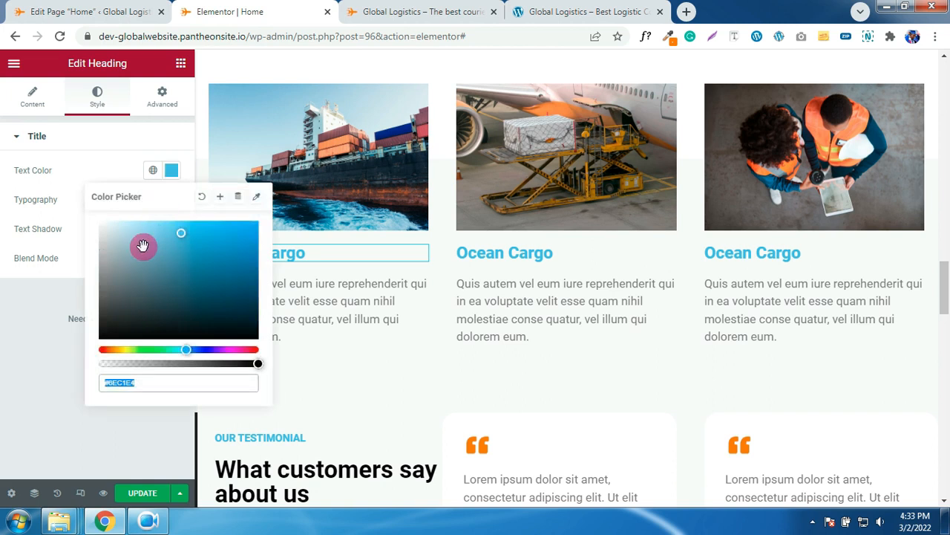
{"action": "right_click", "coordinate": [313, 258]}
{"action": "left_click", "coordinate": [60, 323]}
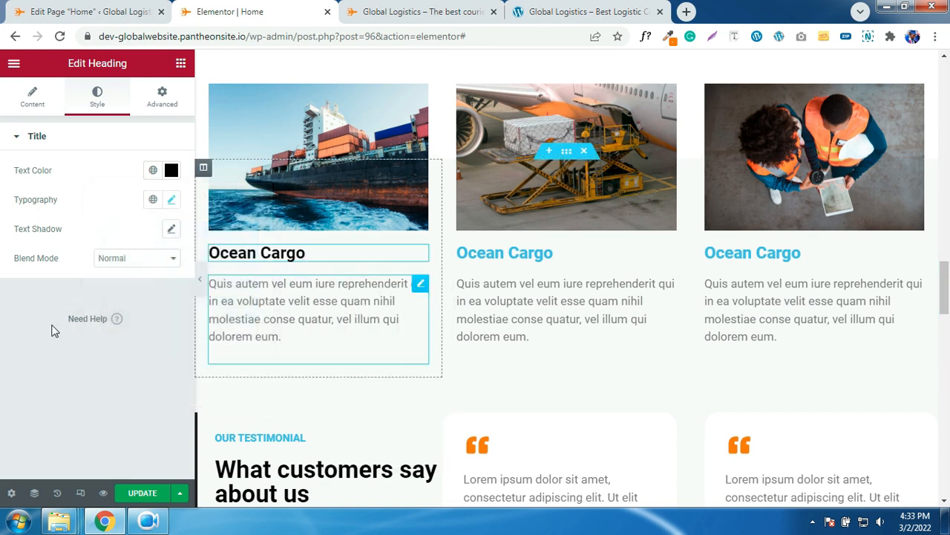
- Copy the black heading style and paste it onto the second and third Ocean Cargo headings
{"action": "right_click", "coordinate": [368, 253]}
{"action": "left_click", "coordinate": [403, 313]}
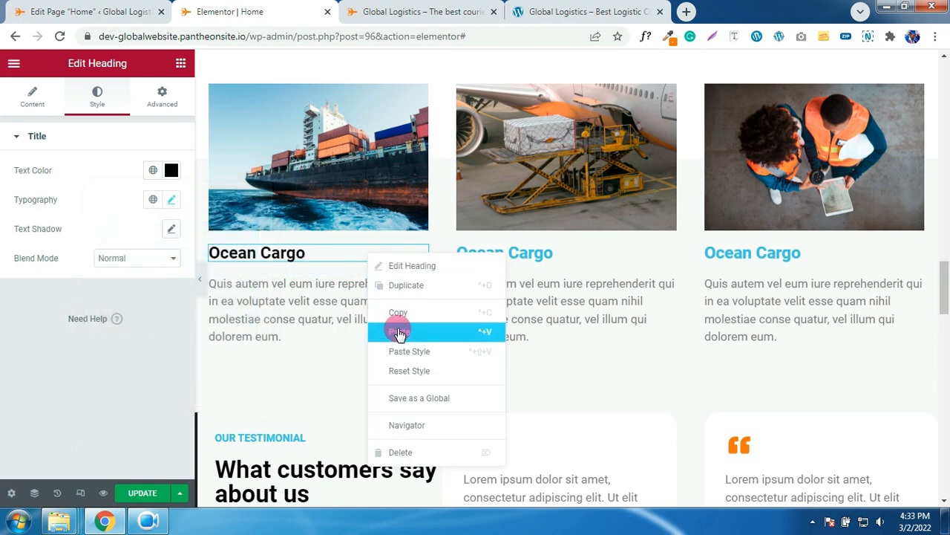
{"action": "right_click", "coordinate": [525, 251]}
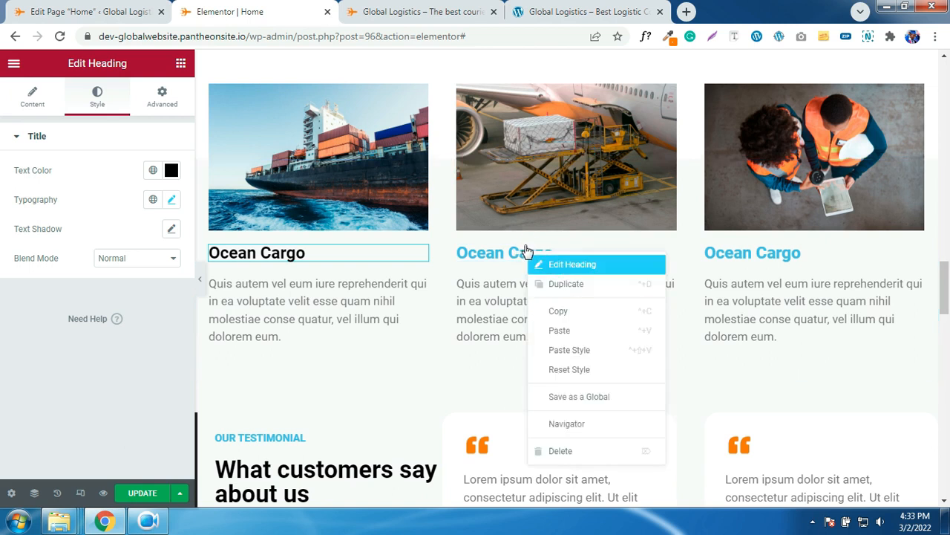
{"action": "left_click", "coordinate": [557, 349]}
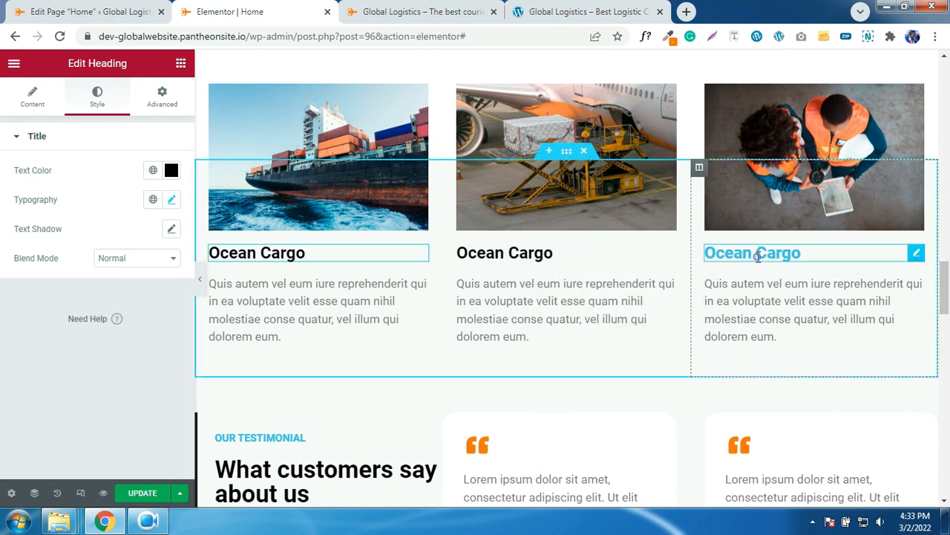
{"action": "right_click", "coordinate": [784, 274]}
{"action": "left_click", "coordinate": [794, 356]}
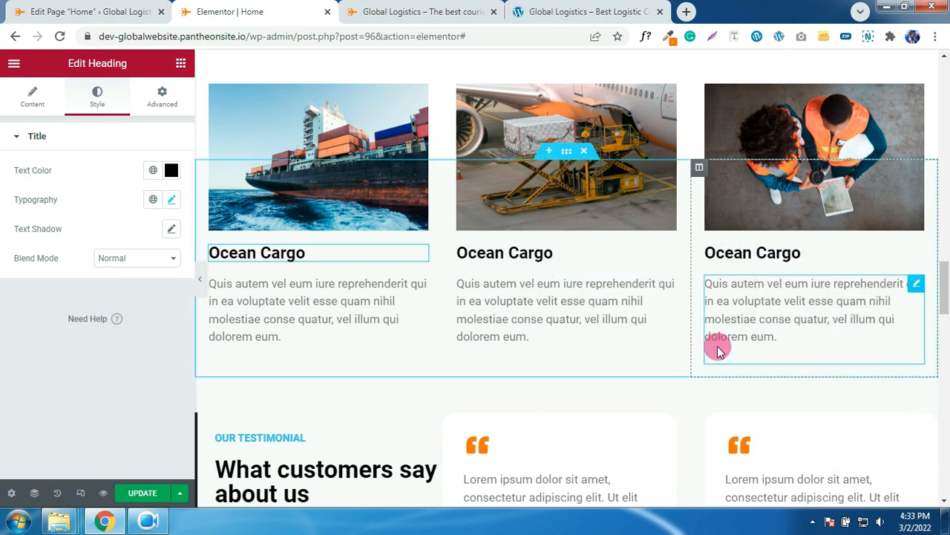
{"action": "scroll", "coordinate": [709, 346], "scroll_direction": "down", "scroll_amount": 4}
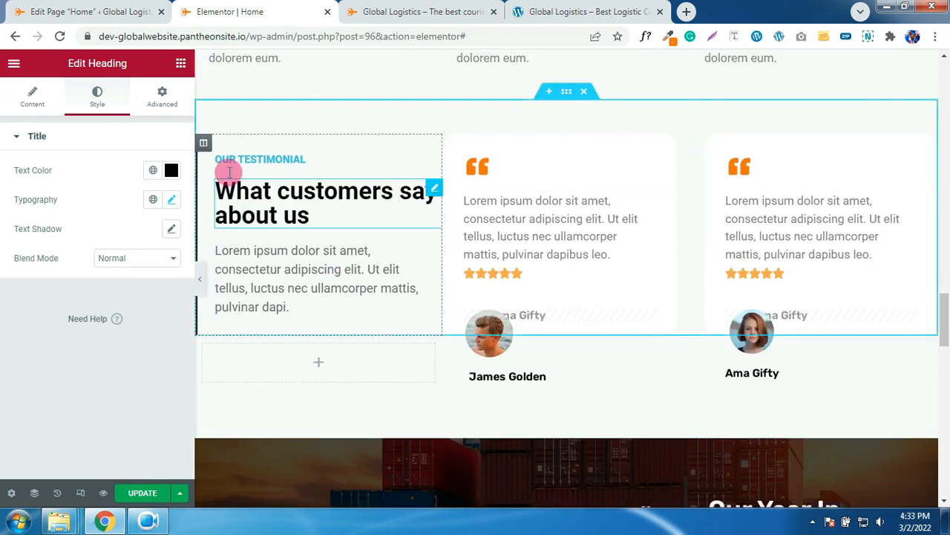
- Give the Our Testimonial column's 4 px left border the ORANGE global colour
{"action": "left_click", "coordinate": [203, 144]}
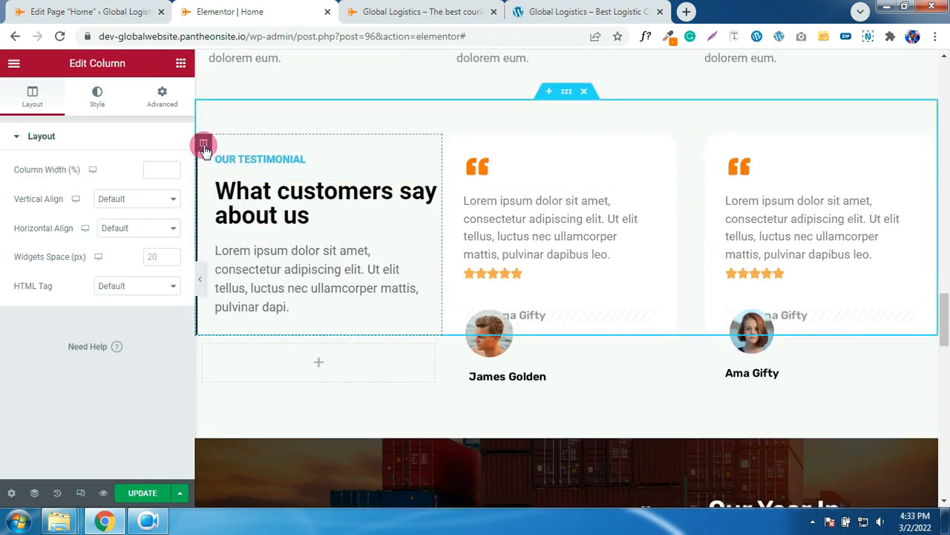
{"action": "left_click", "coordinate": [95, 119]}
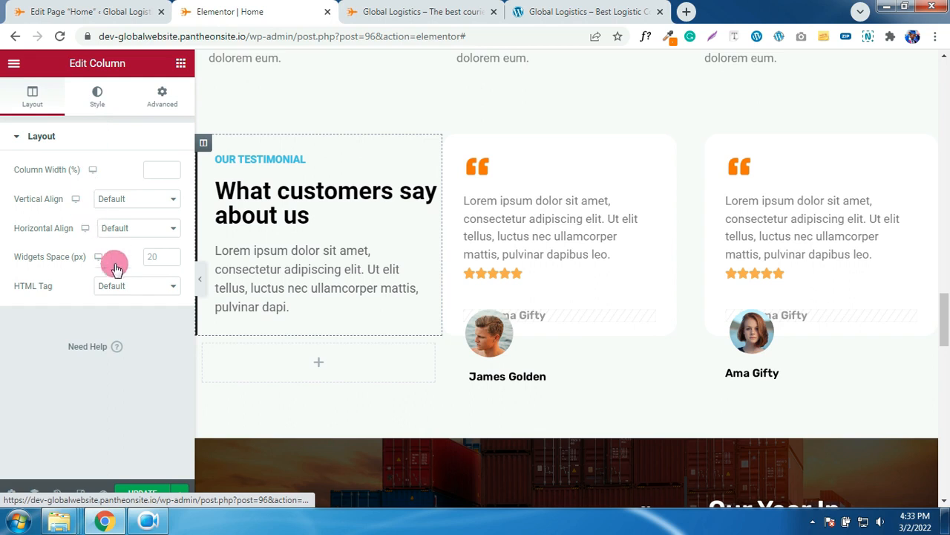
{"action": "left_click", "coordinate": [69, 243]}
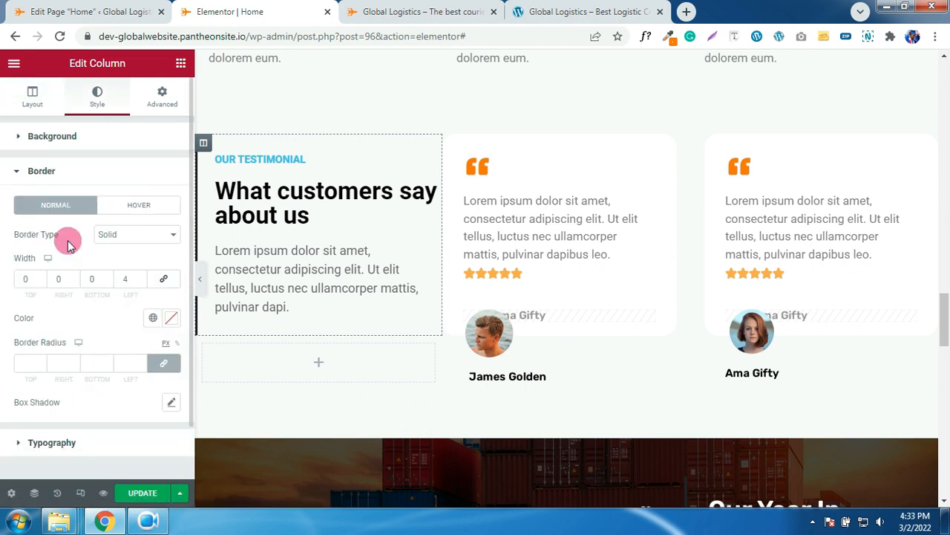
{"action": "left_click", "coordinate": [154, 319]}
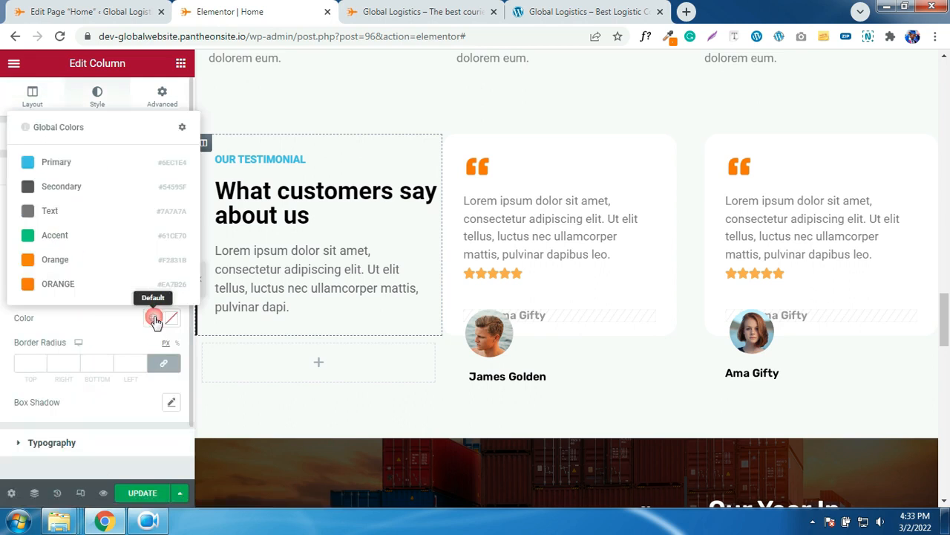
{"action": "left_click", "coordinate": [53, 286]}
{"action": "scroll", "coordinate": [497, 297], "scroll_direction": "down", "scroll_amount": 1}
{"action": "scroll", "coordinate": [520, 297], "scroll_direction": "down", "scroll_amount": 3}
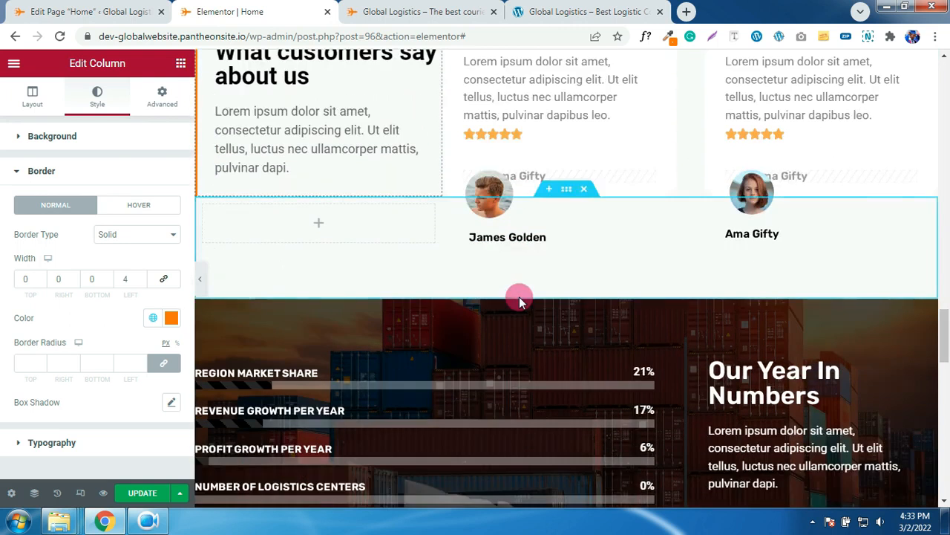
{"action": "scroll", "coordinate": [520, 297], "scroll_direction": "down", "scroll_amount": 4}
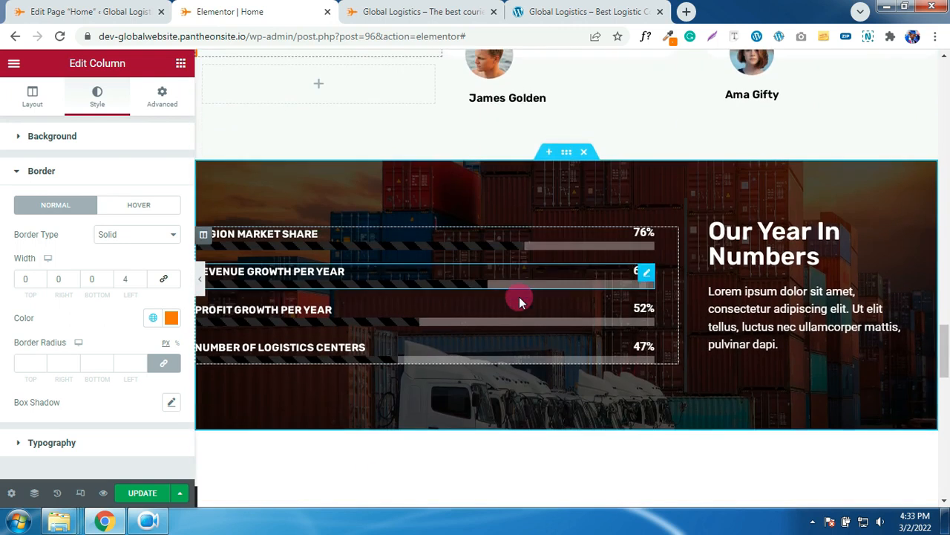
- Set the Region Market Share progress bar fill to the ORANGE global colour
{"action": "left_click", "coordinate": [315, 247]}
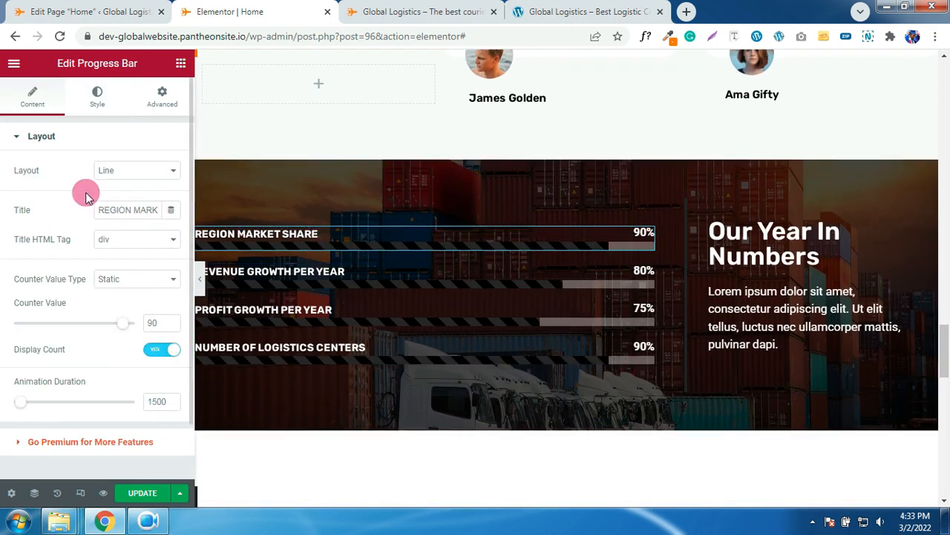
{"action": "scroll", "coordinate": [75, 174], "scroll_direction": "down", "scroll_amount": 1}
{"action": "scroll", "coordinate": [74, 163], "scroll_direction": "up", "scroll_amount": 1}
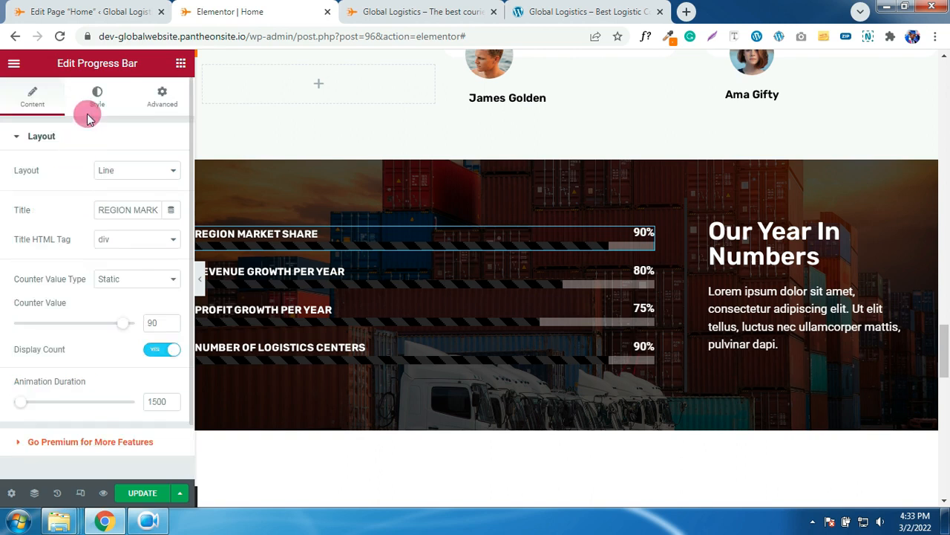
{"action": "left_click", "coordinate": [93, 108]}
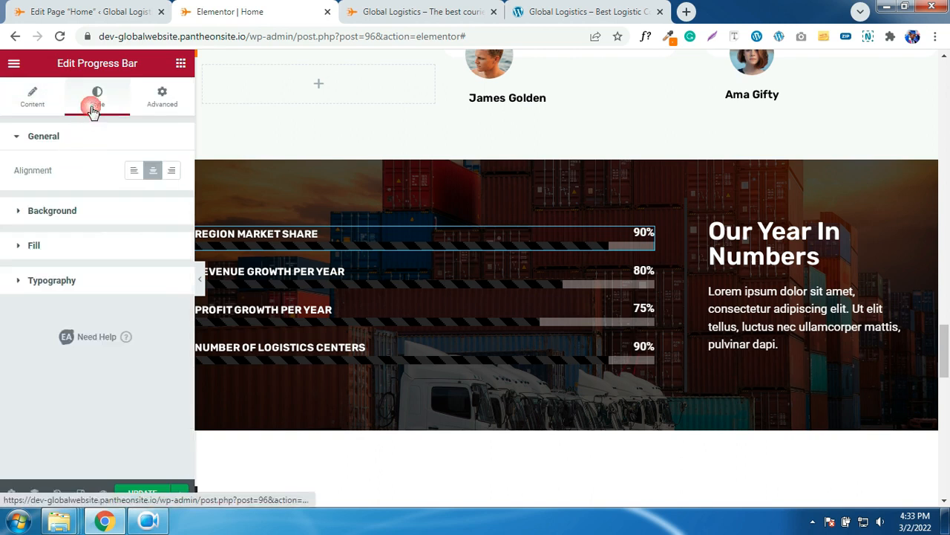
{"action": "left_click", "coordinate": [55, 252]}
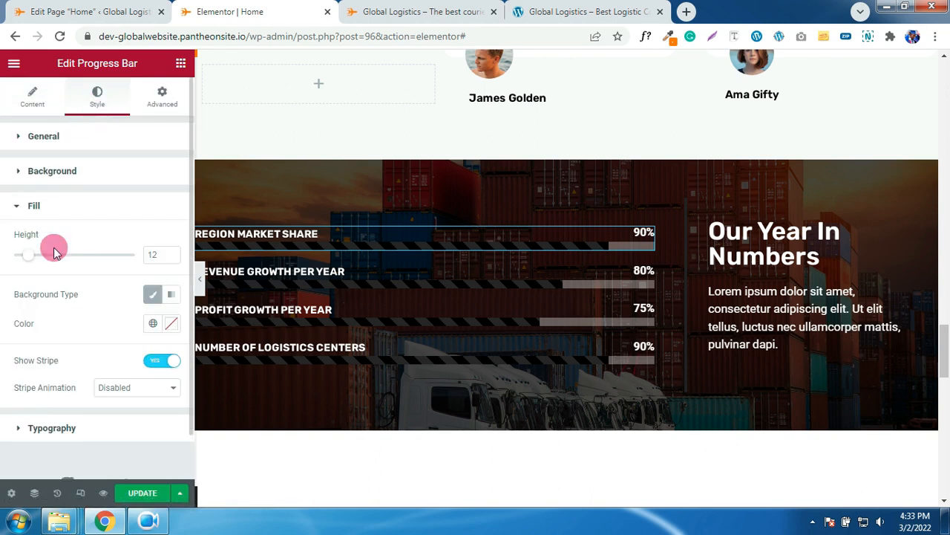
{"action": "left_click", "coordinate": [152, 325]}
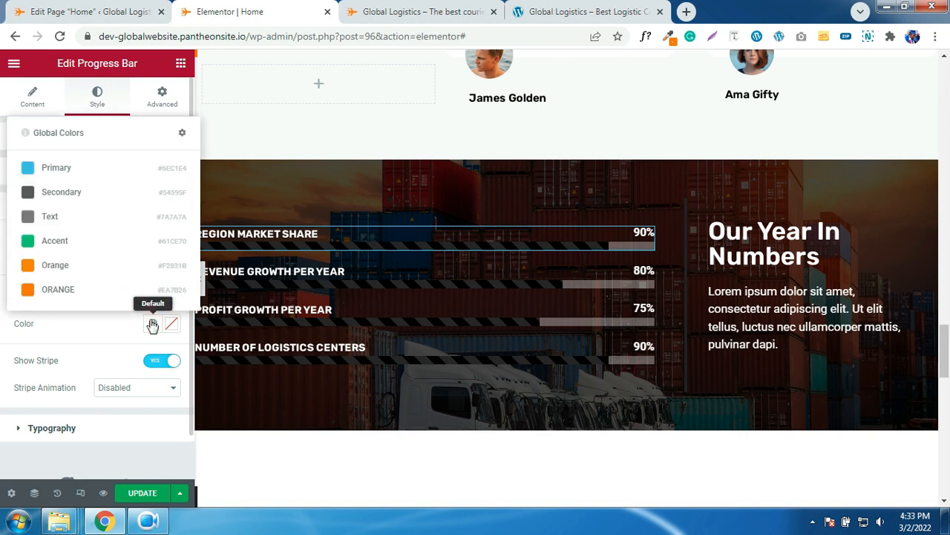
{"action": "left_click", "coordinate": [51, 290]}
- Paste the orange bar style onto Revenue Growth, Profit Growth and Number of Logistics Centers
{"action": "right_click", "coordinate": [280, 245]}
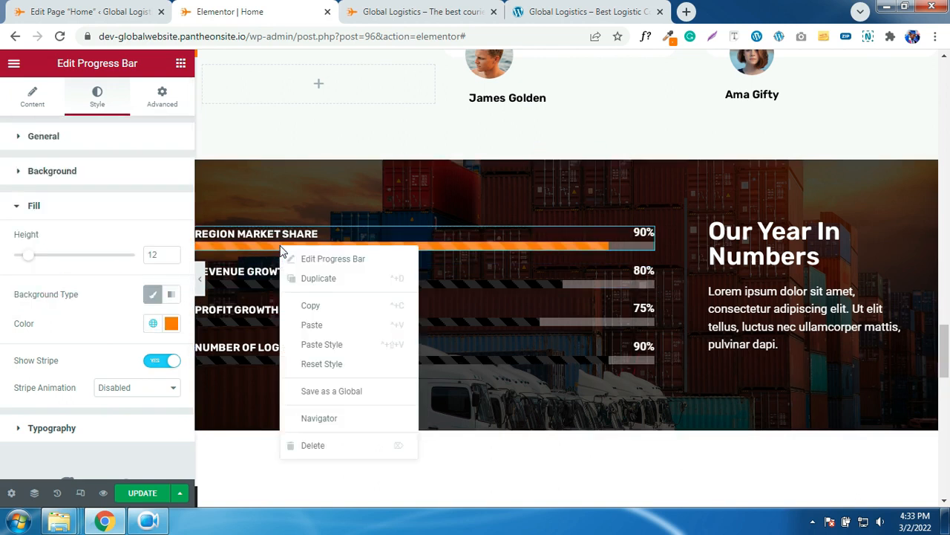
{"action": "left_click", "coordinate": [307, 300]}
{"action": "left_click", "coordinate": [305, 275]}
{"action": "right_click", "coordinate": [306, 275]}
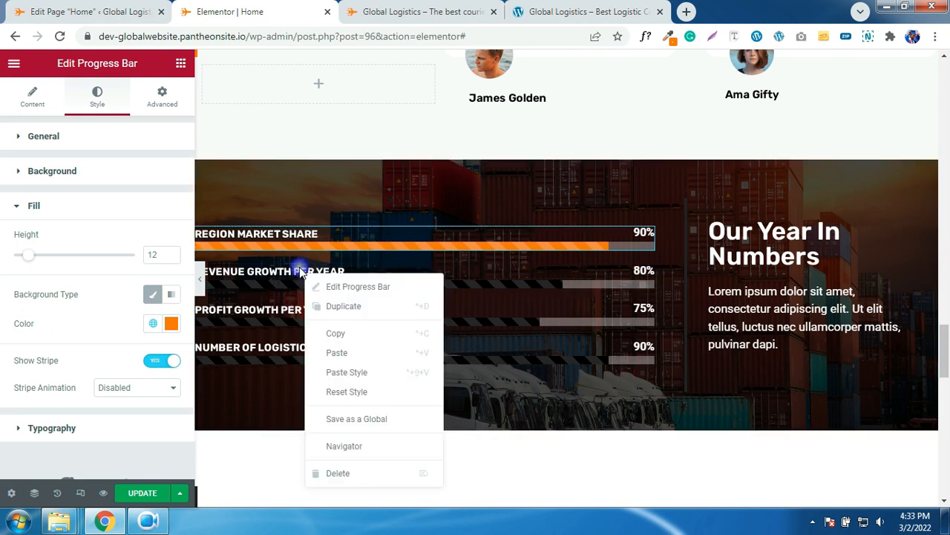
{"action": "left_click", "coordinate": [333, 372]}
{"action": "left_click", "coordinate": [291, 308]}
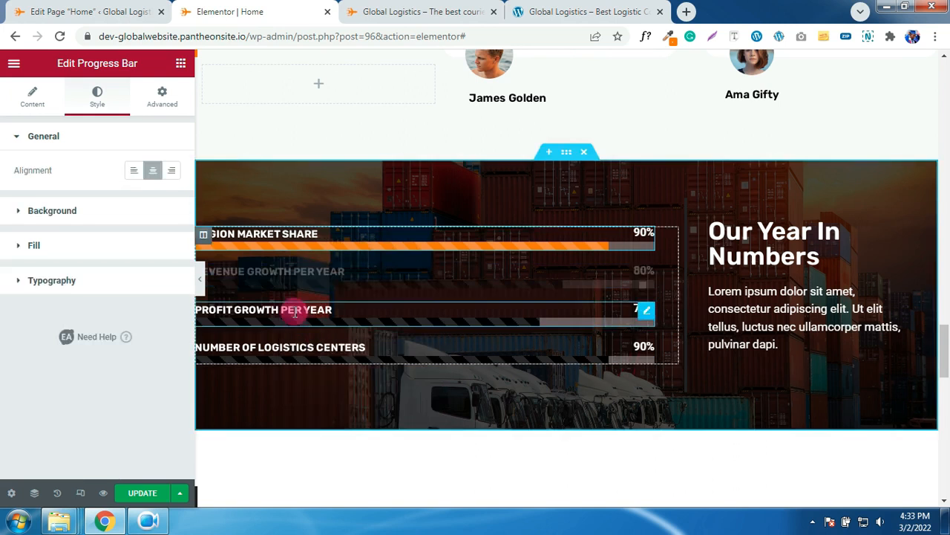
{"action": "right_click", "coordinate": [293, 301]}
{"action": "left_click", "coordinate": [322, 391]}
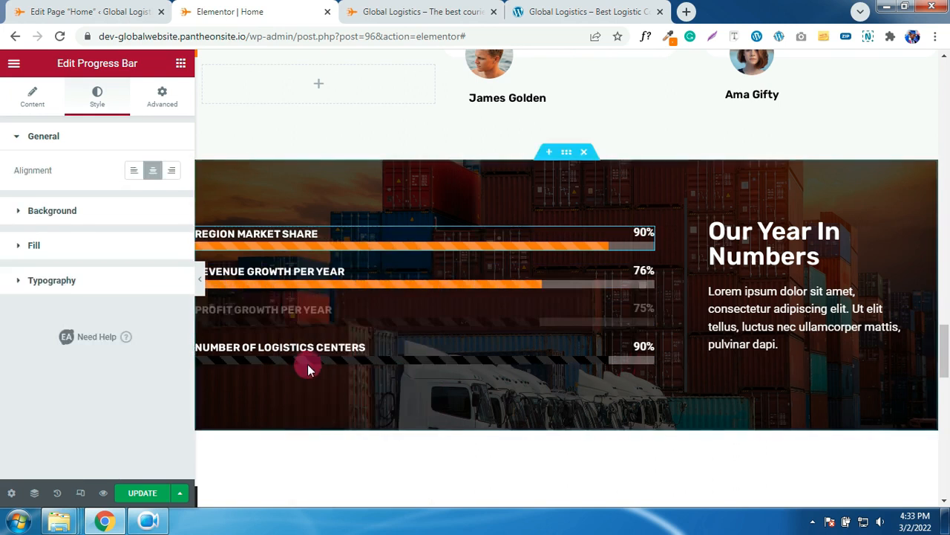
{"action": "left_click", "coordinate": [306, 364]}
{"action": "right_click", "coordinate": [305, 364]}
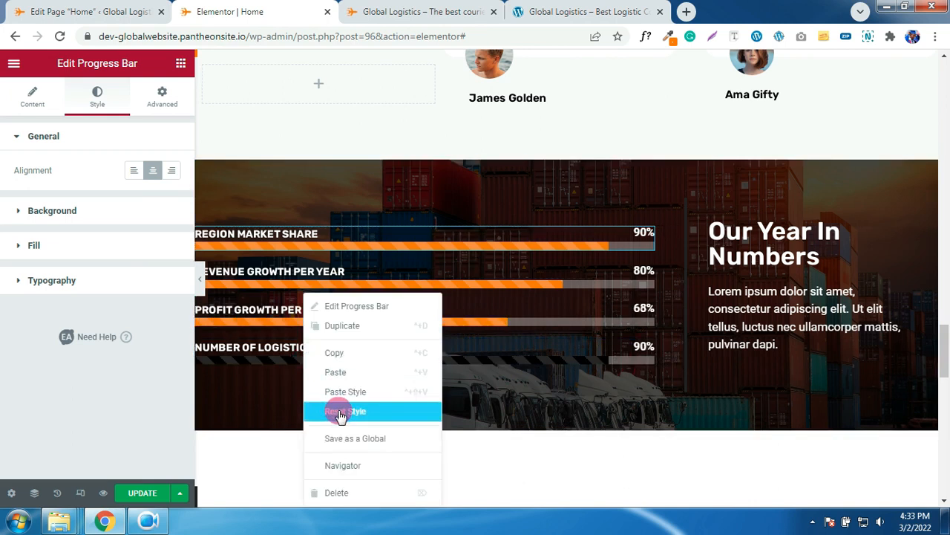
{"action": "left_click", "coordinate": [346, 394]}
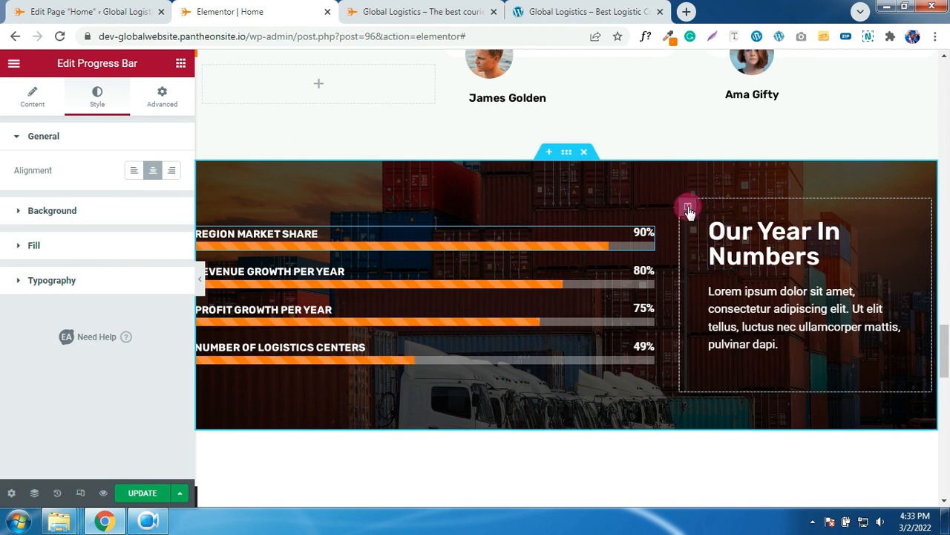
- Set the Our Year In Numbers column's left border to the ORANGE global colour
{"action": "left_click", "coordinate": [687, 207]}
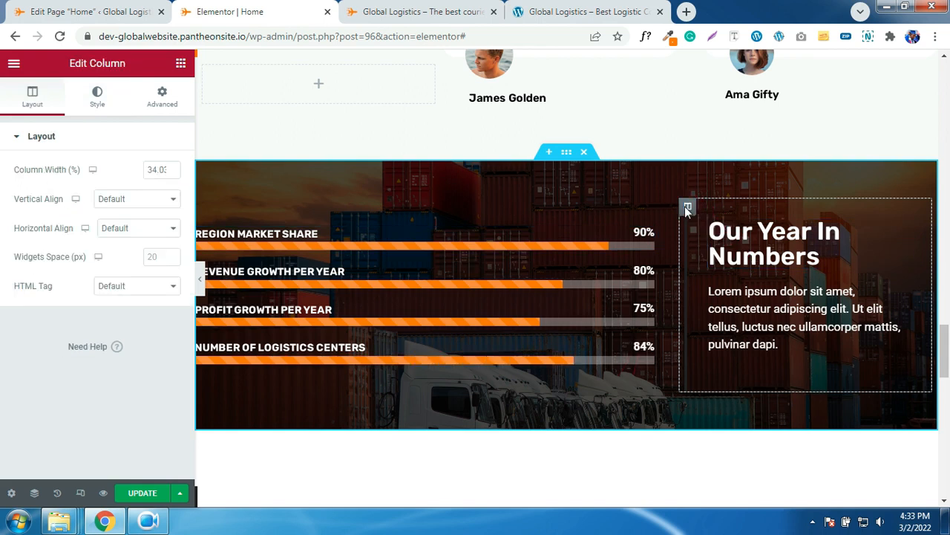
{"action": "left_click", "coordinate": [96, 101]}
{"action": "left_click", "coordinate": [82, 240]}
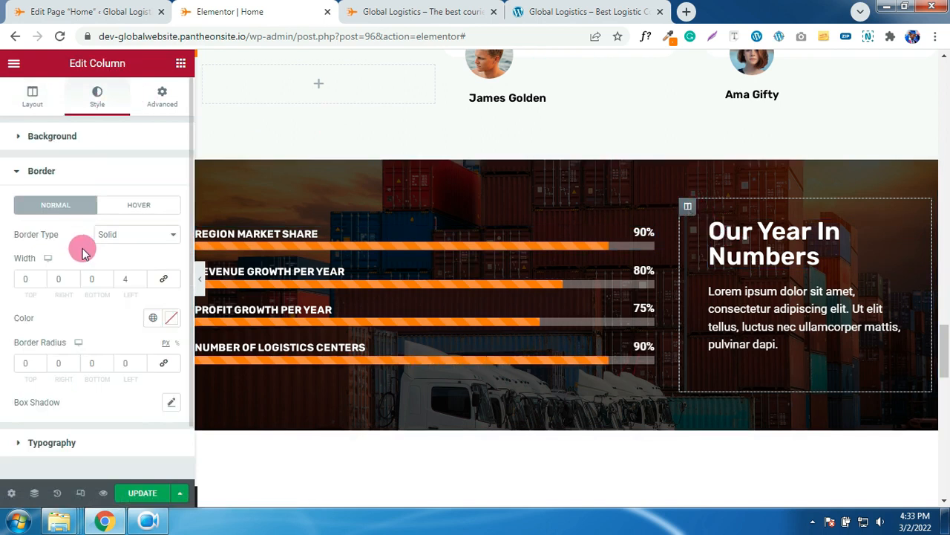
{"action": "left_click", "coordinate": [154, 318]}
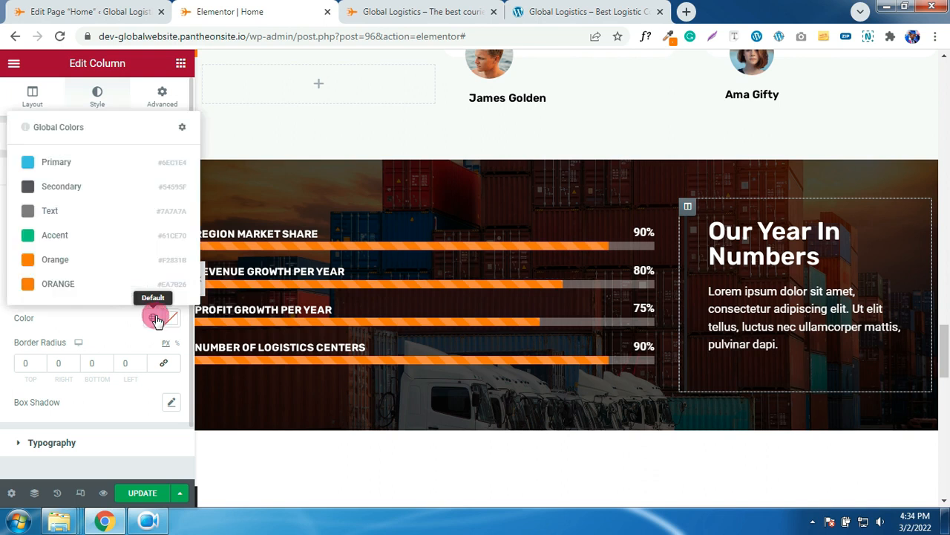
{"action": "left_click", "coordinate": [67, 283]}
{"action": "scroll", "coordinate": [458, 314], "scroll_direction": "down", "scroll_amount": 2}
{"action": "scroll", "coordinate": [457, 314], "scroll_direction": "down", "scroll_amount": 2}
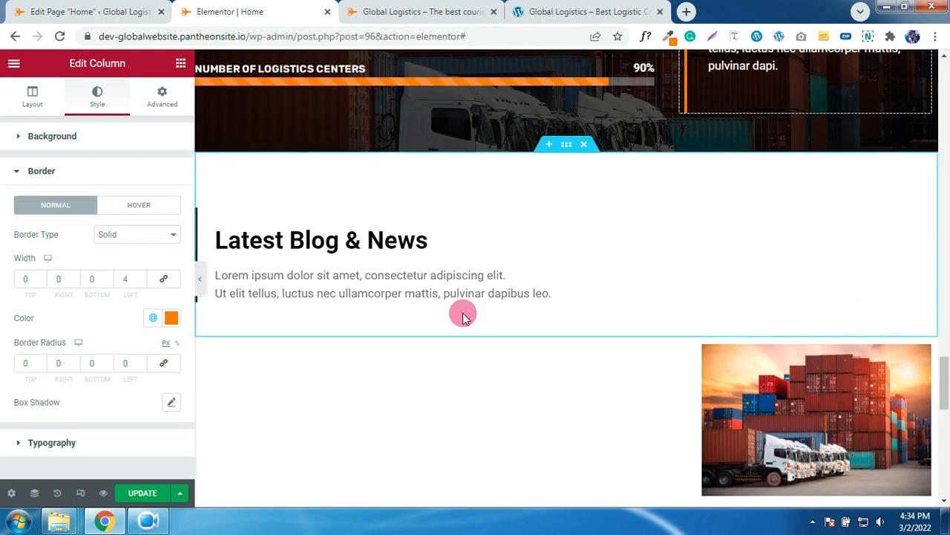
- Set the Latest Blog & News column's left border to ORANGE
{"action": "left_click", "coordinate": [203, 219]}
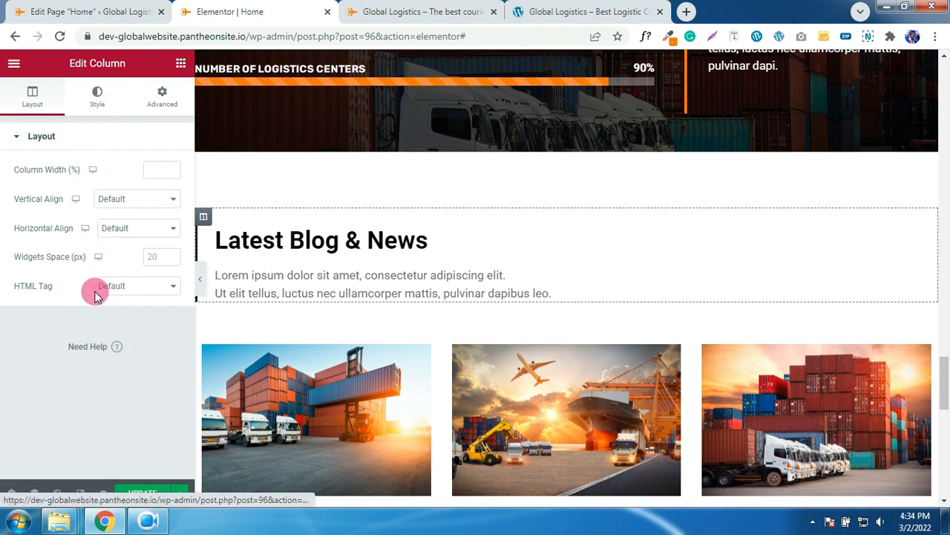
{"action": "left_click", "coordinate": [62, 250]}
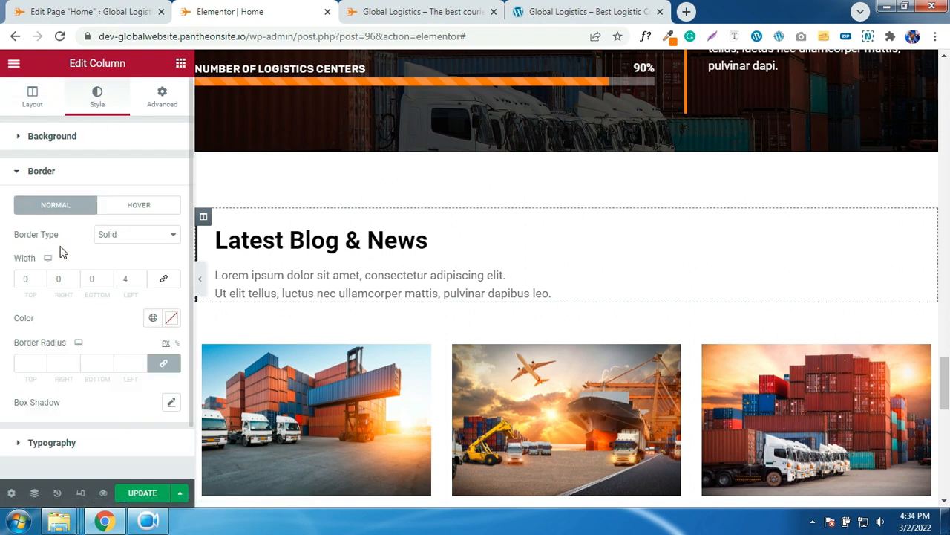
{"action": "left_click", "coordinate": [153, 318]}
{"action": "left_click", "coordinate": [52, 277]}
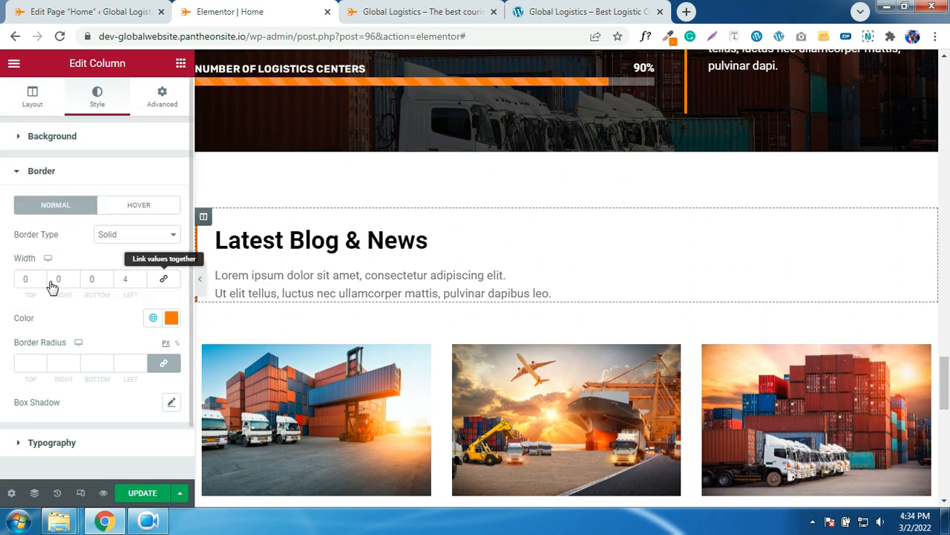
{"action": "scroll", "coordinate": [404, 295], "scroll_direction": "down", "scroll_amount": 3}
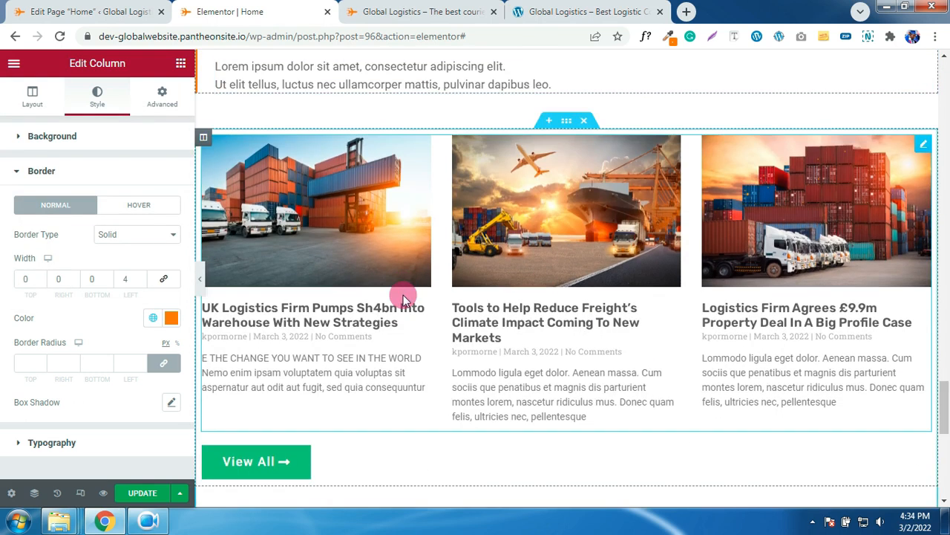
{"action": "scroll", "coordinate": [403, 295], "scroll_direction": "down", "scroll_amount": 1}
{"action": "scroll", "coordinate": [403, 294], "scroll_direction": "down", "scroll_amount": 1}
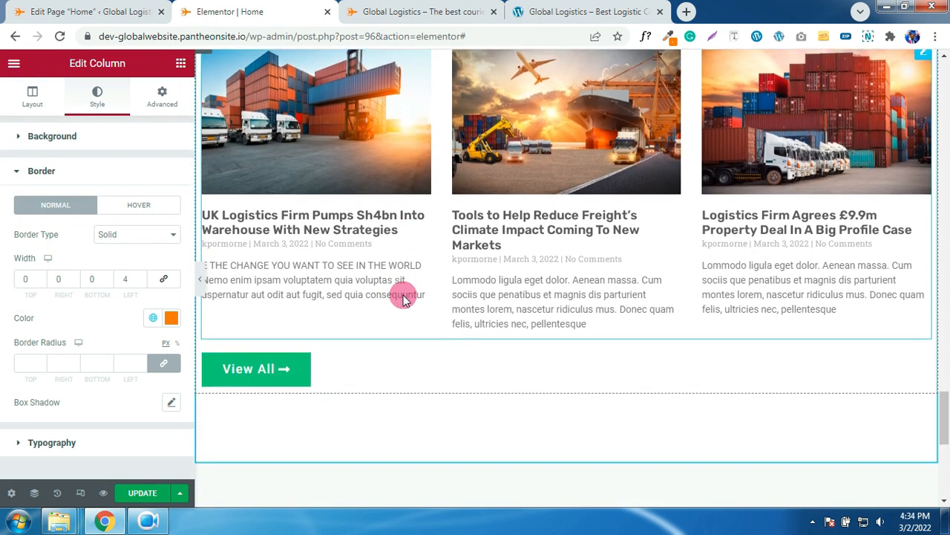
- Change the View All button background from green to the ORANGE global colour
{"action": "left_click", "coordinate": [286, 324]}
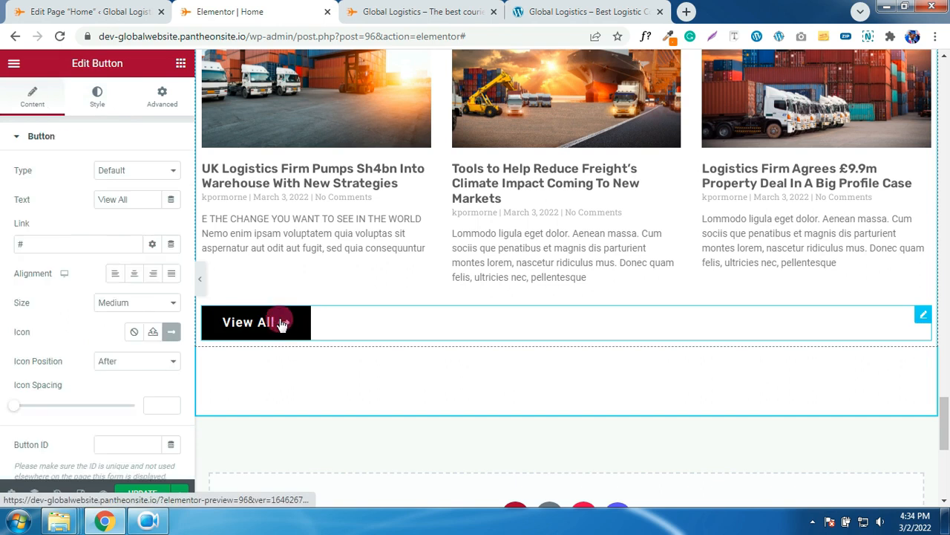
{"action": "left_click", "coordinate": [98, 99]}
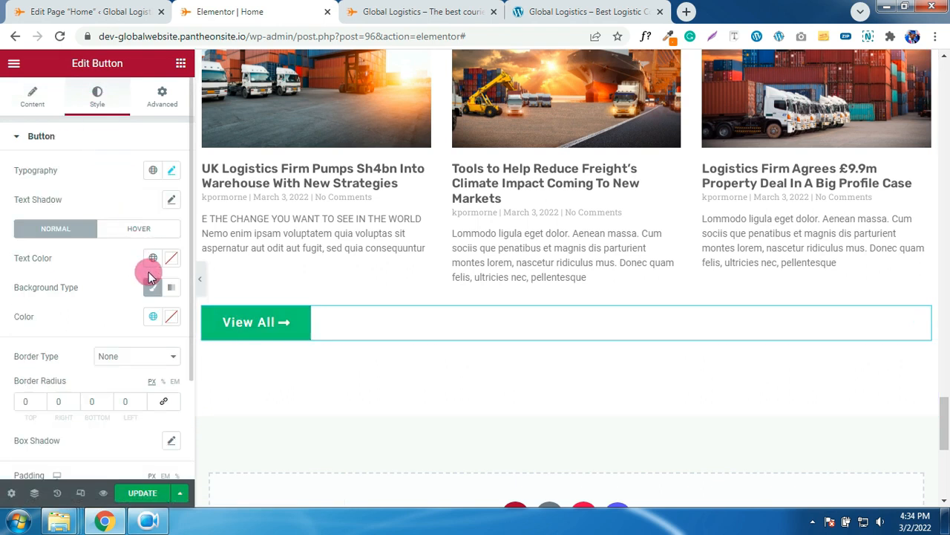
{"action": "left_click", "coordinate": [172, 260]}
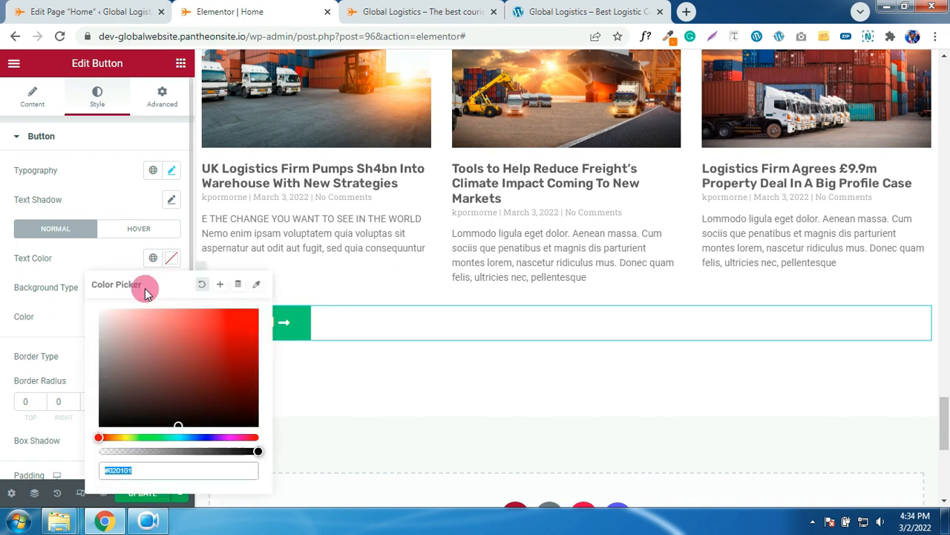
{"action": "left_click", "coordinate": [83, 291]}
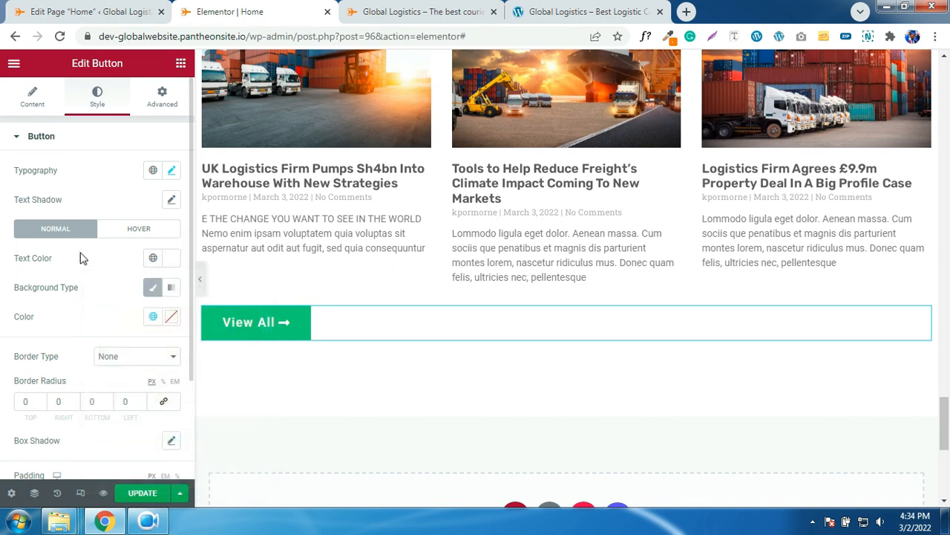
{"action": "left_click", "coordinate": [153, 319]}
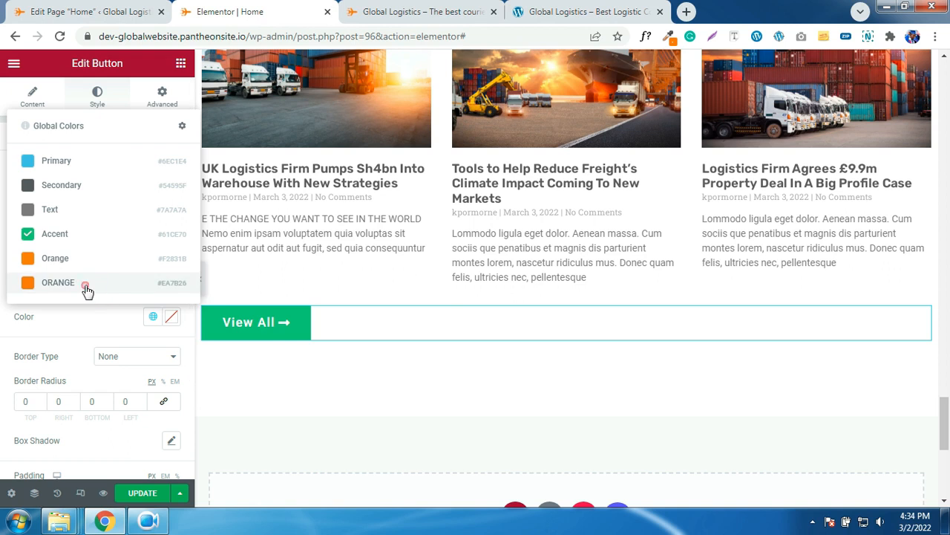
{"action": "left_click", "coordinate": [87, 286]}
{"action": "left_click", "coordinate": [272, 322]}
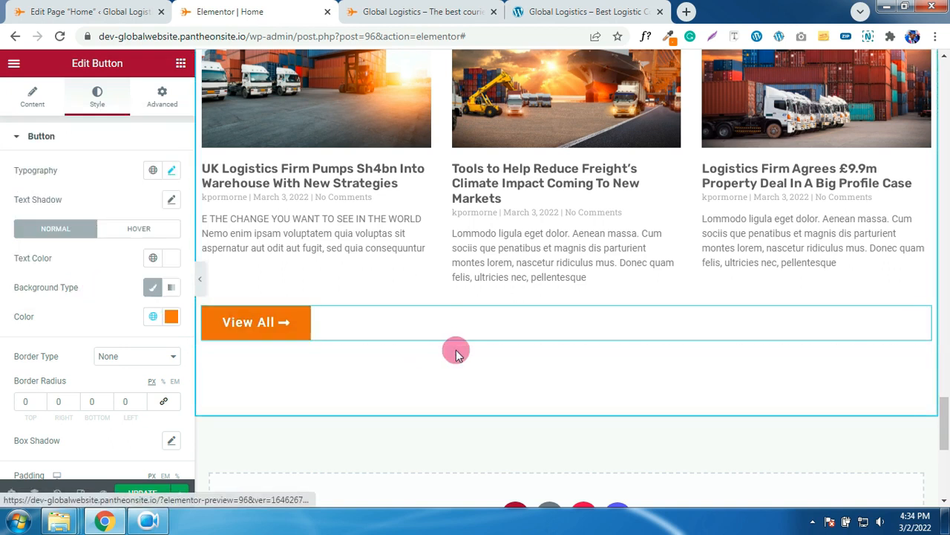
{"action": "scroll", "coordinate": [456, 350], "scroll_direction": "down", "scroll_amount": 2}
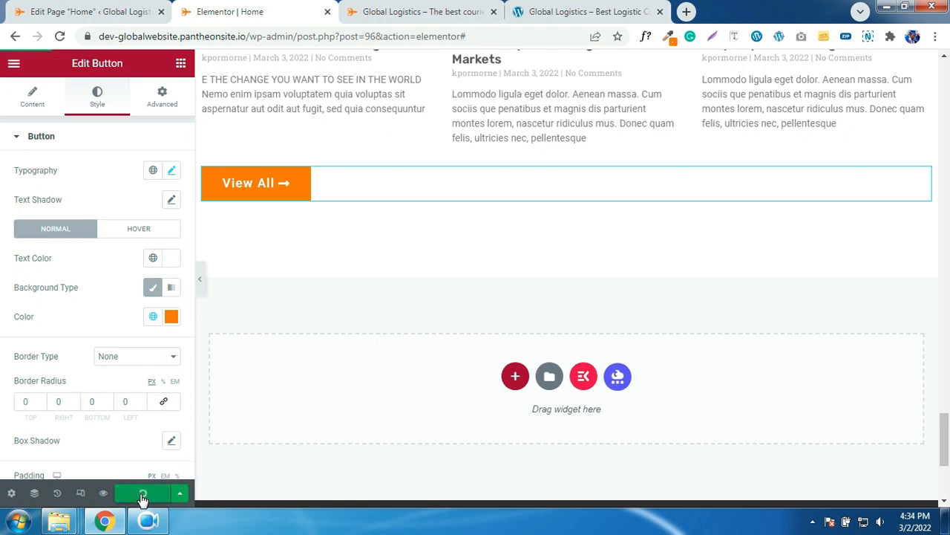
{"action": "scroll", "coordinate": [422, 381], "scroll_direction": "up", "scroll_amount": 8}
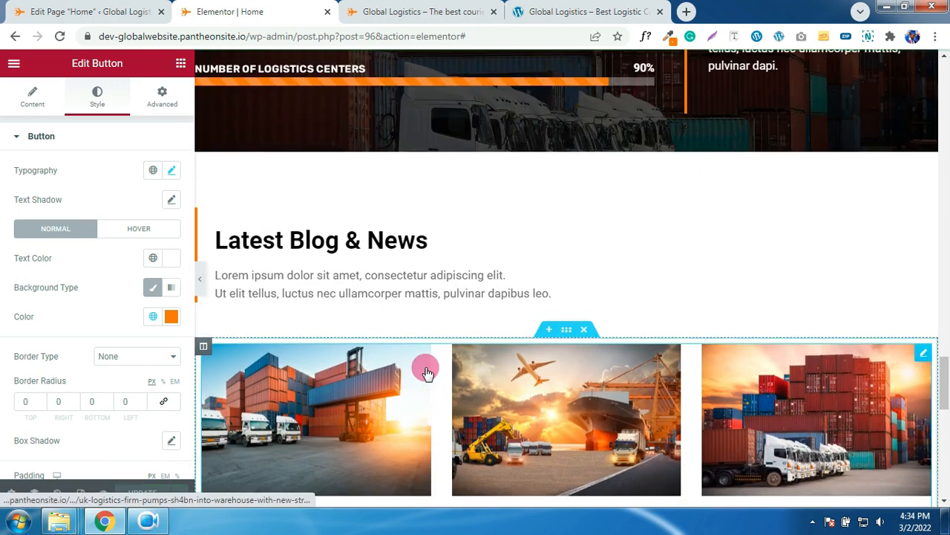
{"action": "scroll", "coordinate": [425, 369], "scroll_direction": "up", "scroll_amount": 10}
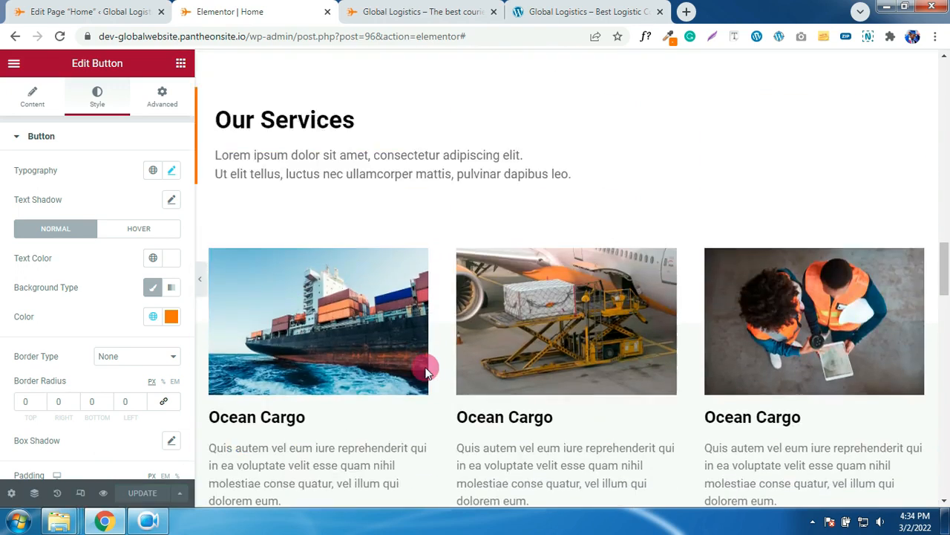
{"action": "scroll", "coordinate": [425, 369], "scroll_direction": "up", "scroll_amount": 5}
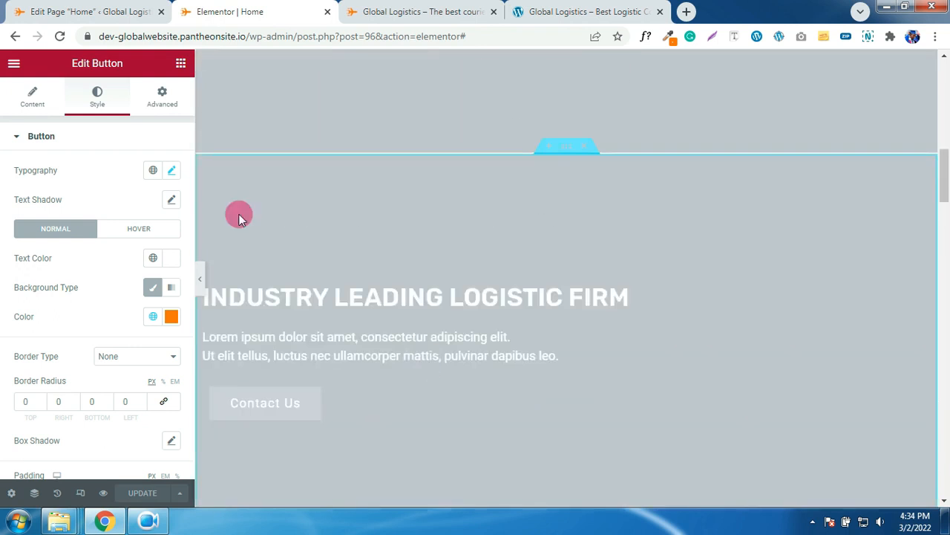
- Switch to the Tablet responsive preview (768 px) and scroll through the page
{"action": "left_click", "coordinate": [81, 494]}
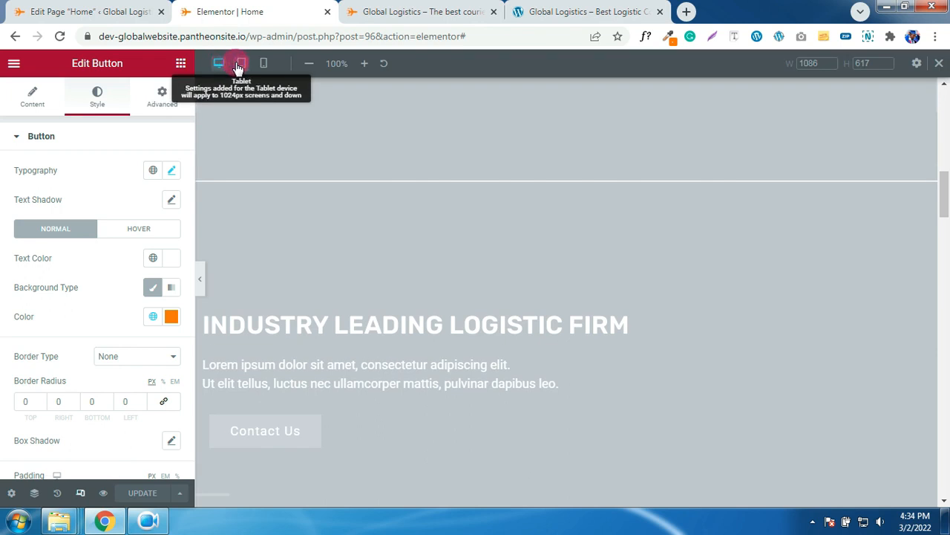
{"action": "left_click", "coordinate": [240, 64]}
{"action": "scroll", "coordinate": [635, 259], "scroll_direction": "down", "scroll_amount": 10}
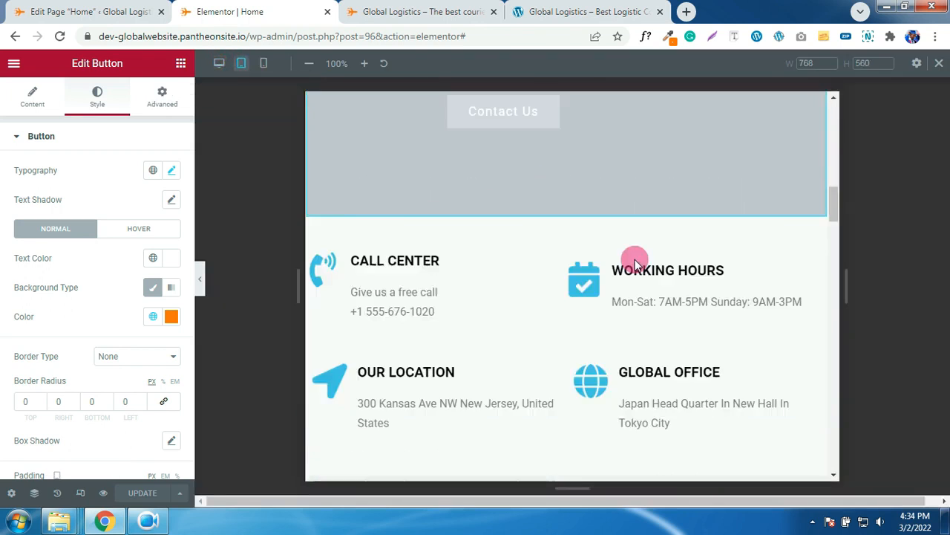
{"action": "scroll", "coordinate": [635, 260], "scroll_direction": "up", "scroll_amount": 8}
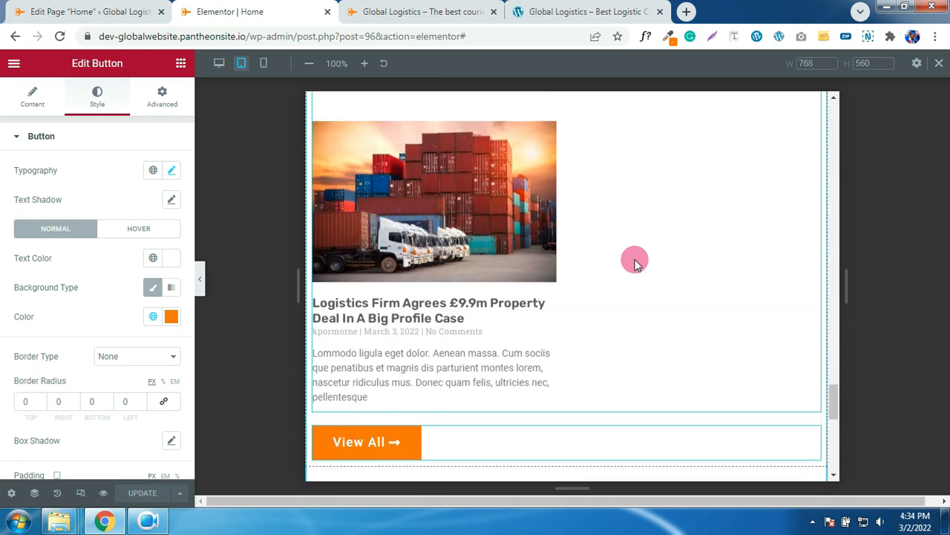
{"action": "scroll", "coordinate": [635, 264], "scroll_direction": "up", "scroll_amount": 10}
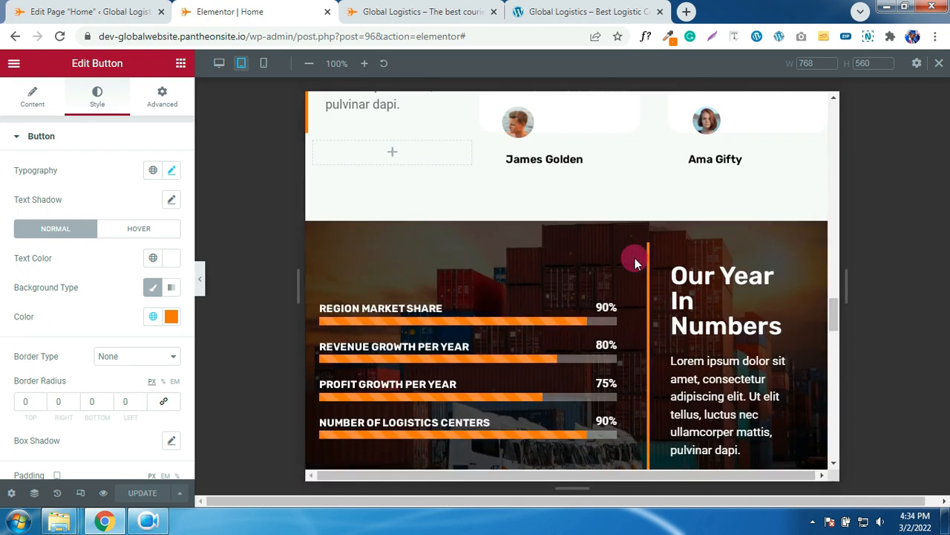
{"action": "scroll", "coordinate": [635, 257], "scroll_direction": "up", "scroll_amount": 10}
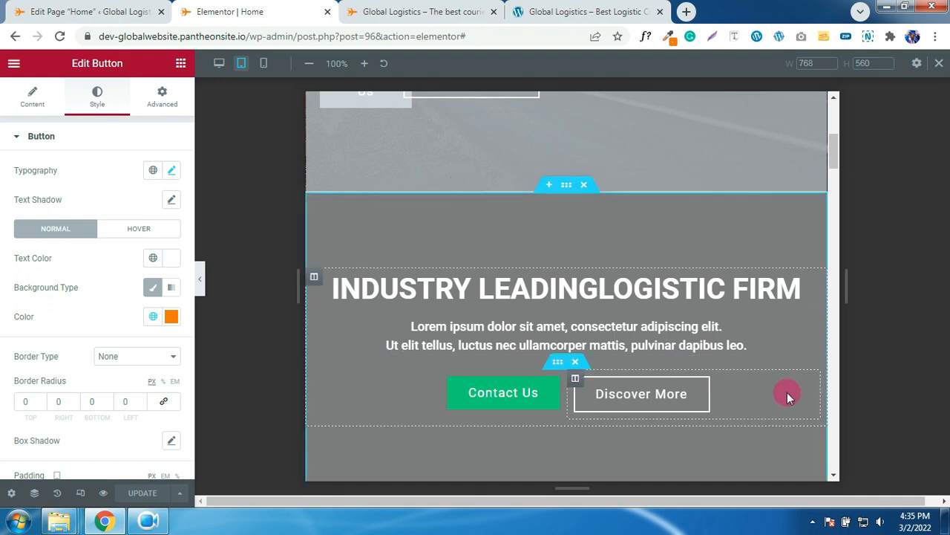
{"action": "scroll", "coordinate": [405, 295], "scroll_direction": "down", "scroll_amount": 1}
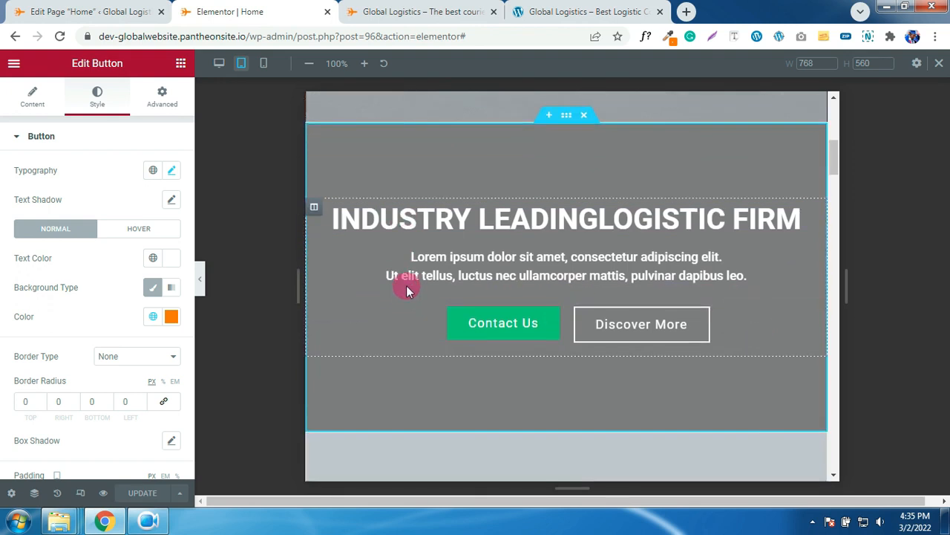
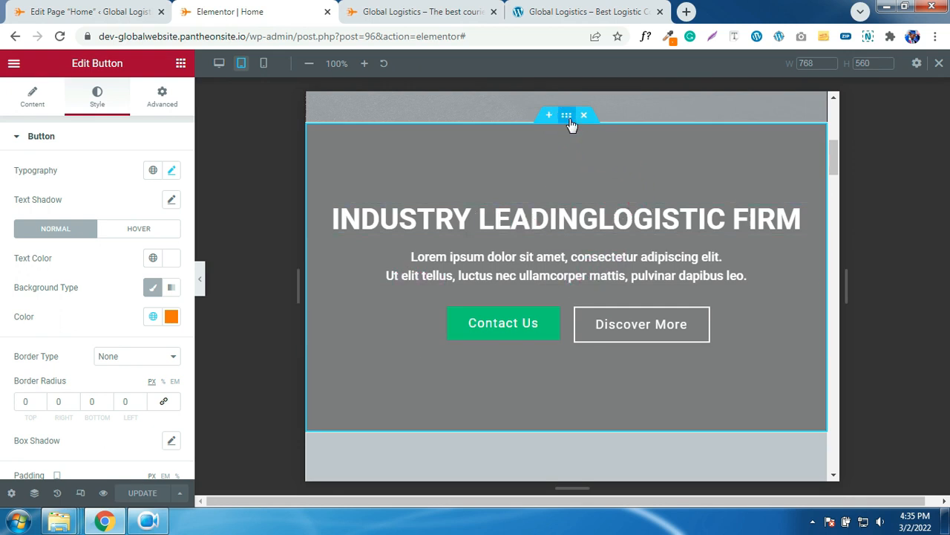
- Set the hero section's background image to the red-truck photo 12-1.jpg
{"action": "left_click", "coordinate": [324, 167]}
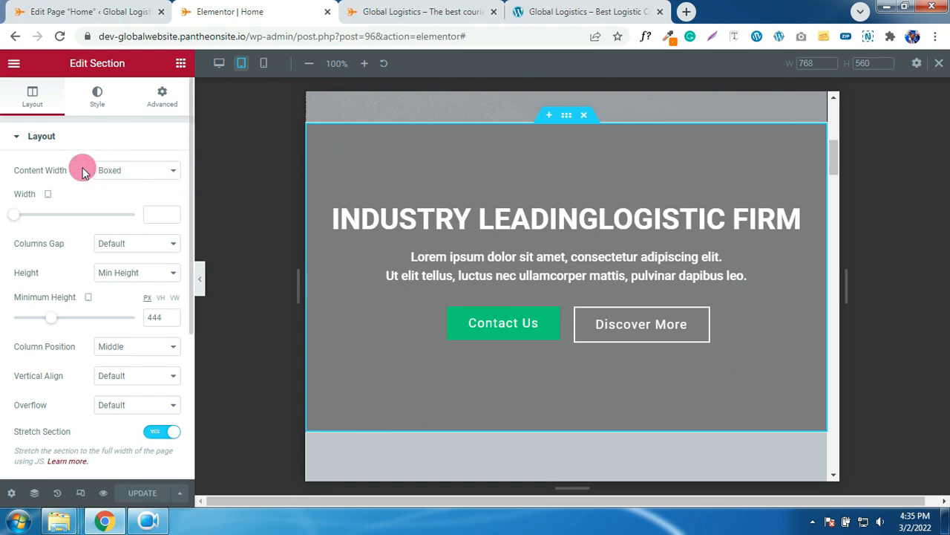
{"action": "left_click", "coordinate": [97, 97]}
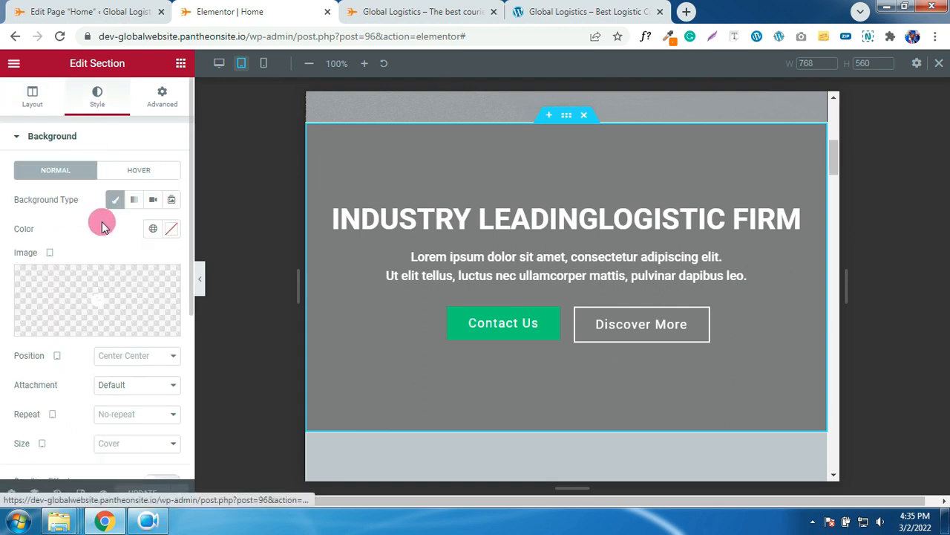
{"action": "left_click", "coordinate": [97, 287]}
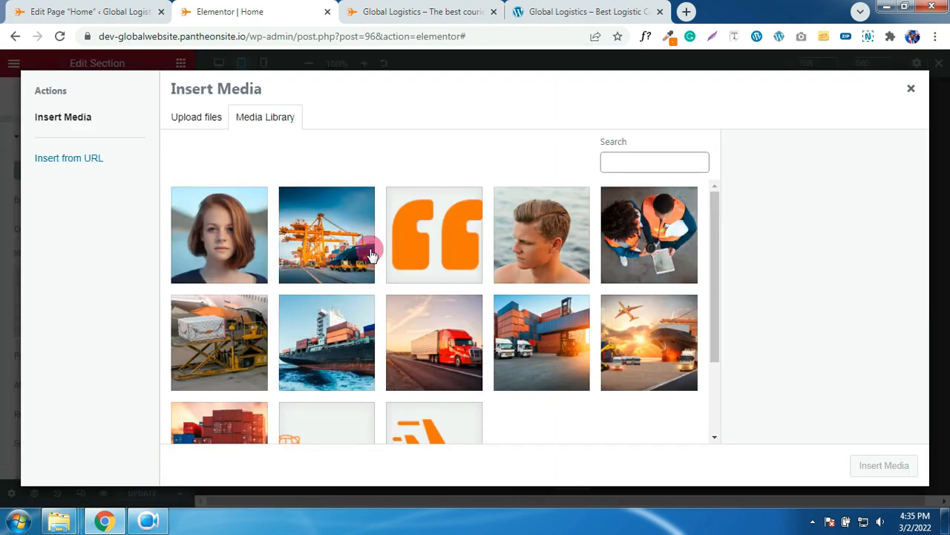
{"action": "left_click", "coordinate": [437, 362]}
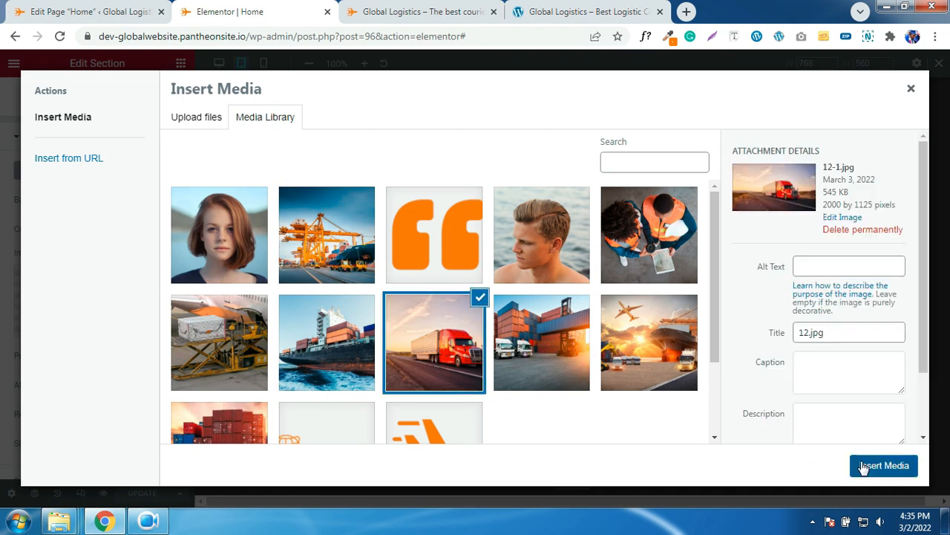
{"action": "left_click", "coordinate": [863, 466]}
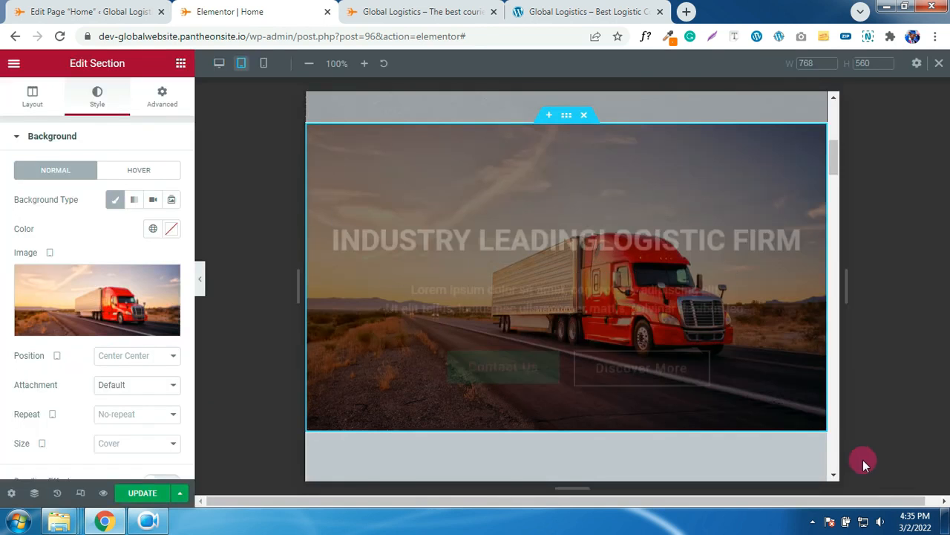
- Raise the hero background overlay opacity to about 0.76 to darken the photo
{"action": "scroll", "coordinate": [112, 308], "scroll_direction": "down", "scroll_amount": 1}
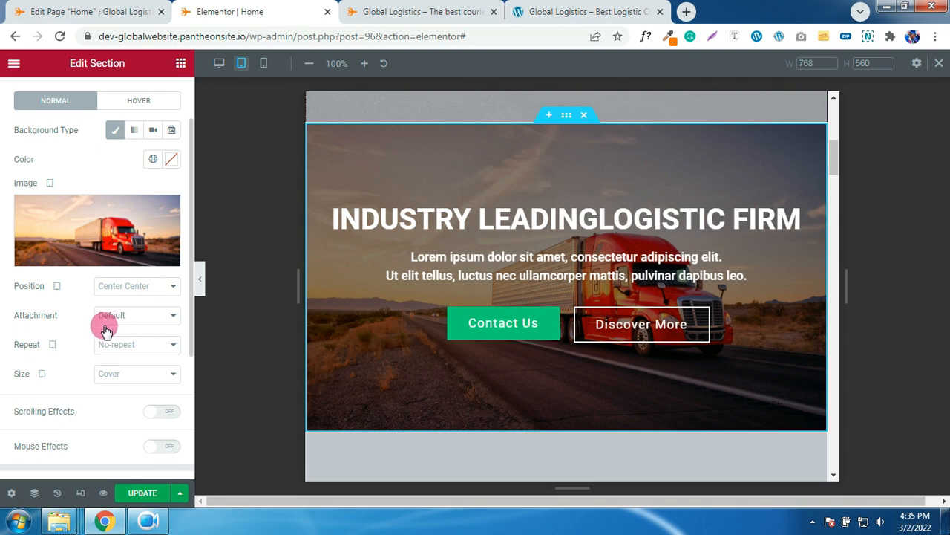
{"action": "scroll", "coordinate": [106, 319], "scroll_direction": "down", "scroll_amount": 1}
{"action": "scroll", "coordinate": [102, 376], "scroll_direction": "down", "scroll_amount": 1}
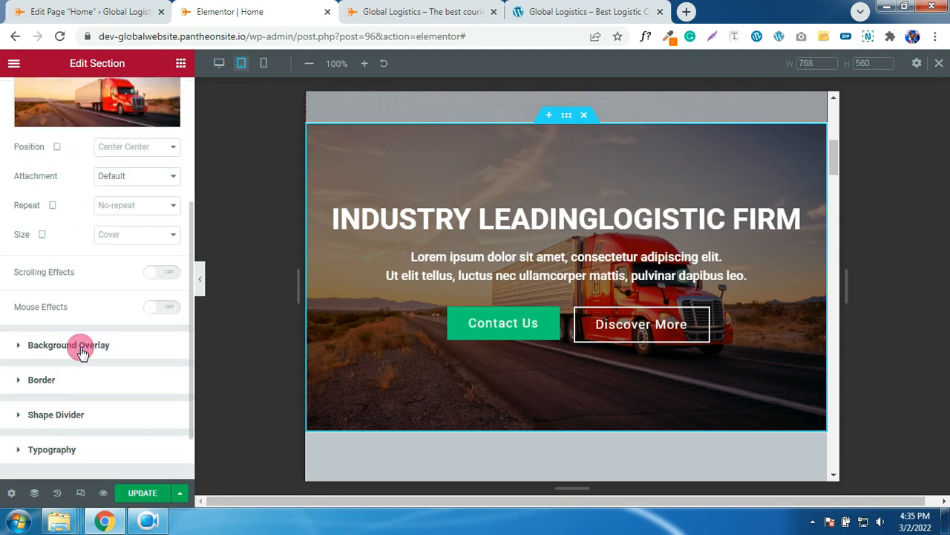
{"action": "left_click", "coordinate": [128, 348]}
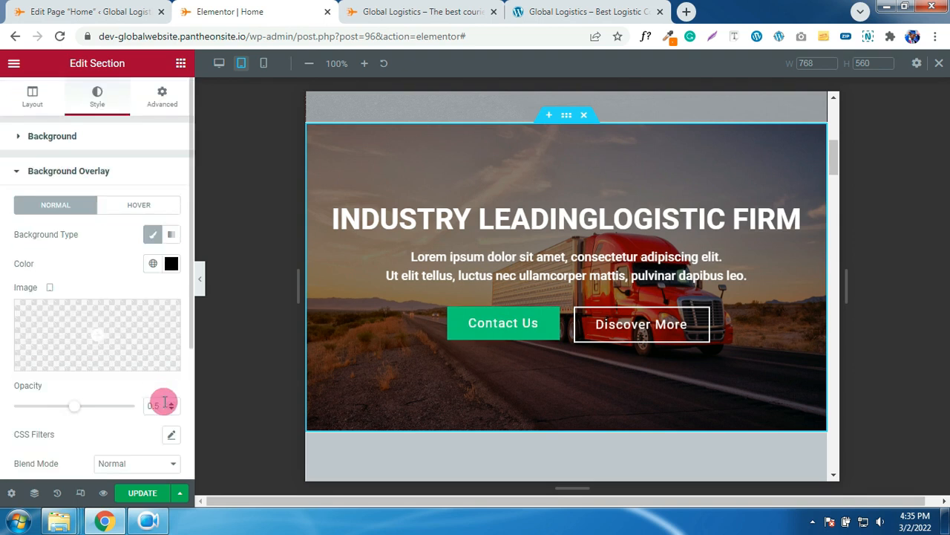
{"action": "left_click_drag", "start_coordinate": [70, 409], "coordinate": [106, 413]}
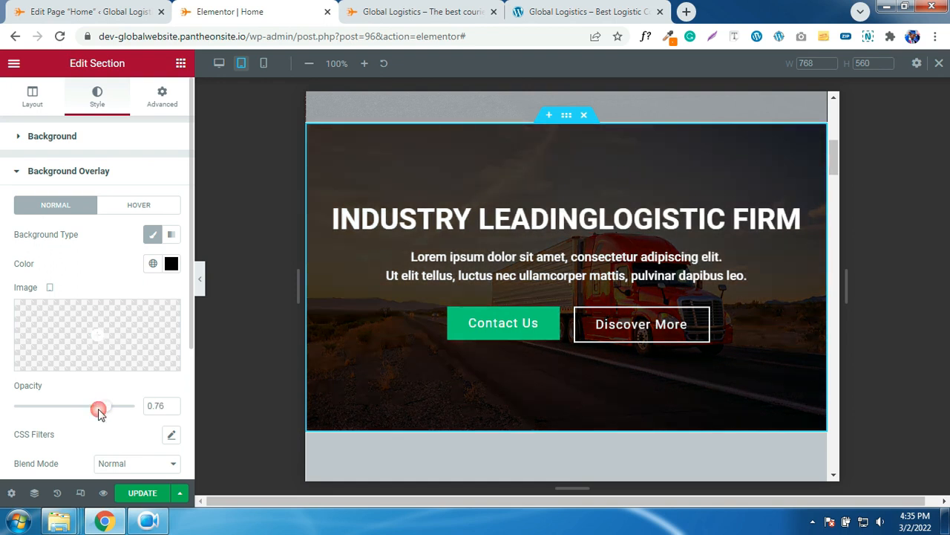
- Give the Contact Us button the global ORANGE background colour
{"action": "left_click", "coordinate": [469, 339]}
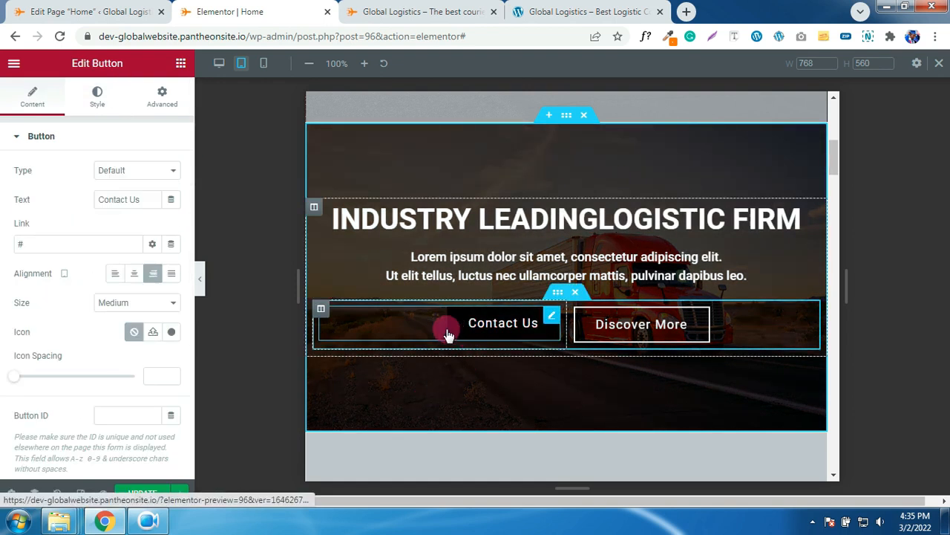
{"action": "left_click", "coordinate": [95, 105]}
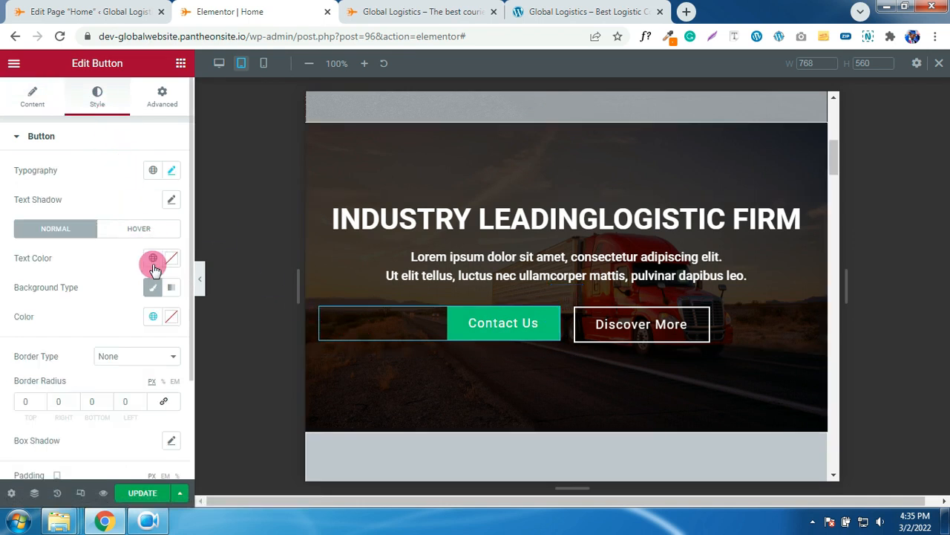
{"action": "left_click", "coordinate": [153, 259]}
{"action": "left_click", "coordinate": [172, 262]}
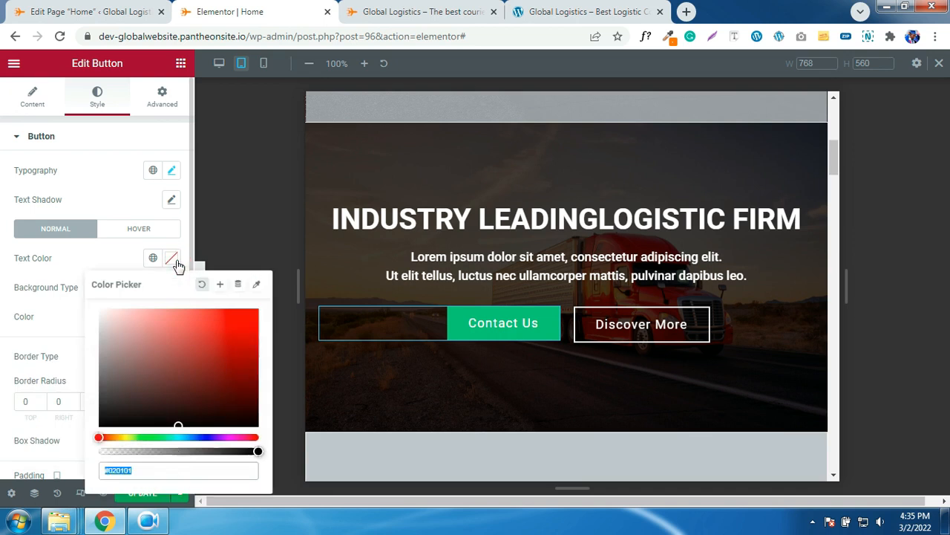
{"action": "left_click", "coordinate": [81, 288]}
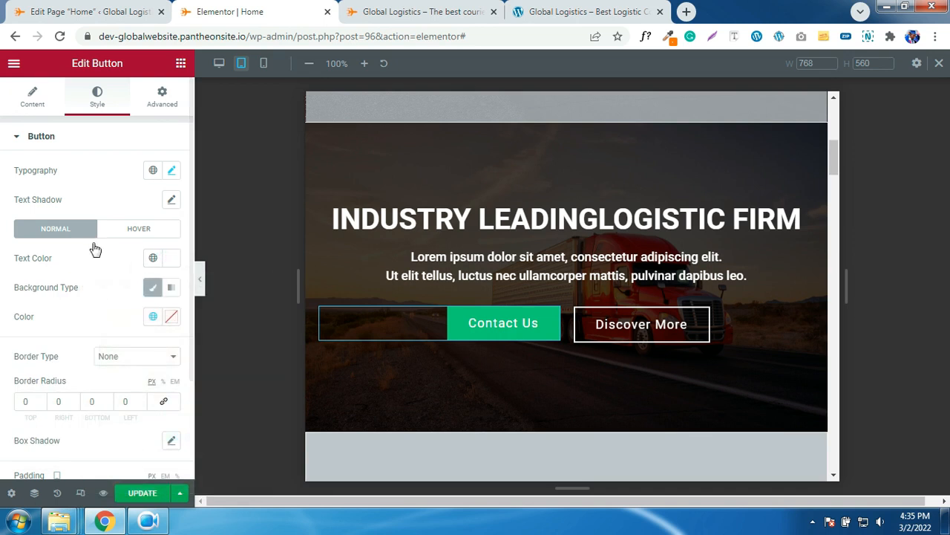
{"action": "left_click", "coordinate": [153, 317]}
{"action": "left_click", "coordinate": [69, 281]}
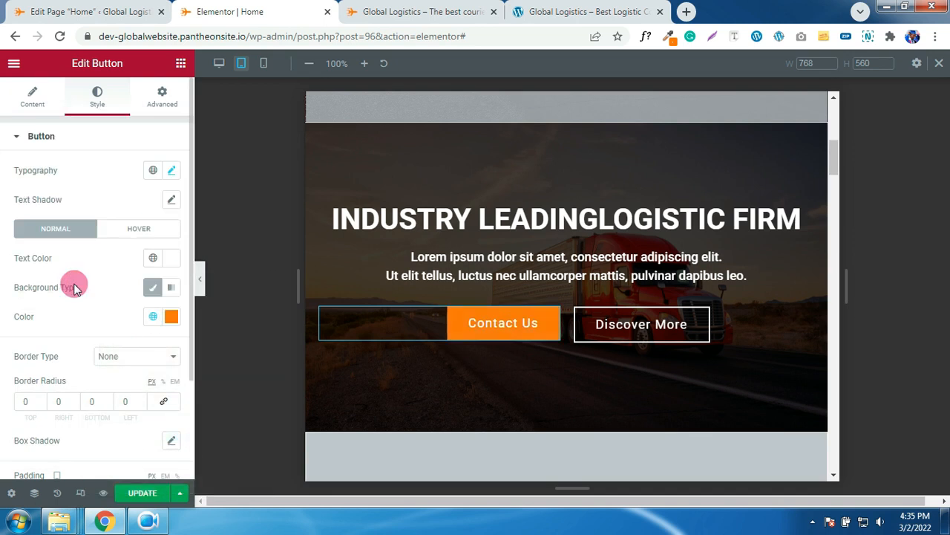
- Make the Discover More button's hover background the global ORANGE colour
{"action": "left_click", "coordinate": [609, 331]}
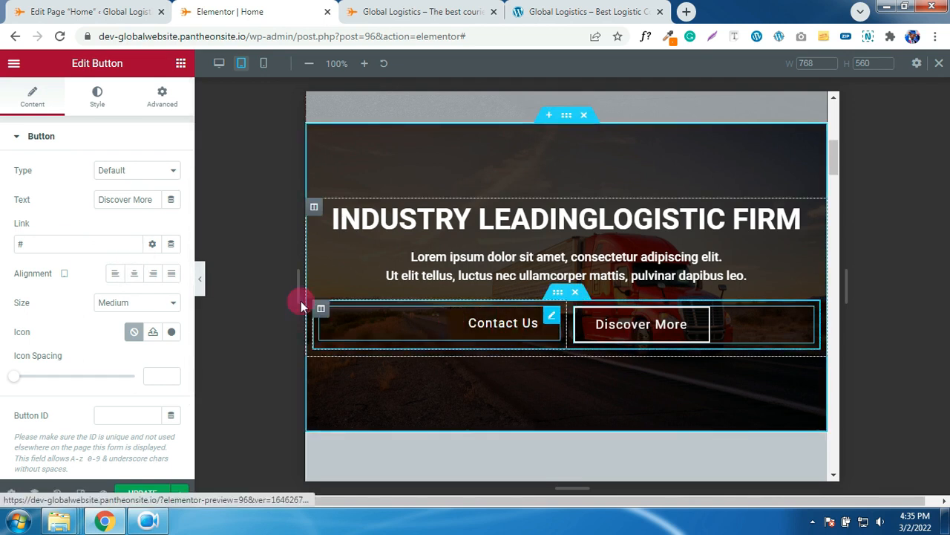
{"action": "left_click", "coordinate": [98, 105]}
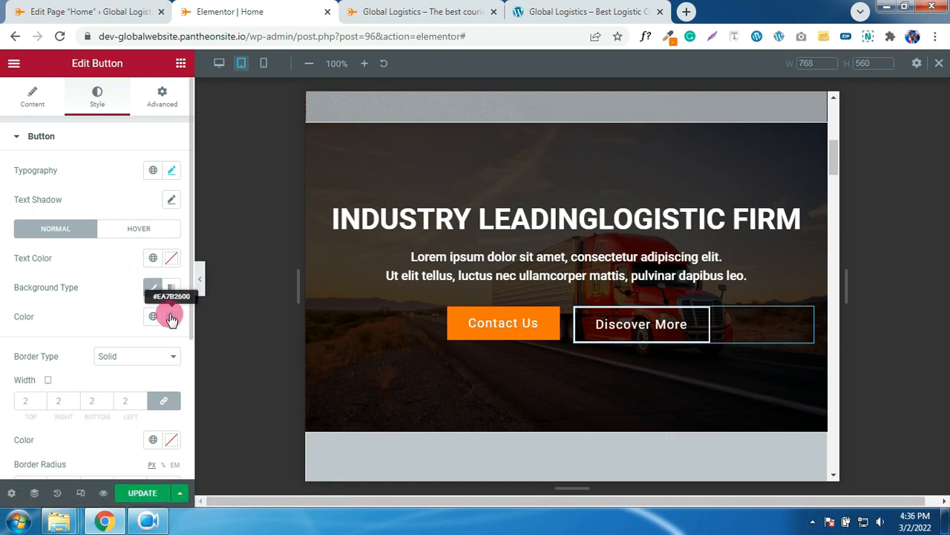
{"action": "left_click", "coordinate": [138, 227]}
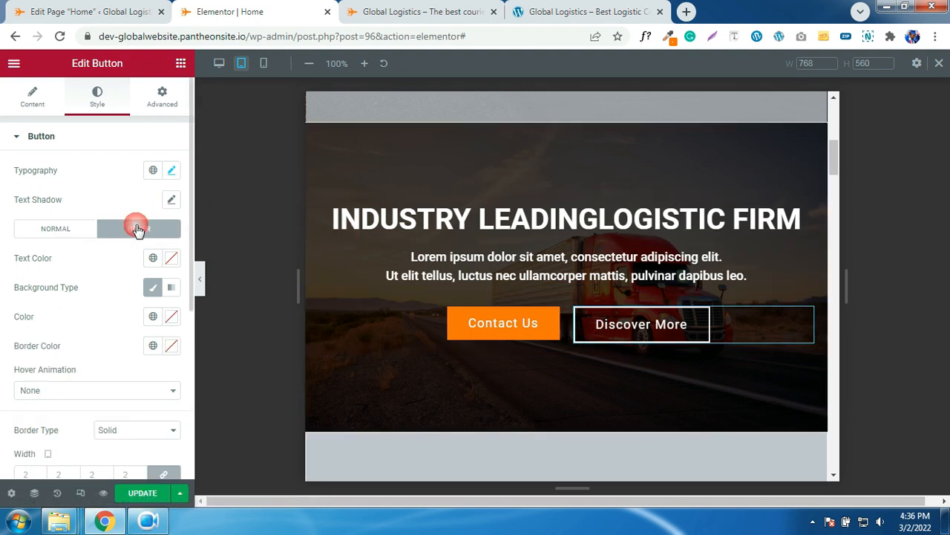
{"action": "left_click", "coordinate": [170, 259]}
{"action": "left_click", "coordinate": [81, 259]}
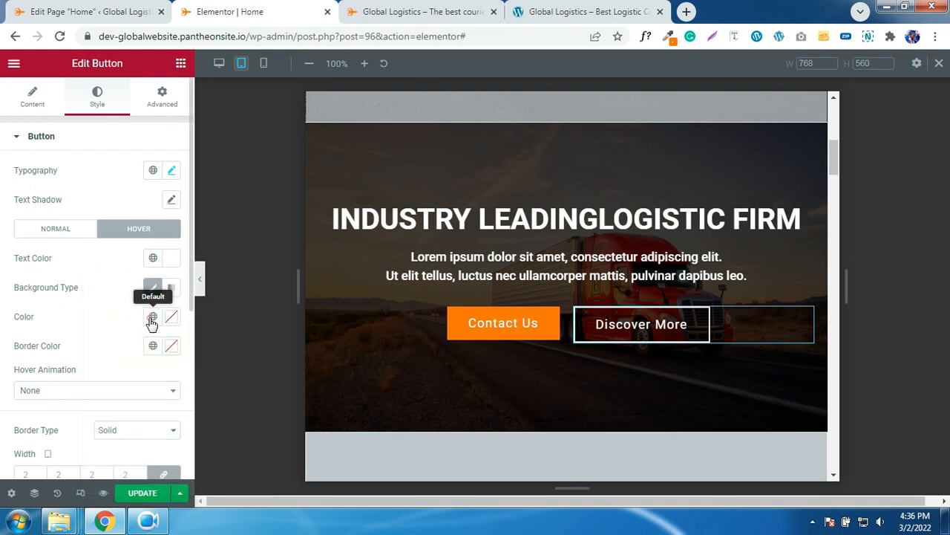
{"action": "left_click", "coordinate": [152, 317]}
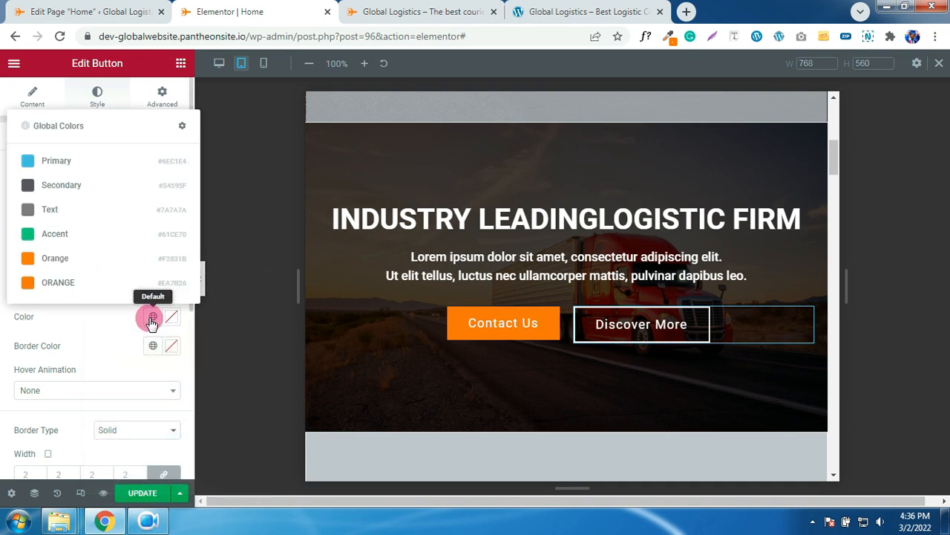
{"action": "left_click", "coordinate": [61, 283]}
{"action": "scroll", "coordinate": [568, 325], "scroll_direction": "down", "scroll_amount": 3}
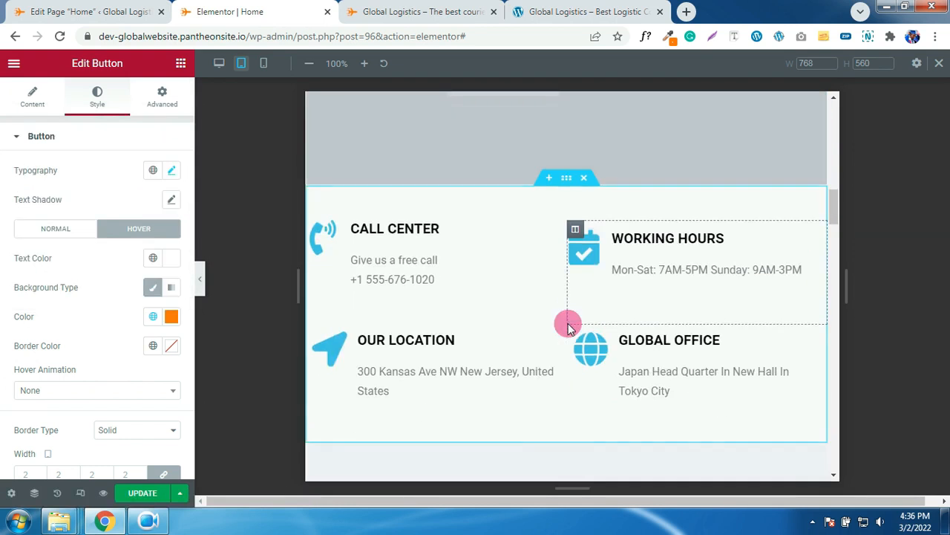
- Make the Call Center icon box's phone icon ORANGE
{"action": "left_click", "coordinate": [326, 253]}
{"action": "left_click", "coordinate": [99, 99]}
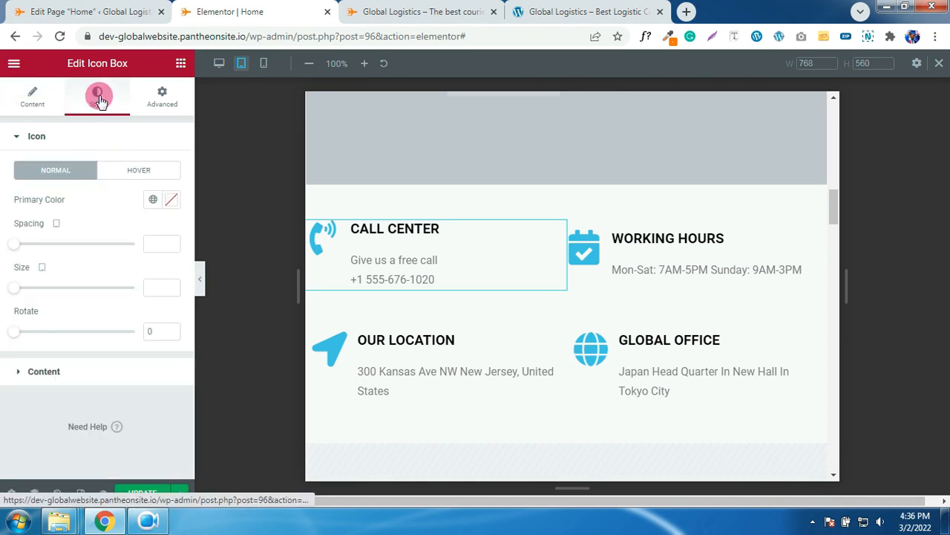
{"action": "left_click", "coordinate": [153, 199]}
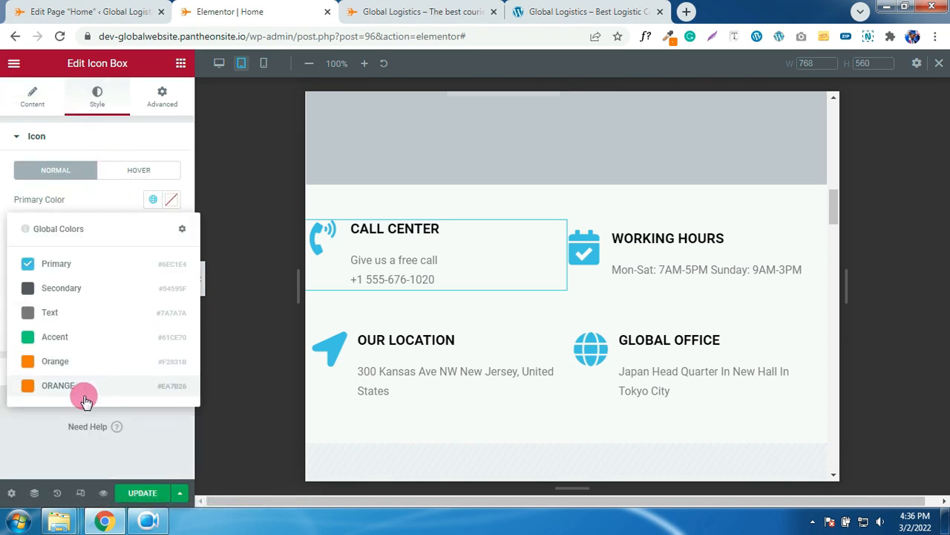
{"action": "left_click", "coordinate": [72, 388]}
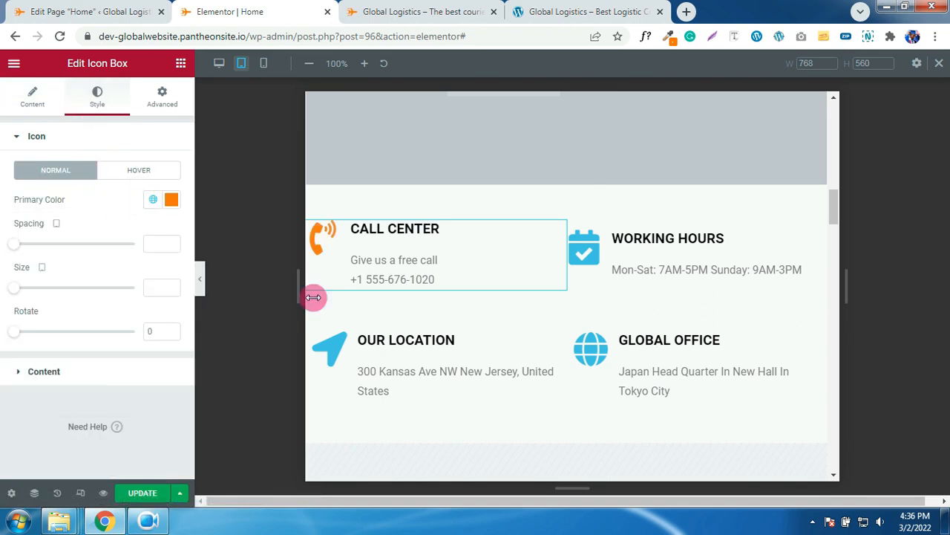
- Paste the Call Center's orange icon style onto the Working Hours and Global Office boxes
{"action": "right_click", "coordinate": [324, 239]}
{"action": "left_click", "coordinate": [359, 299]}
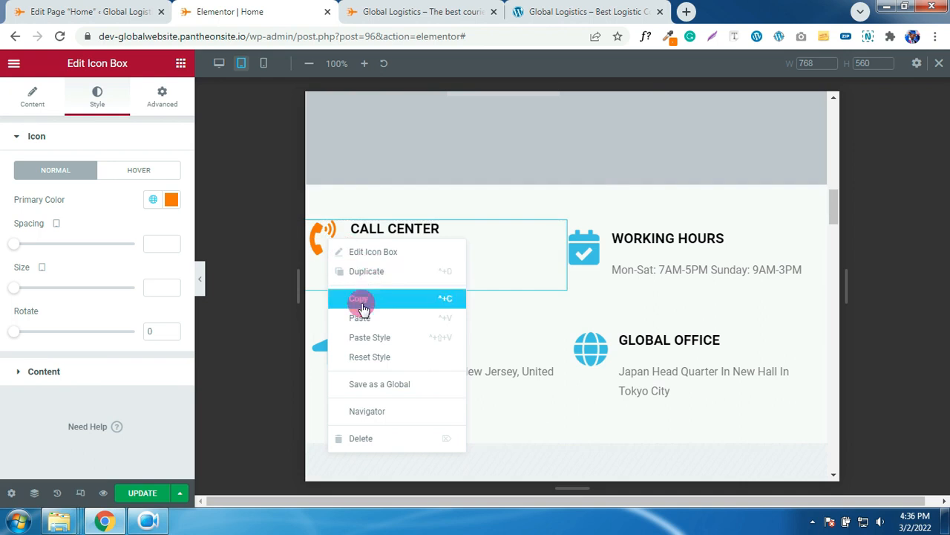
{"action": "right_click", "coordinate": [647, 241]}
{"action": "left_click", "coordinate": [682, 338]}
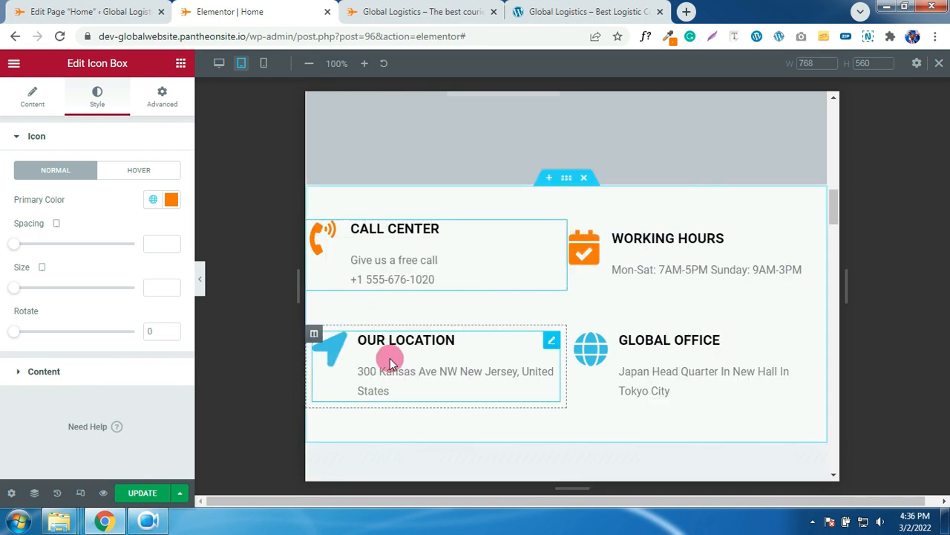
{"action": "right_click", "coordinate": [391, 359]}
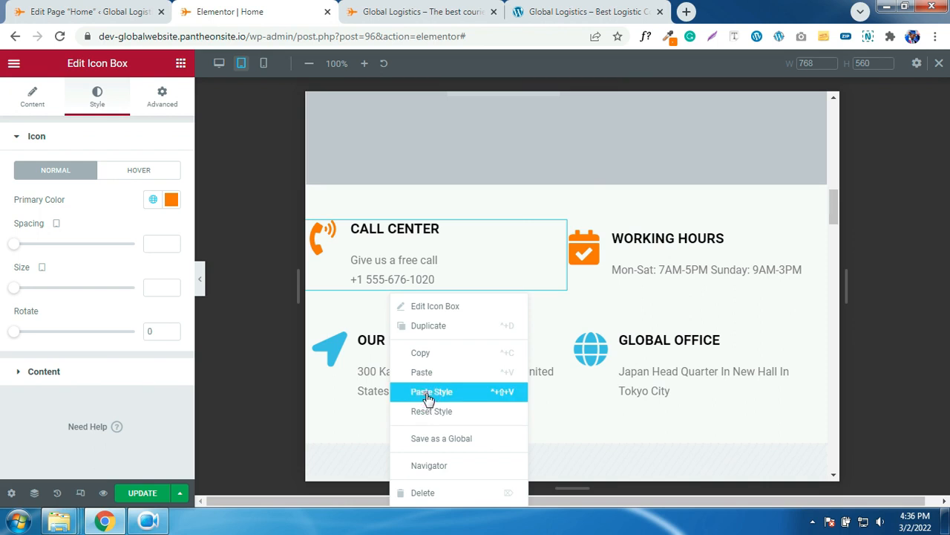
{"action": "right_click", "coordinate": [640, 377]}
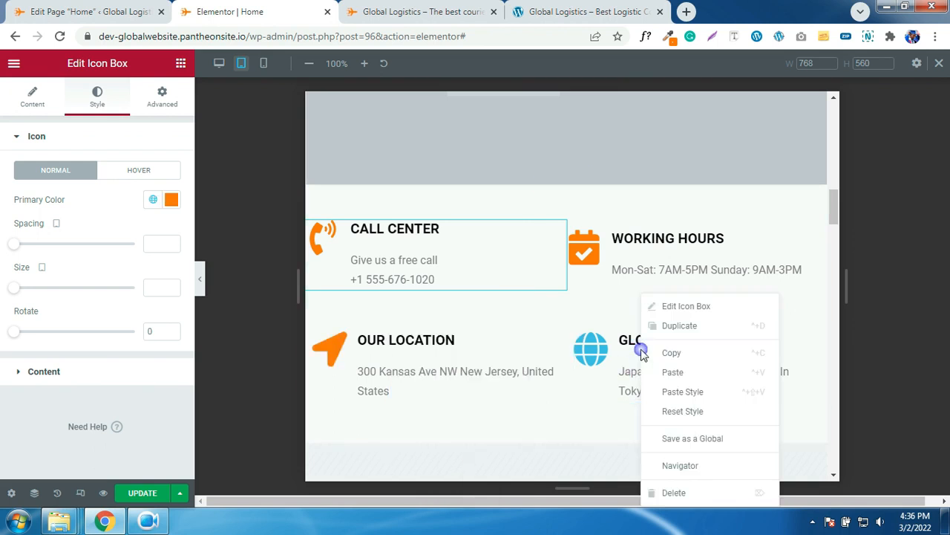
{"action": "left_click", "coordinate": [676, 397]}
- Save the Home page changes with Update
{"action": "scroll", "coordinate": [628, 377], "scroll_direction": "down", "scroll_amount": 5}
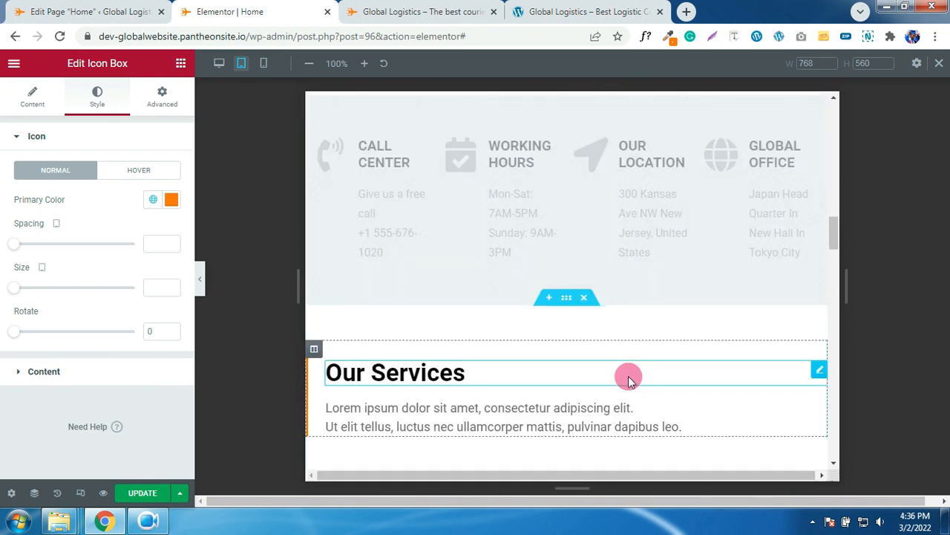
{"action": "scroll", "coordinate": [629, 379], "scroll_direction": "down", "scroll_amount": 8}
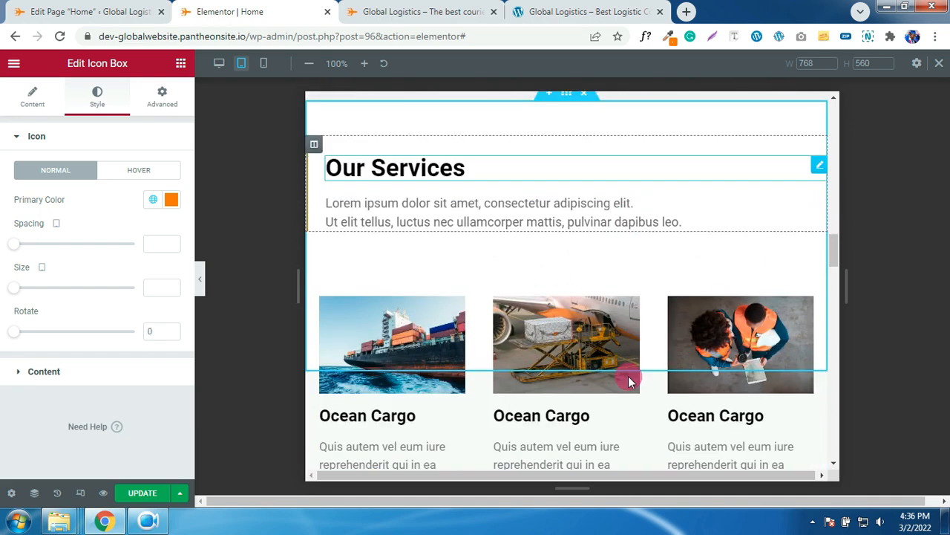
{"action": "scroll", "coordinate": [629, 378], "scroll_direction": "down", "scroll_amount": 10}
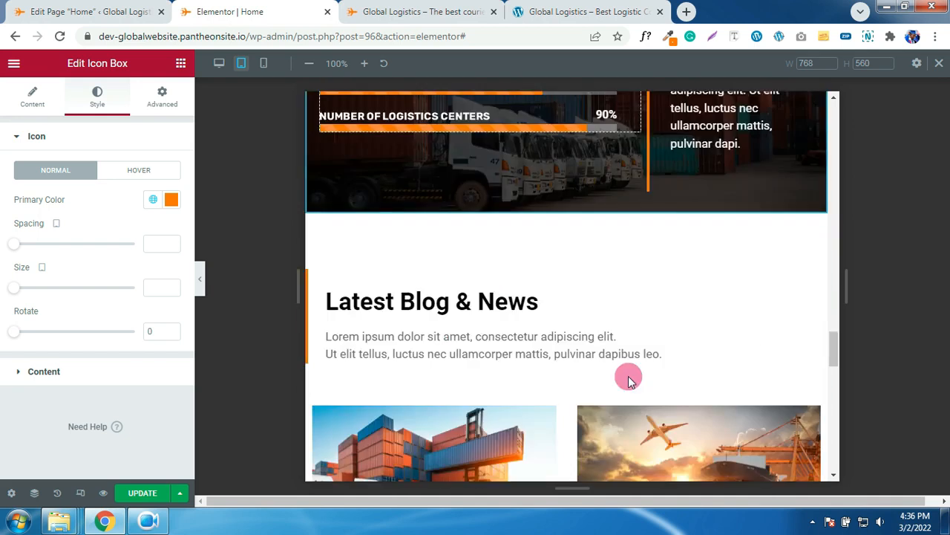
{"action": "scroll", "coordinate": [628, 378], "scroll_direction": "down", "scroll_amount": 8}
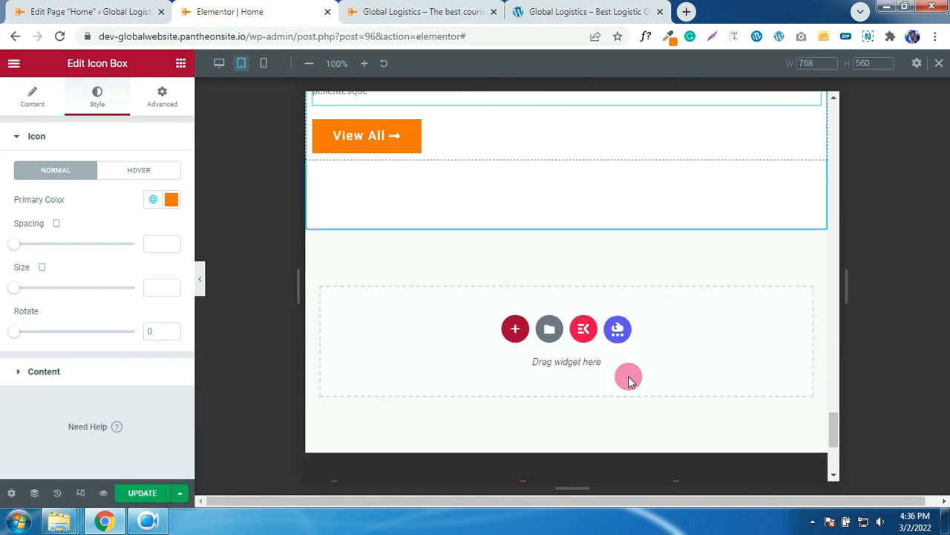
{"action": "left_click", "coordinate": [144, 496]}
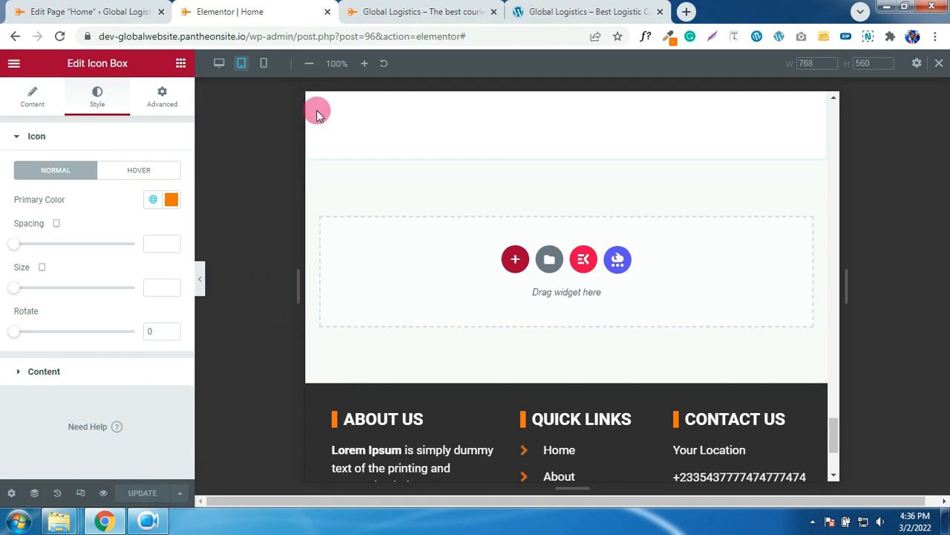
{"action": "left_click", "coordinate": [399, 14]}
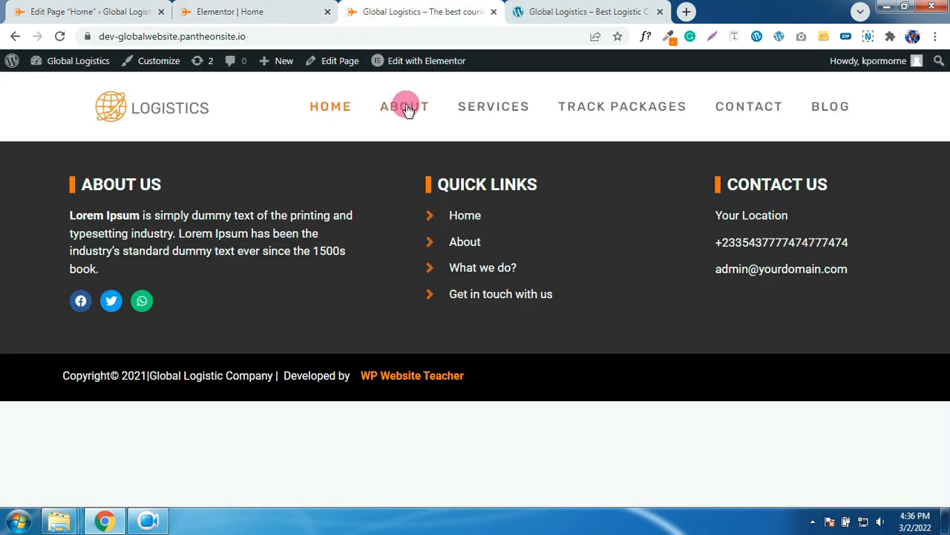
{"action": "left_click", "coordinate": [334, 110]}
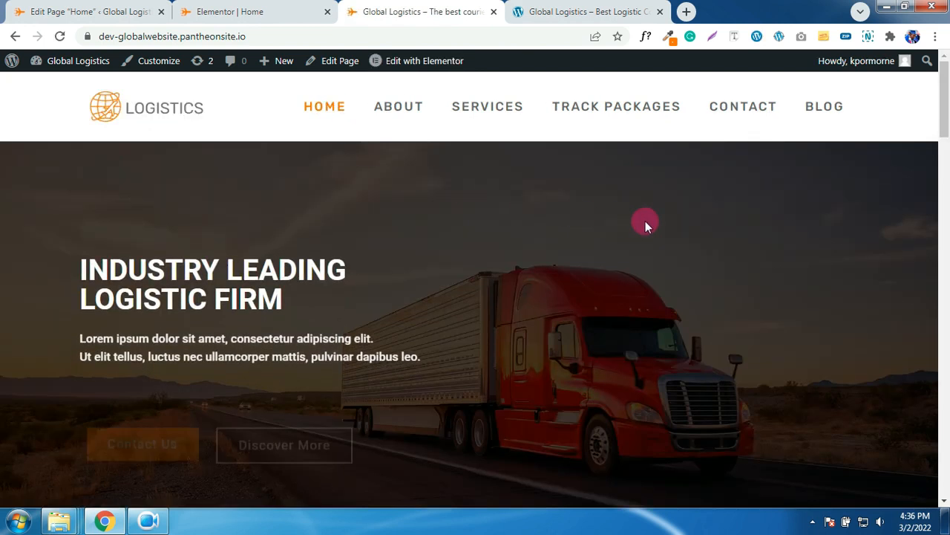
{"action": "scroll", "coordinate": [645, 221], "scroll_direction": "down", "scroll_amount": 1}
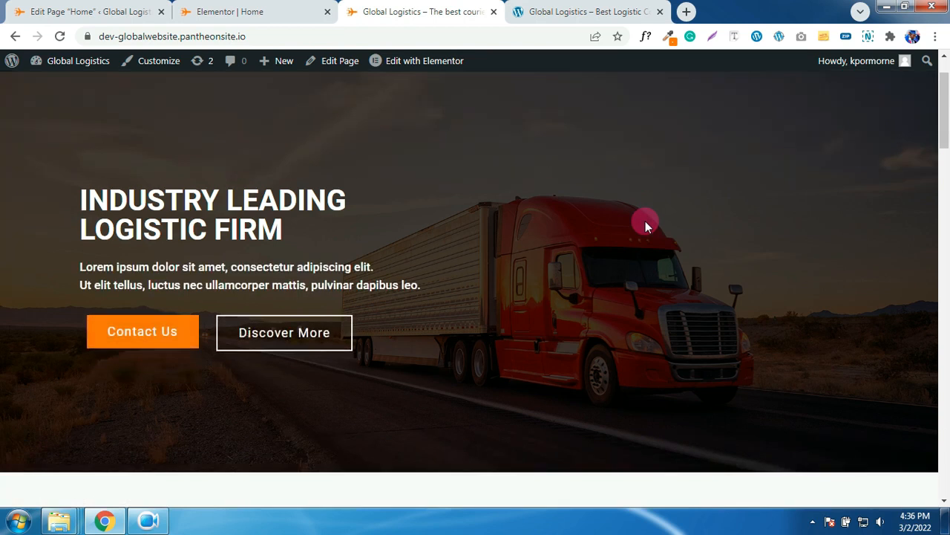
{"action": "scroll", "coordinate": [645, 221], "scroll_direction": "down", "scroll_amount": 10}
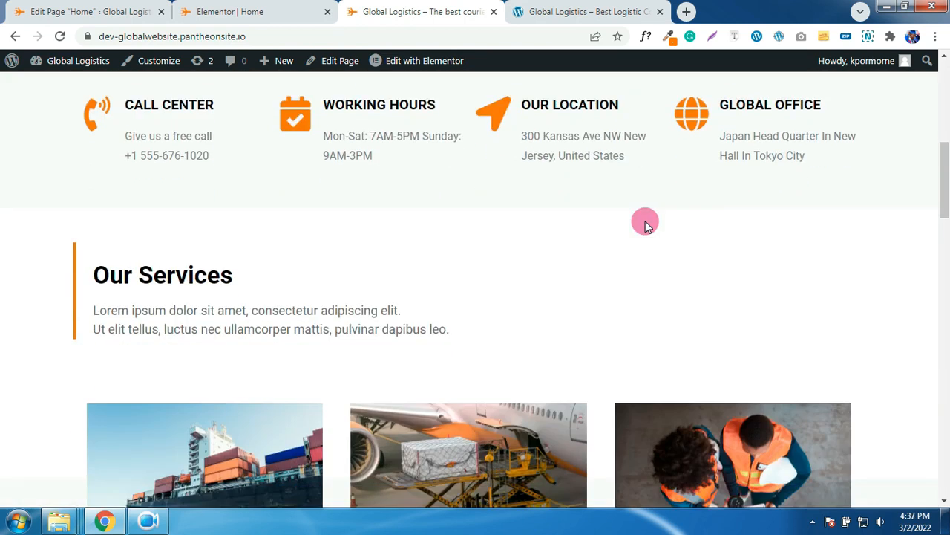
{"action": "scroll", "coordinate": [645, 222], "scroll_direction": "down", "scroll_amount": 10}
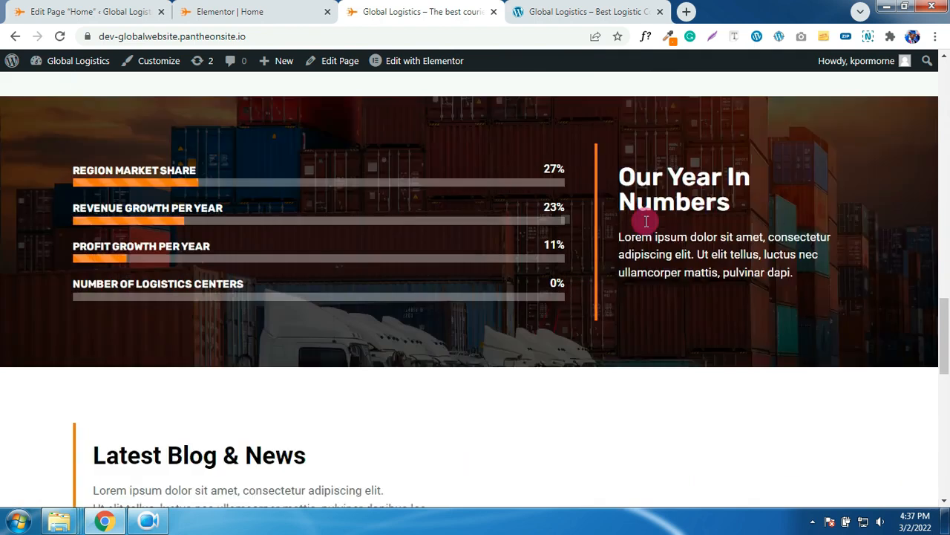
{"action": "scroll", "coordinate": [645, 221], "scroll_direction": "up", "scroll_amount": 20}
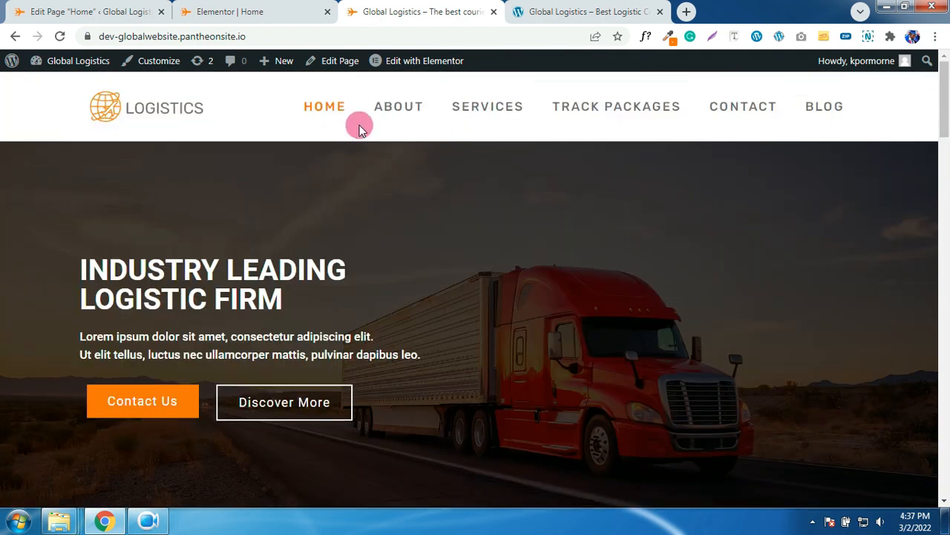
{"action": "left_click", "coordinate": [382, 110]}
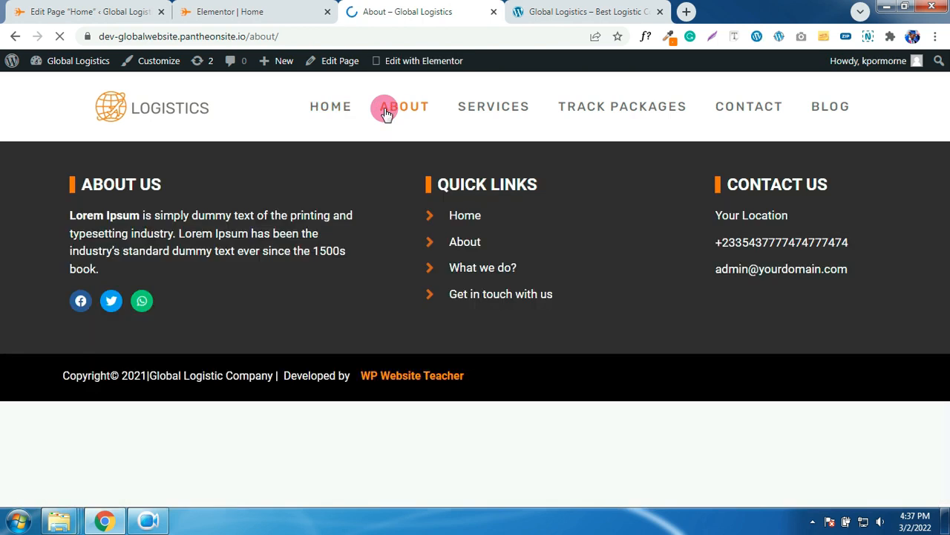
{"action": "left_click", "coordinate": [190, 8]}
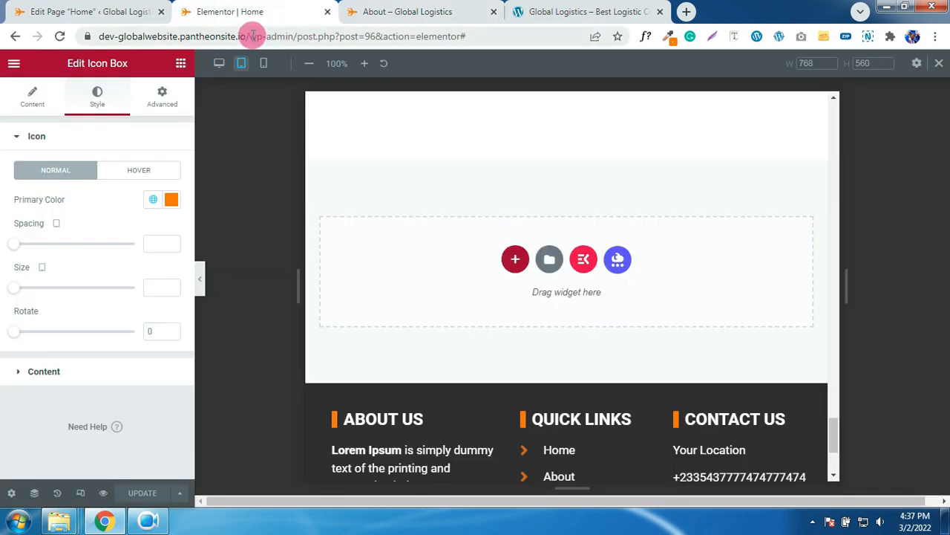
- Leave Elementor and open the About page for editing from All Pages
{"action": "left_click", "coordinate": [330, 12]}
{"action": "left_click", "coordinate": [143, 13]}
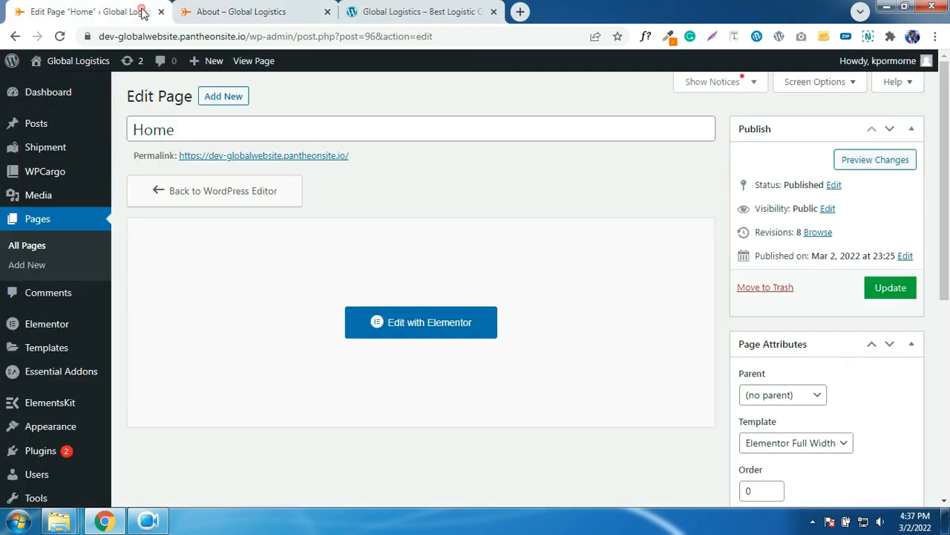
{"action": "left_click", "coordinate": [30, 248]}
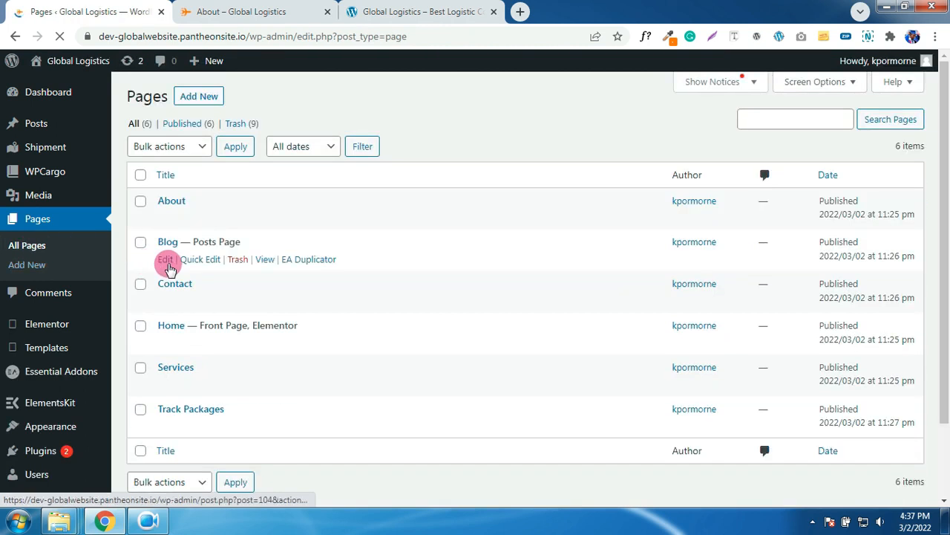
{"action": "left_click", "coordinate": [163, 219]}
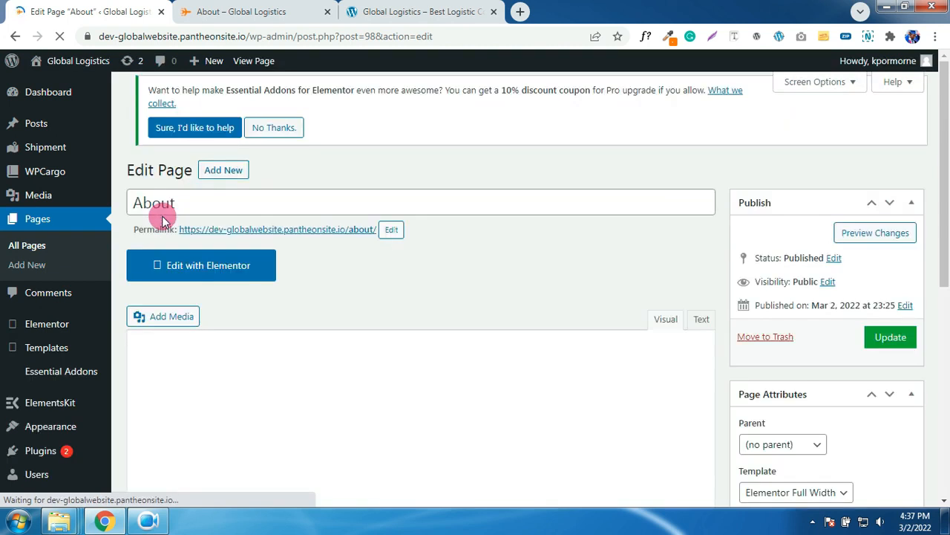
- Set About to No Sidebars and a Full Width container, update, and open it in Elementor
{"action": "scroll", "coordinate": [399, 212], "scroll_direction": "down", "scroll_amount": 3}
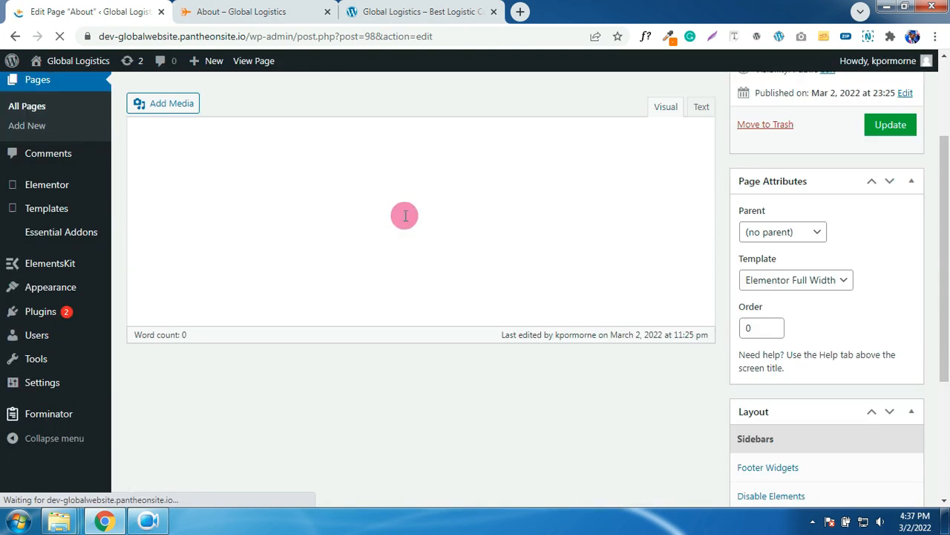
{"action": "scroll", "coordinate": [790, 323], "scroll_direction": "down", "scroll_amount": 3}
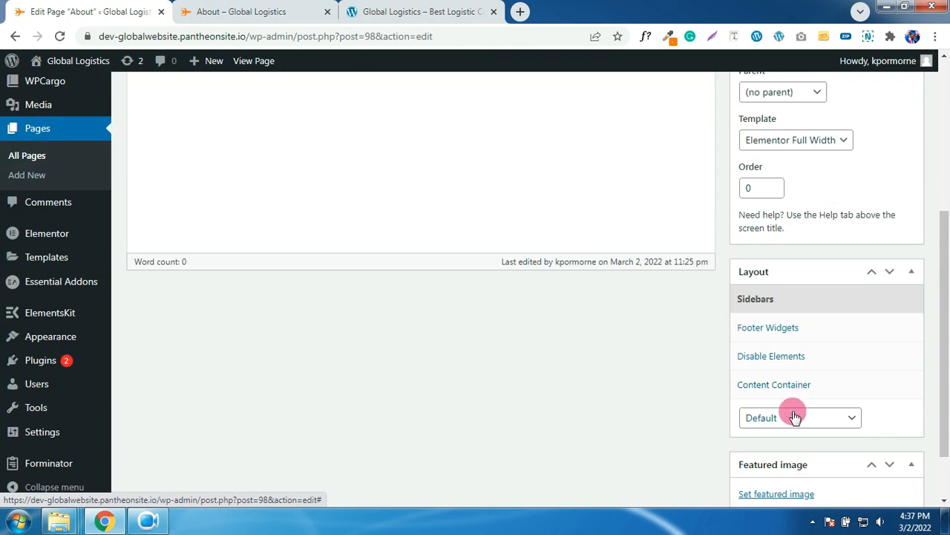
{"action": "left_click", "coordinate": [796, 417]}
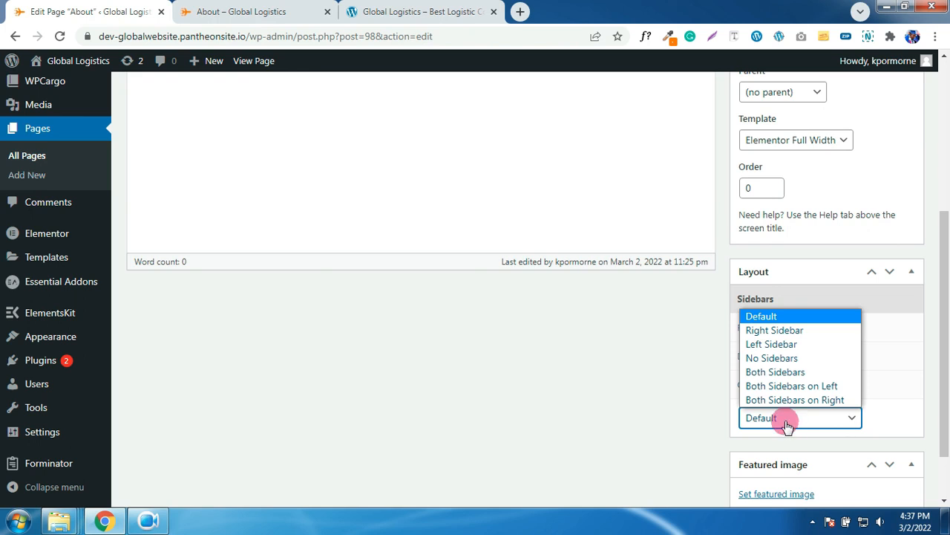
{"action": "left_click", "coordinate": [776, 359]}
{"action": "left_click", "coordinate": [810, 388]}
{"action": "scroll", "coordinate": [813, 382], "scroll_direction": "down", "scroll_amount": 1}
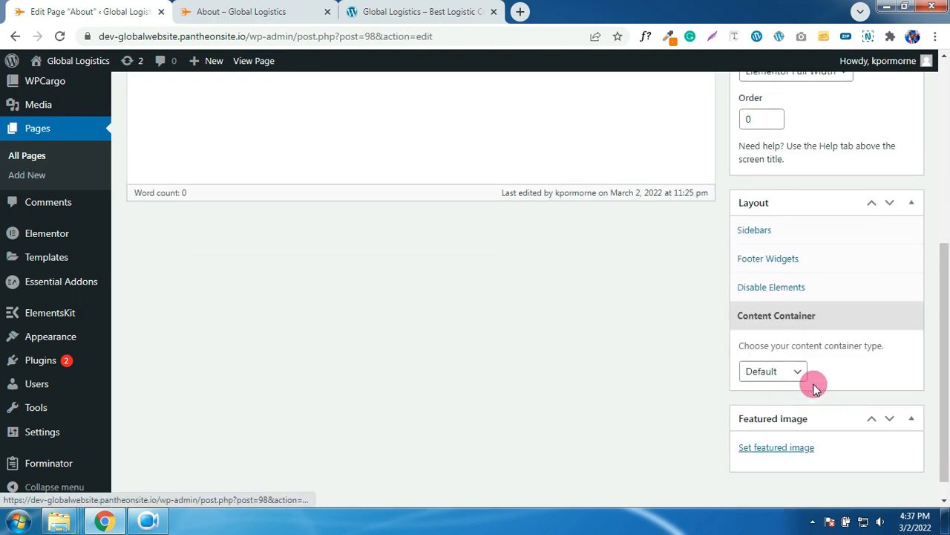
{"action": "left_click", "coordinate": [783, 372]}
{"action": "left_click", "coordinate": [767, 402]}
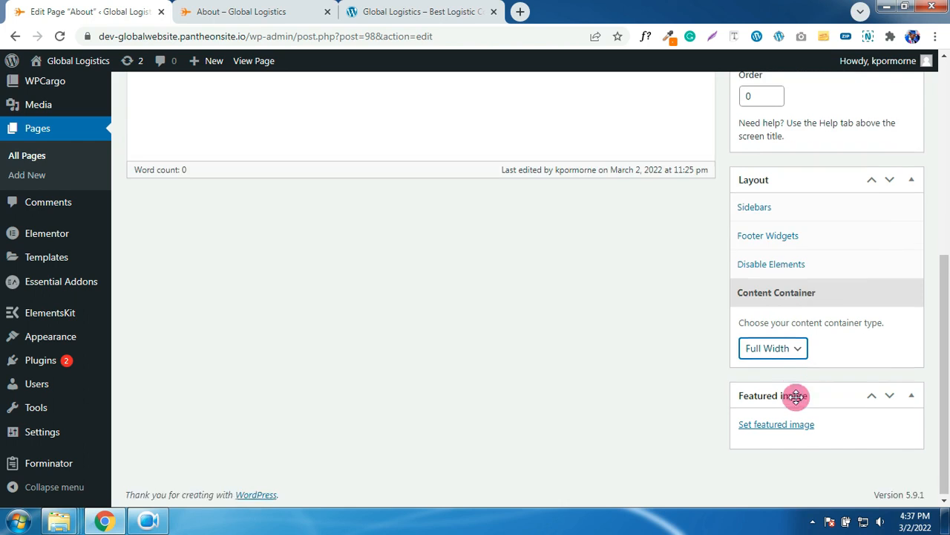
{"action": "scroll", "coordinate": [743, 395], "scroll_direction": "up", "scroll_amount": 3}
{"action": "scroll", "coordinate": [795, 396], "scroll_direction": "up", "scroll_amount": 3}
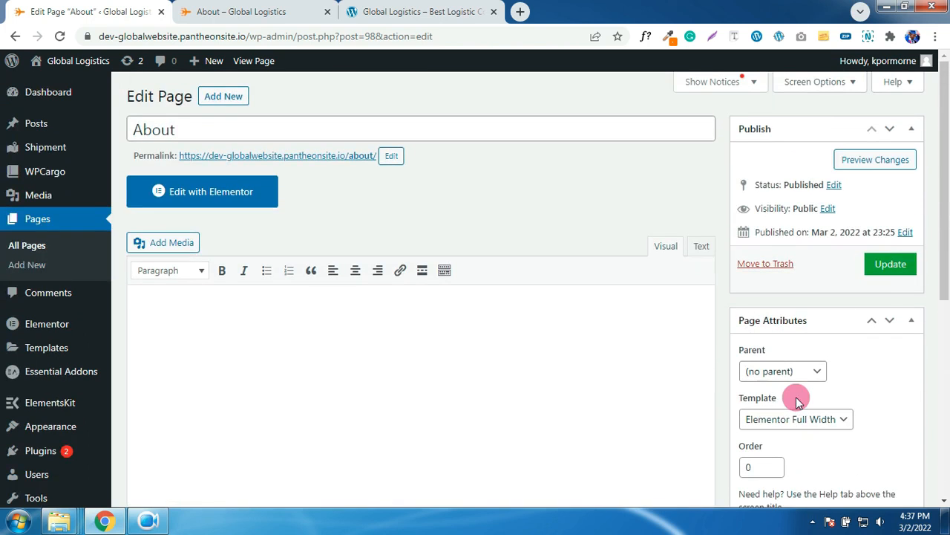
{"action": "left_click", "coordinate": [879, 272]}
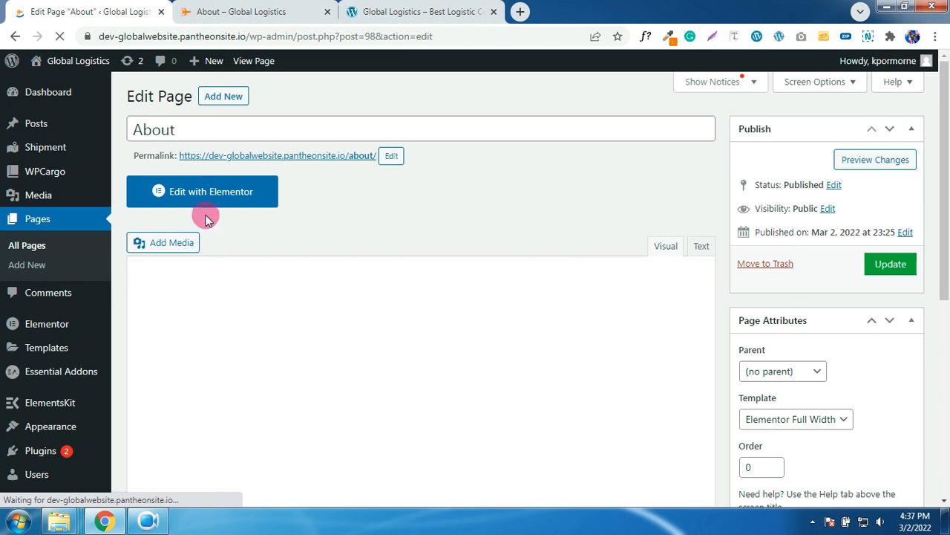
{"action": "left_click", "coordinate": [206, 201]}
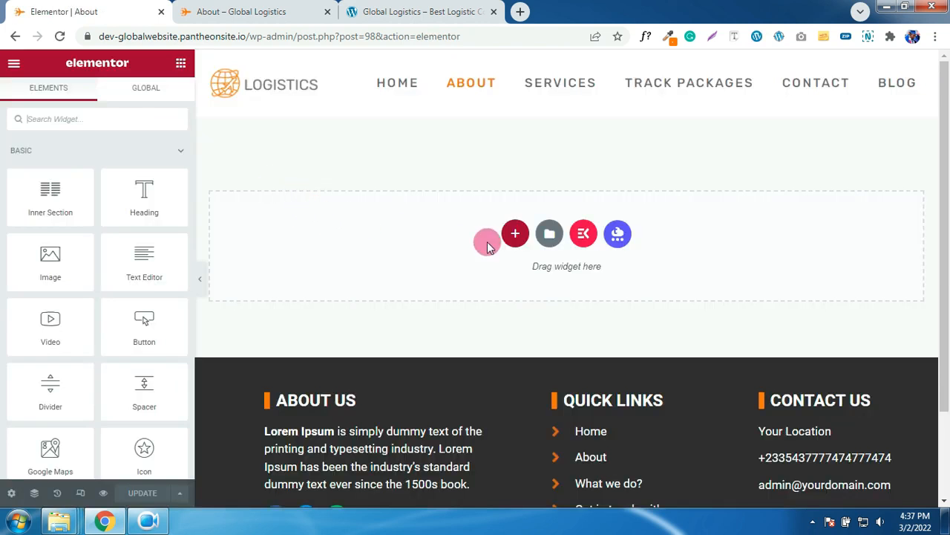
- Import About.json into the template library and insert the About template into the page
{"action": "left_click", "coordinate": [550, 233]}
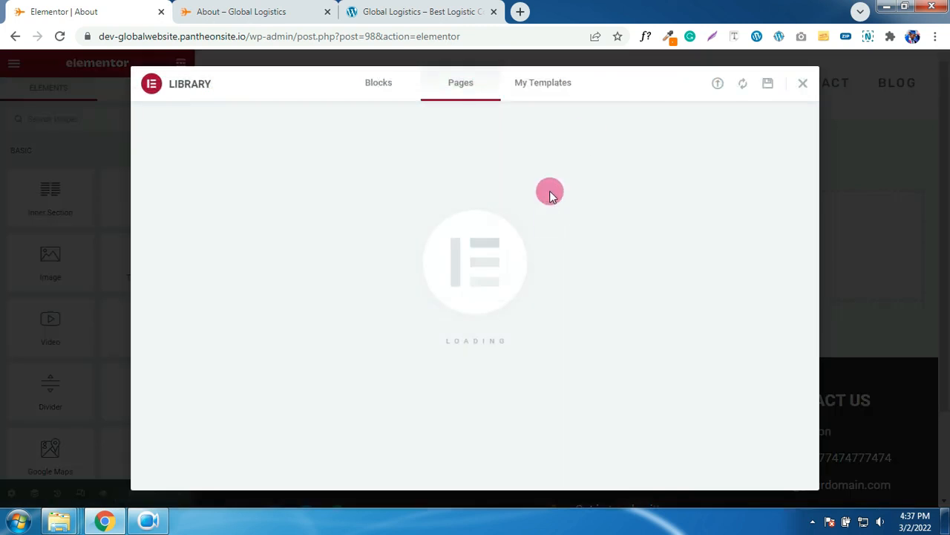
{"action": "left_click", "coordinate": [718, 84]}
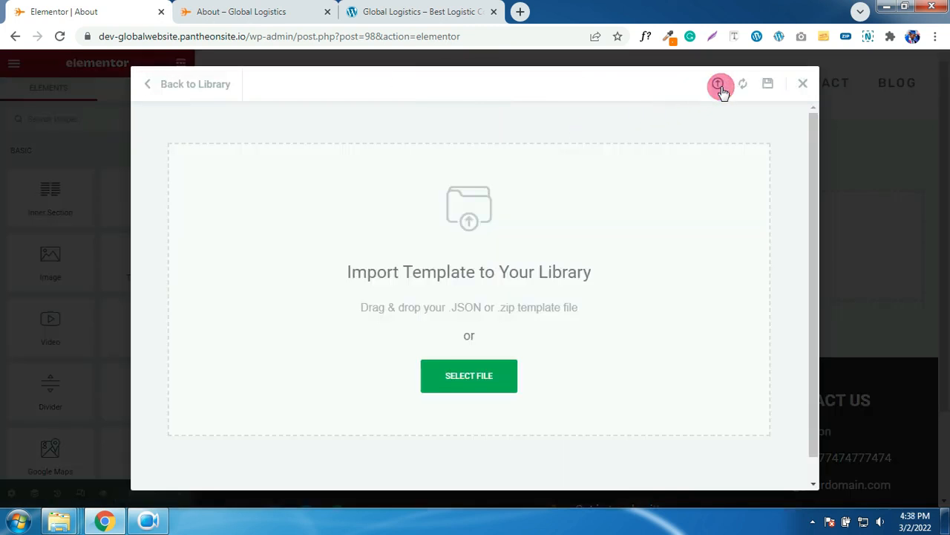
{"action": "left_click", "coordinate": [468, 374]}
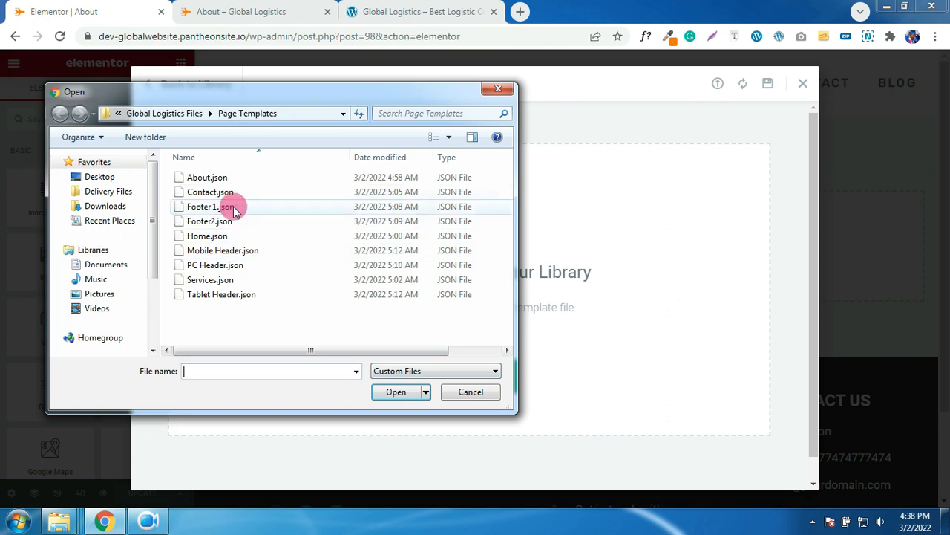
{"action": "left_click", "coordinate": [216, 178]}
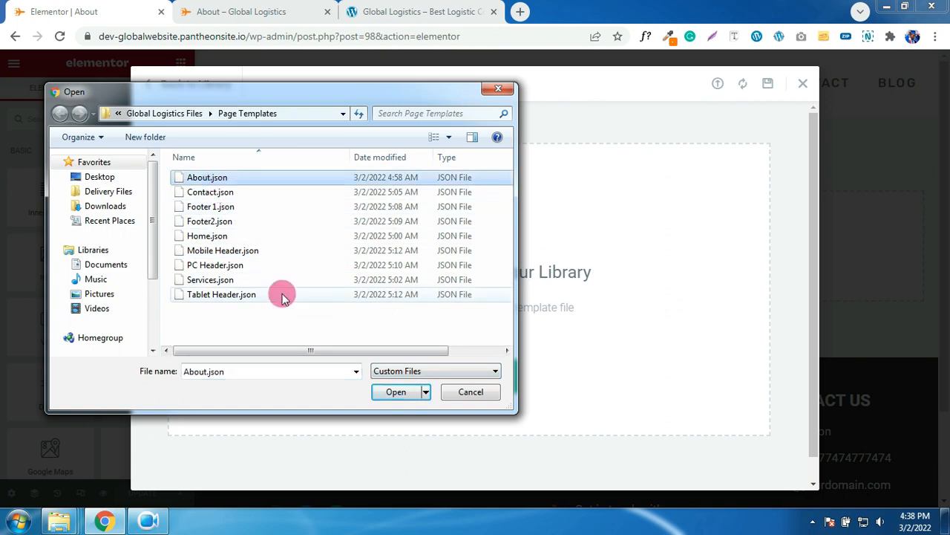
{"action": "double_click", "coordinate": [197, 181]}
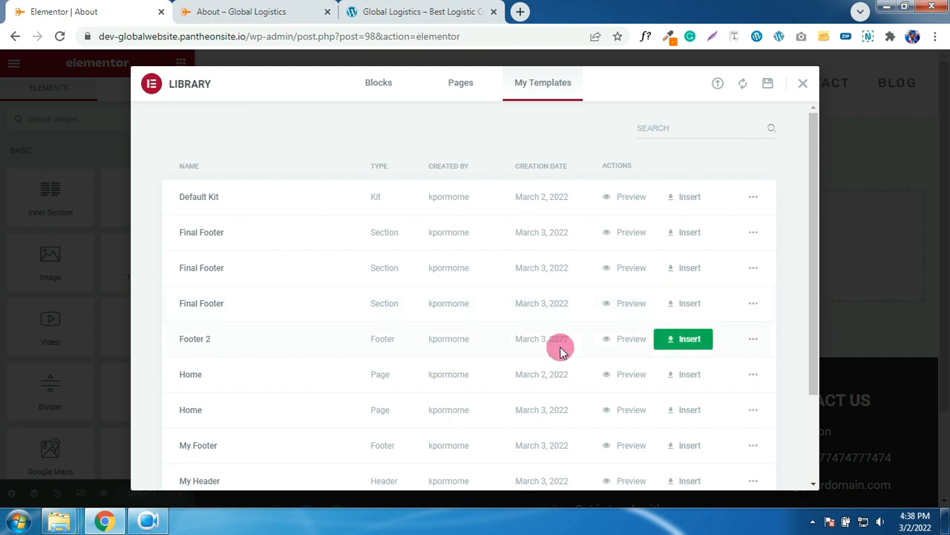
{"action": "scroll", "coordinate": [562, 353], "scroll_direction": "down", "scroll_amount": 3}
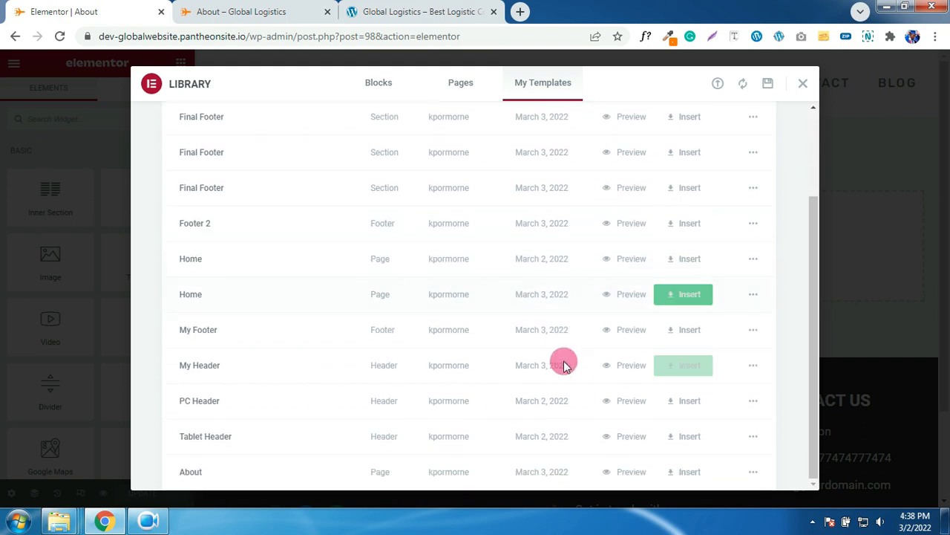
{"action": "left_click", "coordinate": [689, 475]}
- Import the template's document settings and give the Our Services column a solid orange left border
{"action": "left_click", "coordinate": [561, 336]}
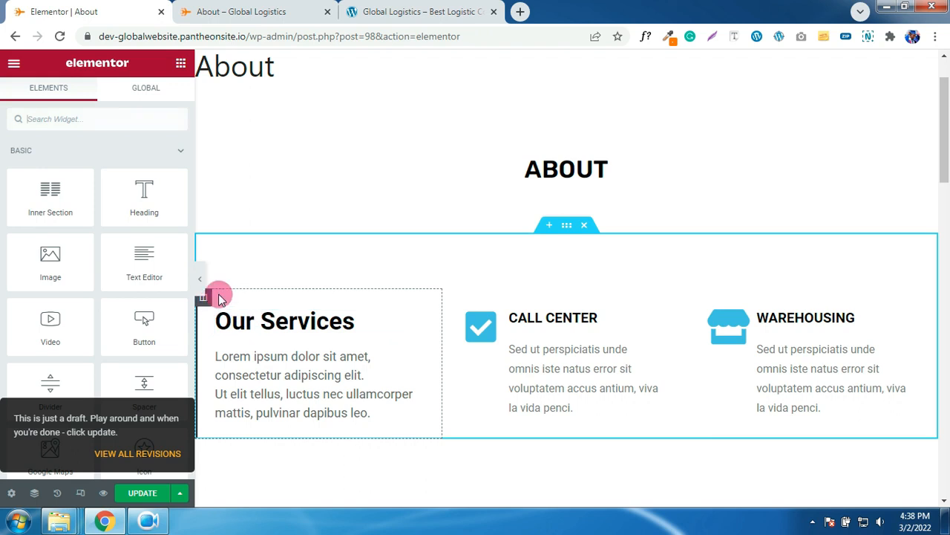
{"action": "scroll", "coordinate": [219, 297], "scroll_direction": "down", "scroll_amount": 2}
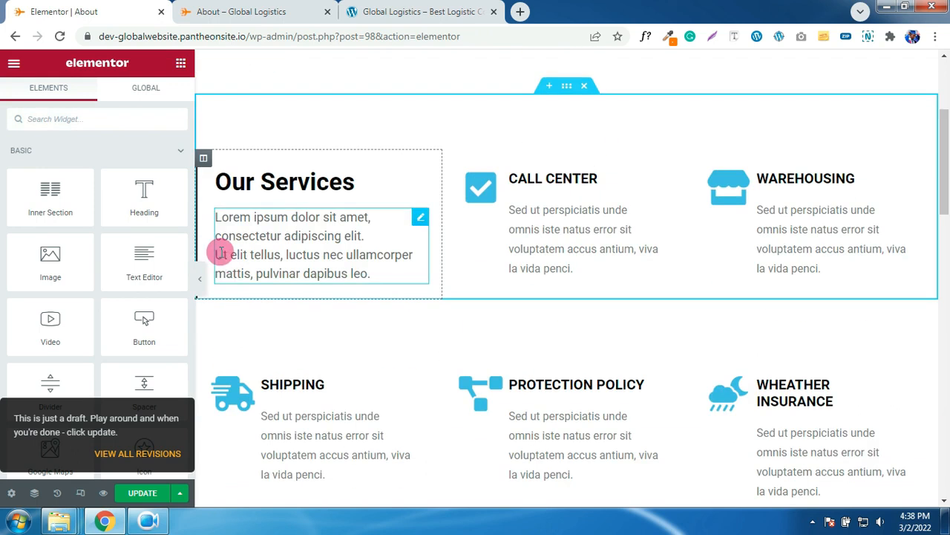
{"action": "left_click", "coordinate": [204, 160]}
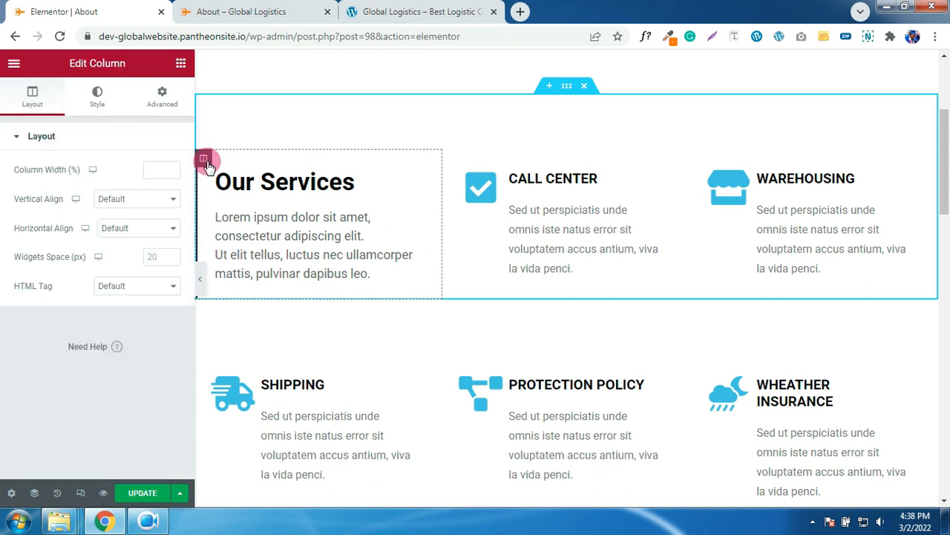
{"action": "left_click", "coordinate": [95, 102]}
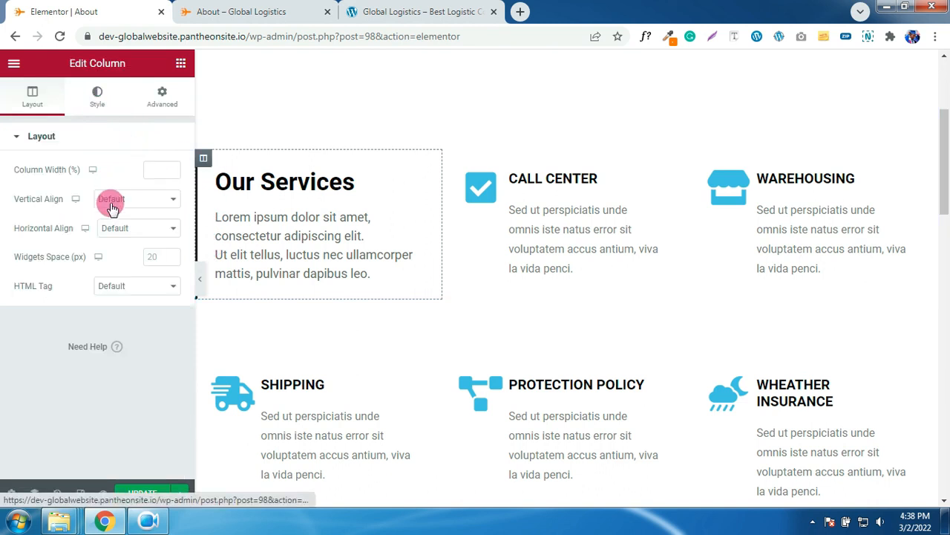
{"action": "left_click", "coordinate": [67, 249]}
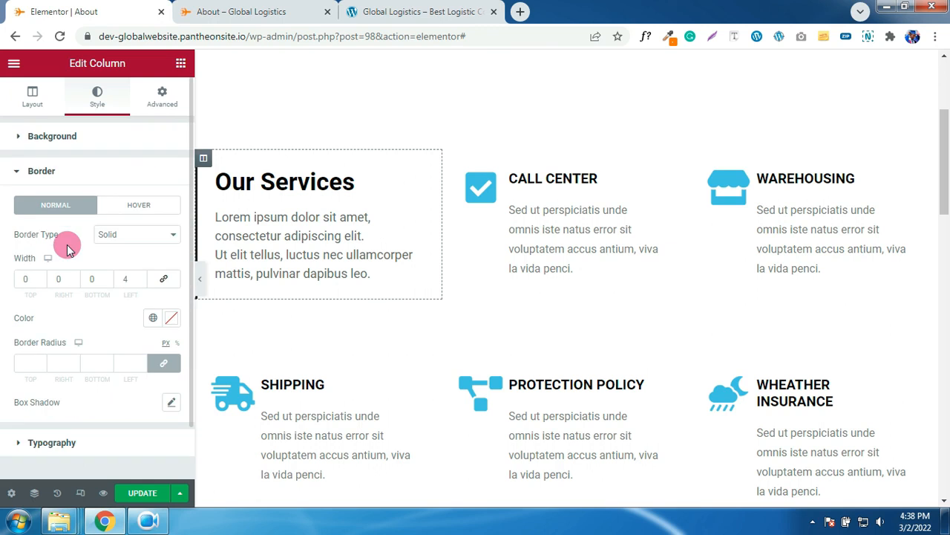
{"action": "left_click", "coordinate": [153, 317]}
{"action": "left_click", "coordinate": [71, 284]}
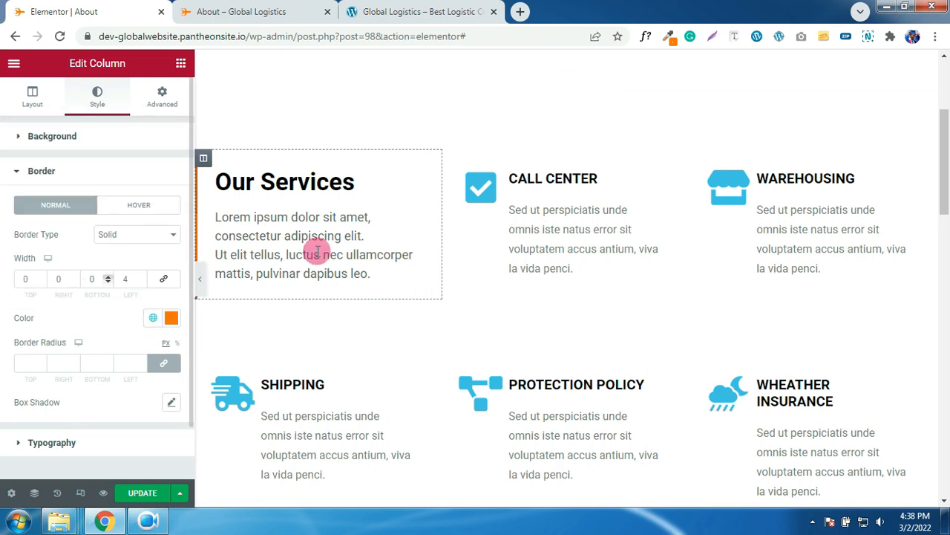
- Make the Call Center icon orange and paste its style onto Warehousing
{"action": "left_click", "coordinate": [470, 202]}
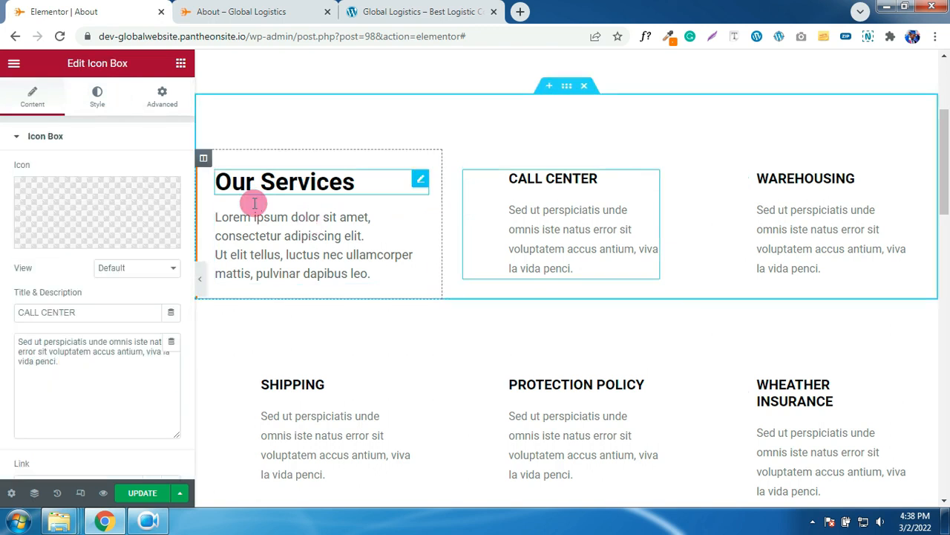
{"action": "left_click", "coordinate": [103, 102]}
{"action": "left_click", "coordinate": [147, 197]}
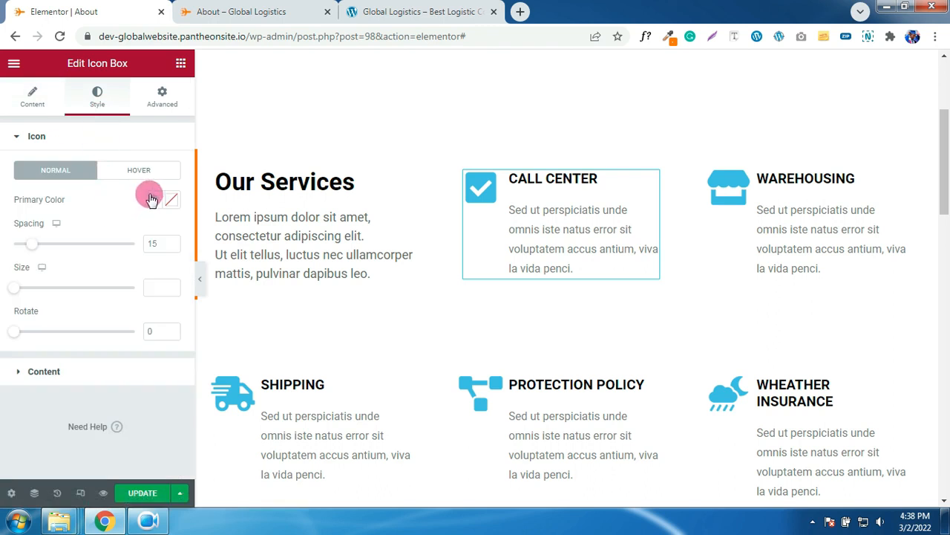
{"action": "left_click", "coordinate": [53, 370]}
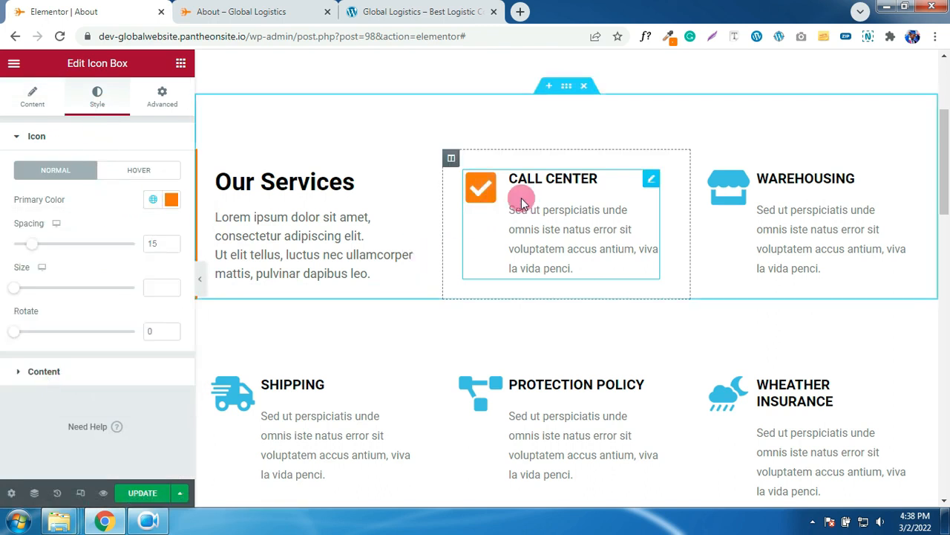
{"action": "right_click", "coordinate": [547, 192]}
{"action": "left_click", "coordinate": [580, 256]}
{"action": "right_click", "coordinate": [754, 197]}
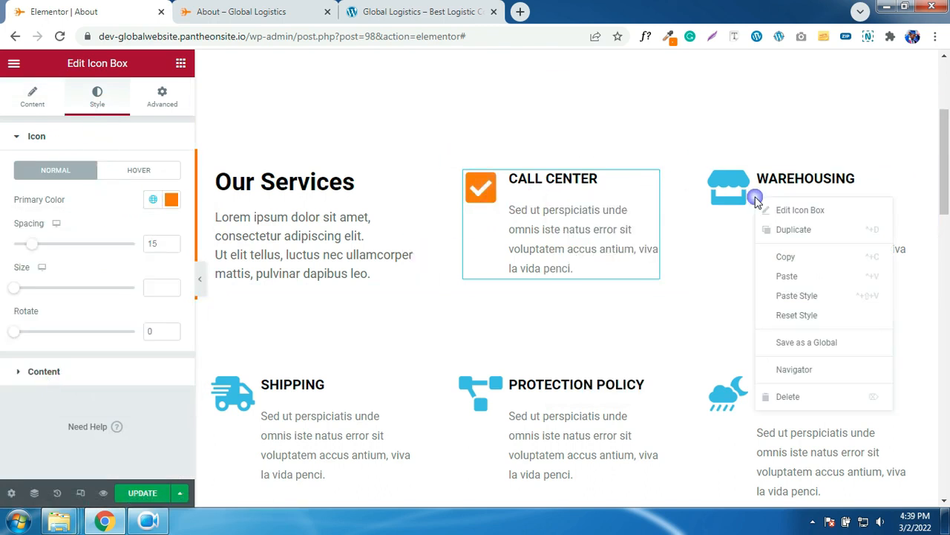
{"action": "left_click", "coordinate": [797, 295]}
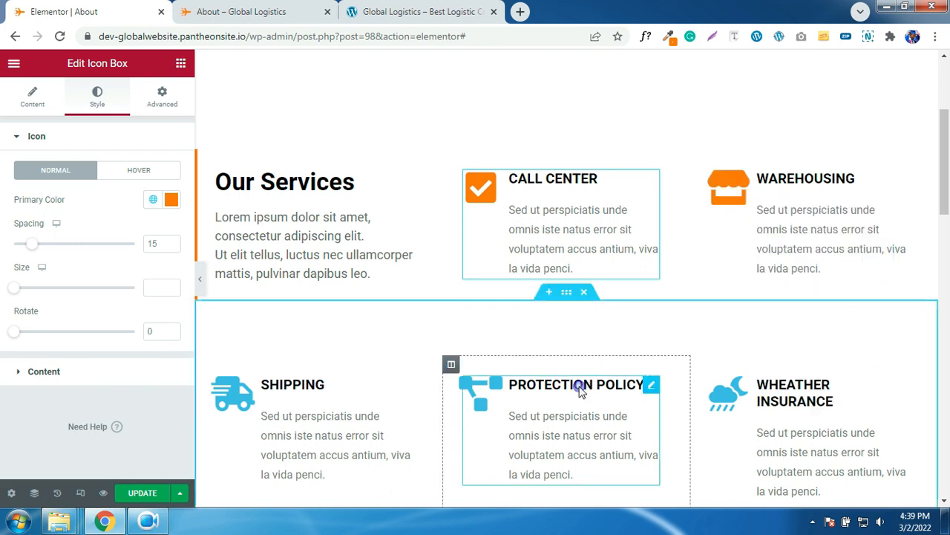
- Roll back the extra Protection Policy and Shipping restyles through History, keeping their icons blue
{"action": "right_click", "coordinate": [583, 388]}
{"action": "left_click", "coordinate": [619, 410]}
{"action": "right_click", "coordinate": [273, 394]}
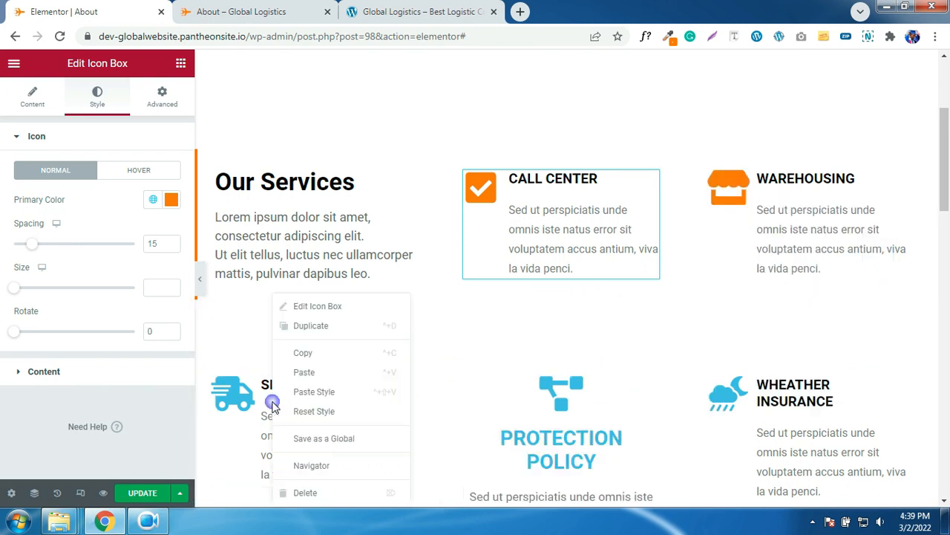
{"action": "left_click", "coordinate": [310, 392]}
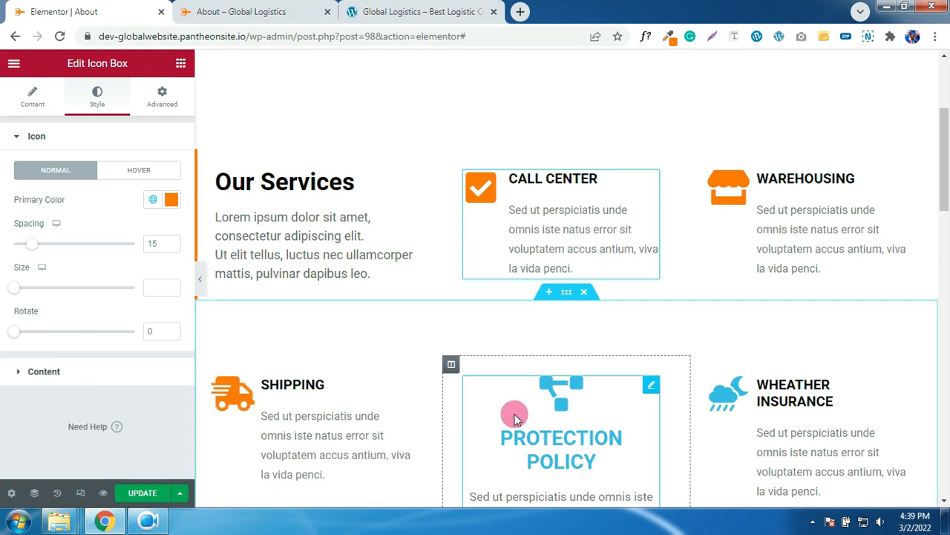
{"action": "scroll", "coordinate": [520, 416], "scroll_direction": "down", "scroll_amount": 2}
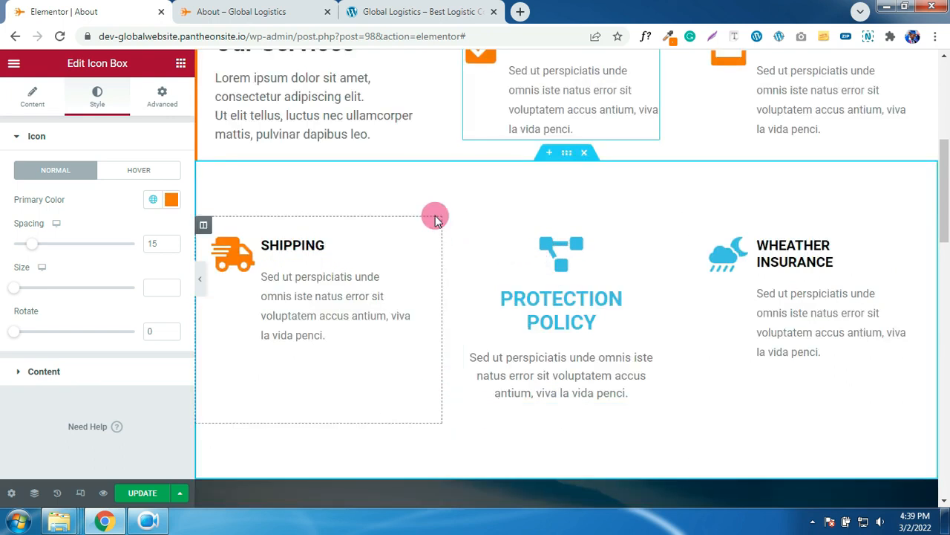
{"action": "left_click", "coordinate": [553, 280]}
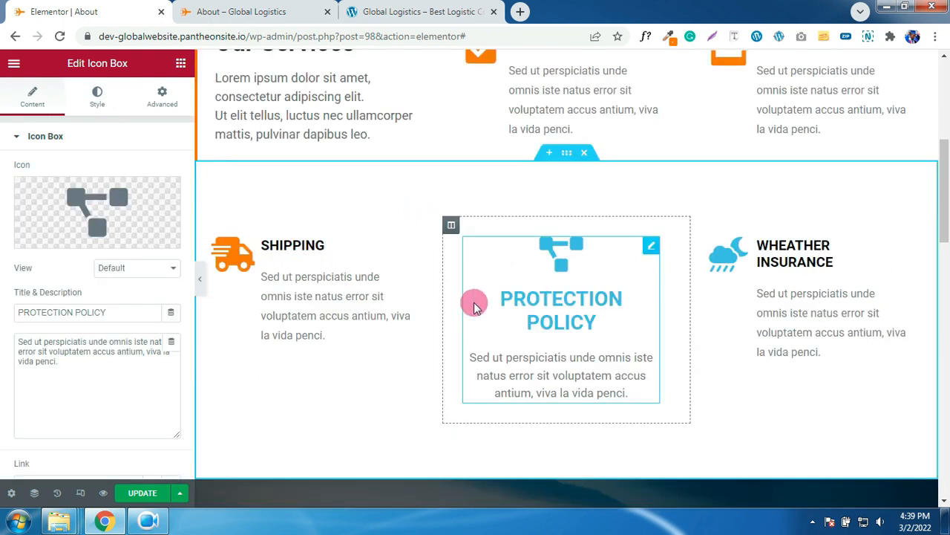
{"action": "left_click", "coordinate": [58, 493]}
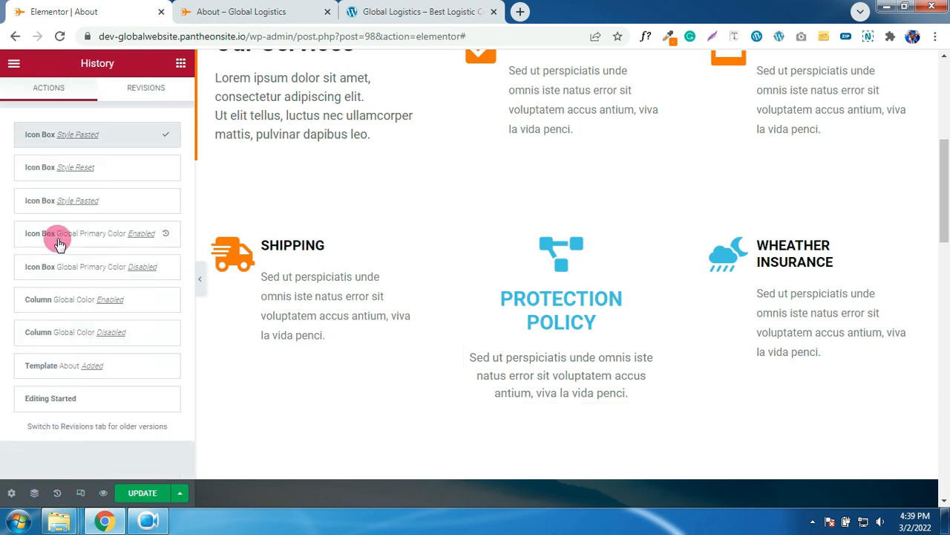
{"action": "left_click", "coordinate": [61, 172]}
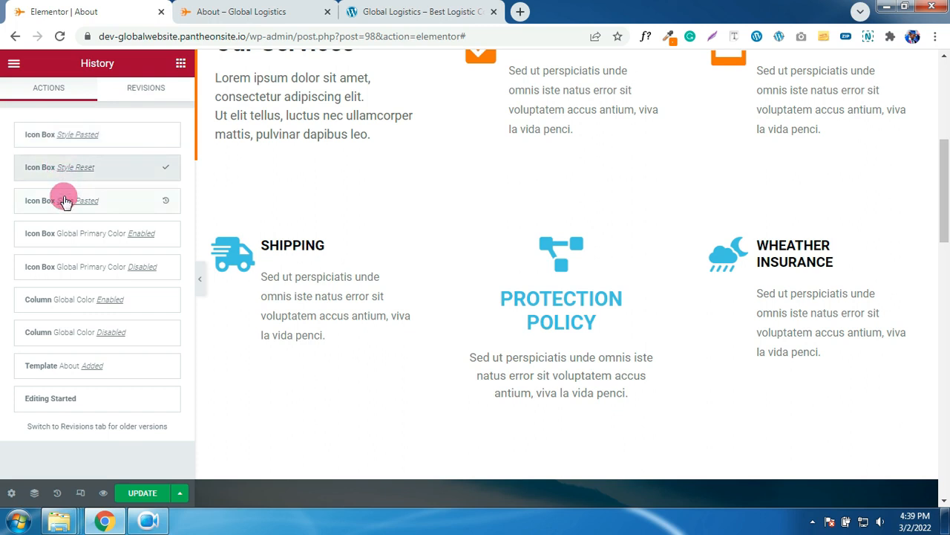
{"action": "left_click", "coordinate": [62, 205]}
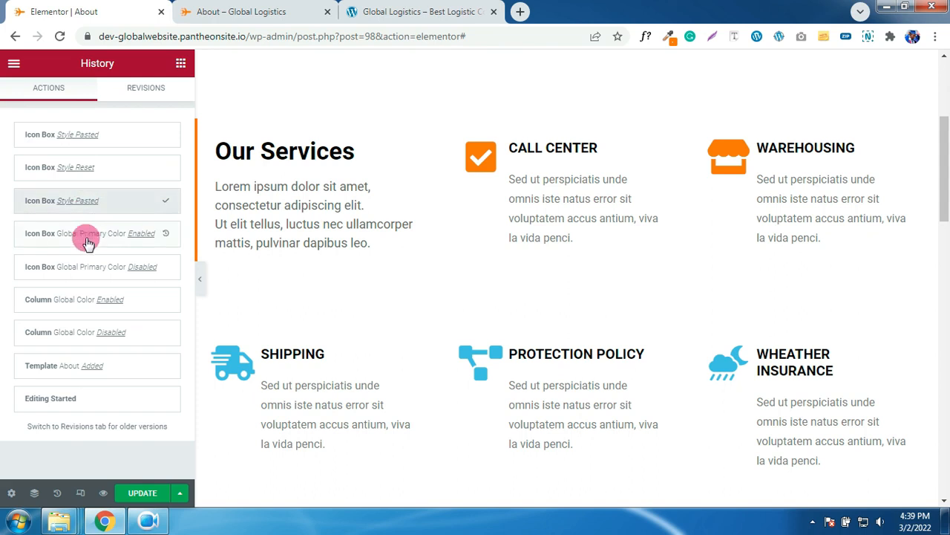
{"action": "left_click", "coordinate": [35, 493]}
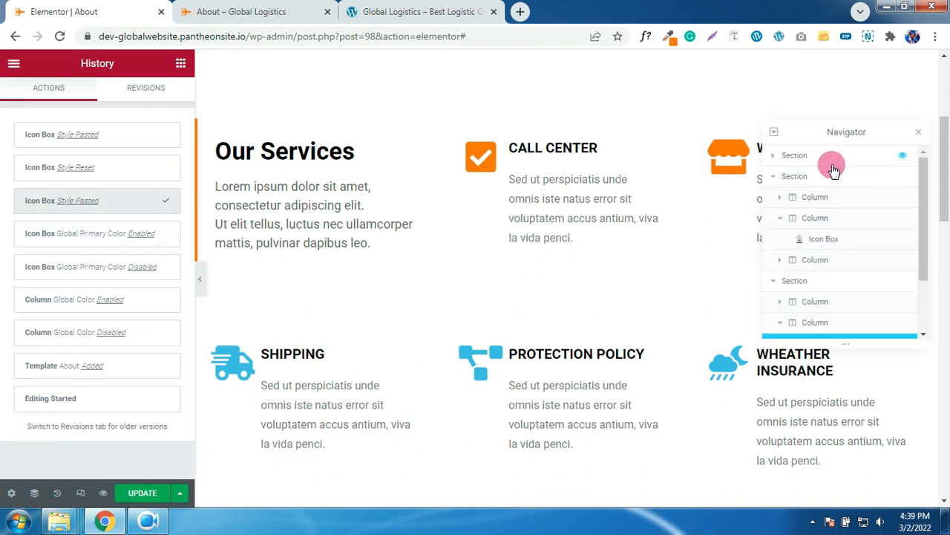
{"action": "left_click", "coordinate": [809, 160]}
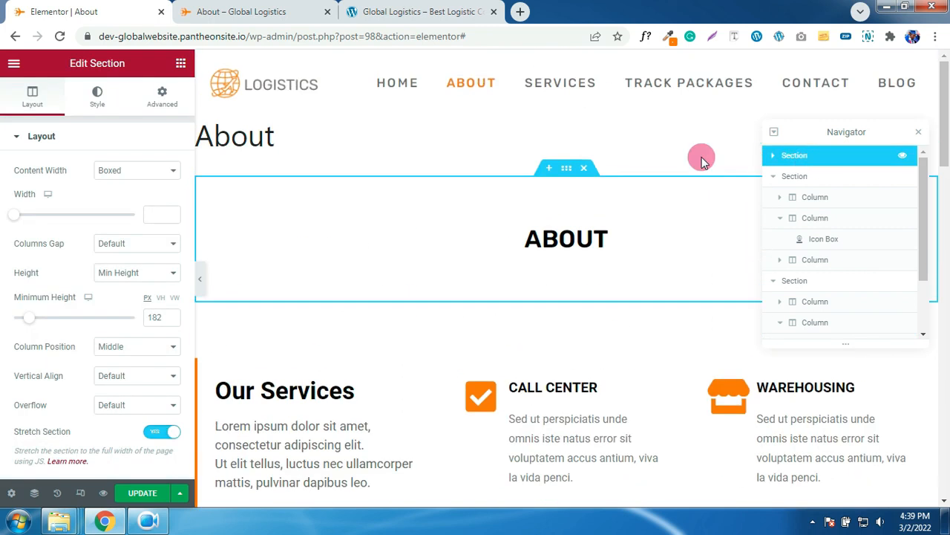
{"action": "left_click", "coordinate": [803, 178]}
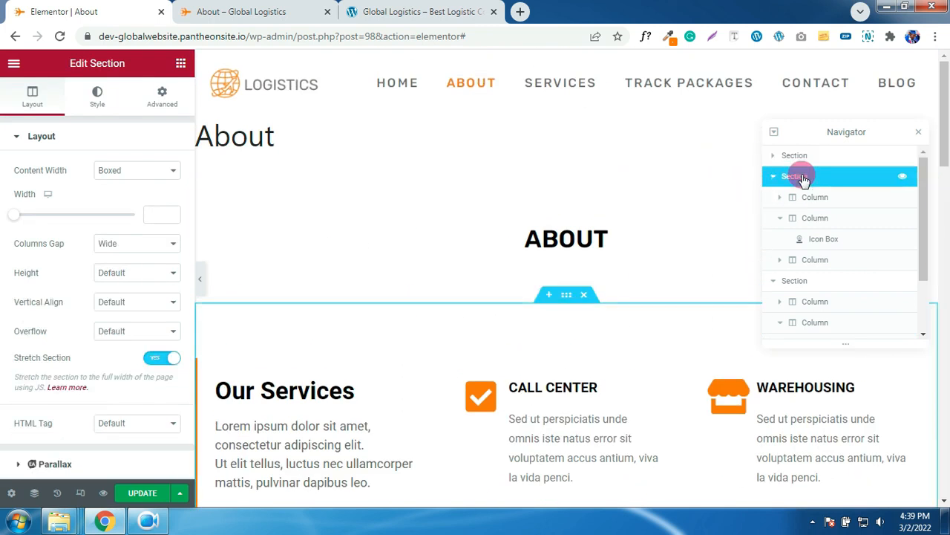
{"action": "left_click", "coordinate": [920, 134]}
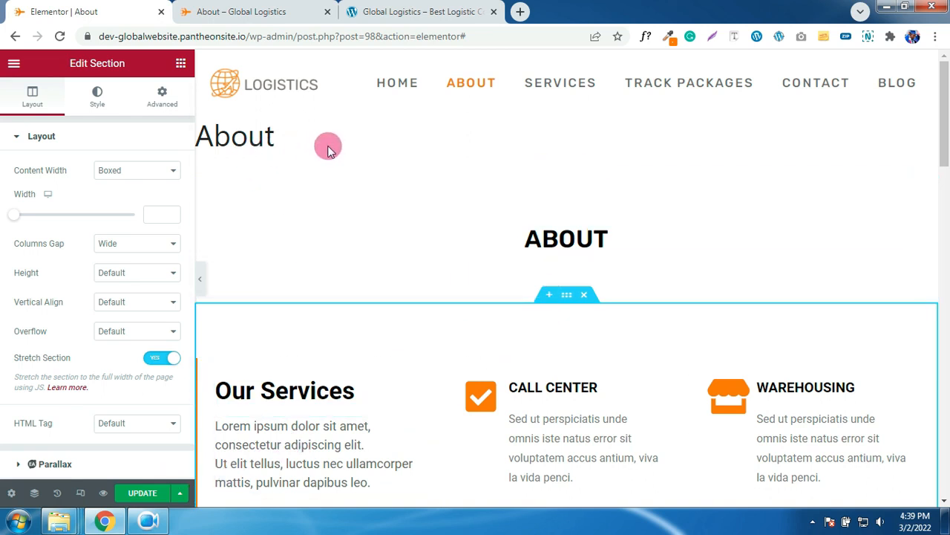
{"action": "left_click_drag", "start_coordinate": [309, 148], "coordinate": [220, 143]}
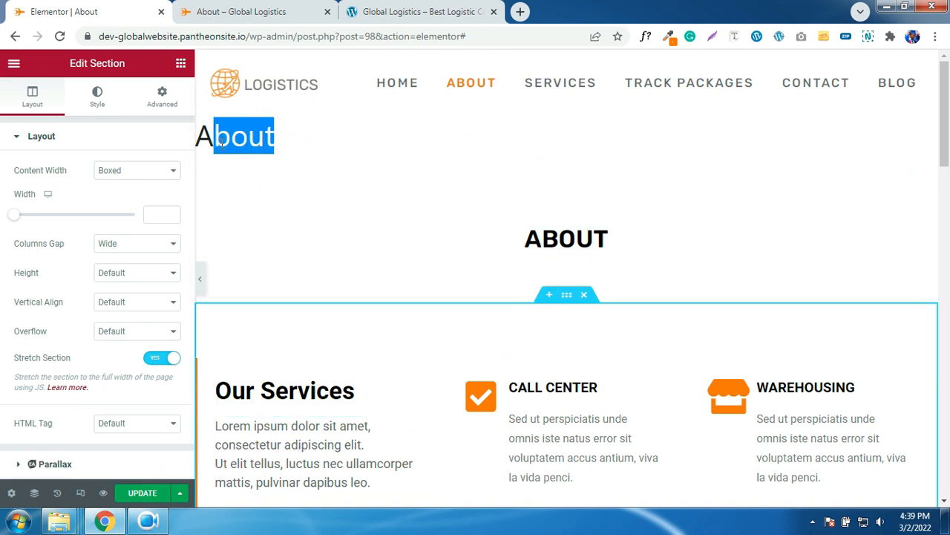
{"action": "left_click", "coordinate": [561, 240]}
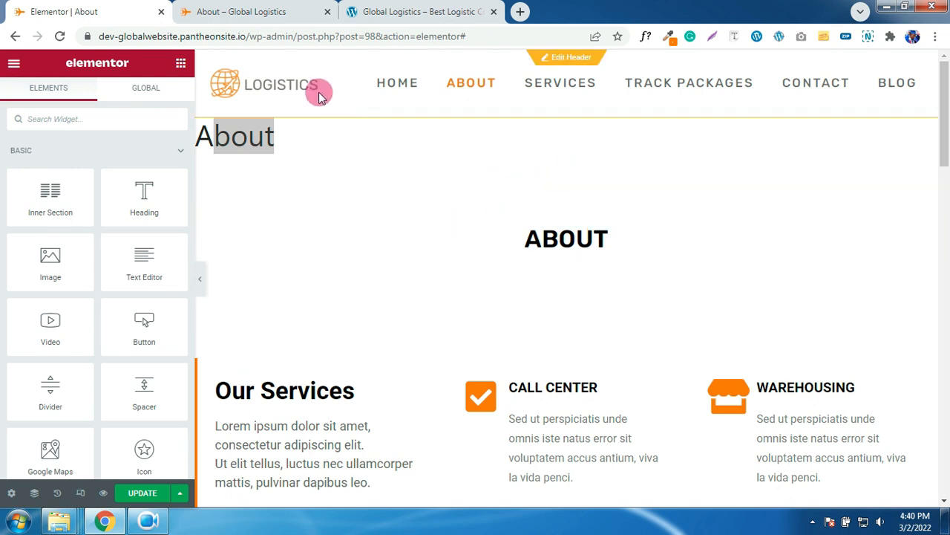
- Sample and copy the grey #F4F4F4 from the reference logistics site's About page
{"action": "left_click", "coordinate": [250, 13]}
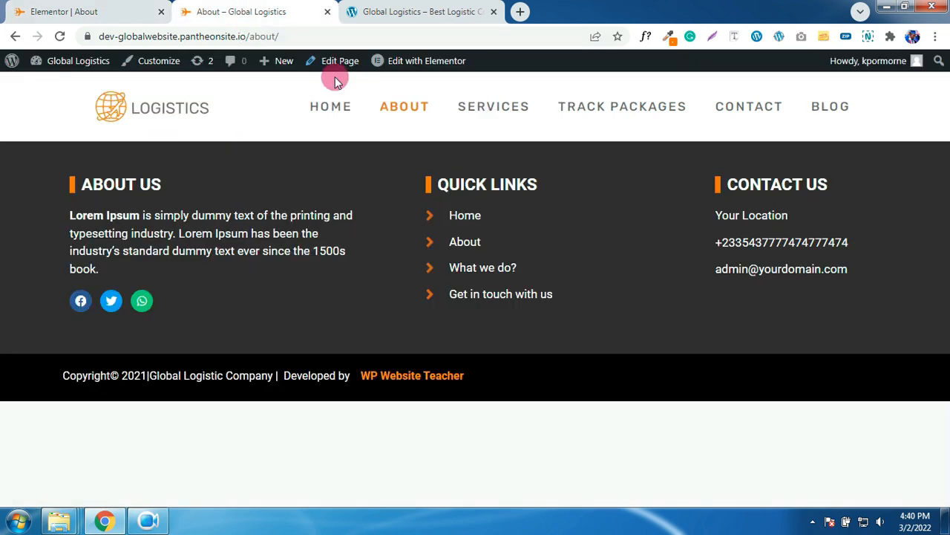
{"action": "left_click", "coordinate": [337, 107]}
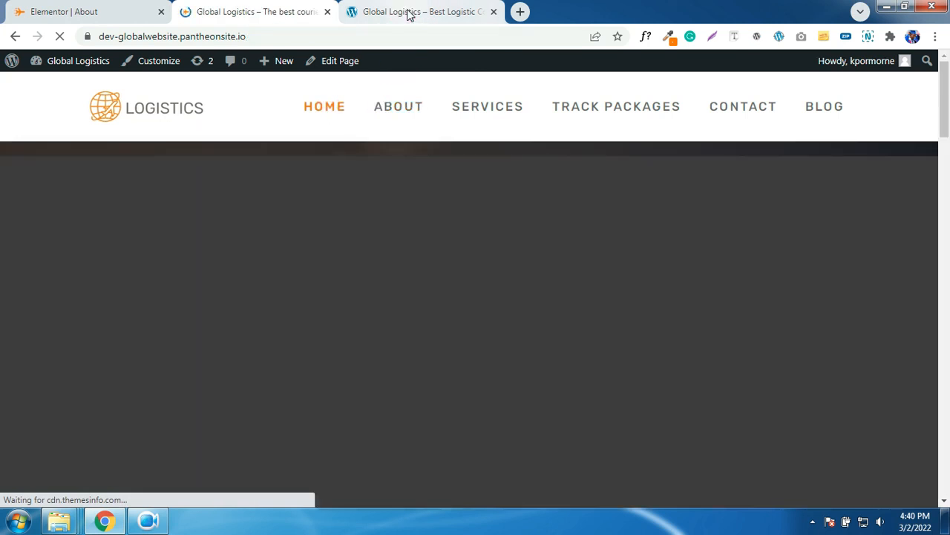
{"action": "left_click", "coordinate": [407, 13]}
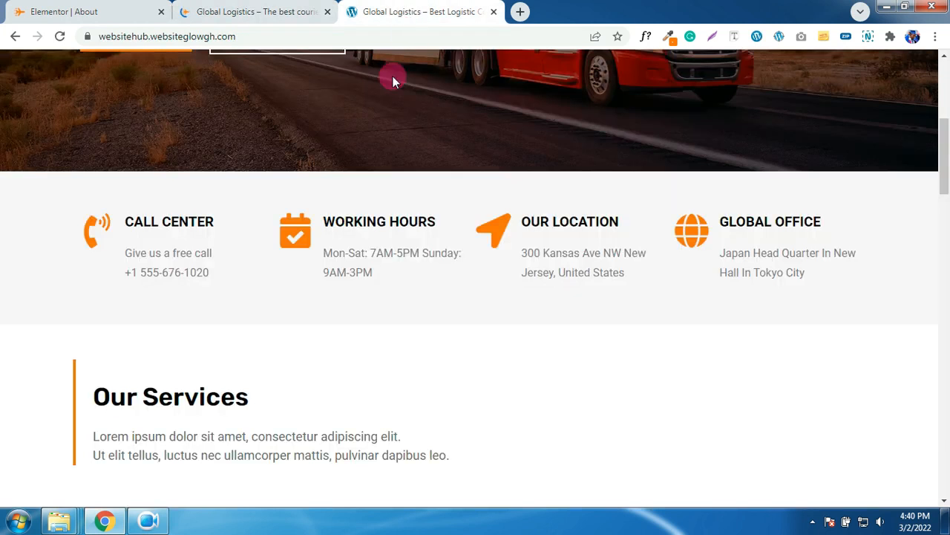
{"action": "scroll", "coordinate": [286, 208], "scroll_direction": "up", "scroll_amount": 5}
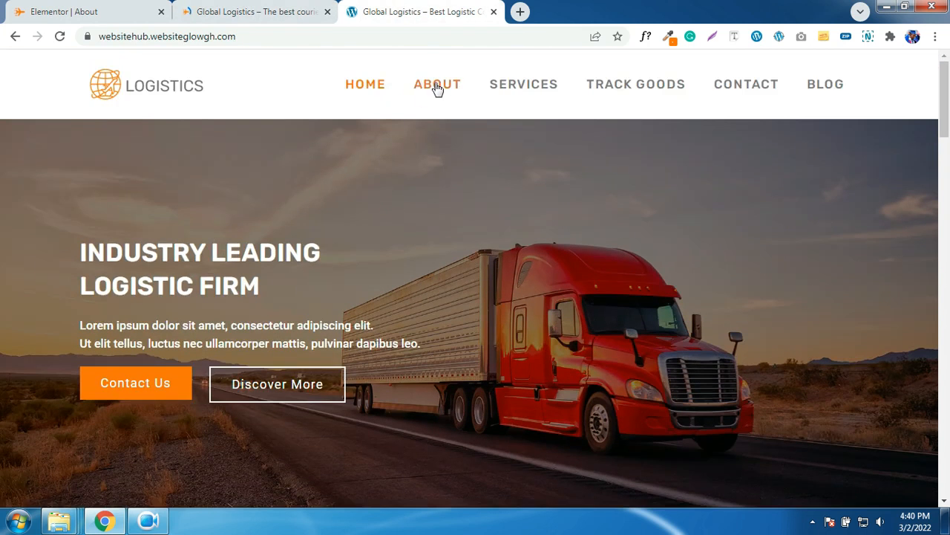
{"action": "left_click", "coordinate": [437, 86]}
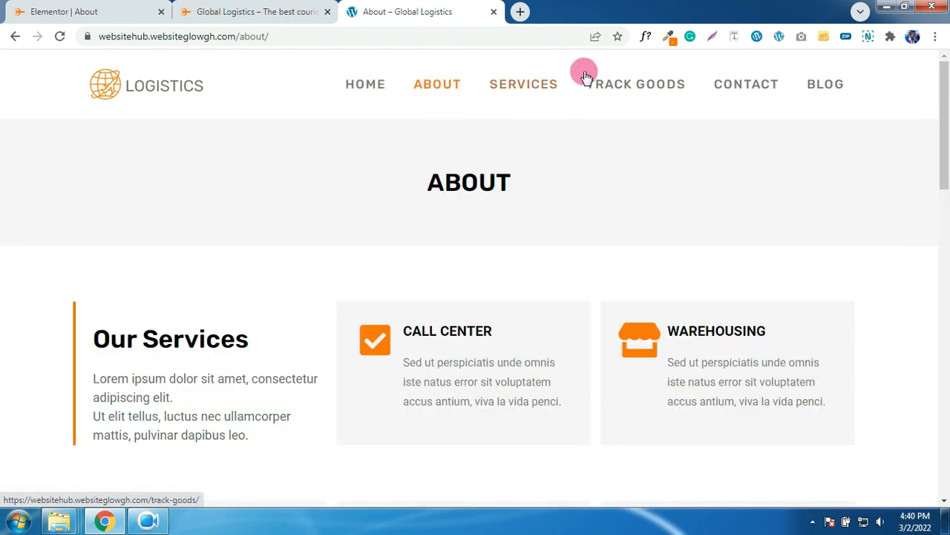
{"action": "left_click", "coordinate": [669, 37]}
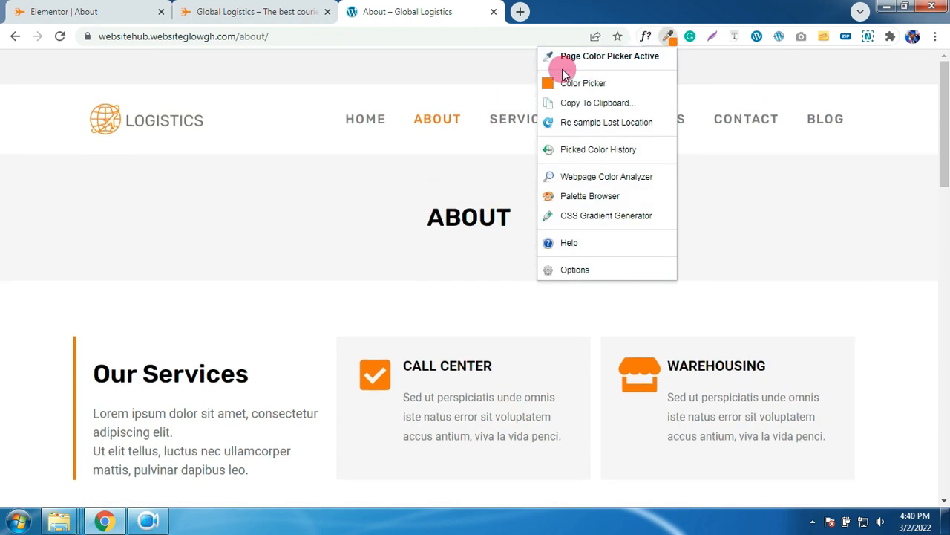
{"action": "left_click", "coordinate": [354, 176]}
{"action": "left_click", "coordinate": [315, 206]}
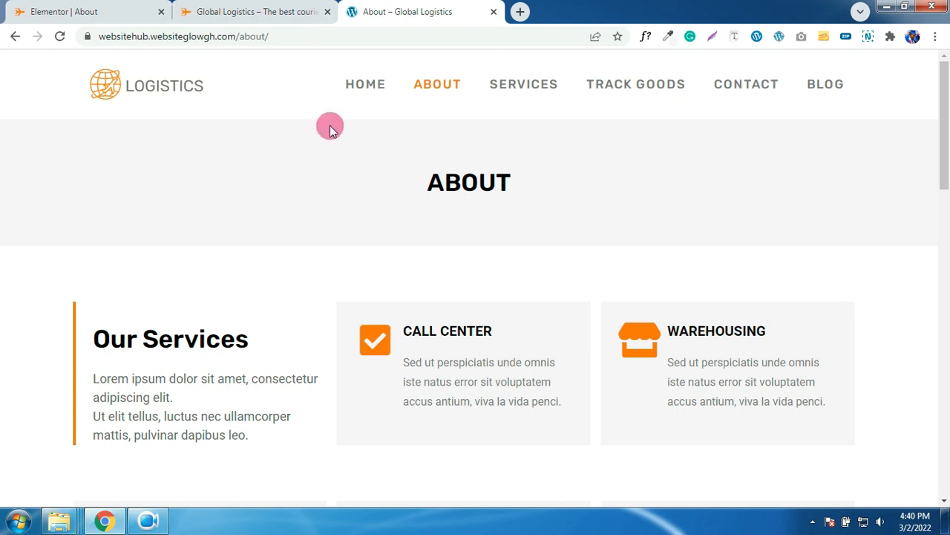
- Return to the Elementor About editor and select the ABOUT title section
{"action": "left_click", "coordinate": [251, 21]}
{"action": "left_click", "coordinate": [98, 10]}
{"action": "left_click", "coordinate": [257, 126]}
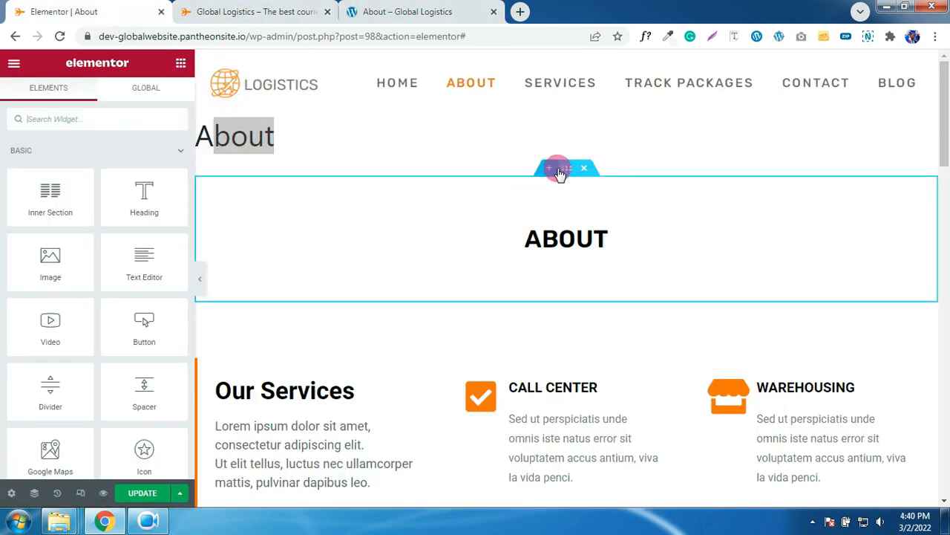
- Paste #F4F4F4 as the ABOUT section's background colour and start saving it as a global colour
{"action": "left_click", "coordinate": [566, 170]}
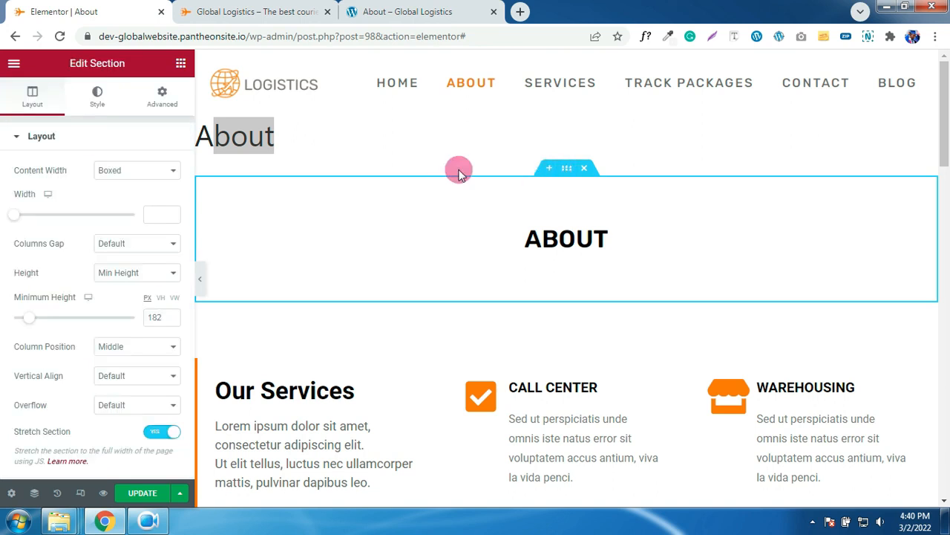
{"action": "left_click", "coordinate": [95, 101]}
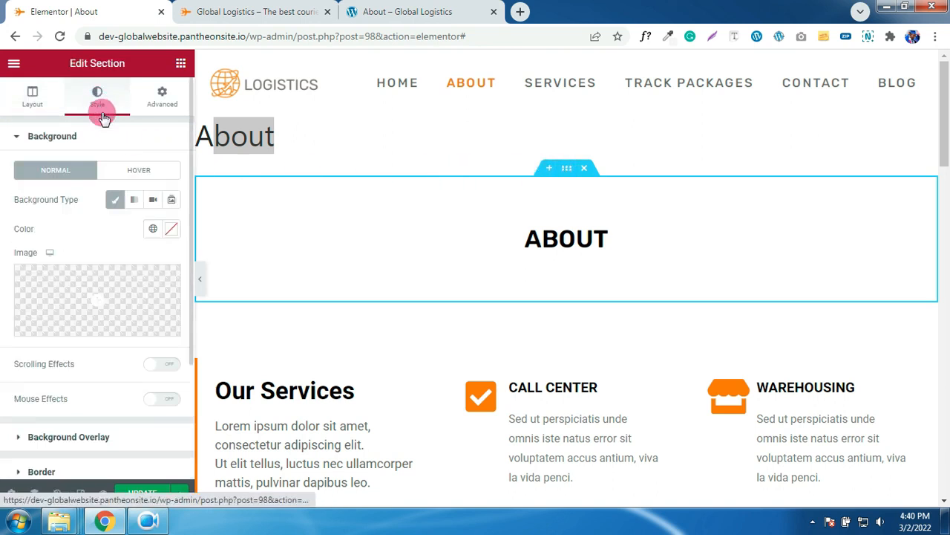
{"action": "left_click", "coordinate": [166, 230]}
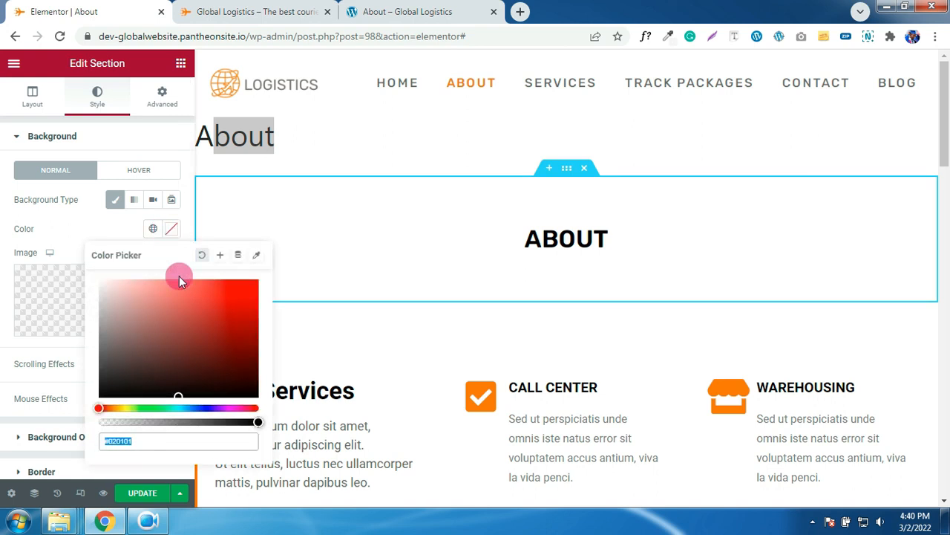
{"action": "key", "text": "ctrl+v"}
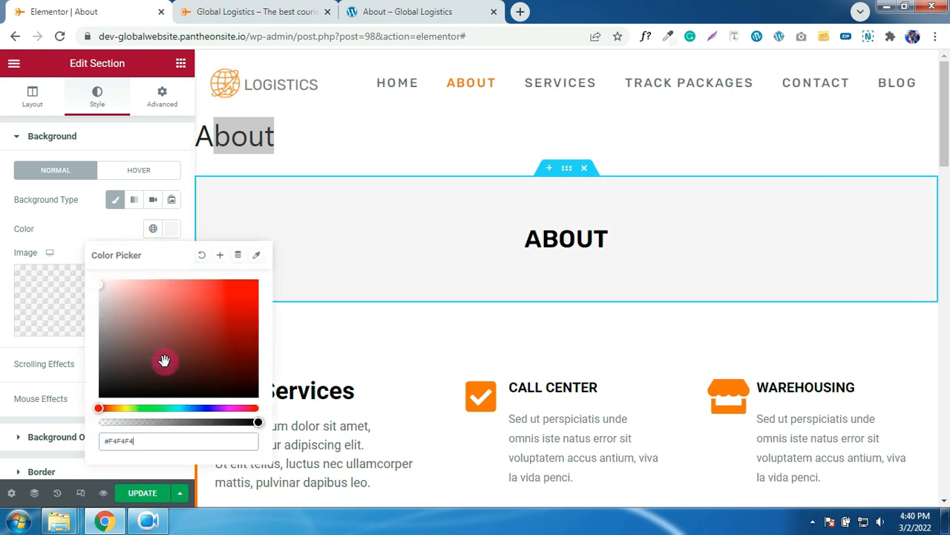
{"action": "left_click", "coordinate": [220, 256]}
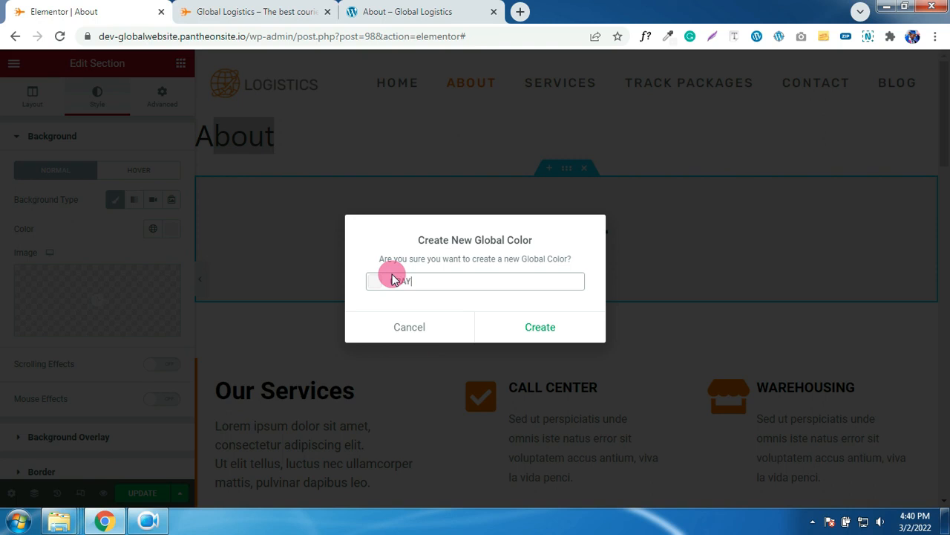
- Confirm creating the new grey global colour
{"action": "left_click", "coordinate": [547, 328]}
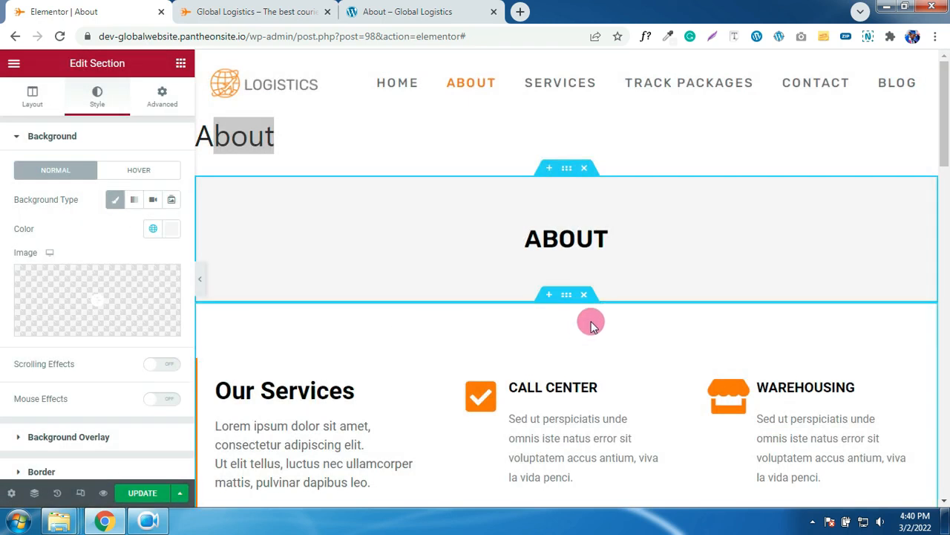
{"action": "scroll", "coordinate": [586, 326], "scroll_direction": "down", "scroll_amount": 2}
{"action": "scroll", "coordinate": [592, 327], "scroll_direction": "down", "scroll_amount": 1}
- Copy Warehousing's orange icon style onto the Protection Policy and WHEATHER INSURANCE boxes
{"action": "right_click", "coordinate": [796, 208]}
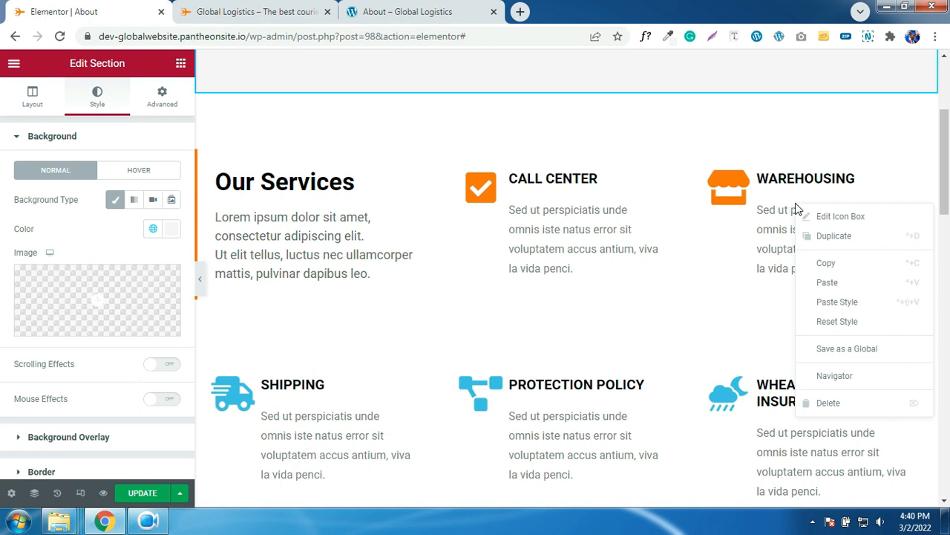
{"action": "left_click", "coordinate": [824, 262]}
{"action": "scroll", "coordinate": [736, 259], "scroll_direction": "down", "scroll_amount": 3}
{"action": "left_click", "coordinate": [343, 188]}
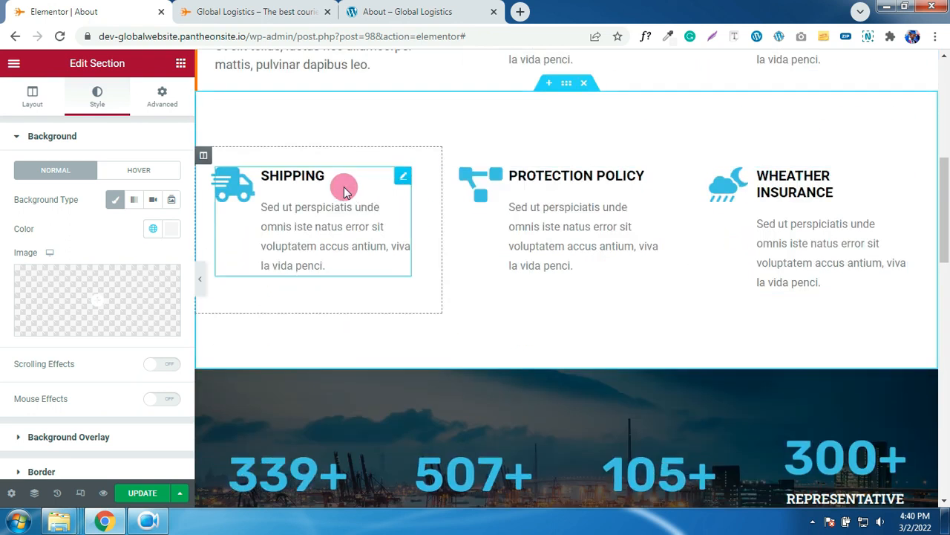
{"action": "right_click", "coordinate": [317, 201]}
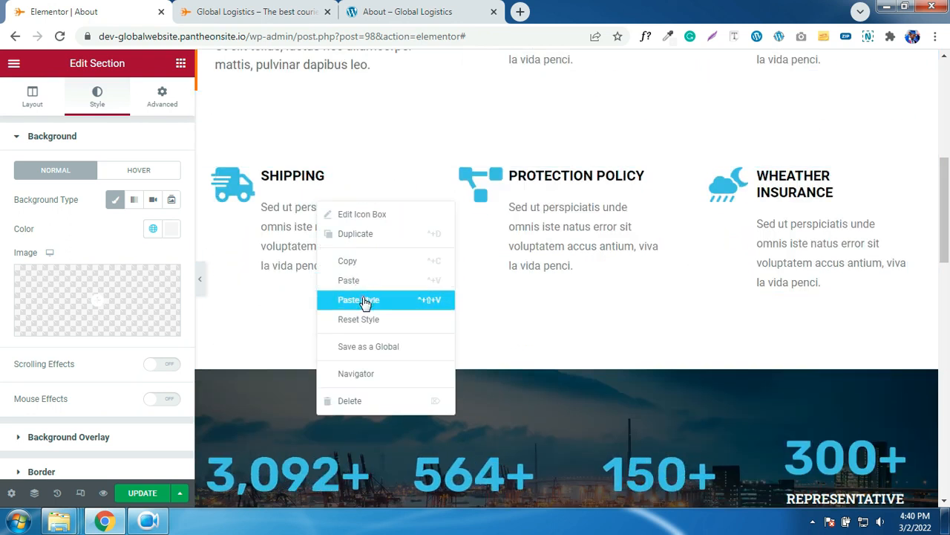
{"action": "right_click", "coordinate": [538, 222]}
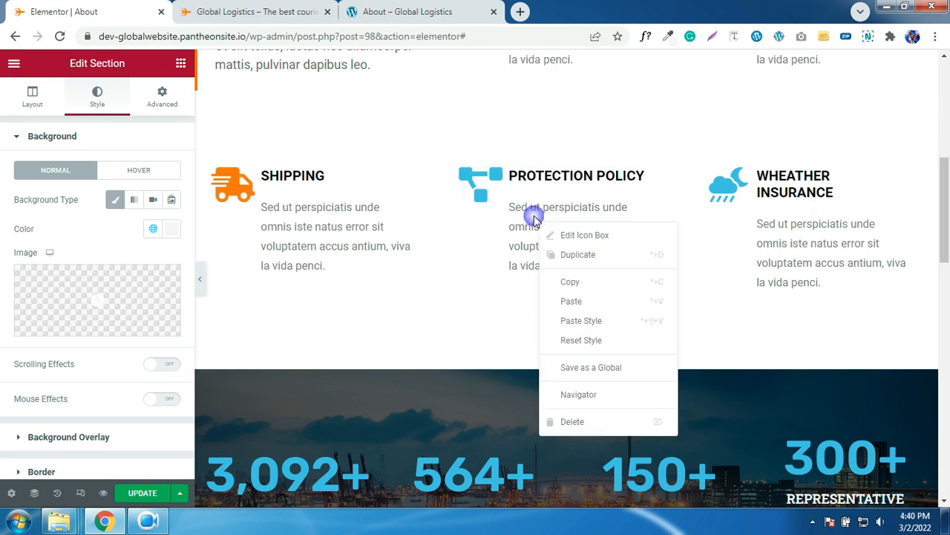
{"action": "left_click", "coordinate": [587, 325]}
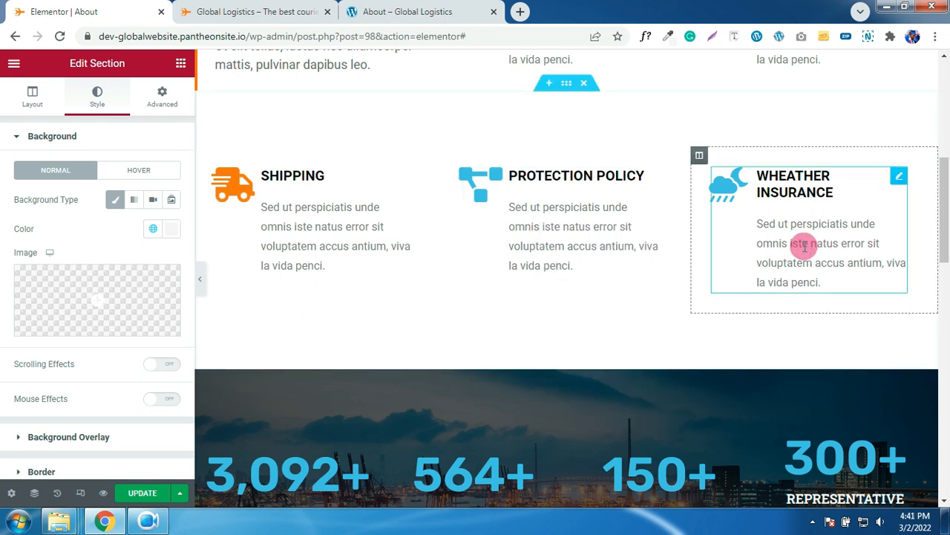
{"action": "right_click", "coordinate": [803, 250]}
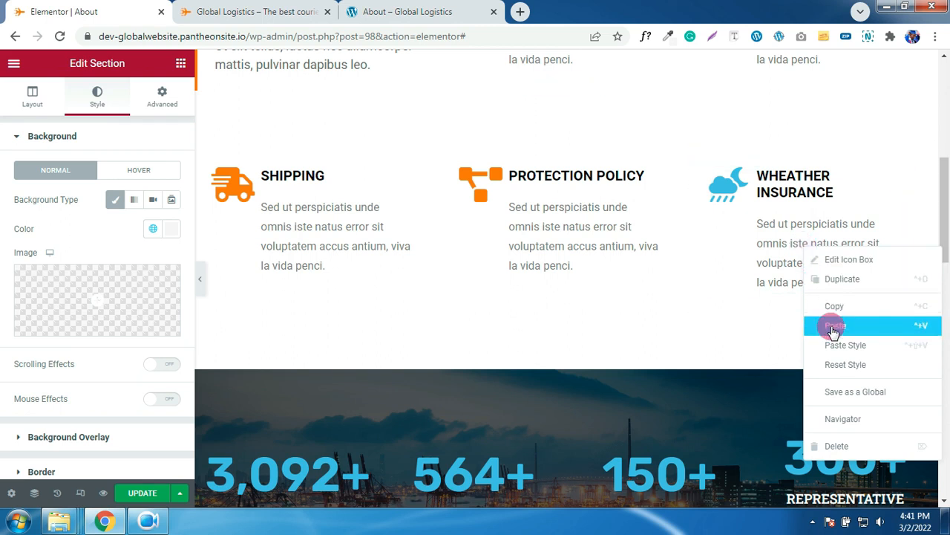
{"action": "scroll", "coordinate": [676, 279], "scroll_direction": "down", "scroll_amount": 2}
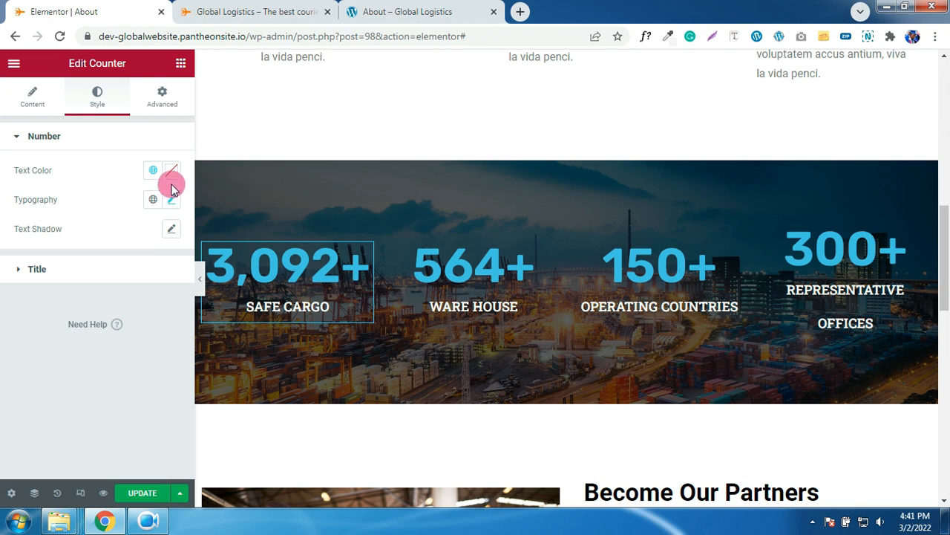
- Set the 3,092+ counter's number colour to the global Orange
{"action": "left_click", "coordinate": [153, 170]}
{"action": "left_click", "coordinate": [92, 169]}
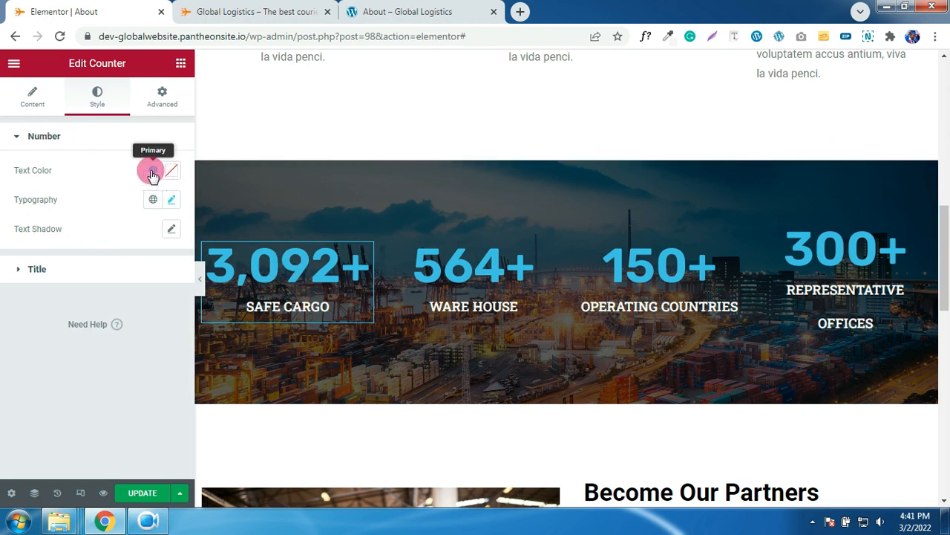
{"action": "left_click", "coordinate": [106, 117]}
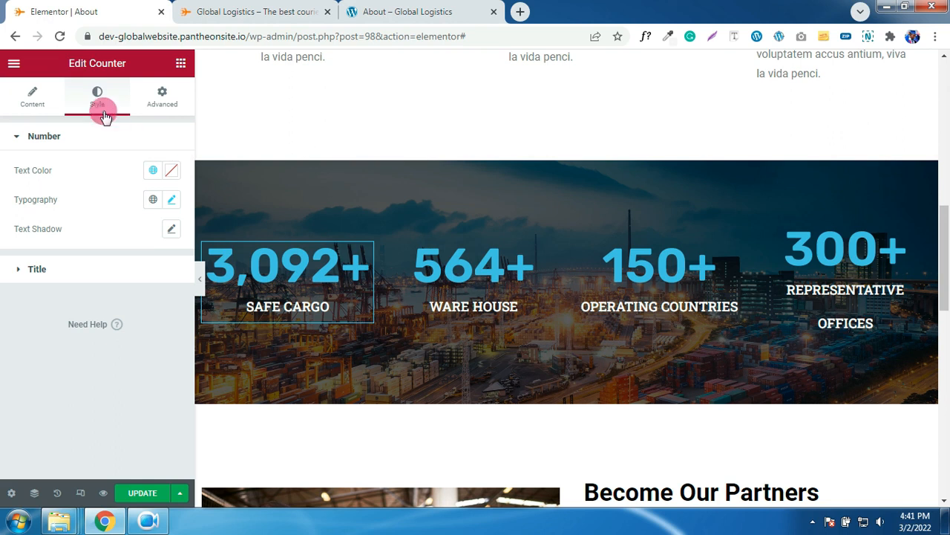
{"action": "left_click", "coordinate": [152, 172]}
{"action": "left_click", "coordinate": [64, 334]}
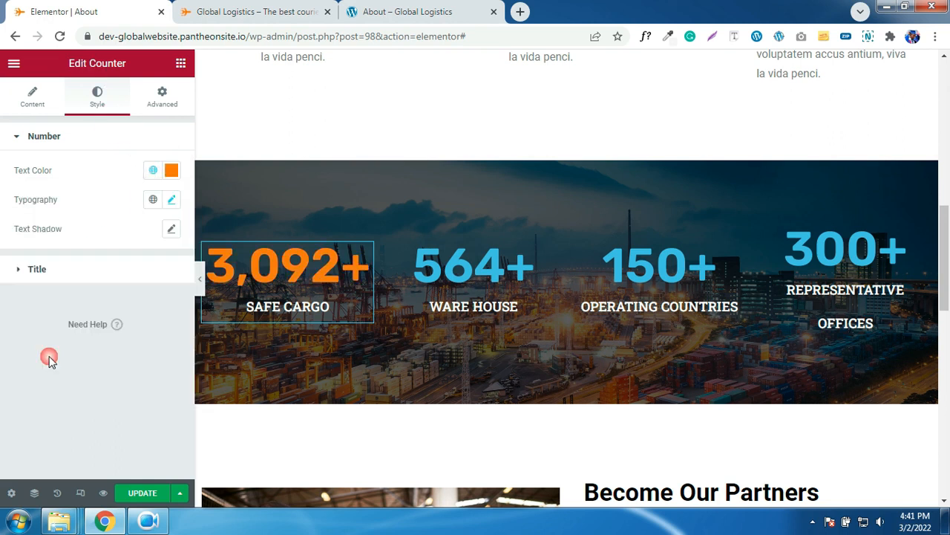
- Paste the 3,092+ counter's orange style onto the 564+, 150+ and 300+ counters
{"action": "right_click", "coordinate": [292, 273]}
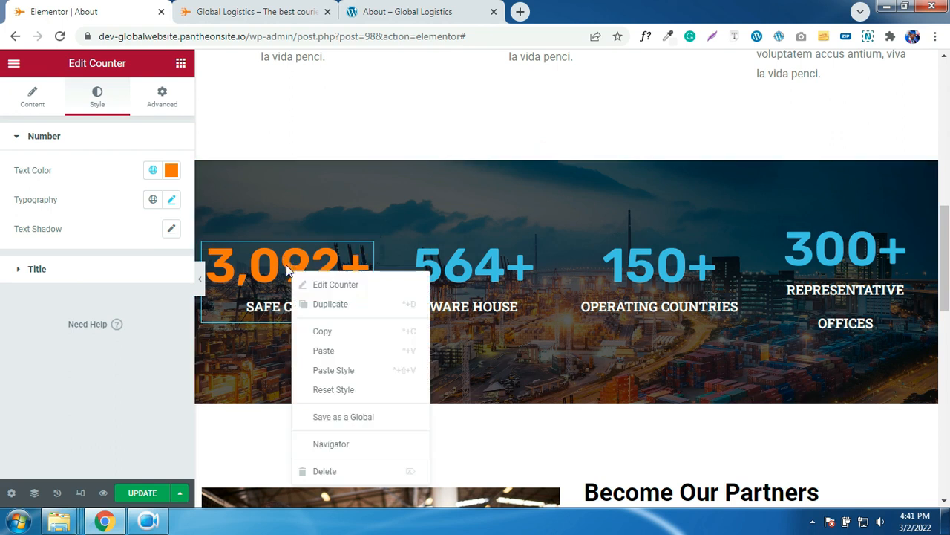
{"action": "left_click", "coordinate": [336, 339]}
{"action": "right_click", "coordinate": [466, 280]}
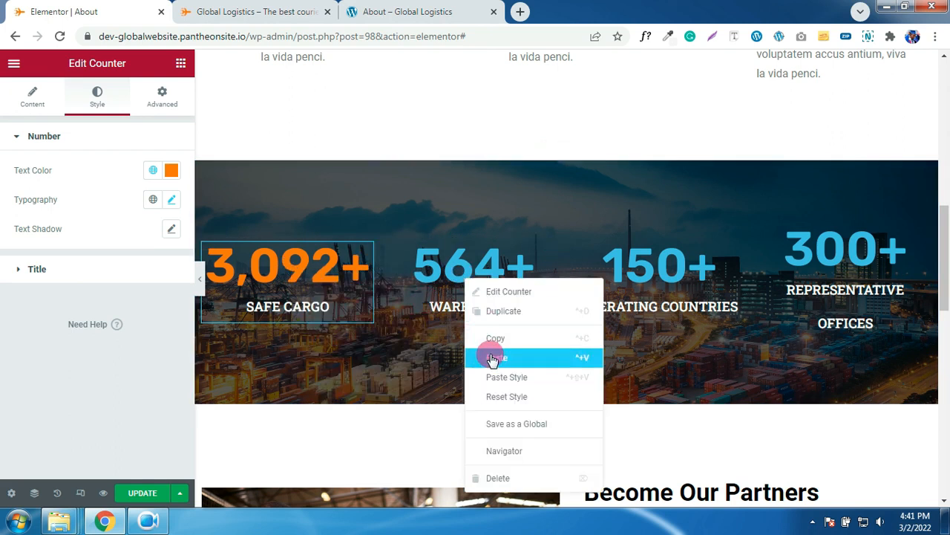
{"action": "left_click", "coordinate": [499, 378]}
{"action": "right_click", "coordinate": [646, 271]}
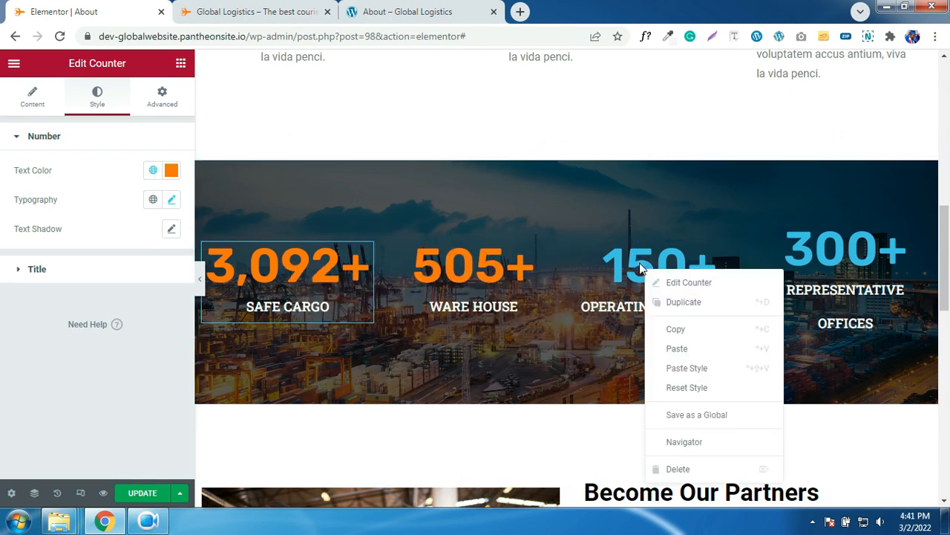
{"action": "left_click", "coordinate": [698, 369]}
{"action": "right_click", "coordinate": [839, 269]}
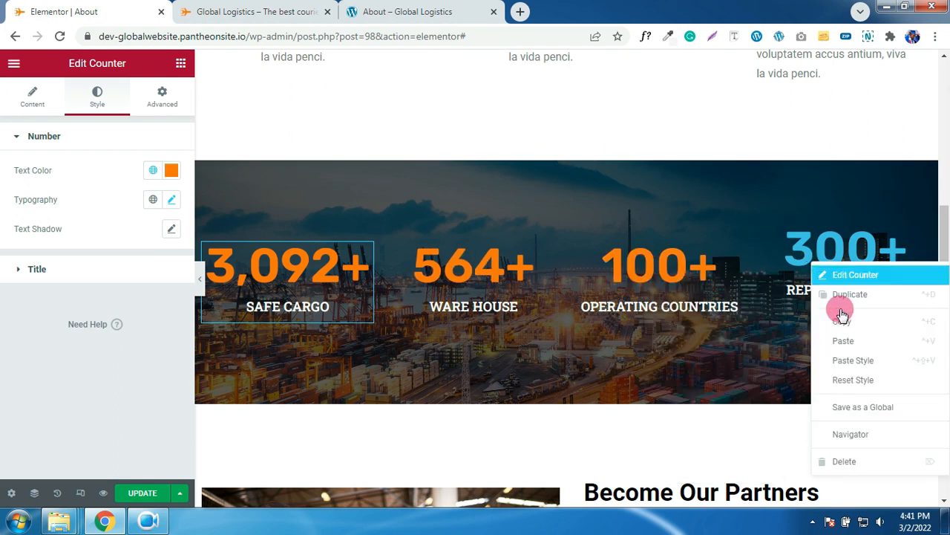
{"action": "left_click", "coordinate": [851, 359]}
{"action": "scroll", "coordinate": [652, 279], "scroll_direction": "down", "scroll_amount": 5}
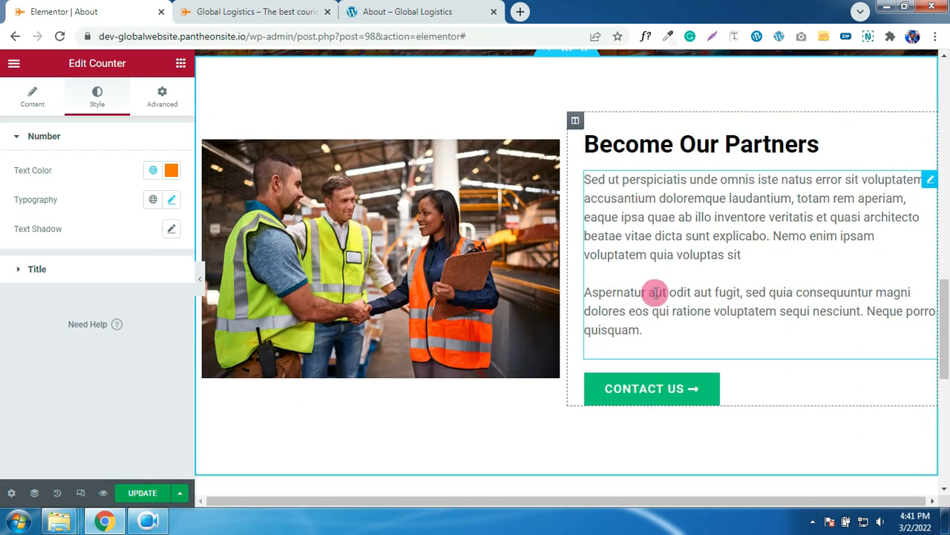
{"action": "left_click", "coordinate": [665, 390]}
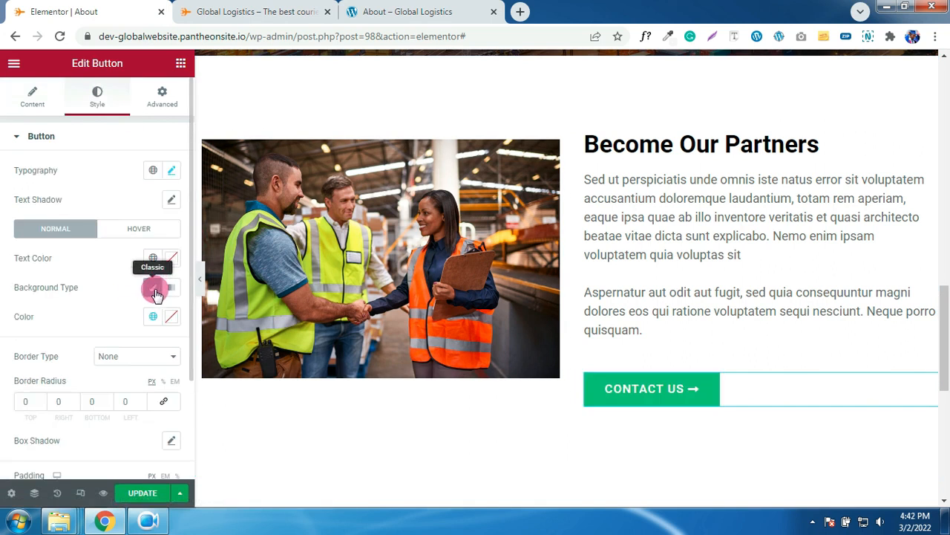
- Fill the CONTACT US button background with the global ORANGE colour
{"action": "left_click", "coordinate": [153, 317]}
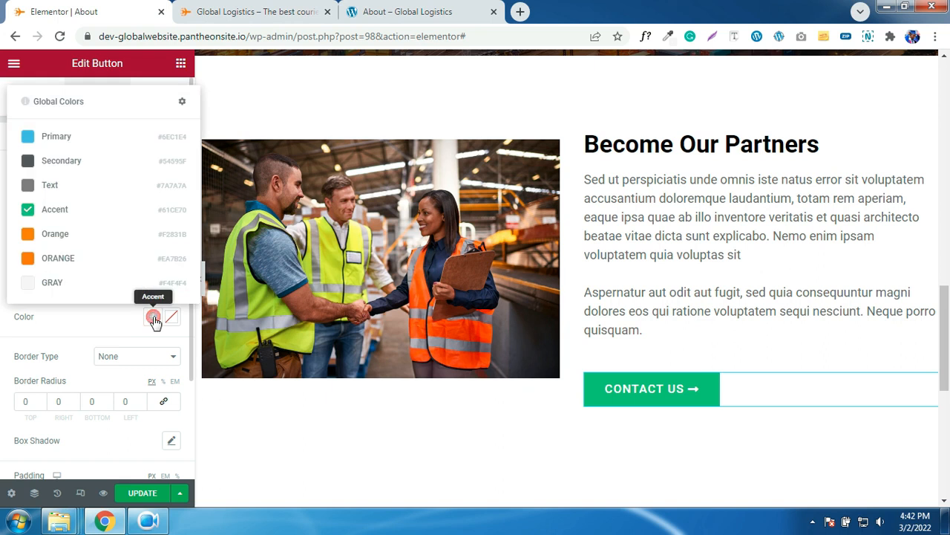
{"action": "left_click", "coordinate": [52, 260]}
{"action": "scroll", "coordinate": [613, 326], "scroll_direction": "down", "scroll_amount": 5}
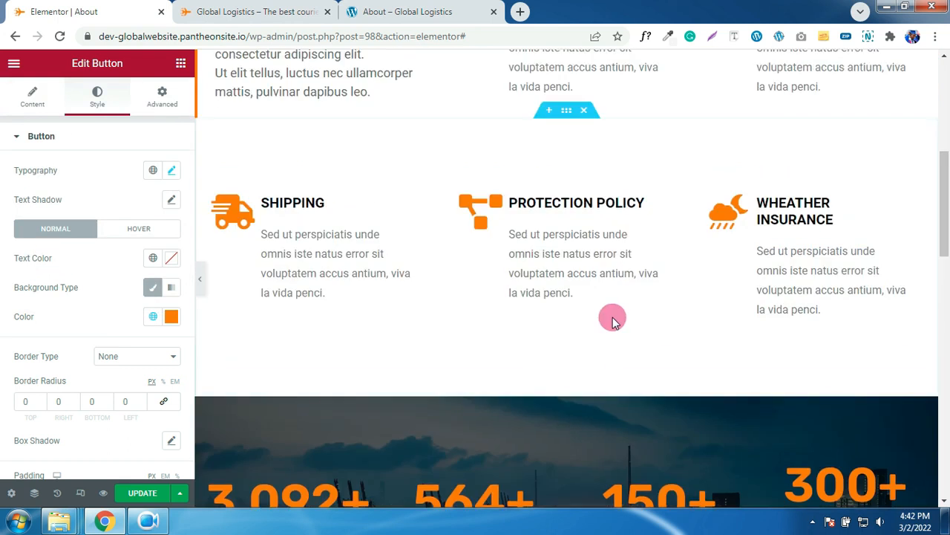
{"action": "scroll", "coordinate": [613, 321], "scroll_direction": "up", "scroll_amount": 5}
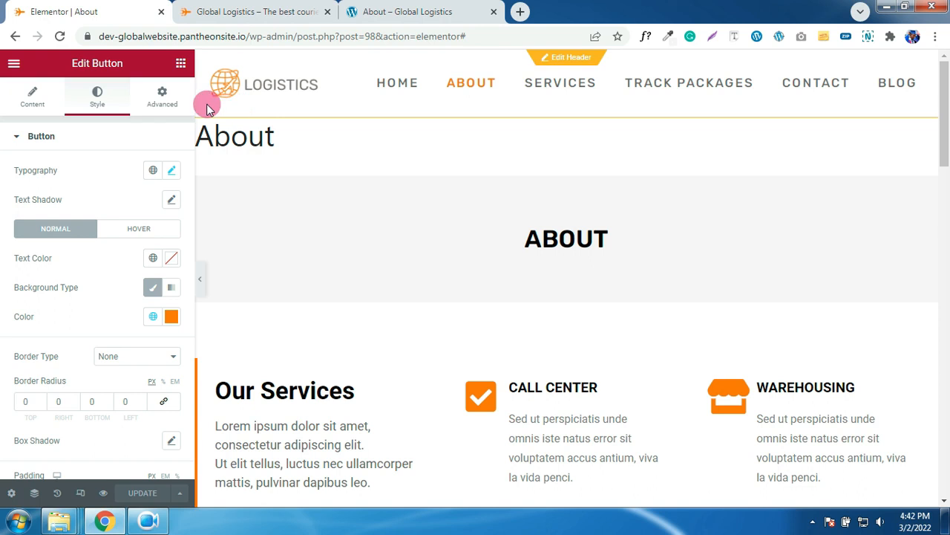
- Turn on responsive mode and scroll through the About page at tablet width
{"action": "left_click", "coordinate": [80, 492]}
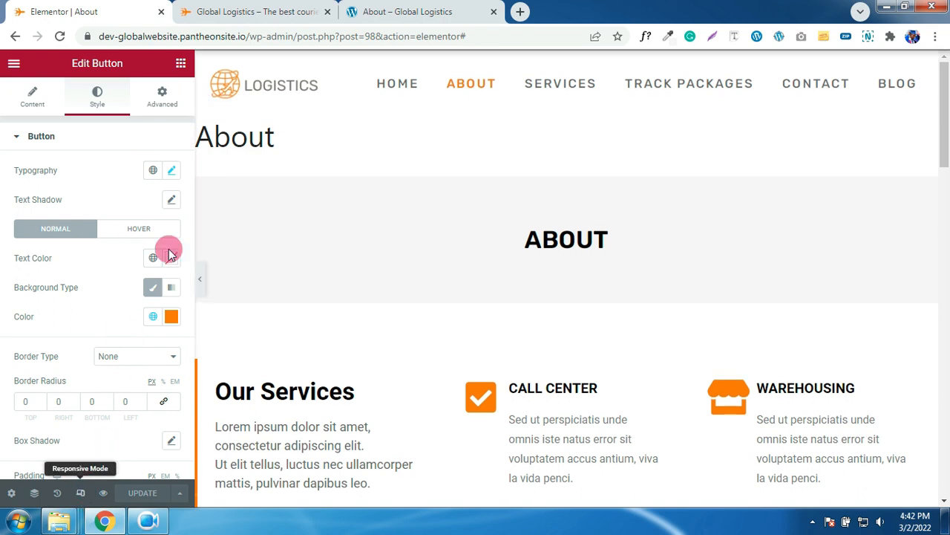
{"action": "left_click", "coordinate": [242, 65]}
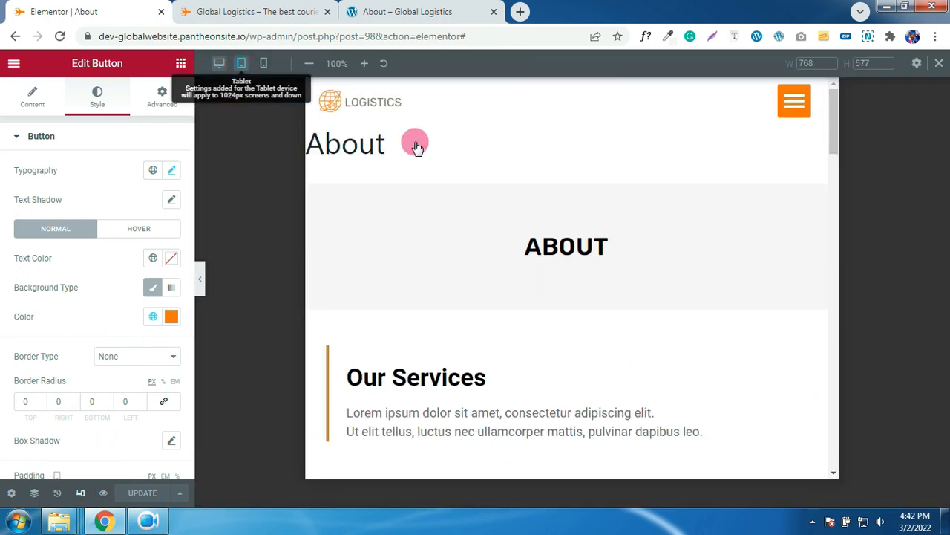
{"action": "scroll", "coordinate": [603, 212], "scroll_direction": "down", "scroll_amount": 15}
{"action": "scroll", "coordinate": [603, 219], "scroll_direction": "up", "scroll_amount": 10}
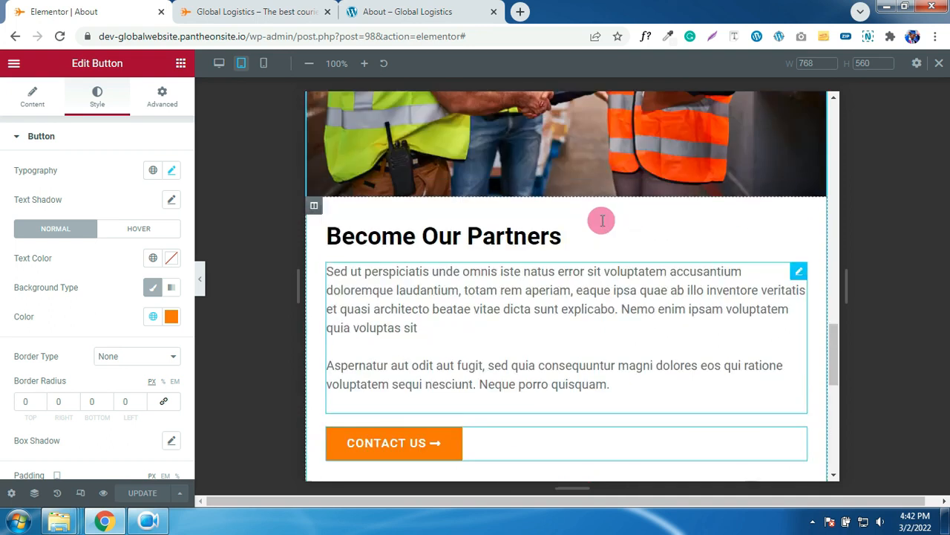
{"action": "scroll", "coordinate": [603, 219], "scroll_direction": "up", "scroll_amount": 10}
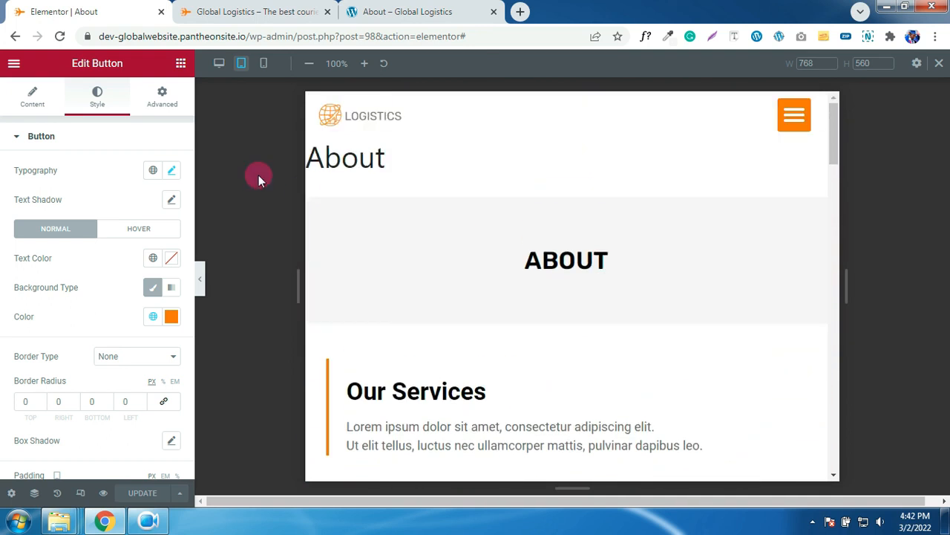
- Switch to the 360 px mobile preview and check the logo, About title and ABOUT banner
{"action": "left_click", "coordinate": [264, 66]}
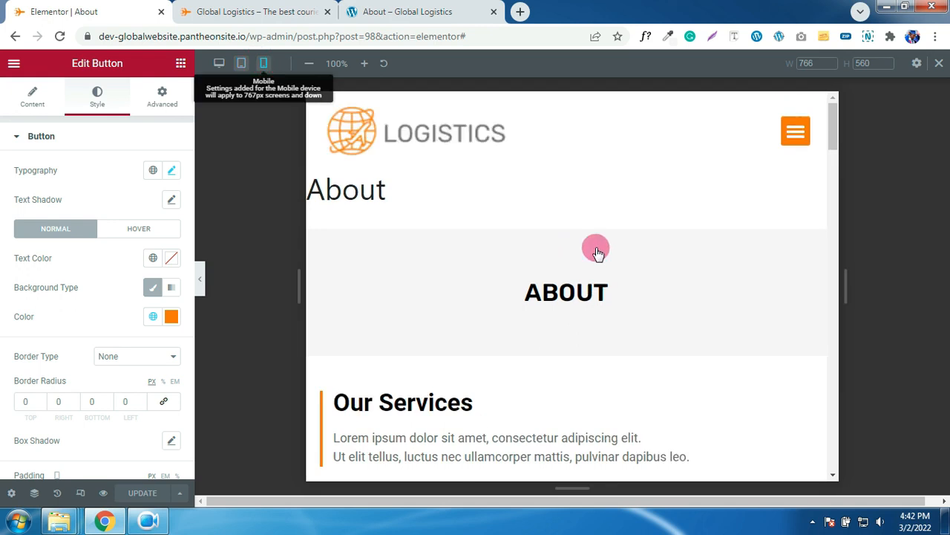
{"action": "scroll", "coordinate": [597, 247], "scroll_direction": "down", "scroll_amount": 10}
{"action": "scroll", "coordinate": [596, 248], "scroll_direction": "up", "scroll_amount": 10}
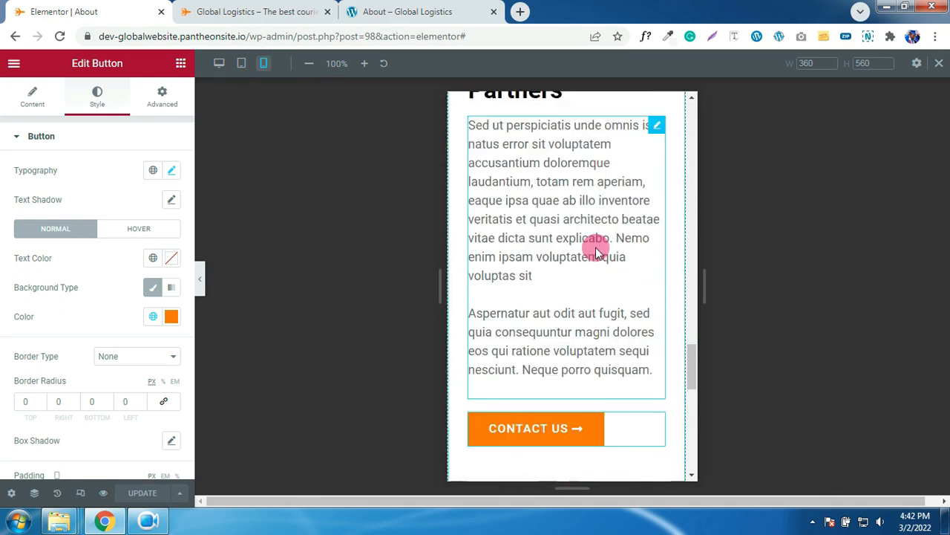
{"action": "scroll", "coordinate": [596, 247], "scroll_direction": "up", "scroll_amount": 8}
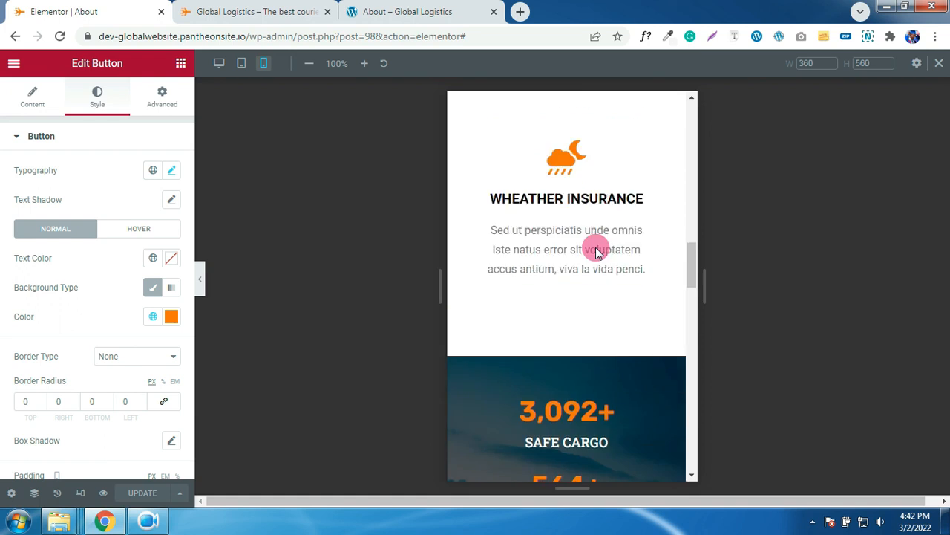
{"action": "scroll", "coordinate": [597, 248], "scroll_direction": "up", "scroll_amount": 8}
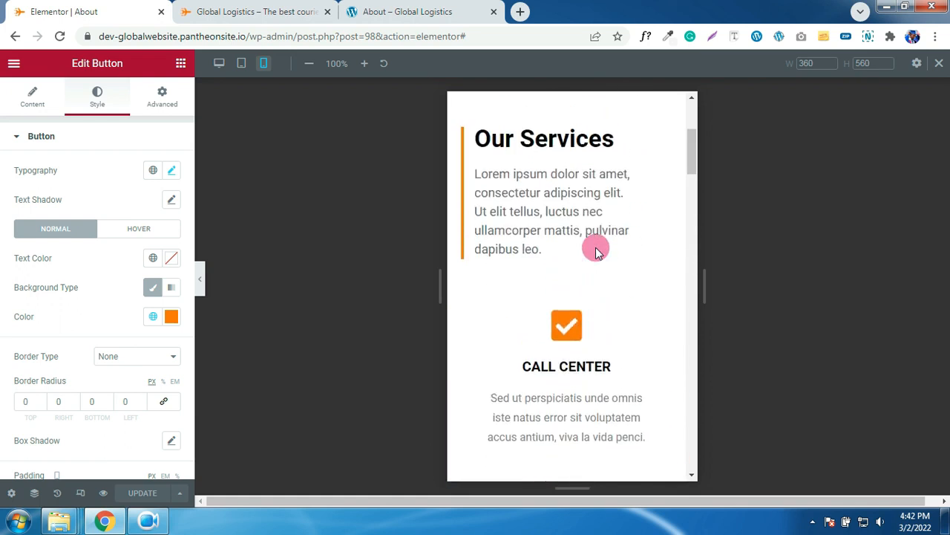
{"action": "left_click", "coordinate": [537, 153]}
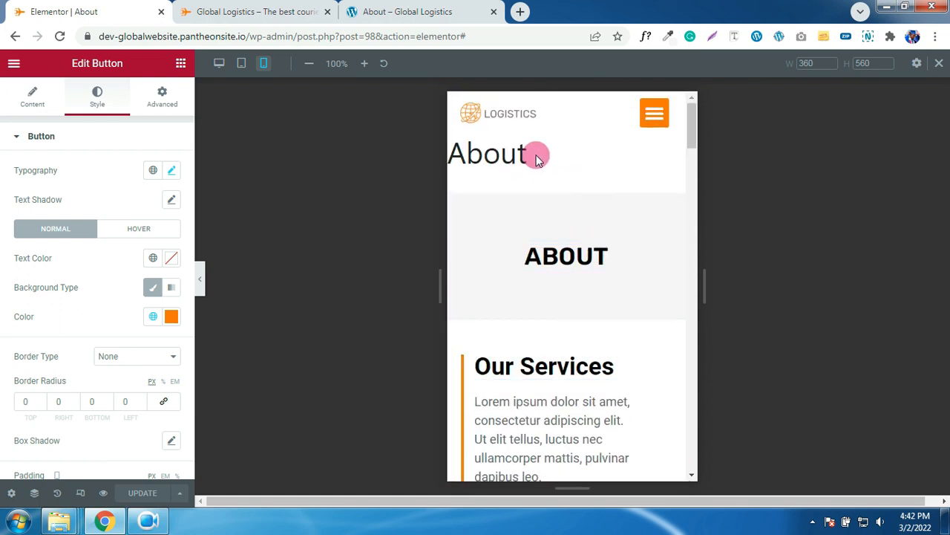
{"action": "left_click_drag", "start_coordinate": [581, 158], "coordinate": [446, 162]}
{"action": "left_click_drag", "start_coordinate": [520, 154], "coordinate": [505, 154]}
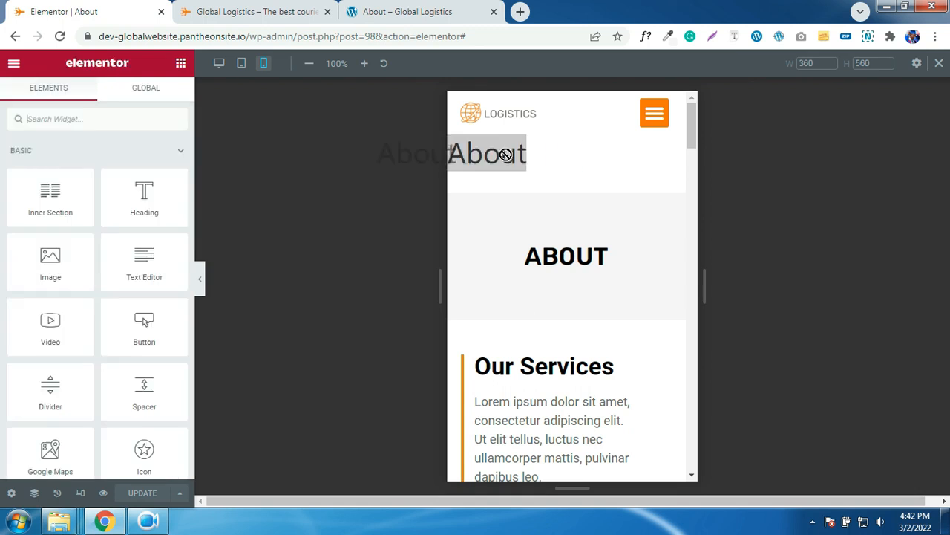
{"action": "left_click", "coordinate": [507, 154]}
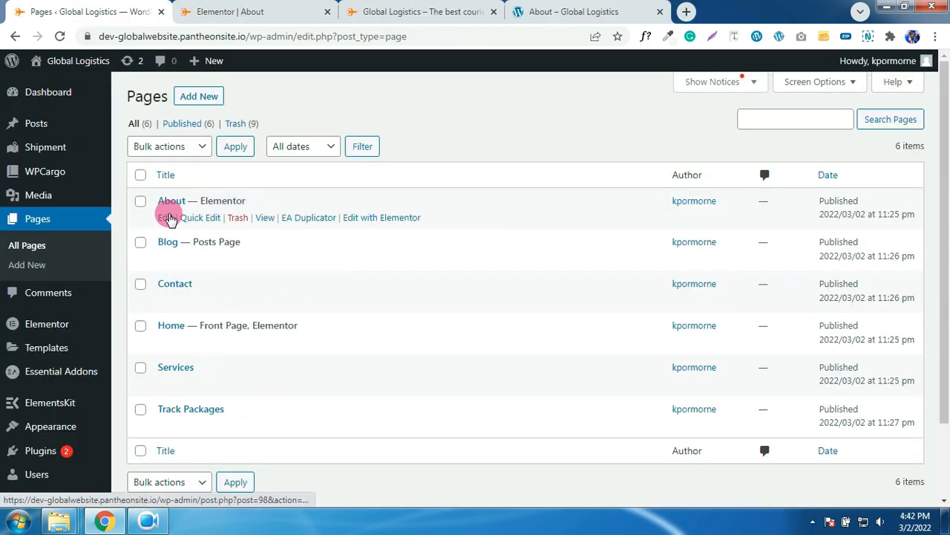
- Open About's edit screen and set its page template to Elementor Full Width
{"action": "left_click", "coordinate": [165, 217], "text": "ctrl"}
{"action": "left_click", "coordinate": [233, 11]}
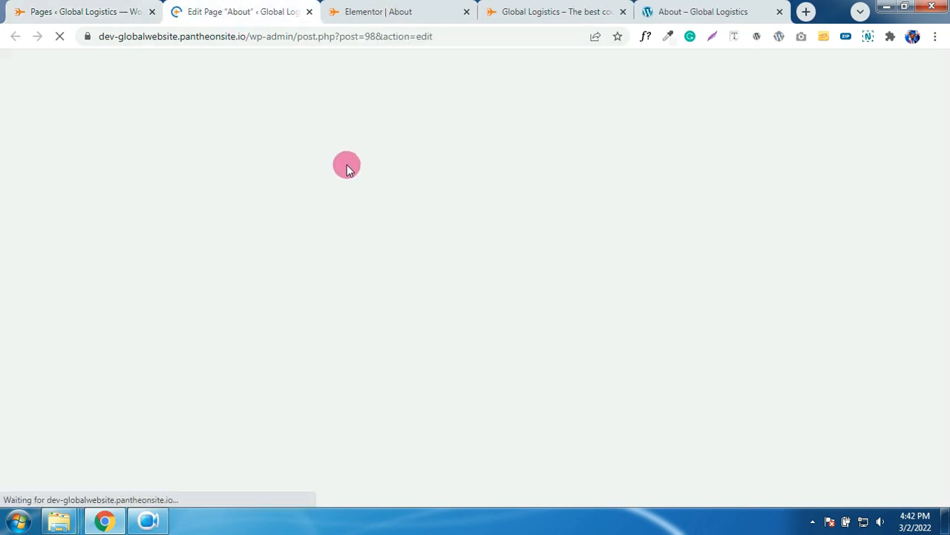
{"action": "scroll", "coordinate": [333, 197], "scroll_direction": "down", "scroll_amount": 2}
{"action": "left_click", "coordinate": [794, 372]}
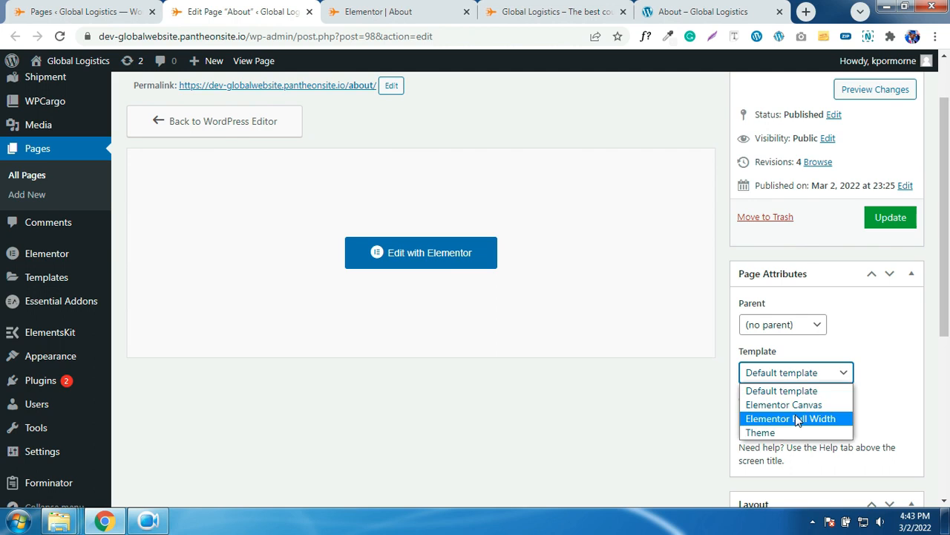
{"action": "left_click", "coordinate": [795, 418]}
- Update the About page and go back to its Elementor editor tab
{"action": "scroll", "coordinate": [819, 388], "scroll_direction": "down", "scroll_amount": 2}
{"action": "scroll", "coordinate": [819, 391], "scroll_direction": "down", "scroll_amount": 2}
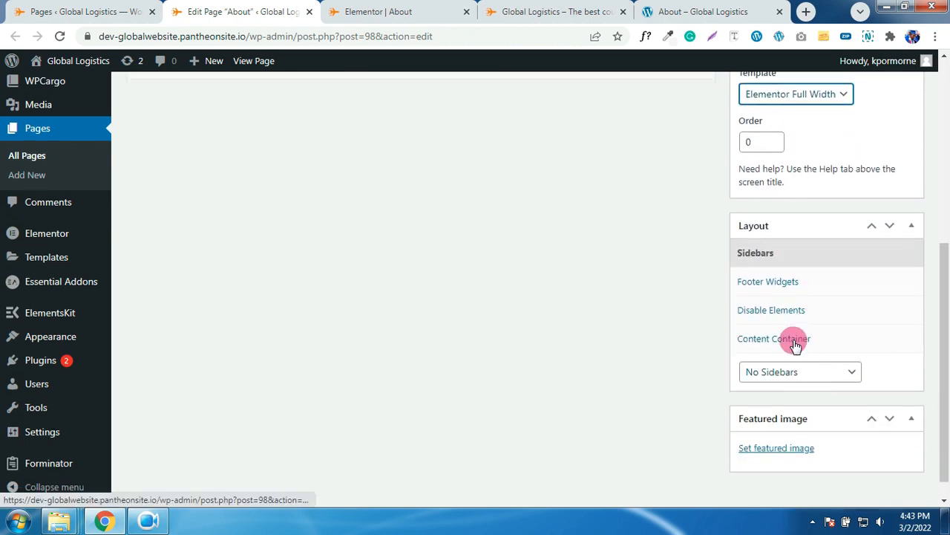
{"action": "scroll", "coordinate": [802, 341], "scroll_direction": "up", "scroll_amount": 5}
{"action": "left_click", "coordinate": [889, 289]}
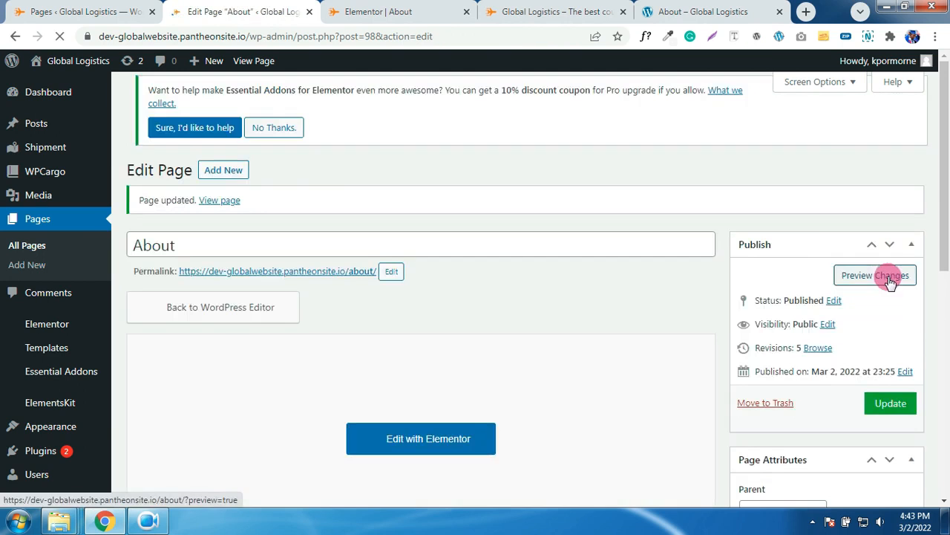
{"action": "left_click", "coordinate": [368, 11]}
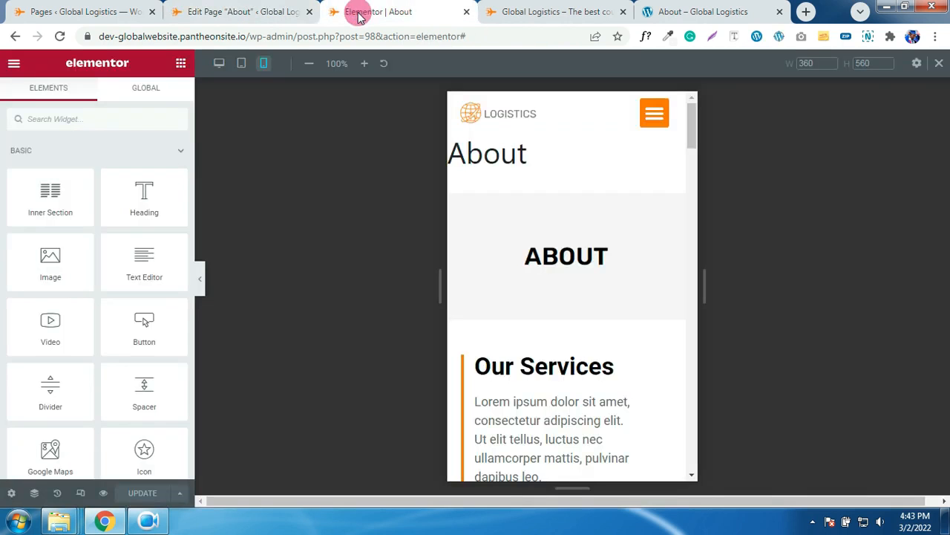
- Reload the About Elementor editor to check the full-width layout, then close both About tabs
{"action": "left_click", "coordinate": [60, 36]}
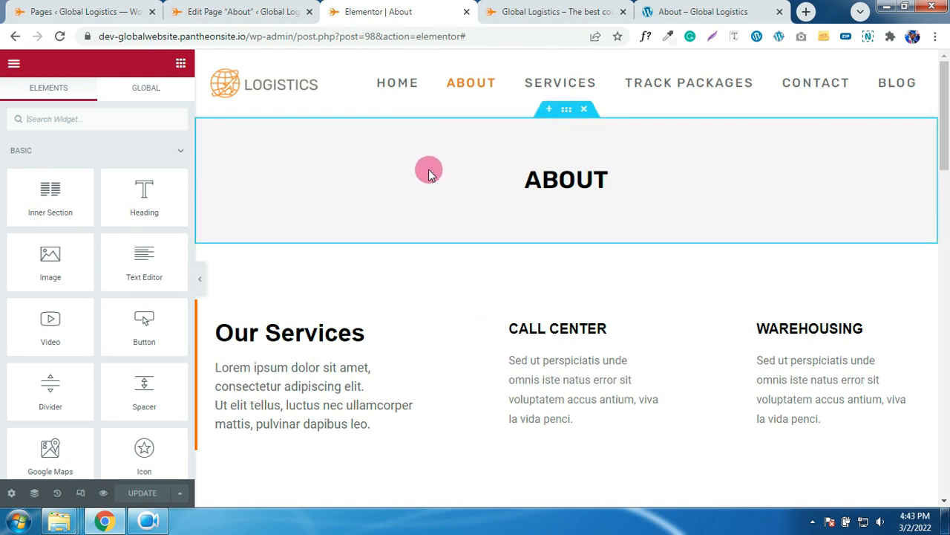
{"action": "left_click", "coordinate": [466, 12]}
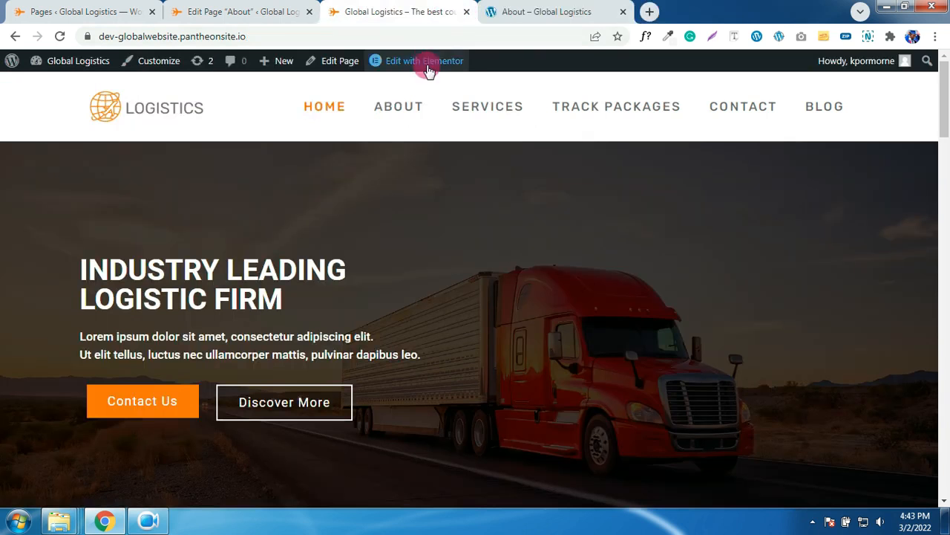
{"action": "left_click", "coordinate": [250, 11]}
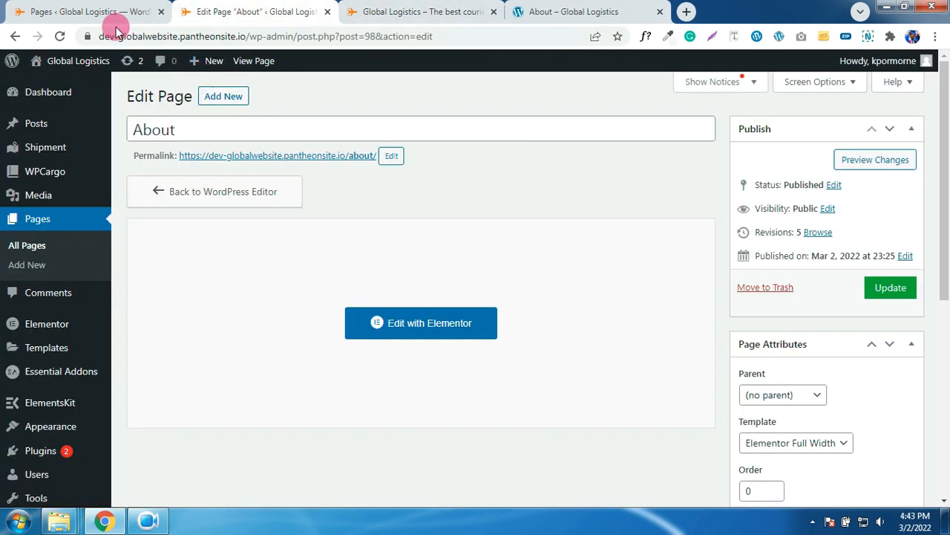
{"action": "left_click", "coordinate": [99, 11]}
{"action": "left_click", "coordinate": [220, 10]}
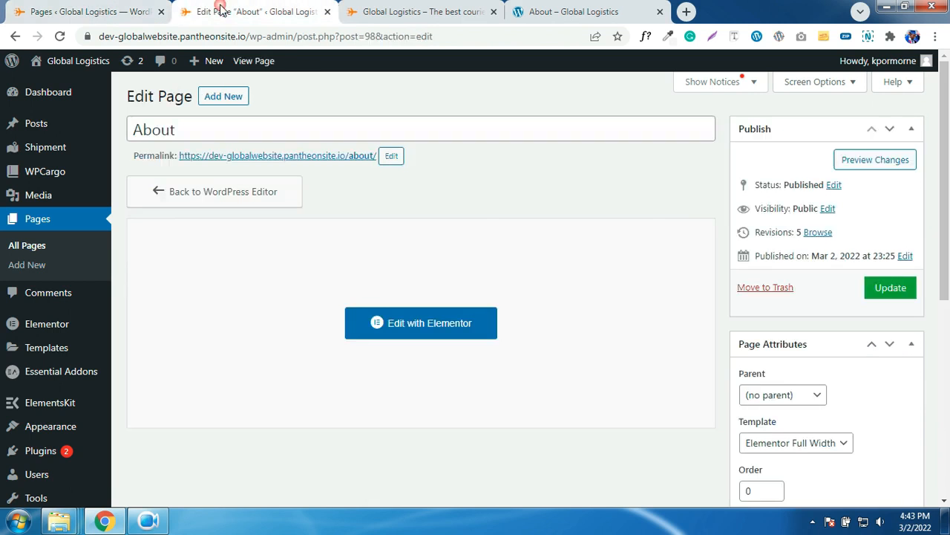
{"action": "left_click", "coordinate": [331, 13]}
{"action": "left_click", "coordinate": [141, 6]}
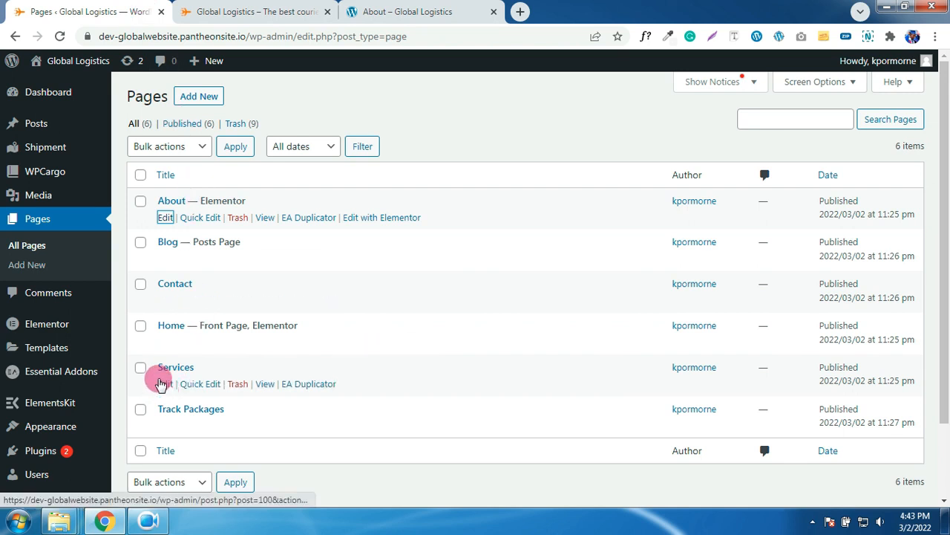
- Open the Services page's edit screen and close the duplicate tab
{"action": "left_click", "coordinate": [164, 384], "text": "ctrl"}
{"action": "left_click", "coordinate": [164, 384], "text": "ctrl"}
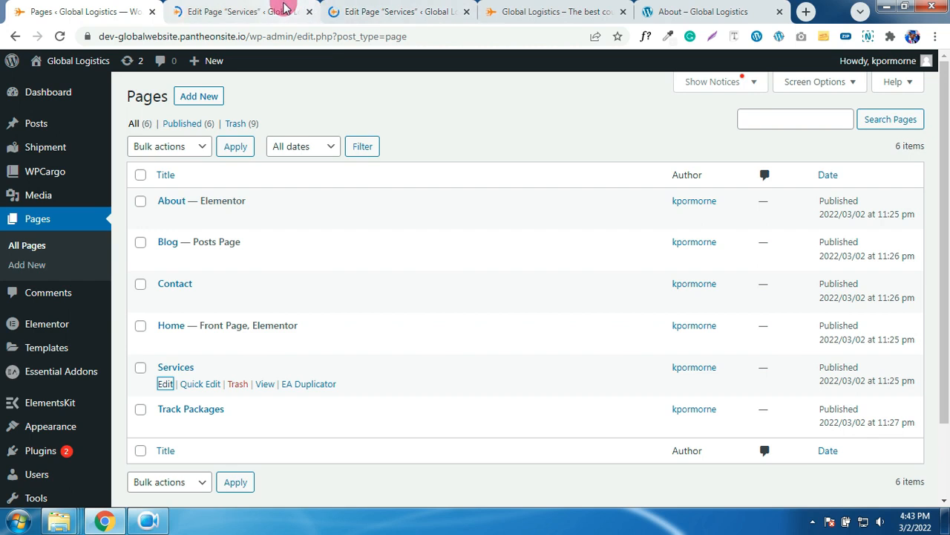
{"action": "left_click", "coordinate": [332, 14]}
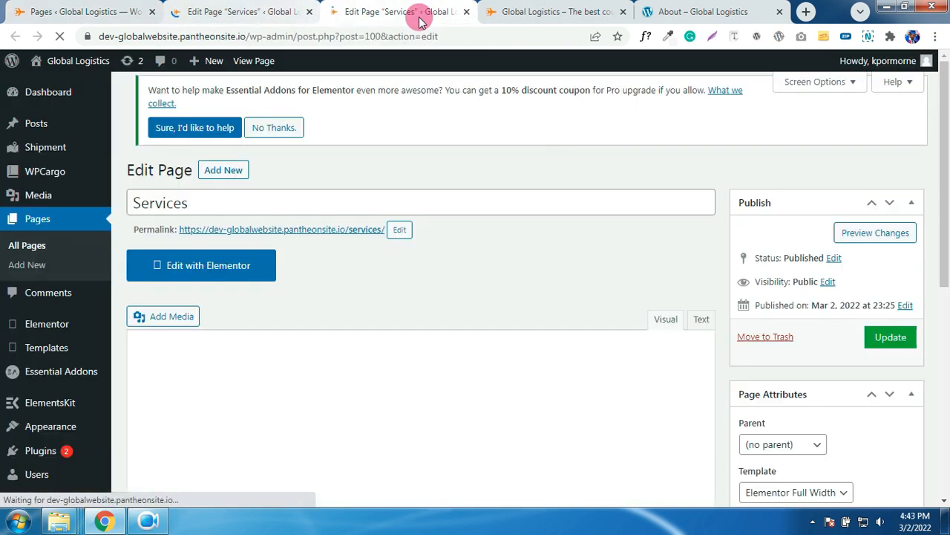
{"action": "left_click", "coordinate": [286, 12]}
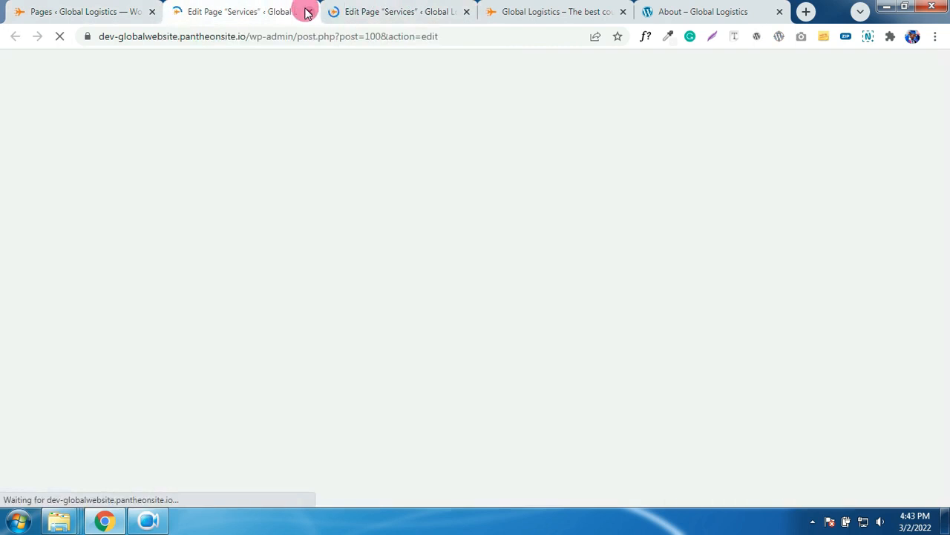
{"action": "left_click", "coordinate": [308, 13]}
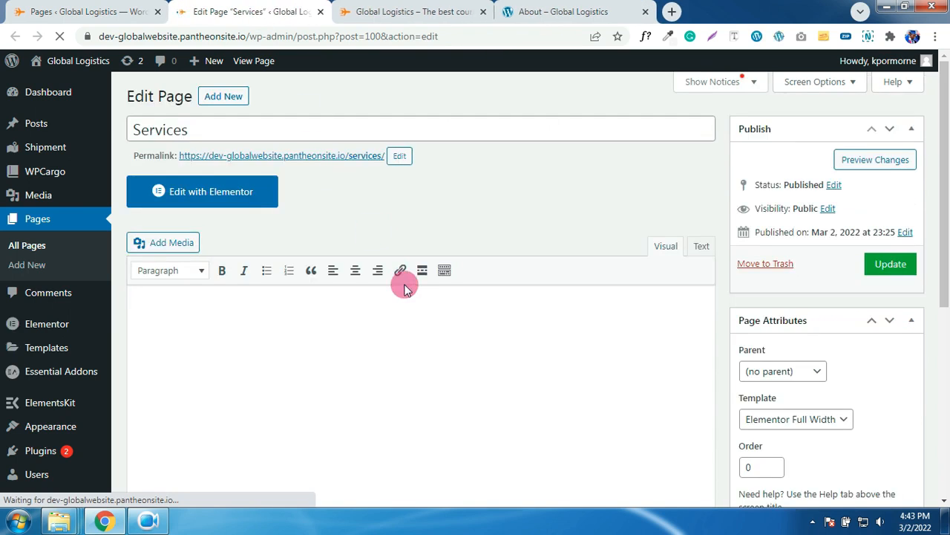
- Set Services to No Sidebars and a Full Width container, update, and open it in Elementor
{"action": "scroll", "coordinate": [820, 417], "scroll_direction": "down", "scroll_amount": 4}
{"action": "left_click", "coordinate": [817, 418]}
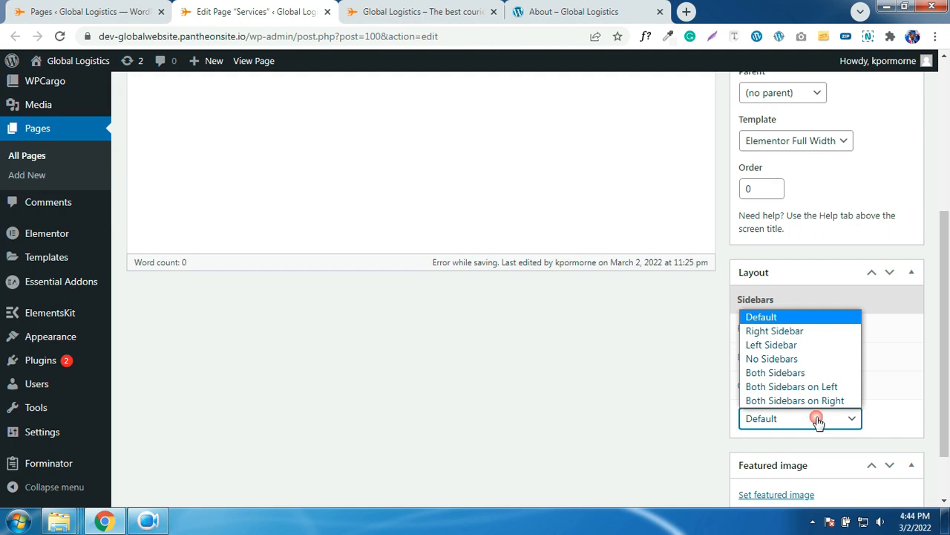
{"action": "left_click", "coordinate": [772, 359]}
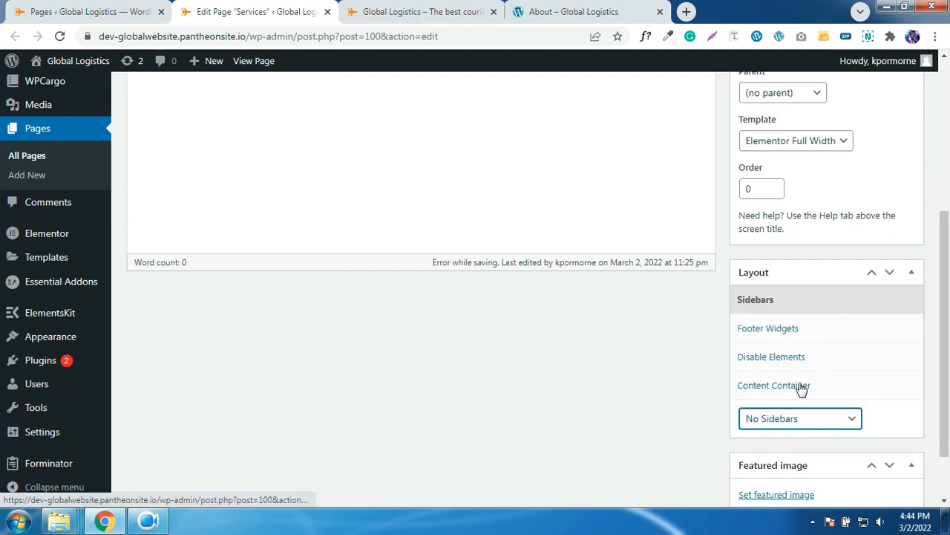
{"action": "left_click", "coordinate": [802, 389]}
{"action": "left_click", "coordinate": [796, 441]}
{"action": "left_click", "coordinate": [774, 474]}
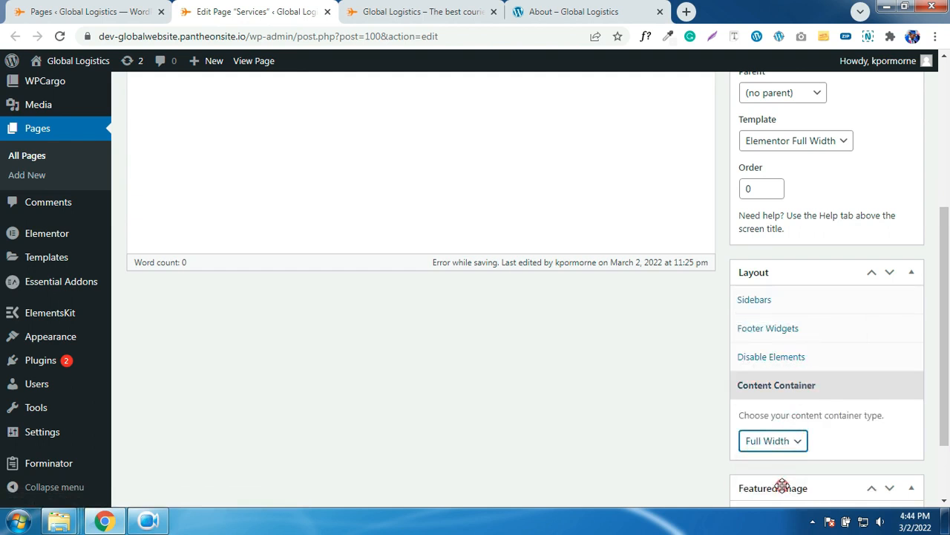
{"action": "scroll", "coordinate": [861, 405], "scroll_direction": "up", "scroll_amount": 2}
{"action": "scroll", "coordinate": [848, 396], "scroll_direction": "up", "scroll_amount": 2}
{"action": "left_click", "coordinate": [893, 124]}
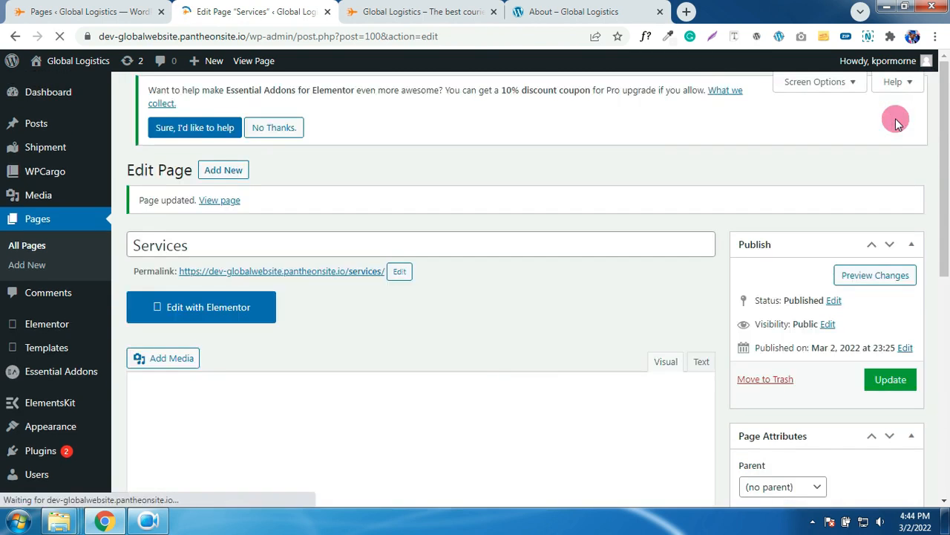
{"action": "left_click", "coordinate": [275, 126]}
{"action": "left_click", "coordinate": [215, 197]}
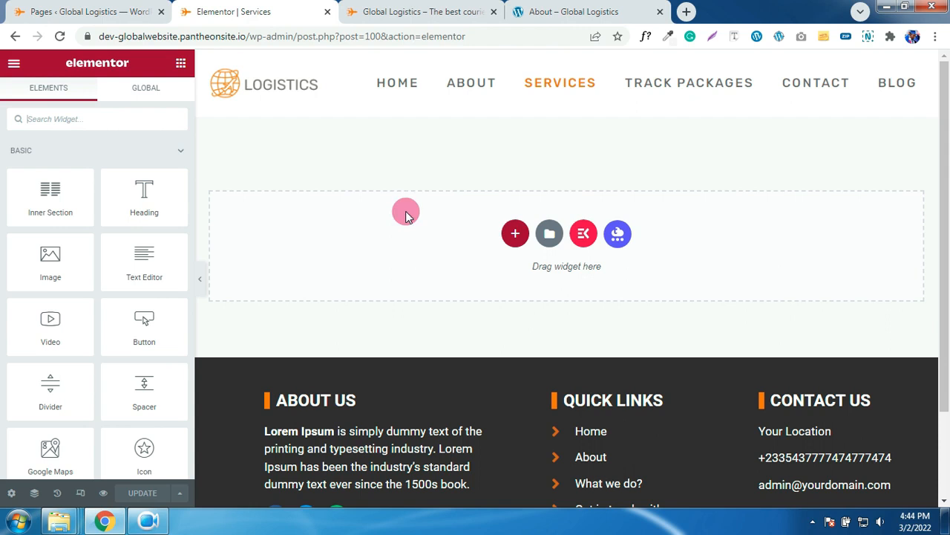
- Import Services.json into the library and insert the Services template with its document settings
{"action": "left_click", "coordinate": [552, 235]}
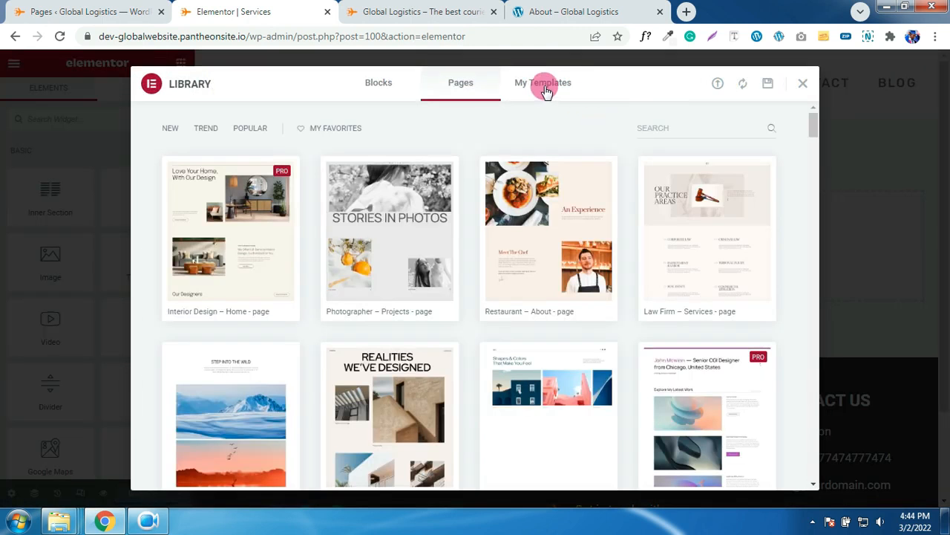
{"action": "left_click", "coordinate": [716, 87]}
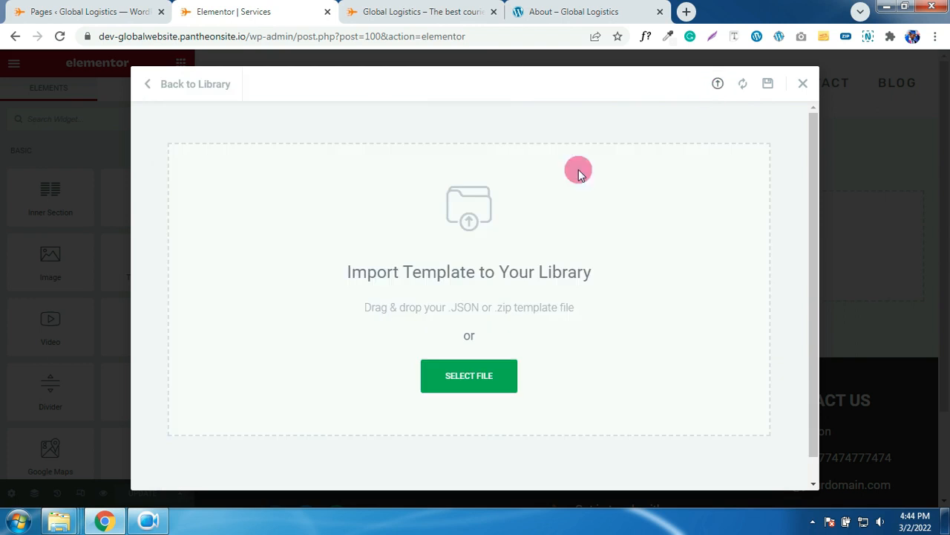
{"action": "left_click", "coordinate": [493, 368]}
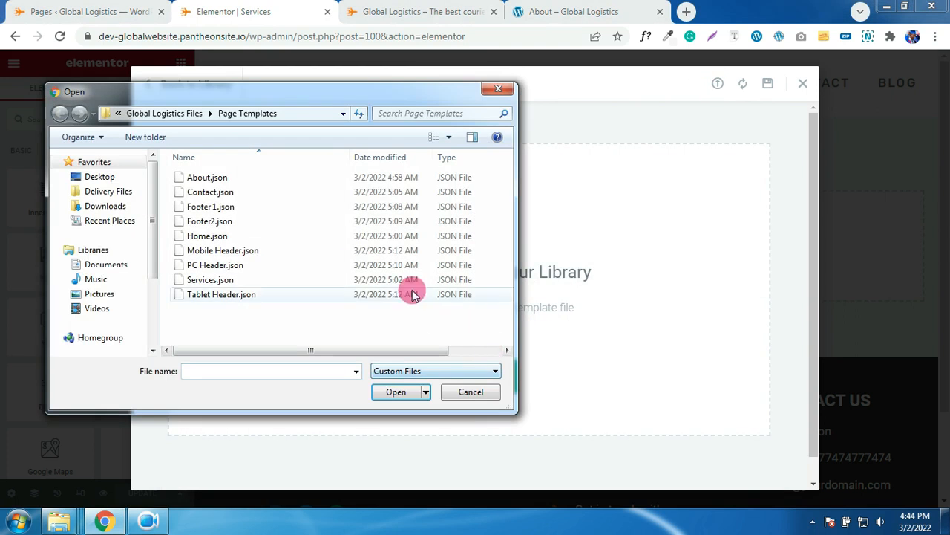
{"action": "double_click", "coordinate": [204, 278]}
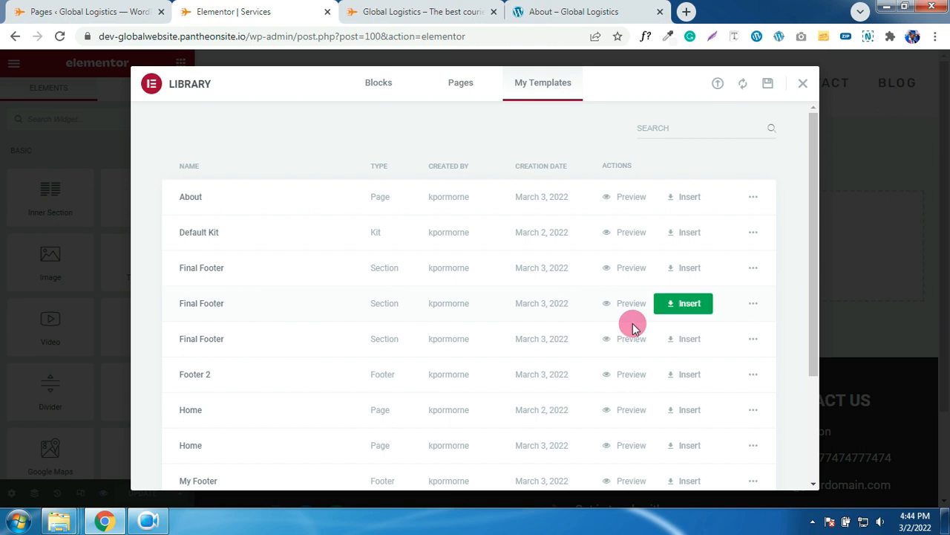
{"action": "scroll", "coordinate": [586, 362], "scroll_direction": "down", "scroll_amount": 2}
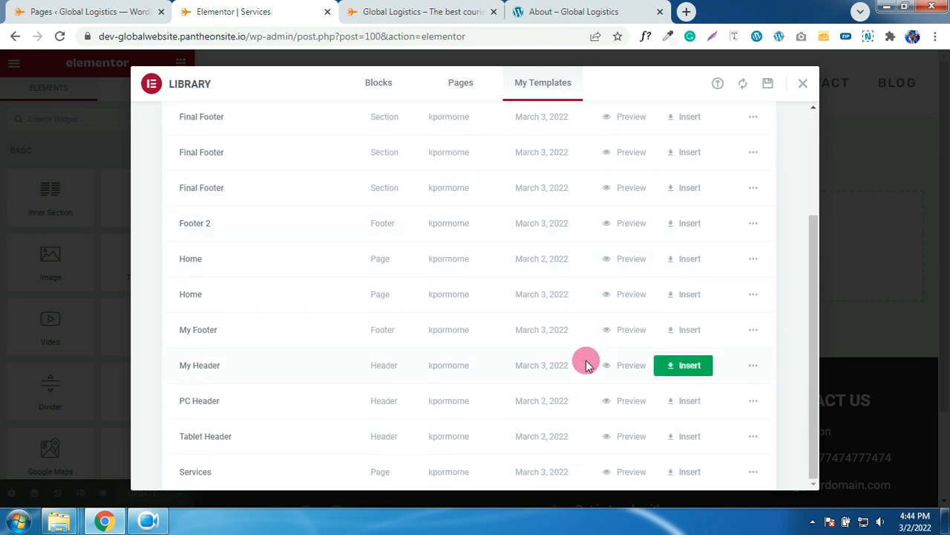
{"action": "left_click", "coordinate": [690, 472]}
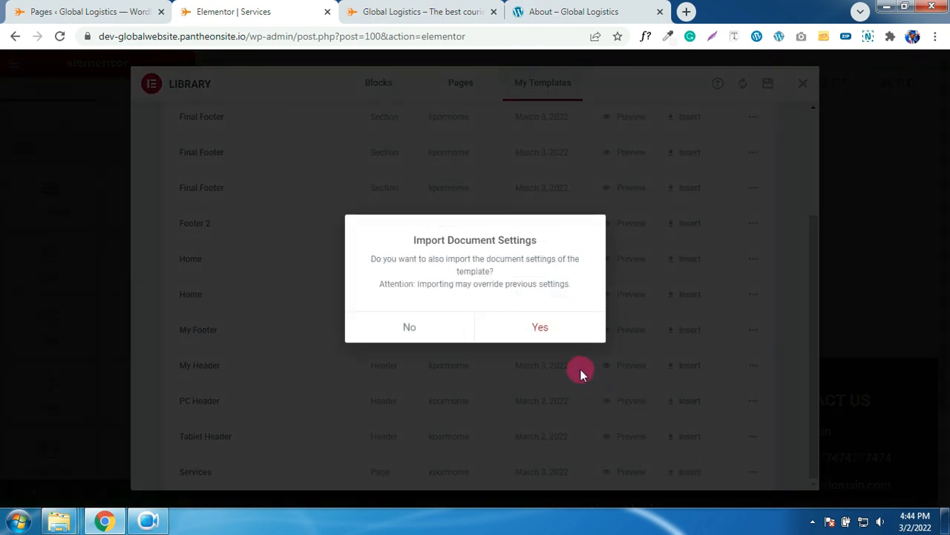
{"action": "left_click", "coordinate": [552, 331]}
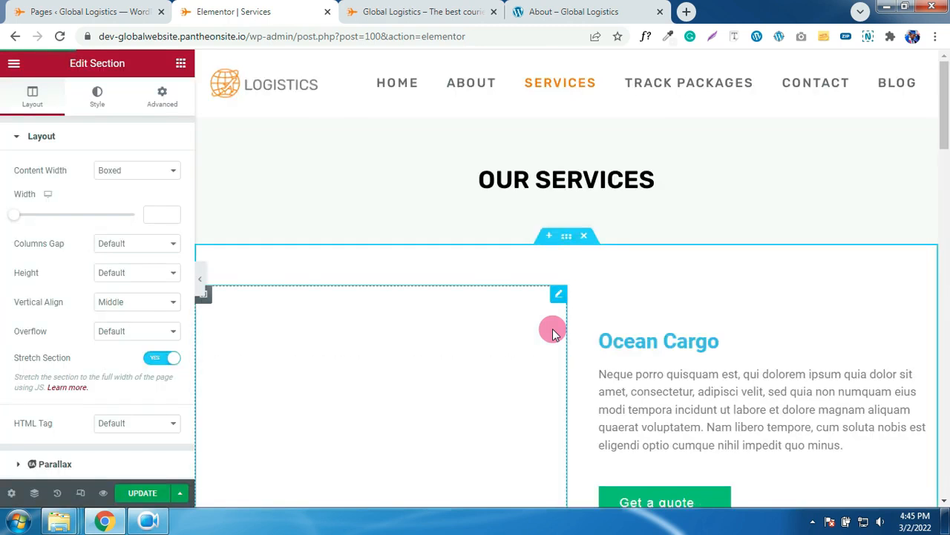
- Scroll through the inserted Services template to review its sections
{"action": "scroll", "coordinate": [553, 332], "scroll_direction": "down", "scroll_amount": 2}
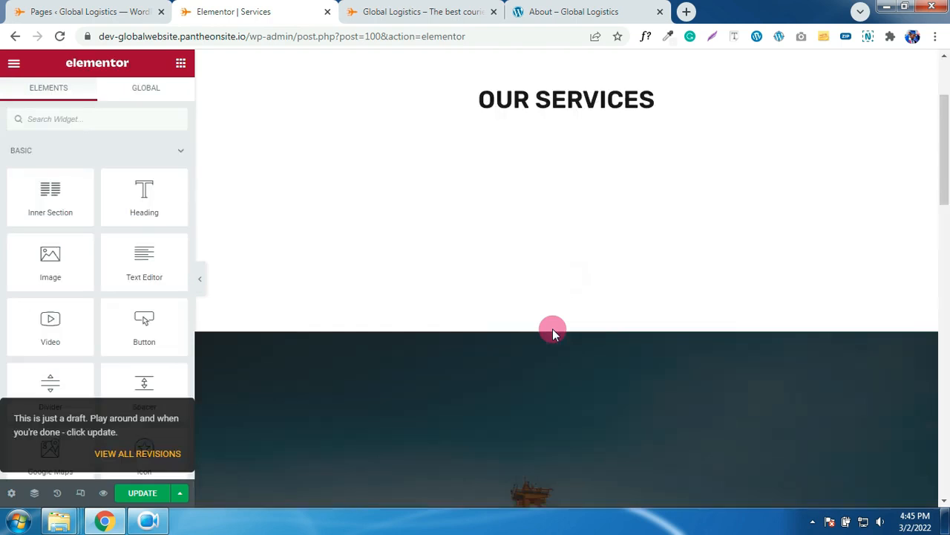
{"action": "scroll", "coordinate": [553, 332], "scroll_direction": "down", "scroll_amount": 5}
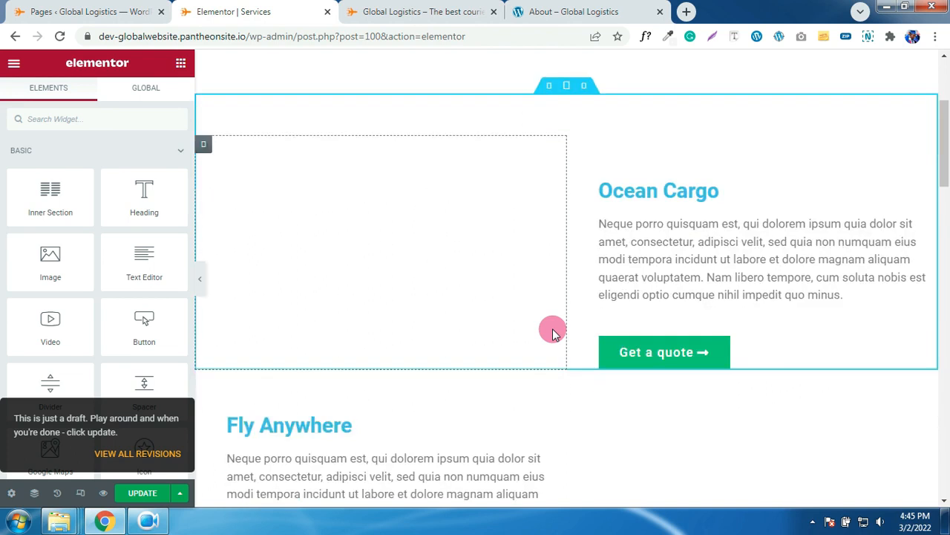
{"action": "scroll", "coordinate": [553, 332], "scroll_direction": "up", "scroll_amount": 8}
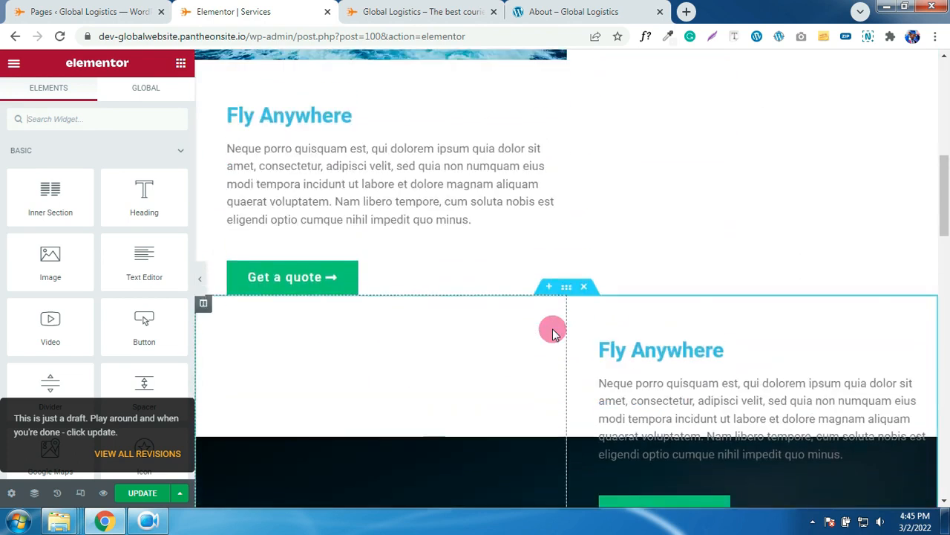
{"action": "scroll", "coordinate": [553, 334], "scroll_direction": "down", "scroll_amount": 1}
{"action": "scroll", "coordinate": [554, 334], "scroll_direction": "down", "scroll_amount": 1}
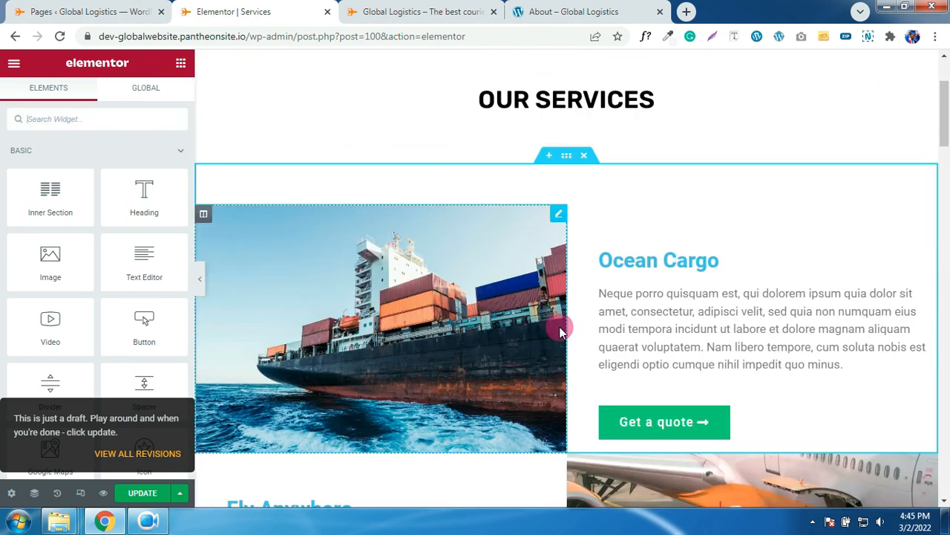
{"action": "scroll", "coordinate": [562, 322], "scroll_direction": "up", "scroll_amount": 2}
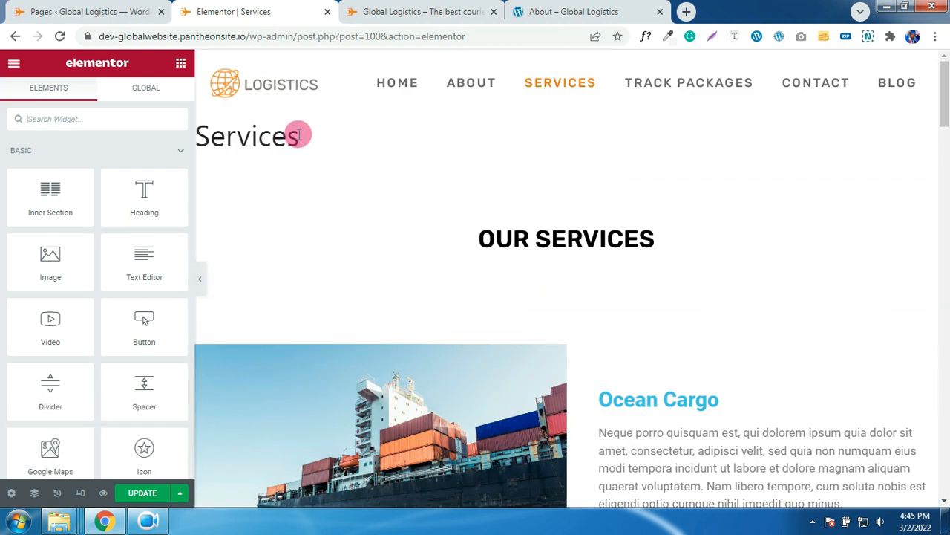
{"action": "left_click_drag", "start_coordinate": [327, 143], "coordinate": [215, 140]}
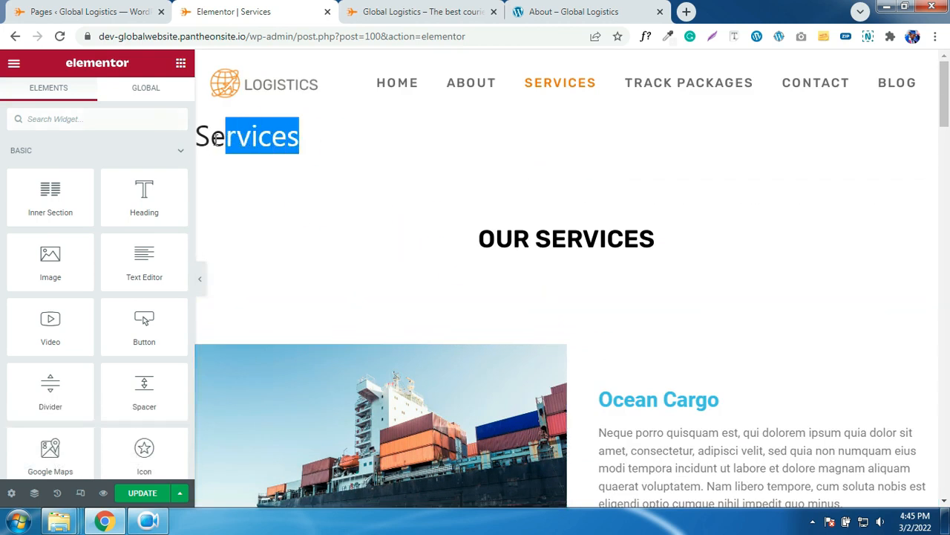
{"action": "left_click", "coordinate": [326, 143]}
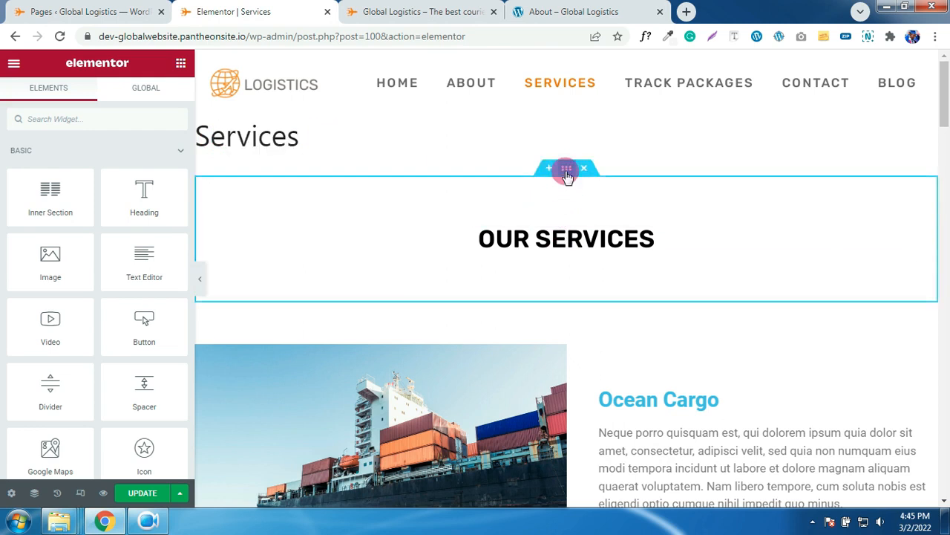
- Give the OUR SERVICES section a Classic background in the global GRAY colour (#F4F4F4)
{"action": "left_click", "coordinate": [567, 171]}
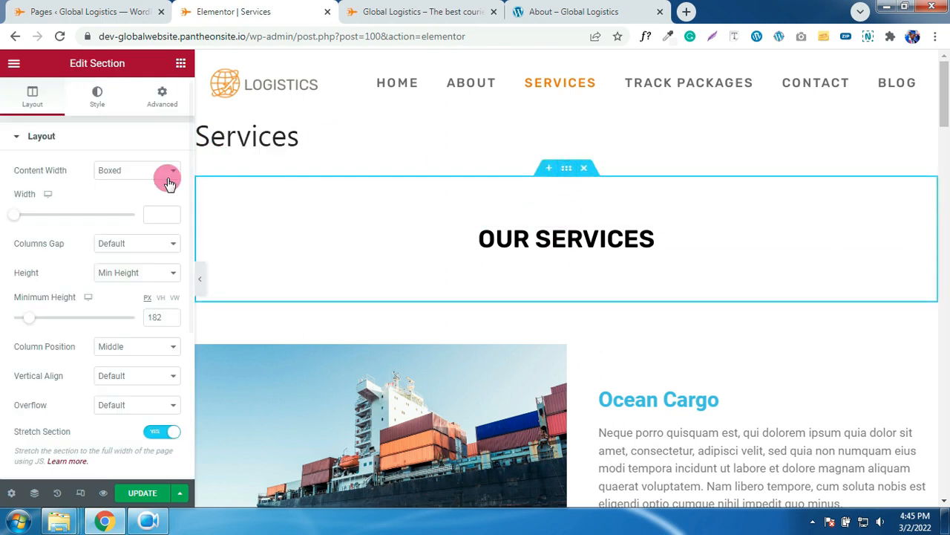
{"action": "left_click", "coordinate": [97, 98]}
{"action": "left_click", "coordinate": [119, 202]}
{"action": "left_click", "coordinate": [153, 229]}
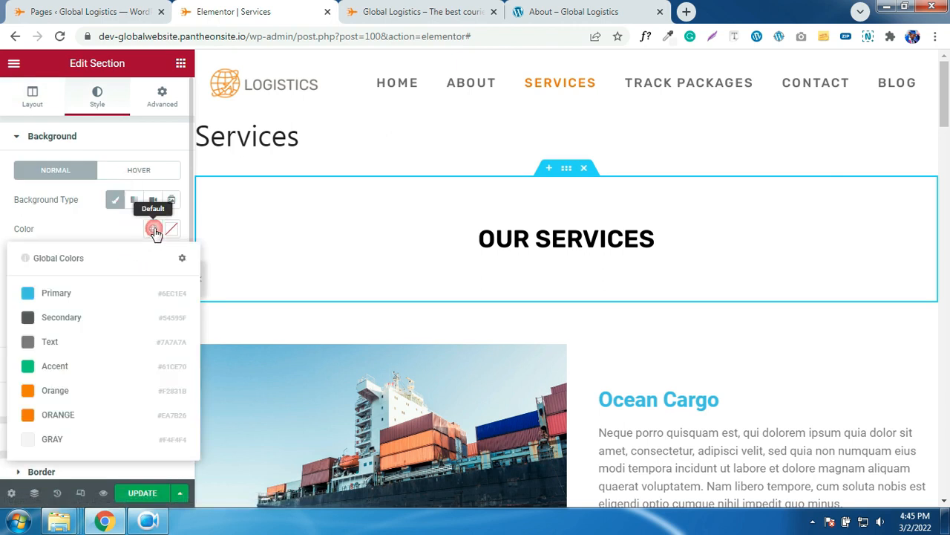
{"action": "left_click", "coordinate": [65, 438]}
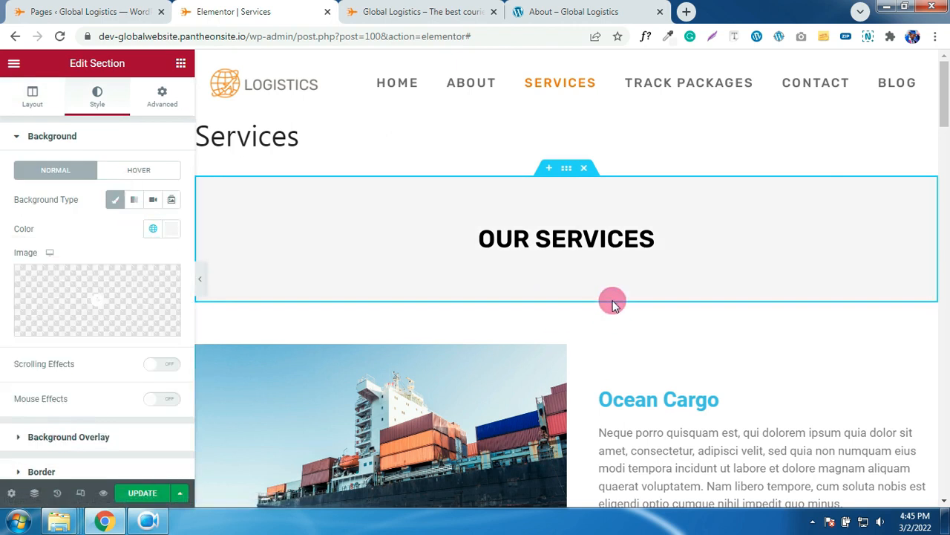
{"action": "scroll", "coordinate": [614, 305], "scroll_direction": "down", "scroll_amount": 1}
{"action": "scroll", "coordinate": [614, 304], "scroll_direction": "down", "scroll_amount": 2}
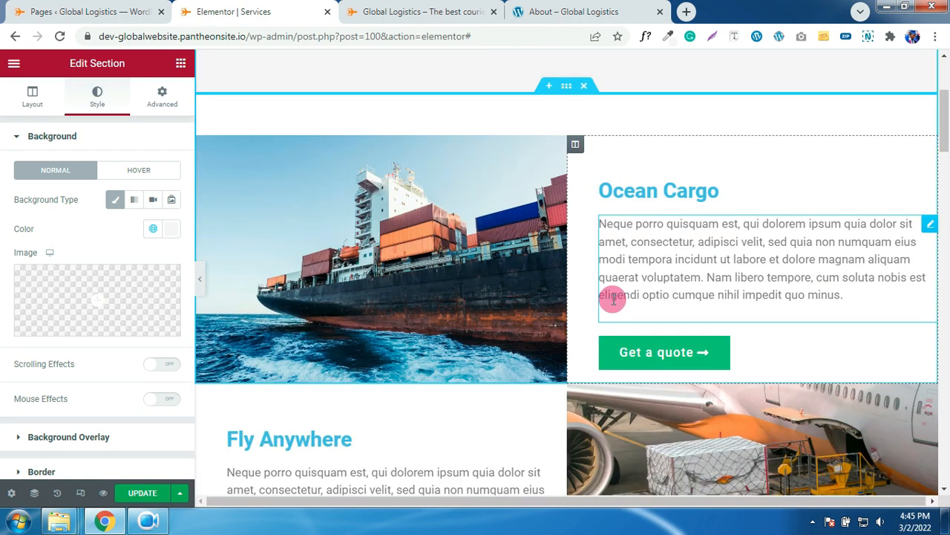
- Change the Ocean Cargo heading text colour to black with a custom colour
{"action": "left_click", "coordinate": [670, 191]}
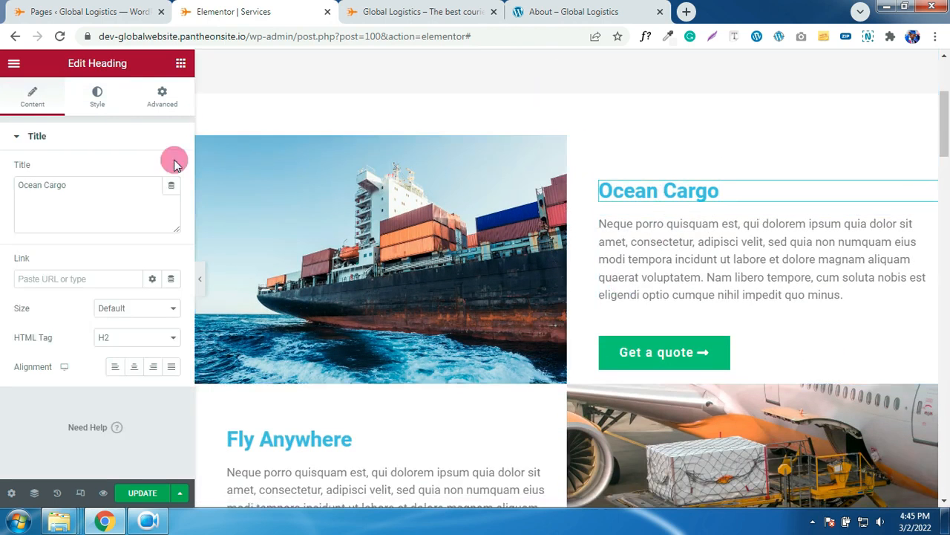
{"action": "left_click", "coordinate": [97, 98]}
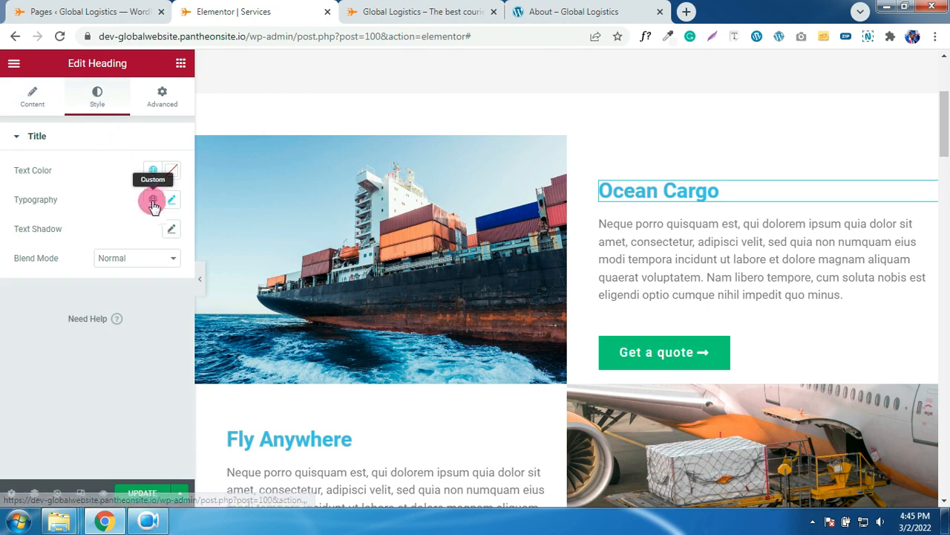
{"action": "left_click", "coordinate": [151, 170]}
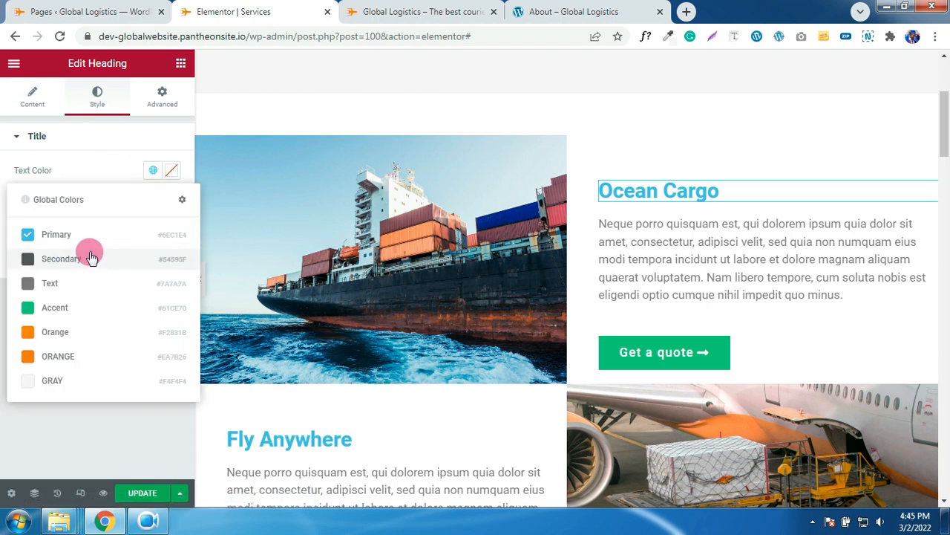
{"action": "left_click", "coordinate": [114, 182]}
{"action": "left_click", "coordinate": [171, 171]}
{"action": "left_click", "coordinate": [108, 304]}
{"action": "left_click_drag", "start_coordinate": [101, 328], "coordinate": [92, 361]}
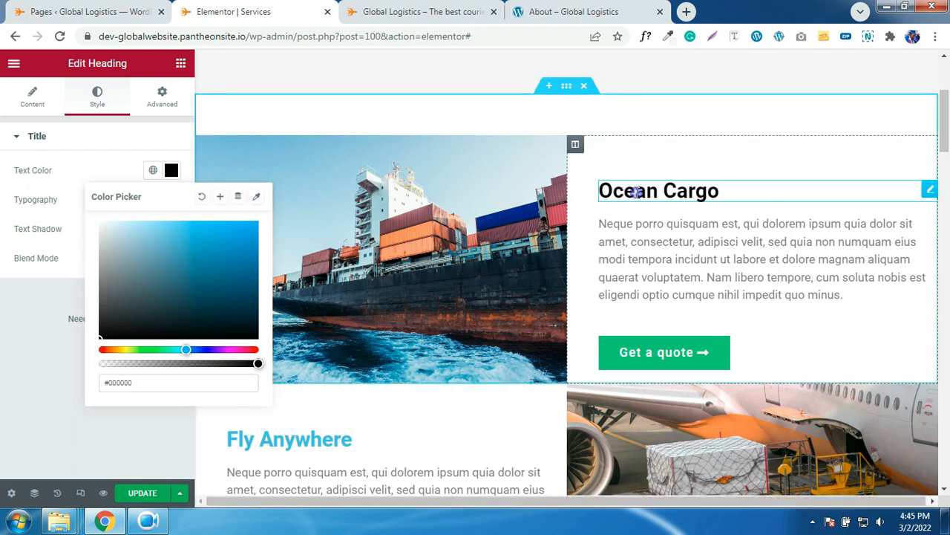
- Copy the Ocean Cargo heading style and paste it onto the second Fly Anywhere heading
{"action": "right_click", "coordinate": [657, 211]}
{"action": "left_click", "coordinate": [667, 252]}
{"action": "scroll", "coordinate": [381, 292], "scroll_direction": "down", "scroll_amount": 2}
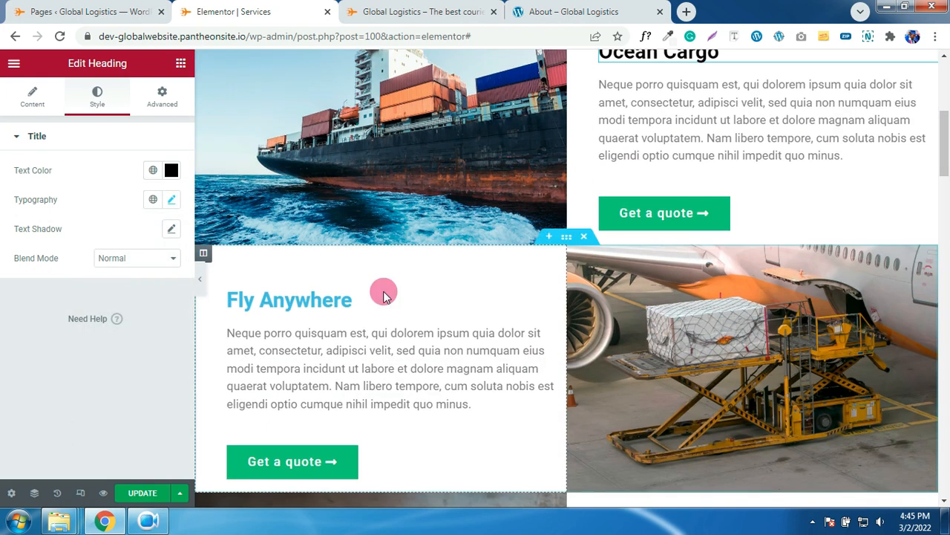
{"action": "right_click", "coordinate": [310, 299]}
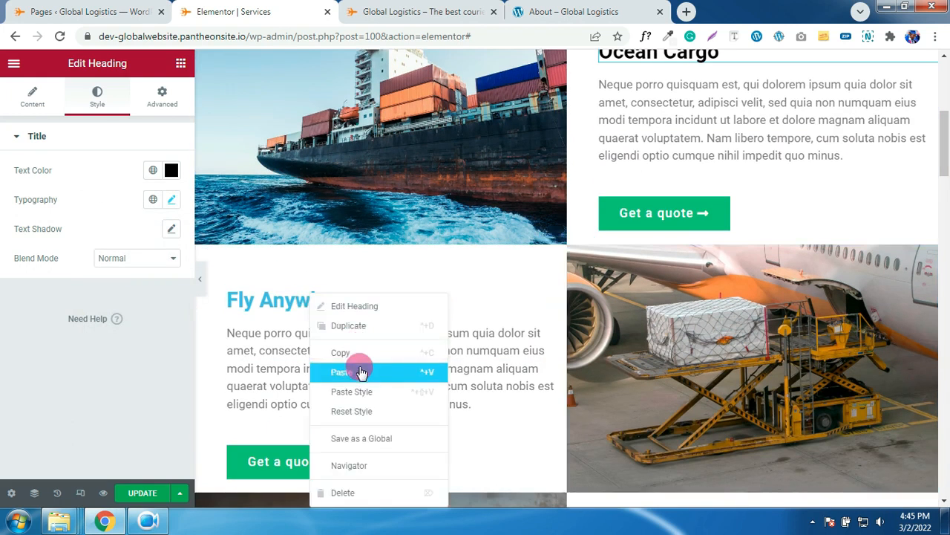
{"action": "scroll", "coordinate": [520, 319], "scroll_direction": "down", "scroll_amount": 3}
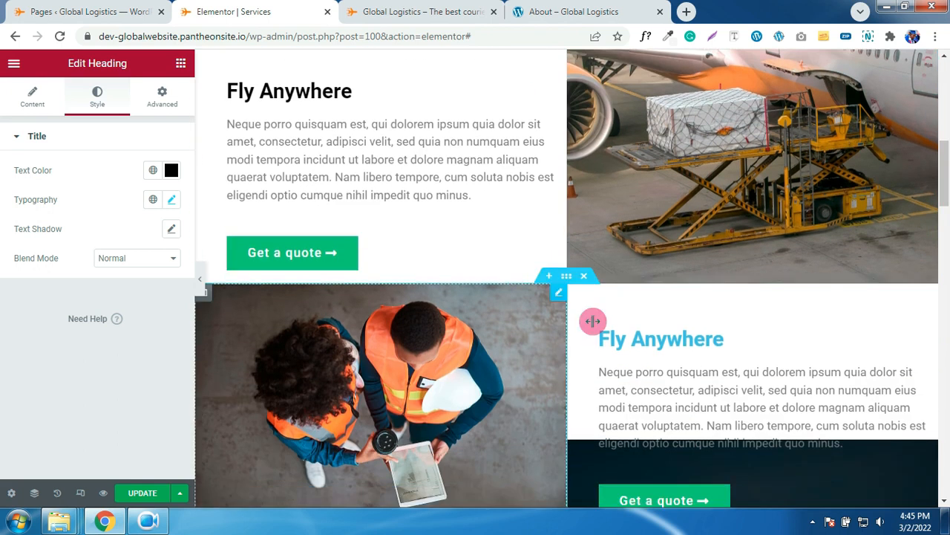
{"action": "right_click", "coordinate": [657, 334]}
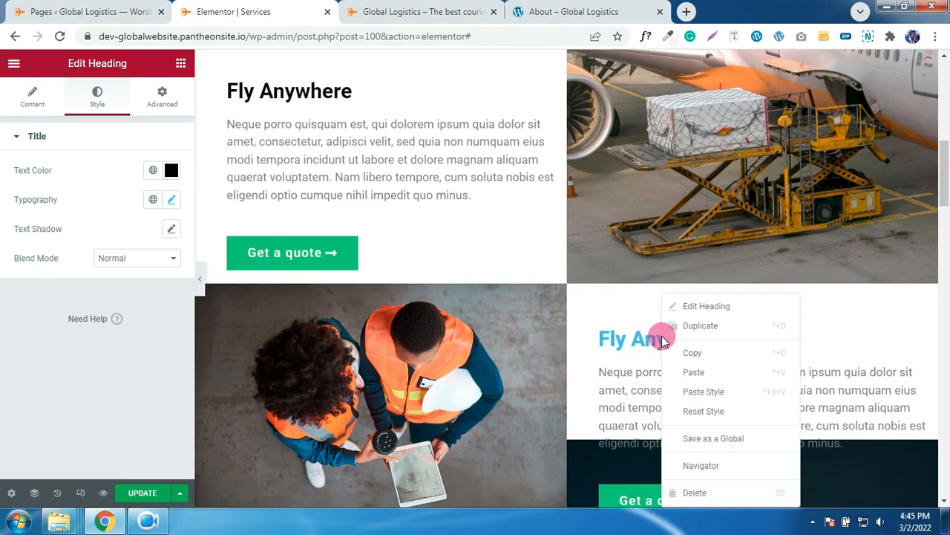
{"action": "left_click", "coordinate": [700, 391]}
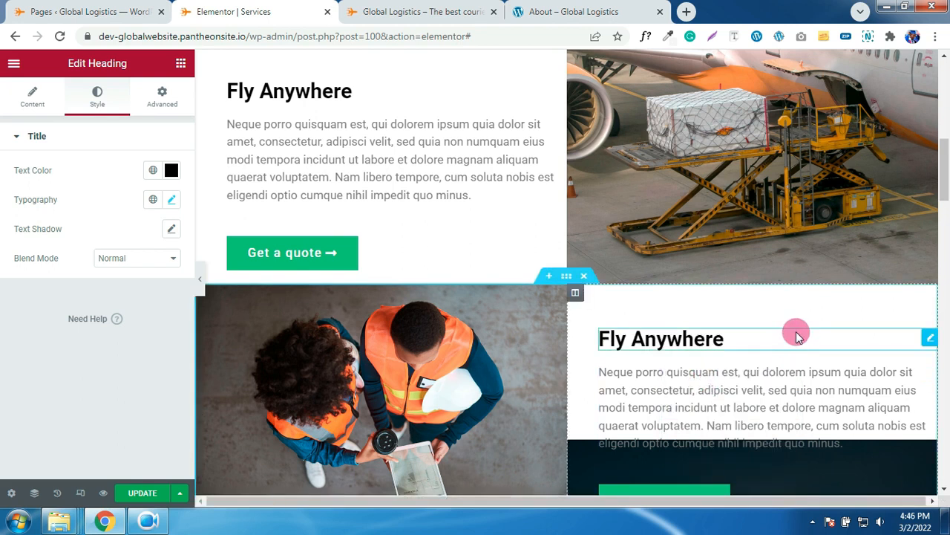
{"action": "scroll", "coordinate": [796, 332], "scroll_direction": "down", "scroll_amount": 2}
{"action": "scroll", "coordinate": [796, 331], "scroll_direction": "up", "scroll_amount": 1}
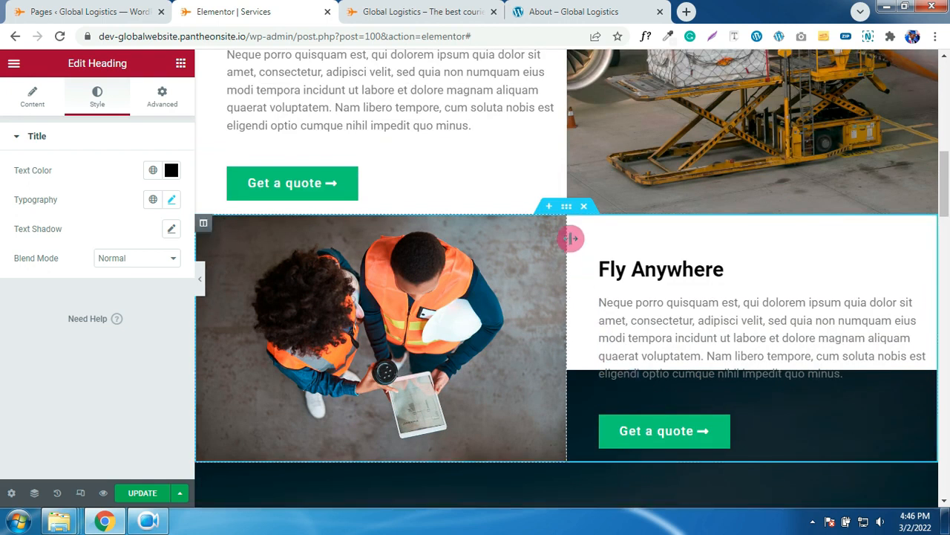
- Make the Fly Anywhere text column background white, then select the Ocean Cargo Get a quote button
{"action": "left_click", "coordinate": [575, 224]}
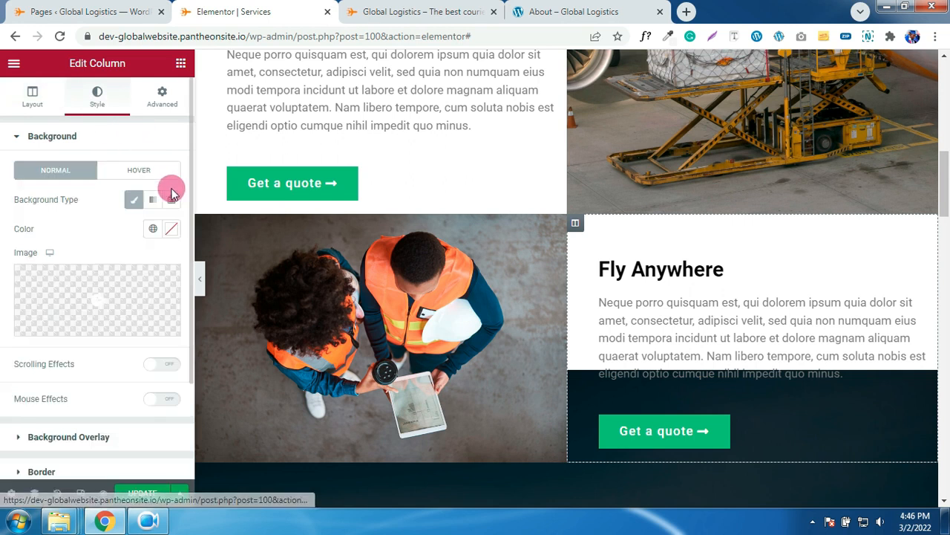
{"action": "left_click", "coordinate": [171, 229]}
{"action": "mouse_move", "coordinate": [155, 287]}
{"action": "left_mouse_down"}
{"action": "mouse_move", "coordinate": [127, 312]}
{"action": "mouse_move", "coordinate": [138, 329]}
{"action": "mouse_move", "coordinate": [66, 252]}
{"action": "left_mouse_up"}
{"action": "left_click", "coordinate": [64, 226]}
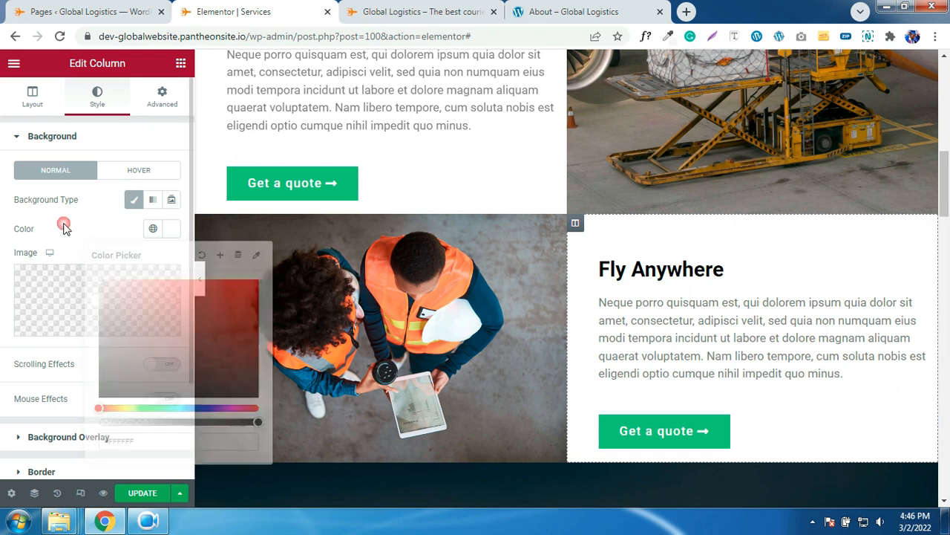
{"action": "scroll", "coordinate": [643, 285], "scroll_direction": "down", "scroll_amount": 2}
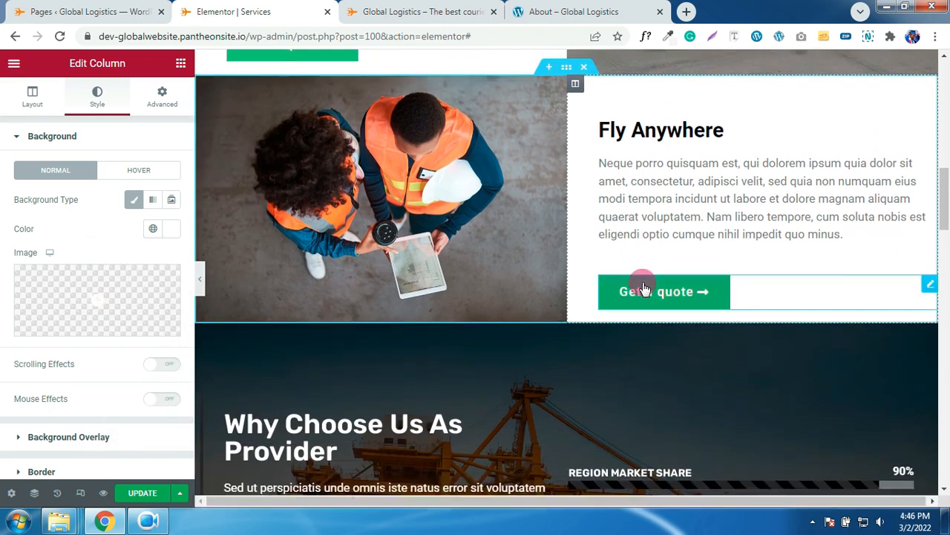
{"action": "scroll", "coordinate": [589, 271], "scroll_direction": "up", "scroll_amount": 5}
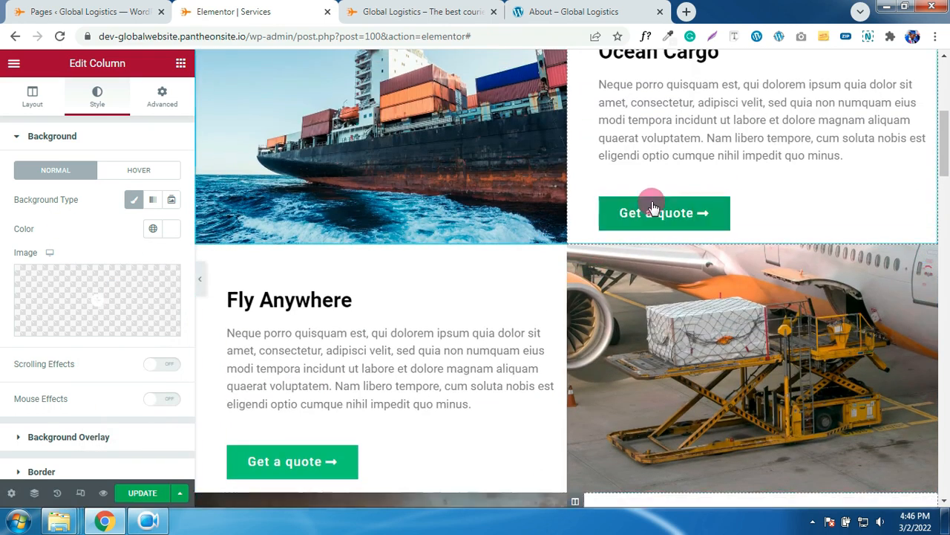
{"action": "left_click", "coordinate": [651, 210]}
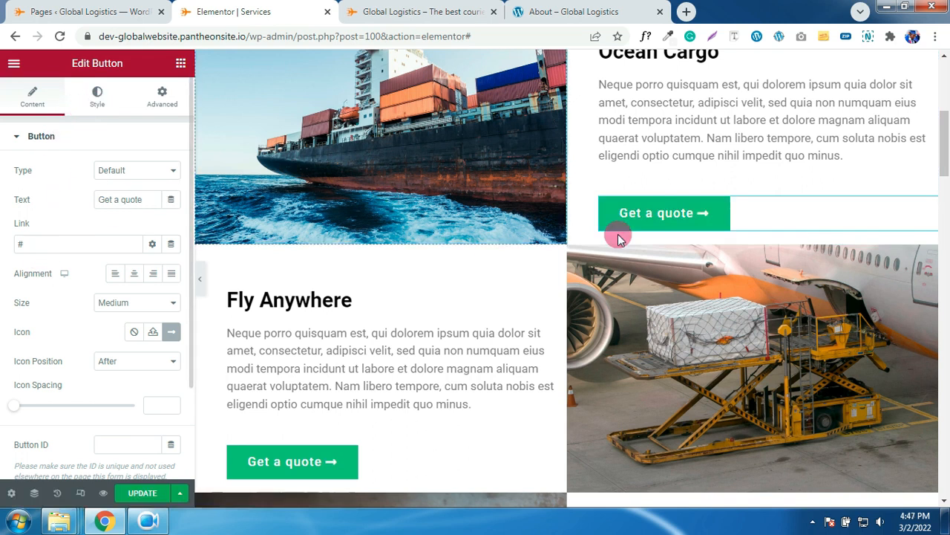
- Set the Ocean Cargo button background to global ORANGE and copy its style
{"action": "left_click", "coordinate": [104, 127]}
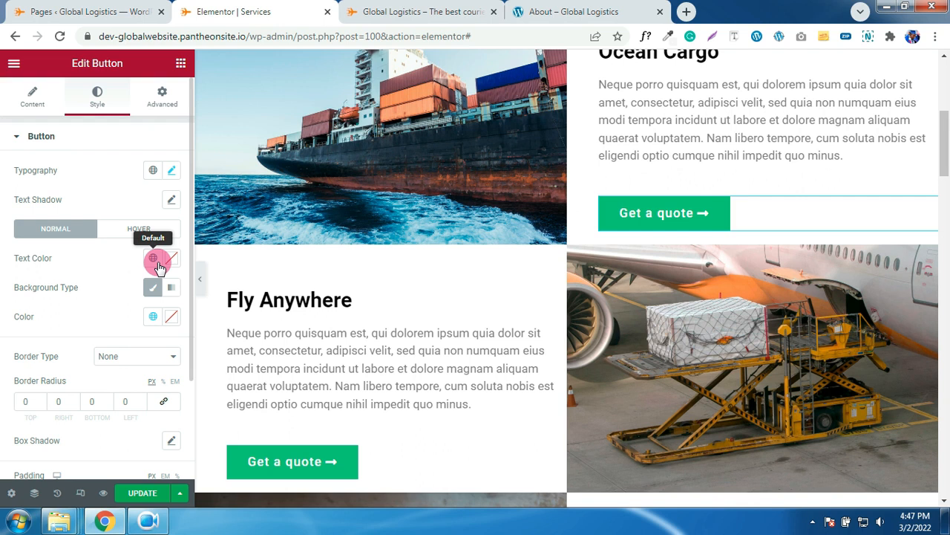
{"action": "left_click", "coordinate": [152, 315]}
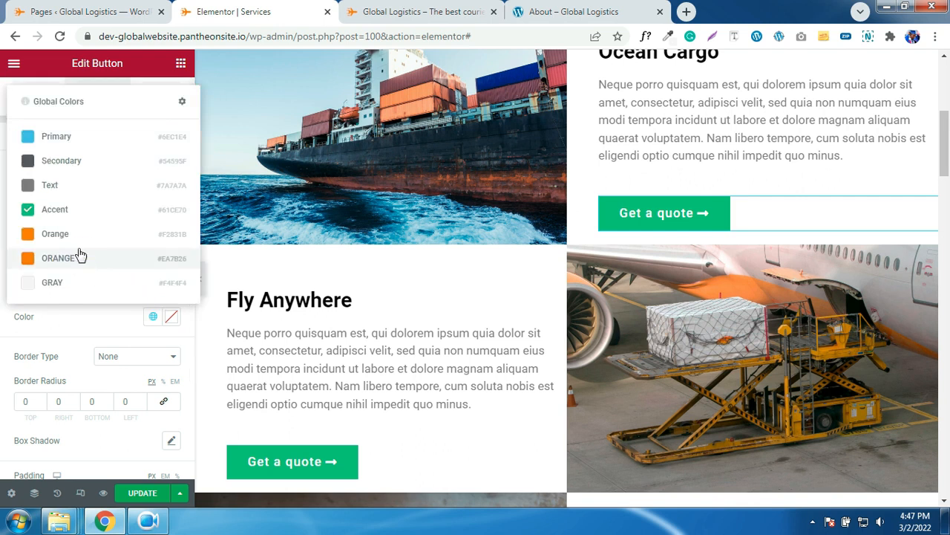
{"action": "left_click", "coordinate": [165, 257]}
{"action": "right_click", "coordinate": [661, 227]}
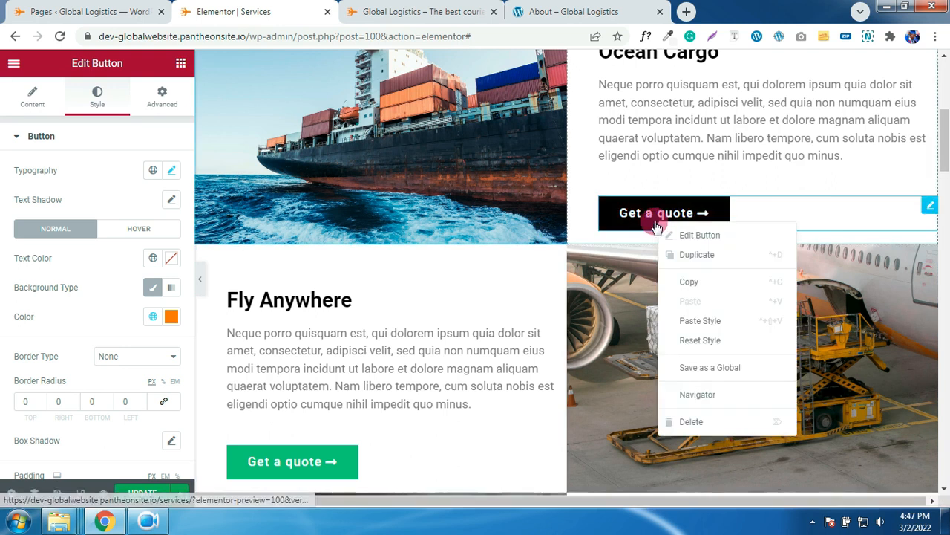
{"action": "left_click", "coordinate": [675, 279]}
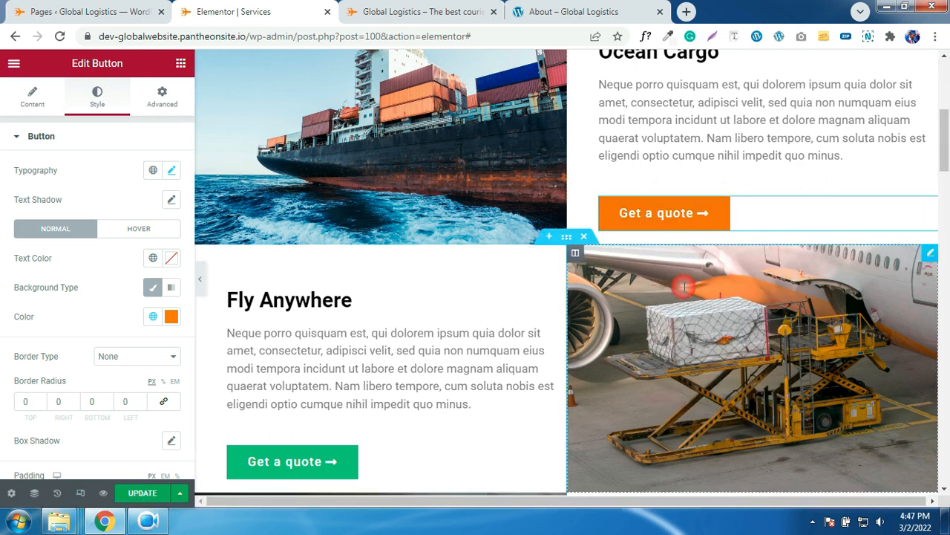
{"action": "scroll", "coordinate": [334, 361], "scroll_direction": "down", "scroll_amount": 1}
- Paste the orange style onto both Fly Anywhere 'Get a quote' buttons
{"action": "right_click", "coordinate": [271, 394]}
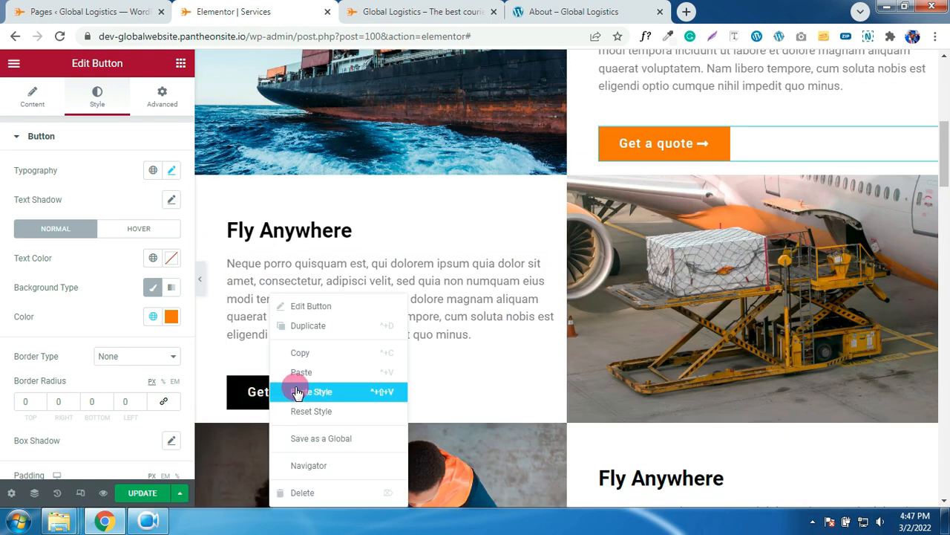
{"action": "left_click", "coordinate": [303, 398]}
{"action": "scroll", "coordinate": [536, 392], "scroll_direction": "down", "scroll_amount": 2}
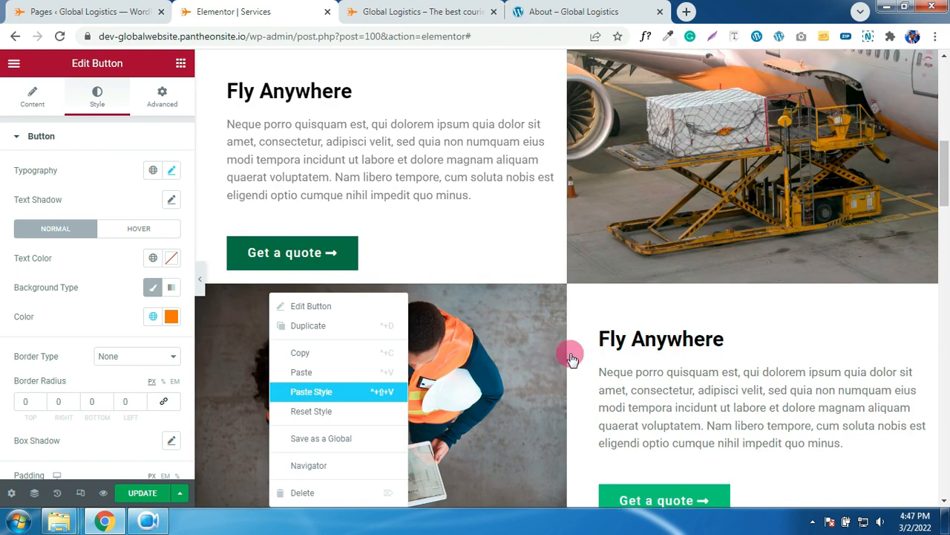
{"action": "scroll", "coordinate": [698, 440], "scroll_direction": "down", "scroll_amount": 2}
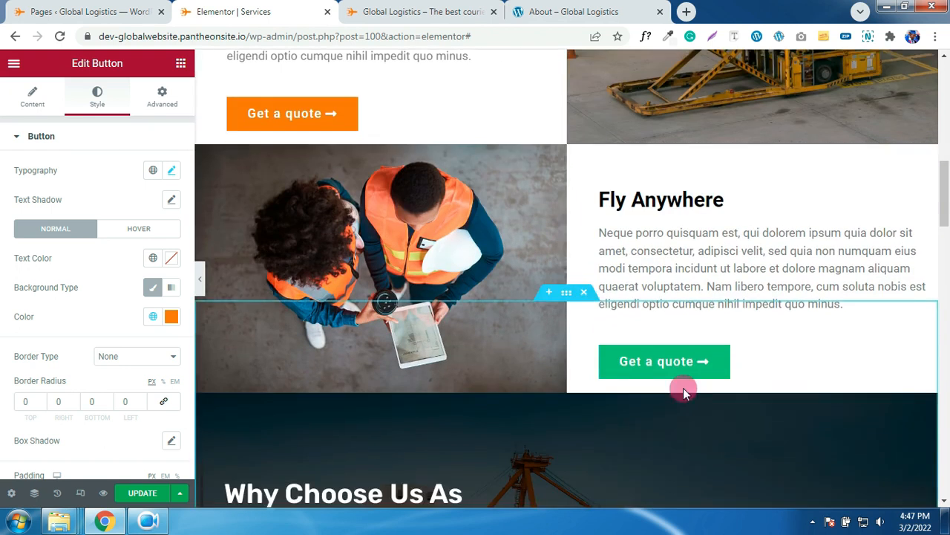
{"action": "right_click", "coordinate": [683, 363]}
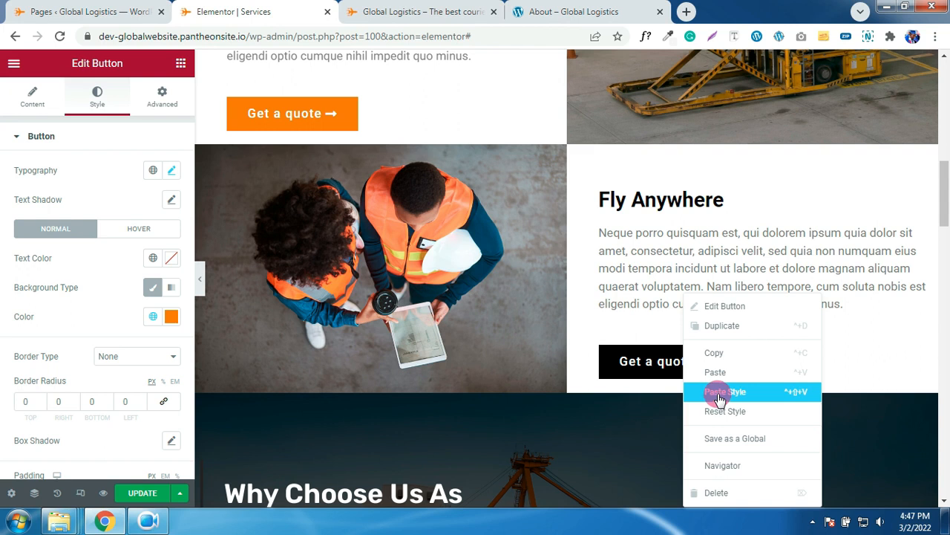
{"action": "left_click", "coordinate": [719, 398]}
{"action": "scroll", "coordinate": [641, 393], "scroll_direction": "down", "scroll_amount": 1}
{"action": "scroll", "coordinate": [642, 389], "scroll_direction": "down", "scroll_amount": 2}
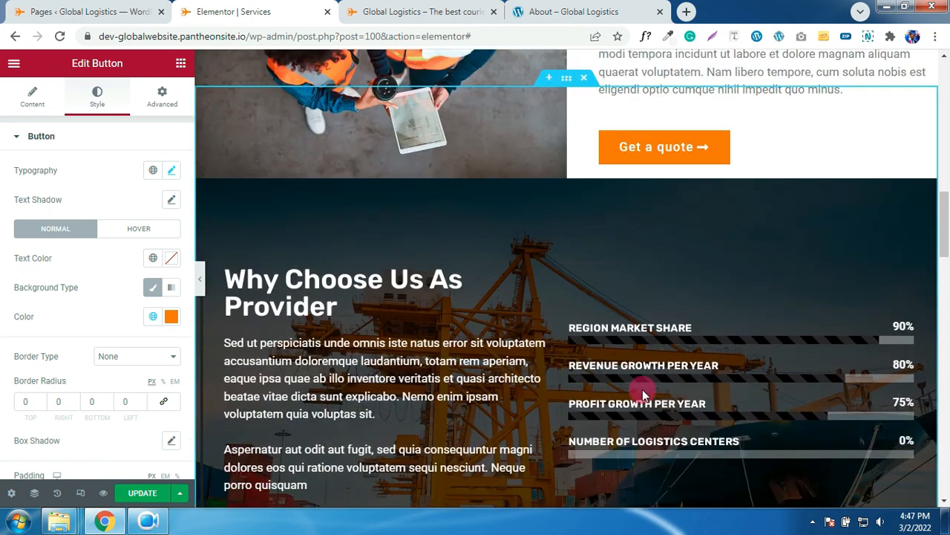
{"action": "scroll", "coordinate": [642, 389], "scroll_direction": "down", "scroll_amount": 1}
- Give the Region Market Share bar an orange global fill and copy its style
{"action": "left_click", "coordinate": [695, 265]}
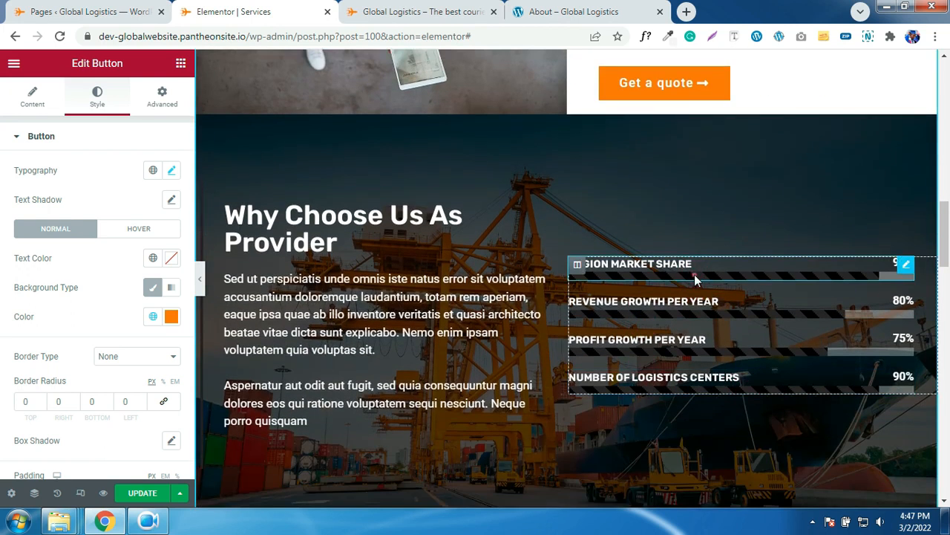
{"action": "left_click", "coordinate": [95, 104]}
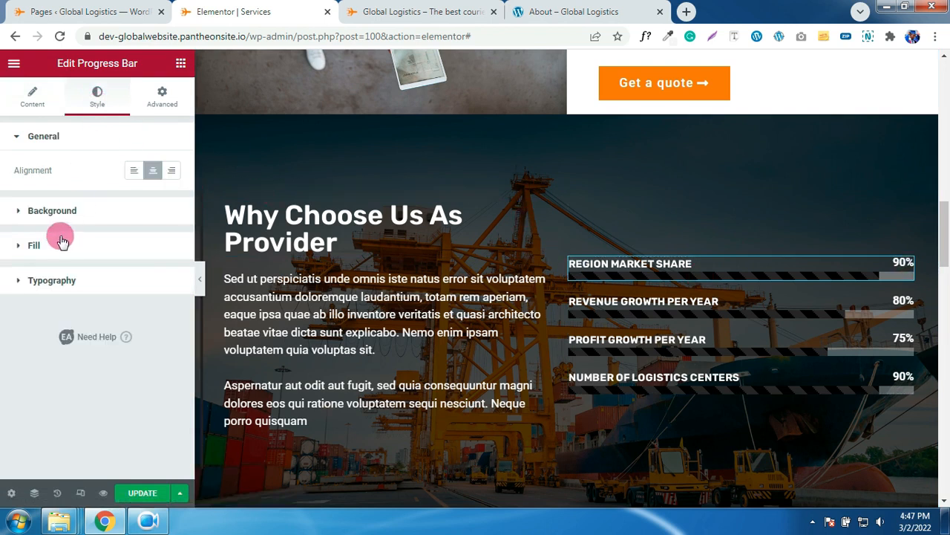
{"action": "left_click", "coordinate": [57, 246]}
{"action": "left_click", "coordinate": [149, 327]}
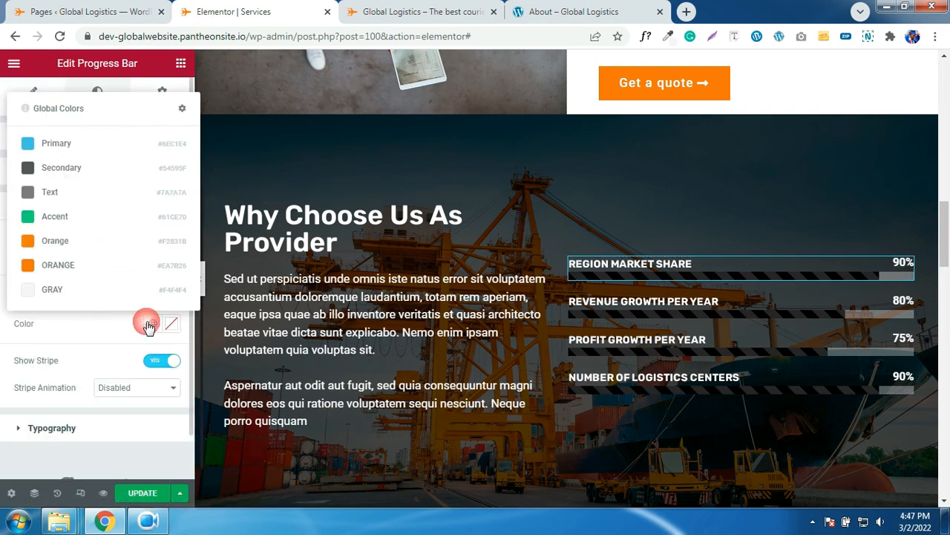
{"action": "left_click", "coordinate": [53, 267]}
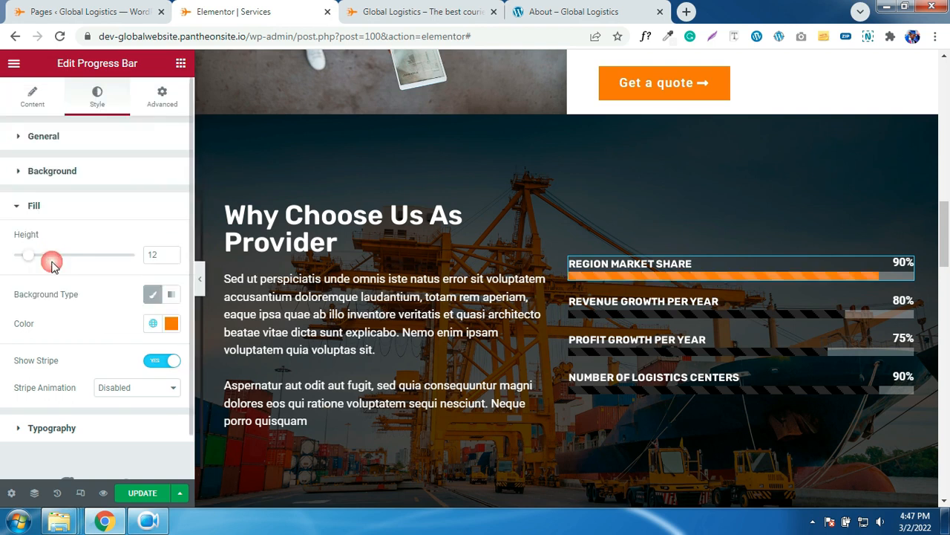
{"action": "right_click", "coordinate": [646, 270]}
{"action": "left_click", "coordinate": [677, 332]}
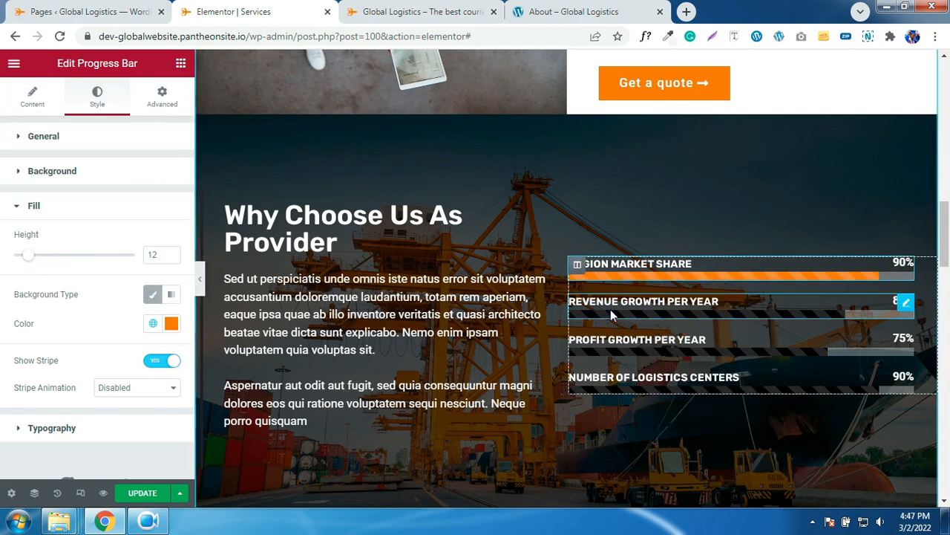
- Paste the orange fill onto the Revenue Growth, Profit Growth and Logistics Centers bars
{"action": "right_click", "coordinate": [612, 297]}
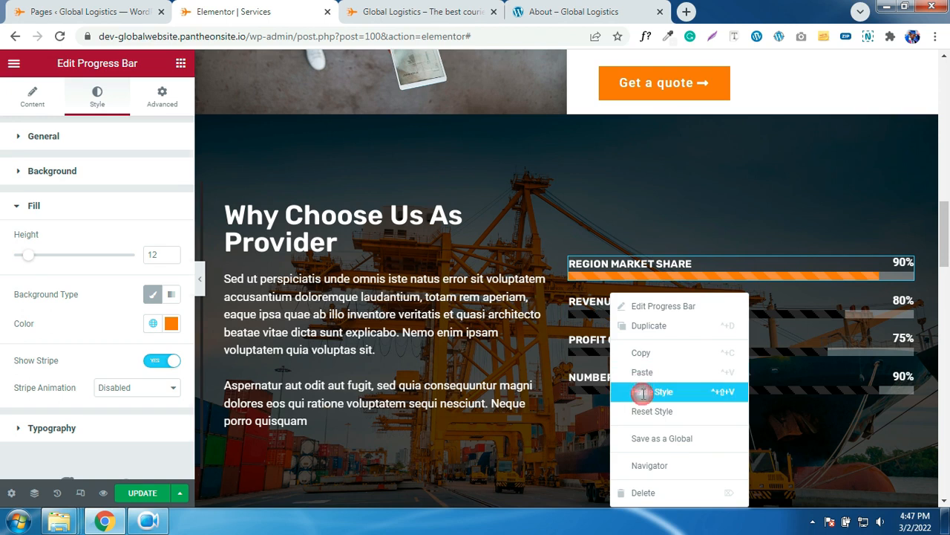
{"action": "left_click", "coordinate": [640, 383]}
{"action": "right_click", "coordinate": [605, 297]}
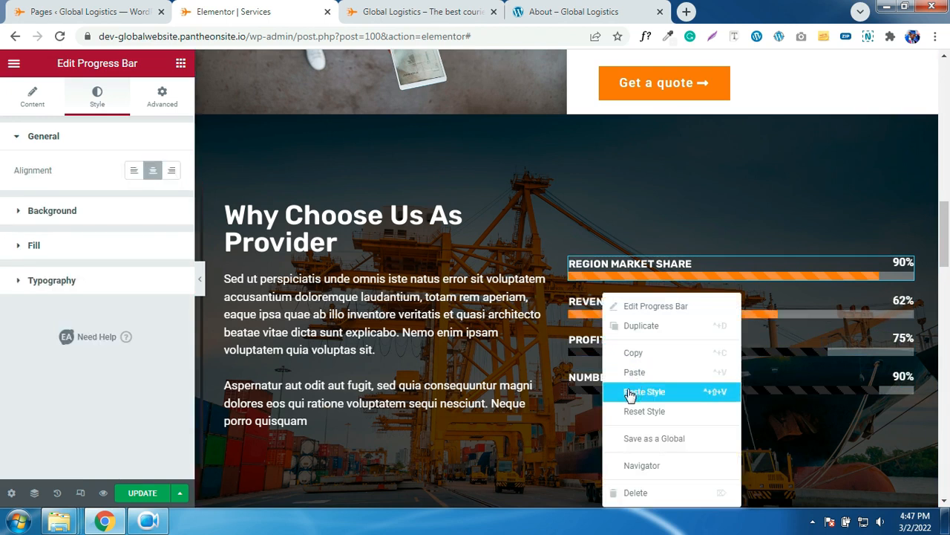
{"action": "left_click", "coordinate": [632, 392]}
{"action": "right_click", "coordinate": [626, 391]}
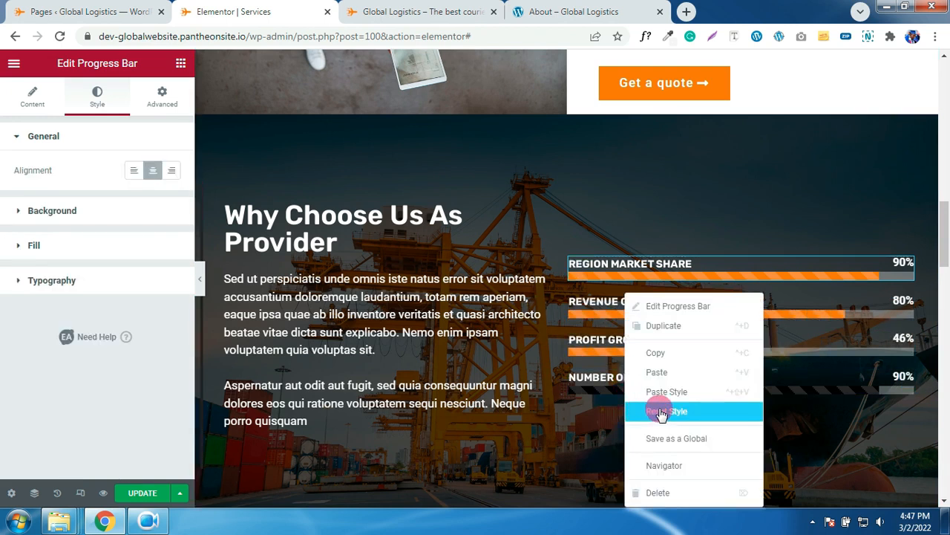
{"action": "left_click", "coordinate": [657, 391]}
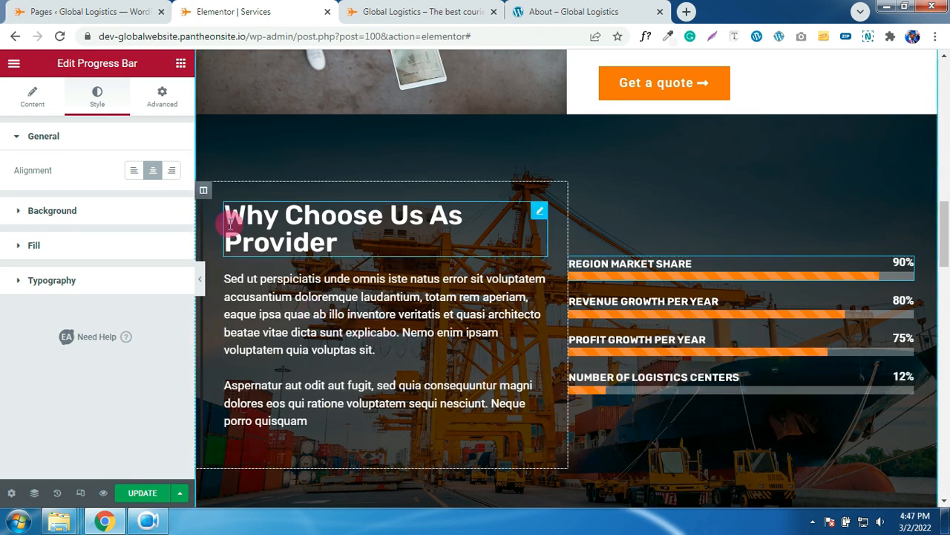
- Give the Why Choose Us text column a 4 px solid left border in the global Orange colour
{"action": "left_click", "coordinate": [203, 192]}
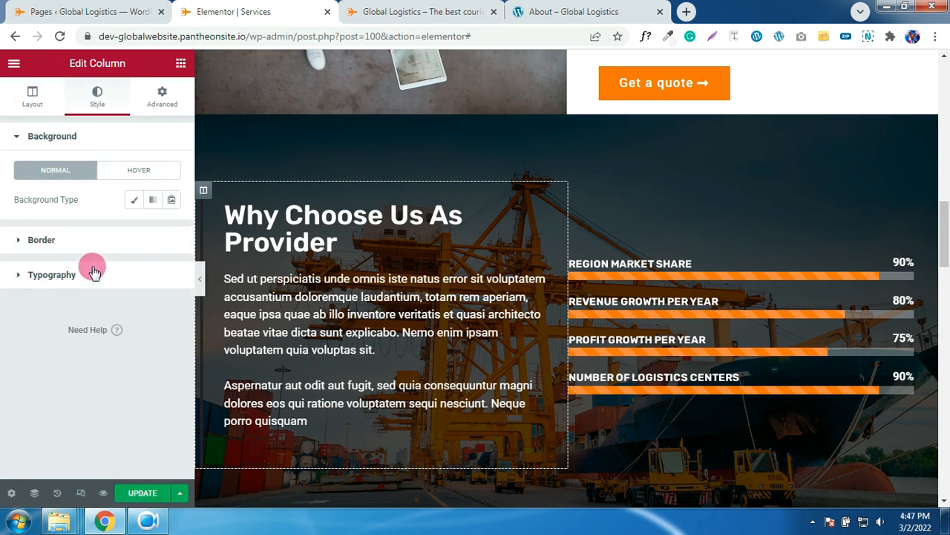
{"action": "left_click", "coordinate": [82, 245]}
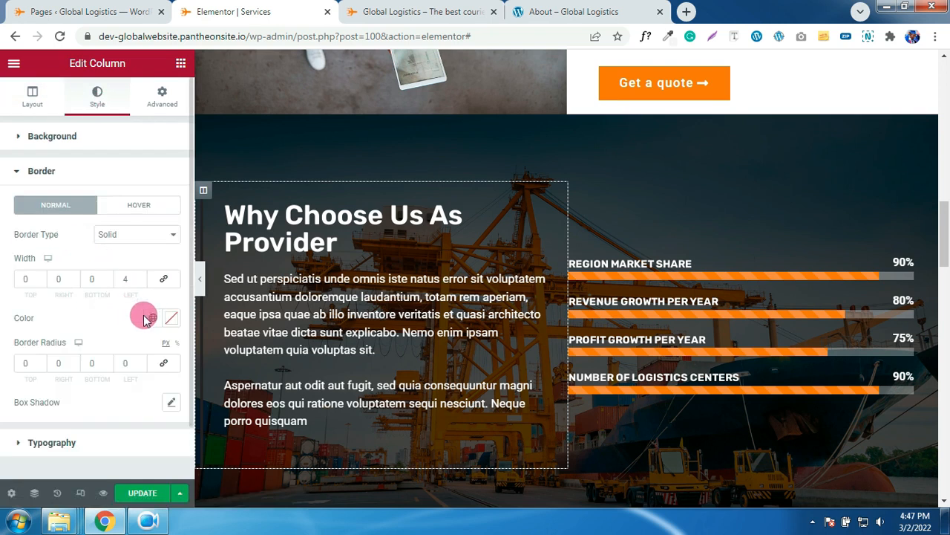
{"action": "left_click", "coordinate": [148, 318]}
{"action": "left_click", "coordinate": [70, 257]}
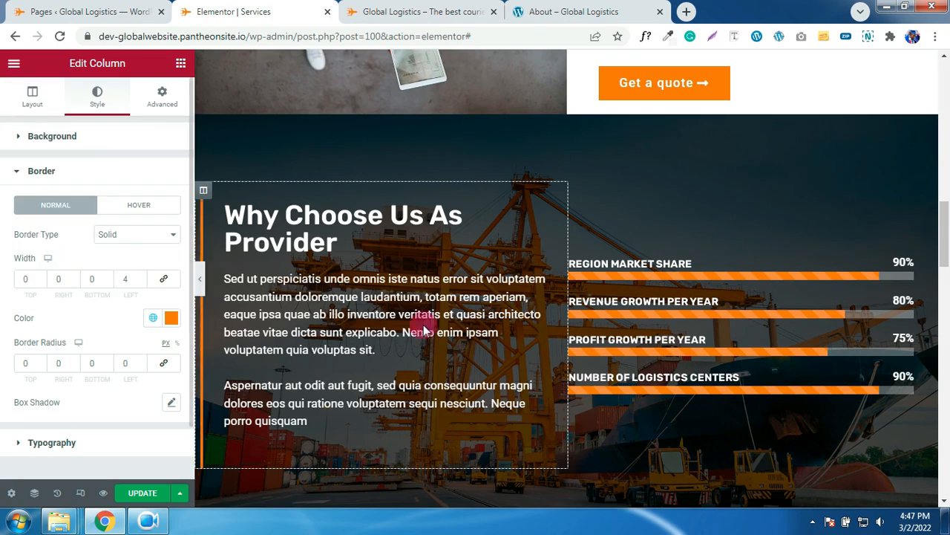
{"action": "scroll", "coordinate": [424, 327], "scroll_direction": "down", "scroll_amount": 10}
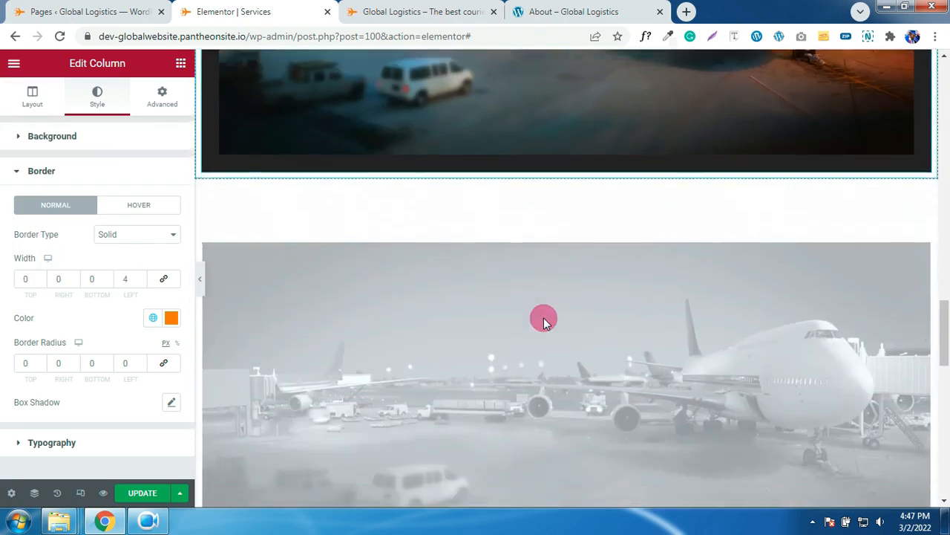
{"action": "scroll", "coordinate": [543, 318], "scroll_direction": "up", "scroll_amount": 12}
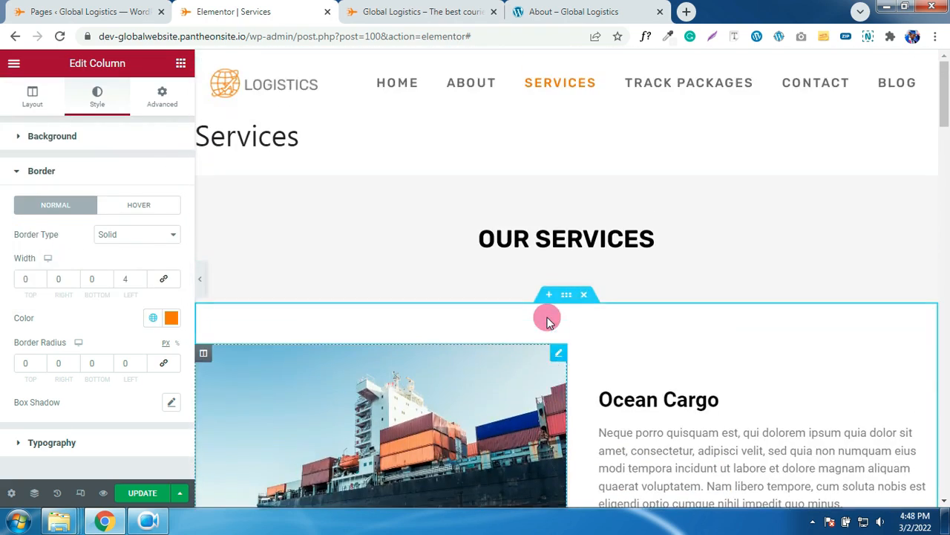
{"action": "scroll", "coordinate": [626, 350], "scroll_direction": "down", "scroll_amount": 3}
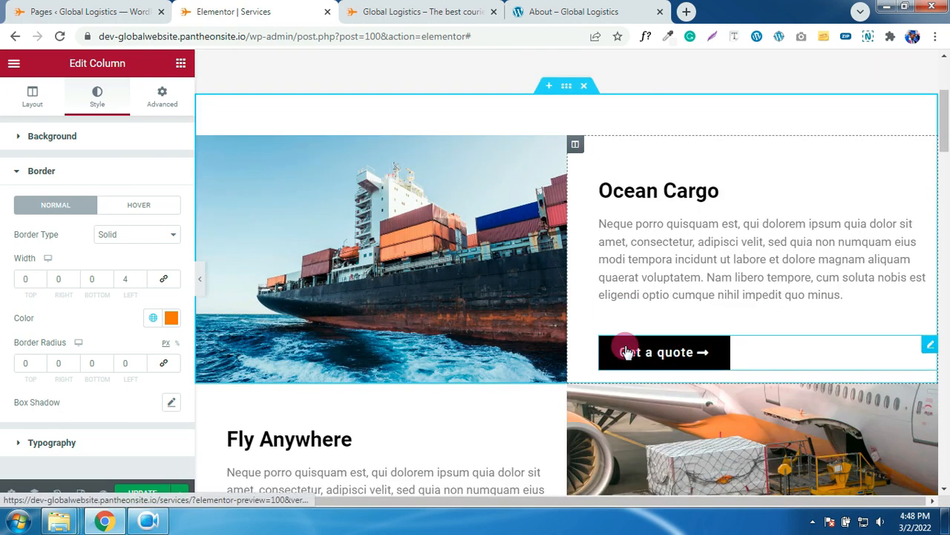
{"action": "scroll", "coordinate": [626, 349], "scroll_direction": "up", "scroll_amount": 3}
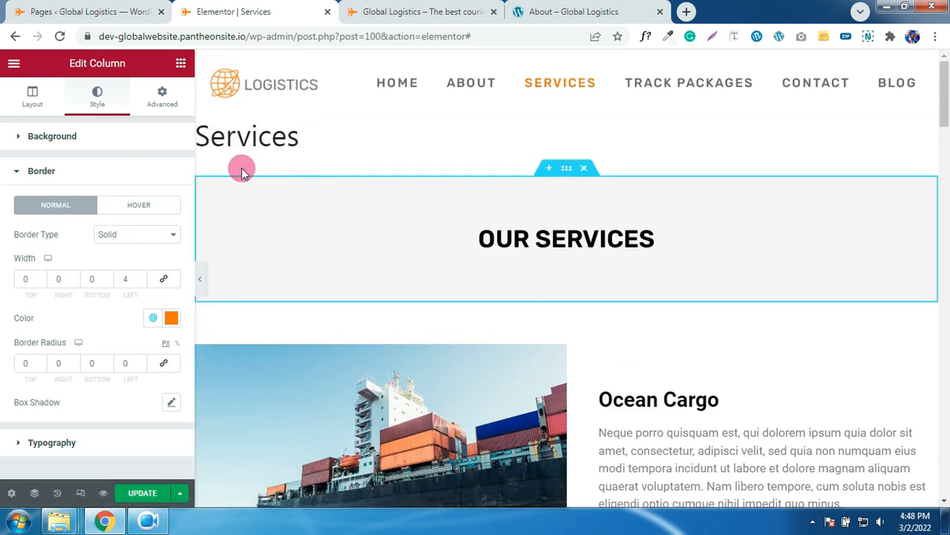
- Switch the Elementor preview to tablet width and scroll down through the Services page
{"action": "left_click", "coordinate": [81, 492]}
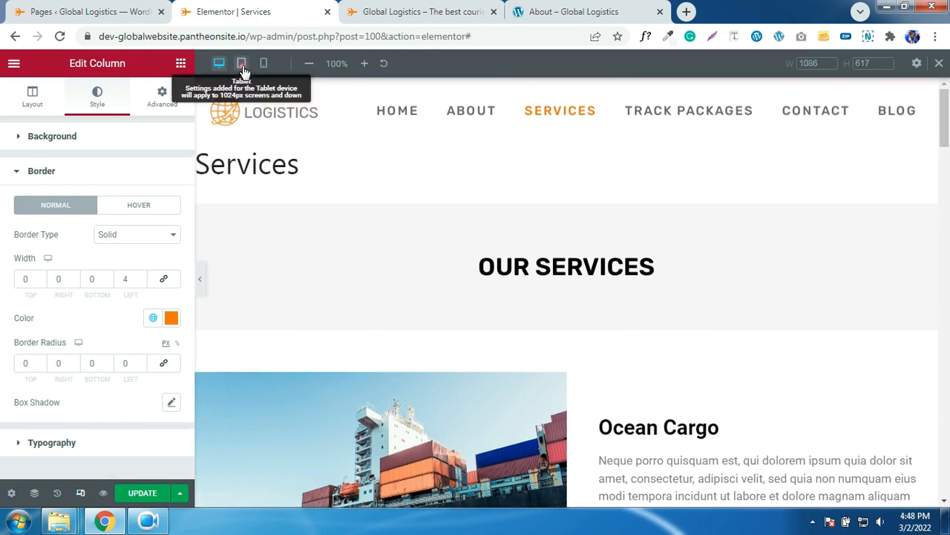
{"action": "left_click", "coordinate": [243, 65]}
{"action": "scroll", "coordinate": [583, 179], "scroll_direction": "down", "scroll_amount": 10}
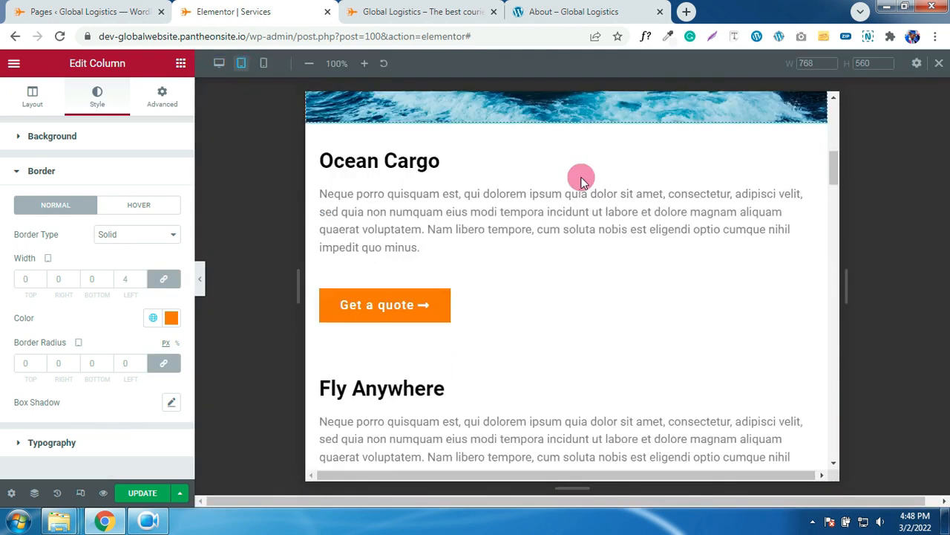
{"action": "scroll", "coordinate": [585, 182], "scroll_direction": "up", "scroll_amount": 10}
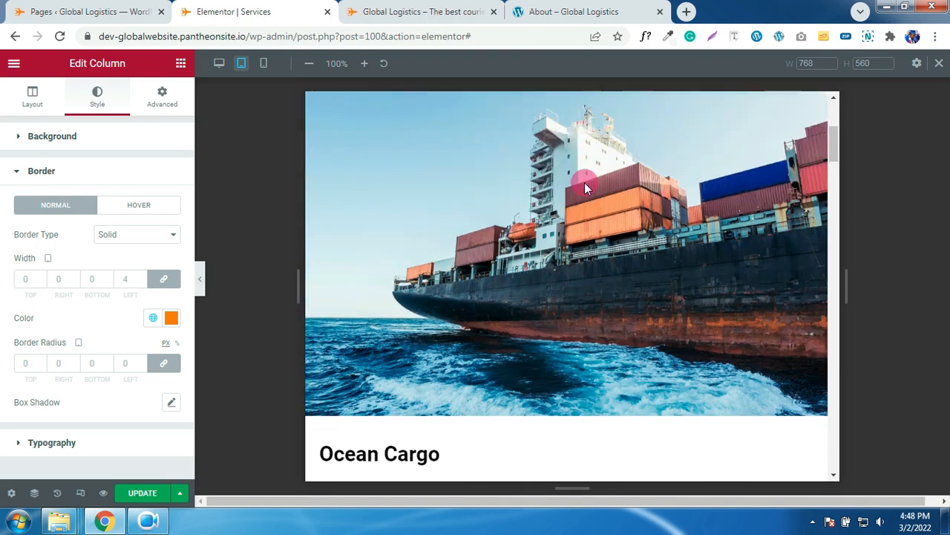
{"action": "scroll", "coordinate": [585, 181], "scroll_direction": "down", "scroll_amount": 12}
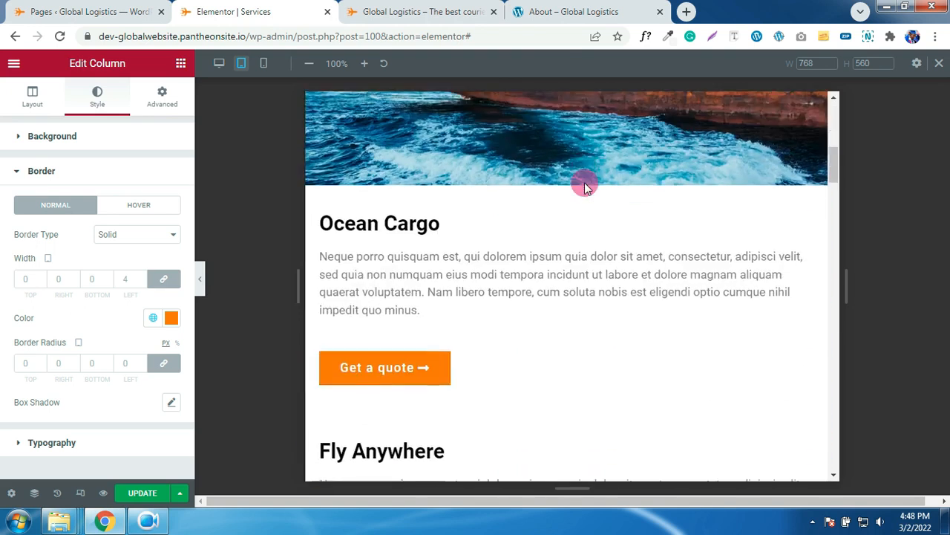
{"action": "scroll", "coordinate": [584, 186], "scroll_direction": "down", "scroll_amount": 12}
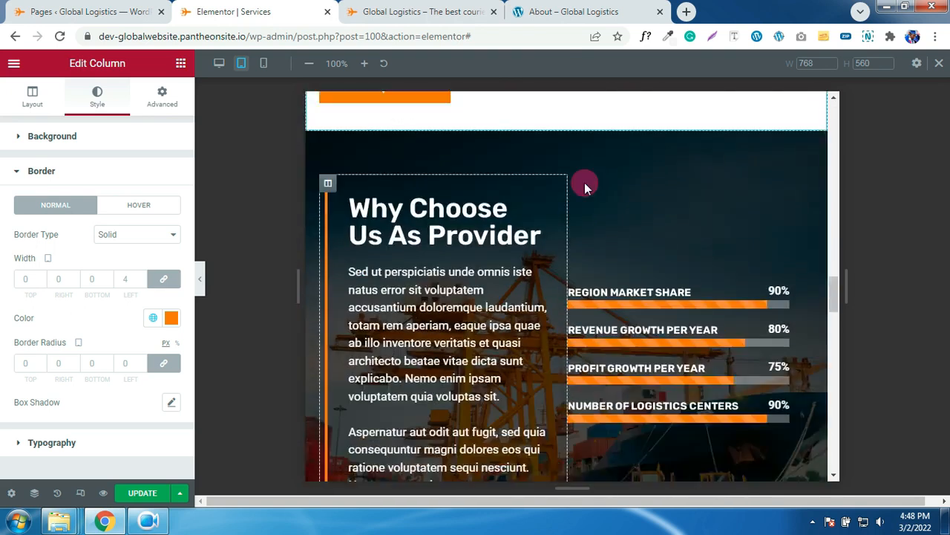
{"action": "scroll", "coordinate": [584, 182], "scroll_direction": "down", "scroll_amount": 2}
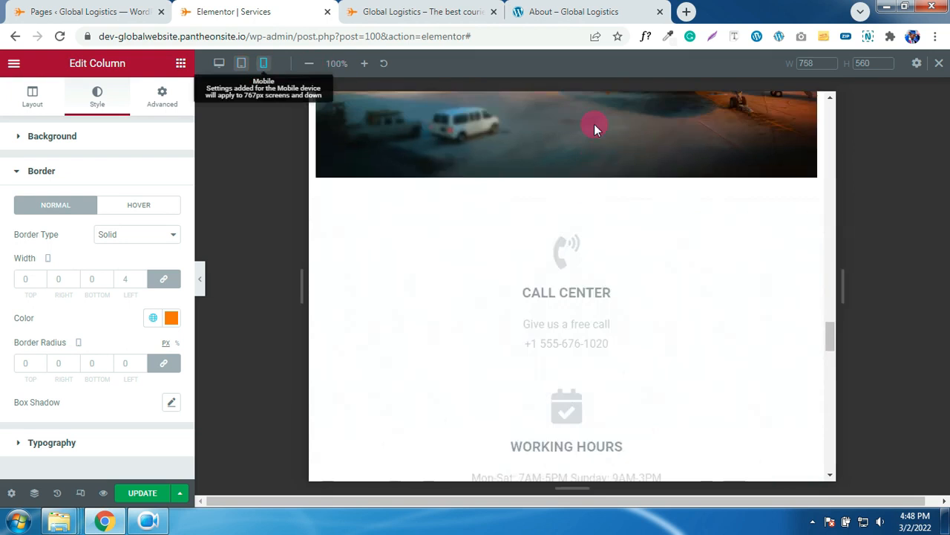
- Scroll the responsive preview to check the stacked sections down to the contact blocks
{"action": "scroll", "coordinate": [594, 124], "scroll_direction": "up", "scroll_amount": 10}
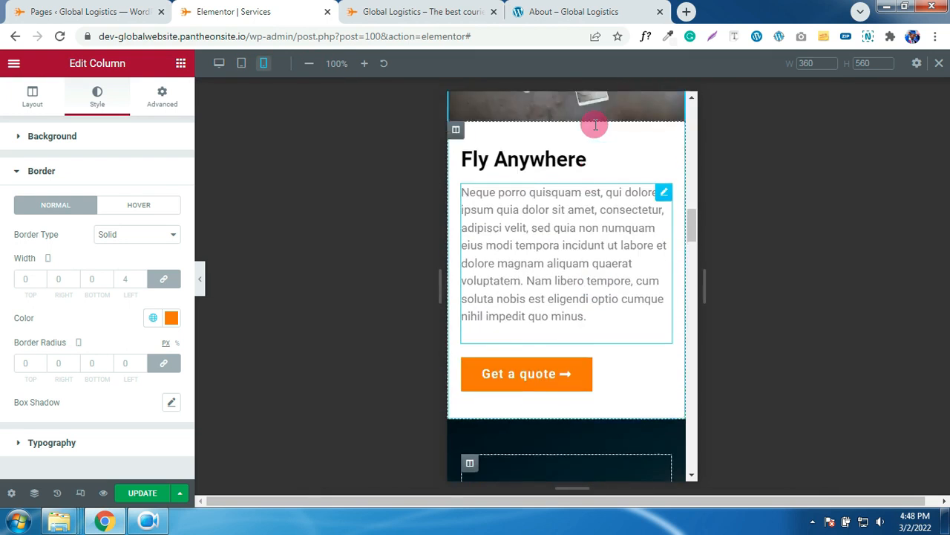
{"action": "scroll", "coordinate": [595, 124], "scroll_direction": "up", "scroll_amount": 5}
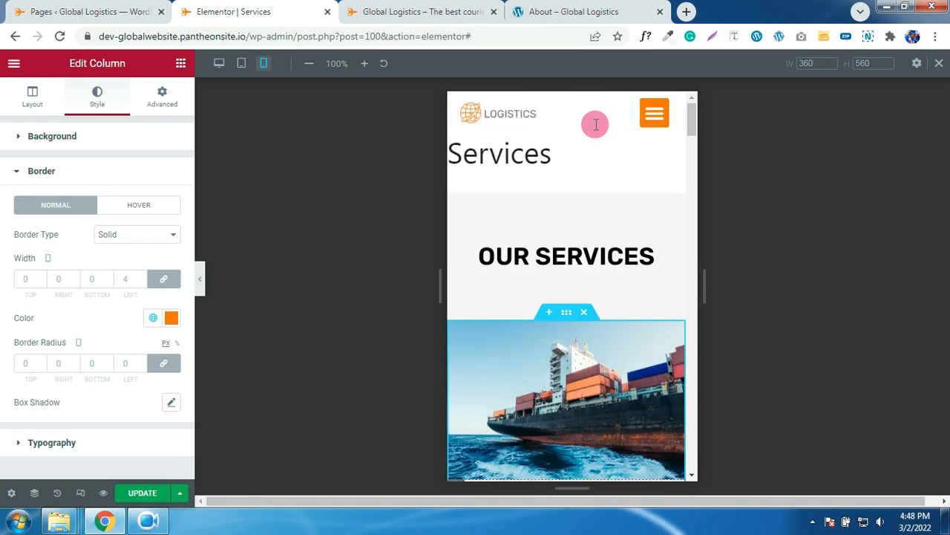
{"action": "scroll", "coordinate": [595, 124], "scroll_direction": "down", "scroll_amount": 10}
{"action": "scroll", "coordinate": [595, 124], "scroll_direction": "down", "scroll_amount": 15}
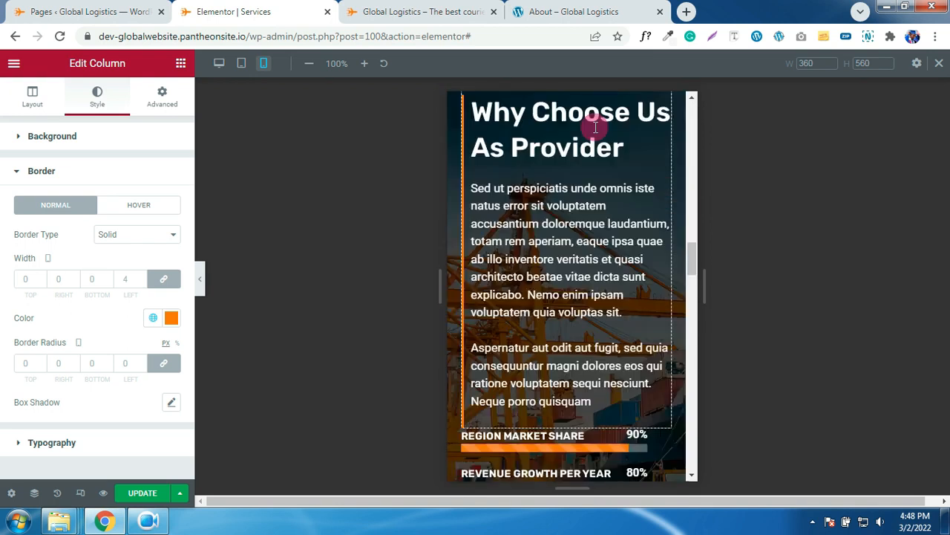
{"action": "scroll", "coordinate": [594, 126], "scroll_direction": "up", "scroll_amount": 3}
{"action": "scroll", "coordinate": [597, 127], "scroll_direction": "down", "scroll_amount": 2}
{"action": "scroll", "coordinate": [596, 126], "scroll_direction": "up", "scroll_amount": 3}
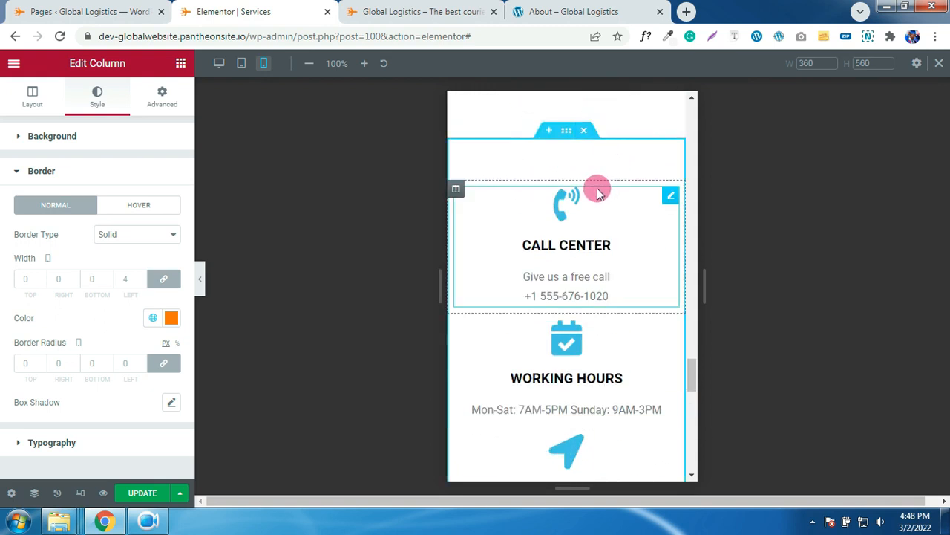
{"action": "scroll", "coordinate": [599, 186], "scroll_direction": "down", "scroll_amount": 8}
{"action": "scroll", "coordinate": [597, 185], "scroll_direction": "up", "scroll_amount": 9}
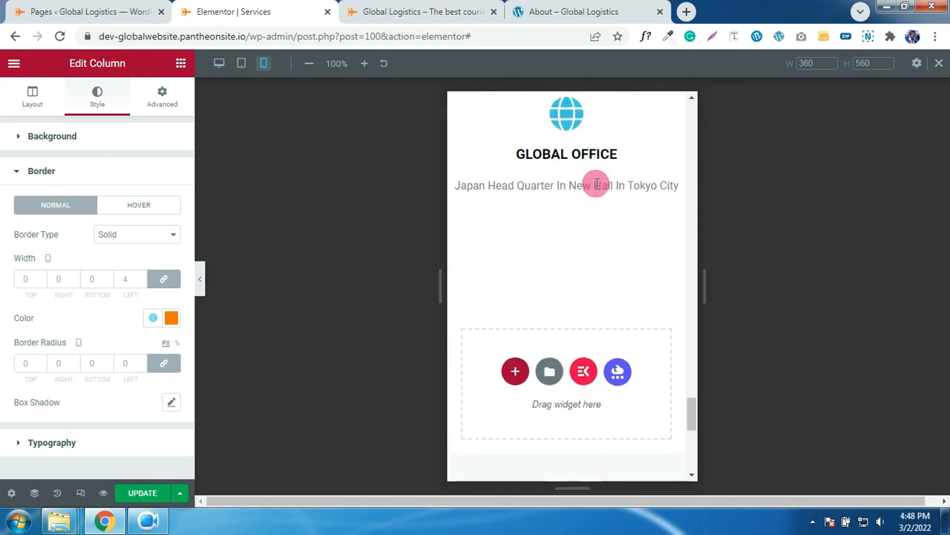
- Set the Call Center icon box's primary icon colour to the global Orange
{"action": "left_click", "coordinate": [568, 273]}
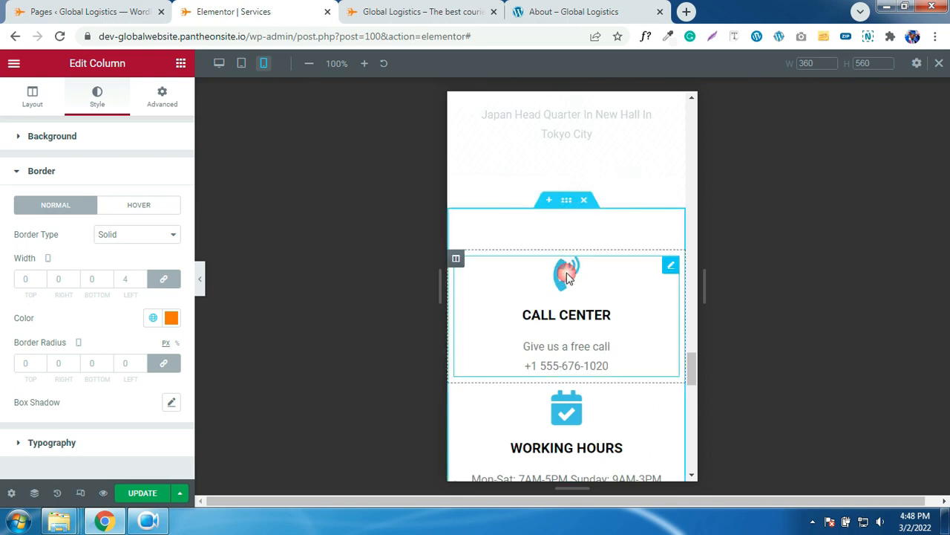
{"action": "left_click", "coordinate": [300, 164]}
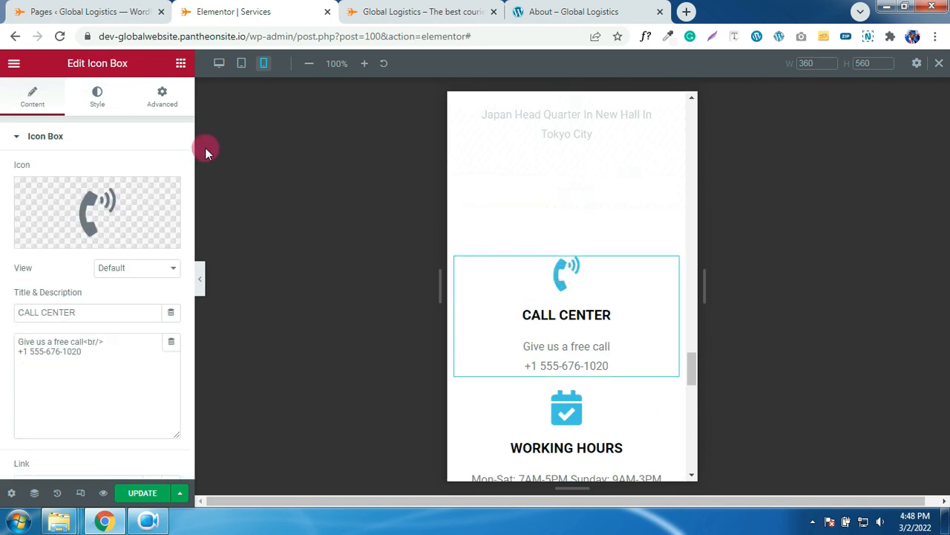
{"action": "left_click", "coordinate": [96, 96]}
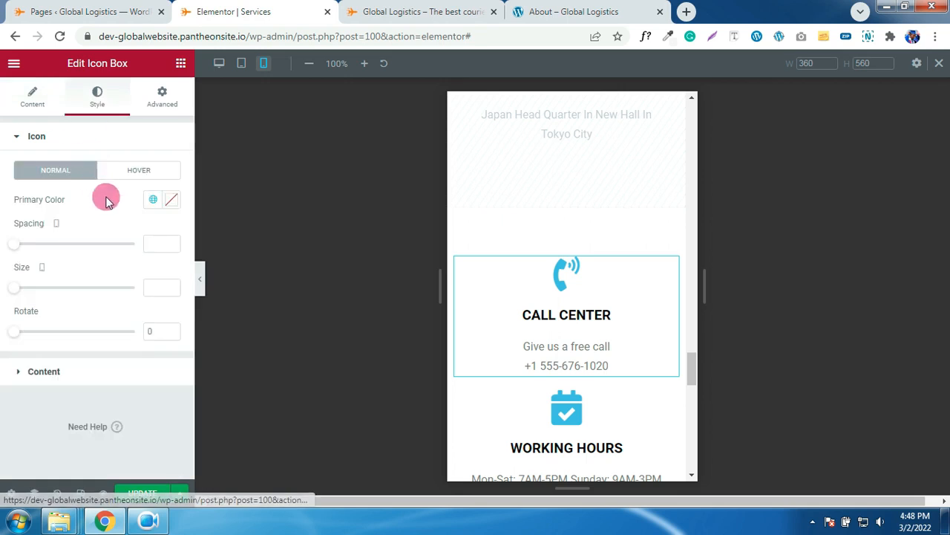
{"action": "left_click", "coordinate": [153, 199]}
{"action": "left_click", "coordinate": [51, 383]}
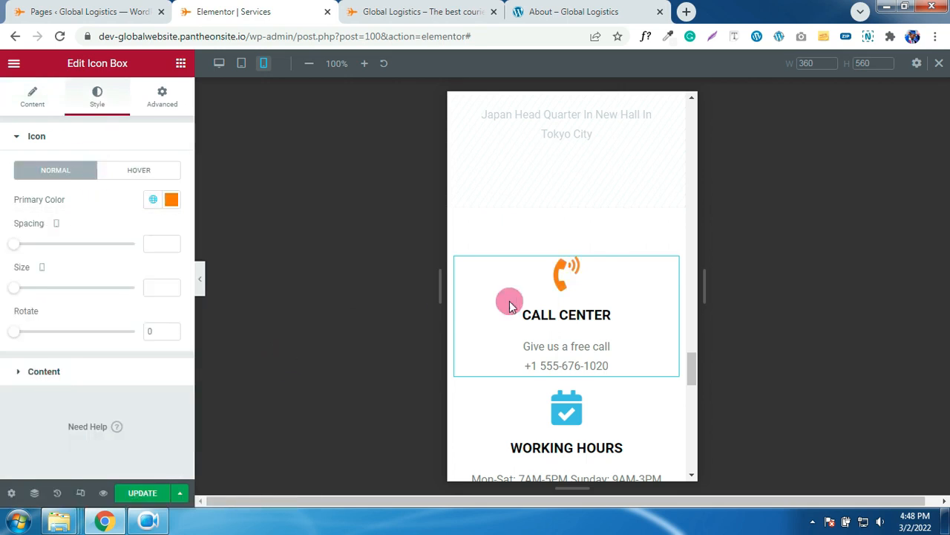
- Copy the Call Center box's style and paste it onto the Working Hours box
{"action": "right_click", "coordinate": [574, 287]}
{"action": "left_click", "coordinate": [609, 344]}
{"action": "scroll", "coordinate": [531, 310], "scroll_direction": "down", "scroll_amount": 3}
{"action": "right_click", "coordinate": [548, 225]}
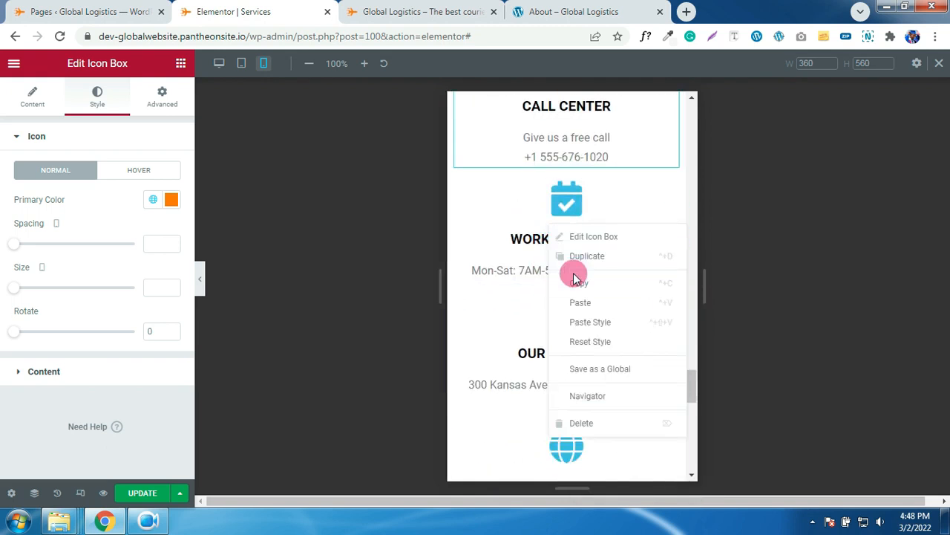
{"action": "left_click", "coordinate": [587, 322]}
- Paste the orange style onto Our Location and Global Office, then return to the Pages list
{"action": "scroll", "coordinate": [524, 286], "scroll_direction": "down", "scroll_amount": 2}
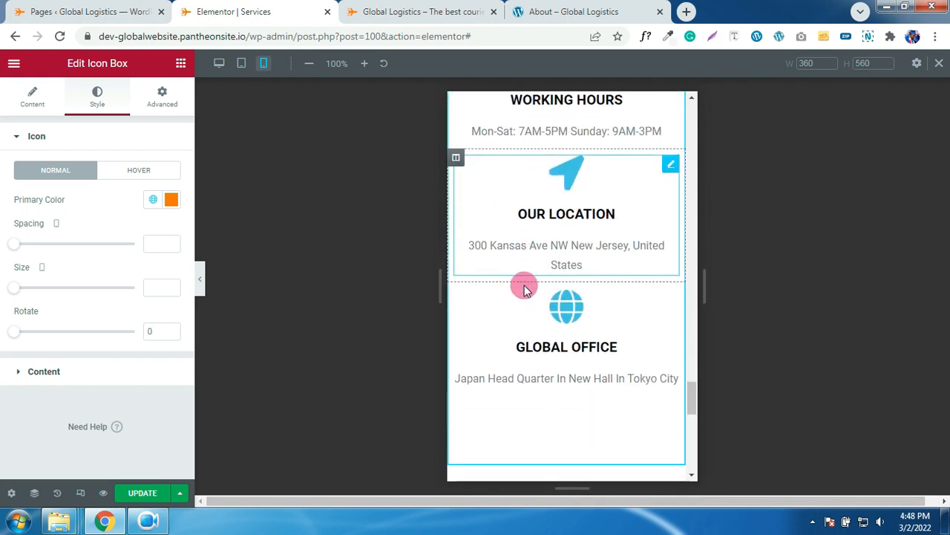
{"action": "right_click", "coordinate": [564, 187]}
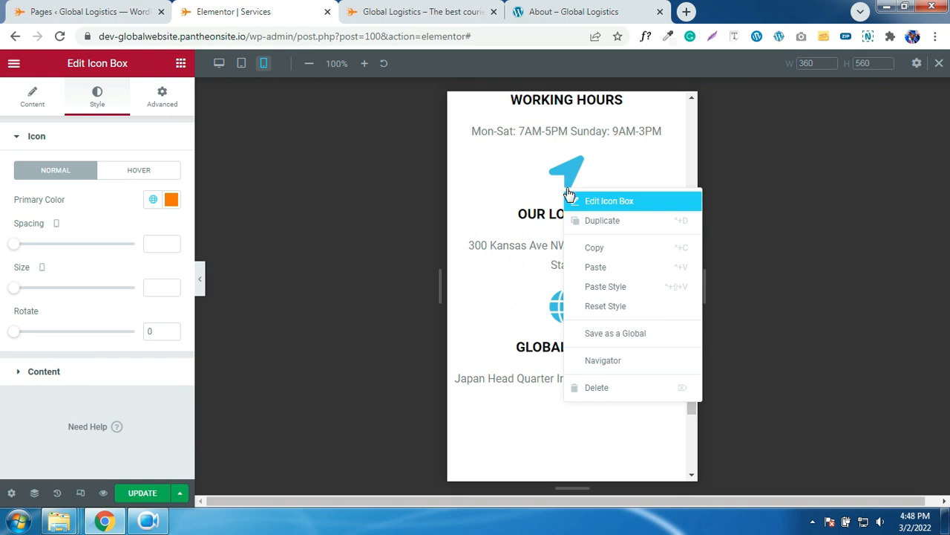
{"action": "left_click", "coordinate": [594, 286]}
{"action": "scroll", "coordinate": [524, 253], "scroll_direction": "down", "scroll_amount": 1}
{"action": "right_click", "coordinate": [532, 250]}
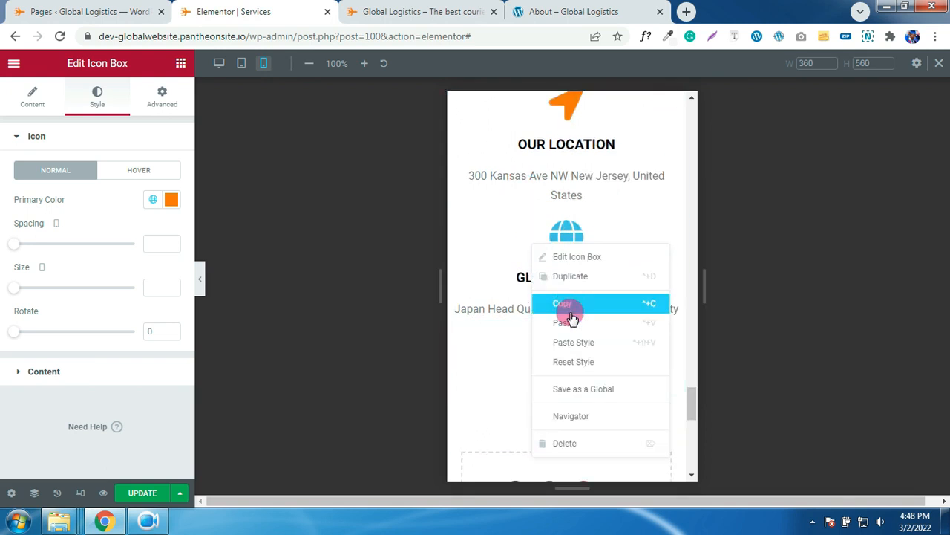
{"action": "left_click", "coordinate": [570, 341]}
{"action": "scroll", "coordinate": [562, 278], "scroll_direction": "down", "scroll_amount": 2}
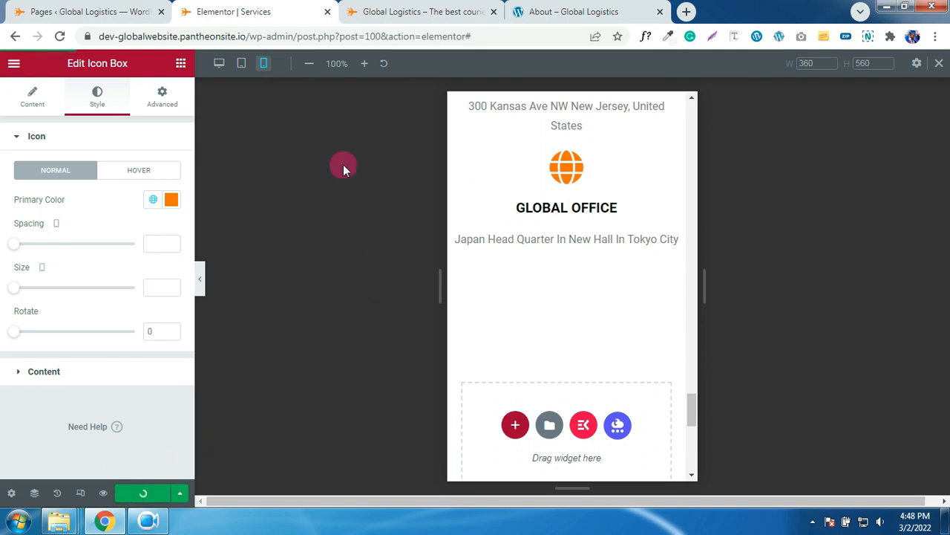
{"action": "left_click", "coordinate": [123, 15]}
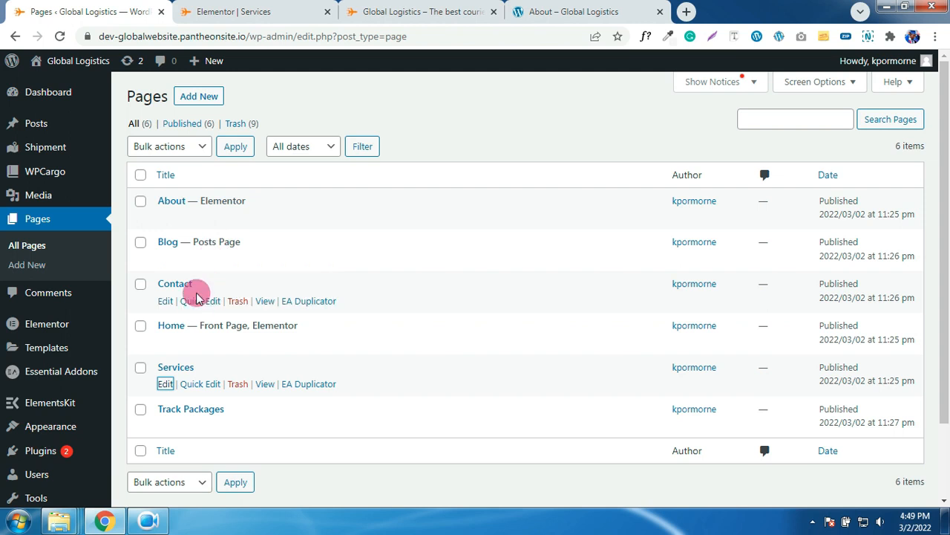
- Check the Services page at desktop width in Elementor, noting the unwanted page title
{"action": "left_click", "coordinate": [165, 384]}
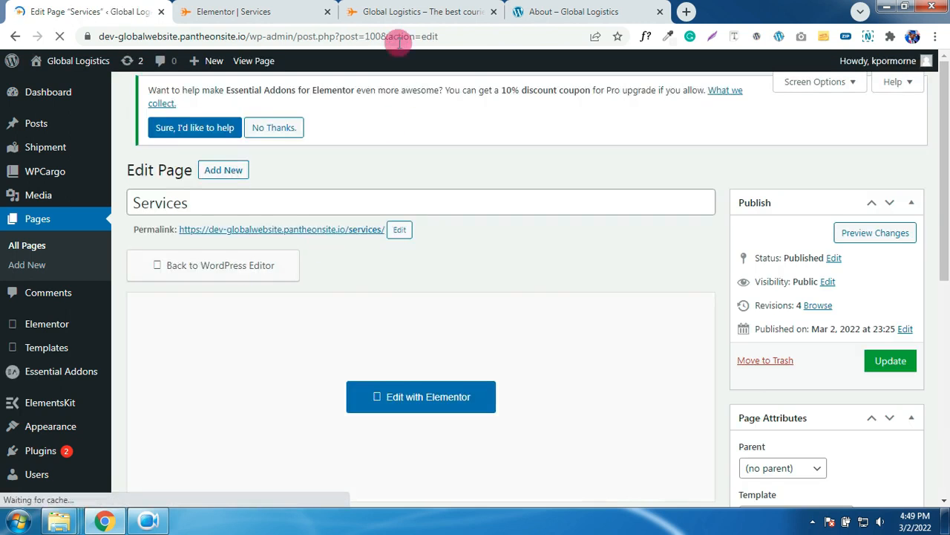
{"action": "left_click", "coordinate": [276, 17]}
{"action": "scroll", "coordinate": [490, 156], "scroll_direction": "up", "scroll_amount": 10}
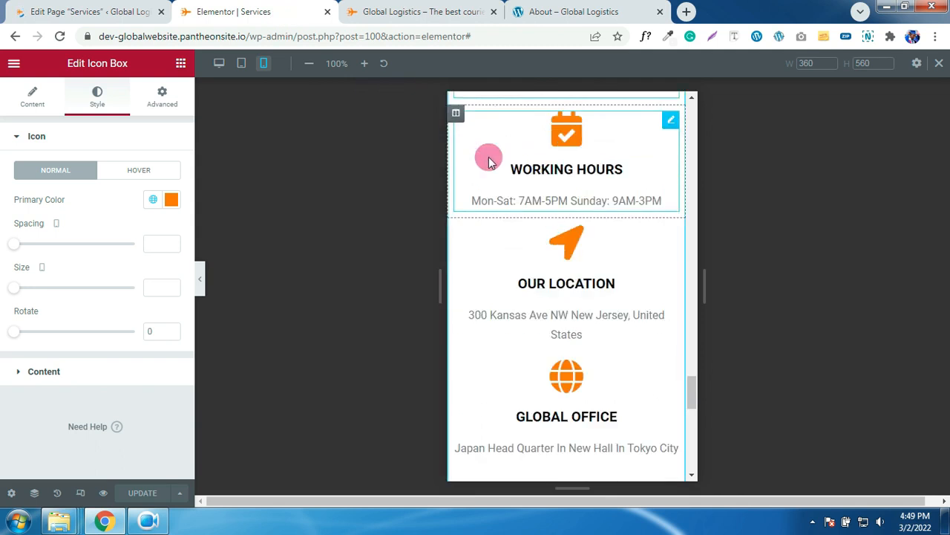
{"action": "left_click", "coordinate": [221, 64]}
{"action": "scroll", "coordinate": [482, 154], "scroll_direction": "down", "scroll_amount": 10}
{"action": "scroll", "coordinate": [482, 154], "scroll_direction": "up", "scroll_amount": 20}
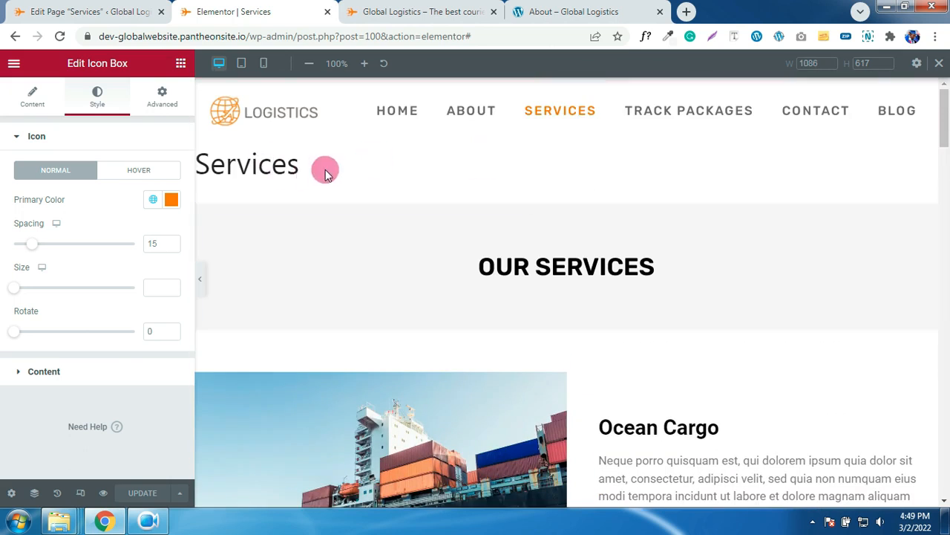
{"action": "left_click_drag", "start_coordinate": [324, 170], "coordinate": [236, 166]}
- Set the Services page template to Elementor Full Width and update the page
{"action": "left_click", "coordinate": [90, 11]}
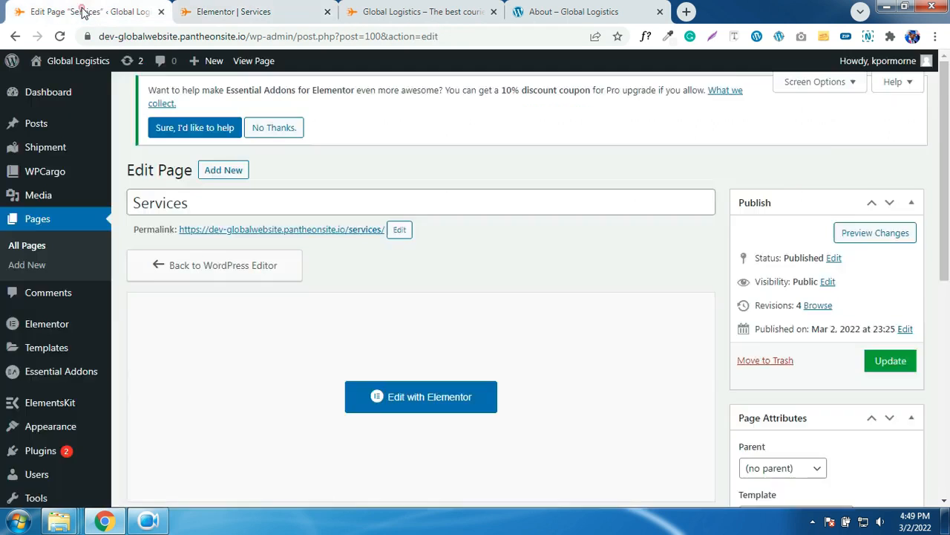
{"action": "scroll", "coordinate": [724, 319], "scroll_direction": "down", "scroll_amount": 1}
{"action": "left_click", "coordinate": [817, 371]}
{"action": "left_click", "coordinate": [790, 419]}
{"action": "left_click", "coordinate": [882, 219]}
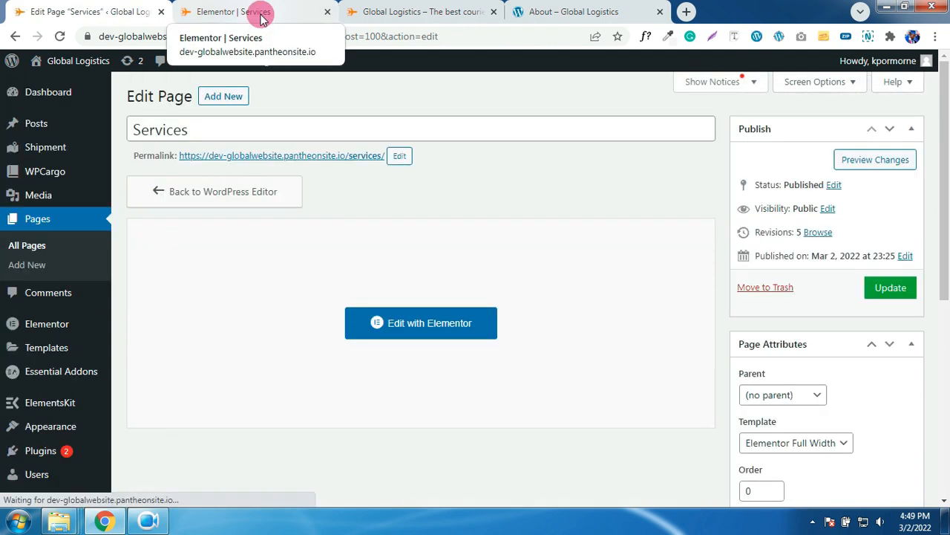
- Reload the Elementor Services editor to confirm the template change, then close it
{"action": "left_click", "coordinate": [262, 17]}
{"action": "left_click", "coordinate": [61, 39]}
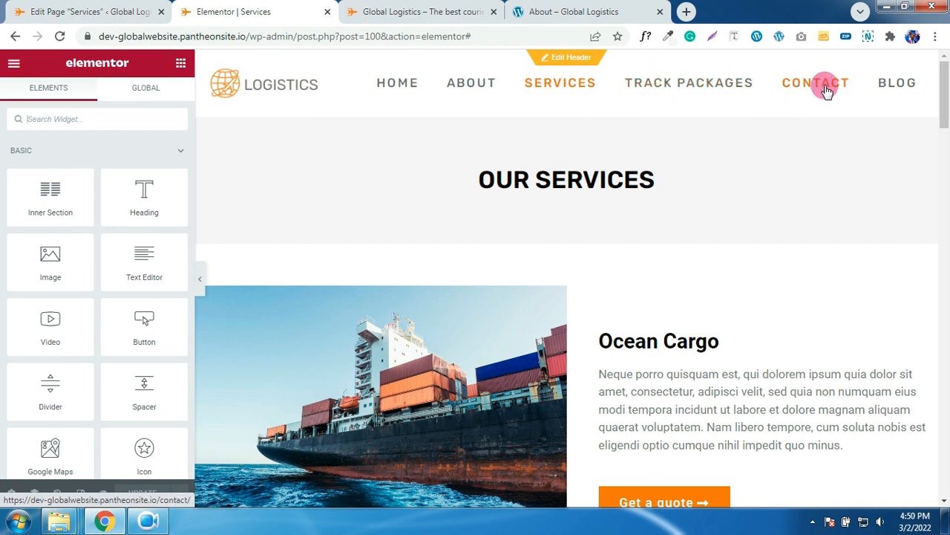
{"action": "left_click", "coordinate": [328, 13]}
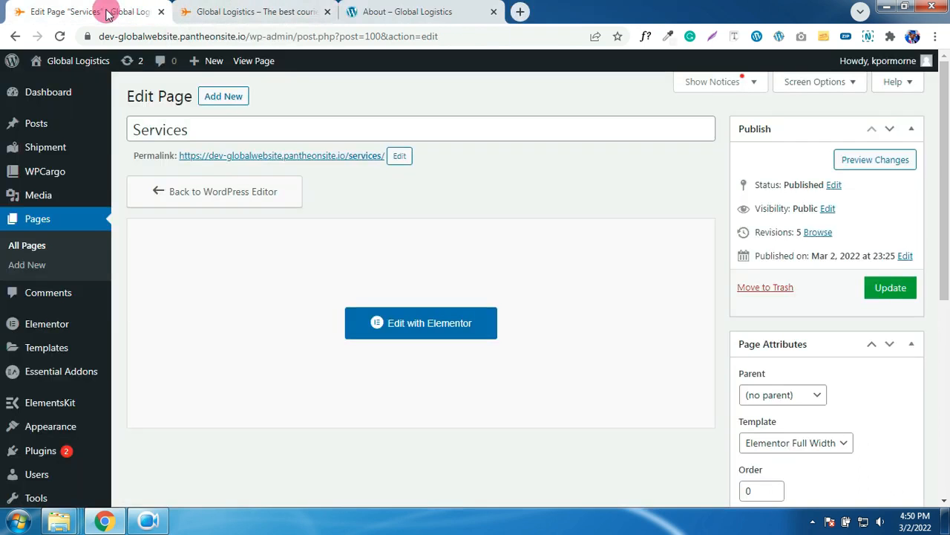
- From All Pages, open the Contact page's editor in a new tab
{"action": "left_click", "coordinate": [24, 250]}
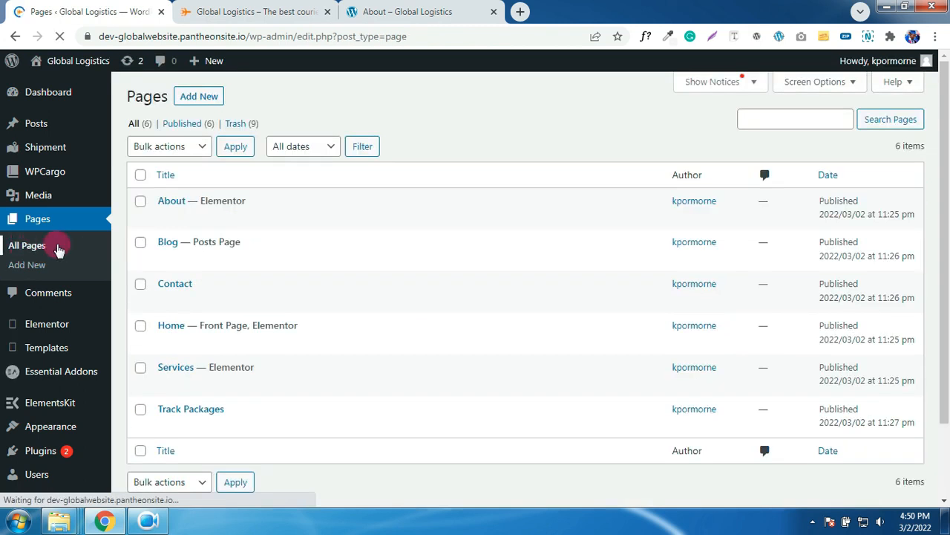
{"action": "mouse_move", "coordinate": [145, 285]}
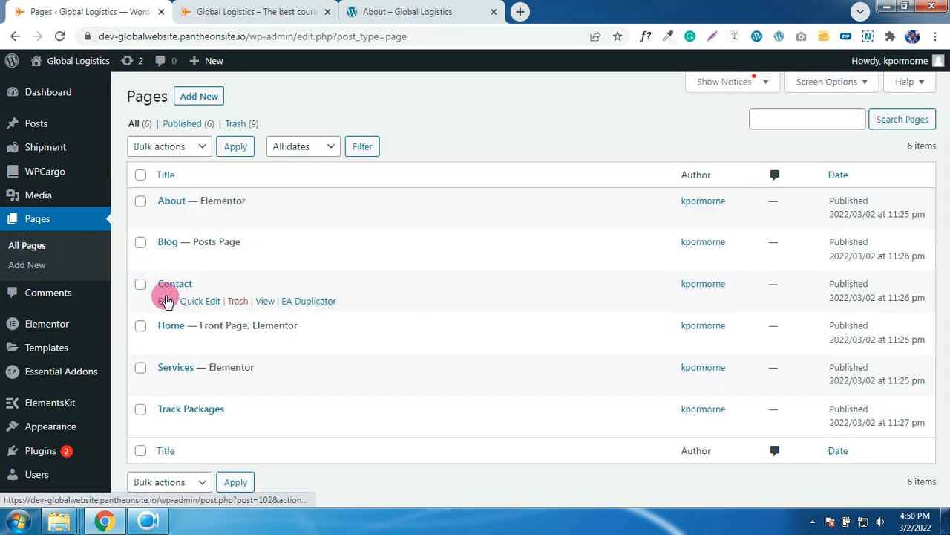
{"action": "left_click", "coordinate": [165, 301], "text": "ctrl"}
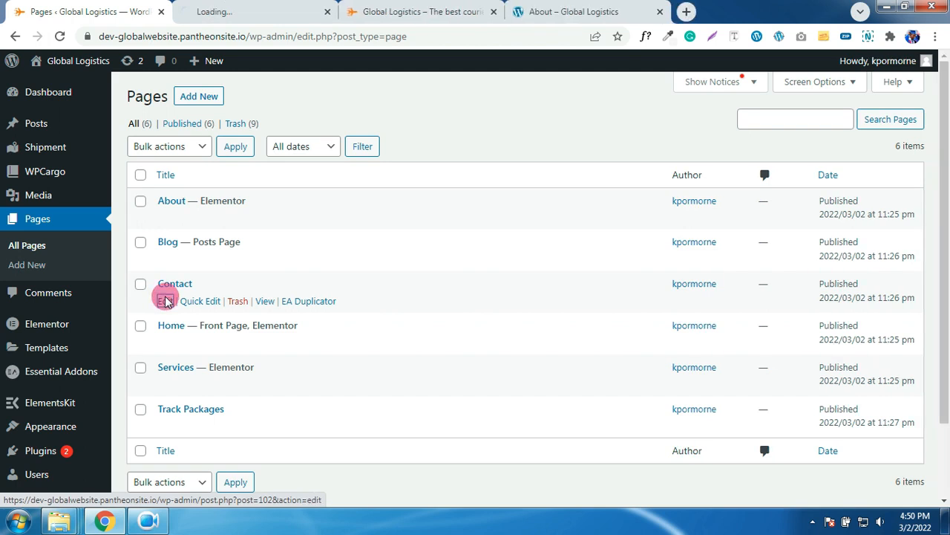
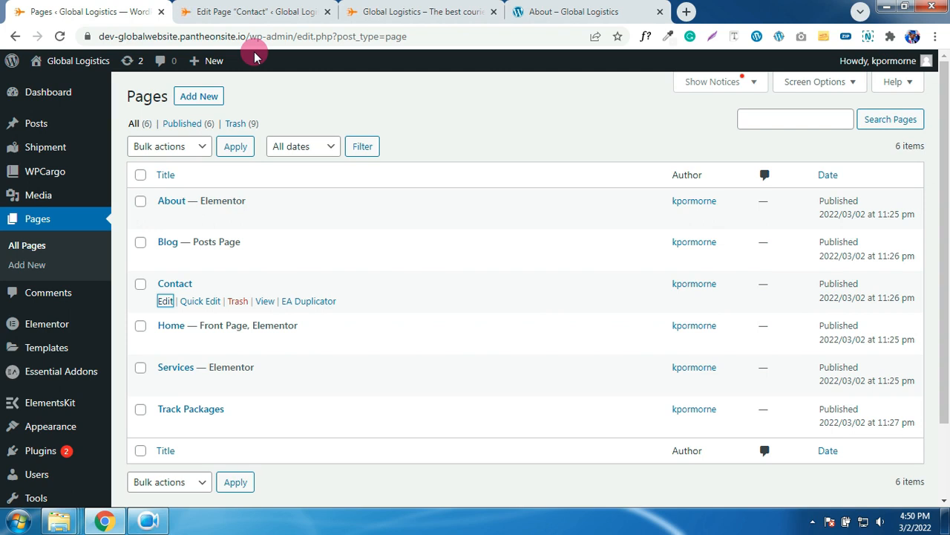
- Give the Contact page No Sidebars and a Full Width content container, then update it
{"action": "left_click", "coordinate": [256, 12]}
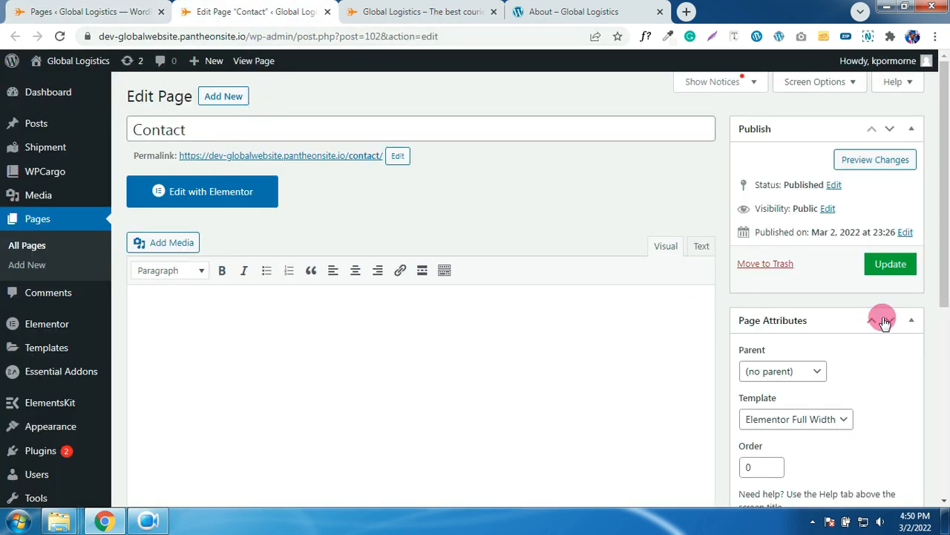
{"action": "scroll", "coordinate": [861, 335], "scroll_direction": "down", "scroll_amount": 3}
{"action": "scroll", "coordinate": [861, 335], "scroll_direction": "down", "scroll_amount": 1}
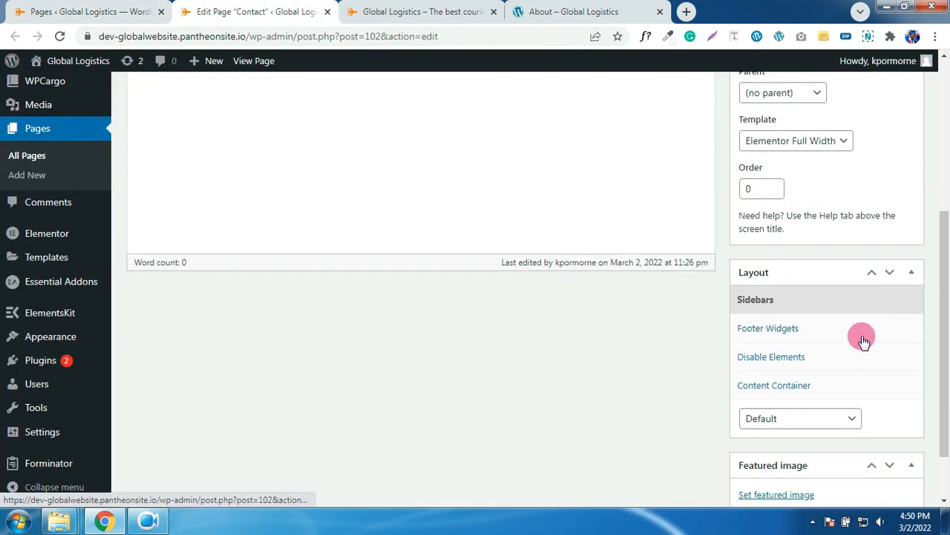
{"action": "left_click", "coordinate": [846, 410]}
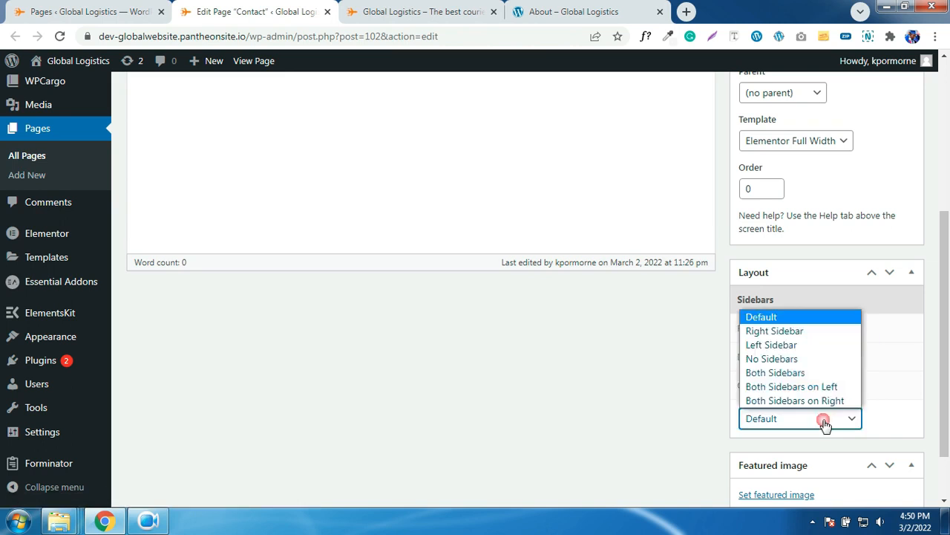
{"action": "left_click", "coordinate": [775, 357]}
{"action": "left_click", "coordinate": [780, 384]}
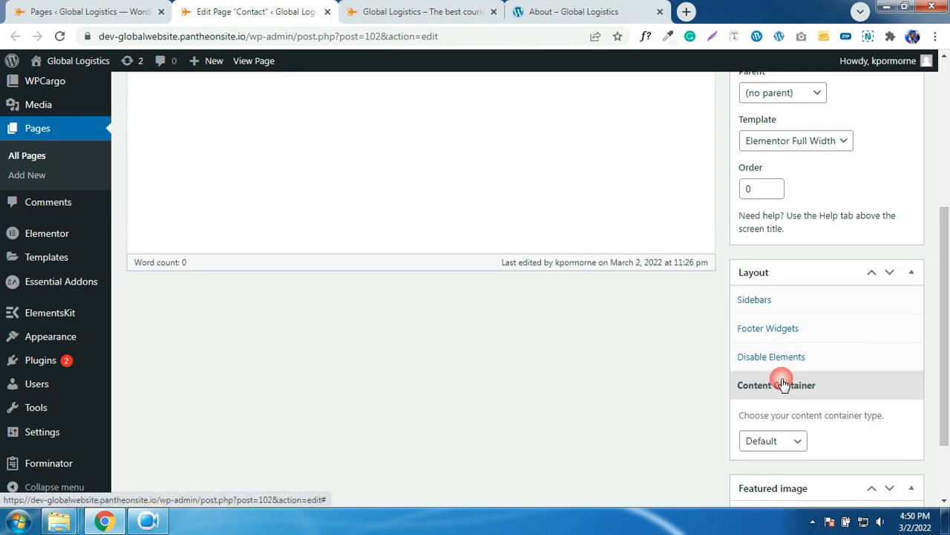
{"action": "left_click", "coordinate": [772, 441]}
{"action": "left_click", "coordinate": [780, 472]}
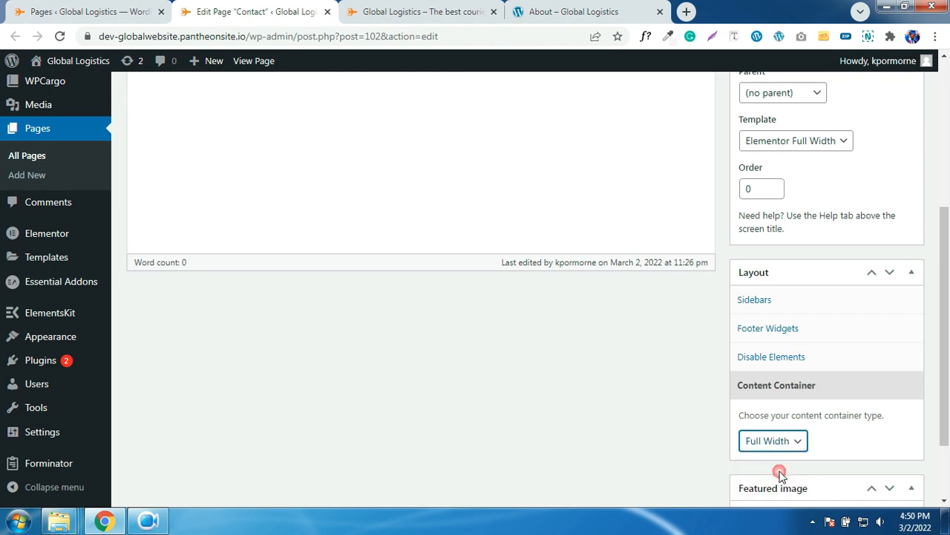
{"action": "scroll", "coordinate": [795, 342], "scroll_direction": "up", "scroll_amount": 4}
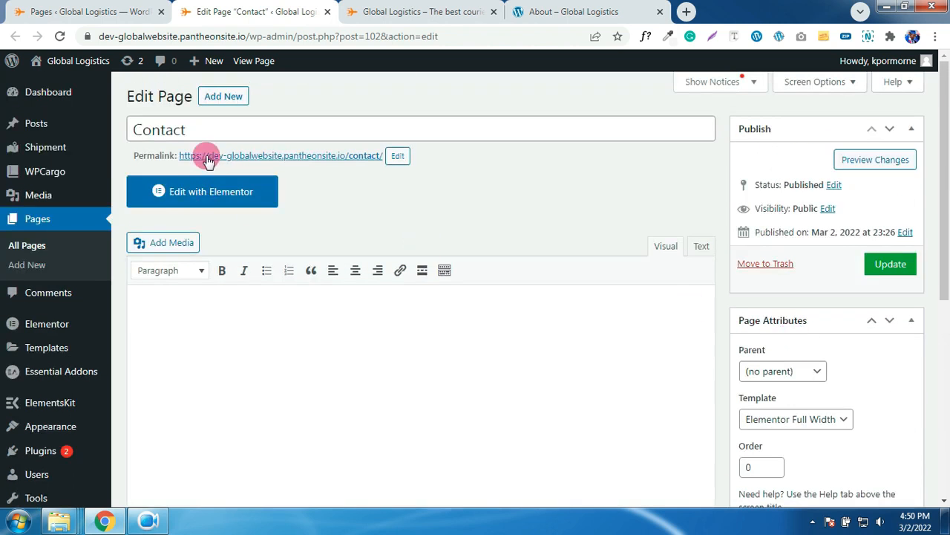
{"action": "left_click", "coordinate": [877, 268]}
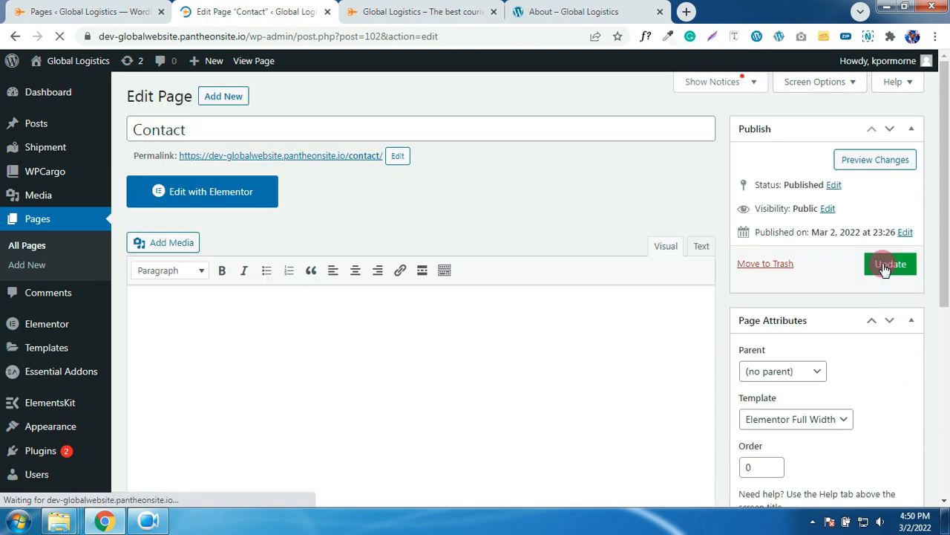
{"action": "left_click", "coordinate": [884, 268]}
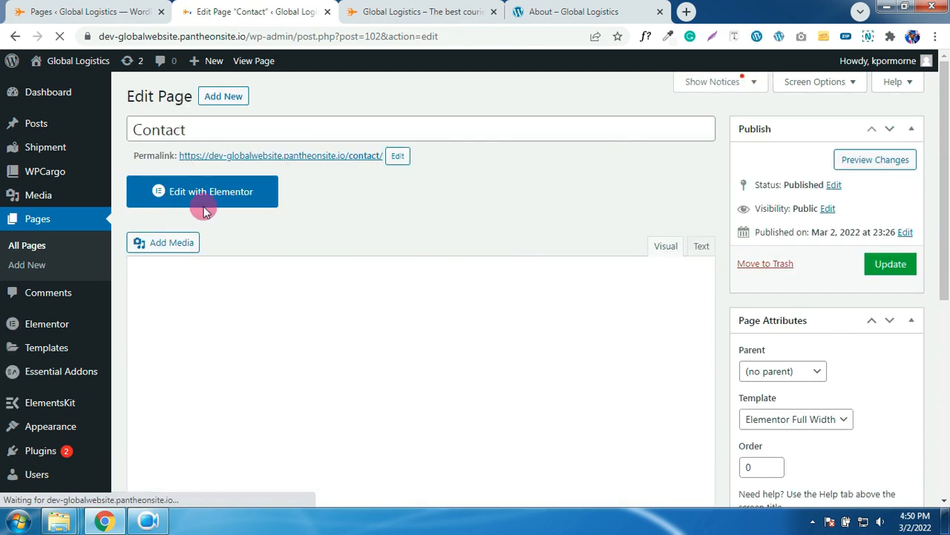
- In Elementor's template library, import the Contact.json template file
{"action": "left_click", "coordinate": [188, 196]}
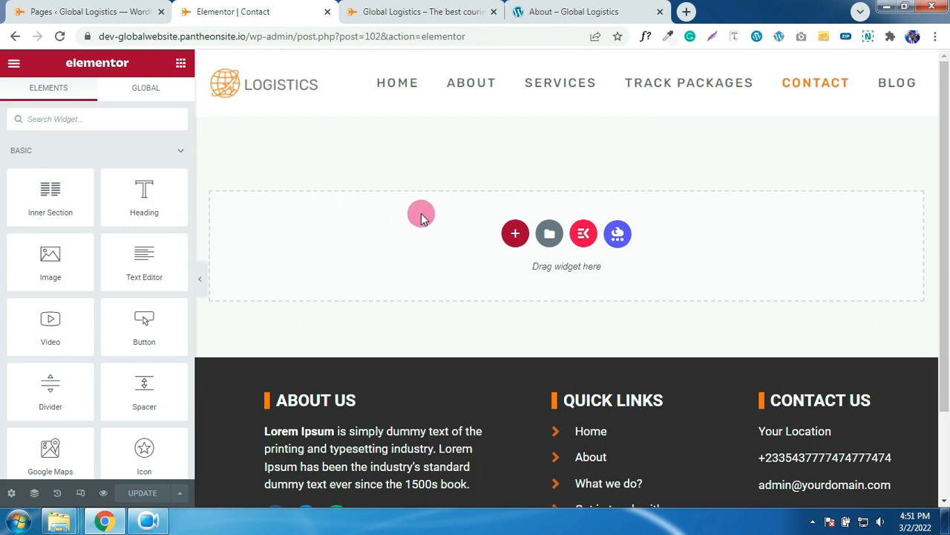
{"action": "left_click", "coordinate": [550, 233]}
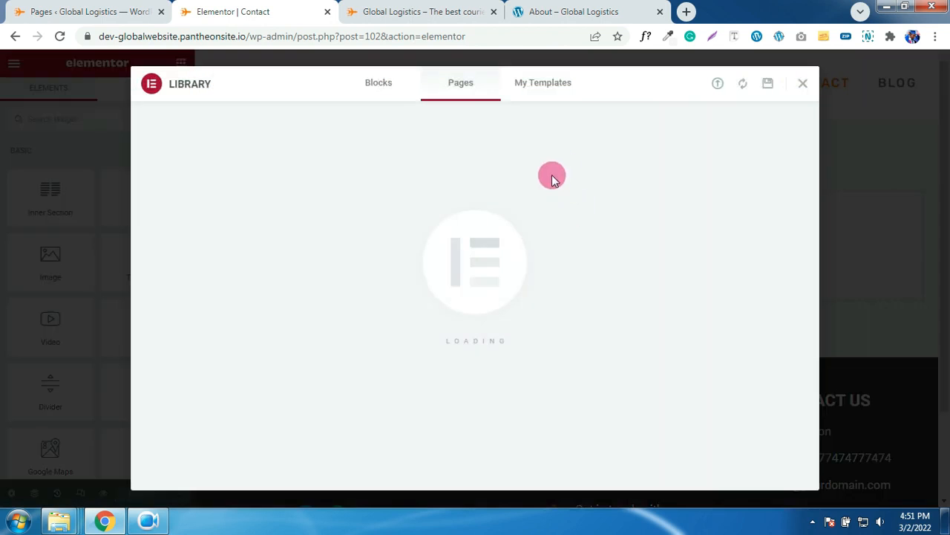
{"action": "left_click", "coordinate": [720, 85]}
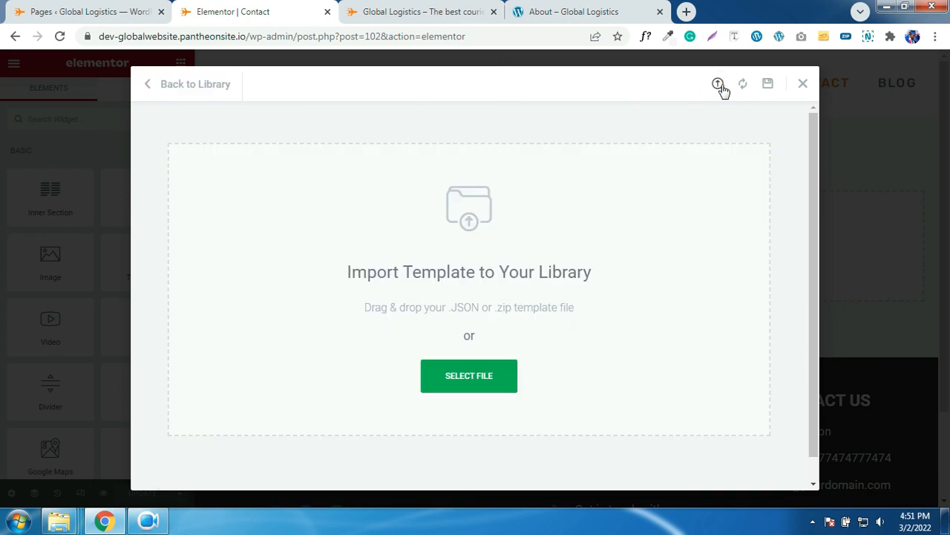
{"action": "left_click", "coordinate": [490, 375]}
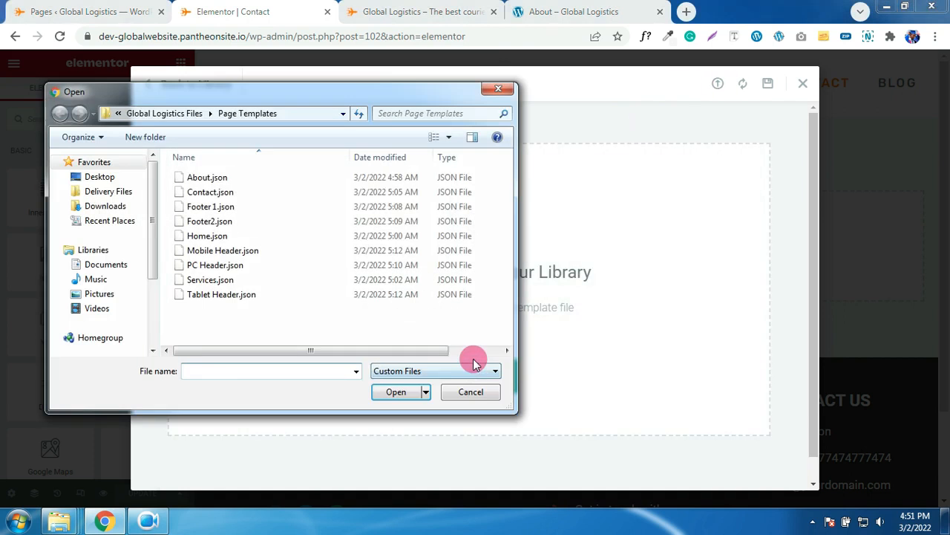
{"action": "left_click", "coordinate": [201, 195]}
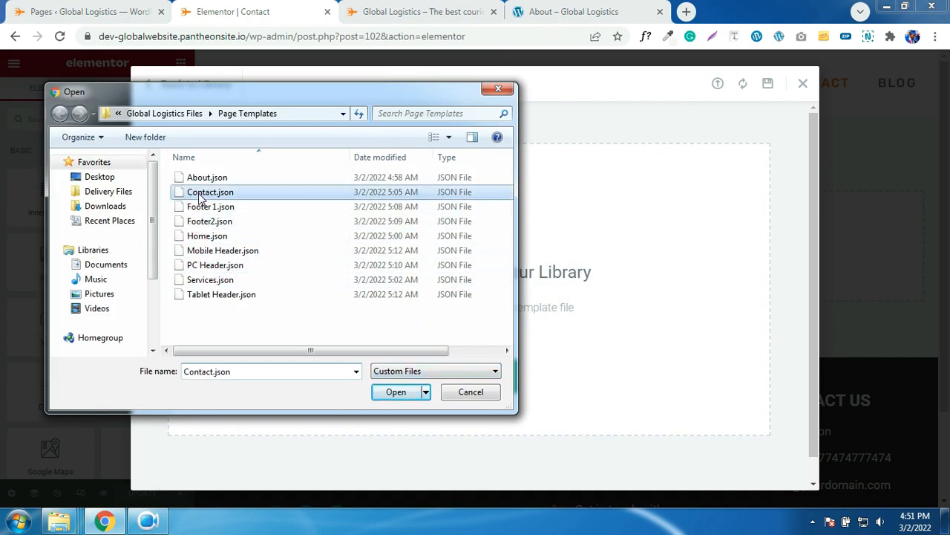
{"action": "double_click", "coordinate": [200, 195]}
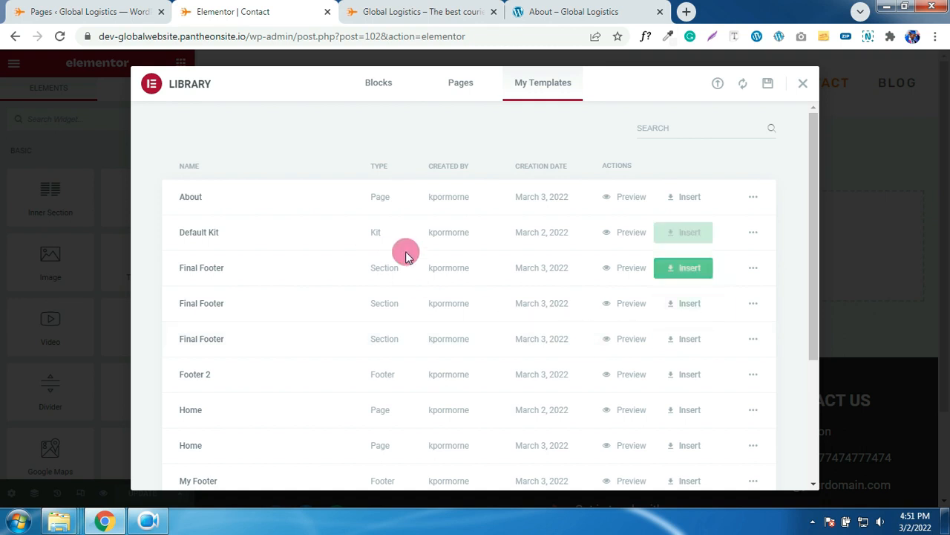
- Insert the imported Contact template into the page, including its document settings
{"action": "scroll", "coordinate": [522, 338], "scroll_direction": "down", "scroll_amount": 1}
{"action": "scroll", "coordinate": [522, 338], "scroll_direction": "down", "scroll_amount": 2}
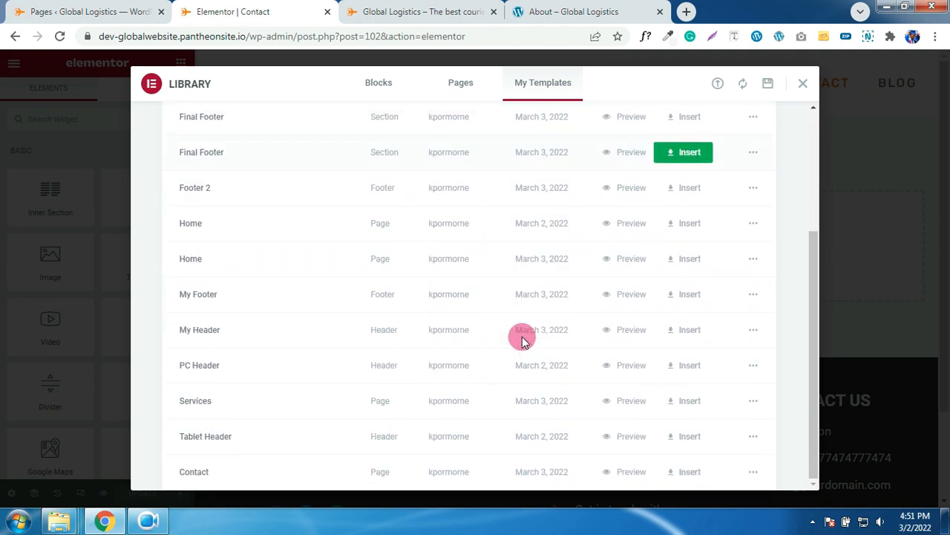
{"action": "left_click", "coordinate": [693, 476]}
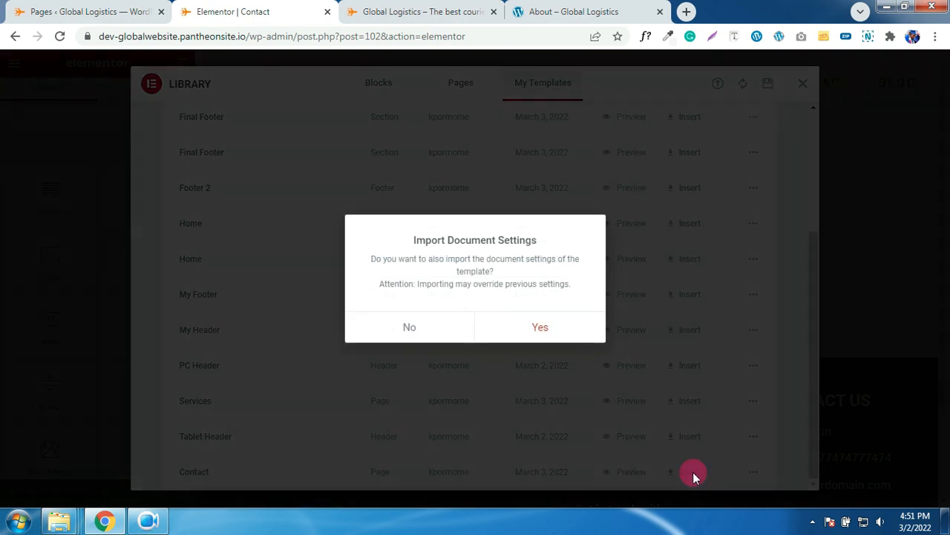
{"action": "left_click", "coordinate": [552, 337]}
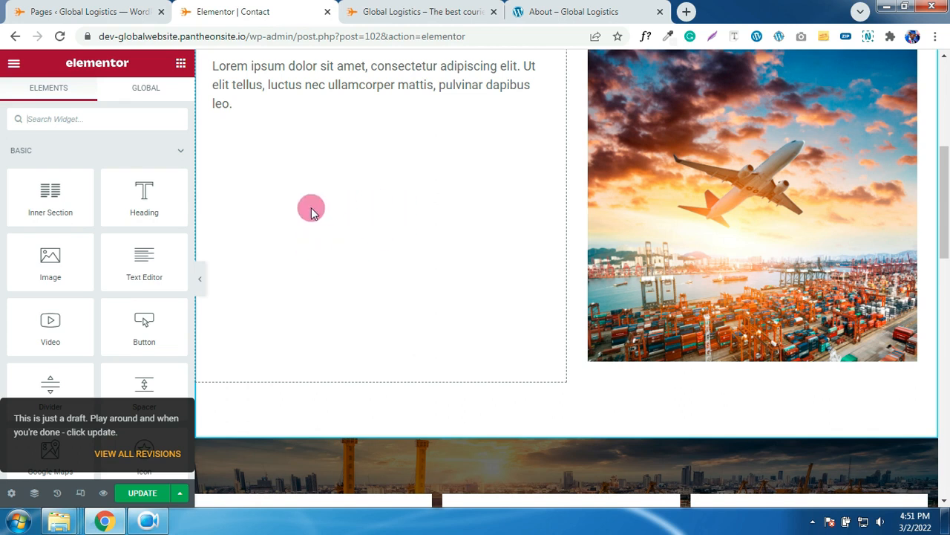
- Set the Our Locations icon box's primary icon colour to the global ORANGE
{"action": "scroll", "coordinate": [405, 256], "scroll_direction": "down", "scroll_amount": 1}
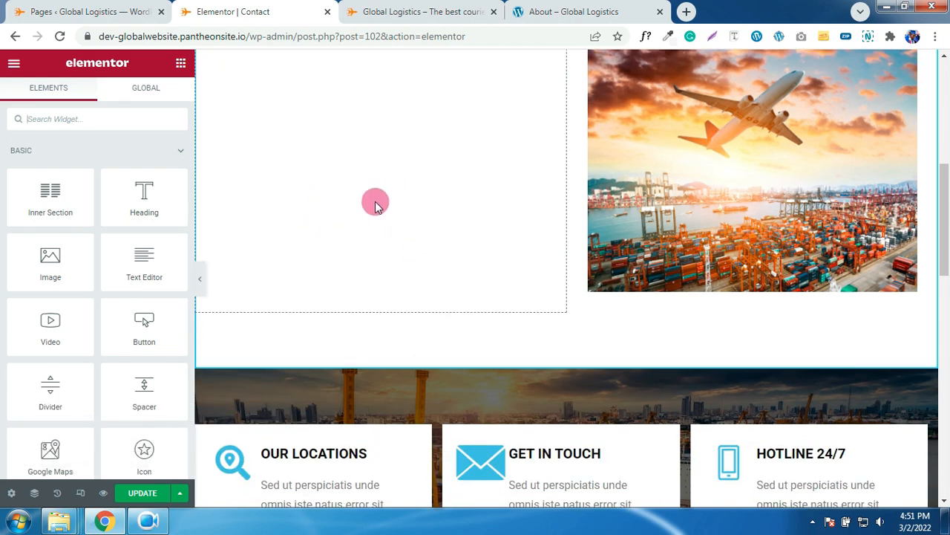
{"action": "scroll", "coordinate": [390, 267], "scroll_direction": "up", "scroll_amount": 2}
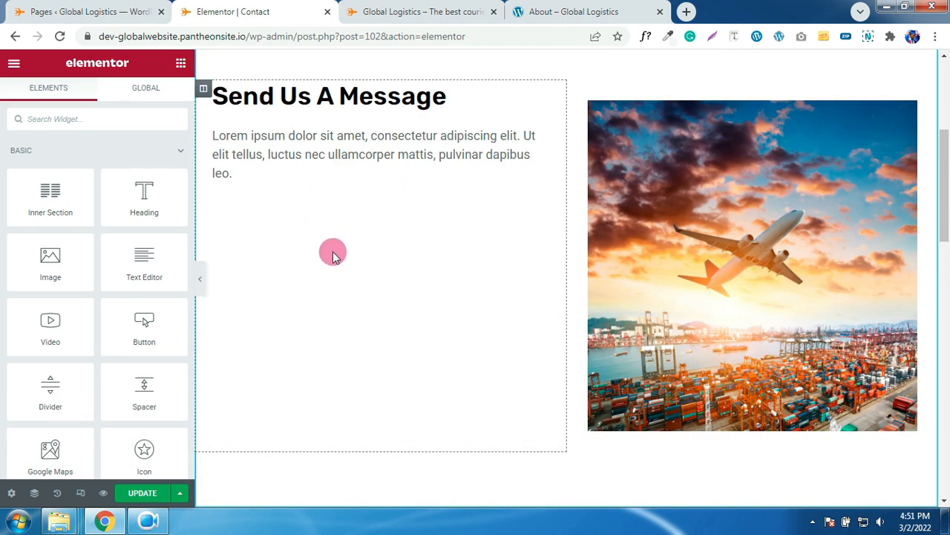
{"action": "scroll", "coordinate": [347, 277], "scroll_direction": "down", "scroll_amount": 3}
{"action": "scroll", "coordinate": [458, 278], "scroll_direction": "down", "scroll_amount": 2}
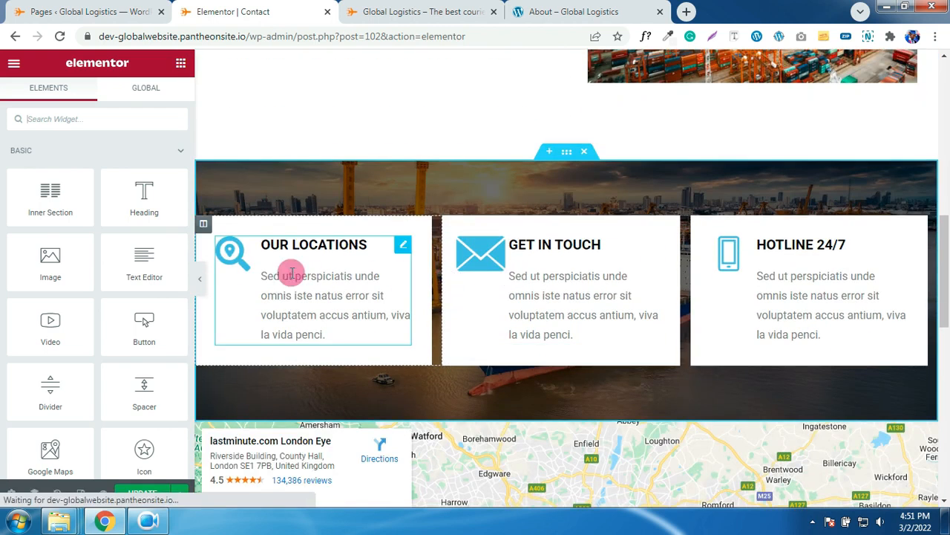
{"action": "left_click", "coordinate": [234, 258]}
{"action": "left_click", "coordinate": [89, 114]}
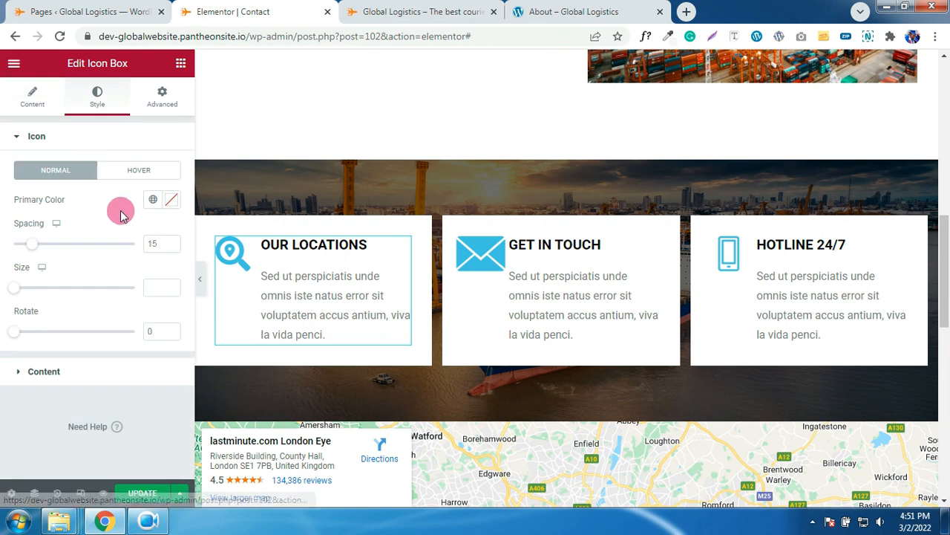
{"action": "left_click", "coordinate": [153, 197]}
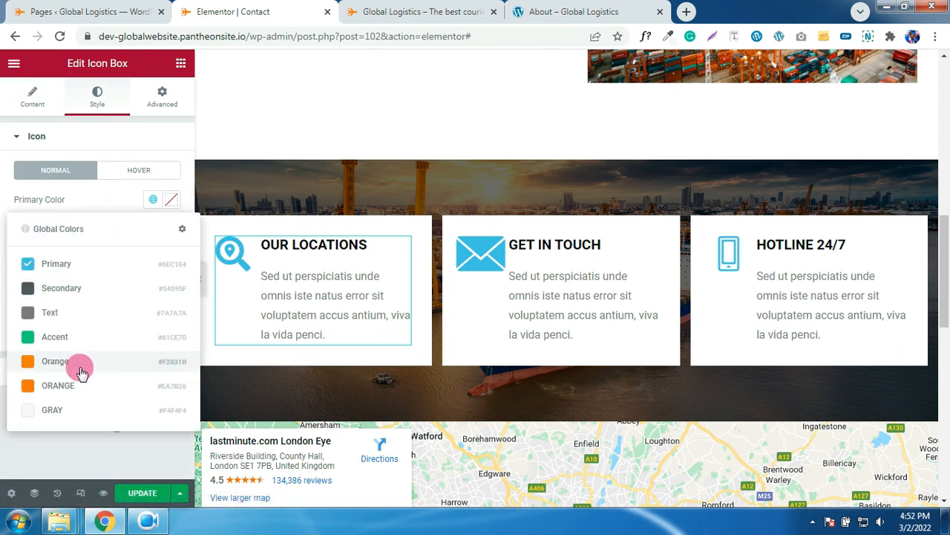
{"action": "left_click", "coordinate": [68, 386]}
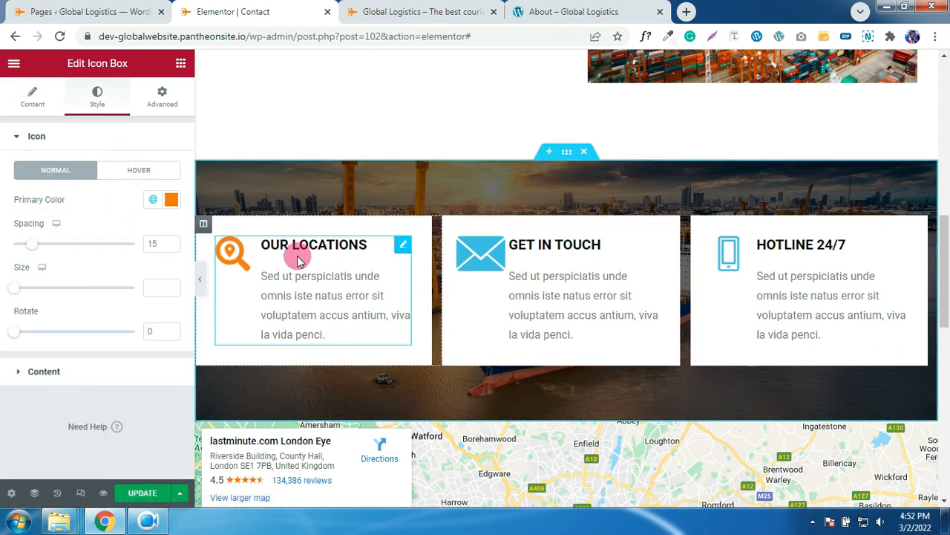
- Copy the Our Locations style and paste it onto the Get in Touch and Hotline 24/7 boxes
{"action": "right_click", "coordinate": [240, 256]}
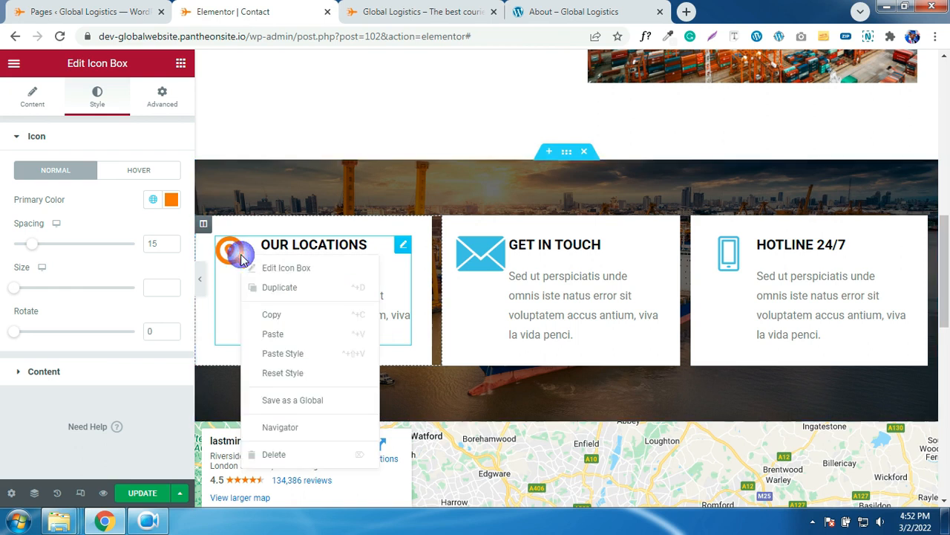
{"action": "left_click", "coordinate": [272, 314]}
{"action": "right_click", "coordinate": [471, 264]}
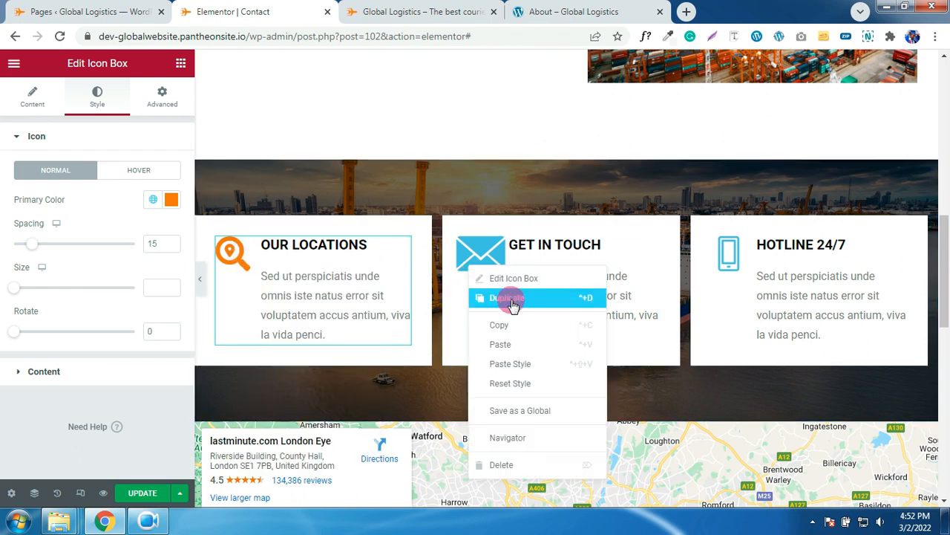
{"action": "left_click", "coordinate": [510, 364]}
{"action": "right_click", "coordinate": [776, 285]}
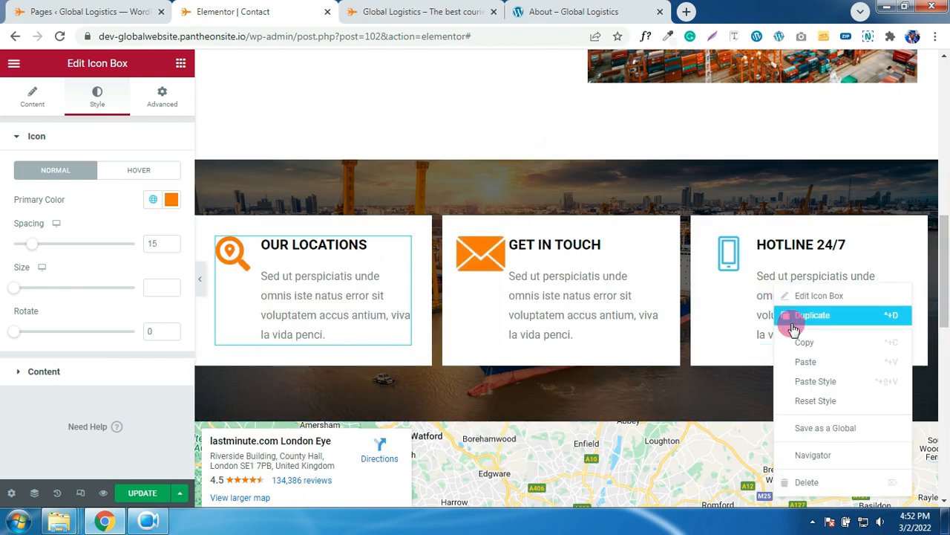
{"action": "left_click", "coordinate": [807, 384]}
{"action": "scroll", "coordinate": [738, 330], "scroll_direction": "down", "scroll_amount": 5}
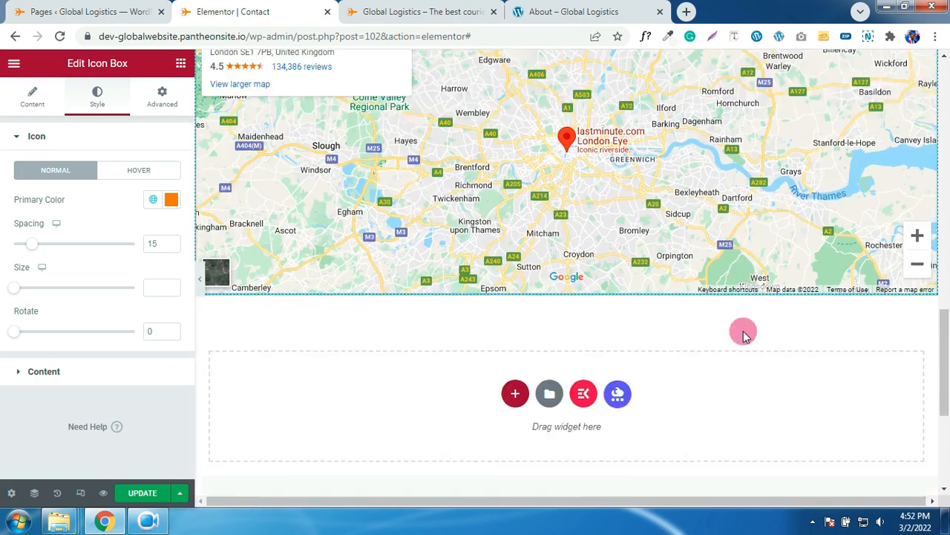
{"action": "scroll", "coordinate": [743, 331], "scroll_direction": "up", "scroll_amount": 10}
{"action": "scroll", "coordinate": [425, 341], "scroll_direction": "down", "scroll_amount": 3}
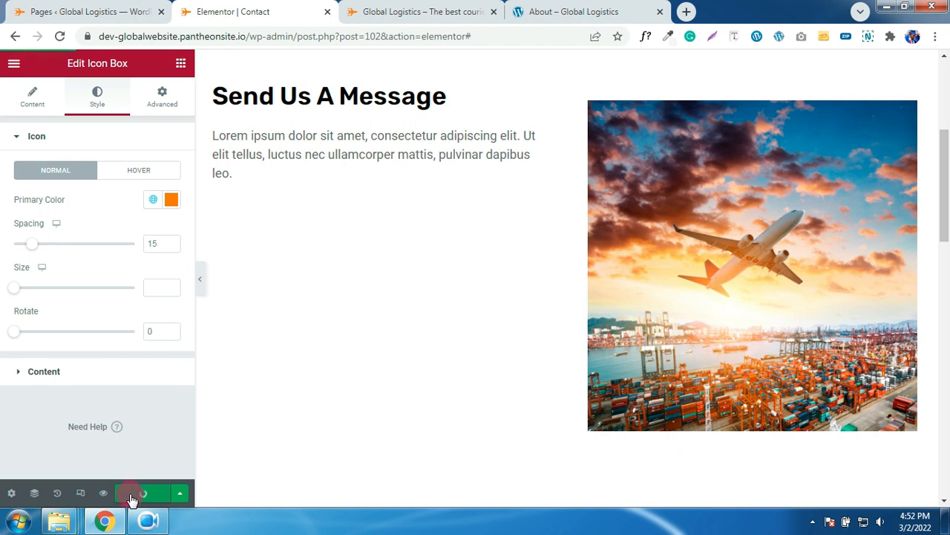
- Preview the Contact page at tablet width and inspect its layout
{"action": "left_click", "coordinate": [81, 493]}
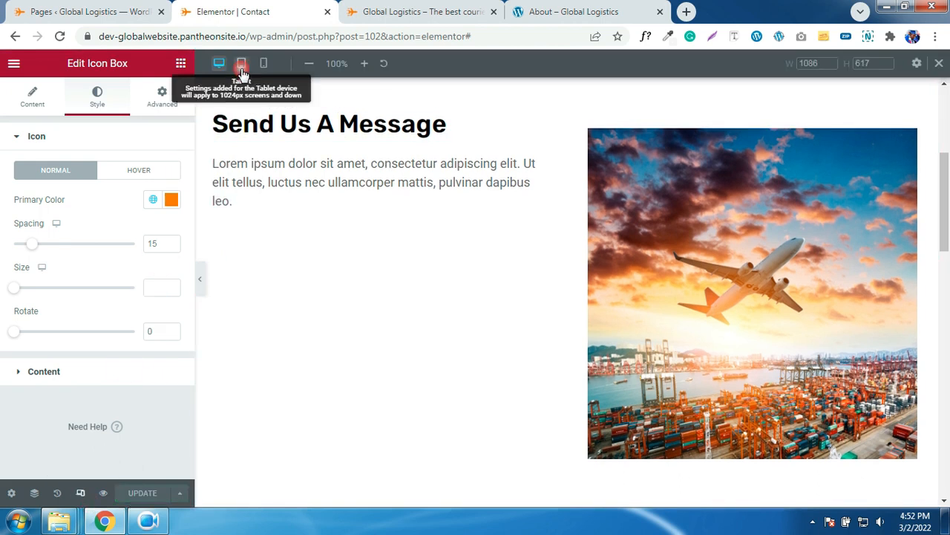
{"action": "left_click", "coordinate": [242, 68]}
{"action": "scroll", "coordinate": [518, 234], "scroll_direction": "down", "scroll_amount": 6}
{"action": "scroll", "coordinate": [519, 234], "scroll_direction": "down", "scroll_amount": 2}
{"action": "scroll", "coordinate": [518, 235], "scroll_direction": "up", "scroll_amount": 2}
{"action": "scroll", "coordinate": [518, 235], "scroll_direction": "down", "scroll_amount": 5}
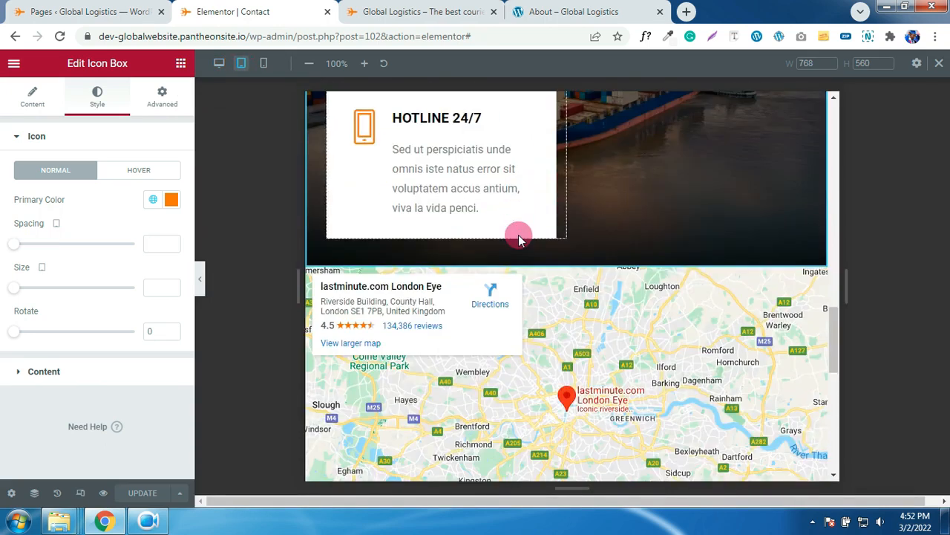
{"action": "scroll", "coordinate": [519, 240], "scroll_direction": "down", "scroll_amount": 5}
{"action": "scroll", "coordinate": [519, 239], "scroll_direction": "up", "scroll_amount": 10}
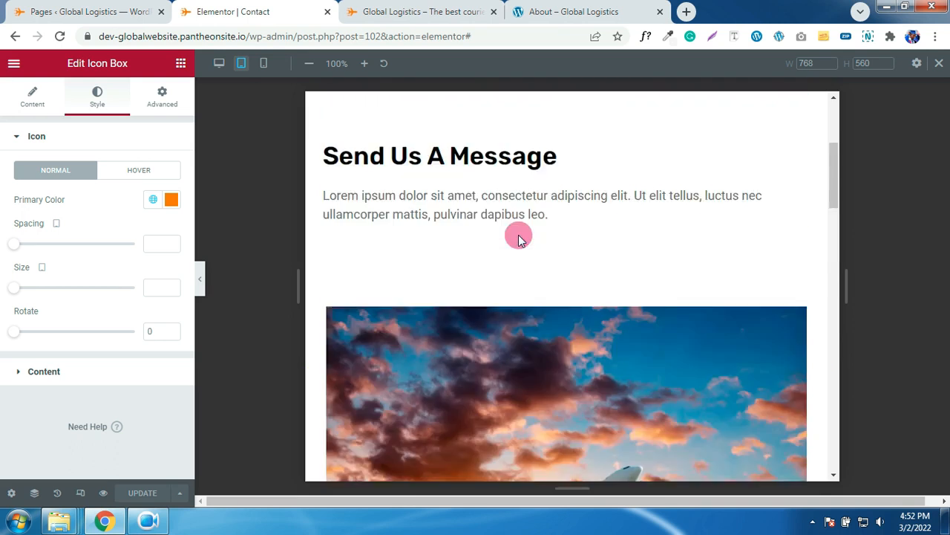
{"action": "scroll", "coordinate": [518, 239], "scroll_direction": "up", "scroll_amount": 3}
{"action": "left_click_drag", "start_coordinate": [393, 160], "coordinate": [333, 160]}
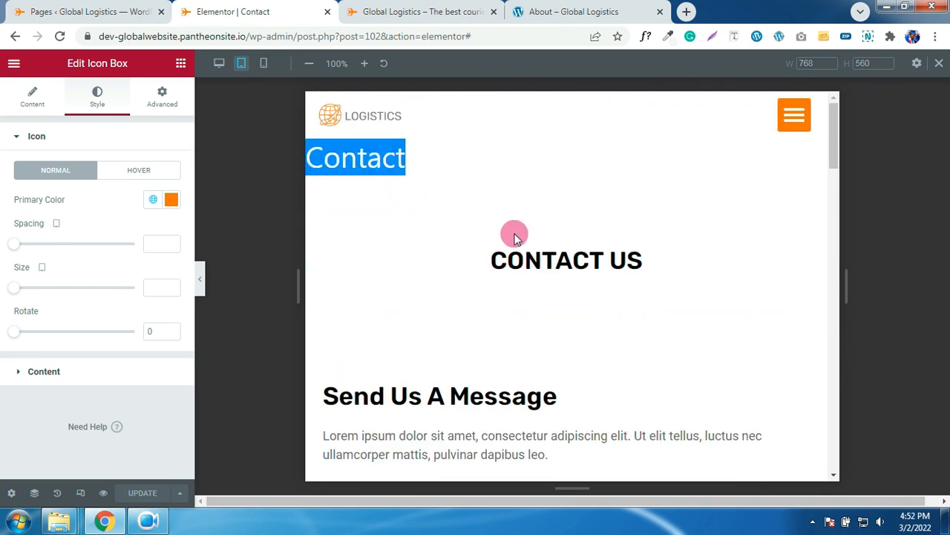
{"action": "left_click_drag", "start_coordinate": [498, 225], "coordinate": [508, 232]}
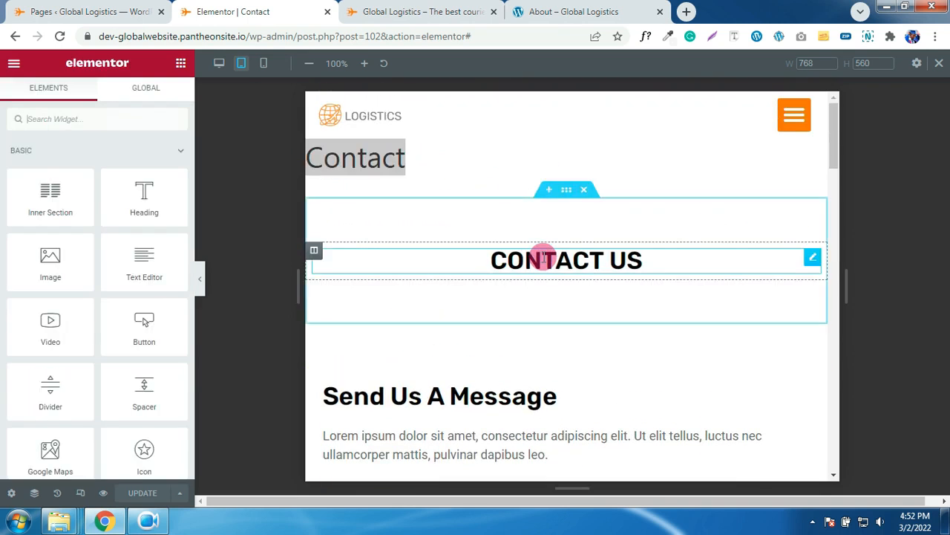
- Give the CONTACT US section the GRAY global background colour and save the page
{"action": "left_click", "coordinate": [565, 192]}
{"action": "left_click", "coordinate": [97, 101]}
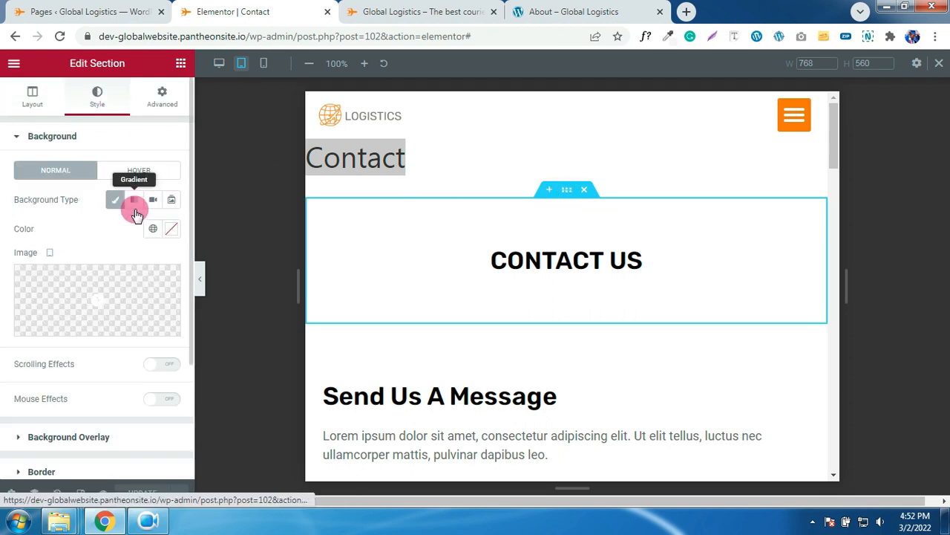
{"action": "left_click", "coordinate": [153, 230]}
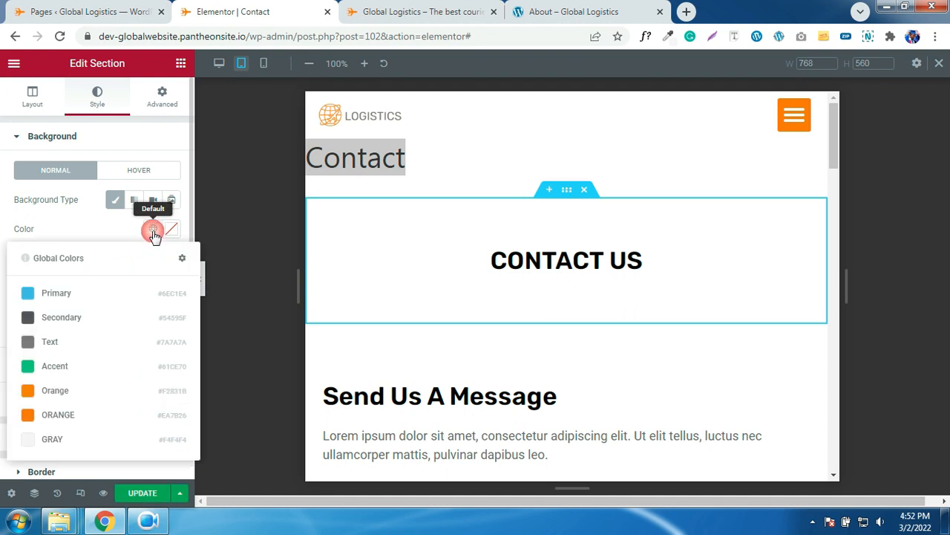
{"action": "left_click", "coordinate": [66, 438]}
{"action": "scroll", "coordinate": [489, 312], "scroll_direction": "down", "scroll_amount": 3}
{"action": "scroll", "coordinate": [490, 311], "scroll_direction": "down", "scroll_amount": 10}
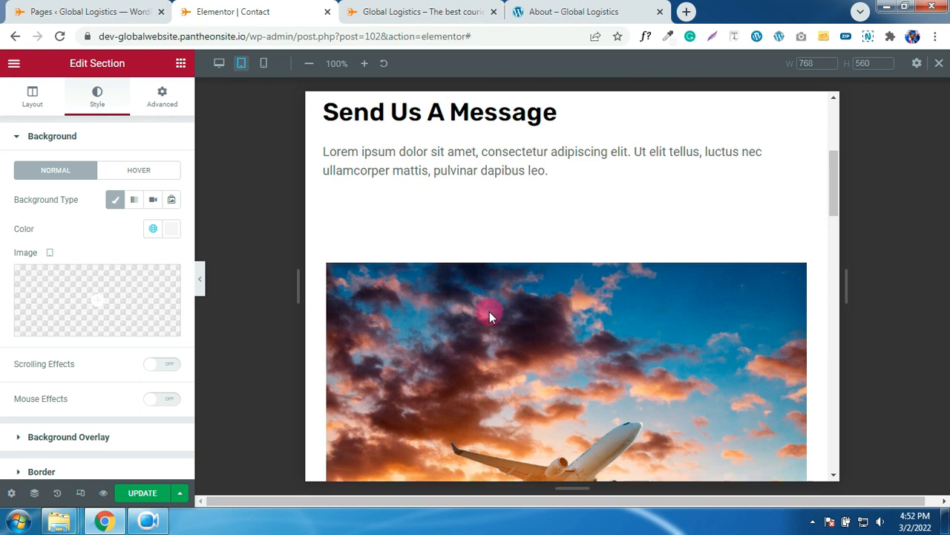
{"action": "left_click", "coordinate": [141, 494]}
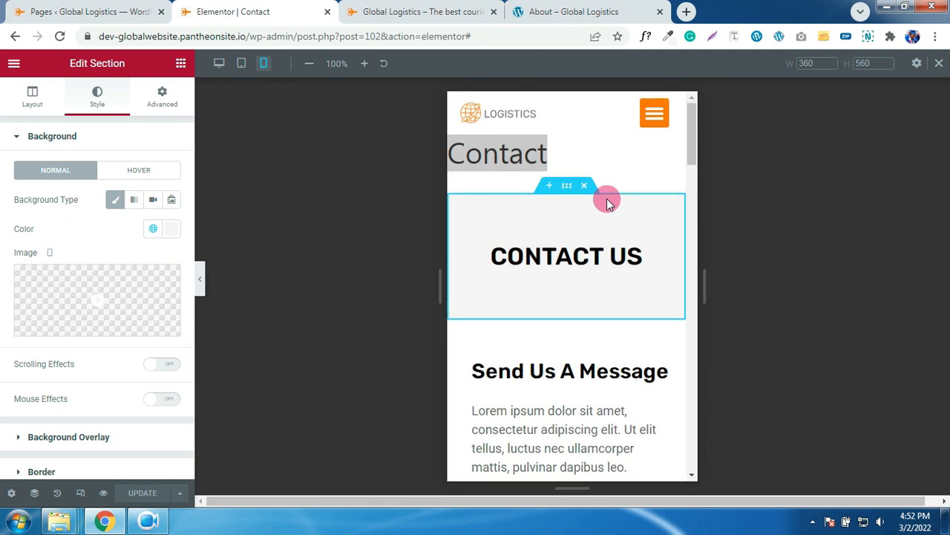
{"action": "scroll", "coordinate": [610, 282], "scroll_direction": "down", "scroll_amount": 3}
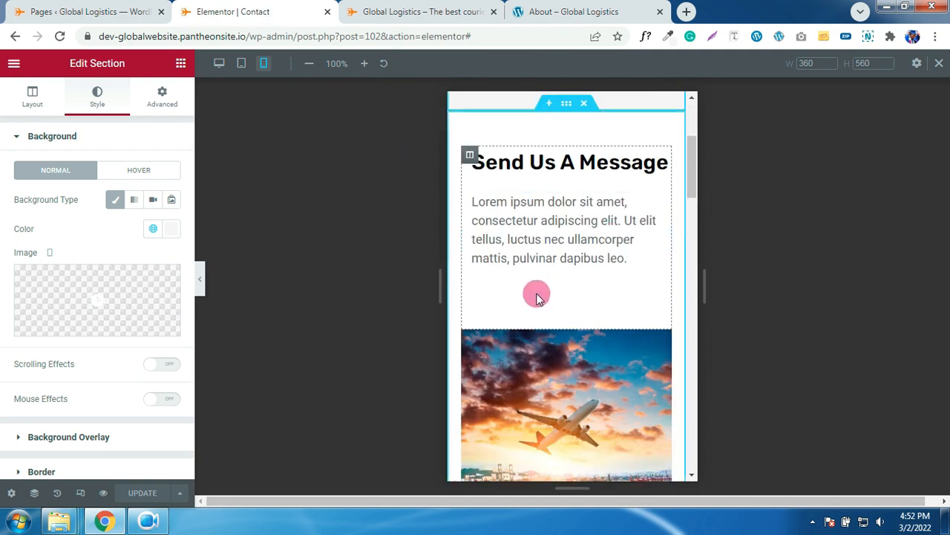
- Go from the Pages list to the Forminator Forms page
{"action": "left_click", "coordinate": [123, 14]}
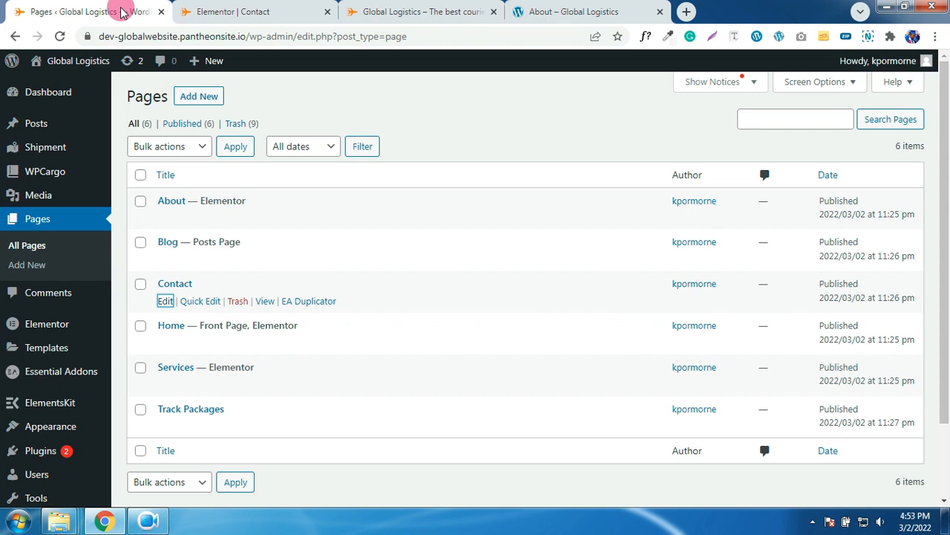
{"action": "scroll", "coordinate": [89, 292], "scroll_direction": "down", "scroll_amount": 2}
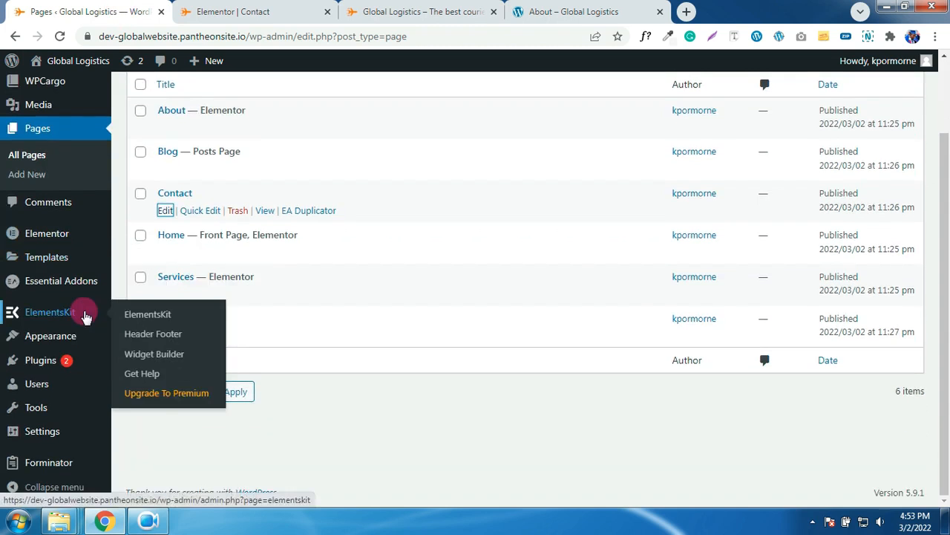
{"action": "mouse_move", "coordinate": [86, 356]}
{"action": "mouse_move", "coordinate": [64, 466]}
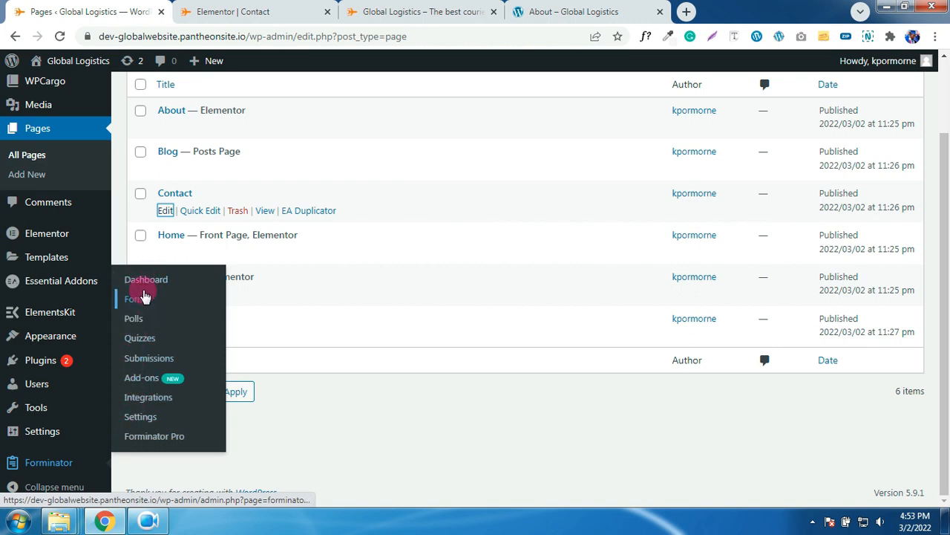
{"action": "left_click", "coordinate": [138, 299]}
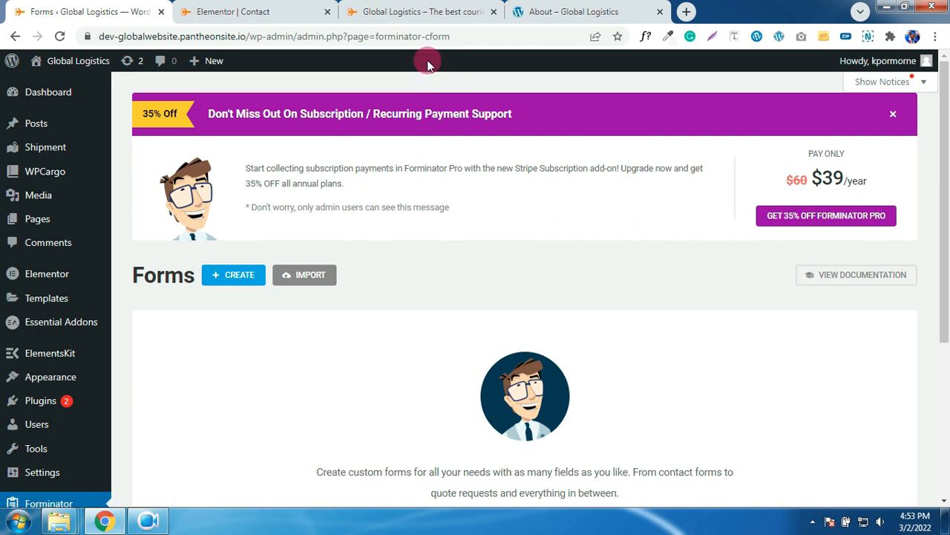
- Copy all the text of forminator-contact-form-form-export from the Forminator Contact Form folder
{"action": "mouse_move", "coordinate": [61, 522]}
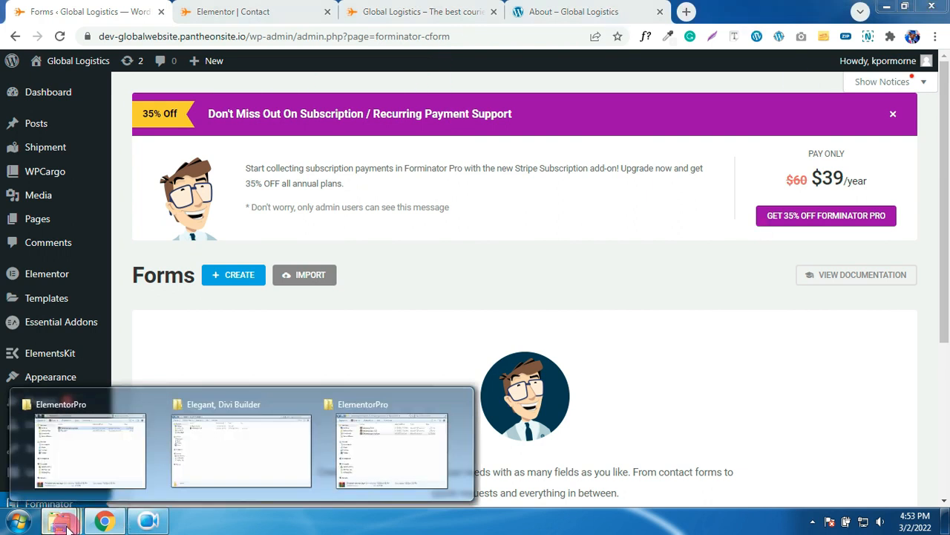
{"action": "left_click", "coordinate": [290, 454]}
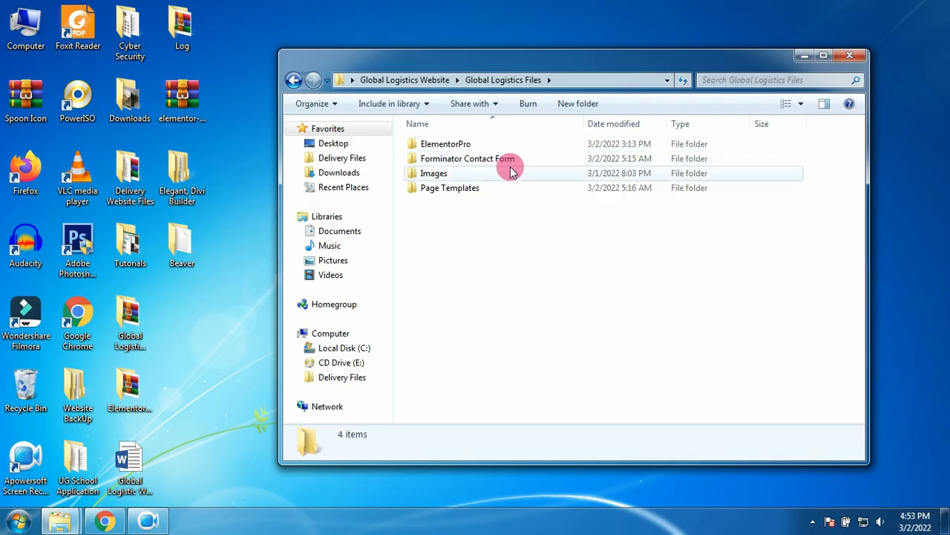
{"action": "double_click", "coordinate": [488, 160]}
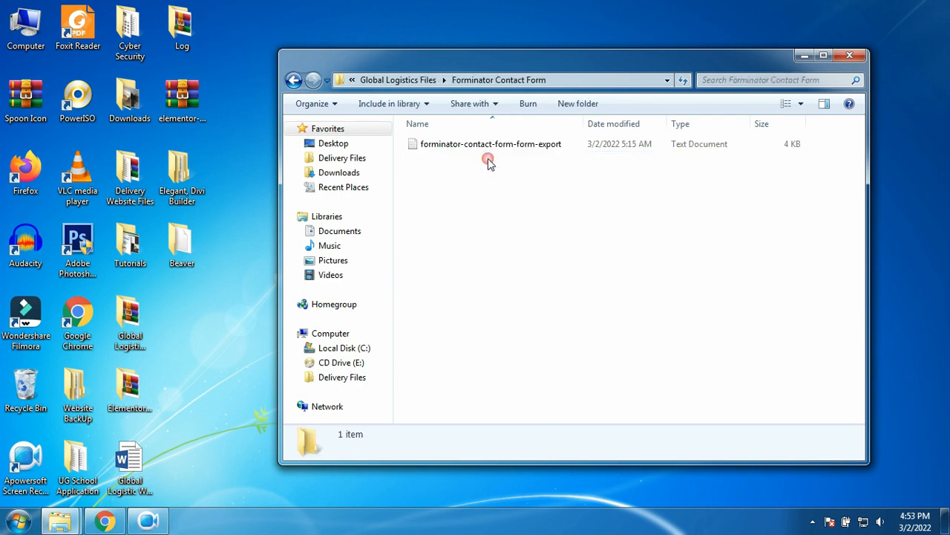
{"action": "left_click", "coordinate": [479, 145]}
{"action": "double_click", "coordinate": [479, 144]}
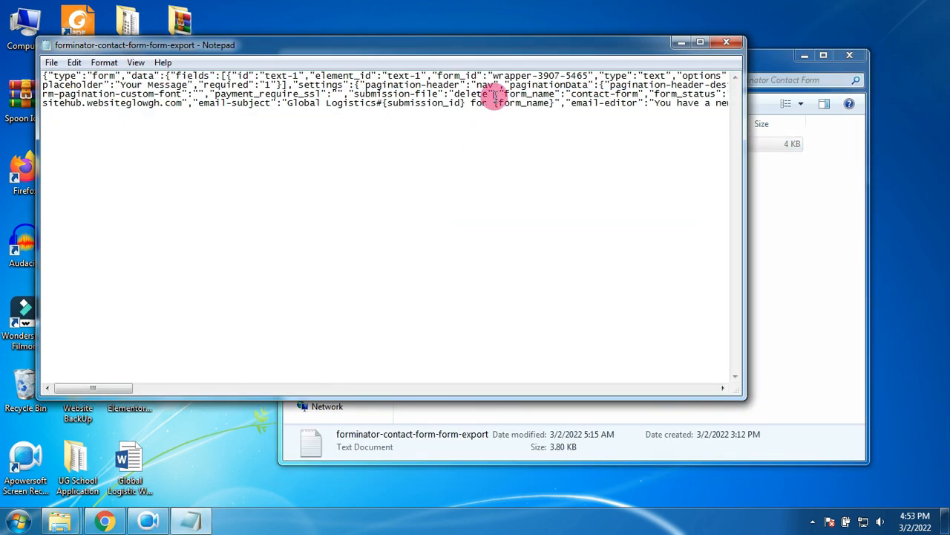
{"action": "key", "text": "ctrl+a"}
{"action": "right_click", "coordinate": [461, 97]}
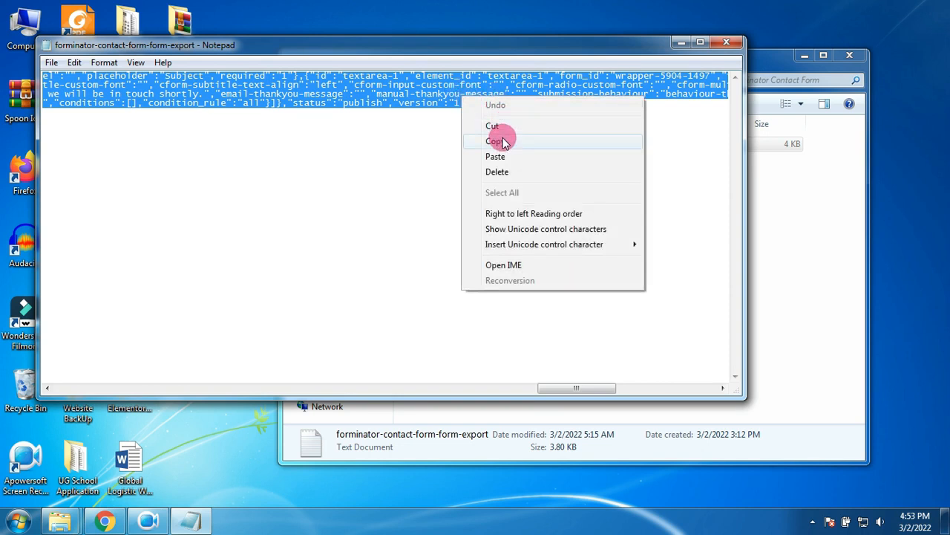
{"action": "left_click", "coordinate": [502, 141]}
{"action": "left_click", "coordinate": [726, 42]}
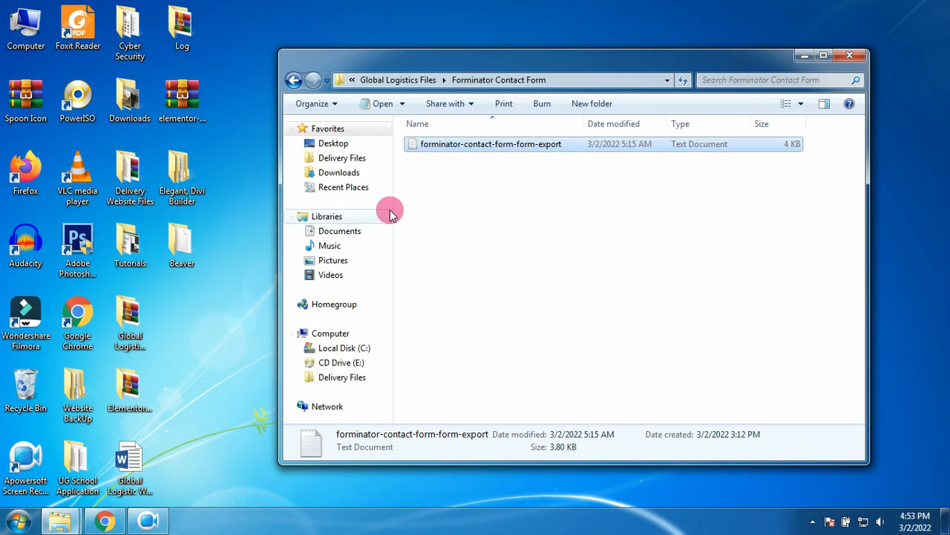
- Import the Contact Form into Forminator by pasting the copied export text
{"action": "left_click", "coordinate": [107, 521]}
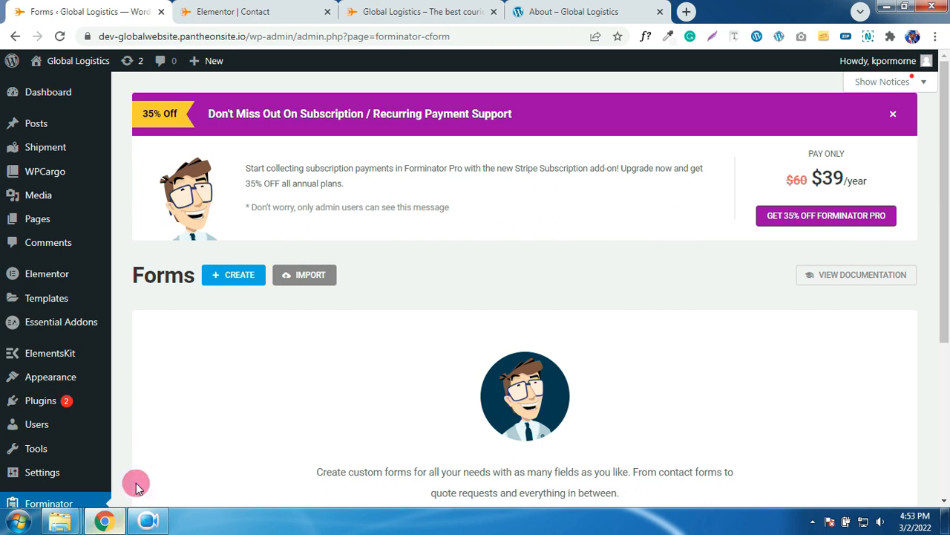
{"action": "left_click", "coordinate": [309, 277]}
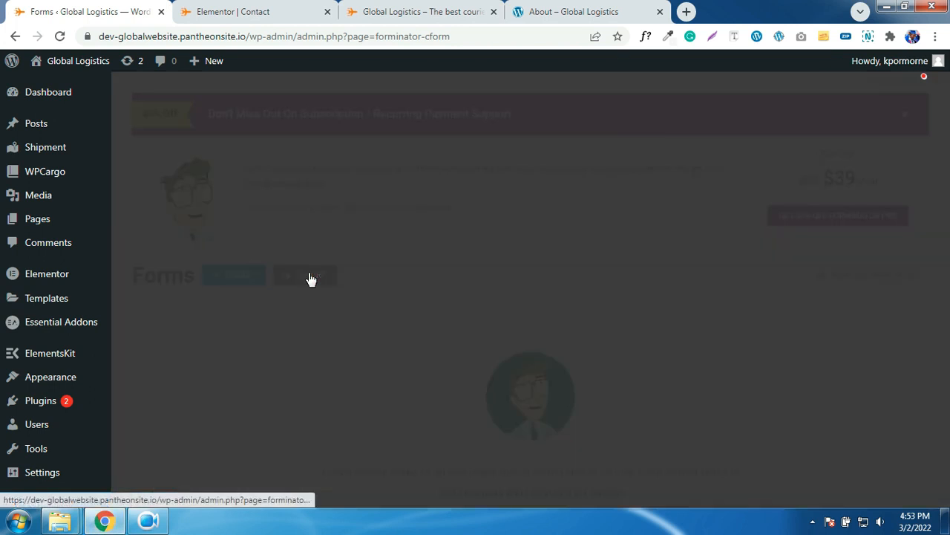
{"action": "left_click", "coordinate": [462, 280]}
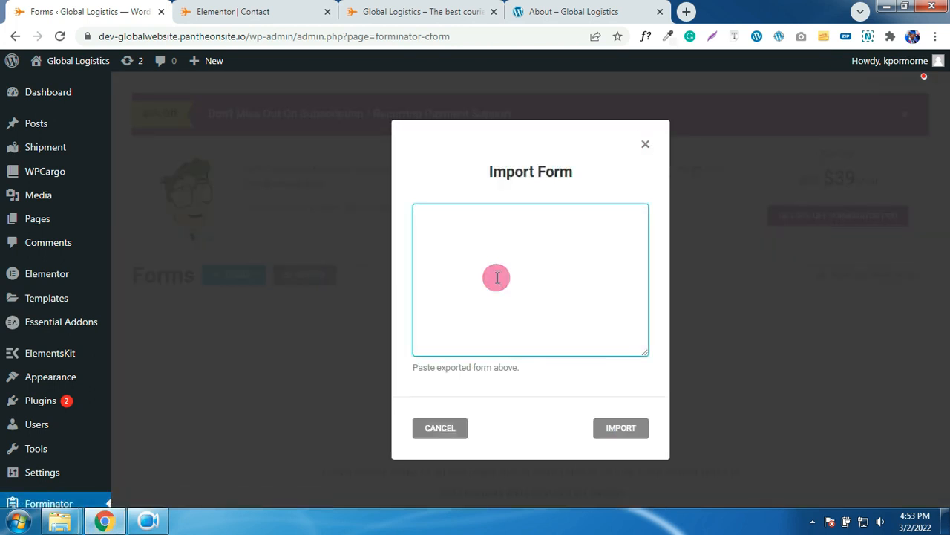
{"action": "key", "text": "ctrl+v"}
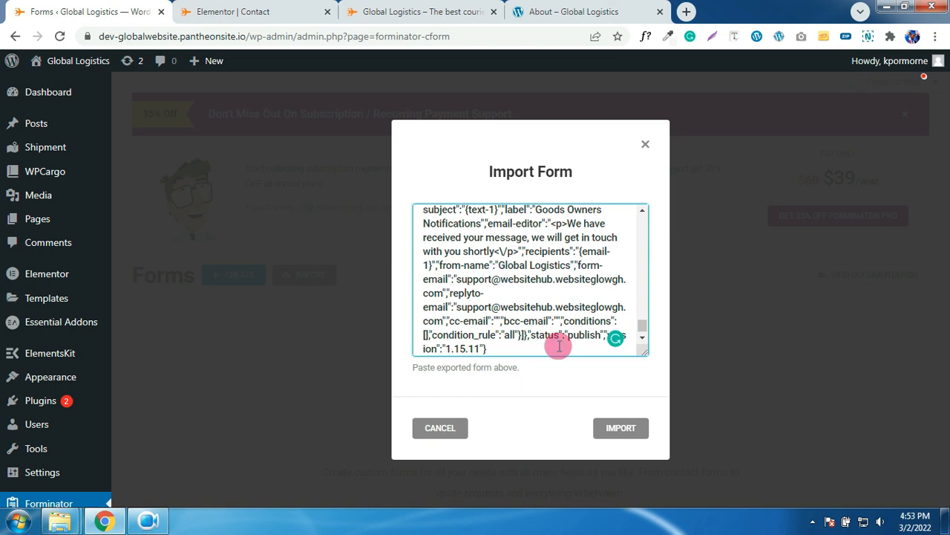
{"action": "left_click", "coordinate": [600, 430]}
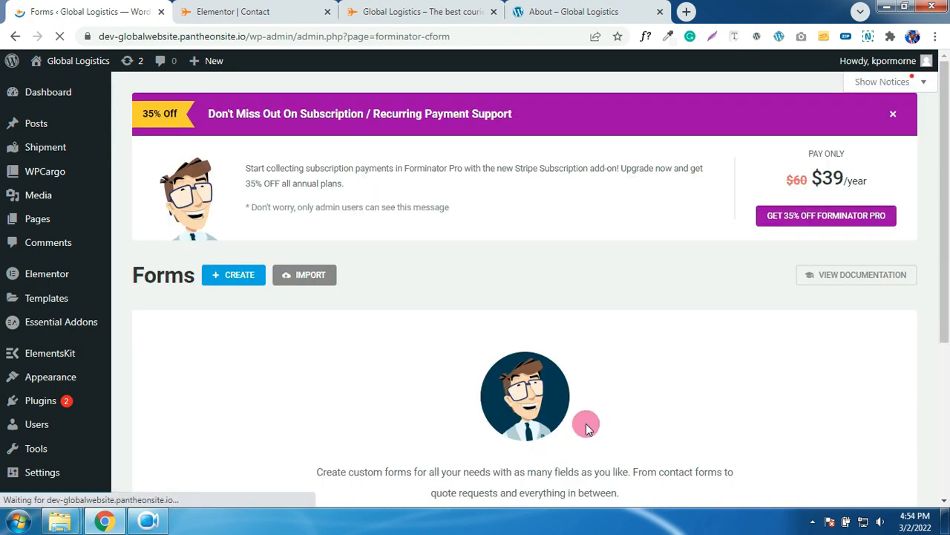
- Preview the imported Contact Form's fields, then close the preview
{"action": "scroll", "coordinate": [587, 427], "scroll_direction": "down", "scroll_amount": 4}
{"action": "scroll", "coordinate": [588, 424], "scroll_direction": "up", "scroll_amount": 2}
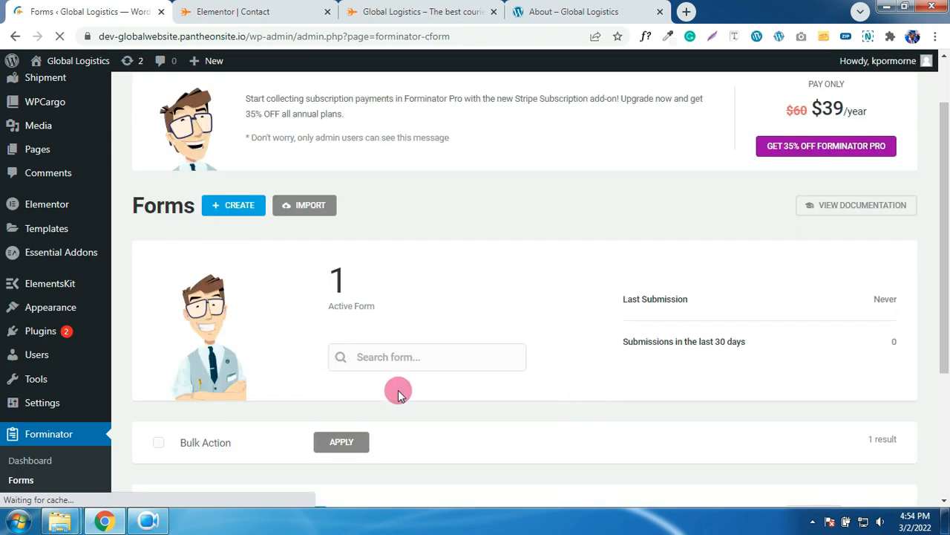
{"action": "scroll", "coordinate": [366, 390], "scroll_direction": "down", "scroll_amount": 3}
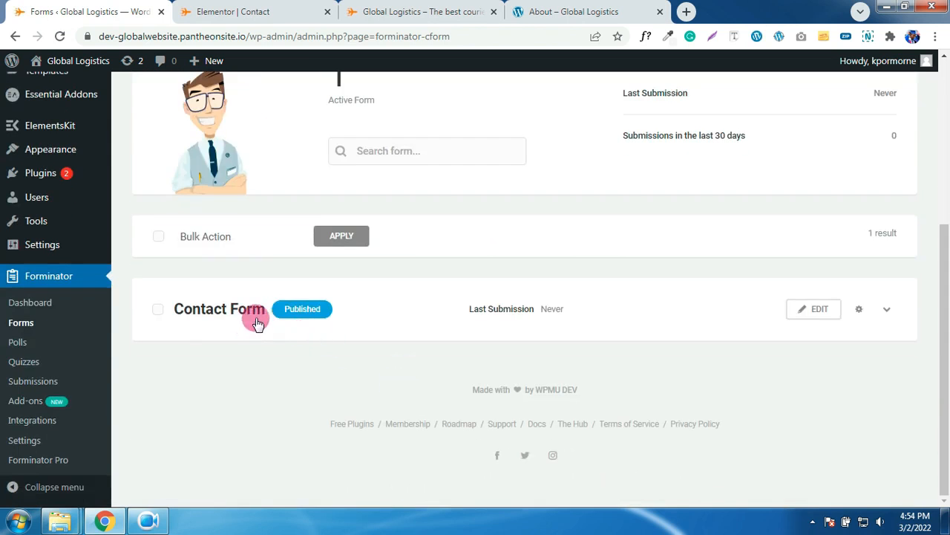
{"action": "left_click", "coordinate": [830, 312]}
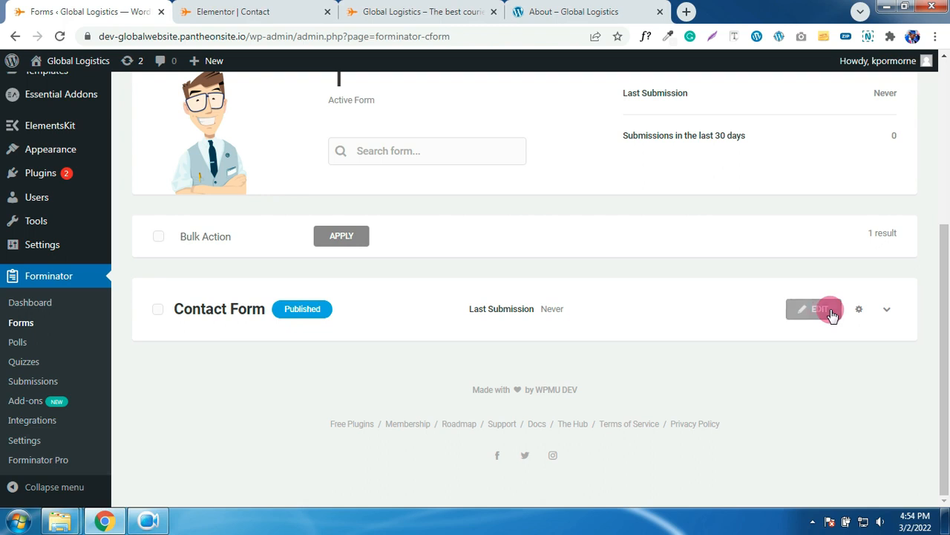
{"action": "left_click", "coordinate": [858, 311]}
{"action": "left_click", "coordinate": [798, 348]}
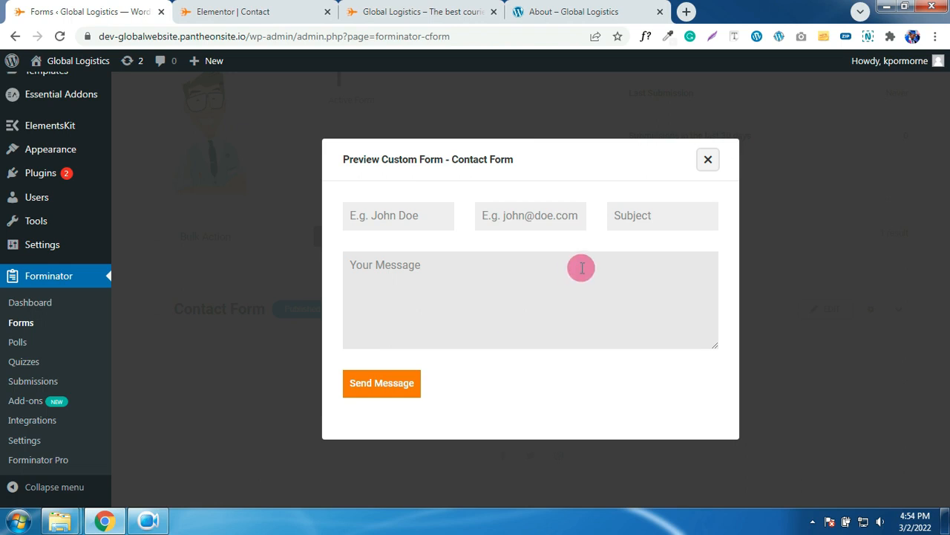
{"action": "left_click", "coordinate": [709, 162]}
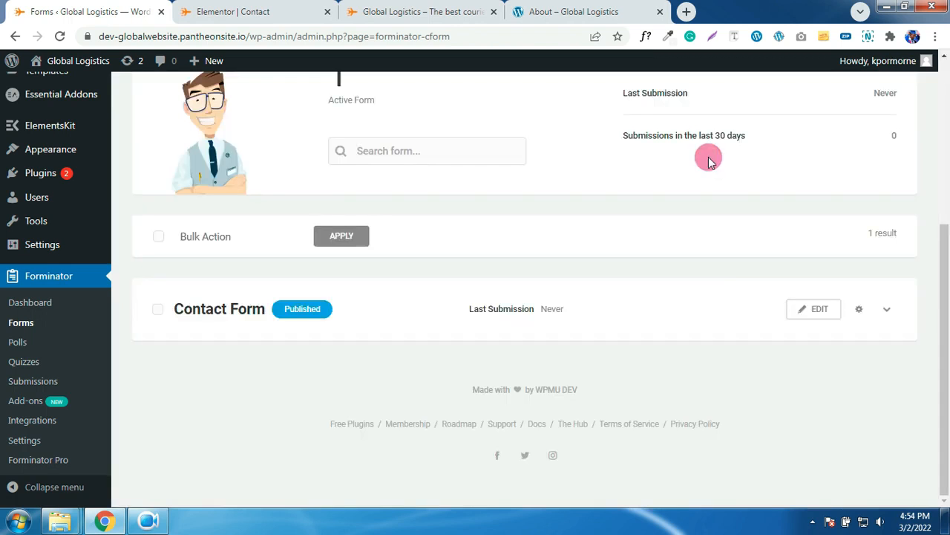
- Edit the Contact Form and view its Admin Email and Goods Owners Notifications
{"action": "left_click", "coordinate": [820, 312]}
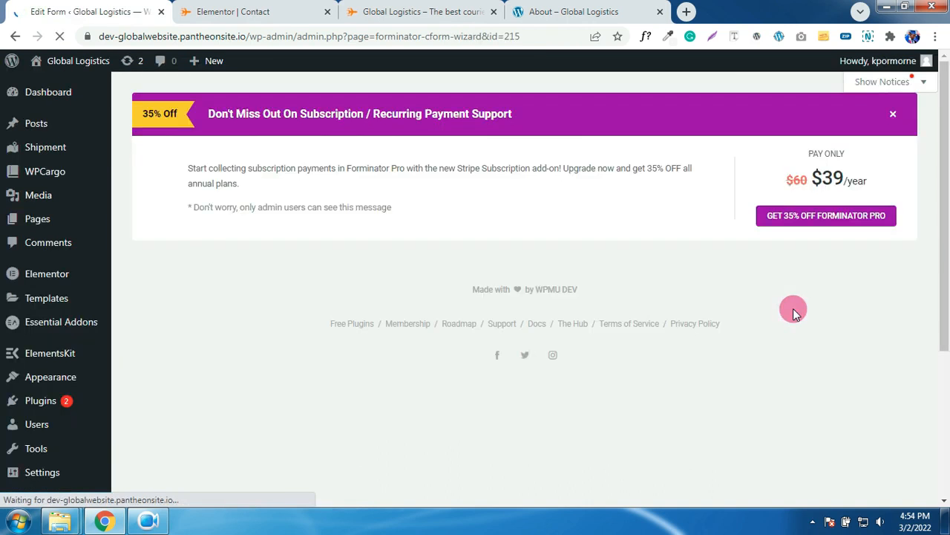
{"action": "scroll", "coordinate": [603, 324], "scroll_direction": "down", "scroll_amount": 1}
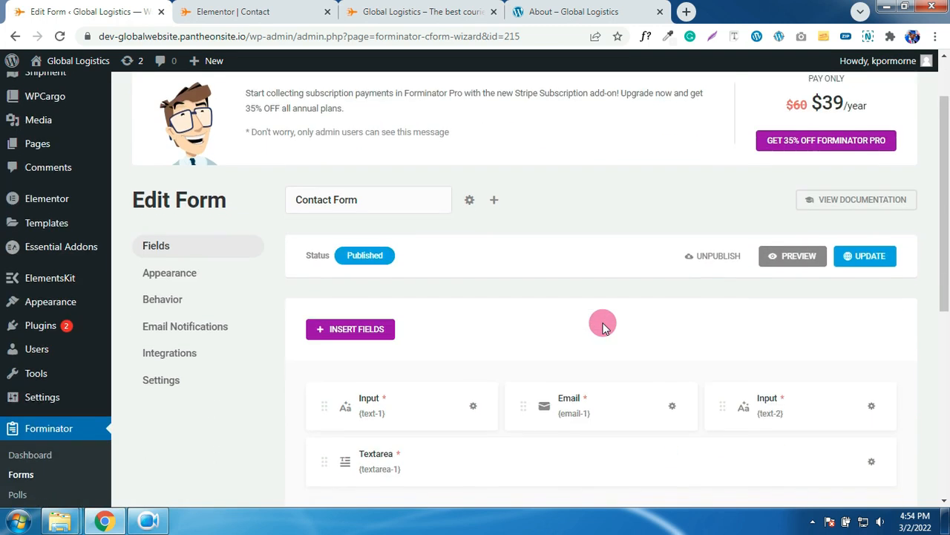
{"action": "scroll", "coordinate": [603, 324], "scroll_direction": "down", "scroll_amount": 1}
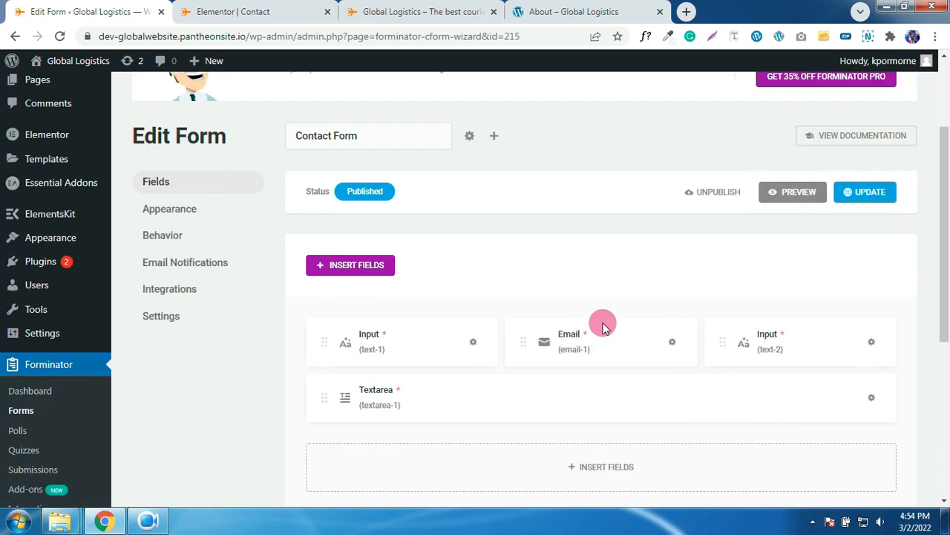
{"action": "left_click", "coordinate": [152, 263]}
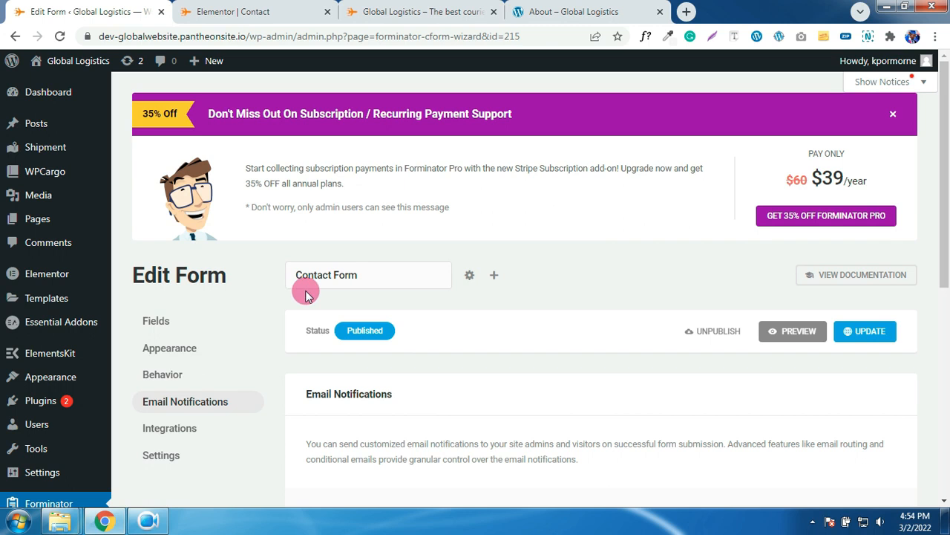
{"action": "scroll", "coordinate": [282, 295], "scroll_direction": "down", "scroll_amount": 2}
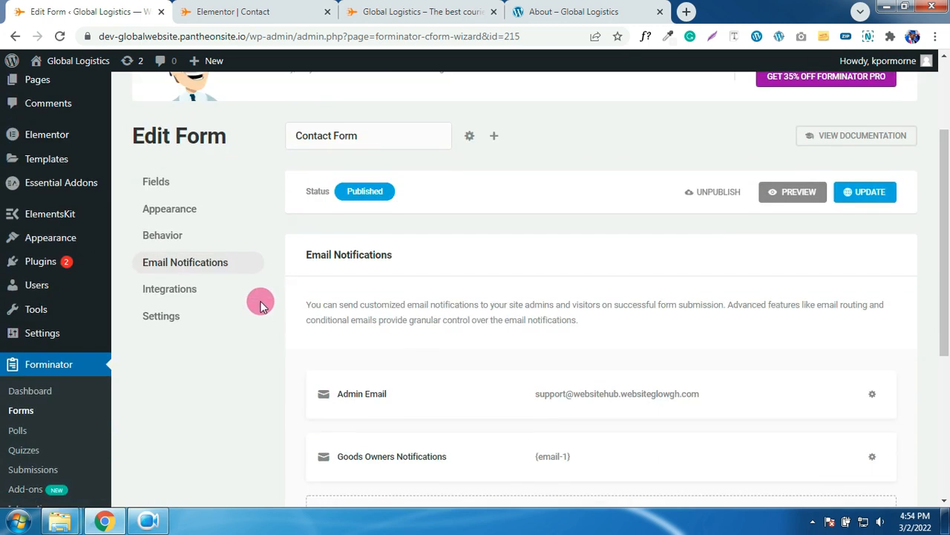
{"action": "scroll", "coordinate": [483, 313], "scroll_direction": "down", "scroll_amount": 2}
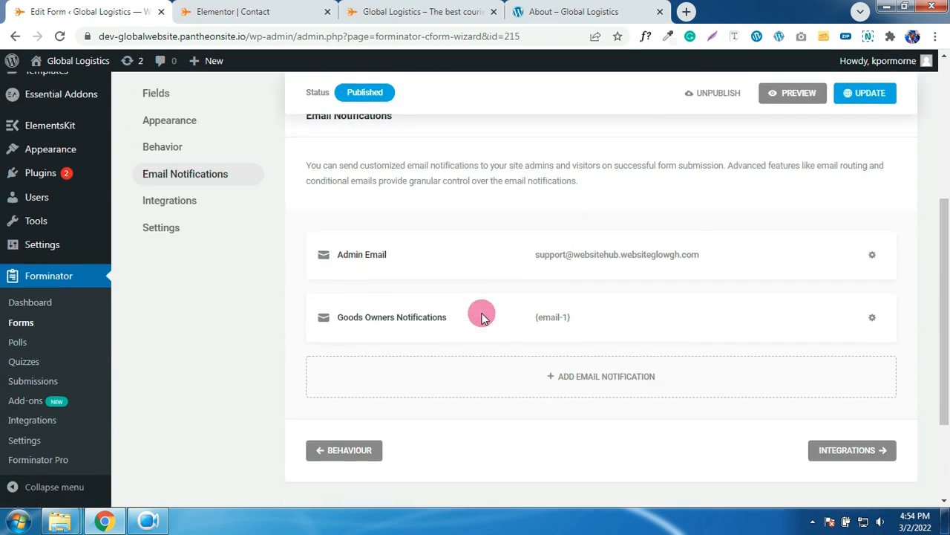
- Review the Admin Email notification's label, subject and message body
{"action": "left_click", "coordinate": [583, 262]}
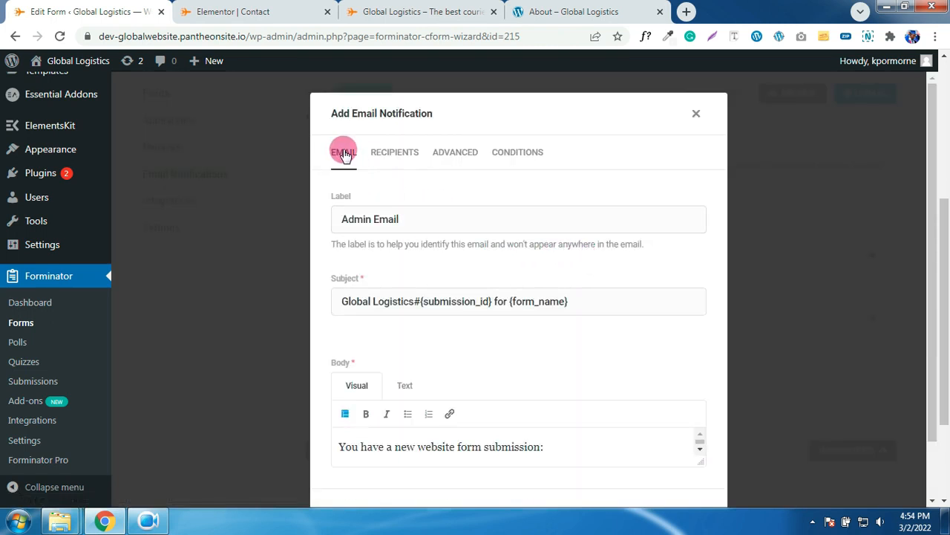
{"action": "left_click_drag", "start_coordinate": [484, 227], "coordinate": [346, 215]}
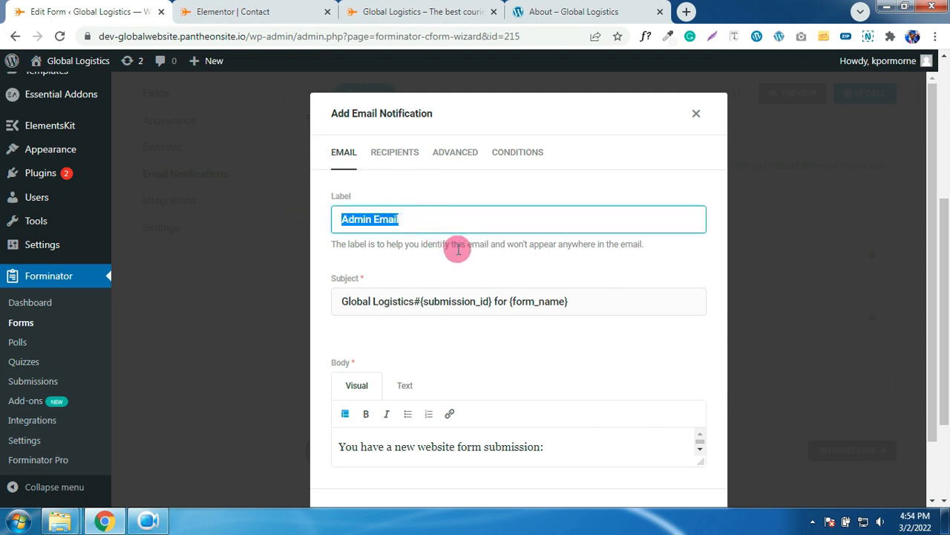
{"action": "scroll", "coordinate": [454, 250], "scroll_direction": "down", "scroll_amount": 2}
{"action": "left_click_drag", "start_coordinate": [415, 235], "coordinate": [342, 236]}
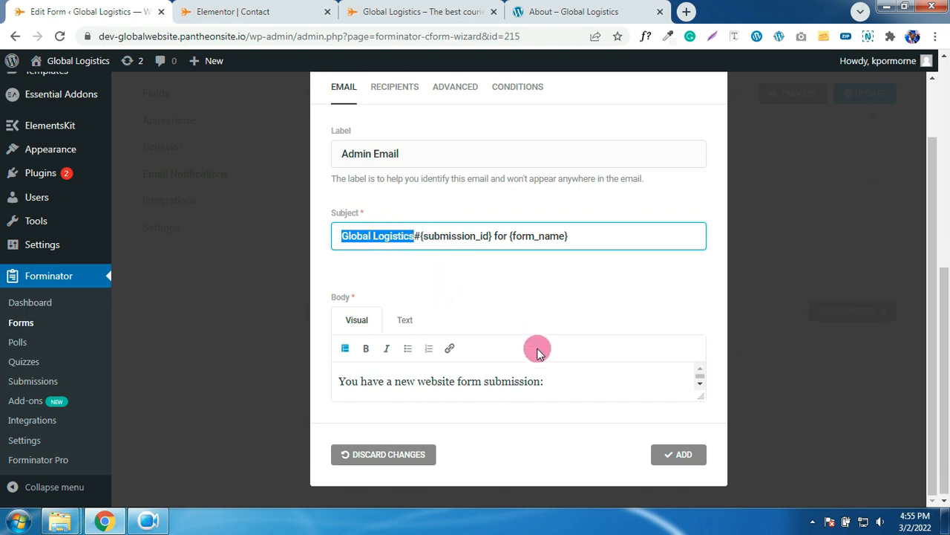
{"action": "left_click", "coordinate": [585, 386]}
{"action": "scroll", "coordinate": [446, 383], "scroll_direction": "down", "scroll_amount": 5}
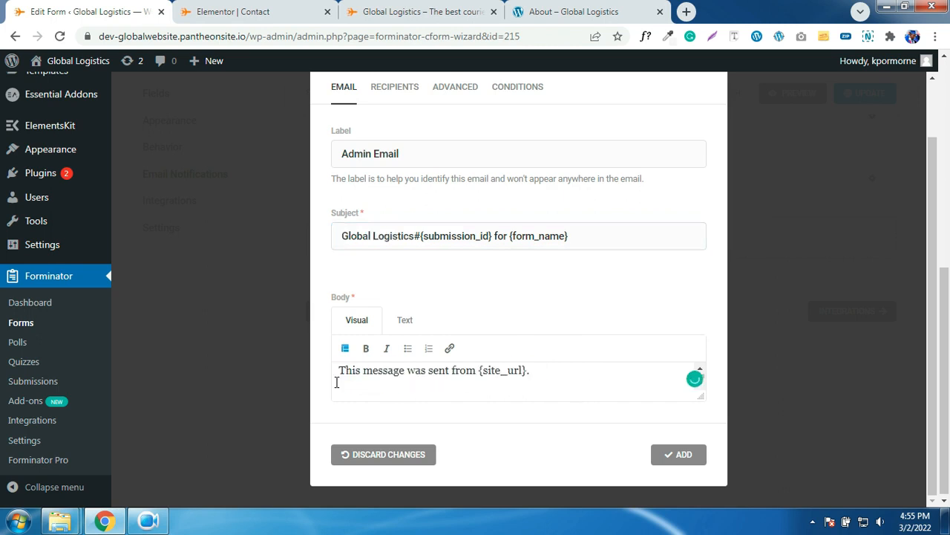
{"action": "left_click_drag", "start_coordinate": [339, 382], "coordinate": [556, 382]}
{"action": "type", "text": "You have a new website form submission:"}
{"action": "scroll", "coordinate": [555, 377], "scroll_direction": "up", "scroll_amount": 2}
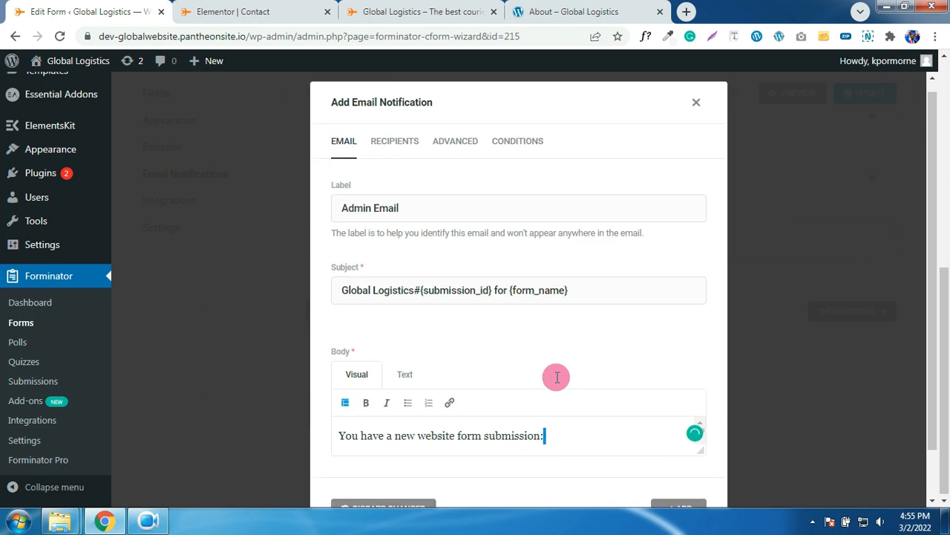
- Check the Admin Email notification's recipient address
{"action": "left_click", "coordinate": [415, 159]}
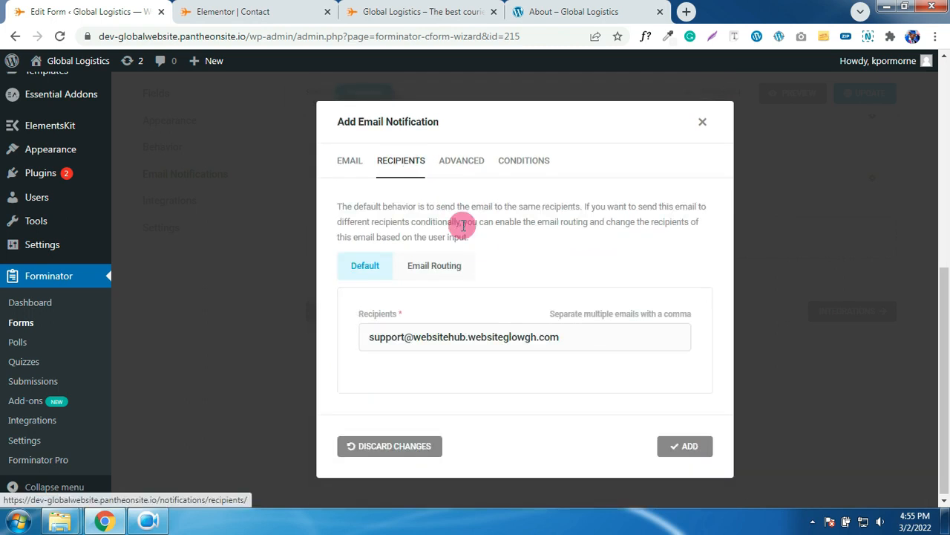
{"action": "left_click", "coordinate": [574, 338]}
{"action": "left_click_drag", "start_coordinate": [573, 340], "coordinate": [369, 341]}
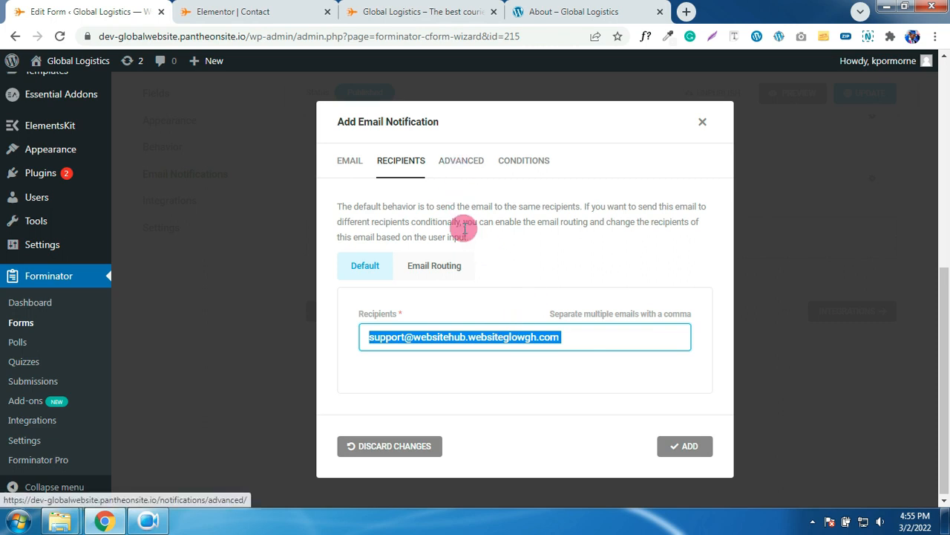
{"action": "left_click", "coordinate": [578, 336]}
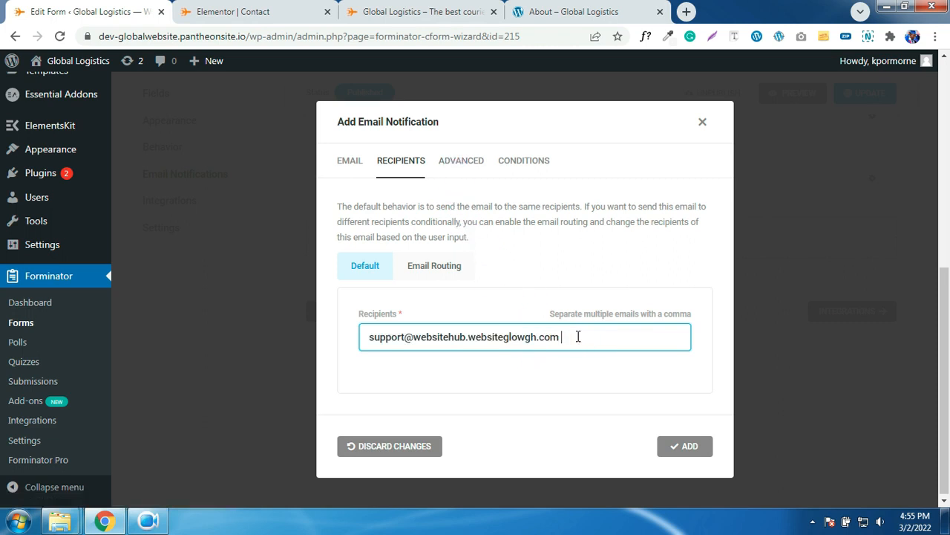
- Review the From Name, From Email and Reply-to settings, then apply the notification
{"action": "left_click", "coordinate": [457, 161]}
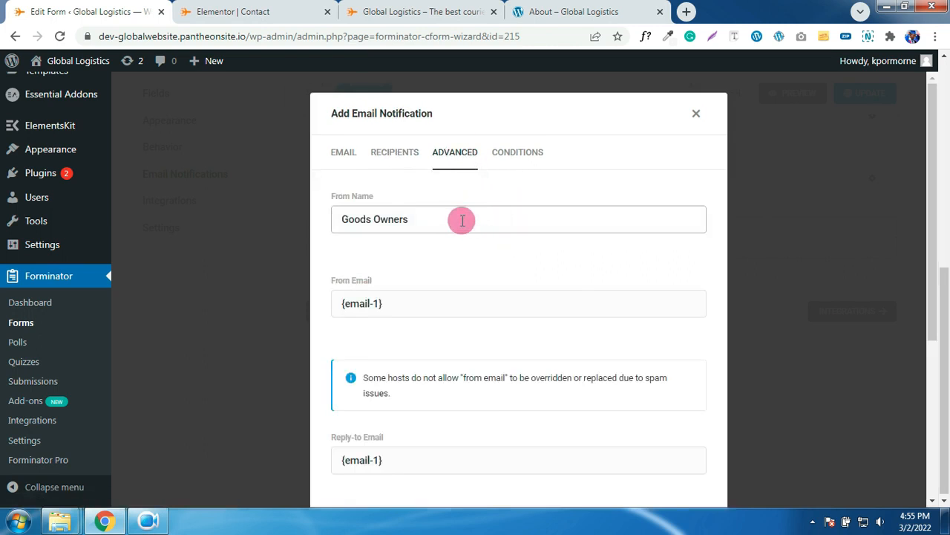
{"action": "scroll", "coordinate": [468, 239], "scroll_direction": "down", "scroll_amount": 1}
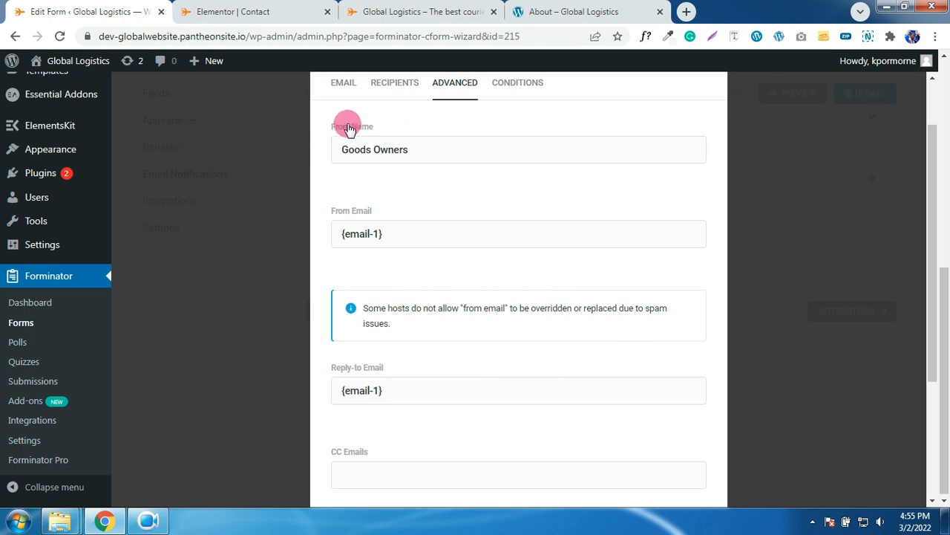
{"action": "left_click_drag", "start_coordinate": [424, 149], "coordinate": [333, 150]}
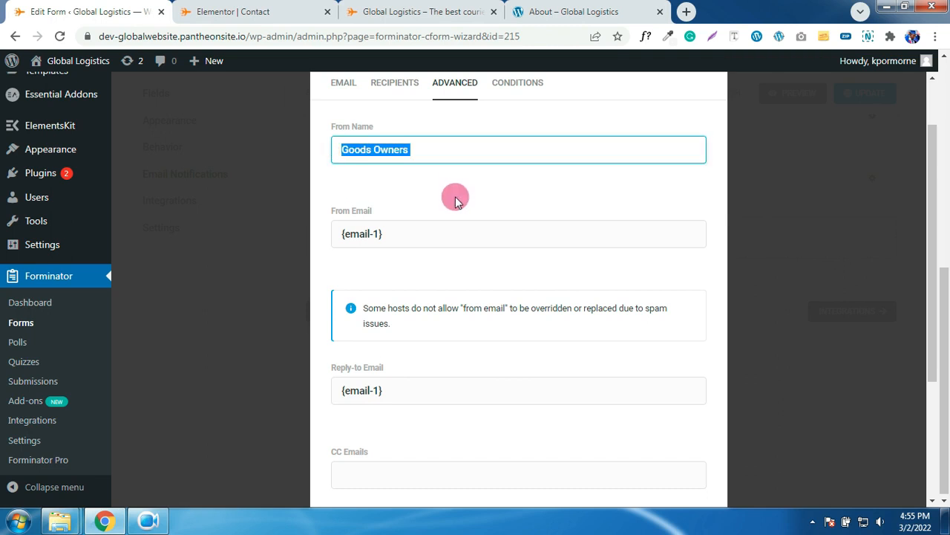
{"action": "scroll", "coordinate": [455, 201], "scroll_direction": "down", "scroll_amount": 1}
{"action": "left_click", "coordinate": [497, 162]}
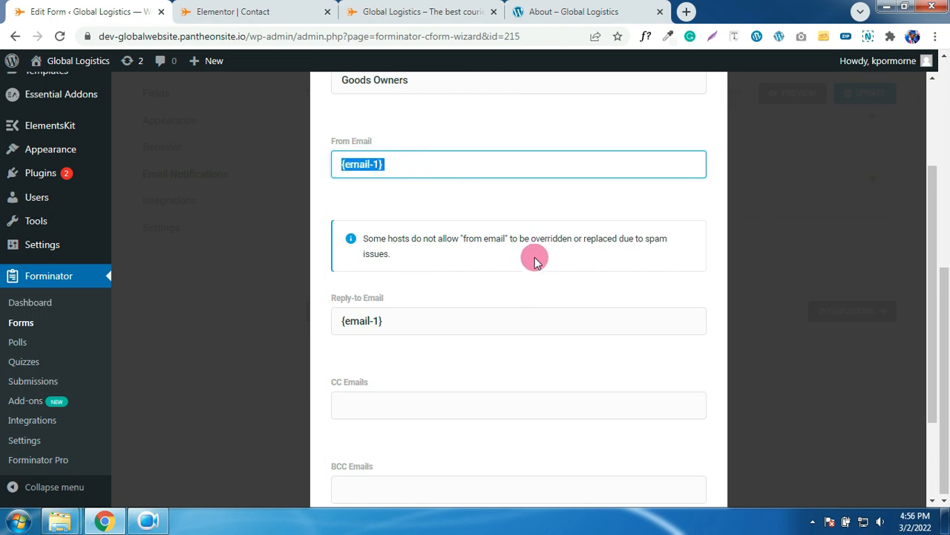
{"action": "scroll", "coordinate": [475, 256], "scroll_direction": "down", "scroll_amount": 1}
{"action": "left_click", "coordinate": [387, 250]}
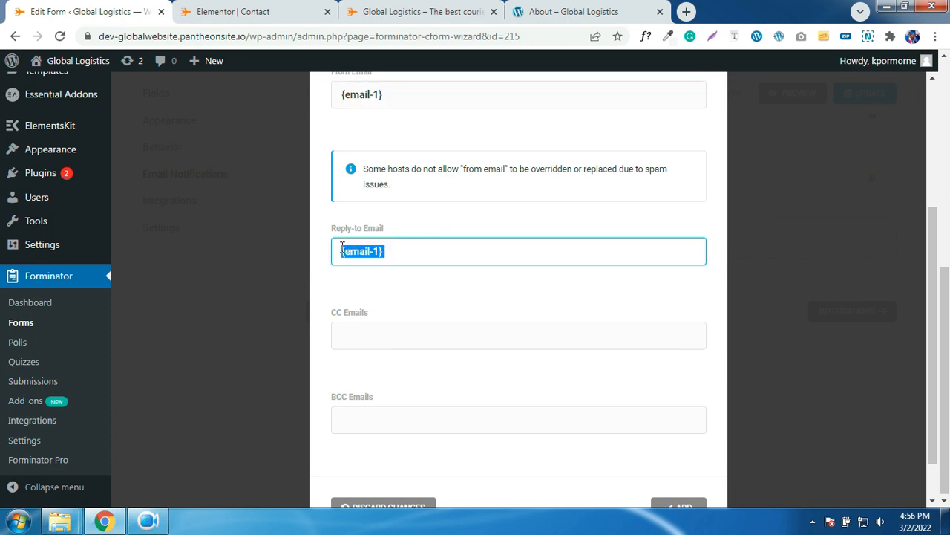
{"action": "scroll", "coordinate": [613, 312], "scroll_direction": "down", "scroll_amount": 1}
{"action": "left_click", "coordinate": [698, 454]}
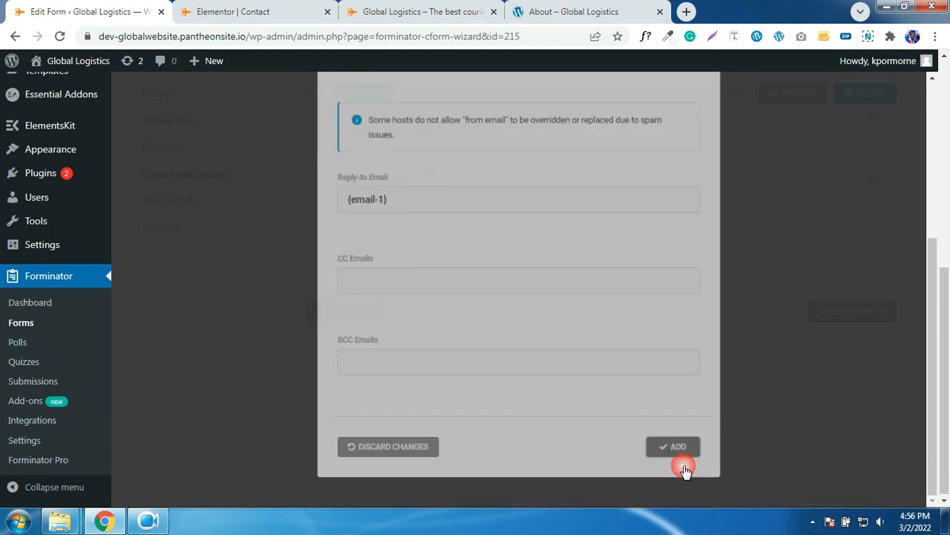
{"action": "scroll", "coordinate": [587, 277], "scroll_direction": "up", "scroll_amount": 1}
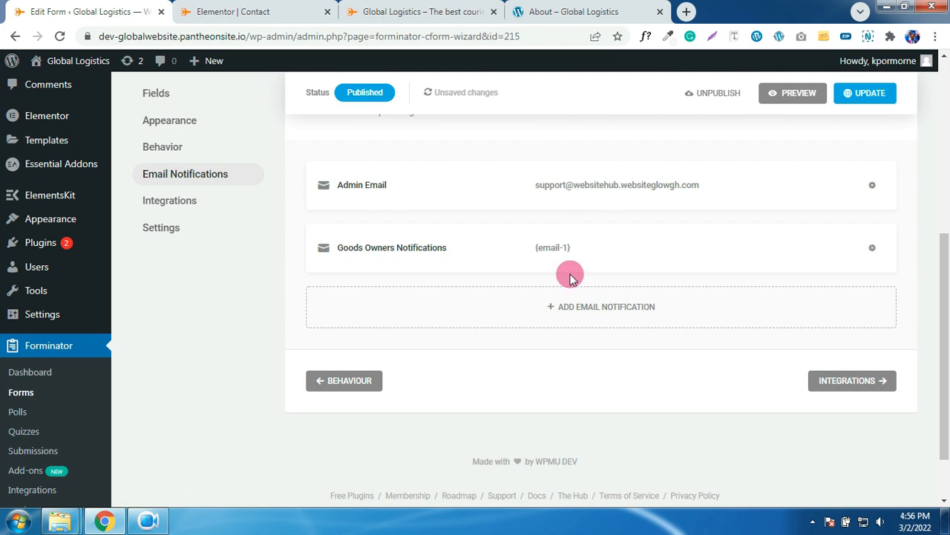
- Review the Goods Owners Notifications label, subject and {email-1} recipient
{"action": "left_click", "coordinate": [555, 248]}
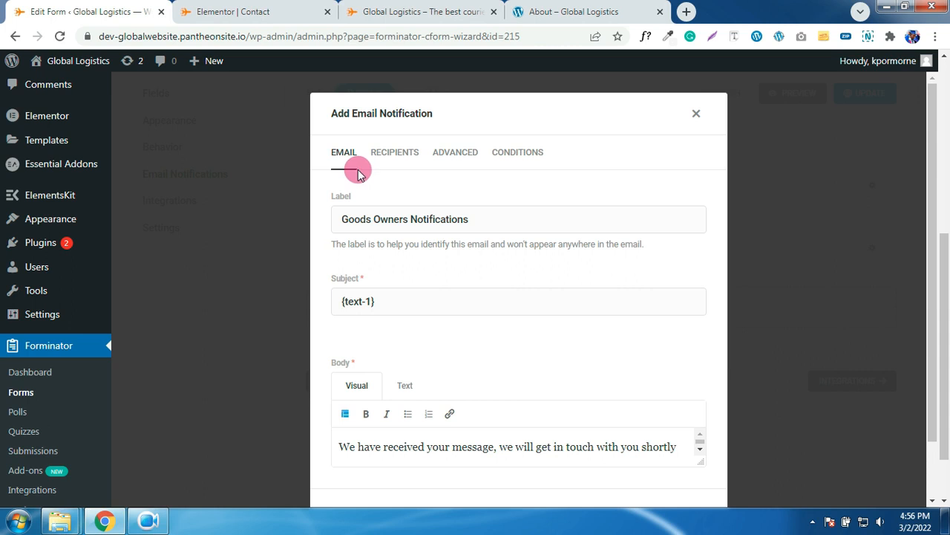
{"action": "left_click_drag", "start_coordinate": [485, 215], "coordinate": [379, 215]}
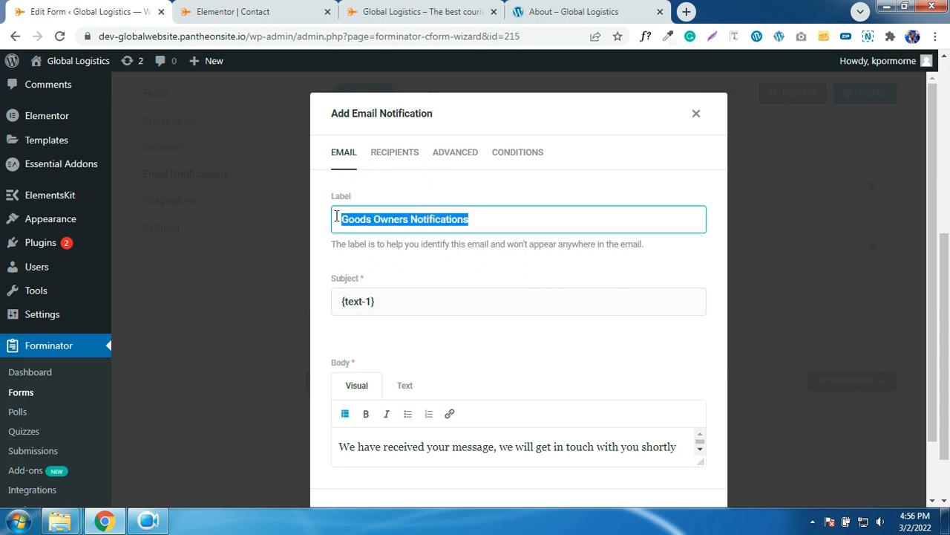
{"action": "scroll", "coordinate": [399, 275], "scroll_direction": "down", "scroll_amount": 1}
{"action": "left_click_drag", "start_coordinate": [406, 235], "coordinate": [337, 239]}
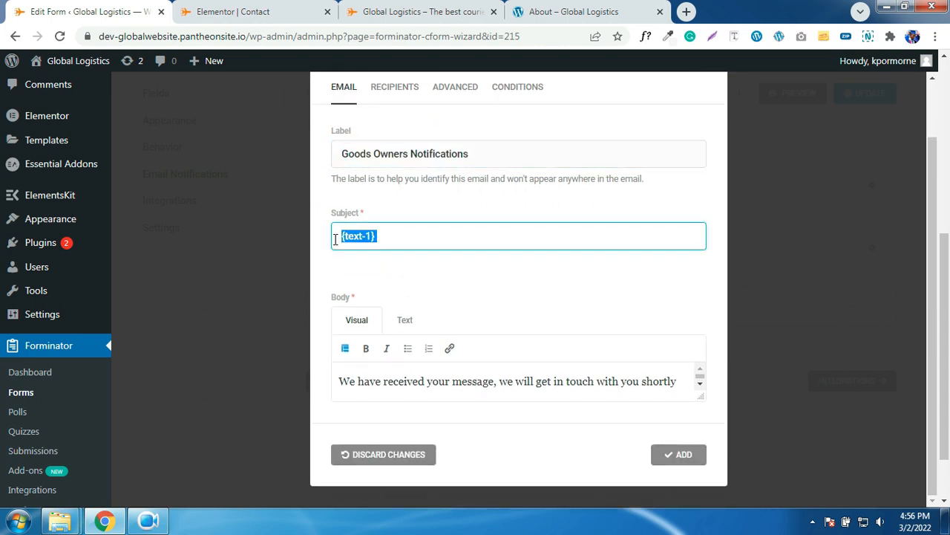
{"action": "left_click", "coordinate": [394, 88]}
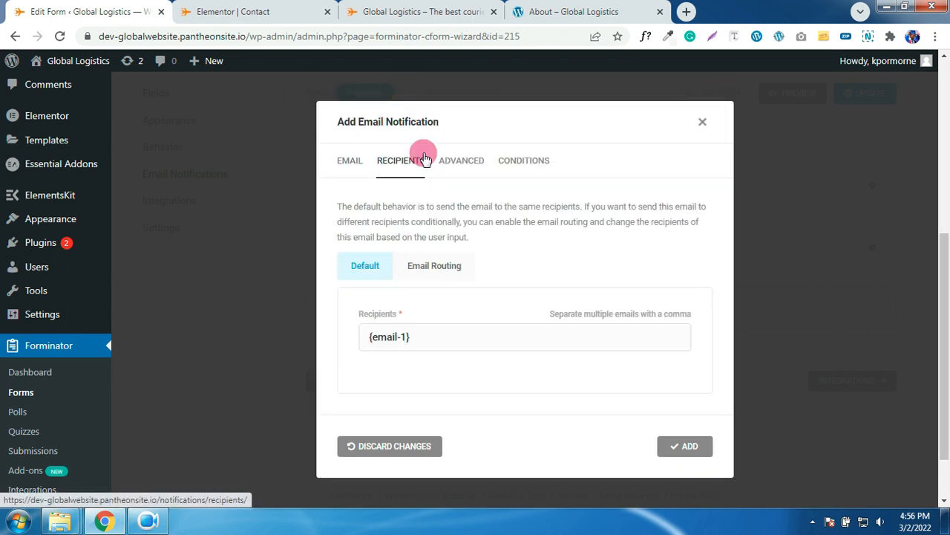
{"action": "left_click_drag", "start_coordinate": [424, 339], "coordinate": [346, 341]}
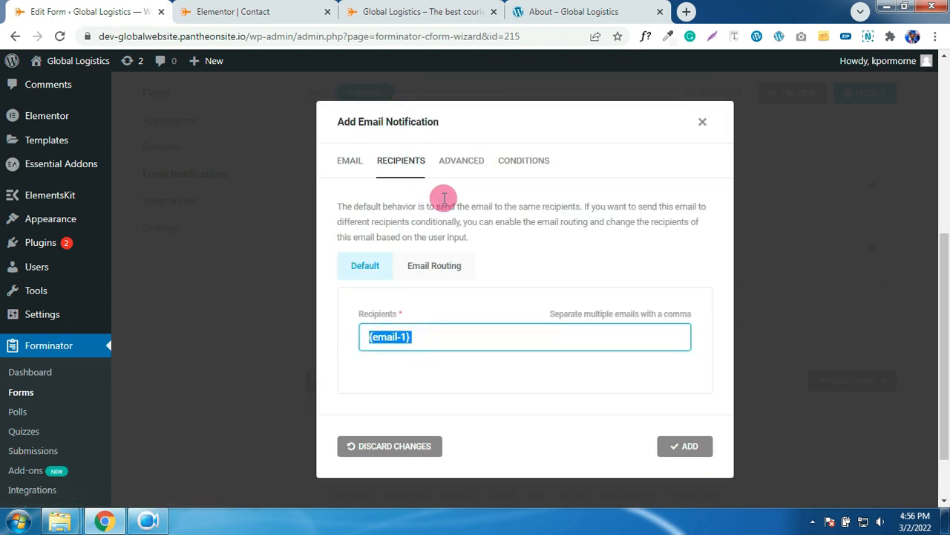
- Check its From and Reply-to addresses, close the dialog and update the Contact Form
{"action": "left_click", "coordinate": [460, 161]}
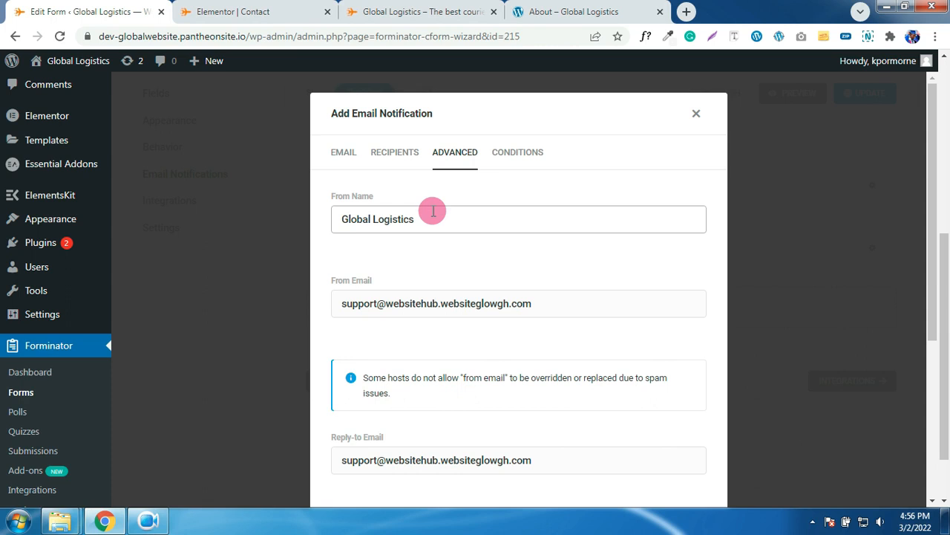
{"action": "left_click", "coordinate": [560, 303]}
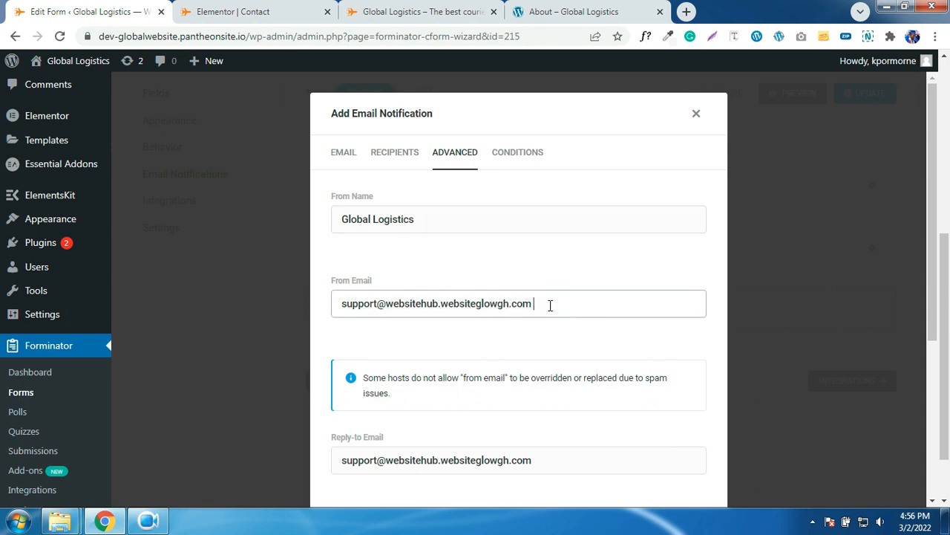
{"action": "left_click_drag", "start_coordinate": [549, 305], "coordinate": [364, 305]}
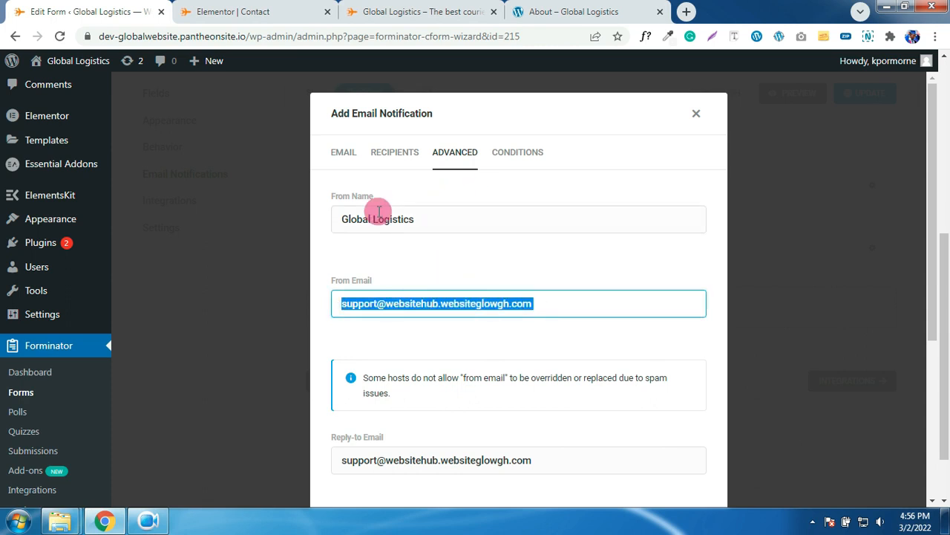
{"action": "scroll", "coordinate": [499, 295], "scroll_direction": "down", "scroll_amount": 2}
{"action": "left_click_drag", "start_coordinate": [545, 322], "coordinate": [324, 327]}
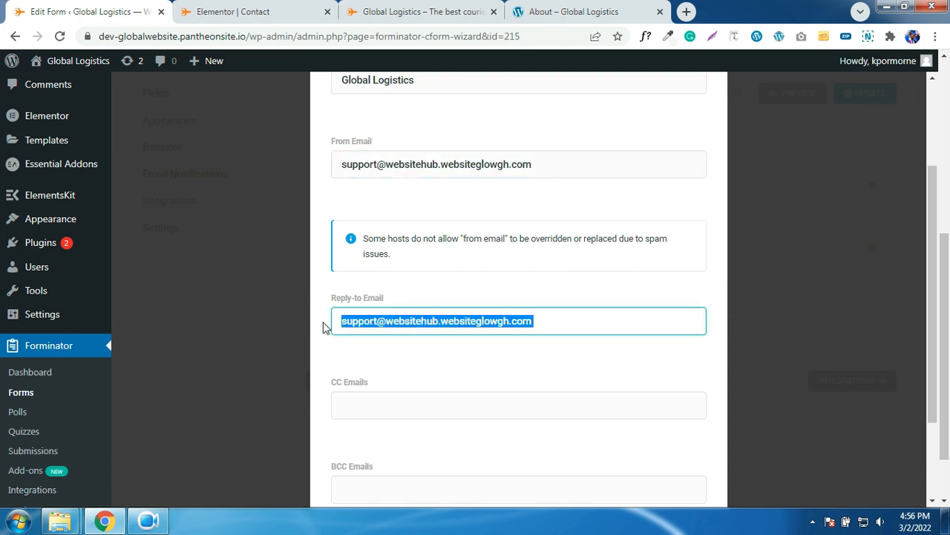
{"action": "scroll", "coordinate": [569, 252], "scroll_direction": "up", "scroll_amount": 2}
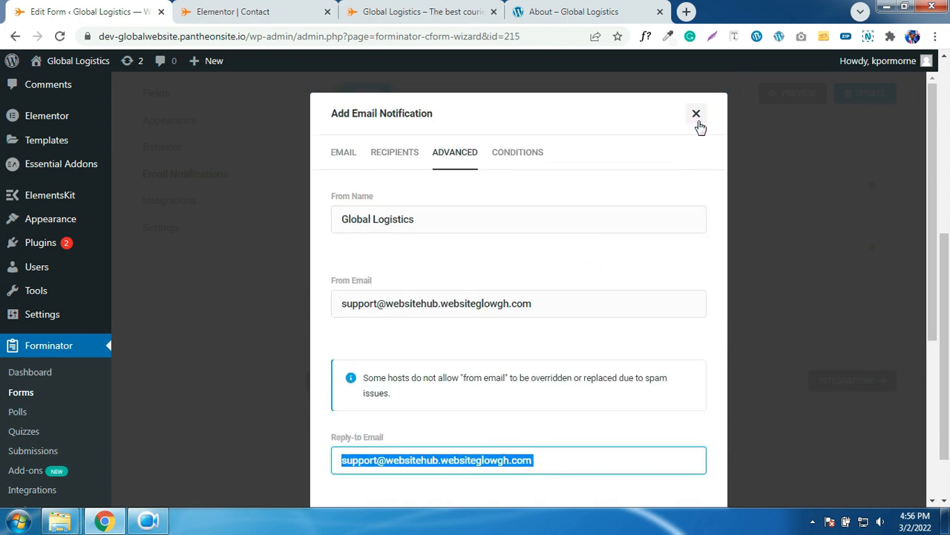
{"action": "left_click", "coordinate": [696, 115]}
{"action": "left_click", "coordinate": [874, 93]}
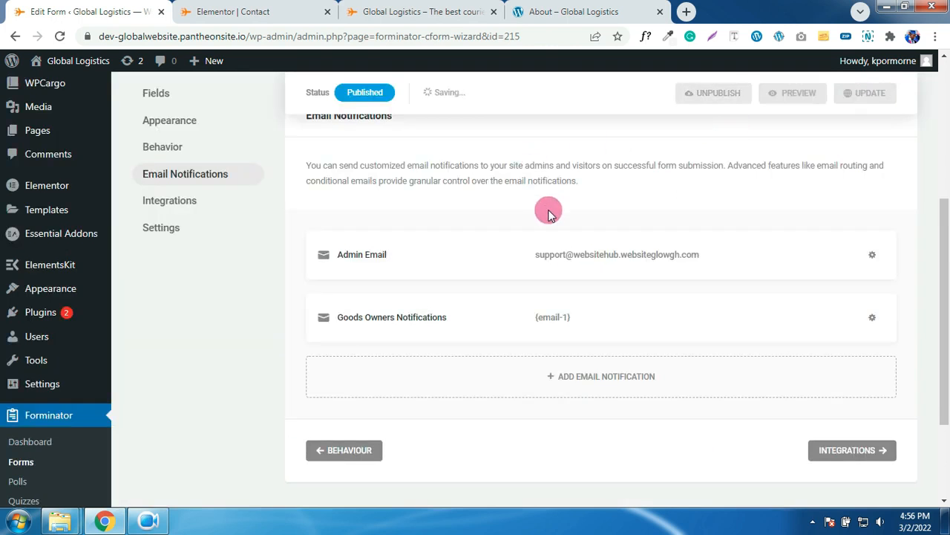
{"action": "scroll", "coordinate": [458, 202], "scroll_direction": "up", "scroll_amount": 2}
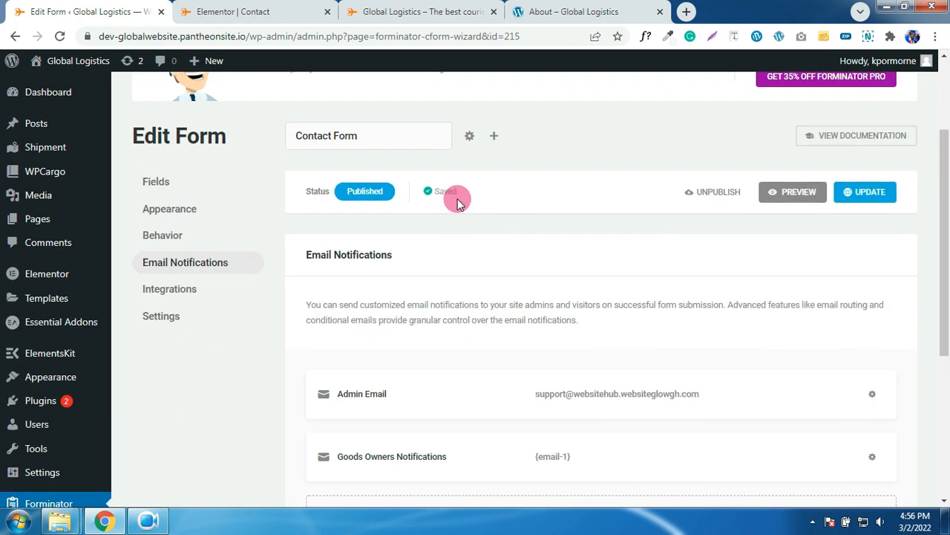
{"action": "scroll", "coordinate": [320, 268], "scroll_direction": "up", "scroll_amount": 2}
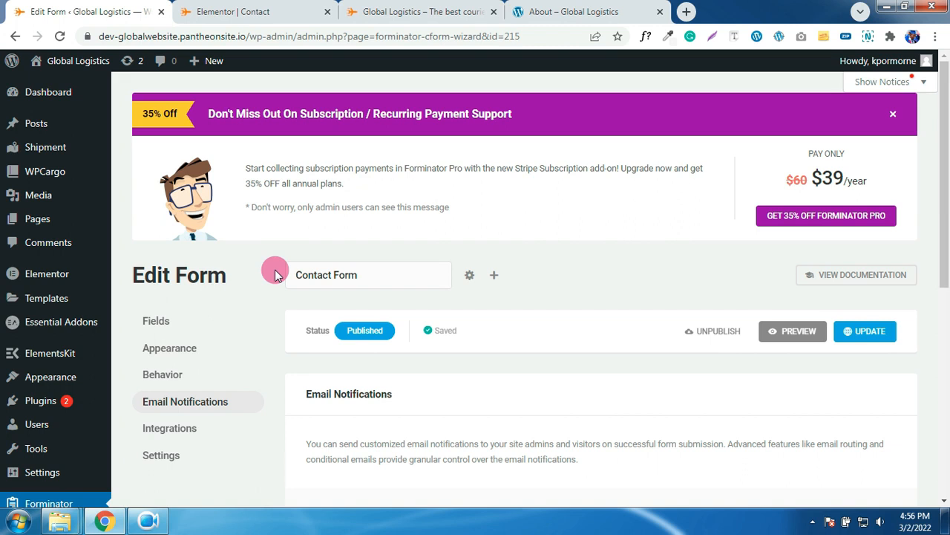
- Copy the Contact Form's shortcode from its actions menu in the Forminator Forms list
{"action": "scroll", "coordinate": [273, 270], "scroll_direction": "down", "scroll_amount": 1}
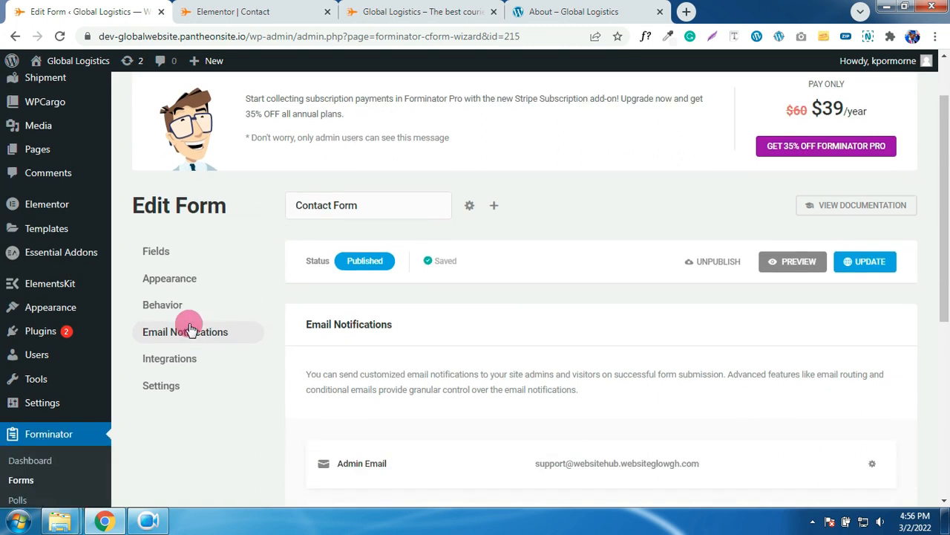
{"action": "scroll", "coordinate": [50, 441], "scroll_direction": "down", "scroll_amount": 1}
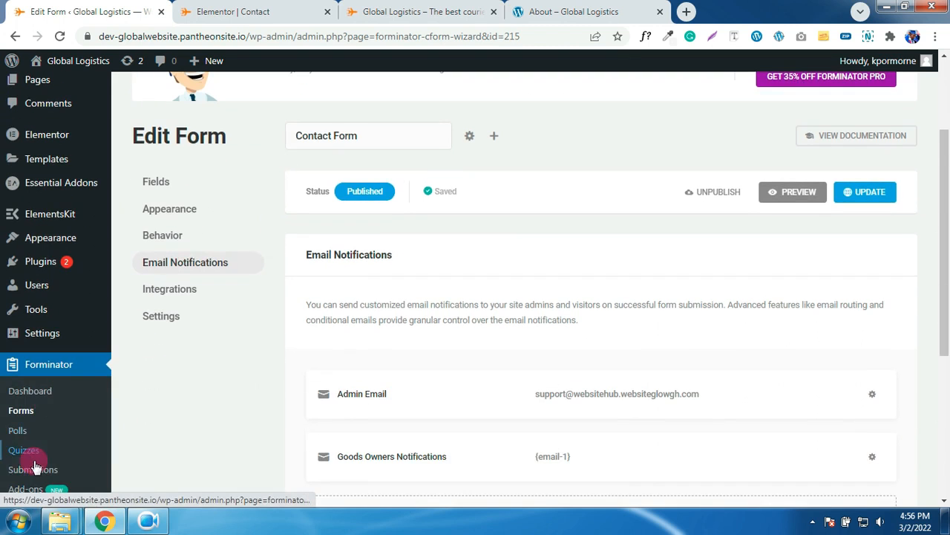
{"action": "left_click", "coordinate": [22, 414]}
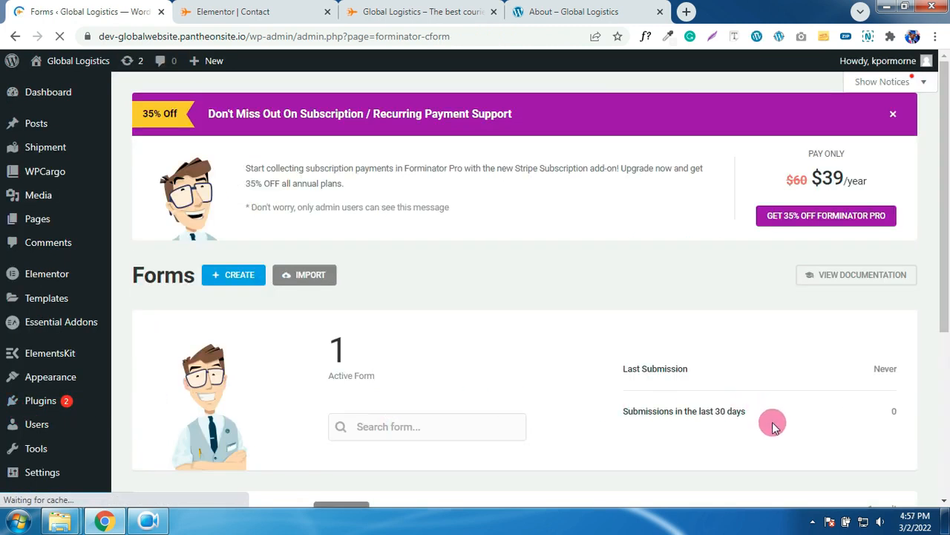
{"action": "scroll", "coordinate": [648, 421], "scroll_direction": "down", "scroll_amount": 3}
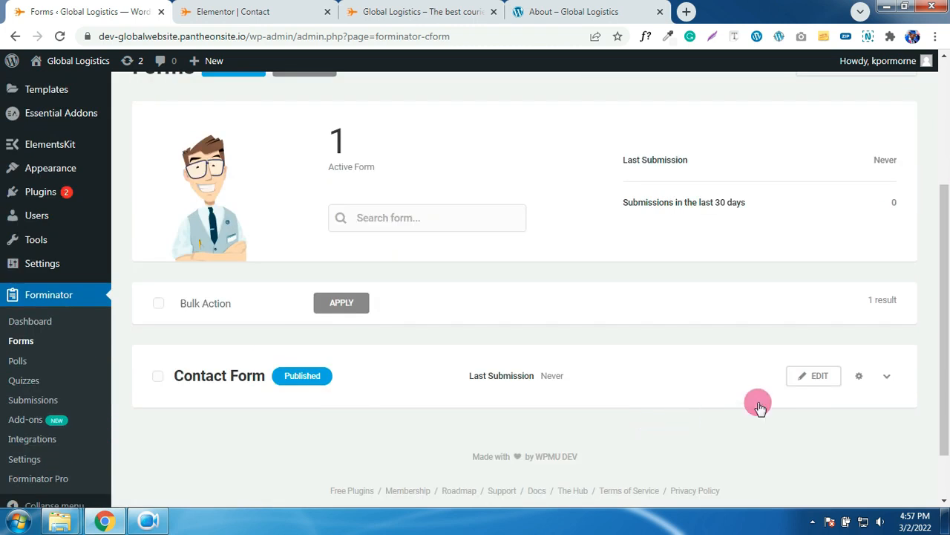
{"action": "left_click", "coordinate": [859, 377]}
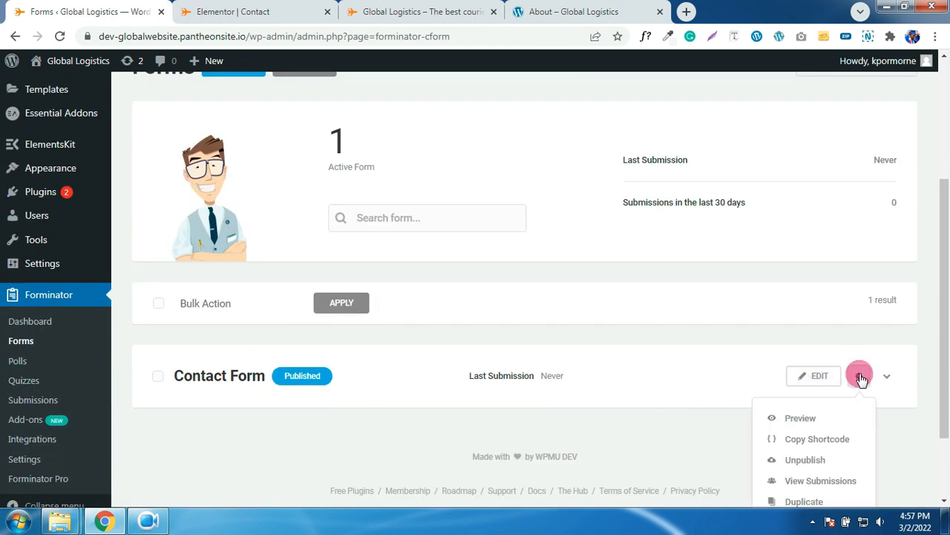
{"action": "scroll", "coordinate": [817, 424], "scroll_direction": "down", "scroll_amount": 1}
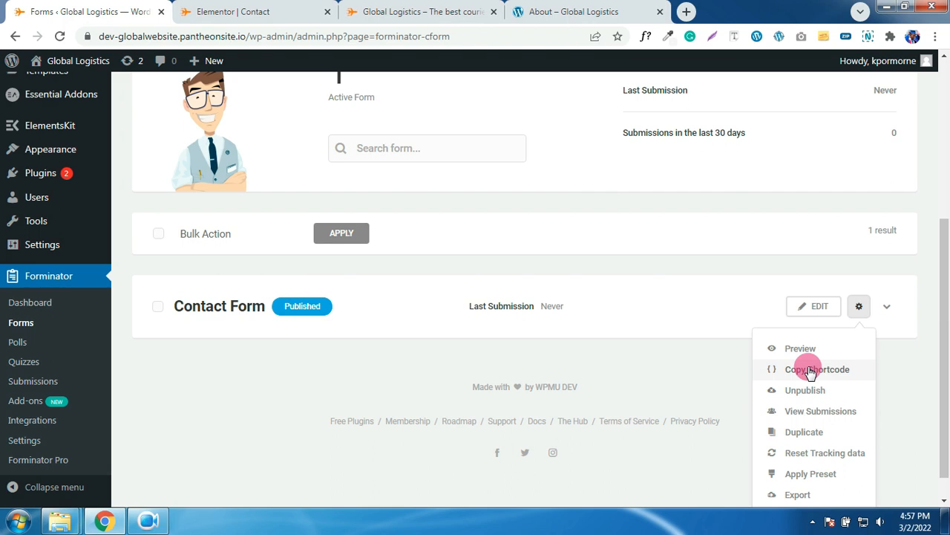
{"action": "left_click", "coordinate": [811, 372]}
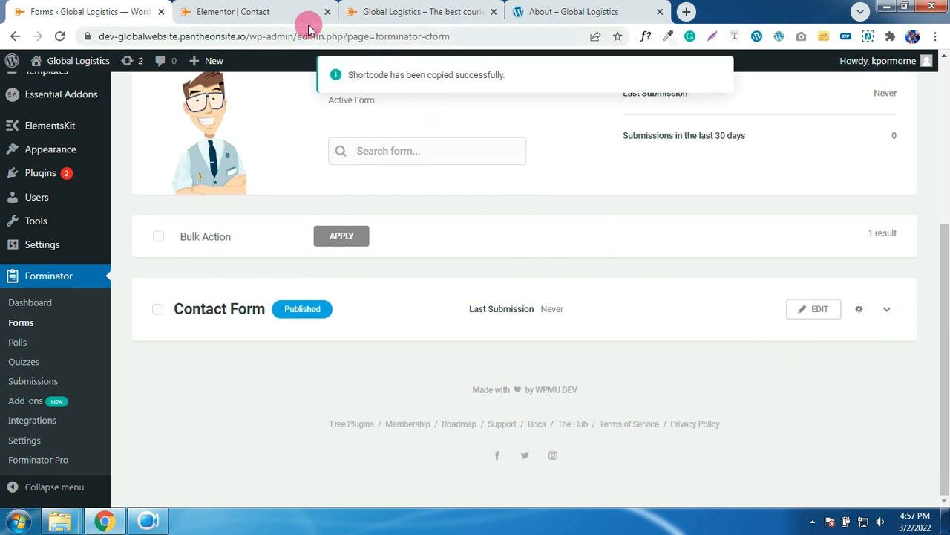
{"action": "left_click", "coordinate": [253, 18]}
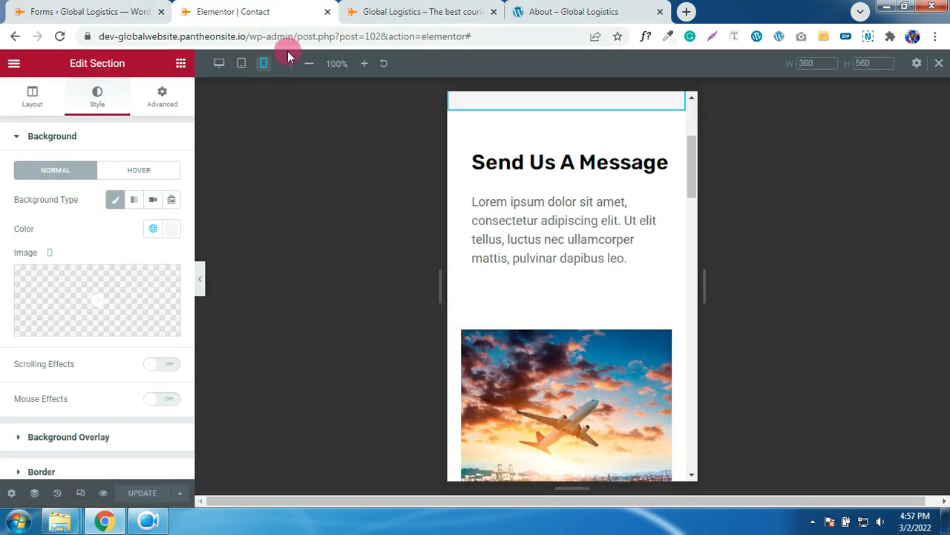
- Add a Shortcode widget under 'Send Us A Message' containing [forminator_form id="215"]
{"action": "left_click", "coordinate": [223, 64]}
{"action": "scroll", "coordinate": [534, 291], "scroll_direction": "down", "scroll_amount": 3}
{"action": "scroll", "coordinate": [501, 291], "scroll_direction": "up", "scroll_amount": 1}
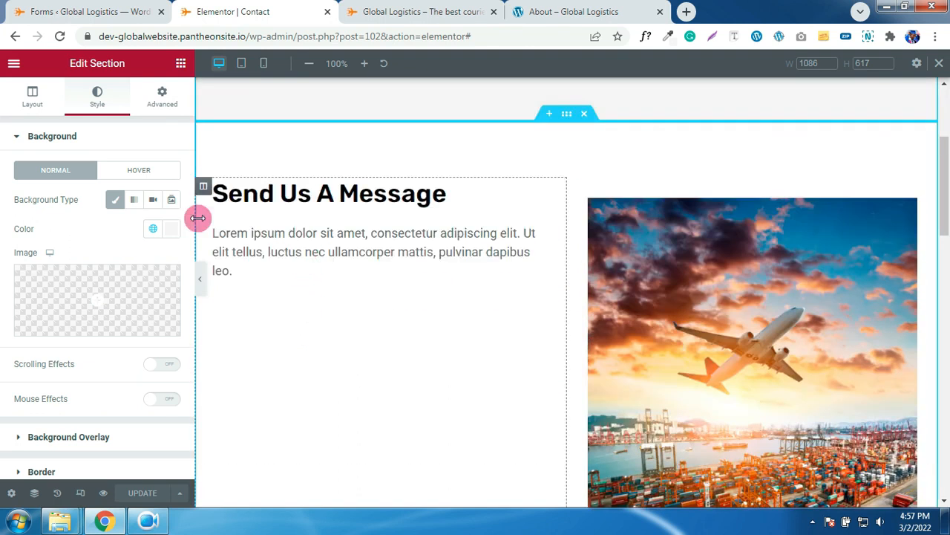
{"action": "left_click", "coordinate": [181, 66]}
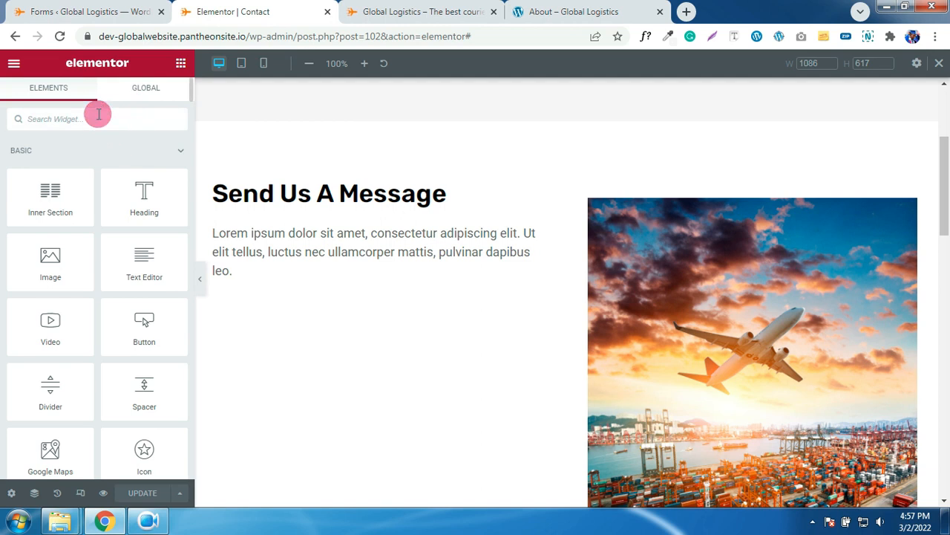
{"action": "left_click", "coordinate": [98, 114]}
{"action": "type", "text": "sh"}
{"action": "left_click_drag", "start_coordinate": [50, 167], "coordinate": [383, 311]}
{"action": "left_click", "coordinate": [114, 212]}
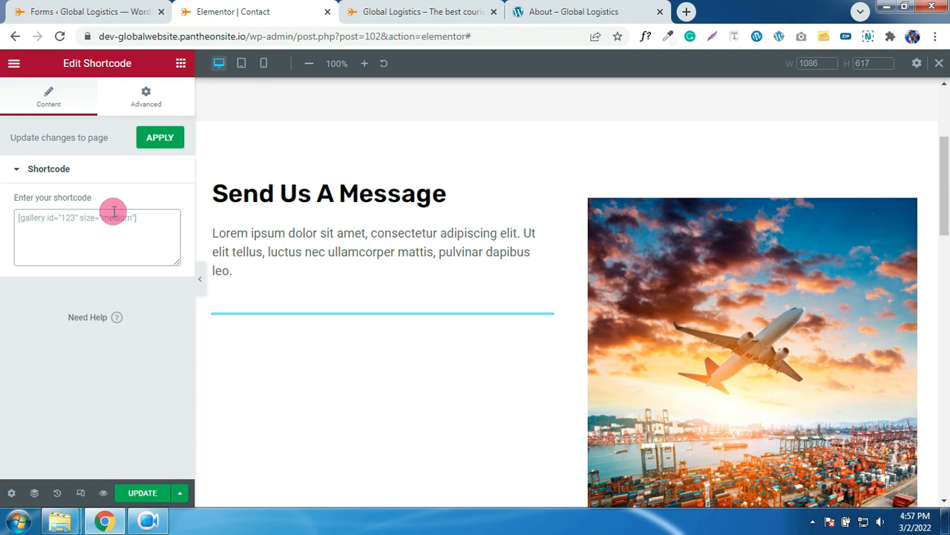
{"action": "key", "text": "ctrl+v"}
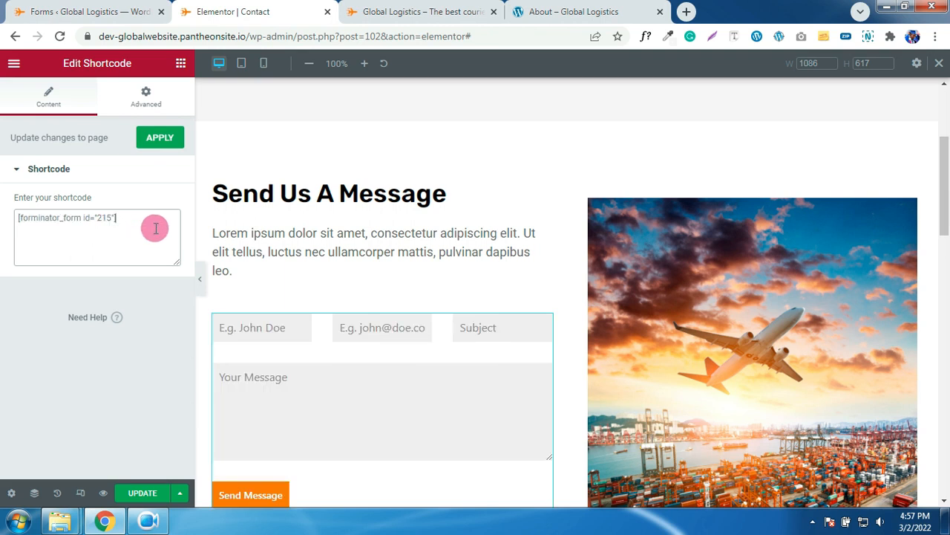
{"action": "scroll", "coordinate": [423, 341], "scroll_direction": "down", "scroll_amount": 2}
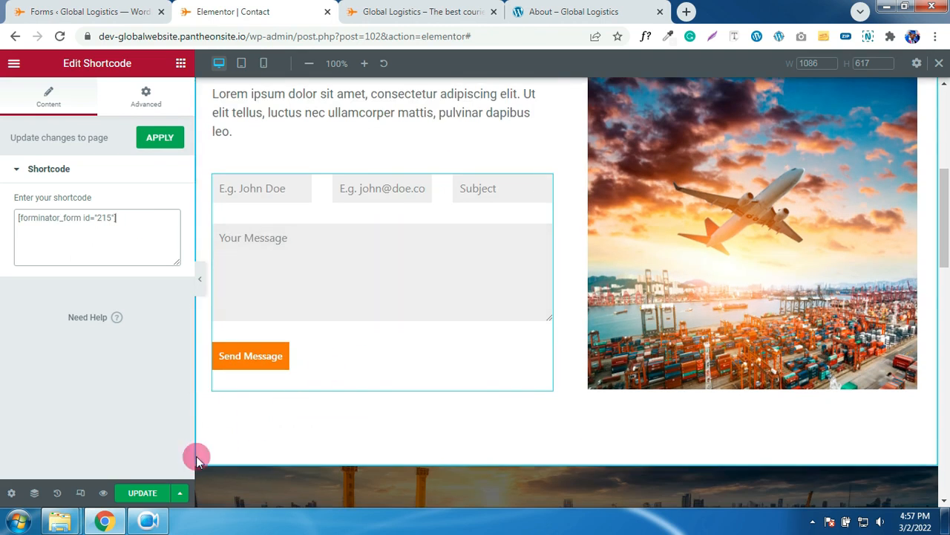
{"action": "scroll", "coordinate": [416, 223], "scroll_direction": "up", "scroll_amount": 2}
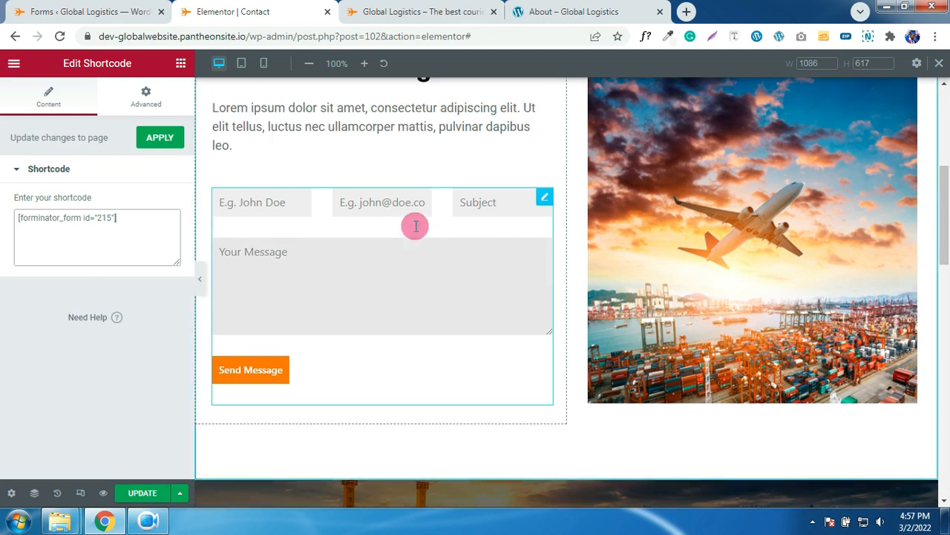
- Preview the Contact page layout at tablet and mobile widths
{"action": "left_click", "coordinate": [241, 66]}
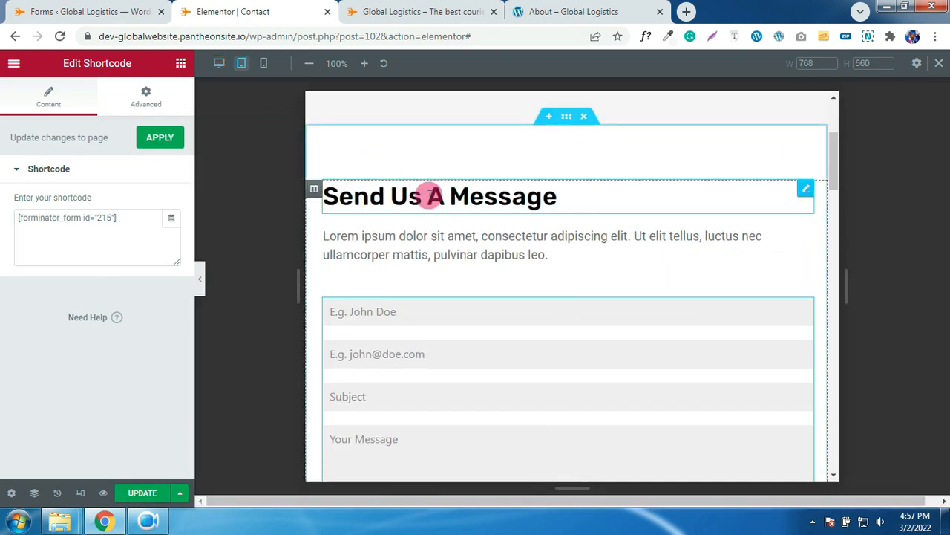
{"action": "scroll", "coordinate": [452, 233], "scroll_direction": "down", "scroll_amount": 2}
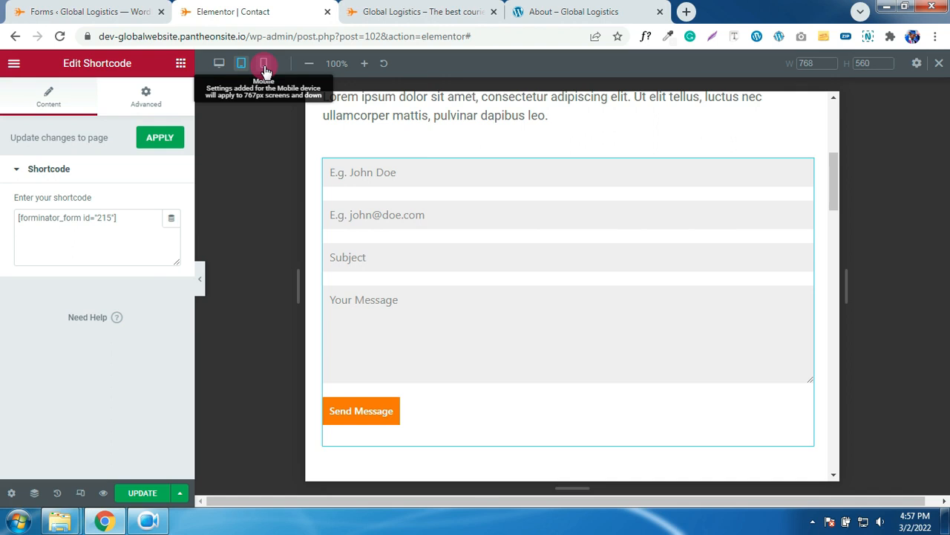
{"action": "left_click", "coordinate": [264, 66]}
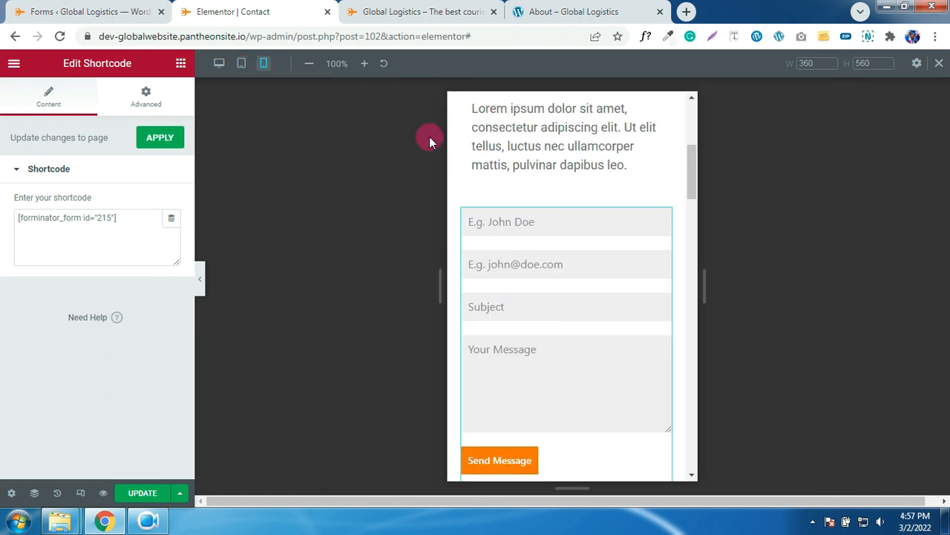
{"action": "scroll", "coordinate": [535, 199], "scroll_direction": "down", "scroll_amount": 2}
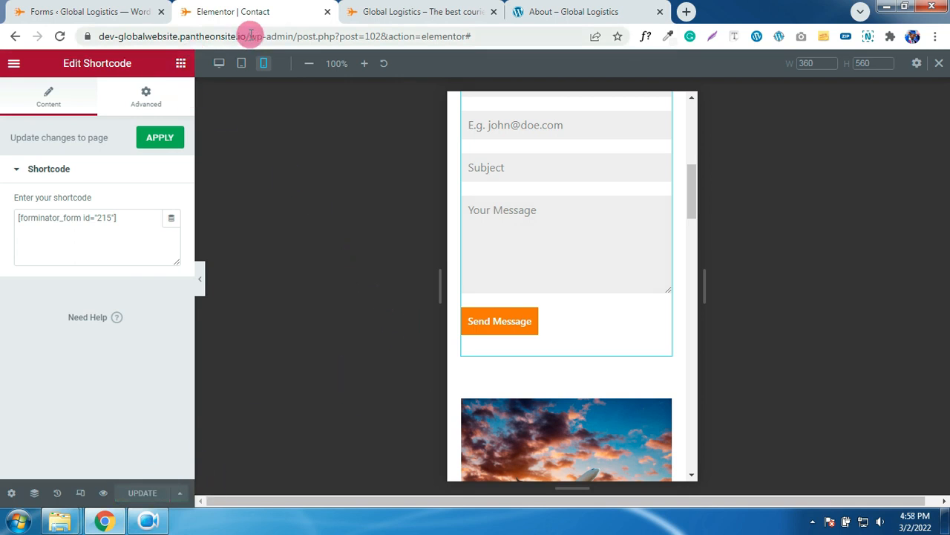
- Reload the live site, check the form on the Contact page, then return to Forminator Forms
{"action": "left_click", "coordinate": [407, 11]}
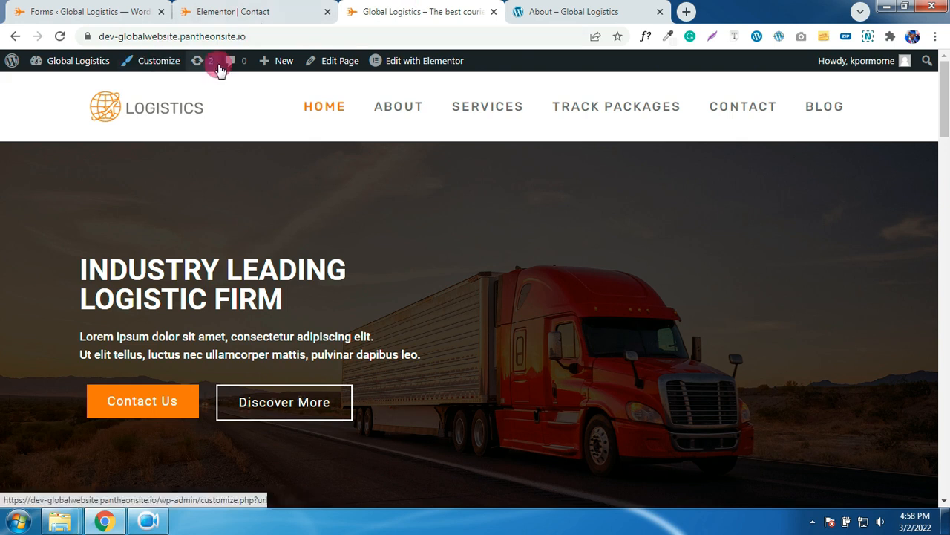
{"action": "left_click", "coordinate": [59, 35]}
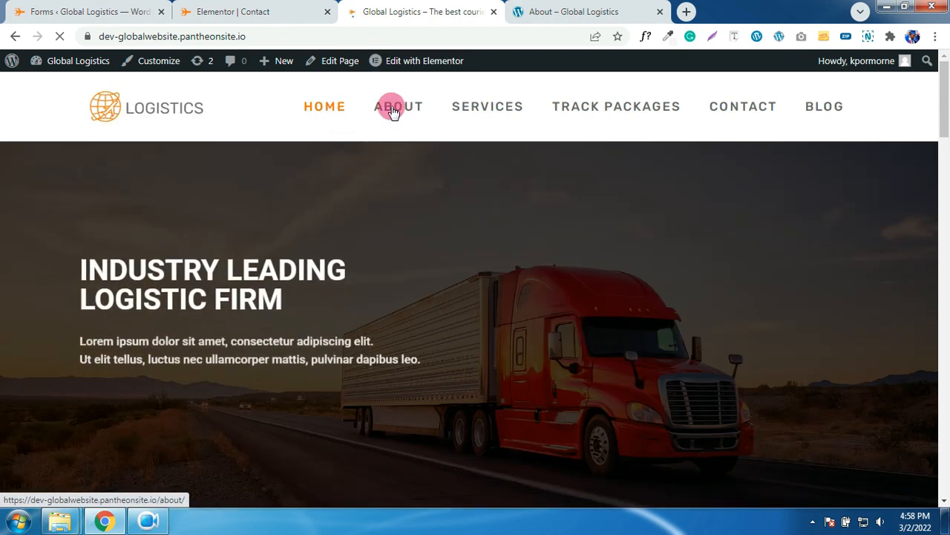
{"action": "left_click", "coordinate": [394, 110]}
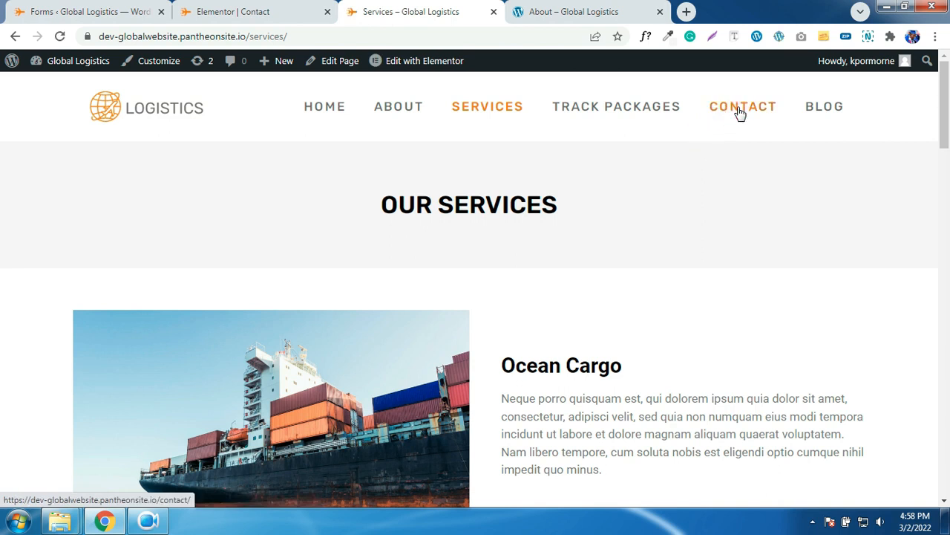
{"action": "left_click", "coordinate": [738, 109]}
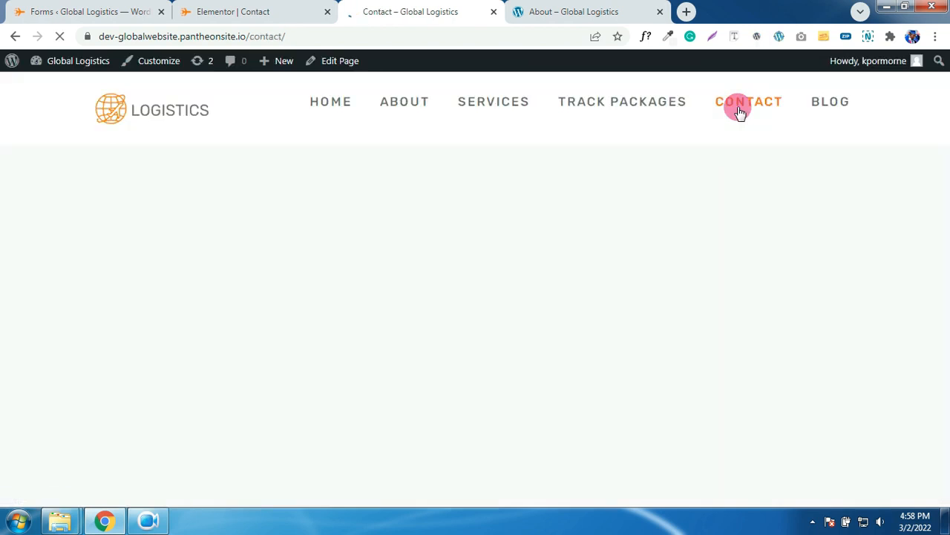
{"action": "scroll", "coordinate": [738, 200], "scroll_direction": "down", "scroll_amount": 1}
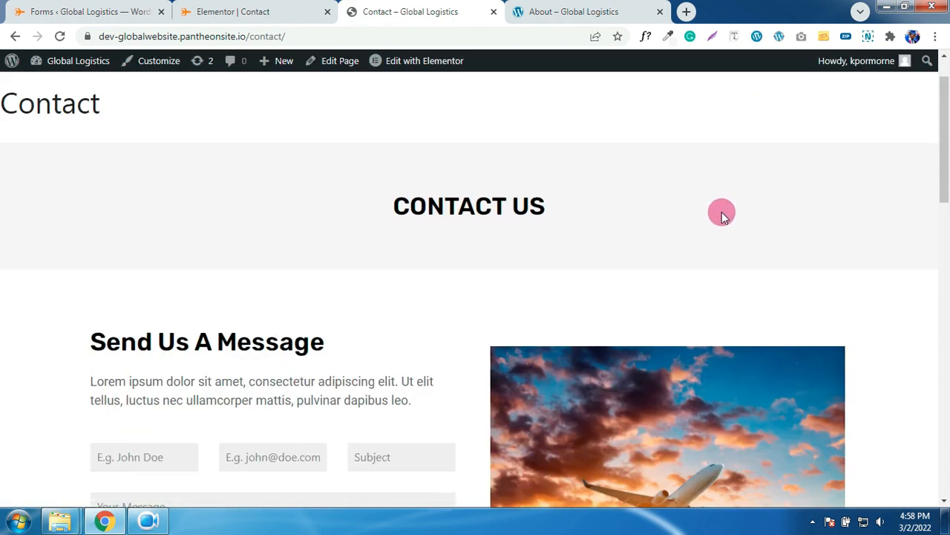
{"action": "scroll", "coordinate": [686, 151], "scroll_direction": "up", "scroll_amount": 1}
{"action": "left_click_drag", "start_coordinate": [128, 172], "coordinate": [3, 165]}
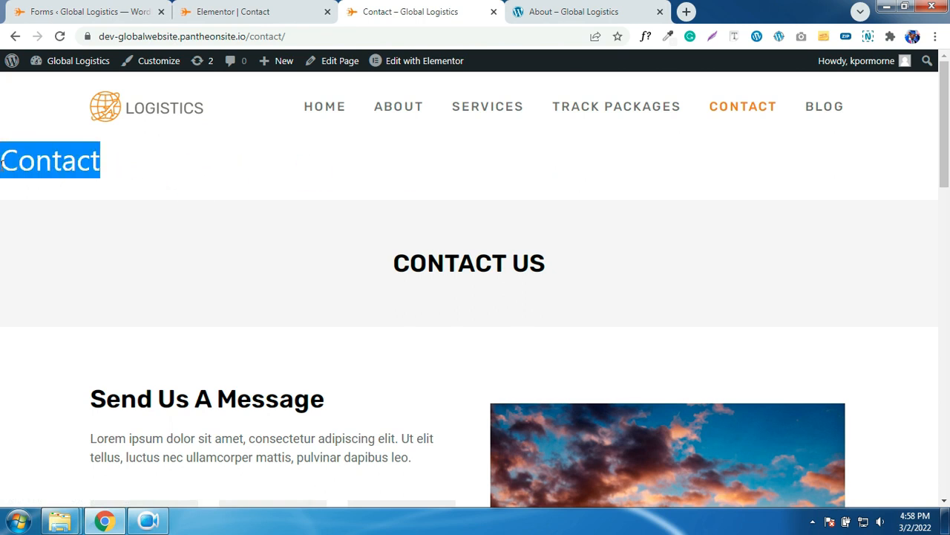
{"action": "left_click", "coordinate": [141, 11]}
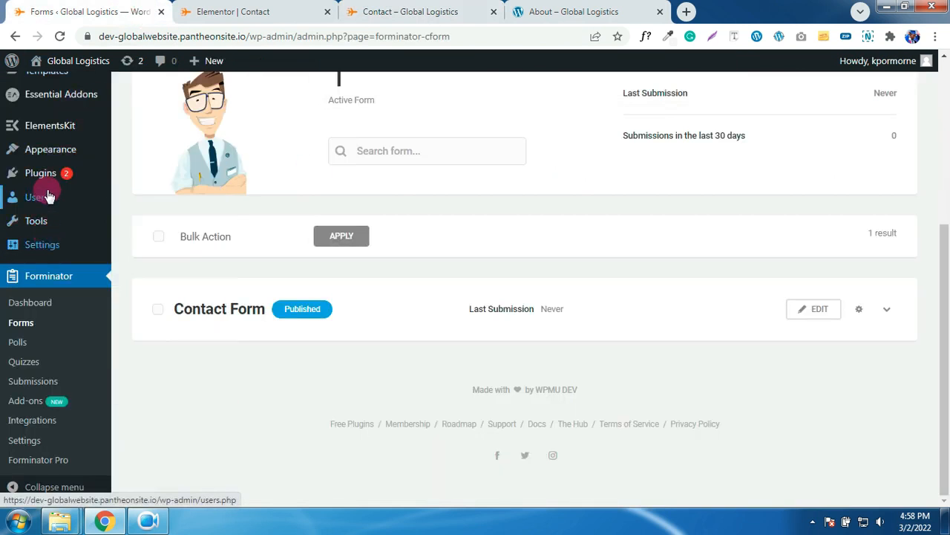
{"action": "scroll", "coordinate": [40, 219], "scroll_direction": "up", "scroll_amount": 4}
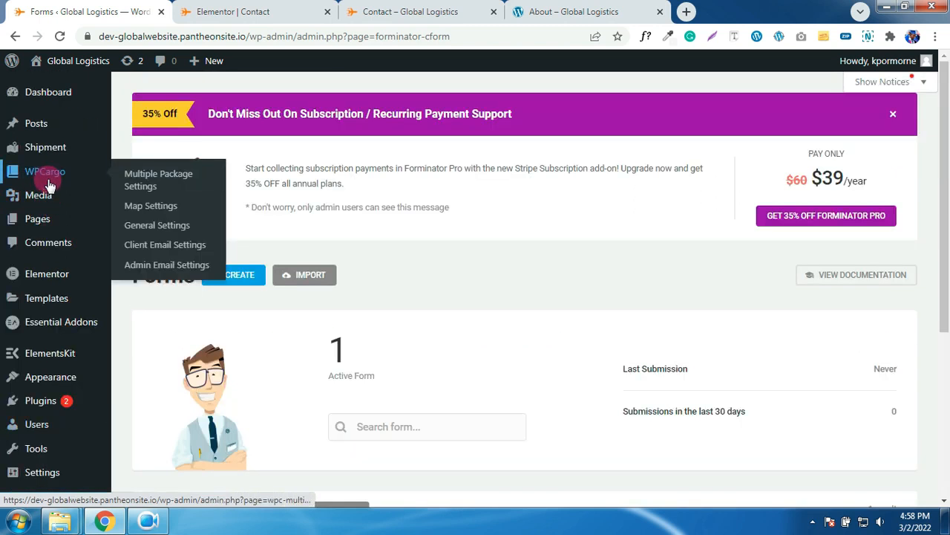
- Set the Contact page's template to Elementor Full Width and update the page
{"action": "left_click", "coordinate": [37, 223]}
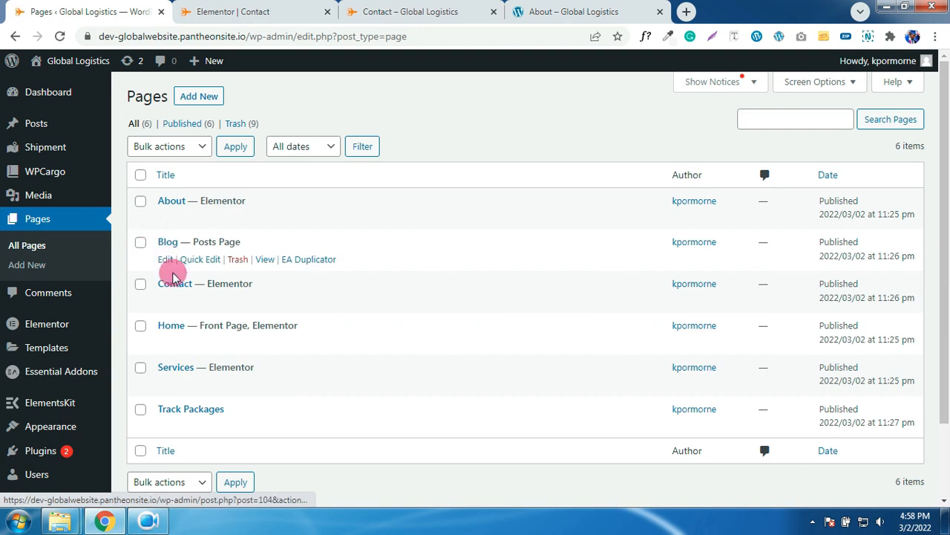
{"action": "left_click", "coordinate": [164, 304]}
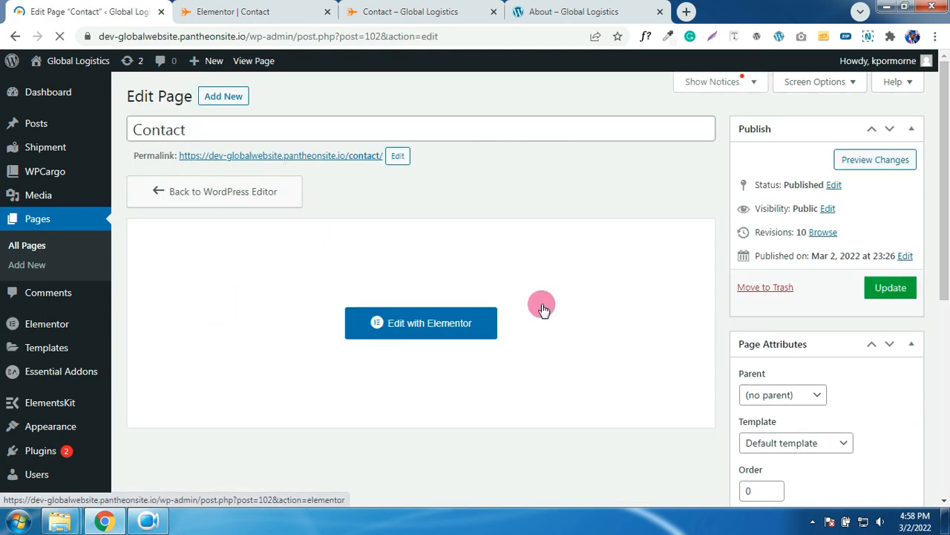
{"action": "scroll", "coordinate": [557, 306], "scroll_direction": "down", "scroll_amount": 2}
{"action": "left_click", "coordinate": [806, 309]}
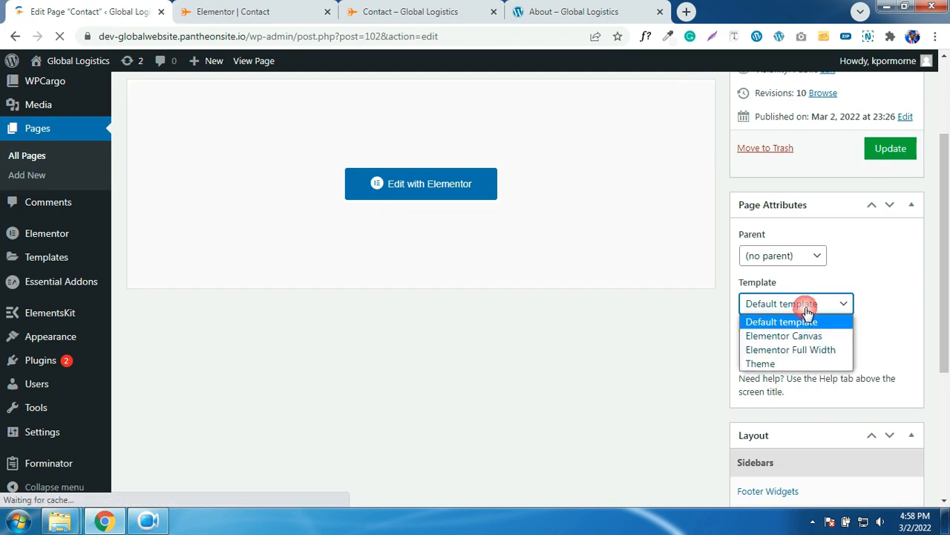
{"action": "left_click", "coordinate": [787, 350]}
{"action": "scroll", "coordinate": [829, 341], "scroll_direction": "down", "scroll_amount": 1}
{"action": "scroll", "coordinate": [828, 338], "scroll_direction": "down", "scroll_amount": 2}
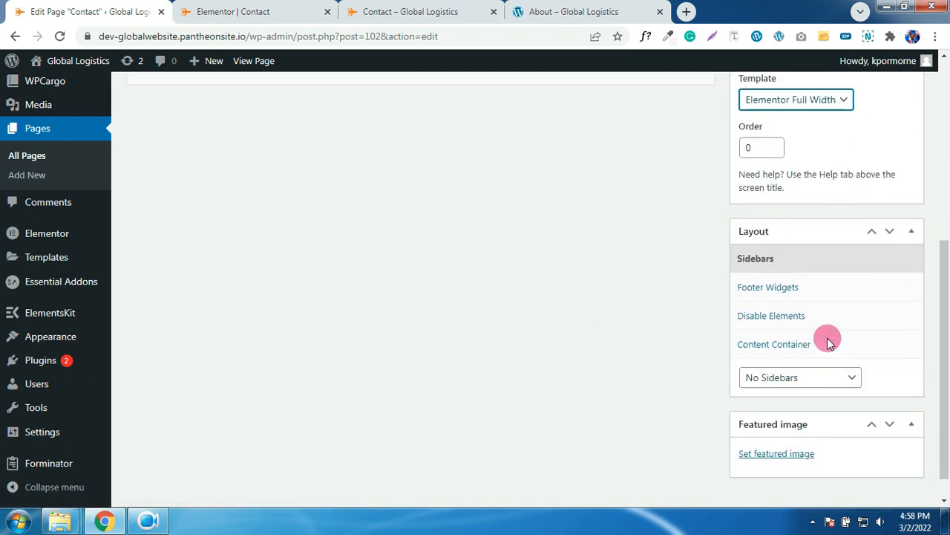
{"action": "scroll", "coordinate": [827, 338], "scroll_direction": "up", "scroll_amount": 5}
{"action": "left_click", "coordinate": [887, 291]}
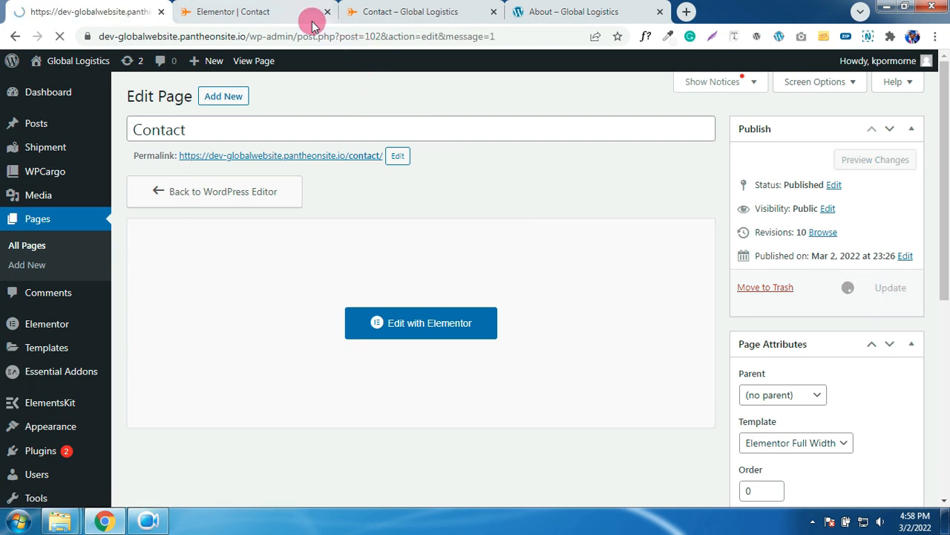
- Reload the live Contact page, browse the Blog and Track Packages pages, then return to the editor
{"action": "left_click", "coordinate": [380, 11]}
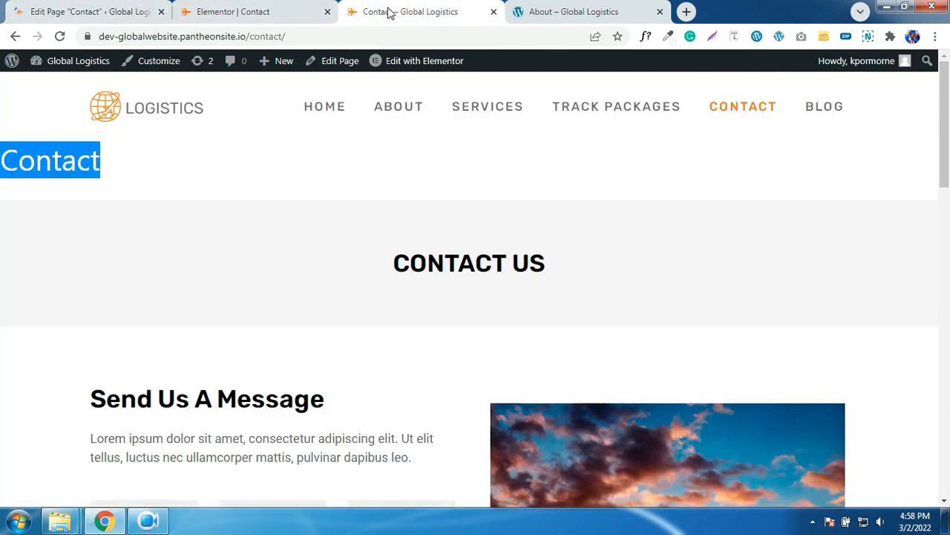
{"action": "left_click", "coordinate": [60, 39]}
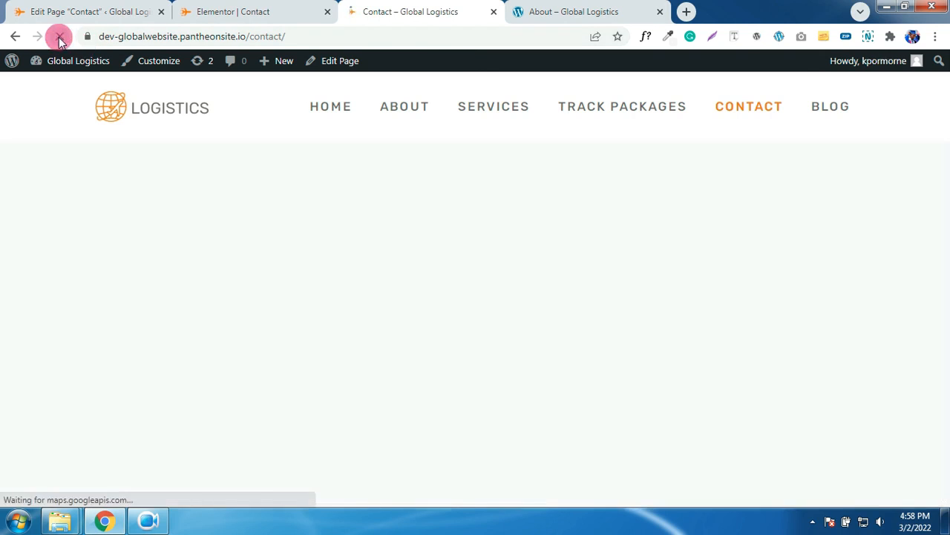
{"action": "left_click", "coordinate": [821, 107]}
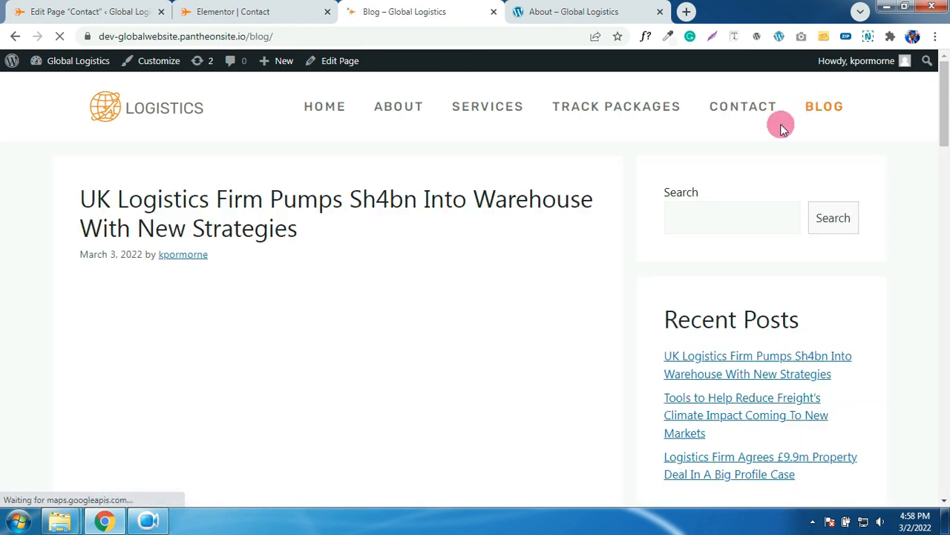
{"action": "scroll", "coordinate": [468, 271], "scroll_direction": "down", "scroll_amount": 8}
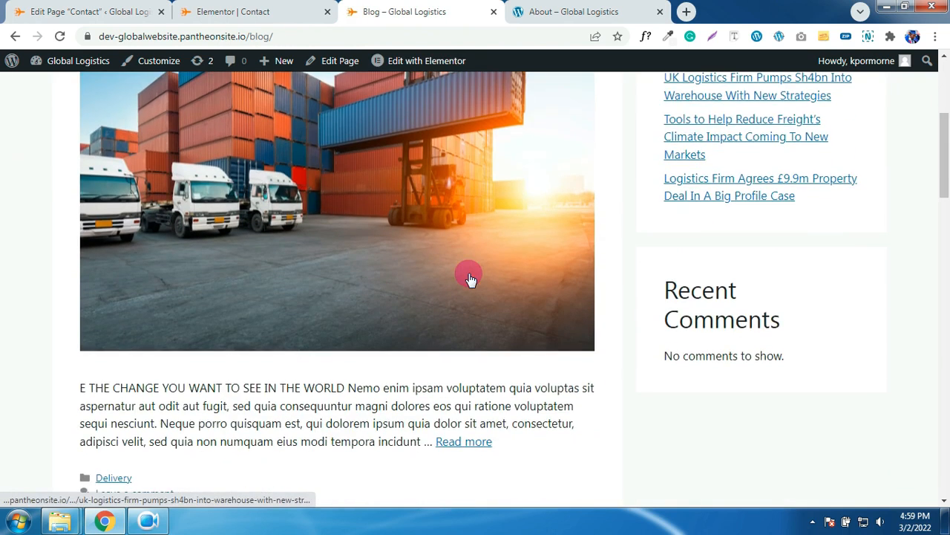
{"action": "scroll", "coordinate": [469, 274], "scroll_direction": "down", "scroll_amount": 8}
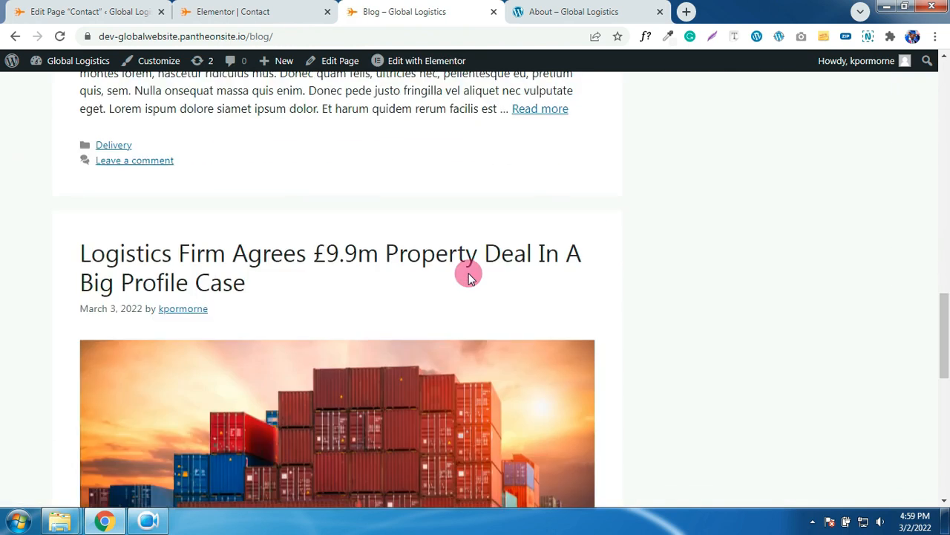
{"action": "scroll", "coordinate": [468, 274], "scroll_direction": "up", "scroll_amount": 16}
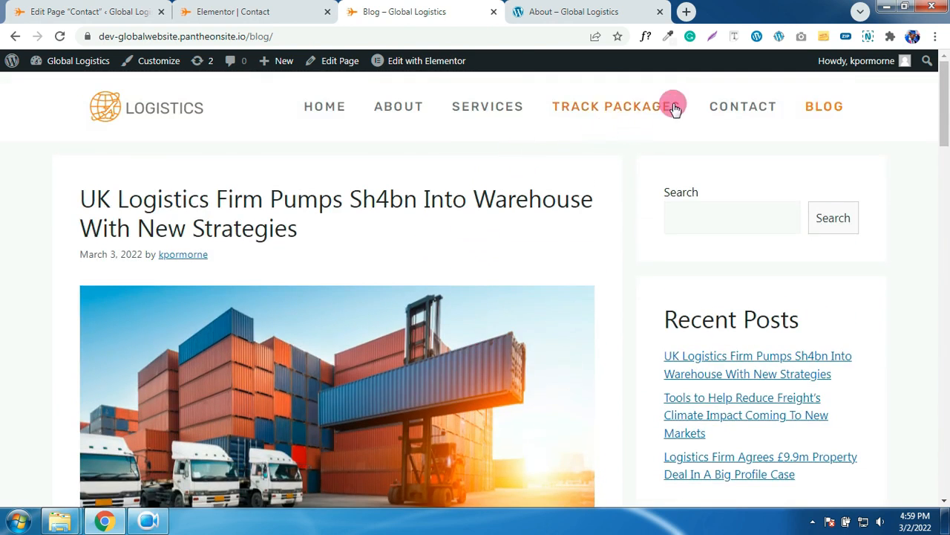
{"action": "left_click_drag", "start_coordinate": [683, 104], "coordinate": [611, 100]}
{"action": "left_click", "coordinate": [593, 110]}
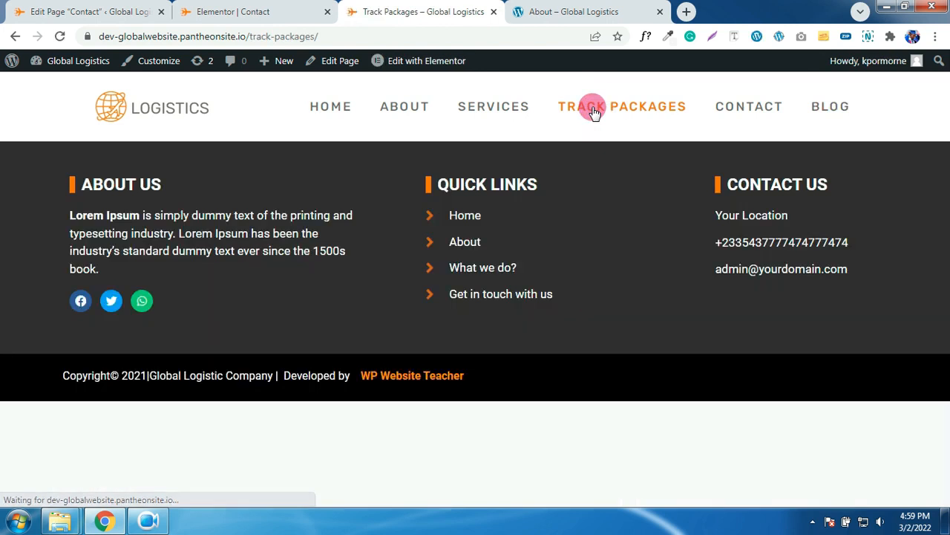
{"action": "left_click", "coordinate": [131, 12]}
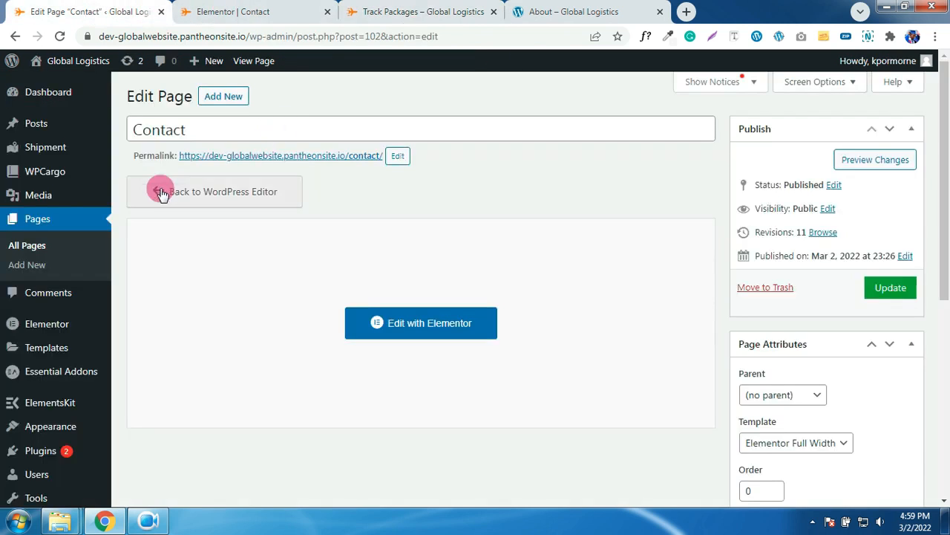
- Go to WPCargo's Admin Email Settings, then switch to its General Settings tab
{"action": "mouse_move", "coordinate": [66, 165]}
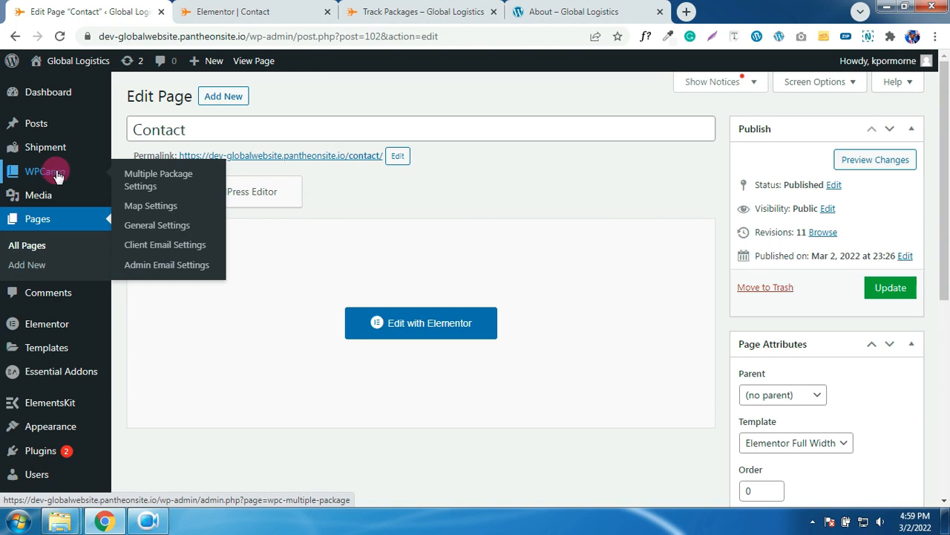
{"action": "left_click", "coordinate": [171, 269]}
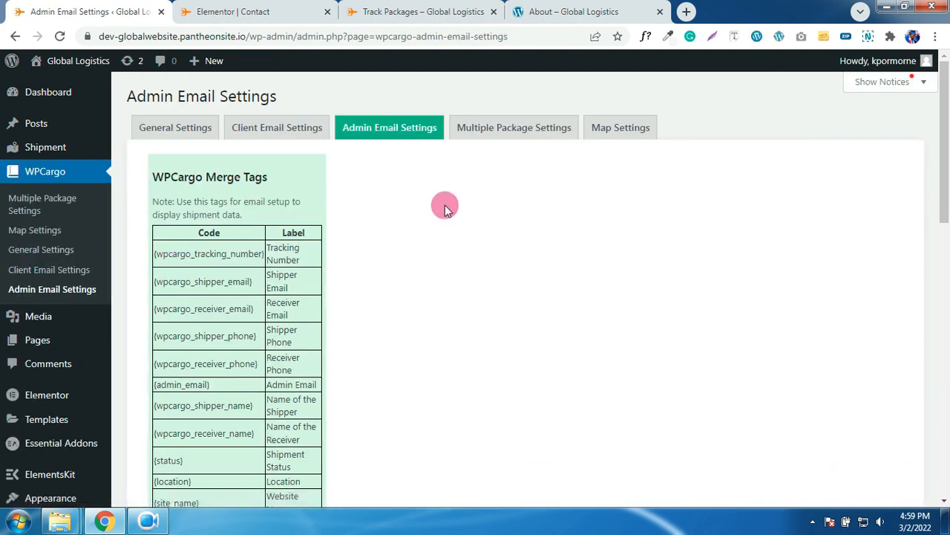
{"action": "left_click", "coordinate": [170, 128]}
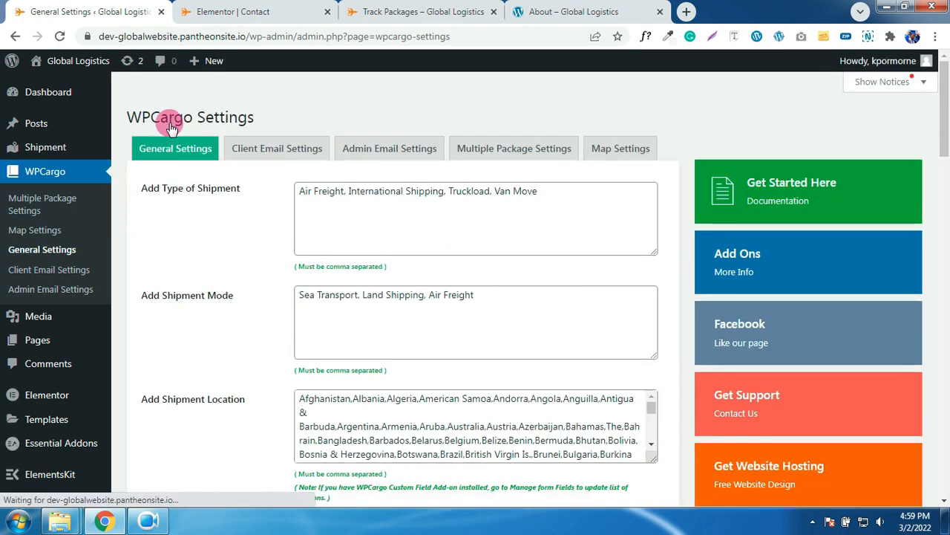
- Review the Add Type of Shipment list in WPCargo General Settings
{"action": "scroll", "coordinate": [250, 192], "scroll_direction": "down", "scroll_amount": 3}
{"action": "scroll", "coordinate": [250, 192], "scroll_direction": "up", "scroll_amount": 3}
{"action": "left_click_drag", "start_coordinate": [248, 191], "coordinate": [149, 187]}
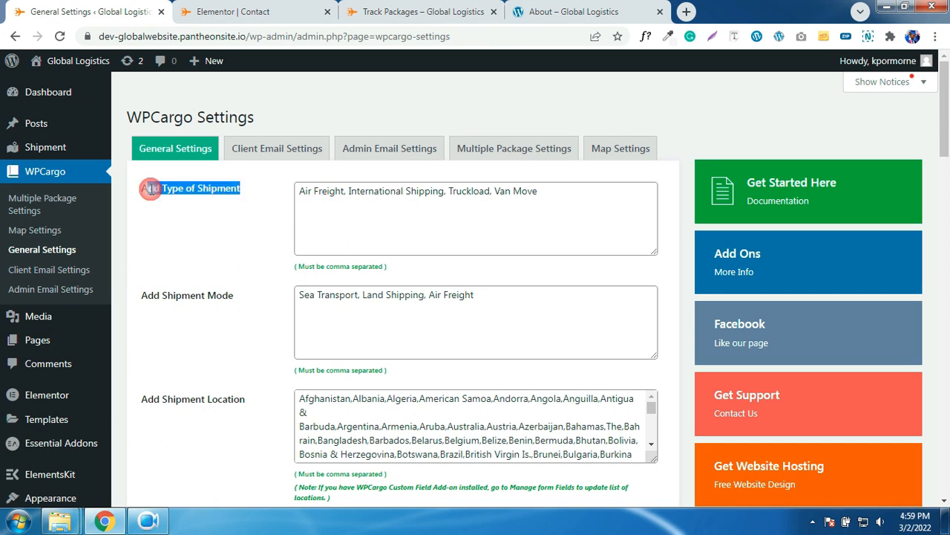
{"action": "left_click", "coordinate": [300, 193]}
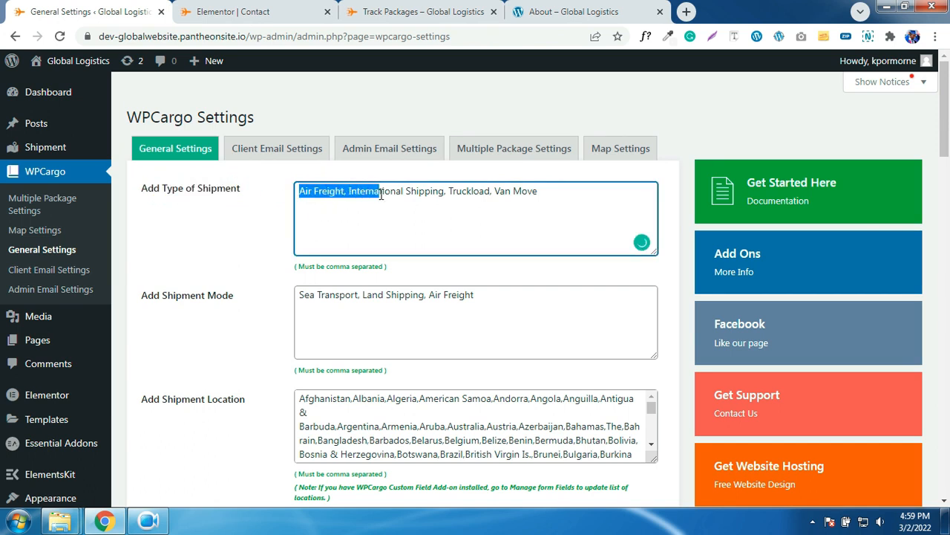
{"action": "left_click_drag", "start_coordinate": [436, 194], "coordinate": [482, 195]}
{"action": "left_click", "coordinate": [553, 192]}
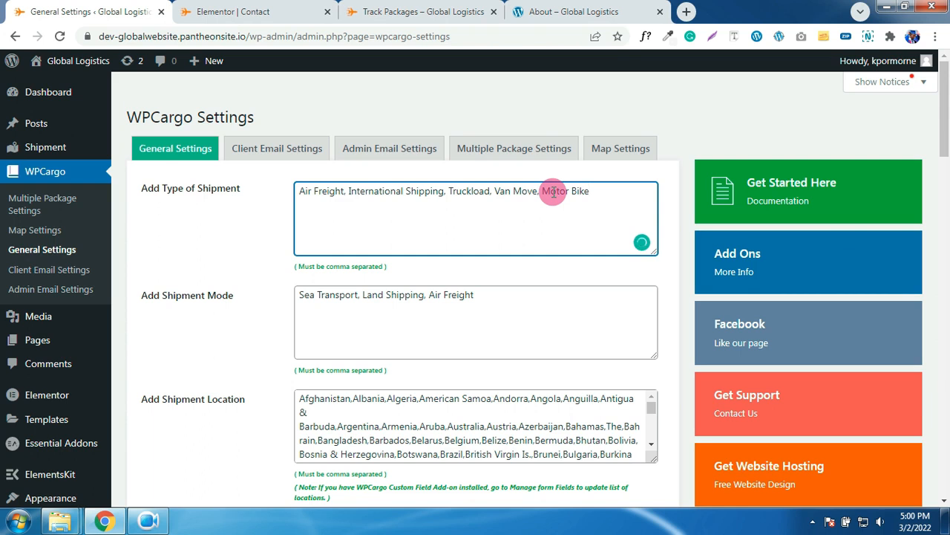
- Review the shipment locations and payment modes CASH, Cheque, BACS, down to Upload Logo
{"action": "scroll", "coordinate": [573, 255], "scroll_direction": "down", "scroll_amount": 1}
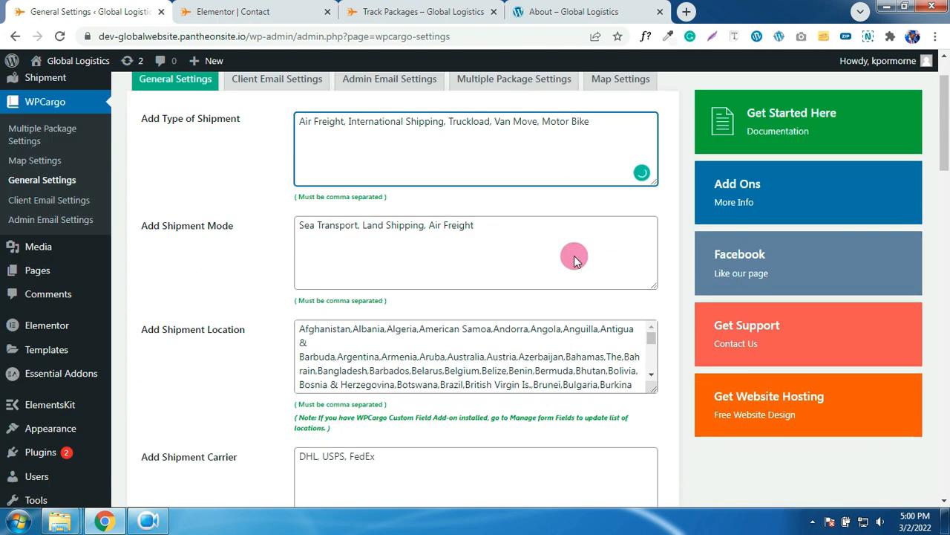
{"action": "scroll", "coordinate": [576, 258], "scroll_direction": "down", "scroll_amount": 1}
{"action": "left_click", "coordinate": [517, 288]}
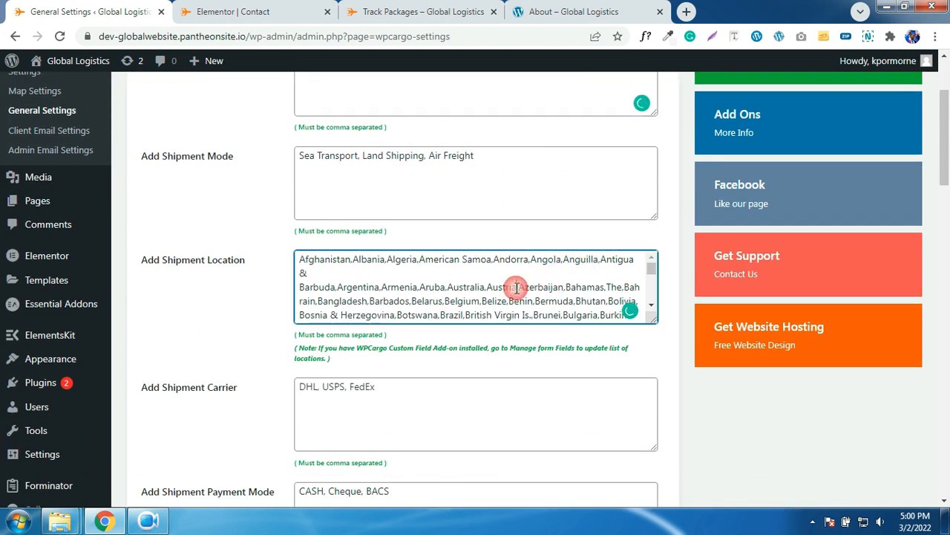
{"action": "scroll", "coordinate": [520, 288], "scroll_direction": "down", "scroll_amount": 2}
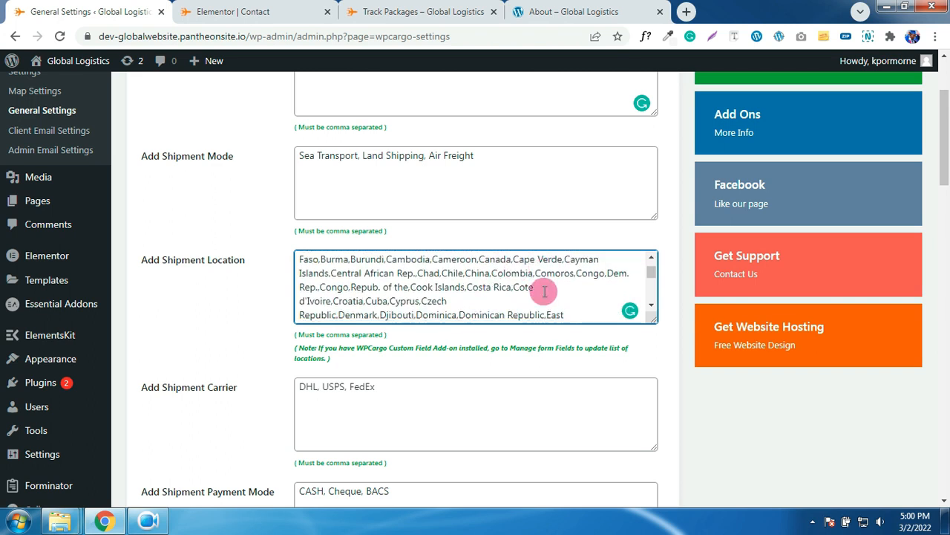
{"action": "scroll", "coordinate": [478, 296], "scroll_direction": "down", "scroll_amount": 3}
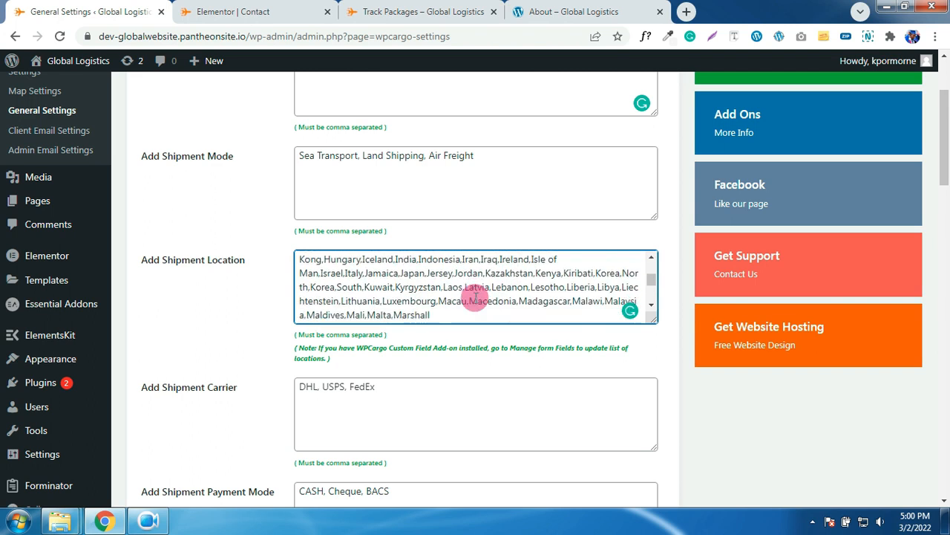
{"action": "scroll", "coordinate": [475, 297], "scroll_direction": "down", "scroll_amount": 3}
{"action": "scroll", "coordinate": [438, 360], "scroll_direction": "down", "scroll_amount": 1}
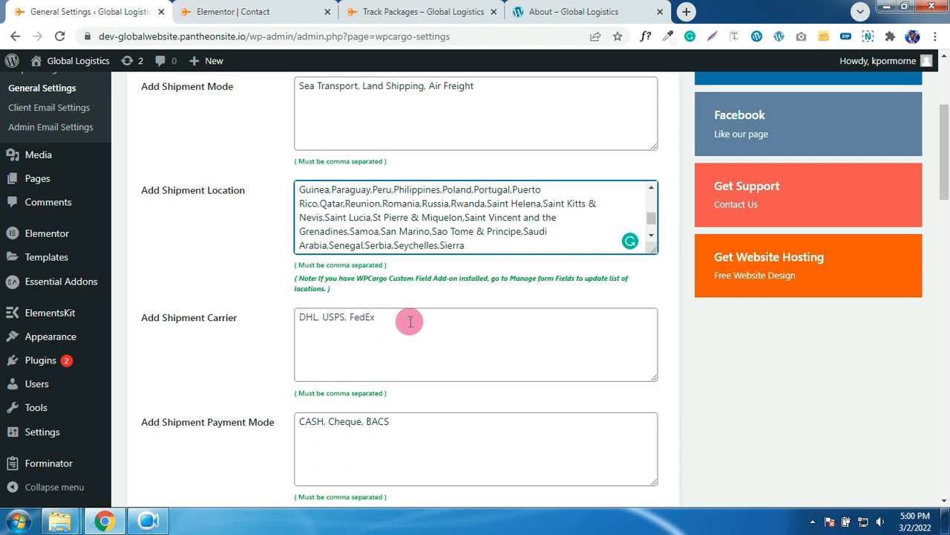
{"action": "scroll", "coordinate": [401, 321], "scroll_direction": "down", "scroll_amount": 2}
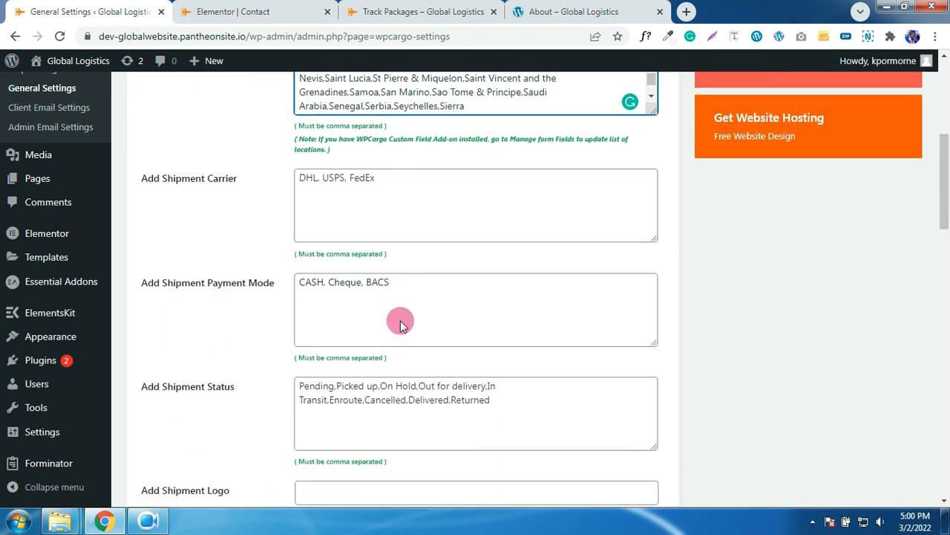
{"action": "left_click_drag", "start_coordinate": [390, 284], "coordinate": [329, 288]}
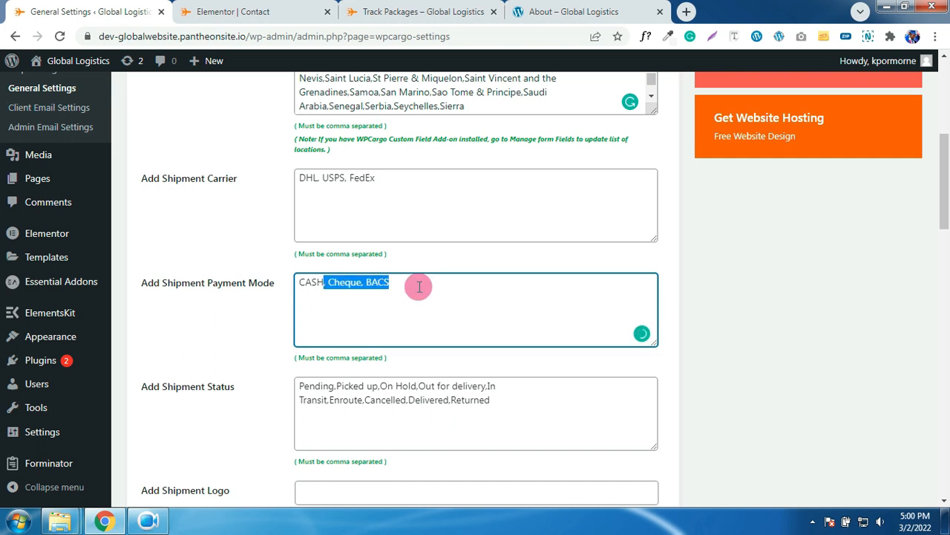
{"action": "scroll", "coordinate": [419, 286], "scroll_direction": "down", "scroll_amount": 2}
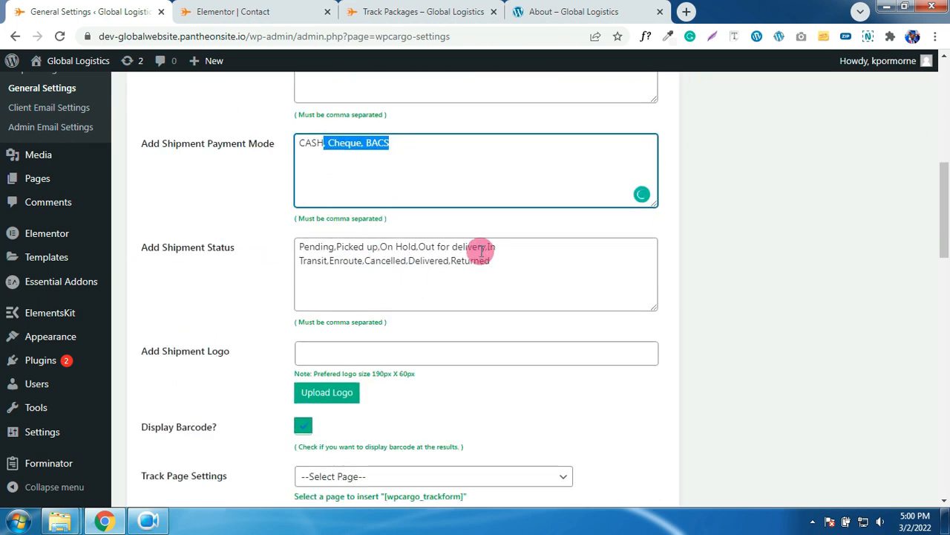
{"action": "scroll", "coordinate": [453, 271], "scroll_direction": "down", "scroll_amount": 1}
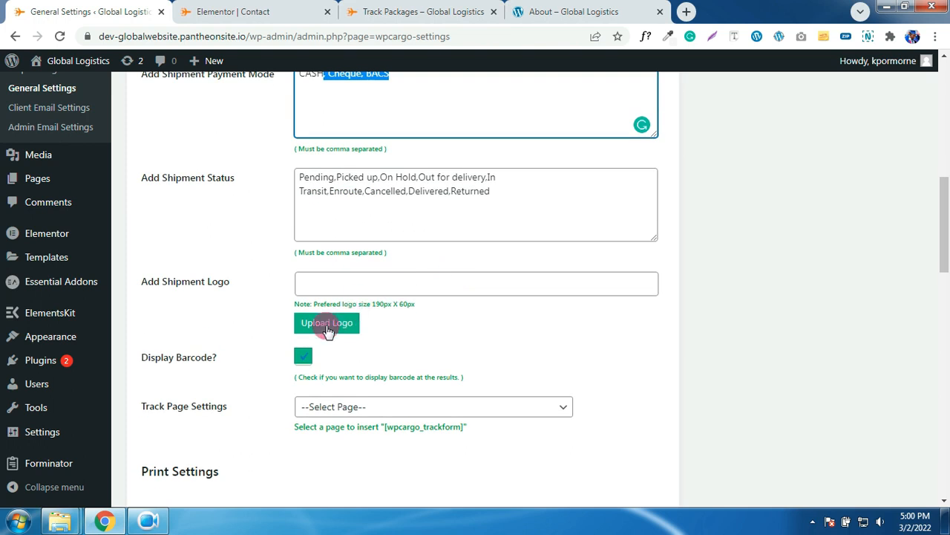
- Upload 'Logo for WP Cargo' from Images/Logo and select it as the shipment logo
{"action": "left_click", "coordinate": [327, 331]}
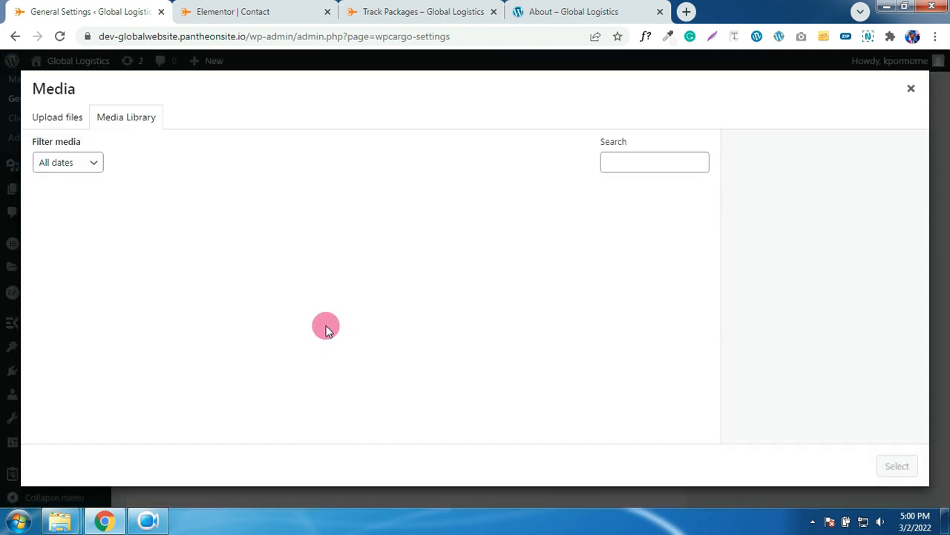
{"action": "left_click", "coordinate": [64, 125]}
{"action": "left_click", "coordinate": [465, 300]}
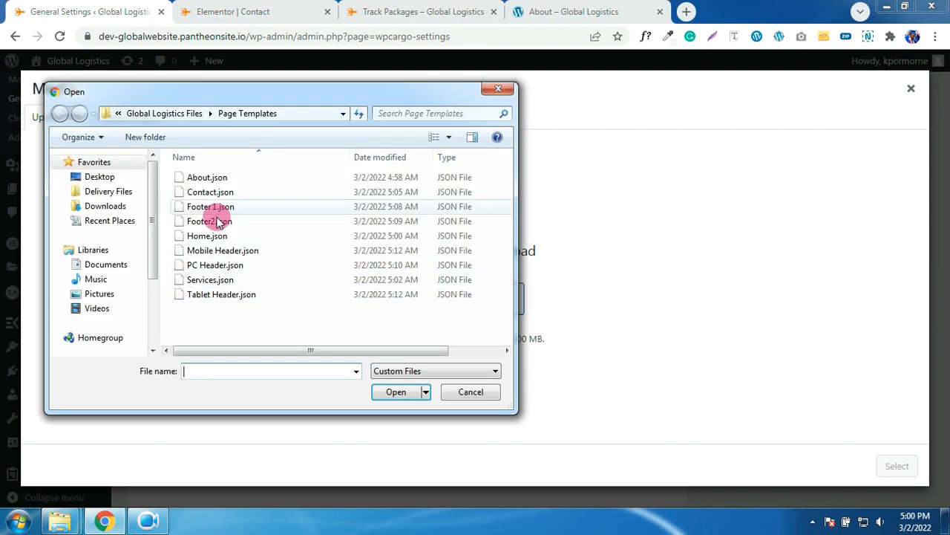
{"action": "left_click", "coordinate": [158, 113]}
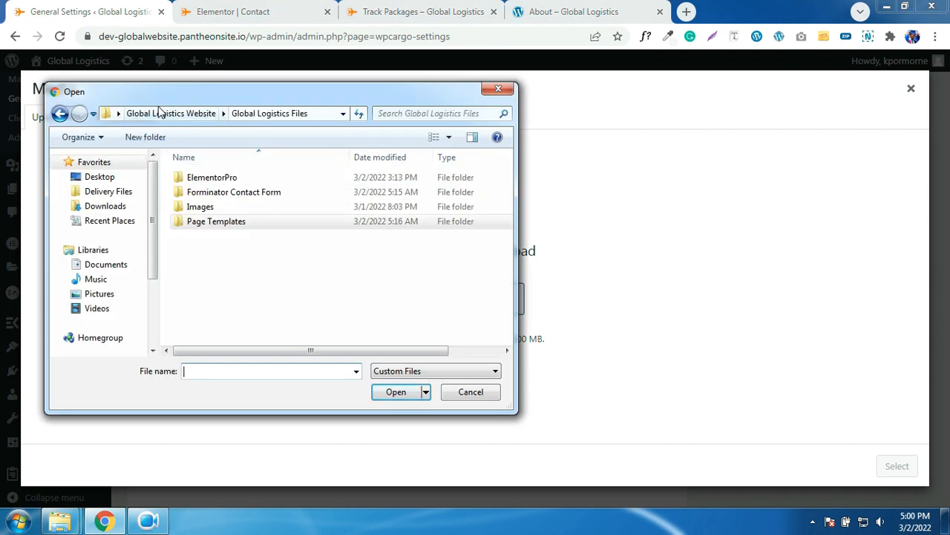
{"action": "double_click", "coordinate": [205, 207]}
{"action": "double_click", "coordinate": [216, 236]}
{"action": "double_click", "coordinate": [217, 236]}
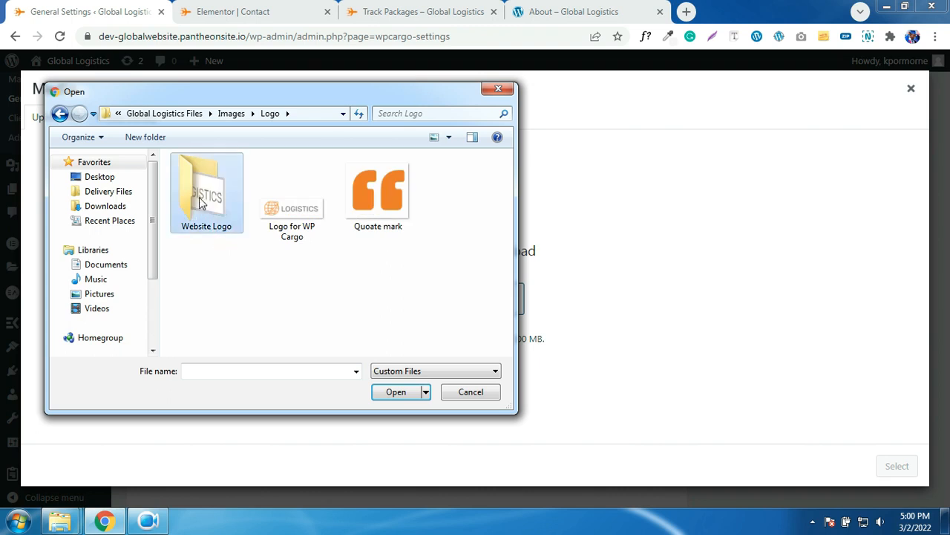
{"action": "left_click", "coordinate": [210, 170]}
{"action": "left_click", "coordinate": [60, 115]}
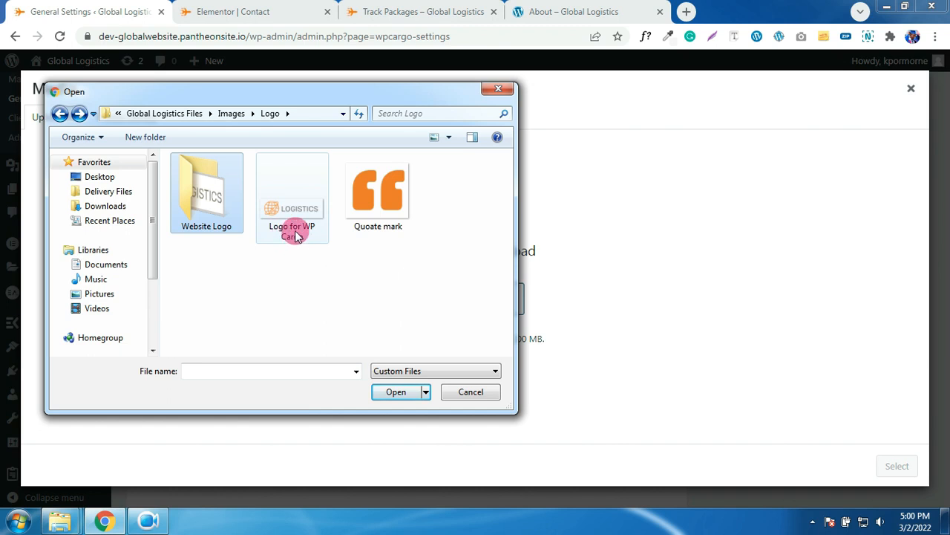
{"action": "double_click", "coordinate": [282, 212]}
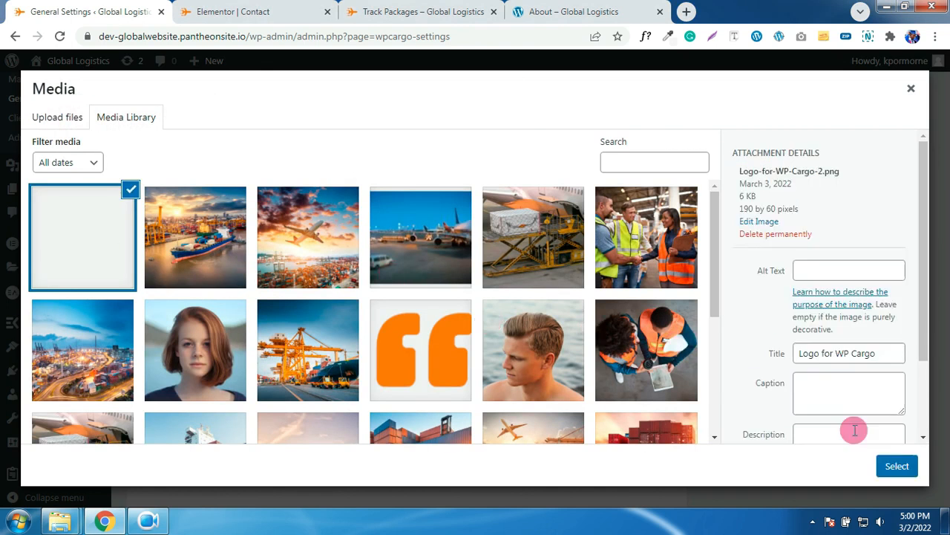
{"action": "left_click", "coordinate": [897, 466]}
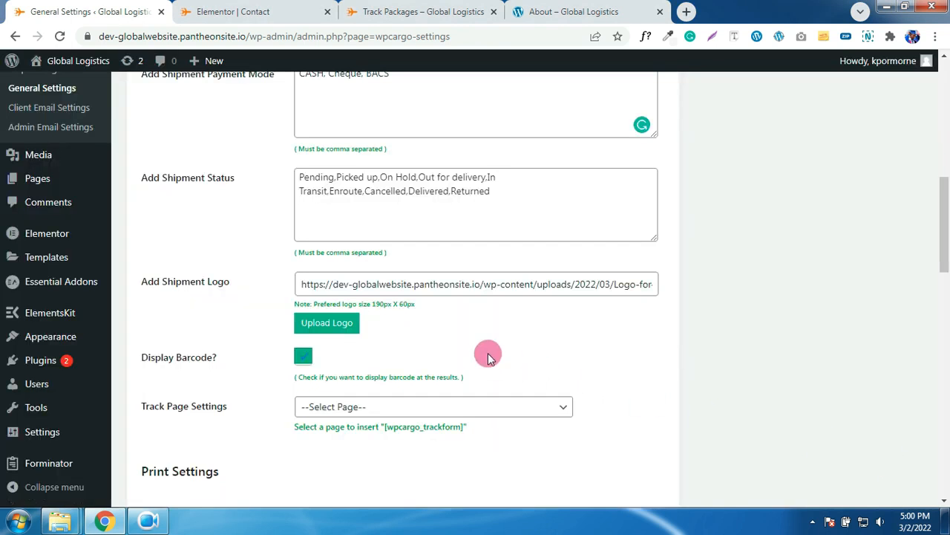
- Change the shipment number prefix from WPC to GL and the suffix from -CARGO to -GLC
{"action": "scroll", "coordinate": [499, 342], "scroll_direction": "down", "scroll_amount": 1}
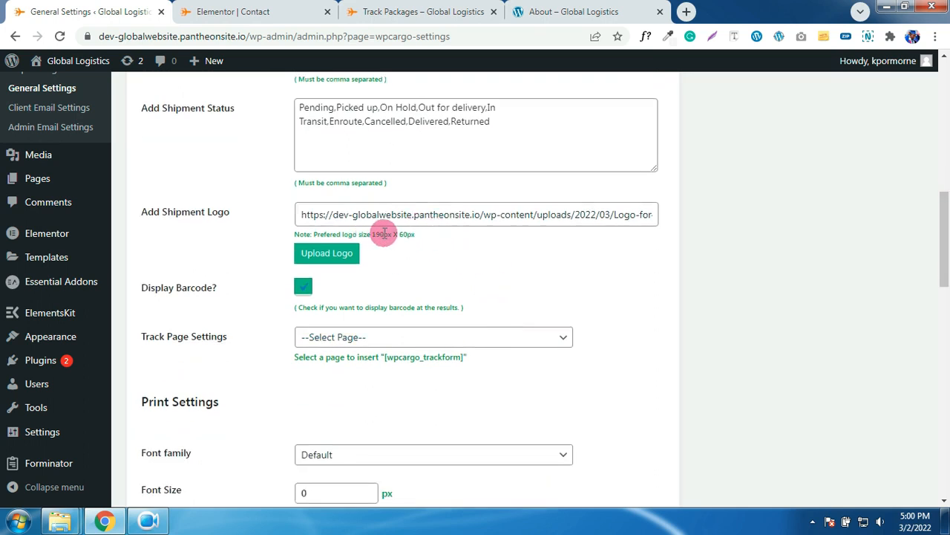
{"action": "scroll", "coordinate": [470, 297], "scroll_direction": "down", "scroll_amount": 1}
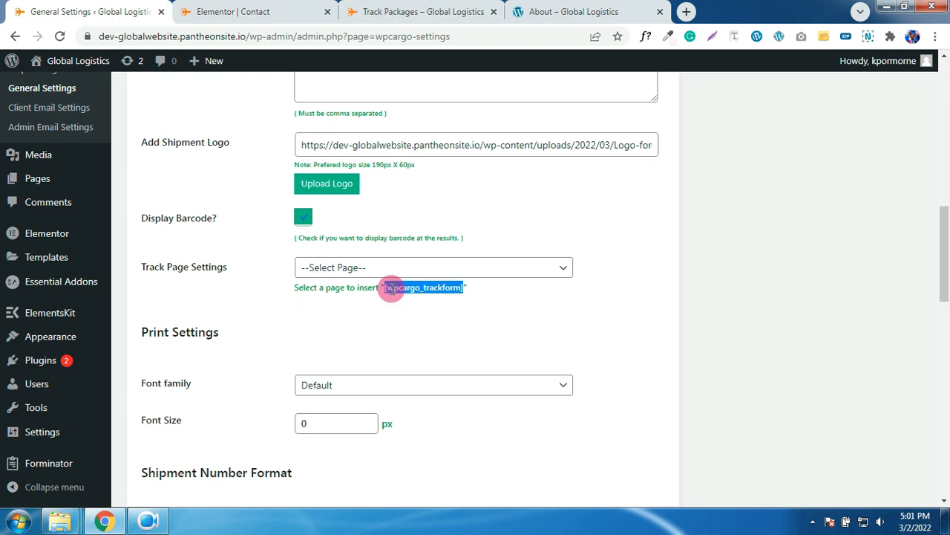
{"action": "left_click", "coordinate": [488, 311]}
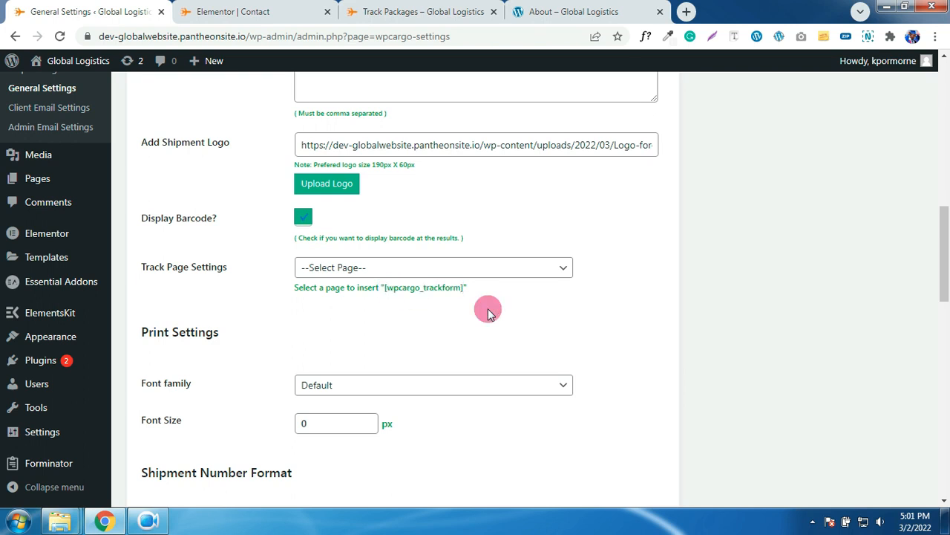
{"action": "scroll", "coordinate": [488, 310], "scroll_direction": "down", "scroll_amount": 5}
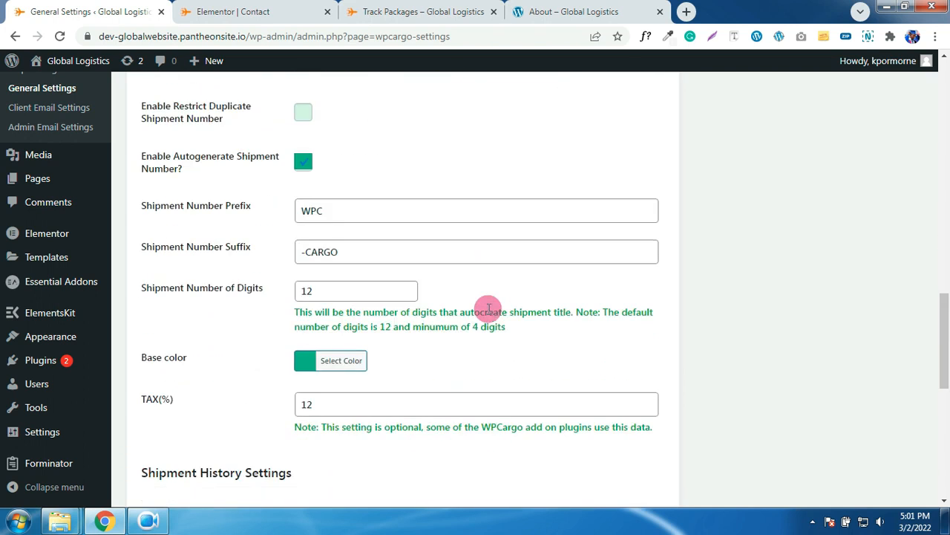
{"action": "left_click_drag", "start_coordinate": [338, 209], "coordinate": [310, 210]}
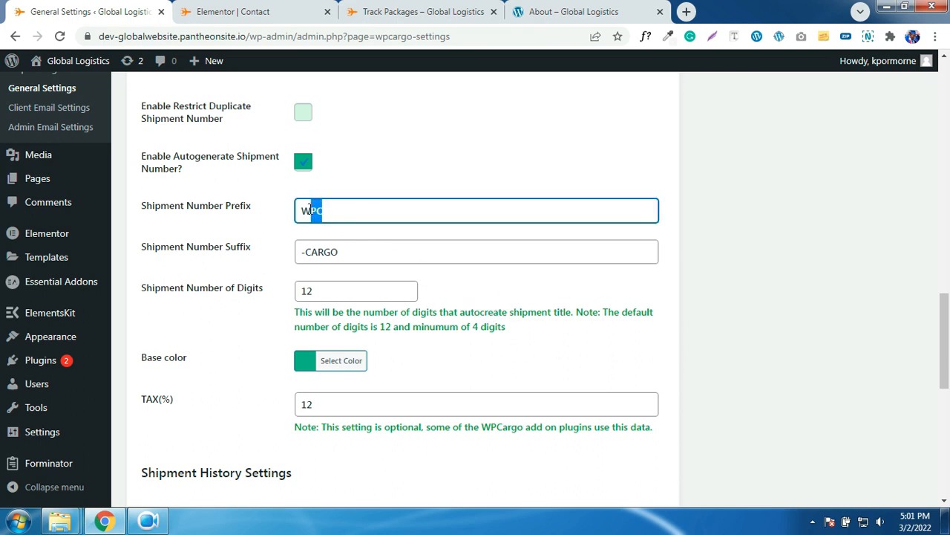
{"action": "left_click", "coordinate": [330, 214]}
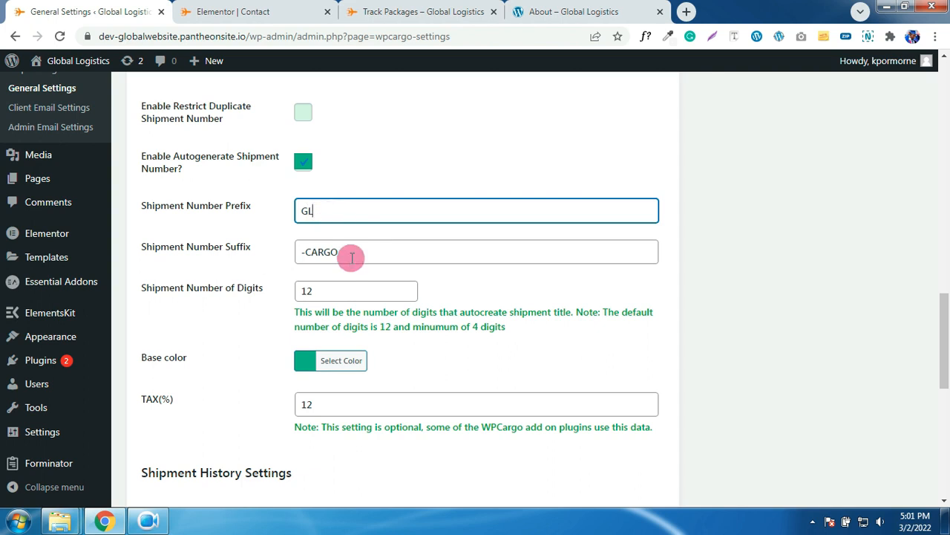
{"action": "left_click_drag", "start_coordinate": [352, 257], "coordinate": [316, 253]}
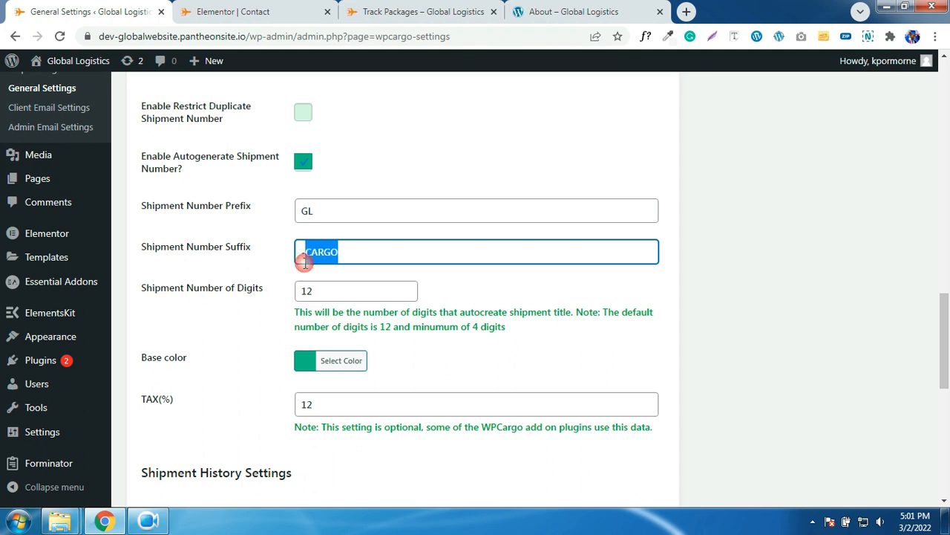
{"action": "key", "text": "BackSpace"}
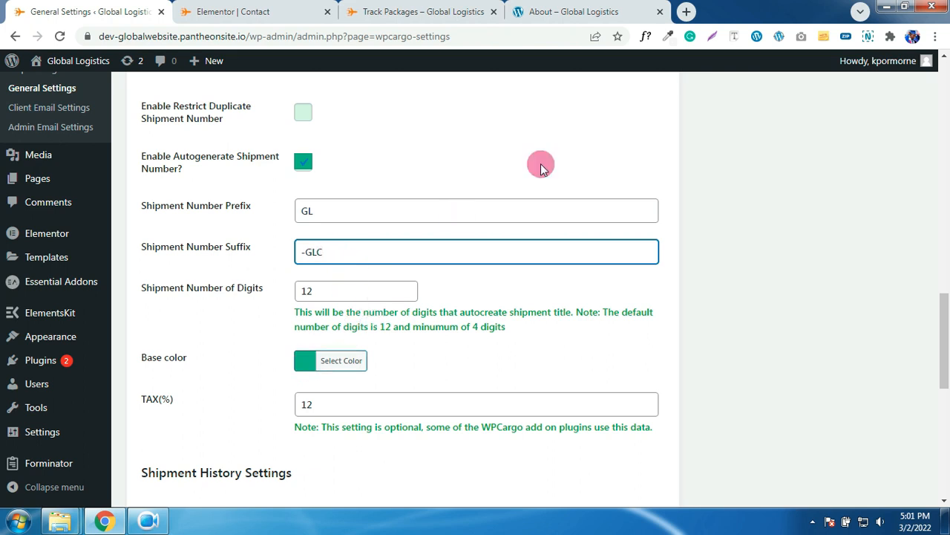
- Pick a darker orange in the colour picker extension and copy its hex code
{"action": "left_click", "coordinate": [669, 37]}
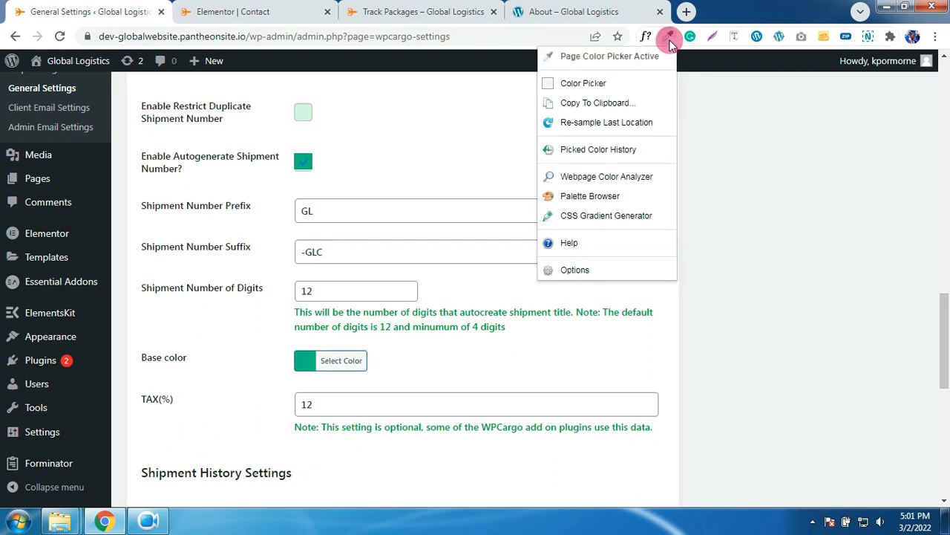
{"action": "left_click", "coordinate": [609, 82]}
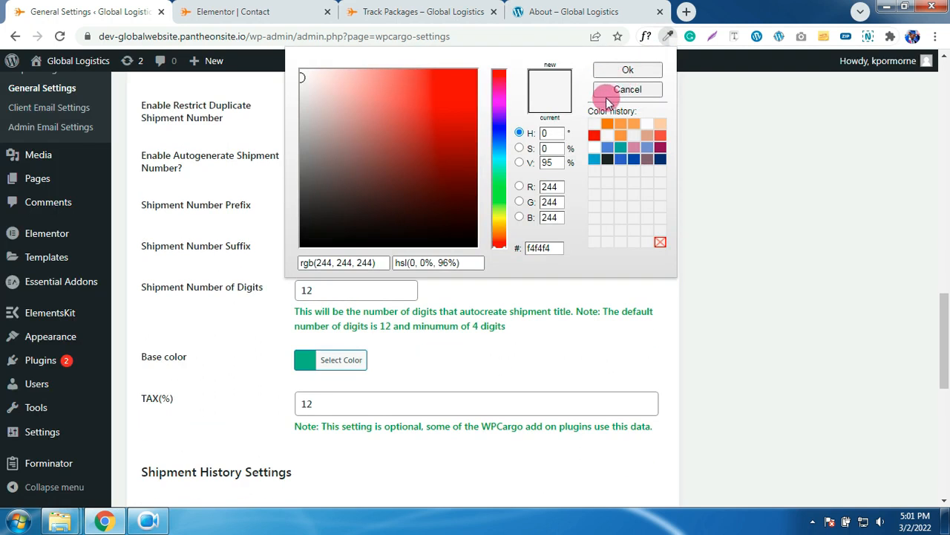
{"action": "left_click", "coordinate": [608, 124]}
{"action": "mouse_move", "coordinate": [450, 85]}
{"action": "left_mouse_down"}
{"action": "mouse_move", "coordinate": [455, 106]}
{"action": "mouse_move", "coordinate": [447, 100]}
{"action": "left_mouse_up"}
{"action": "left_click", "coordinate": [553, 242]}
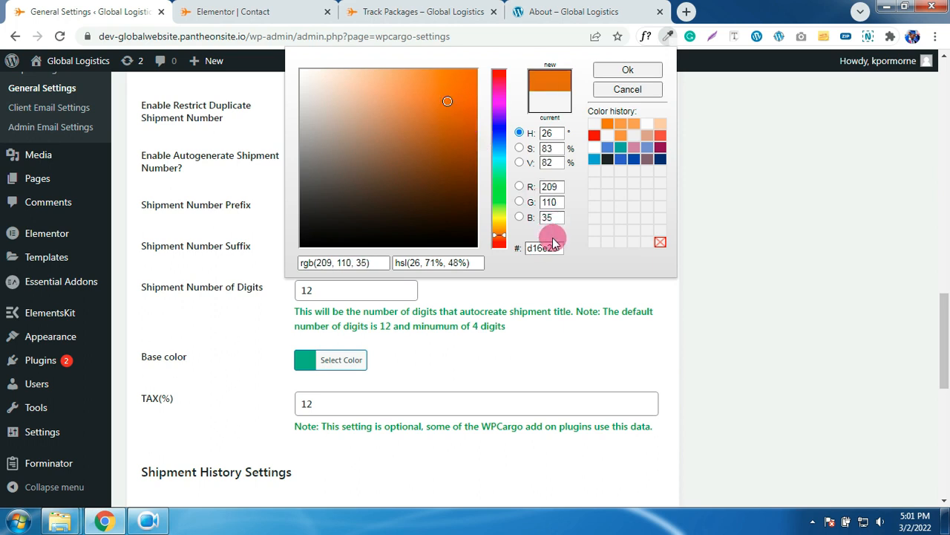
{"action": "left_click_drag", "start_coordinate": [557, 247], "coordinate": [533, 250]}
{"action": "right_click", "coordinate": [530, 253]}
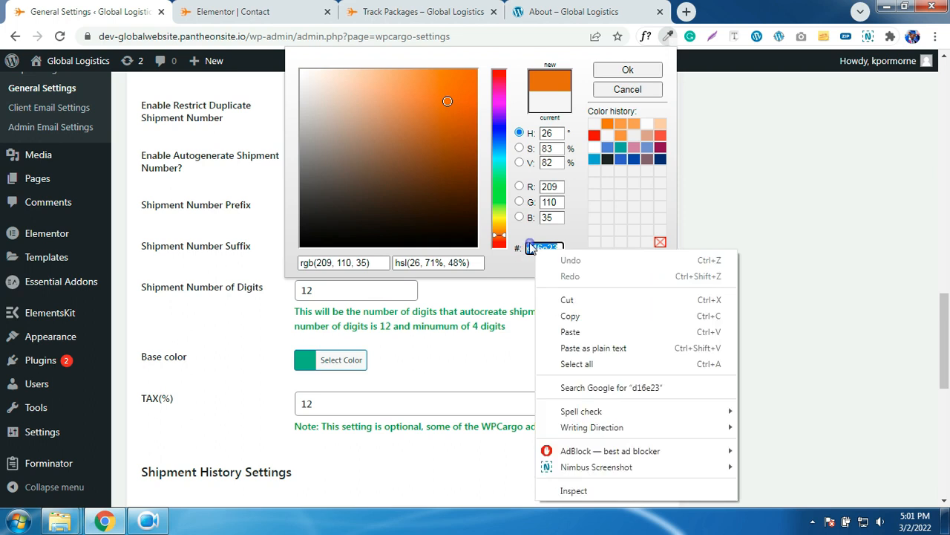
{"action": "left_click", "coordinate": [566, 314]}
{"action": "key", "text": "Escape"}
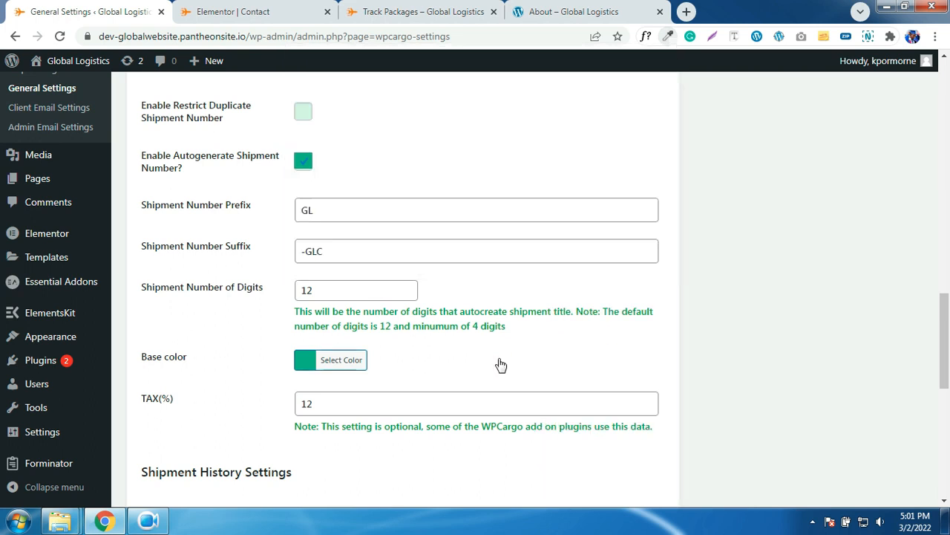
- Paste the orange hex #d16e23 as WPCargo's Base color
{"action": "left_click", "coordinate": [305, 362]}
{"action": "left_click", "coordinate": [400, 364]}
{"action": "left_click_drag", "start_coordinate": [418, 362], "coordinate": [386, 362]}
{"action": "right_click", "coordinate": [375, 362]}
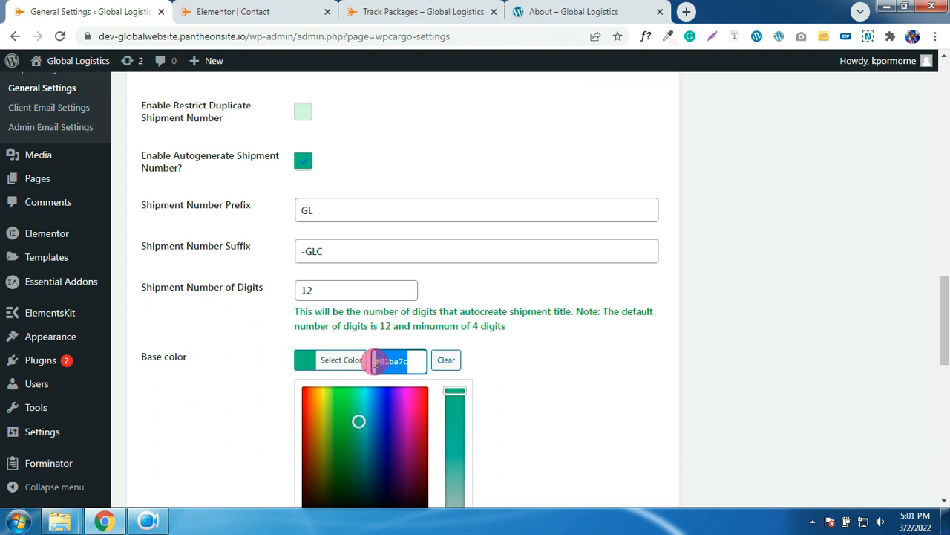
{"action": "key", "text": "ctrl+v"}
{"action": "scroll", "coordinate": [594, 356], "scroll_direction": "down", "scroll_amount": 4}
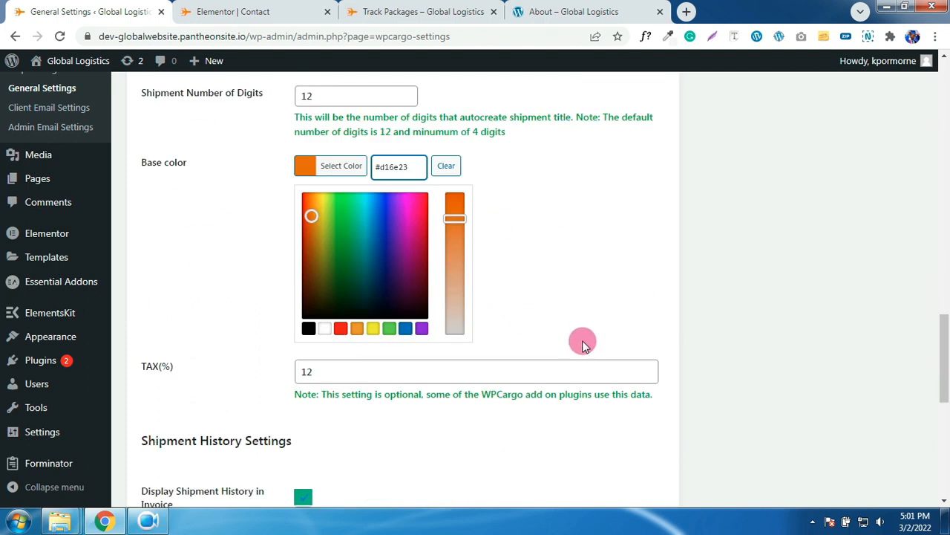
{"action": "scroll", "coordinate": [579, 340], "scroll_direction": "down", "scroll_amount": 3}
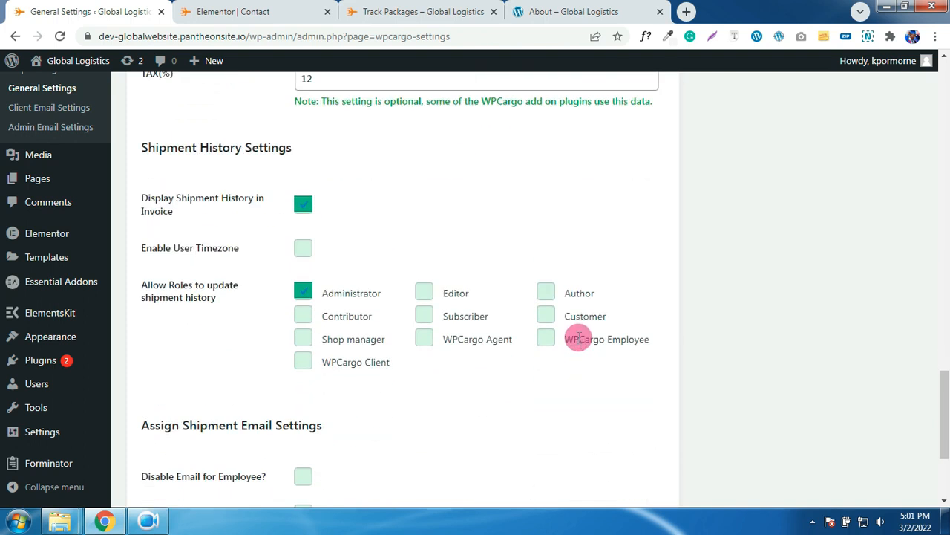
{"action": "scroll", "coordinate": [579, 338], "scroll_direction": "down", "scroll_amount": 3}
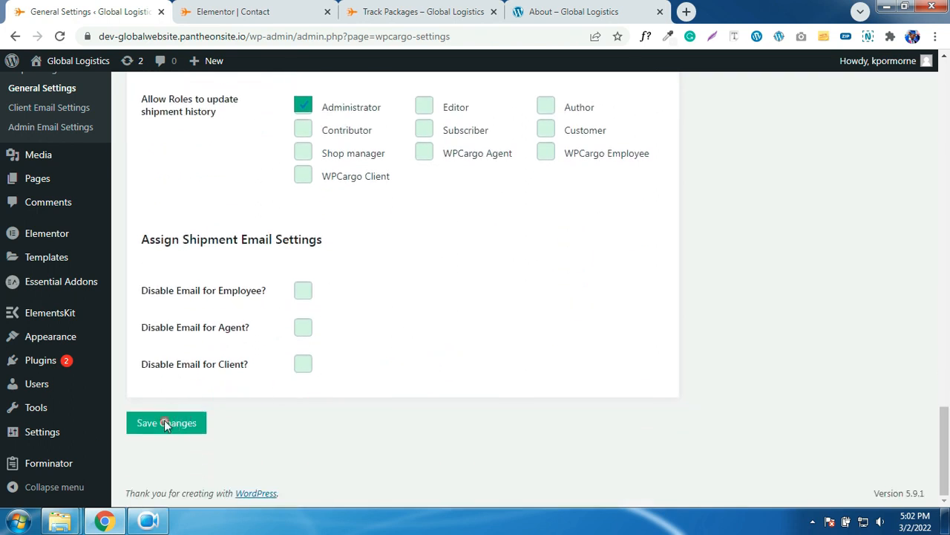
- Try saving the general settings (blocked: Font Size must be at least 8), then go to Client Email Settings
{"action": "left_click", "coordinate": [166, 422]}
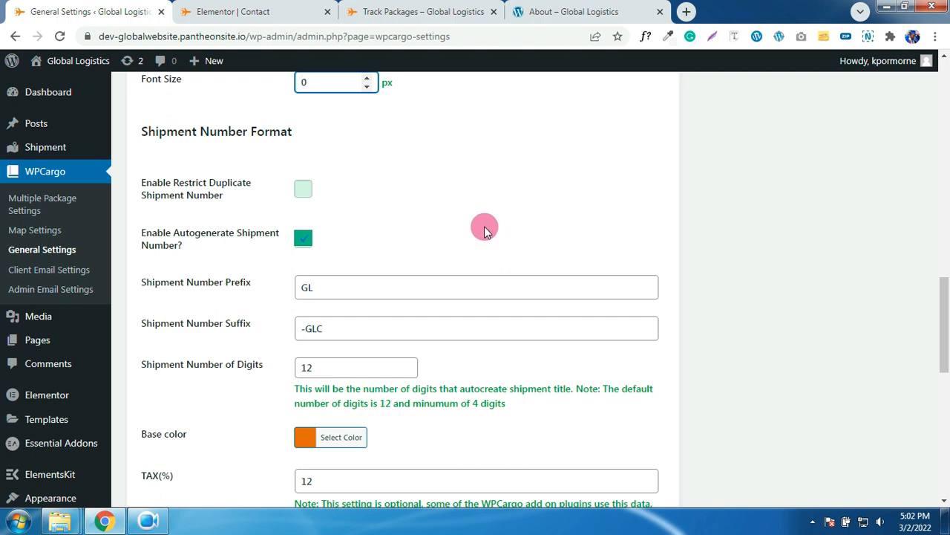
{"action": "scroll", "coordinate": [450, 196], "scroll_direction": "down", "scroll_amount": 8}
{"action": "scroll", "coordinate": [452, 195], "scroll_direction": "up", "scroll_amount": 7}
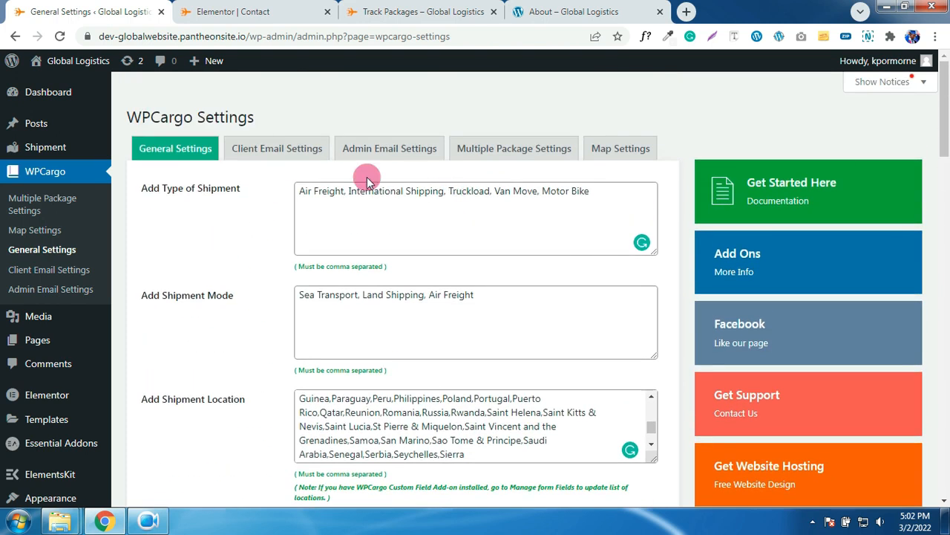
{"action": "left_click", "coordinate": [283, 151]}
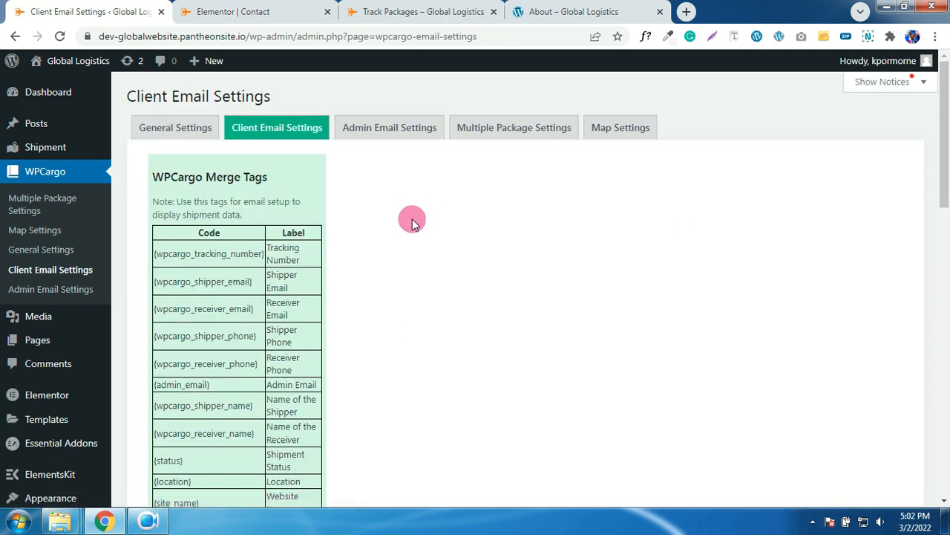
- Copy the default support address from the help text into the Domain Email field
{"action": "scroll", "coordinate": [412, 218], "scroll_direction": "down", "scroll_amount": 2}
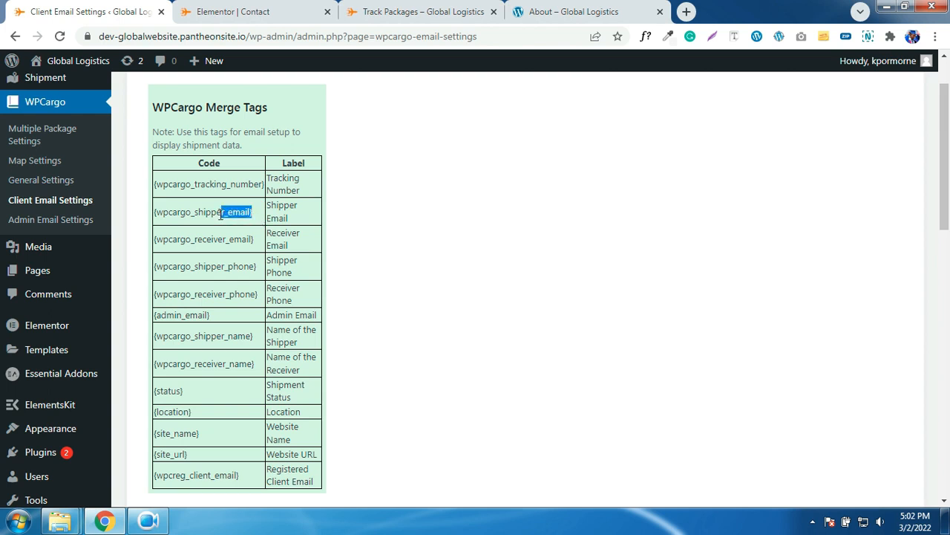
{"action": "left_click_drag", "start_coordinate": [156, 216], "coordinate": [232, 214]}
{"action": "scroll", "coordinate": [236, 213], "scroll_direction": "down", "scroll_amount": 5}
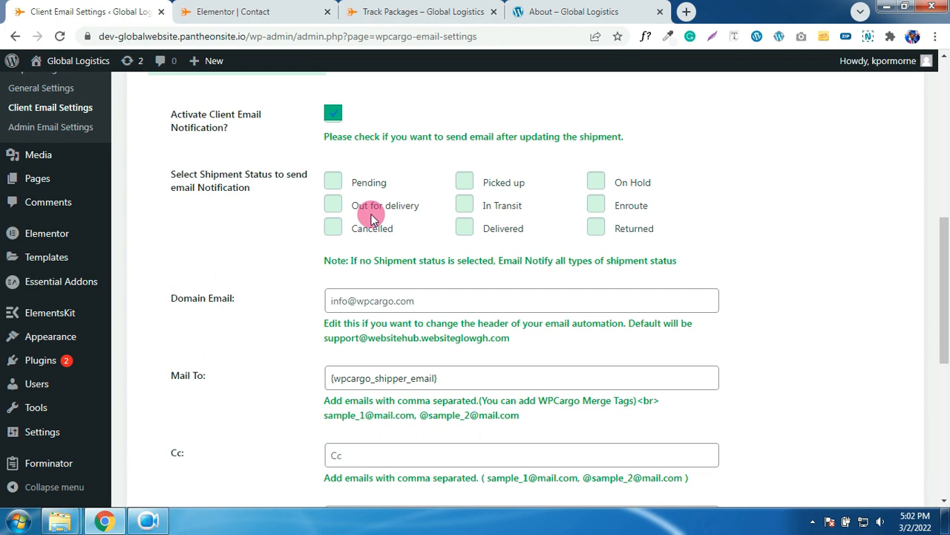
{"action": "left_click_drag", "start_coordinate": [250, 306], "coordinate": [186, 310]}
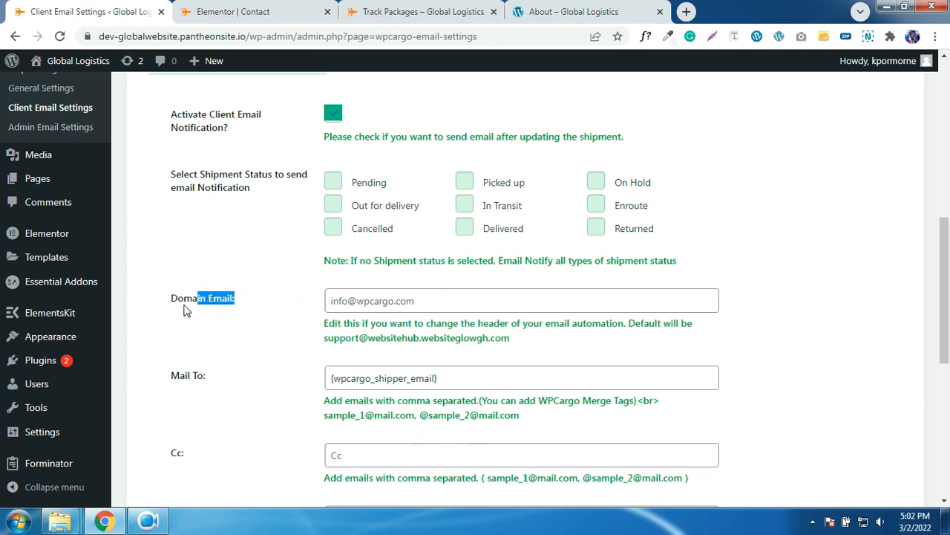
{"action": "left_click_drag", "start_coordinate": [512, 338], "coordinate": [324, 343]}
{"action": "right_click", "coordinate": [327, 340]}
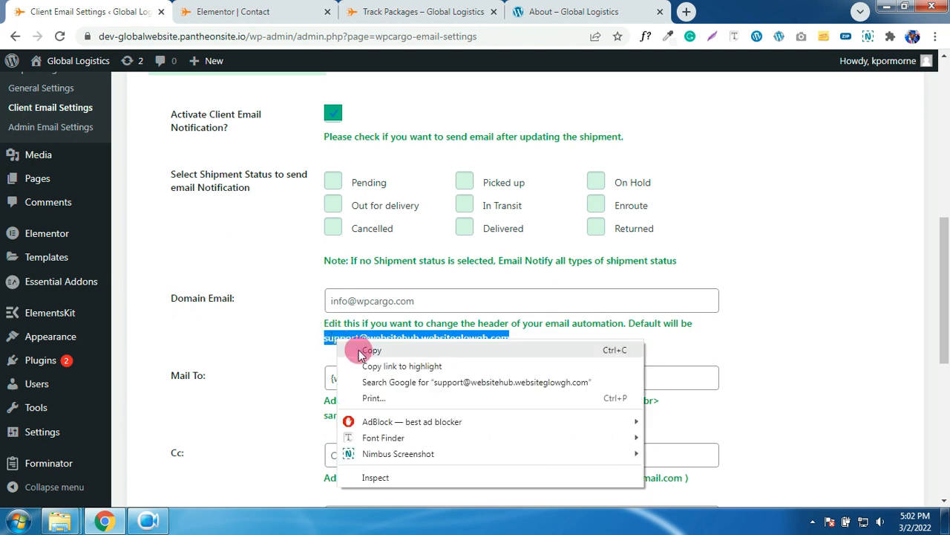
{"action": "left_click", "coordinate": [342, 351]}
{"action": "left_click", "coordinate": [422, 299]}
{"action": "left_click", "coordinate": [419, 301]}
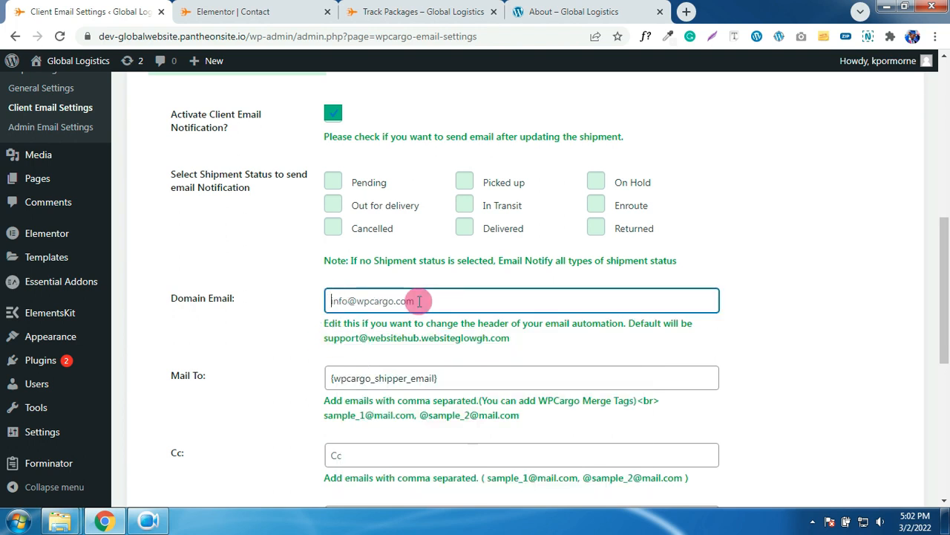
{"action": "key", "text": "ctrl+v"}
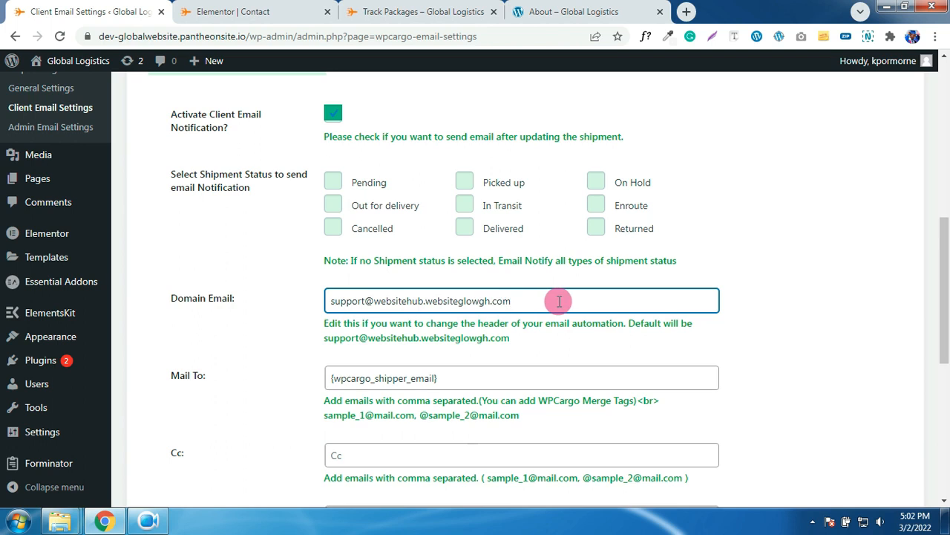
- Check the Mail To field and enlarge the Message Content box to read the template
{"action": "scroll", "coordinate": [557, 300], "scroll_direction": "down", "scroll_amount": 1}
{"action": "left_click", "coordinate": [446, 307]}
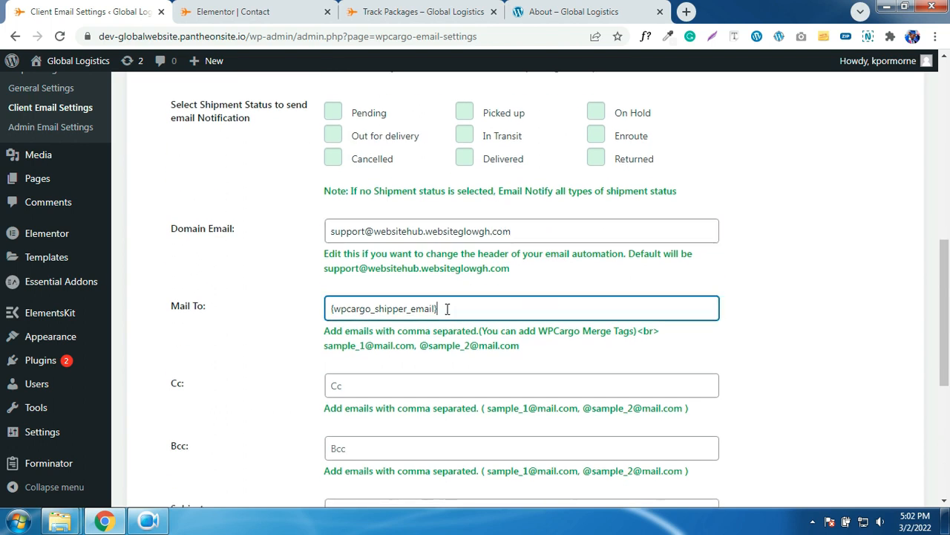
{"action": "left_click_drag", "start_coordinate": [438, 308], "coordinate": [351, 308]}
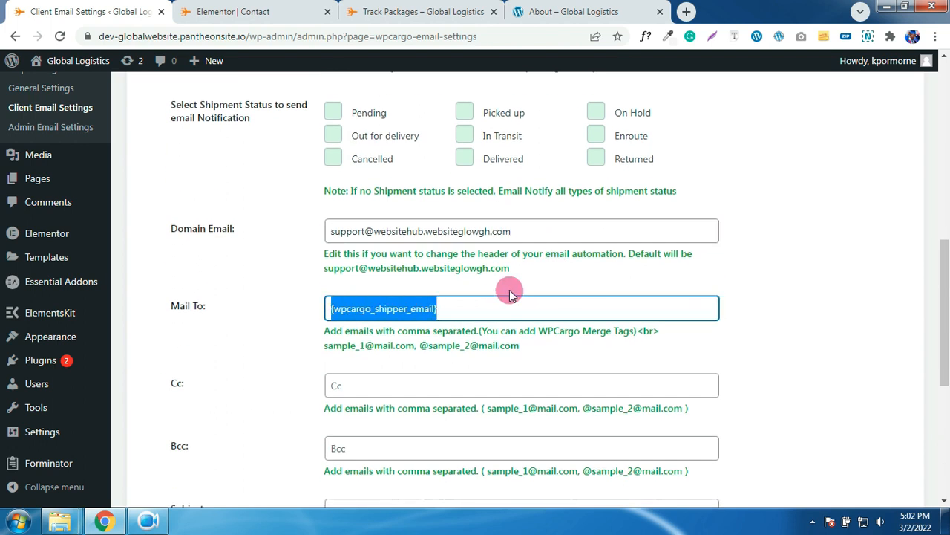
{"action": "scroll", "coordinate": [509, 289], "scroll_direction": "down", "scroll_amount": 1}
{"action": "scroll", "coordinate": [510, 282], "scroll_direction": "up", "scroll_amount": 10}
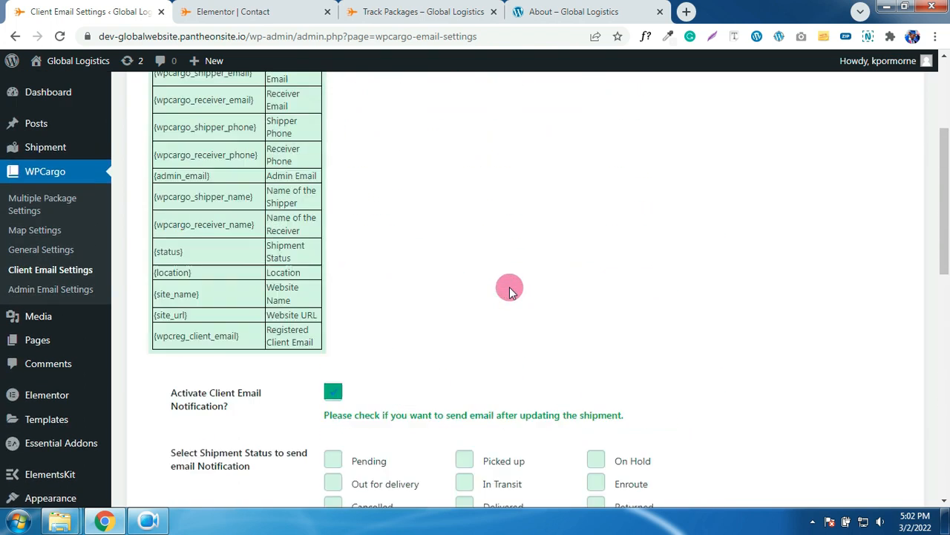
{"action": "scroll", "coordinate": [492, 295], "scroll_direction": "down", "scroll_amount": 12}
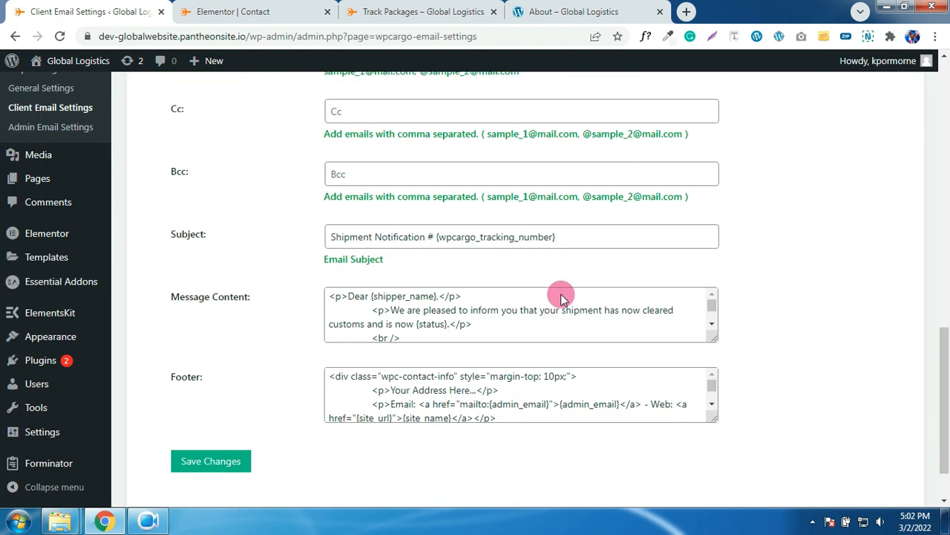
{"action": "left_click_drag", "start_coordinate": [712, 332], "coordinate": [743, 438]}
{"action": "left_click", "coordinate": [562, 293]}
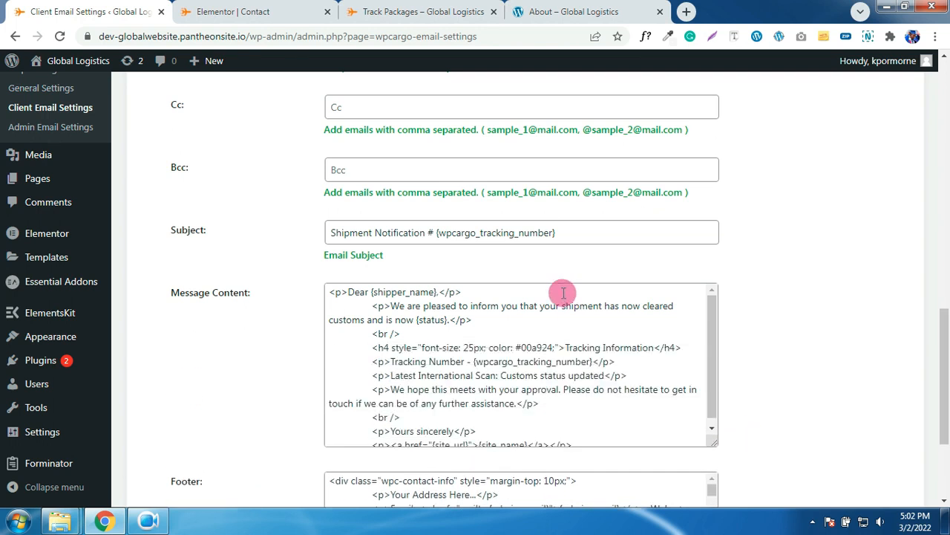
{"action": "scroll", "coordinate": [416, 327], "scroll_direction": "up", "scroll_amount": 2}
{"action": "scroll", "coordinate": [404, 297], "scroll_direction": "down", "scroll_amount": 2}
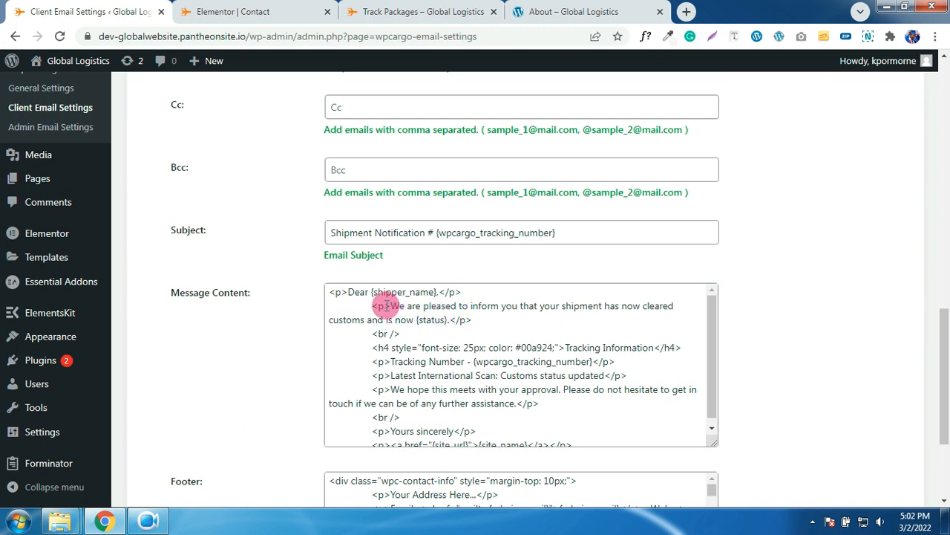
- Review the customs-cleared message addressed to {shipper_name} and save the client email settings
{"action": "left_click", "coordinate": [450, 320]}
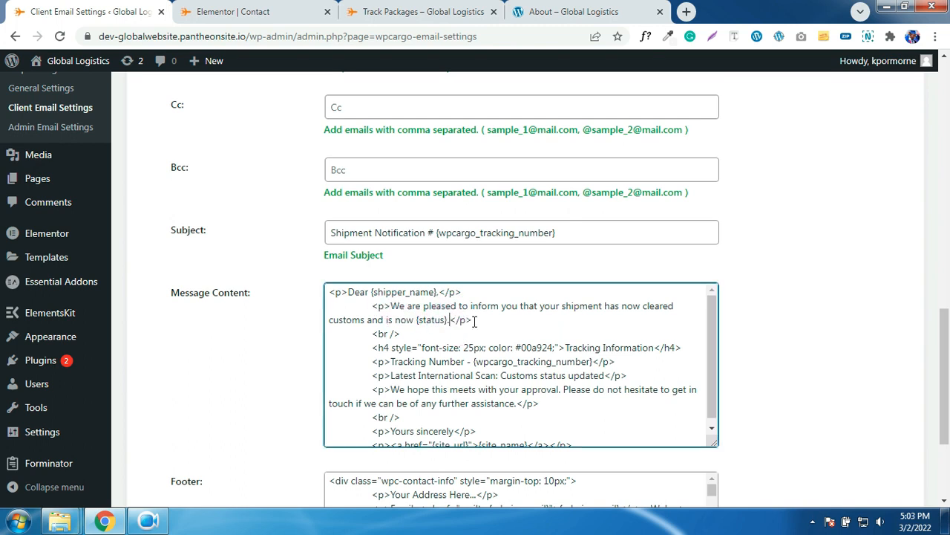
{"action": "scroll", "coordinate": [548, 322], "scroll_direction": "down", "scroll_amount": 1}
{"action": "scroll", "coordinate": [442, 334], "scroll_direction": "down", "scroll_amount": 1}
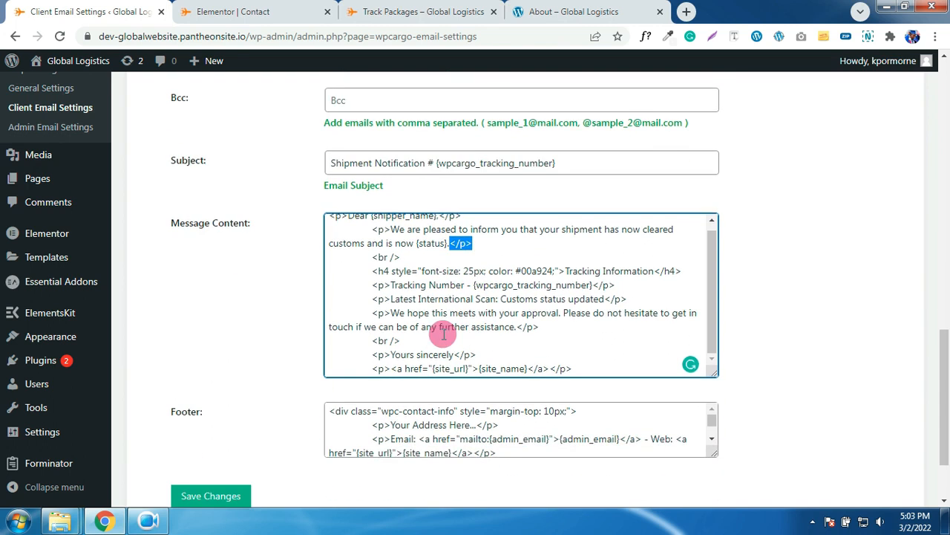
{"action": "left_click", "coordinate": [402, 340]}
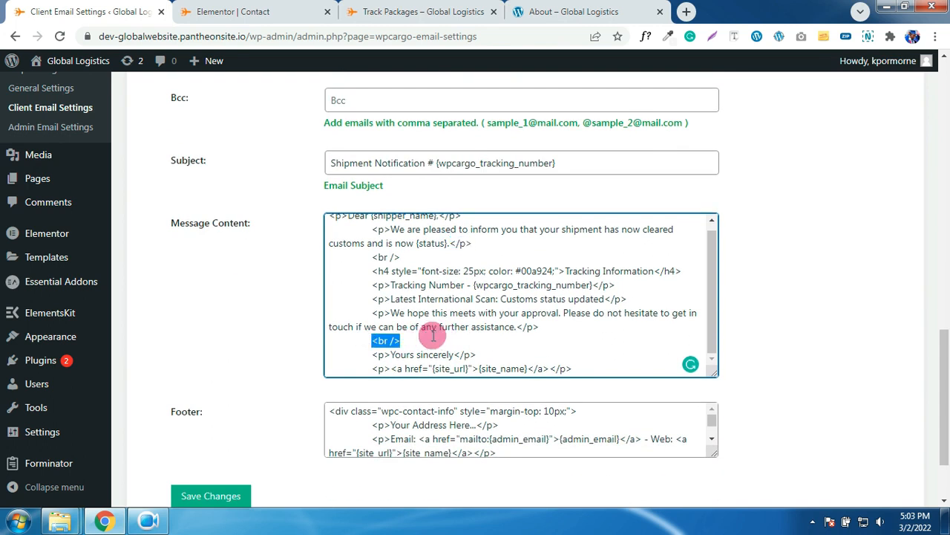
{"action": "scroll", "coordinate": [445, 315], "scroll_direction": "down", "scroll_amount": 2}
{"action": "left_click_drag", "start_coordinate": [558, 212], "coordinate": [398, 170]}
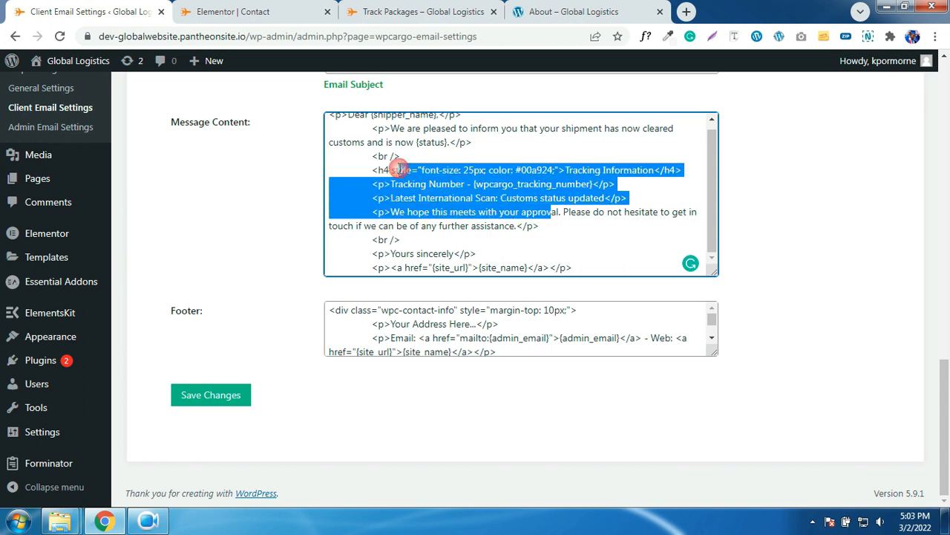
{"action": "left_click", "coordinate": [435, 199]}
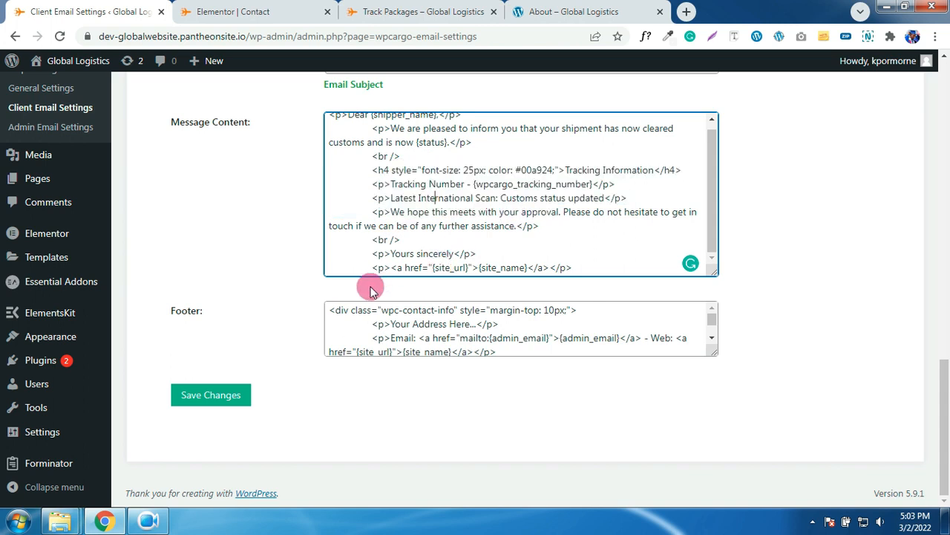
{"action": "scroll", "coordinate": [631, 206], "scroll_direction": "up", "scroll_amount": 1}
{"action": "left_click", "coordinate": [223, 394]}
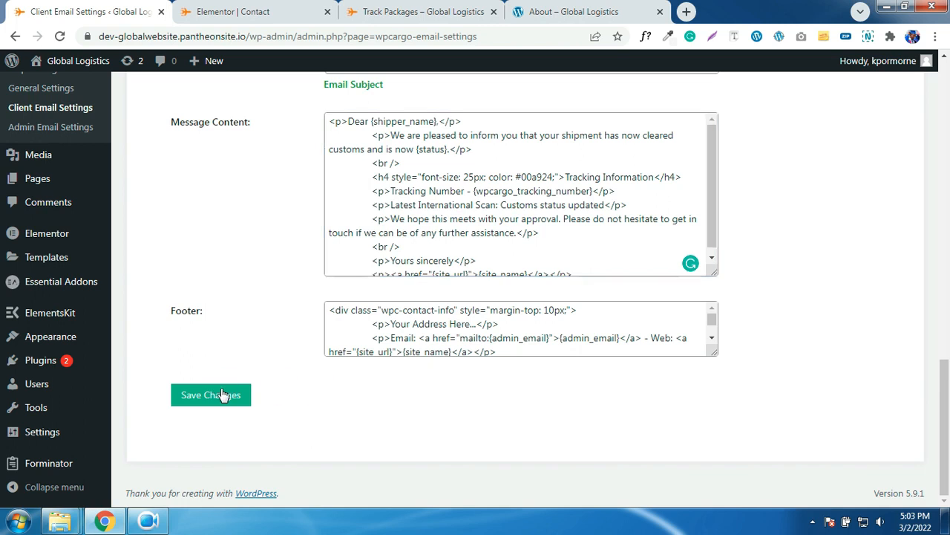
- Reload the Client Email Settings tab and scroll to the Domain Email field
{"action": "scroll", "coordinate": [851, 238], "scroll_direction": "up", "scroll_amount": 10}
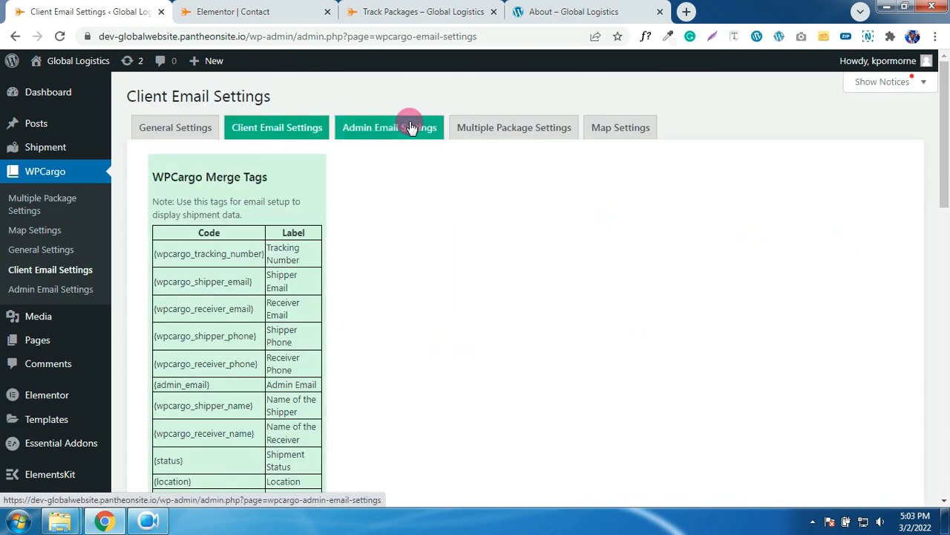
{"action": "left_click", "coordinate": [293, 129]}
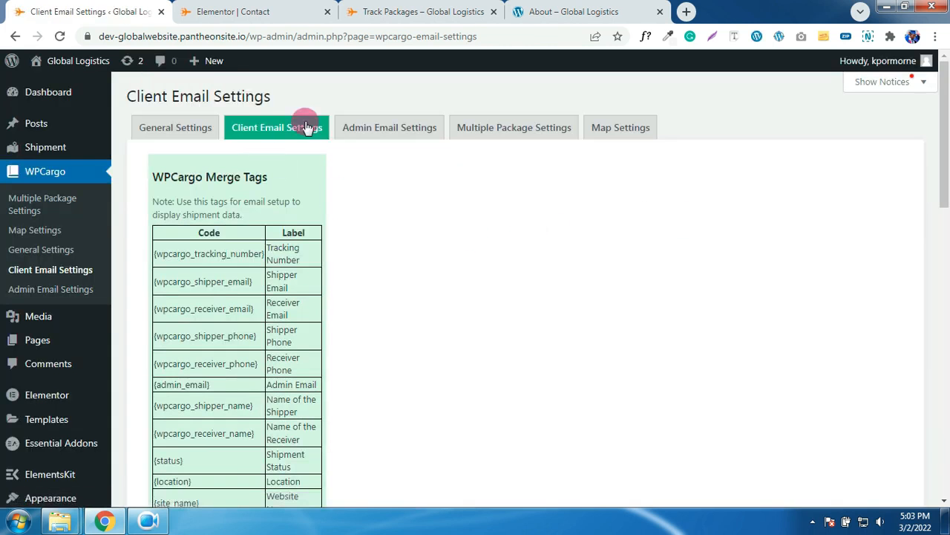
{"action": "scroll", "coordinate": [395, 160], "scroll_direction": "down", "scroll_amount": 3}
{"action": "scroll", "coordinate": [397, 158], "scroll_direction": "down", "scroll_amount": 5}
- Replace the Domain Email value with the new sender address and save the client email settings
{"action": "left_click_drag", "start_coordinate": [531, 302], "coordinate": [326, 301]}
{"action": "type", "text": "AFEL"}
{"action": "key", "text": "BackSpace"}
{"action": "key", "text": "BackSpace"}
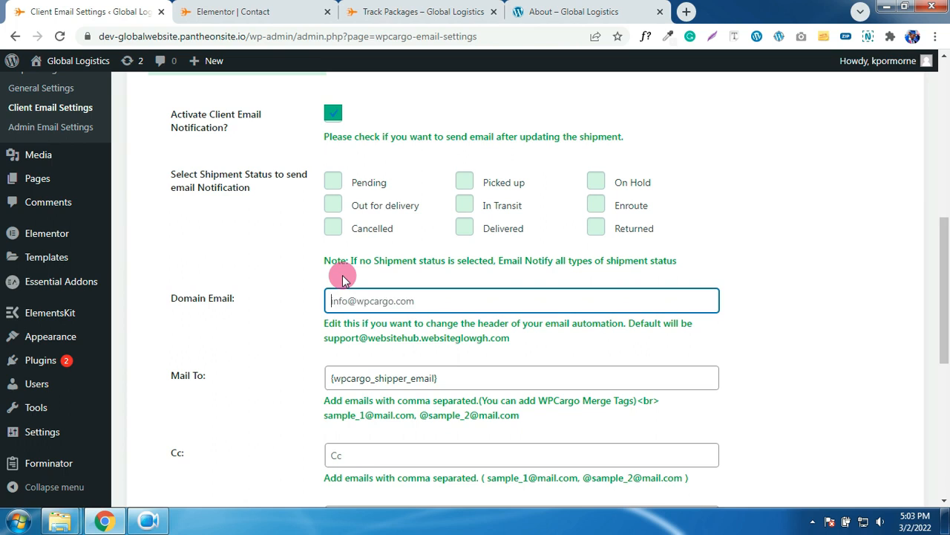
{"action": "type", "text": "a"}
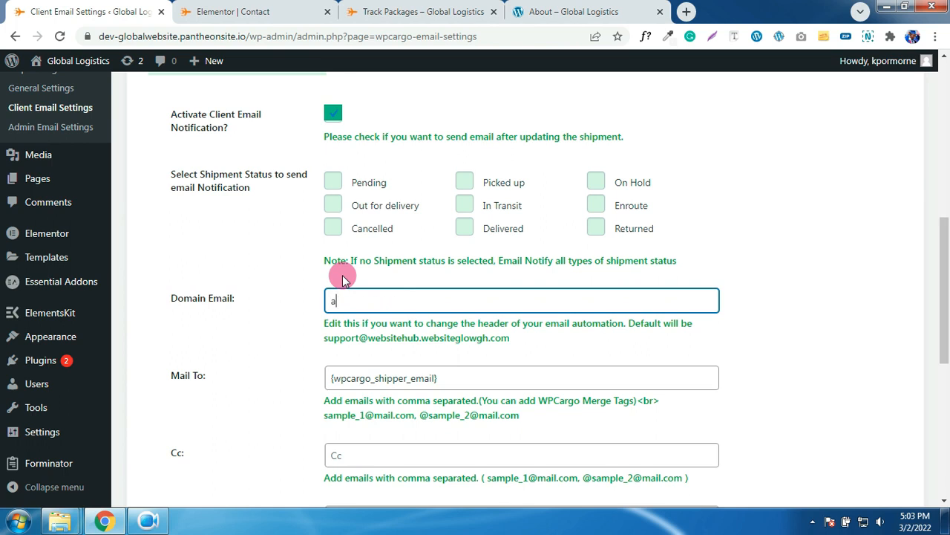
{"action": "key", "text": "BackSpace"}
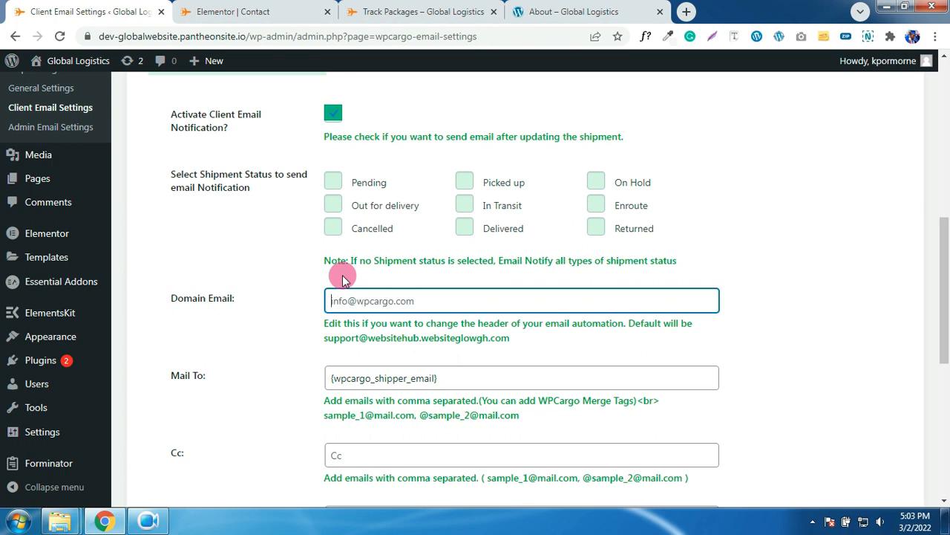
{"action": "type", "text": "a"}
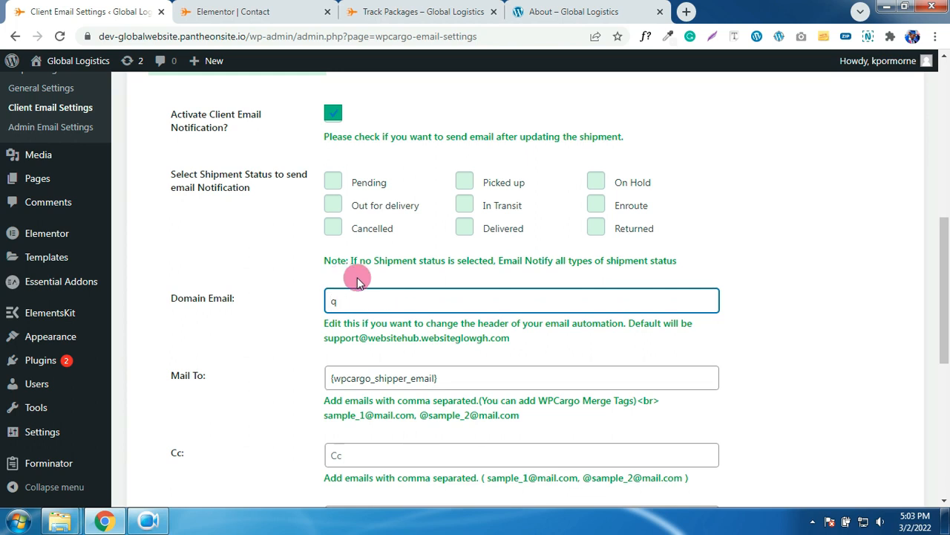
{"action": "key", "text": "BackSpace"}
{"action": "scroll", "coordinate": [770, 246], "scroll_direction": "down", "scroll_amount": 6}
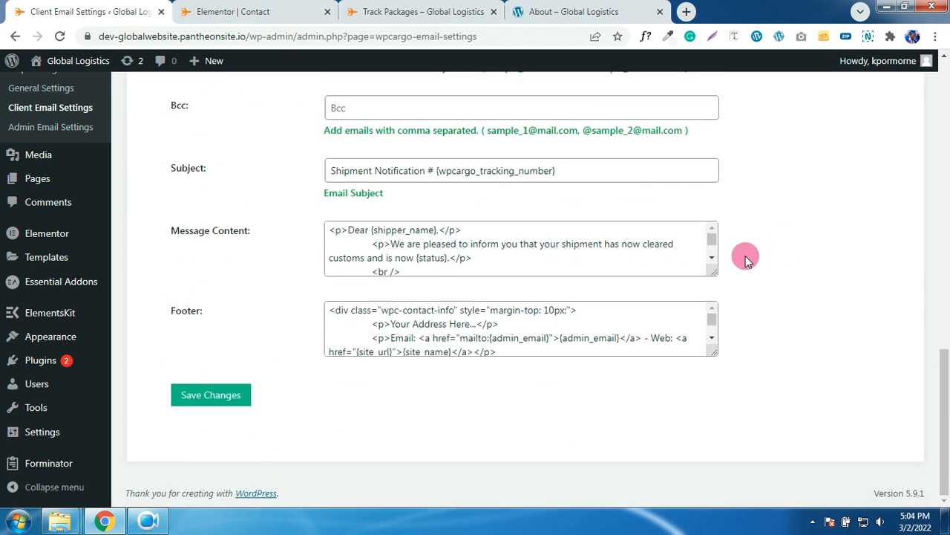
{"action": "left_click", "coordinate": [230, 391]}
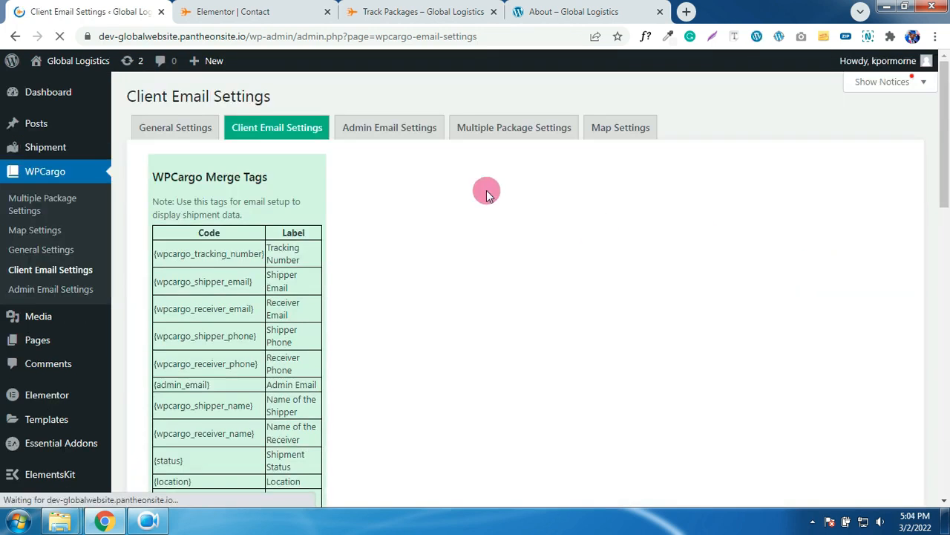
{"action": "left_click", "coordinate": [398, 127]}
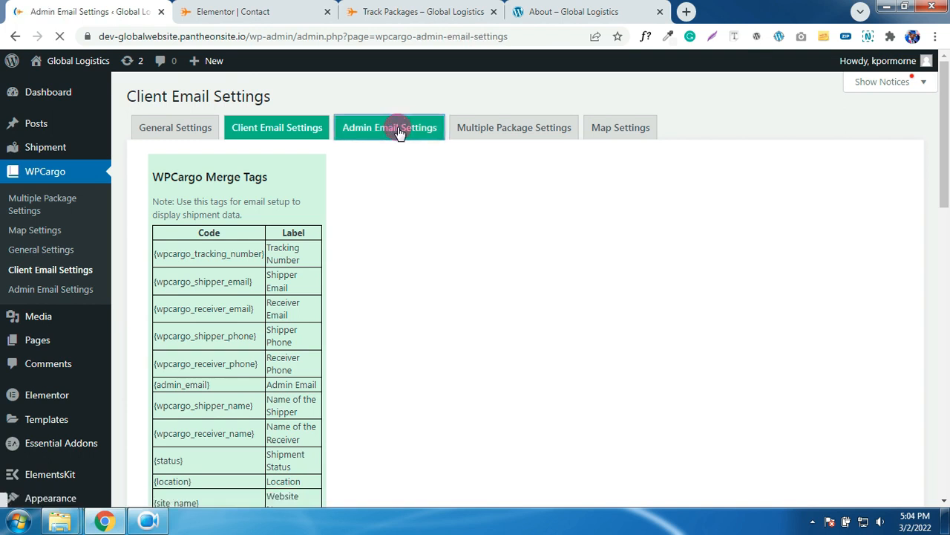
- Check the admin Mail To address and shipment notification subject, then save the admin email settings
{"action": "scroll", "coordinate": [248, 311], "scroll_direction": "down", "scroll_amount": 1}
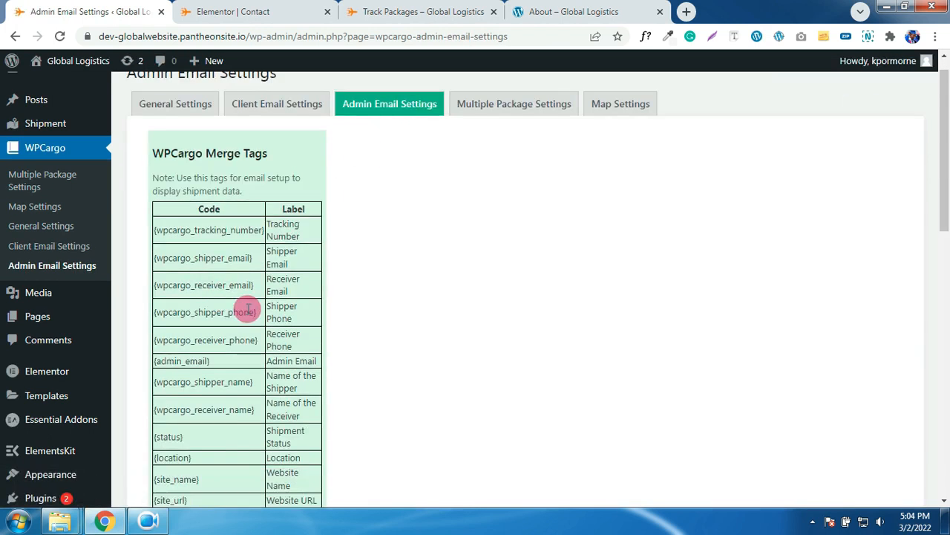
{"action": "scroll", "coordinate": [248, 311], "scroll_direction": "down", "scroll_amount": 5}
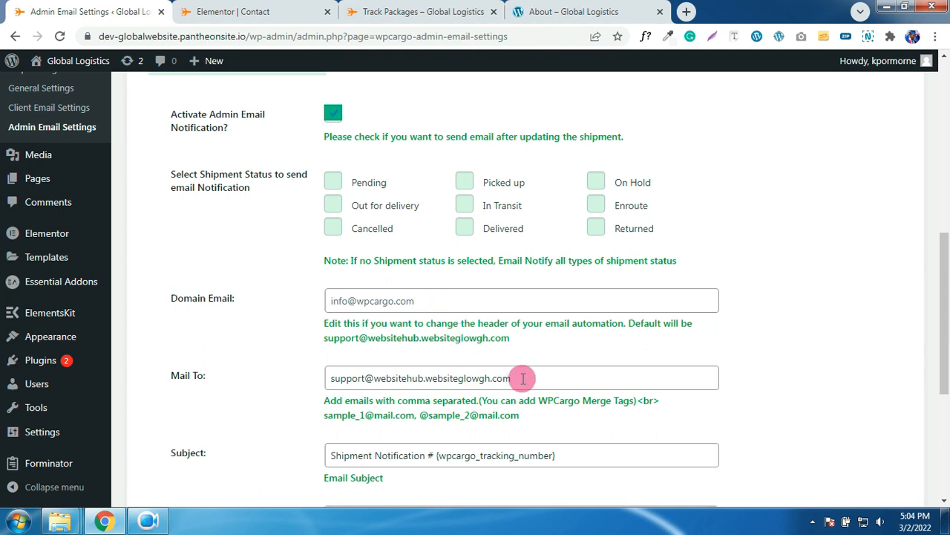
{"action": "left_click_drag", "start_coordinate": [522, 374], "coordinate": [334, 378]}
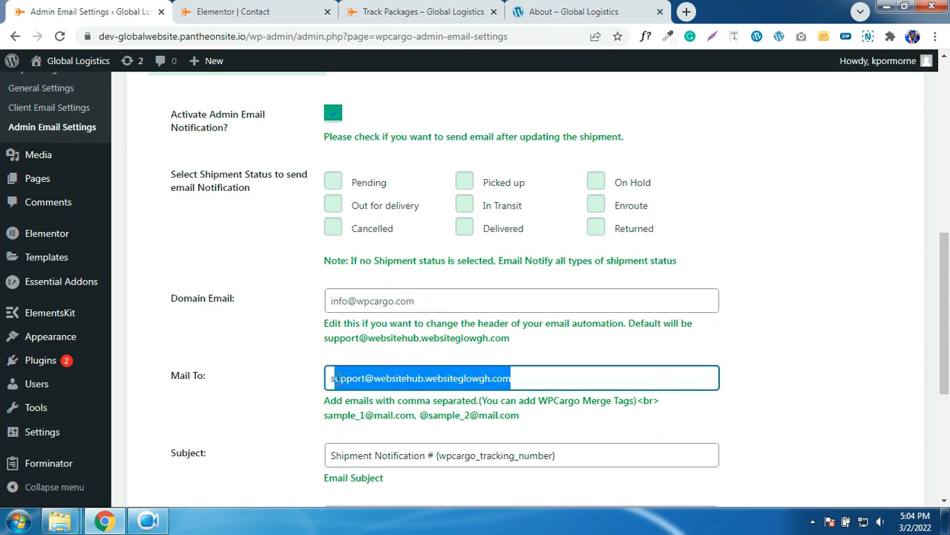
{"action": "scroll", "coordinate": [446, 345], "scroll_direction": "down", "scroll_amount": 3}
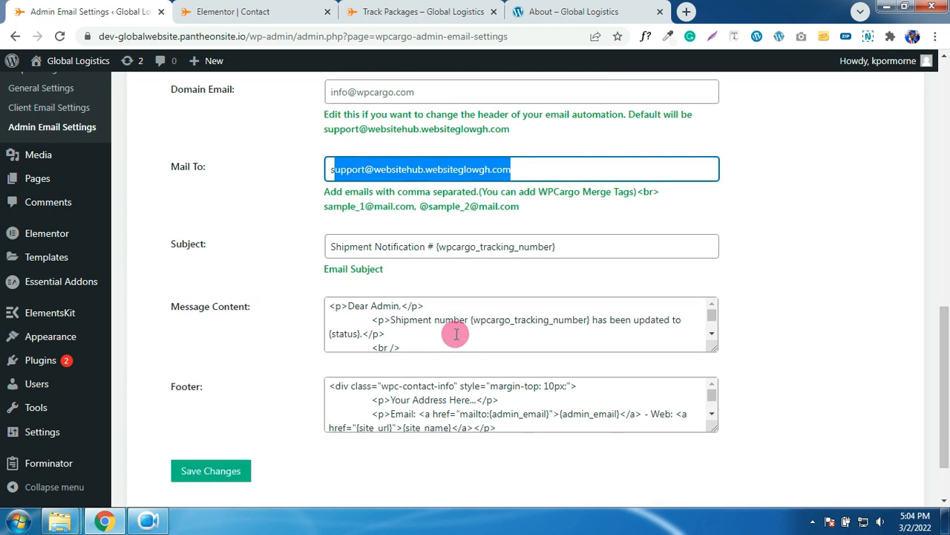
{"action": "scroll", "coordinate": [449, 333], "scroll_direction": "down", "scroll_amount": 1}
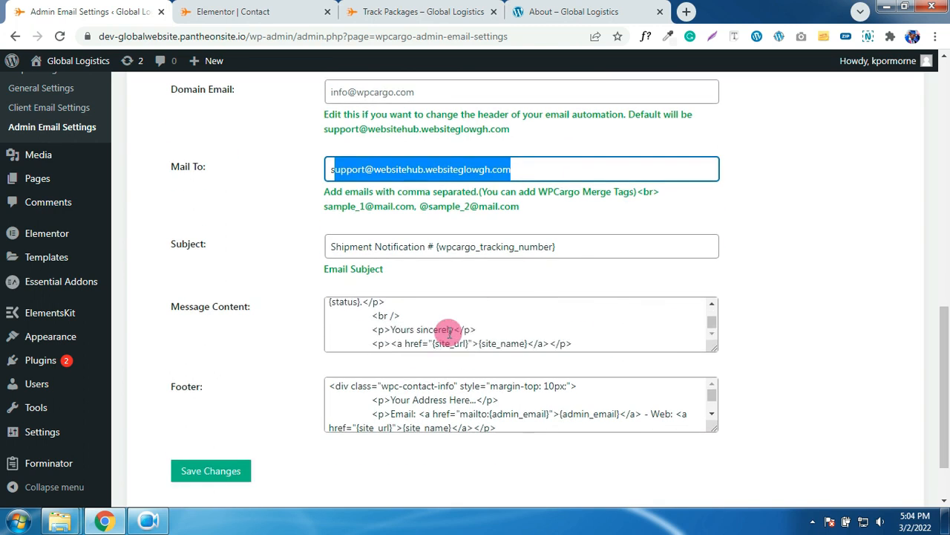
{"action": "left_click", "coordinate": [576, 248]}
{"action": "left_click_drag", "start_coordinate": [576, 247], "coordinate": [456, 248]}
{"action": "scroll", "coordinate": [452, 249], "scroll_direction": "down", "scroll_amount": 1}
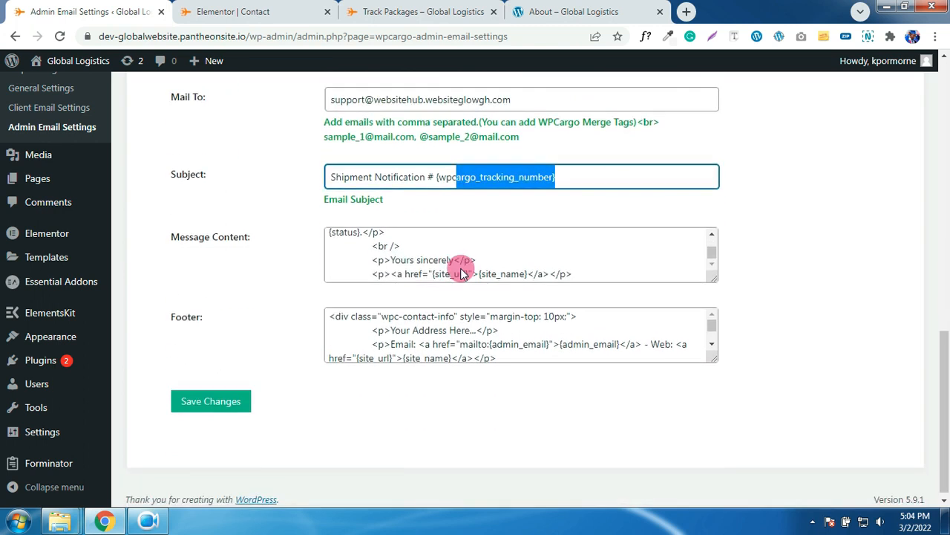
{"action": "left_click", "coordinate": [242, 384]}
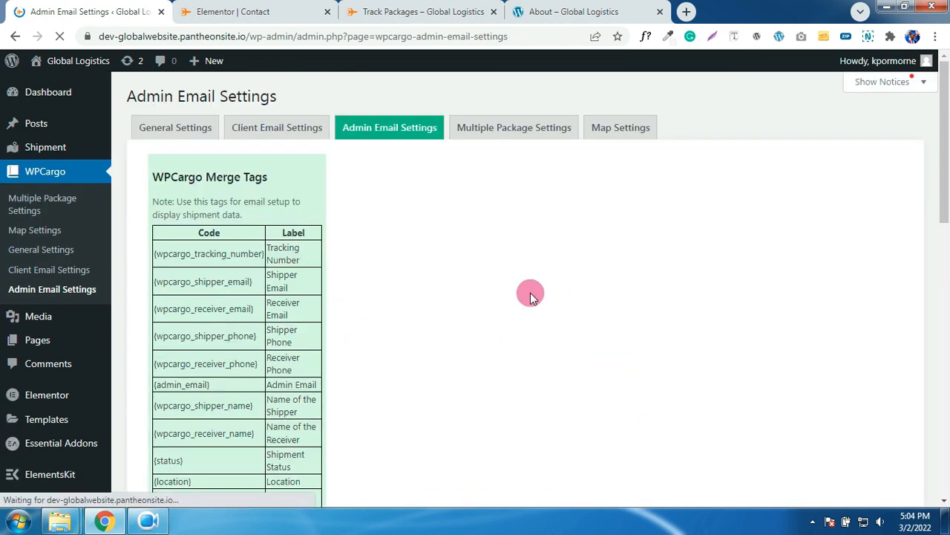
- Enable Piece Type Selection in the Multiple Package Settings
{"action": "left_click", "coordinate": [513, 134]}
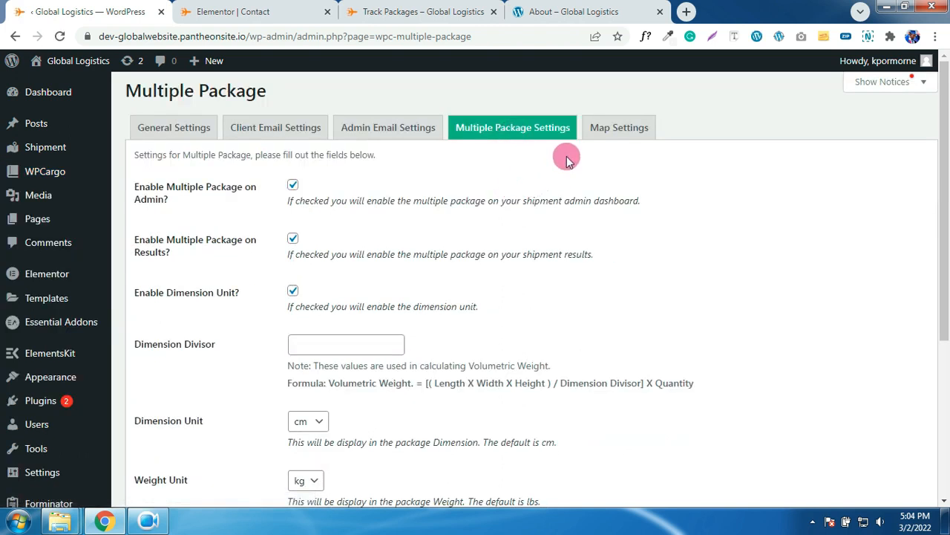
{"action": "scroll", "coordinate": [485, 272], "scroll_direction": "down", "scroll_amount": 4}
{"action": "left_click", "coordinate": [367, 287]}
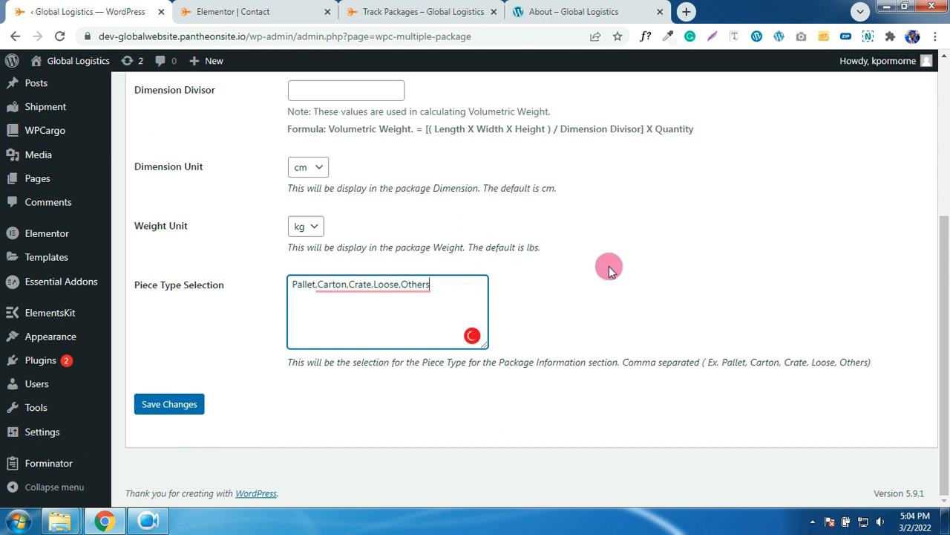
{"action": "scroll", "coordinate": [609, 266], "scroll_direction": "up", "scroll_amount": 4}
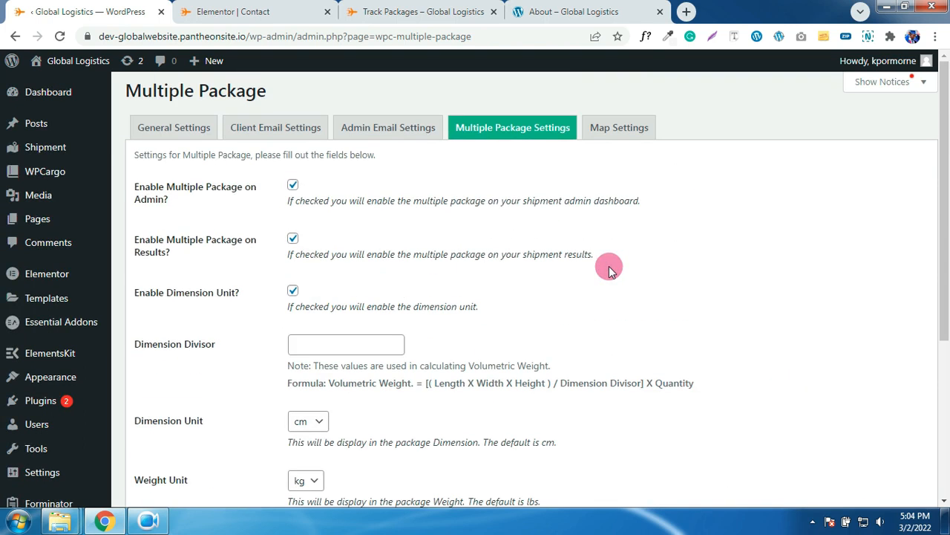
- Review the Map Settings: shipment history map off, longitude -87.65, latitude 41.85
{"action": "left_click", "coordinate": [617, 131]}
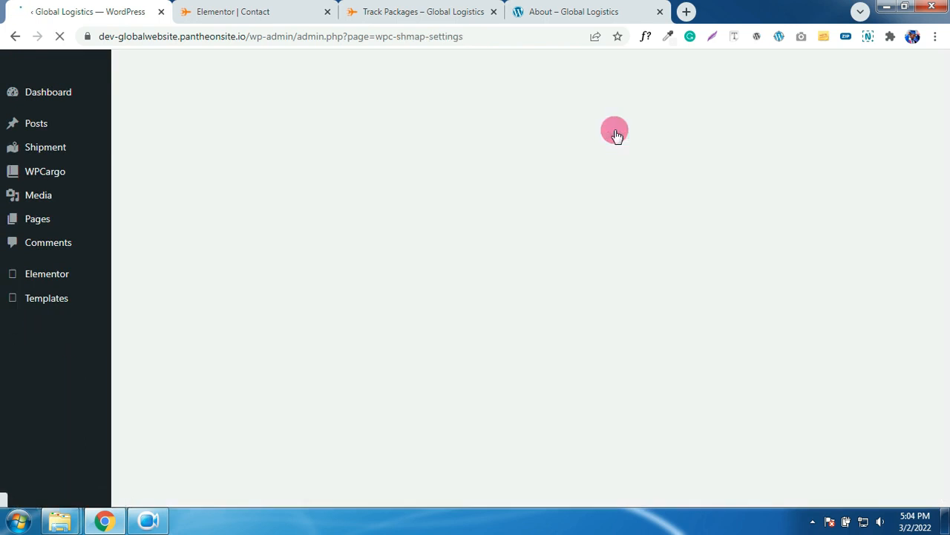
{"action": "scroll", "coordinate": [613, 207], "scroll_direction": "down", "scroll_amount": 1}
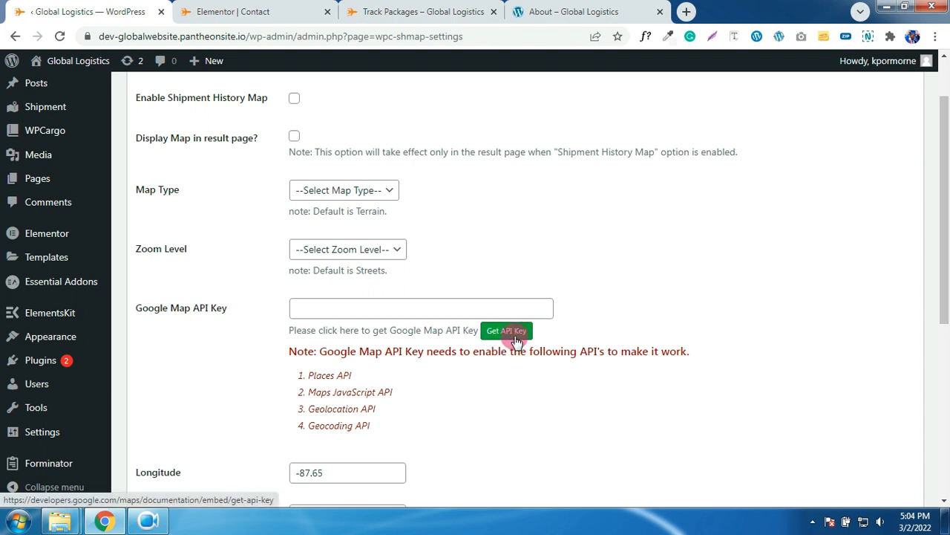
{"action": "scroll", "coordinate": [628, 335], "scroll_direction": "down", "scroll_amount": 2}
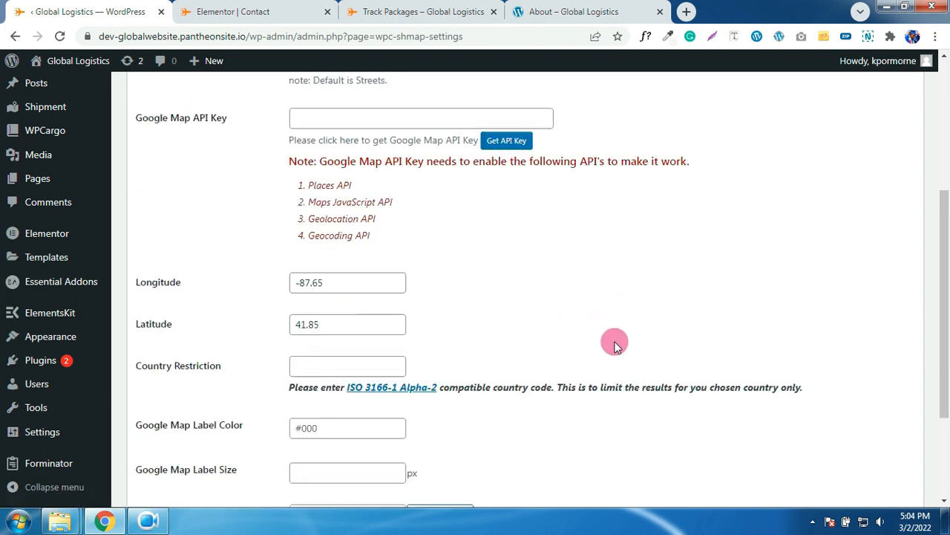
{"action": "scroll", "coordinate": [623, 340], "scroll_direction": "up", "scroll_amount": 3}
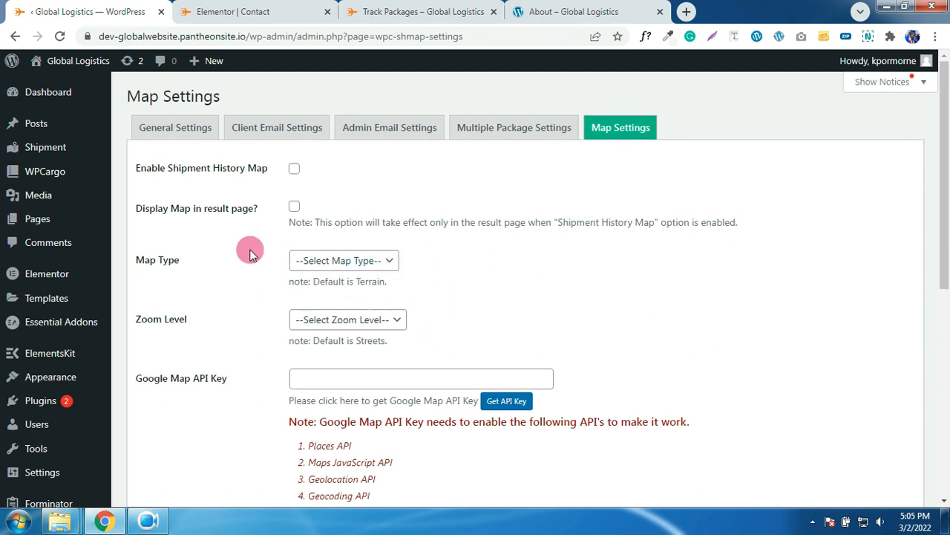
{"action": "mouse_move", "coordinate": [82, 285]}
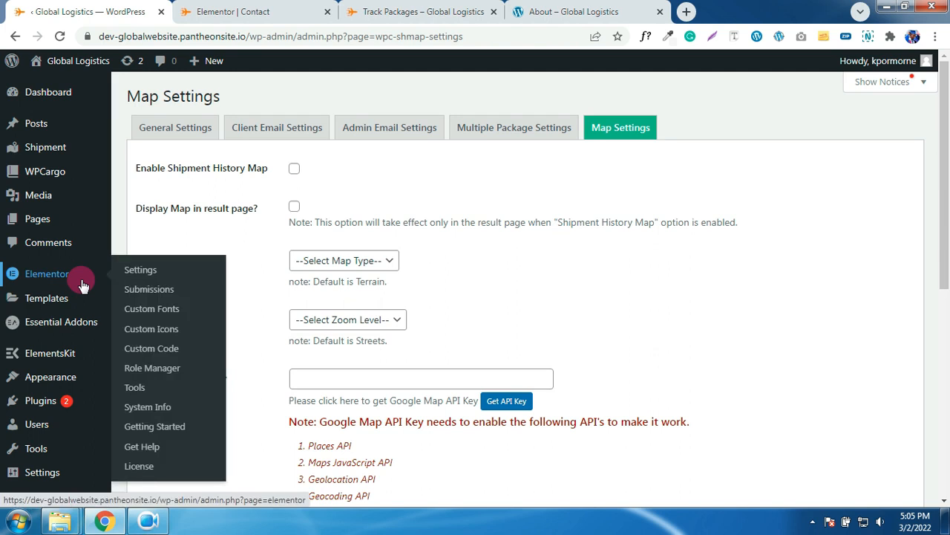
{"action": "mouse_move", "coordinate": [41, 431]}
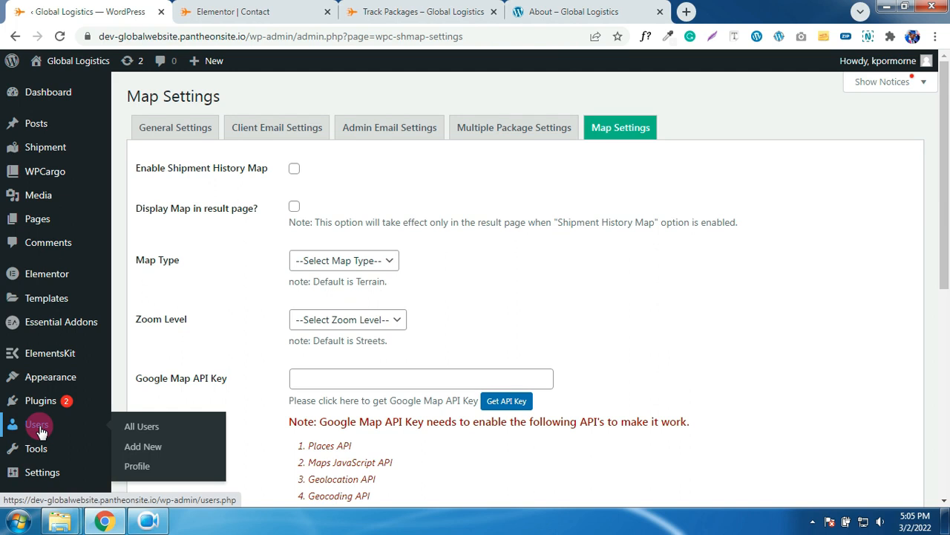
- Start a new user and enter the username, e-mail address, first name and last name
{"action": "left_click", "coordinate": [39, 427]}
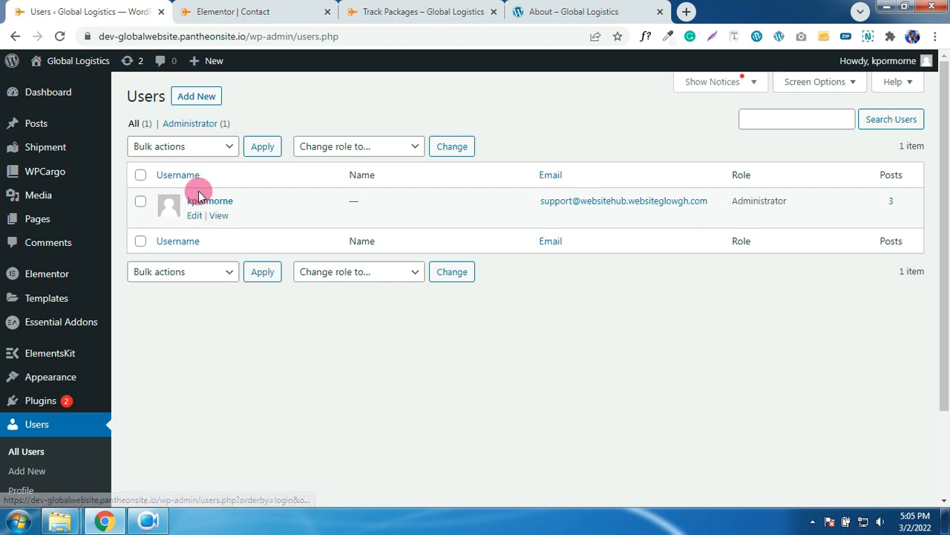
{"action": "left_click", "coordinate": [196, 99]}
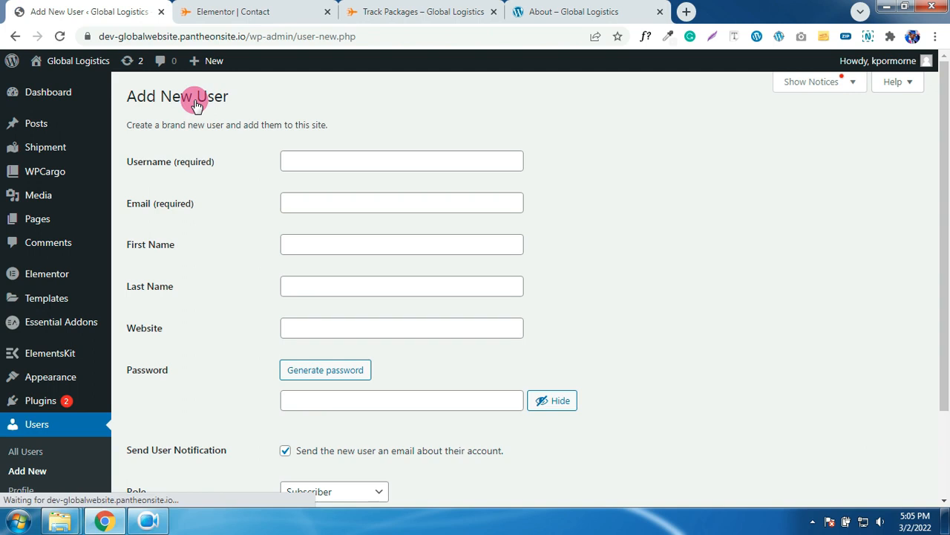
{"action": "left_click", "coordinate": [346, 161]}
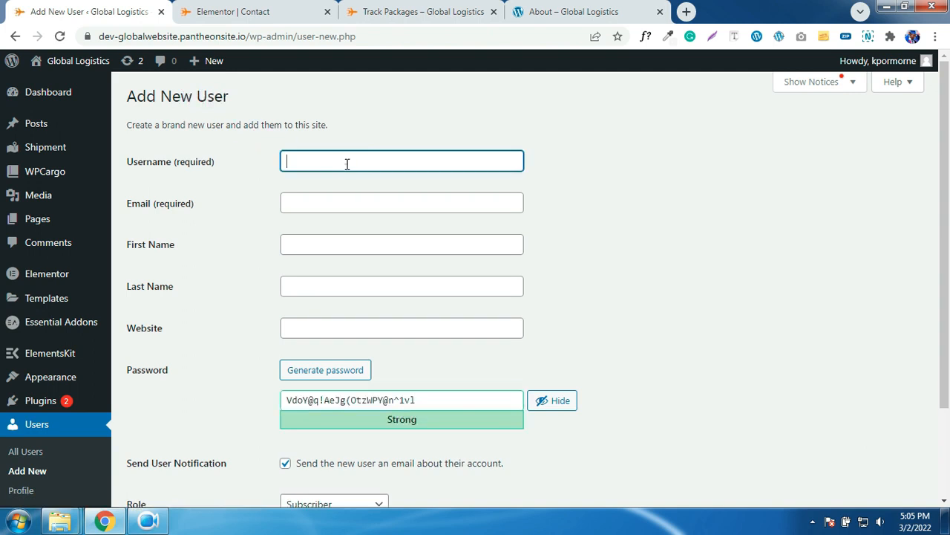
{"action": "type", "text": "Bernard"}
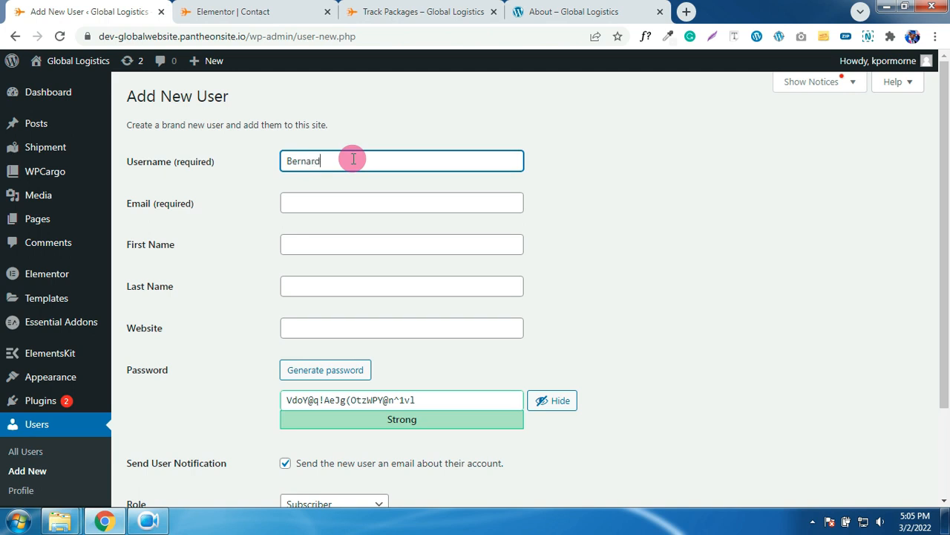
{"action": "left_click", "coordinate": [375, 204]}
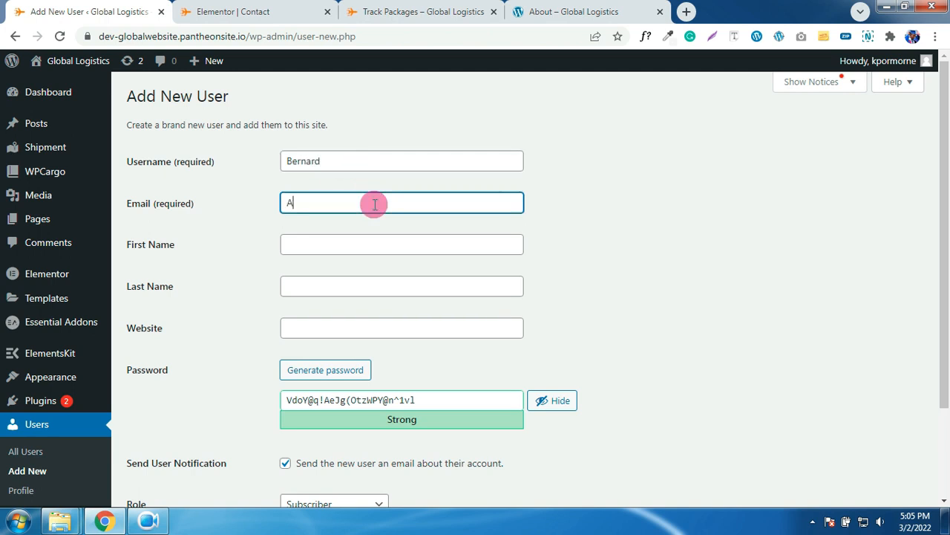
{"action": "left_click", "coordinate": [372, 242]}
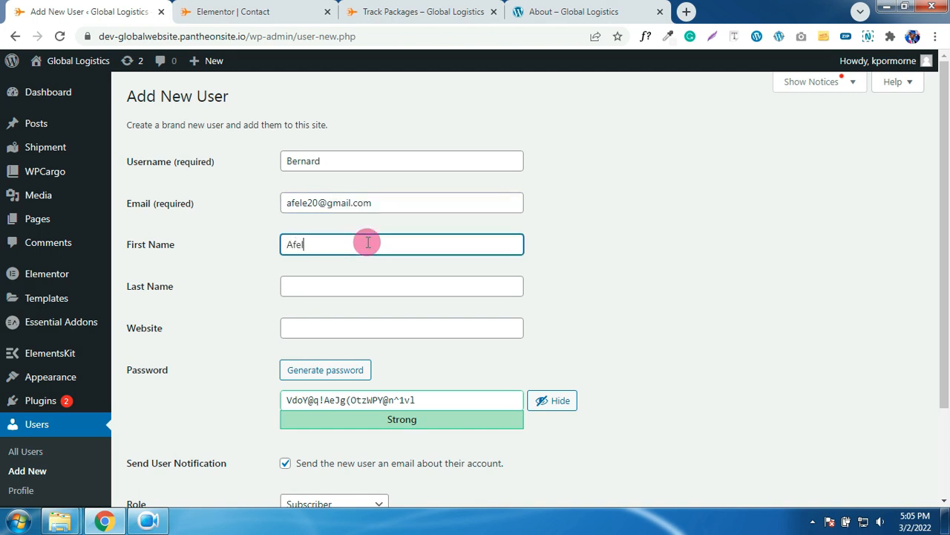
{"action": "left_click", "coordinate": [328, 284]}
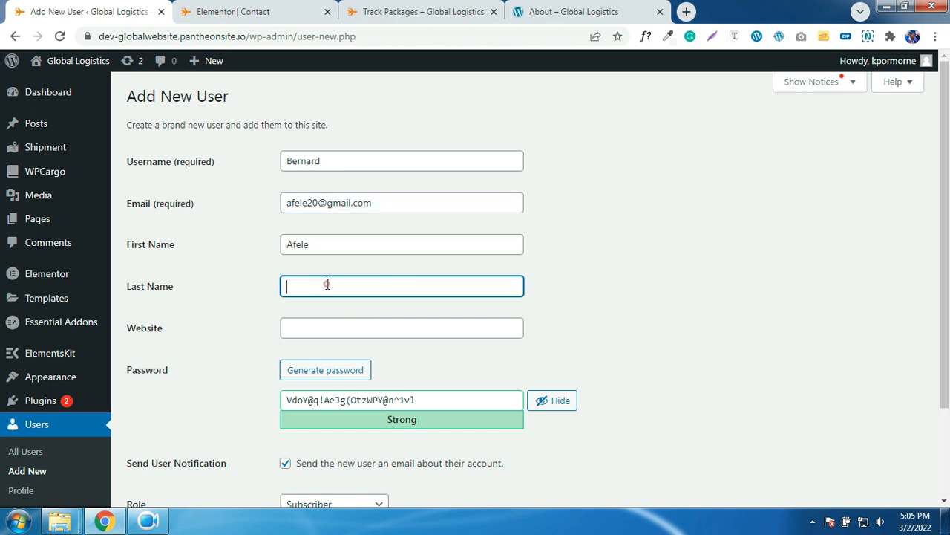
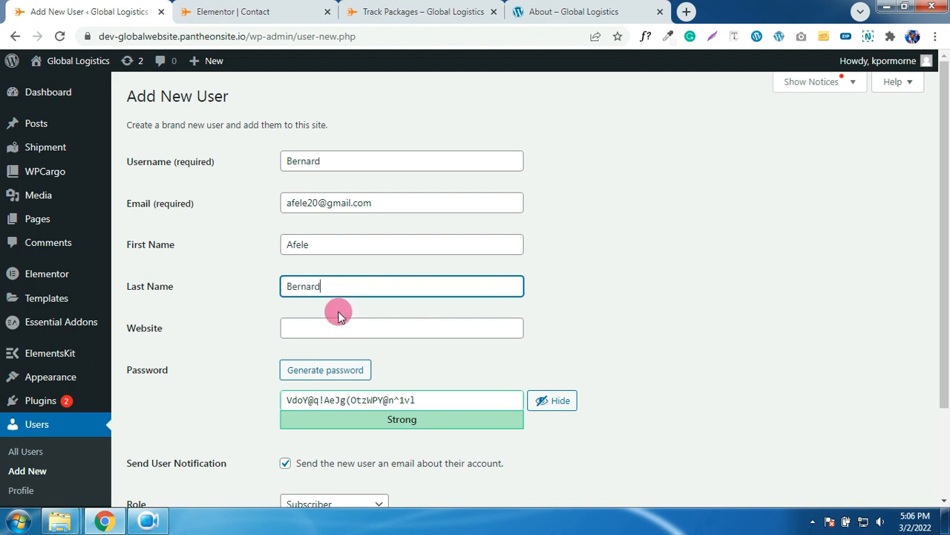
- Replace the generated password and assign the WPCargo Agent role
{"action": "scroll", "coordinate": [424, 327], "scroll_direction": "down", "scroll_amount": 2}
{"action": "left_click", "coordinate": [434, 285]}
{"action": "left_click_drag", "start_coordinate": [435, 285], "coordinate": [284, 285]}
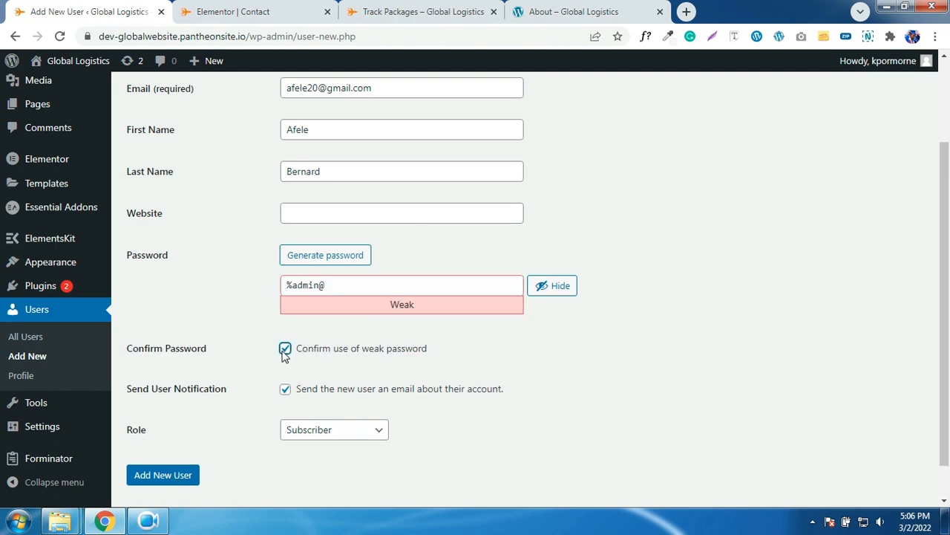
{"action": "scroll", "coordinate": [441, 354], "scroll_direction": "down", "scroll_amount": 1}
{"action": "left_click", "coordinate": [355, 390]}
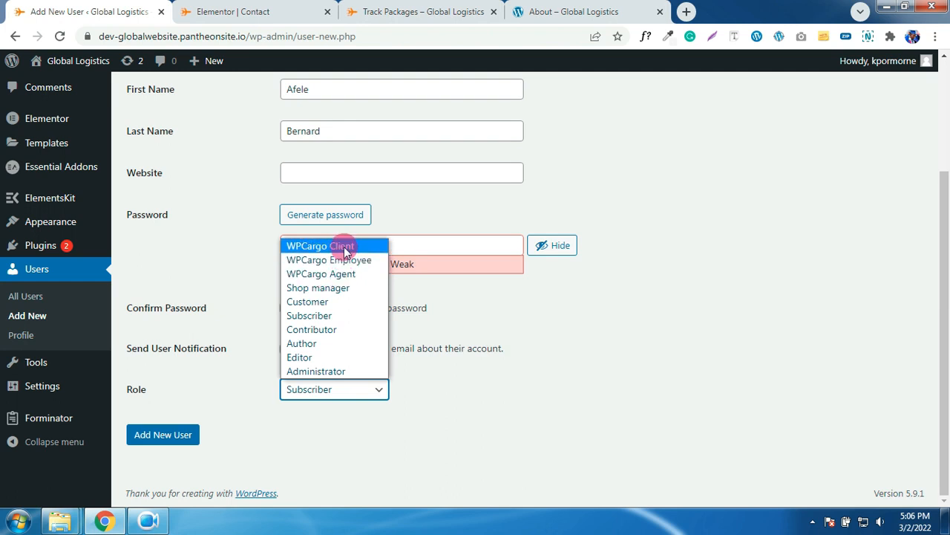
{"action": "left_click", "coordinate": [327, 275]}
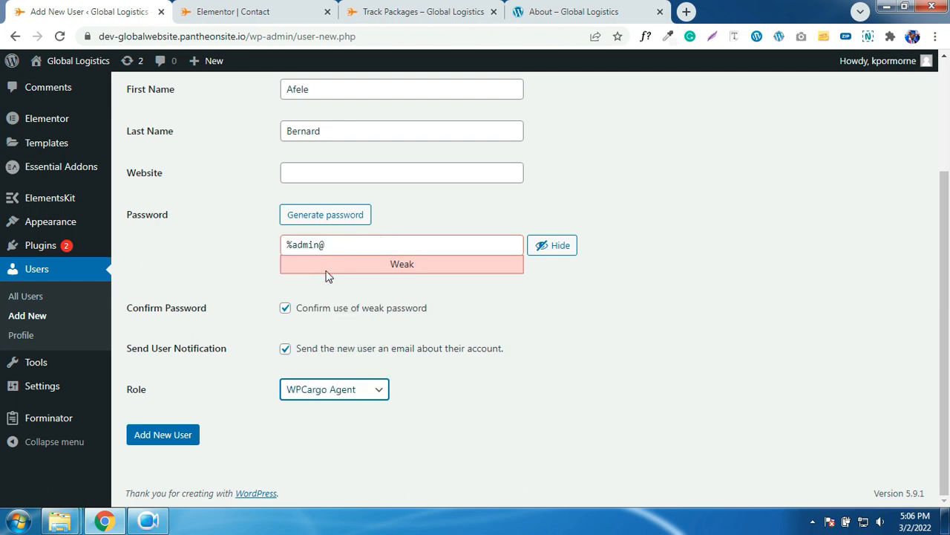
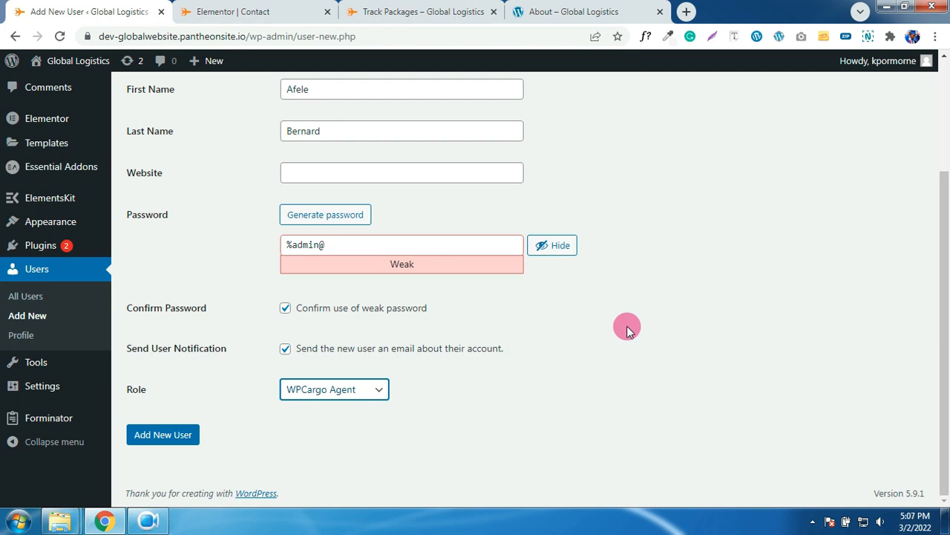
- Submit the filled-in form to create the WPCargo Agent user
{"action": "left_click", "coordinate": [162, 438]}
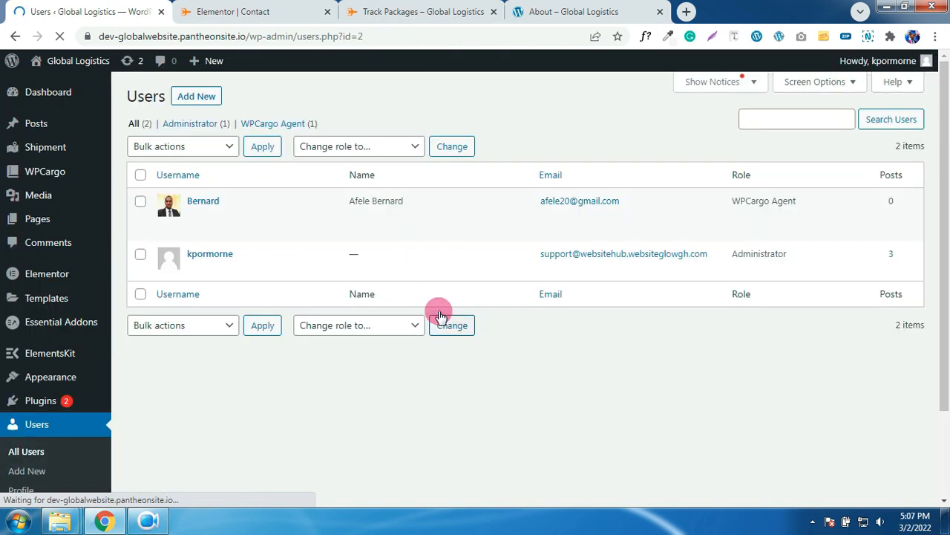
- Start another new user and enter its username and e-mail address
{"action": "left_click", "coordinate": [191, 98]}
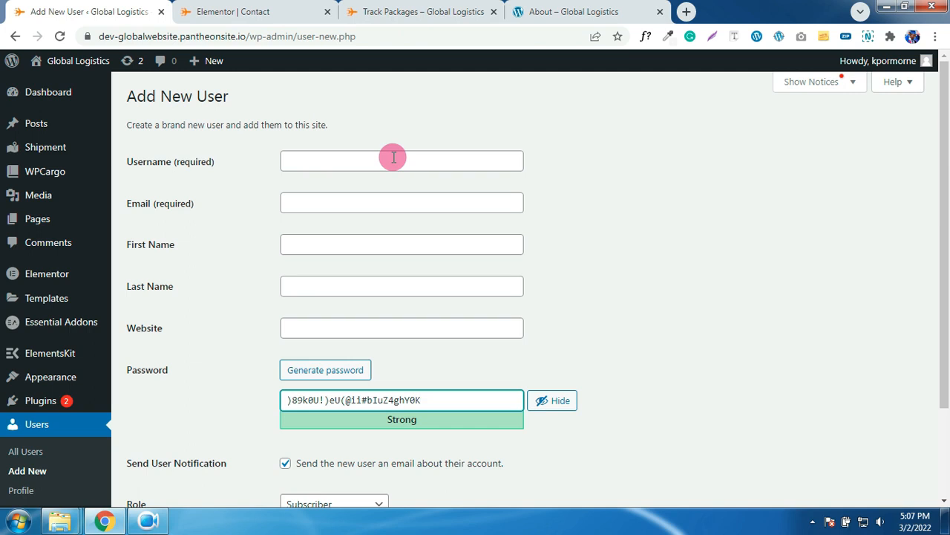
{"action": "left_click", "coordinate": [401, 167]}
{"action": "type", "text": "Koft"}
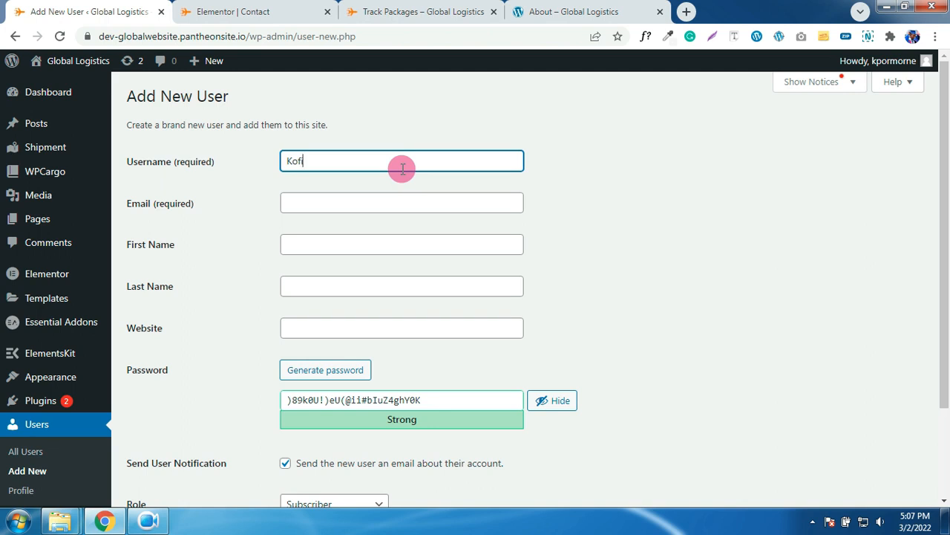
{"action": "left_click", "coordinate": [398, 203]}
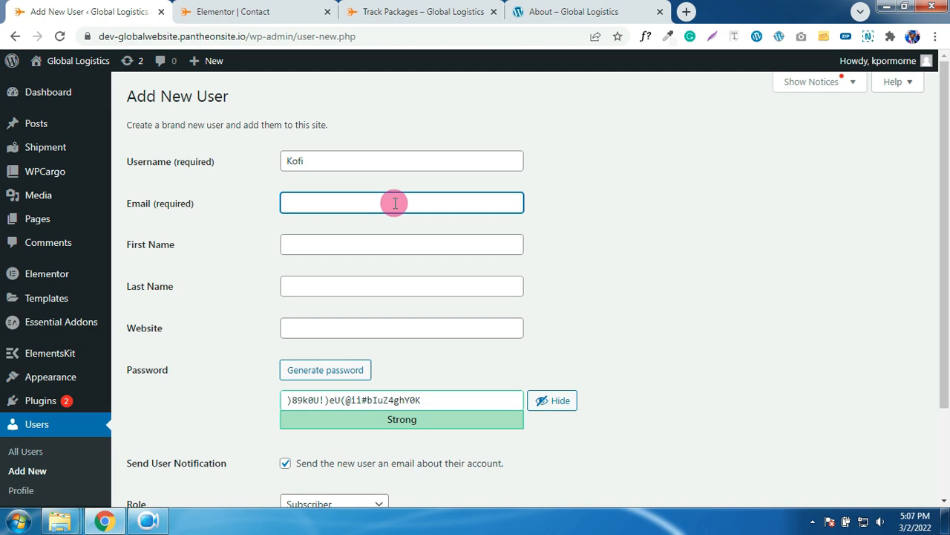
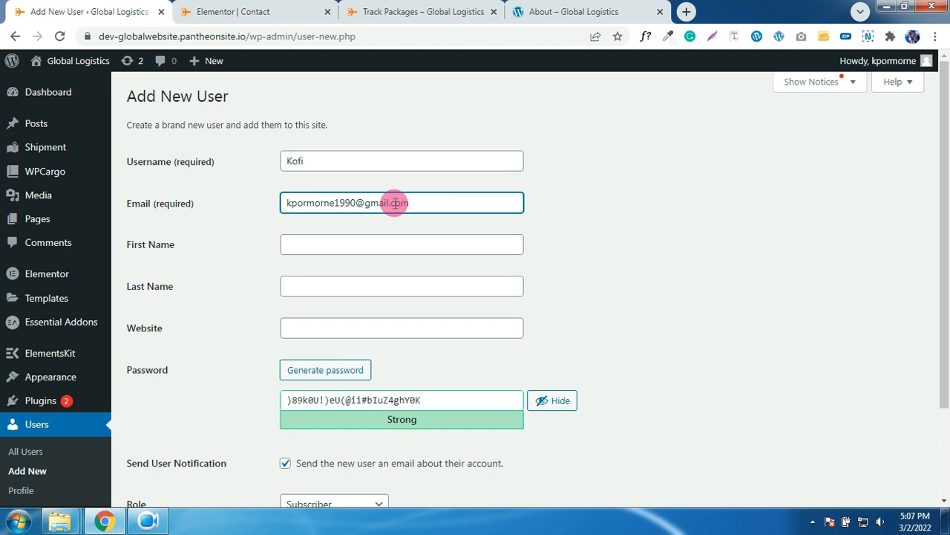
- Set a weak custom password, assign the WPCargo Employee role, and create the user
{"action": "scroll", "coordinate": [420, 216], "scroll_direction": "down", "scroll_amount": 2}
{"action": "left_click_drag", "start_coordinate": [451, 280], "coordinate": [297, 283]}
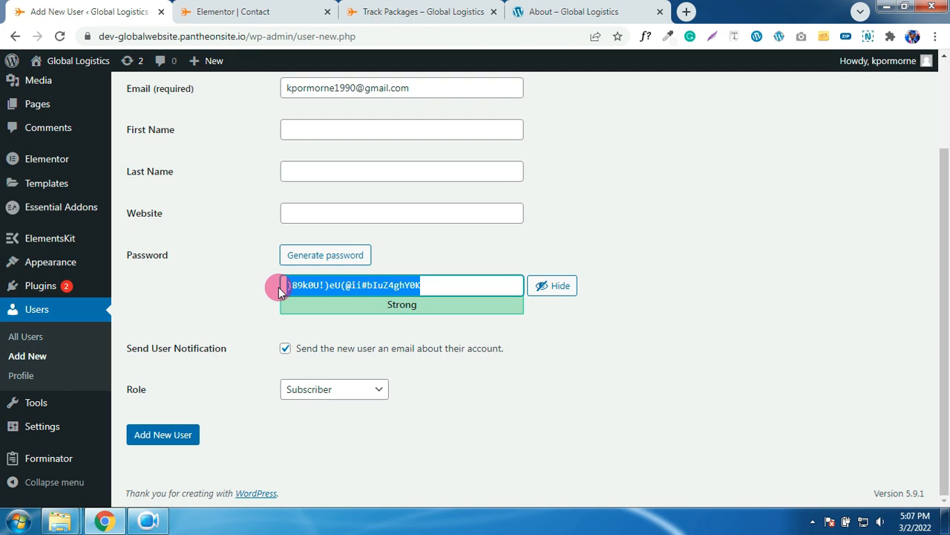
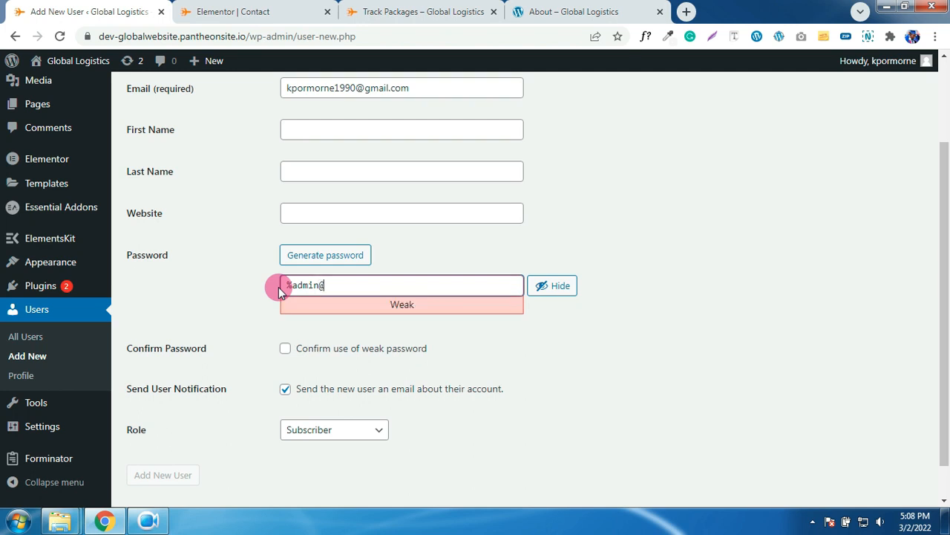
{"action": "left_click", "coordinate": [285, 349]}
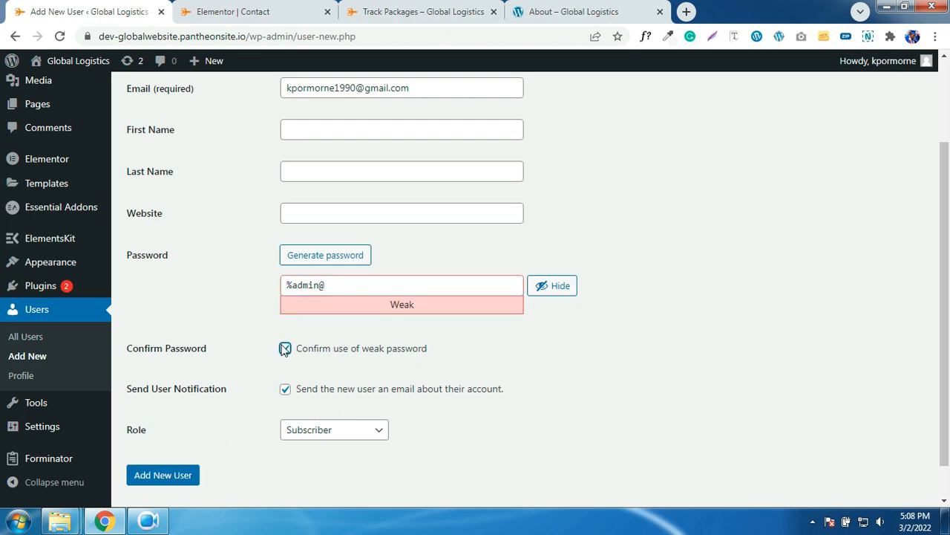
{"action": "left_click", "coordinate": [334, 431]}
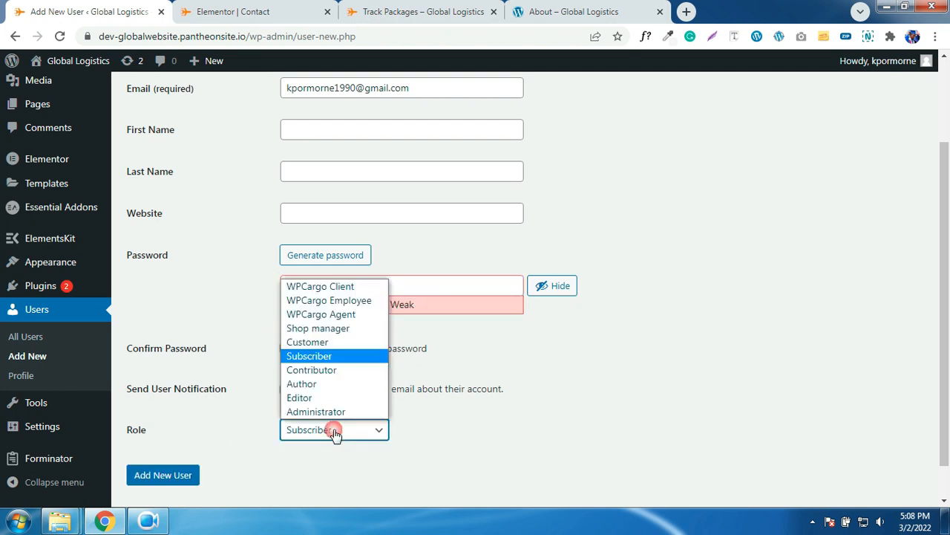
{"action": "left_click", "coordinate": [347, 301]}
{"action": "scroll", "coordinate": [435, 331], "scroll_direction": "down", "scroll_amount": 1}
{"action": "left_click", "coordinate": [161, 437]}
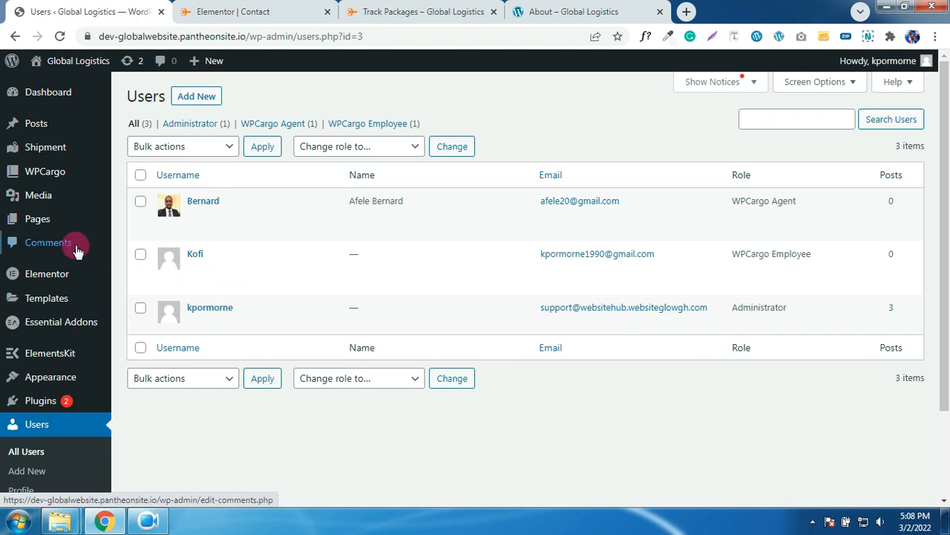
- Review the Mail To field in WPCargo Client Email Settings, then go to General Settings
{"action": "mouse_move", "coordinate": [59, 195]}
{"action": "mouse_move", "coordinate": [52, 172]}
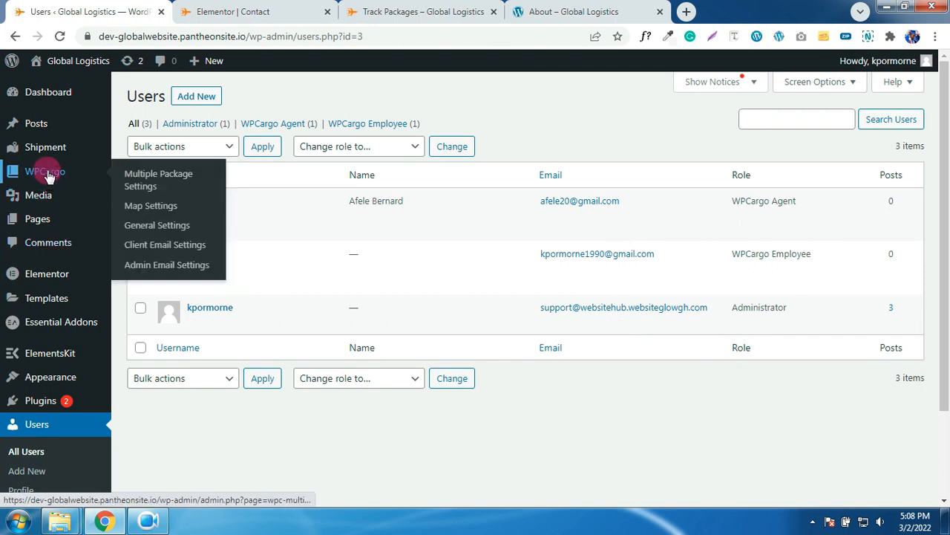
{"action": "left_click", "coordinate": [164, 245]}
{"action": "scroll", "coordinate": [387, 274], "scroll_direction": "down", "scroll_amount": 2}
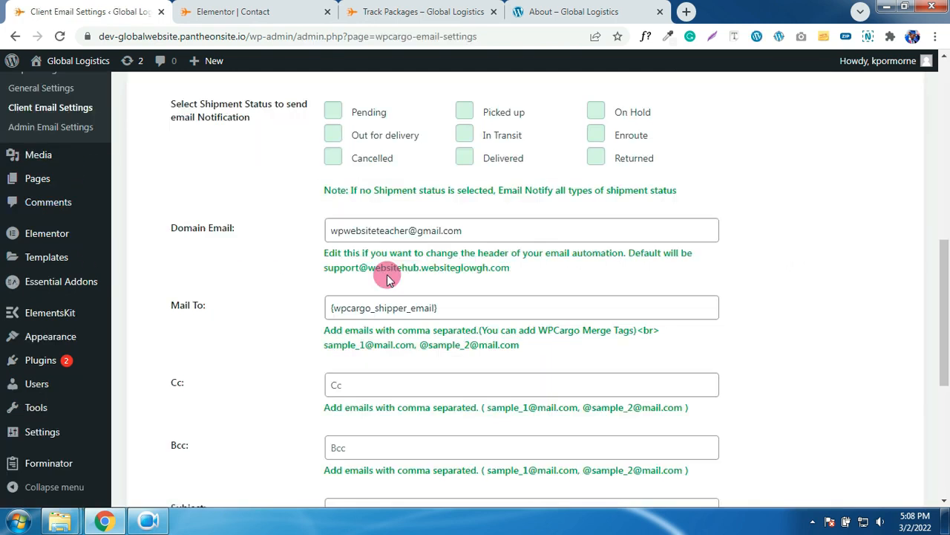
{"action": "left_click_drag", "start_coordinate": [467, 305], "coordinate": [330, 312]}
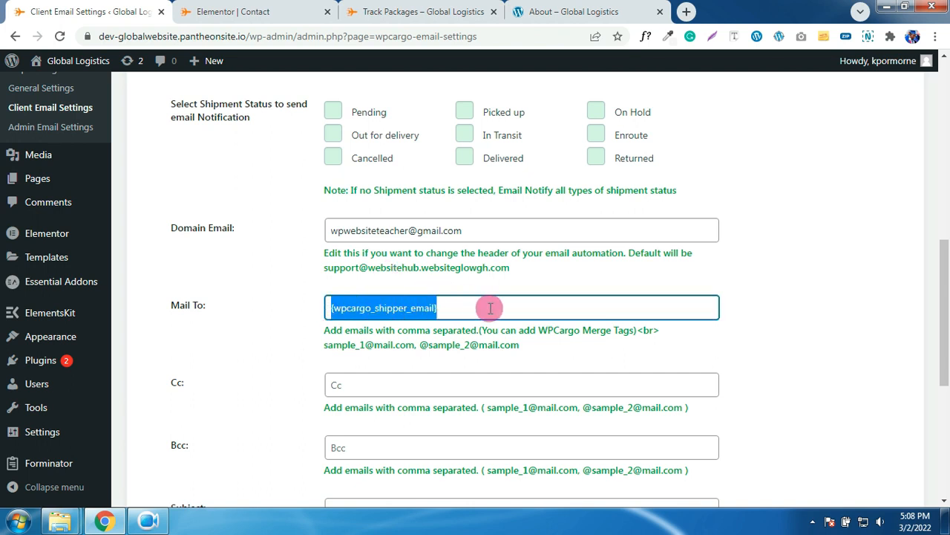
{"action": "scroll", "coordinate": [446, 313], "scroll_direction": "up", "scroll_amount": 8}
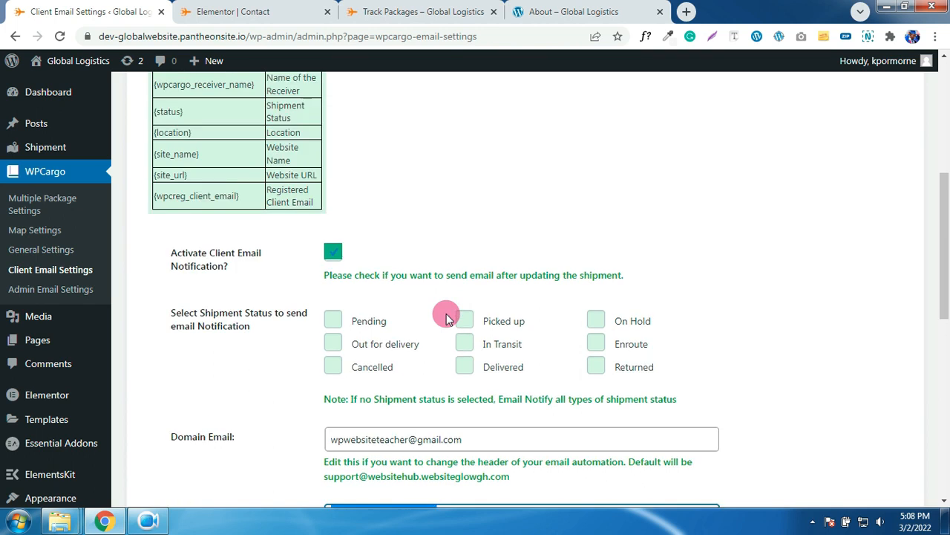
{"action": "mouse_move", "coordinate": [57, 148]}
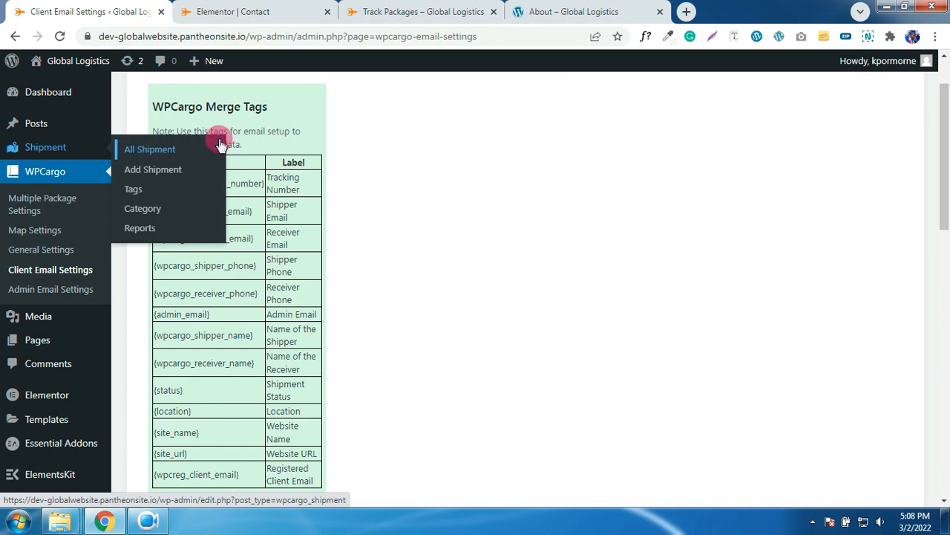
{"action": "scroll", "coordinate": [403, 121], "scroll_direction": "up", "scroll_amount": 1}
{"action": "left_click", "coordinate": [186, 134]}
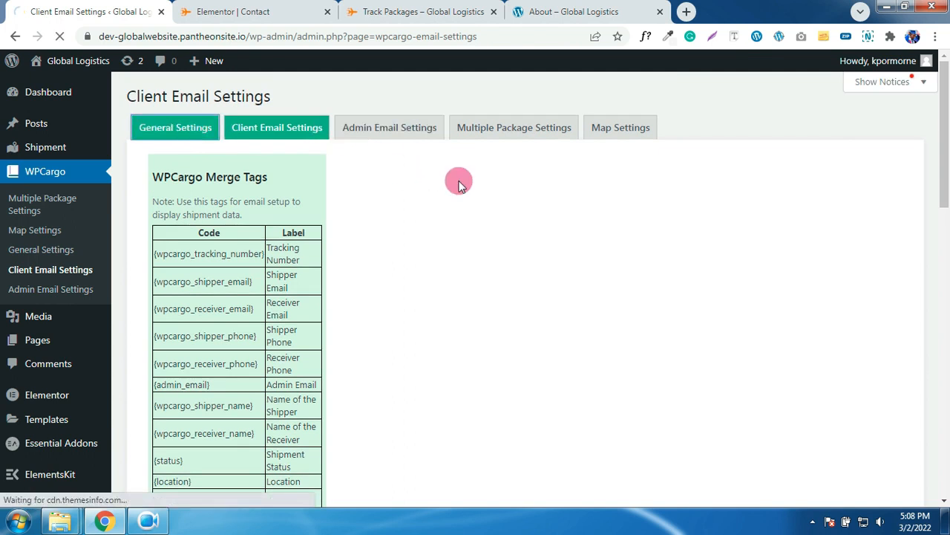
- Copy the [wpcargo_trackform] shortcode from the General Settings page
{"action": "scroll", "coordinate": [487, 187], "scroll_direction": "down", "scroll_amount": 3}
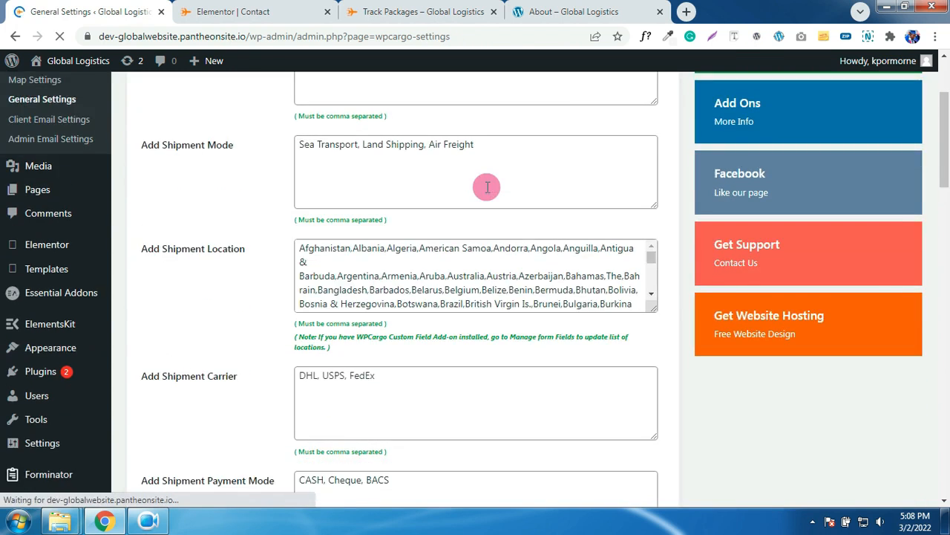
{"action": "scroll", "coordinate": [426, 366], "scroll_direction": "down", "scroll_amount": 3}
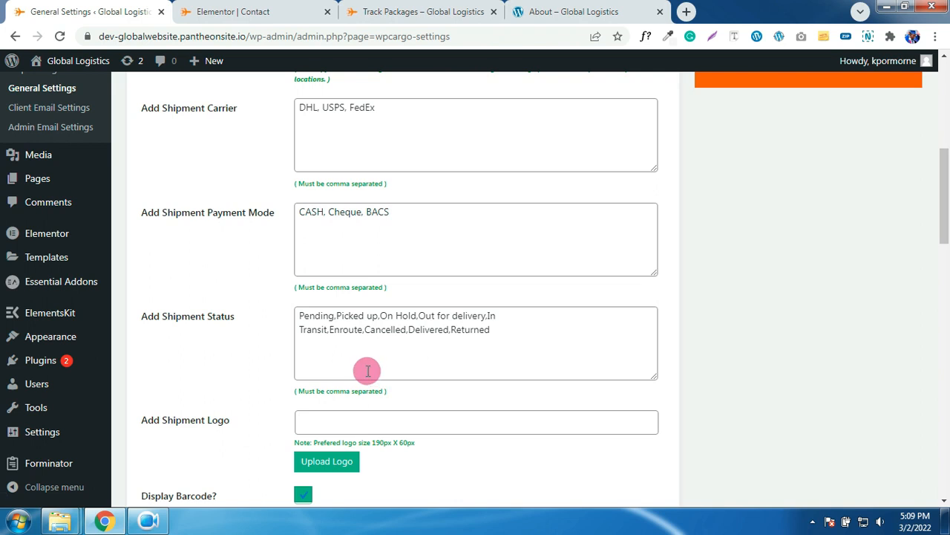
{"action": "scroll", "coordinate": [382, 378], "scroll_direction": "down", "scroll_amount": 1}
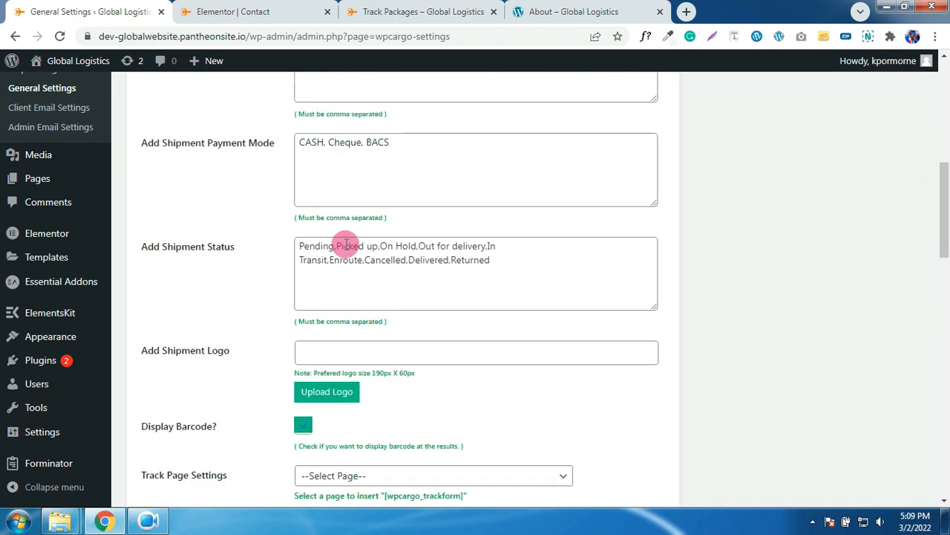
{"action": "scroll", "coordinate": [347, 256], "scroll_direction": "down", "scroll_amount": 2}
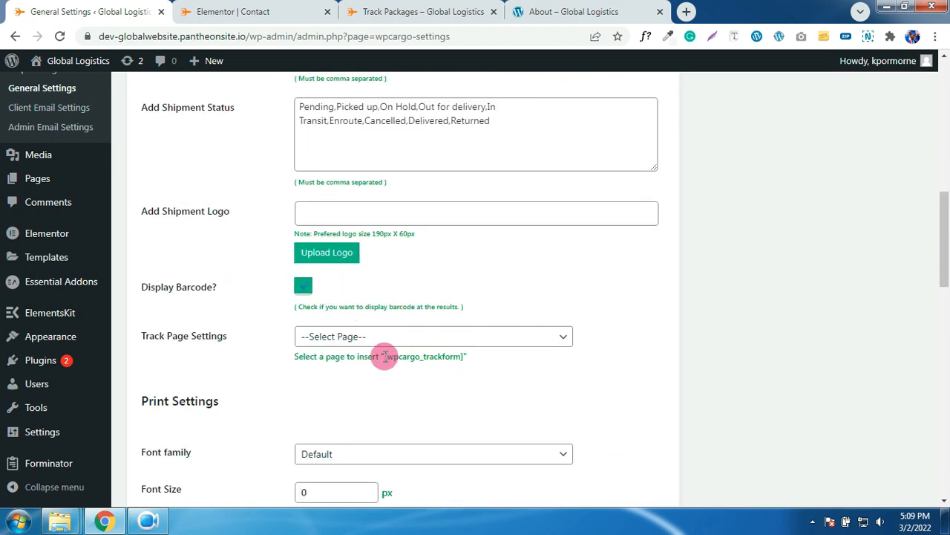
{"action": "left_click_drag", "start_coordinate": [386, 356], "coordinate": [464, 357]}
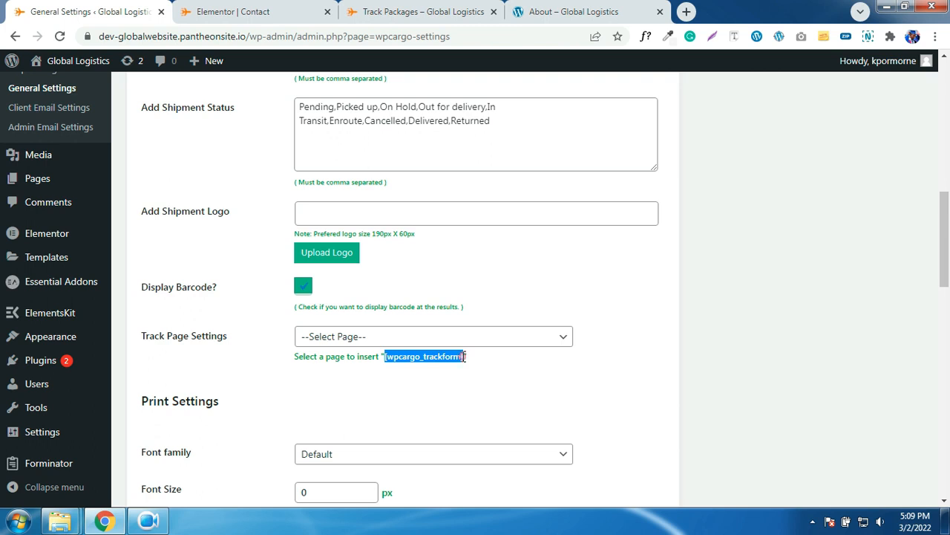
{"action": "right_click", "coordinate": [441, 358]}
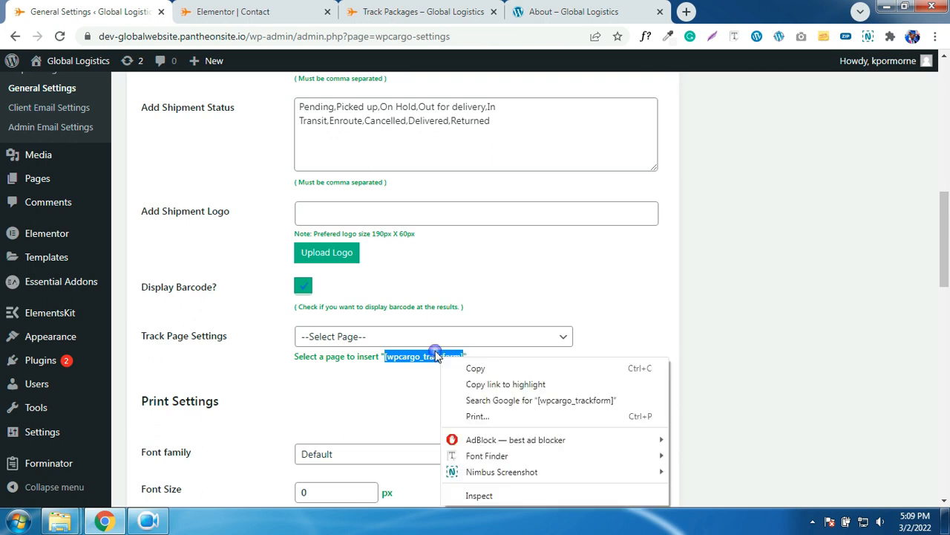
{"action": "left_click", "coordinate": [474, 368]}
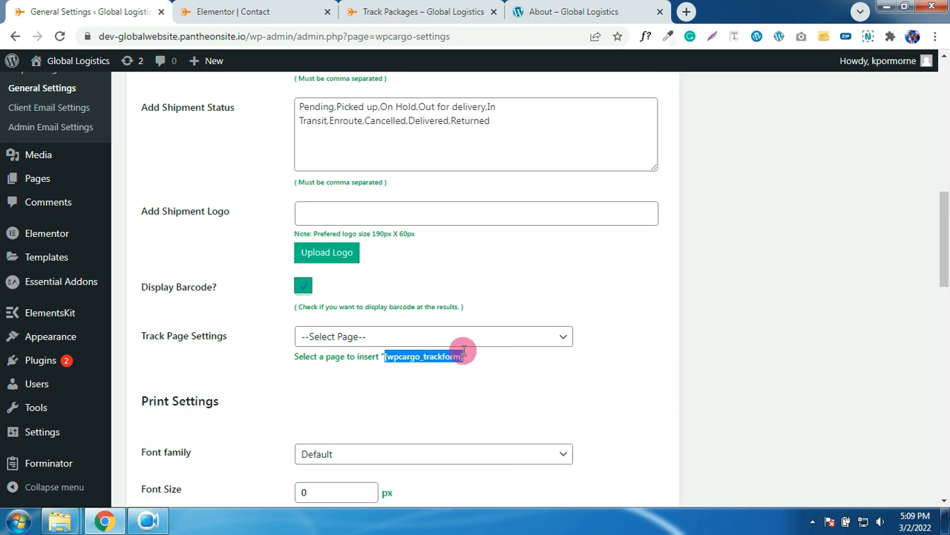
- Set the Font Size to 18 and turn on restricting duplicate shipment numbers
{"action": "scroll", "coordinate": [464, 351], "scroll_direction": "down", "scroll_amount": 4}
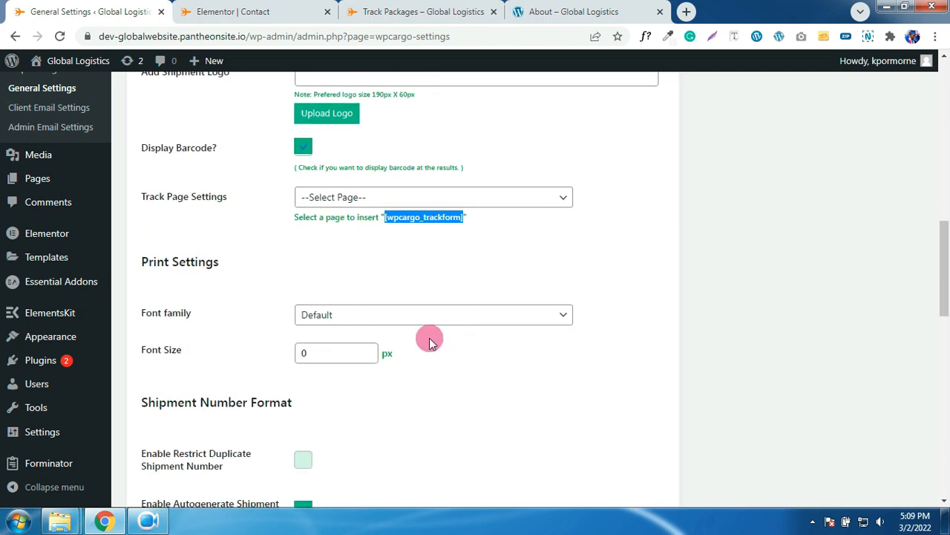
{"action": "left_click_drag", "start_coordinate": [338, 357], "coordinate": [303, 353]}
{"action": "type", "text": "18"}
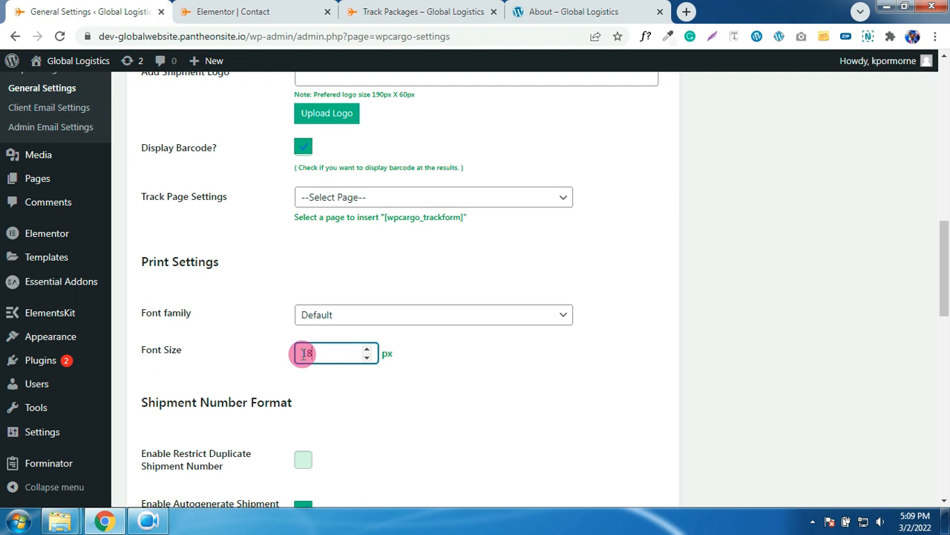
{"action": "scroll", "coordinate": [304, 354], "scroll_direction": "down", "scroll_amount": 2}
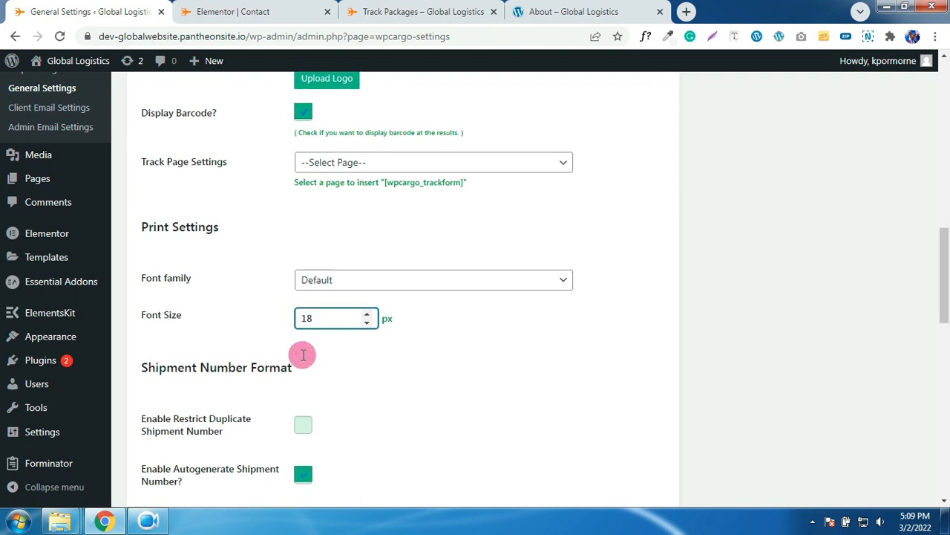
{"action": "left_click", "coordinate": [303, 398]}
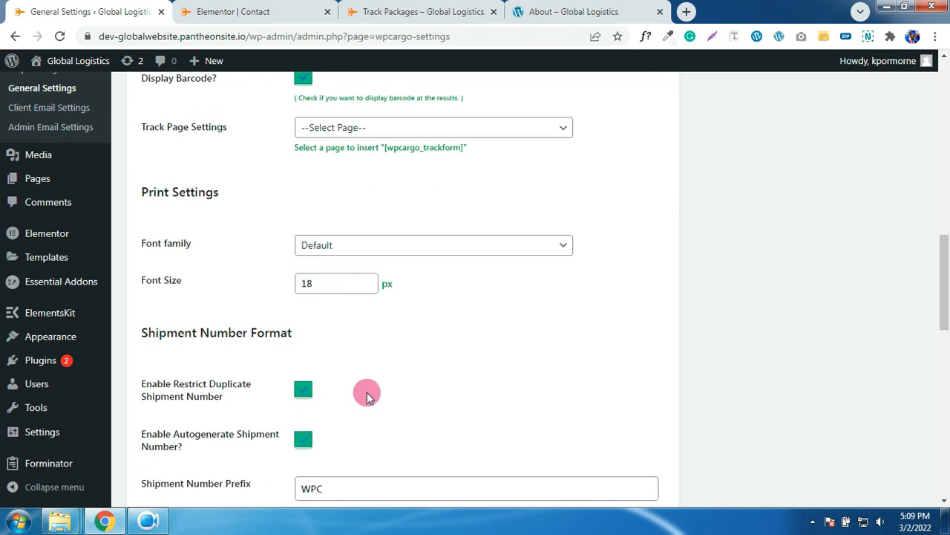
- Change the shipment number prefix from WPC to GL and clear the suffix
{"action": "scroll", "coordinate": [365, 394], "scroll_direction": "down", "scroll_amount": 1}
{"action": "scroll", "coordinate": [365, 394], "scroll_direction": "up", "scroll_amount": 2}
{"action": "scroll", "coordinate": [366, 396], "scroll_direction": "down", "scroll_amount": 5}
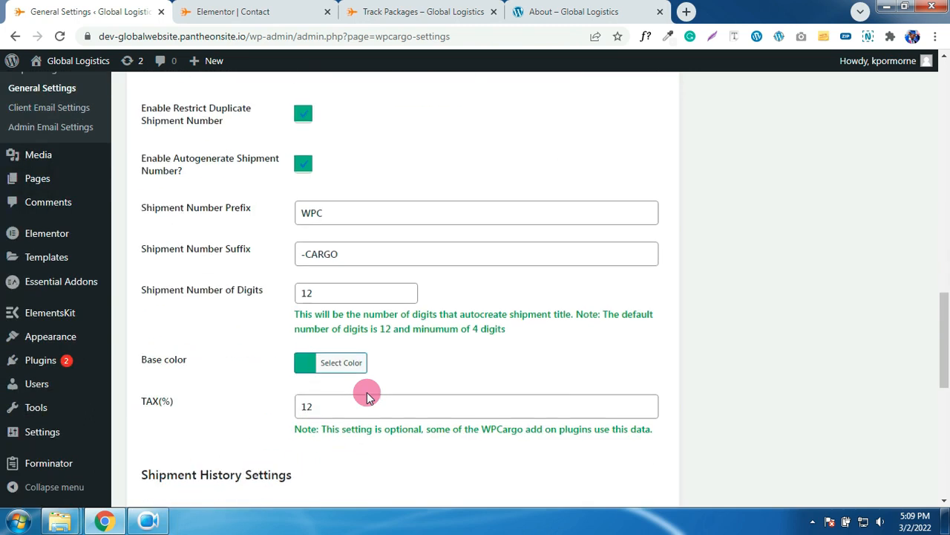
{"action": "scroll", "coordinate": [366, 395], "scroll_direction": "up", "scroll_amount": 2}
{"action": "scroll", "coordinate": [369, 396], "scroll_direction": "up", "scroll_amount": 12}
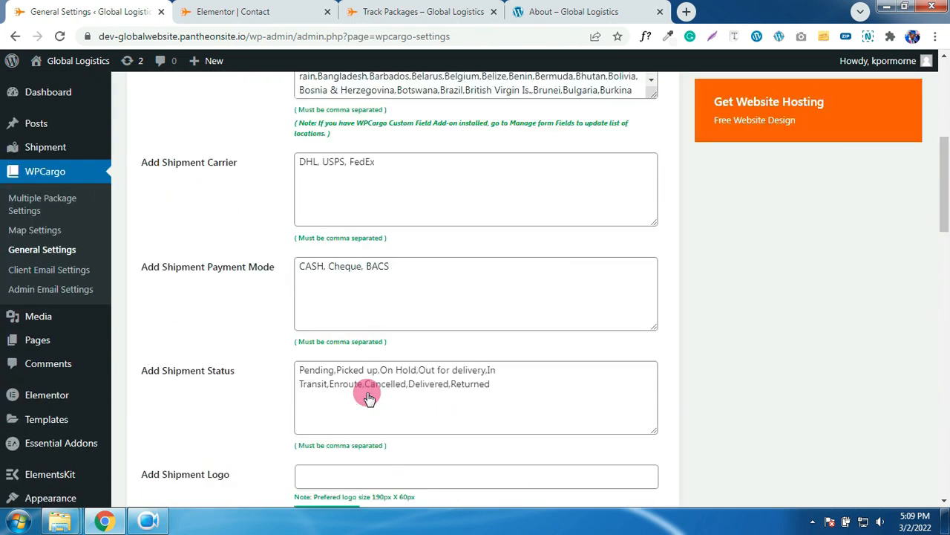
{"action": "scroll", "coordinate": [369, 394], "scroll_direction": "down", "scroll_amount": 5}
{"action": "scroll", "coordinate": [369, 393], "scroll_direction": "down", "scroll_amount": 10}
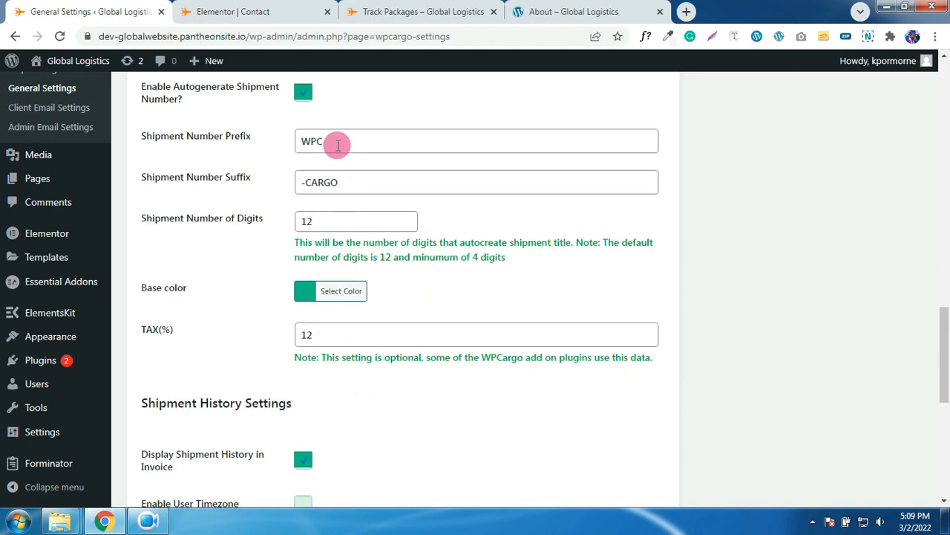
{"action": "left_click_drag", "start_coordinate": [338, 145], "coordinate": [294, 146]}
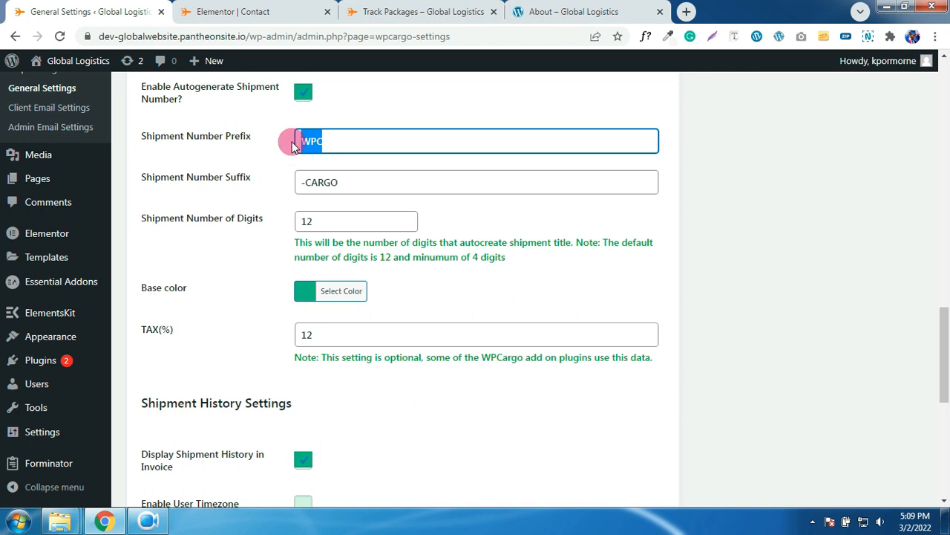
{"action": "type", "text": "GL"}
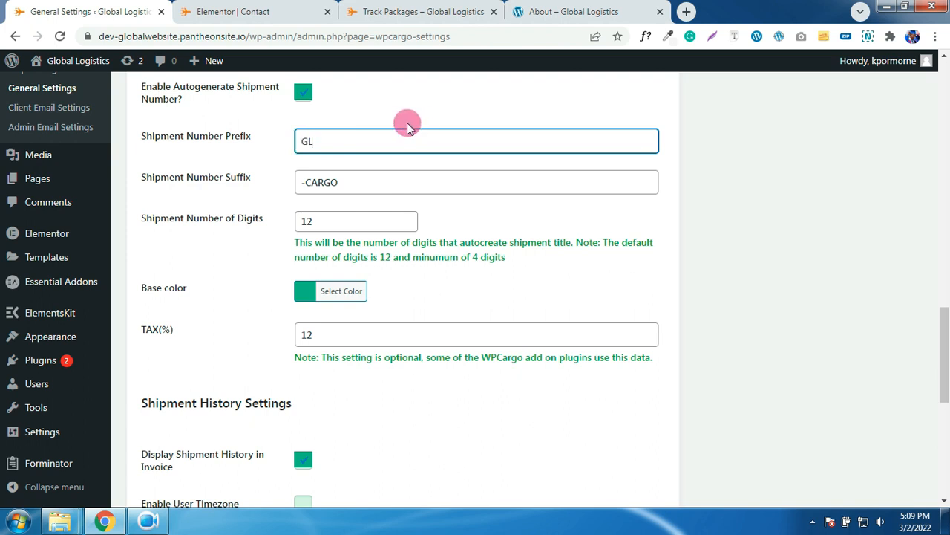
{"action": "left_click_drag", "start_coordinate": [352, 187], "coordinate": [304, 186]}
{"action": "key", "text": "BackSpace"}
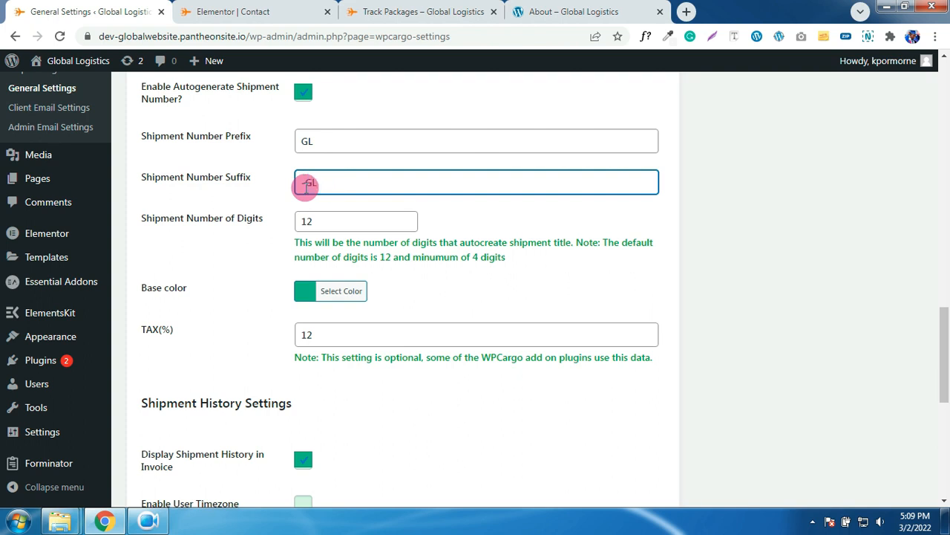
- Save the WPCargo general settings and review the reloaded page
{"action": "left_click", "coordinate": [166, 423]}
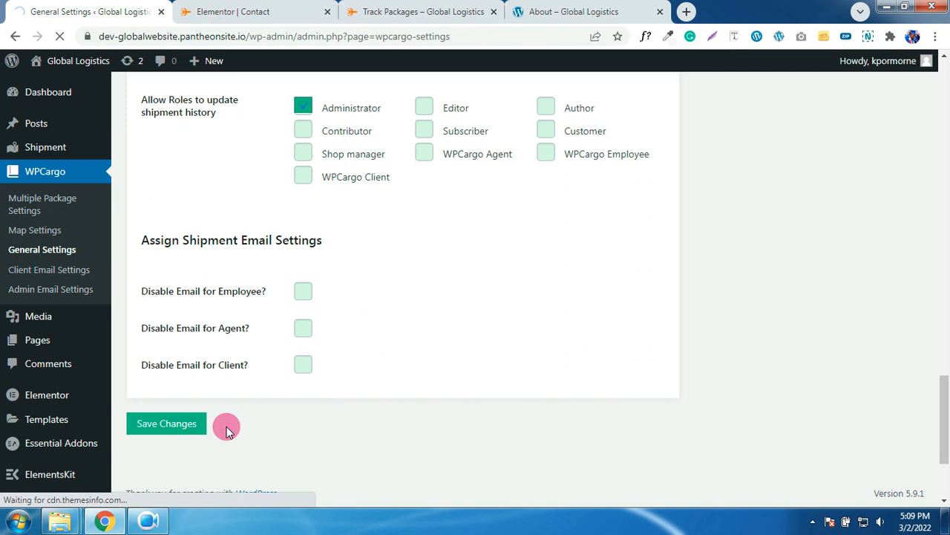
{"action": "scroll", "coordinate": [222, 414], "scroll_direction": "down", "scroll_amount": 2}
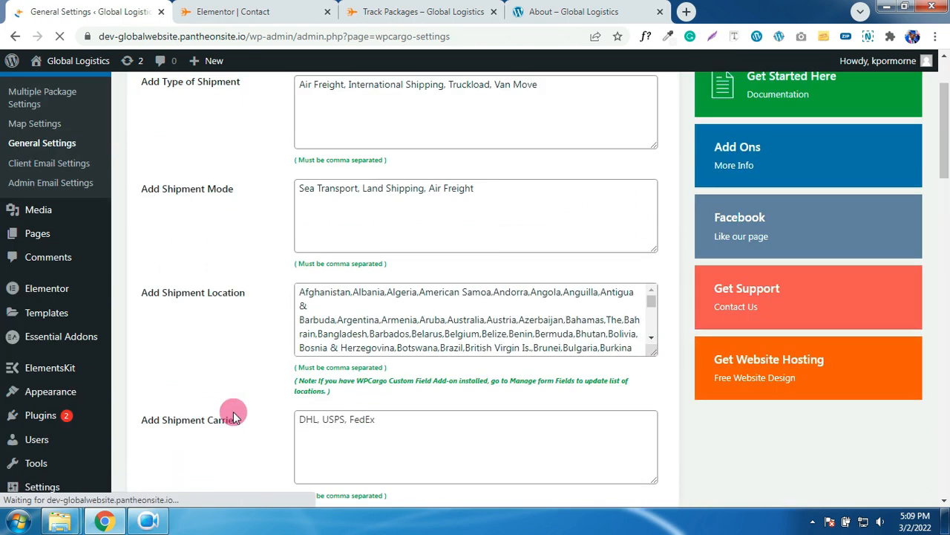
{"action": "scroll", "coordinate": [234, 416], "scroll_direction": "down", "scroll_amount": 1}
{"action": "scroll", "coordinate": [391, 397], "scroll_direction": "up", "scroll_amount": 3}
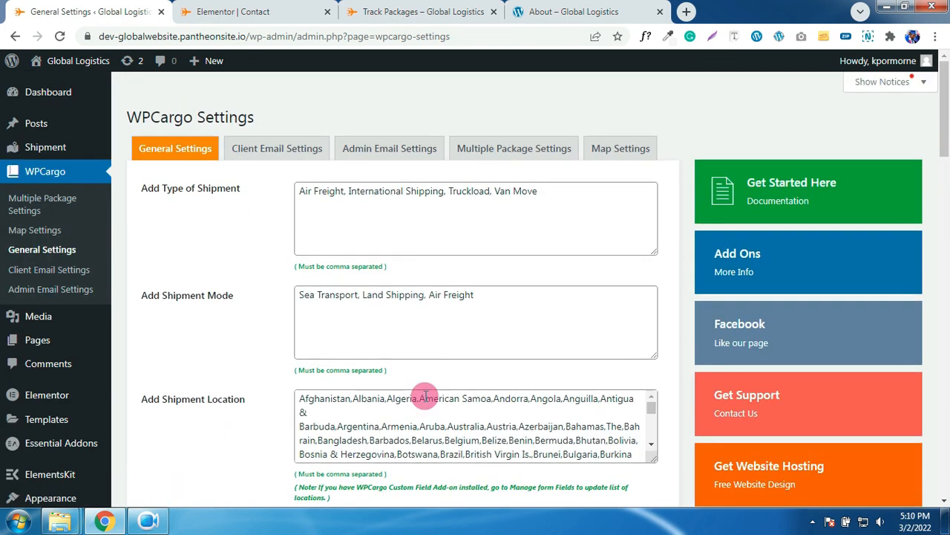
{"action": "scroll", "coordinate": [425, 395], "scroll_direction": "down", "scroll_amount": 10}
{"action": "scroll", "coordinate": [426, 397], "scroll_direction": "up", "scroll_amount": 3}
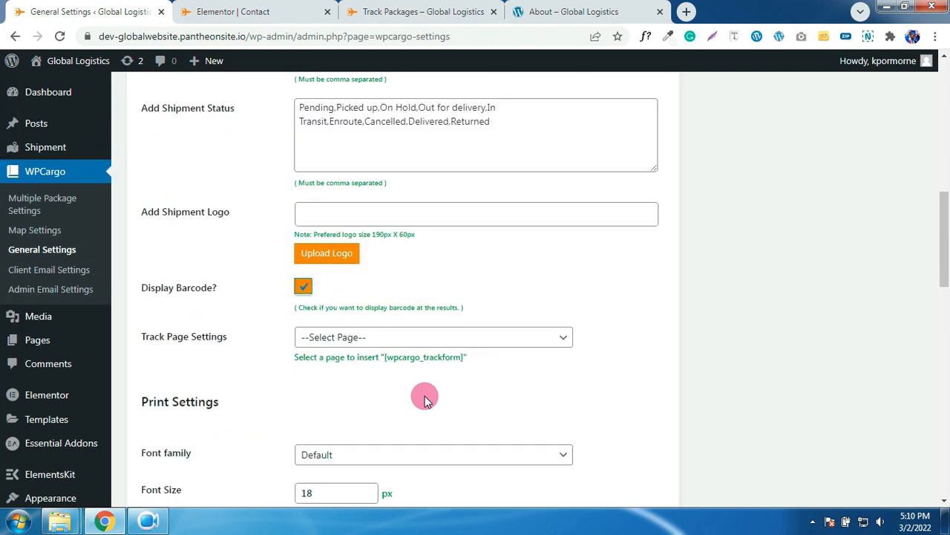
{"action": "scroll", "coordinate": [425, 399], "scroll_direction": "up", "scroll_amount": 6}
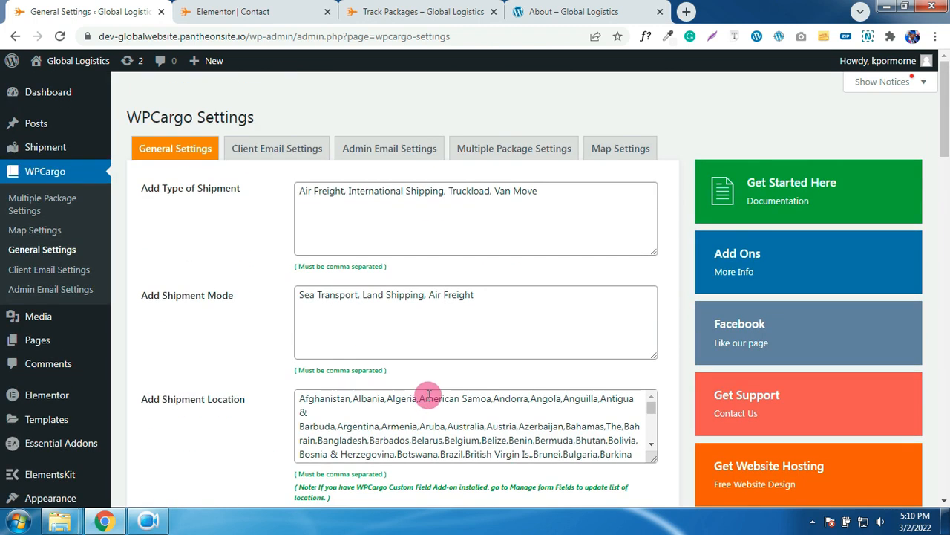
{"action": "mouse_move", "coordinate": [59, 150]}
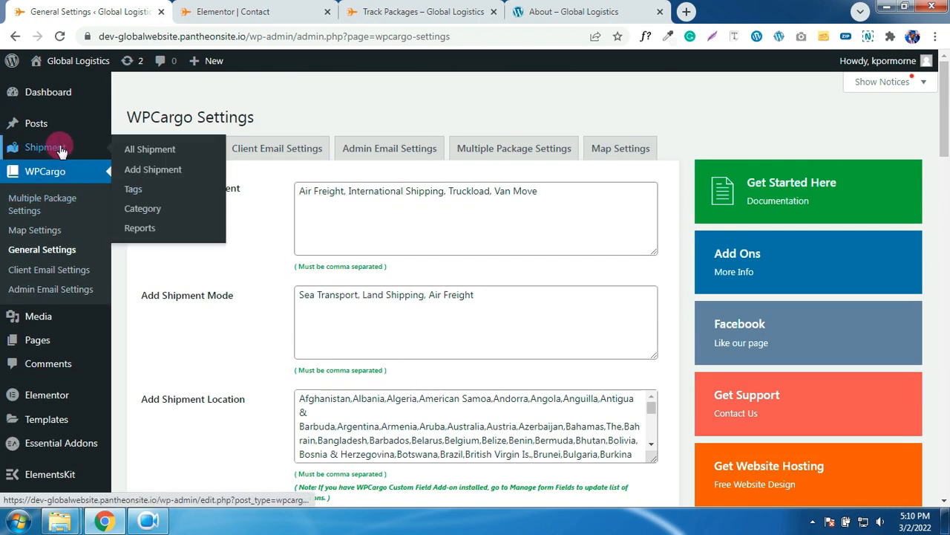
- Start a new shipment and enter shipper Global Logistics with its phone, address and e-mail
{"action": "left_click", "coordinate": [159, 151]}
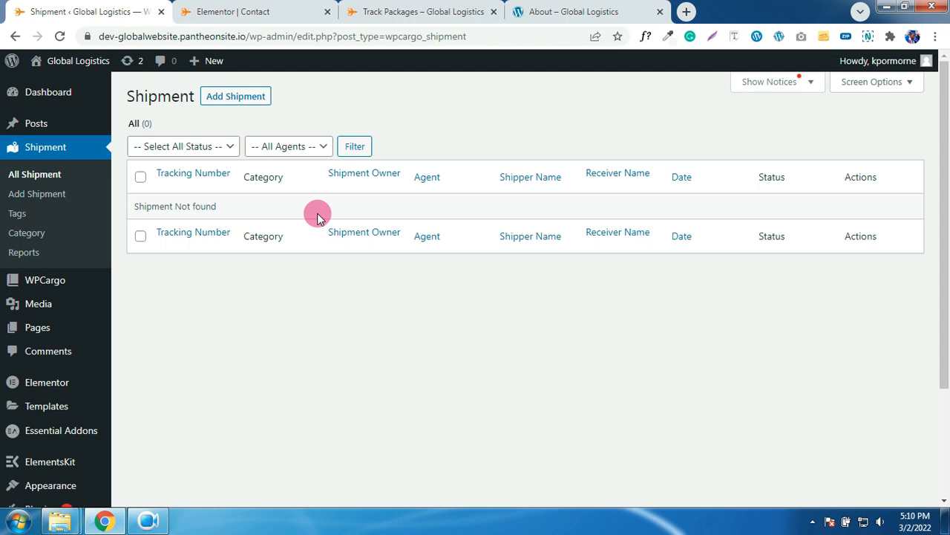
{"action": "left_click", "coordinate": [245, 100]}
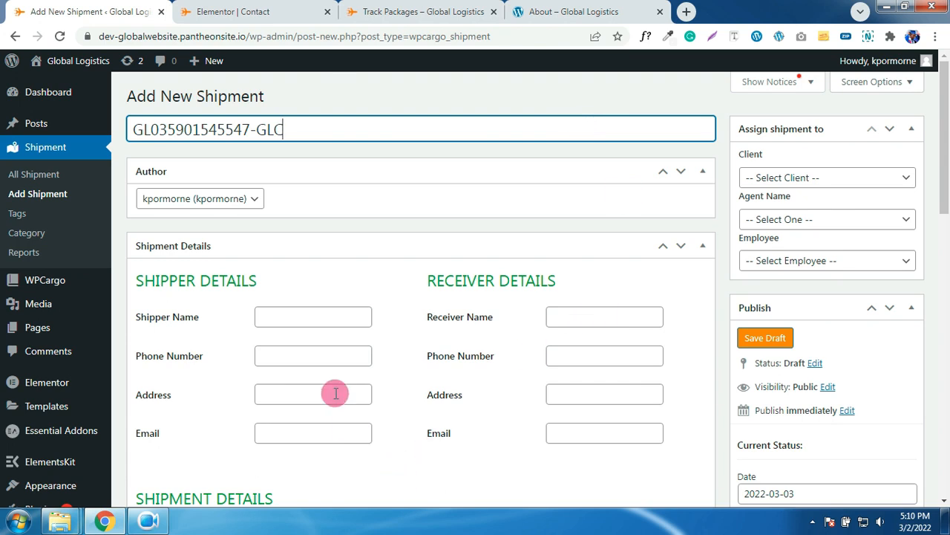
{"action": "left_click", "coordinate": [338, 323]}
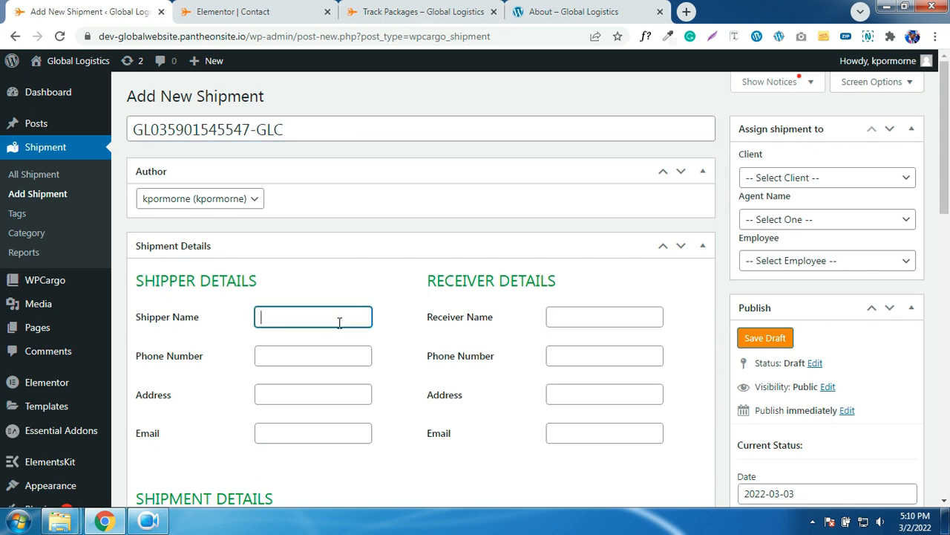
{"action": "type", "text": "g"}
{"action": "type", "text": "G"}
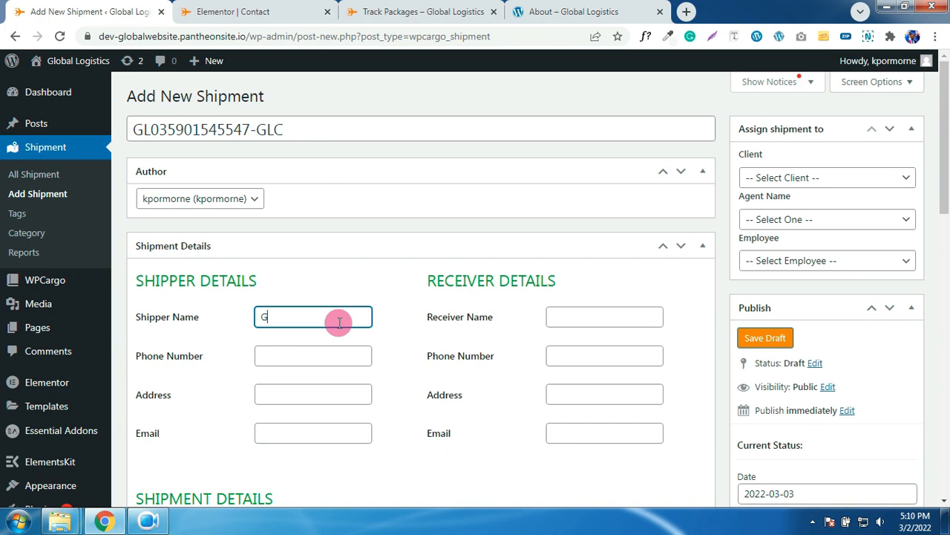
{"action": "type", "text": "lobal Logistics"}
{"action": "left_click", "coordinate": [327, 352]}
{"action": "type", "text": "5363536353653"}
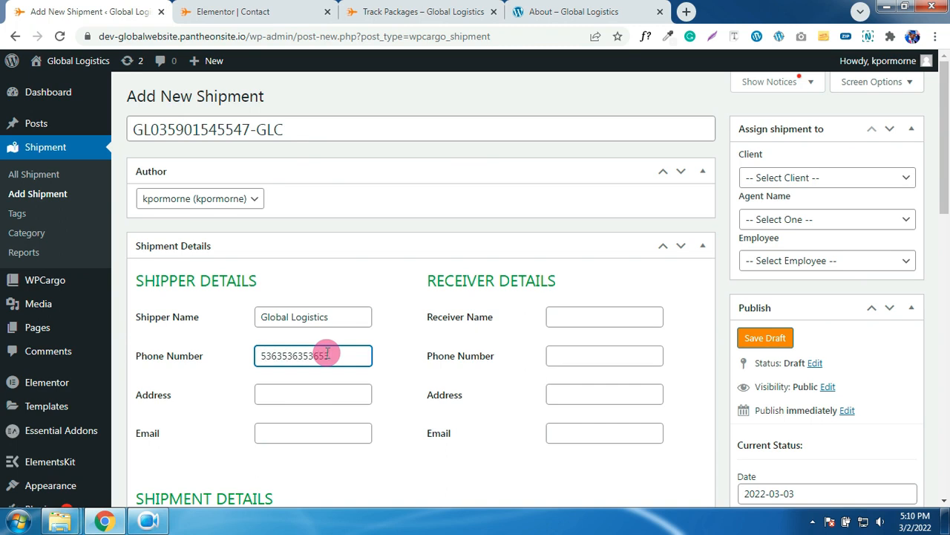
{"action": "left_click", "coordinate": [299, 389]}
{"action": "type", "text": "A"}
{"action": "type", "text": "ccre"}
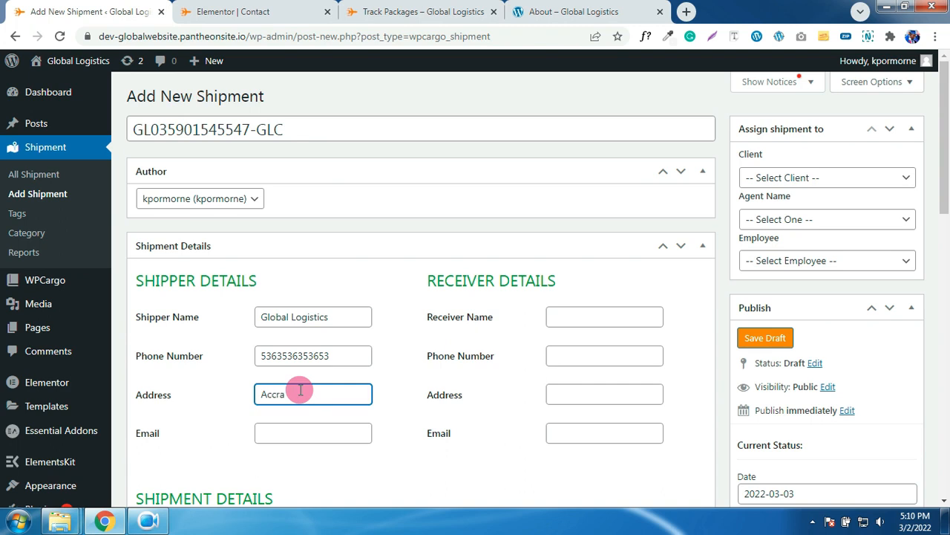
{"action": "left_click", "coordinate": [303, 432]}
- Fill in the receiver's name, phone number, address and e-mail
{"action": "left_click", "coordinate": [645, 316]}
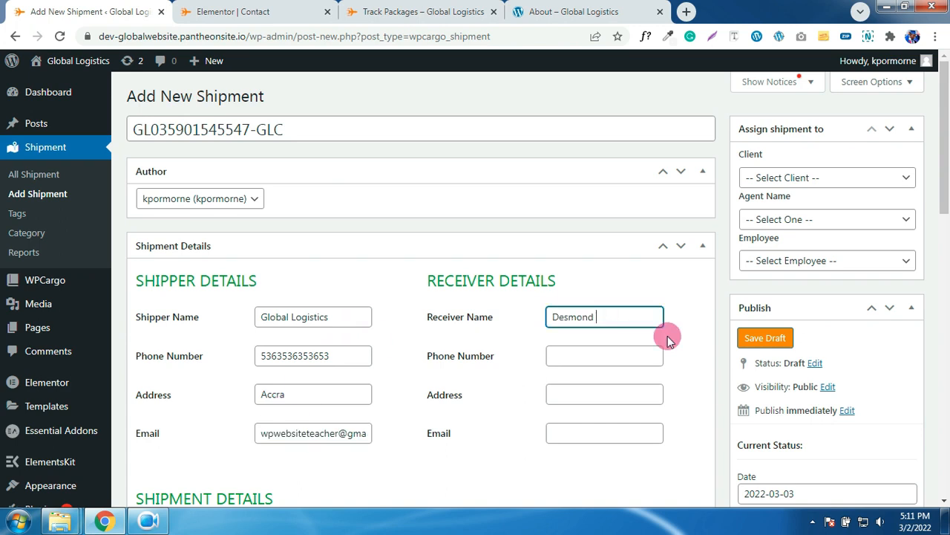
{"action": "left_click", "coordinate": [645, 356]}
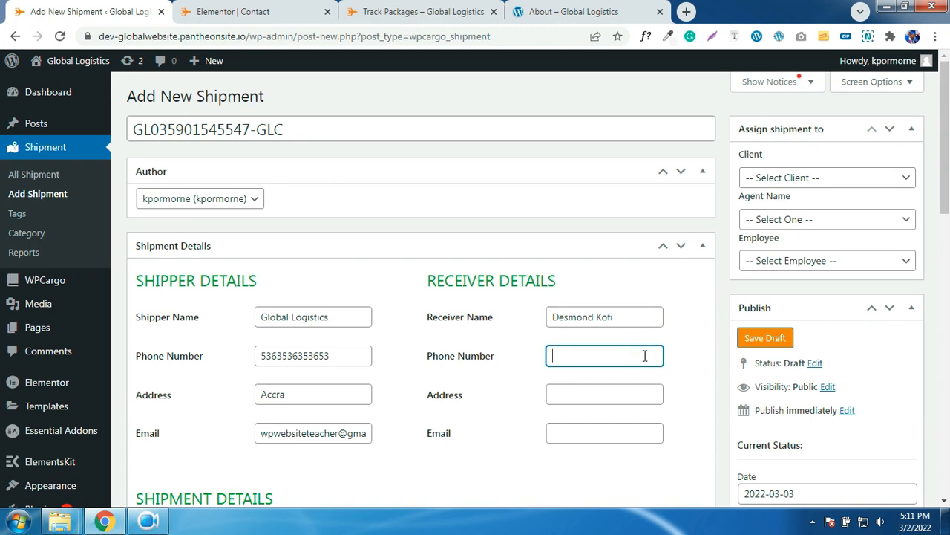
{"action": "type", "text": "774777474"}
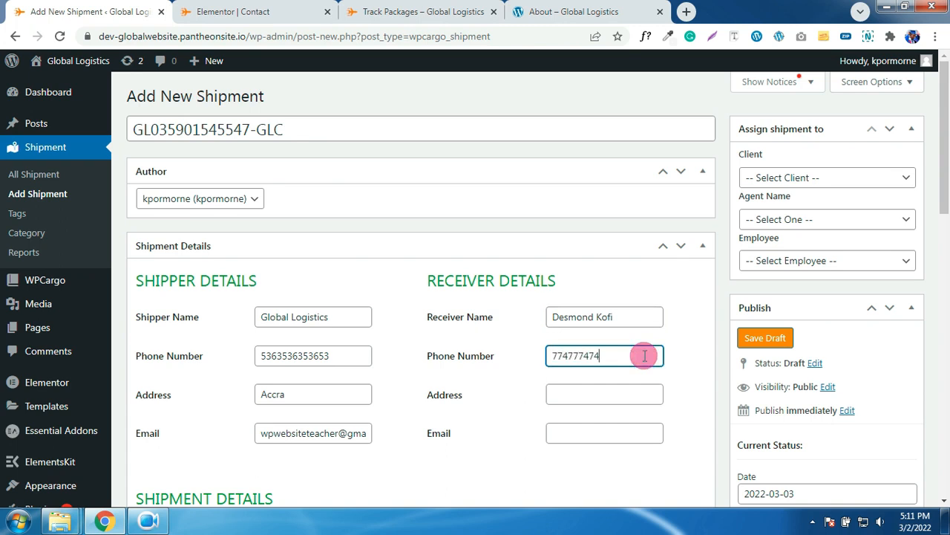
{"action": "left_click", "coordinate": [628, 388]}
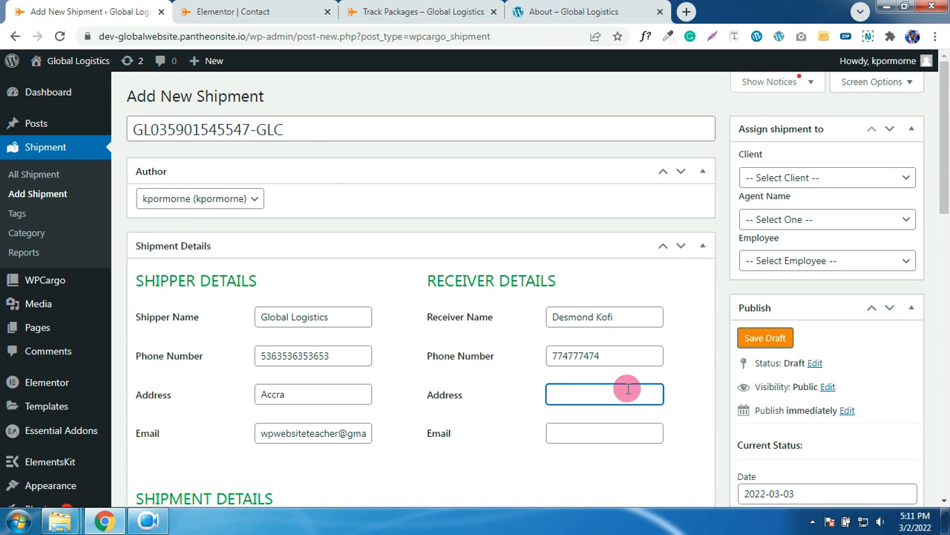
{"action": "type", "text": "Kumasi"}
{"action": "left_click", "coordinate": [611, 430]}
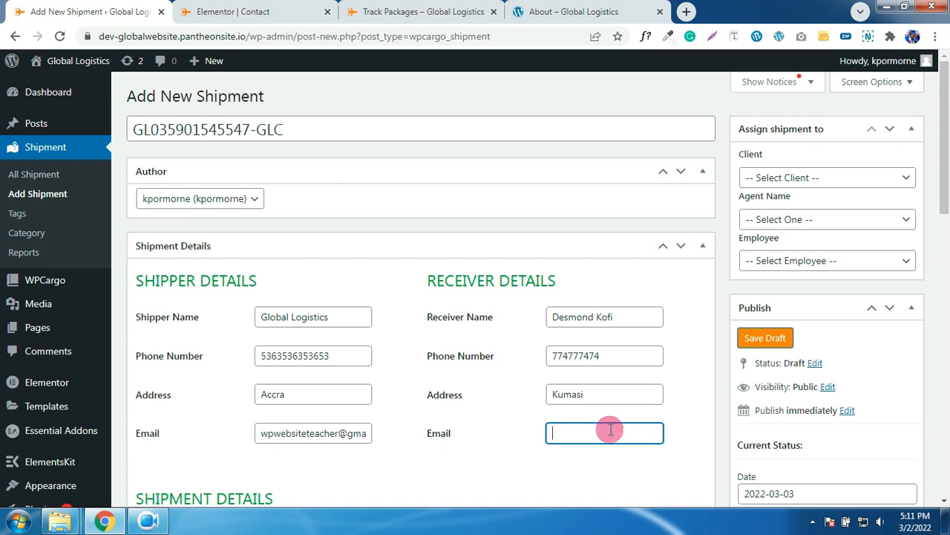
- Set shipment type Van Move, weight 67, 4 packages and a product count of 4
{"action": "scroll", "coordinate": [573, 399], "scroll_direction": "down", "scroll_amount": 4}
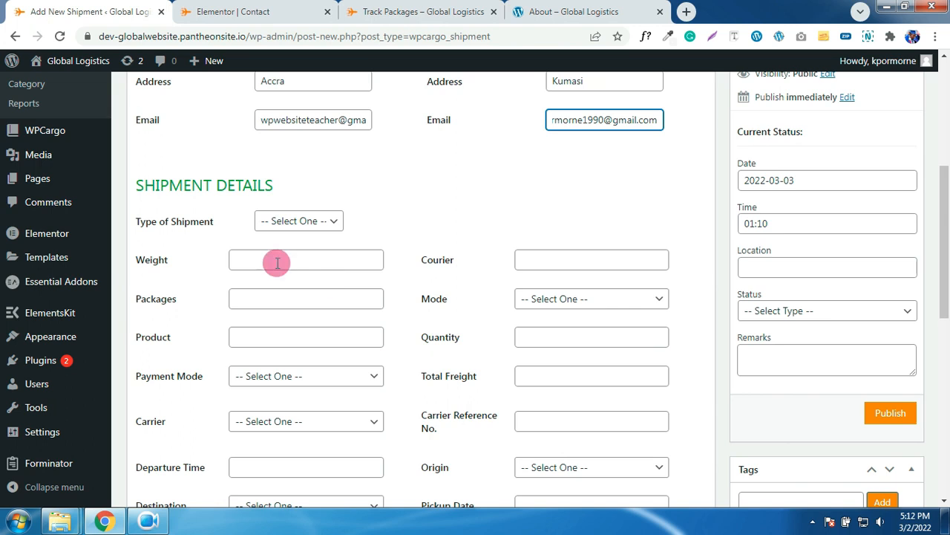
{"action": "left_click", "coordinate": [286, 219]}
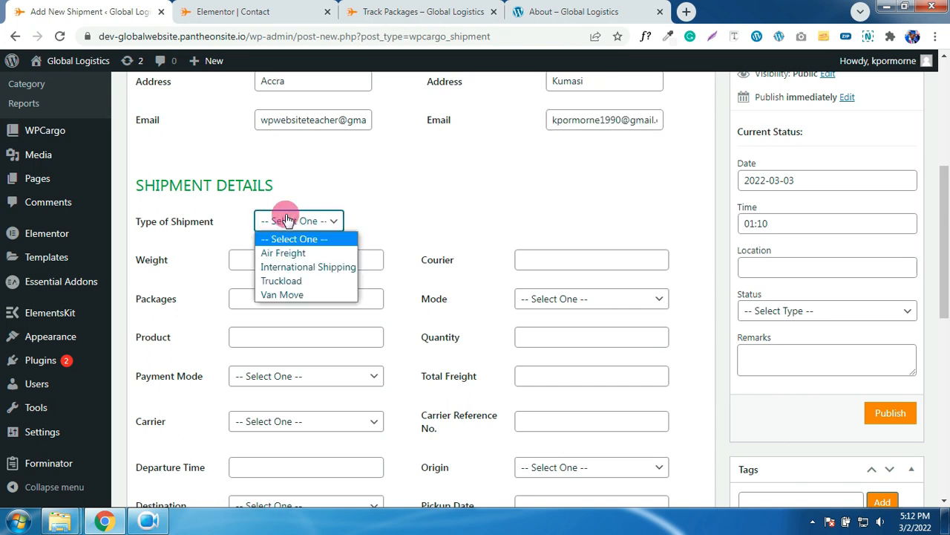
{"action": "left_click", "coordinate": [297, 297]}
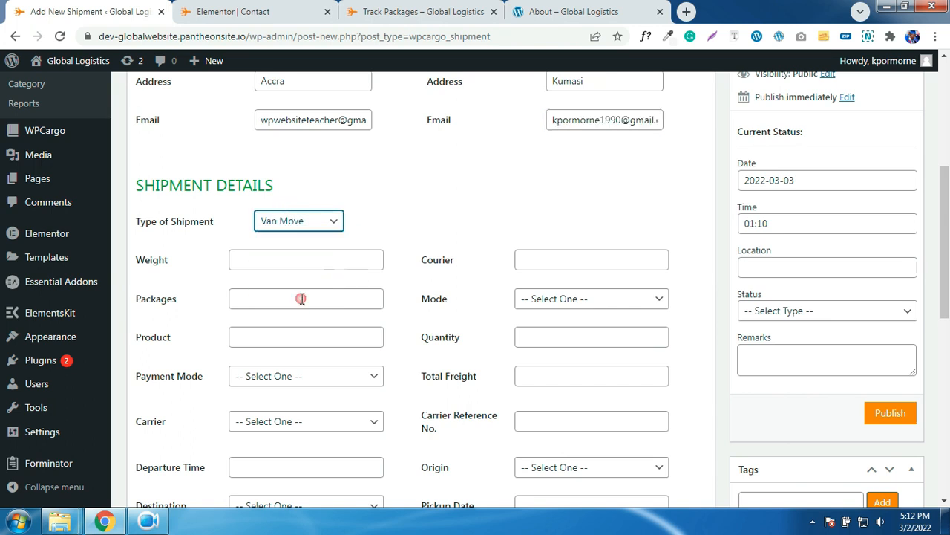
{"action": "left_click", "coordinate": [321, 259]}
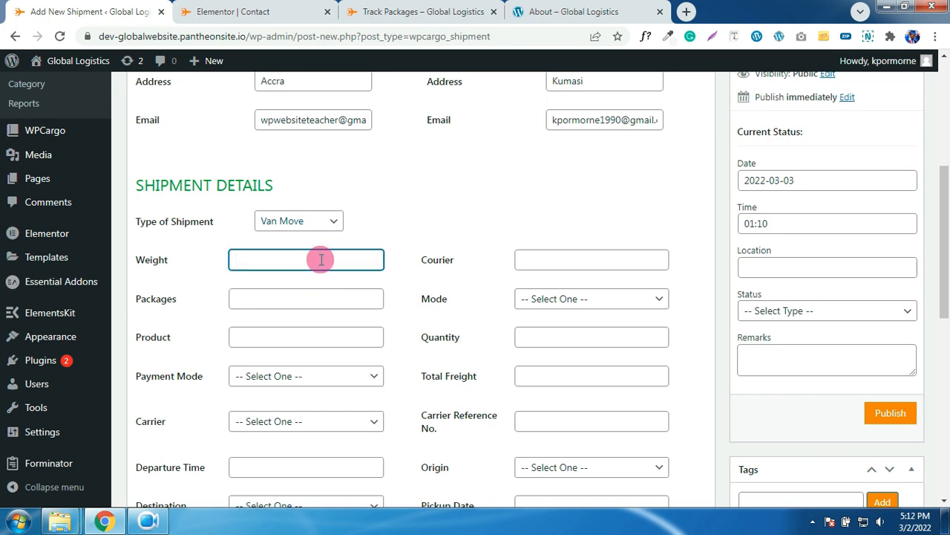
{"action": "scroll", "coordinate": [321, 259], "scroll_direction": "down", "scroll_amount": 1}
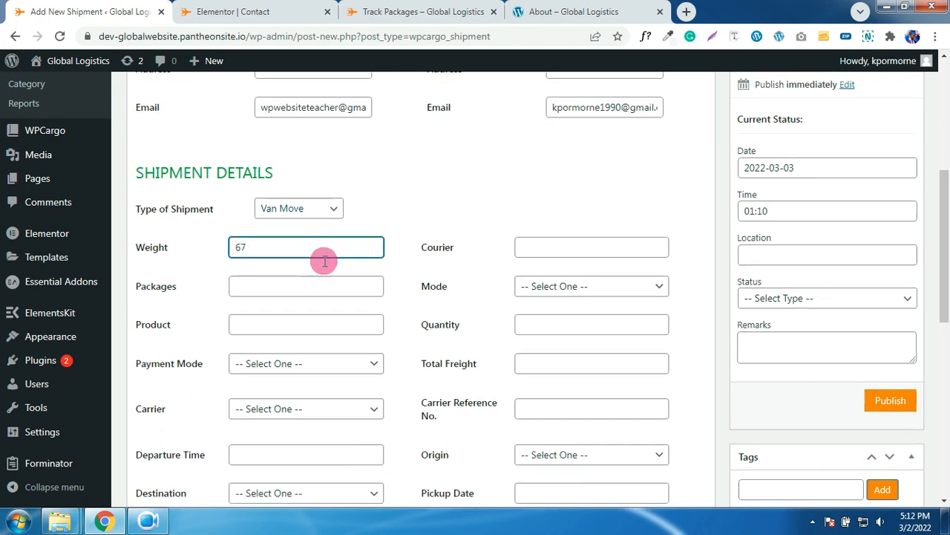
{"action": "left_click", "coordinate": [302, 233]}
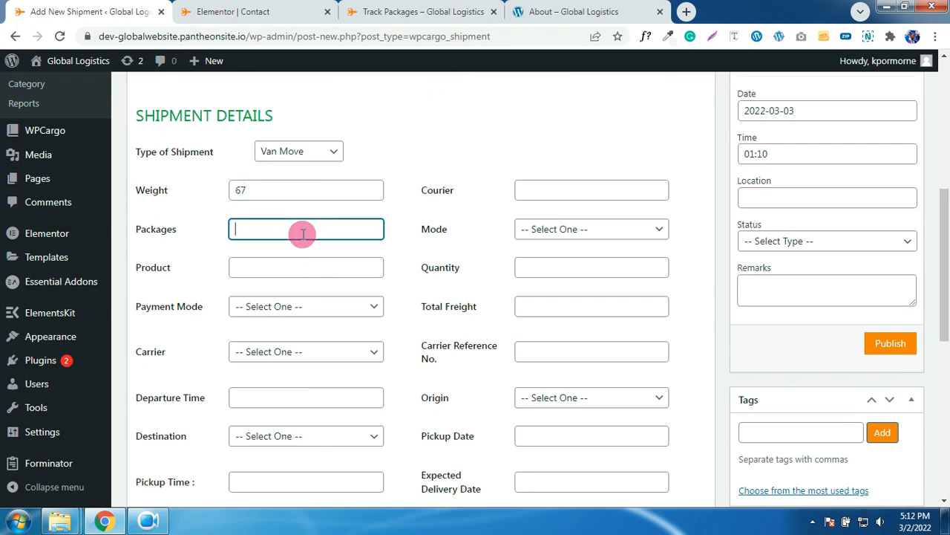
{"action": "type", "text": "4"}
{"action": "left_click", "coordinate": [307, 271]}
{"action": "type", "text": "4"}
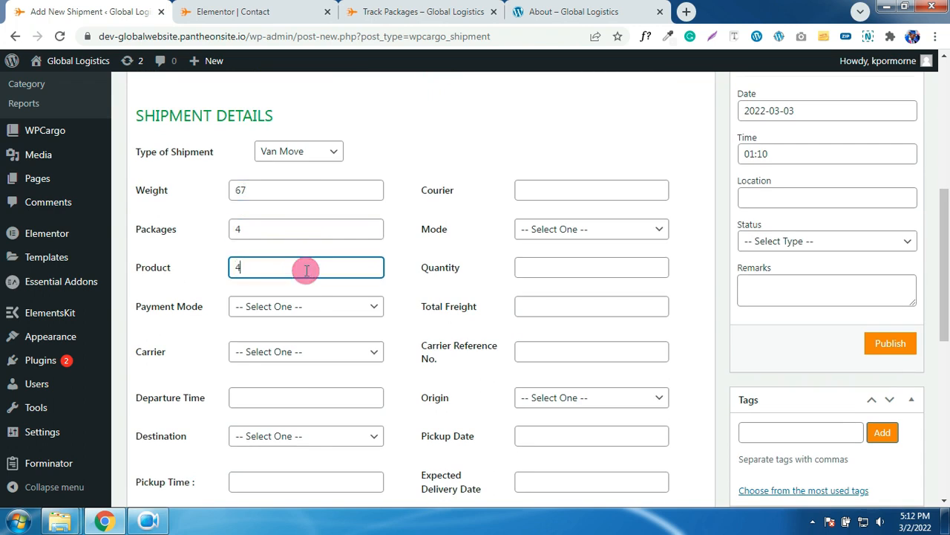
- Choose payment mode Cheque, carrier DHL, departure time 19:00 and destination Ghana
{"action": "left_click", "coordinate": [312, 307]}
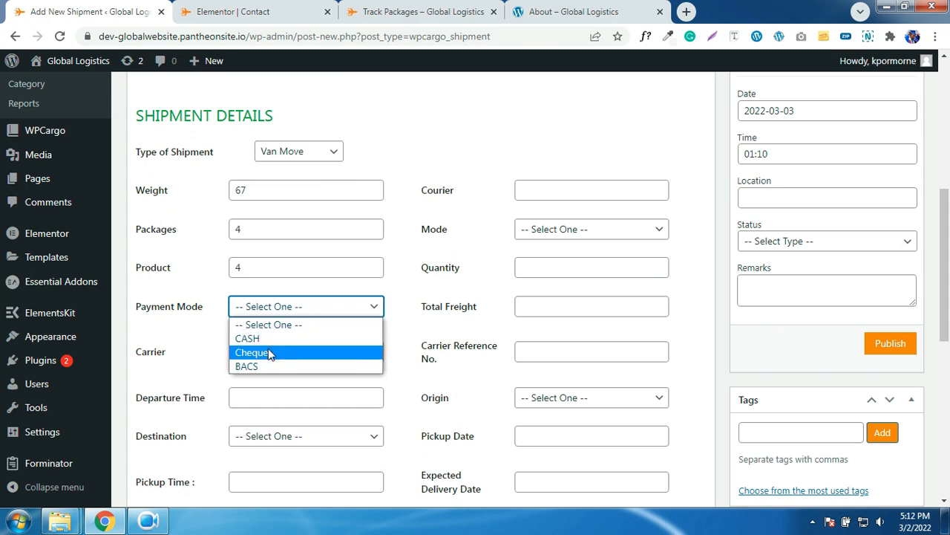
{"action": "left_click", "coordinate": [269, 352]}
{"action": "scroll", "coordinate": [312, 344], "scroll_direction": "down", "scroll_amount": 1}
{"action": "left_click", "coordinate": [311, 288]}
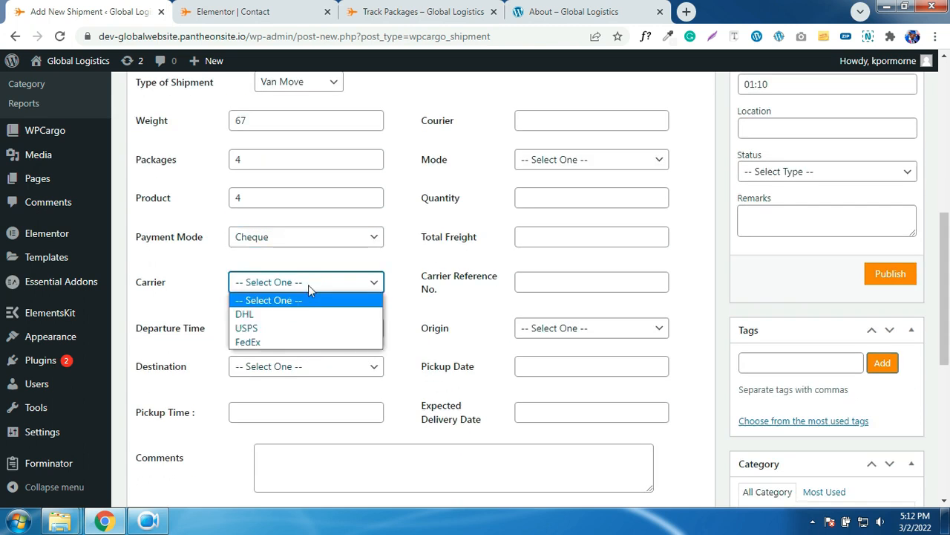
{"action": "left_click", "coordinate": [285, 314]}
{"action": "left_click", "coordinate": [278, 329]}
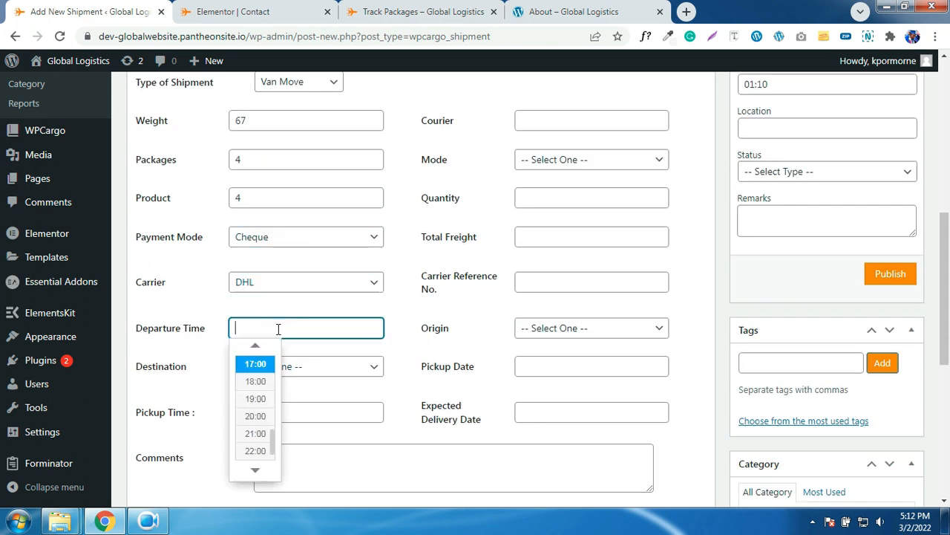
{"action": "left_click", "coordinate": [255, 397]}
{"action": "left_click", "coordinate": [279, 375]}
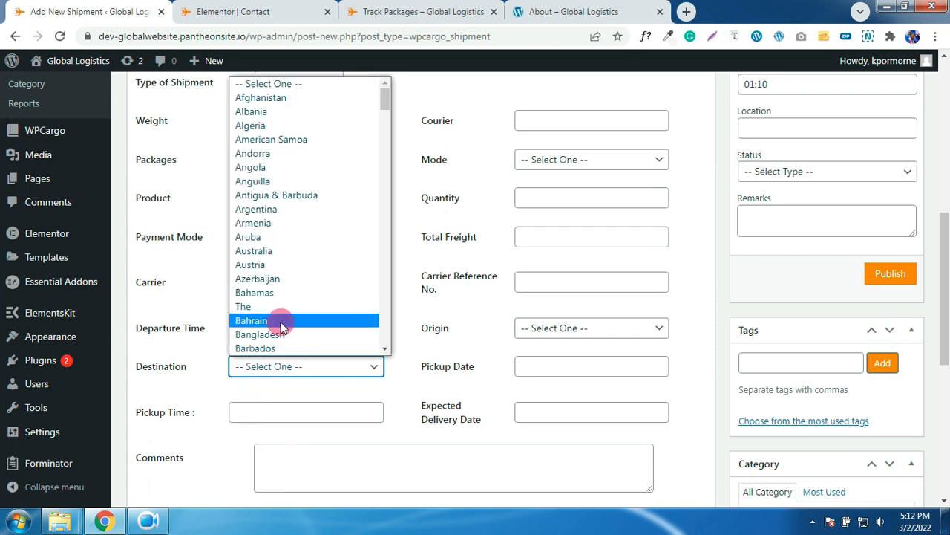
{"action": "type", "text": "gh"}
{"action": "left_click", "coordinate": [273, 346]}
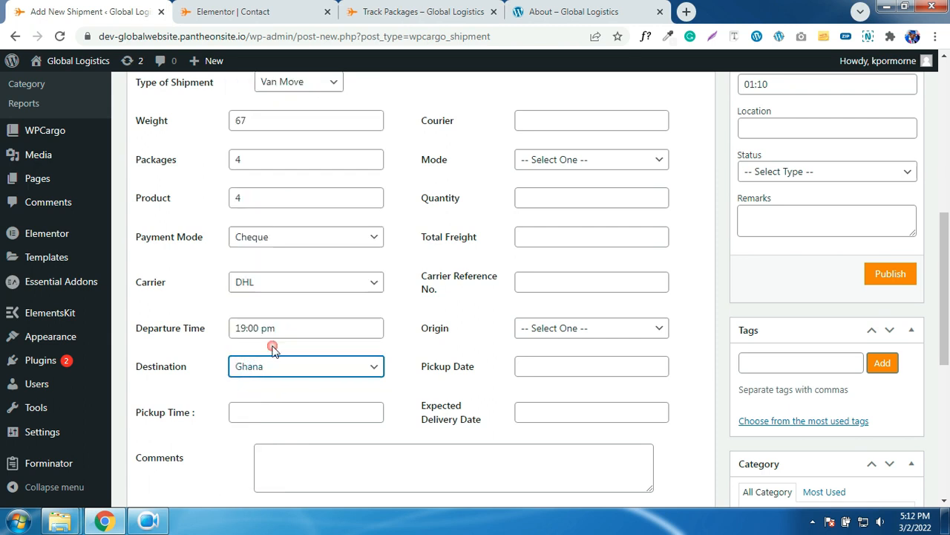
- Set pickup time 20:00, mode Land Shipping, and Quantity and Total Freight to 4
{"action": "left_click", "coordinate": [292, 408]}
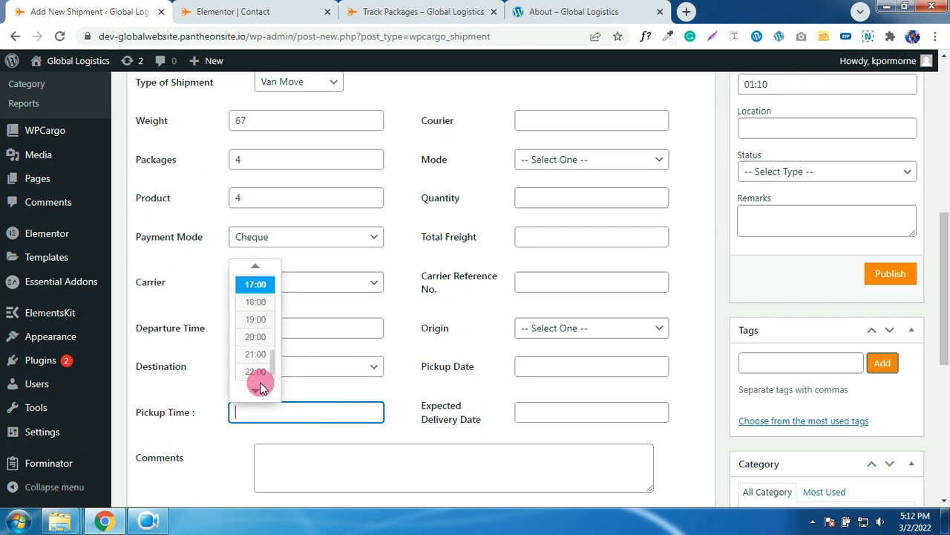
{"action": "left_click", "coordinate": [250, 338]}
{"action": "scroll", "coordinate": [352, 335], "scroll_direction": "down", "scroll_amount": 2}
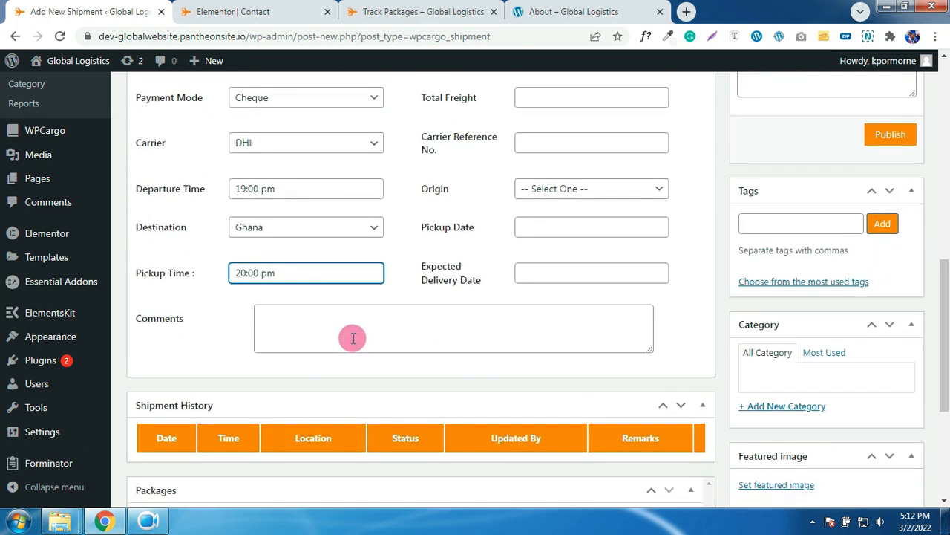
{"action": "scroll", "coordinate": [399, 344], "scroll_direction": "up", "scroll_amount": 6}
{"action": "scroll", "coordinate": [409, 341], "scroll_direction": "down", "scroll_amount": 4}
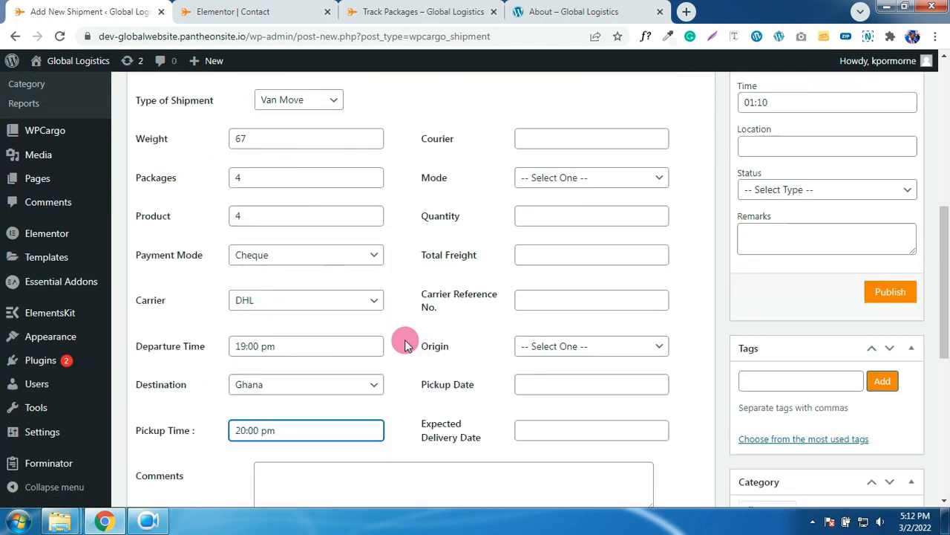
{"action": "scroll", "coordinate": [294, 386], "scroll_direction": "up", "scroll_amount": 2}
{"action": "left_click", "coordinate": [560, 260]}
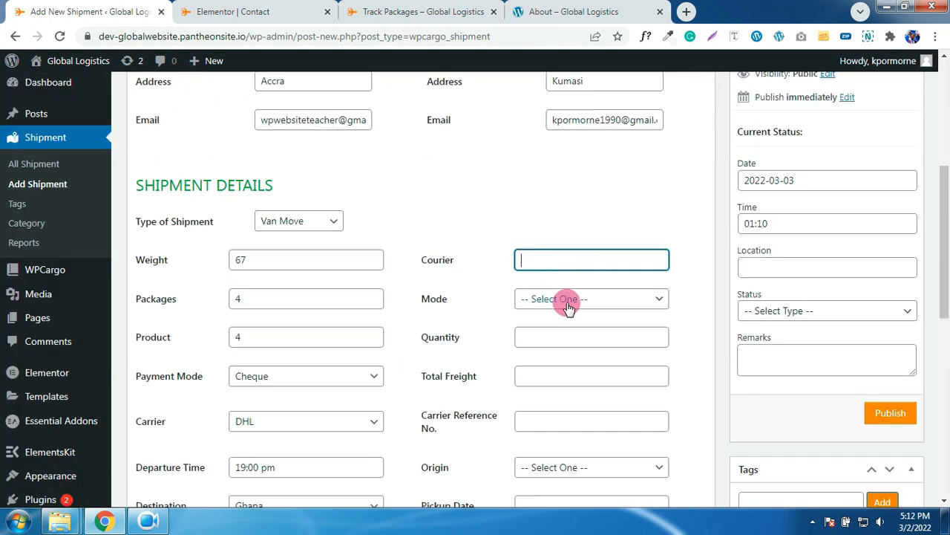
{"action": "left_click", "coordinate": [564, 299]}
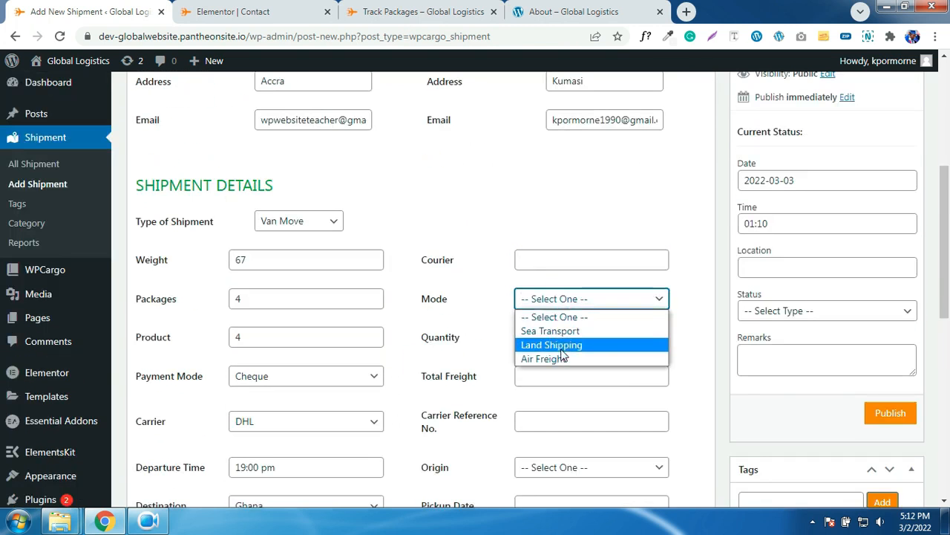
{"action": "left_click", "coordinate": [563, 347]}
{"action": "scroll", "coordinate": [599, 349], "scroll_direction": "down", "scroll_amount": 1}
{"action": "left_click", "coordinate": [550, 271]}
{"action": "left_click", "coordinate": [557, 310]}
{"action": "scroll", "coordinate": [566, 324], "scroll_direction": "down", "scroll_amount": 1}
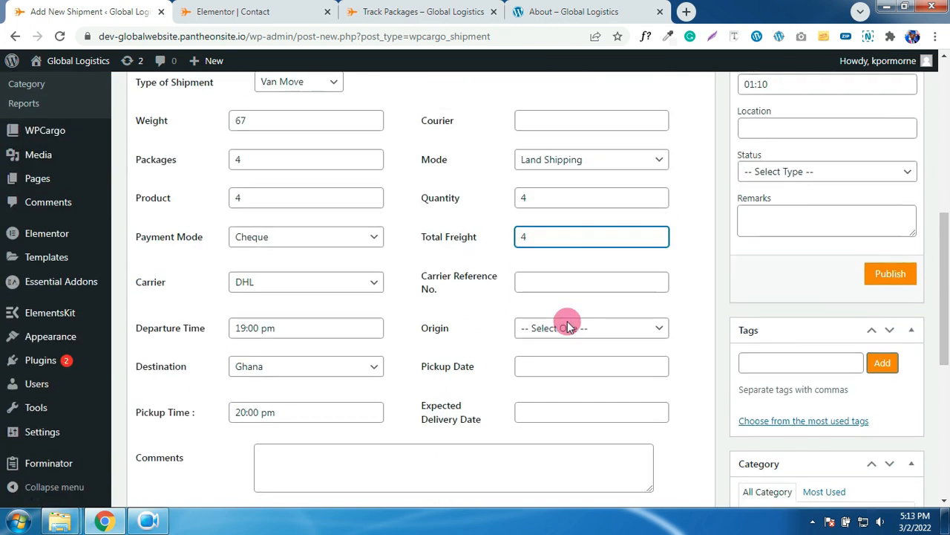
{"action": "scroll", "coordinate": [520, 289], "scroll_direction": "up", "scroll_amount": 6}
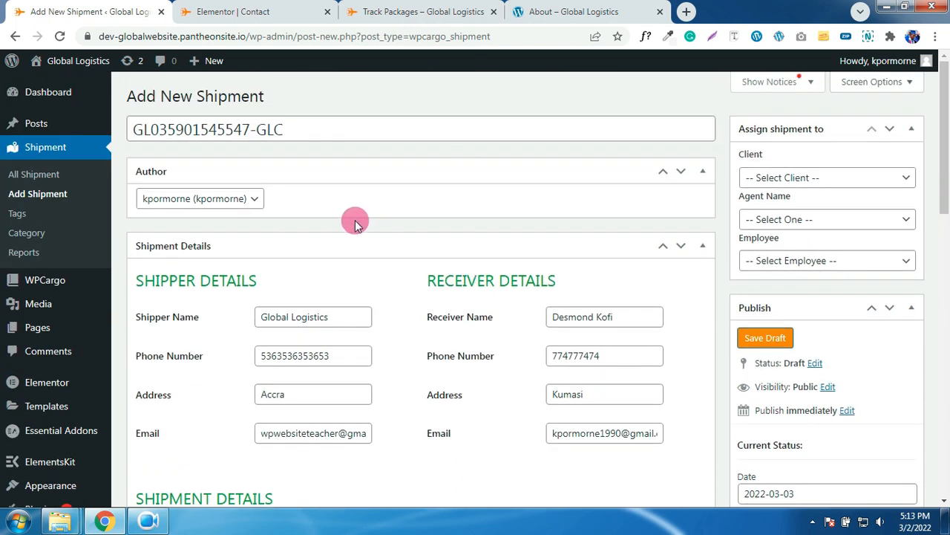
{"action": "scroll", "coordinate": [511, 298], "scroll_direction": "down", "scroll_amount": 5}
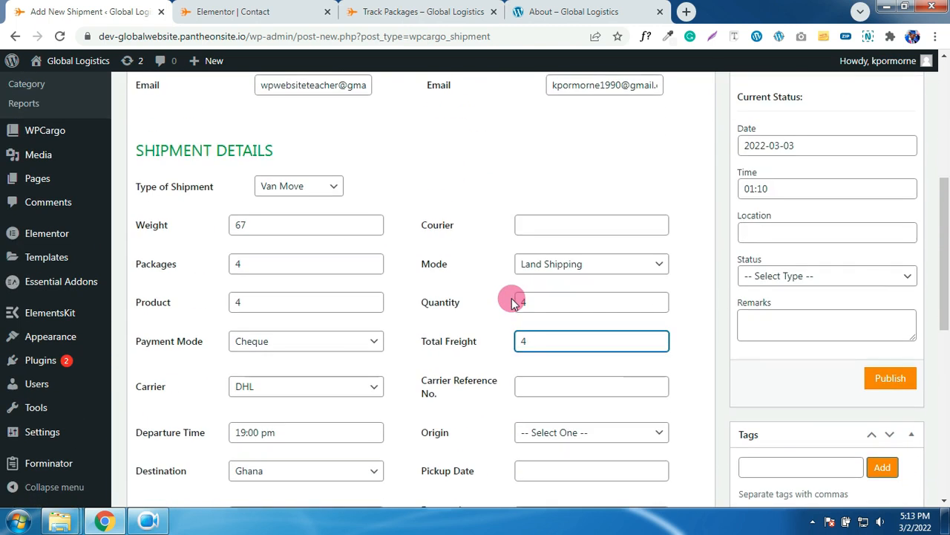
{"action": "scroll", "coordinate": [490, 297], "scroll_direction": "up", "scroll_amount": 4}
{"action": "scroll", "coordinate": [480, 296], "scroll_direction": "up", "scroll_amount": 1}
- Copy the shipment number from the title into Carrier Reference No
{"action": "left_click_drag", "start_coordinate": [299, 129], "coordinate": [147, 136]}
{"action": "right_click", "coordinate": [167, 131]}
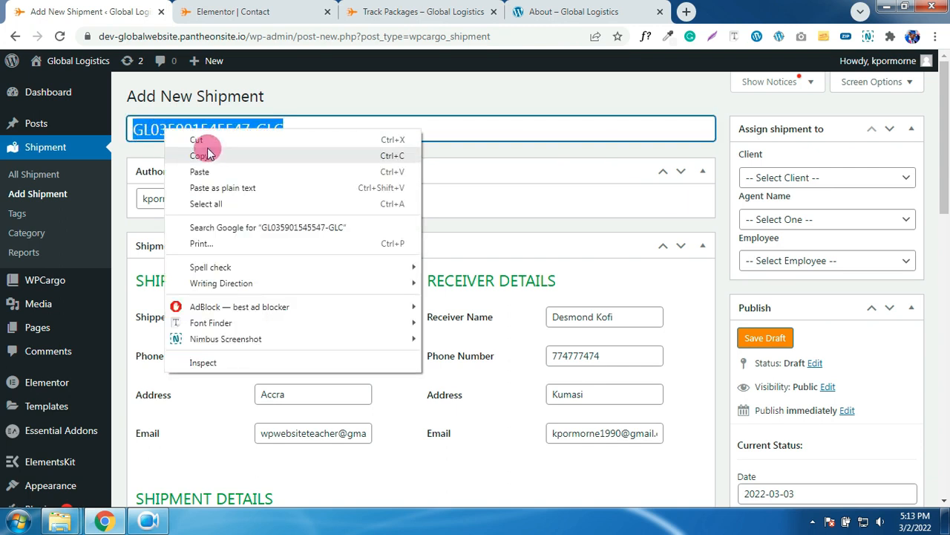
{"action": "left_click", "coordinate": [210, 163]}
{"action": "scroll", "coordinate": [549, 386], "scroll_direction": "down", "scroll_amount": 5}
{"action": "left_click", "coordinate": [549, 386]}
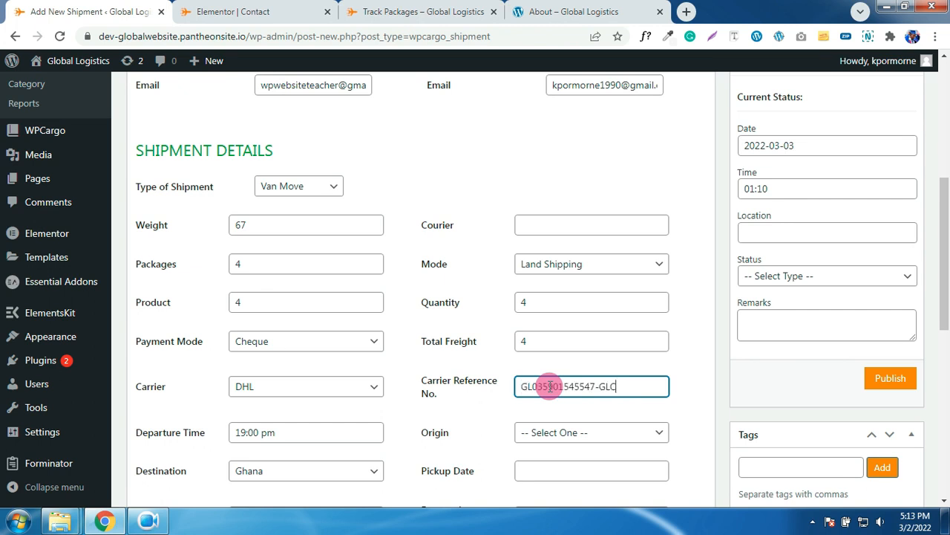
- Set Origin to Ghana, Pickup Date 2022-04-05 and Expected Delivery Date 2022-02-25
{"action": "scroll", "coordinate": [613, 369], "scroll_direction": "down", "scroll_amount": 3}
{"action": "left_click", "coordinate": [569, 223]}
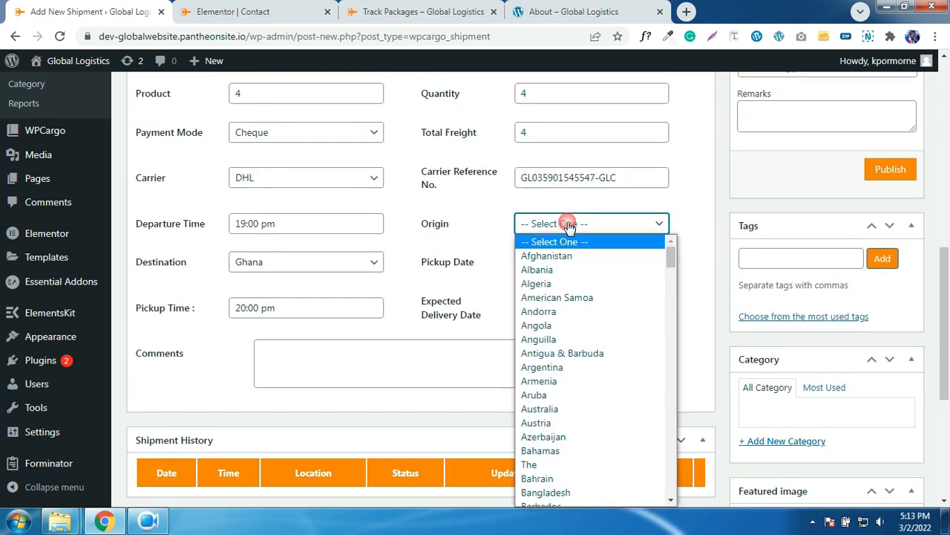
{"action": "type", "text": "gh"}
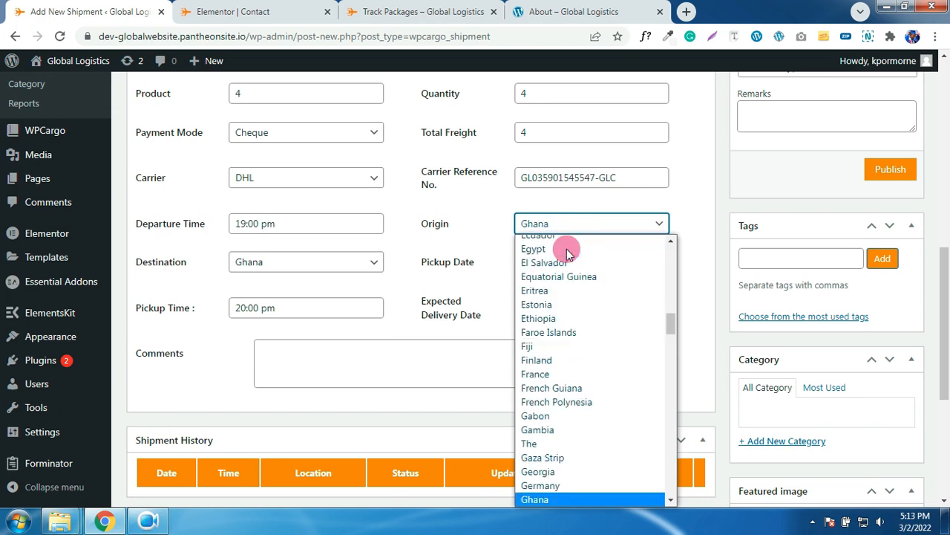
{"action": "left_click", "coordinate": [555, 498]}
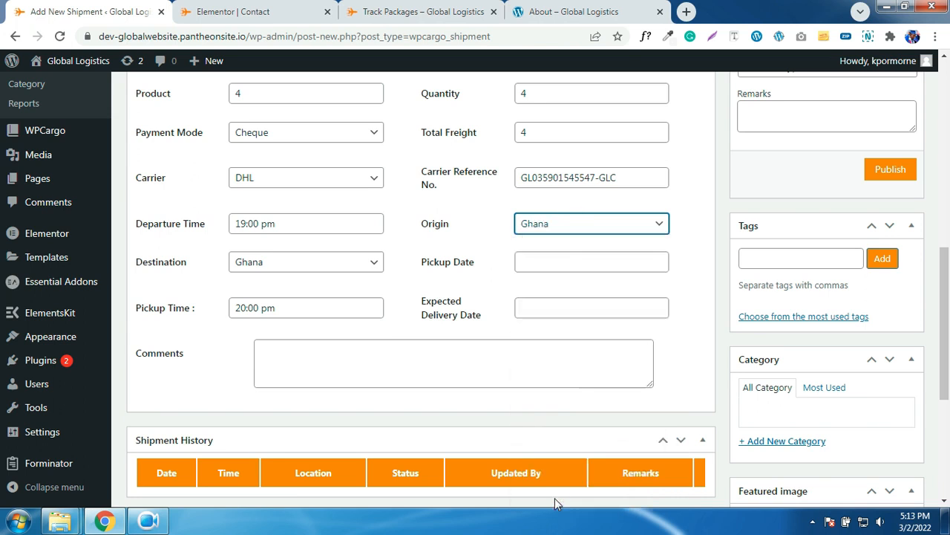
{"action": "left_click", "coordinate": [558, 263]}
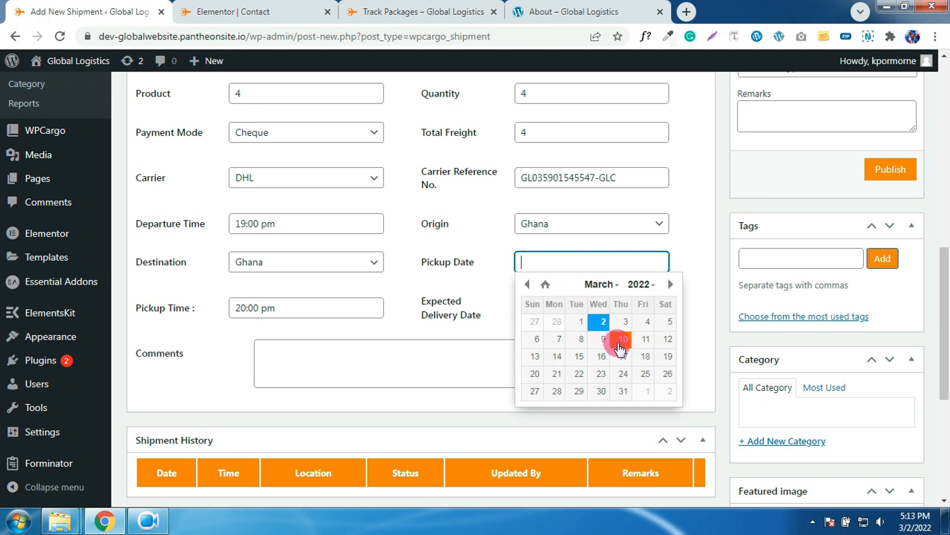
{"action": "left_click", "coordinate": [669, 284]}
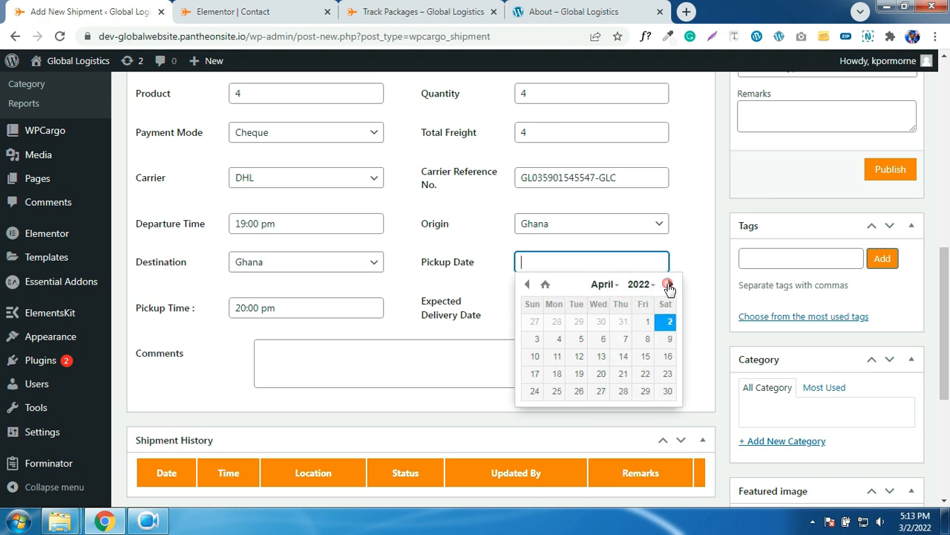
{"action": "left_click", "coordinate": [579, 338]}
{"action": "left_click", "coordinate": [534, 308]}
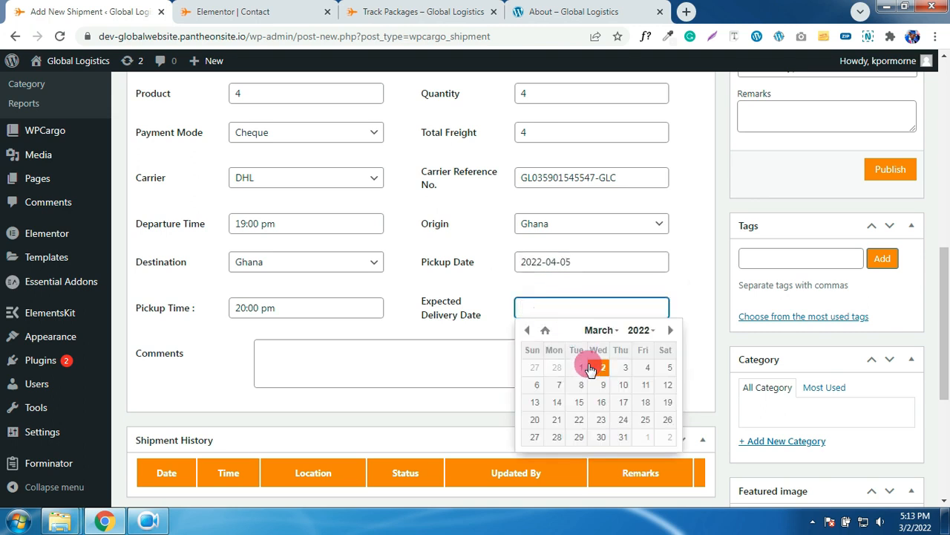
{"action": "left_click", "coordinate": [528, 331]}
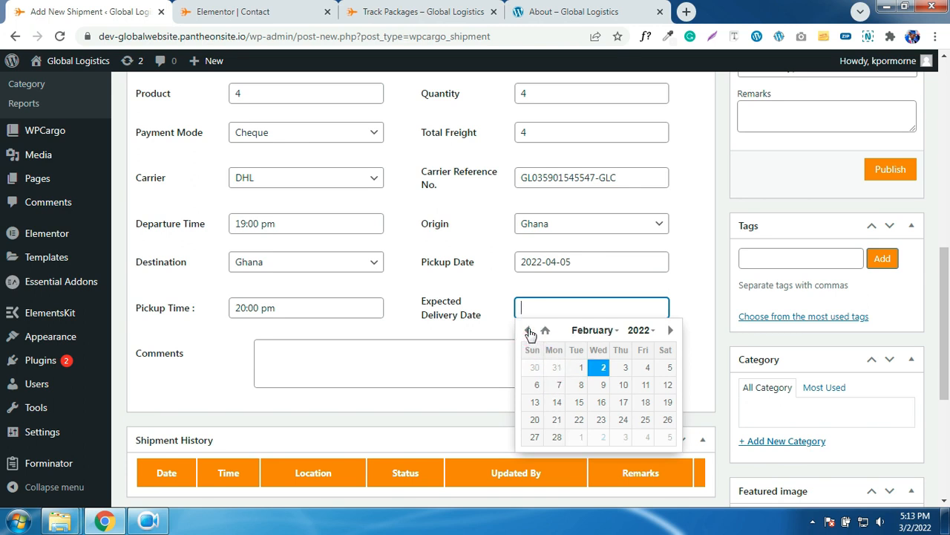
{"action": "left_click", "coordinate": [643, 418]}
- Enter quantity 4 and piece type Pallet in the first Packages row
{"action": "scroll", "coordinate": [560, 339], "scroll_direction": "down", "scroll_amount": 5}
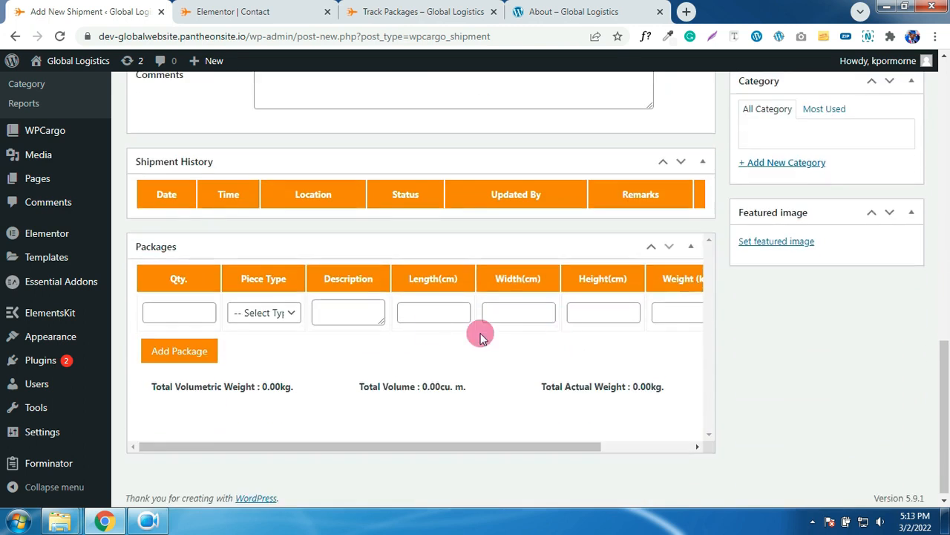
{"action": "left_click", "coordinate": [199, 313]}
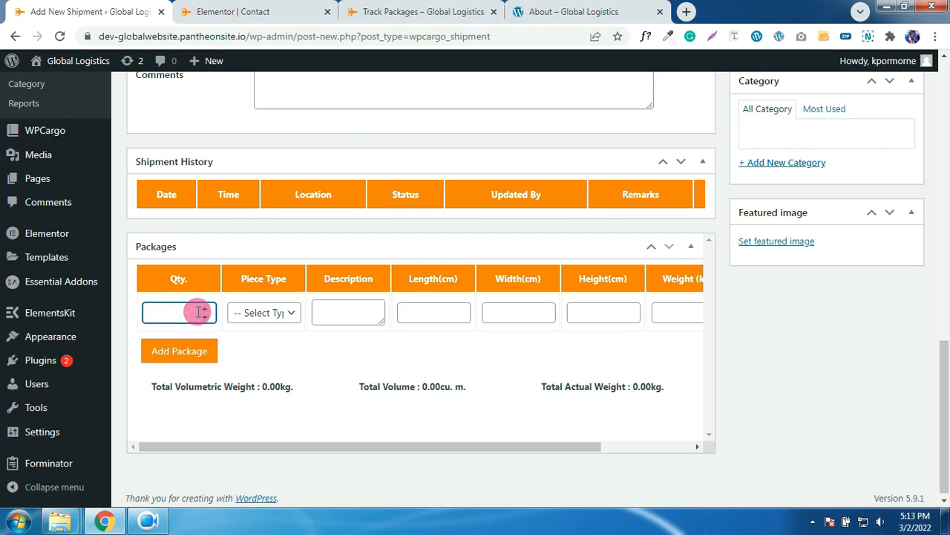
{"action": "type", "text": "4"}
{"action": "left_click", "coordinate": [279, 311]}
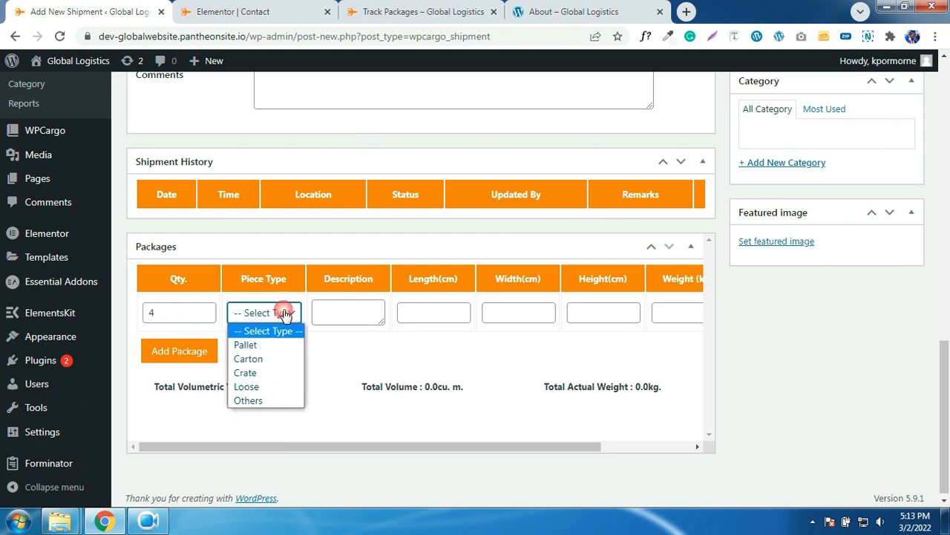
{"action": "left_click", "coordinate": [265, 346]}
{"action": "scroll", "coordinate": [538, 327], "scroll_direction": "down", "scroll_amount": 1}
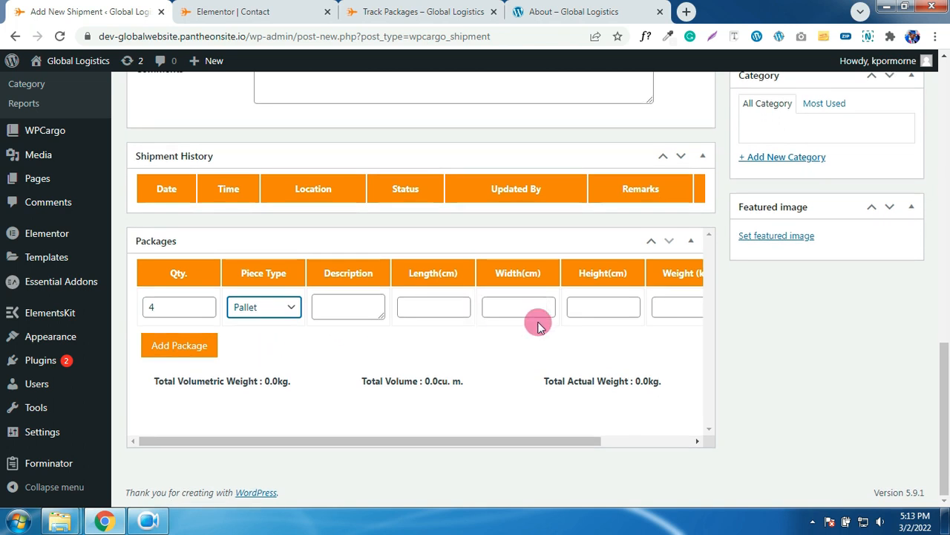
{"action": "scroll", "coordinate": [539, 326], "scroll_direction": "up", "scroll_amount": 4}
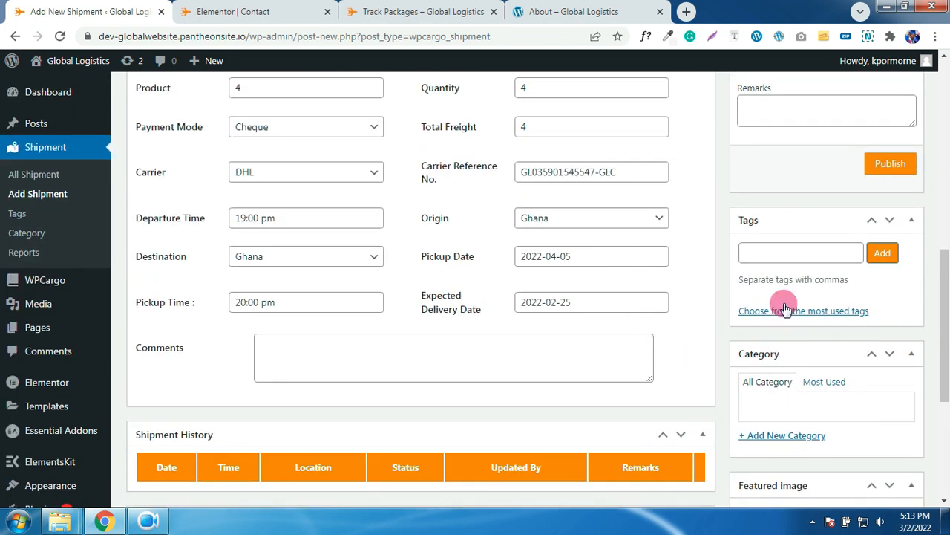
- Set the current location to Accra and status to In Transit, then publish the shipment
{"action": "scroll", "coordinate": [800, 191], "scroll_direction": "up", "scroll_amount": 2}
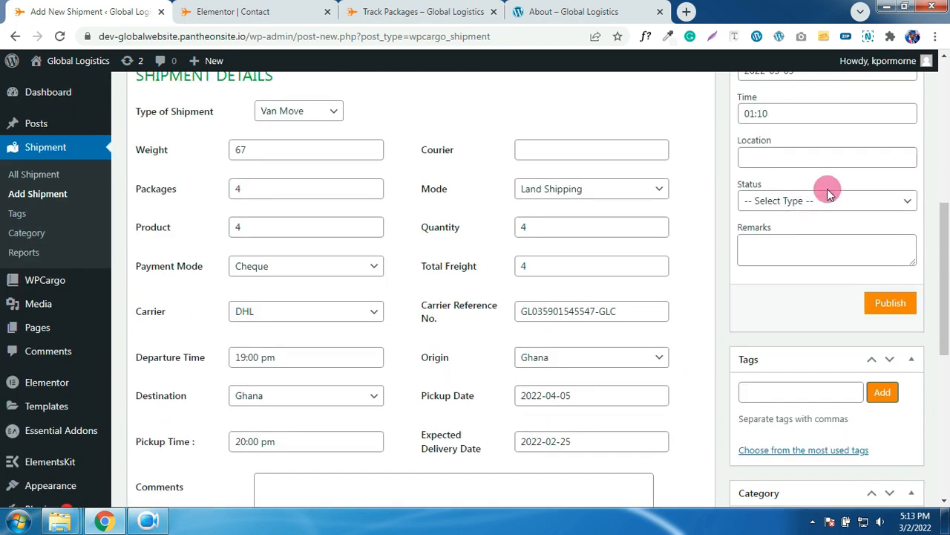
{"action": "scroll", "coordinate": [830, 193], "scroll_direction": "up", "scroll_amount": 1}
{"action": "left_click", "coordinate": [813, 229]}
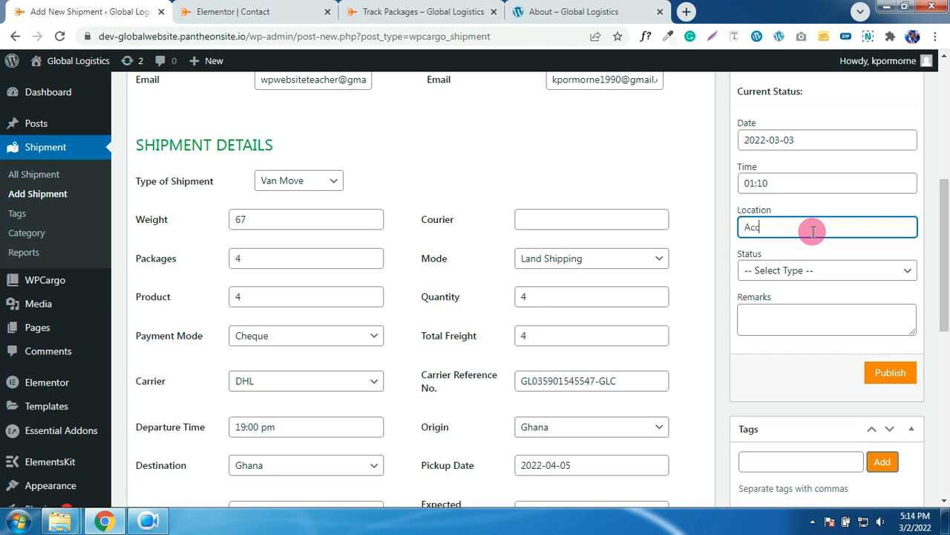
{"action": "left_click", "coordinate": [840, 270]}
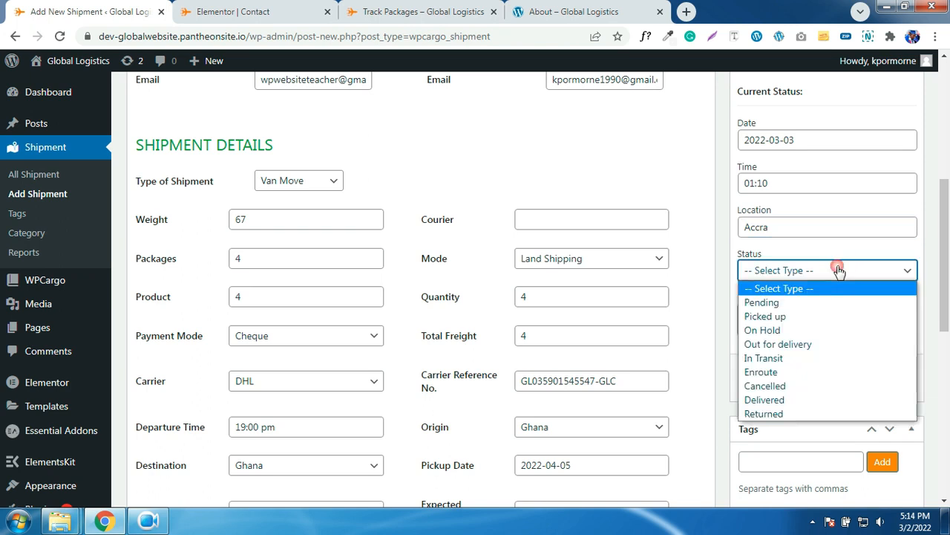
{"action": "left_click", "coordinate": [778, 358]}
{"action": "scroll", "coordinate": [785, 309], "scroll_direction": "up", "scroll_amount": 1}
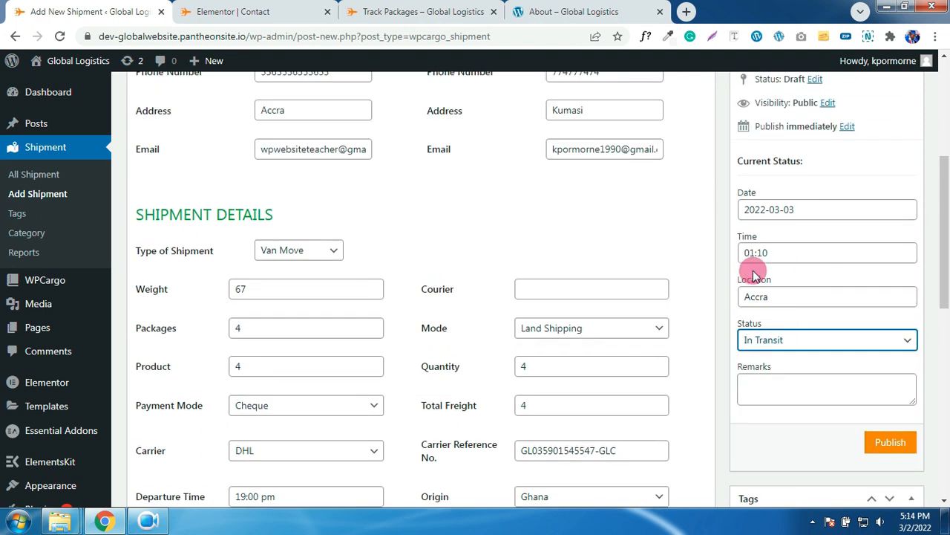
{"action": "scroll", "coordinate": [800, 254], "scroll_direction": "down", "scroll_amount": 2}
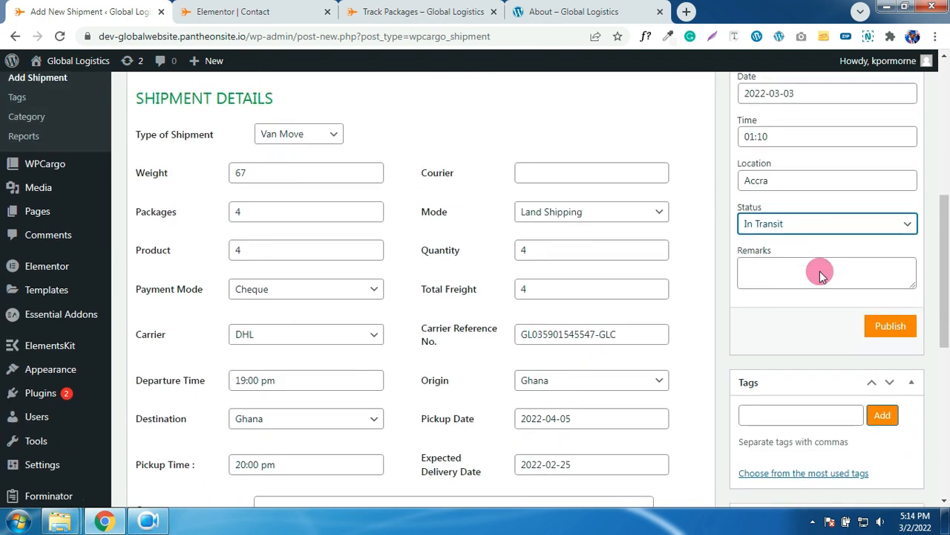
{"action": "scroll", "coordinate": [821, 252], "scroll_direction": "up", "scroll_amount": 6}
{"action": "scroll", "coordinate": [821, 231], "scroll_direction": "down", "scroll_amount": 6}
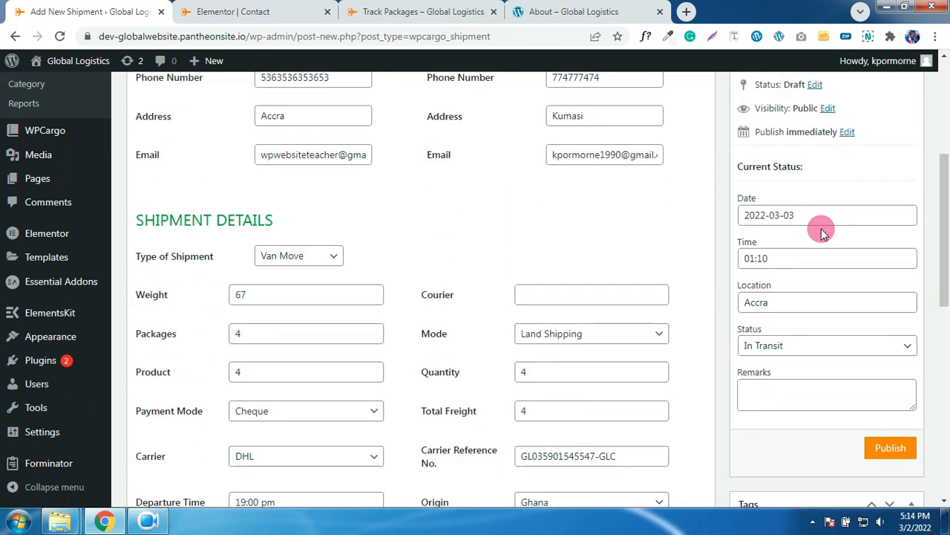
{"action": "left_click", "coordinate": [878, 237]}
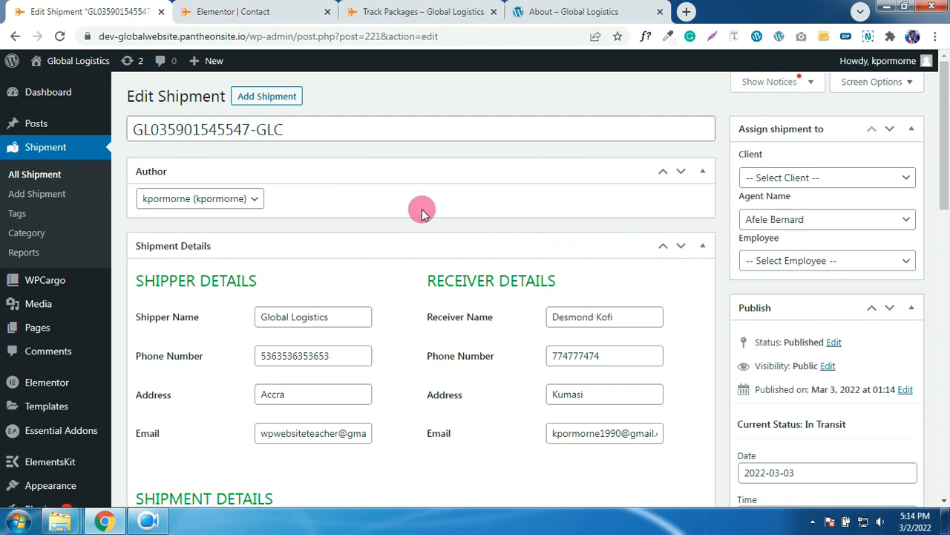
- Open the shipment list and view the new shipment's printable waybill
{"action": "left_click", "coordinate": [40, 175]}
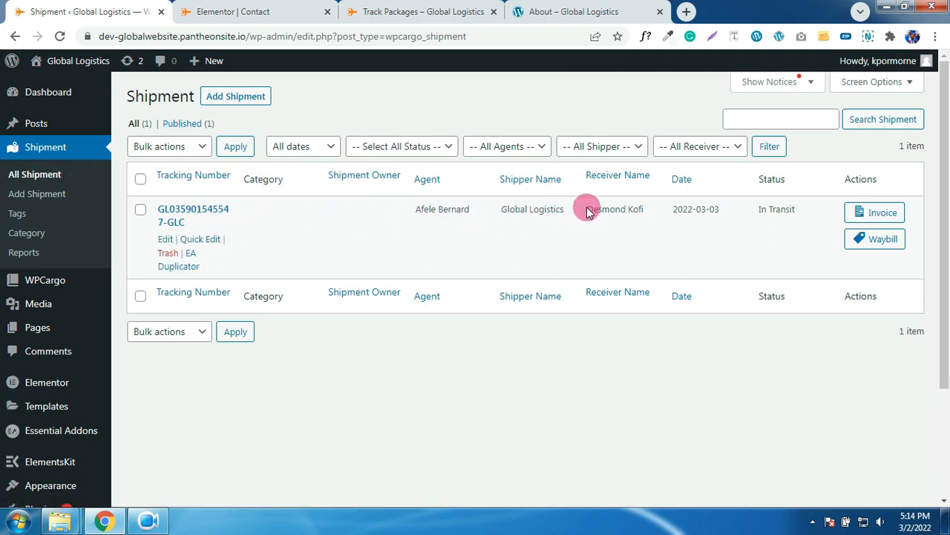
{"action": "left_click", "coordinate": [881, 241]}
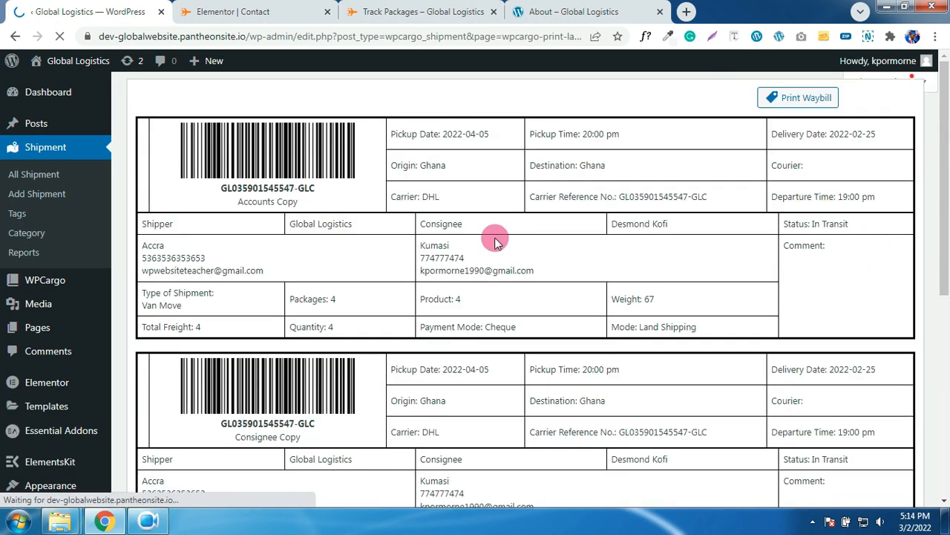
{"action": "scroll", "coordinate": [494, 240], "scroll_direction": "down", "scroll_amount": 3}
{"action": "scroll", "coordinate": [494, 241], "scroll_direction": "down", "scroll_amount": 5}
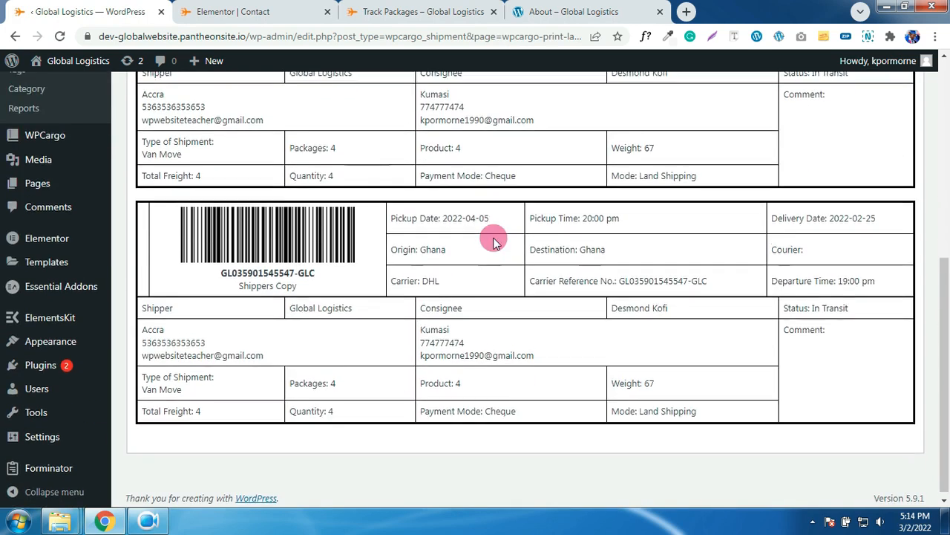
{"action": "scroll", "coordinate": [494, 241], "scroll_direction": "up", "scroll_amount": 10}
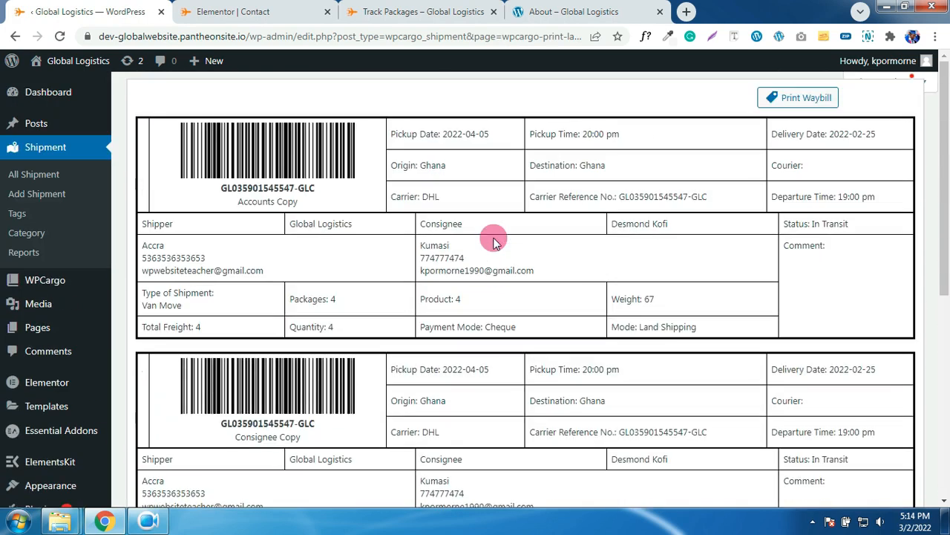
- Open the shipment's invoice and highlight the company name and tagline header
{"action": "left_click", "coordinate": [15, 37]}
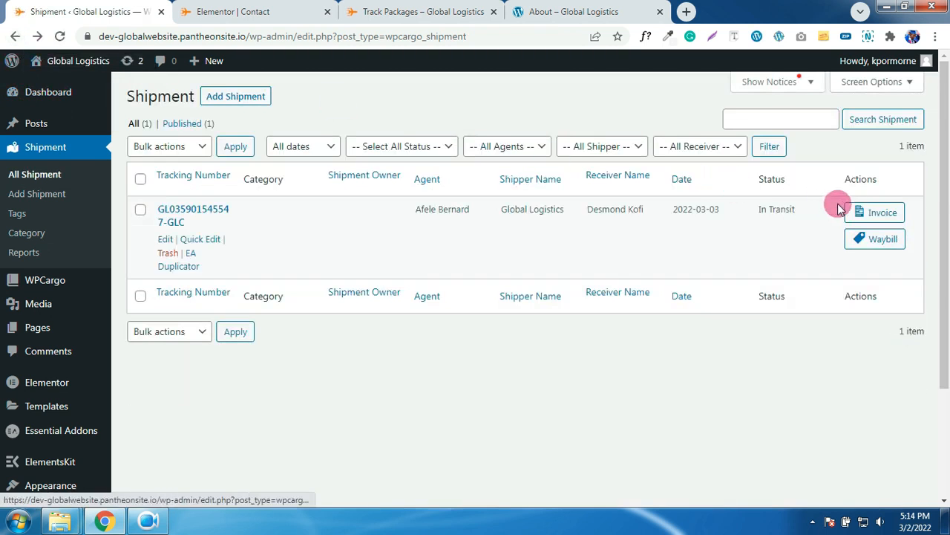
{"action": "left_click", "coordinate": [876, 213]}
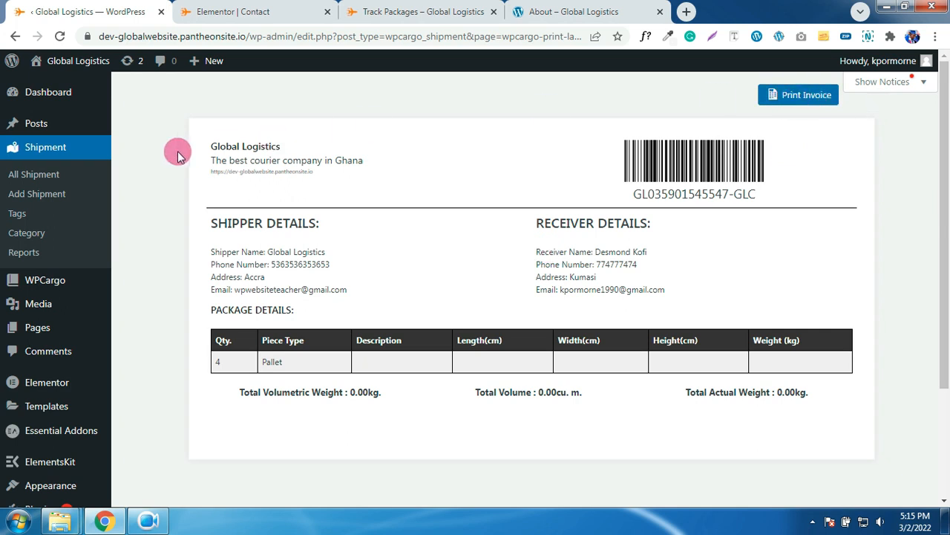
{"action": "left_click_drag", "start_coordinate": [197, 147], "coordinate": [353, 158]}
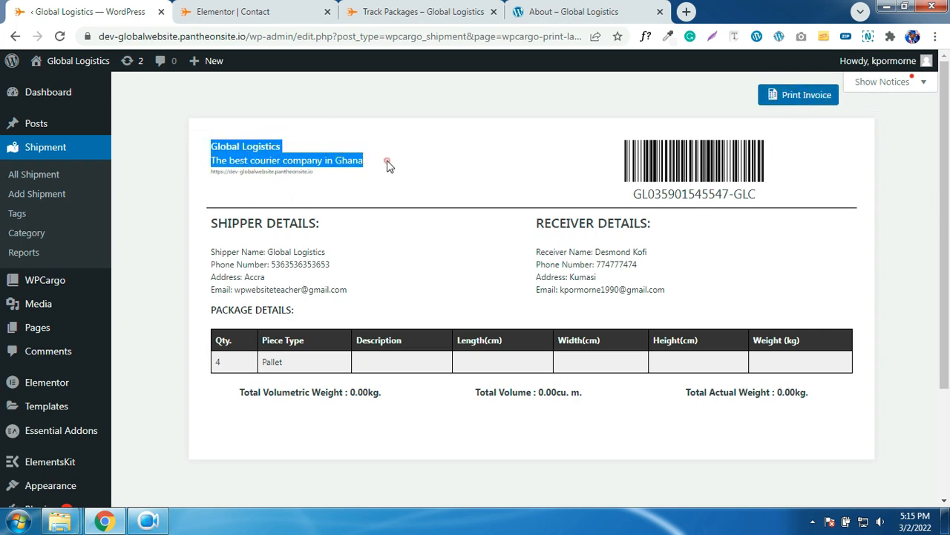
{"action": "left_click_drag", "start_coordinate": [429, 167], "coordinate": [207, 153]}
{"action": "left_click_drag", "start_coordinate": [414, 163], "coordinate": [227, 144]}
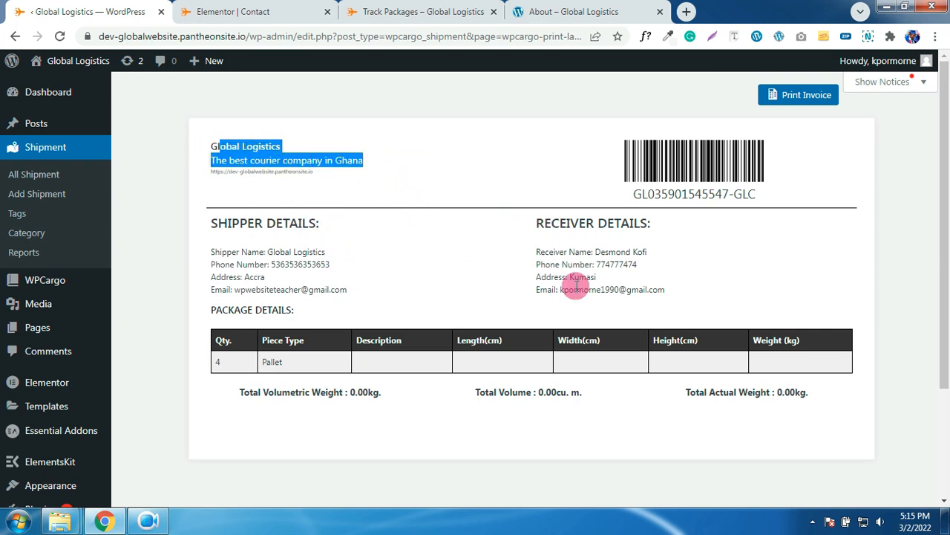
- Go back and open WPCargo's General Settings
{"action": "left_click", "coordinate": [17, 35]}
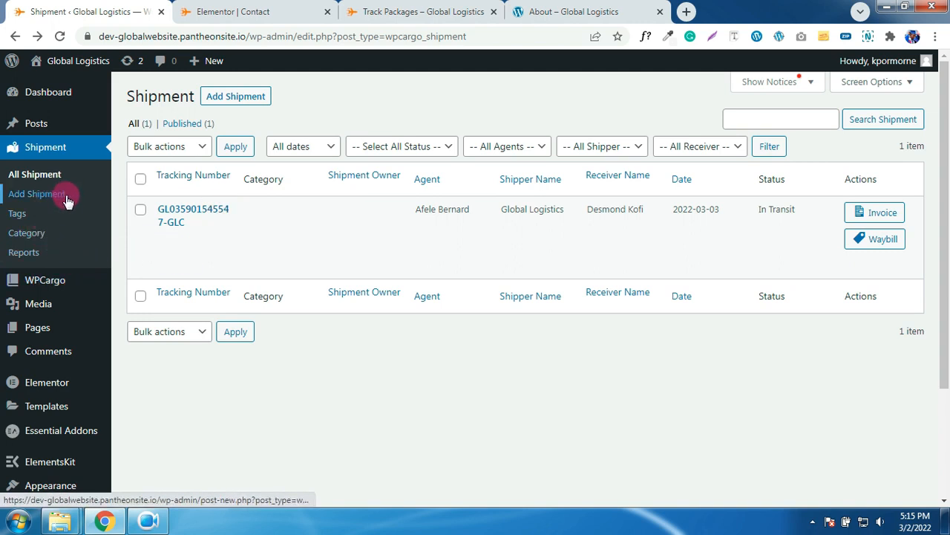
{"action": "mouse_move", "coordinate": [59, 282]}
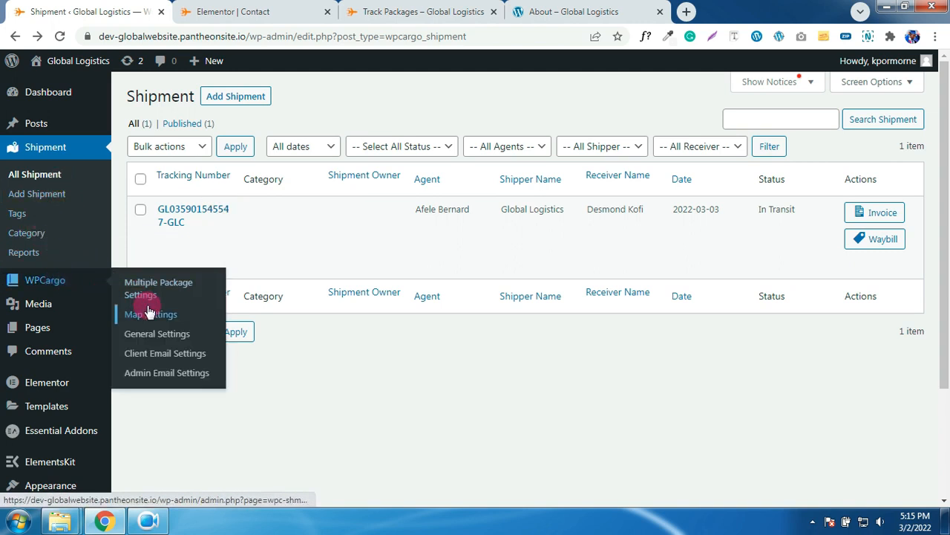
{"action": "left_click", "coordinate": [154, 375]}
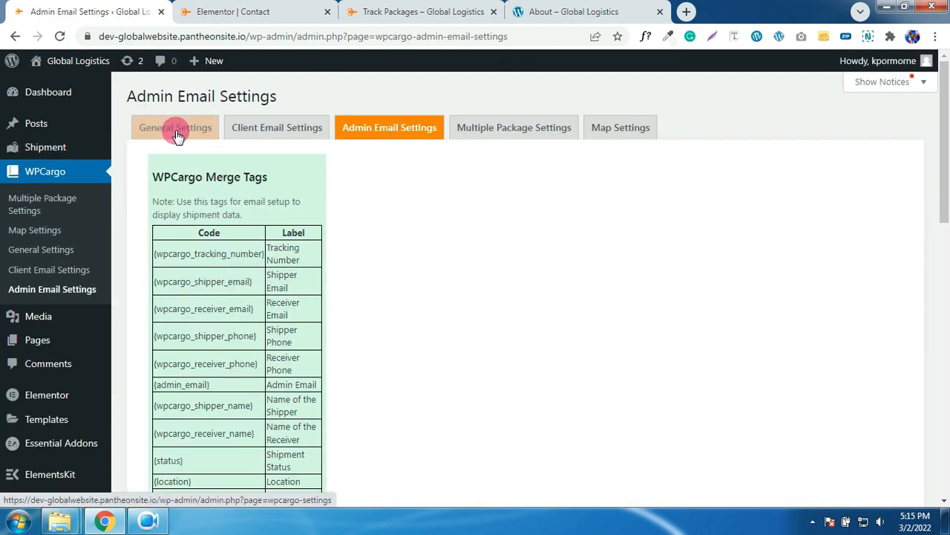
{"action": "left_click", "coordinate": [177, 134]}
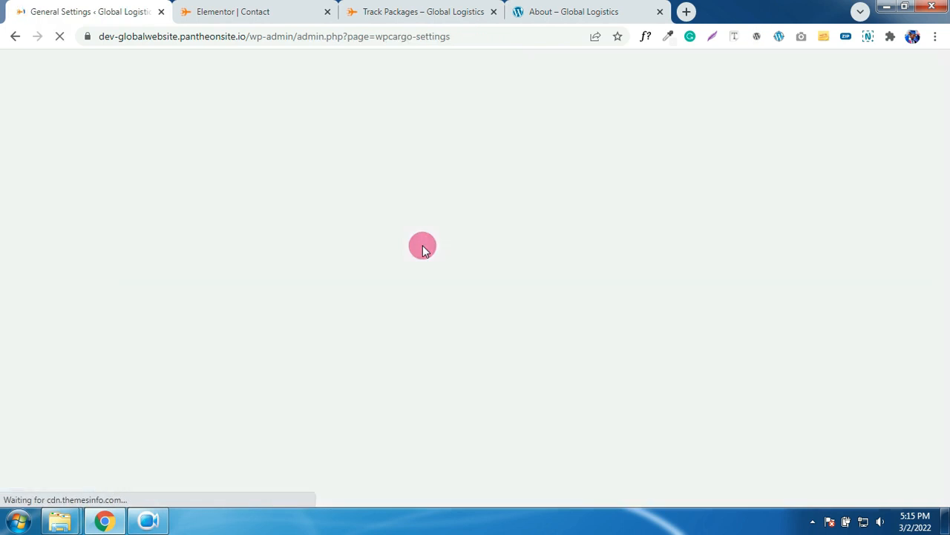
- Copy the [wpcargo_trackform] shortcode from Track Page Settings and view the live Track Packages page
{"action": "scroll", "coordinate": [424, 248], "scroll_direction": "down", "scroll_amount": 3}
{"action": "scroll", "coordinate": [423, 245], "scroll_direction": "down", "scroll_amount": 3}
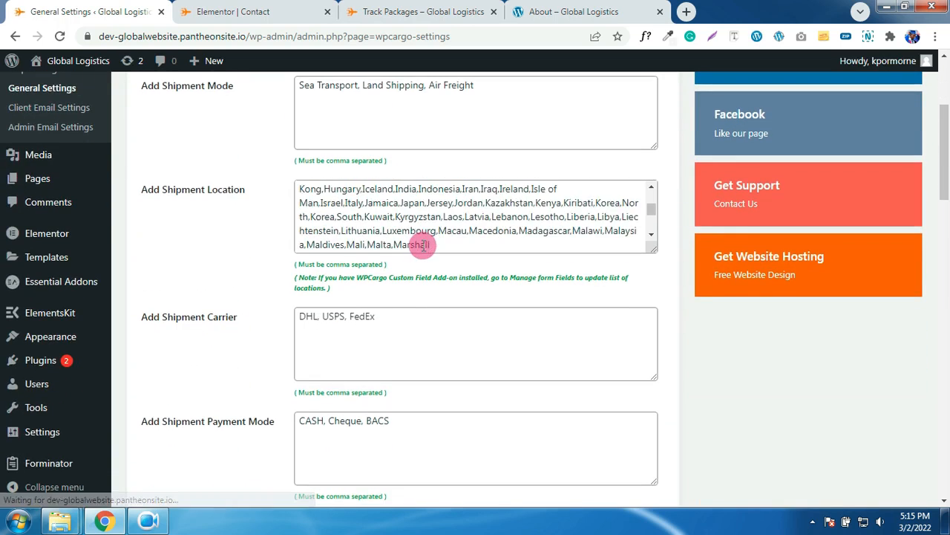
{"action": "scroll", "coordinate": [403, 320], "scroll_direction": "down", "scroll_amount": 3}
{"action": "scroll", "coordinate": [403, 336], "scroll_direction": "down", "scroll_amount": 4}
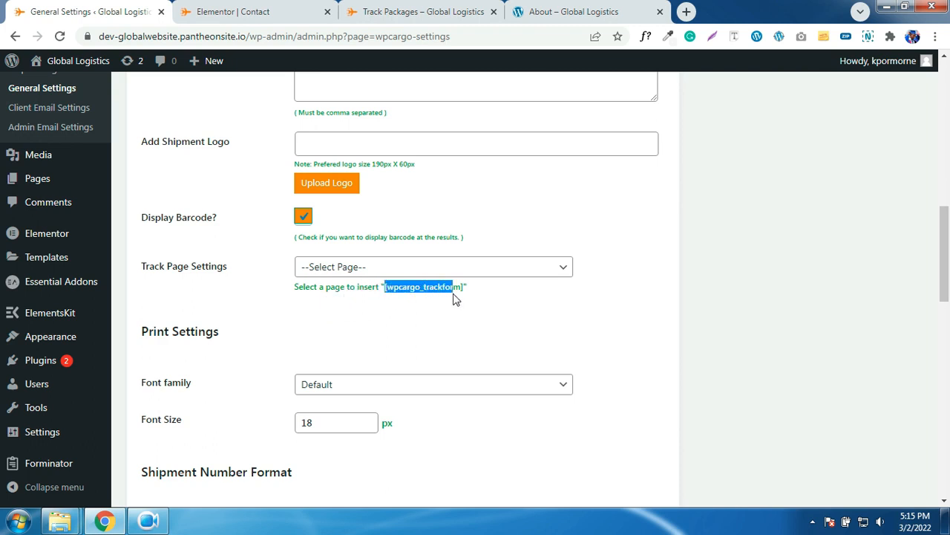
{"action": "left_click_drag", "start_coordinate": [457, 303], "coordinate": [457, 291]}
{"action": "right_click", "coordinate": [449, 287]}
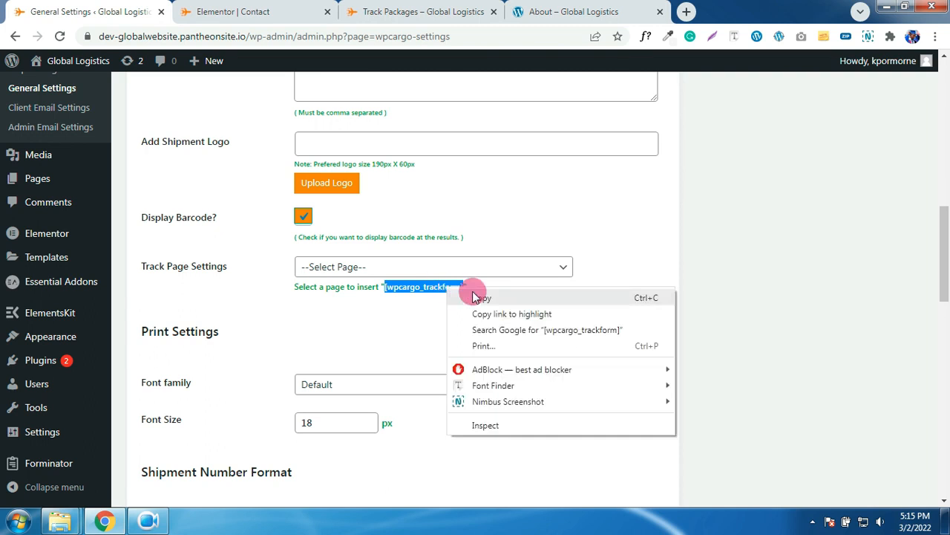
{"action": "left_click", "coordinate": [472, 296]}
{"action": "left_click", "coordinate": [410, 13]}
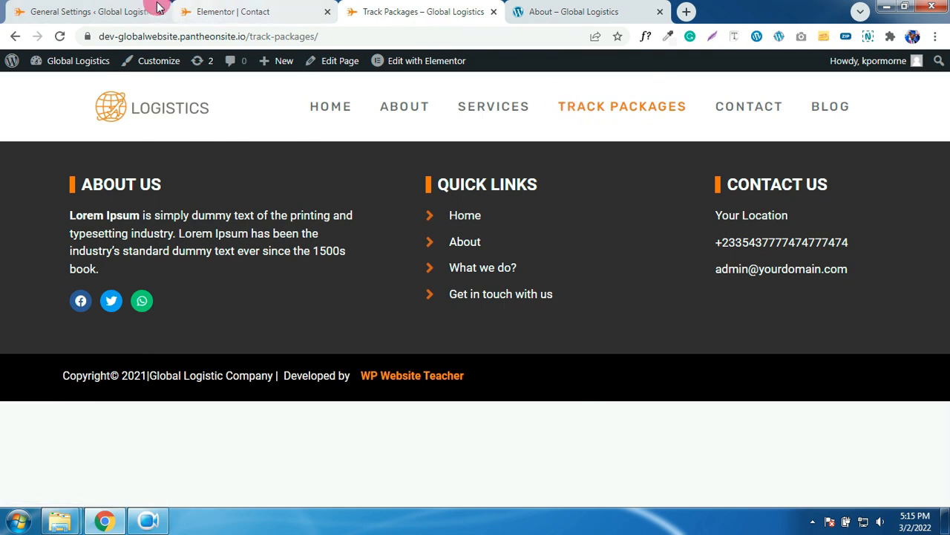
- Open the Track Packages page from the Pages list for editing
{"action": "left_click", "coordinate": [111, 12]}
{"action": "scroll", "coordinate": [29, 223], "scroll_direction": "up", "scroll_amount": 3}
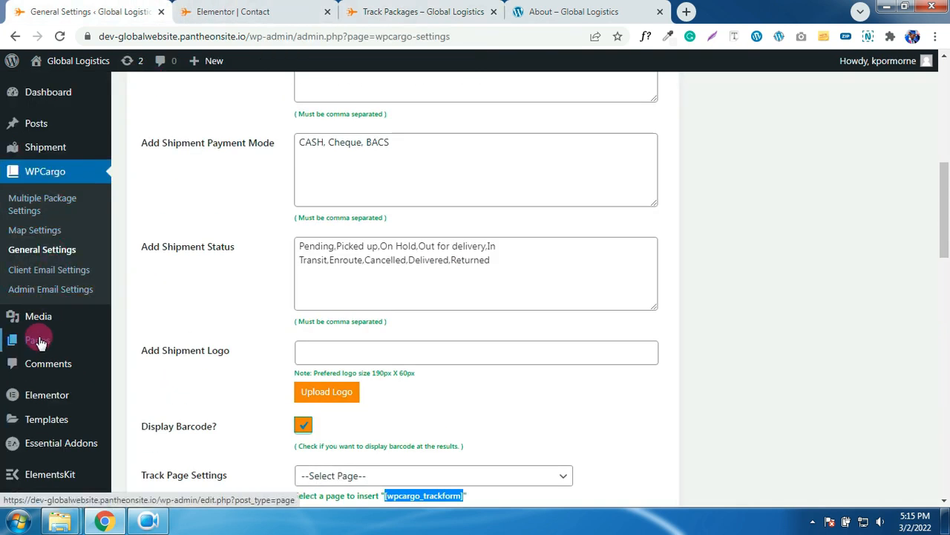
{"action": "left_click", "coordinate": [41, 340]}
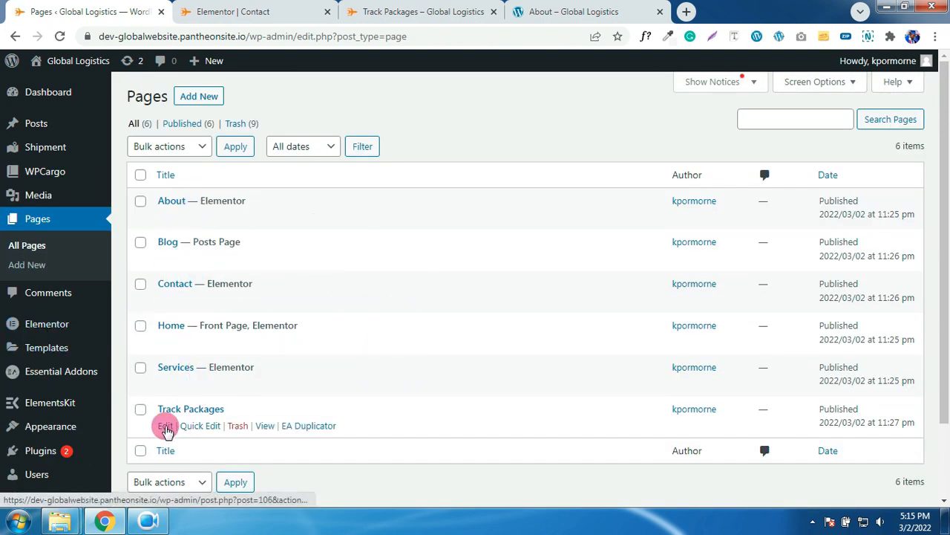
{"action": "left_click", "coordinate": [165, 426], "text": "ctrl"}
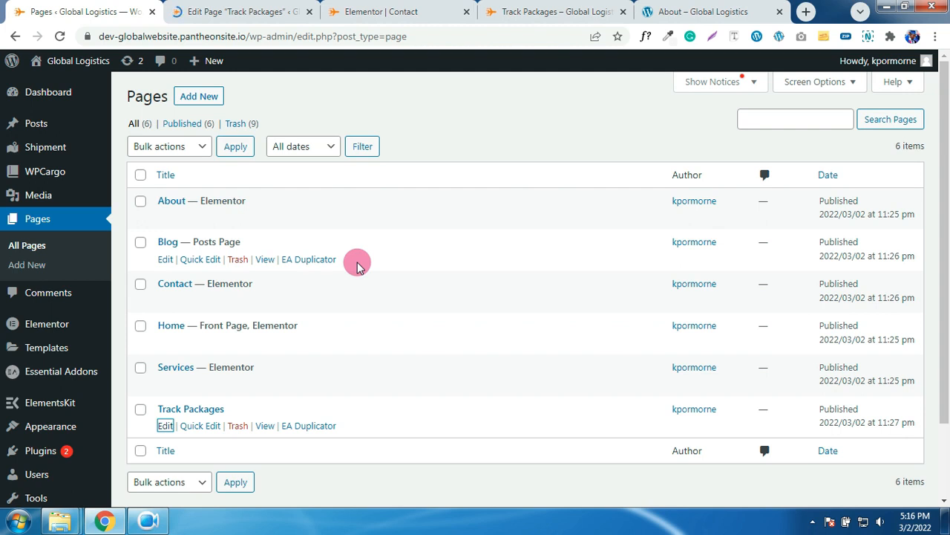
{"action": "left_click", "coordinate": [255, 16]}
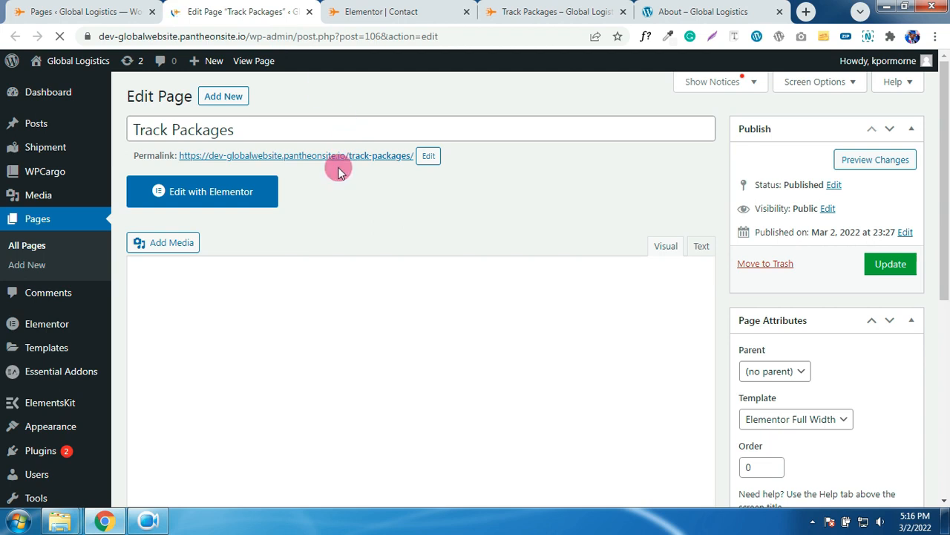
- Set Sidebars to No Sidebars and Content Container to Full Width, then update the page
{"action": "scroll", "coordinate": [483, 250], "scroll_direction": "down", "scroll_amount": 2}
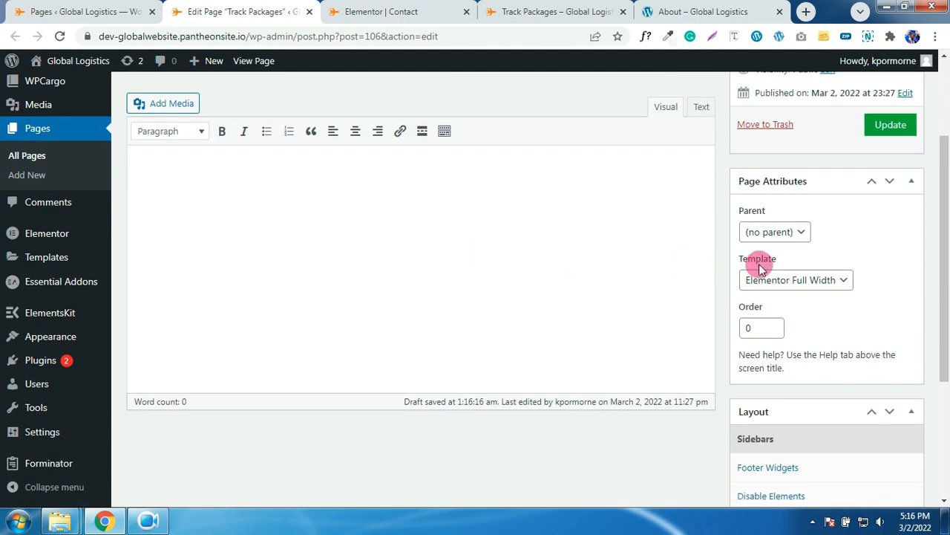
{"action": "scroll", "coordinate": [821, 275], "scroll_direction": "down", "scroll_amount": 2}
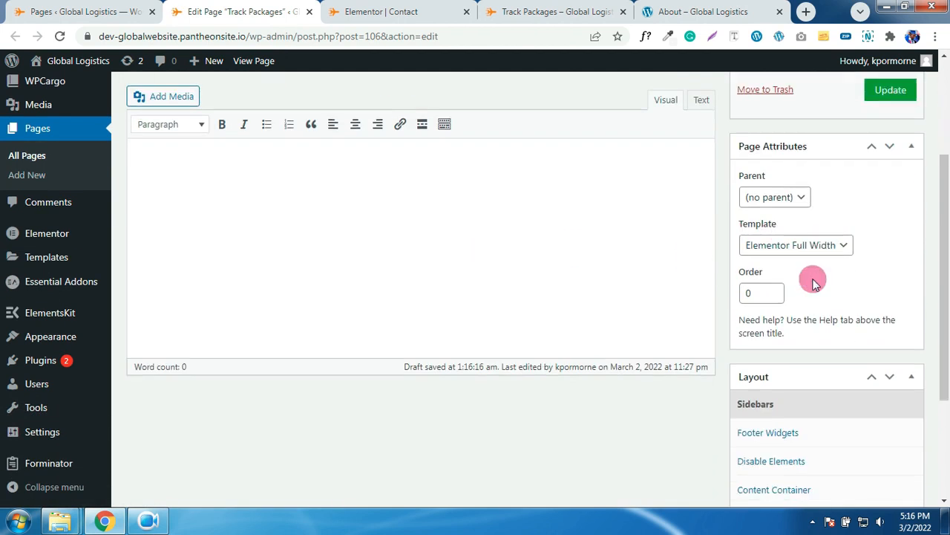
{"action": "scroll", "coordinate": [807, 250], "scroll_direction": "down", "scroll_amount": 2}
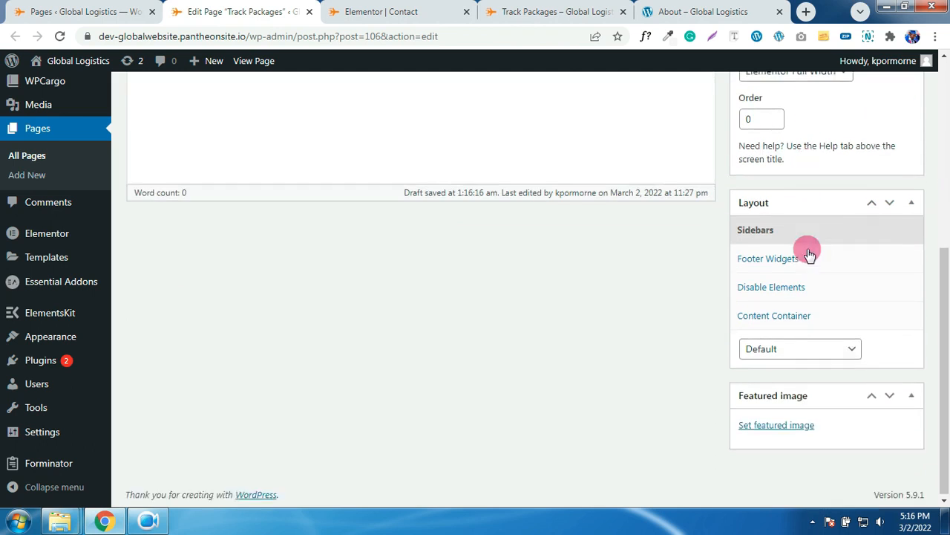
{"action": "left_click", "coordinate": [790, 347]}
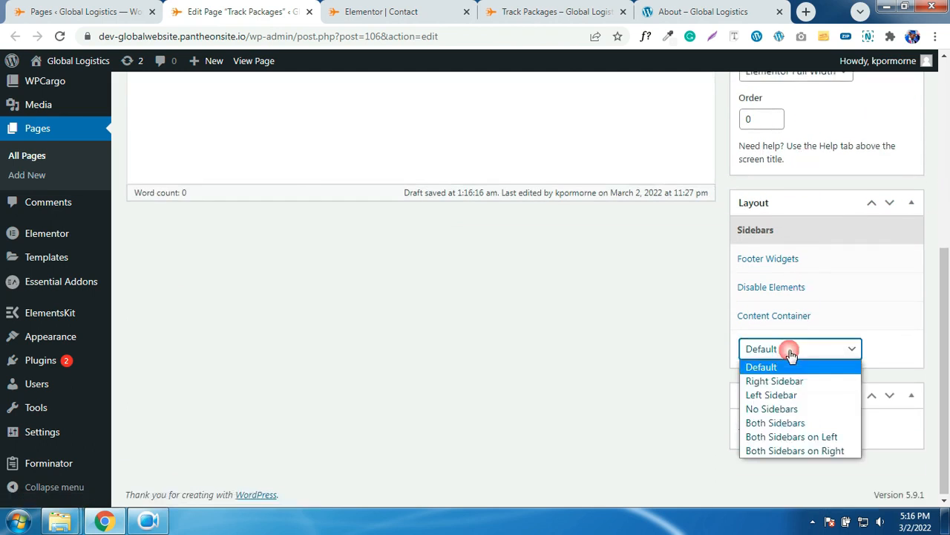
{"action": "left_click", "coordinate": [776, 413]}
{"action": "left_click", "coordinate": [775, 321]}
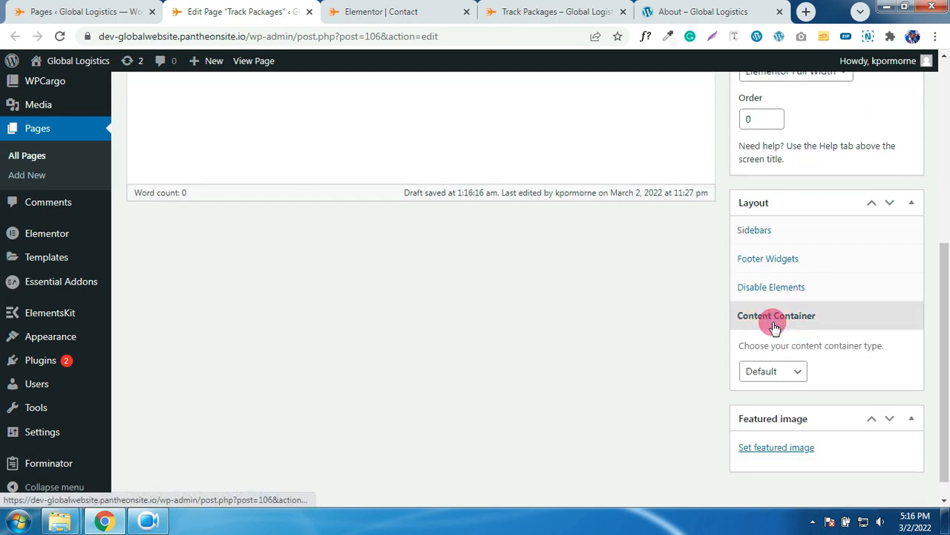
{"action": "left_click", "coordinate": [776, 373]}
{"action": "left_click", "coordinate": [775, 403]}
{"action": "scroll", "coordinate": [809, 249], "scroll_direction": "up", "scroll_amount": 1}
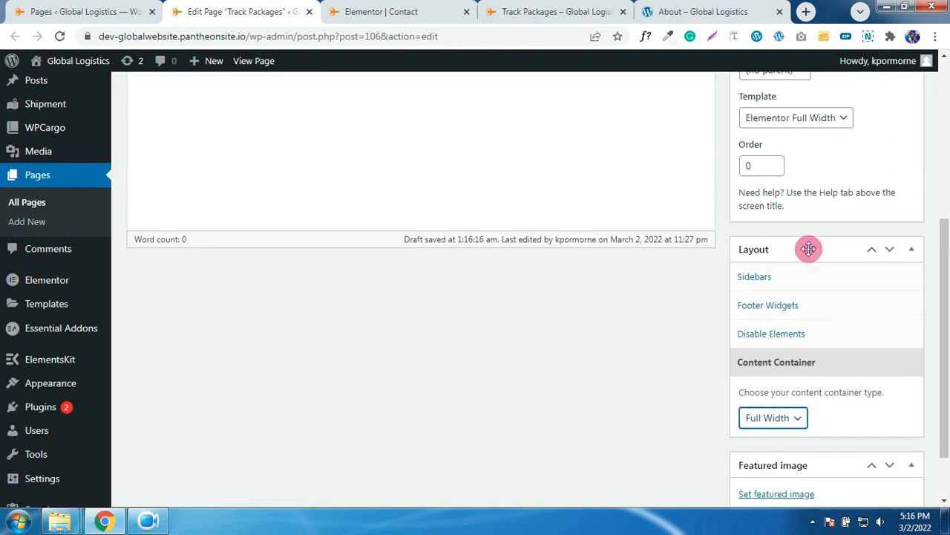
{"action": "scroll", "coordinate": [808, 249], "scroll_direction": "up", "scroll_amount": 3}
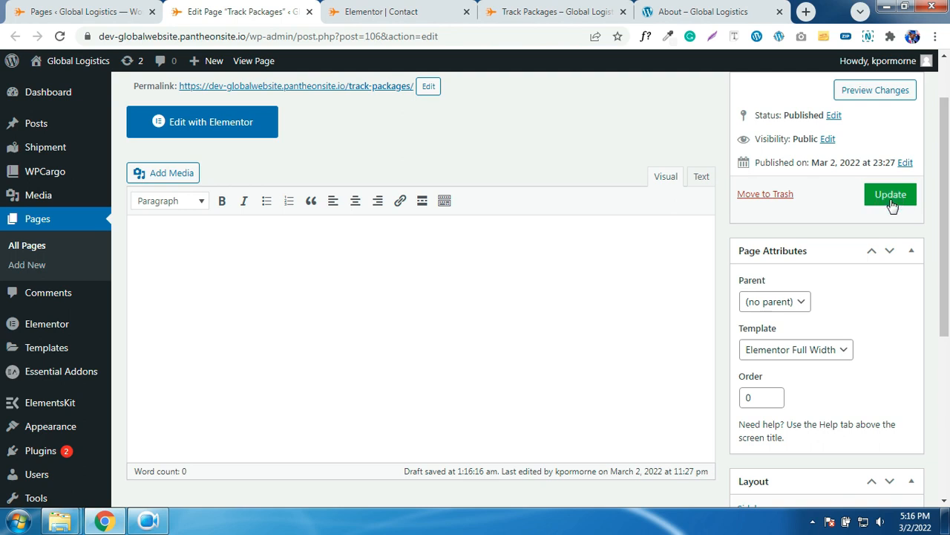
{"action": "left_click", "coordinate": [891, 196]}
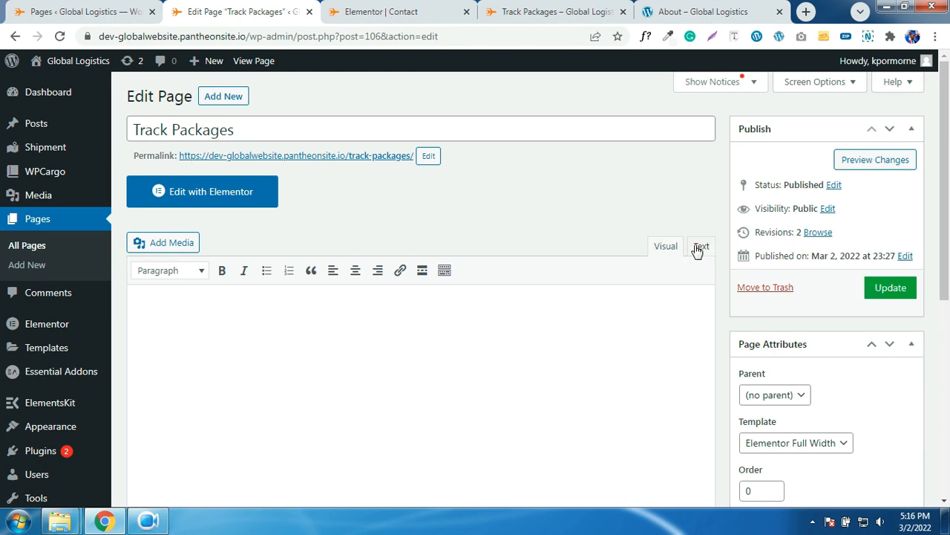
{"action": "left_click", "coordinate": [701, 246]}
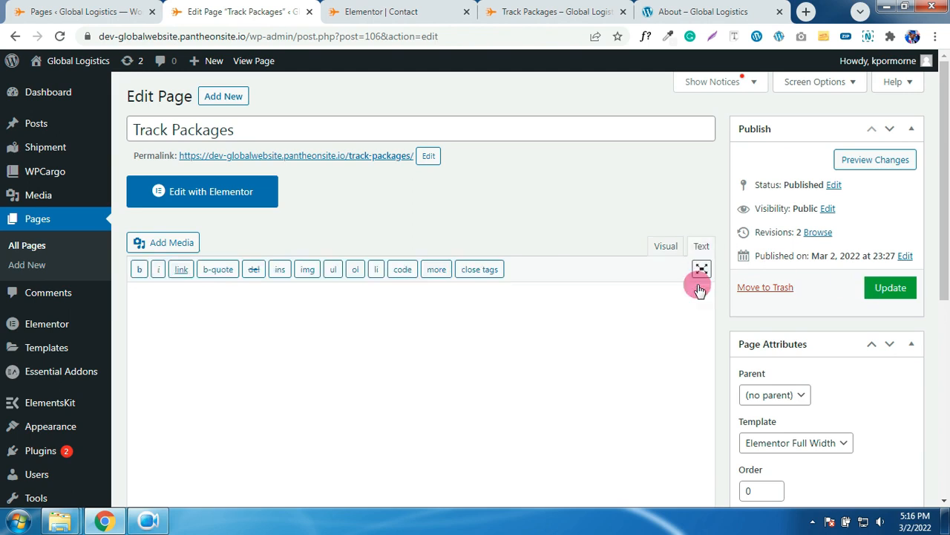
{"action": "left_click", "coordinate": [668, 246]}
- In Elementor, replace the empty section with a stretched narrow-wide-narrow three-column section
{"action": "left_click", "coordinate": [227, 195]}
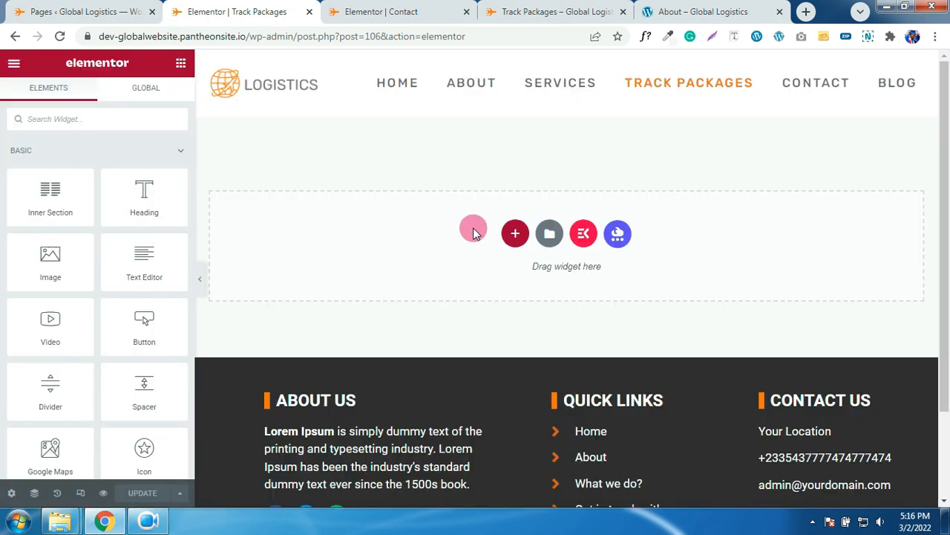
{"action": "left_click", "coordinate": [513, 232]}
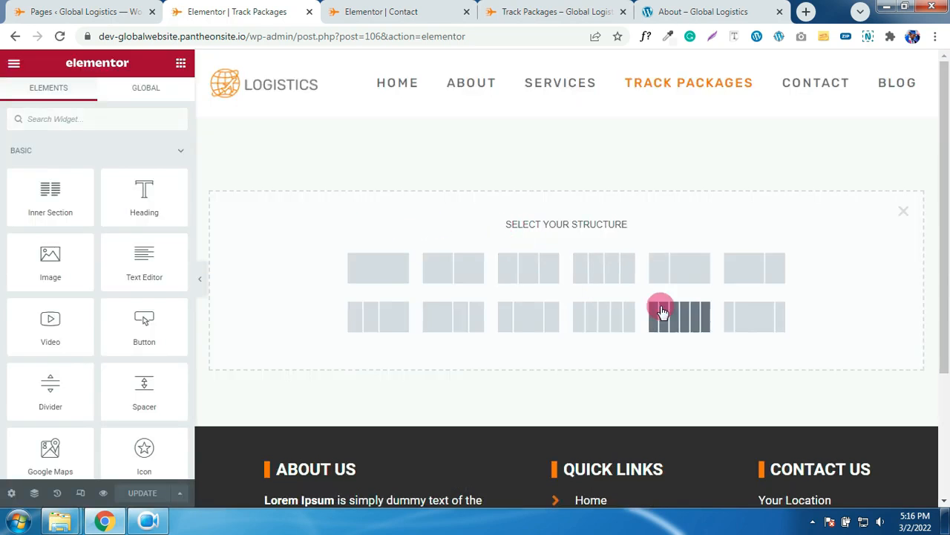
{"action": "left_click", "coordinate": [736, 327]}
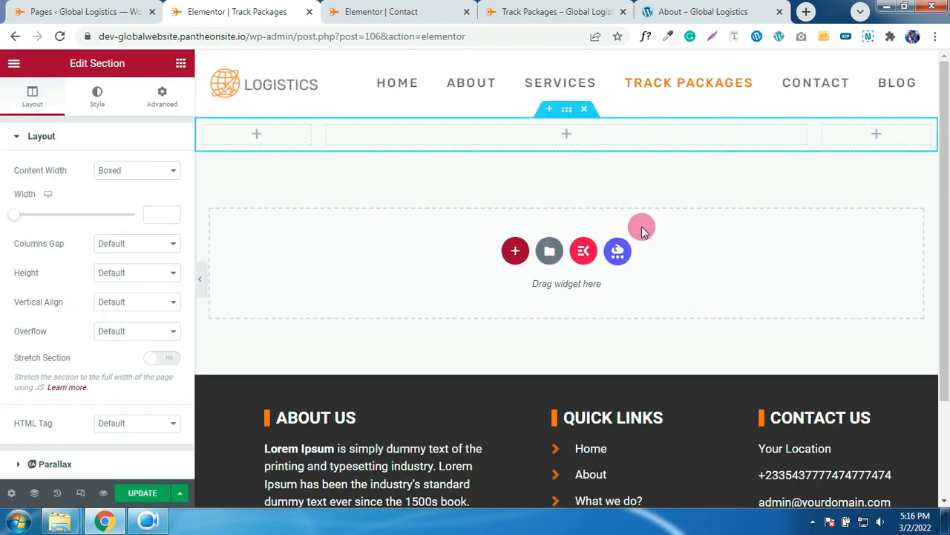
{"action": "left_click", "coordinate": [588, 111]}
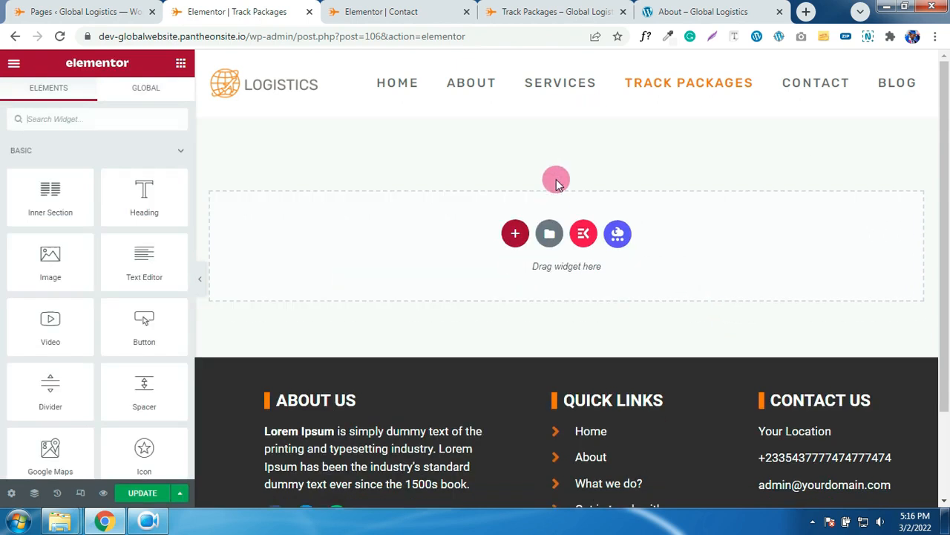
{"action": "left_click", "coordinate": [515, 233]}
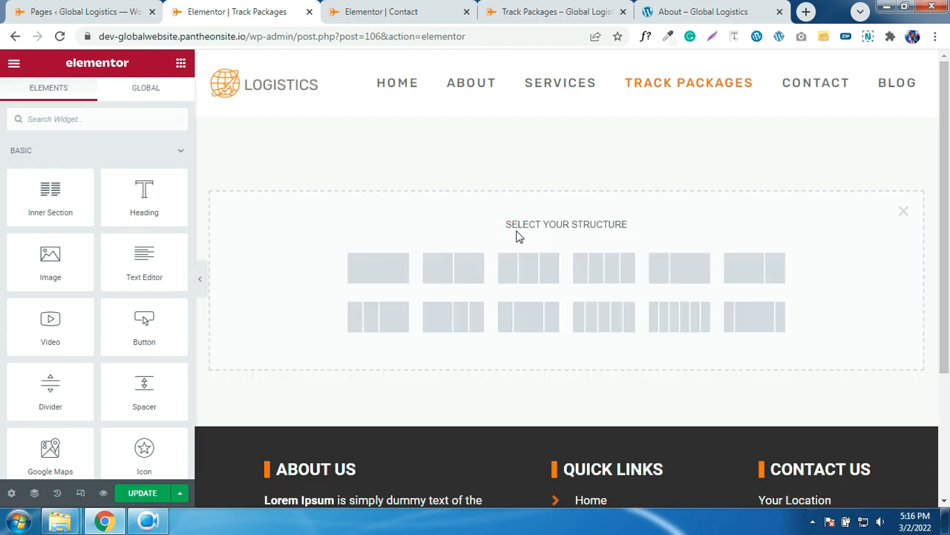
{"action": "left_click", "coordinate": [754, 325]}
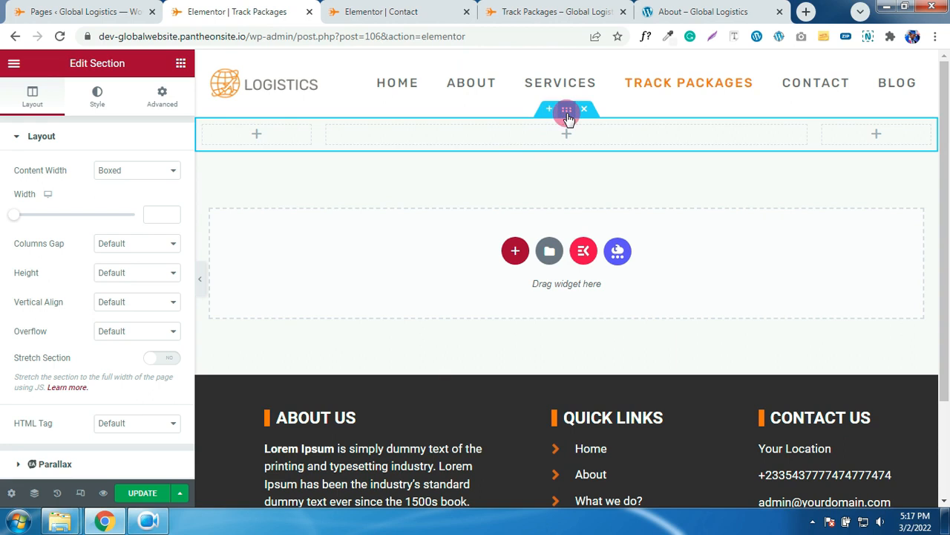
{"action": "left_click", "coordinate": [168, 358]}
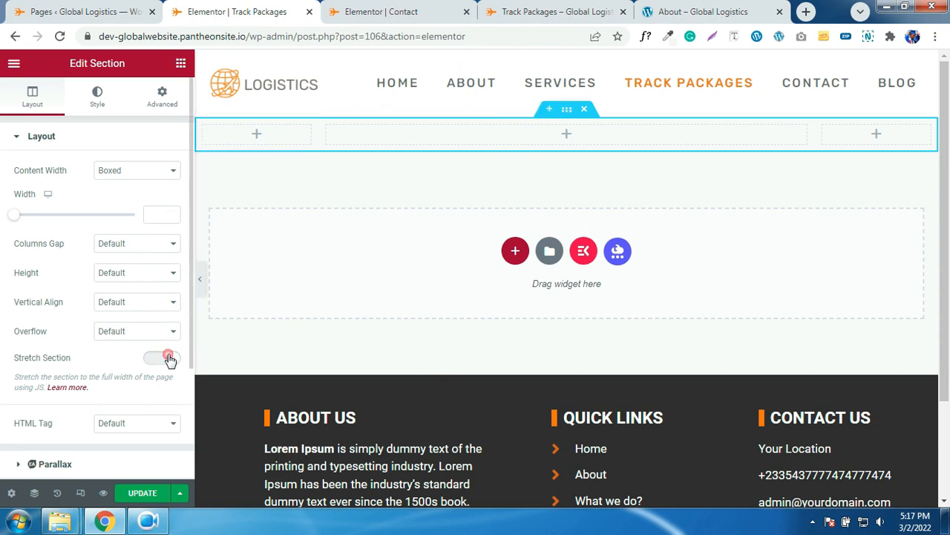
{"action": "left_click", "coordinate": [155, 99]}
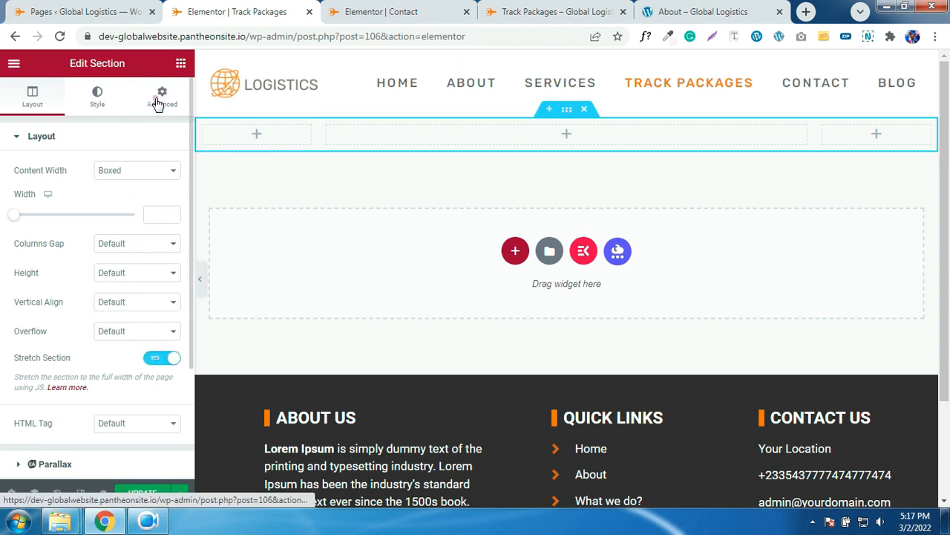
- Unlink the section margins and set top 70 px and bottom 10 px
{"action": "left_click", "coordinate": [164, 242]}
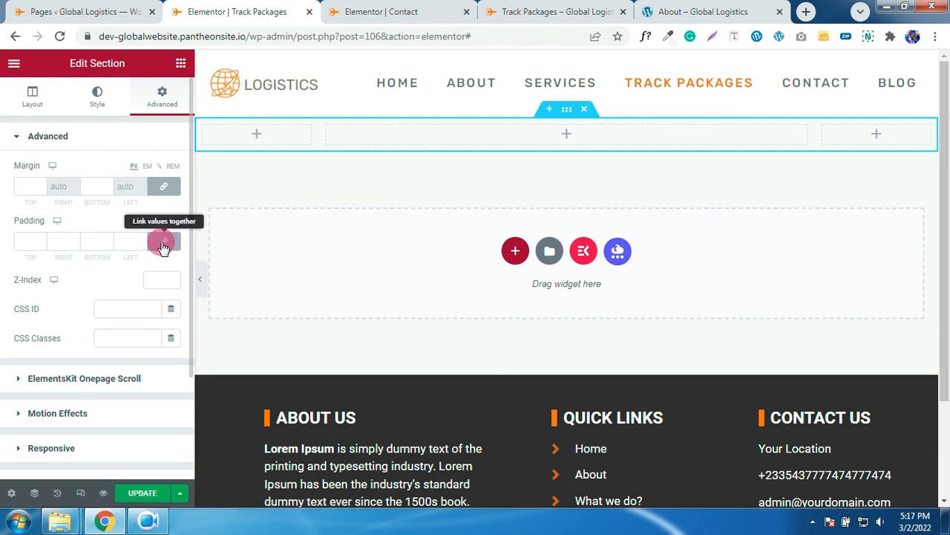
{"action": "left_click", "coordinate": [159, 187]}
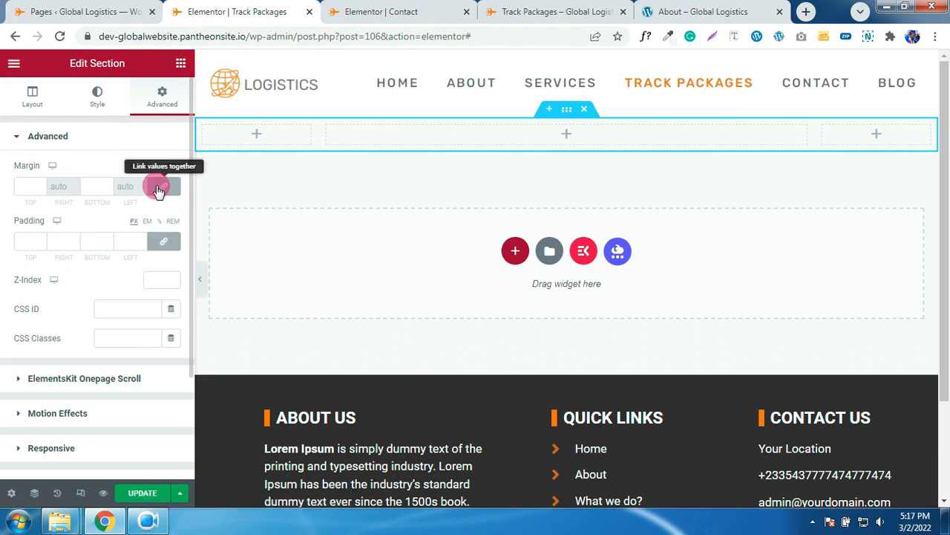
{"action": "left_click", "coordinate": [20, 186]}
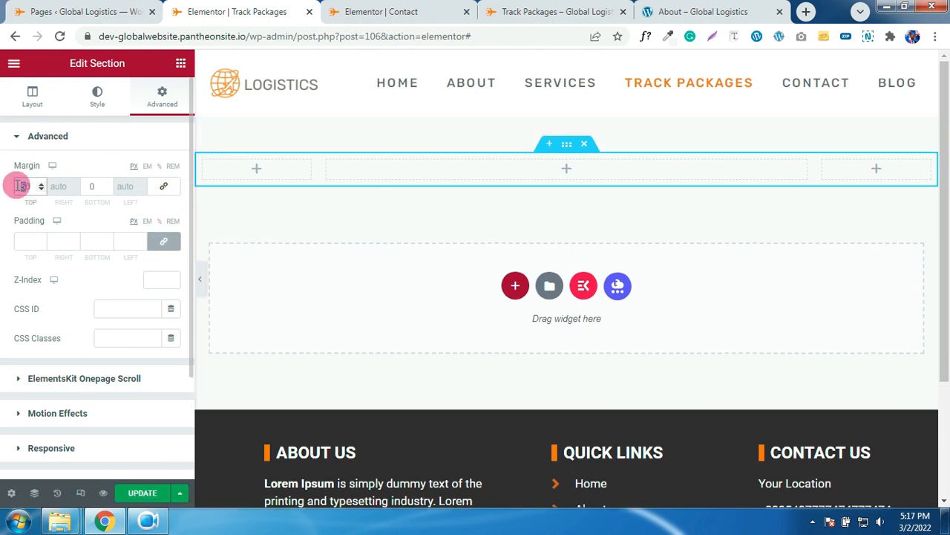
{"action": "type", "text": "7"}
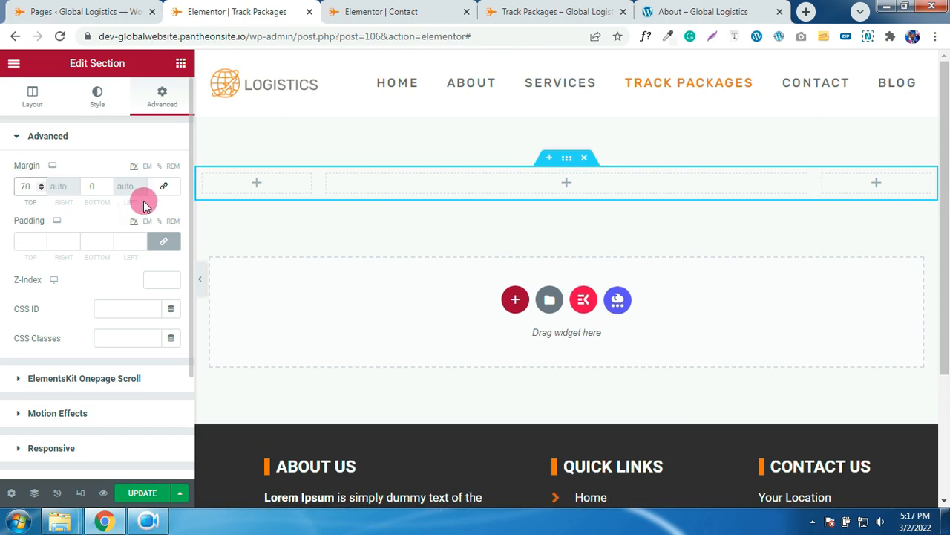
{"action": "left_click", "coordinate": [90, 187]}
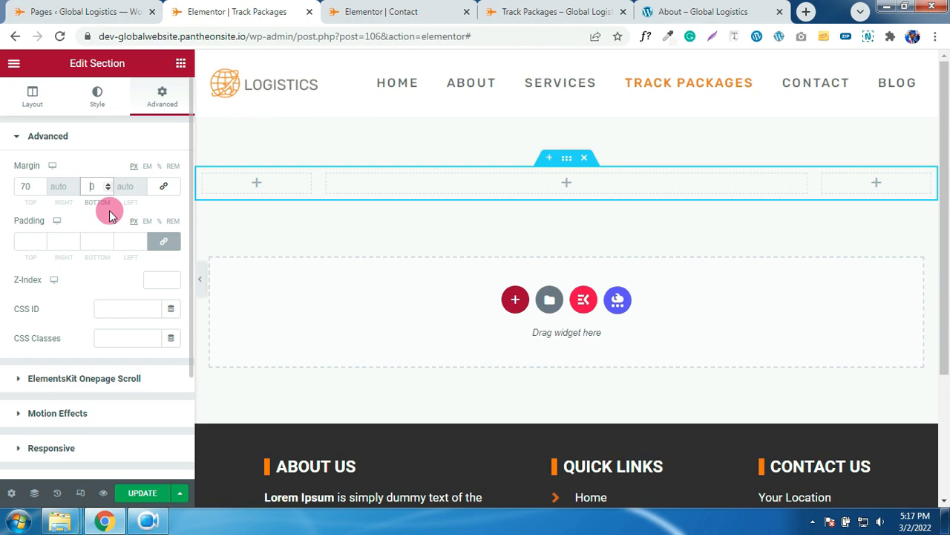
{"action": "type", "text": "1"}
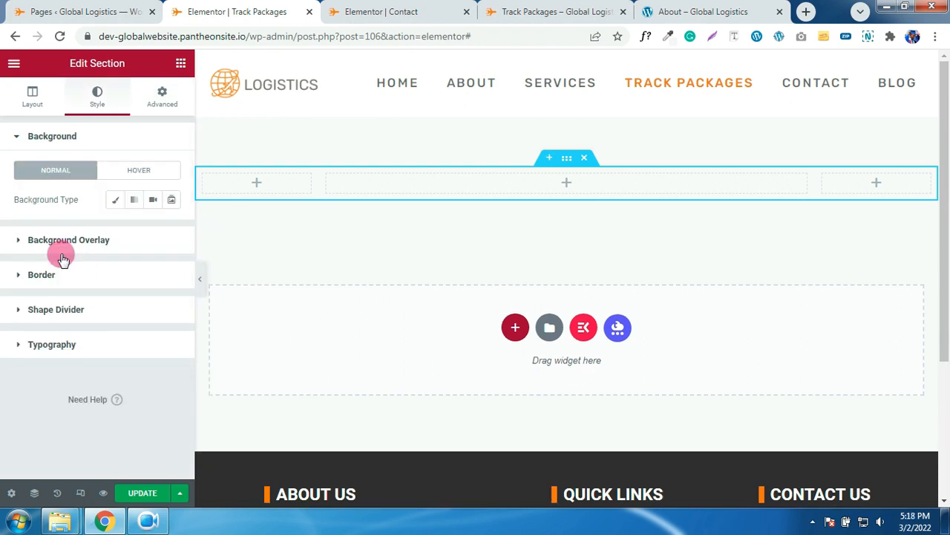
- Give the section a Min Height of 458 px
{"action": "left_click", "coordinate": [32, 98]}
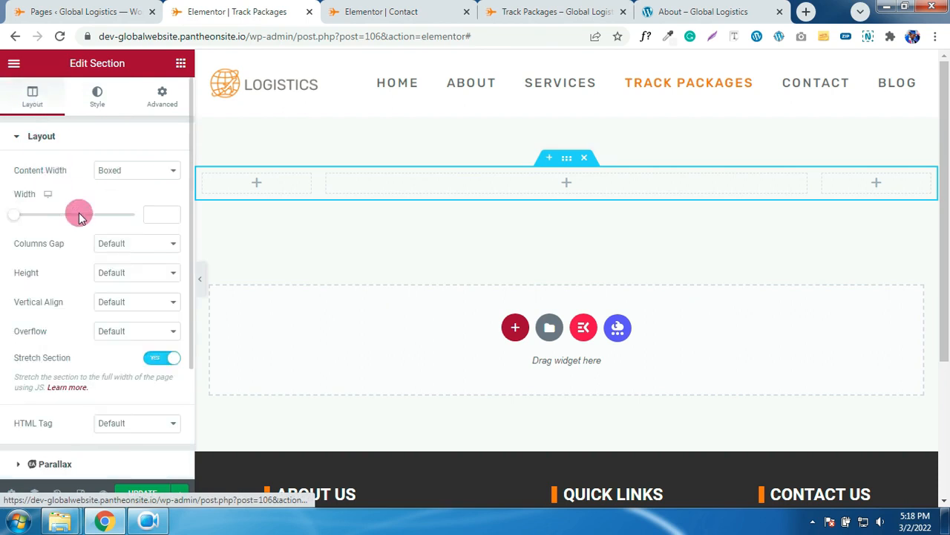
{"action": "left_click", "coordinate": [118, 272]}
{"action": "left_click", "coordinate": [115, 308]}
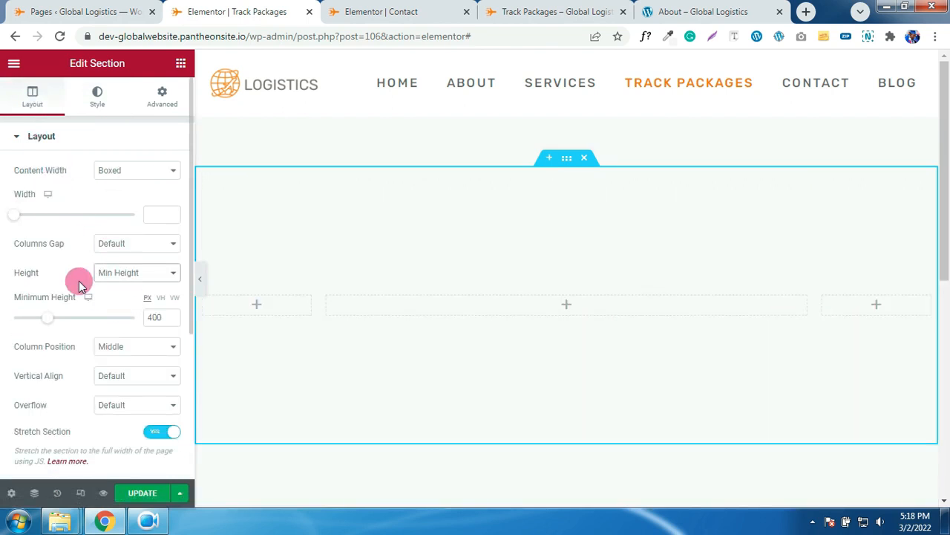
{"action": "left_click_drag", "start_coordinate": [52, 325], "coordinate": [57, 325]}
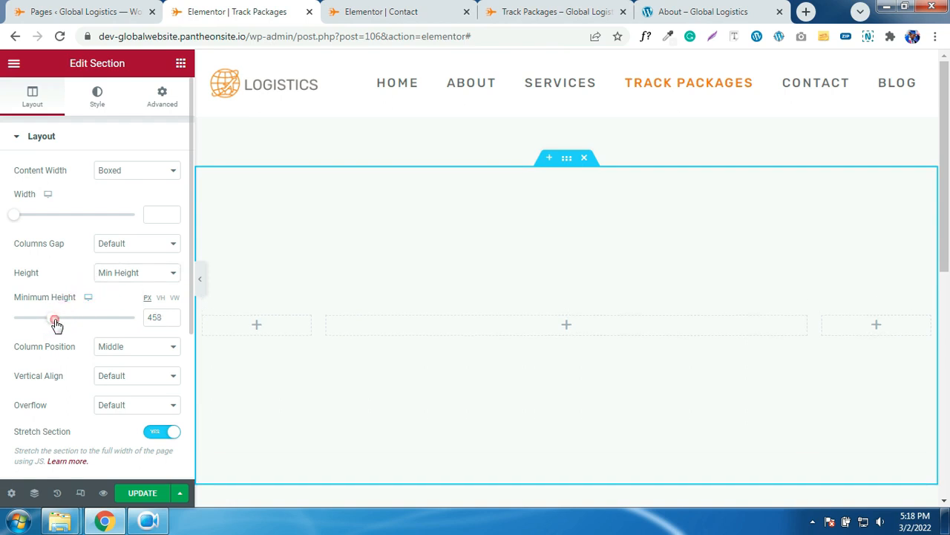
{"action": "scroll", "coordinate": [409, 299], "scroll_direction": "down", "scroll_amount": 1}
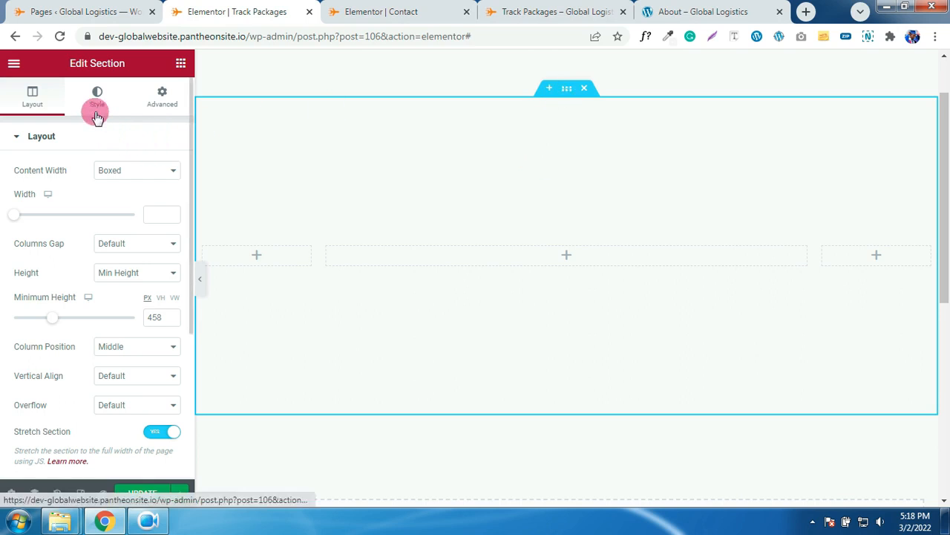
- Give the section a classic white #FFFFFF background
{"action": "left_click", "coordinate": [97, 96]}
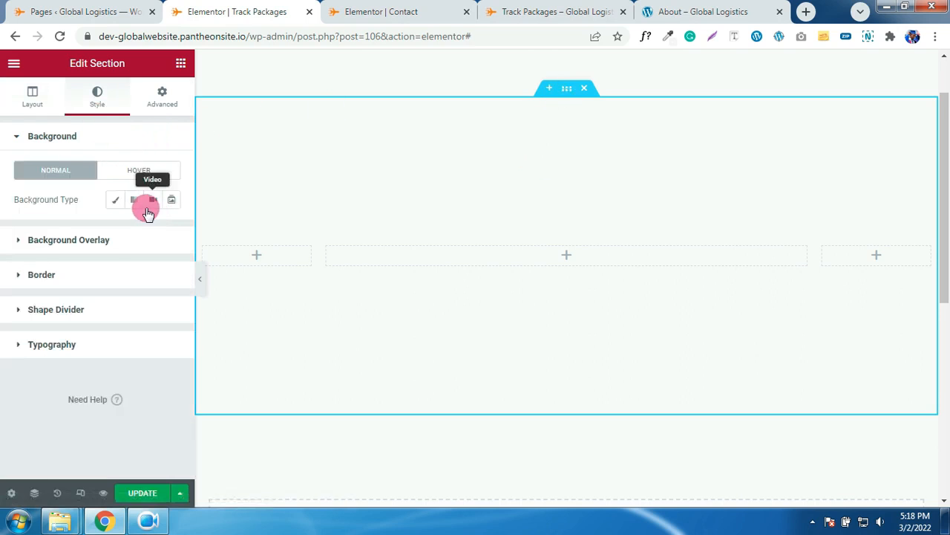
{"action": "left_click", "coordinate": [115, 199]}
{"action": "left_click", "coordinate": [166, 236]}
{"action": "left_click_drag", "start_coordinate": [138, 302], "coordinate": [88, 264]}
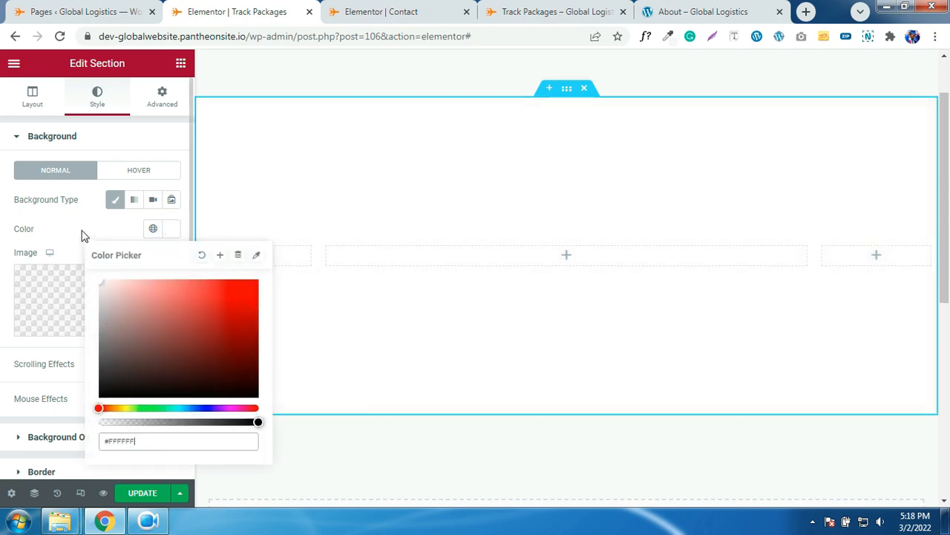
{"action": "left_click", "coordinate": [82, 232]}
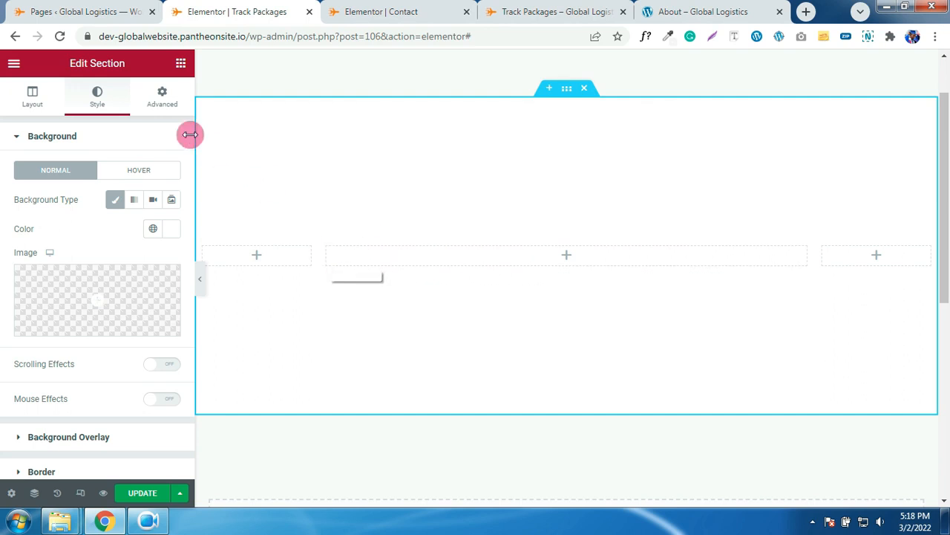
{"action": "left_click", "coordinate": [181, 64]}
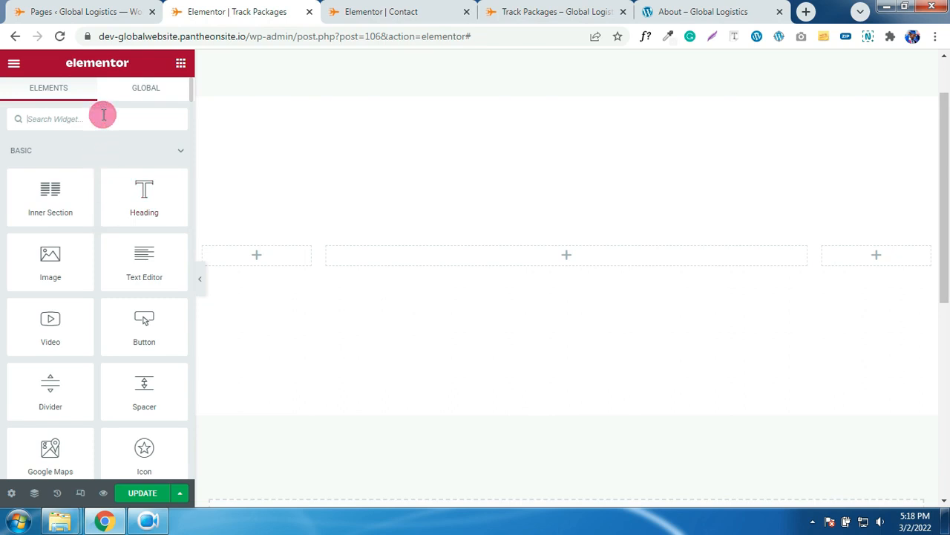
- Add a Shortcode widget with [wpcargo_trackform] to the middle column and update the page
{"action": "type", "text": "sh"}
{"action": "left_click_drag", "start_coordinate": [50, 159], "coordinate": [507, 265]}
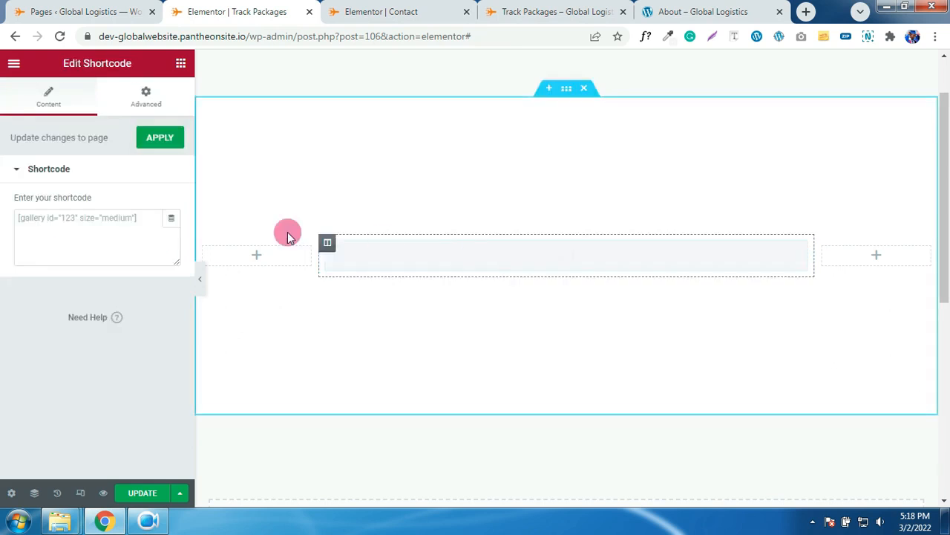
{"action": "type", "text": "[wpcargo_trackform]"}
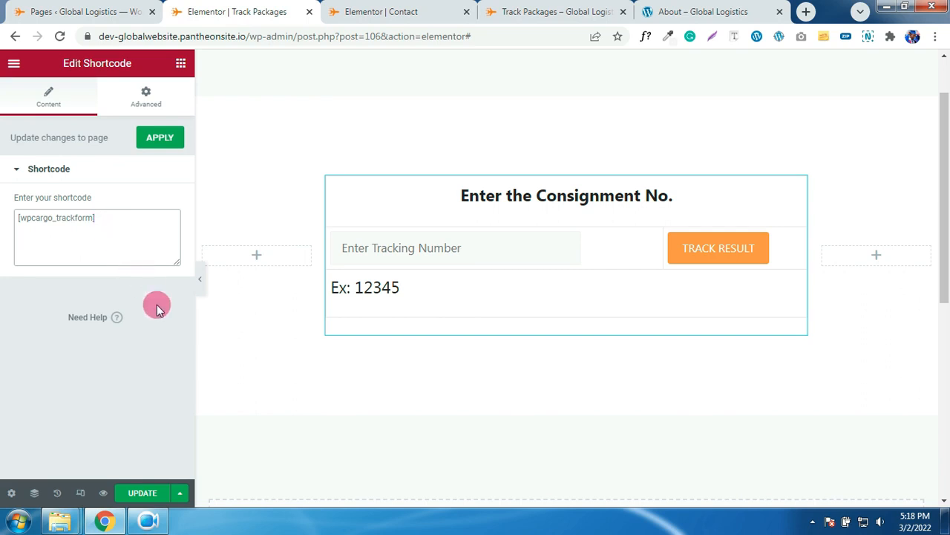
{"action": "left_click", "coordinate": [139, 493]}
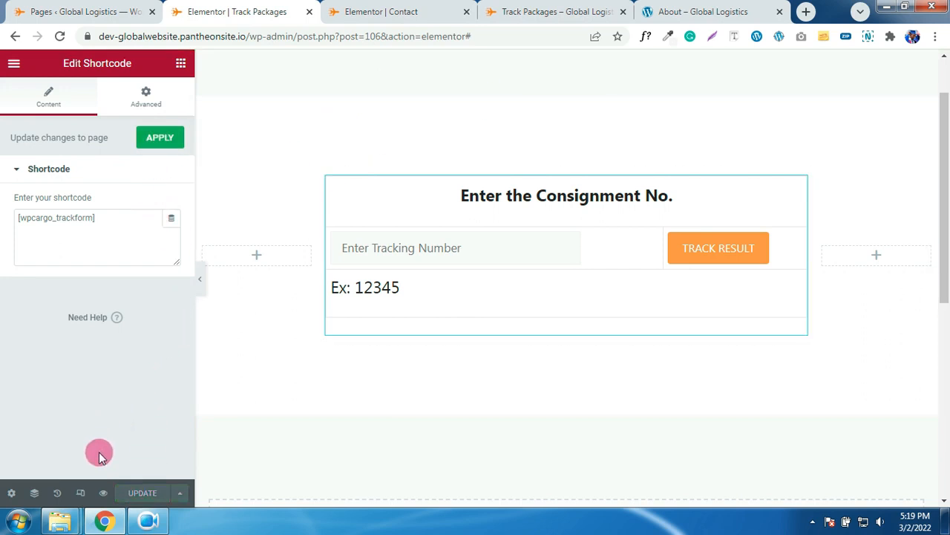
{"action": "left_click", "coordinate": [80, 493]}
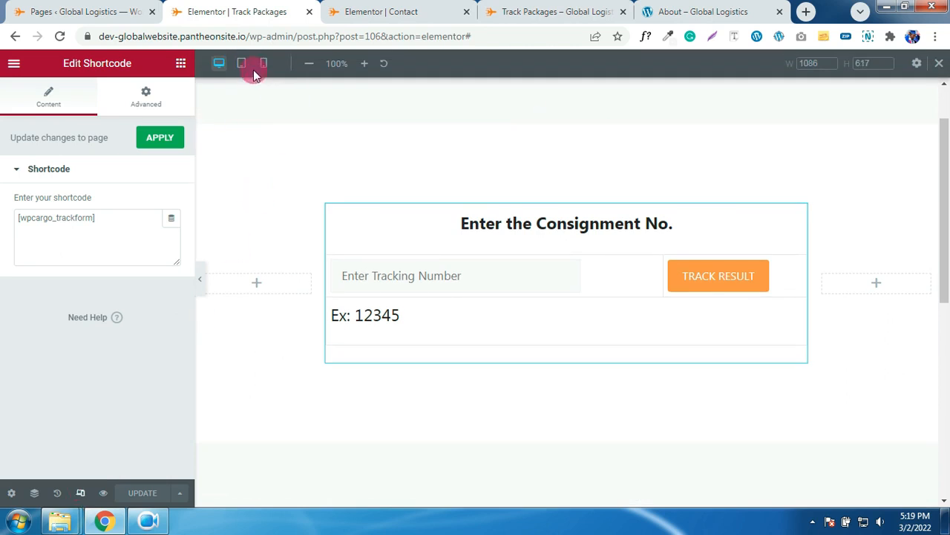
- Preview the page at tablet and mobile widths, then return to desktop
{"action": "left_click", "coordinate": [242, 66]}
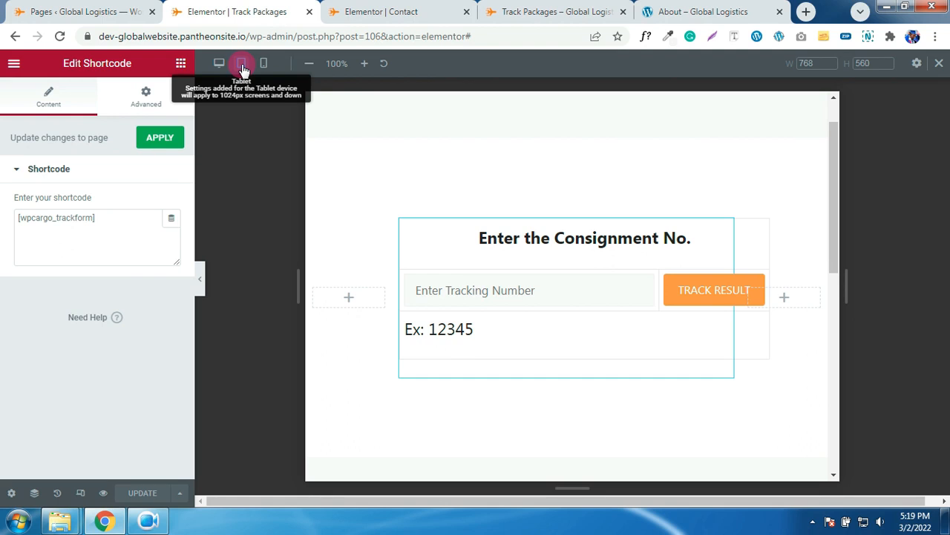
{"action": "left_click", "coordinate": [265, 65]}
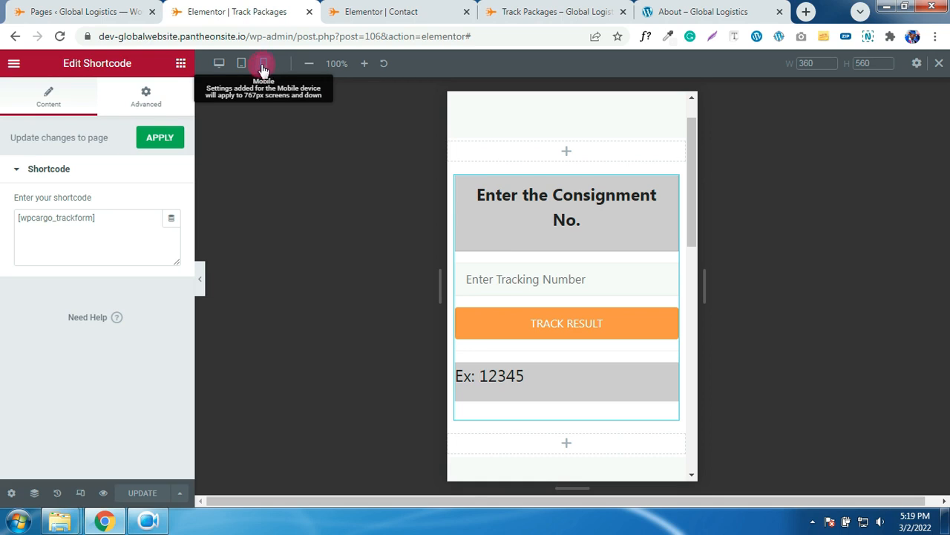
{"action": "left_click", "coordinate": [219, 64]}
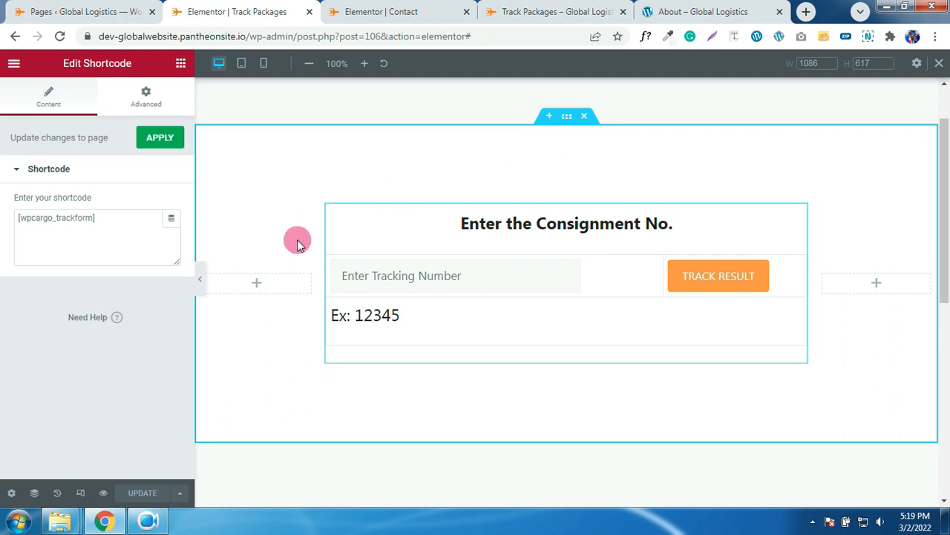
{"action": "scroll", "coordinate": [219, 240], "scroll_direction": "down", "scroll_amount": 1}
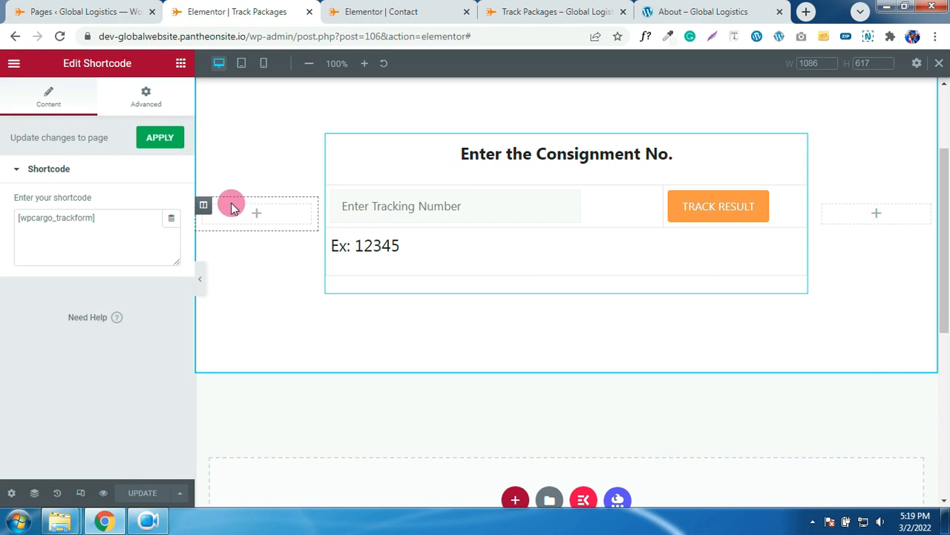
- Set the left column's width to 15%
{"action": "left_click", "coordinate": [203, 207]}
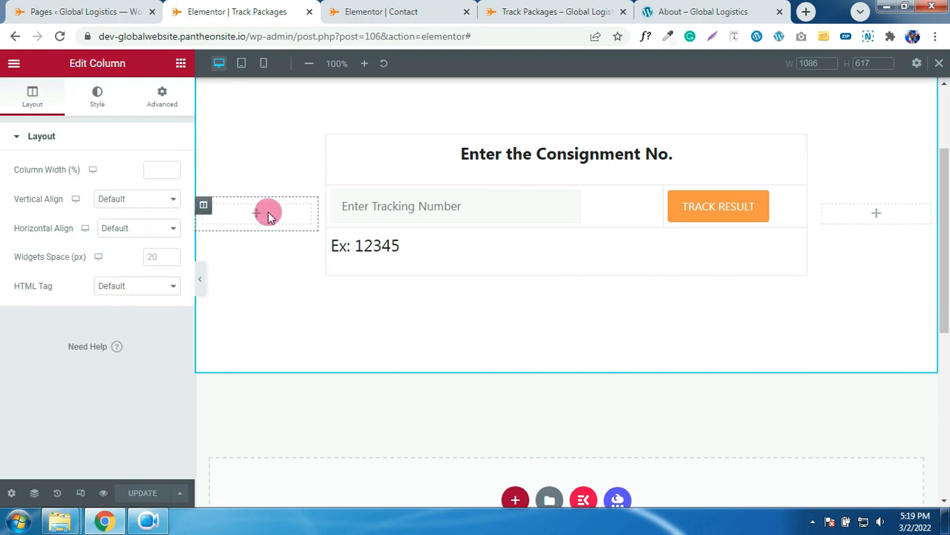
{"action": "left_click", "coordinate": [161, 167]}
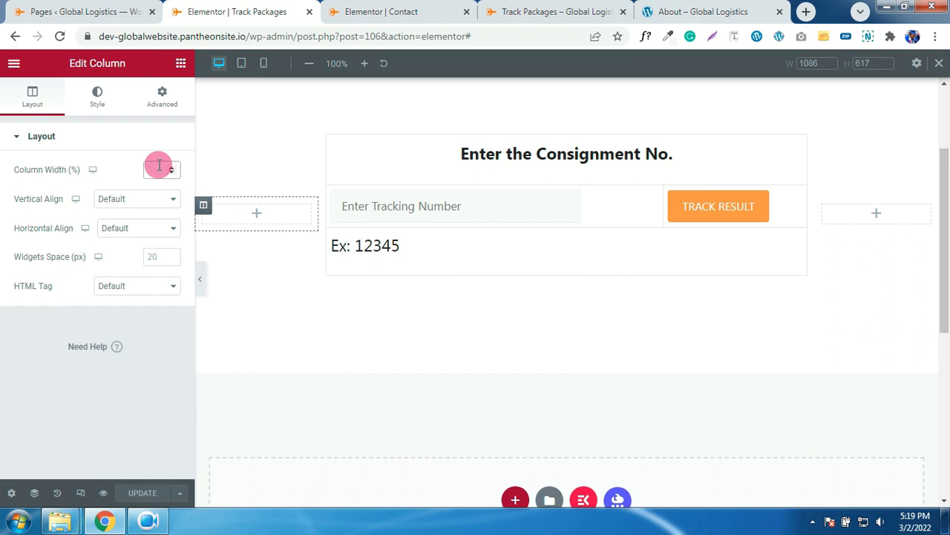
{"action": "type", "text": "15"}
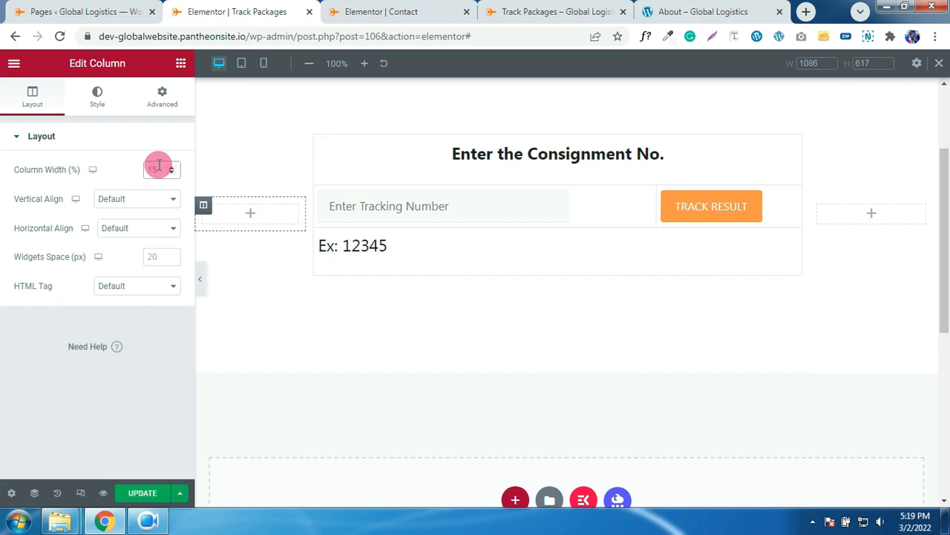
{"action": "left_click", "coordinate": [819, 208]}
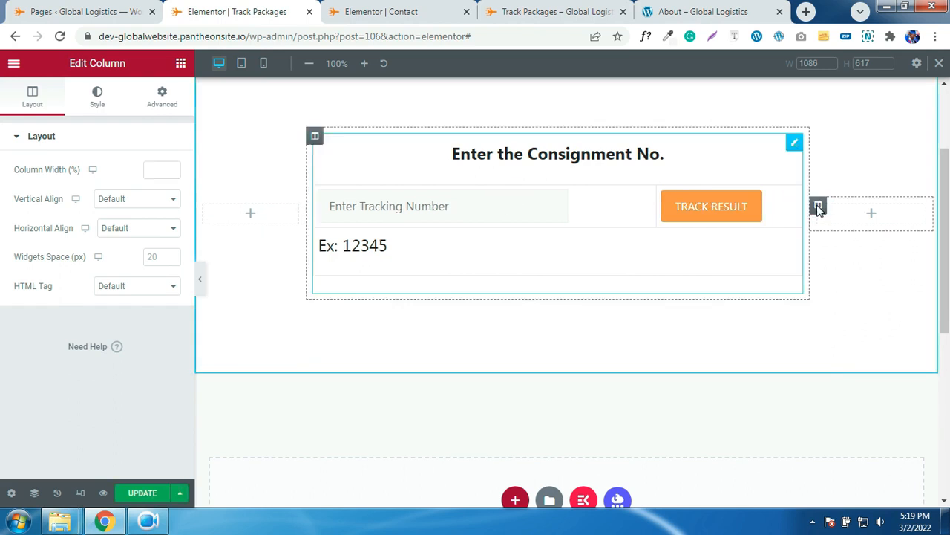
{"action": "left_click", "coordinate": [543, 220]}
{"action": "scroll", "coordinate": [549, 216], "scroll_direction": "up", "scroll_amount": 2}
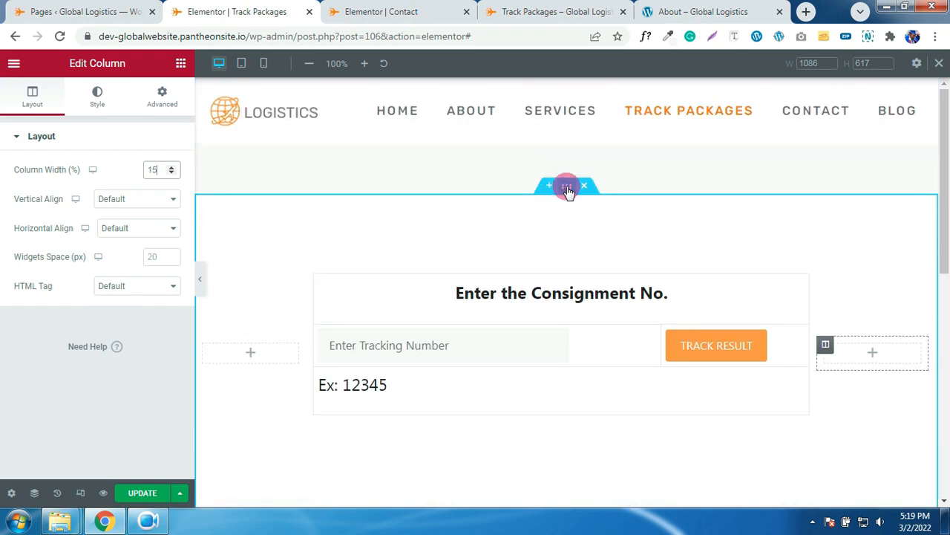
{"action": "left_click", "coordinate": [564, 189]}
- Duplicate the tracking form section and hide the first copy on tablet and mobile
{"action": "right_click", "coordinate": [562, 193]}
{"action": "left_click", "coordinate": [598, 226]}
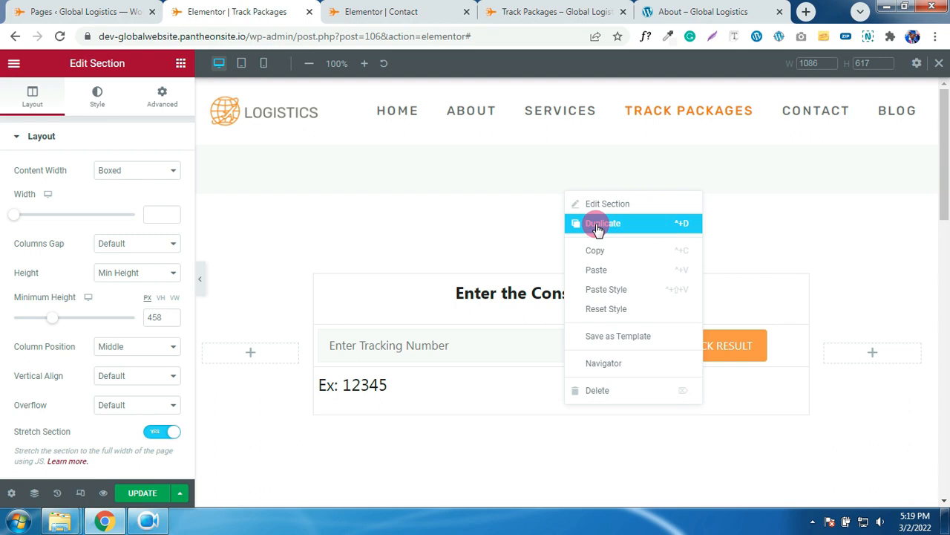
{"action": "scroll", "coordinate": [535, 226], "scroll_direction": "down", "scroll_amount": 2}
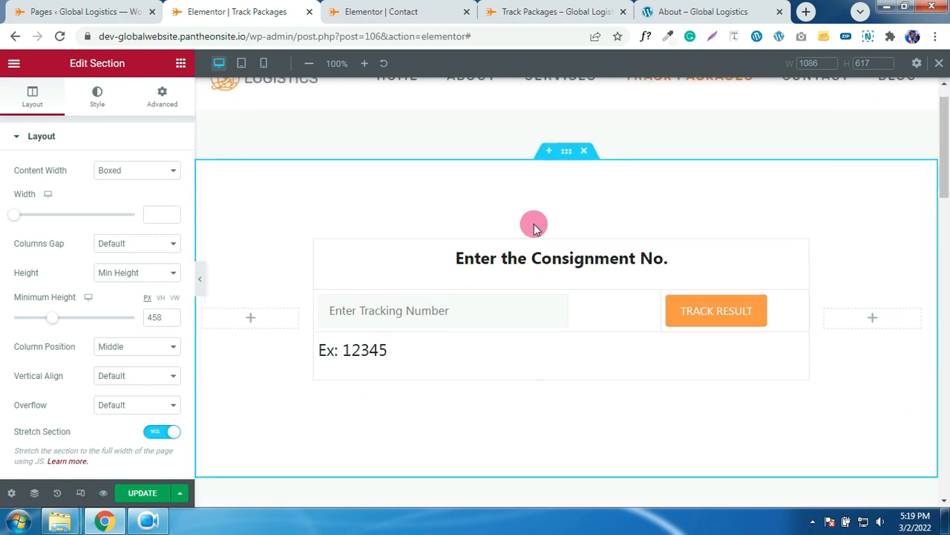
{"action": "scroll", "coordinate": [537, 209], "scroll_direction": "up", "scroll_amount": 1}
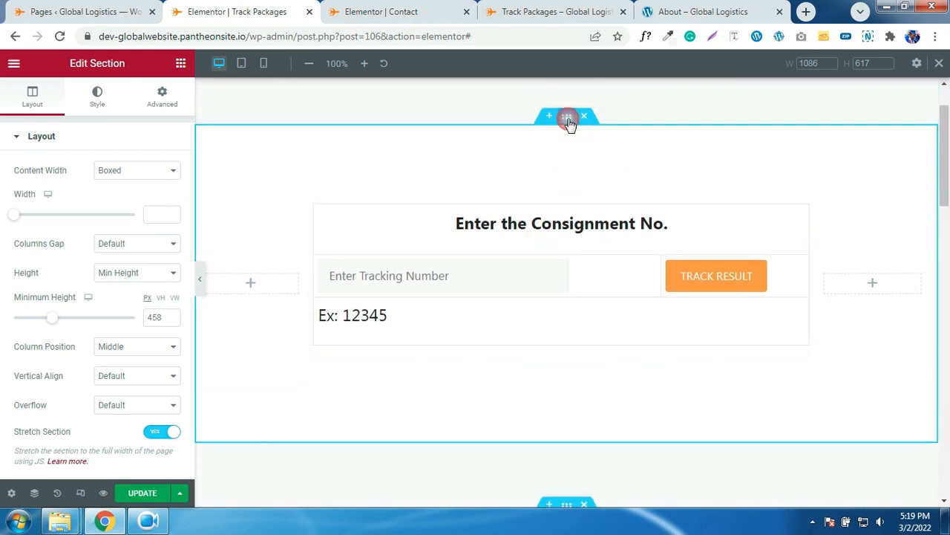
{"action": "left_click", "coordinate": [163, 98]}
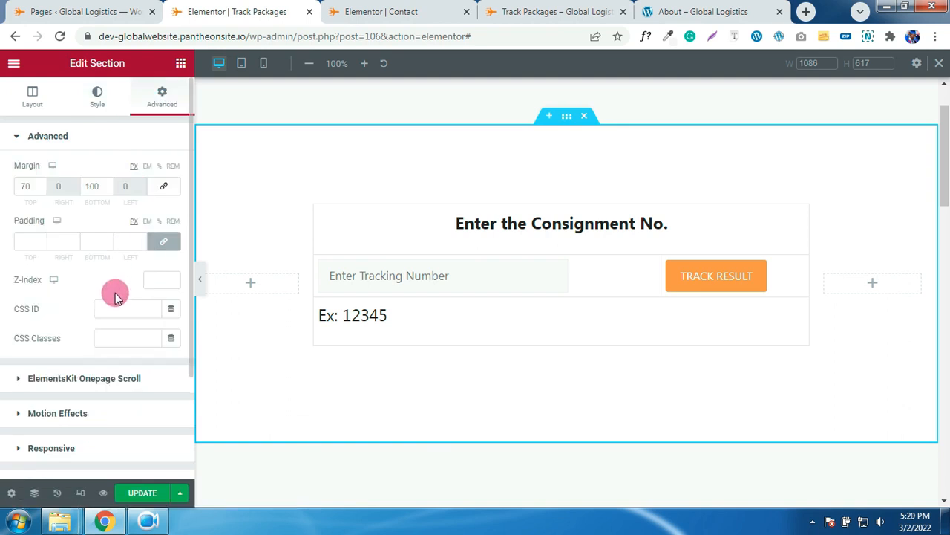
{"action": "scroll", "coordinate": [103, 301], "scroll_direction": "down", "scroll_amount": 1}
{"action": "left_click", "coordinate": [66, 377]}
{"action": "scroll", "coordinate": [118, 329], "scroll_direction": "down", "scroll_amount": 1}
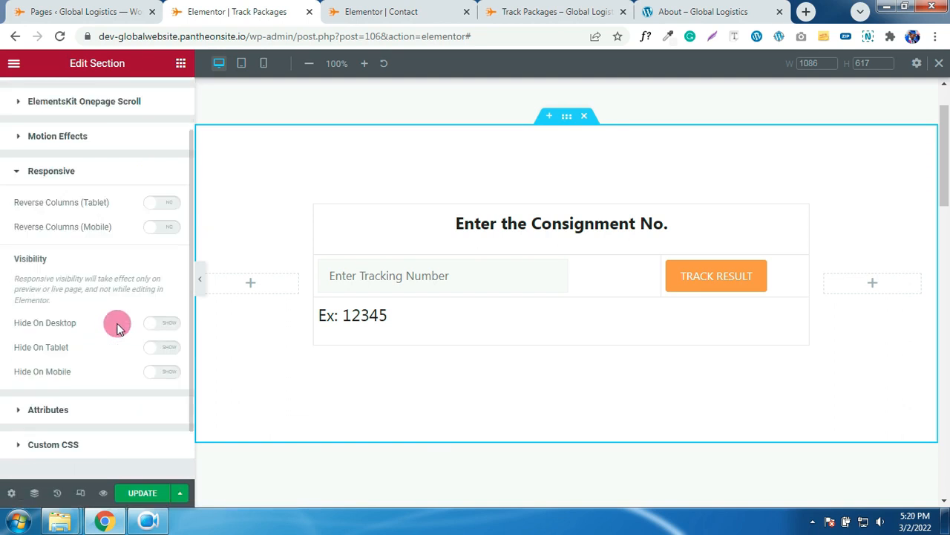
{"action": "scroll", "coordinate": [119, 323], "scroll_direction": "down", "scroll_amount": 1}
{"action": "left_click", "coordinate": [166, 289]}
{"action": "left_click", "coordinate": [165, 310]}
{"action": "scroll", "coordinate": [488, 296], "scroll_direction": "down", "scroll_amount": 5}
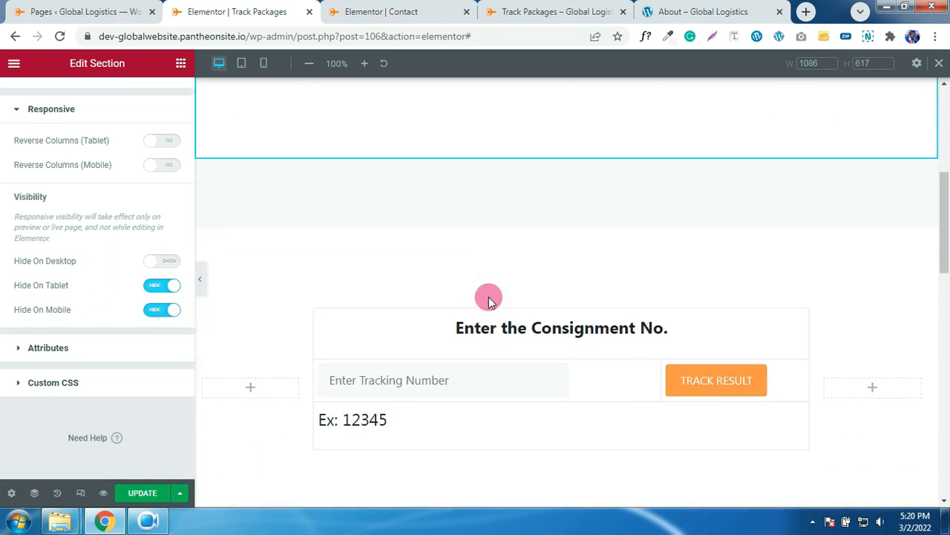
- Make the second copy tablet-only by hiding it on desktop and mobile
{"action": "left_click", "coordinate": [567, 158]}
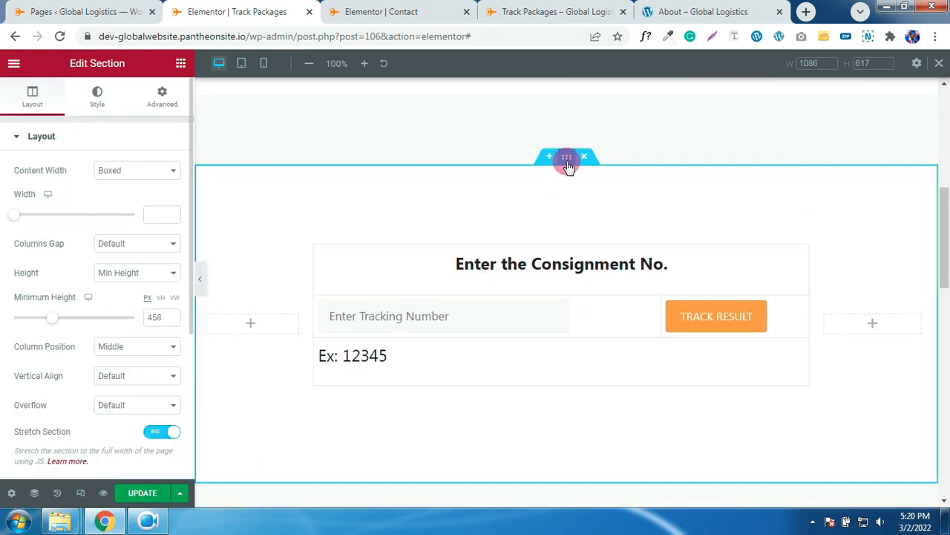
{"action": "left_click", "coordinate": [161, 101]}
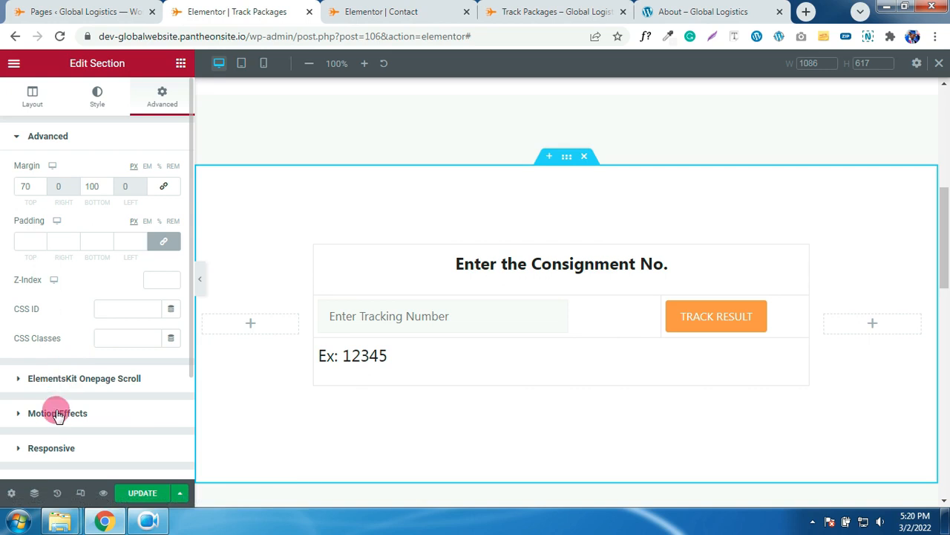
{"action": "left_click", "coordinate": [52, 447]}
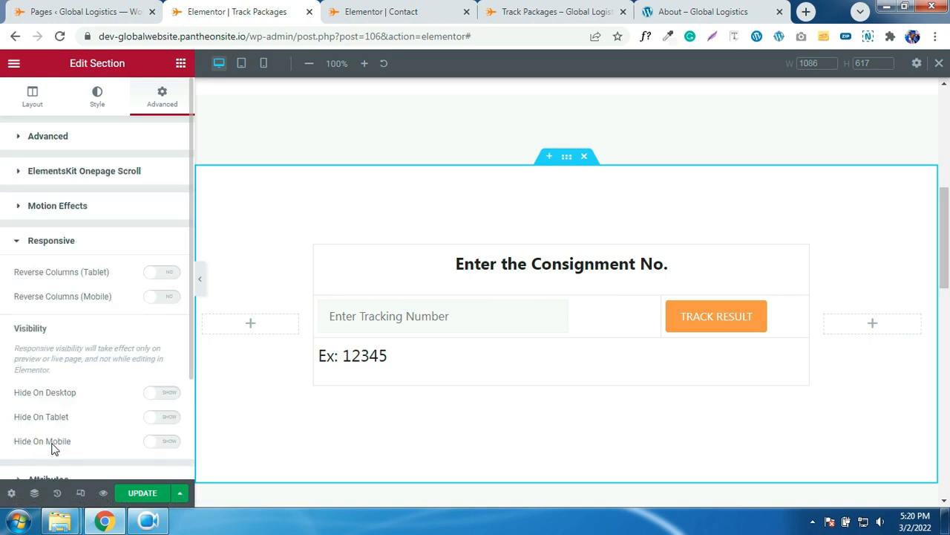
{"action": "left_click", "coordinate": [167, 393]}
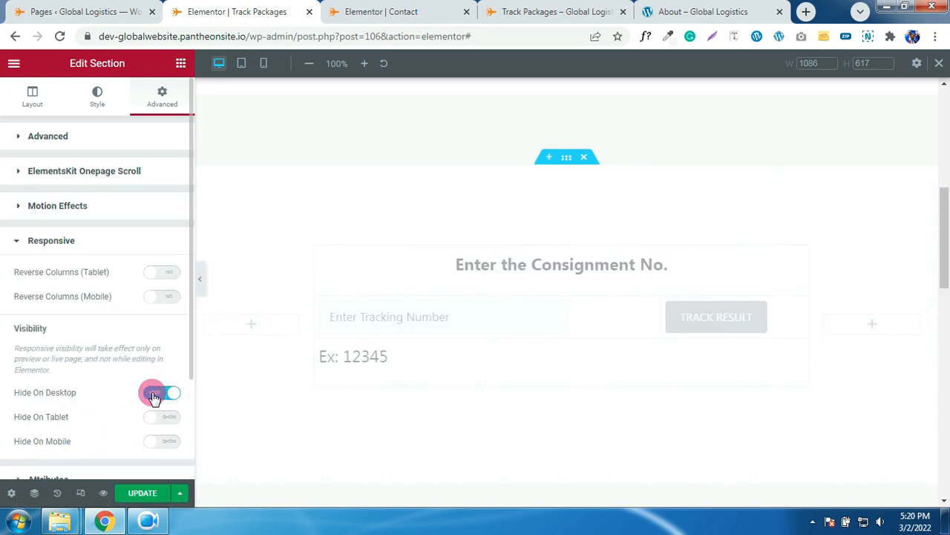
{"action": "left_click", "coordinate": [167, 444]}
{"action": "scroll", "coordinate": [445, 418], "scroll_direction": "down", "scroll_amount": 3}
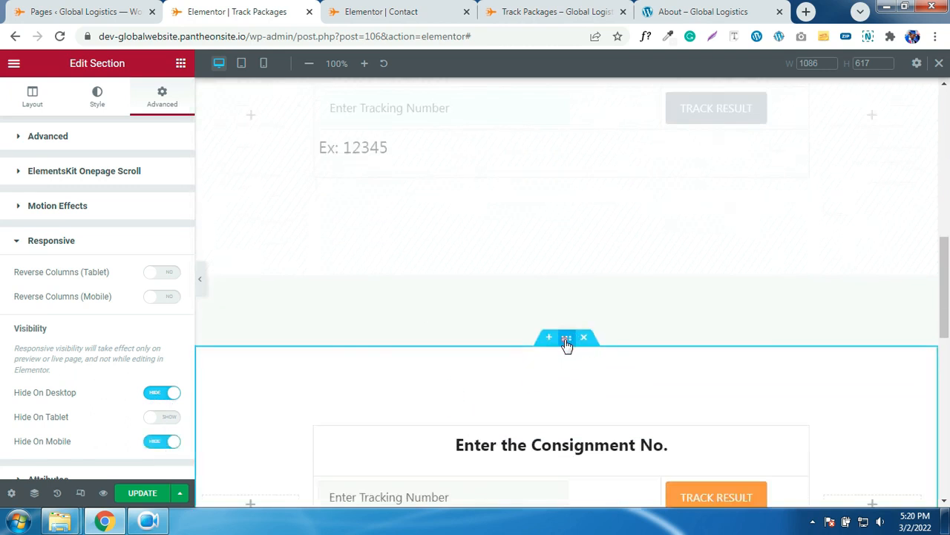
- Make the third copy mobile-only by hiding it on desktop and tablet, then update
{"action": "left_click", "coordinate": [567, 340]}
{"action": "left_click", "coordinate": [161, 97]}
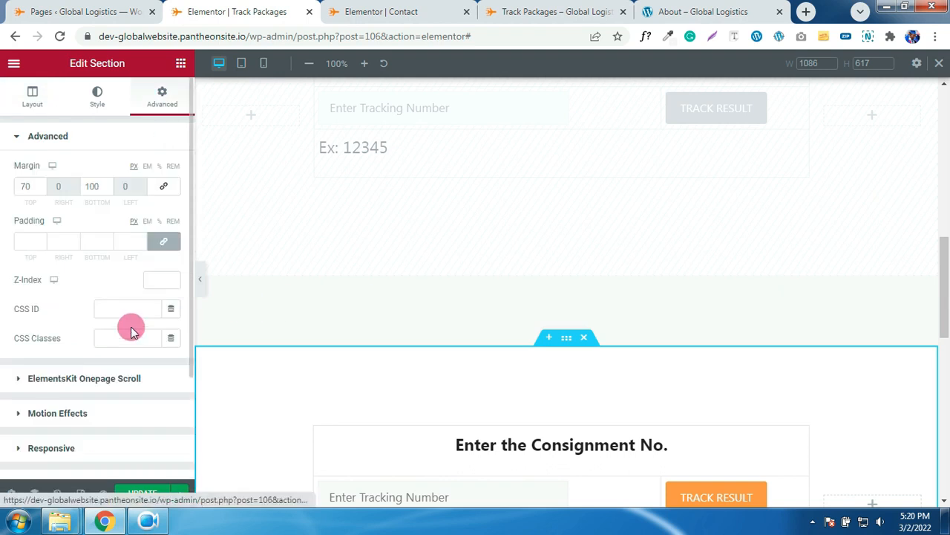
{"action": "scroll", "coordinate": [131, 323], "scroll_direction": "down", "scroll_amount": 3}
{"action": "left_click", "coordinate": [64, 314]}
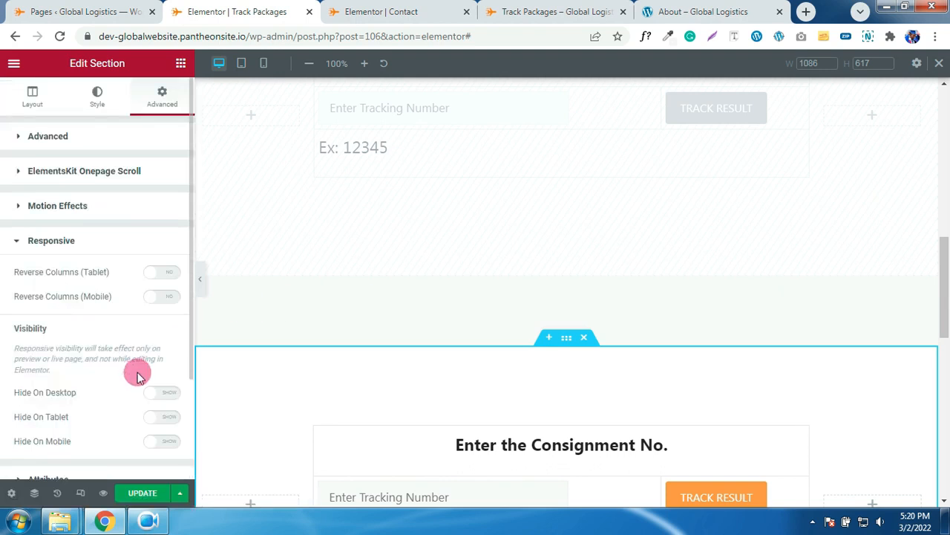
{"action": "left_click", "coordinate": [173, 418]}
{"action": "left_click", "coordinate": [164, 393]}
{"action": "left_click", "coordinate": [142, 493]}
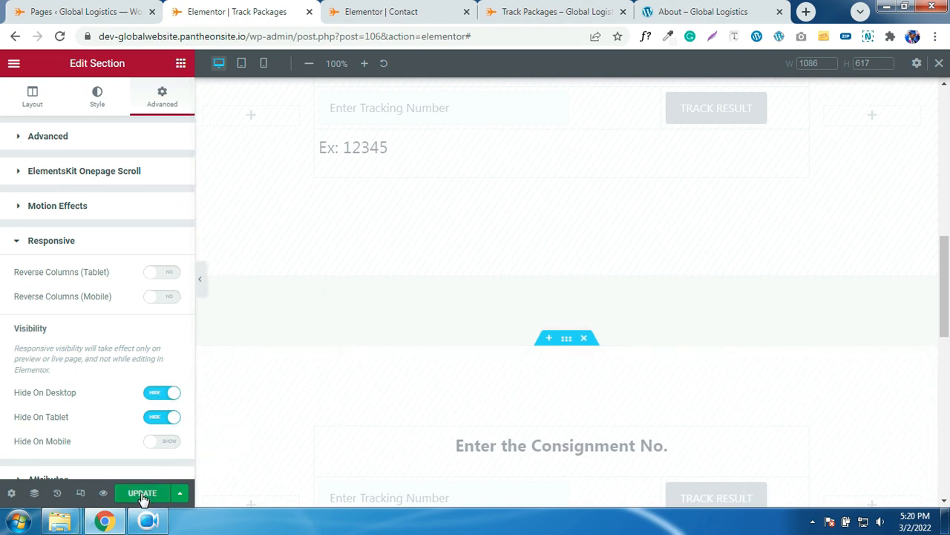
{"action": "left_click", "coordinate": [241, 73]}
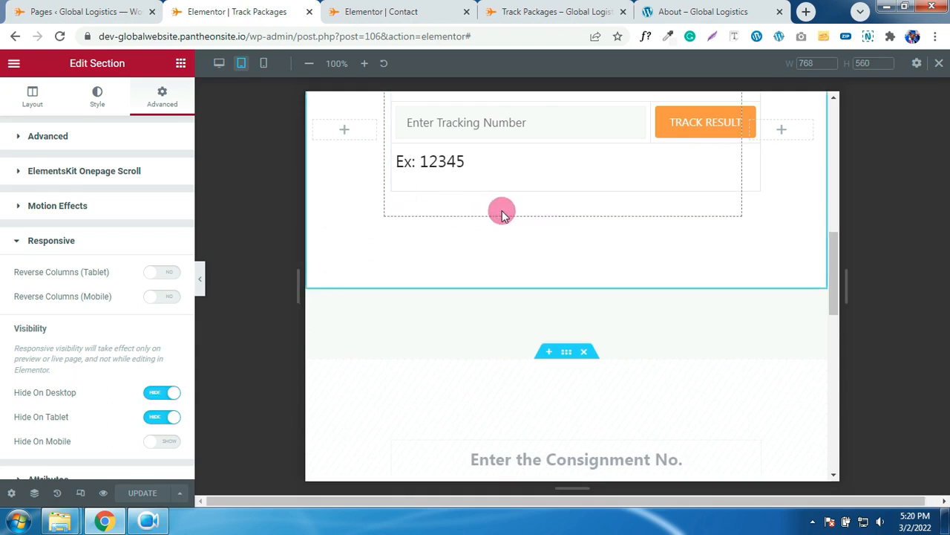
{"action": "scroll", "coordinate": [502, 210], "scroll_direction": "up", "scroll_amount": 2}
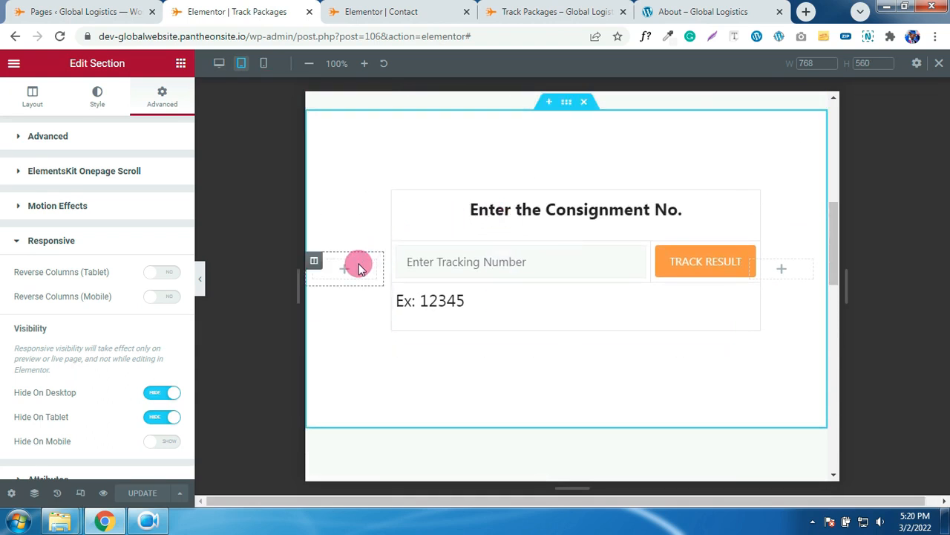
- Delete the empty left and right columns from the tablet-only section
{"action": "right_click", "coordinate": [314, 263]}
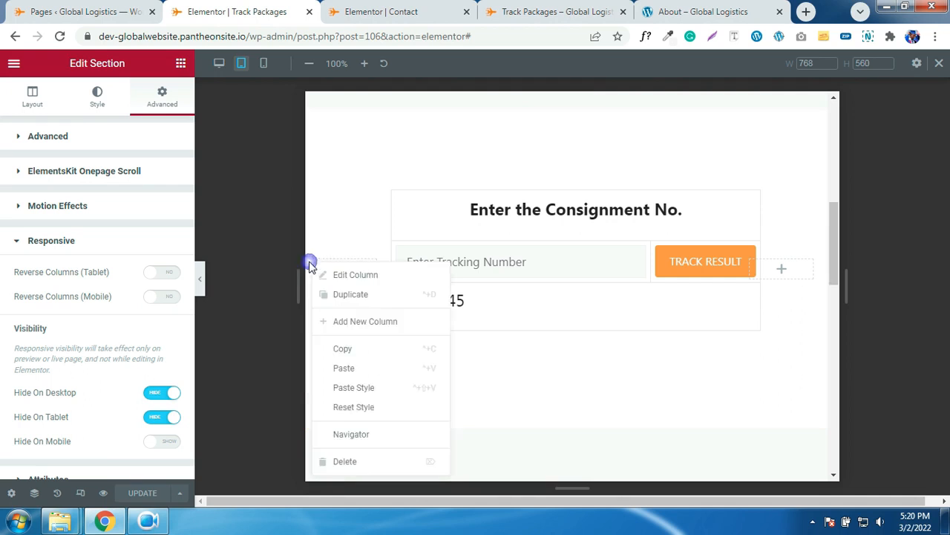
{"action": "left_click", "coordinate": [340, 462]}
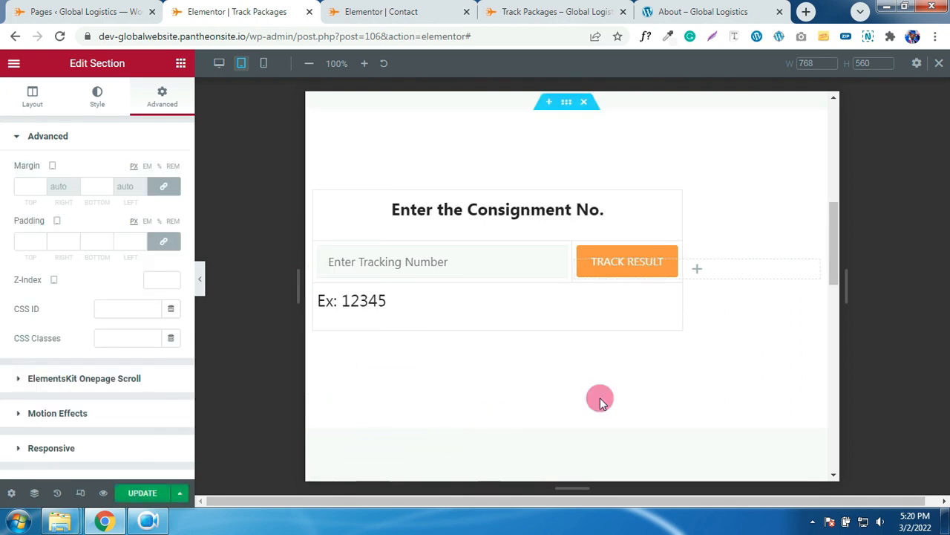
{"action": "right_click", "coordinate": [576, 262]}
{"action": "left_click", "coordinate": [603, 460]}
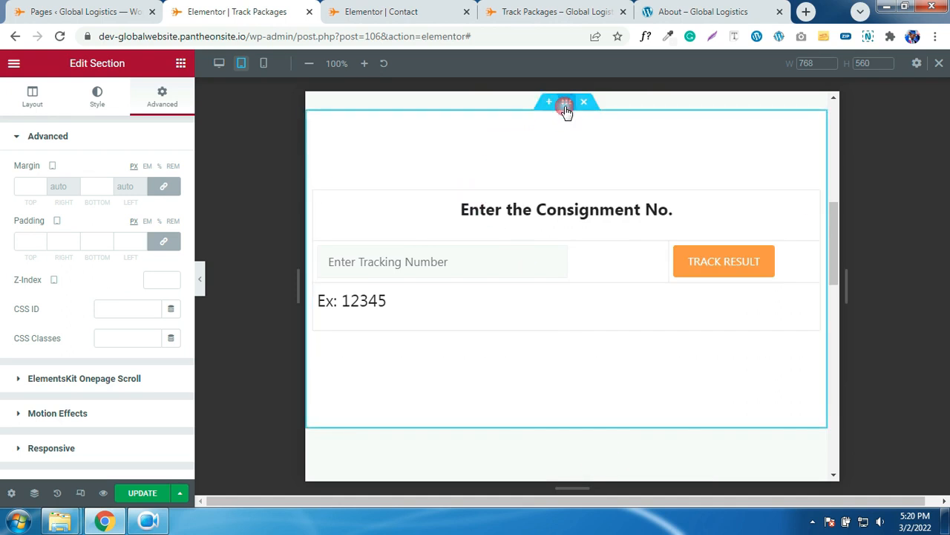
- Unlink padding and set top 0, right 20 px, left 20 px, then update
{"action": "left_click", "coordinate": [165, 242]}
{"action": "left_click", "coordinate": [25, 243]}
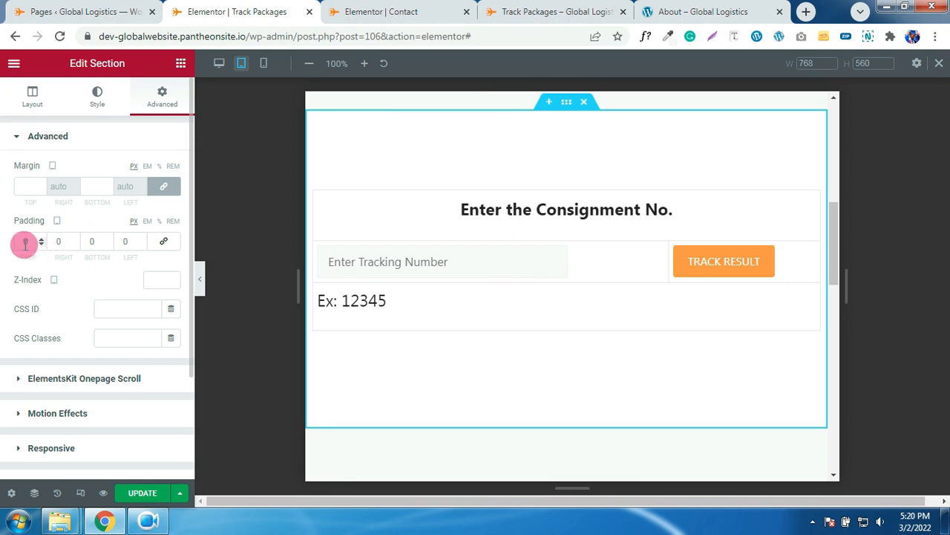
{"action": "type", "text": "10"}
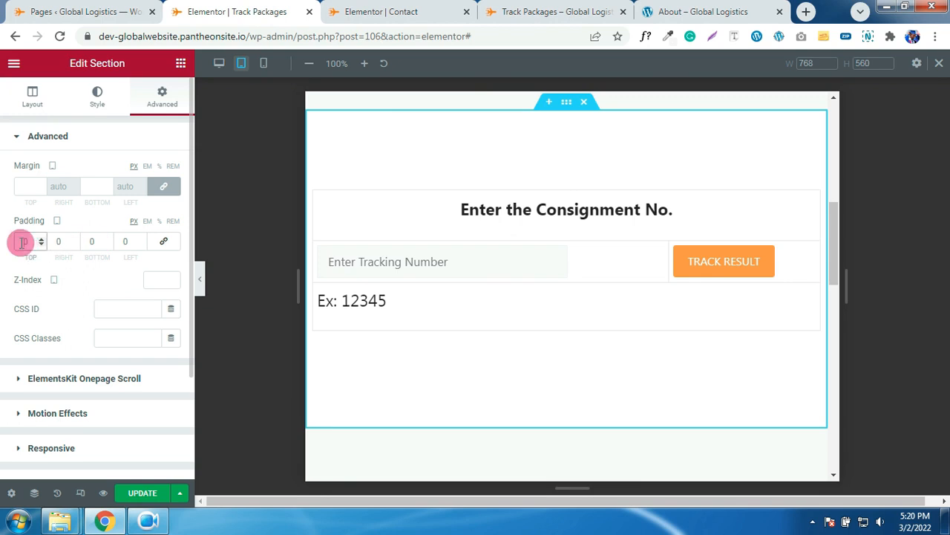
{"action": "type", "text": "3"}
{"action": "left_click_drag", "start_coordinate": [22, 241], "coordinate": [11, 246]}
{"action": "type", "text": "0"}
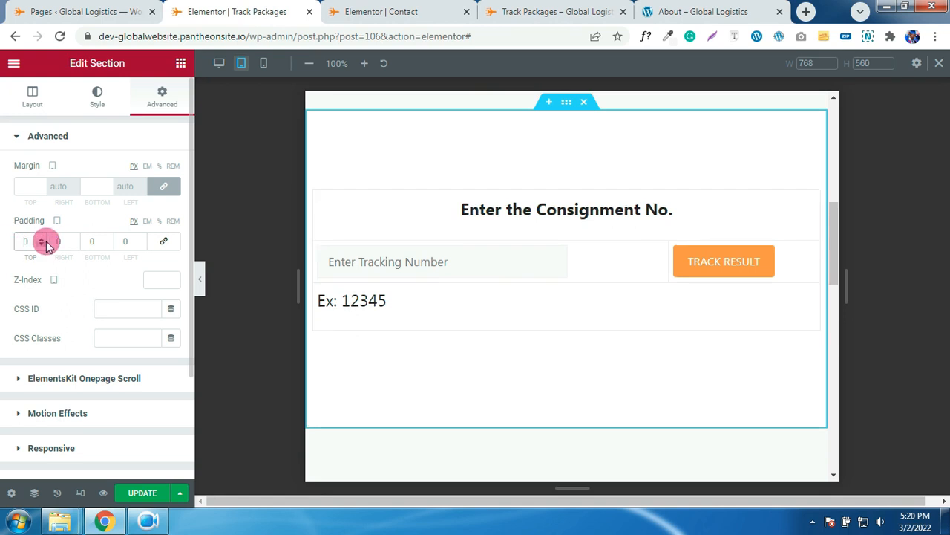
{"action": "left_click", "coordinate": [53, 243]}
{"action": "left_click", "coordinate": [52, 244]}
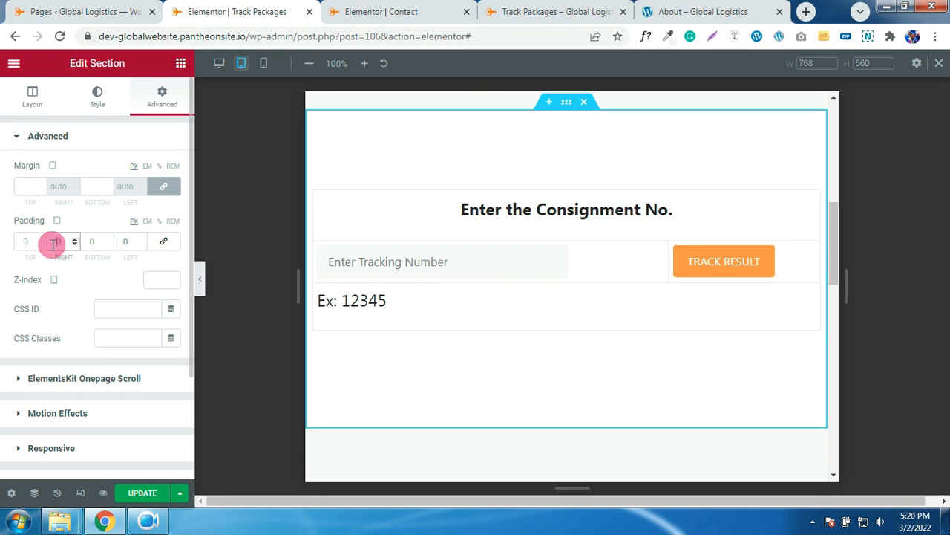
{"action": "type", "text": "20"}
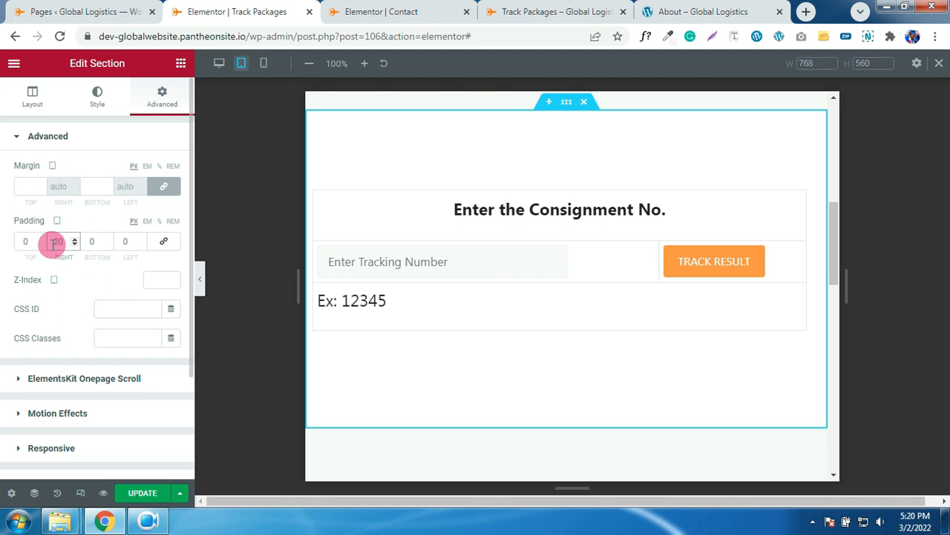
{"action": "left_click", "coordinate": [123, 242]}
{"action": "type", "text": "20"}
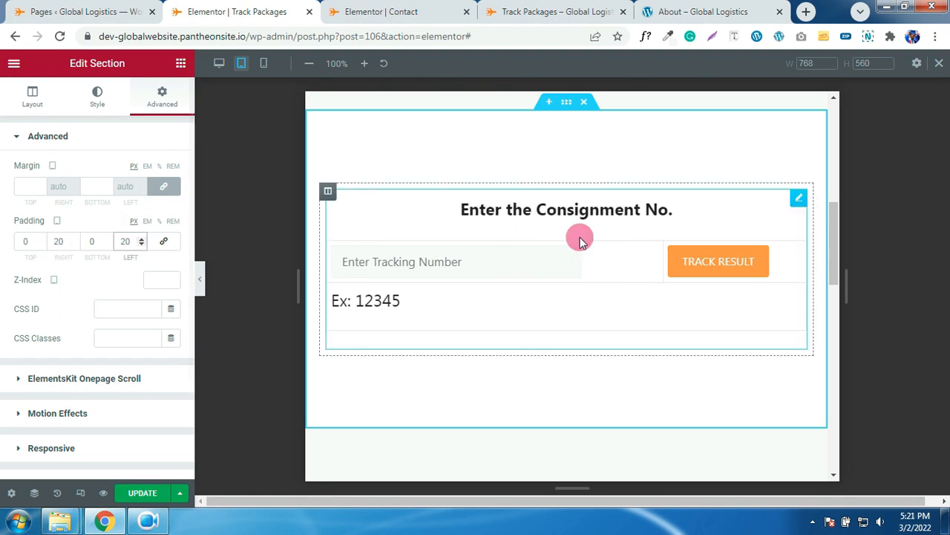
{"action": "scroll", "coordinate": [373, 369], "scroll_direction": "down", "scroll_amount": 1}
{"action": "left_click", "coordinate": [142, 495]}
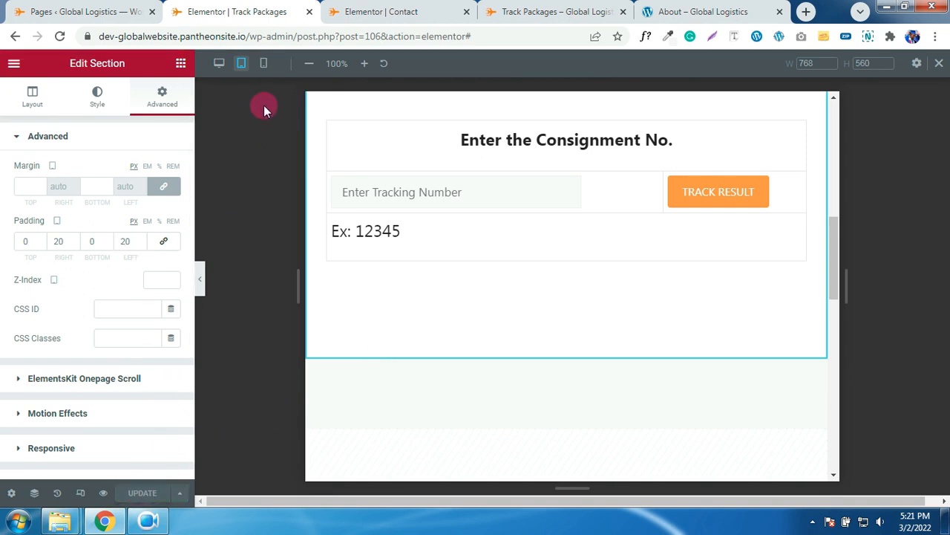
- At mobile width, delete the two empty columns from the section
{"action": "left_click", "coordinate": [263, 65]}
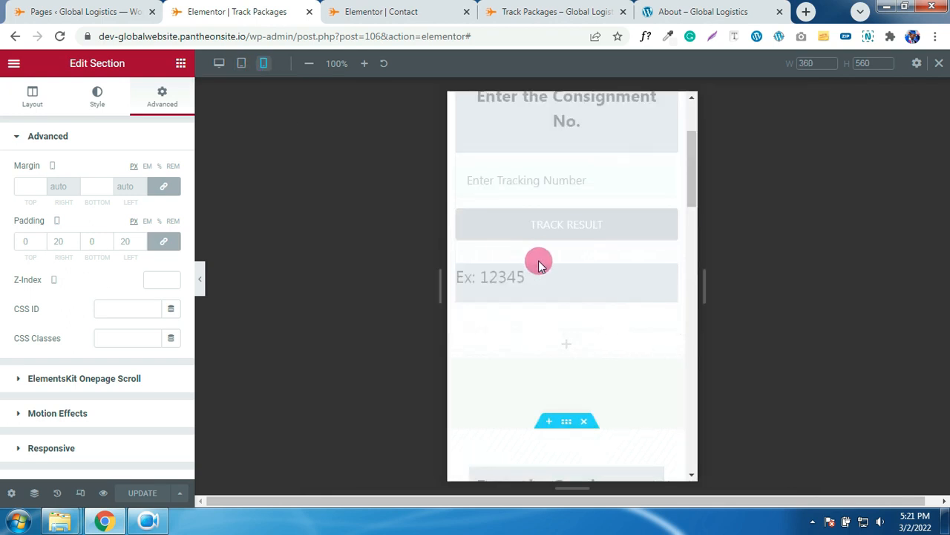
{"action": "scroll", "coordinate": [555, 256], "scroll_direction": "up", "scroll_amount": 3}
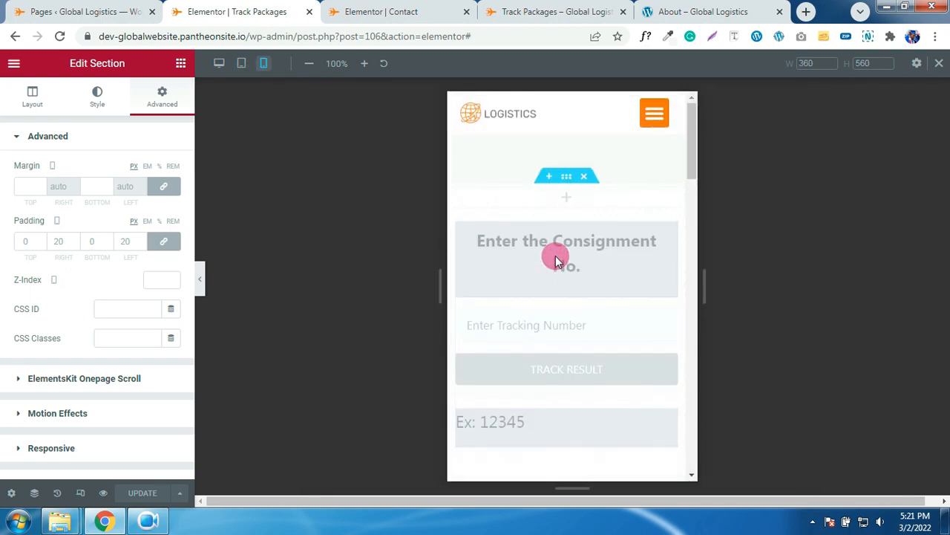
{"action": "scroll", "coordinate": [556, 256], "scroll_direction": "down", "scroll_amount": 5}
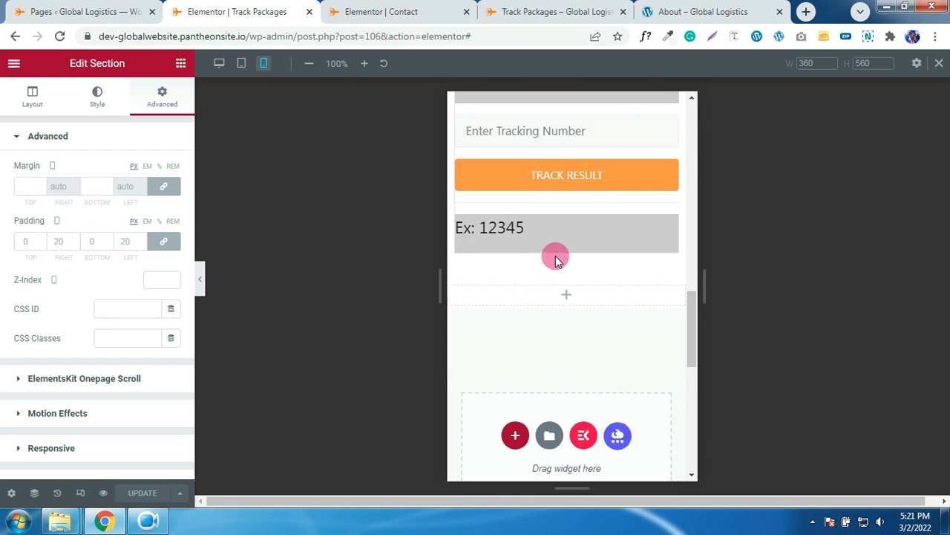
{"action": "scroll", "coordinate": [555, 255], "scroll_direction": "up", "scroll_amount": 3}
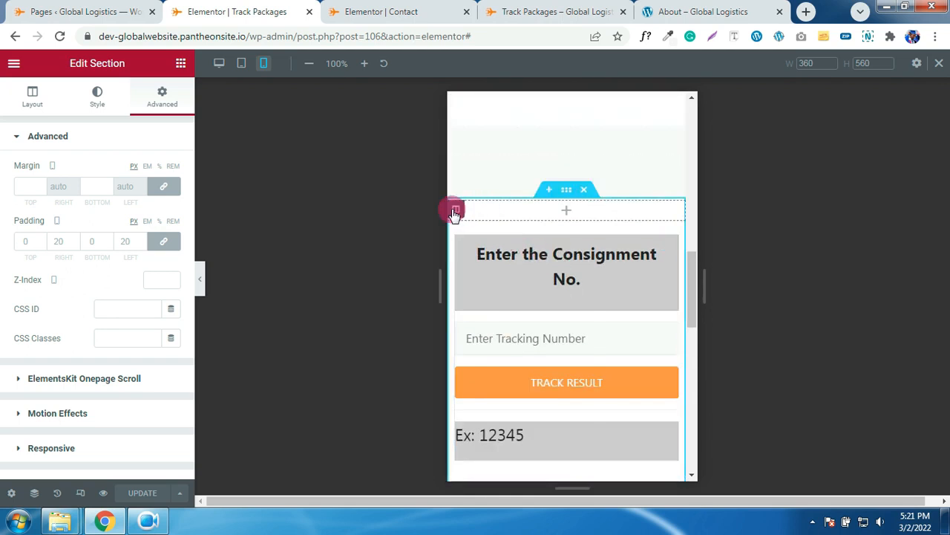
{"action": "right_click", "coordinate": [454, 213]}
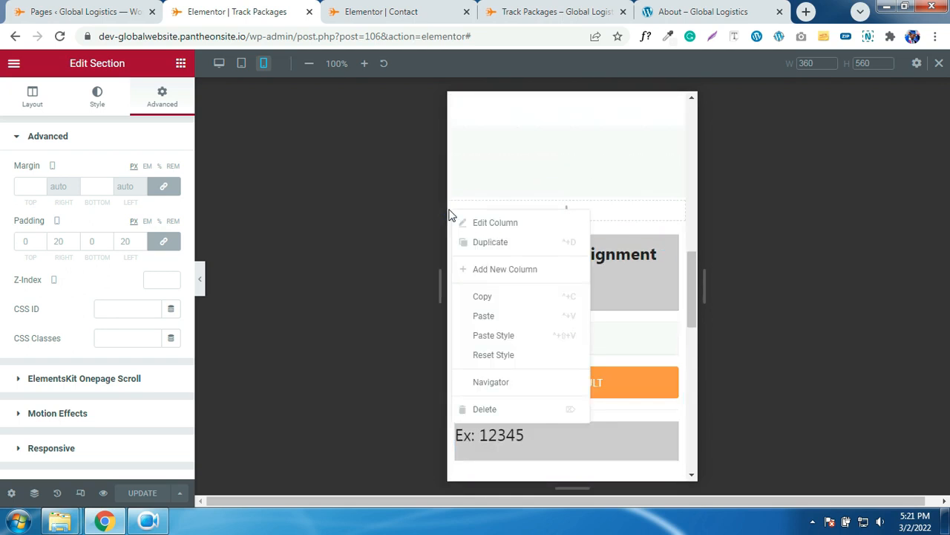
{"action": "left_click", "coordinate": [483, 409]}
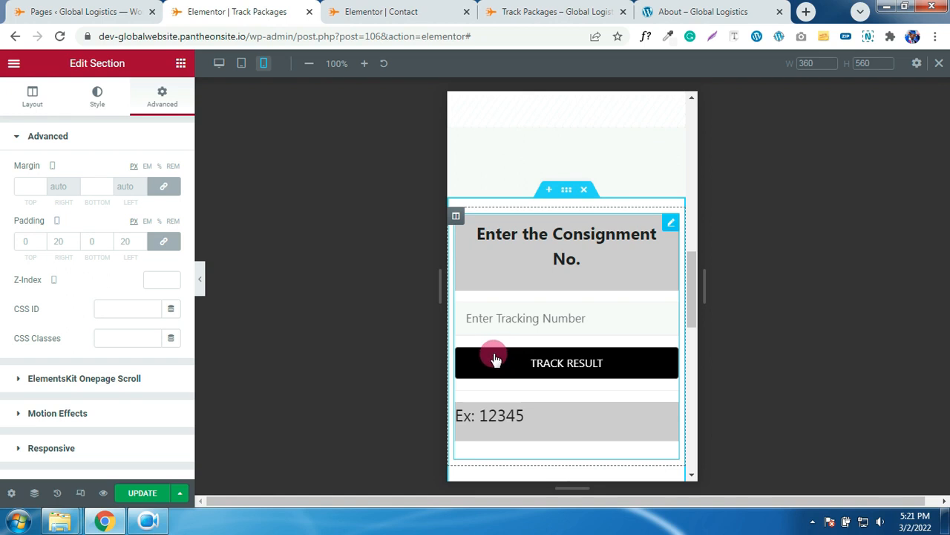
{"action": "scroll", "coordinate": [587, 178], "scroll_direction": "up", "scroll_amount": 3}
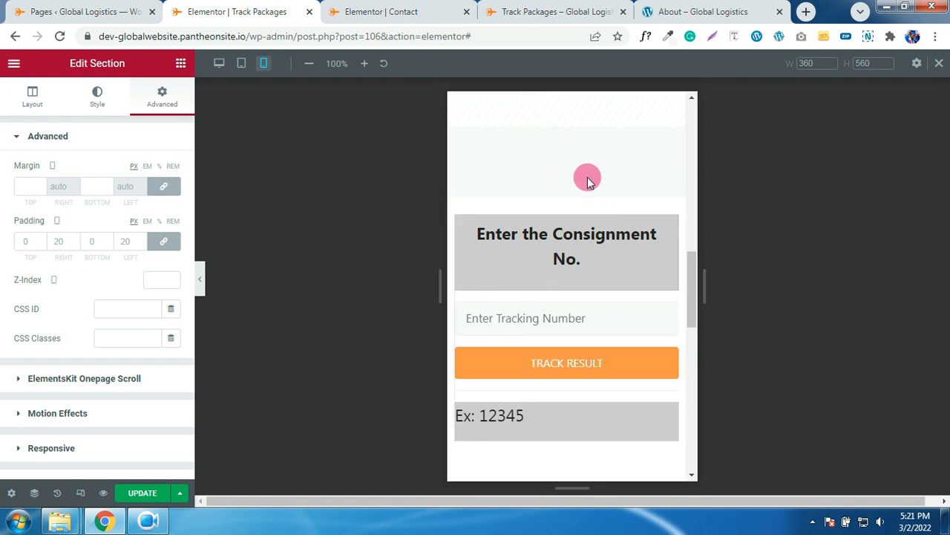
{"action": "scroll", "coordinate": [605, 163], "scroll_direction": "down", "scroll_amount": 3}
{"action": "scroll", "coordinate": [559, 178], "scroll_direction": "down", "scroll_amount": 2}
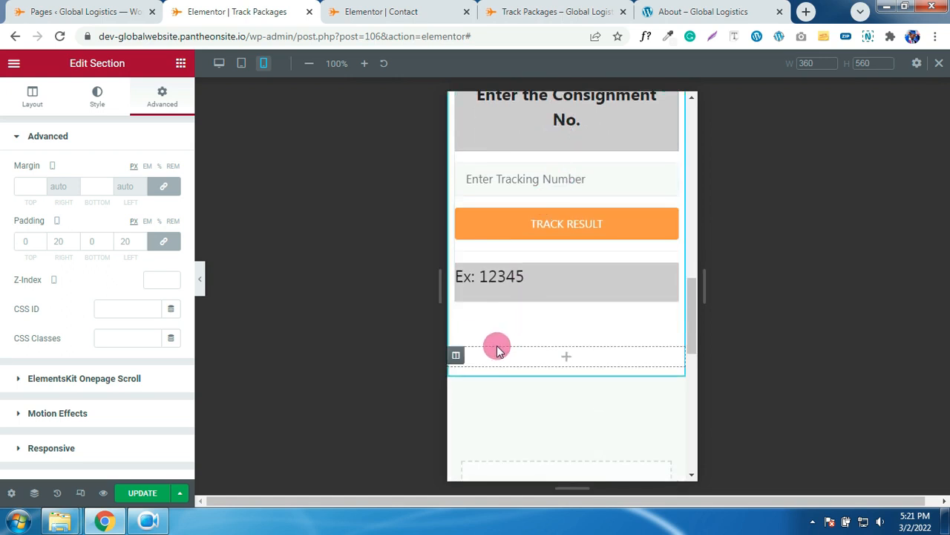
{"action": "right_click", "coordinate": [456, 356]}
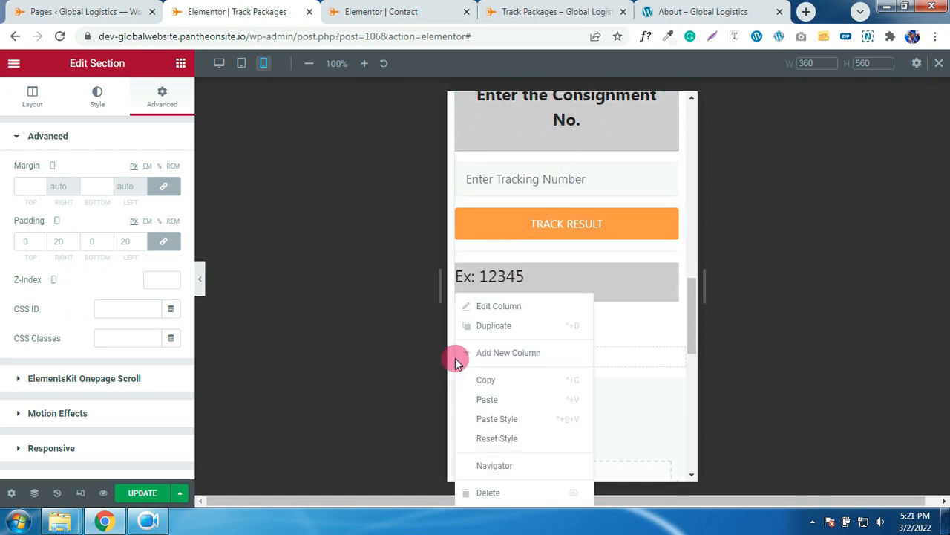
{"action": "left_click", "coordinate": [488, 492]}
{"action": "scroll", "coordinate": [555, 350], "scroll_direction": "up", "scroll_amount": 2}
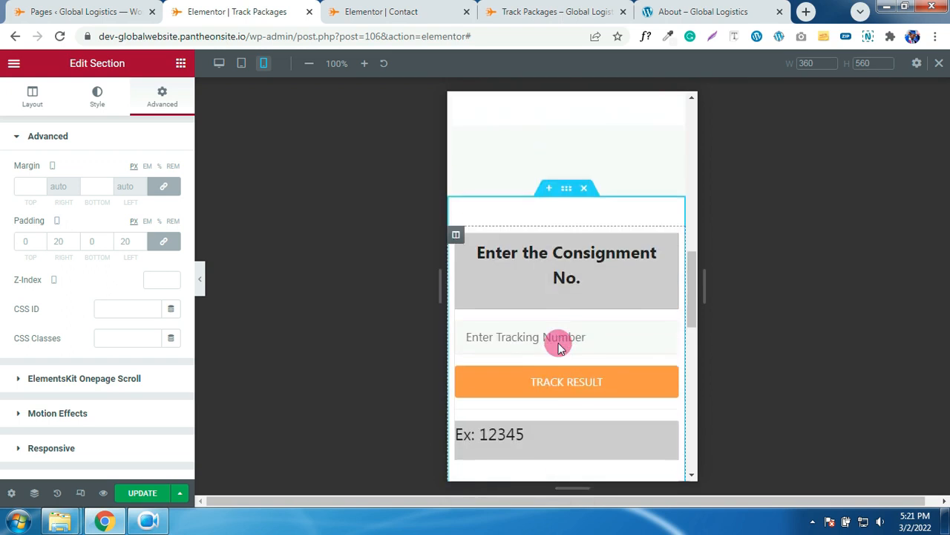
- Set the Consignment section's mobile padding to 10 px right and left, 0 top and bottom
{"action": "left_click", "coordinate": [565, 194]}
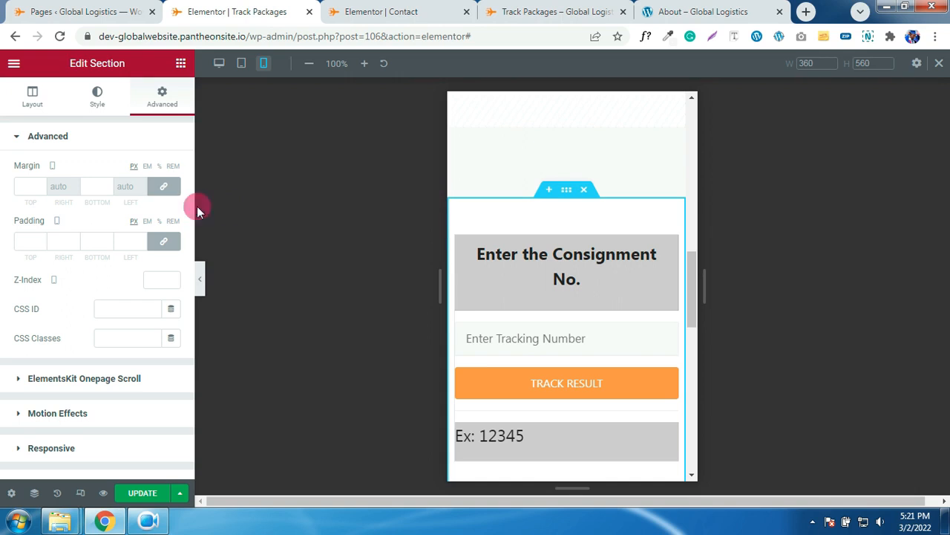
{"action": "left_click", "coordinate": [165, 239]}
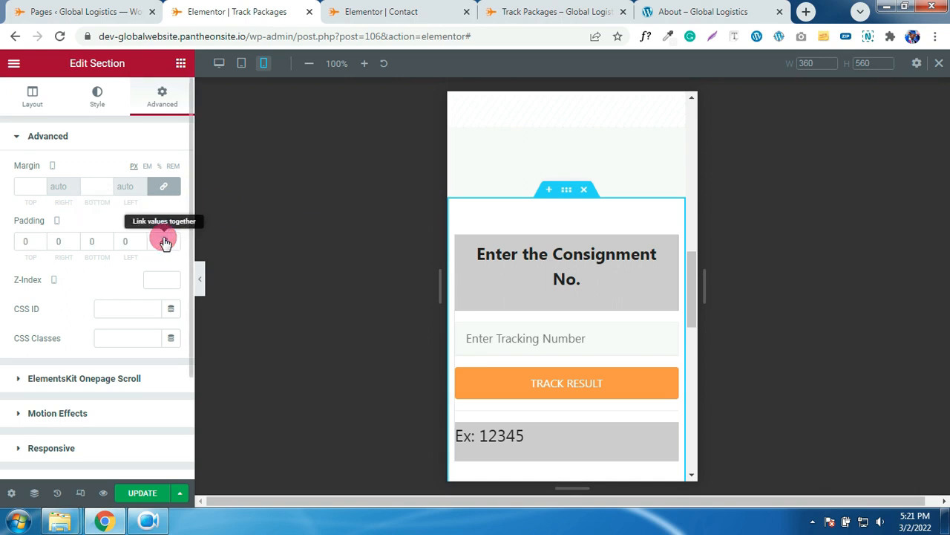
{"action": "left_click", "coordinate": [56, 242]}
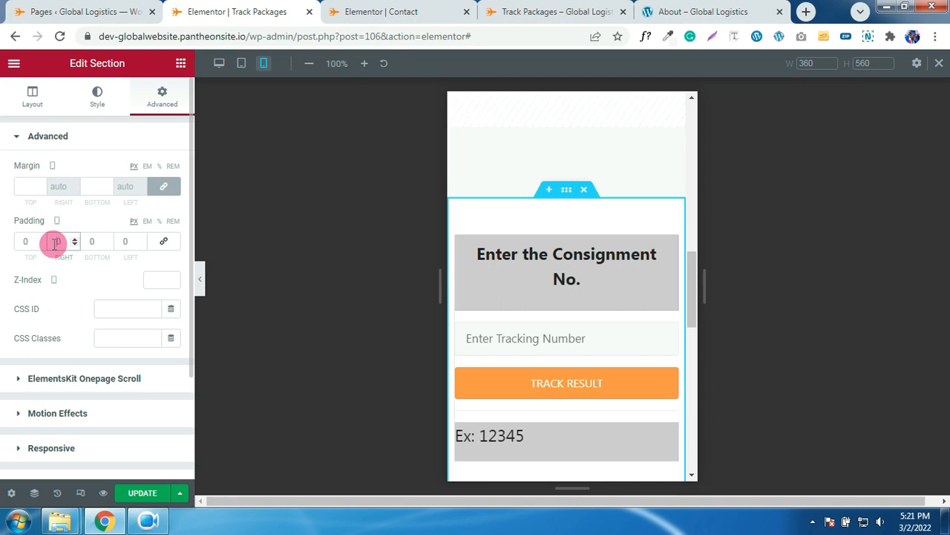
{"action": "type", "text": "10"}
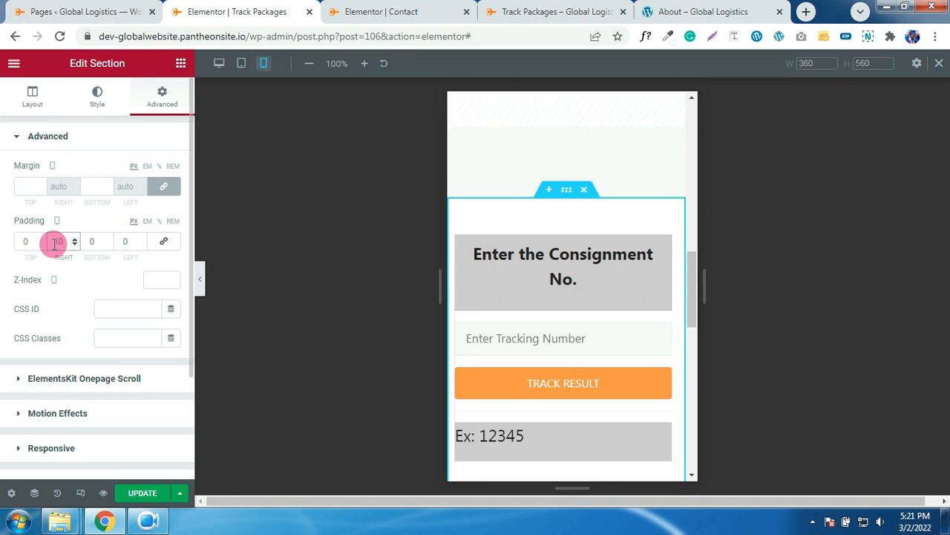
{"action": "left_click", "coordinate": [120, 242]}
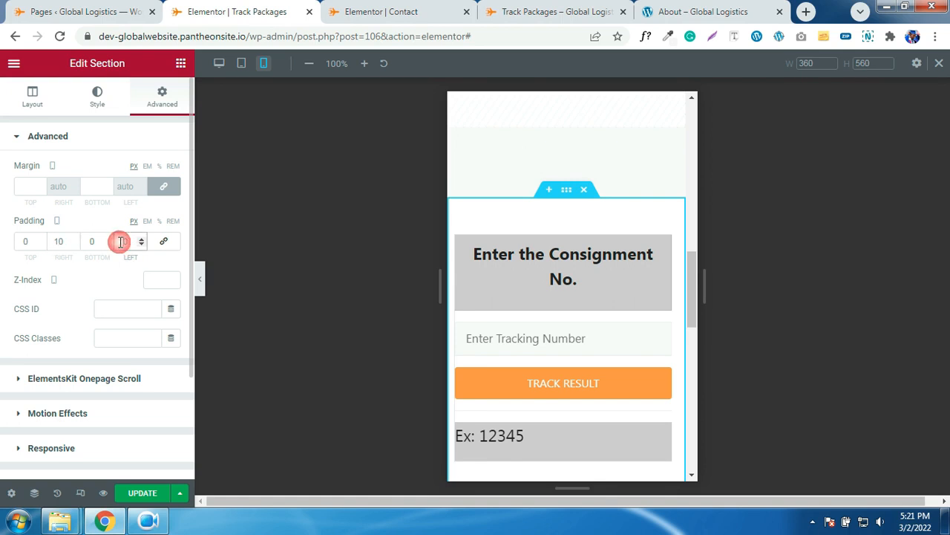
{"action": "type", "text": "10"}
{"action": "scroll", "coordinate": [504, 262], "scroll_direction": "down", "scroll_amount": 3}
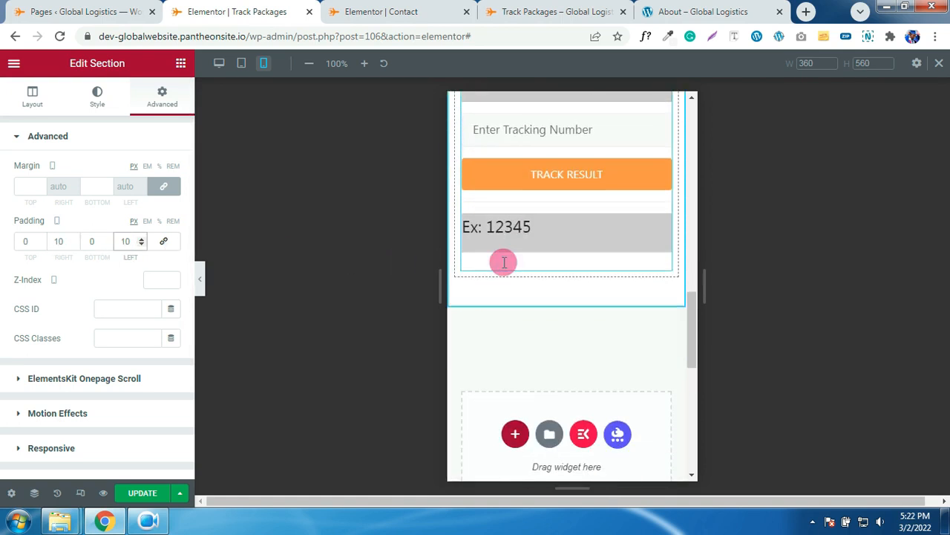
- Reload the live Track Packages page and test the tracking field by pasting, then clearing it
{"action": "left_click", "coordinate": [542, 12]}
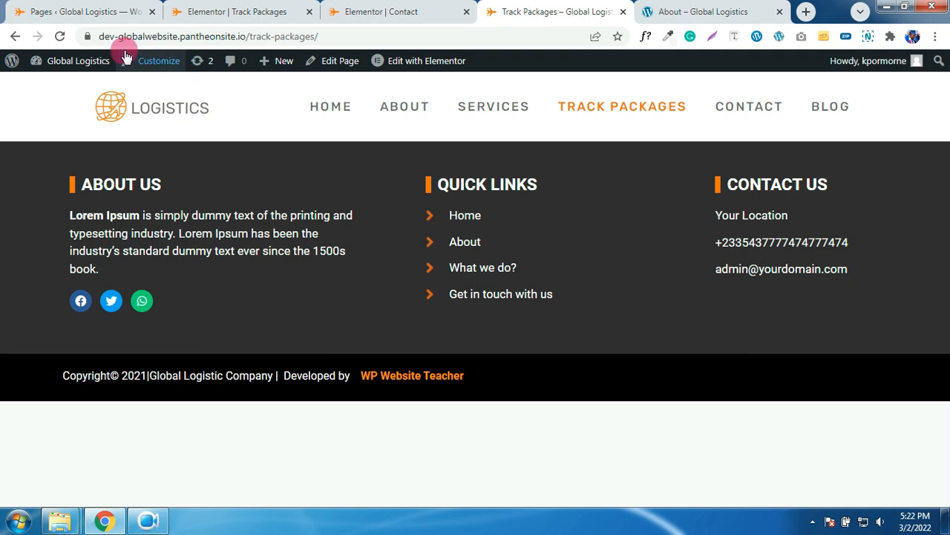
{"action": "left_click", "coordinate": [59, 37]}
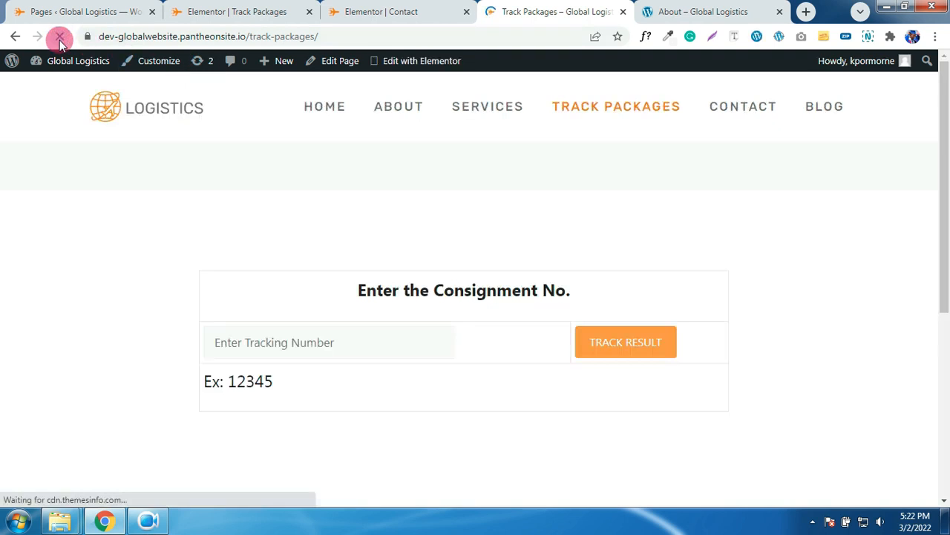
{"action": "mouse_move", "coordinate": [104, 89]}
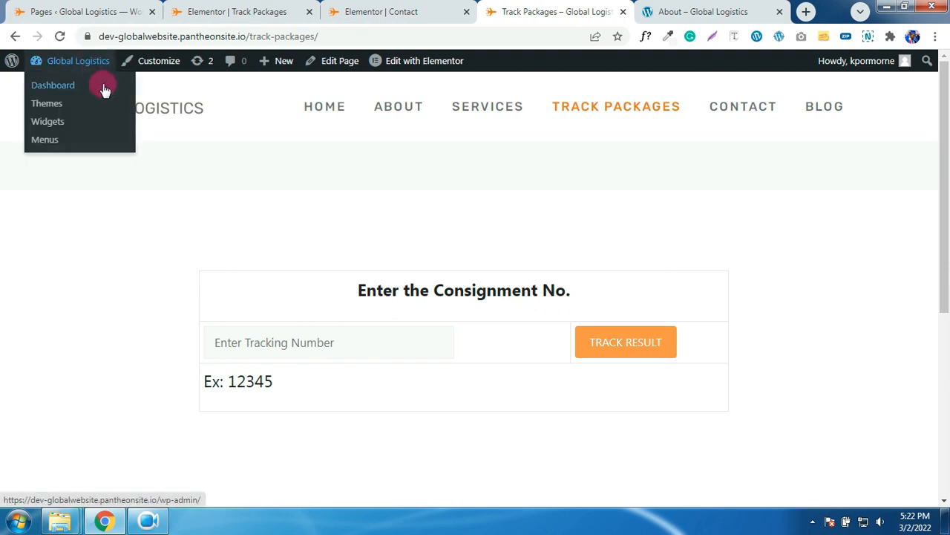
{"action": "left_click", "coordinate": [275, 336]}
{"action": "type", "text": "[wpcargo_trackform]"}
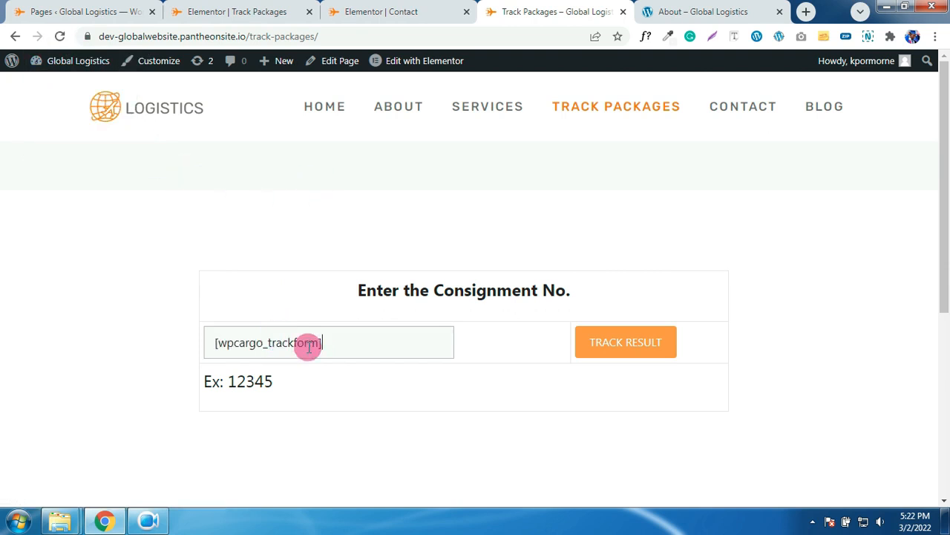
{"action": "key", "text": "ctrl+a"}
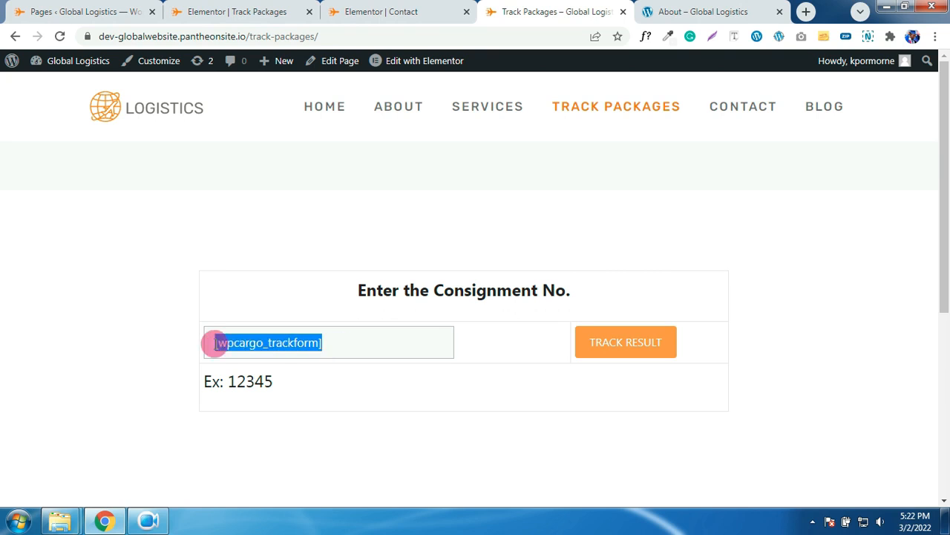
{"action": "key", "text": "BackSpace"}
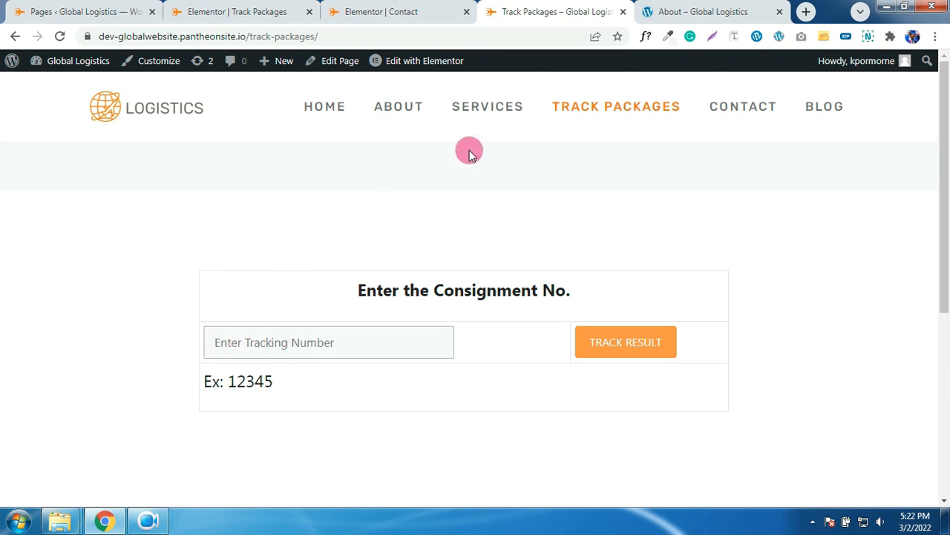
{"action": "scroll", "coordinate": [690, 158], "scroll_direction": "down", "scroll_amount": 3}
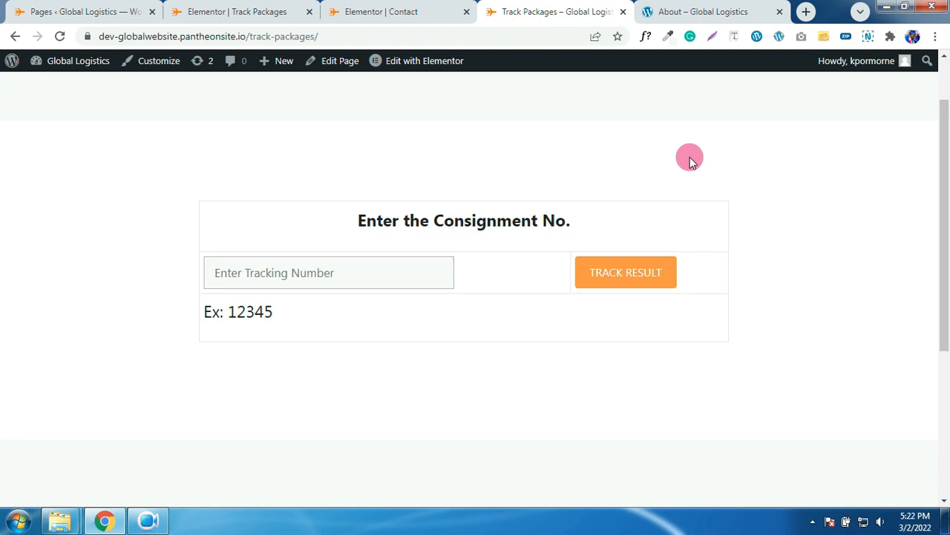
{"action": "scroll", "coordinate": [690, 158], "scroll_direction": "up", "scroll_amount": 1}
{"action": "scroll", "coordinate": [689, 158], "scroll_direction": "up", "scroll_amount": 2}
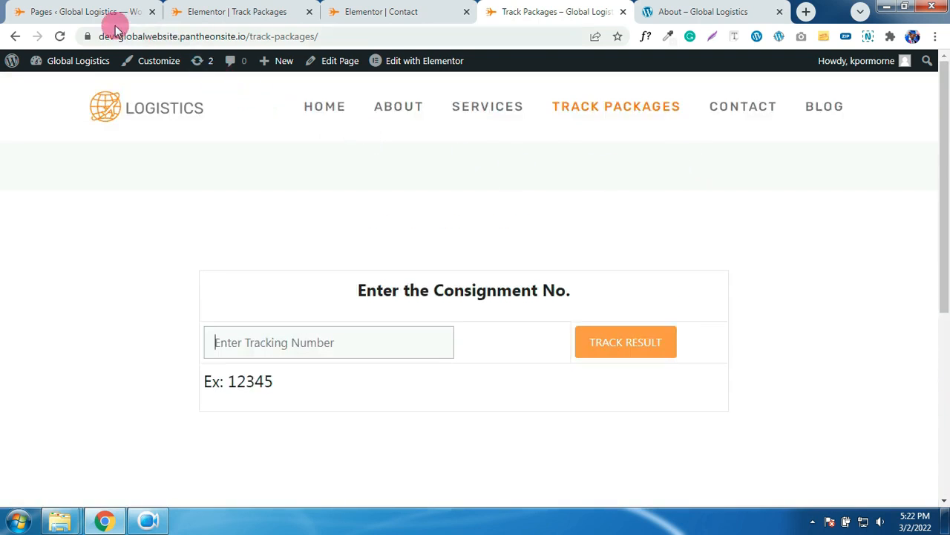
- Copy the shipment's tracking number from the WPCargo shipment list and return to the live page
{"action": "left_click", "coordinate": [92, 15]}
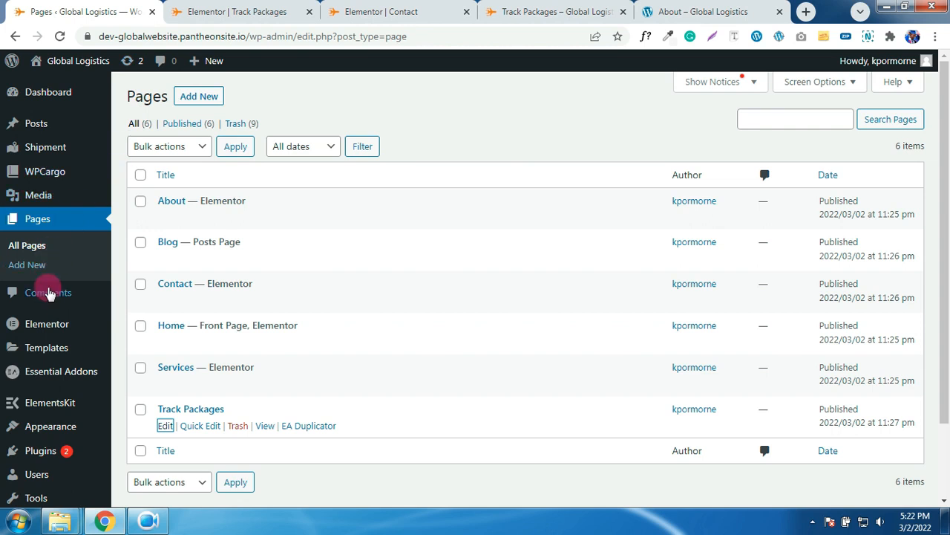
{"action": "left_click", "coordinate": [49, 180]}
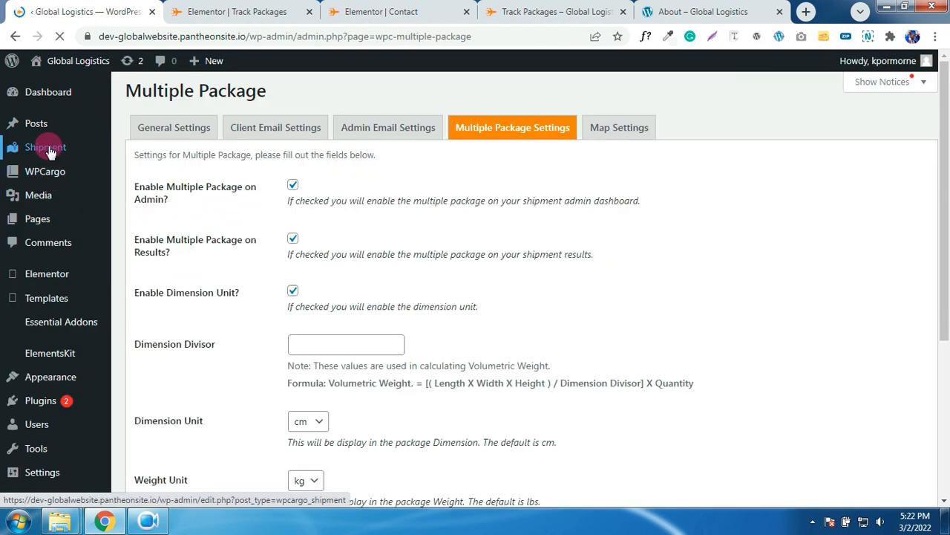
{"action": "left_click", "coordinate": [47, 150]}
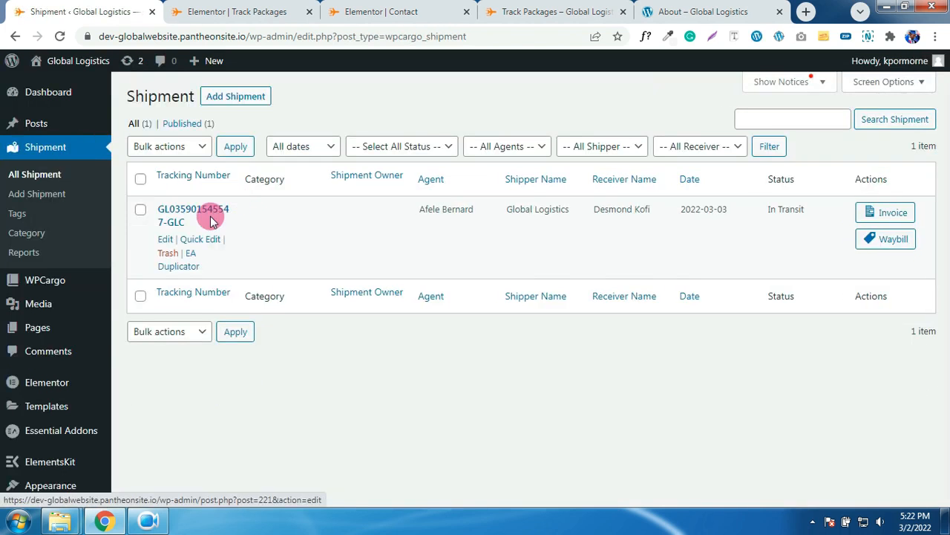
{"action": "left_click_drag", "start_coordinate": [191, 227], "coordinate": [152, 215]}
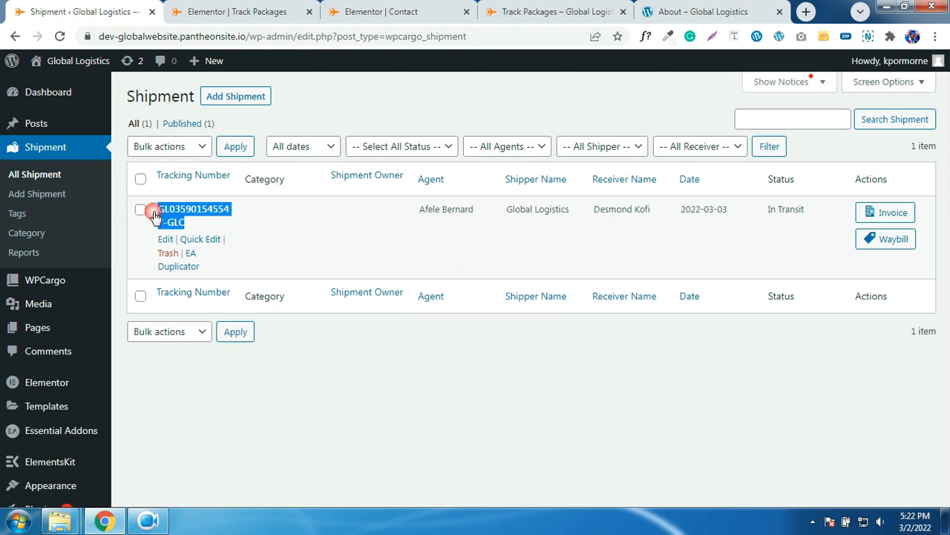
{"action": "right_click", "coordinate": [163, 212]}
{"action": "left_click", "coordinate": [195, 341]}
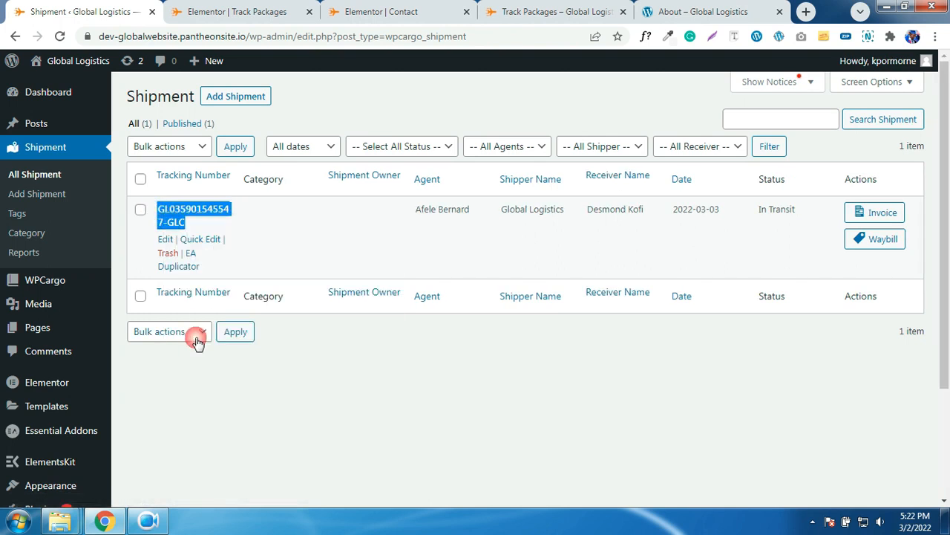
{"action": "left_click", "coordinate": [527, 6]}
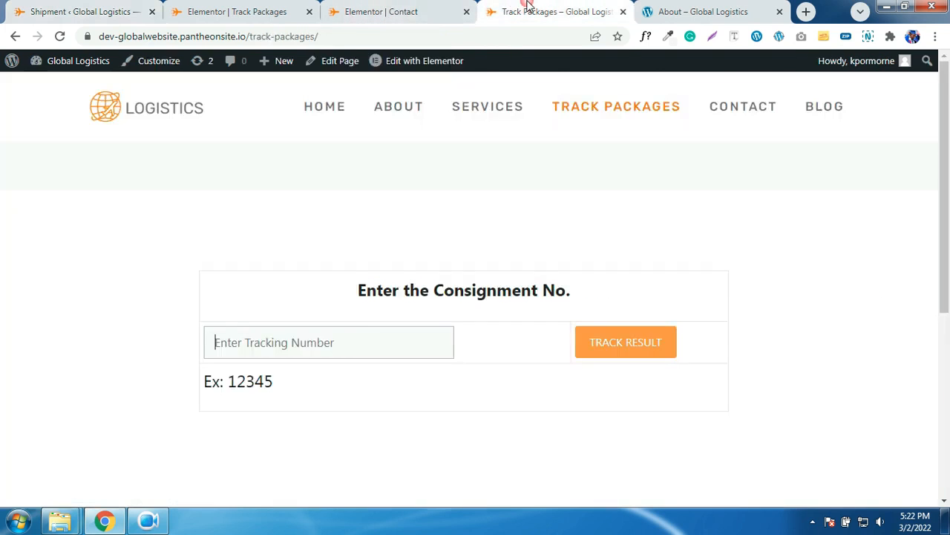
- Paste the tracking number into the live form and submit it to view barcode and shipment details
{"action": "left_click", "coordinate": [285, 344]}
{"action": "key", "text": "ctrl+v"}
{"action": "left_click", "coordinate": [612, 348]}
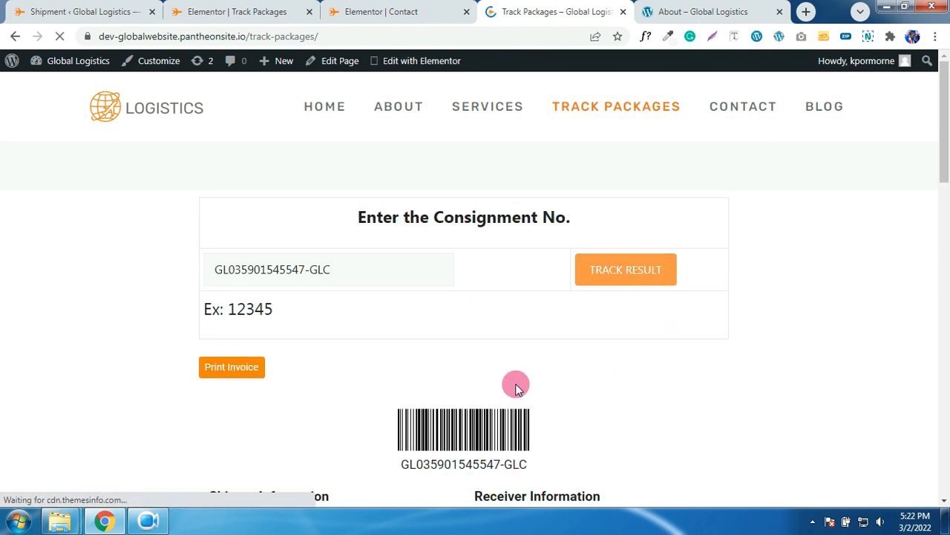
{"action": "scroll", "coordinate": [518, 371], "scroll_direction": "down", "scroll_amount": 9}
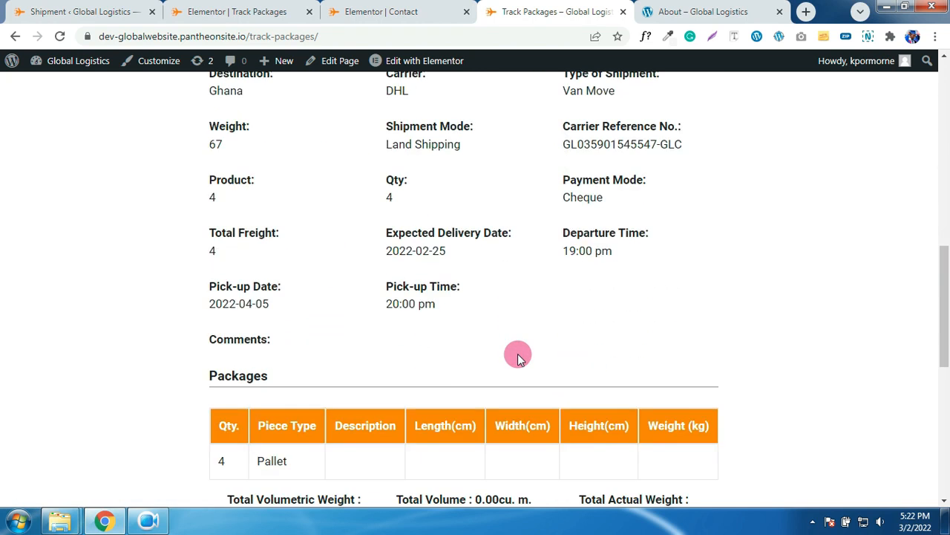
{"action": "scroll", "coordinate": [517, 357], "scroll_direction": "down", "scroll_amount": 2}
{"action": "scroll", "coordinate": [515, 356], "scroll_direction": "up", "scroll_amount": 12}
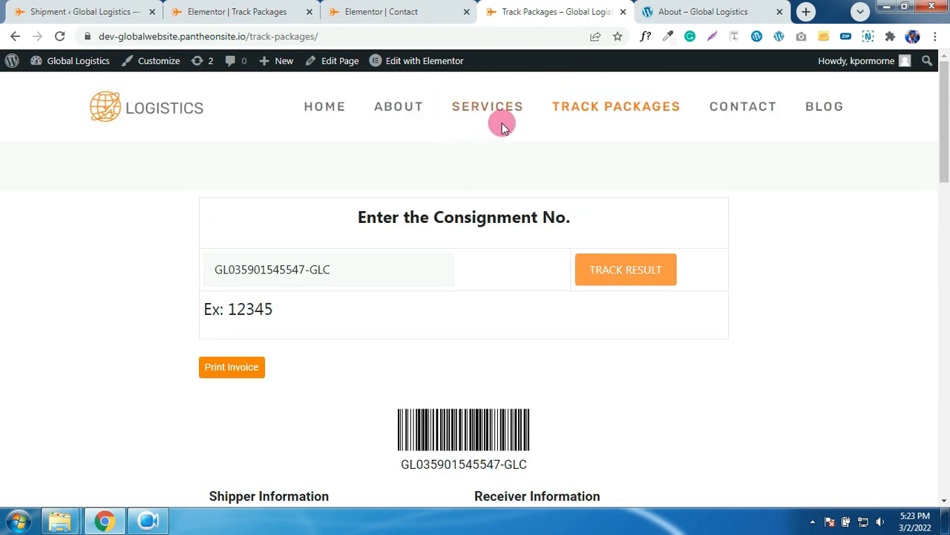
{"action": "mouse_move", "coordinate": [843, 62]}
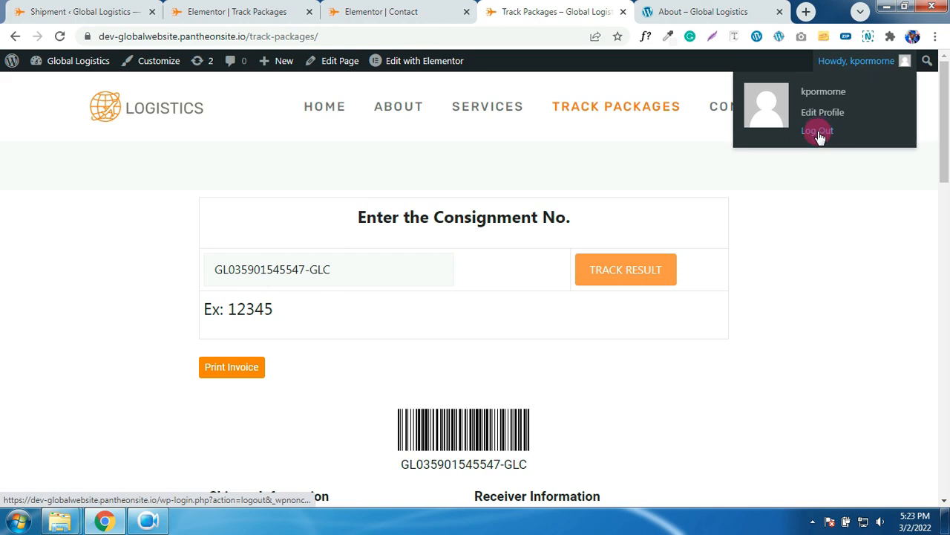